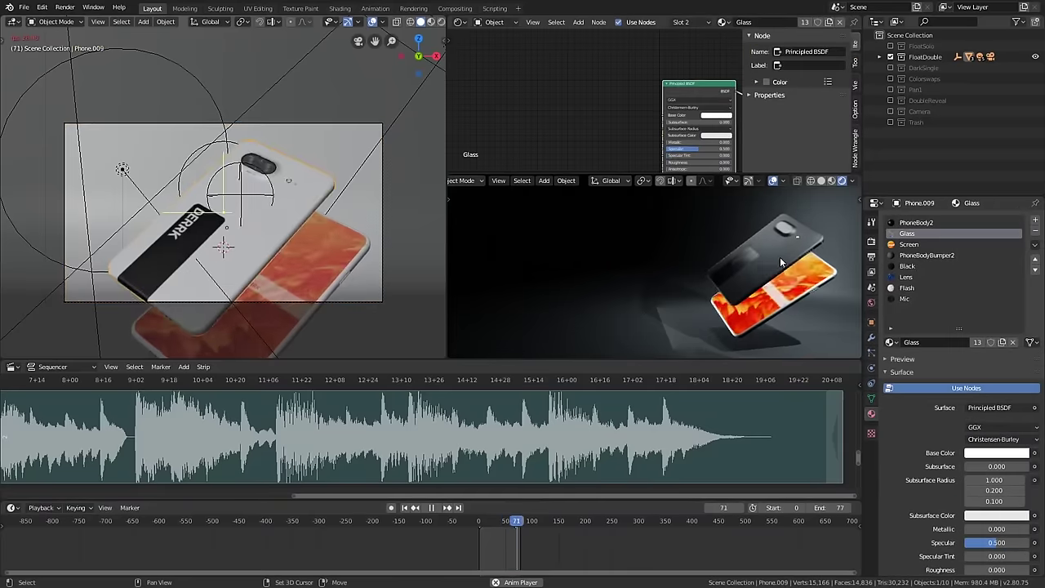
key("ctrl+alt+space")
middle_click_drag(750, 277, 570, 224, "shift")
scroll(599, 252, "up", 2)
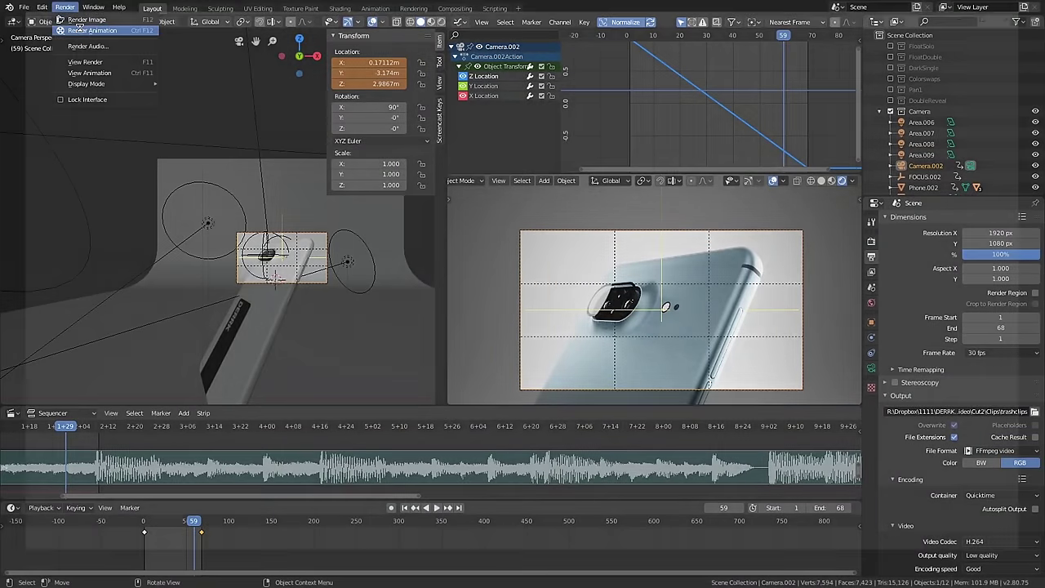
- Render the animation of the phone camera close-up shot
left_click(82, 30)
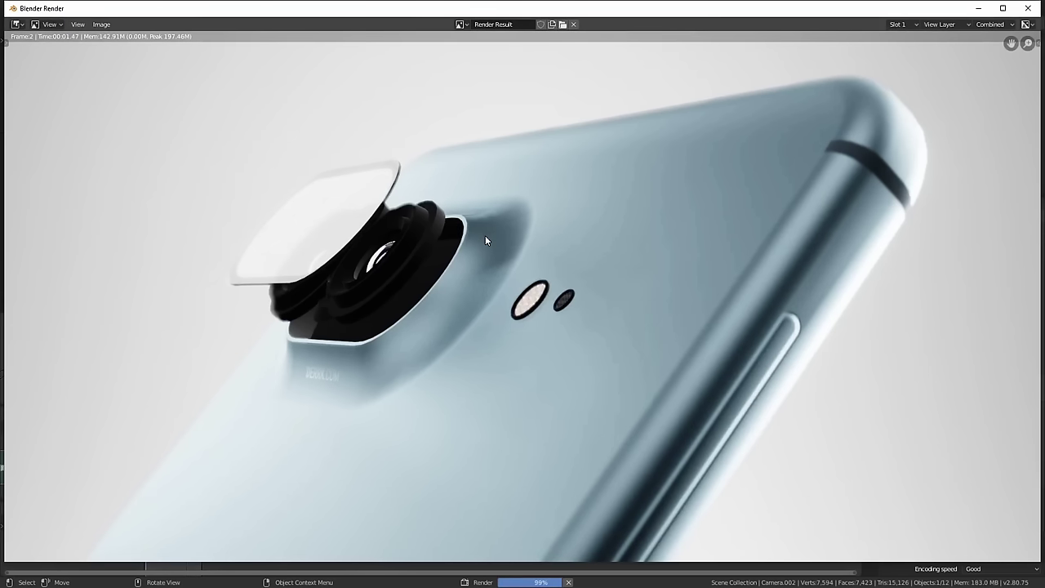
scroll(485, 237, "down", 3)
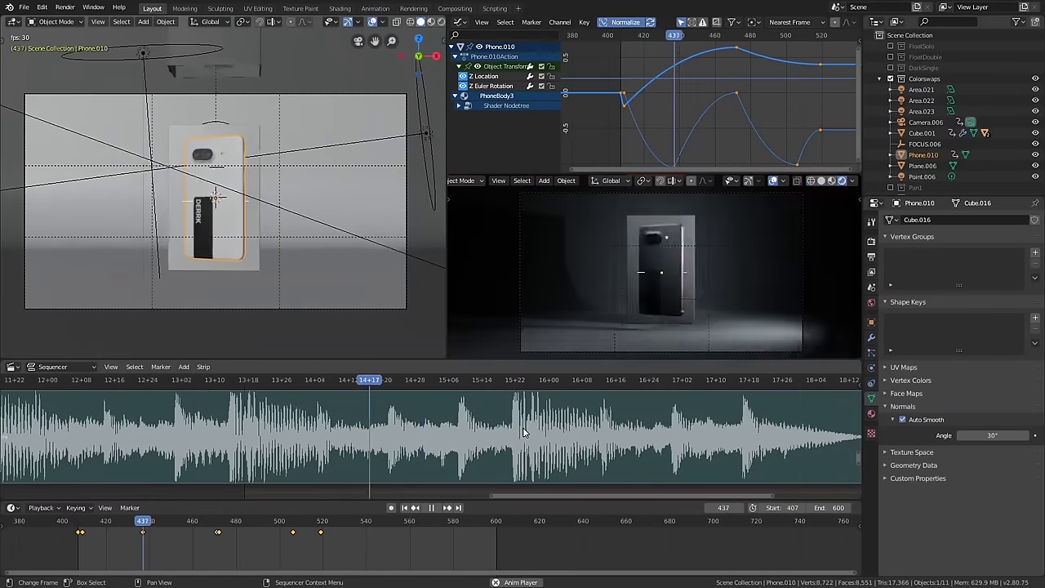
middle_click_drag(286, 253, 234, 274)
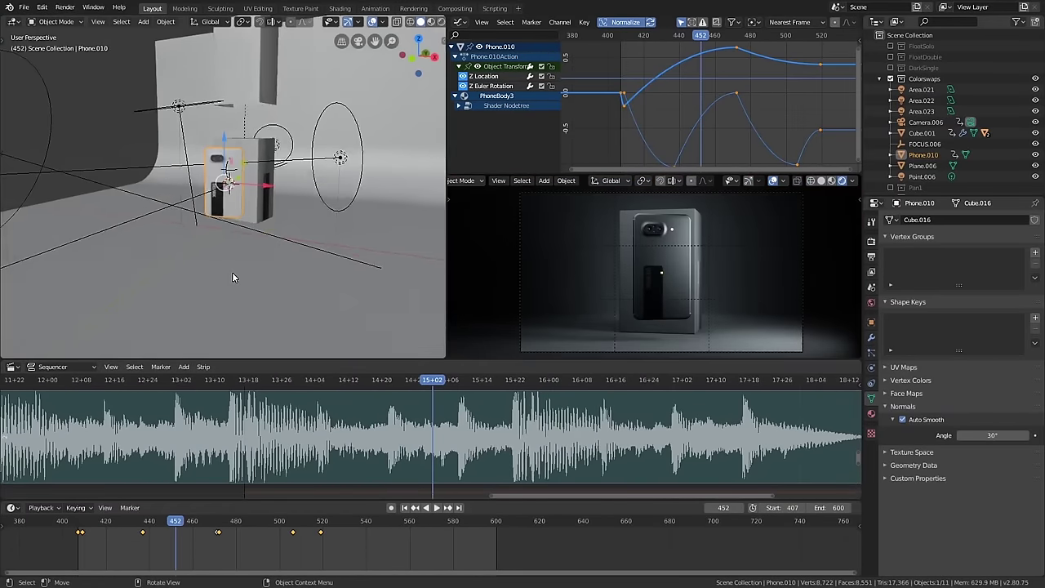
scroll(234, 275, "down", 3)
key("space")
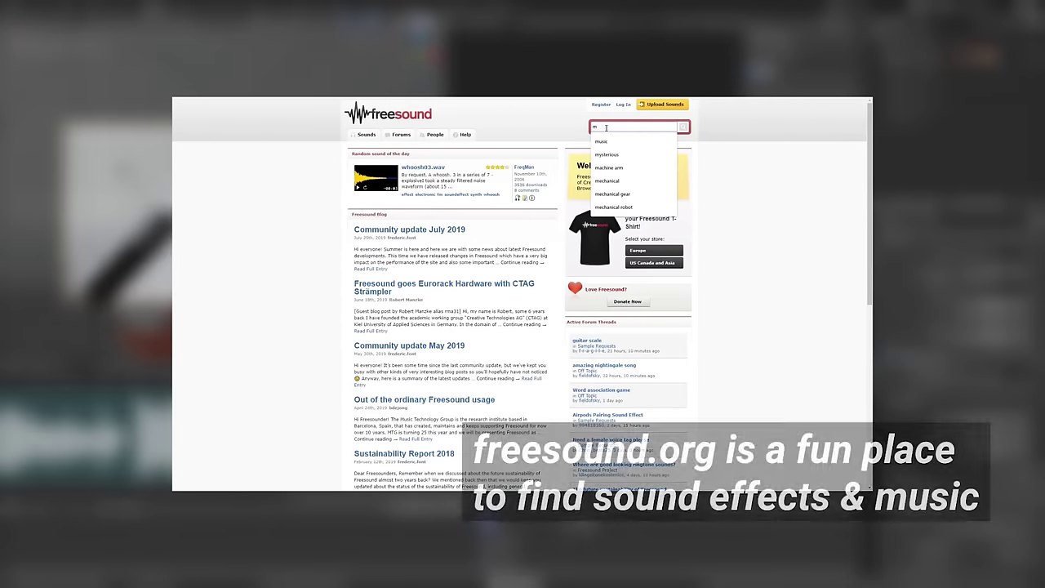
- Look up music in the sound search of freesound.org
type("us")
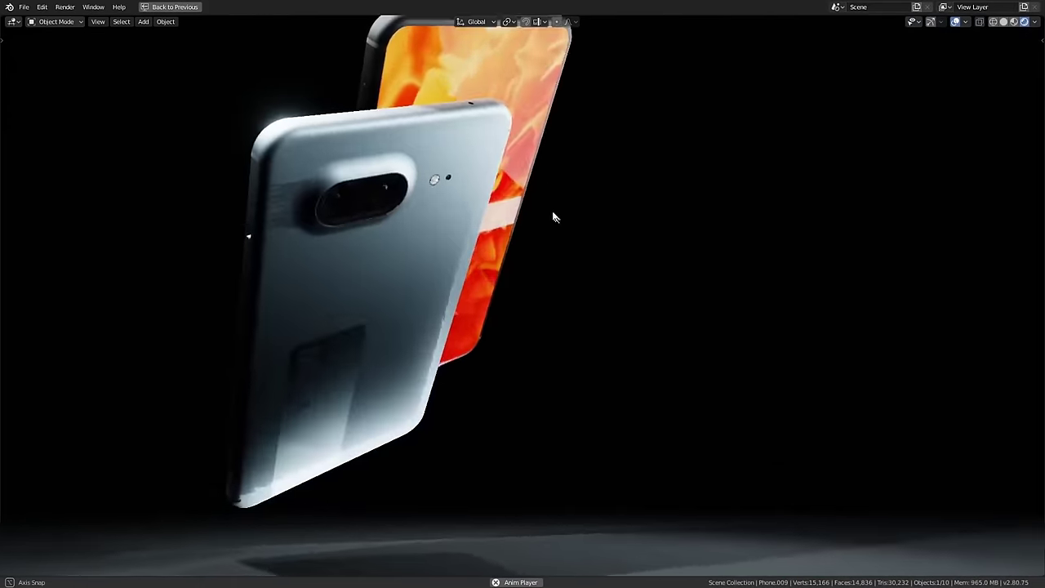
middle_click_drag(548, 213, 711, 235)
key("ctrl+space")
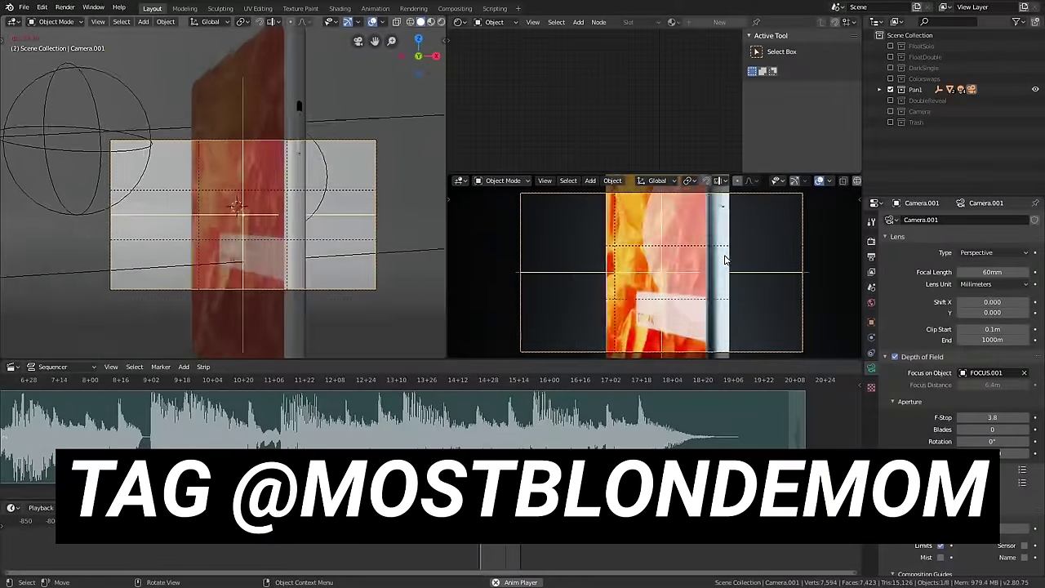
key("ctrl+space")
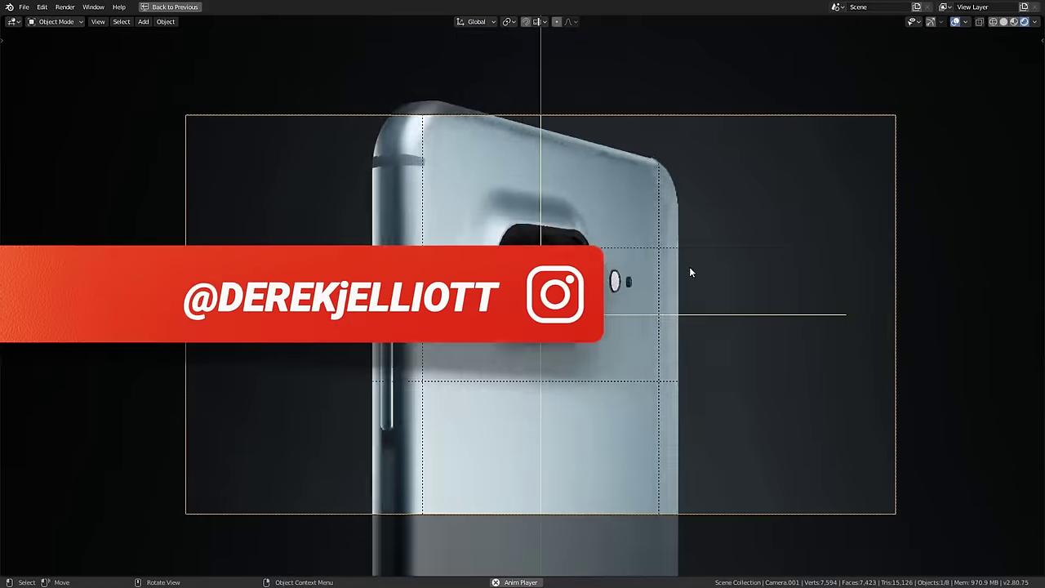
scroll(674, 270, "down", 4)
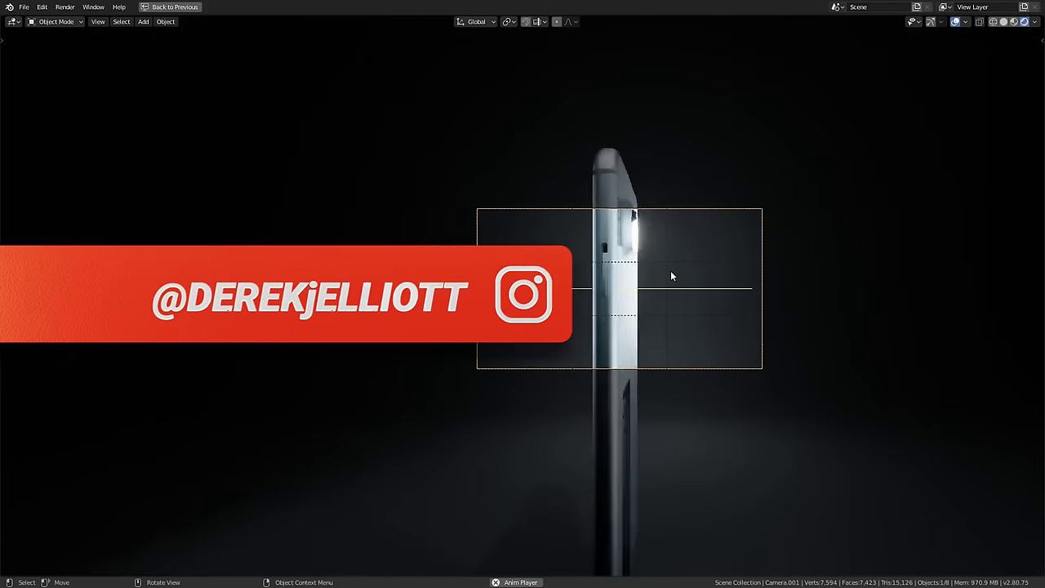
key("ctrl+space")
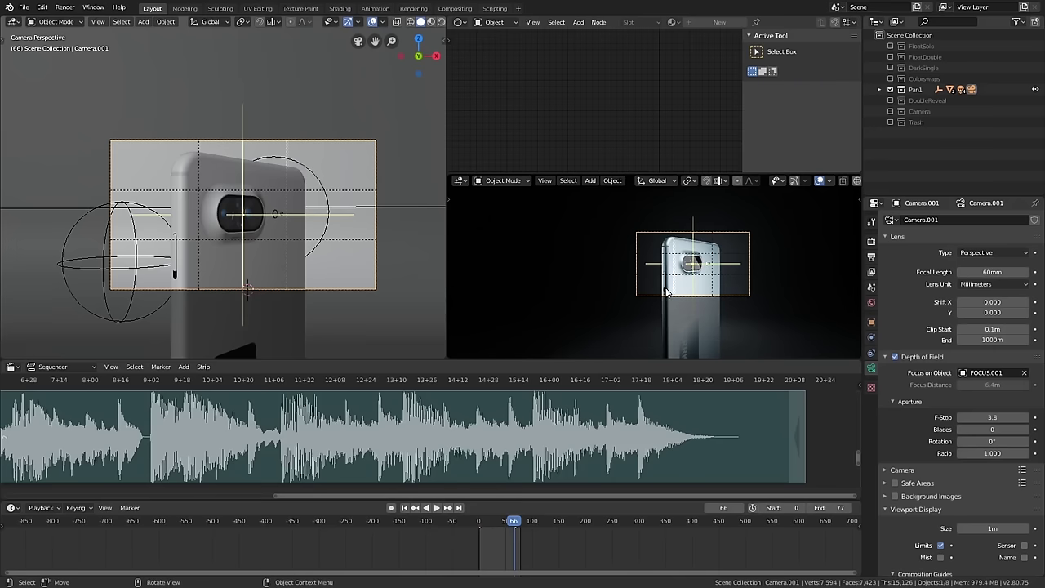
middle_click_drag(667, 292, 622, 301)
left_click(618, 261)
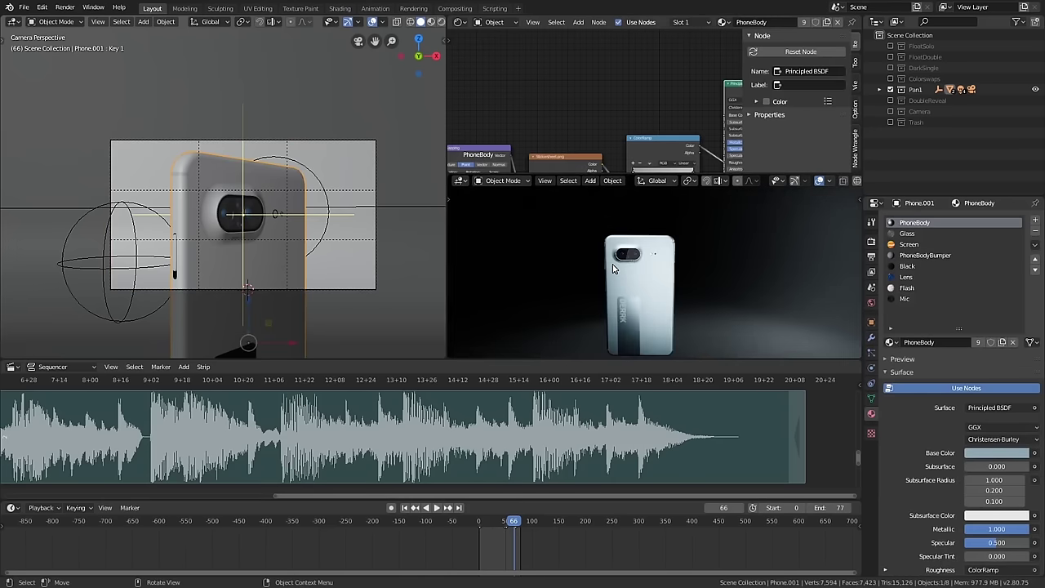
key("r")
key("r")
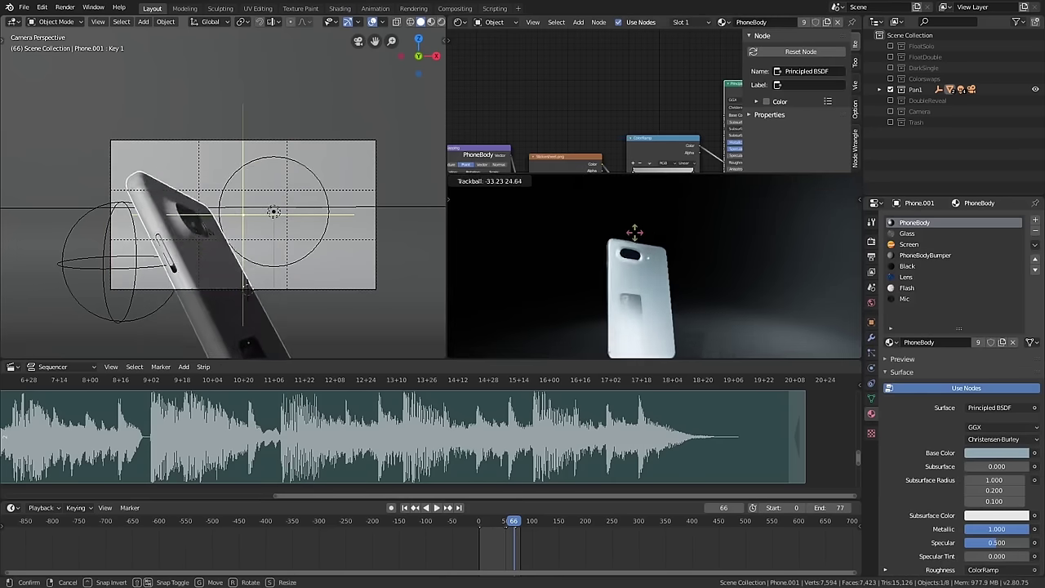
key("Escape")
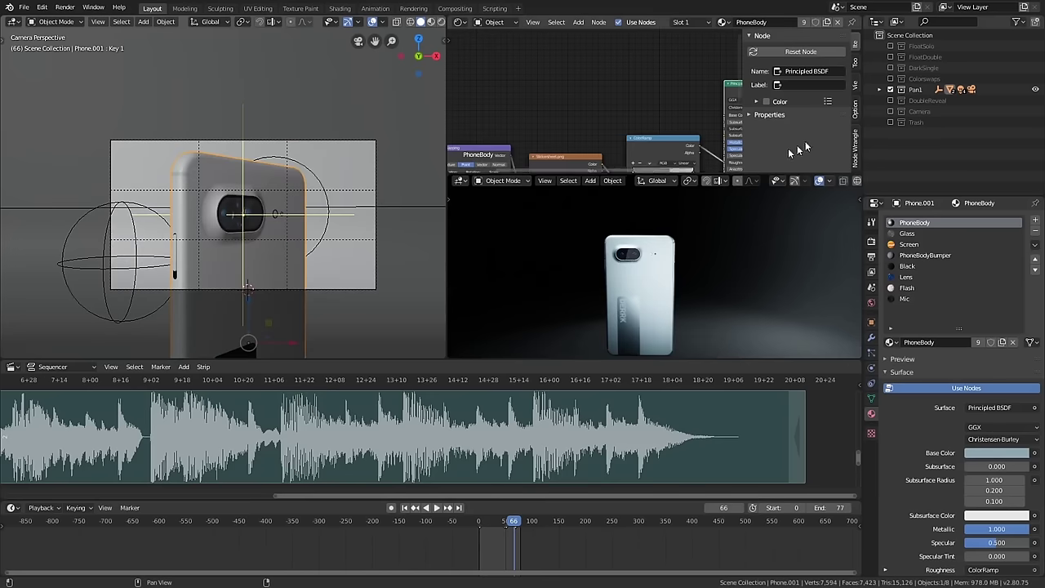
- Show the DoubleReveal collection instead of Pan1 and play its animation
left_click(890, 90)
left_click(890, 100)
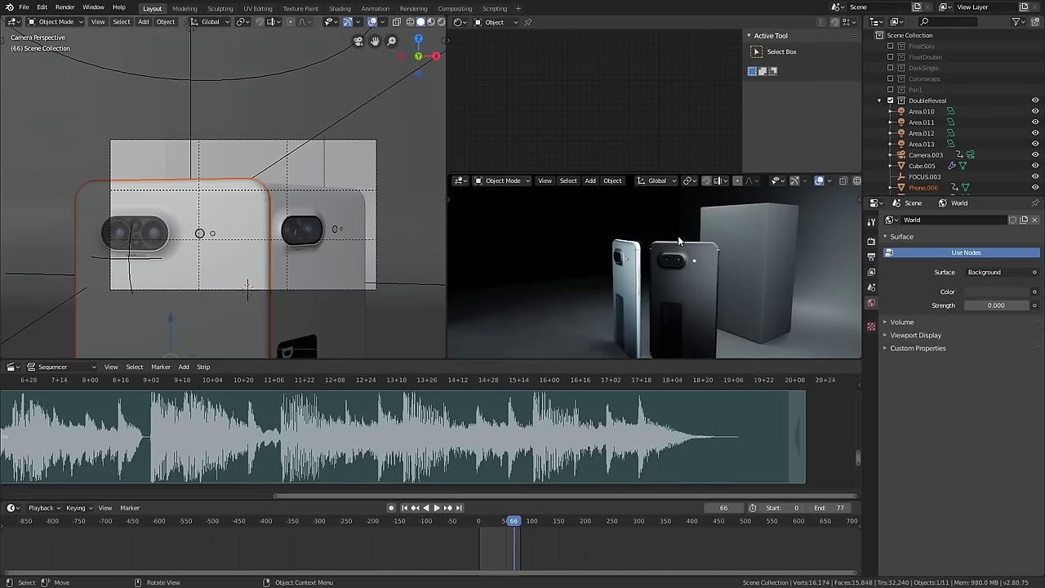
key("space")
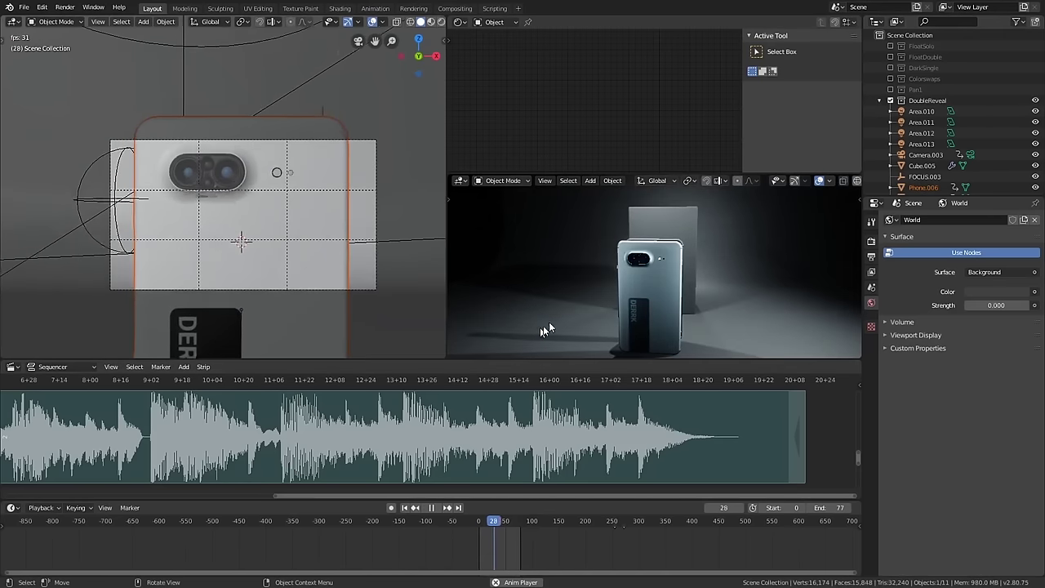
key("space")
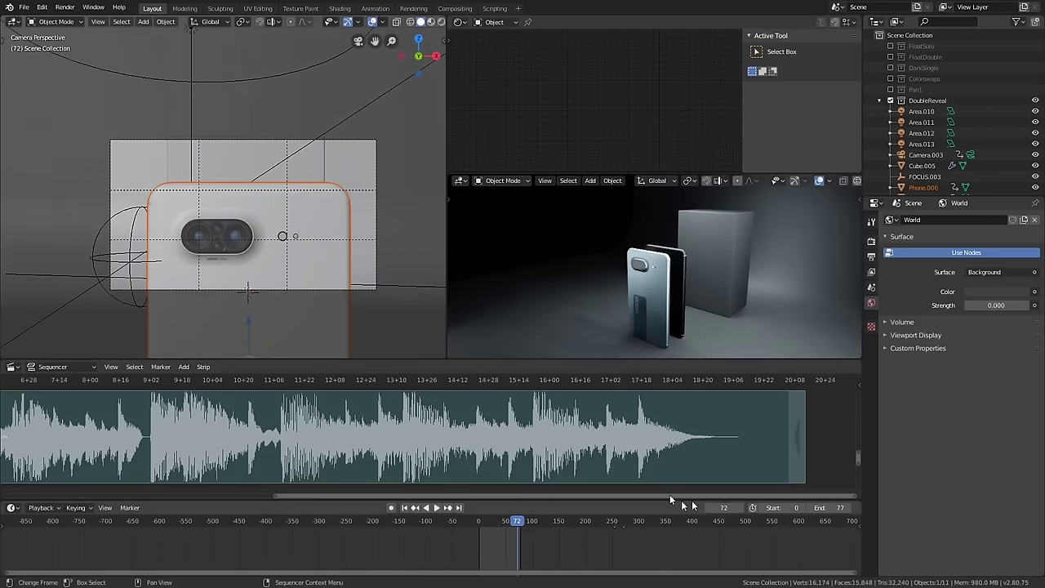
- Set the animation's end frame to 280 and play it in the maximized rendered viewport
left_click_drag(830, 507, 932, 506)
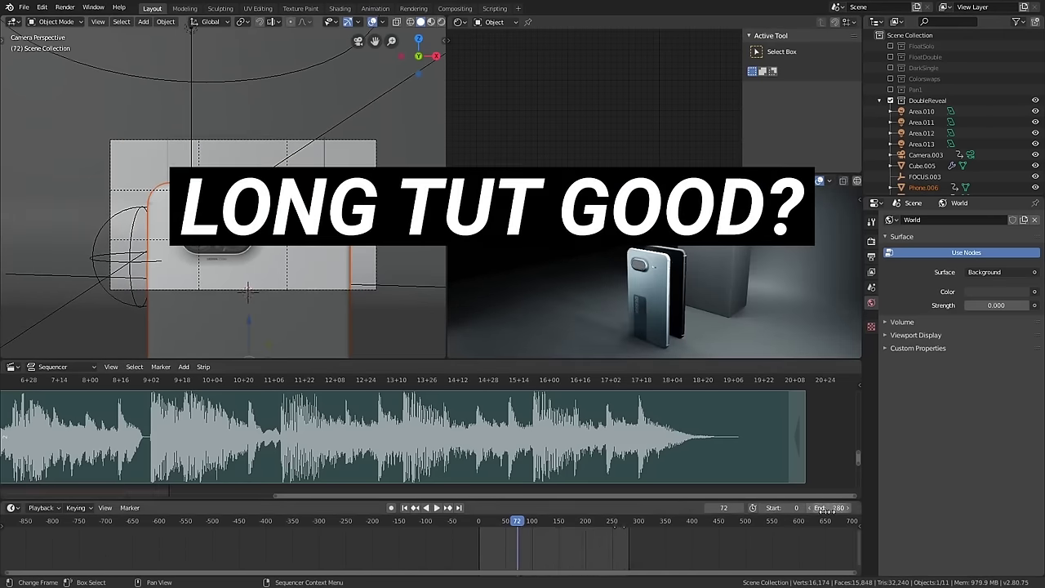
left_click(560, 520)
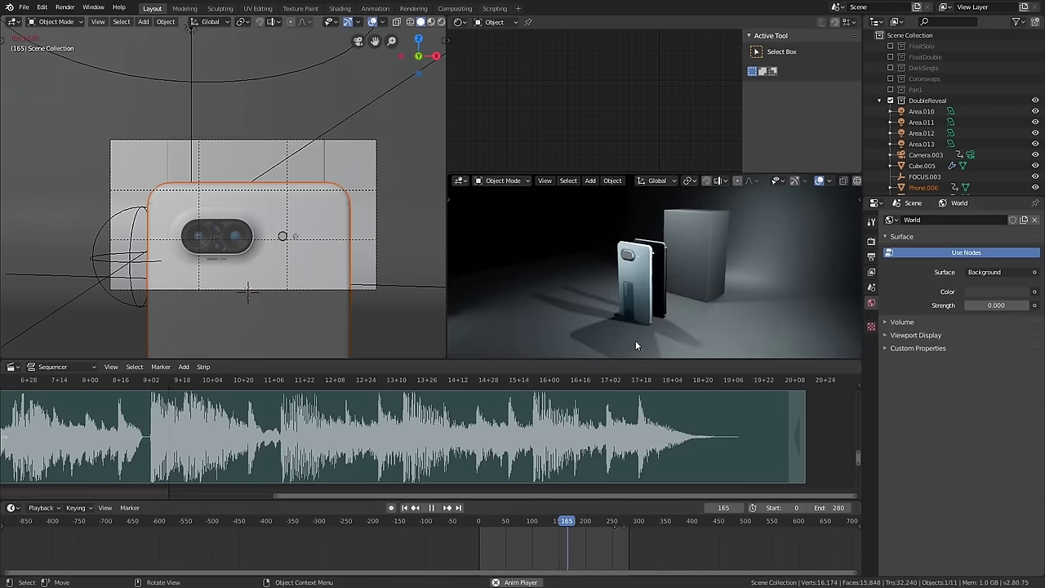
key("ctrl+space")
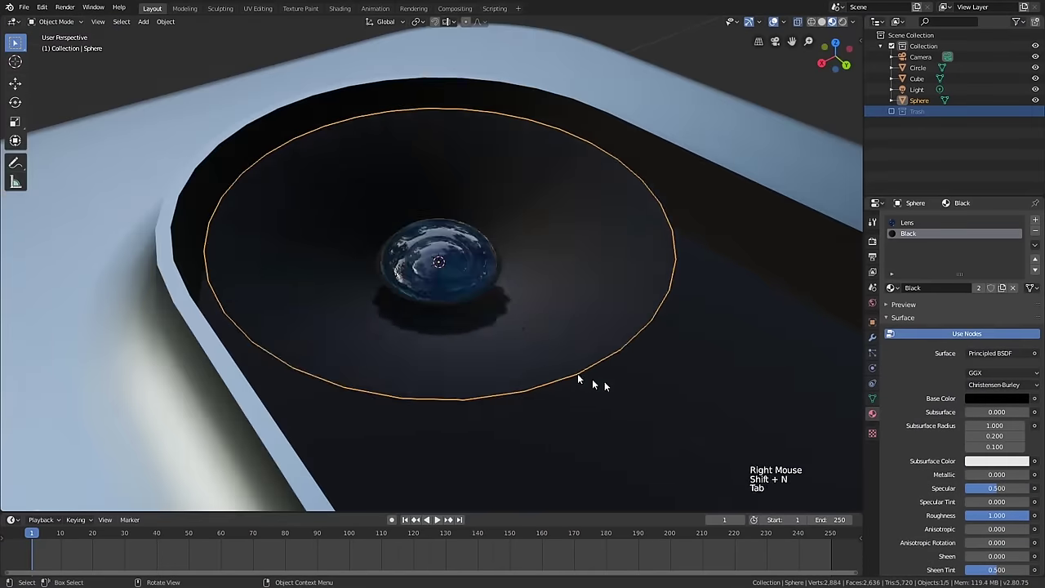
- Select the outer edge loop of the lens's cone in Edit Mode and scale it
key("Tab")
left_click(578, 374, "alt")
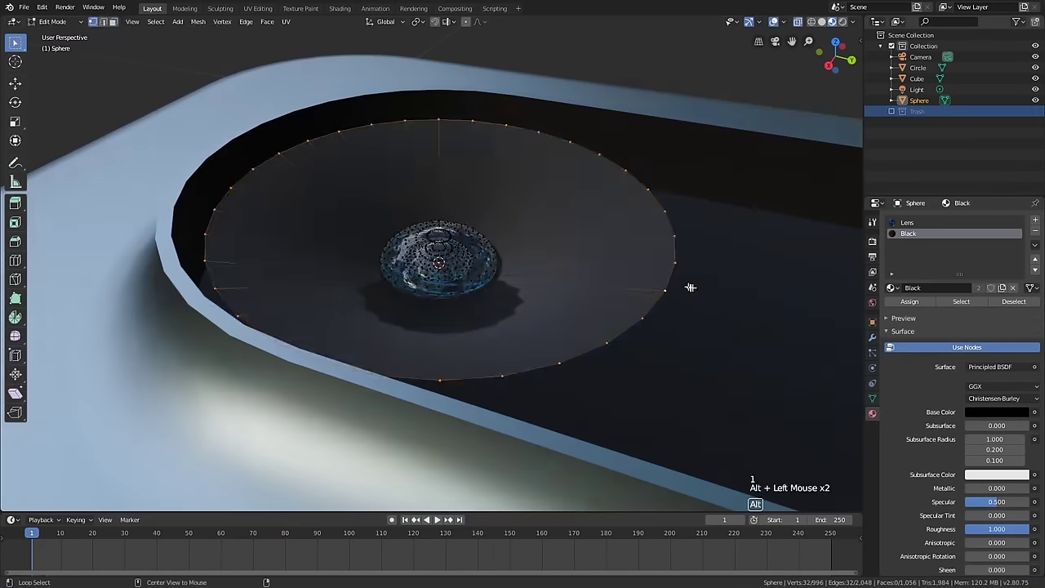
key("s")
left_click(669, 331)
middle_click_drag(669, 331, 588, 274)
- Turn on Auto Smooth for the normals of the lens object
key("Tab")
left_click(871, 398)
left_click(904, 419)
middle_click_drag(716, 245, 716, 308)
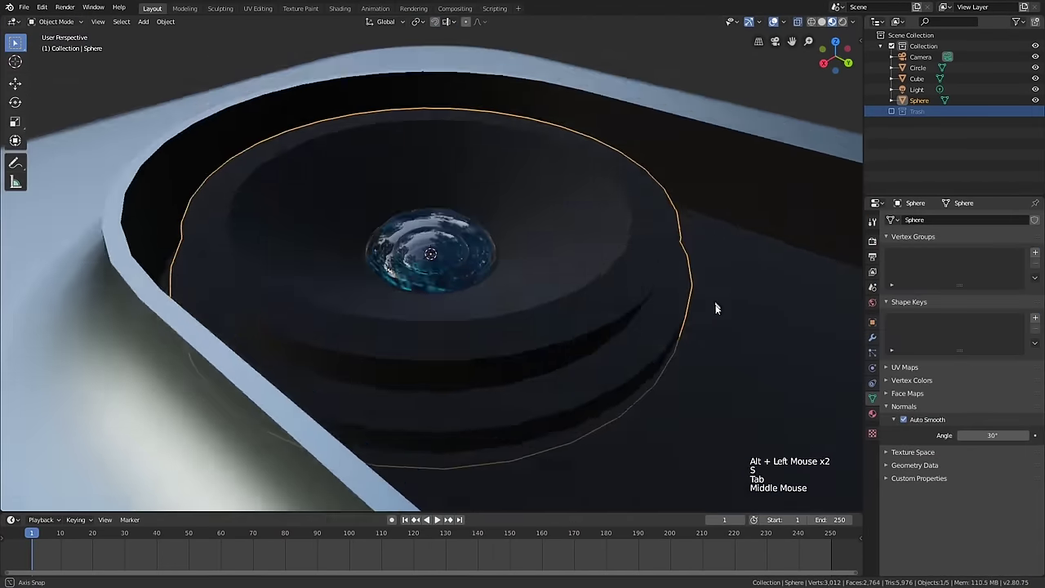
- Duplicate the entire lens mesh and place the copy at the other end of the camera cutout
key("Tab")
key("a")
key("KP_7")
scroll(602, 221, "down", 5)
key("shift+d")
left_click(602, 109)
middle_click_drag(601, 109, 511, 341)
- Select the linked glass dome of the duplicated lens and scale it up
left_click(514, 332, "alt")
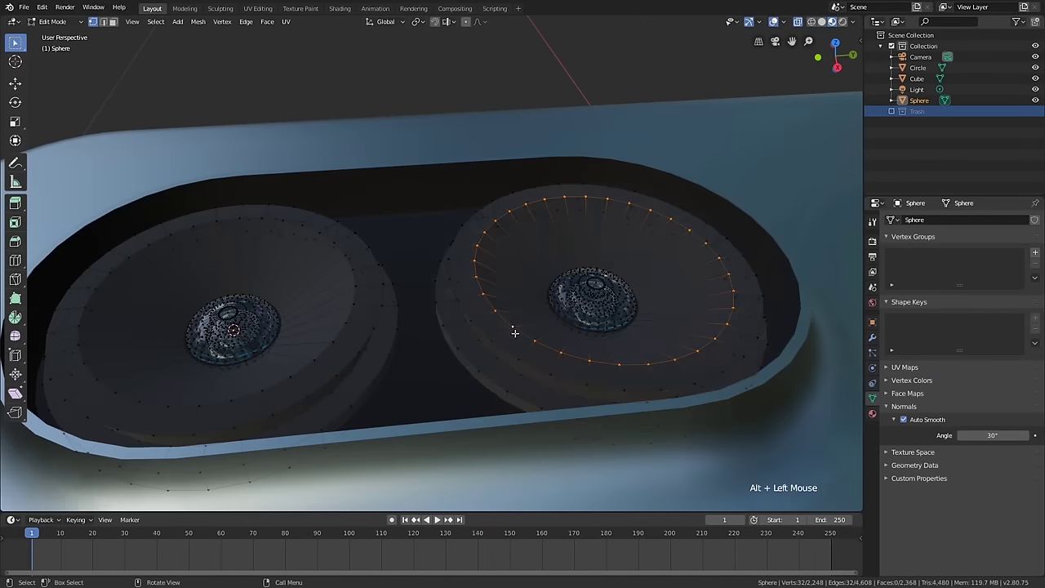
key("KP_7")
scroll(515, 331, "down", 2)
middle_click_drag(522, 180, 550, 285, "shift")
key("alt+a")
scroll(550, 285, "down", 5)
key("KP_7")
key("l")
key("s")
left_click(541, 359)
- Extrude the rim loop of the duplicated lens to add a stepped ring
middle_click_drag(532, 209, 562, 250, "shift")
key("e")
middle_click_drag(657, 284, 522, 220)
left_click(447, 226, "alt")
- Place a scaled-down copy of the lens between the two large lenses in the camera cutout
key("alt+a")
key("KP_7")
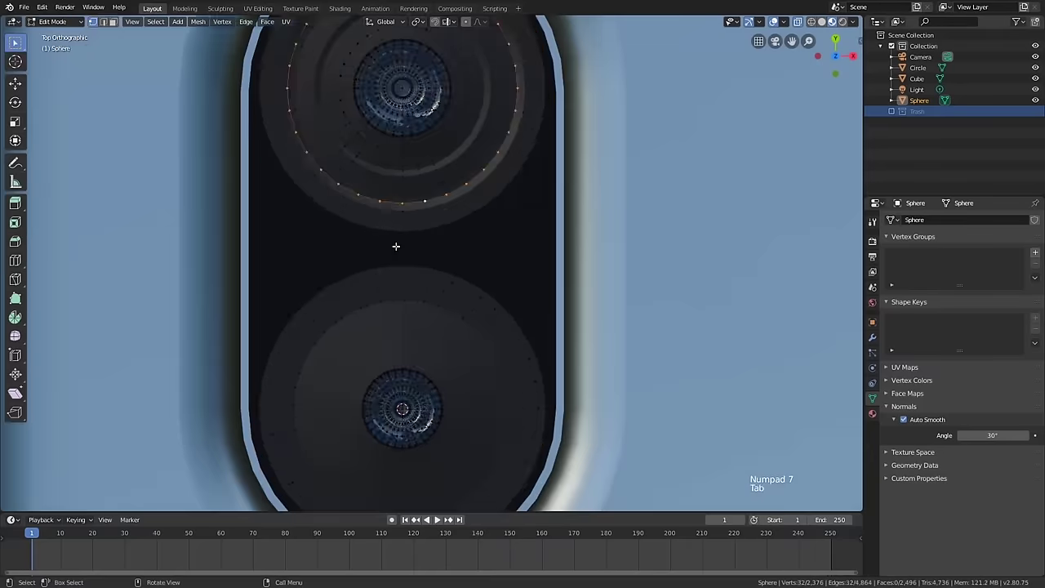
key("alt+z")
scroll(471, 220, "down", 2)
left_click(618, 260)
key("alt+z")
middle_click_drag(523, 294, 485, 240)
- Move the top face ring of the small lens by about 0.0015 m along Z
scroll(485, 240, "up", 5)
left_click(548, 319, "alt")
key("g")
key("z")
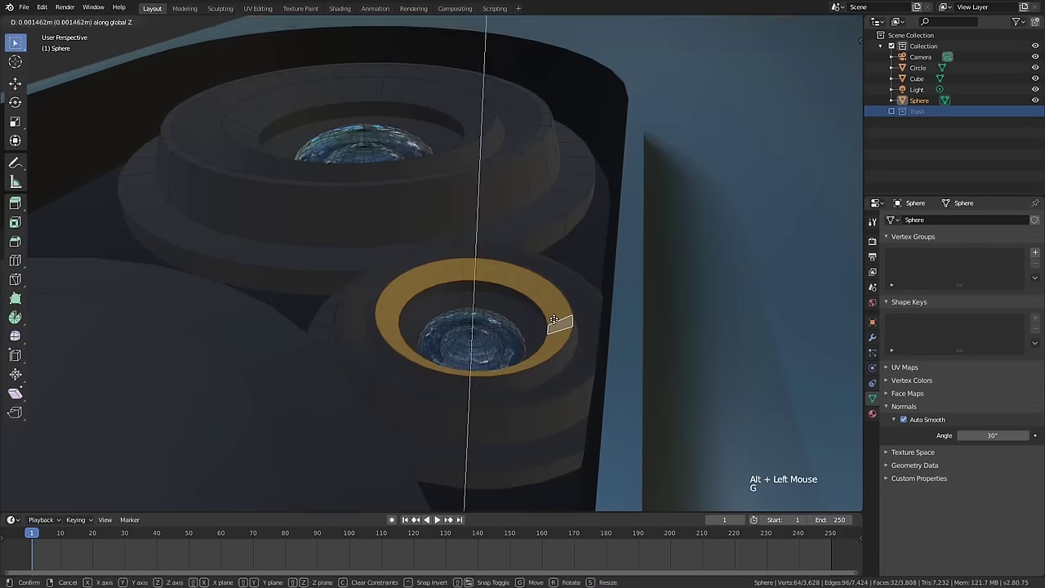
left_click(552, 322)
- Select a linked part of the lens mesh, duplicate it, and scale and position the copy inside the camera cutout
key("KP_7")
key("alt+z")
key("alt+a")
key("c")
key("alt+a")
key("l")
middle_click_drag(435, 408, 384, 286)
key("KP_7")
key("alt+z")
key("shift+d")
key("s")
left_click(392, 237)
key("g")
left_click(392, 237)
- Select vertices of the copied lens part and move them to adjust its shape
key("alt+z")
scroll(384, 286, "up", 4)
key("1")
left_click(376, 318, "alt")
left_click(376, 318, "alt")
key("g")
middle_click_drag(376, 317, 473, 326)
left_click(345, 334, "alt")
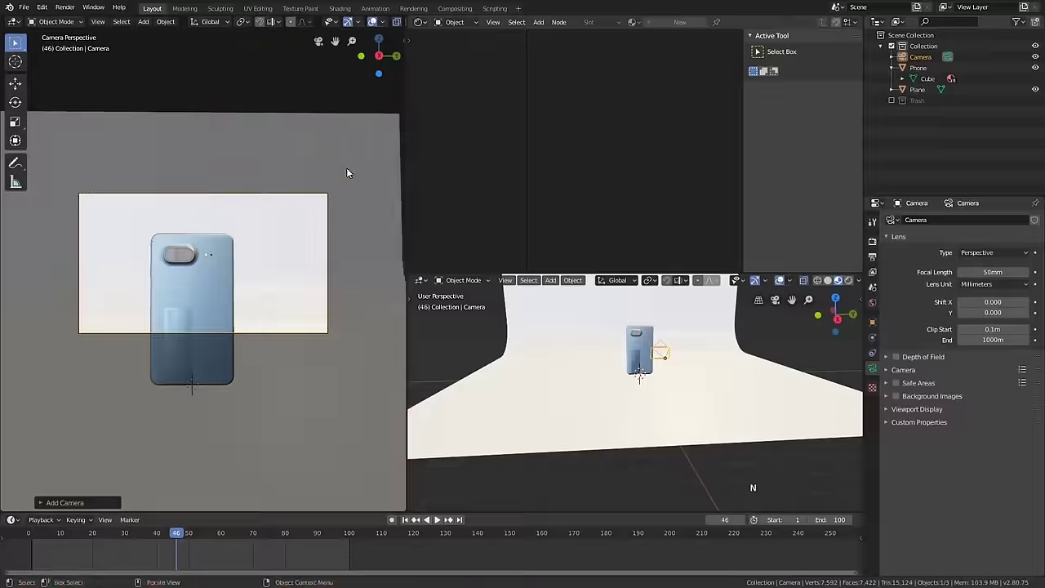
- Set the World background strength to 0
mouse_move(741, 333)
middle_mouse_down()
mouse_move(649, 353)
mouse_move(640, 397)
middle_mouse_up()
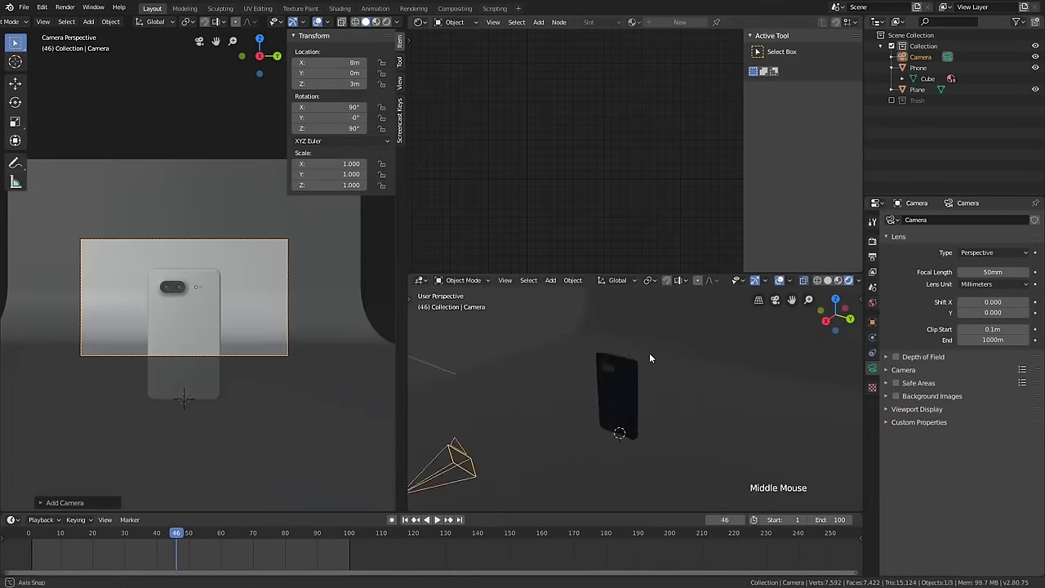
left_click(624, 383)
middle_click_drag(639, 398, 613, 393)
left_click(872, 303)
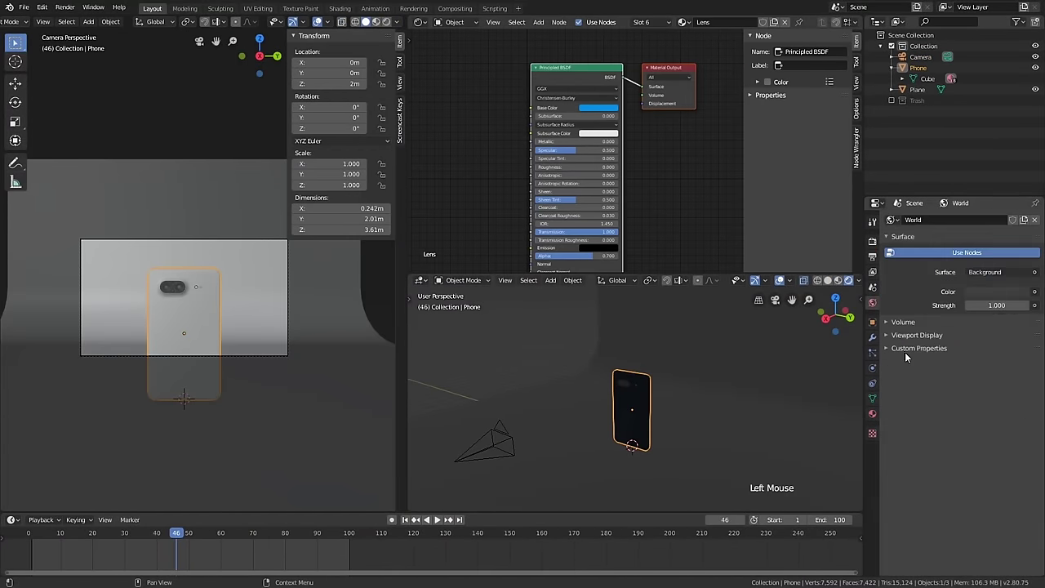
left_click_drag(996, 305, 905, 305)
key("alt+a")
- Hide the overlays in the rendered camera view and add a point light behind the phone at X -12 m, Z 3.176 m
left_click(780, 280)
key("KP_0")
middle_click_drag(245, 327, 203, 335)
key("shift+a")
left_click(114, 247)
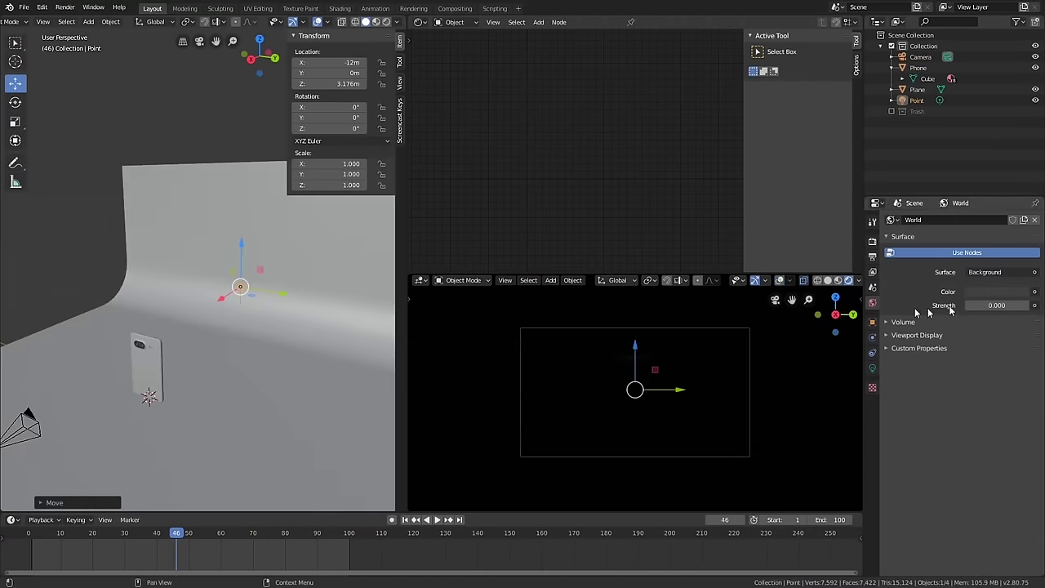
- Set the point light's power to 1083.5 W and radius to 1.51 m, and move it to X -11 m
left_click(871, 368)
left_click_drag(993, 290, 1030, 291)
left_click_drag(992, 319, 1021, 320)
middle_click_drag(245, 303, 214, 301)
left_click_drag(216, 301, 206, 304)
- Give the backdrop plane a new material named Floor
middle_click_drag(753, 343, 723, 387, "shift")
scroll(723, 387, "up", 3)
scroll(618, 382, "up", 4)
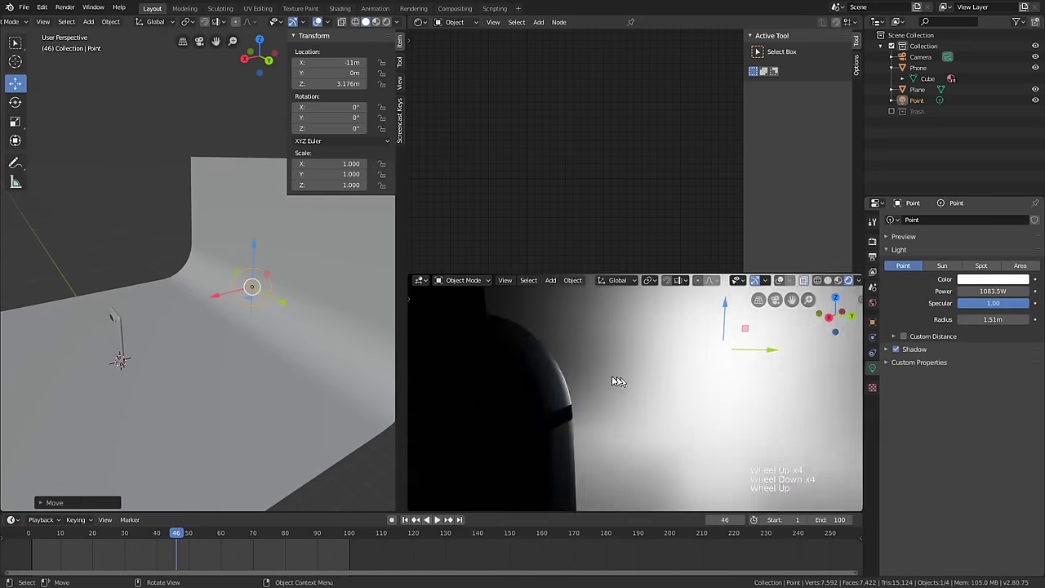
middle_click_drag(618, 382, 694, 424)
scroll(694, 424, "down", 5)
left_click(710, 424)
left_click(872, 413)
left_click(944, 356)
left_click(943, 353)
type("Floor")
key("Return")
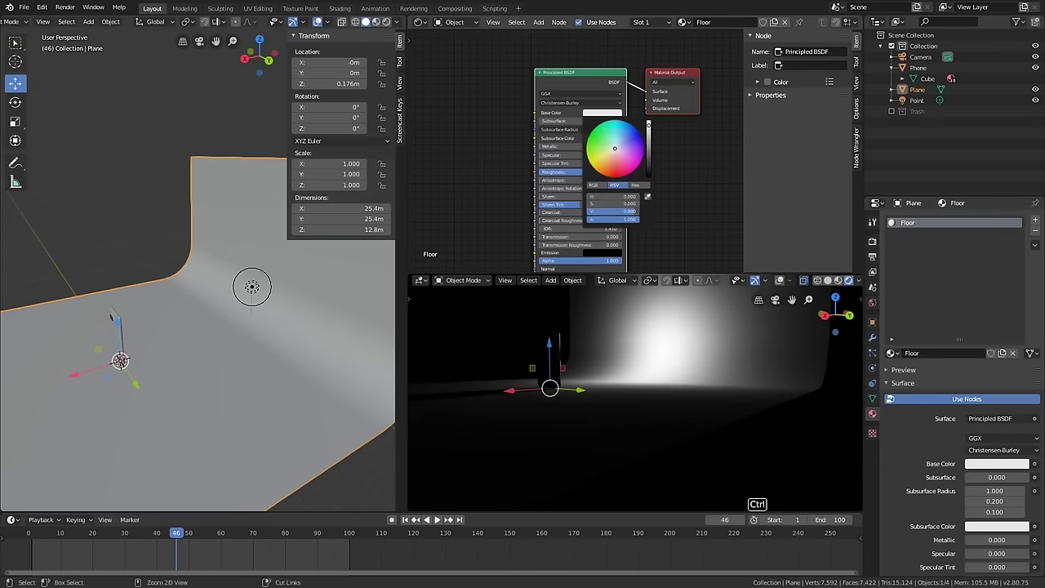
scroll(636, 383, "up", 2)
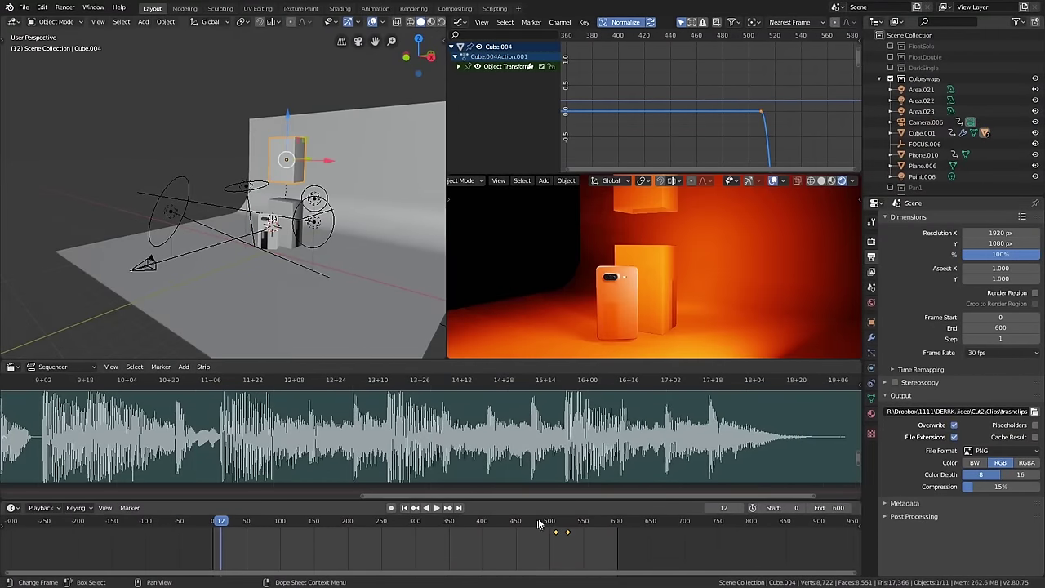
- Play part of the Colorswaps animation and show the FloatDouble collection instead of Colorswaps
left_click_drag(538, 523, 457, 523)
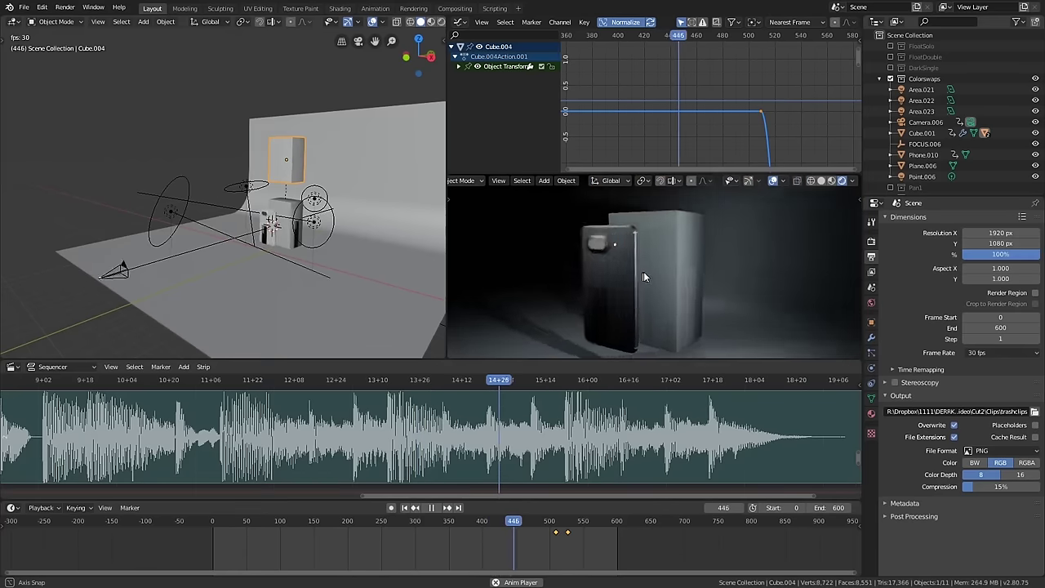
key("space")
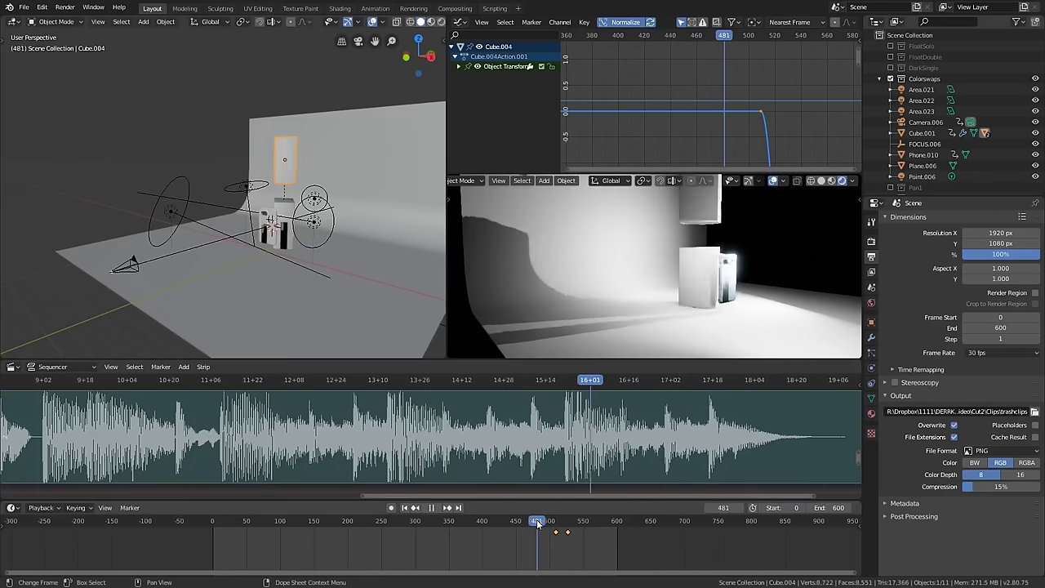
left_click(891, 80)
left_click(890, 58)
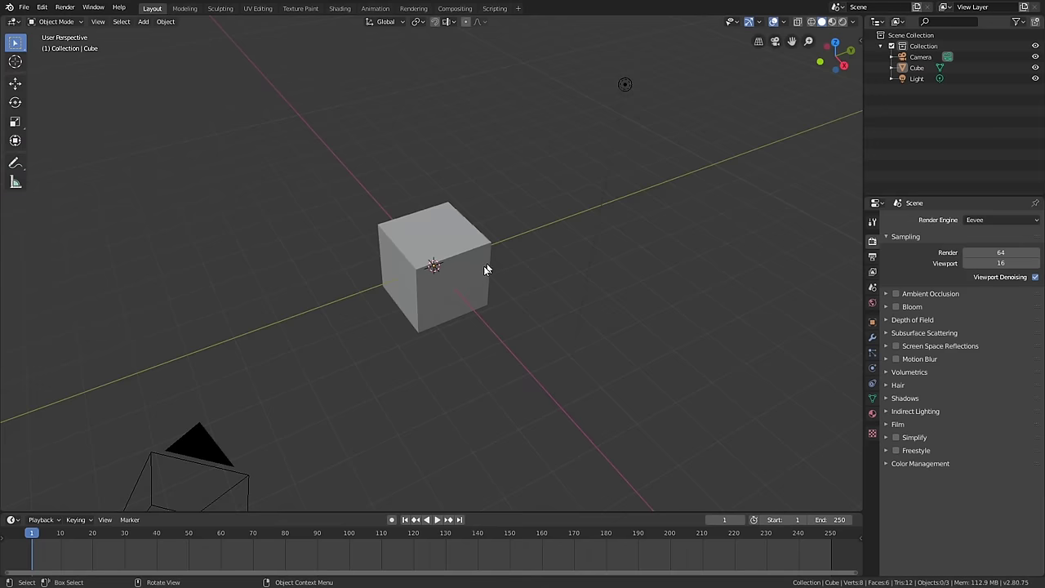
left_click(483, 265)
middle_click_drag(482, 267, 571, 215)
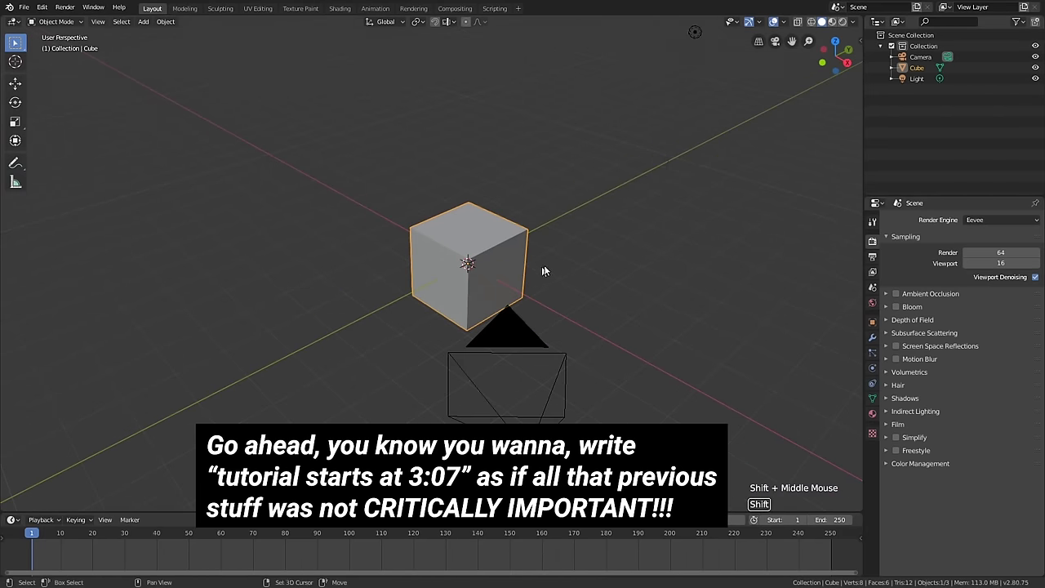
- Flatten the default cube along the Z axis in Edit Mode
key("s")
key("z")
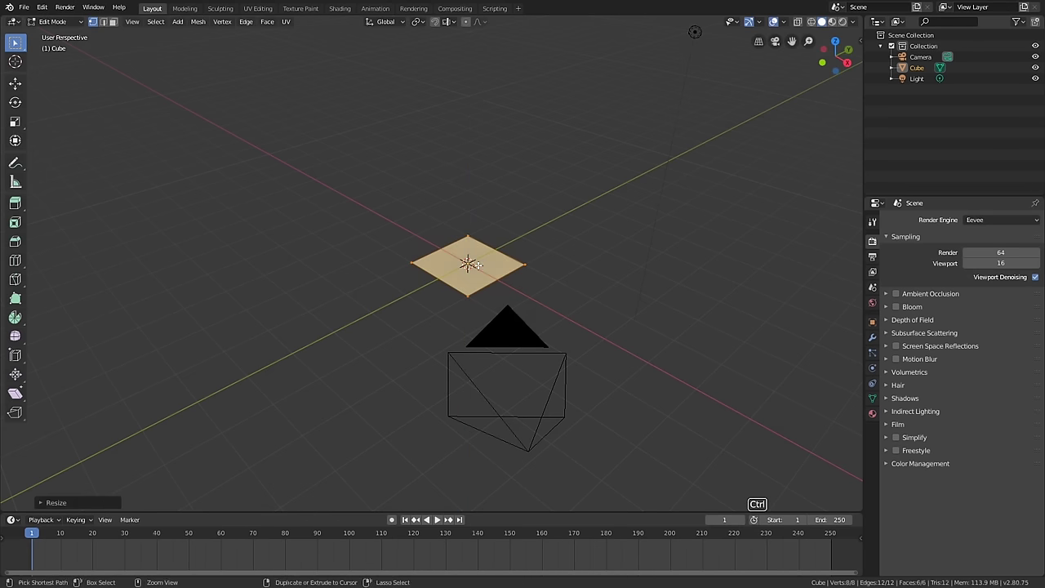
- Merge the flattened cube's overlapping vertices by distance and stretch the resulting plane along the X axis
right_click(657, 240)
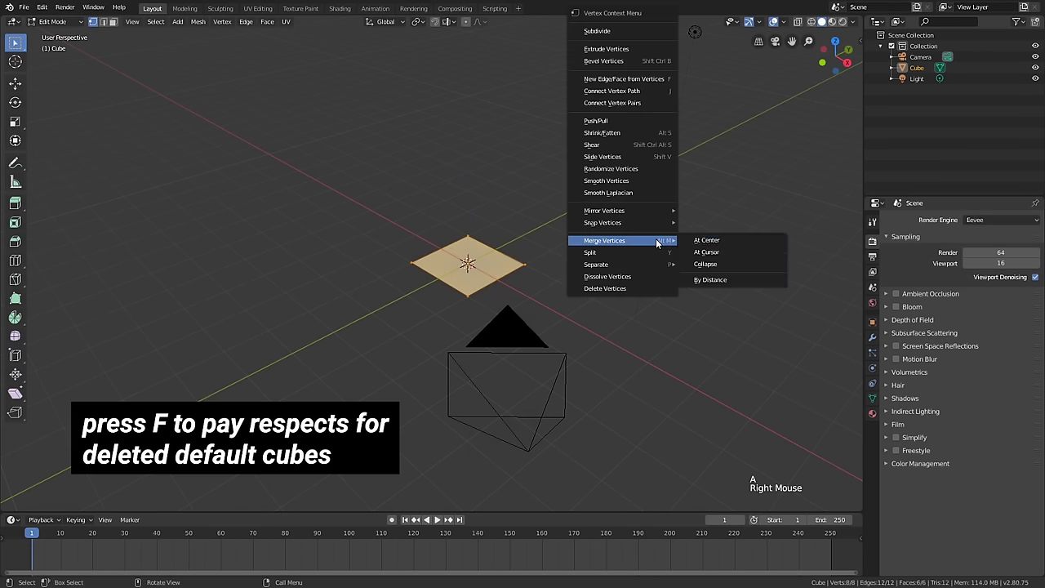
left_click(741, 279)
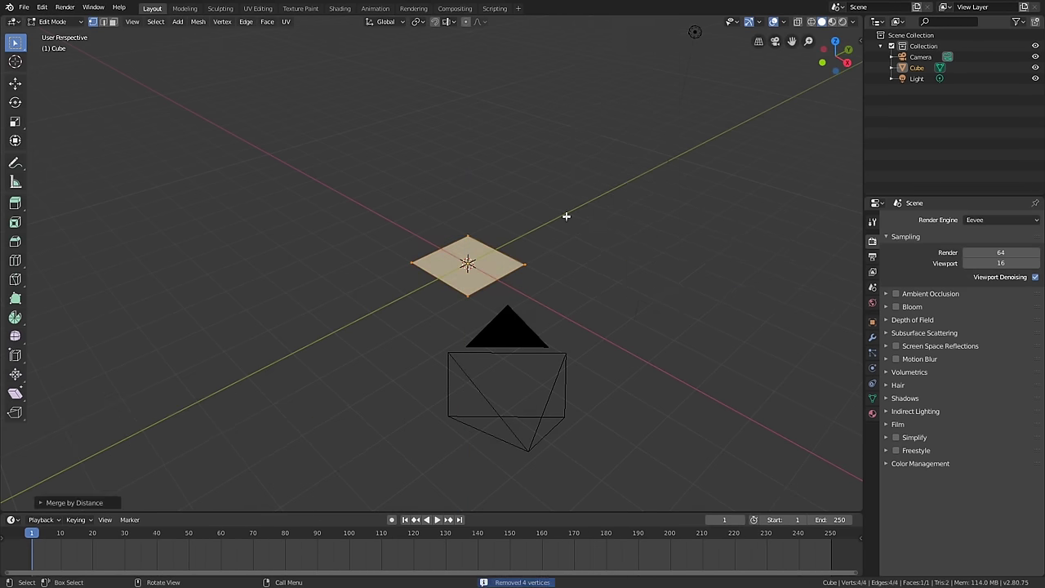
middle_click_drag(567, 217, 551, 245)
scroll(553, 246, "up", 2)
scroll(563, 244, "down", 2)
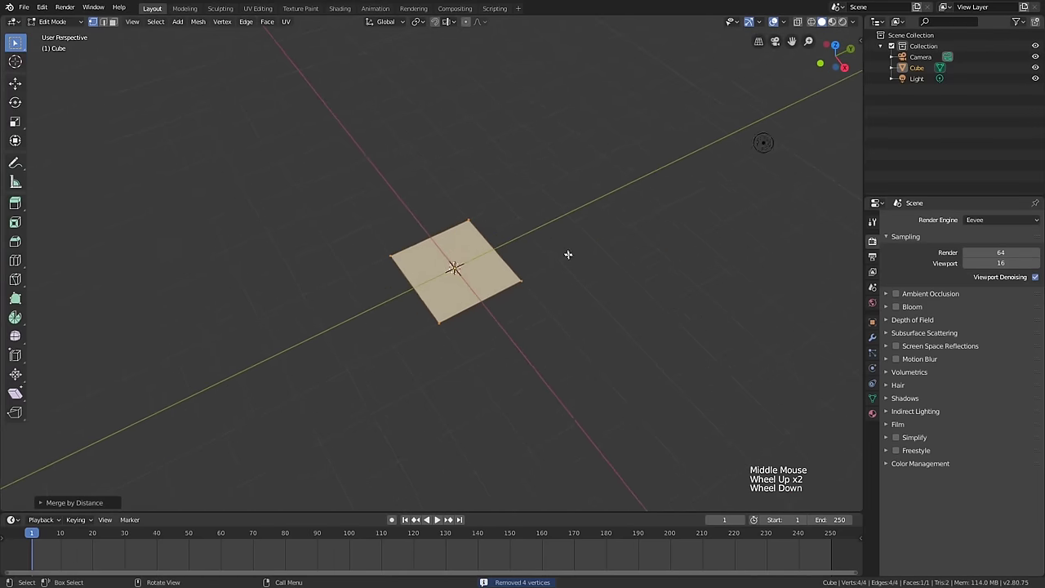
key("s")
key("x")
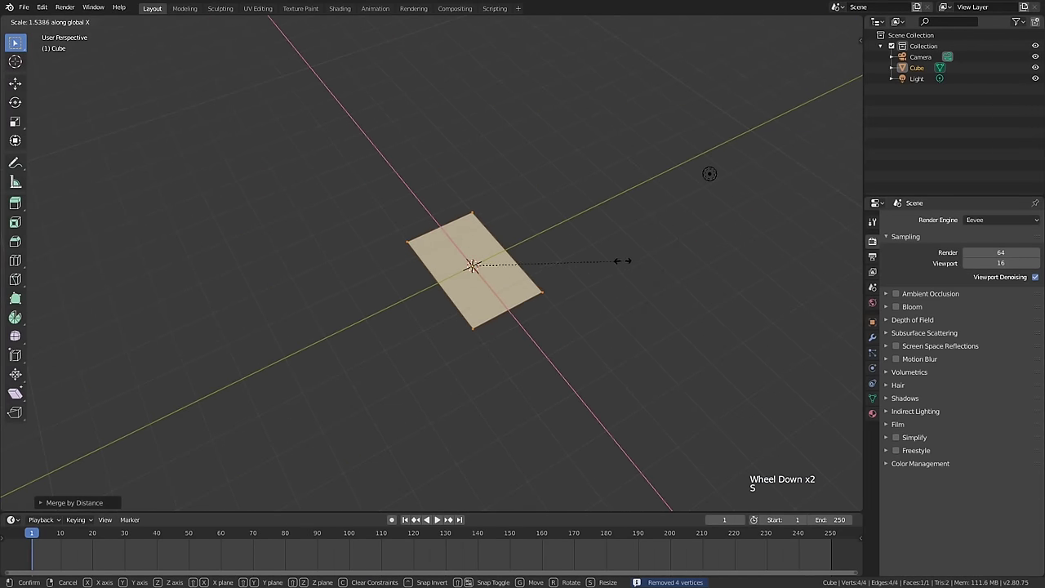
left_click(649, 273)
- Return to Object Mode and round the plane's corners with an Only Vertices Bevel modifier, width 0.22 m and 10 segments
middle_click_drag(586, 274, 587, 283, "shift")
mouse_move(587, 282)
middle_mouse_down()
mouse_move(590, 291)
mouse_move(650, 233)
mouse_move(584, 276)
middle_mouse_up()
scroll(583, 277, "up", 1)
key("Tab")
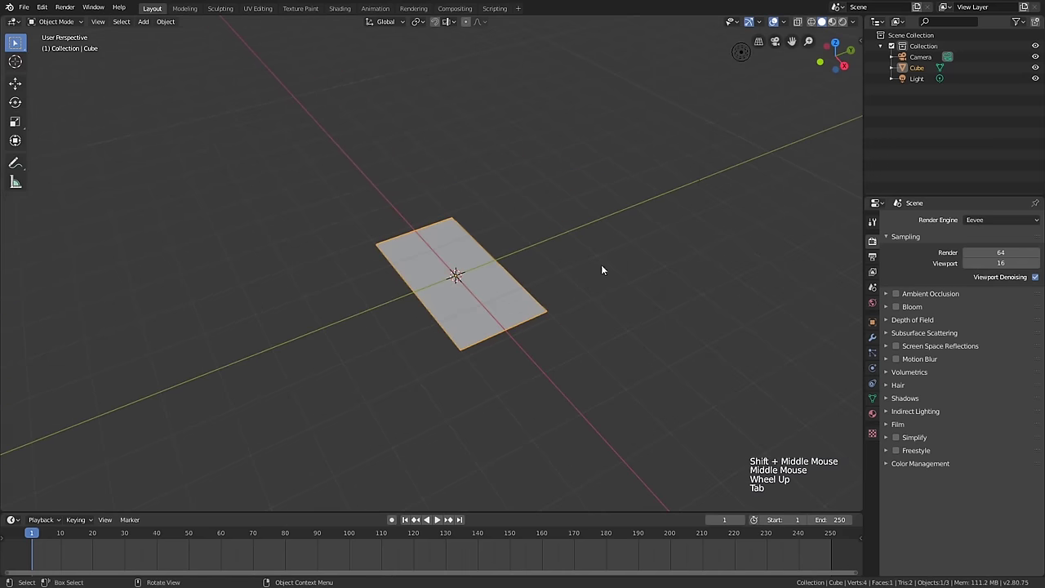
left_click(872, 337)
left_click(947, 221)
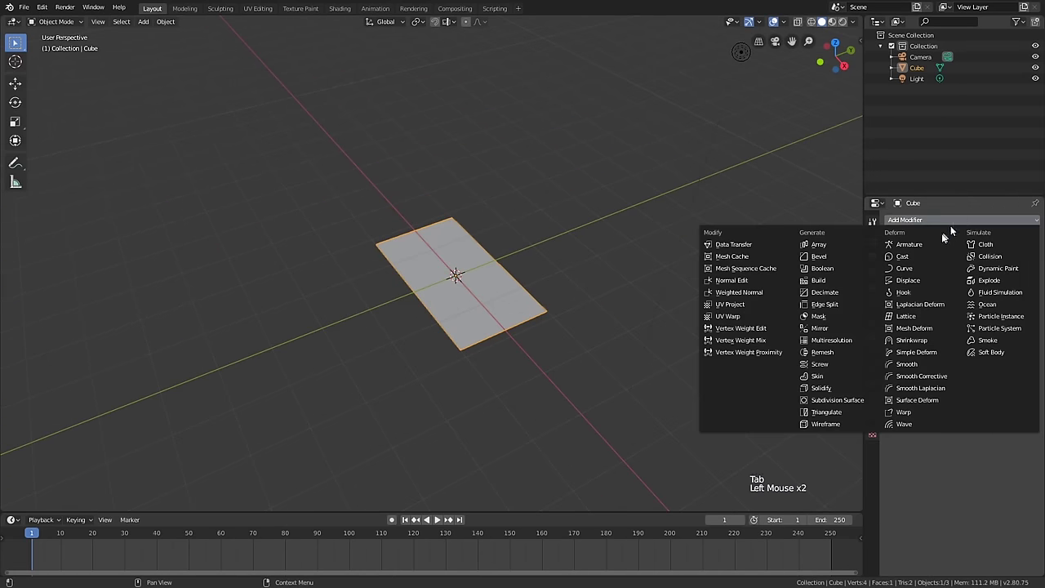
left_click(842, 256)
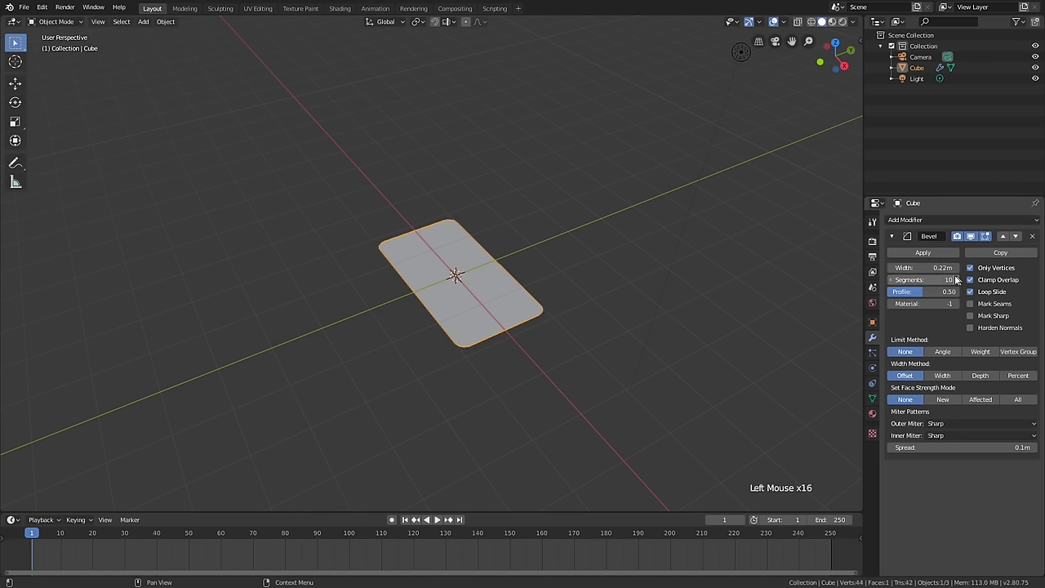
- Set the corner Bevel modifier's segments to 11
scroll(554, 352, "up", 2)
middle_click_drag(553, 352, 499, 396, "shift")
scroll(534, 265, "up", 2)
scroll(530, 312, "up", 2)
scroll(490, 373, "down", 1)
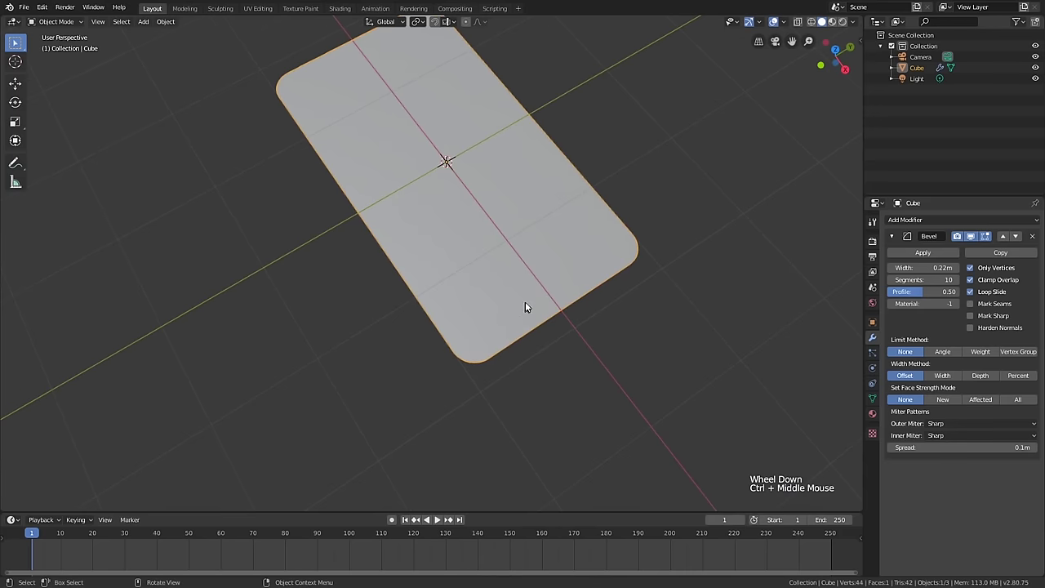
middle_click_drag(525, 305, 599, 302, "shift")
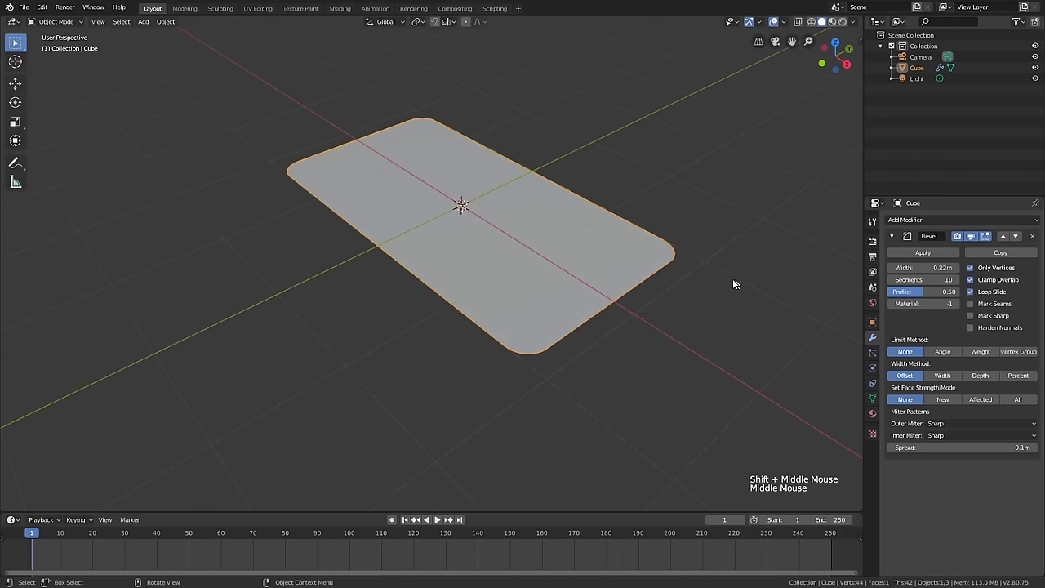
middle_click_drag(735, 285, 546, 309)
scroll(543, 309, "up", 1)
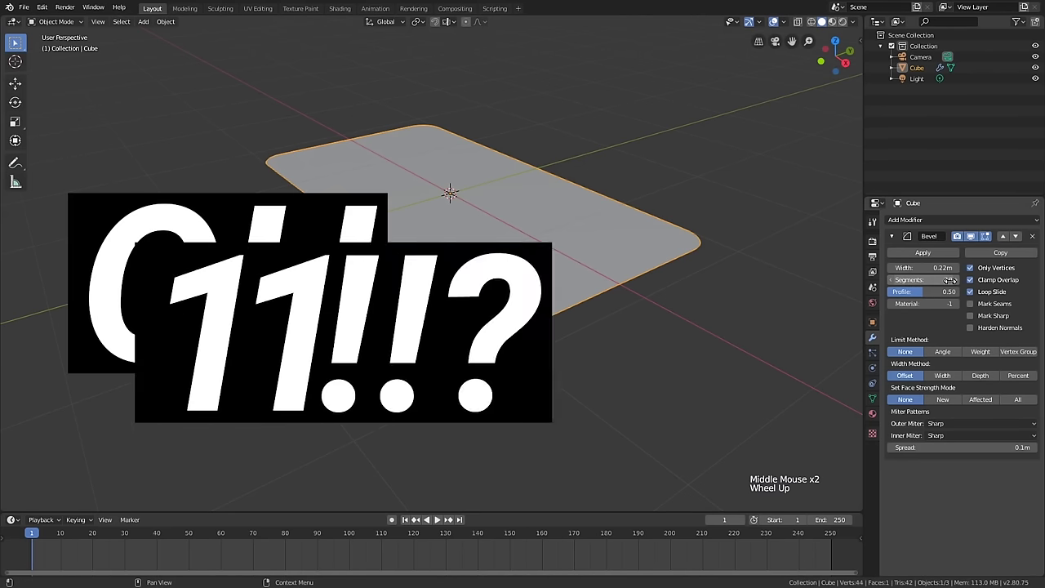
left_click(958, 281)
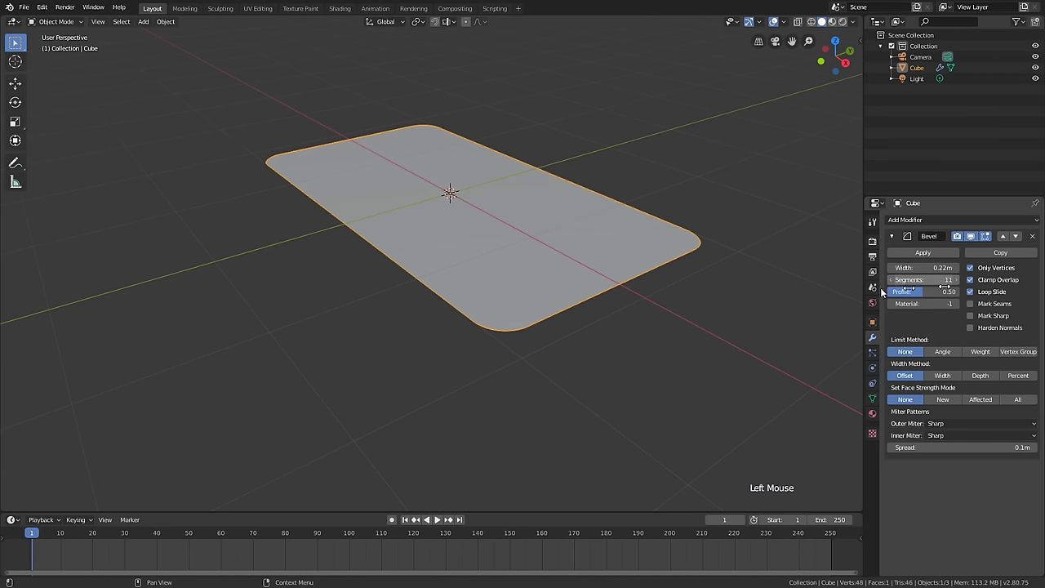
- Add a Solidify modifier to the rounded plane with a thickness of 0.207 m
left_click(894, 220)
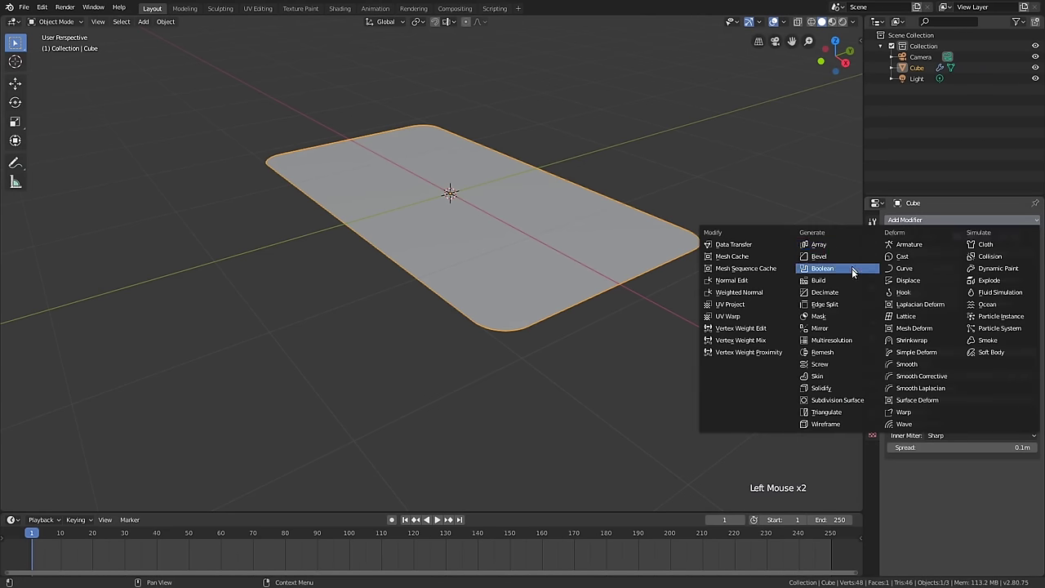
left_click(849, 388)
scroll(945, 453, "down", 2)
left_click_drag(922, 480, 957, 480)
middle_click_drag(694, 292, 730, 308, "shift")
scroll(731, 309, "down", 1)
middle_click_drag(730, 308, 677, 334)
left_click_drag(960, 486, 971, 487)
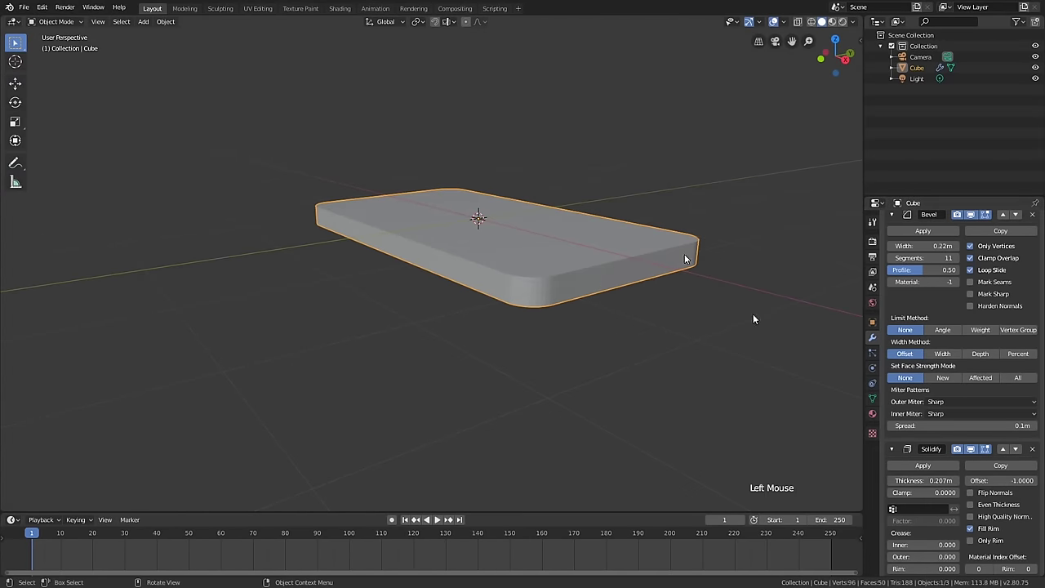
- Add a second Bevel modifier limited by angle with a width of 0.032 m
middle_click_drag(751, 317, 684, 250)
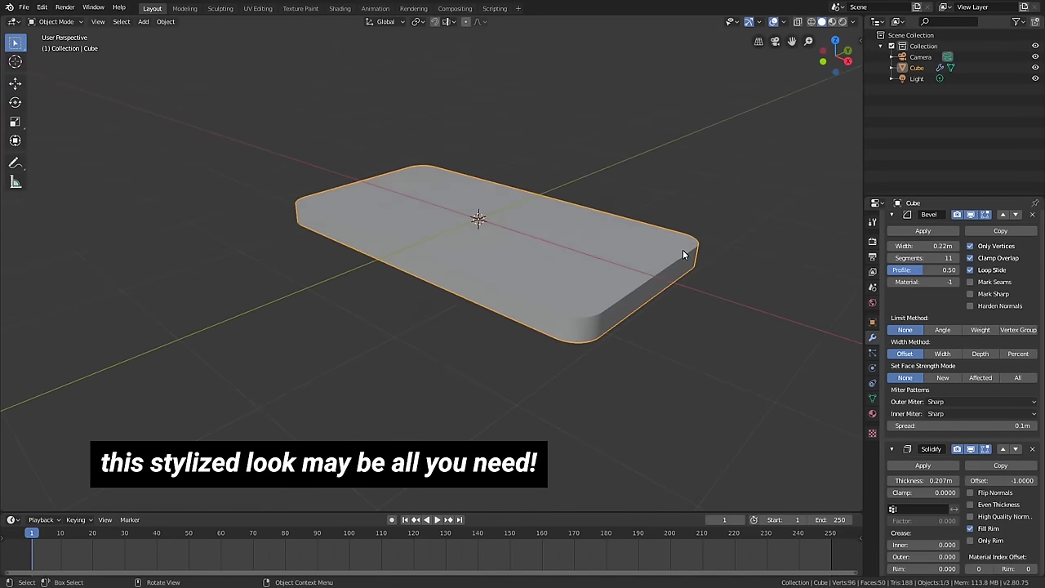
scroll(684, 250, "up", 3)
scroll(933, 249, "up", 2)
left_click(929, 219)
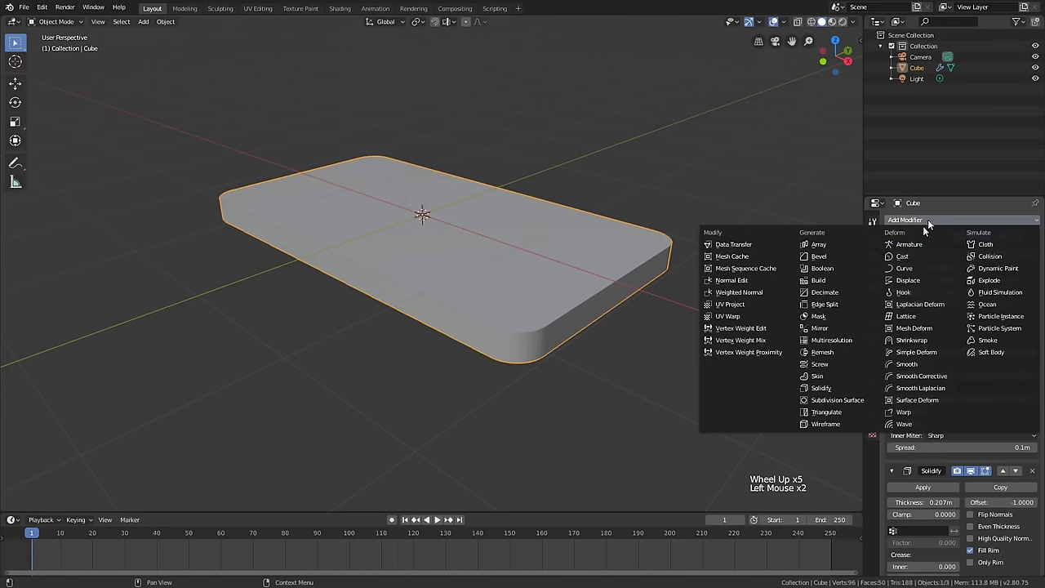
left_click(815, 253)
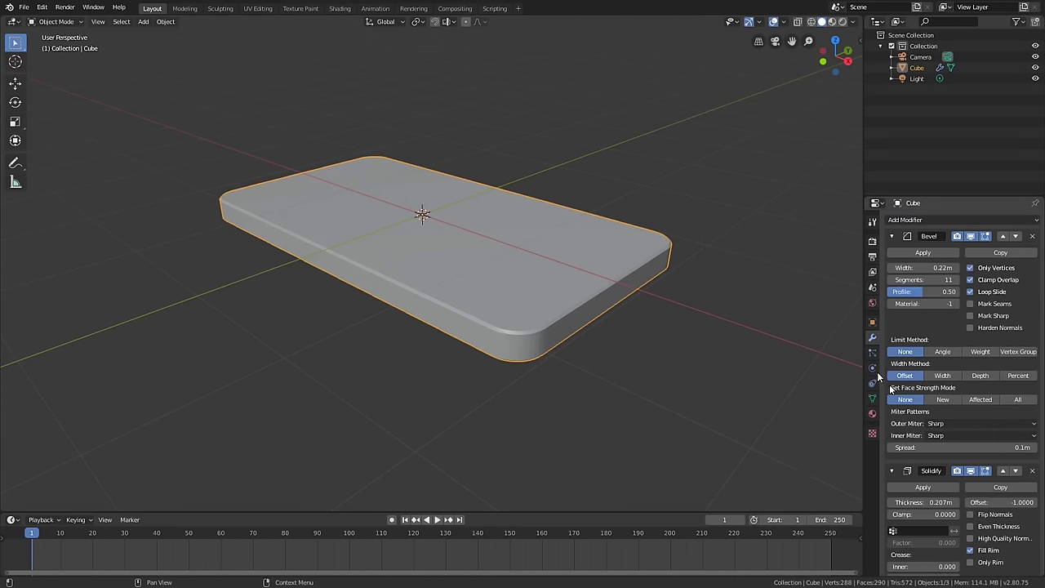
scroll(955, 496, "down", 15)
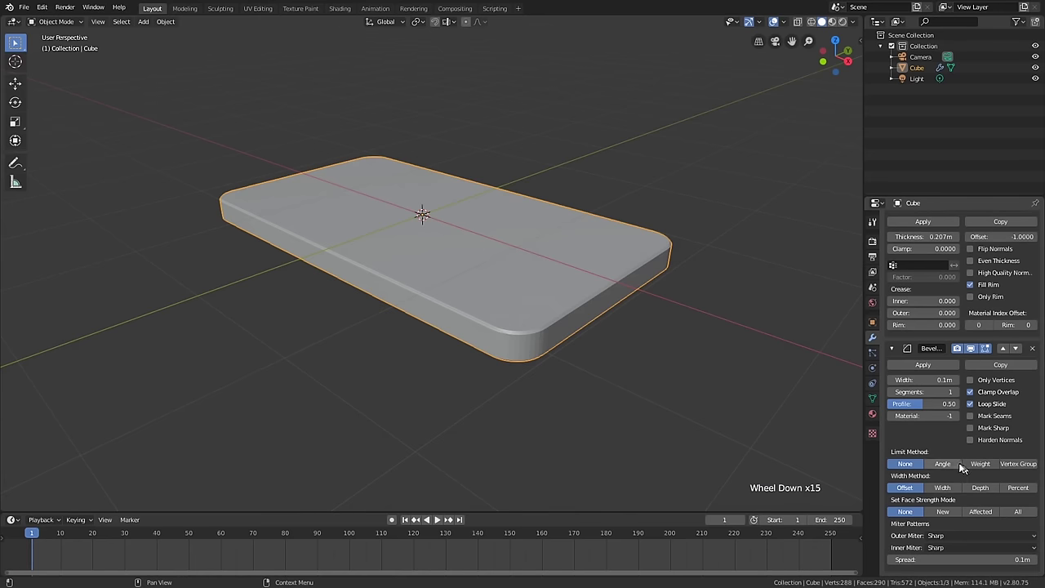
left_click(946, 464)
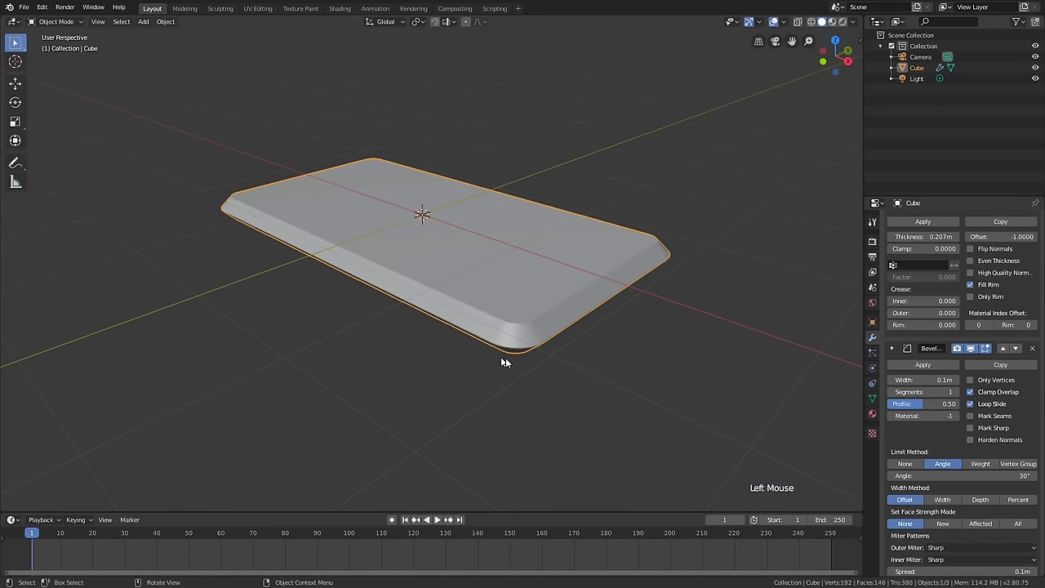
left_click_drag(927, 380, 895, 379, "shift")
- Set the second Bevel modifier's segments to 5
mouse_move(737, 380)
middle_mouse_down("shift")
mouse_move(707, 357)
mouse_move(618, 368)
mouse_move(743, 373)
middle_mouse_up("shift")
scroll(710, 371, "up", 1)
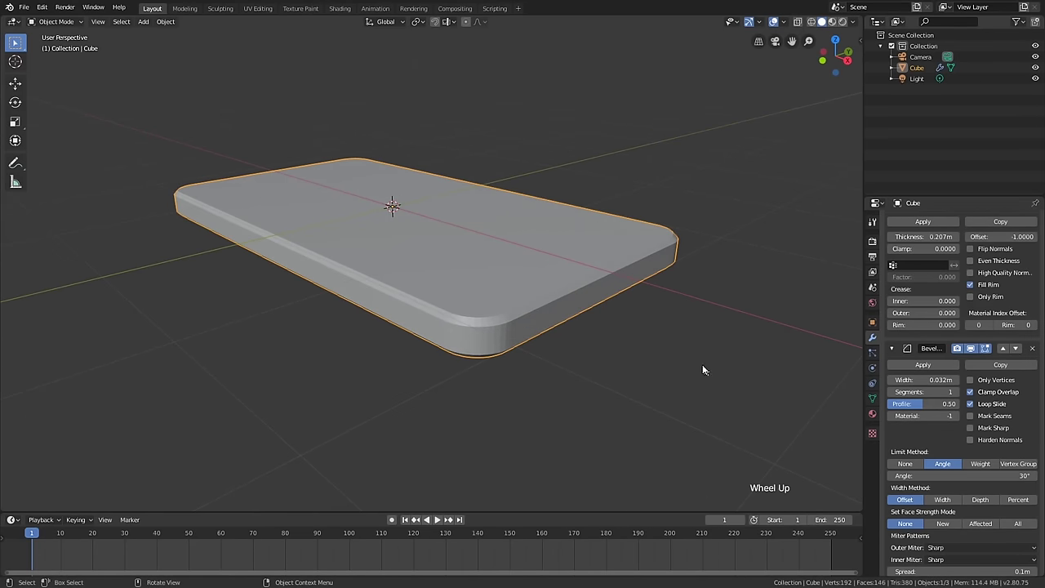
scroll(655, 366, "down", 1)
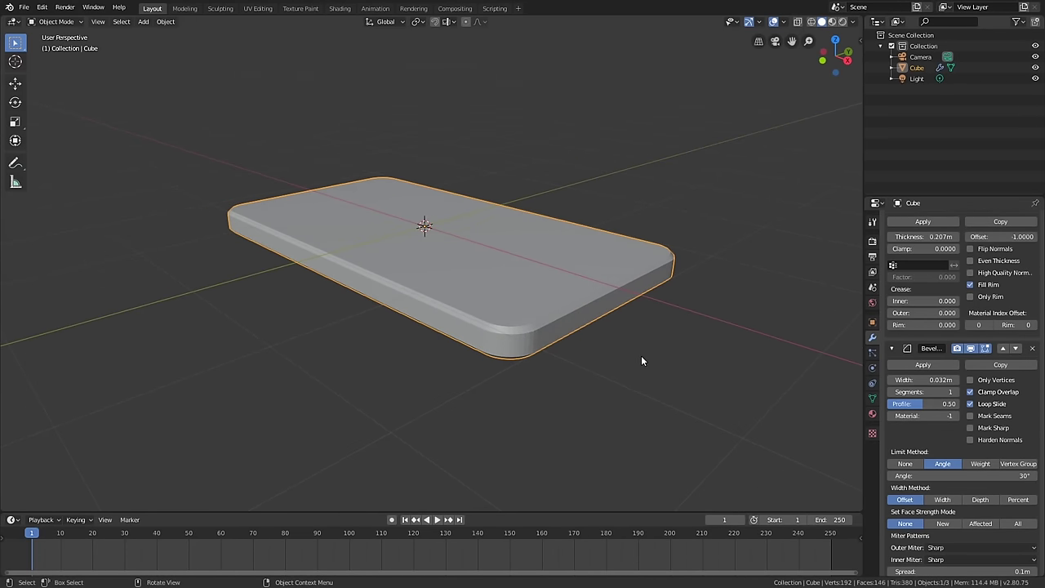
middle_click_drag(642, 361, 632, 375)
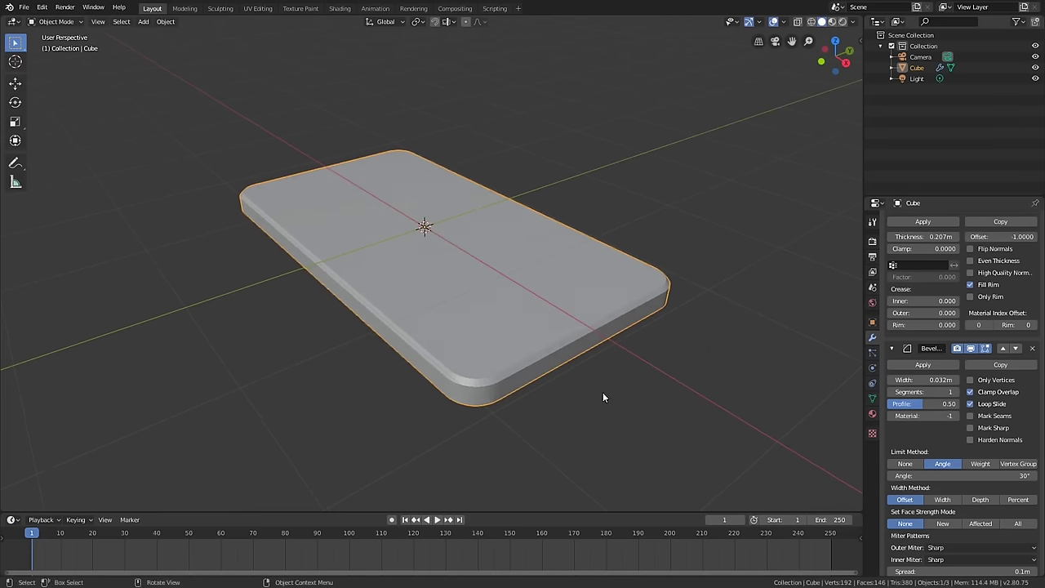
middle_click_drag(602, 397, 604, 393)
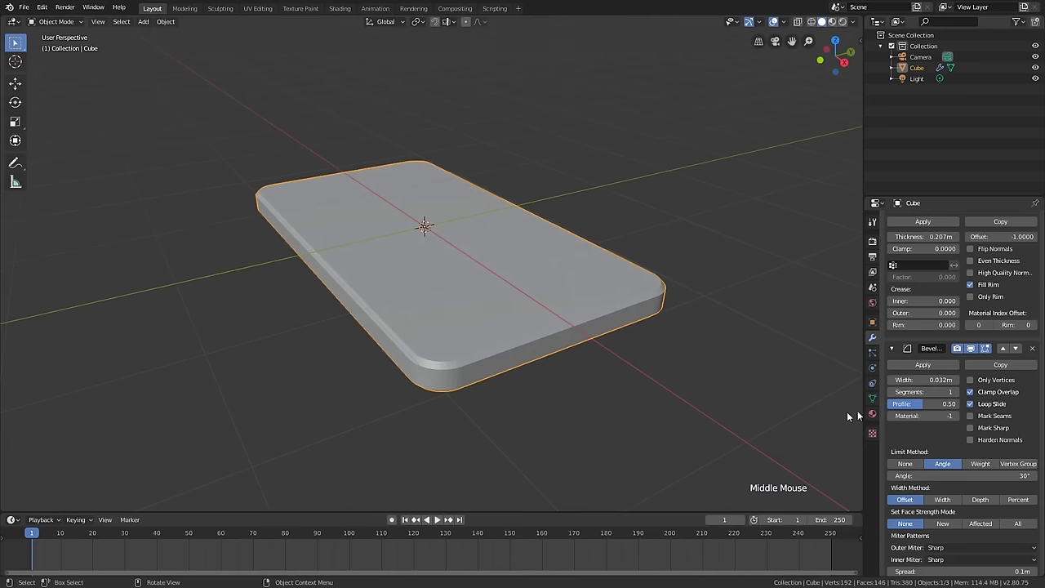
left_click(956, 391)
left_click(957, 391)
left_click(956, 391)
left_click(957, 391)
left_click(956, 391)
left_click(956, 391)
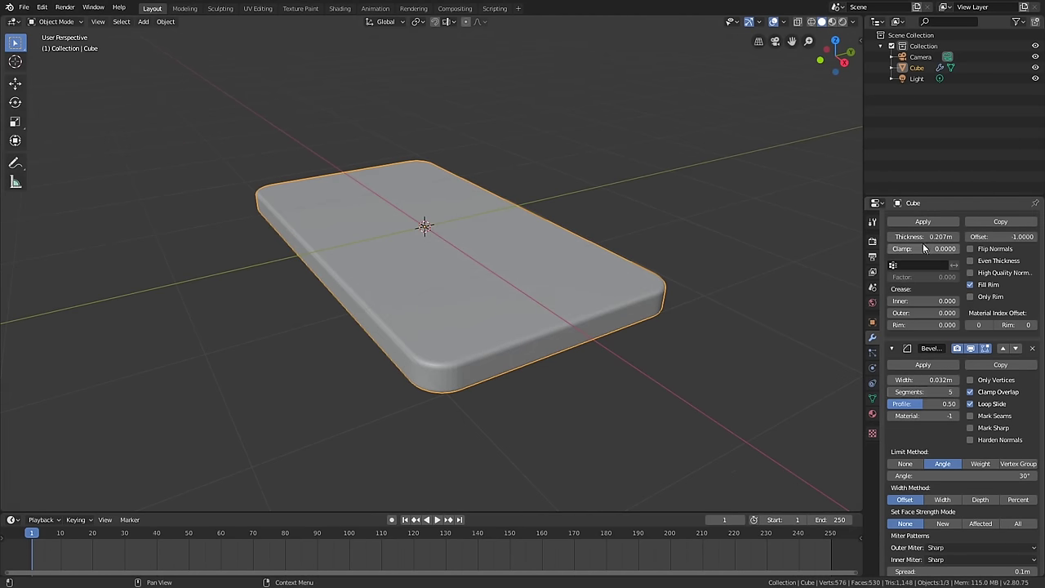
- Set the Solidify thickness to 0.176 m and the second Bevel's width to 0.063 m
left_click_drag(939, 237, 919, 237, "shift")
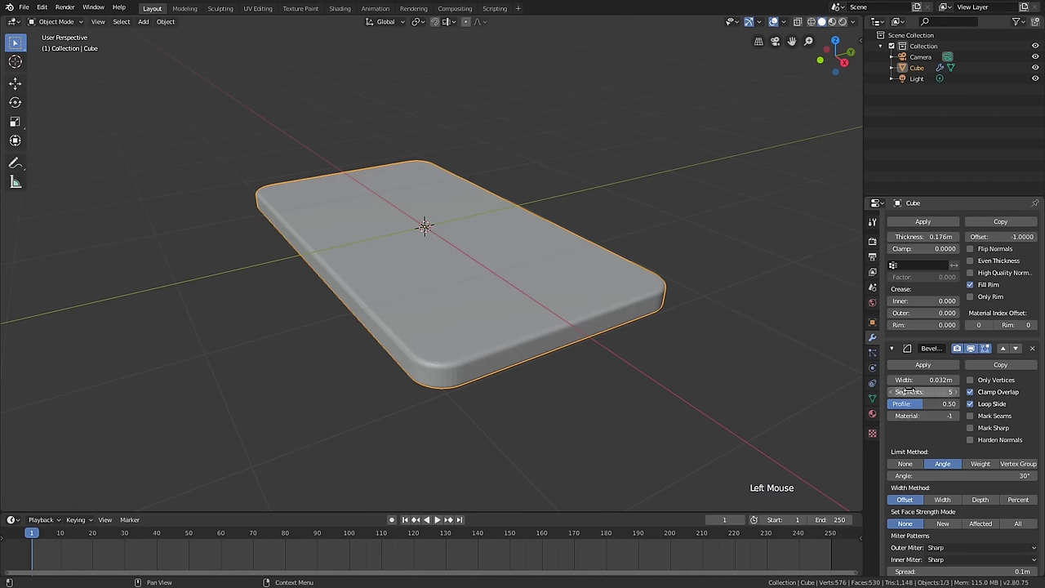
left_click_drag(906, 379, 951, 379, "shift")
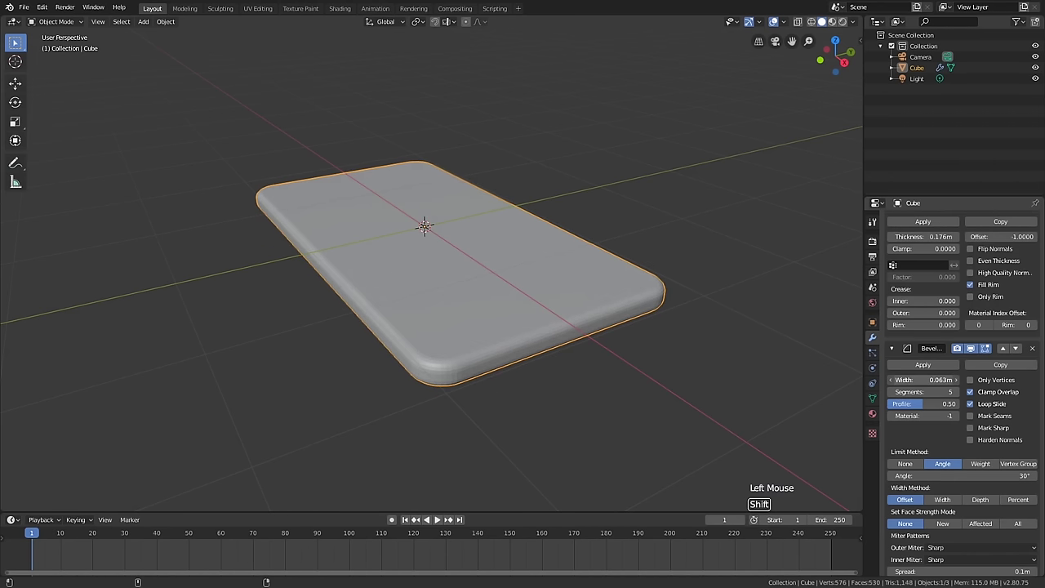
- Shade the phone body smooth
middle_click_drag(653, 390, 524, 338)
scroll(508, 345, "up", 2)
right_click(509, 341)
middle_click_drag(562, 308, 603, 290)
scroll(582, 331, "down", 1)
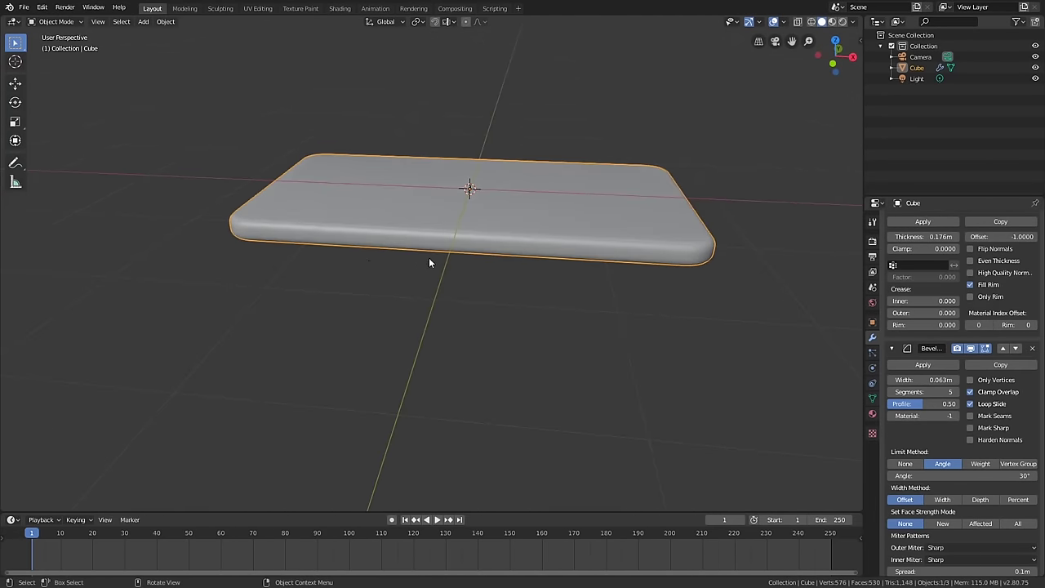
- Duplicate the phone body and place the copy above the original
middle_click_drag(574, 237, 534, 253)
middle_click_drag(534, 253, 510, 320, "shift")
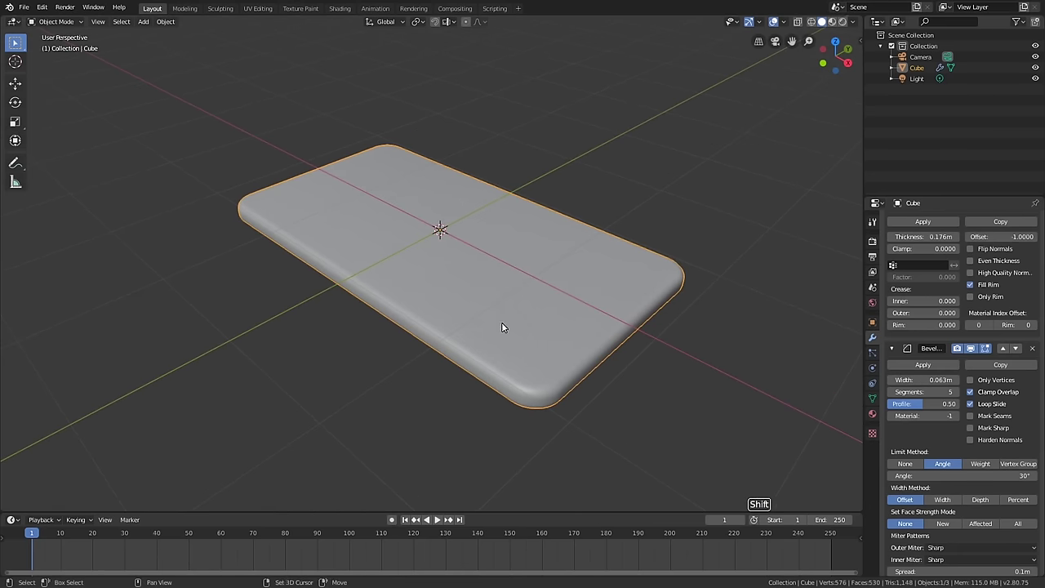
key("shift+d")
left_click(511, 255)
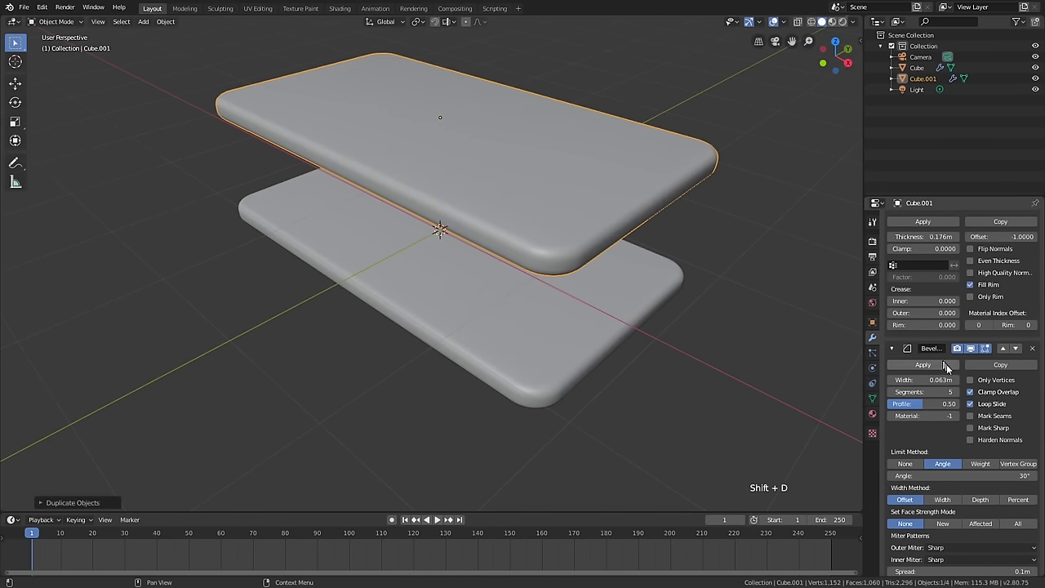
- Remove the second Bevel modifier from the upper copy and shade the copy flat
scroll(945, 367, "up", 14)
scroll(965, 369, "down", 15)
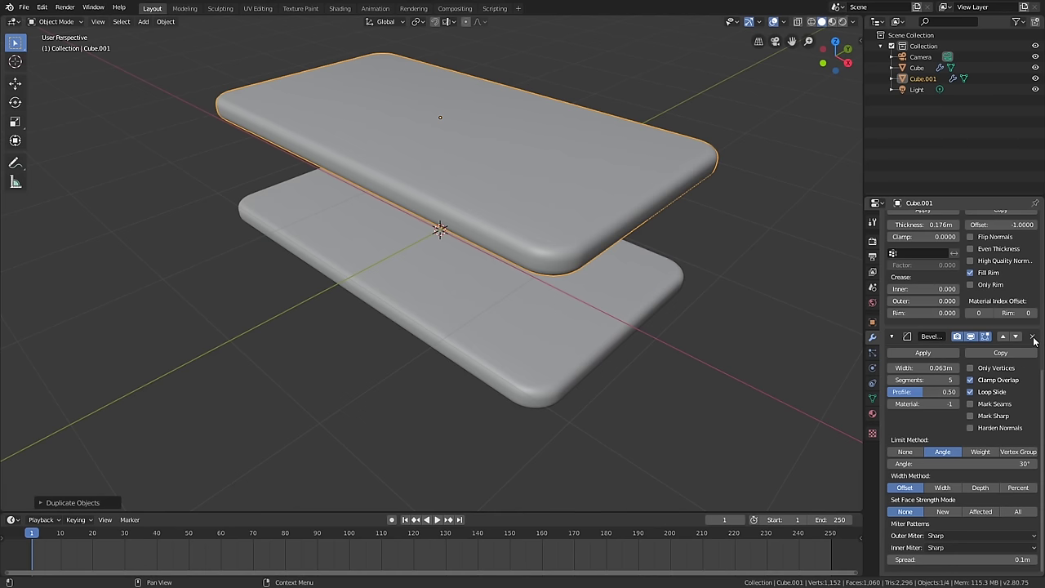
left_click(1032, 337)
scroll(994, 368, "up", 6)
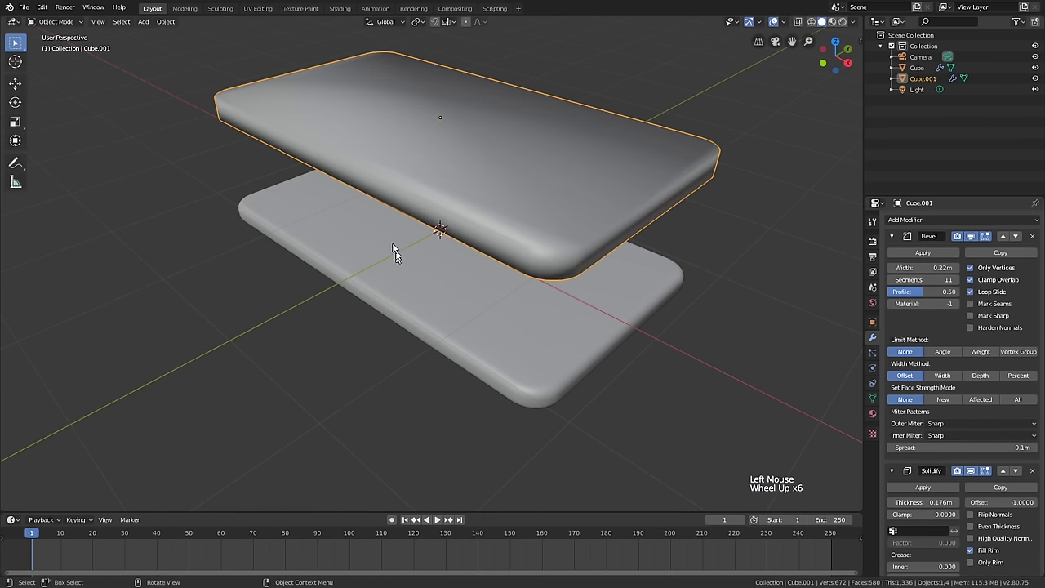
right_click(390, 237)
left_click(386, 243)
middle_click_drag(408, 273, 626, 283)
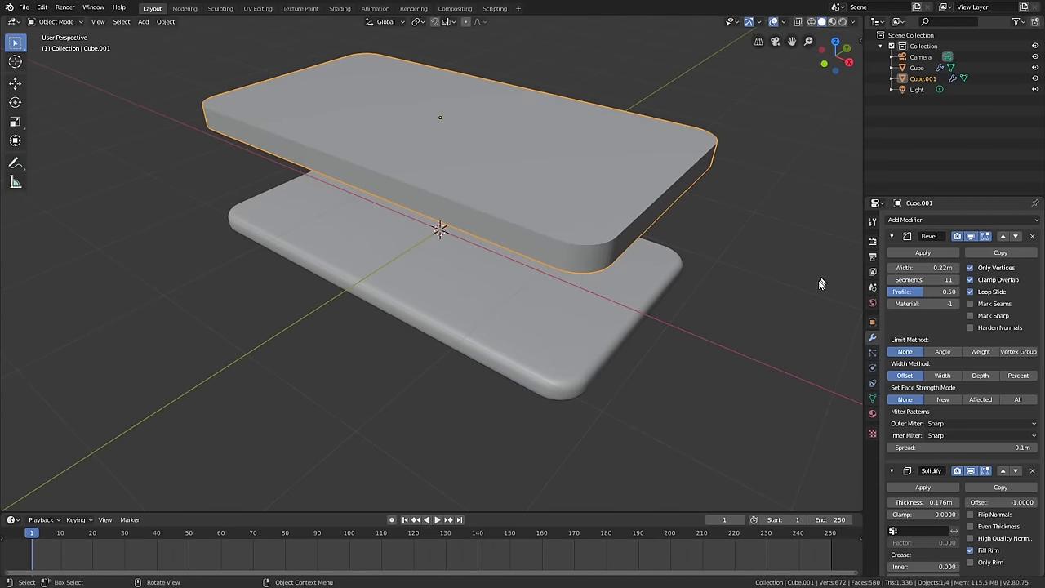
- Scale the upper copy's mesh down to a small block in Edit Mode
key("Tab")
key("s")
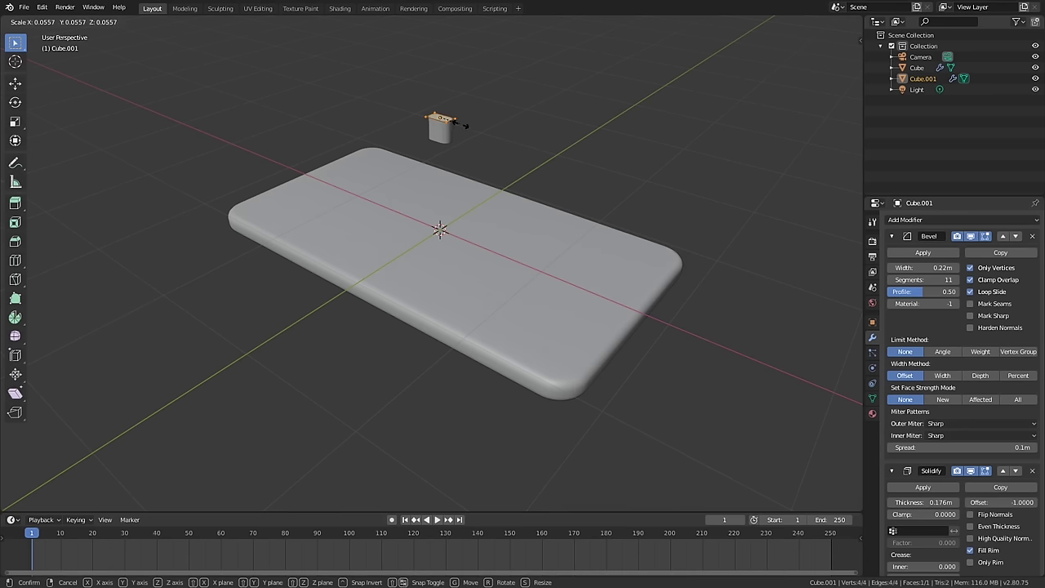
left_click(466, 124)
key("Tab")
key("g")
key("y")
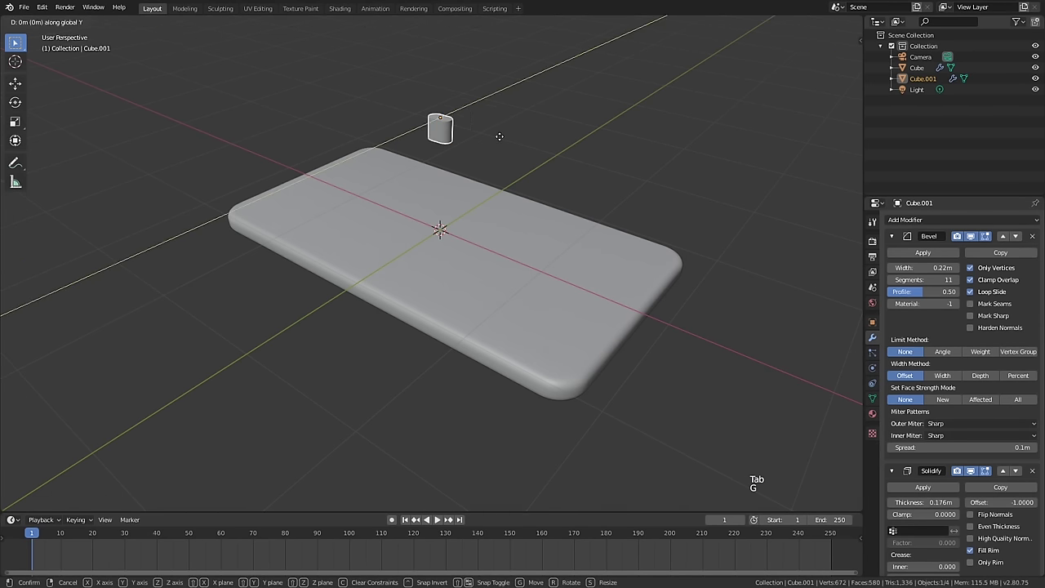
right_click(537, 158)
key("g")
right_click(537, 158)
- Move the small block's mesh 2 m along X in Edit Mode, past the phone's short end
key("Tab")
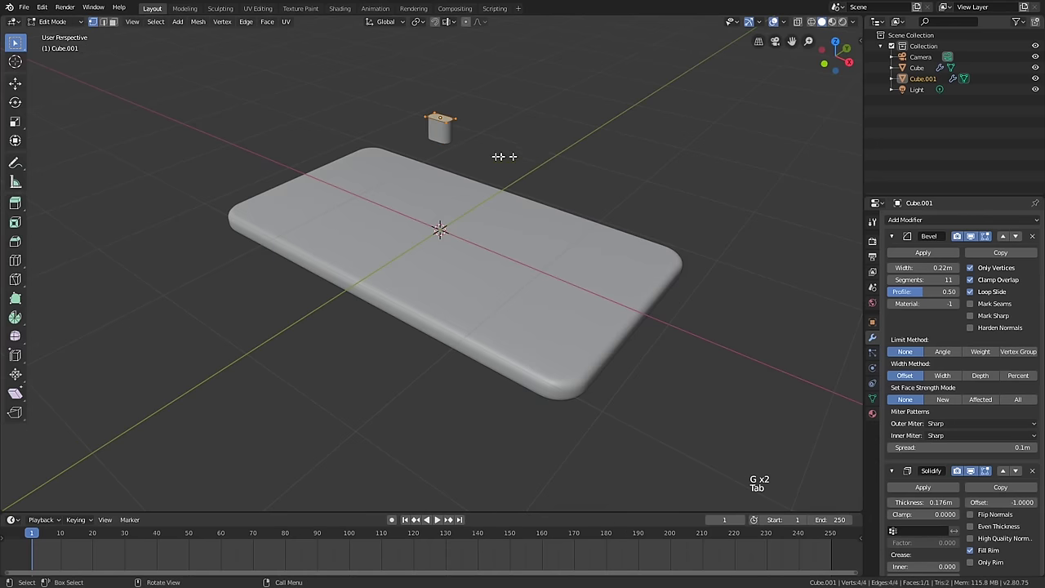
key("Tab")
key("g")
key("x")
key("ctrl")
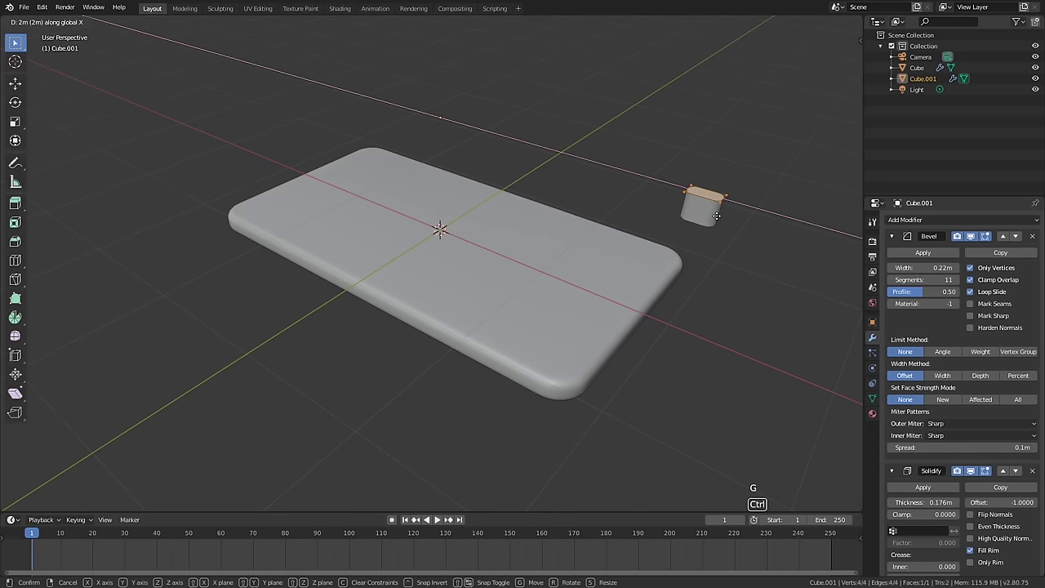
left_click(716, 217, "ctrl")
- Lower the small block 1 m along Z to the level of the phone body
middle_click_drag(717, 216, 738, 175)
key("g")
key("z")
key("ctrl")
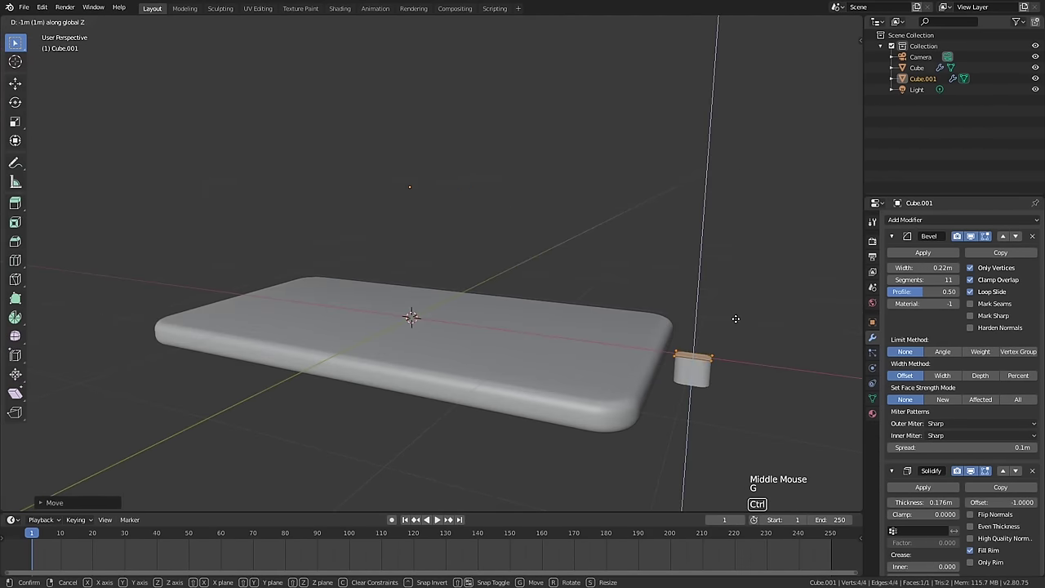
left_click(735, 319)
- Rotate the block about the Y axis so its flat face points straight out from the phone's short end
key("r")
key("x")
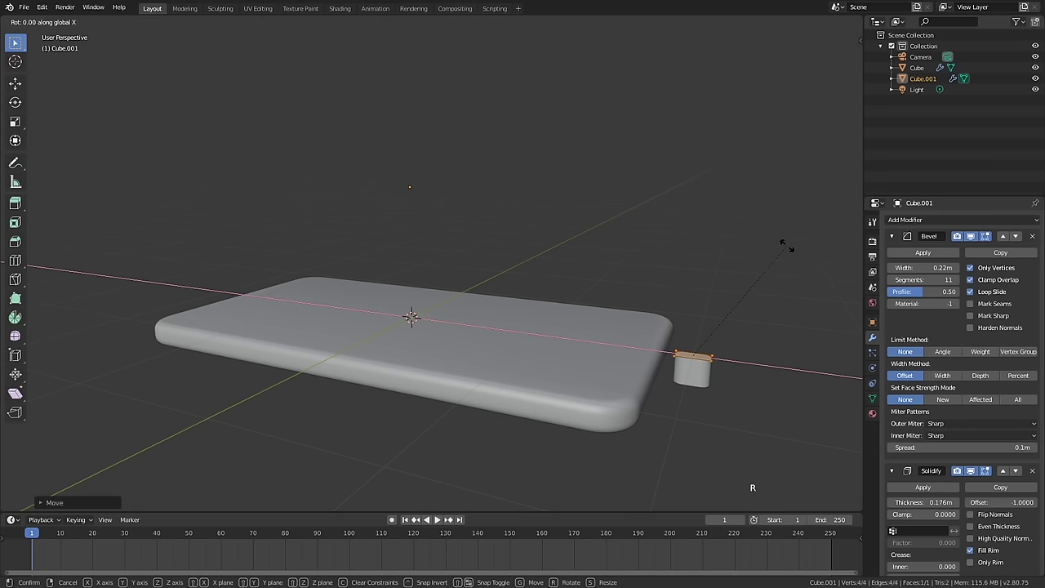
key("r")
key("y")
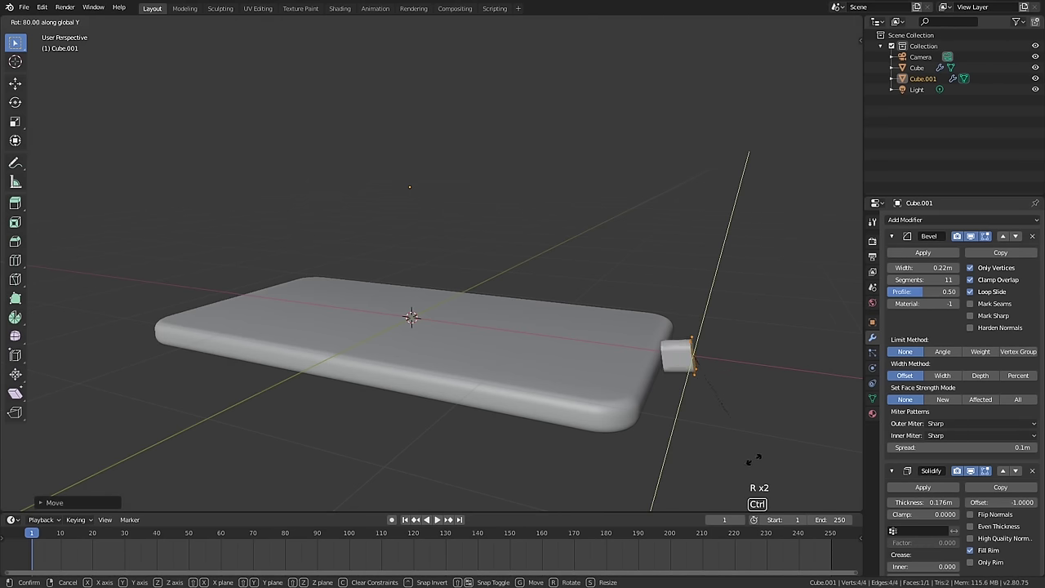
left_click(733, 459)
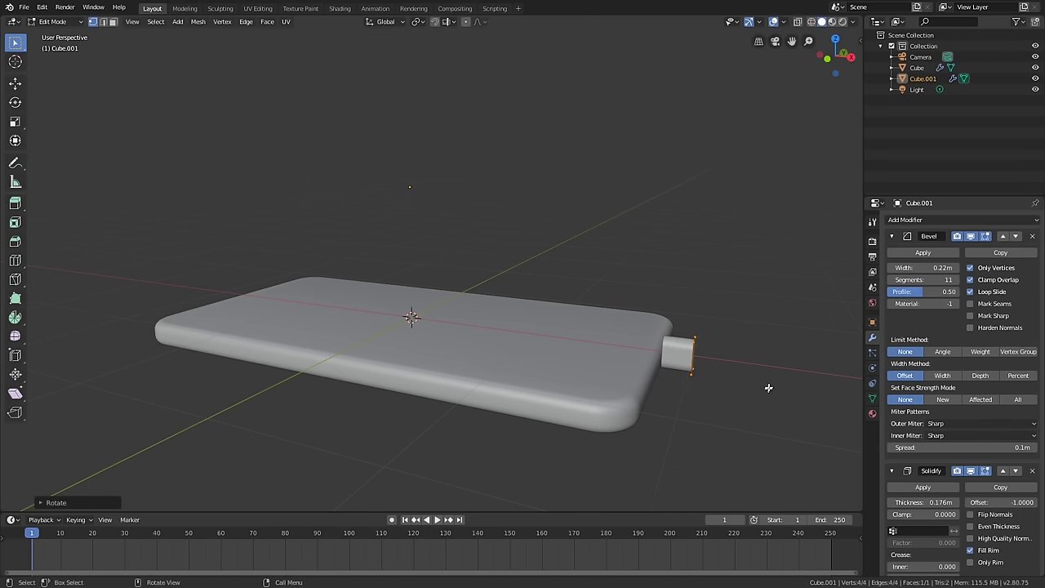
- Shrink the block's face and stretch it about 10 times along Y into a slim horizontal bar
middle_click_drag(767, 389, 667, 296)
scroll(599, 371, "up", 1)
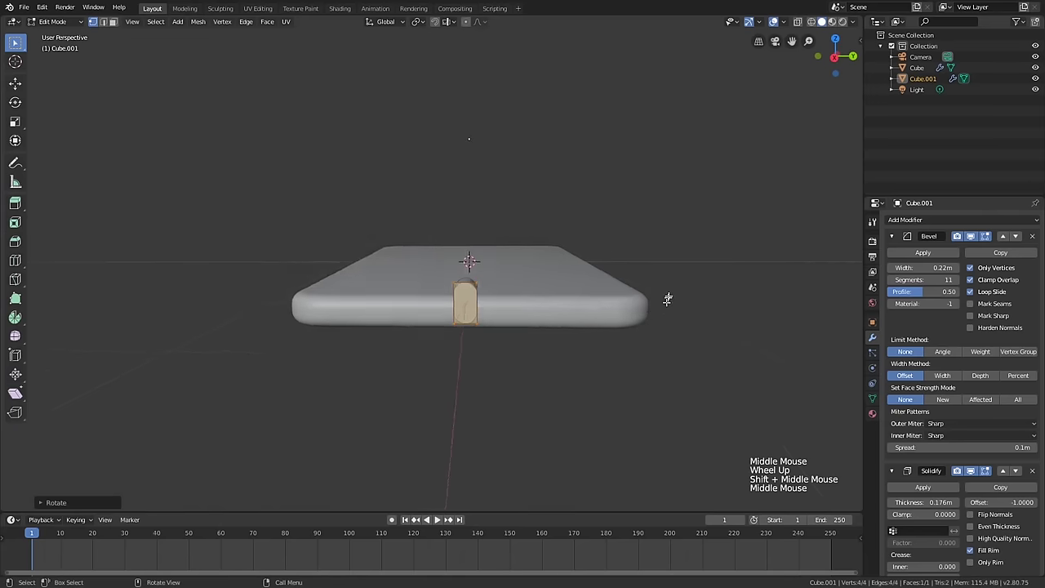
scroll(667, 296, "up", 1)
key("s")
left_click(482, 300)
key("s")
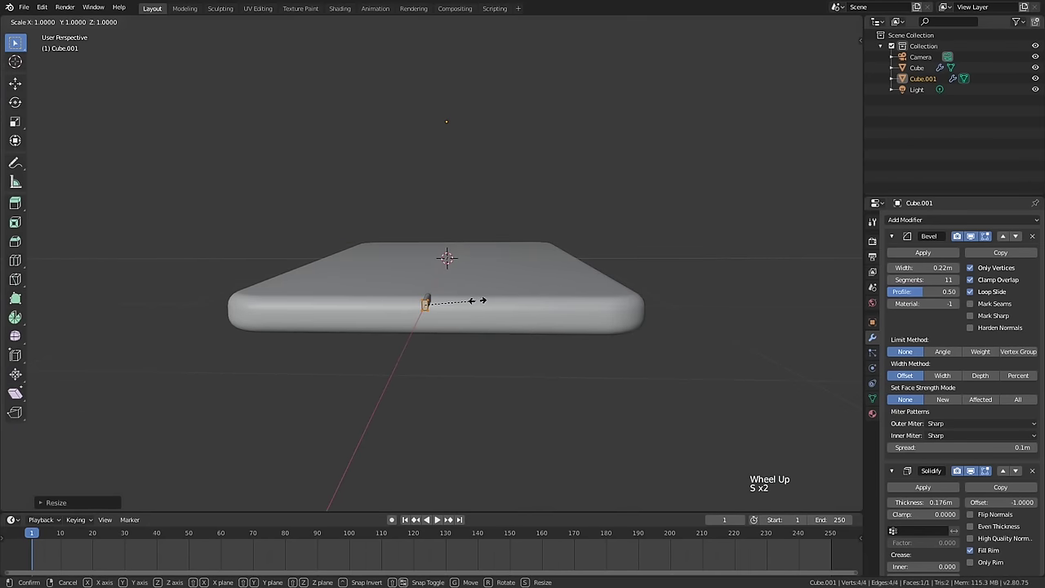
key("x")
right_click(512, 301)
key("s")
key("y")
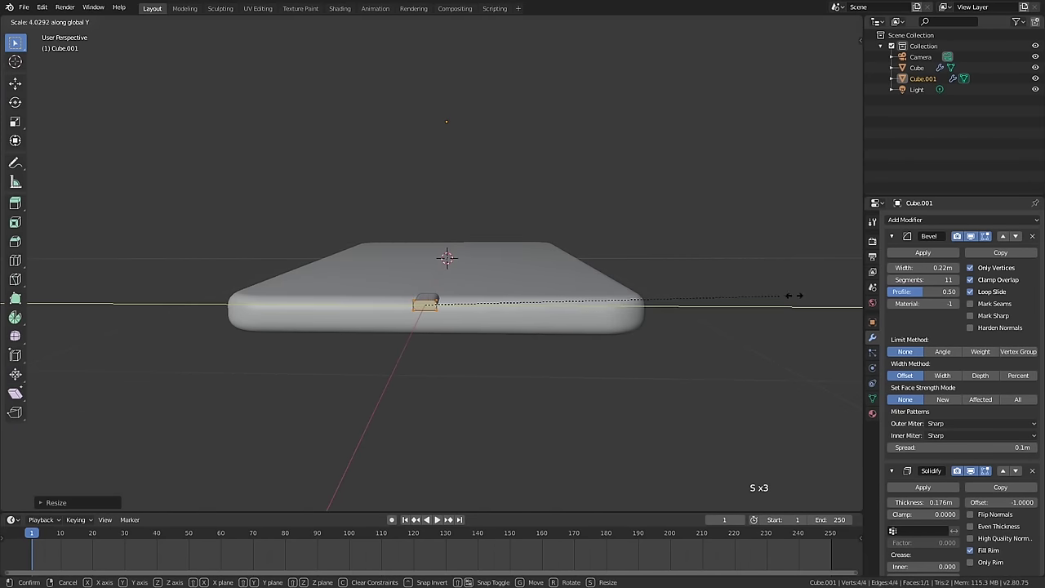
left_click(478, 289)
- Lower the slim bar along Z to about the middle of the phone's edge thickness
middle_click_drag(479, 288, 478, 284)
scroll(479, 284, "up", 2)
key("g")
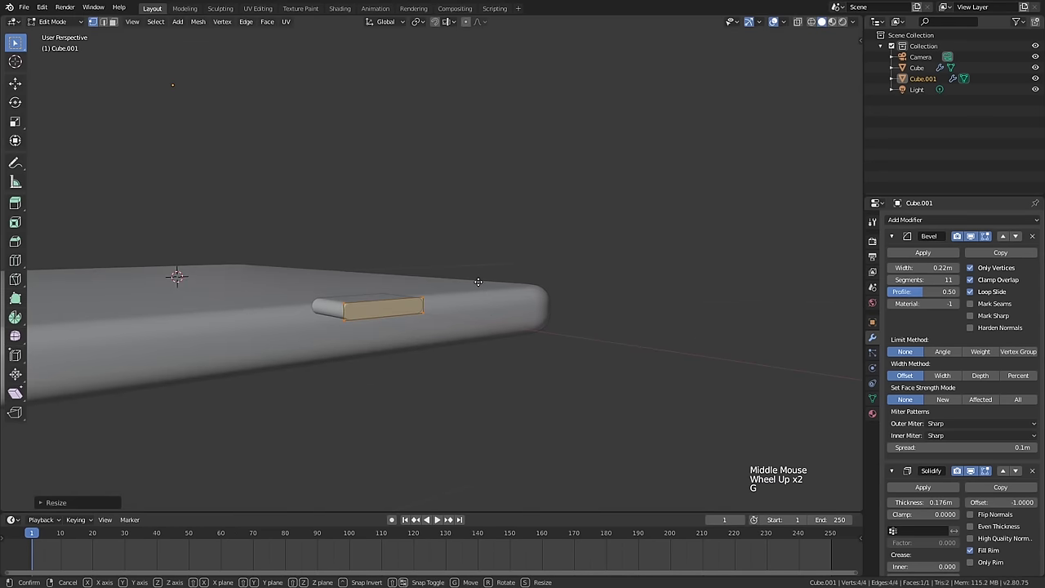
key("g")
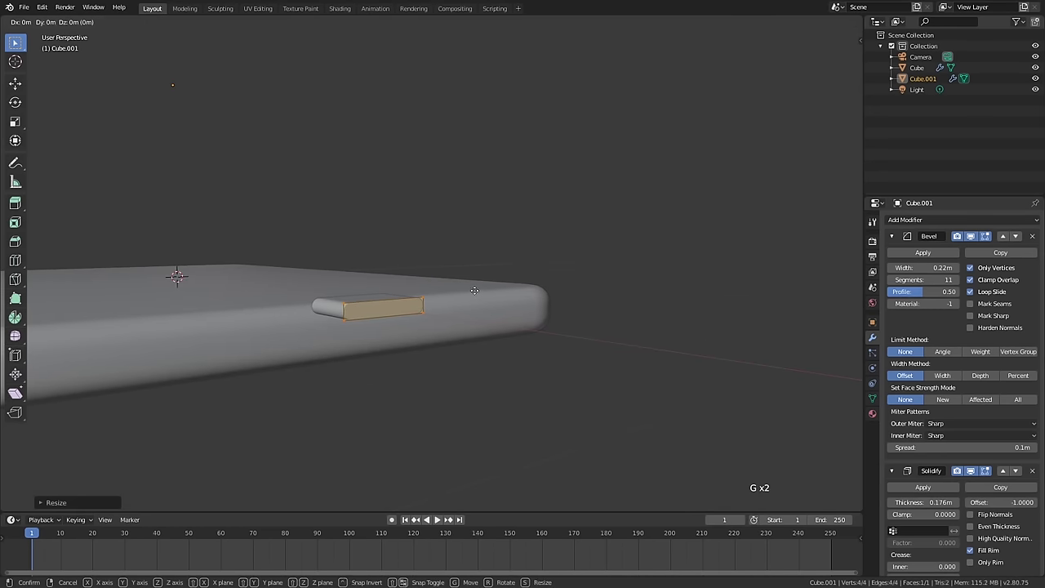
key("z")
left_click(486, 335)
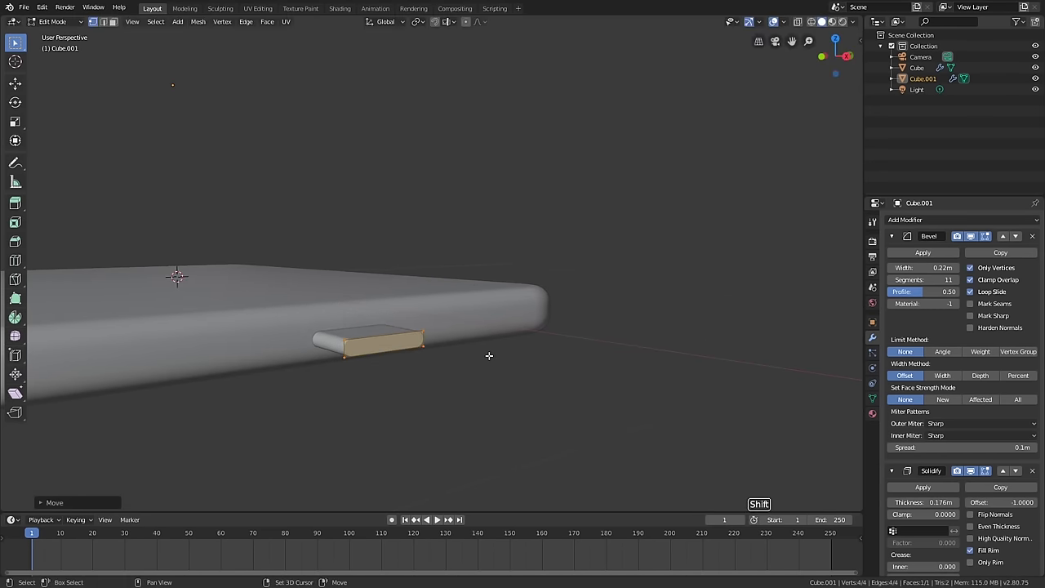
- Move the bar along X toward the phone so its inner part sinks into the short edge
middle_click_drag(490, 355, 565, 344)
key("g")
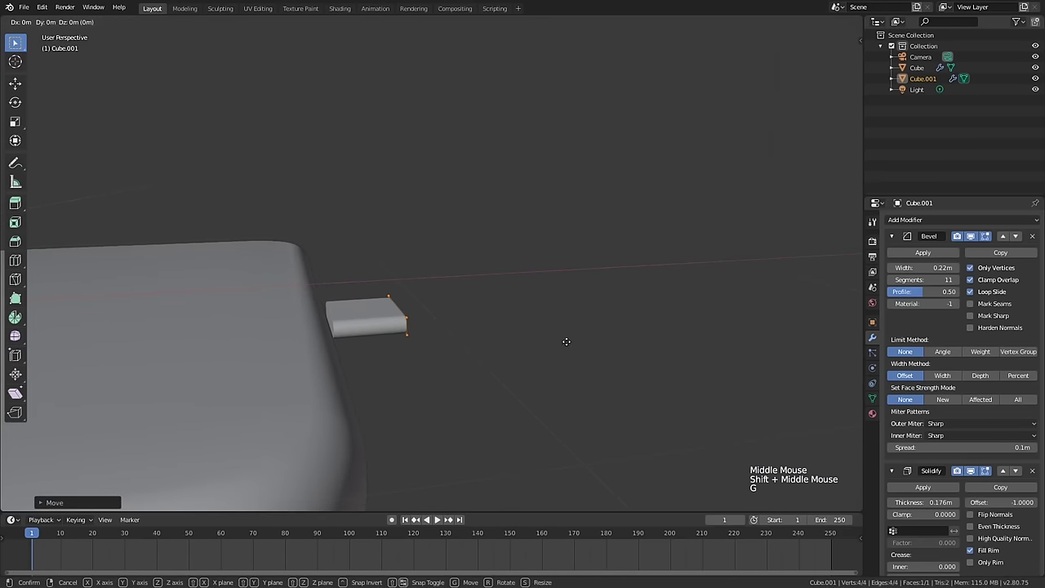
key("y")
right_click(552, 349)
key("g")
key("x")
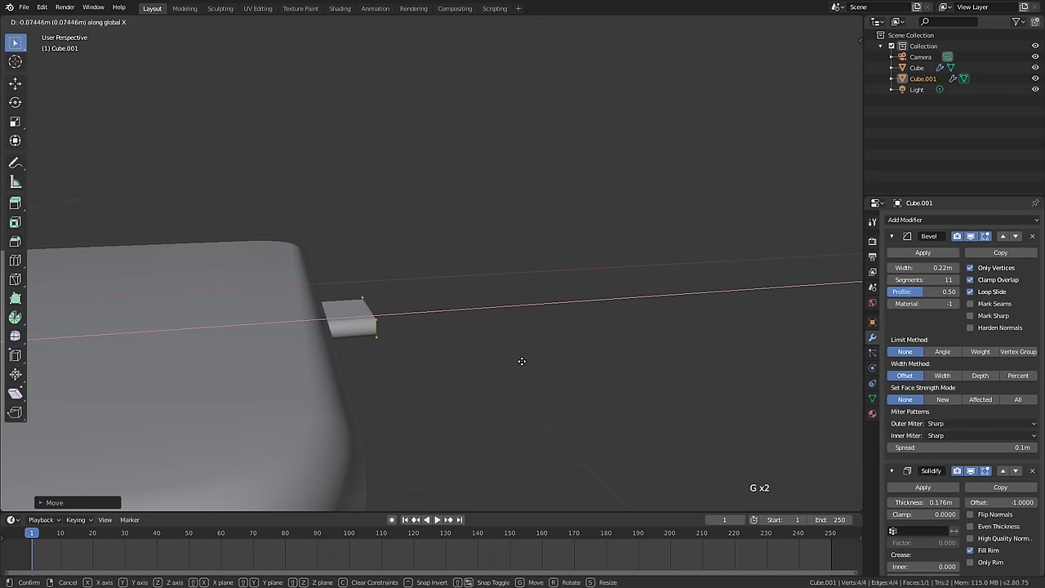
left_click(501, 365)
- Examine in wireframe and solid shading how deep the bar sits in the phone body
middle_click_drag(466, 366, 373, 416)
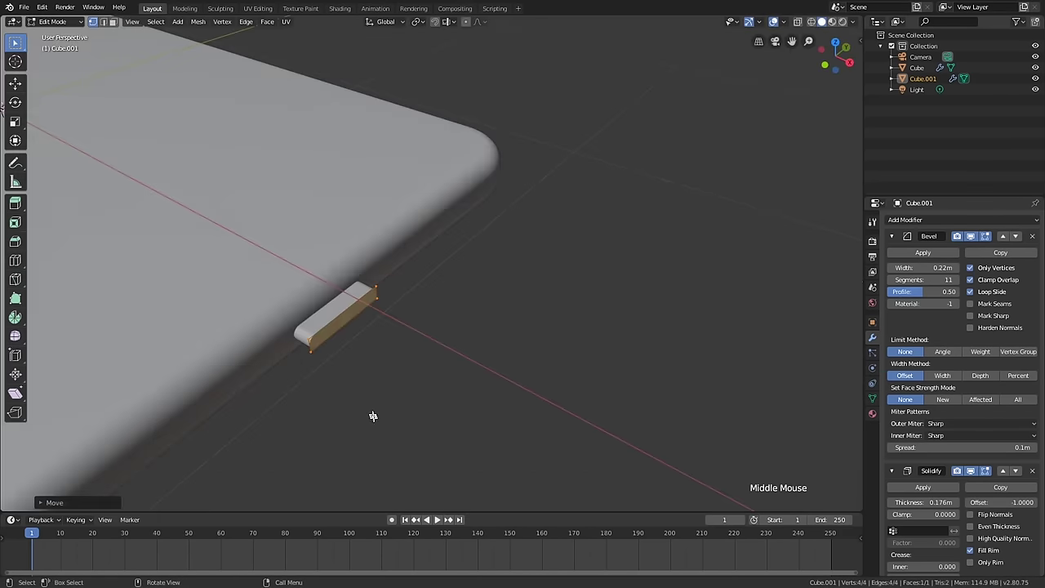
key("z")
scroll(106, 387, "down", 1)
mouse_move(105, 387)
middle_mouse_down()
mouse_move(193, 381)
mouse_move(256, 332)
mouse_move(245, 348)
middle_mouse_up()
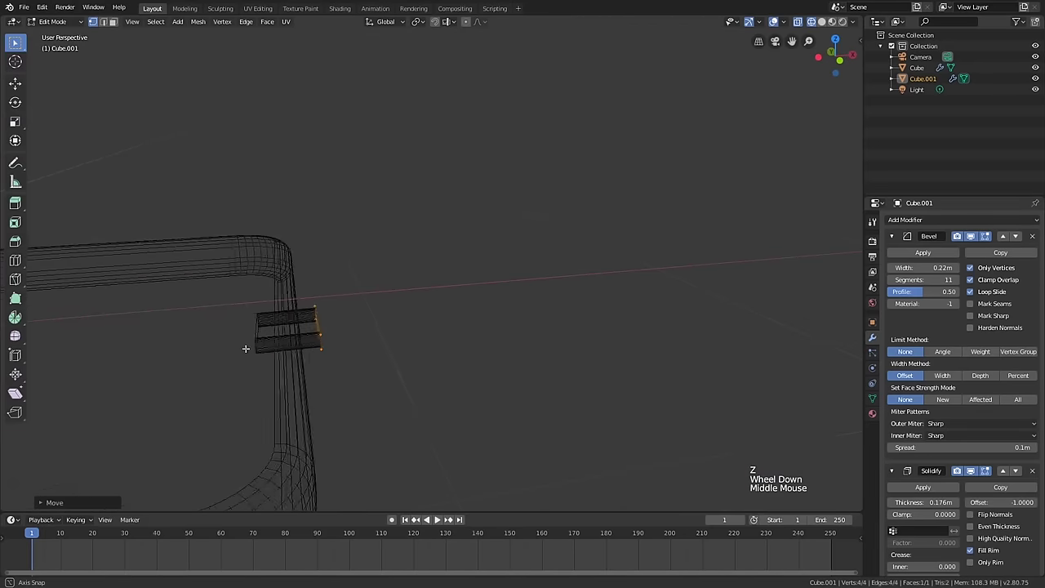
key("z")
scroll(462, 324, "down", 1)
mouse_move(462, 324)
middle_mouse_down()
mouse_move(338, 337)
mouse_move(471, 378)
mouse_move(474, 345)
mouse_move(379, 376)
mouse_move(457, 371)
mouse_move(411, 348)
mouse_move(573, 311)
middle_mouse_up()
scroll(445, 363, "up", 2)
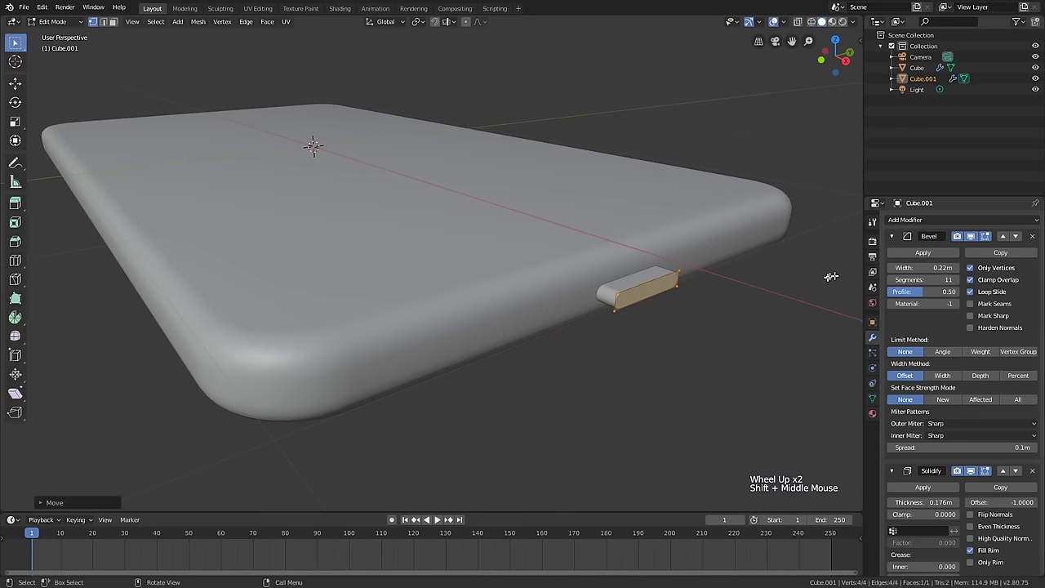
- Reduce the bar's Bevel modifier to 5 segments
scroll(430, 247, "up", 1)
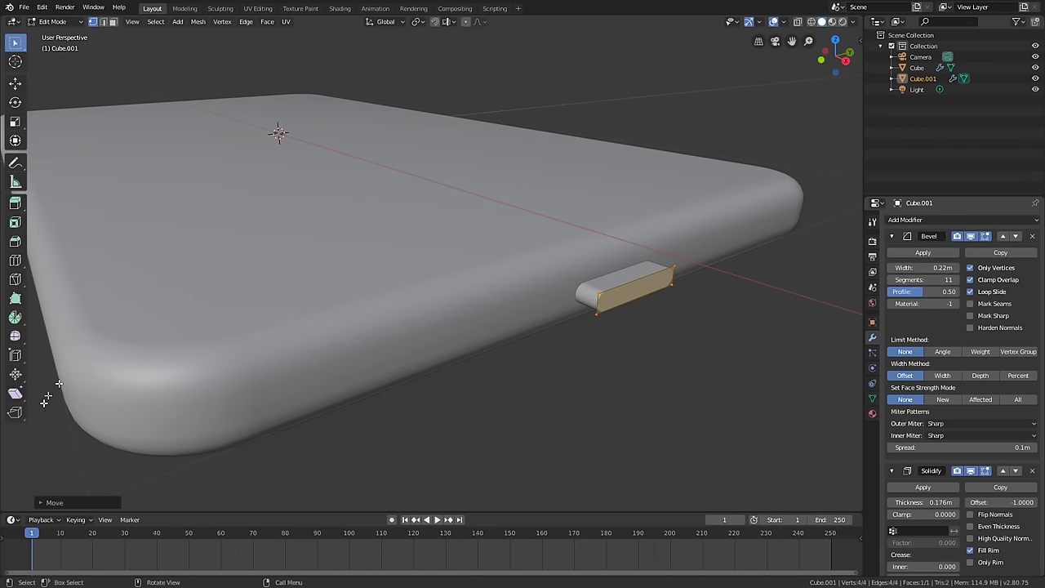
scroll(640, 313, "up", 5)
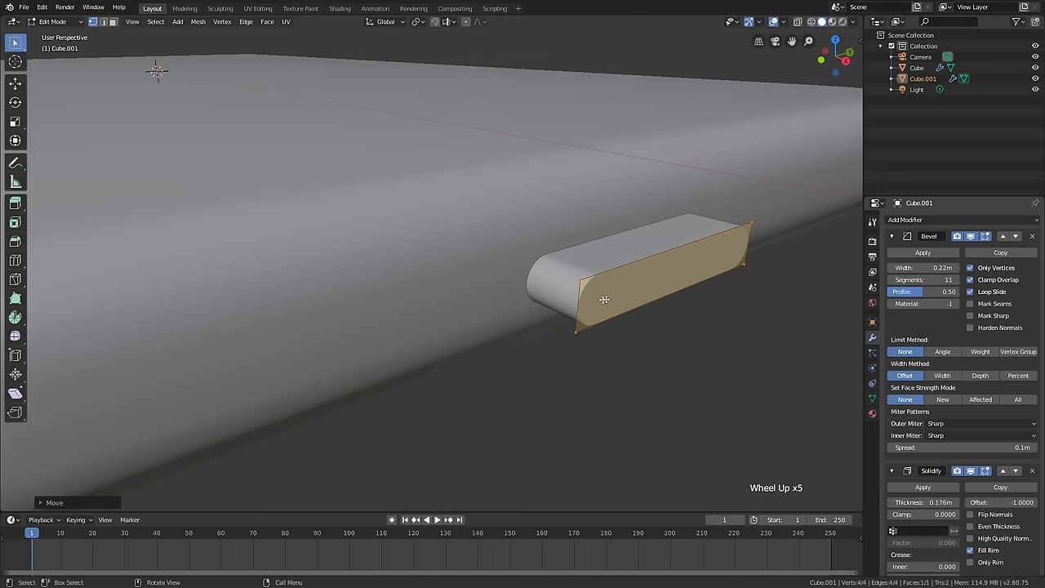
left_click(890, 281)
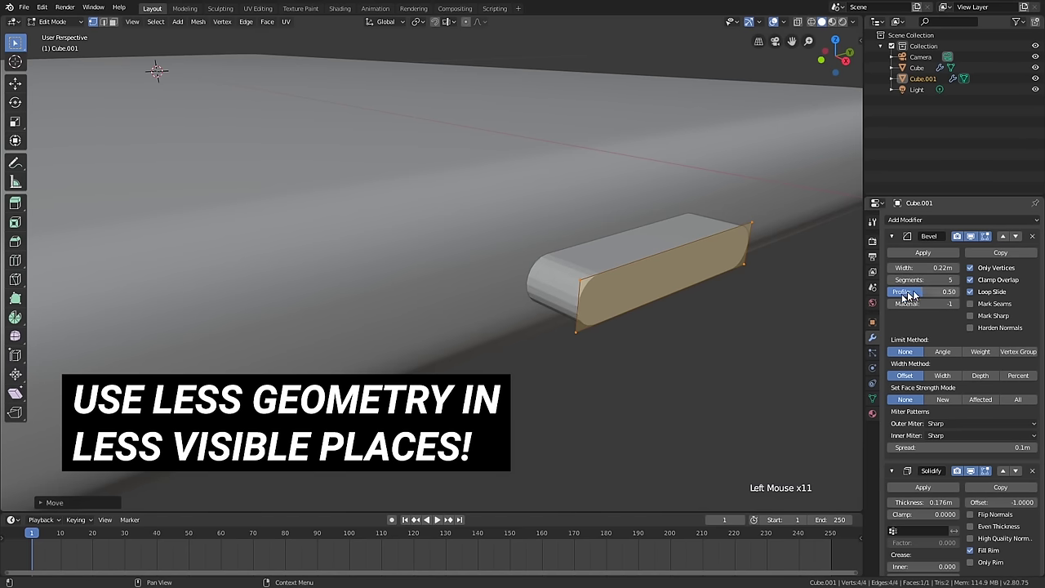
- Duplicate the bar in top view to the phone's long edge on the negative Y side and rotate it 90°
scroll(641, 337, "down", 4)
middle_click_drag(640, 337, 644, 311)
scroll(629, 326, "down", 5)
key("KP_7")
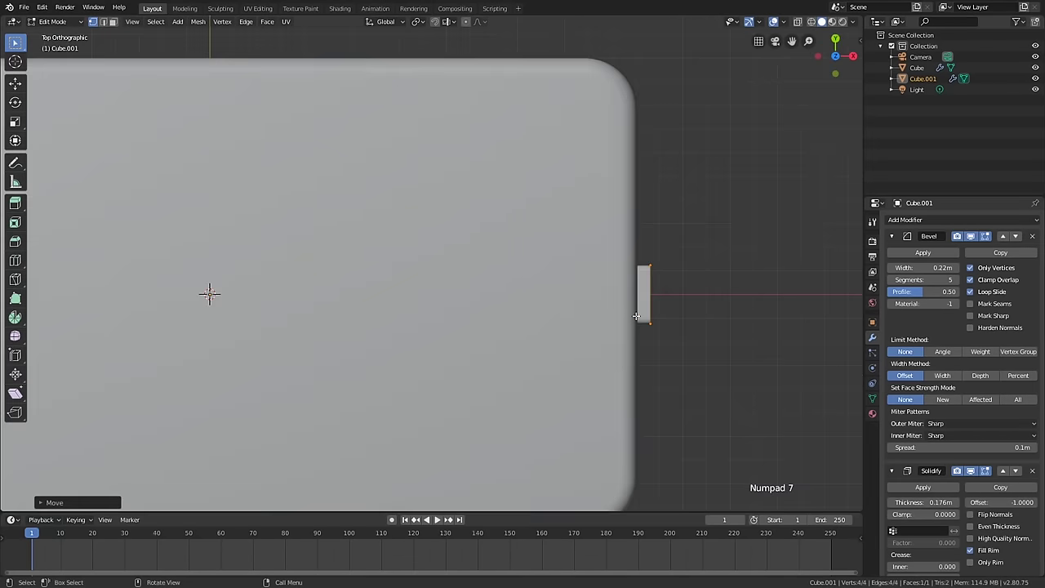
scroll(636, 316, "down", 4)
key("shift+d")
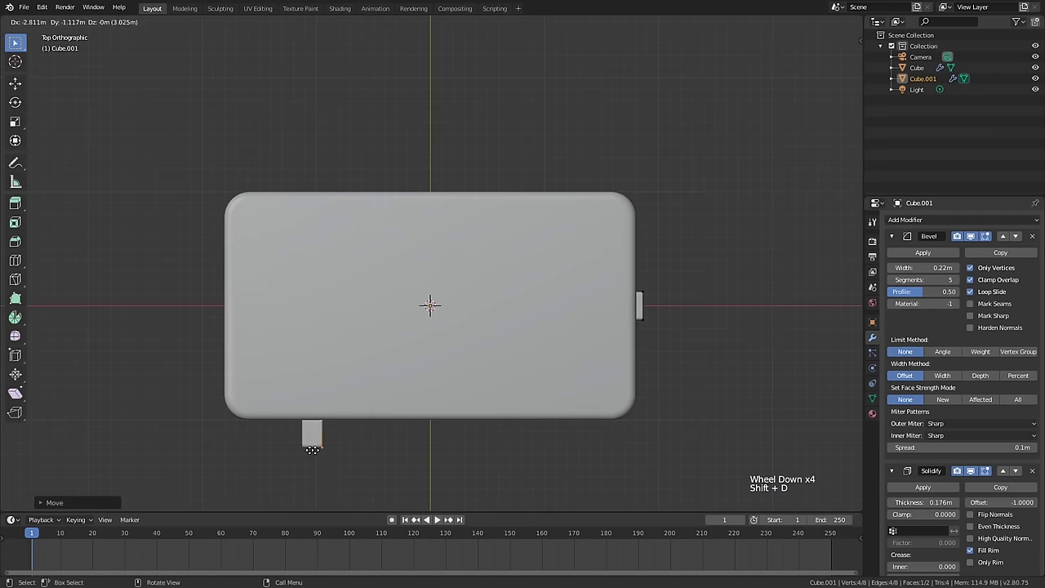
key("r")
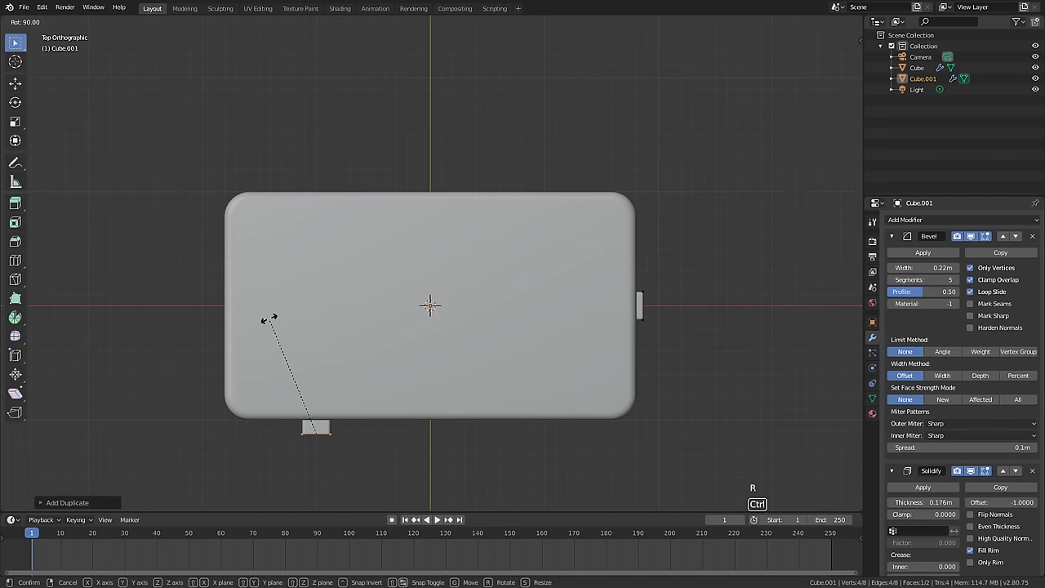
left_click(269, 320)
- Fit an enlarged side bar against the long edge and duplicate it along X directly beside the original
key("s")
left_click(541, 389)
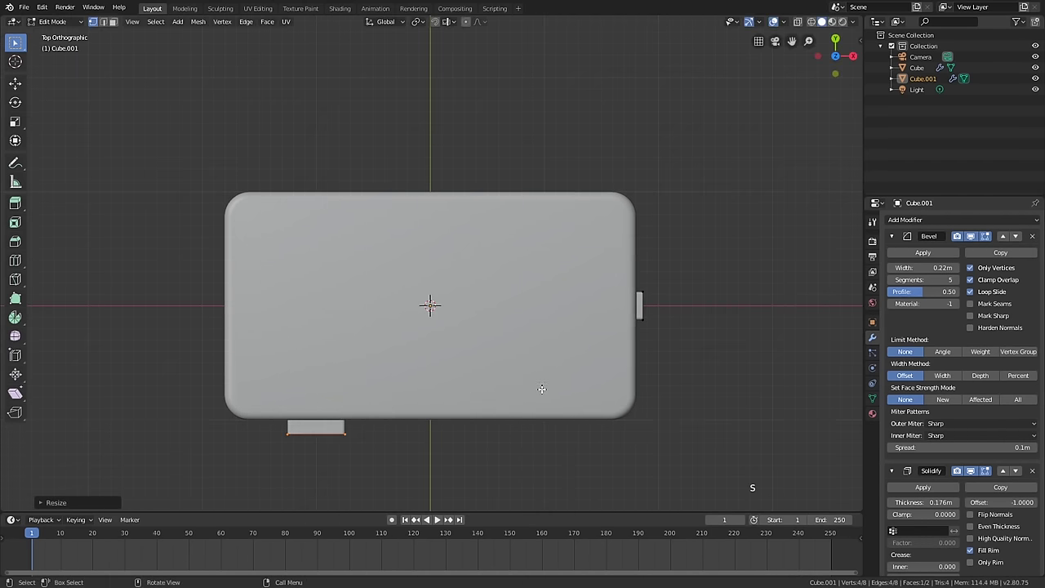
key("g")
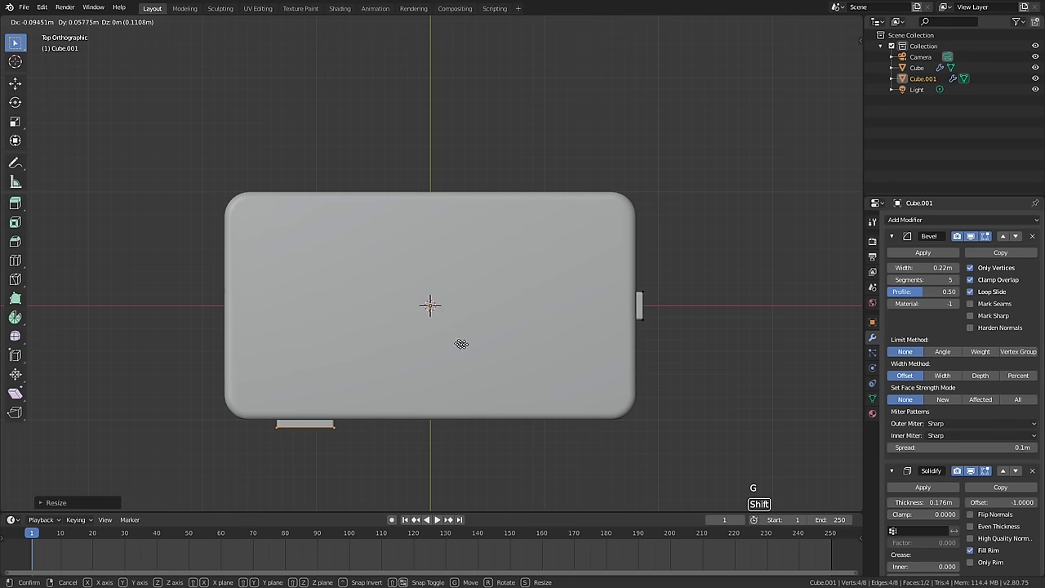
left_click(378, 416)
key("shift+d")
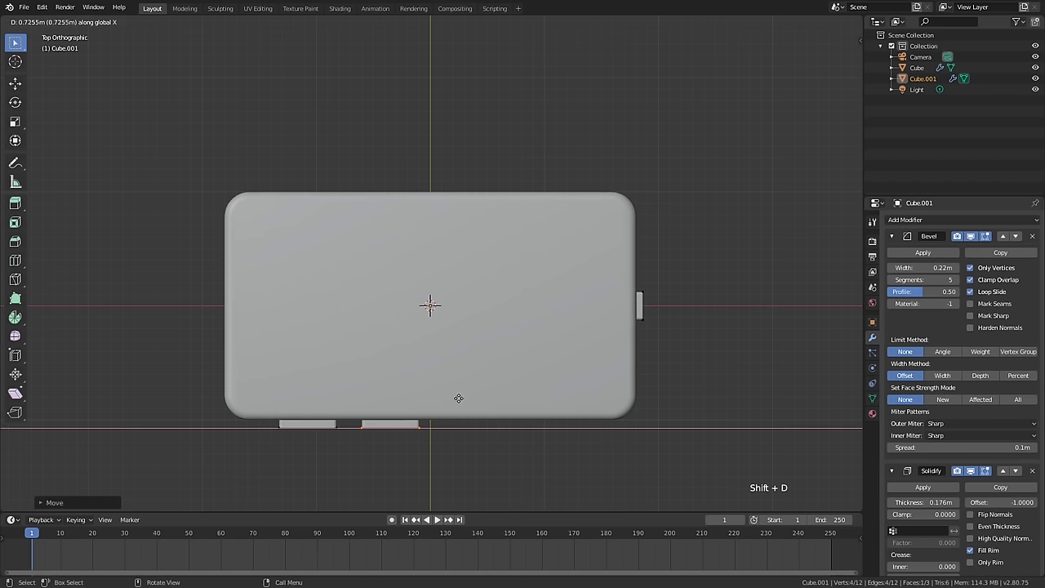
left_click(299, 437)
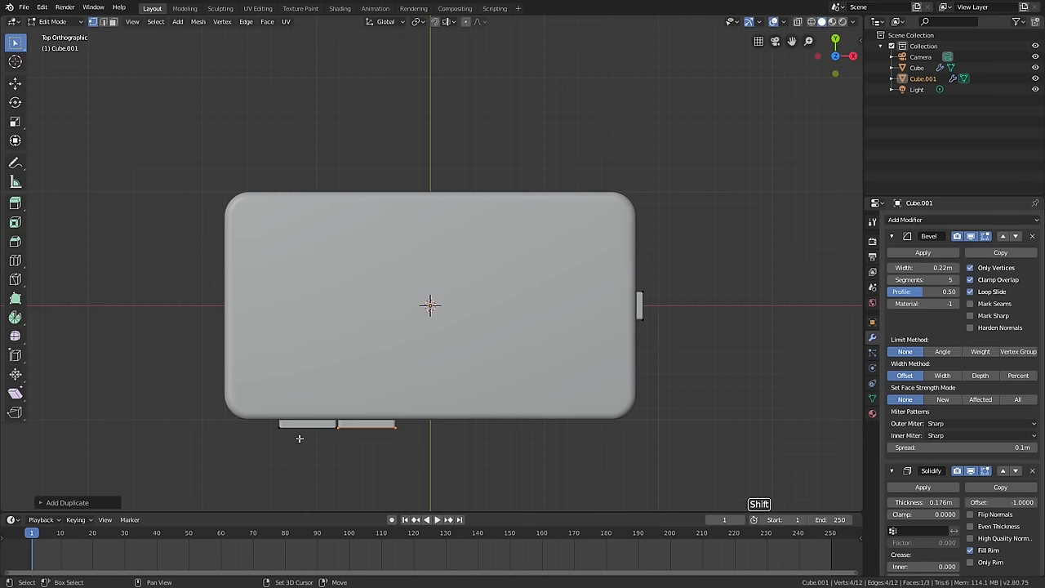
- Duplicate the side bar onto the opposite long edge, turned to face outward and shifted toward the negative X end
key("shift+d")
key("r")
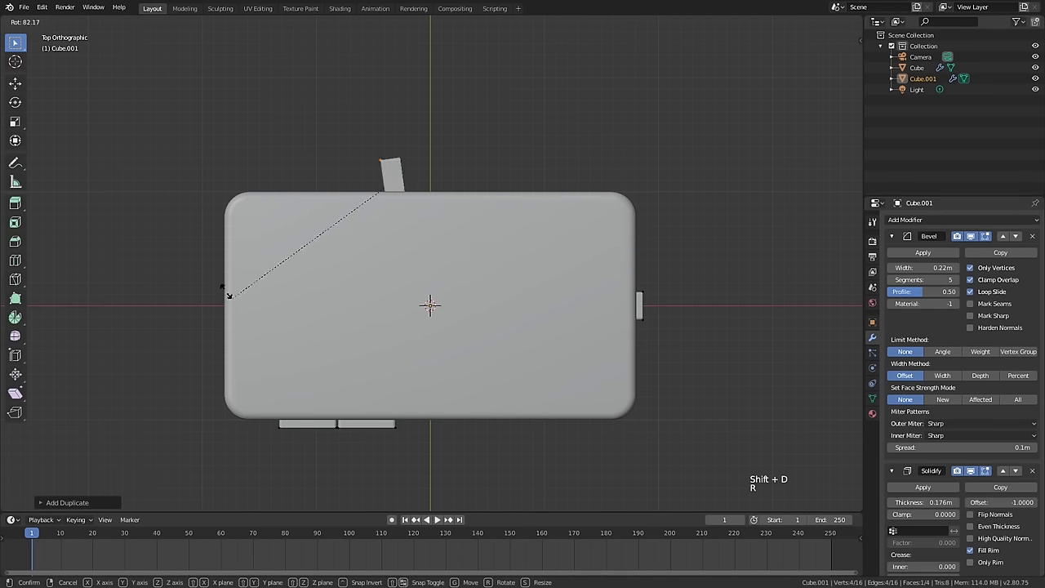
left_click(330, 69)
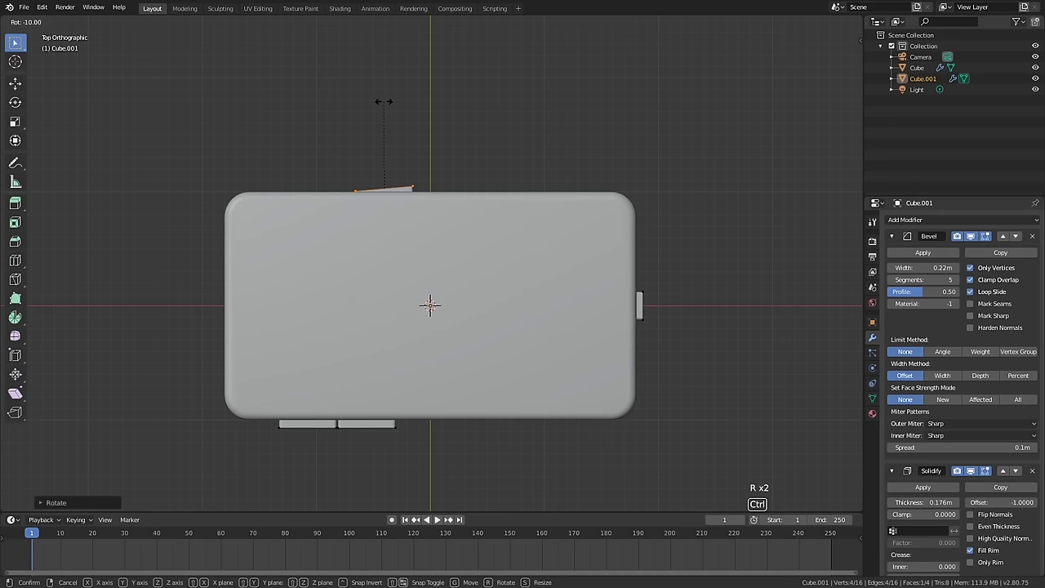
key("Escape")
key("g")
key("shift")
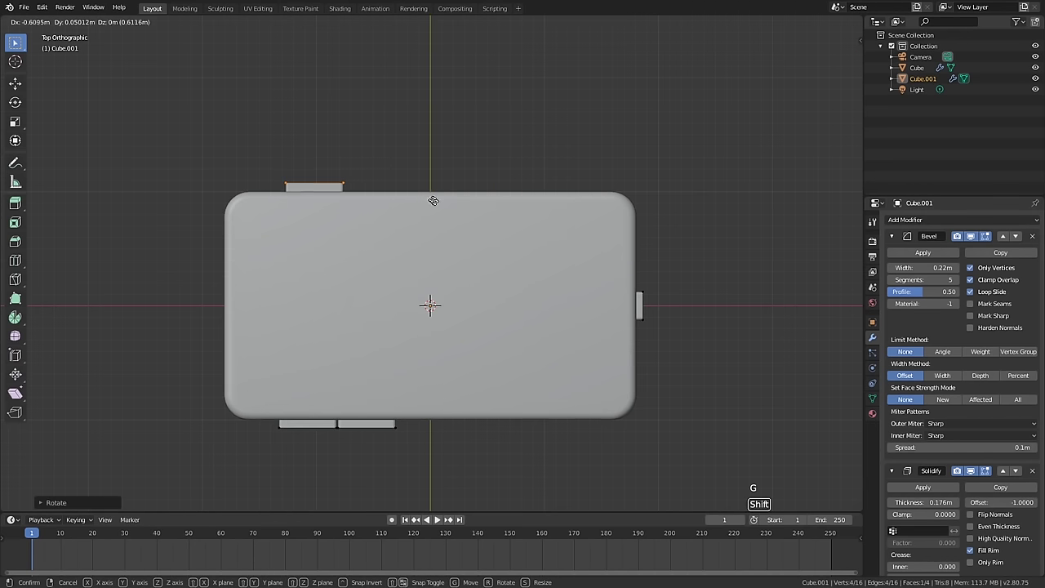
left_click(524, 219)
- Shorten the new side bar along X to about 0.8 of its length
middle_click_drag(533, 231, 427, 232)
key("s")
key("y")
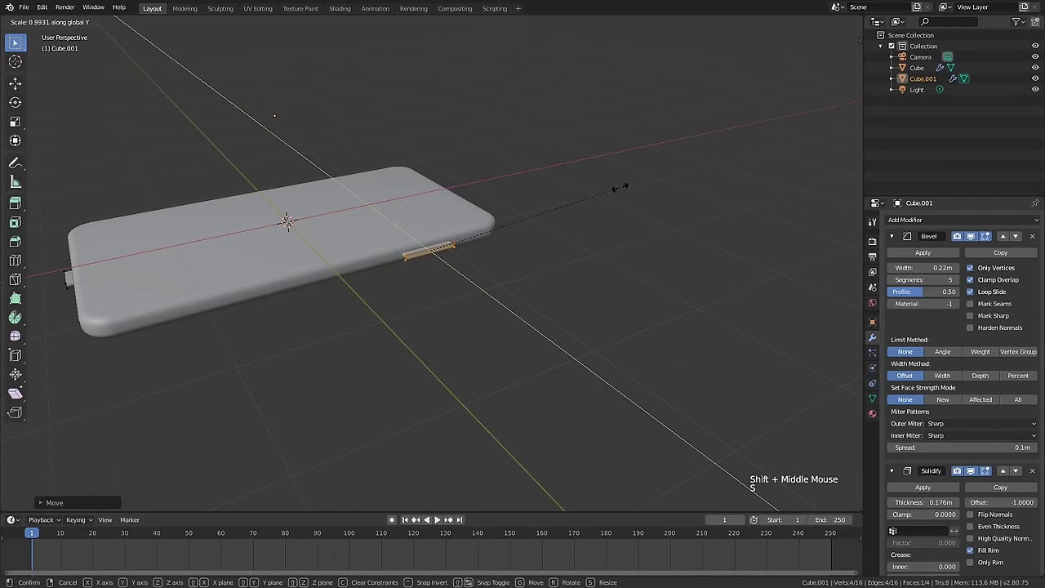
key("x")
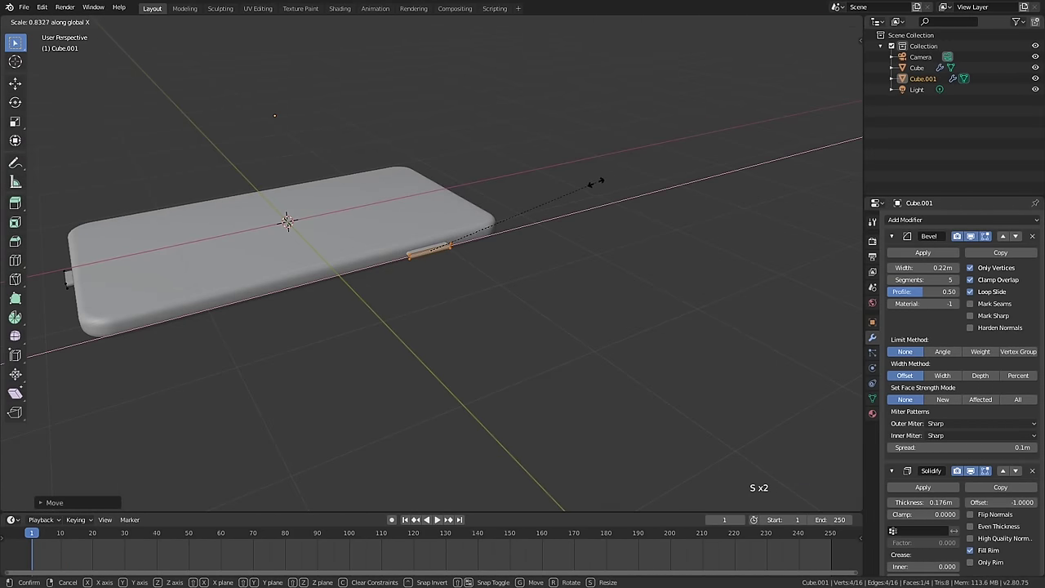
left_click(588, 185)
- Duplicate the port face on the positive X short edge about 0.46 m toward negative Y
middle_click_drag(579, 188, 563, 163)
middle_click_drag(610, 310, 586, 245)
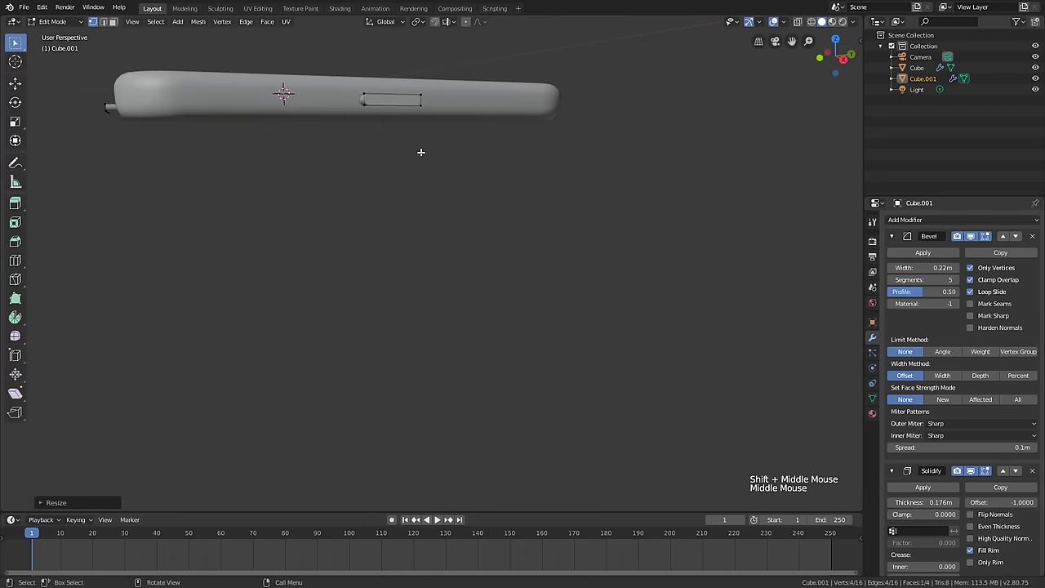
left_click(406, 103)
key("3")
middle_click_drag(406, 103, 410, 126)
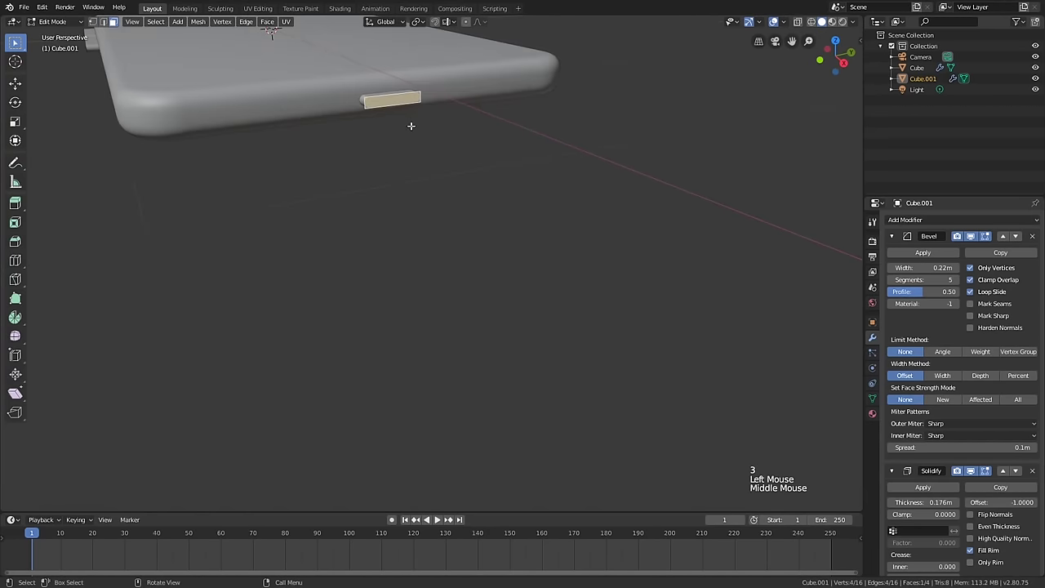
key("KP_7")
scroll(453, 191, "up", 2)
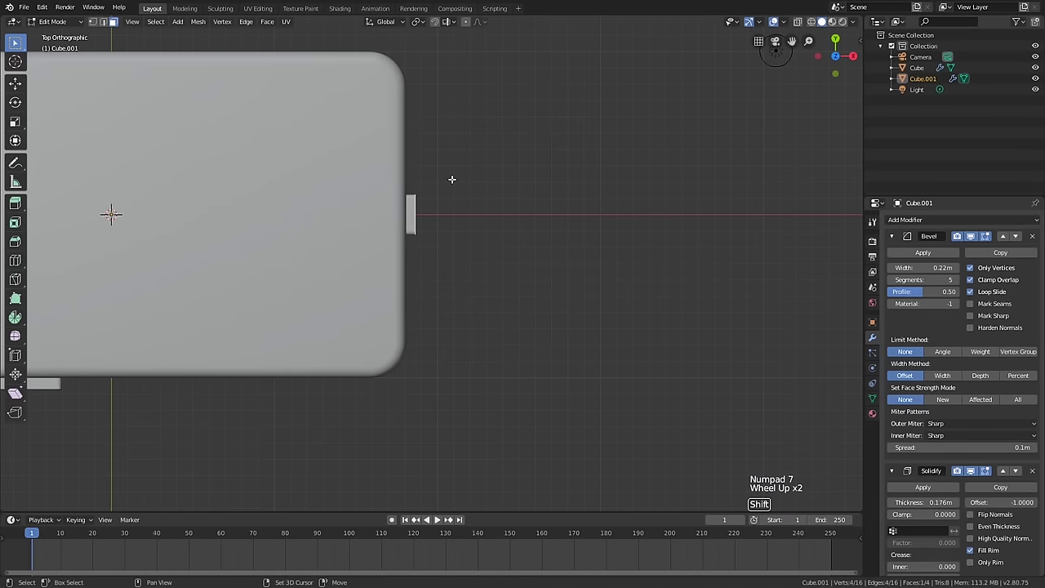
key("shift+d")
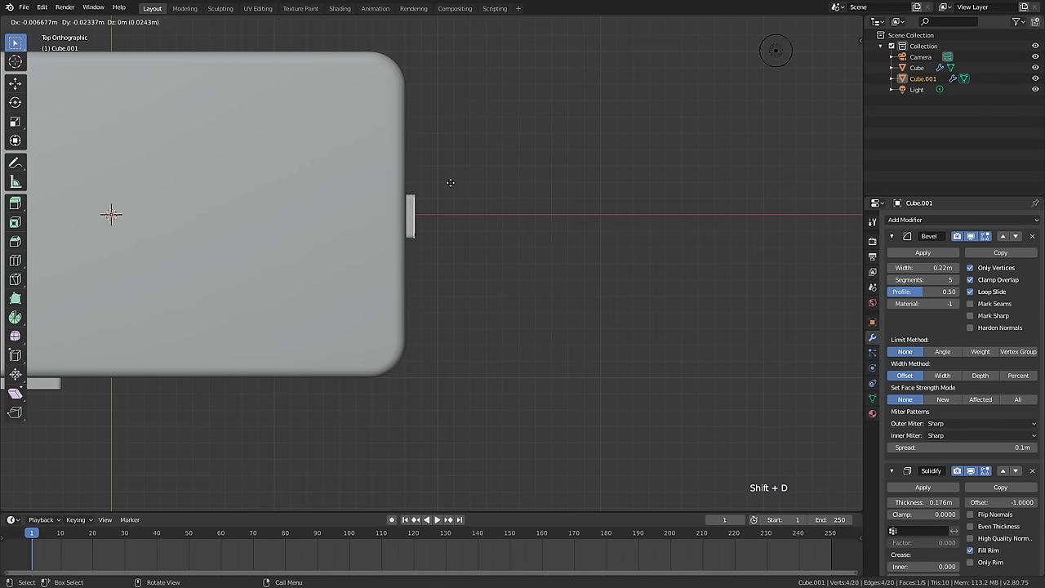
key("y")
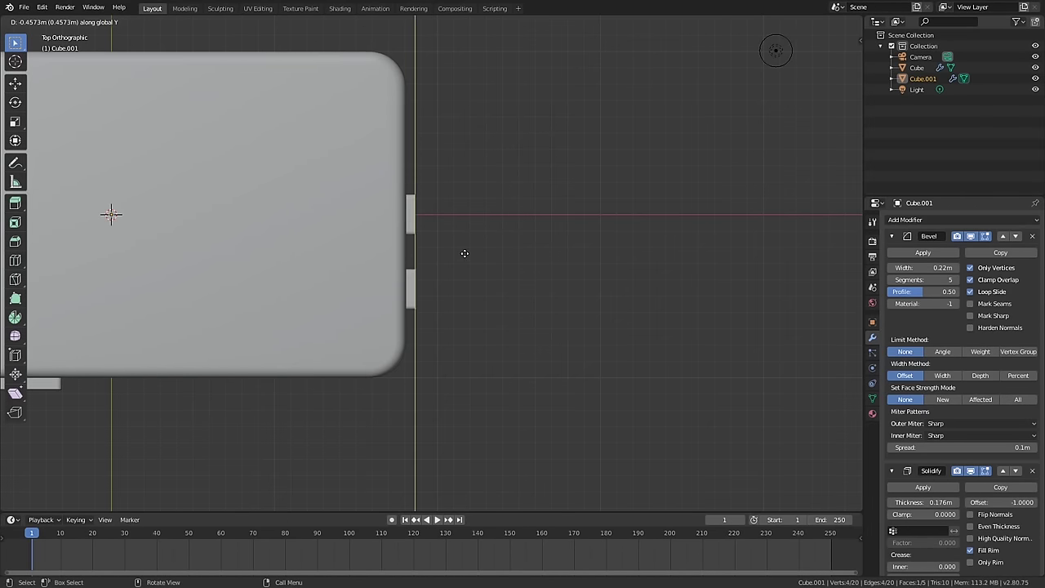
left_click(465, 253)
- Narrow the duplicated port face along Y to about 0.37, and again to about 0.67, forming a small round peg
key("s")
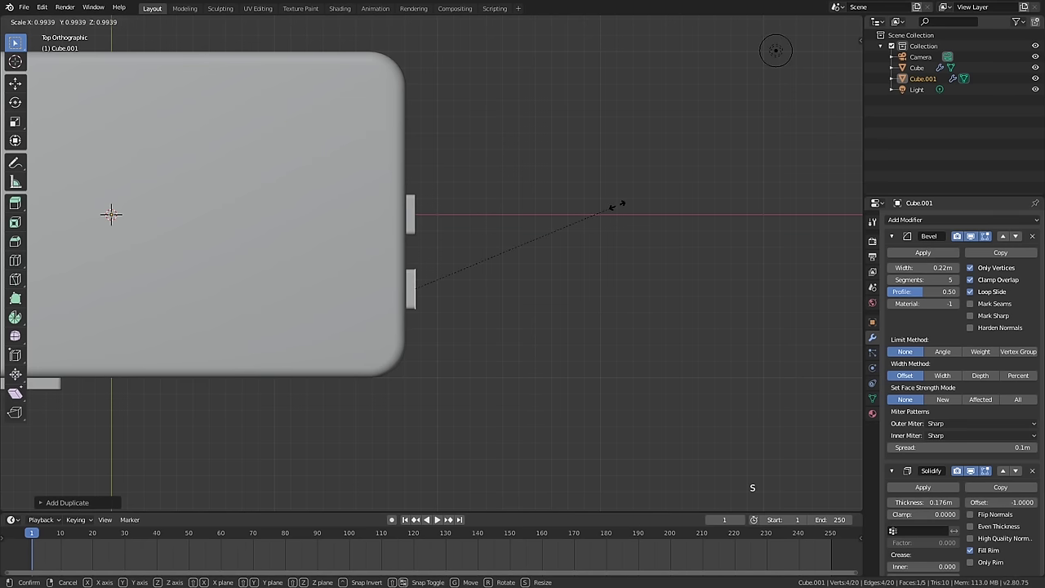
key("y")
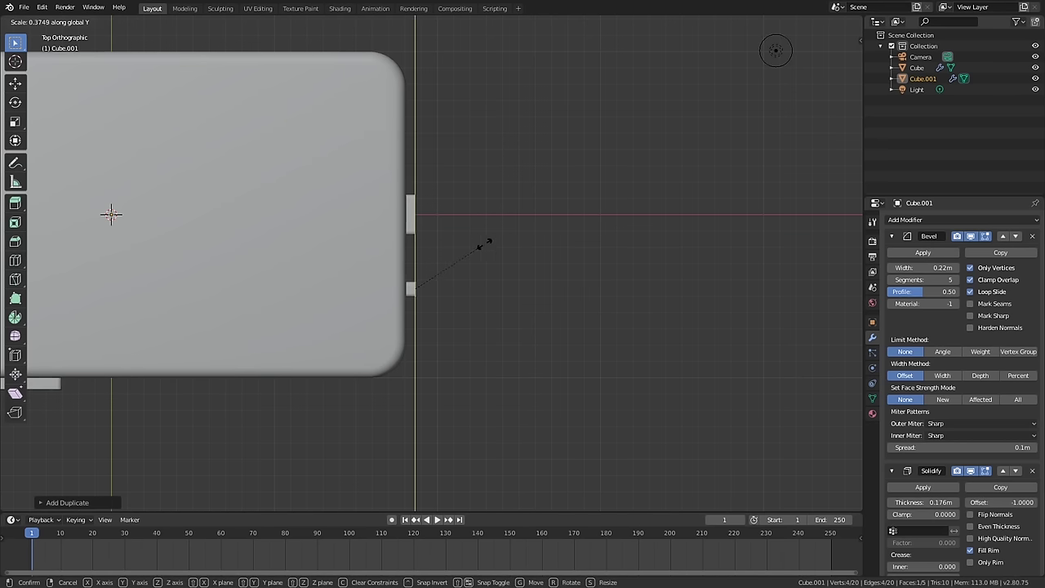
left_click(485, 244)
middle_click_drag(484, 245, 396, 242)
key("s")
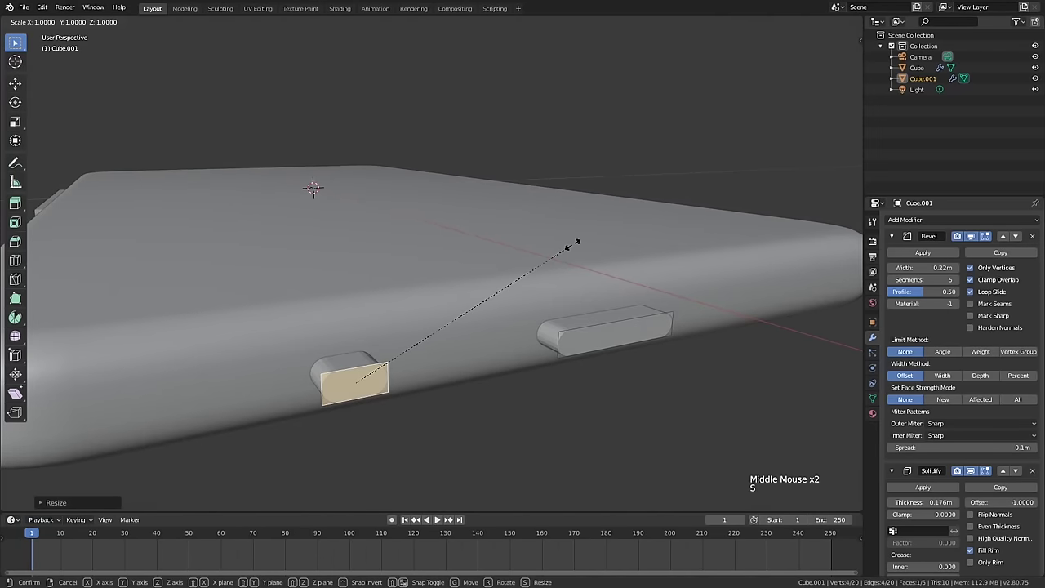
key("y")
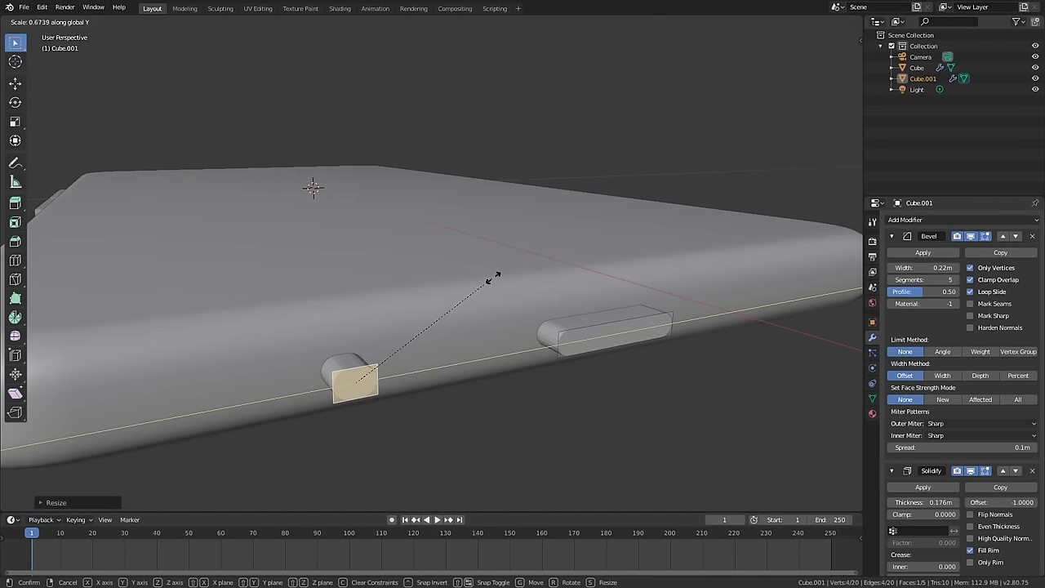
left_click(485, 280)
middle_click_drag(485, 280, 483, 320)
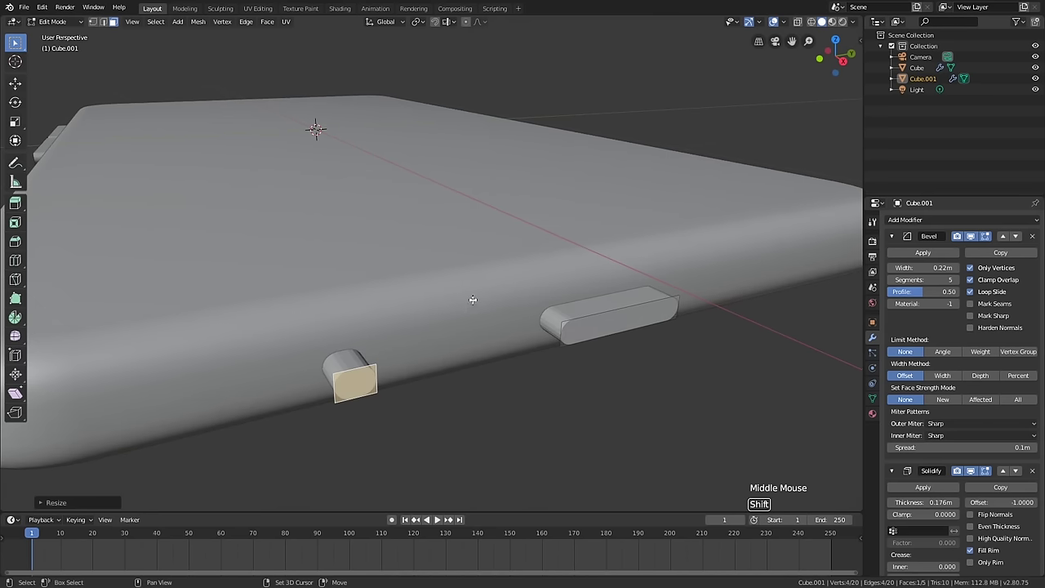
- Duplicate the small peg twice along Y toward the port, about 0.075 m apart, to form a row of three
key("shift+d")
left_click(529, 304)
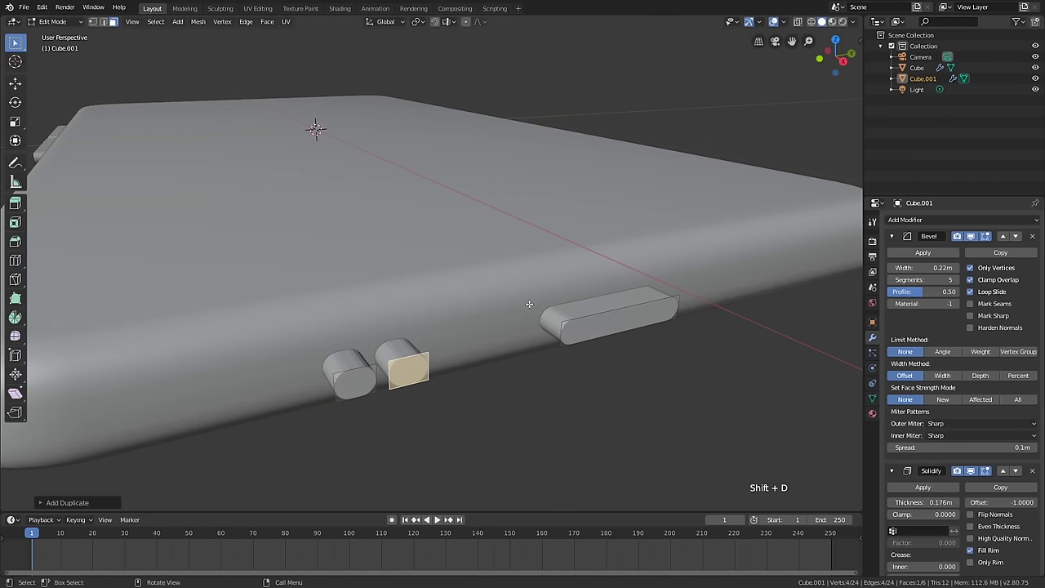
key("KP_7")
scroll(530, 304, "up", 1)
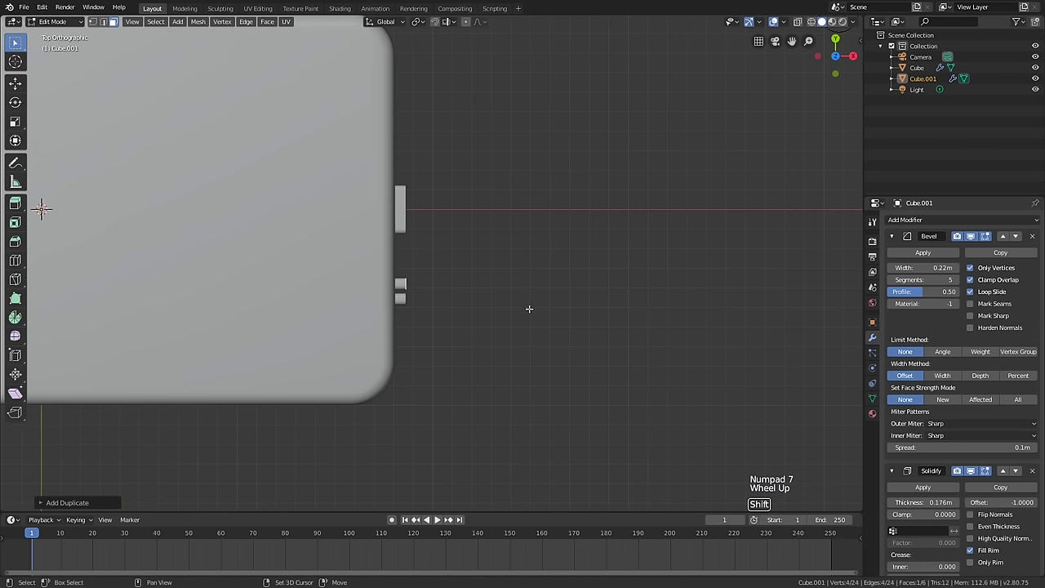
key("shift+d")
key("shift")
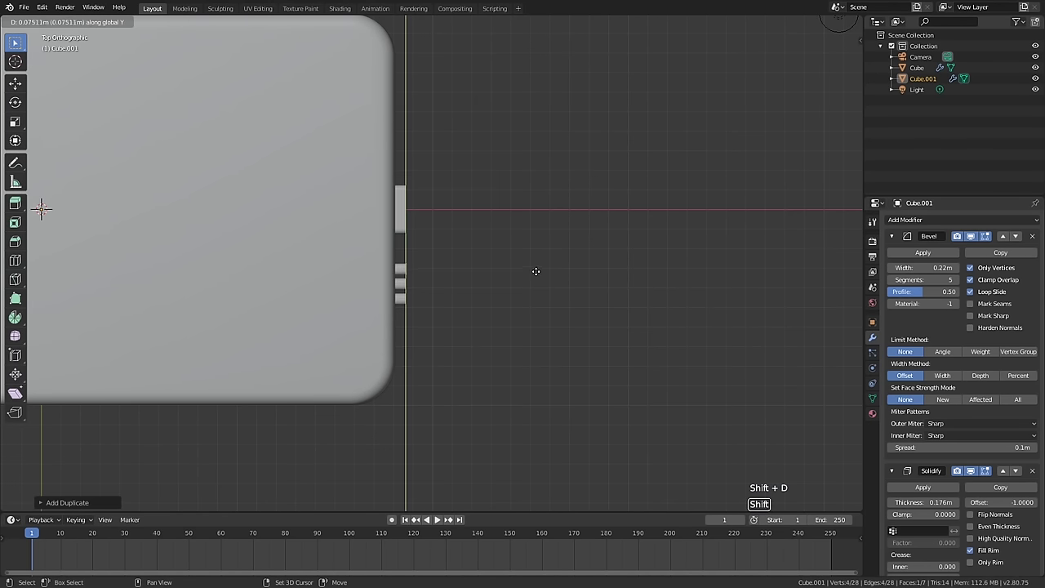
left_click(529, 299)
middle_click_drag(529, 299, 485, 275)
scroll(431, 285, "down", 4)
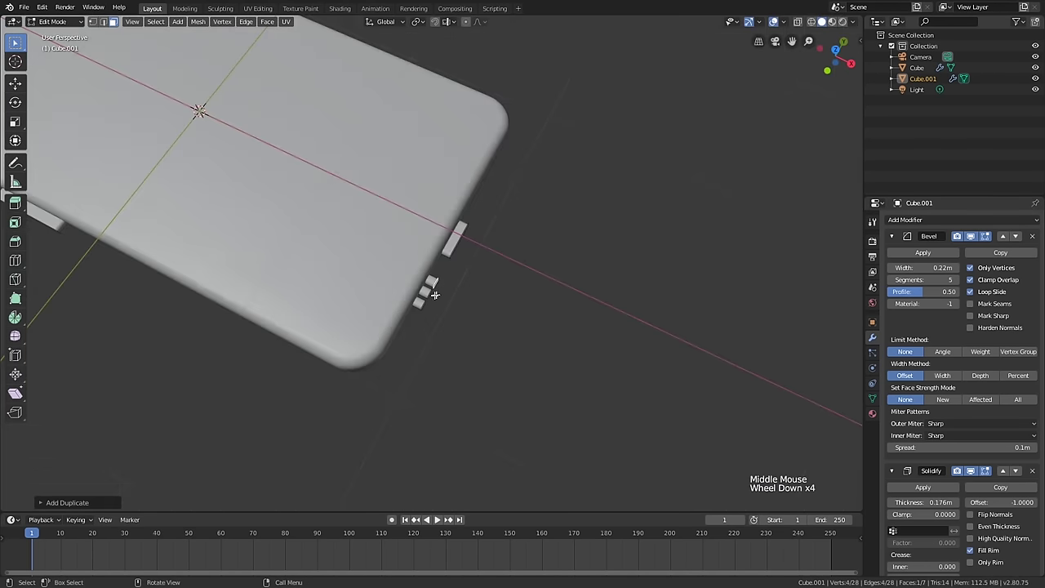
- Duplicate all three small pegs about 0.75 m along Y to the other side of the port and clear the selection
scroll(432, 298, "up", 3)
left_click(401, 329, "shift")
left_click(411, 299, "shift")
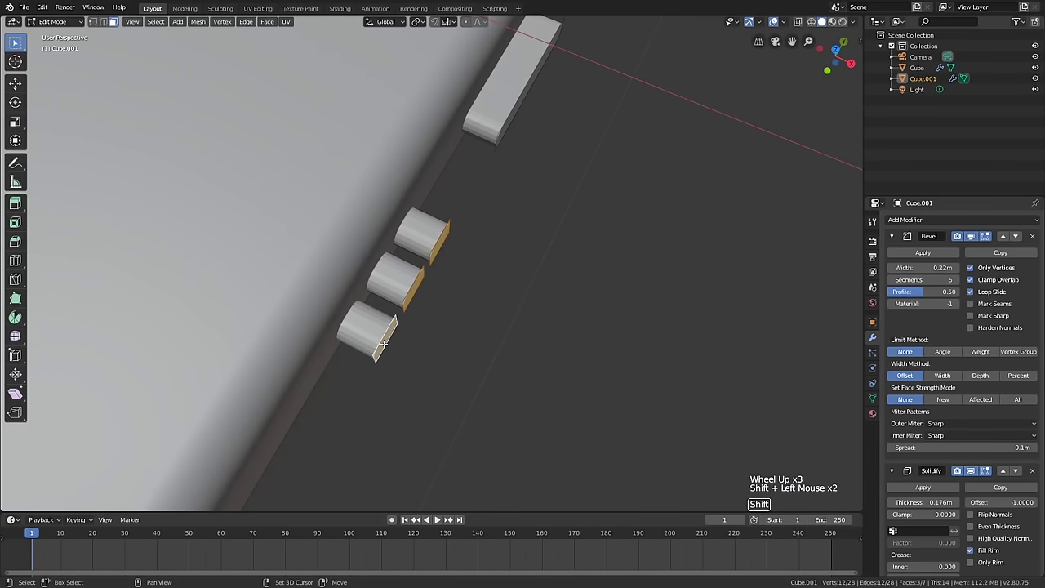
middle_click_drag(410, 299, 404, 291)
key("KP_7")
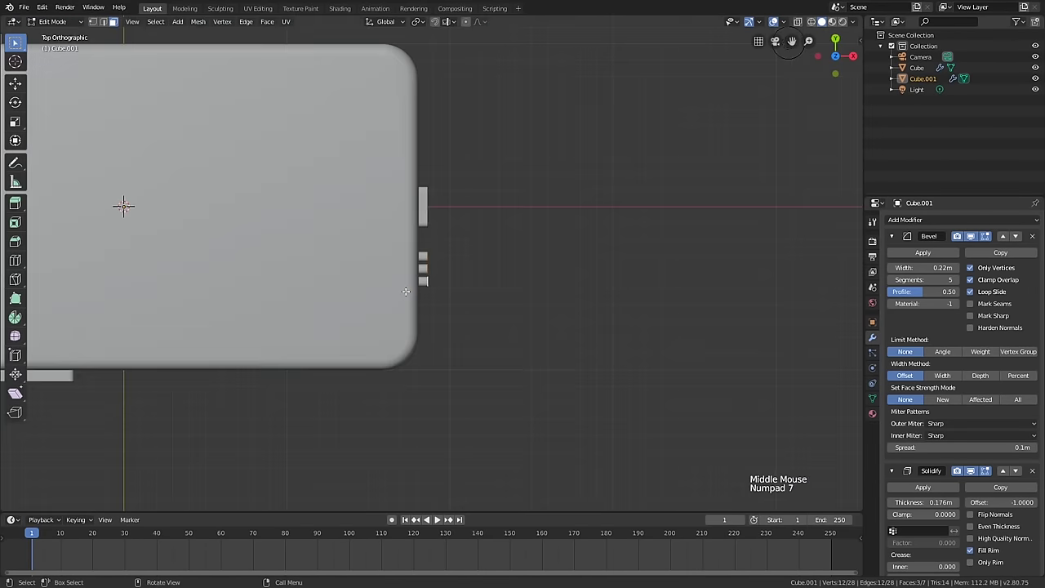
scroll(457, 216, "up", 3)
middle_click_drag(457, 214, 482, 357, "shift")
key("shift+d")
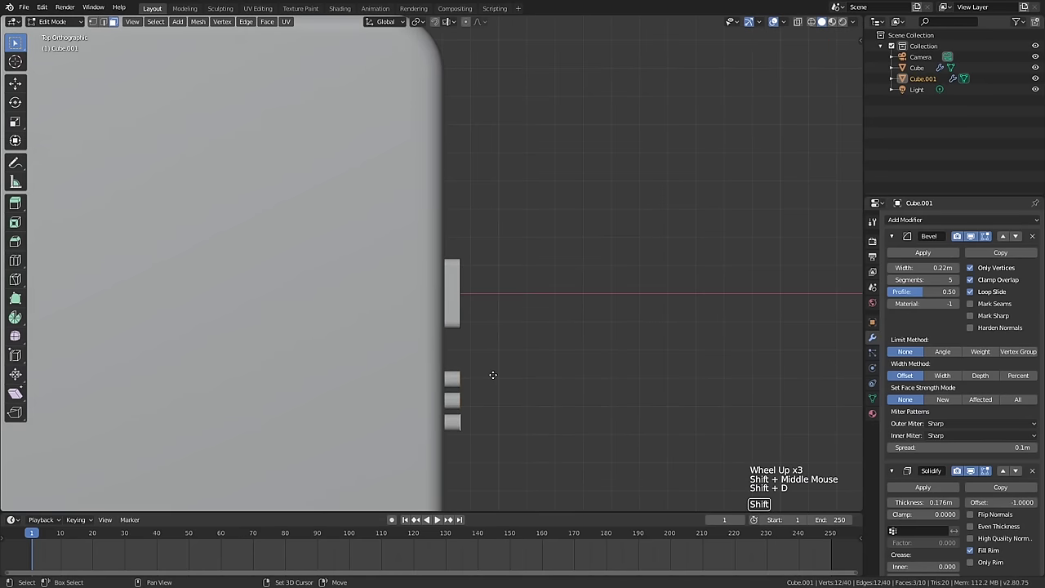
key("y")
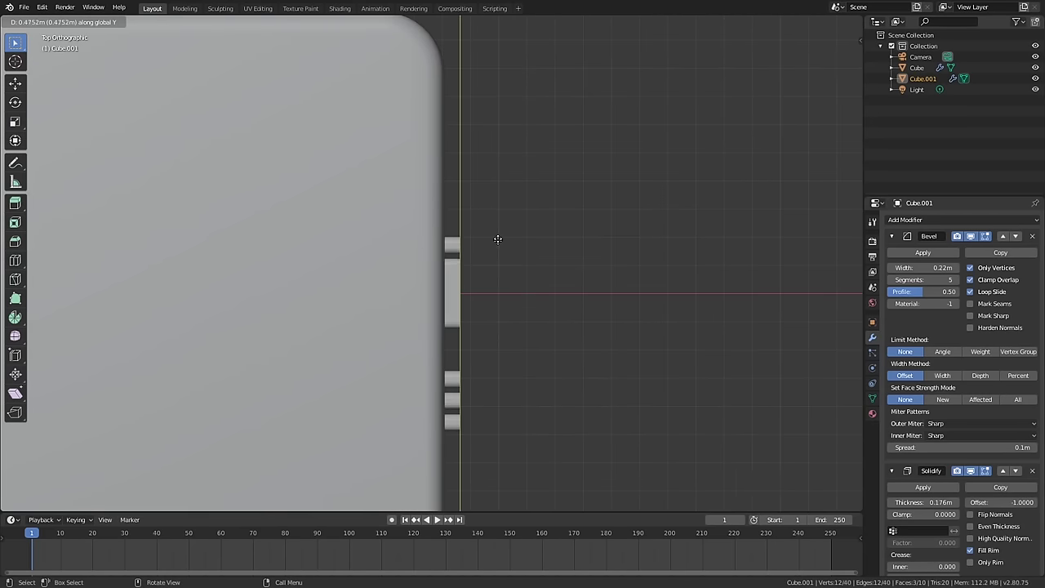
key("shift")
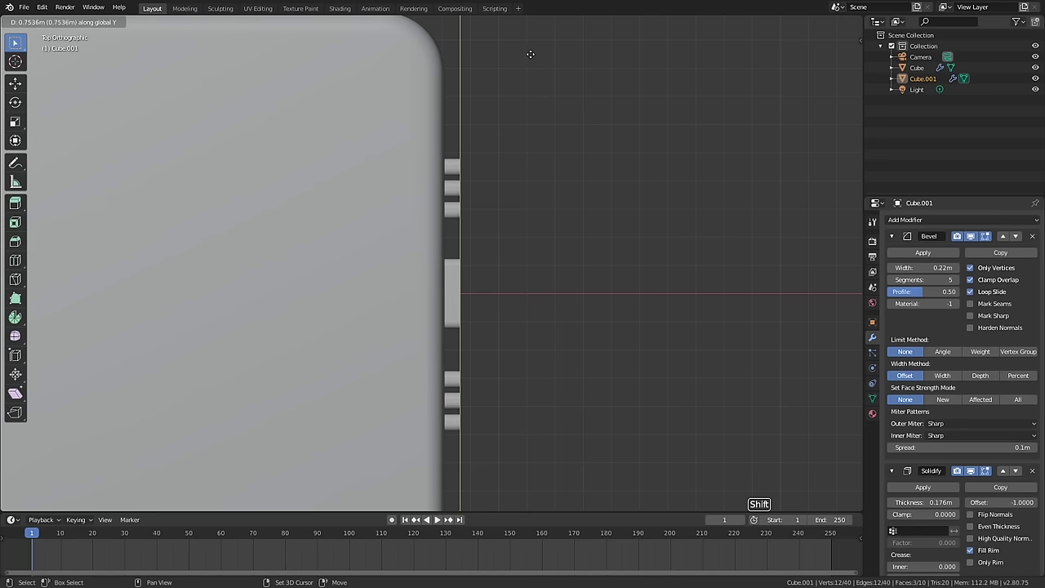
left_click(531, 54)
scroll(531, 107, "down", 2)
middle_click_drag(531, 106, 512, 355)
key("alt+a")
- Duplicate the small peg nearest the port to the opposite short edge in top view and rotate it to face outward
scroll(552, 367, "down", 2)
scroll(512, 355, "up", 2)
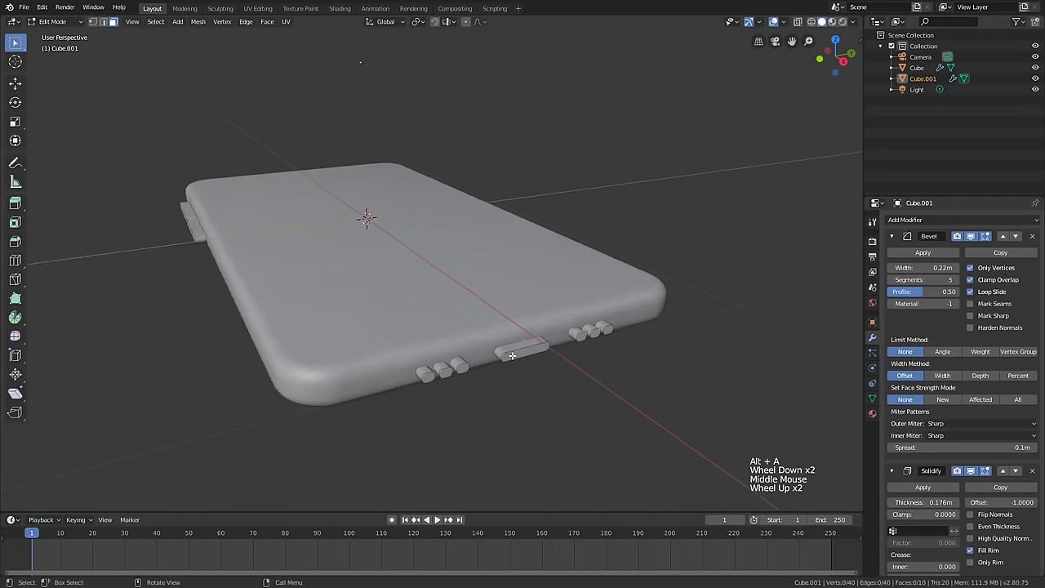
scroll(511, 356, "up", 1)
left_click(450, 369)
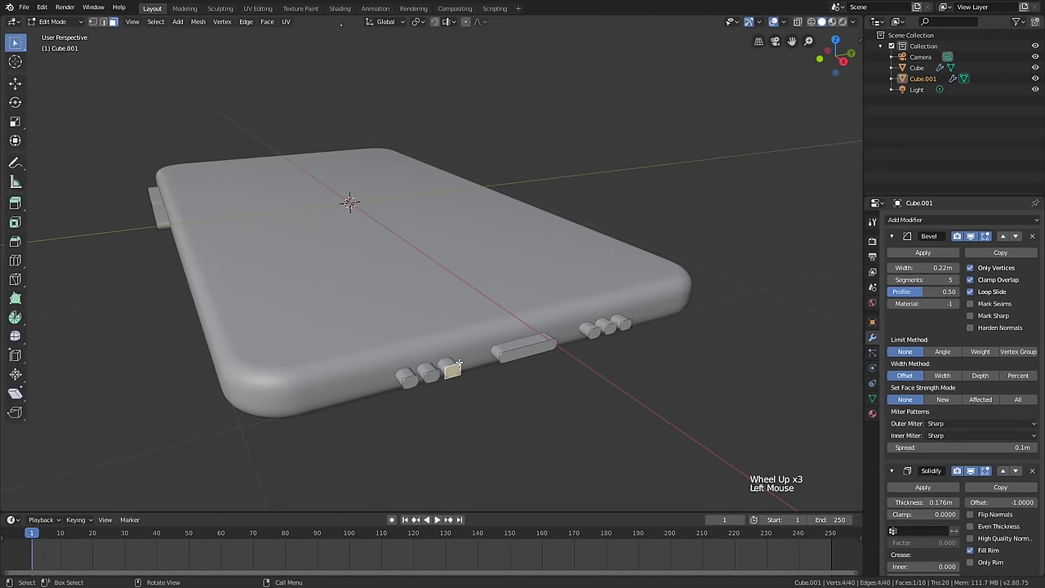
key("KP_7")
scroll(454, 362, "down", 6)
middle_click_drag(455, 361, 563, 330, "shift")
key("shift+d")
left_click(245, 269)
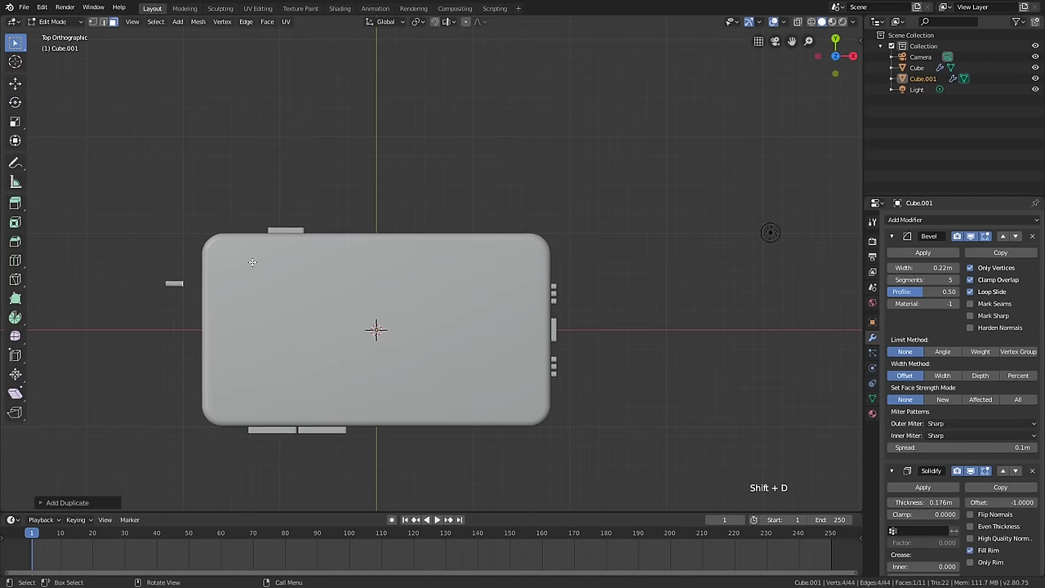
key("r")
left_click(47, 320)
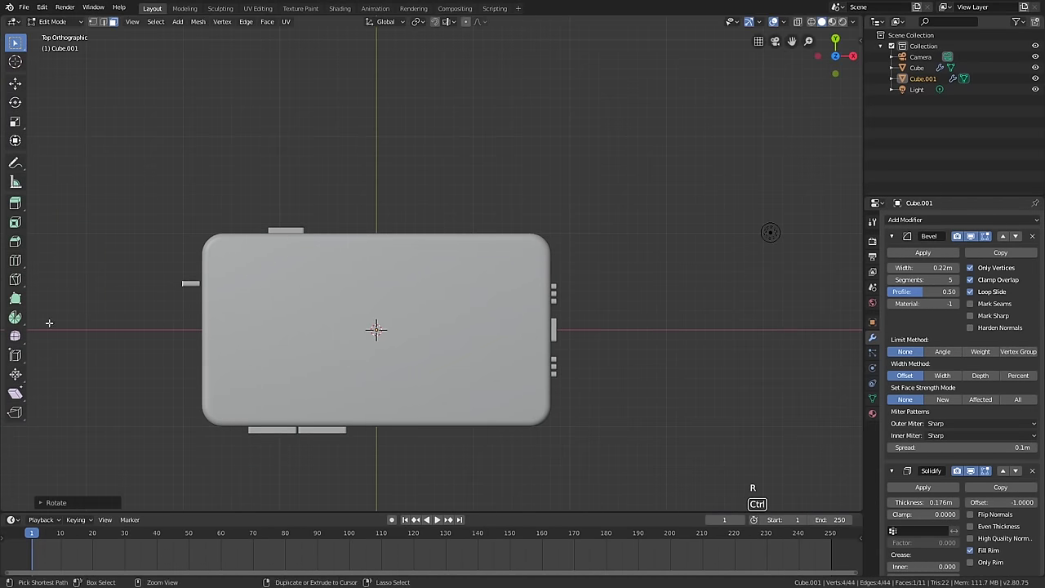
middle_click_drag(225, 312, 243, 333, "shift")
scroll(209, 283, "up", 3)
scroll(210, 282, "up", 3)
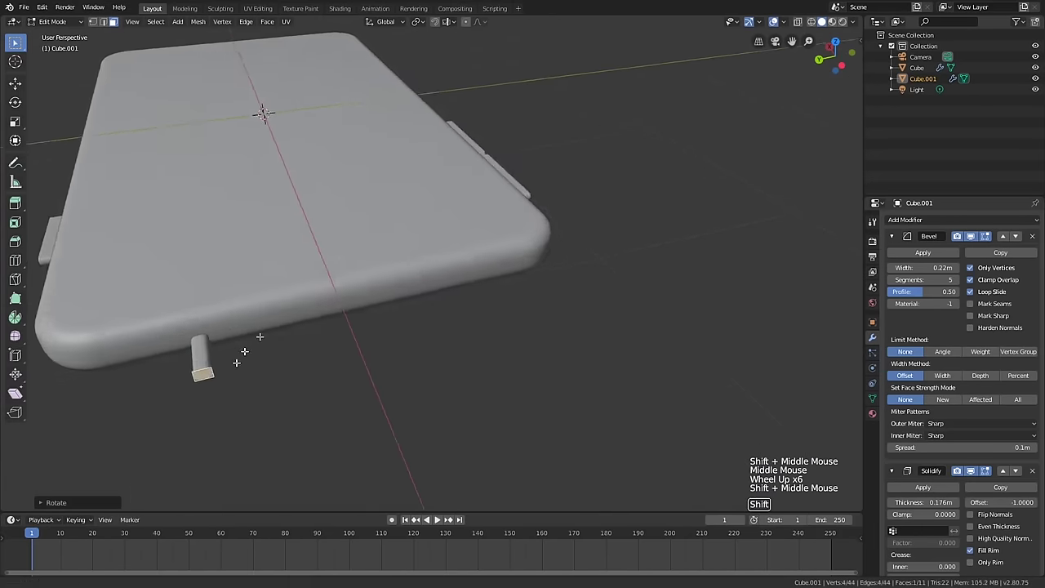
scroll(368, 264, "up", 2)
middle_click_drag(368, 263, 390, 229)
scroll(389, 228, "up", 2)
middle_click_drag(196, 303, 224, 289, "shift")
key("s")
key("x")
right_click(693, 208)
- Narrow the new peg along Y to about 0.9, scale it along Y again, and enlarge it slightly overall
key("s")
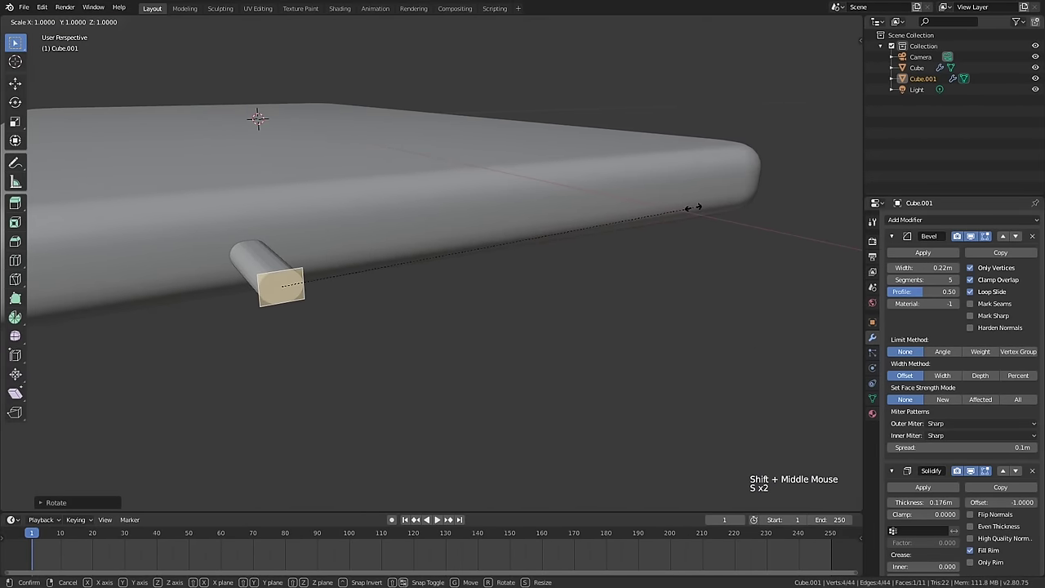
key("y")
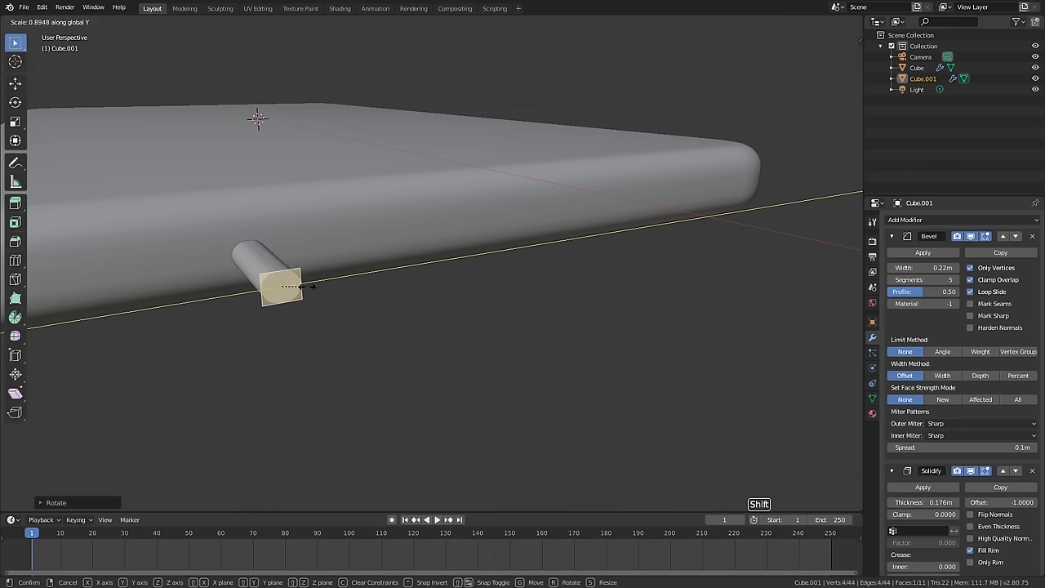
left_click(309, 285)
key("s")
key("y")
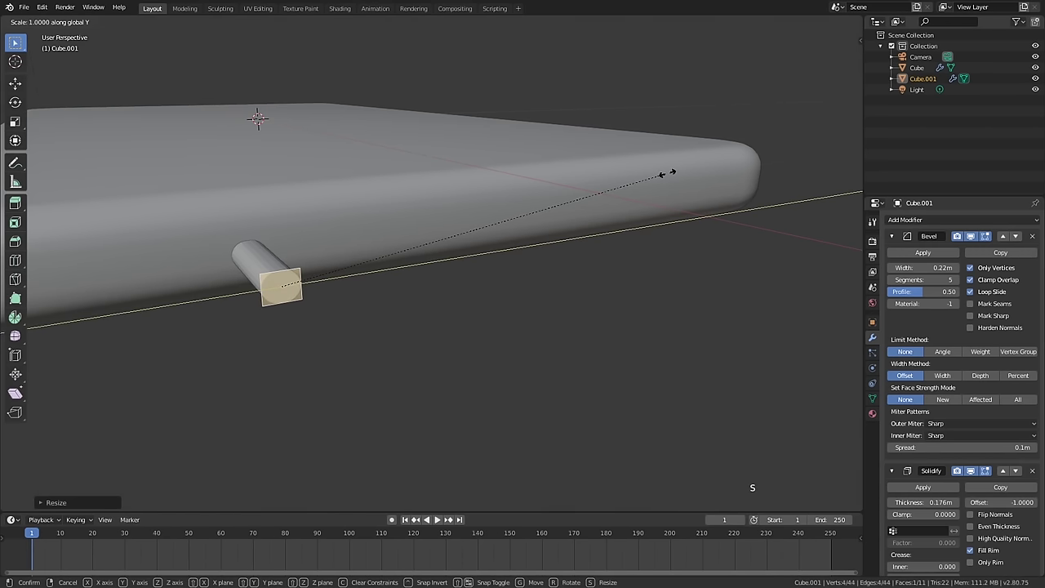
left_click(577, 199)
key("s")
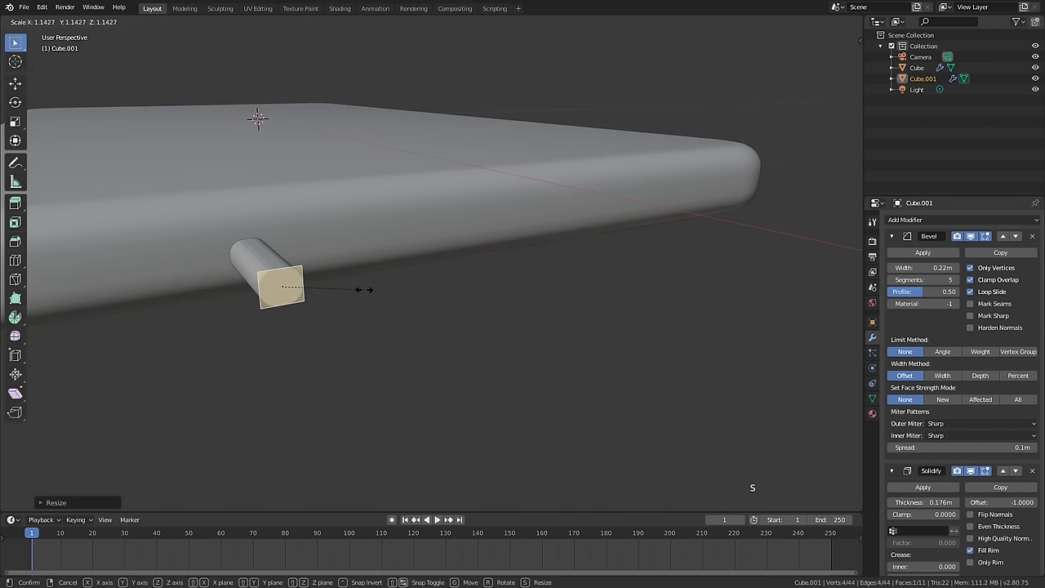
left_click(357, 286)
scroll(357, 286, "down", 1)
middle_click_drag(357, 287, 334, 319)
scroll(334, 319, "down", 4)
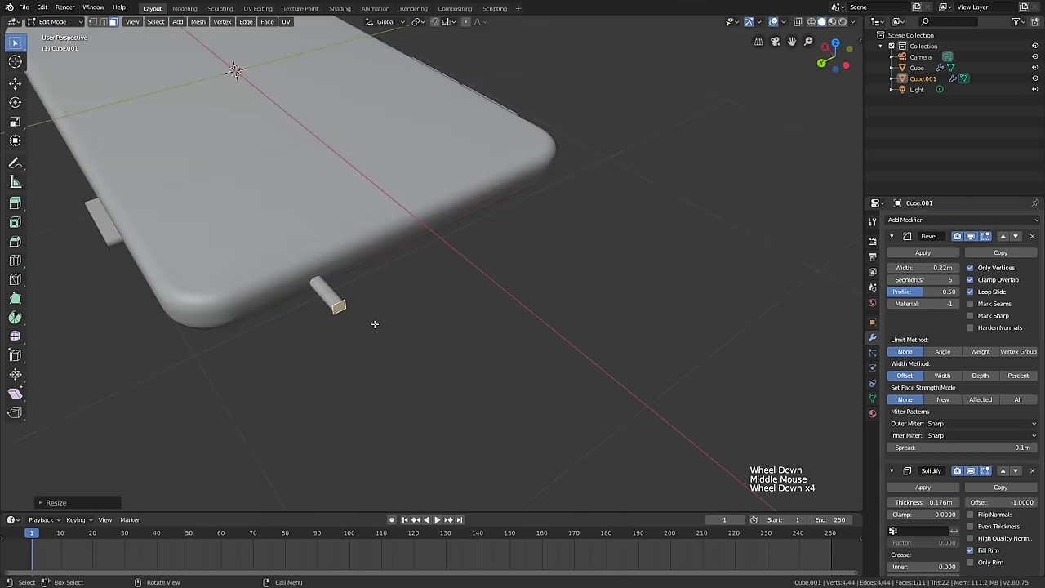
key("KP_7")
key("g")
key("y")
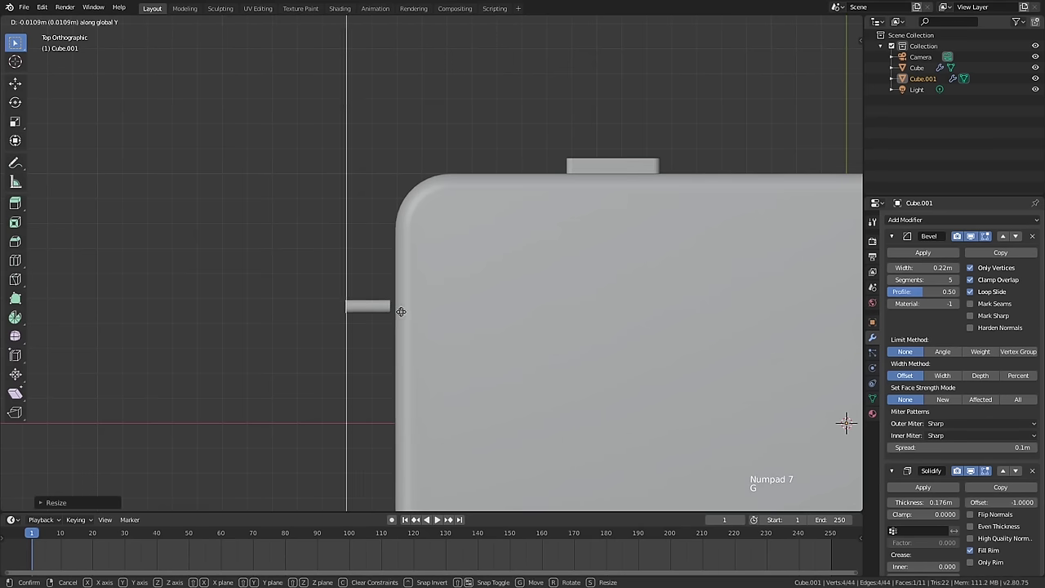
right_click(400, 313)
- Move the peg about 0.12 m along X into the phone's short edge and about 1.1 m toward negative Y
key("g")
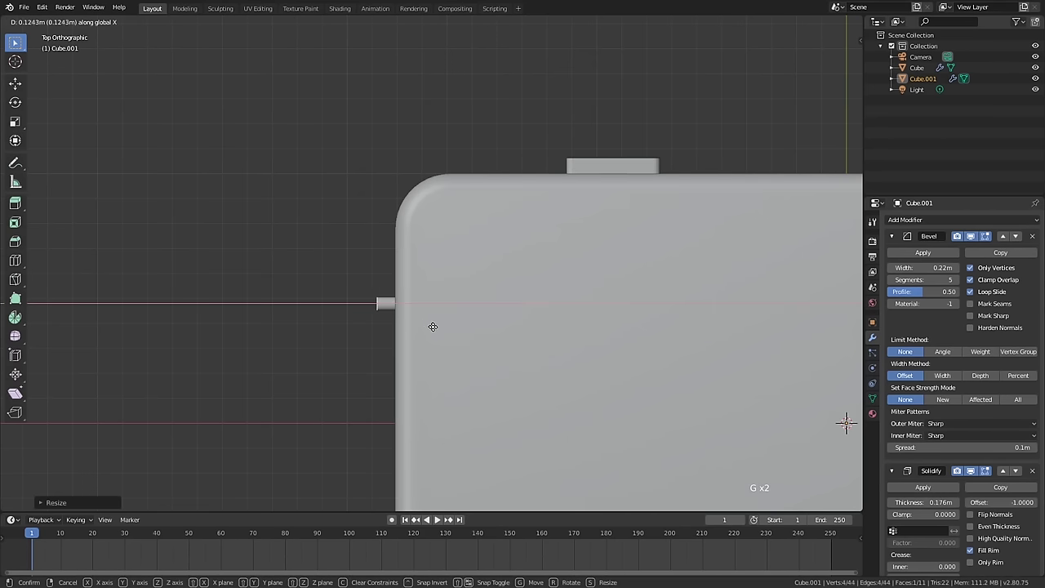
left_click(432, 325)
scroll(487, 362, "down", 3)
middle_click_drag(487, 362, 620, 274)
key("g")
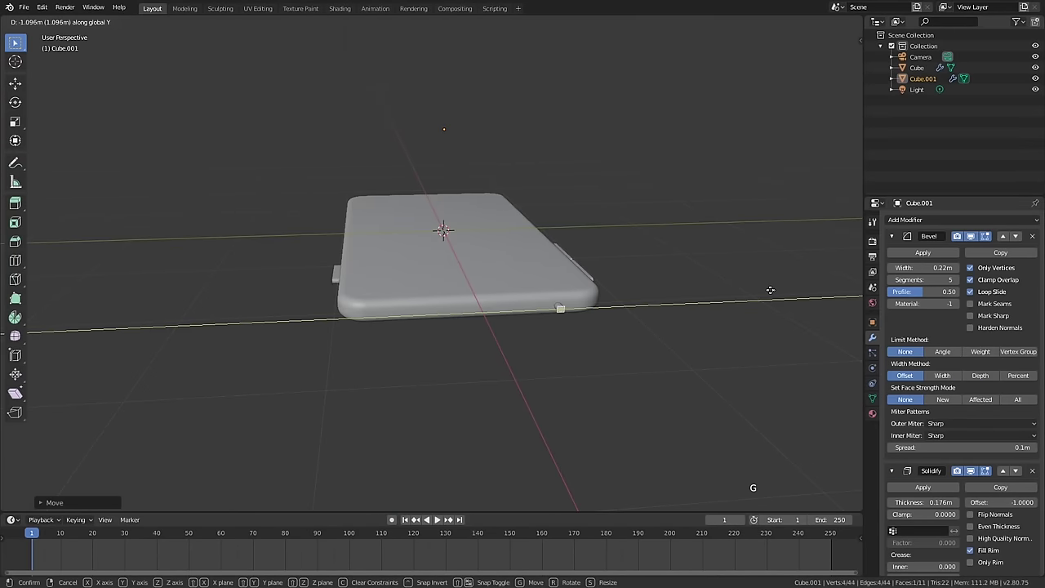
left_click(759, 297)
- Return to Object Mode and select the phone body
middle_click_drag(759, 298, 498, 308)
scroll(514, 420, "down", 4)
key("Tab")
scroll(501, 433, "down", 1)
scroll(501, 434, "down", 1)
scroll(501, 433, "up", 1)
scroll(496, 307, "up", 2)
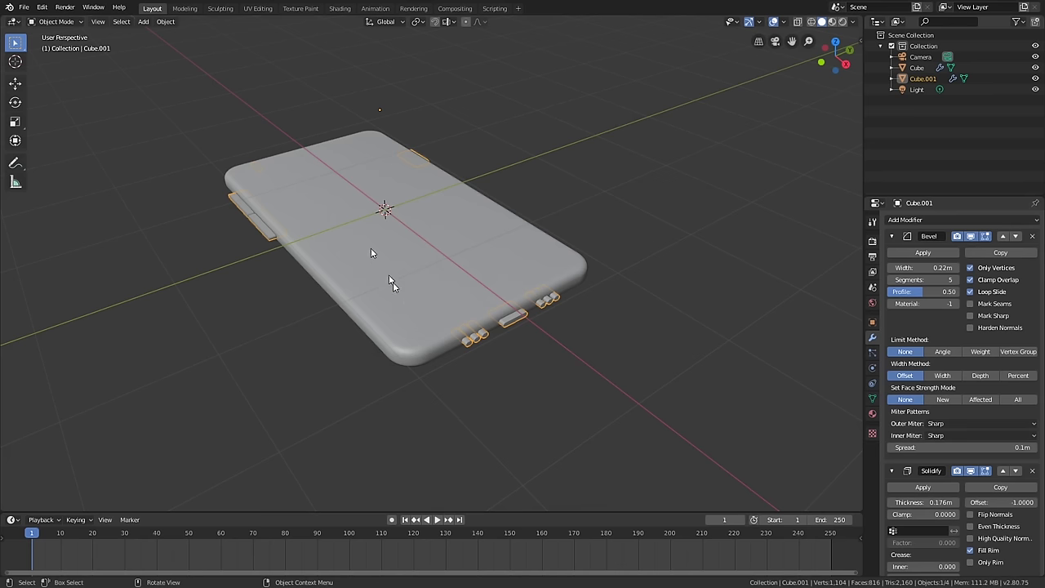
middle_click_drag(431, 287, 460, 296, "shift")
scroll(496, 351, "up", 2)
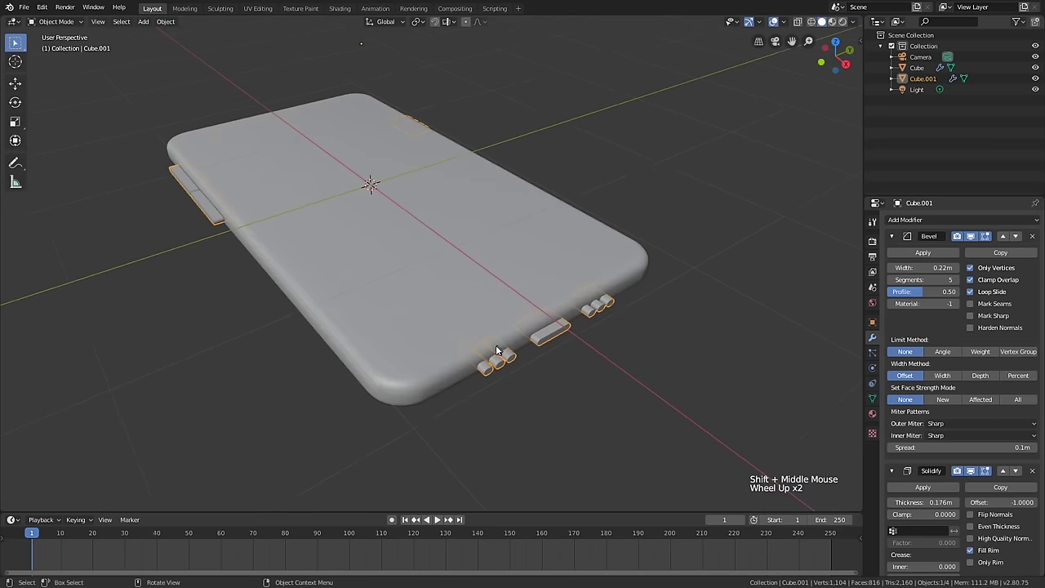
left_click(463, 336)
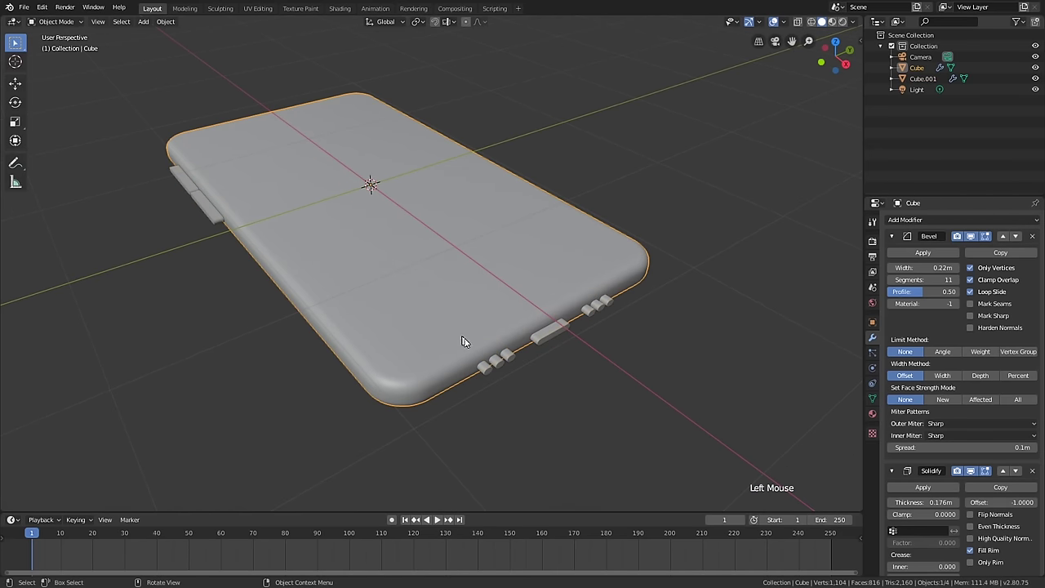
- Duplicate the phone body and its detail pieces into a new collection named Trash and exclude that collection from the view layer
left_click(492, 372, "shift")
key("shift+d")
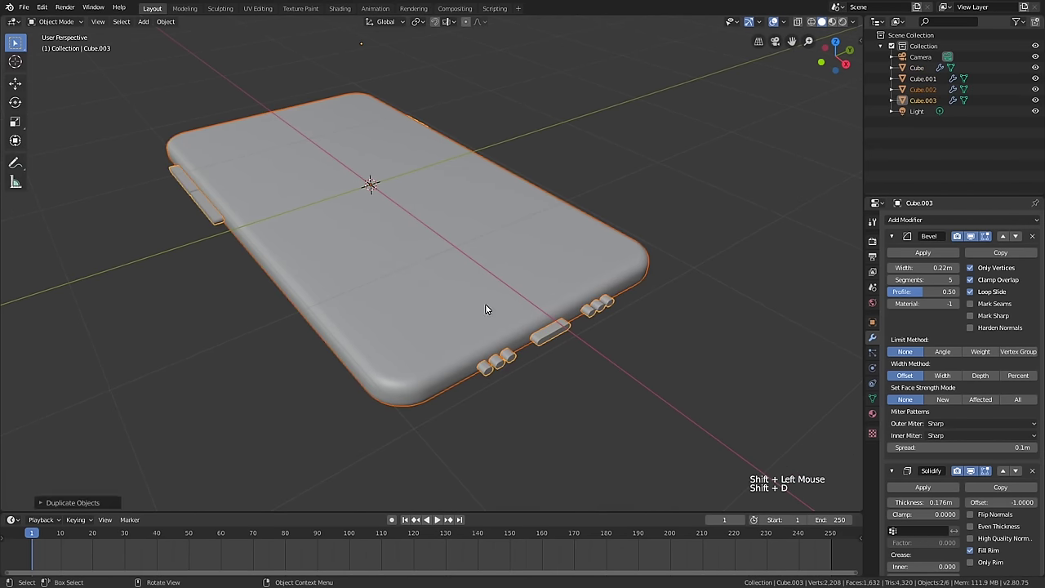
key("m")
left_click(485, 308)
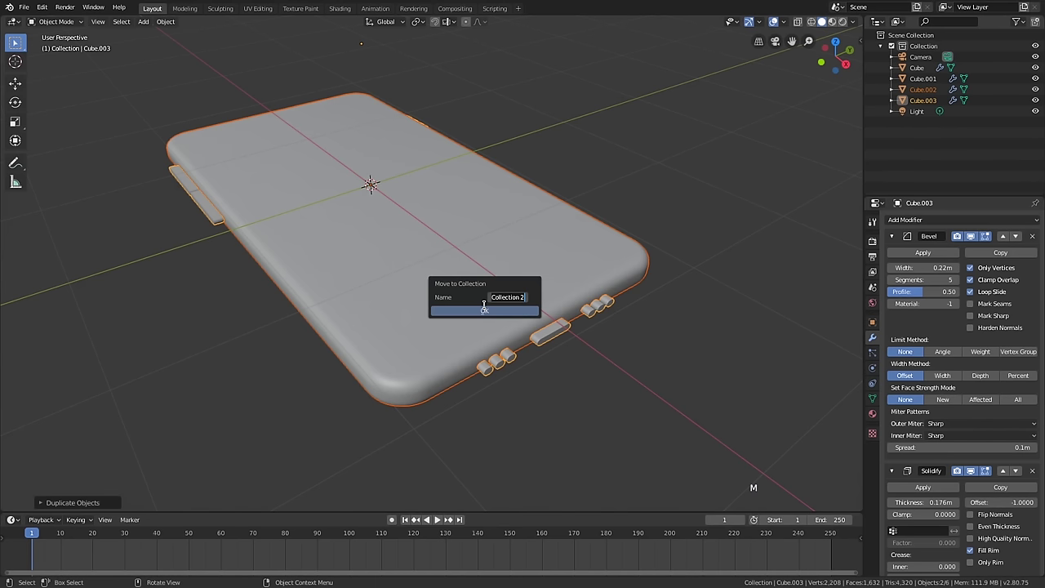
type("Trash")
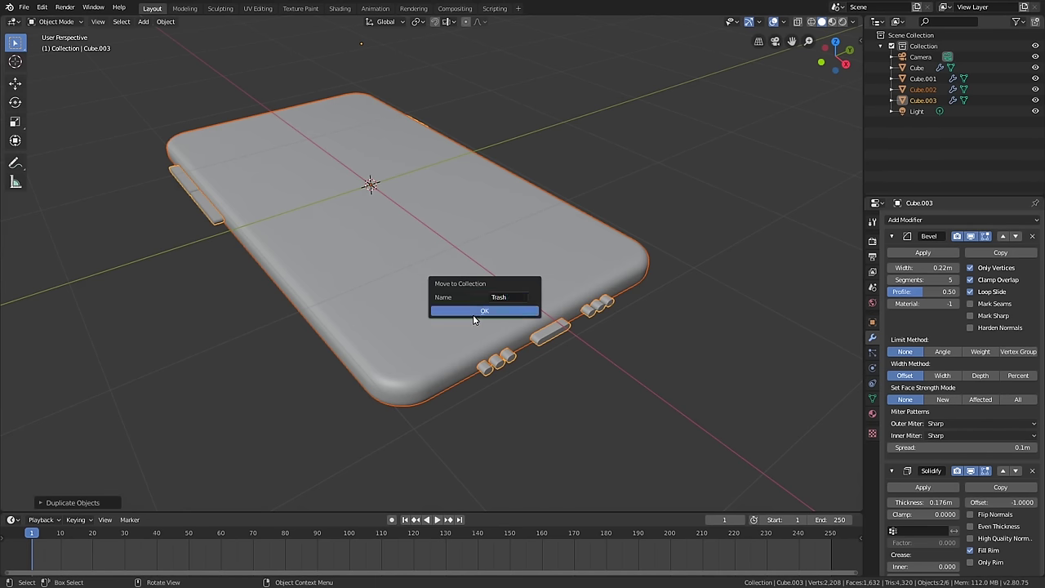
left_click(472, 315)
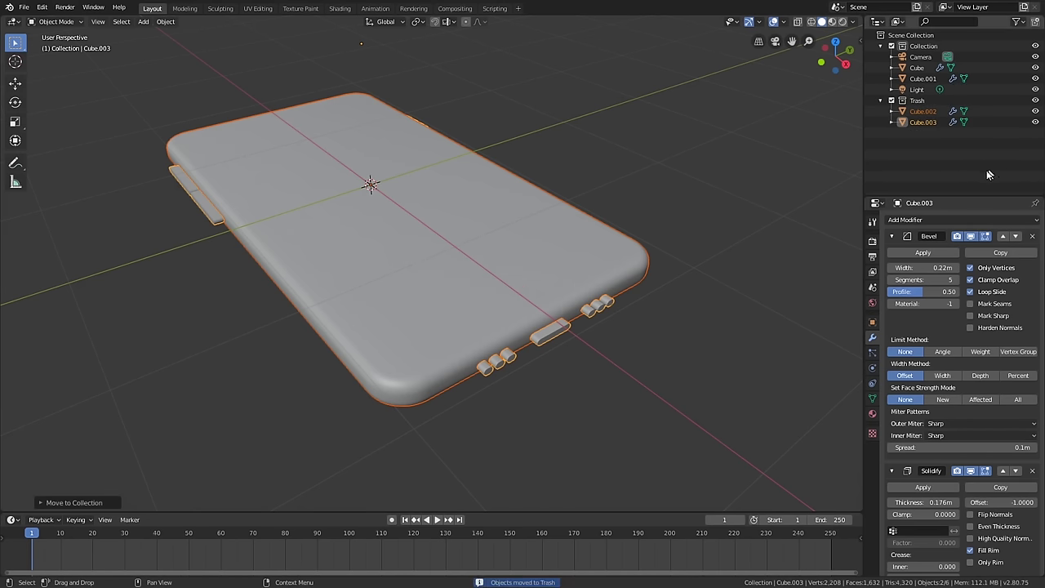
left_click(891, 100)
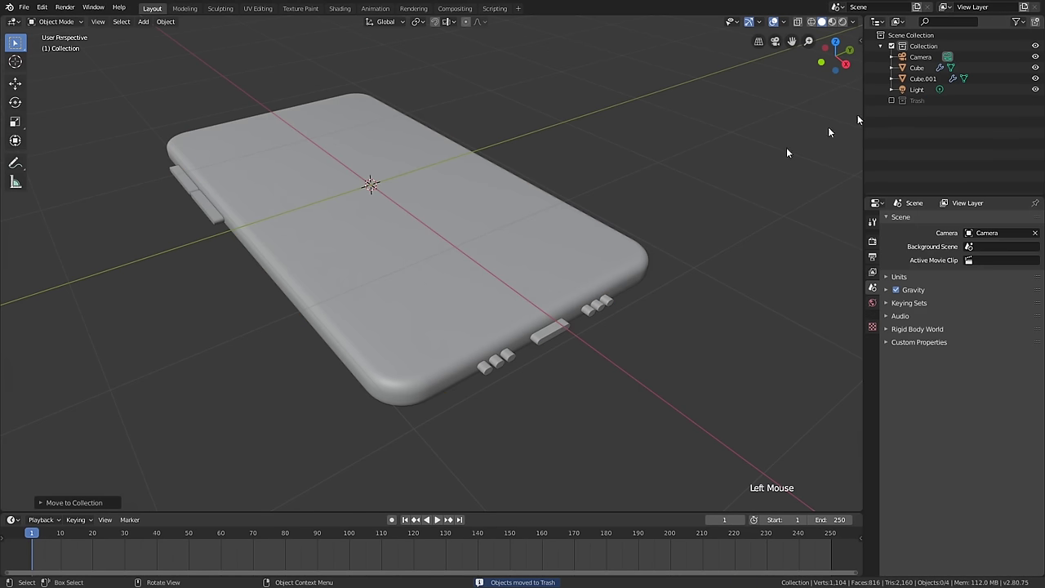
- Apply the phone body's Bevel, Solidify and second Bevel modifiers permanently, working from first to last
left_click(539, 324)
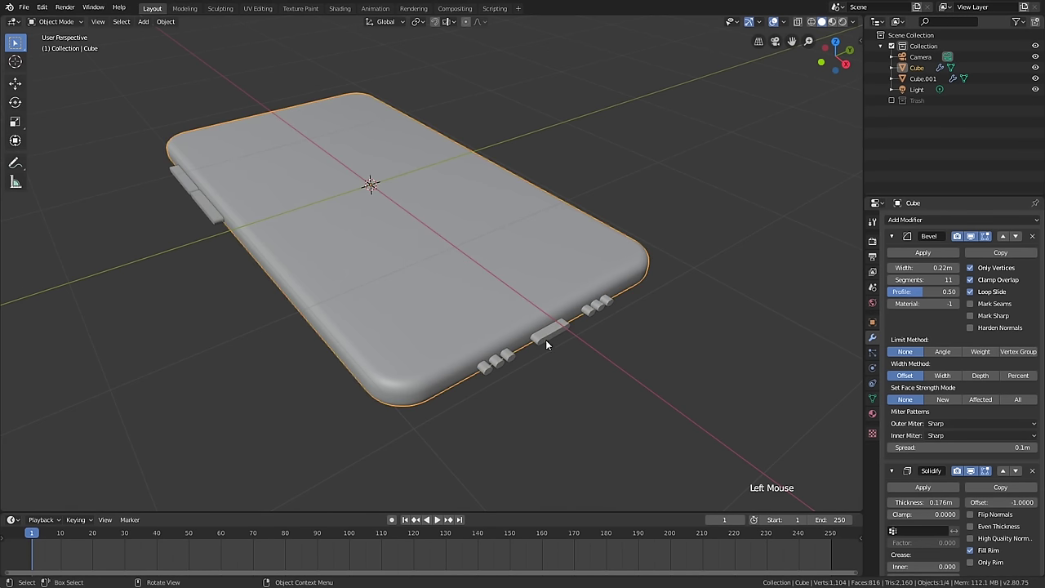
left_click(546, 343)
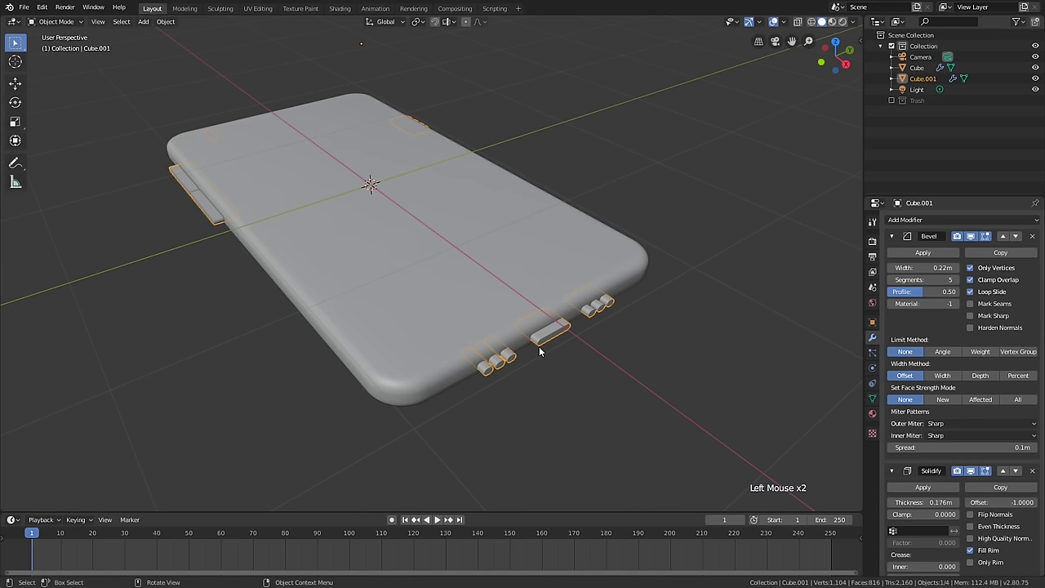
left_click(506, 292)
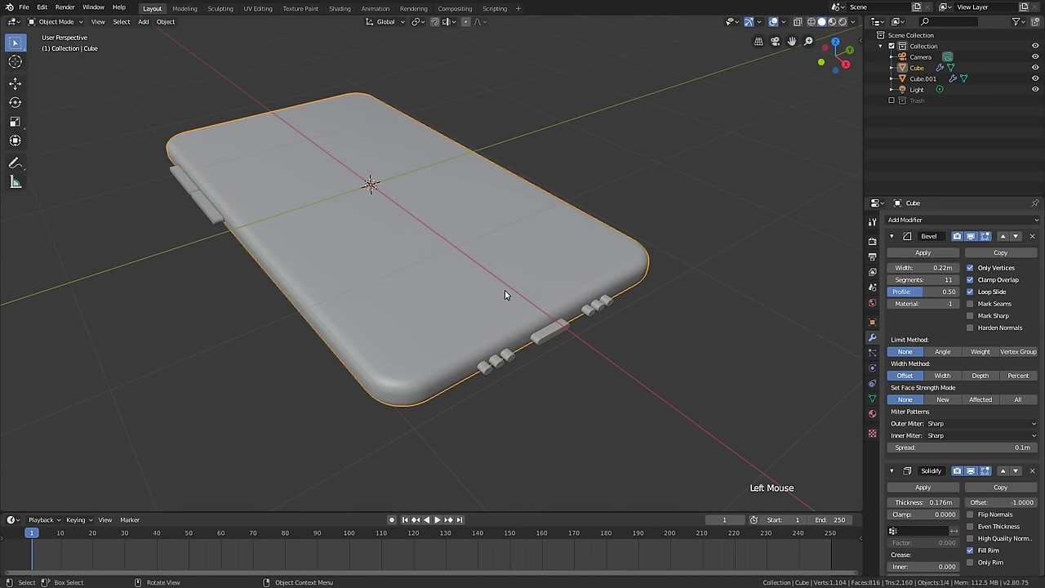
left_click(938, 252)
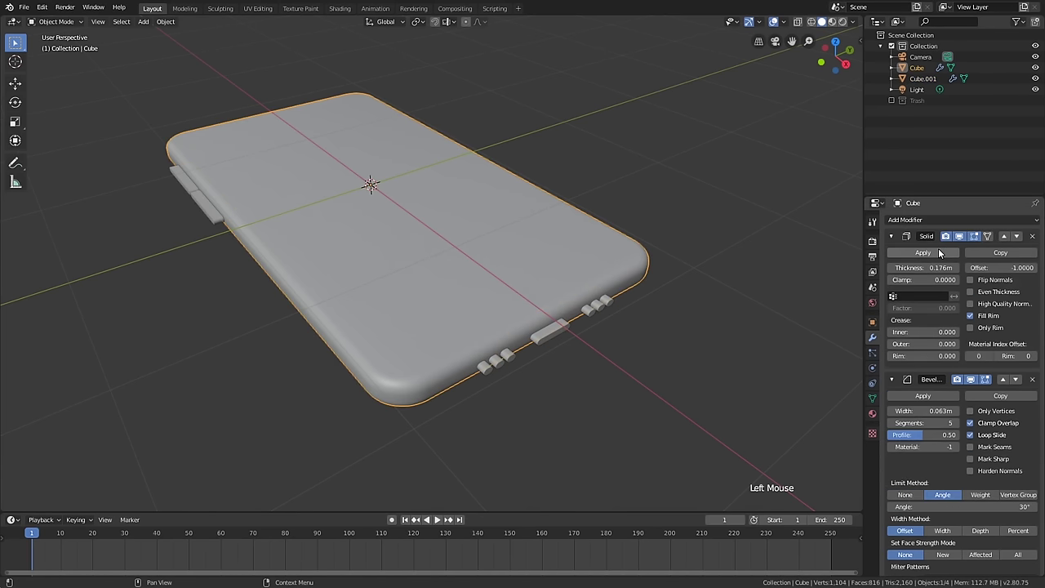
left_click(938, 248)
left_click(938, 246)
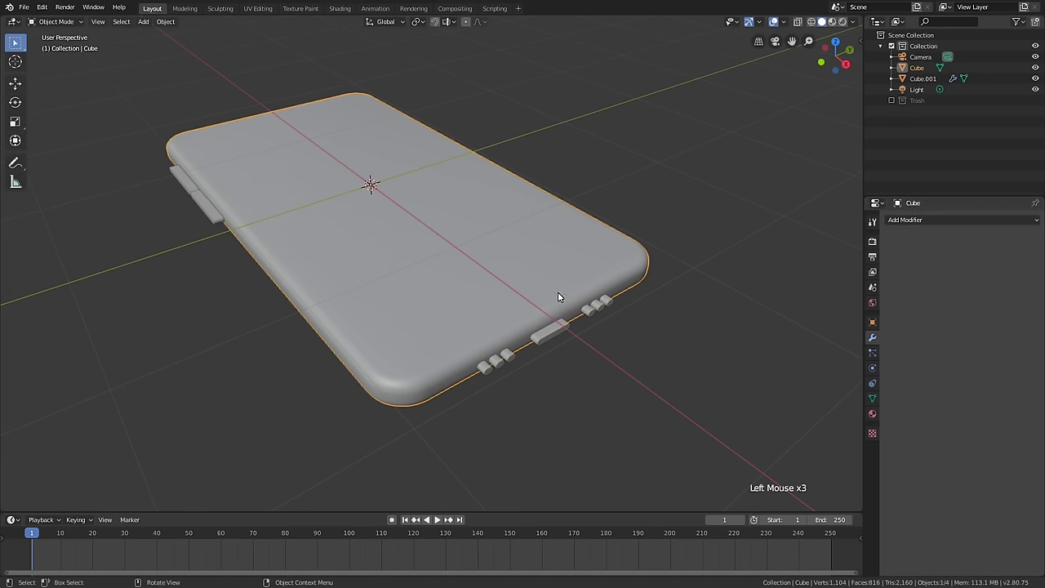
- In Edit Mode, inset the phone body's large top face very slightly to form a thin border around the screen
key("Tab")
middle_click_drag(575, 295, 592, 242)
scroll(566, 278, "up", 3)
scroll(541, 303, "down", 1)
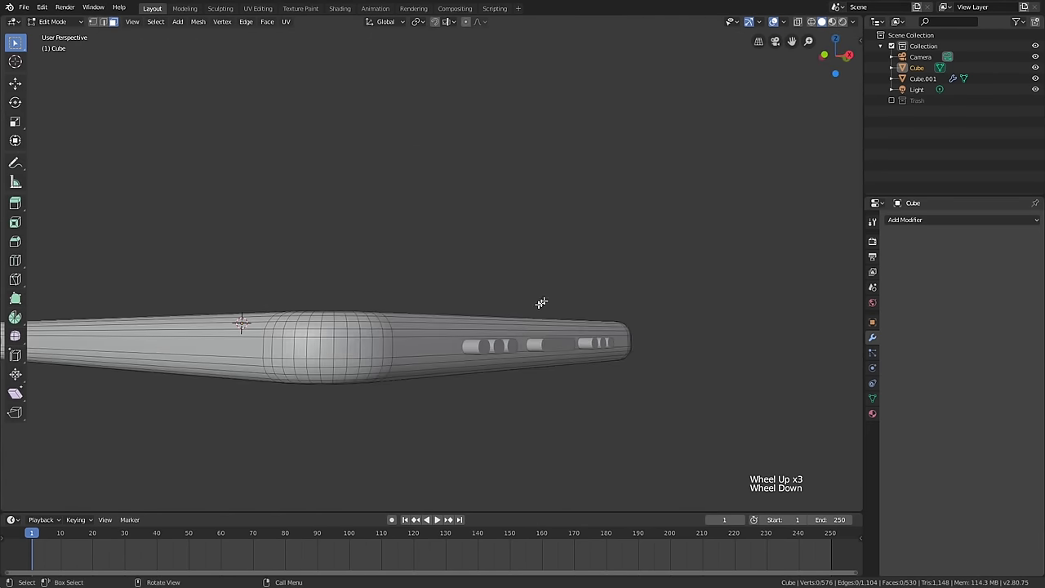
middle_click_drag(495, 319, 493, 340)
left_click(424, 290)
middle_click_drag(424, 290, 572, 323)
scroll(572, 323, "up", 1)
key("i")
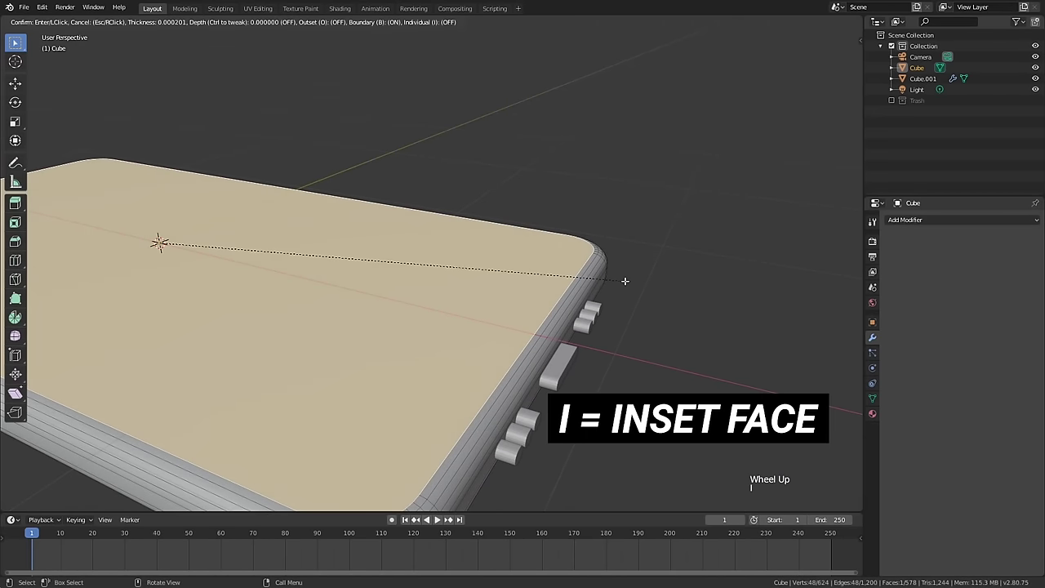
key("shift")
left_click(614, 282)
- Select the thin face loop around the screen, extrude it about 0.005 m inward as a groove, and return to Object Mode
middle_click_drag(543, 350, 549, 335, "shift")
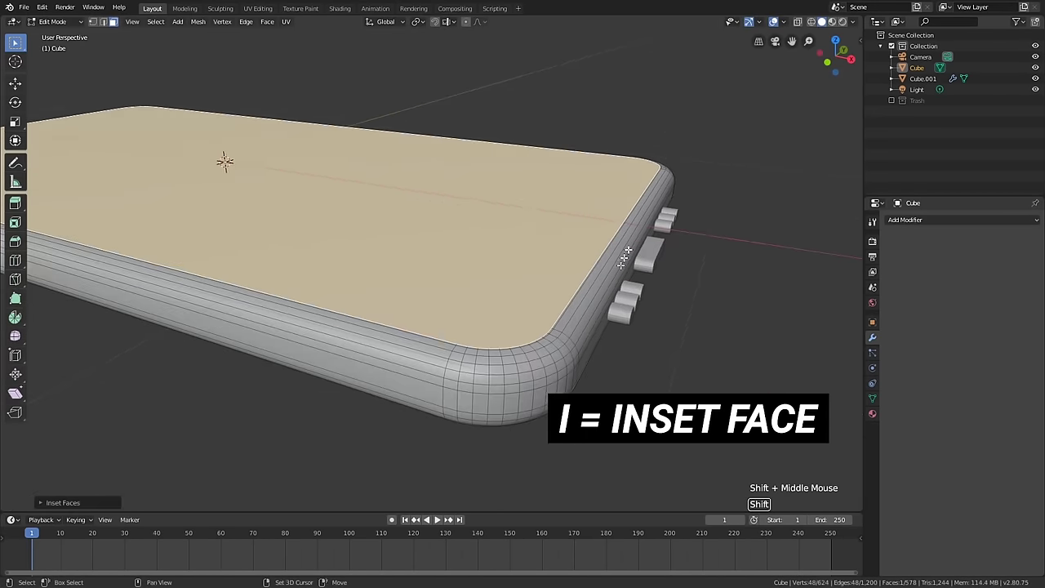
scroll(549, 335, "up", 3)
scroll(549, 334, "up", 2)
left_click(547, 321, "alt")
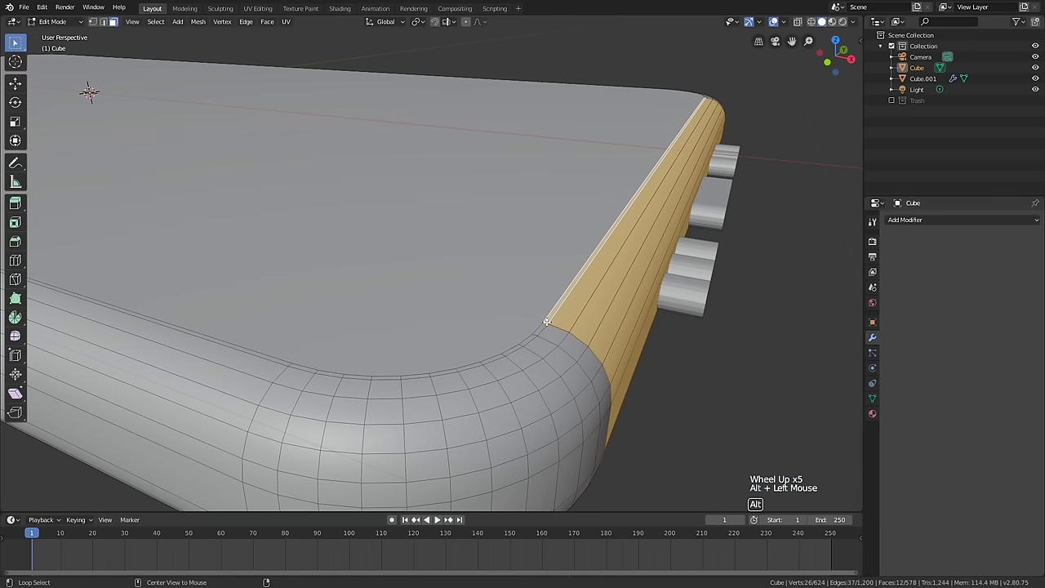
left_click(547, 320, "alt")
left_click(547, 323, "alt")
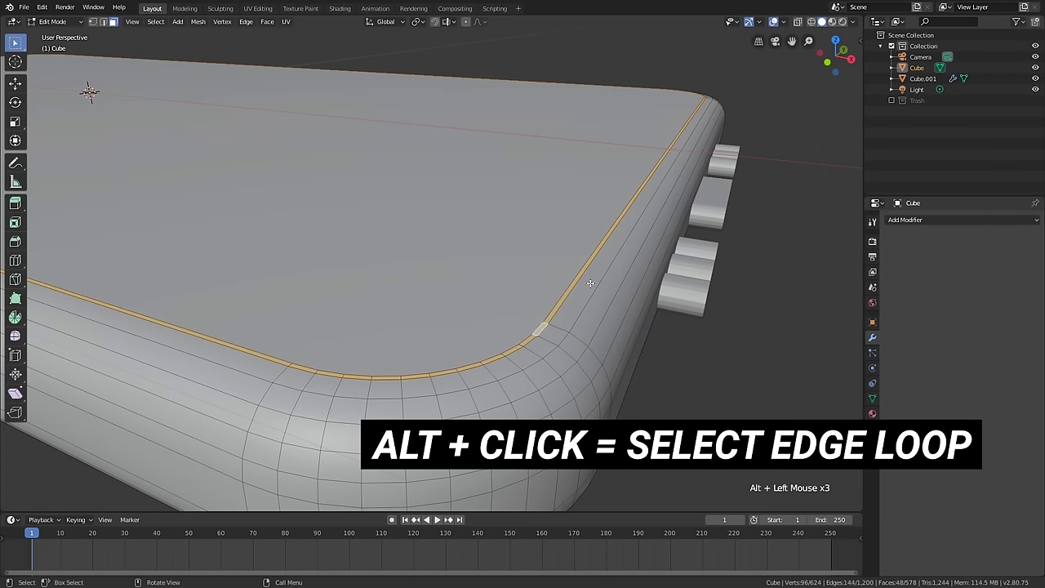
key("e")
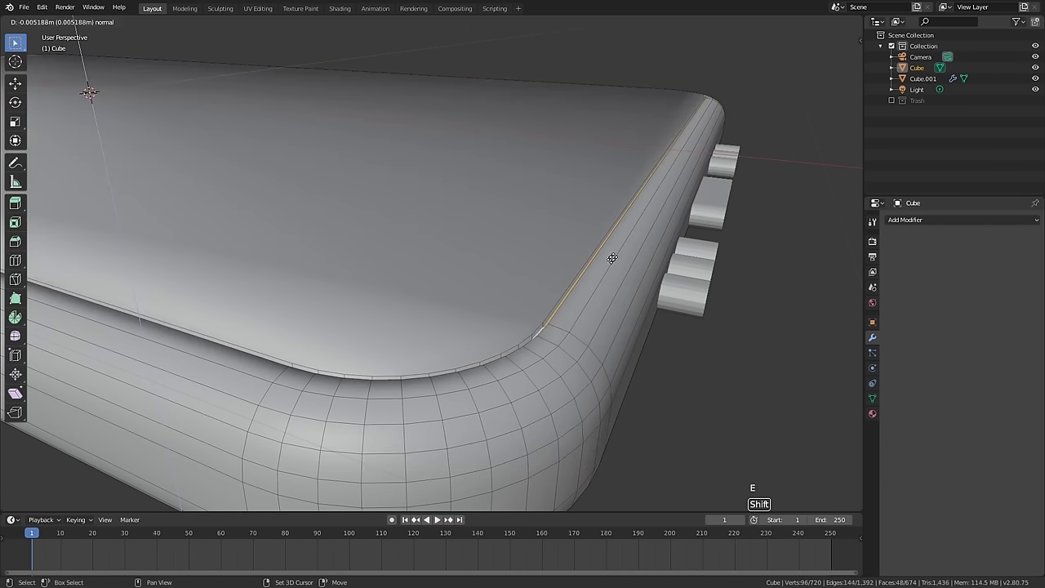
left_click(612, 259)
key("Tab")
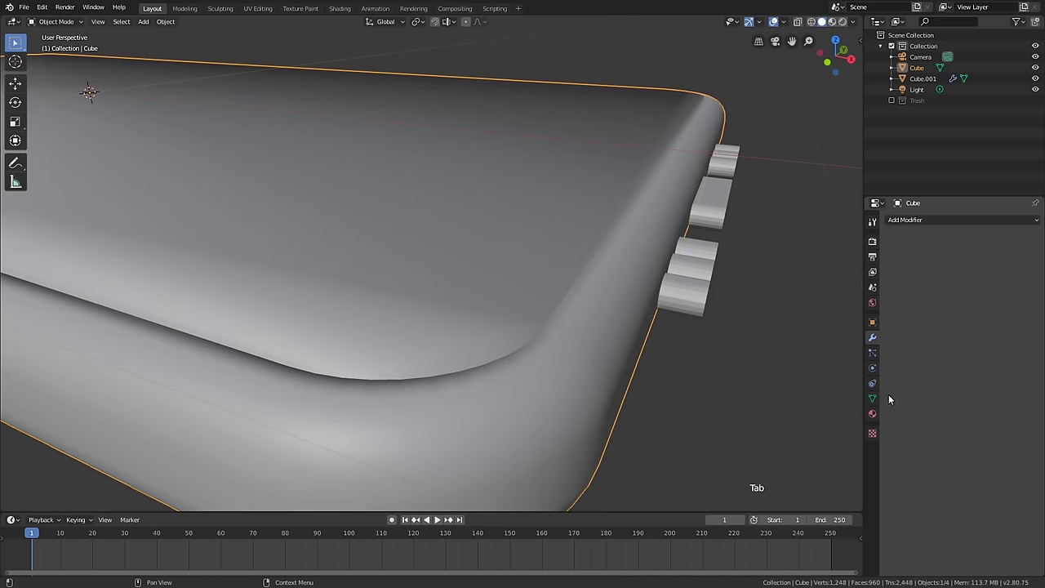
- Enable Auto Smooth for the phone body's normals, keeping the 30° angle
left_click(882, 395)
left_click(874, 399)
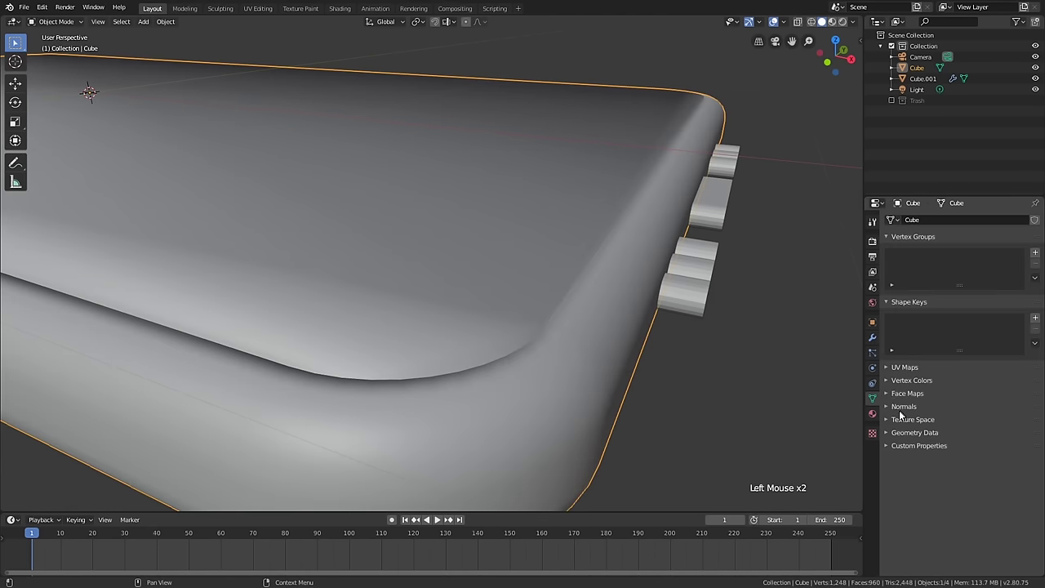
left_click(902, 407)
left_click(903, 419)
scroll(563, 264, "down", 4)
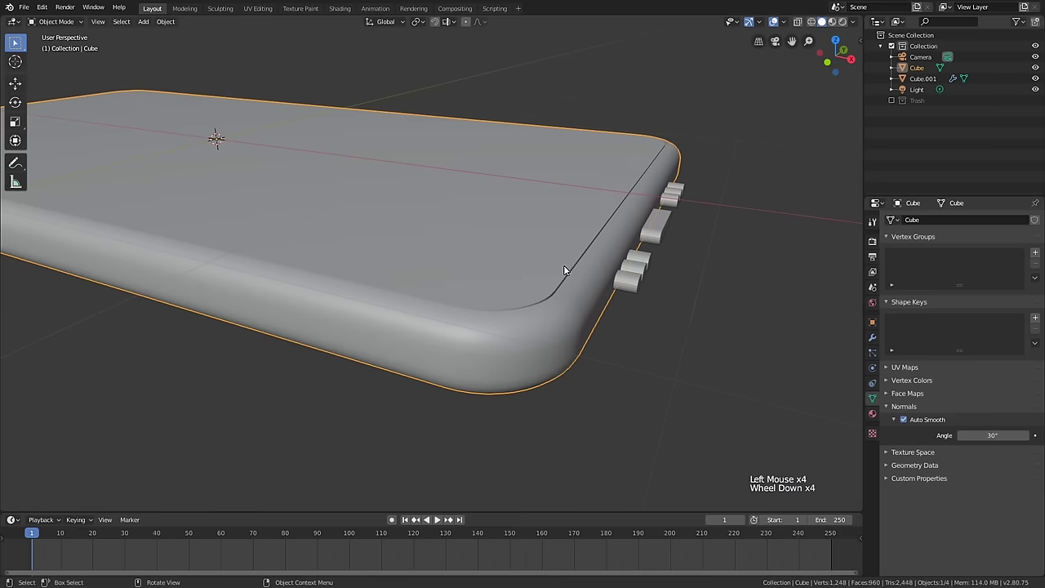
- Select the object holding the port, buttons and pegs and apply all of its modifiers
middle_click_drag(563, 265, 552, 325)
scroll(561, 293, "down", 1)
scroll(560, 305, "down", 1)
scroll(566, 315, "down", 1)
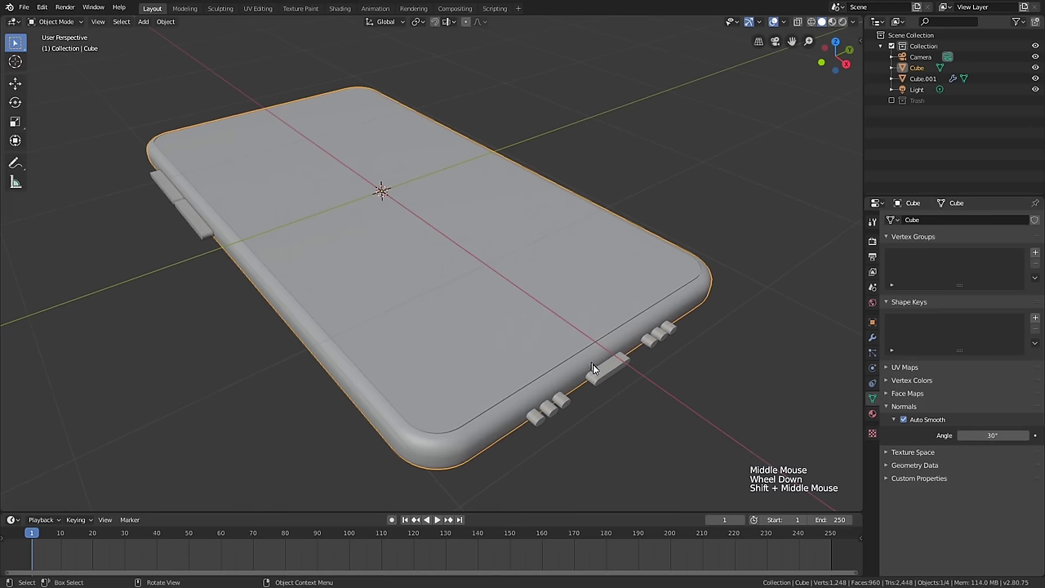
left_click(593, 365)
left_click(873, 413)
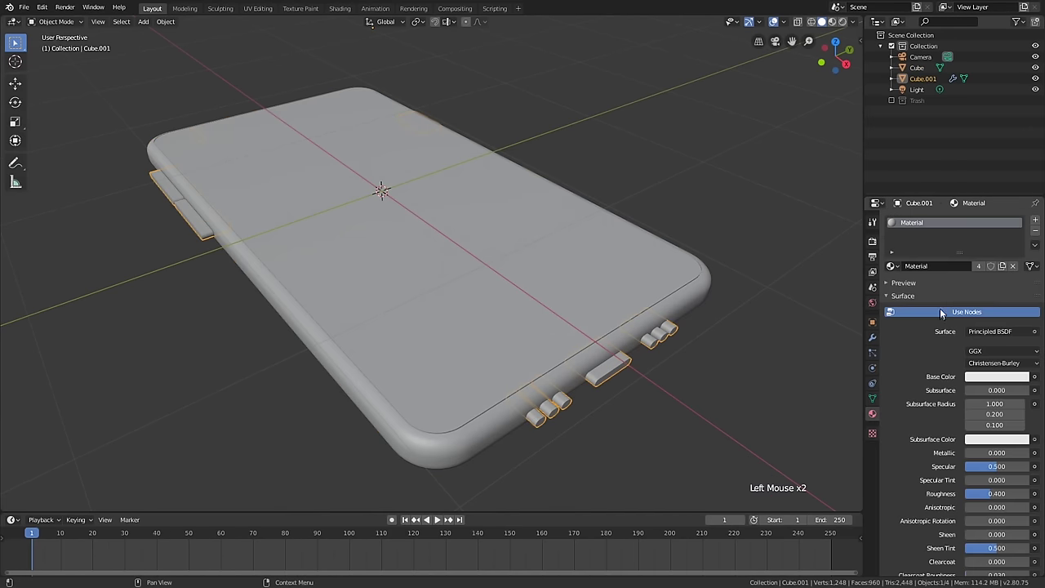
left_click(872, 337)
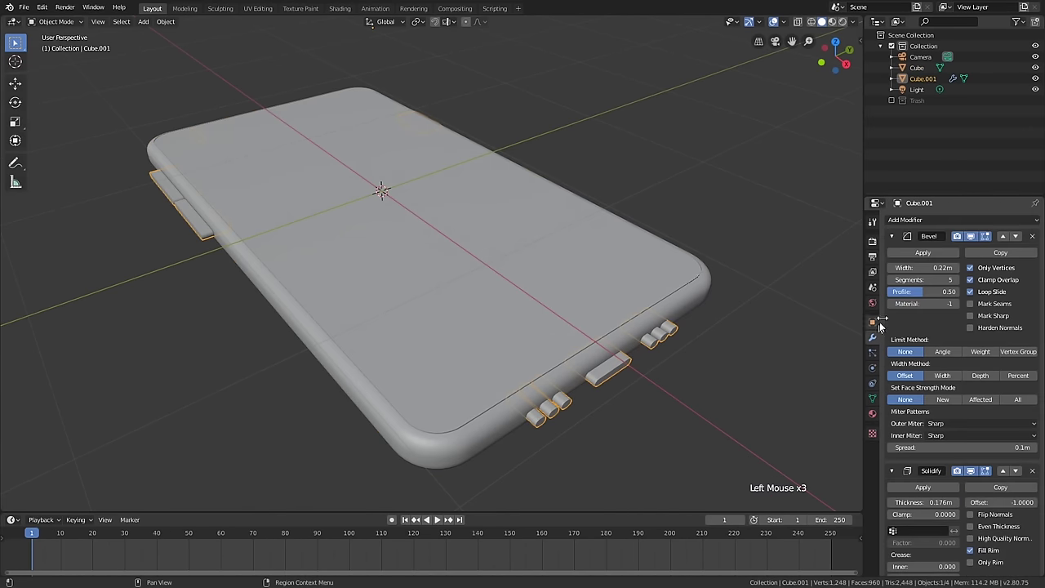
scroll(902, 262, "up", 2)
left_click(906, 254)
left_click(905, 254)
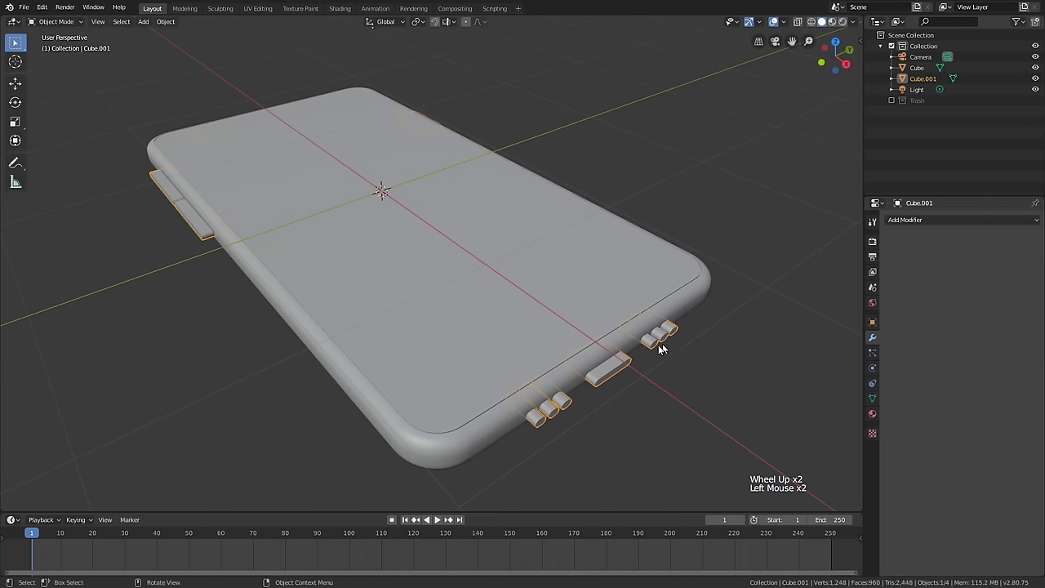
- Merge all vertices of the port, button and peg mesh by distance and return to Object Mode
scroll(660, 345, "down", 1)
mouse_move(660, 345)
middle_mouse_down()
mouse_move(526, 364)
mouse_move(588, 315)
mouse_move(656, 334)
middle_mouse_up()
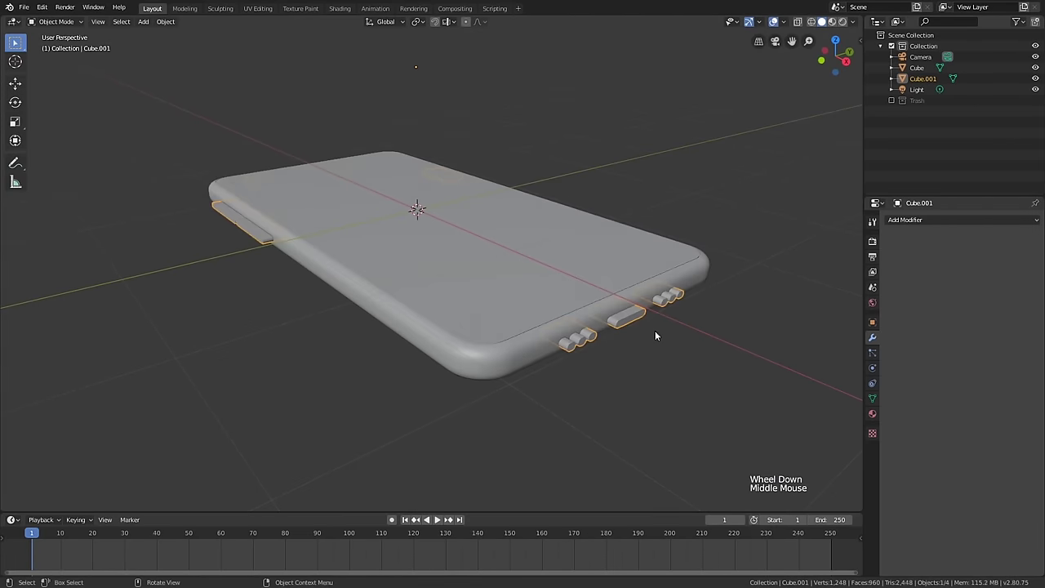
key("Tab")
scroll(613, 346, "up", 1)
key("1")
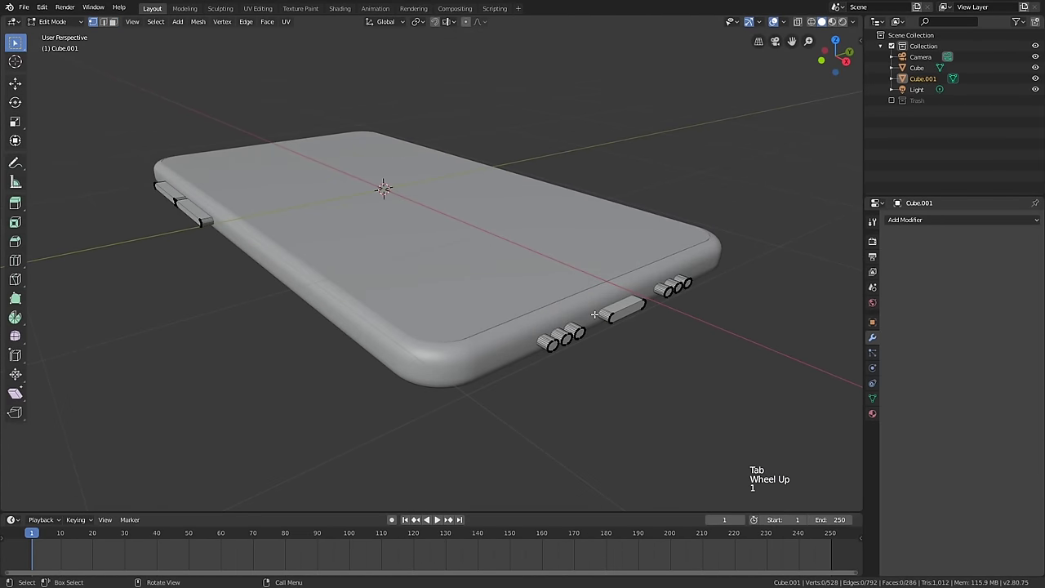
key("a")
scroll(591, 314, "up", 2)
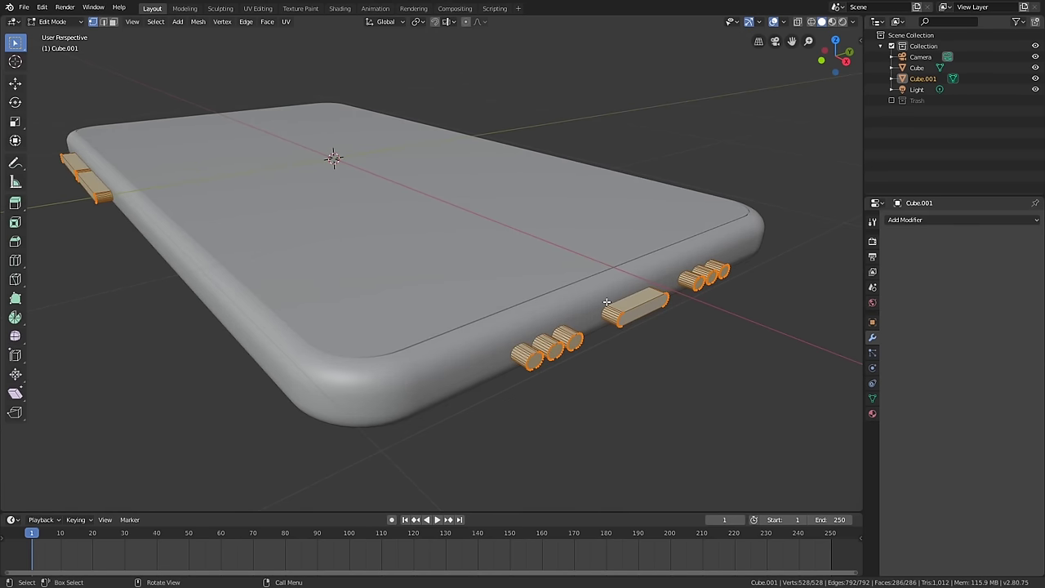
right_click(607, 302)
mouse_move(606, 303)
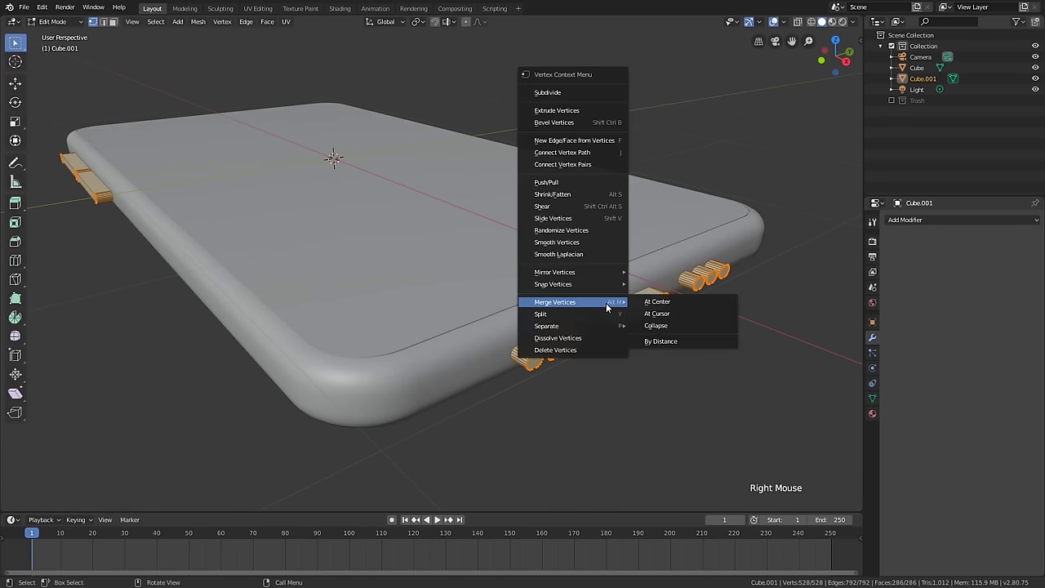
left_click(671, 342)
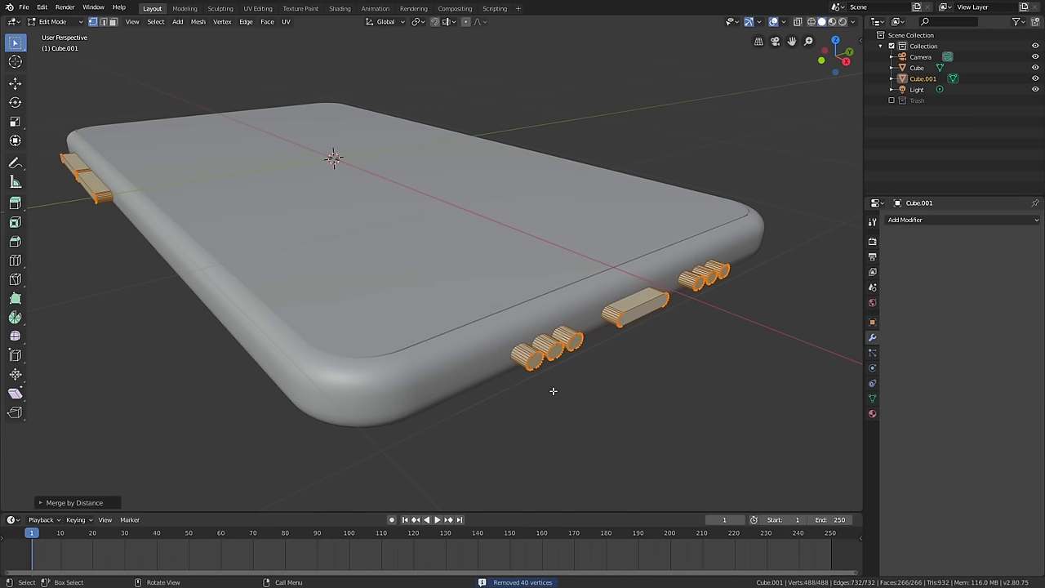
key("Tab")
- Add a Boolean modifier to the phone body using Difference, with the port, button and peg object as the cutter
scroll(574, 351, "down", 1)
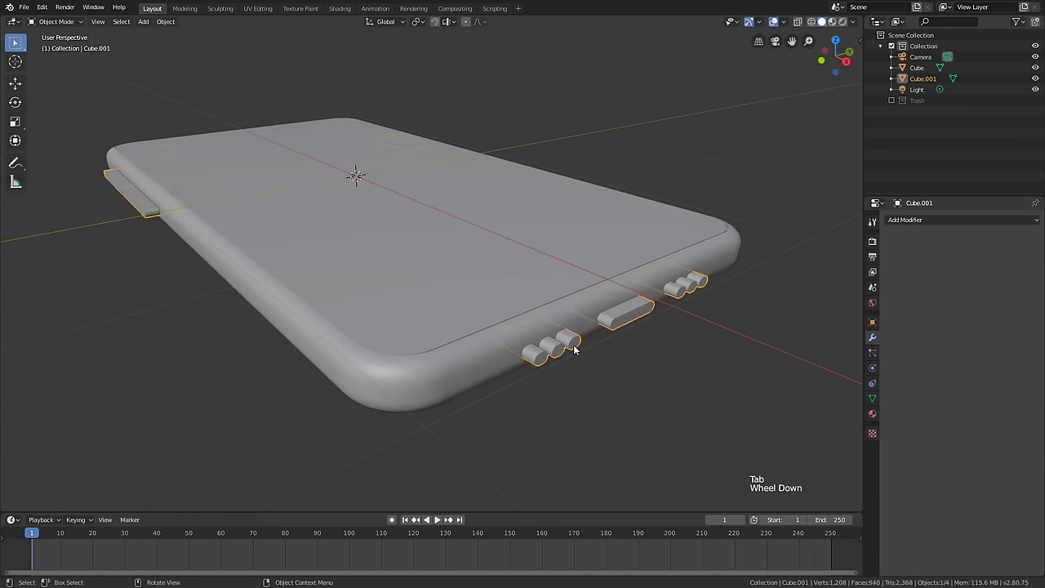
scroll(574, 351, "up", 6)
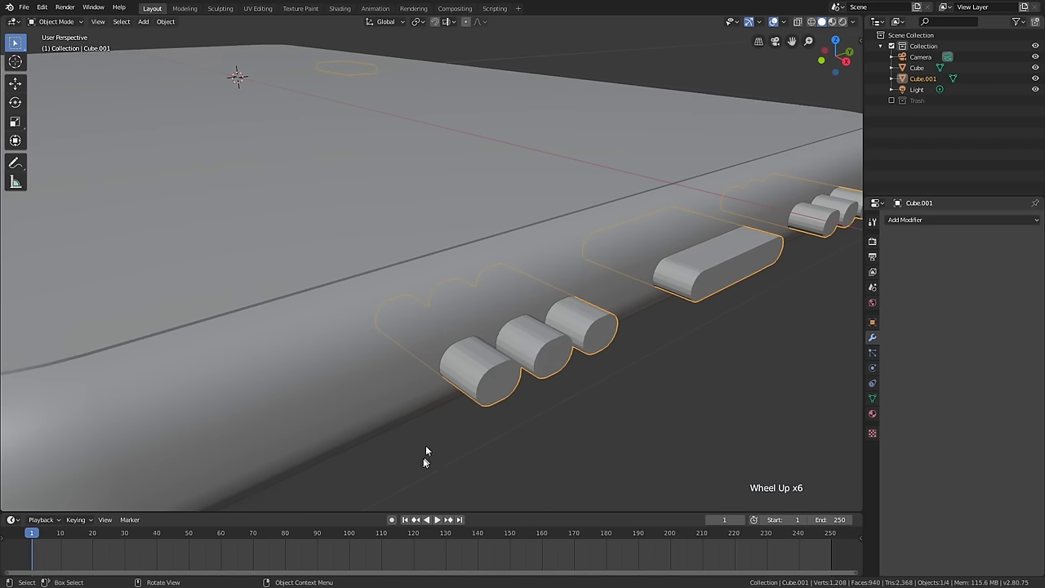
scroll(456, 358, "down", 5)
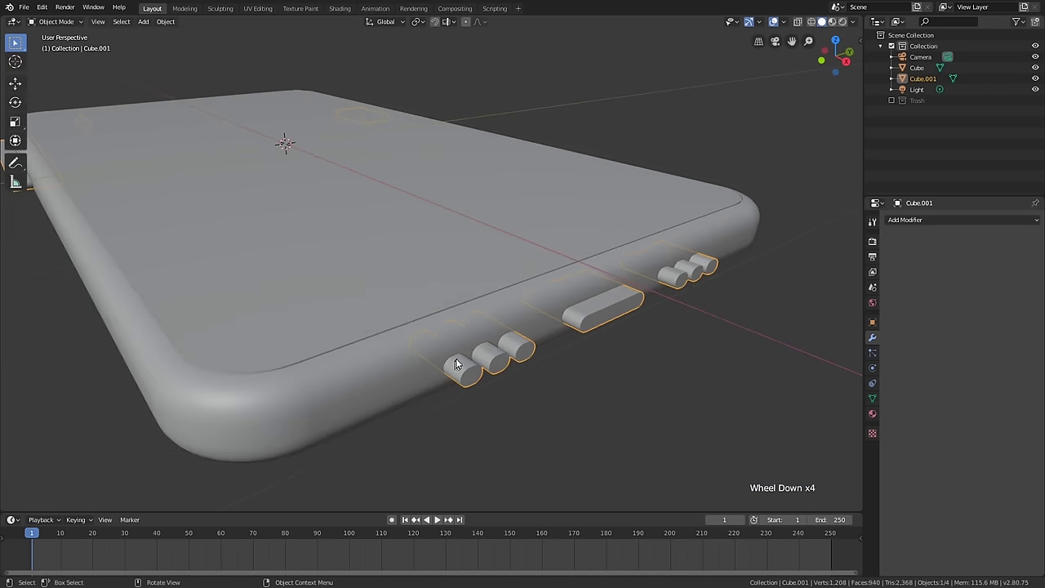
middle_click_drag(479, 345, 620, 314)
right_click(554, 312)
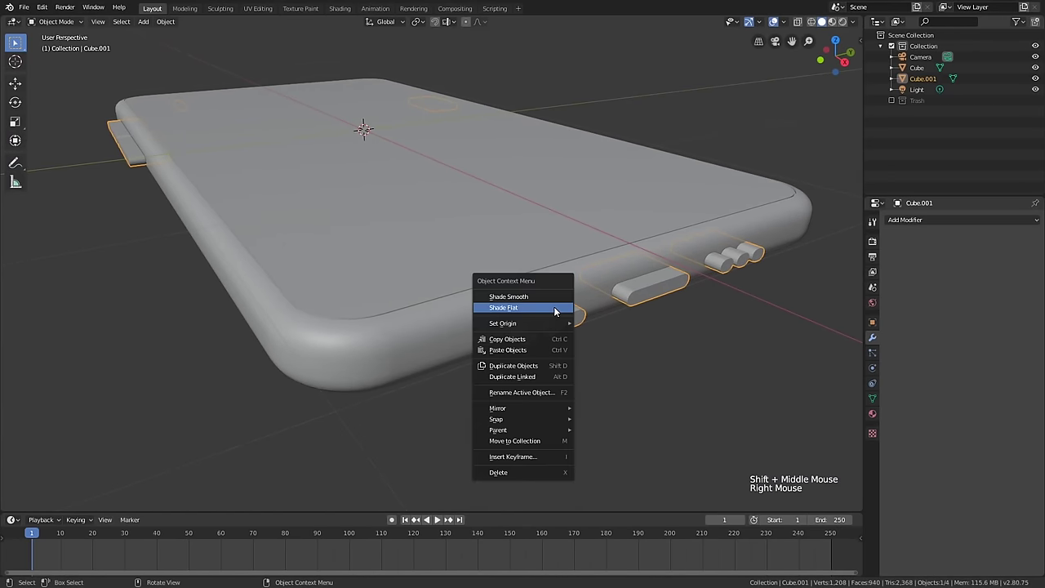
left_click(725, 296)
left_click(938, 221)
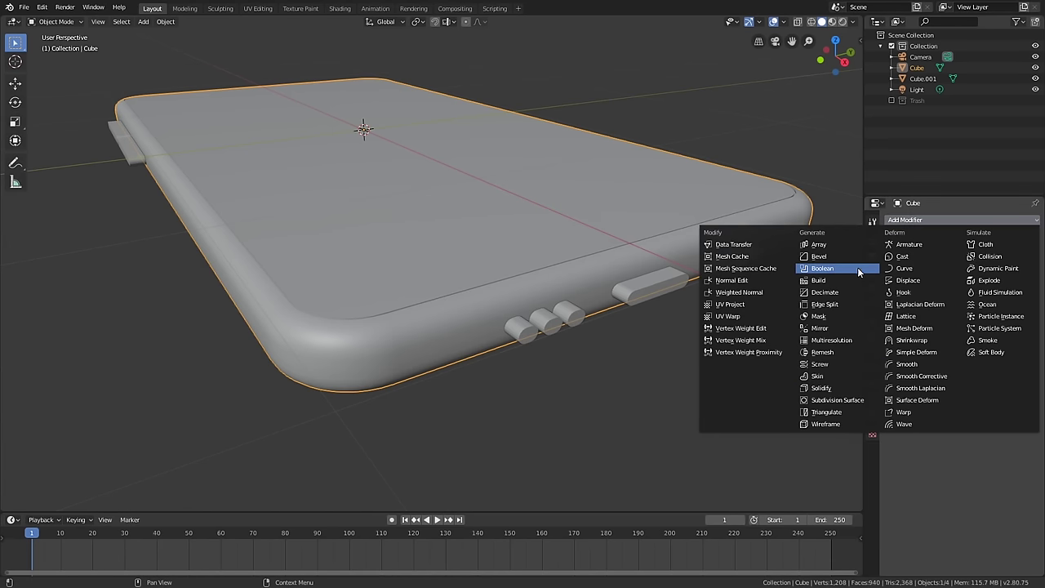
left_click(822, 269)
left_click(1033, 282)
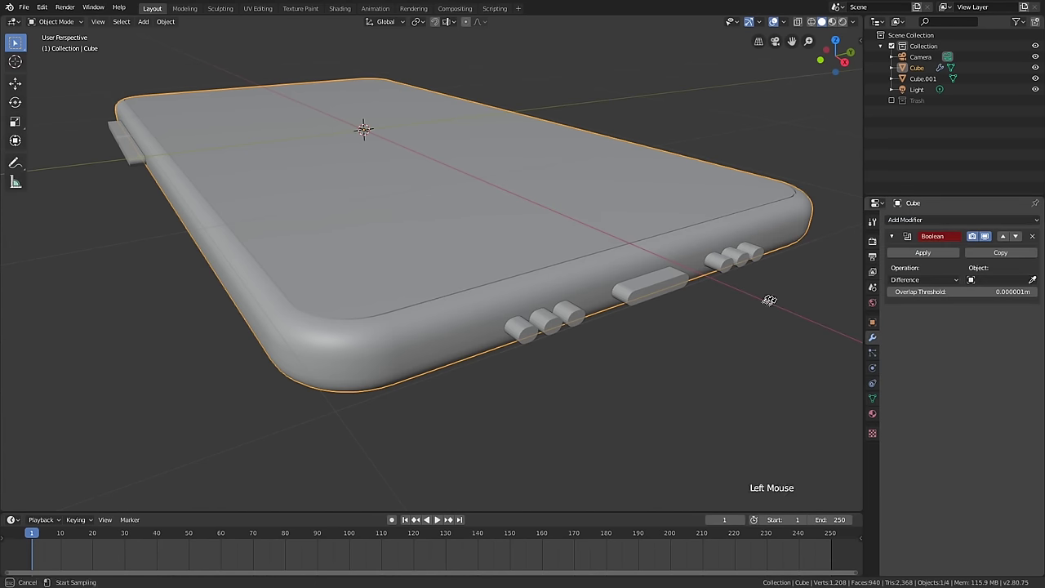
left_click(676, 282)
middle_click_drag(676, 283, 704, 302)
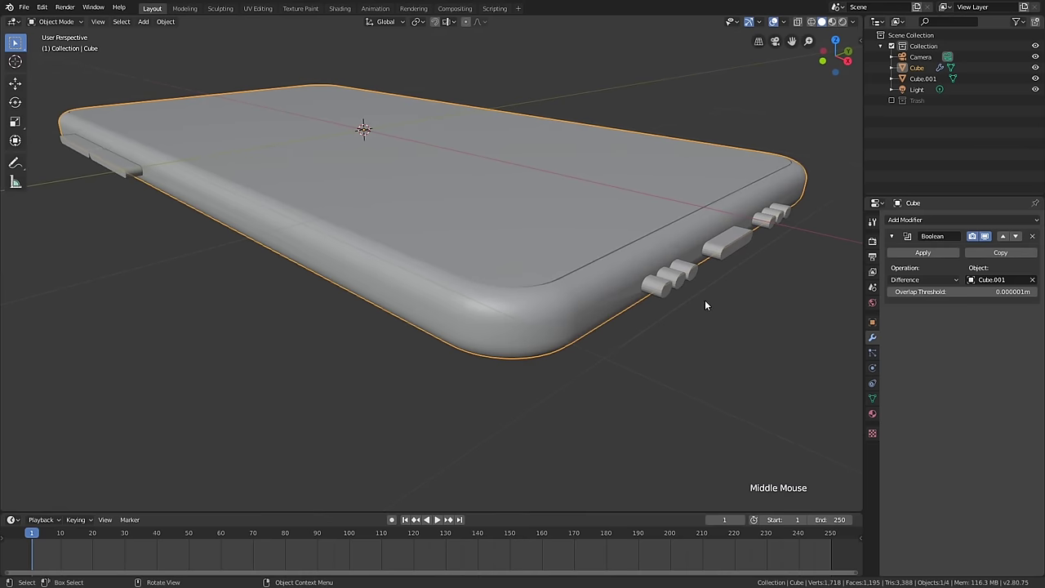
- Select the port, button and peg cutter object and raise it slightly along global Z, to about 1.0034 m
left_click(662, 280)
scroll(668, 299, "up", 2)
scroll(637, 200, "up", 1)
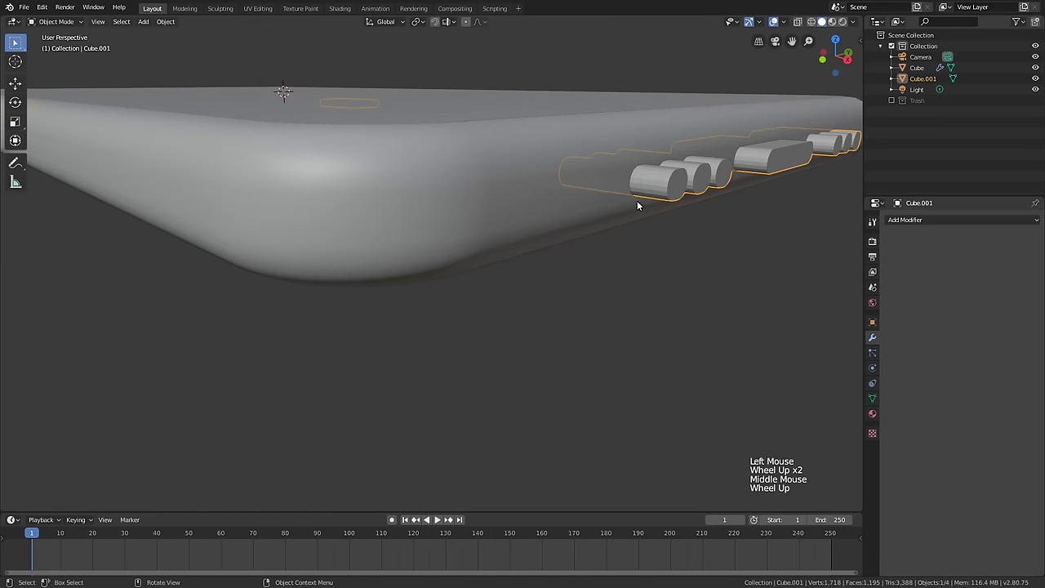
middle_click_drag(645, 196, 640, 255, "shift")
scroll(660, 238, "down", 1)
scroll(658, 253, "up", 3)
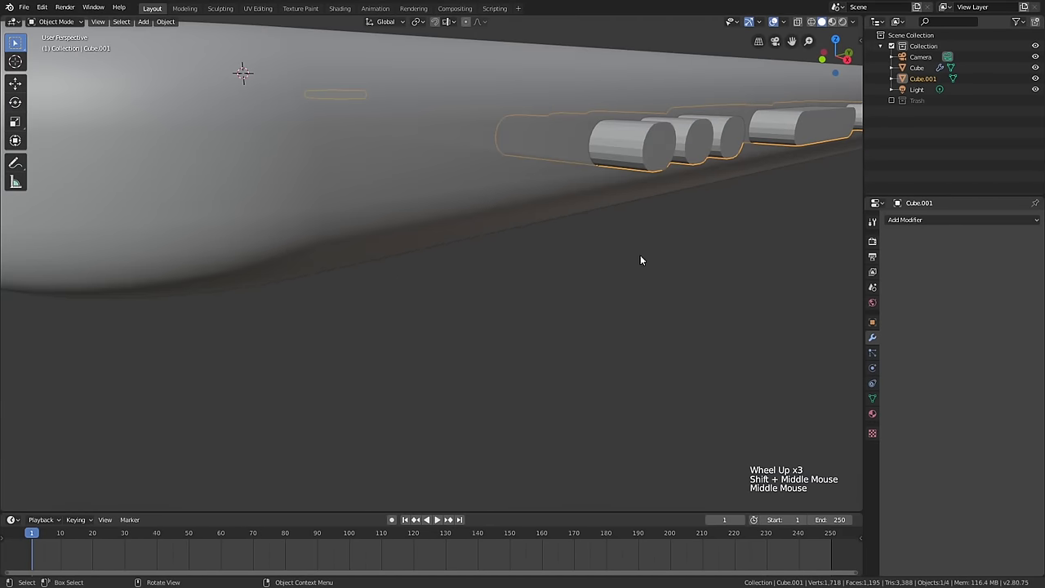
key("g")
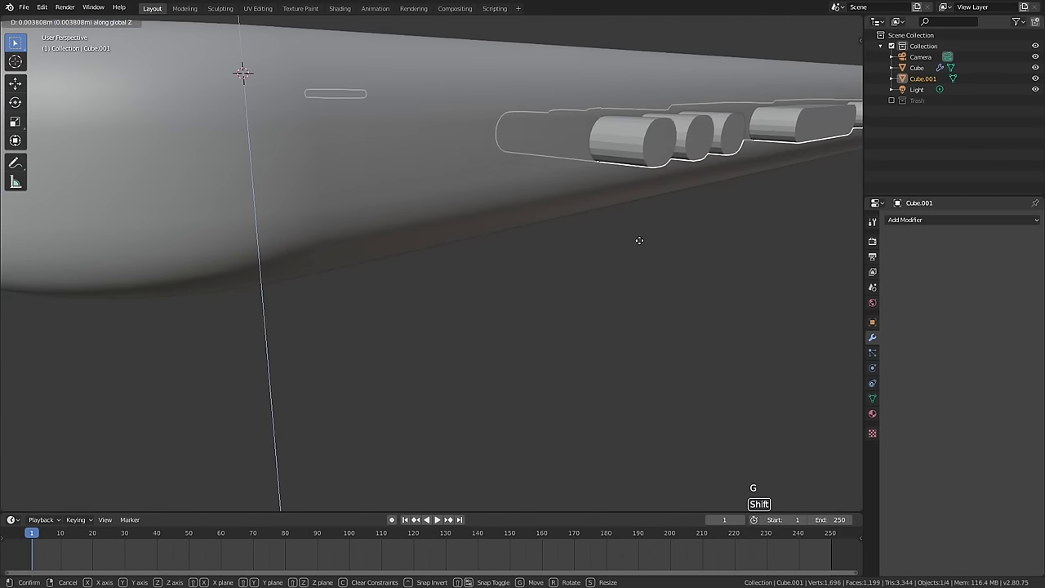
left_click(640, 242)
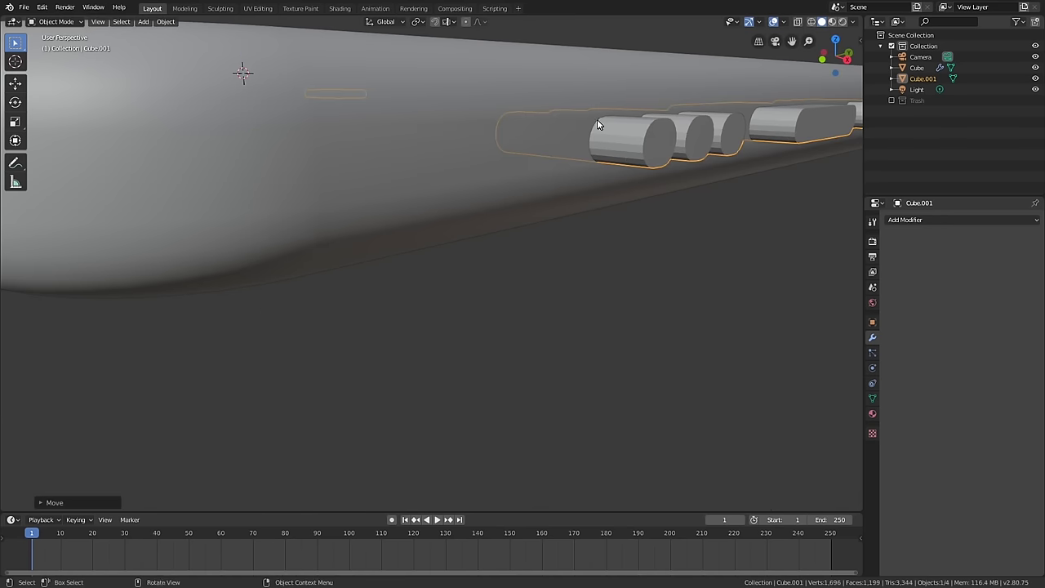
- Set the cutter object's viewport display to Bounds
scroll(364, 222, "down", 4)
middle_click_drag(432, 236, 560, 264)
scroll(560, 264, "down", 3)
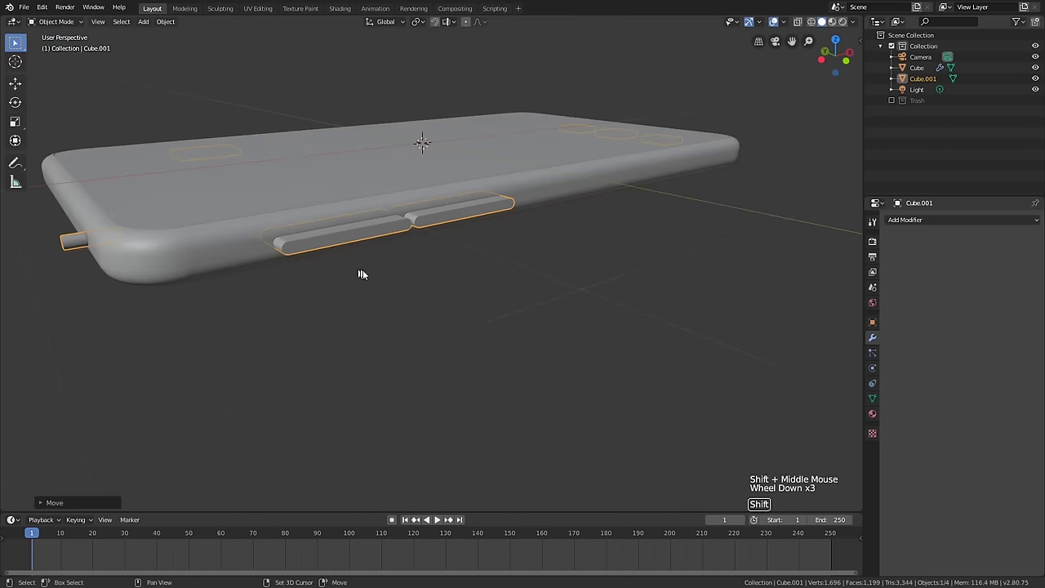
middle_click_drag(362, 275, 425, 274, "shift")
middle_click_drag(425, 274, 711, 285)
scroll(645, 317, "up", 1)
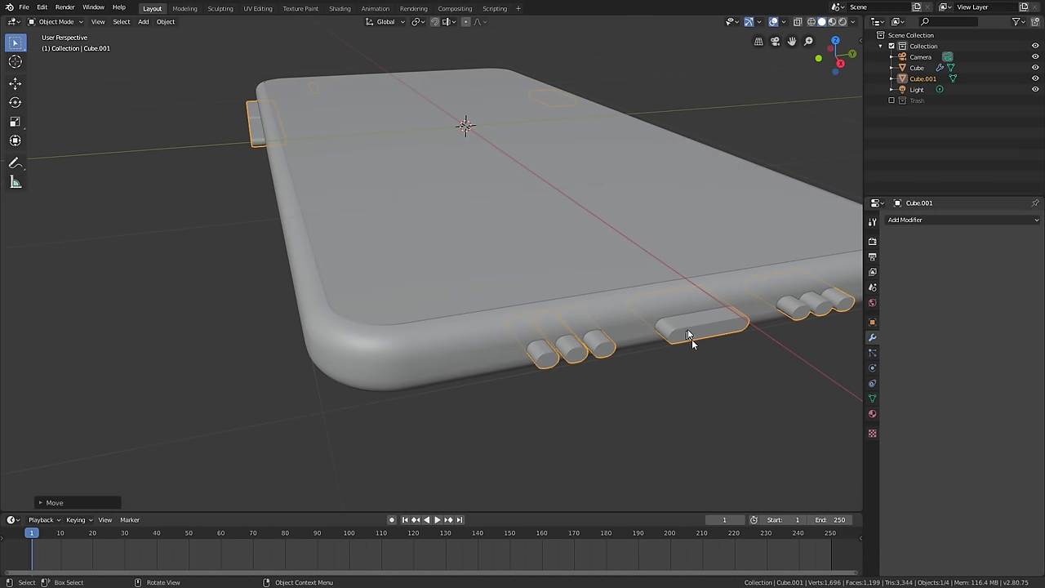
left_click(872, 321)
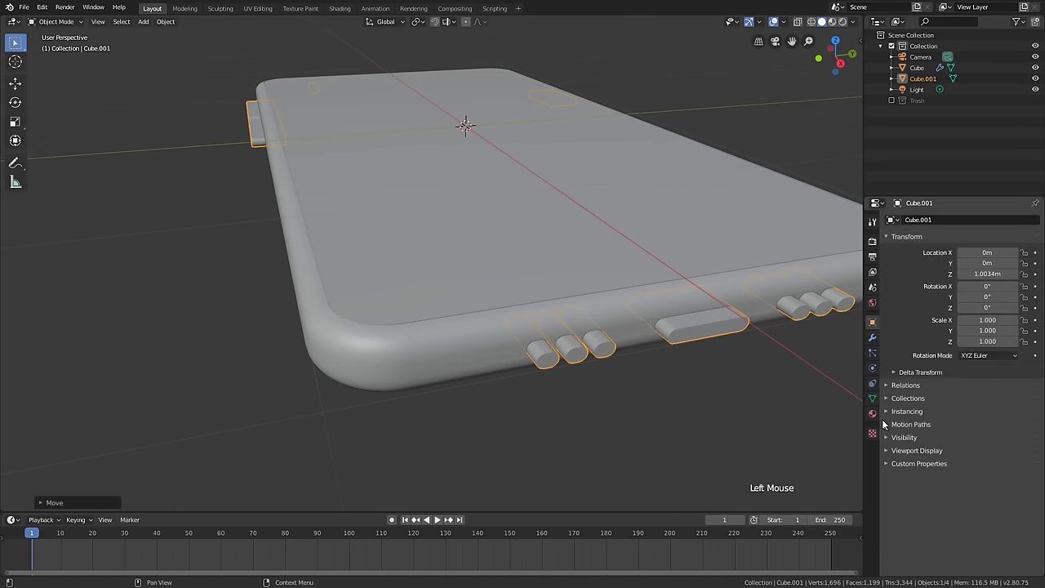
left_click(898, 450)
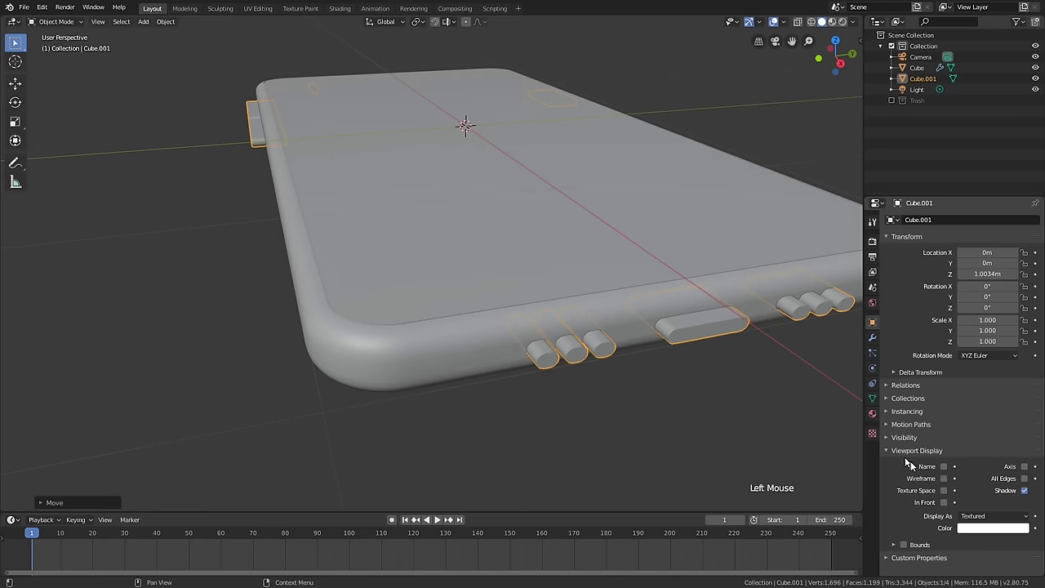
left_click(969, 519)
left_click(978, 505)
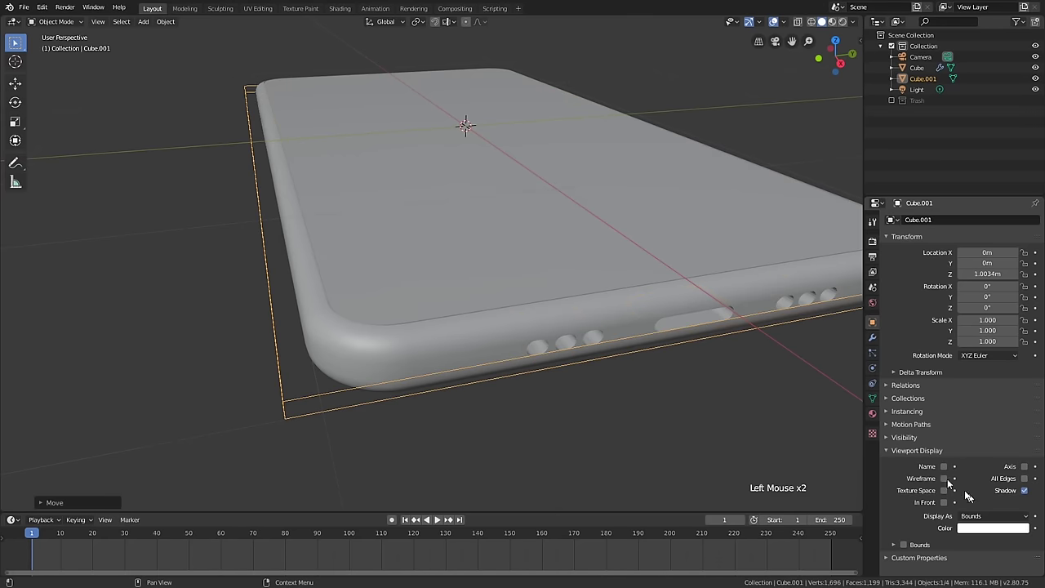
middle_click_drag(673, 322, 691, 273)
middle_click_drag(719, 269, 647, 306, "shift")
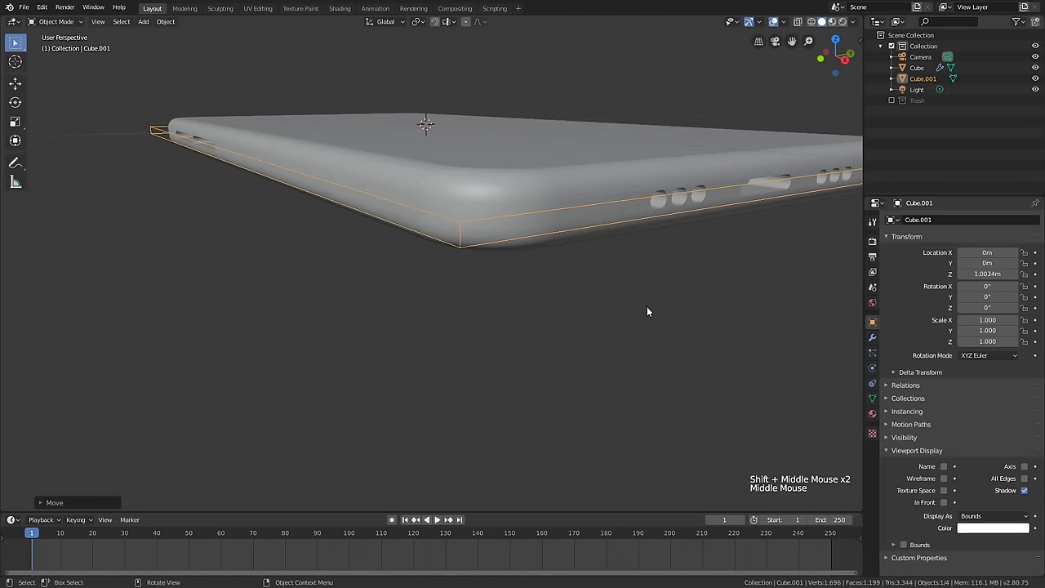
key("g")
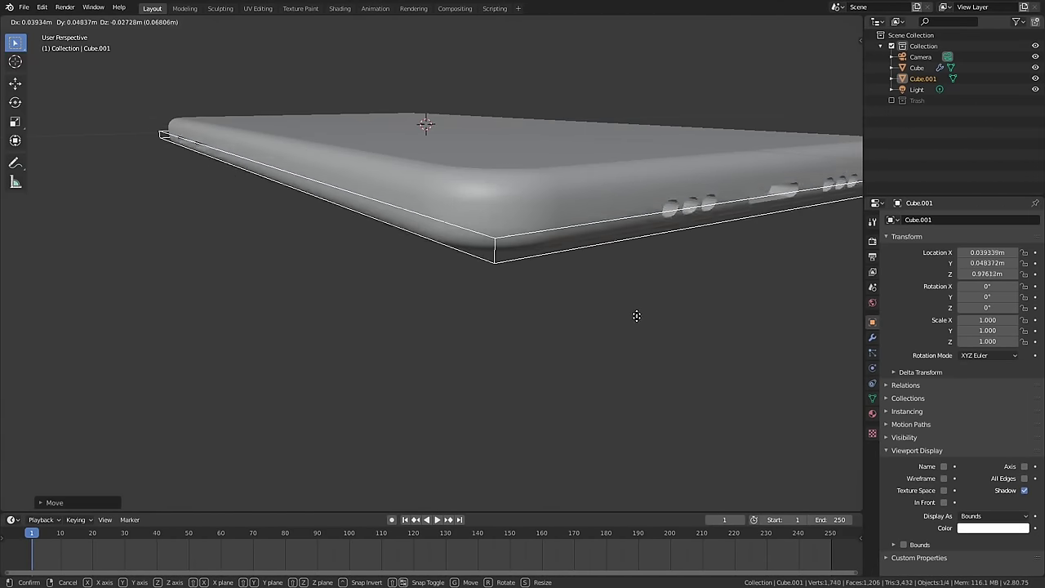
right_click(633, 282)
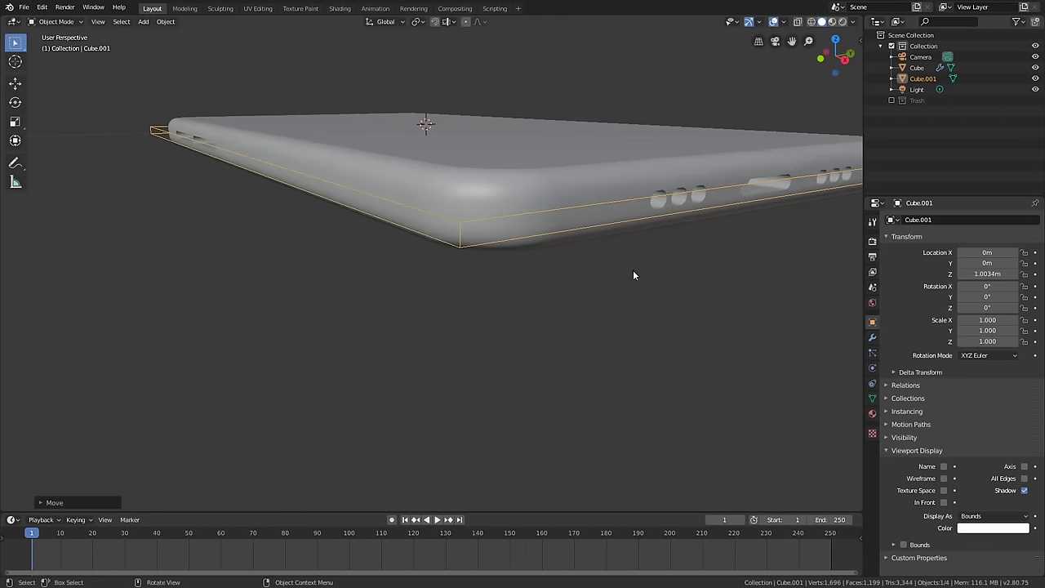
- Select the phone body and apply its Boolean modifier
scroll(635, 273, "down", 2)
middle_click_drag(635, 274, 635, 313, "shift")
left_click(636, 312)
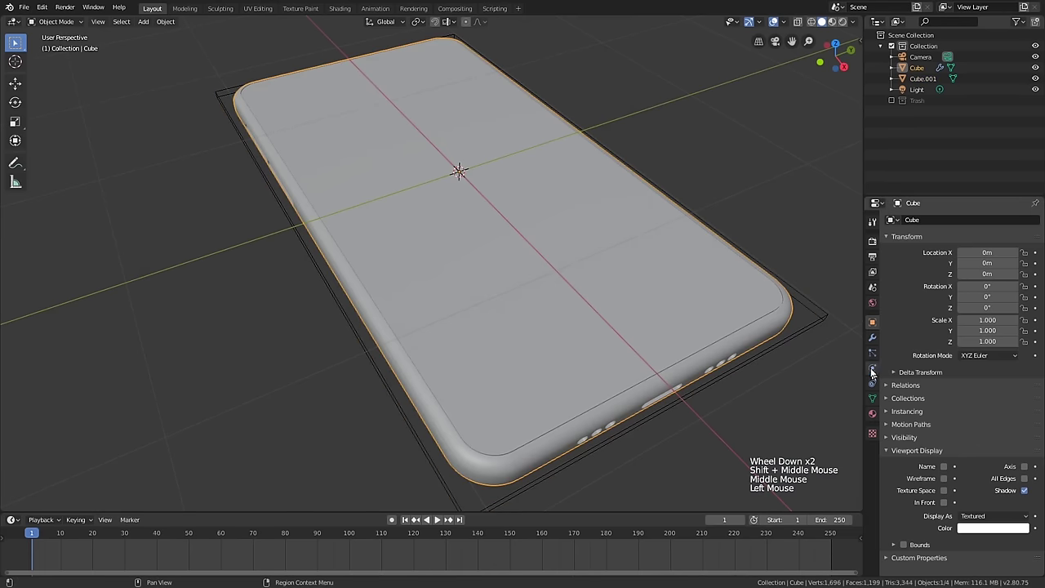
left_click(873, 339)
left_click(927, 253)
- Delete the port, button and peg cutter object
middle_click_drag(783, 359, 633, 317)
left_click(850, 206)
key("x")
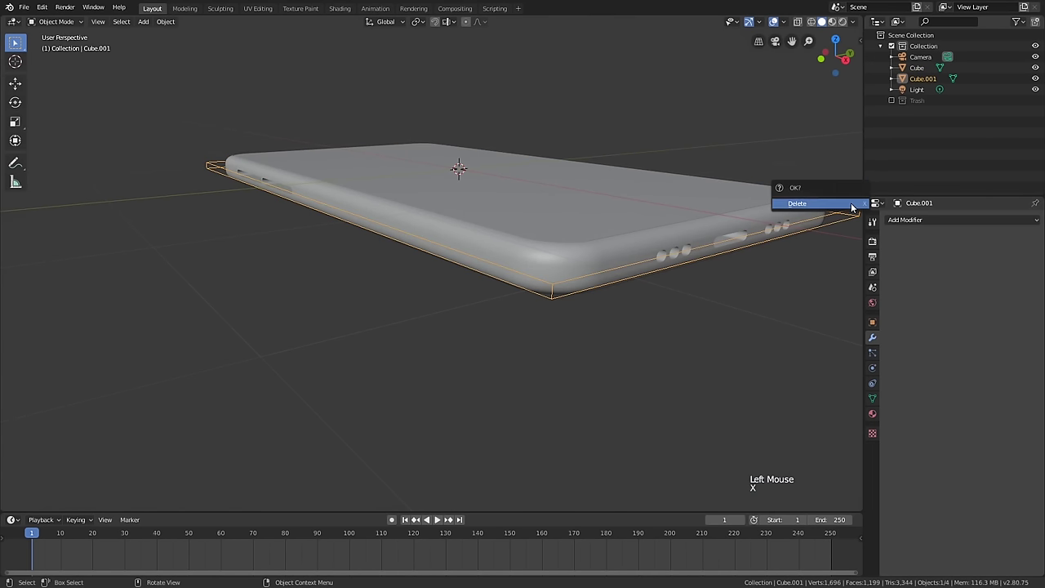
left_click(850, 203)
middle_click_drag(782, 230, 796, 261, "shift")
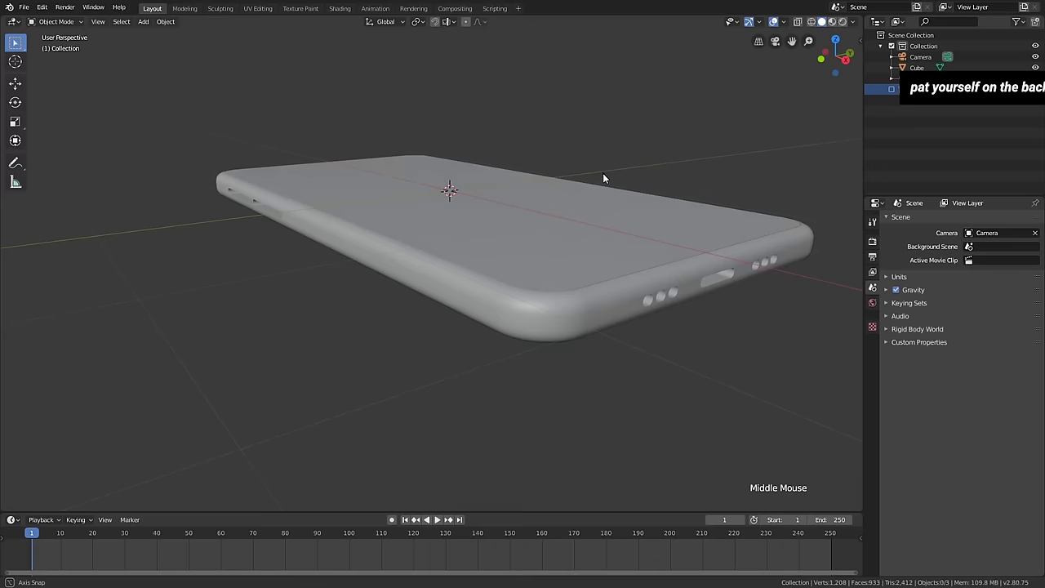
- In Edit Mode, select the inner faces of both long slots on the phone's side and inset them slightly
middle_click_drag(602, 172, 540, 277)
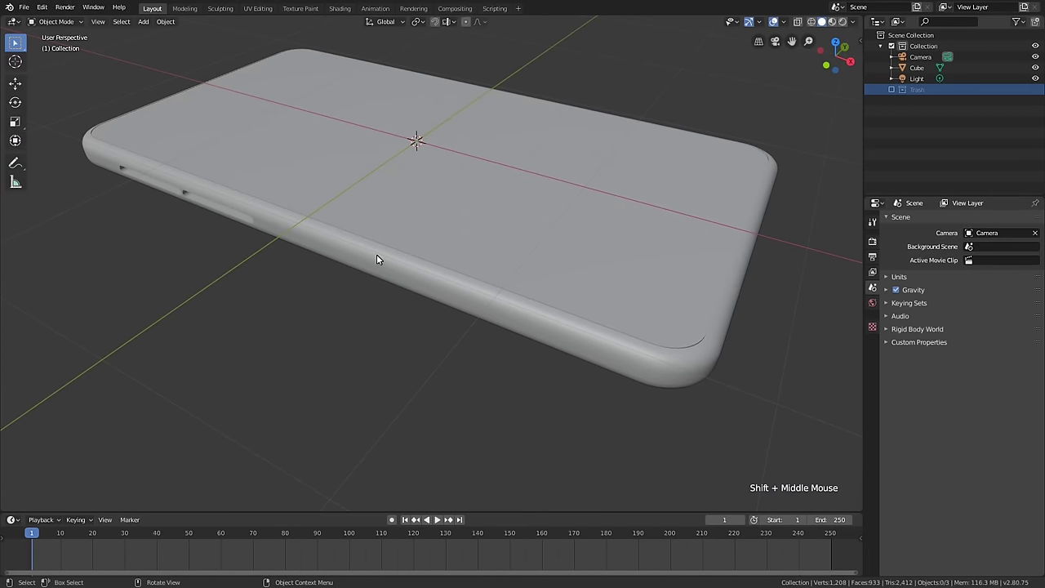
middle_click_drag(502, 239, 548, 275)
scroll(489, 229, "up", 3)
middle_click_drag(490, 229, 547, 308, "shift")
scroll(437, 319, "up", 2)
scroll(441, 302, "up", 2)
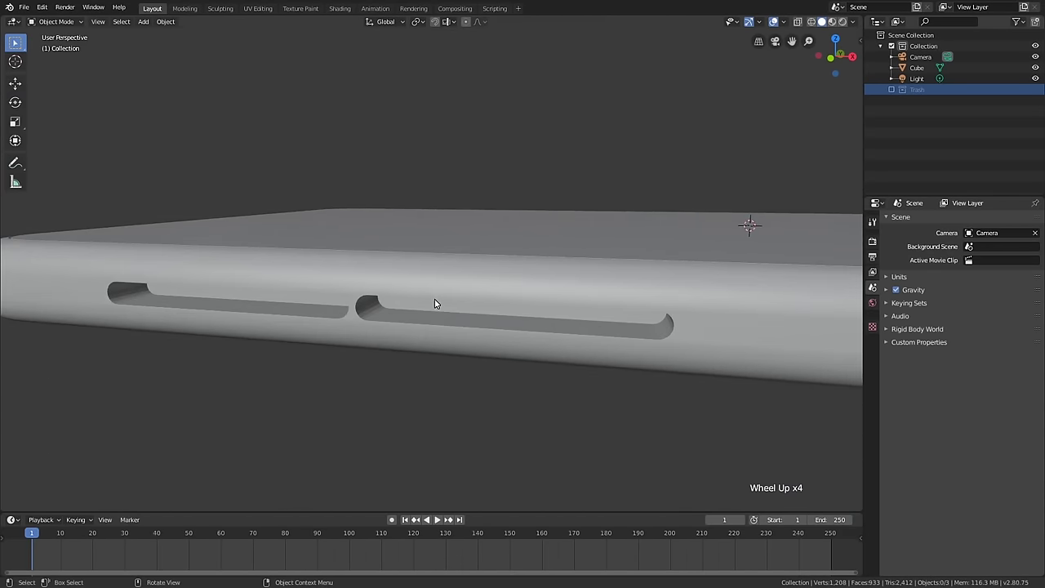
left_click(450, 305)
key("Tab")
left_click(459, 307)
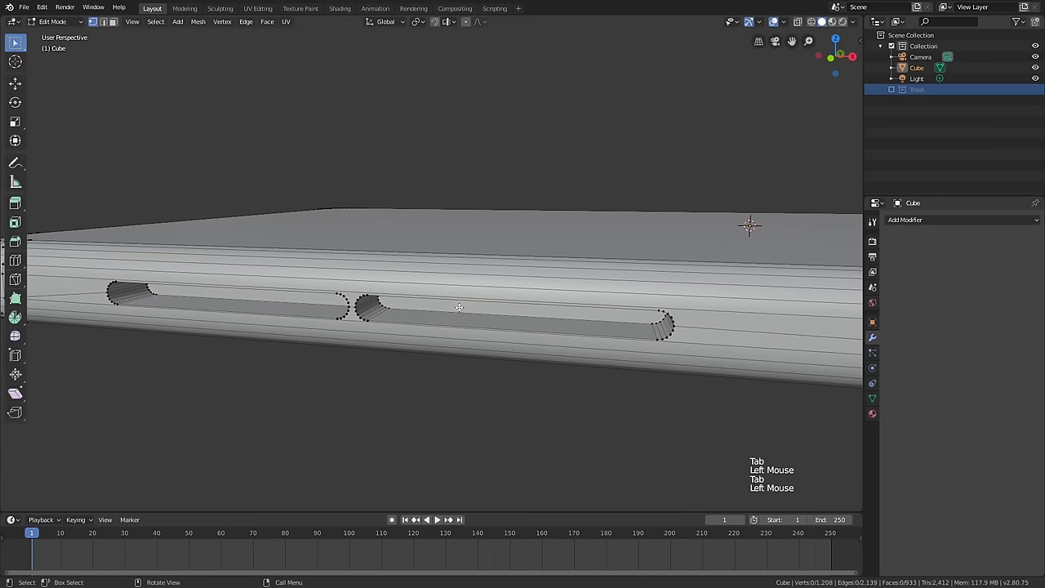
left_click(516, 307)
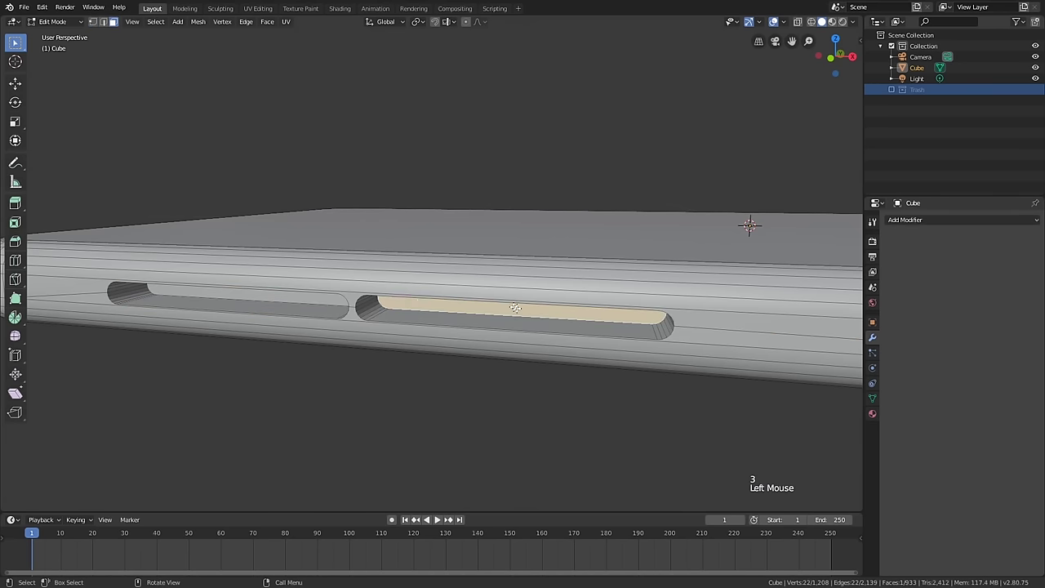
left_click(320, 299, "shift")
middle_click_drag(739, 266, 742, 279)
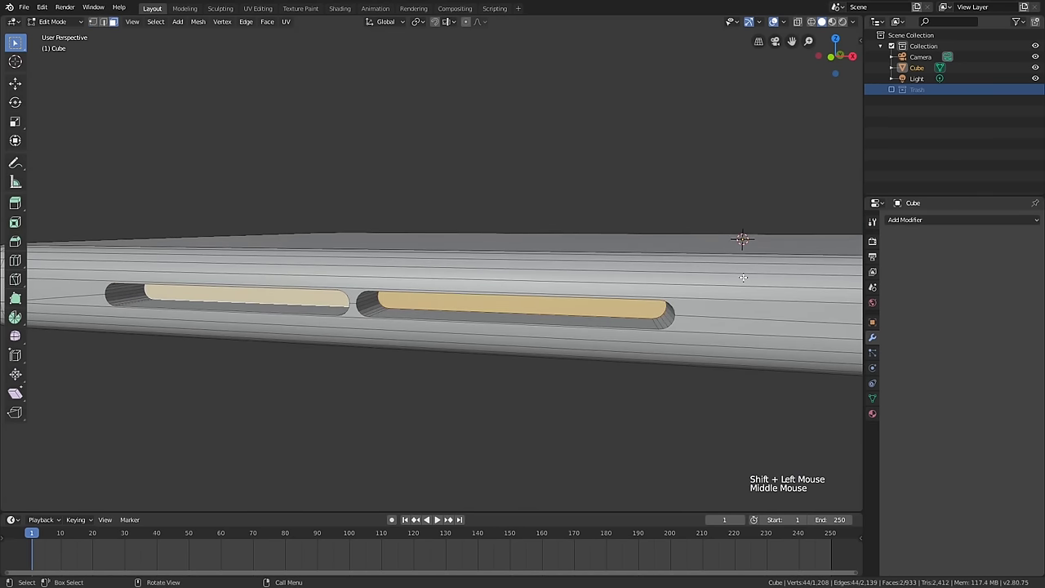
key("i")
left_click(742, 240)
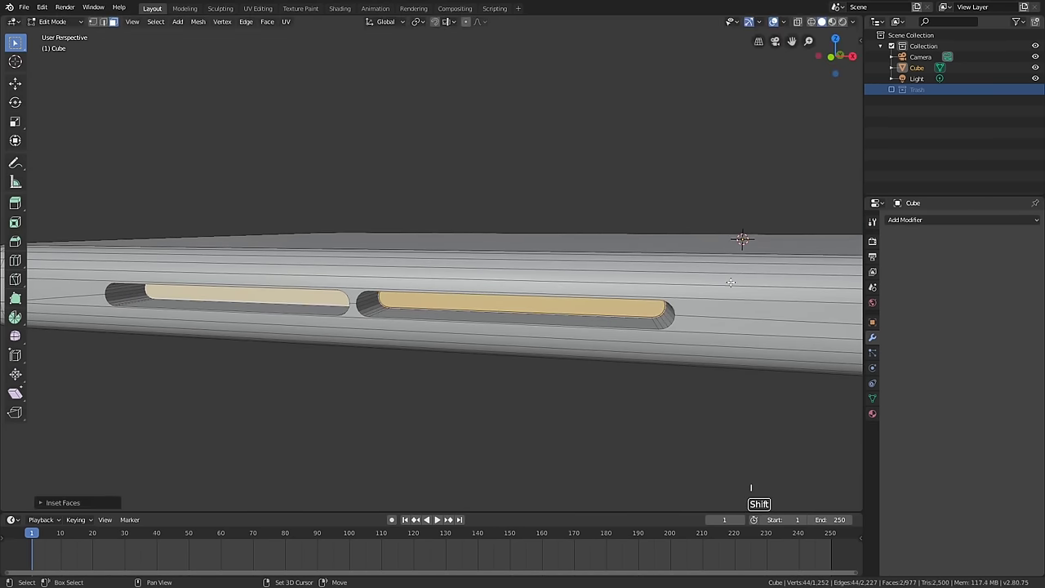
- Extrude the two inset slot faces outward along their normals to form the side buttons
middle_click_drag(742, 240, 706, 310)
key("e")
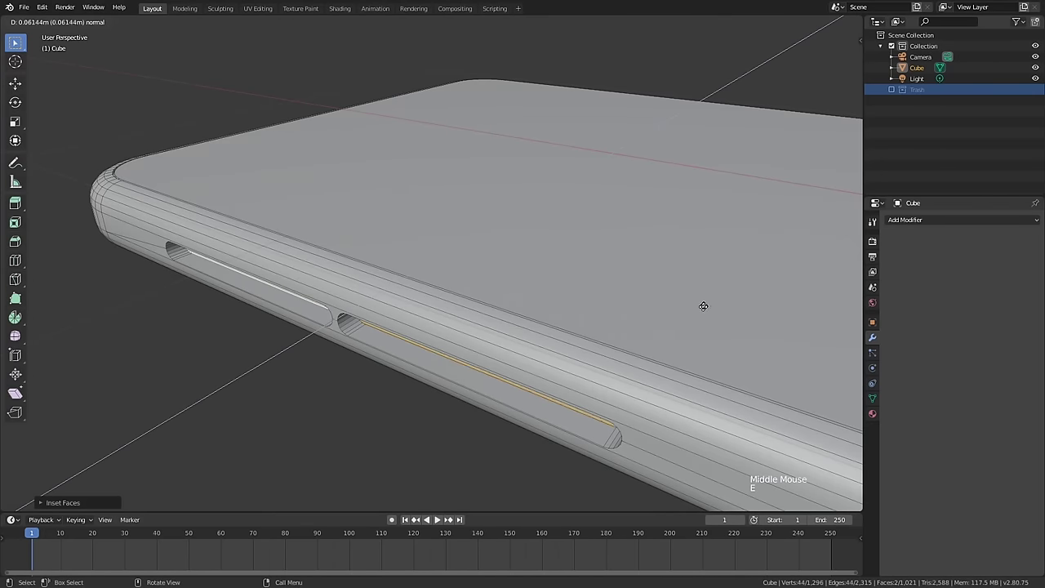
left_click(639, 411)
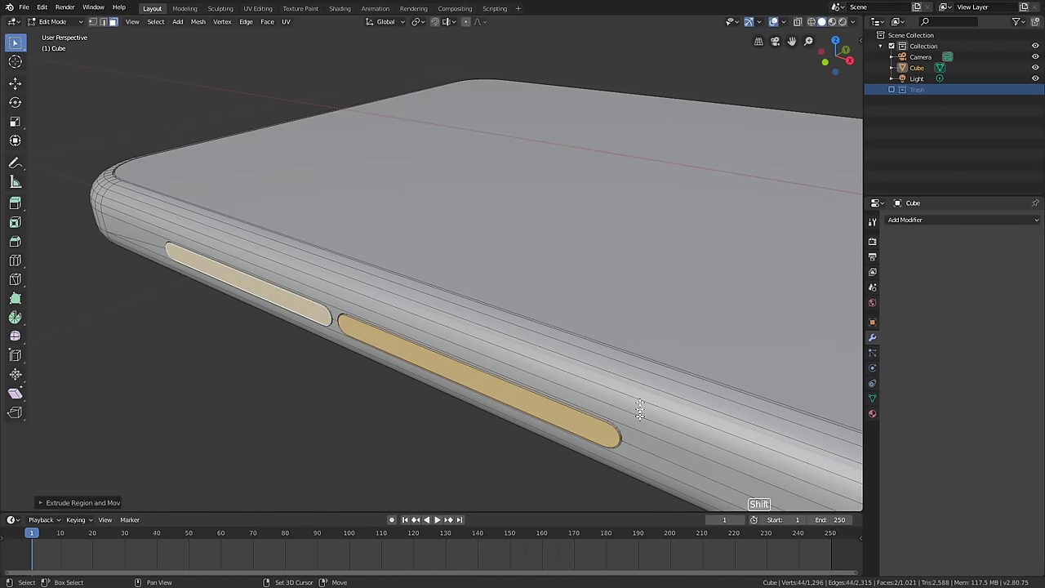
- Bevel the outer rims of both side buttons with three segments and a width of about 0.0066 m
middle_click_drag(639, 411, 620, 306)
scroll(644, 302, "up", 1)
key("ctrl+b")
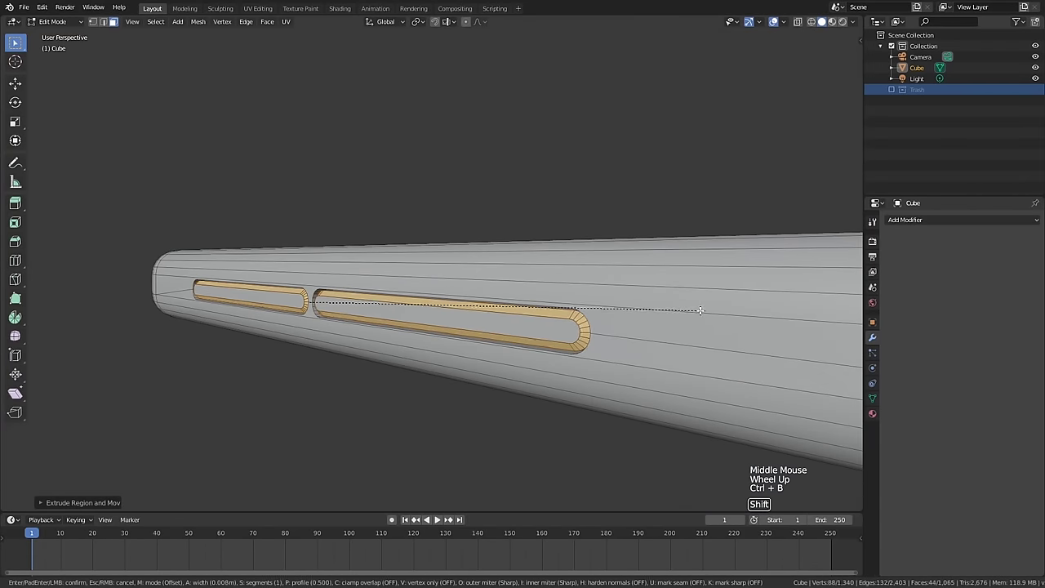
scroll(701, 311, "up", 2, "shift")
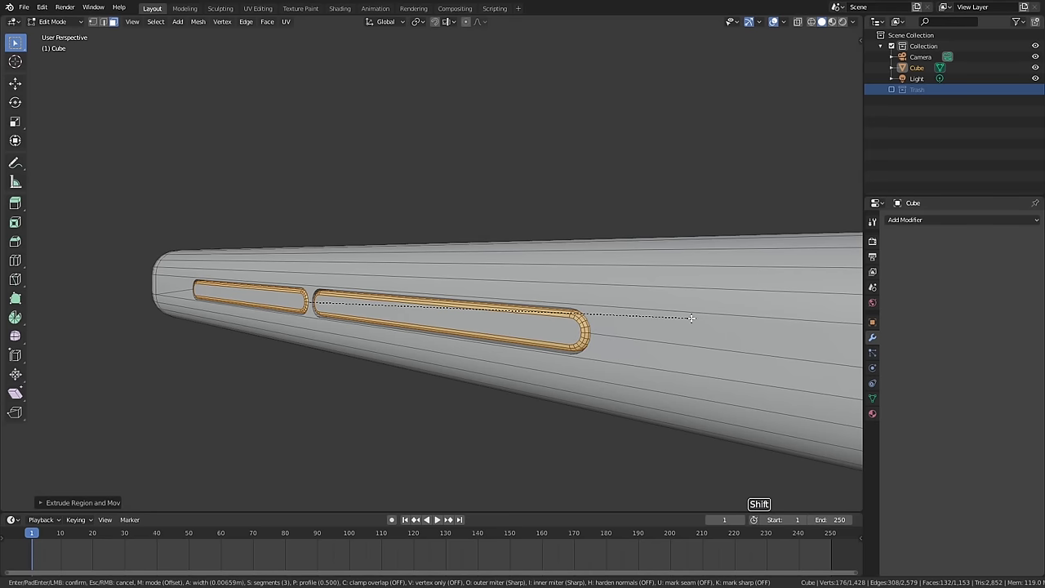
left_click(692, 317)
- Return to Object Mode and shade the phone body smooth
scroll(694, 318, "down", 2)
key("Tab")
mouse_move(649, 329)
middle_mouse_down()
mouse_move(692, 329)
mouse_move(694, 317)
middle_mouse_up()
right_click(694, 318)
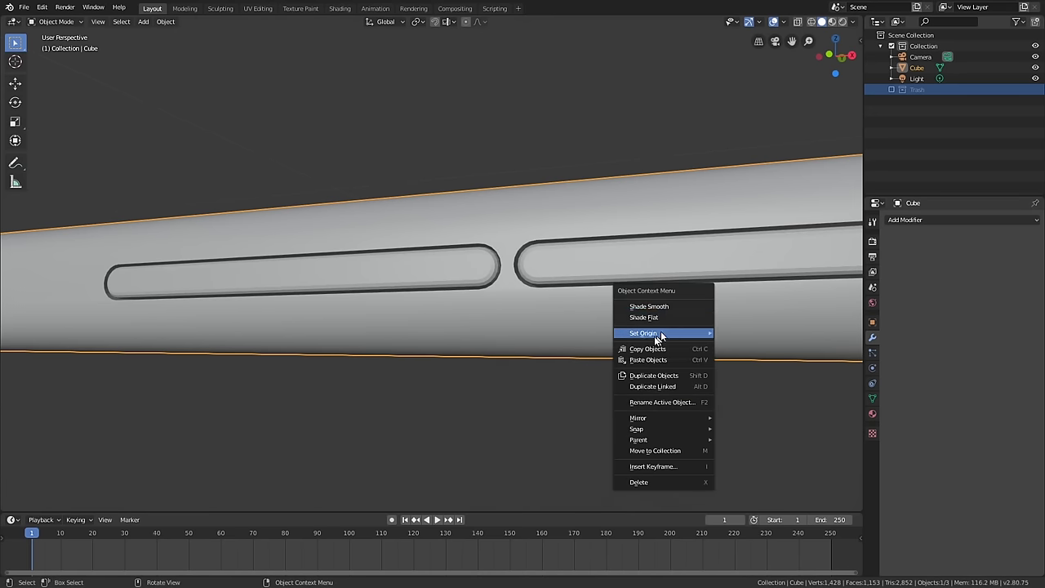
left_click(658, 307)
scroll(582, 314, "down", 2)
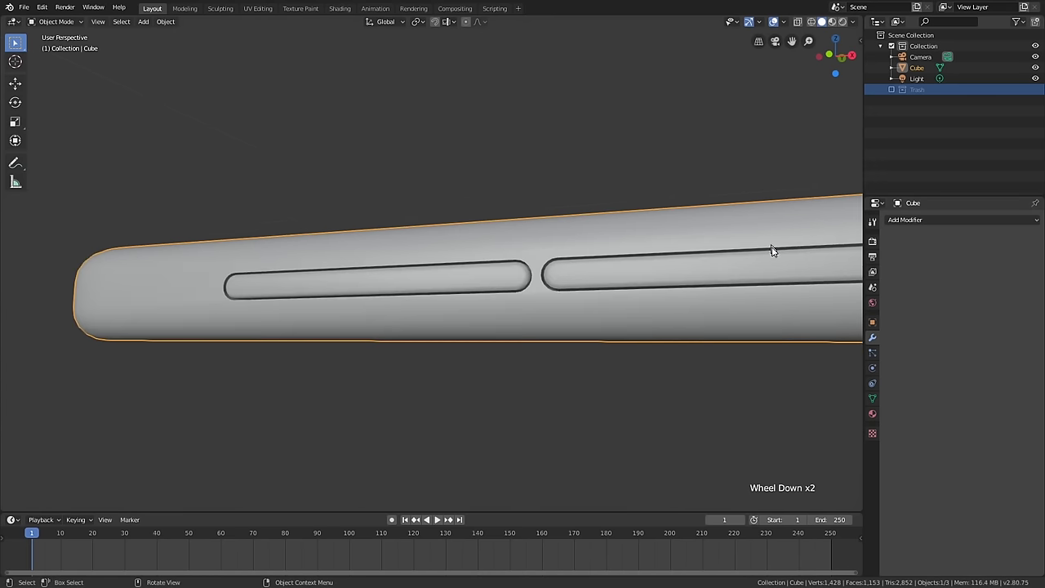
- In Edit Mode, select the inner face of the charging port and inset it by about 0.01 m
middle_click_drag(772, 247, 546, 286)
scroll(730, 283, "down", 3)
scroll(464, 258, "down", 2)
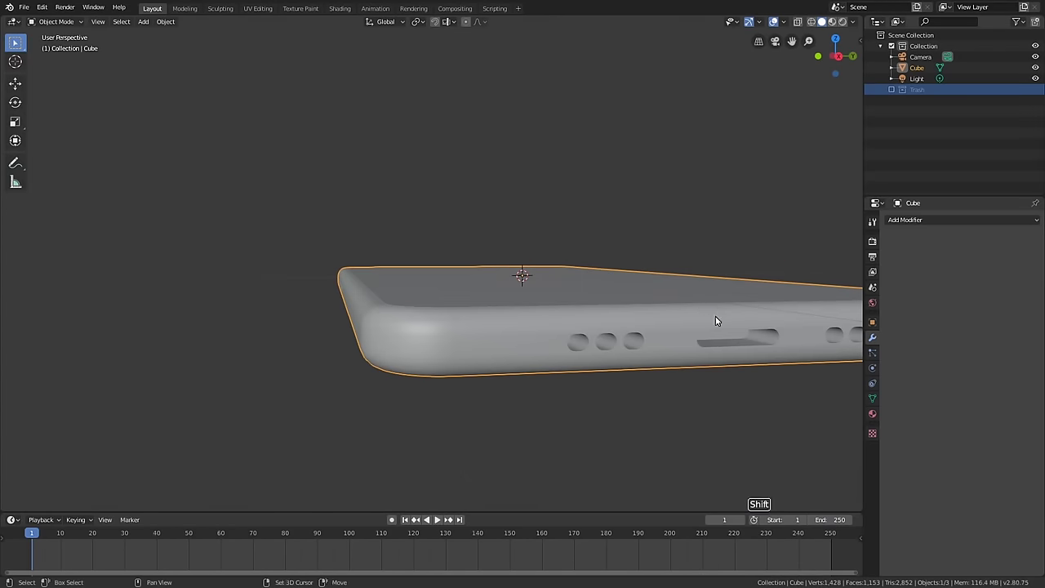
middle_click_drag(715, 318, 631, 307, "shift")
key("Tab")
scroll(631, 307, "up", 2)
left_click(553, 297)
key("i")
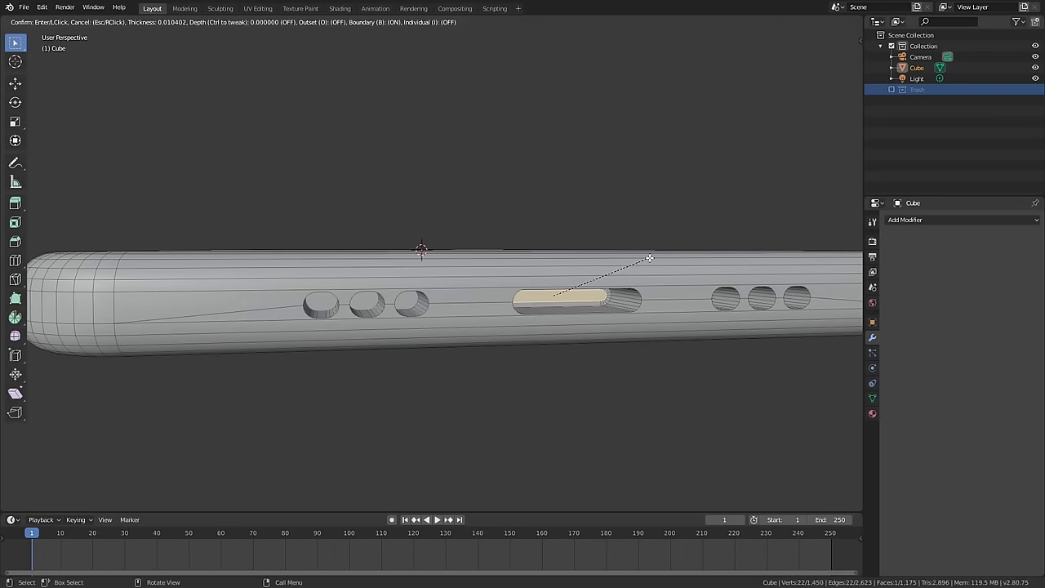
left_click(647, 258)
- Extrude the charging port's inset face to form the connector tongue and return to Object Mode
mouse_move(648, 258)
middle_mouse_down()
mouse_move(648, 294)
mouse_move(670, 287)
mouse_move(600, 294)
mouse_move(662, 258)
middle_mouse_up()
key("e")
left_click(655, 300)
key("Tab")
- In Edit Mode, select the inner face of the single slot on the phone's opposite side and inset it slightly
scroll(662, 293, "down", 1)
scroll(662, 258, "up", 3)
middle_click_drag(747, 261, 710, 261, "shift")
middle_click_drag(710, 261, 677, 261)
scroll(614, 228, "up", 2)
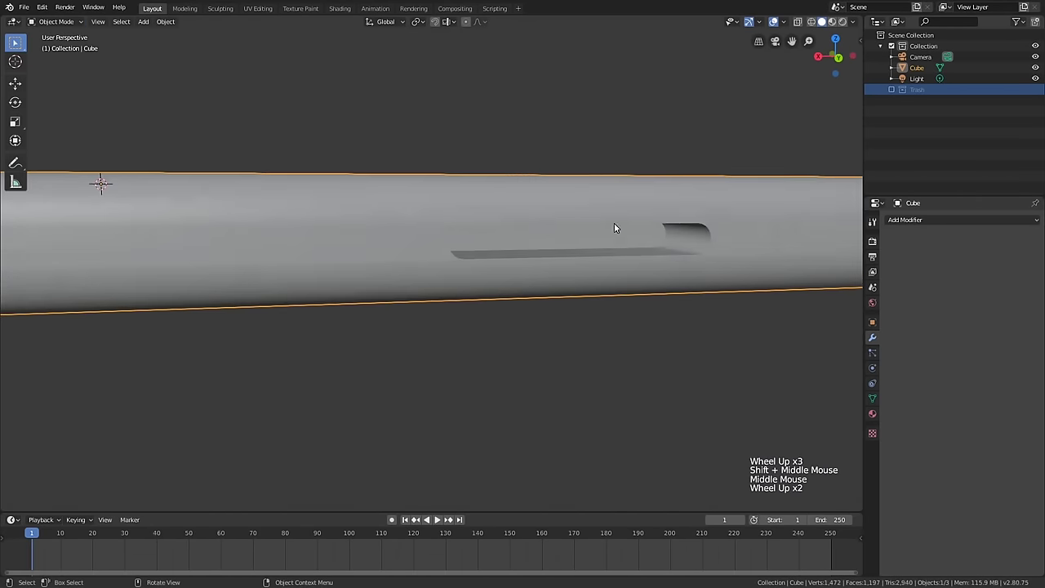
key("Tab")
left_click(622, 238)
middle_click_drag(622, 239, 724, 210)
scroll(664, 230, "up", 1)
key("i")
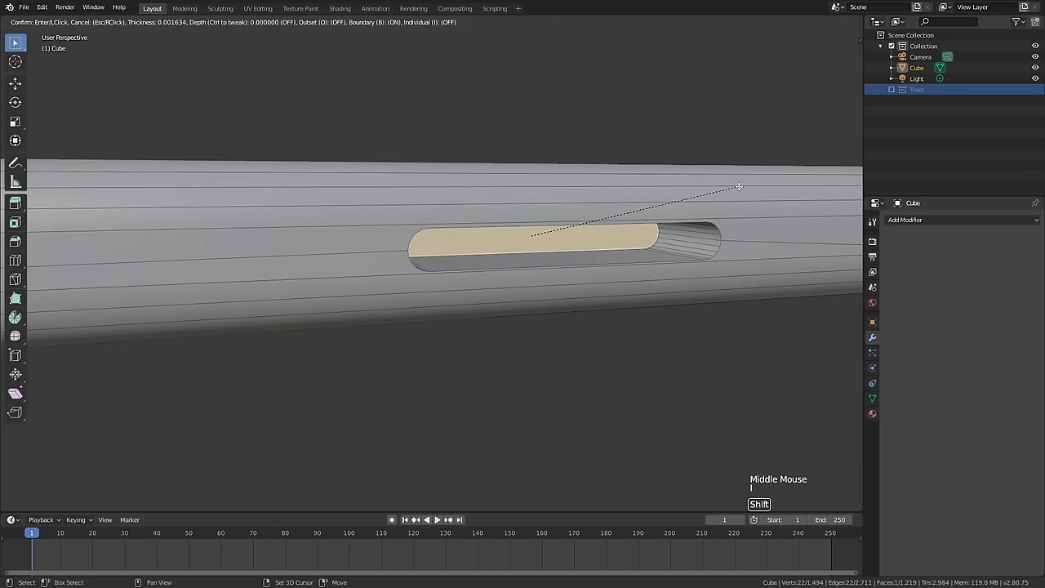
left_click(730, 193, "shift")
- Keep only one rounded end of the inset selected and move it about 0.068 m along global X, shortening the face
middle_click_drag(696, 242, 544, 237)
key("1")
scroll(631, 239, "down", 1)
key("c")
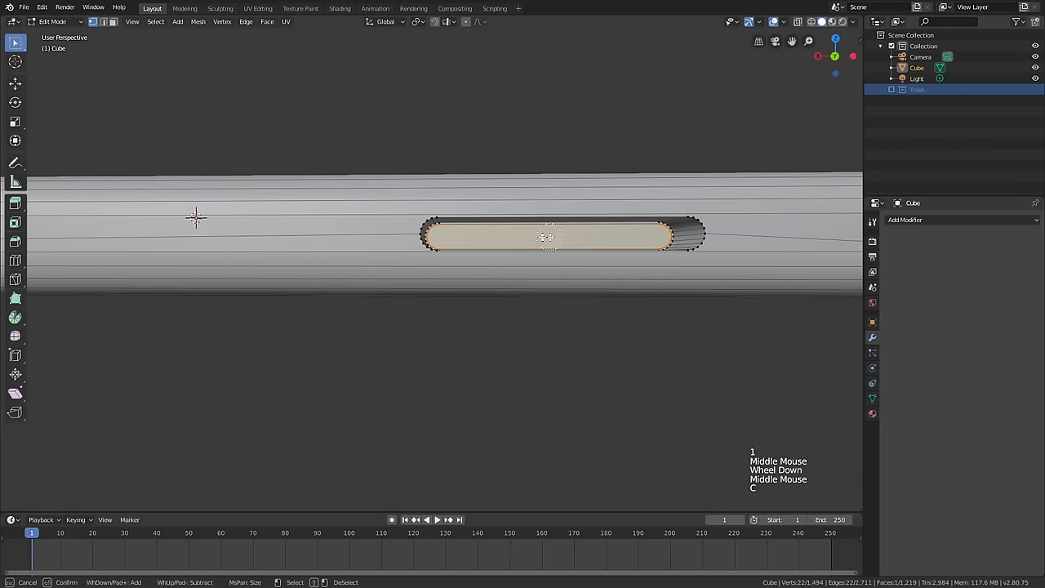
middle_click_drag(444, 228, 473, 274)
key("Escape")
scroll(687, 234, "up", 1)
key("g")
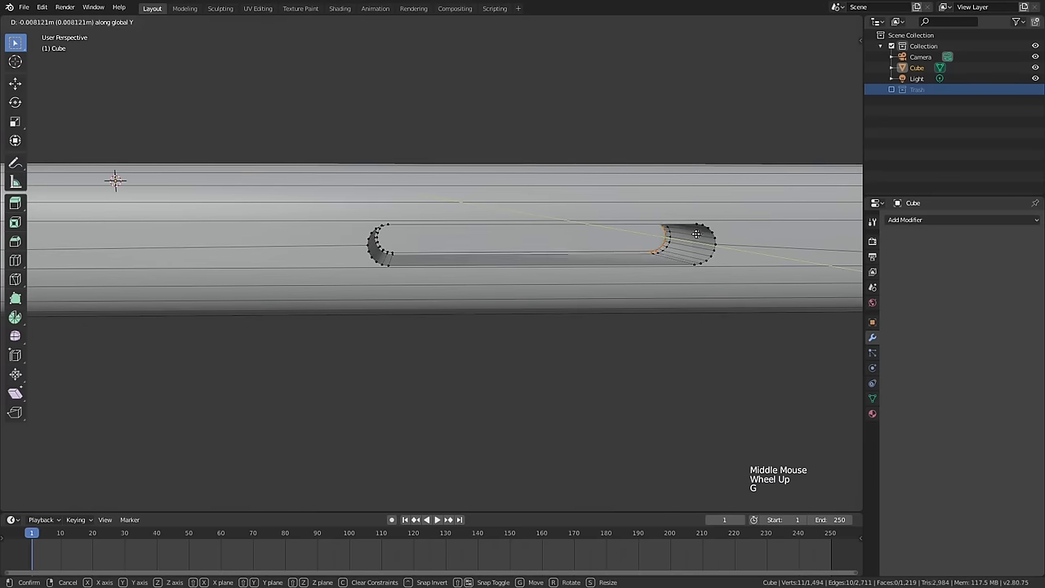
left_click(690, 234)
key("g")
key("x")
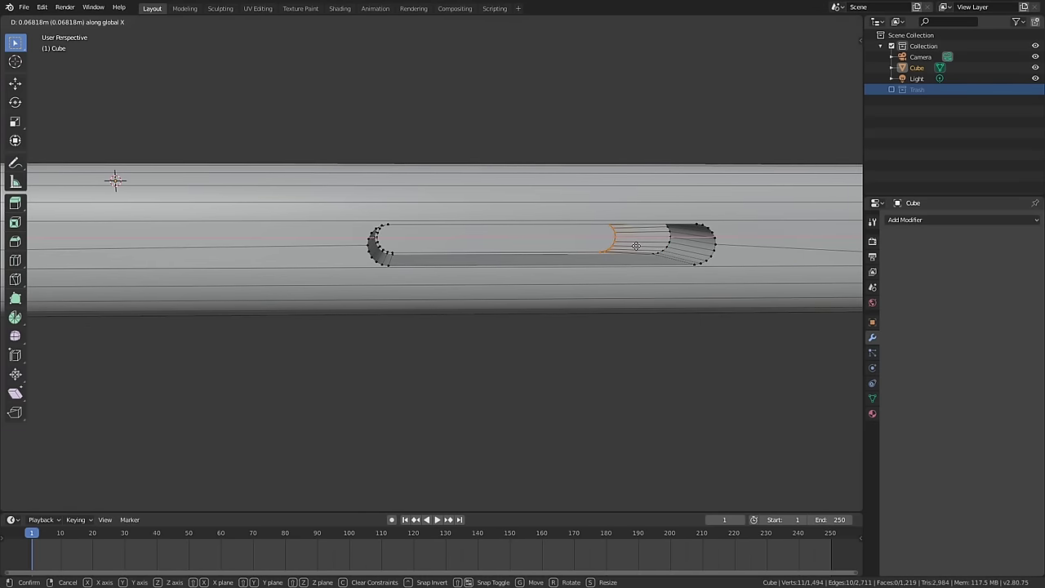
left_click(635, 246)
- Select the shortened inset face in the single side slot and extrude it outward about 0.122 m to form the button
key("3")
left_click(572, 250)
middle_click_drag(571, 249, 569, 252)
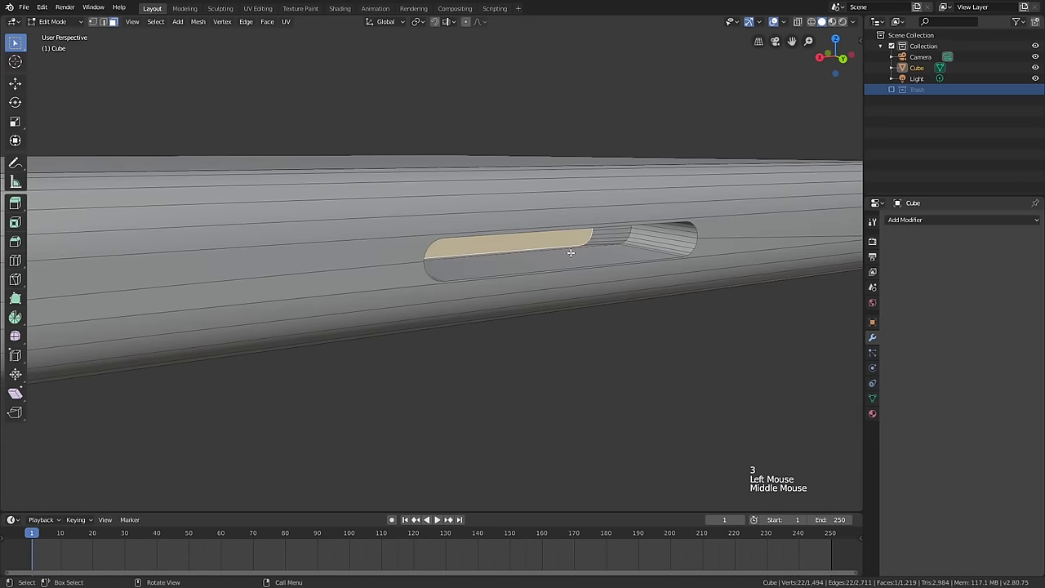
key("e")
key("shift")
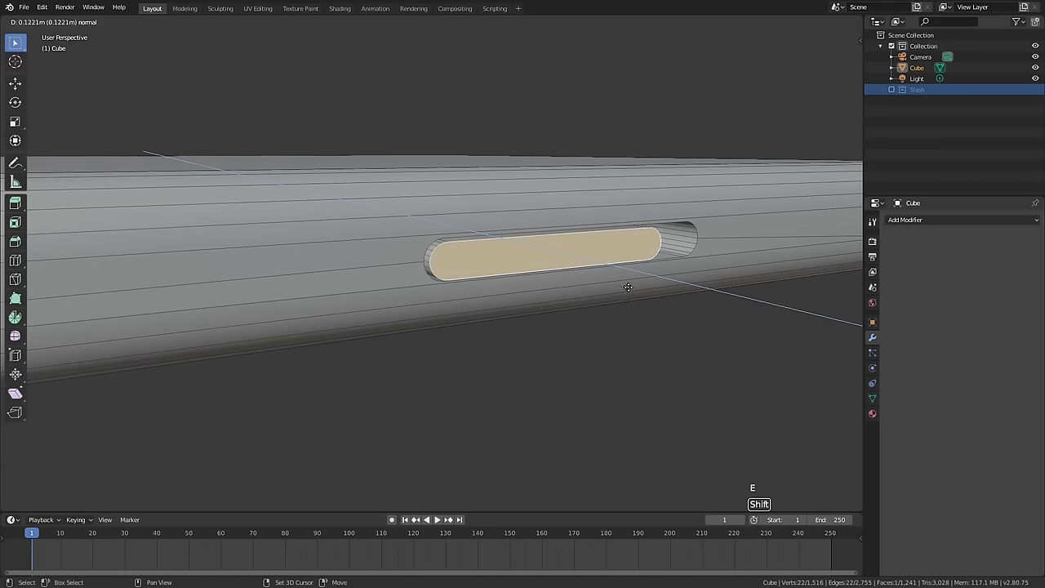
left_click(628, 286)
- Bevel the button's outer edges by about 0.006 m with 3 segments and return to Object Mode
mouse_move(627, 286)
middle_mouse_down()
mouse_move(662, 289)
mouse_move(645, 289)
middle_mouse_up()
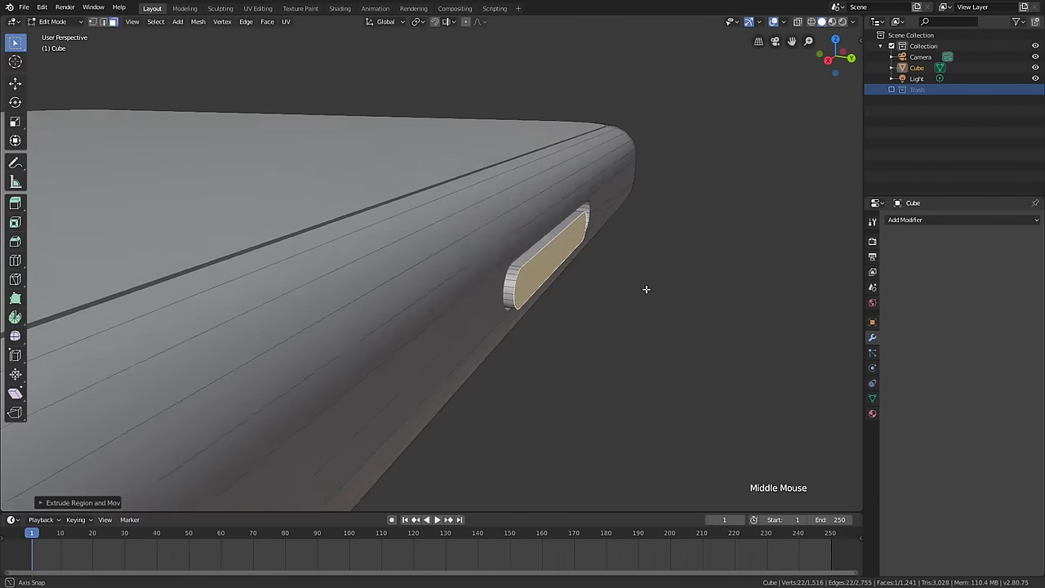
scroll(662, 273, "up", 1)
key("ctrl+b")
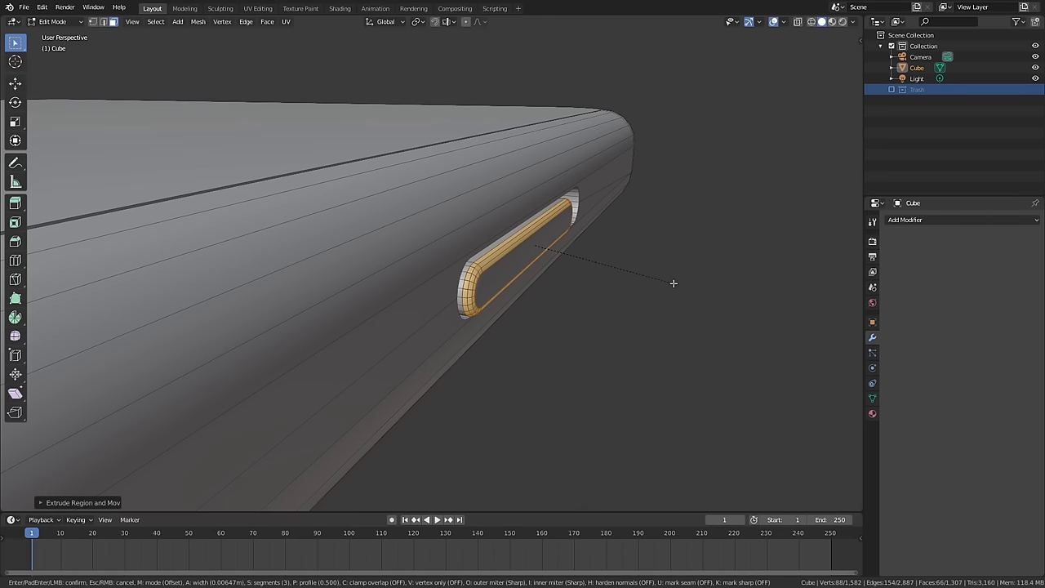
left_click(672, 284)
middle_click_drag(672, 284, 597, 263)
key("Tab")
- Examine the bevelled button and the open end of its slot from several angles
scroll(774, 240, "down", 2)
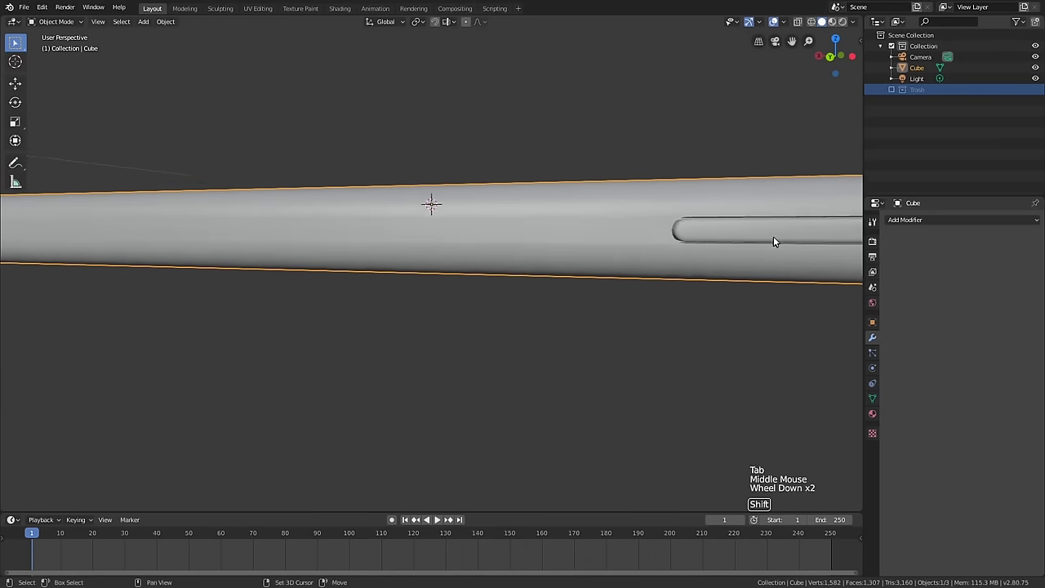
middle_click_drag(774, 240, 653, 253, "shift")
middle_click_drag(653, 253, 514, 269)
scroll(373, 310, "up", 1)
scroll(373, 310, "up", 2)
scroll(310, 317, "down", 2)
middle_click_drag(310, 316, 340, 307)
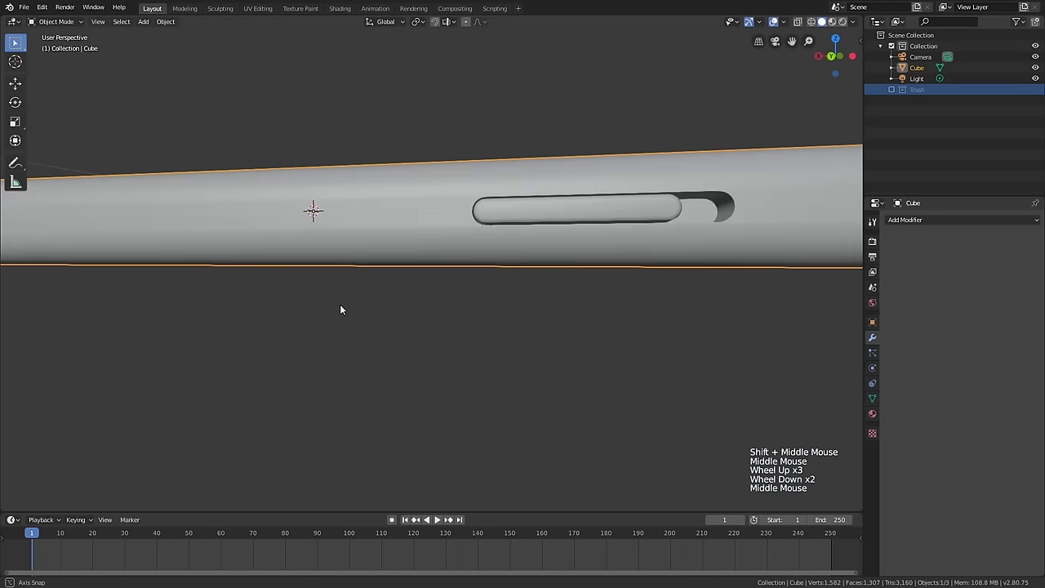
scroll(341, 308, "up", 1)
middle_click_drag(613, 275, 444, 343, "shift")
scroll(431, 289, "up", 1, "shift")
scroll(432, 289, "up", 3)
scroll(444, 313, "down", 1)
scroll(517, 252, "up", 6)
- Check the mesh around the slot's open end in Edit Mode, return to Object Mode and view the whole phone
scroll(444, 342, "up", 3)
left_click(443, 343)
scroll(446, 336, "down", 1)
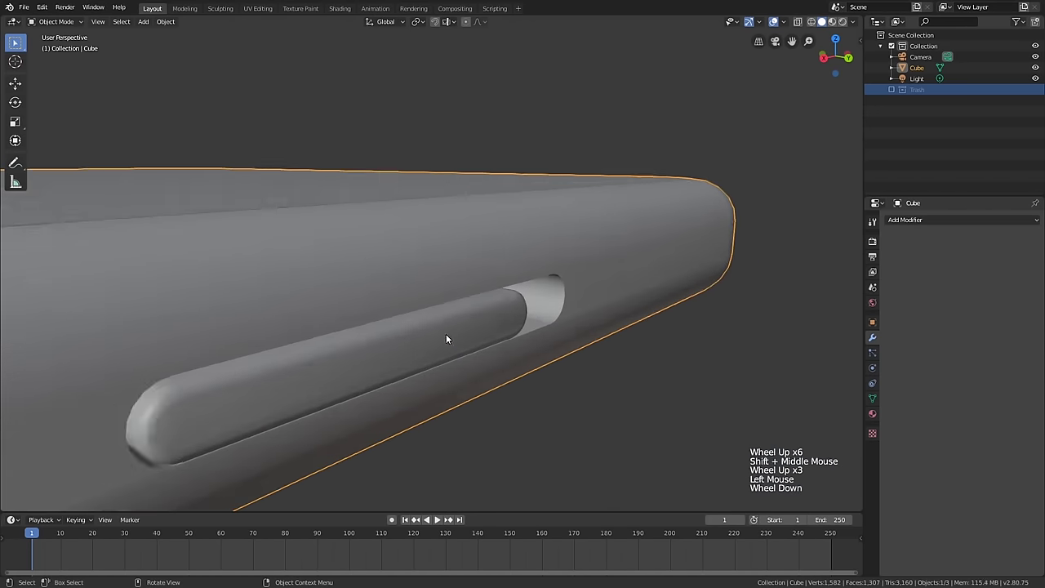
scroll(448, 336, "down", 1)
key("Tab")
scroll(462, 323, "down", 1)
scroll(466, 315, "up", 3)
scroll(471, 308, "down", 1)
middle_click_drag(471, 307, 507, 318)
scroll(506, 318, "up", 2)
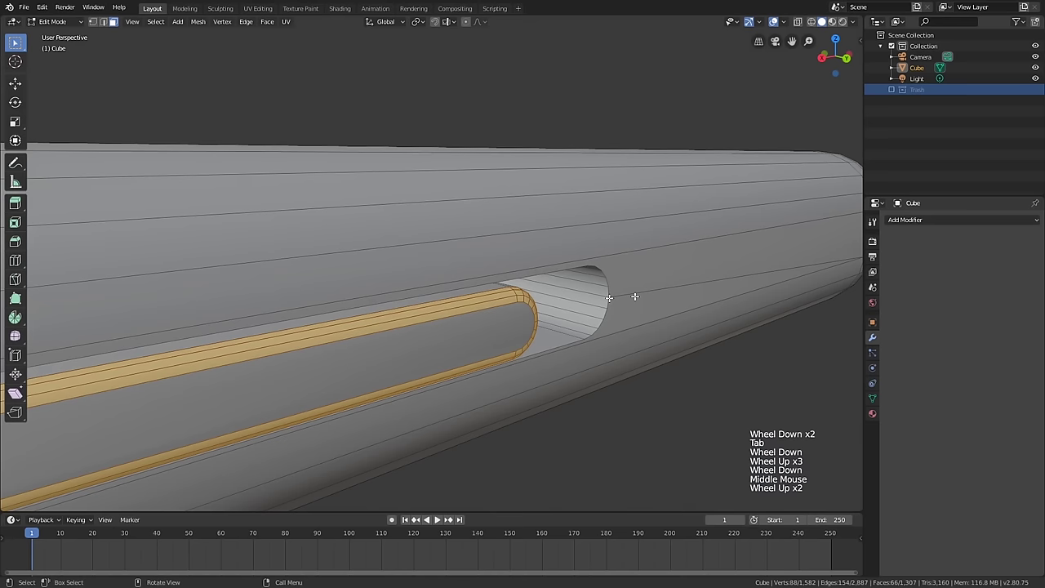
scroll(539, 323, "up", 1)
scroll(614, 287, "down", 4)
key("Tab")
scroll(568, 292, "down", 1)
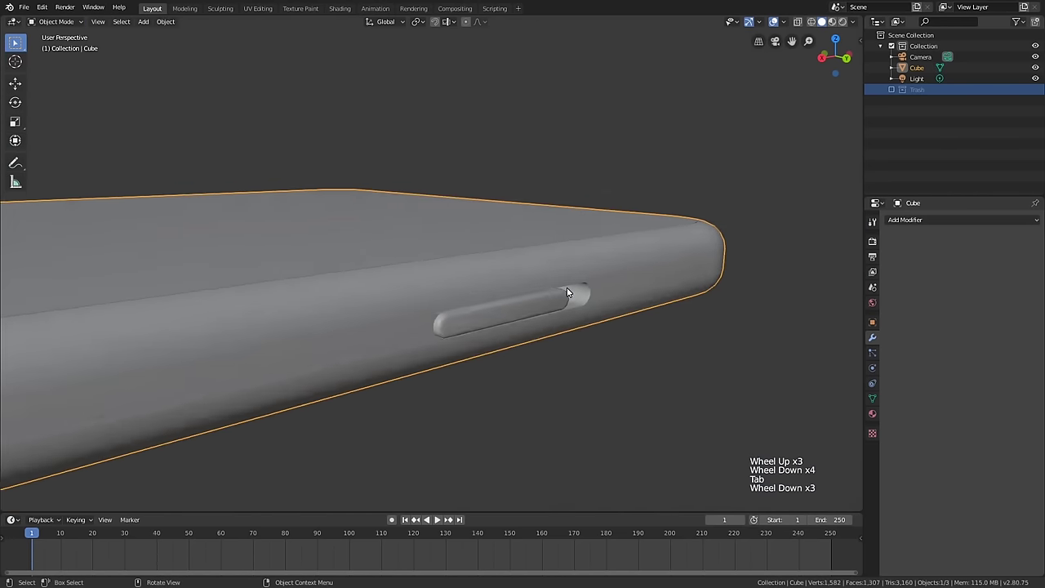
scroll(569, 291, "down", 4)
middle_click_drag(569, 291, 427, 286)
scroll(497, 312, "down", 1)
scroll(366, 268, "down", 3)
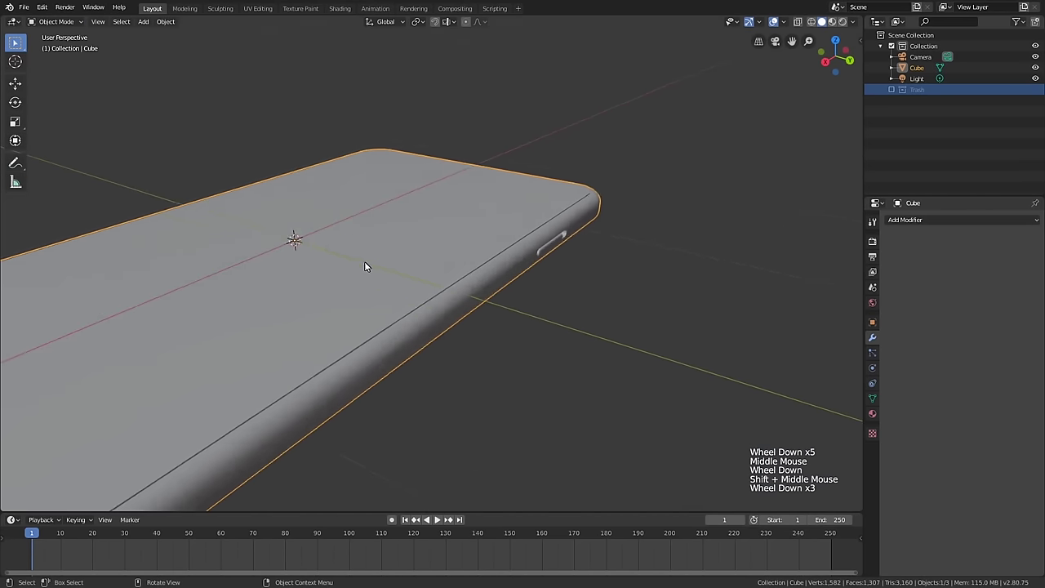
scroll(366, 269, "down", 3)
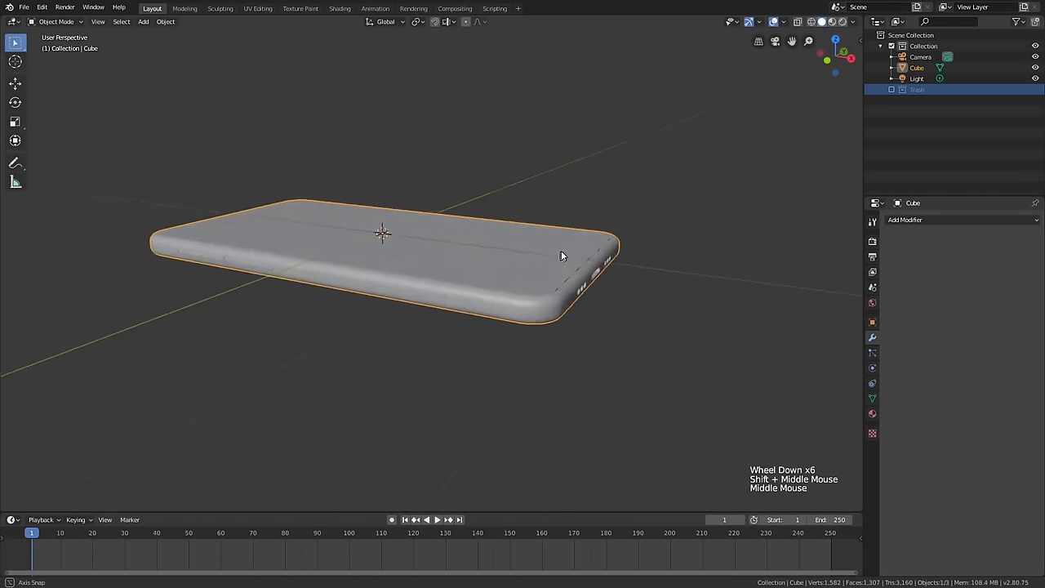
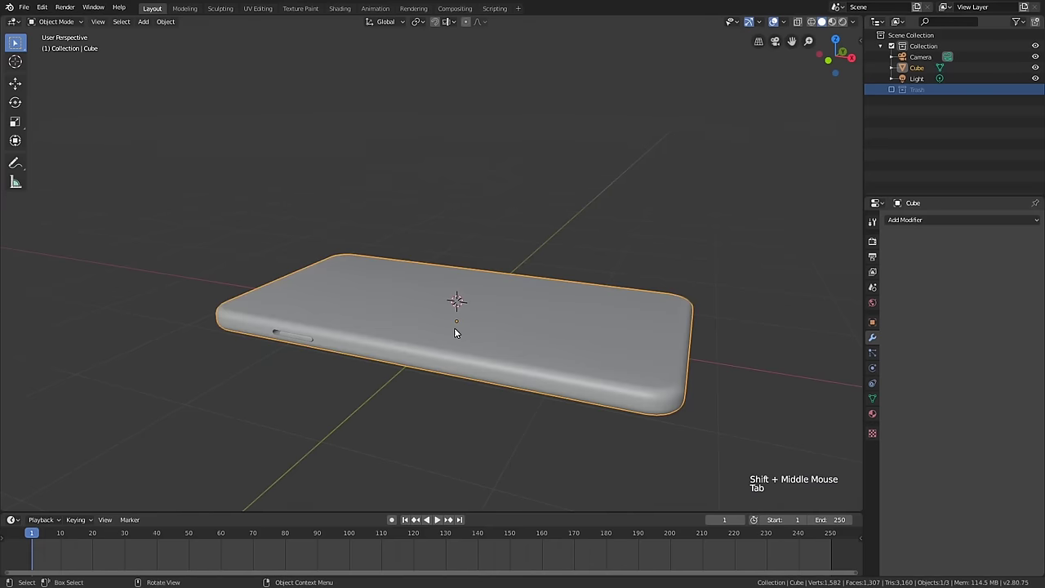
- Add a mesh circle at the 3D cursor, over the middle of the phone's back
scroll(454, 327, "up", 2)
scroll(454, 327, "down", 1)
middle_click_drag(453, 327, 457, 292)
key("shift+a")
mouse_move(441, 344)
left_click(508, 365)
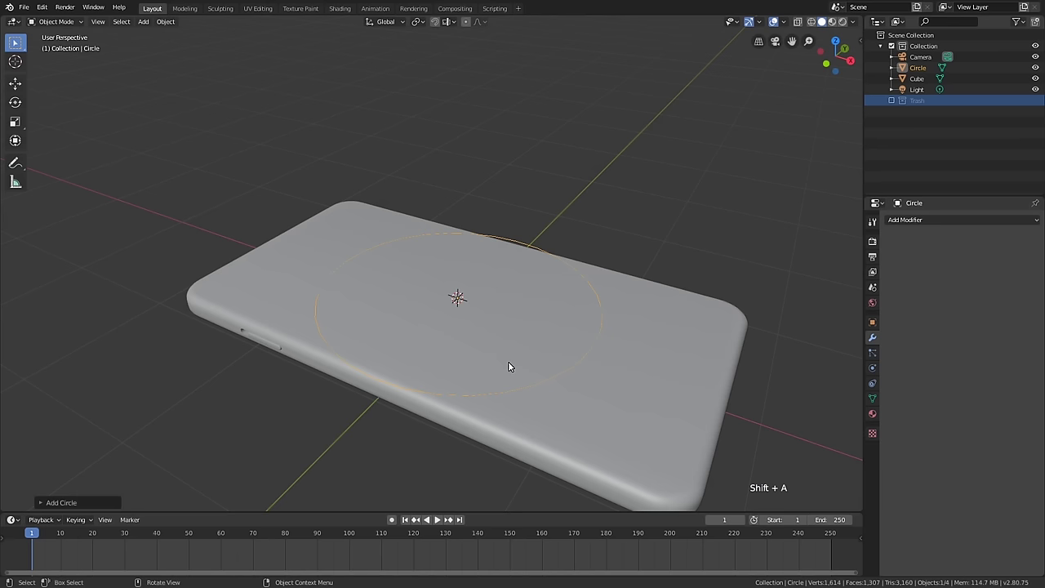
- Scale the circle's geometry down to about 0.28 in Edit Mode and view it from the top
key("Tab")
key("s")
right_click(733, 222)
key("1")
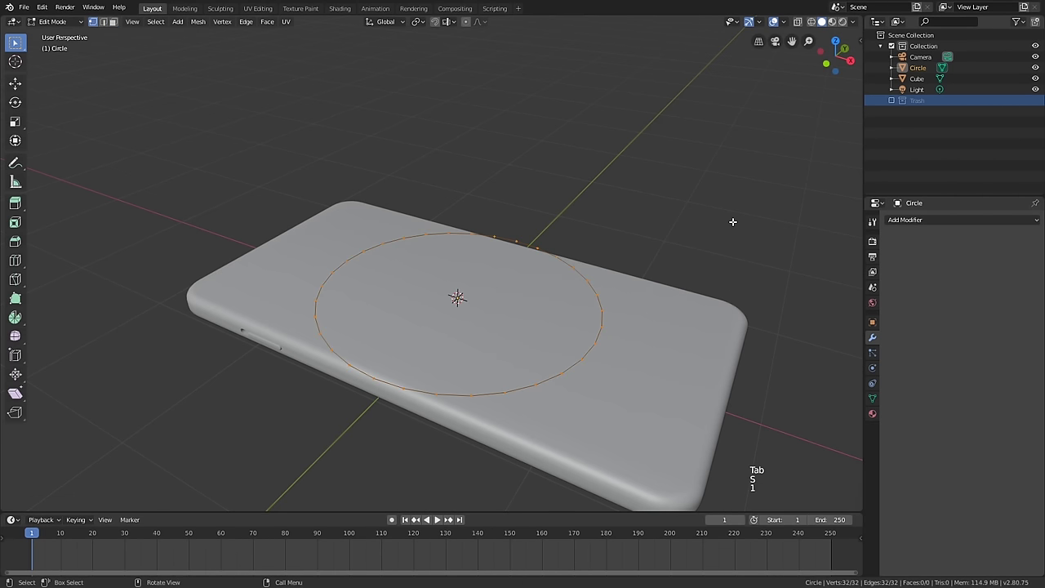
key("s")
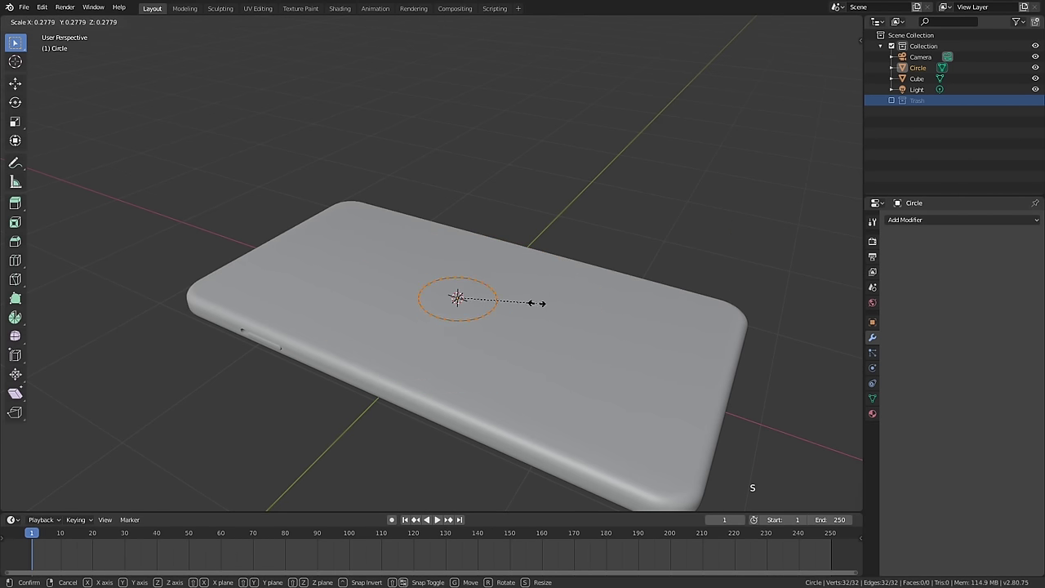
left_click(536, 303)
key("KP_7")
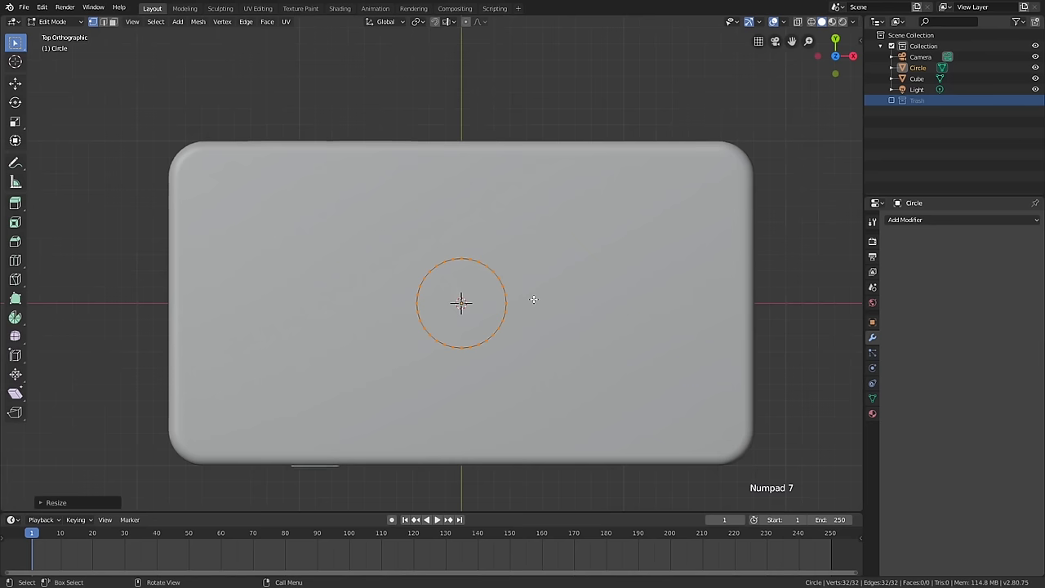
key("s")
- Move the circle object about -1.36 m in X and -0.58 m in Y, near the phone's corner beside the side button
key("Tab")
scroll(544, 362, "down", 1)
middle_click_drag(544, 361, 658, 278, "shift")
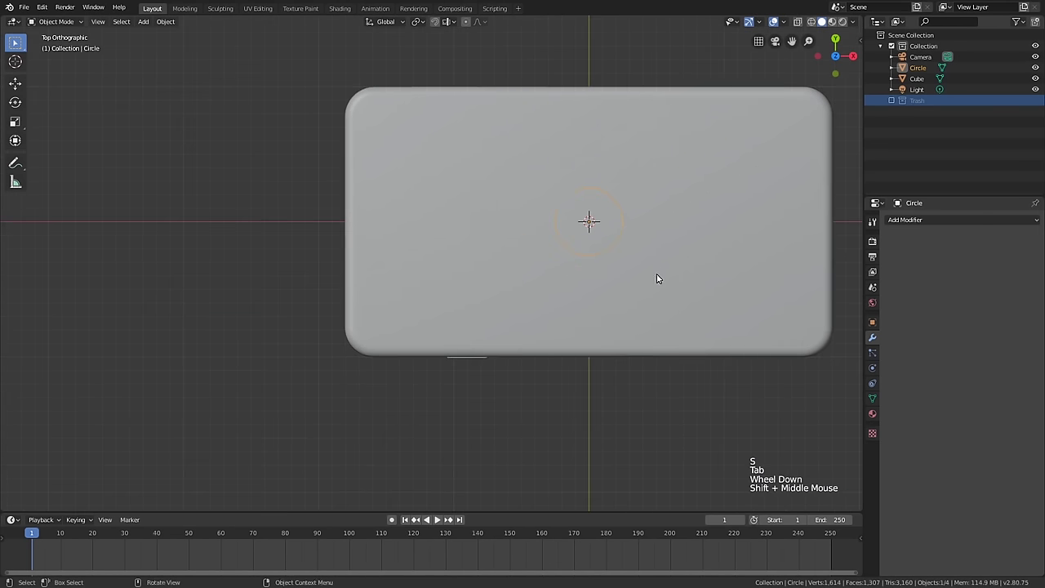
key("g")
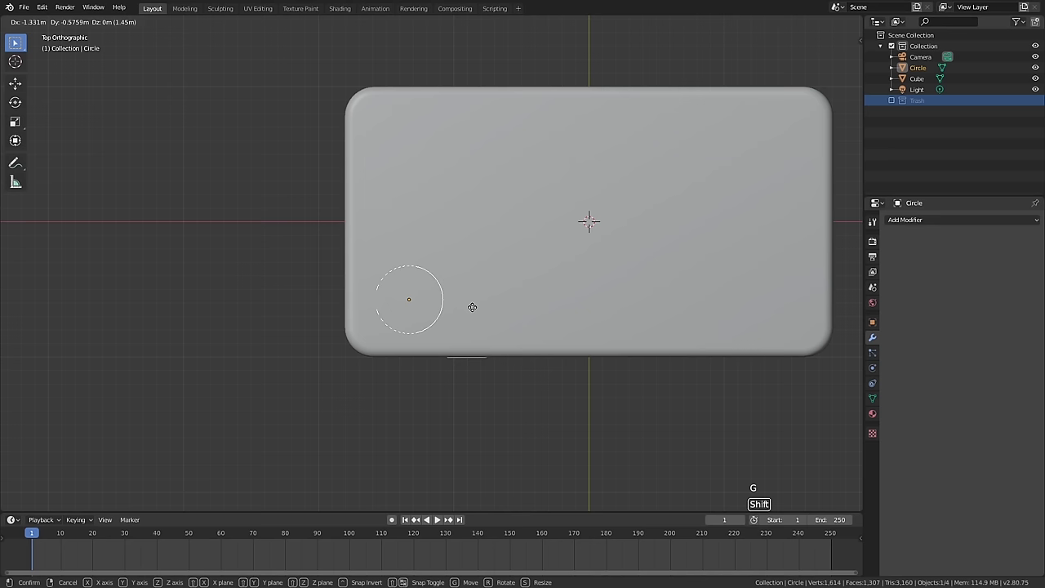
left_click(414, 327)
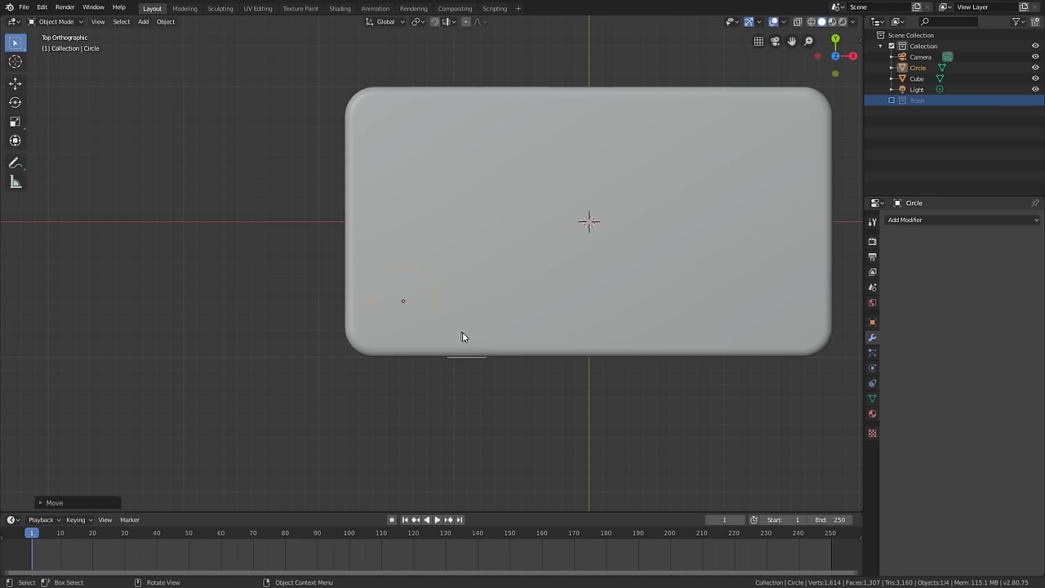
- Extrude the circle's edge loop in Edit Mode and scale it inward to about 0.64 to form a flat ring
key("Tab")
middle_click_drag(461, 336, 514, 309)
scroll(547, 264, "up", 3)
key("e")
key("s")
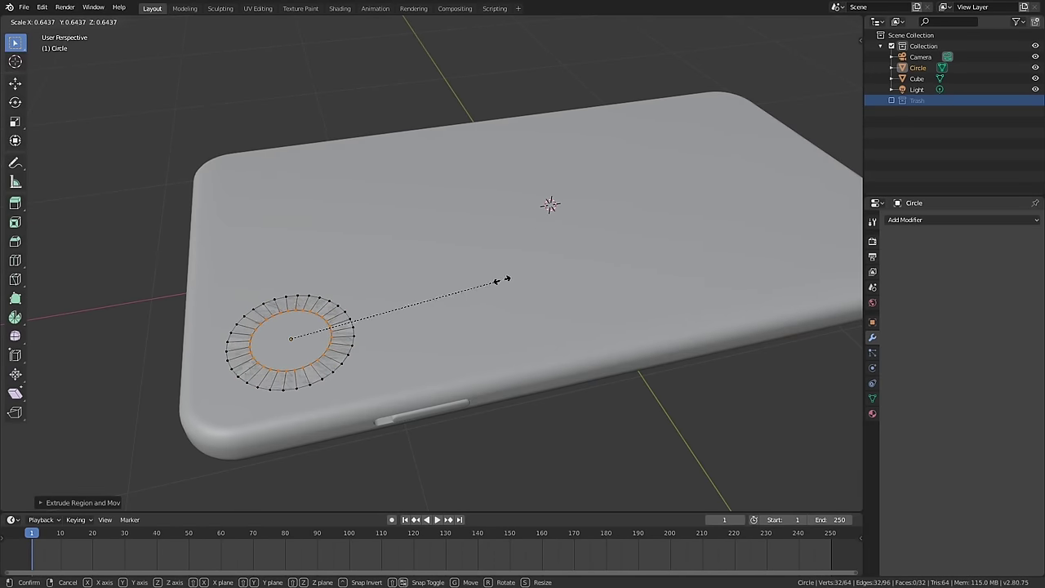
left_click(497, 278)
- Extrude the ring's inner edge loop upward just over 0.05 m along Z to form a raised wall
middle_click_drag(496, 278, 501, 303, "shift")
key("e")
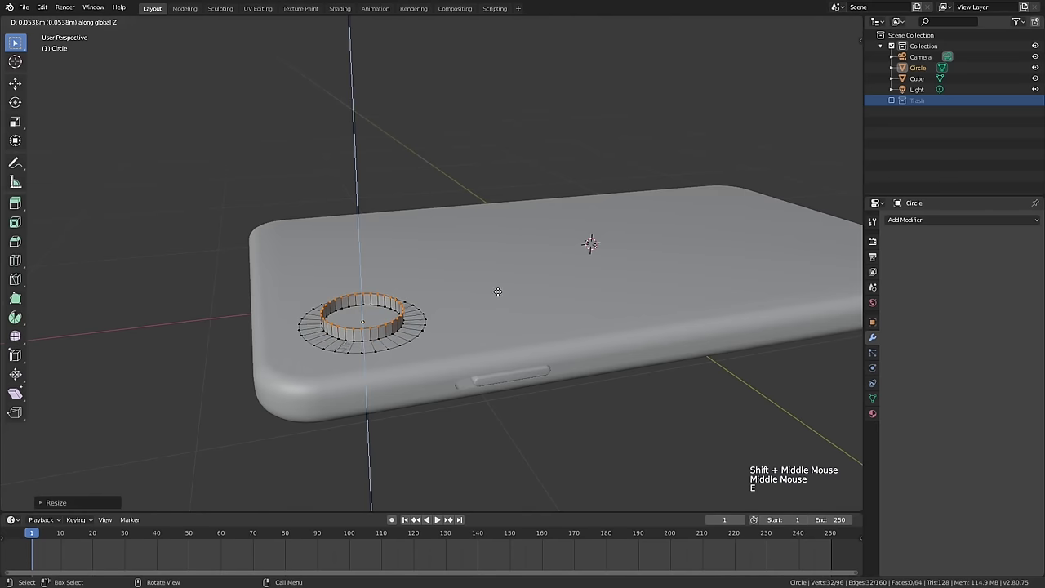
left_click(493, 287)
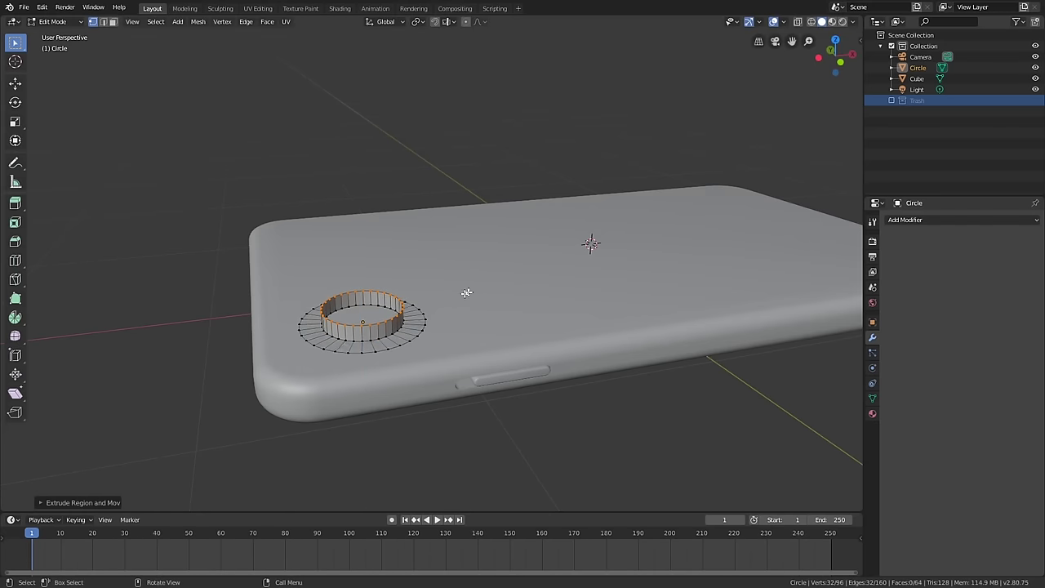
middle_click_drag(469, 293, 424, 296)
scroll(443, 327, "up", 5)
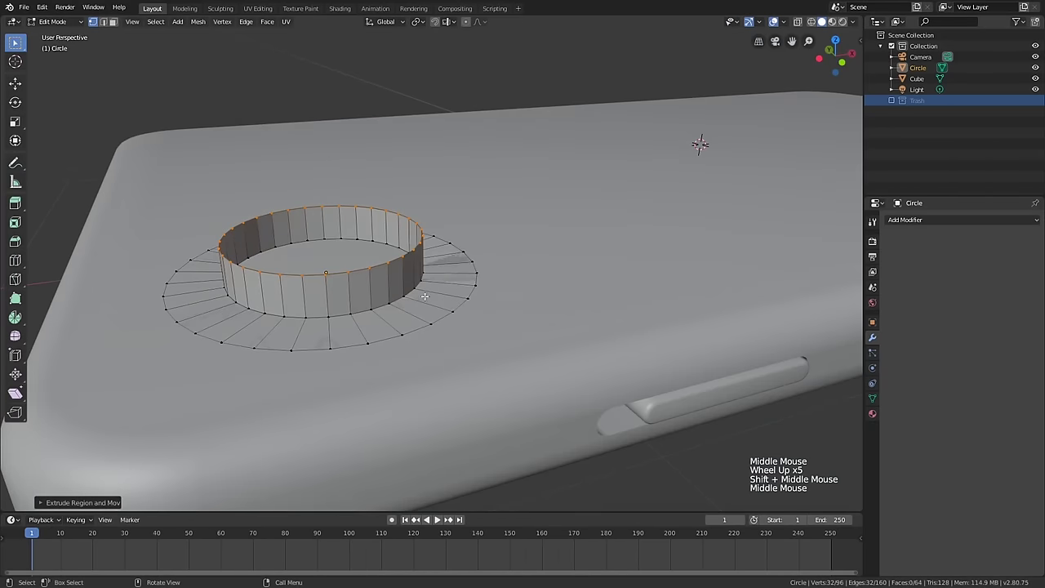
- Bevel the loop at the base of the wall by about 0.062 m with 5 segments and return to Object Mode
left_click(363, 311, "alt")
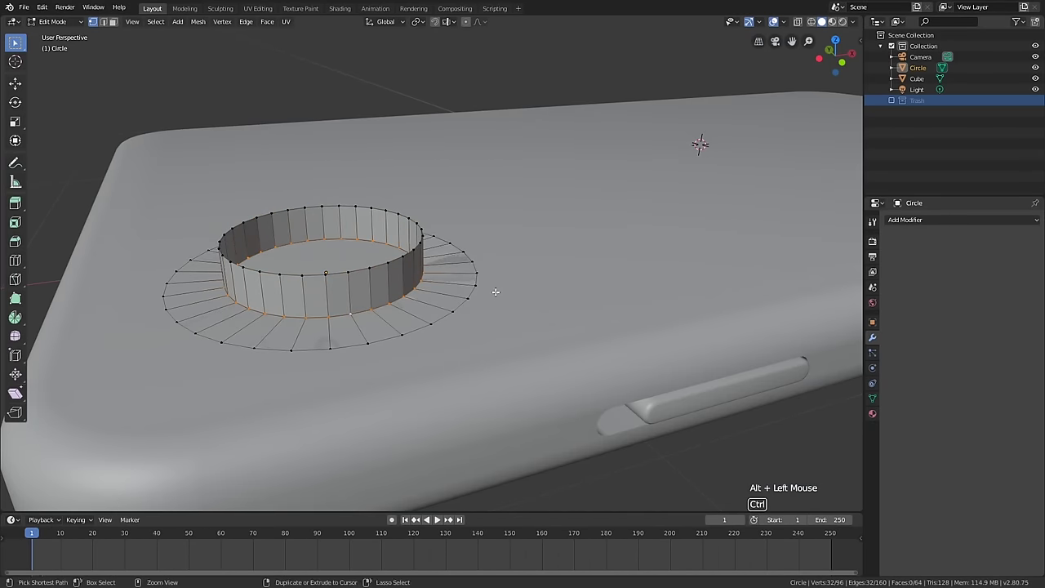
key("ctrl+b")
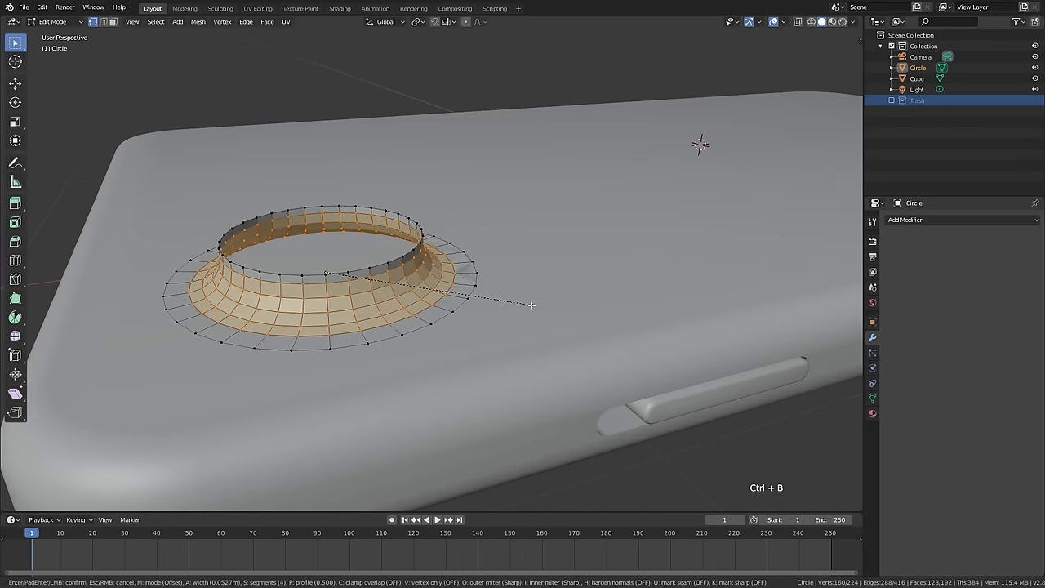
scroll(527, 304, "up", 1)
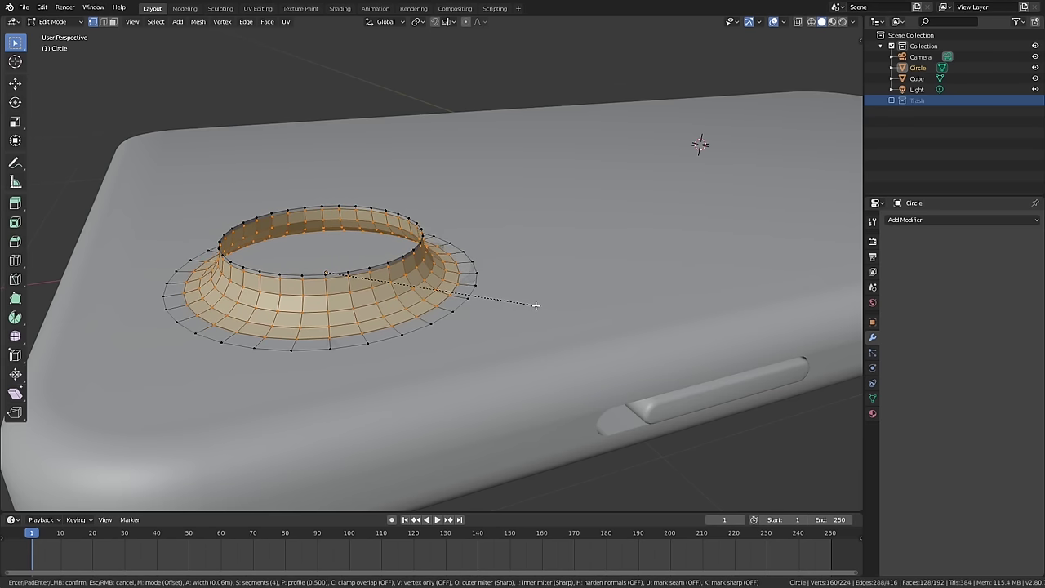
scroll(537, 305, "up", 1)
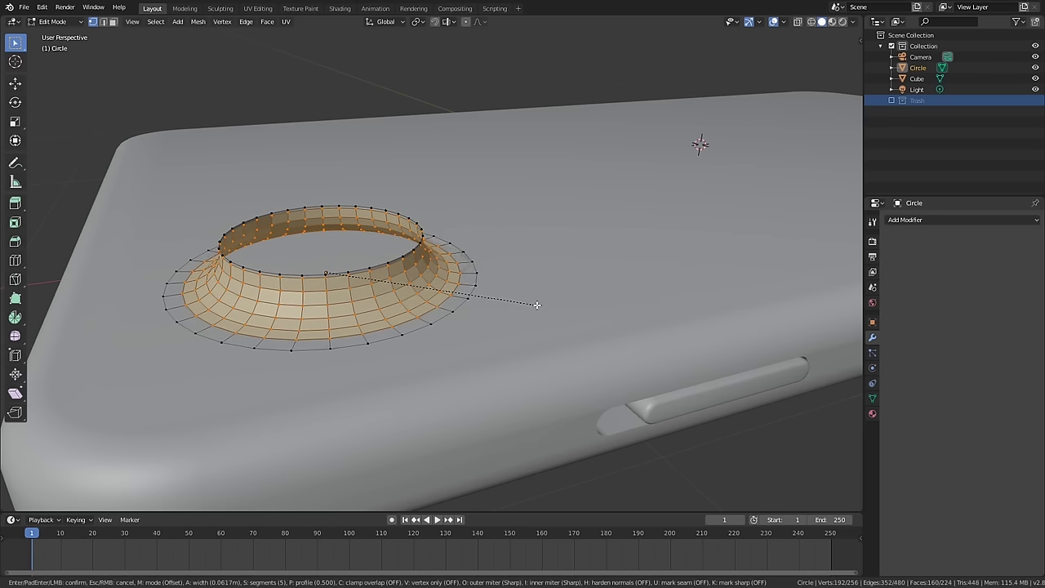
left_click(536, 304)
scroll(522, 299, "down", 2)
key("Tab")
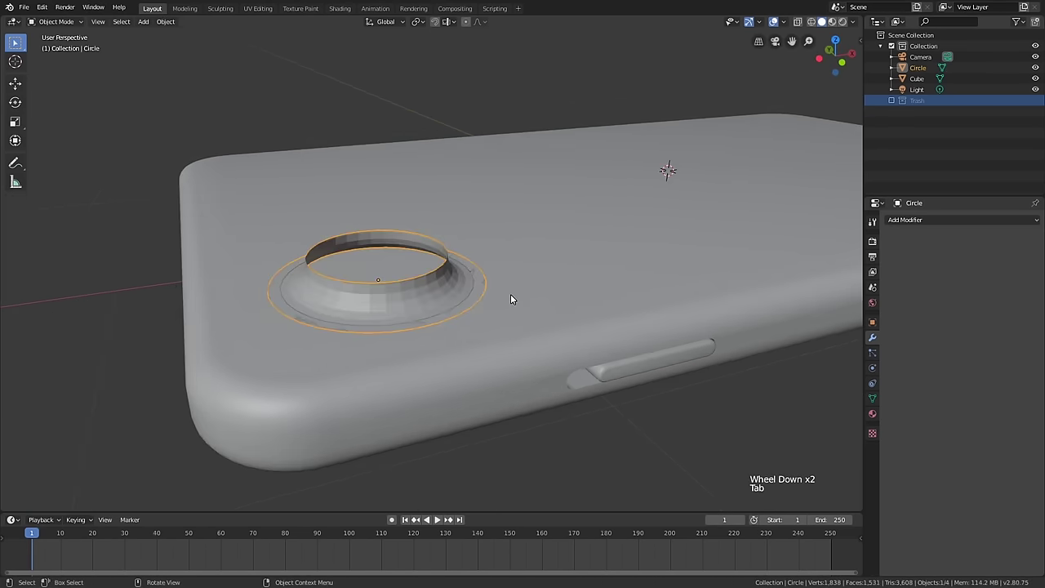
- Apply smooth shading to the raised ring
middle_click_drag(510, 294, 455, 293)
right_click(453, 284)
scroll(465, 292, "up", 2)
- Lower the ring's outermost edge loop about 0.001 m along Z into the phone's surface and return to Object Mode
key("Tab")
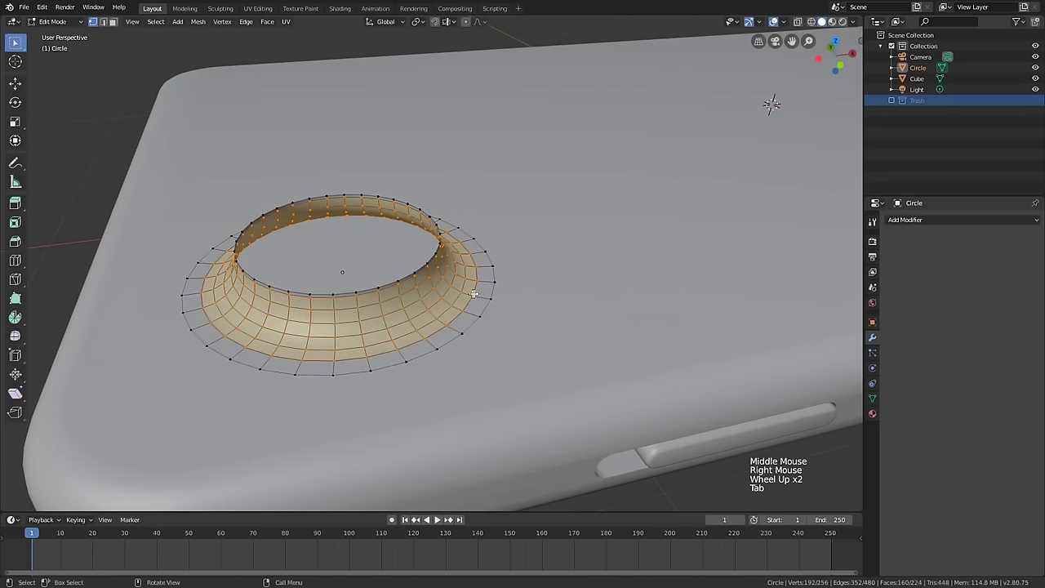
left_click(504, 277, "alt")
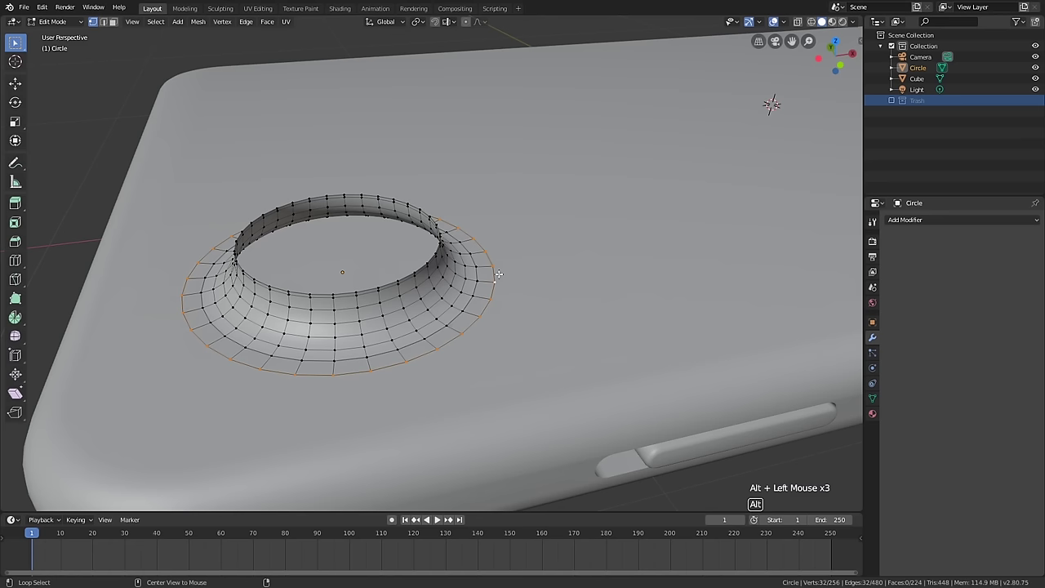
key("g")
key("z")
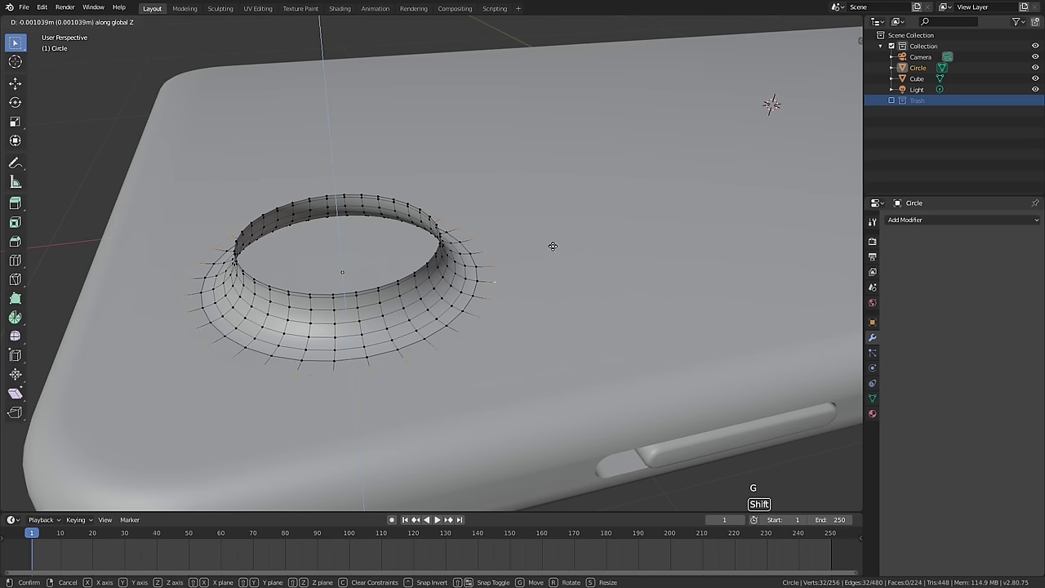
left_click(553, 246)
key("Tab")
scroll(552, 250, "down", 2)
middle_click_drag(553, 250, 557, 300)
- Deselect everything and turn off the Outline option in the viewport shading settings
key("alt+a")
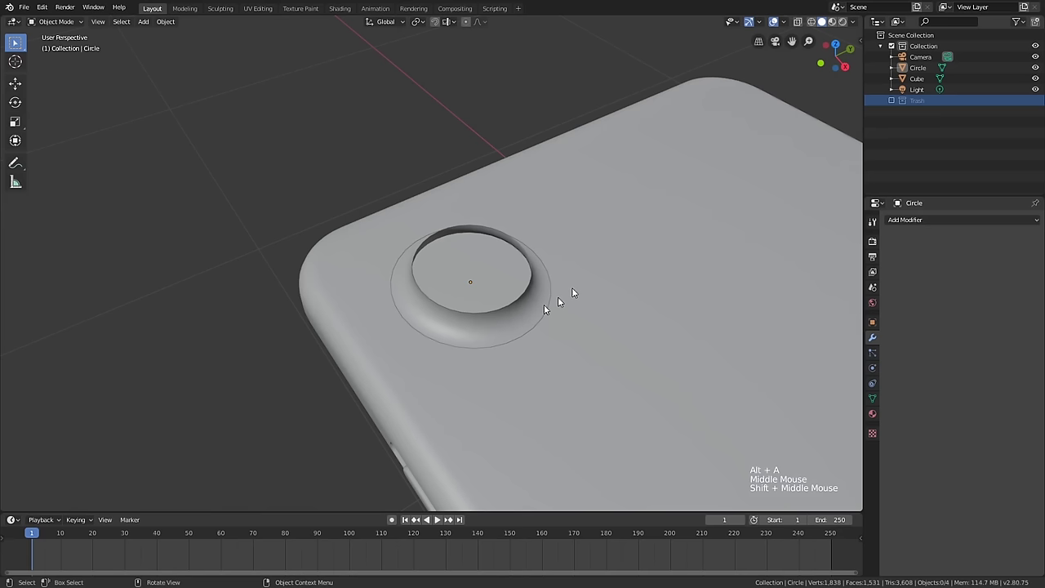
left_click(854, 22)
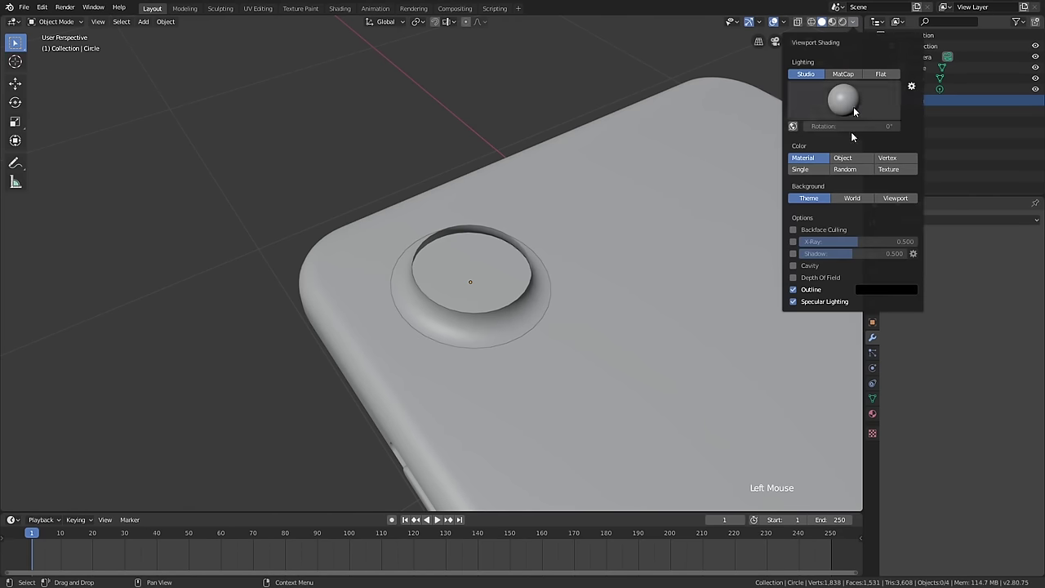
left_click(789, 288)
- Examine from several angles how the raised ring blends into the phone's back
scroll(389, 237, "down", 1)
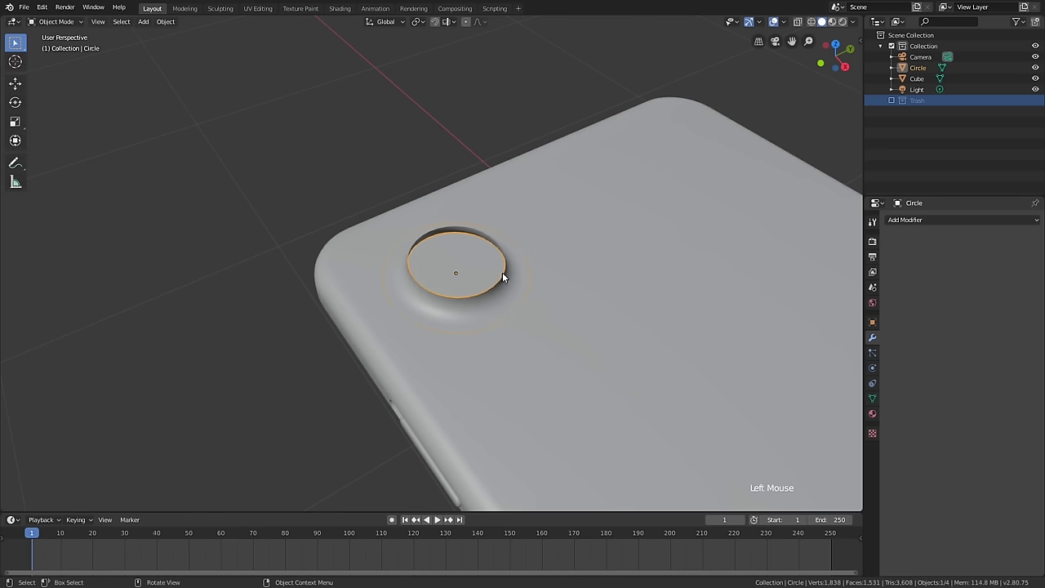
middle_click_drag(502, 278, 585, 136)
left_click(585, 136)
scroll(575, 192, "down", 1)
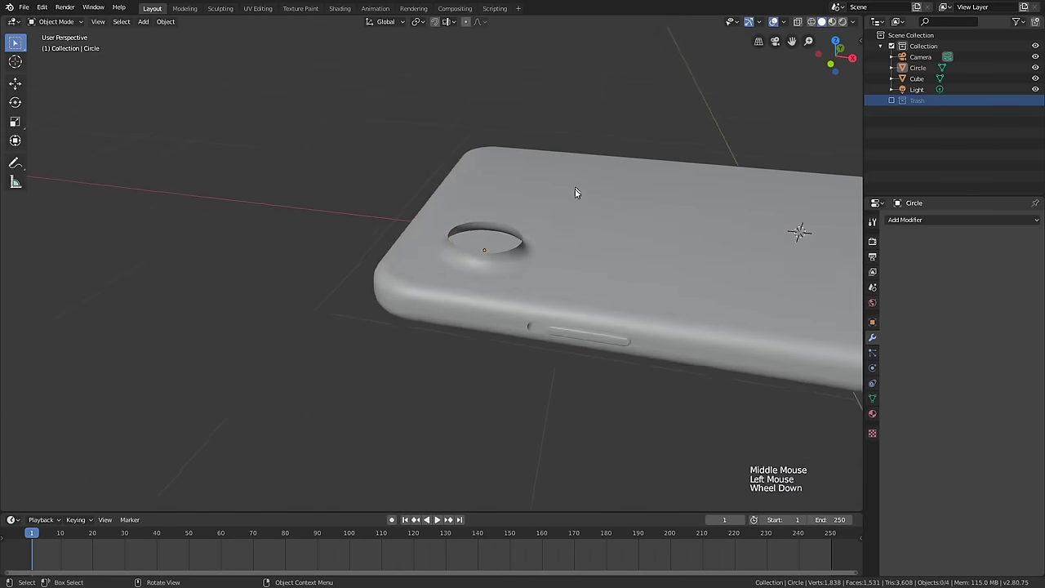
scroll(576, 193, "down", 1)
middle_click_drag(576, 193, 662, 214)
scroll(683, 285, "up", 5)
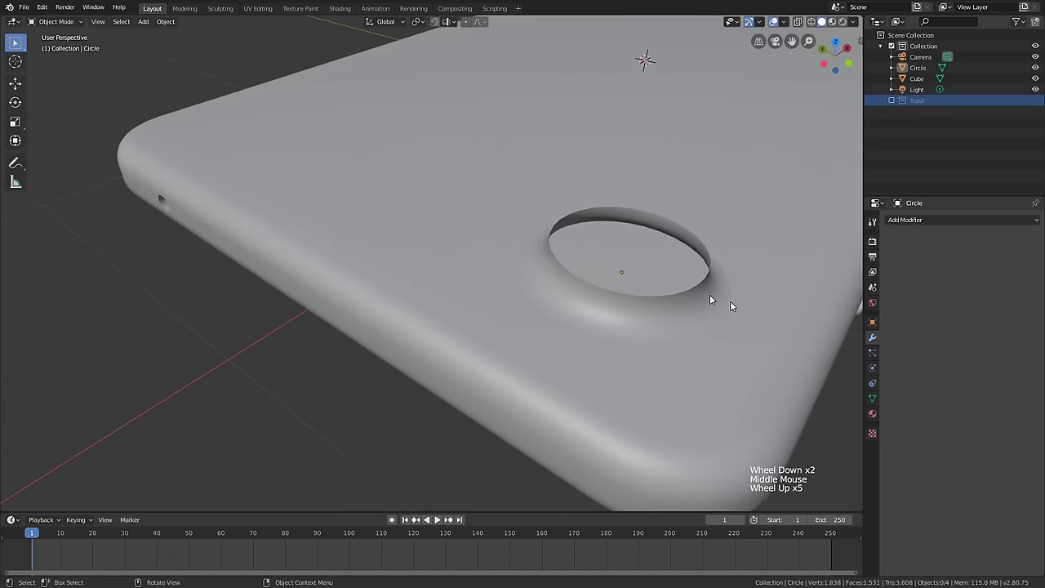
scroll(740, 314, "down", 2)
middle_click_drag(740, 314, 494, 330)
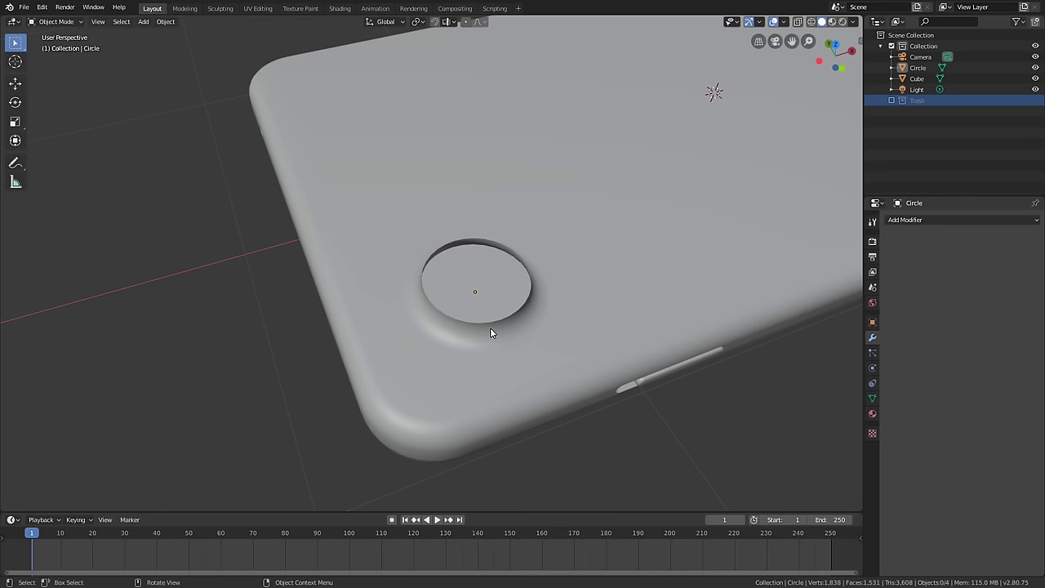
- Select the ring object and open its mesh in Edit Mode from the top view with nothing selected
left_click(527, 312)
scroll(529, 310, "down", 1)
middle_click_drag(528, 310, 480, 306)
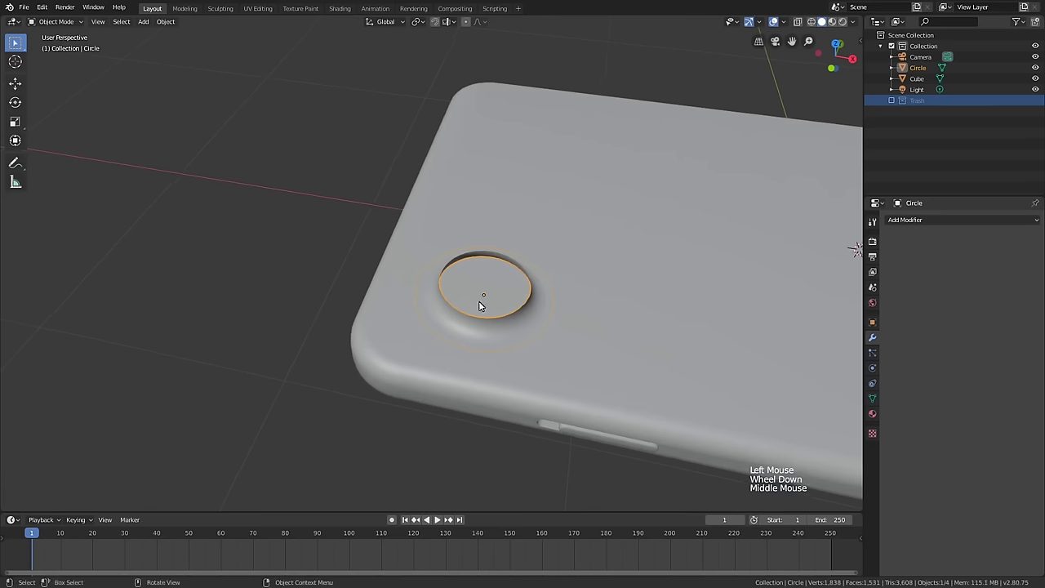
key("KP_7")
scroll(479, 307, "down", 1)
middle_click_drag(483, 269, 474, 306, "shift")
key("Tab")
key("alt+a")
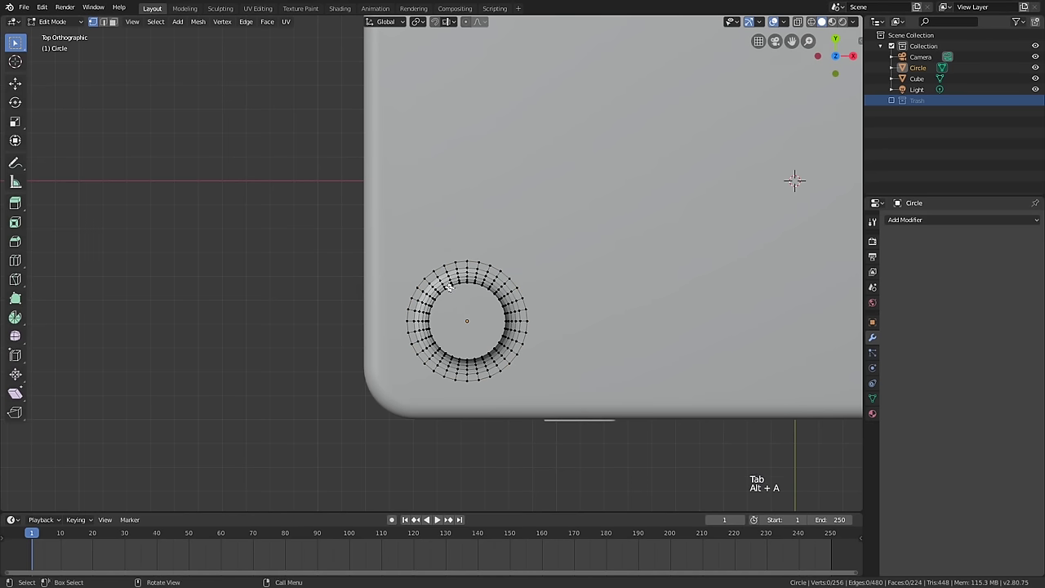
key("b")
left_click_drag(341, 201, 564, 319)
middle_click_drag(564, 319, 485, 280)
- Select the edge loop along the ring's top rim and delete its vertices
scroll(473, 296, "up", 4)
scroll(472, 302, "up", 3)
left_click(466, 311, "alt")
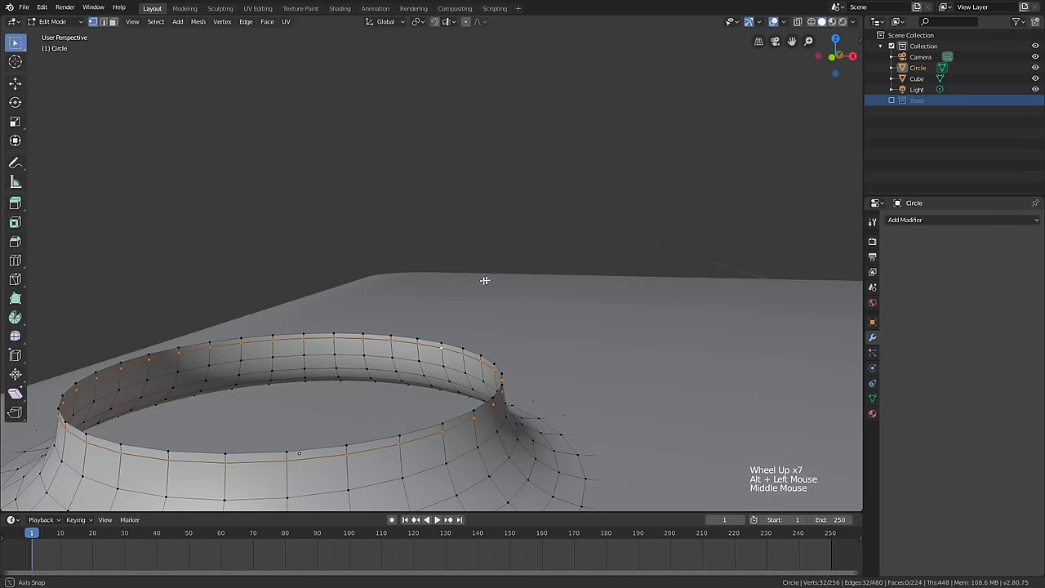
key("x")
left_click(494, 345)
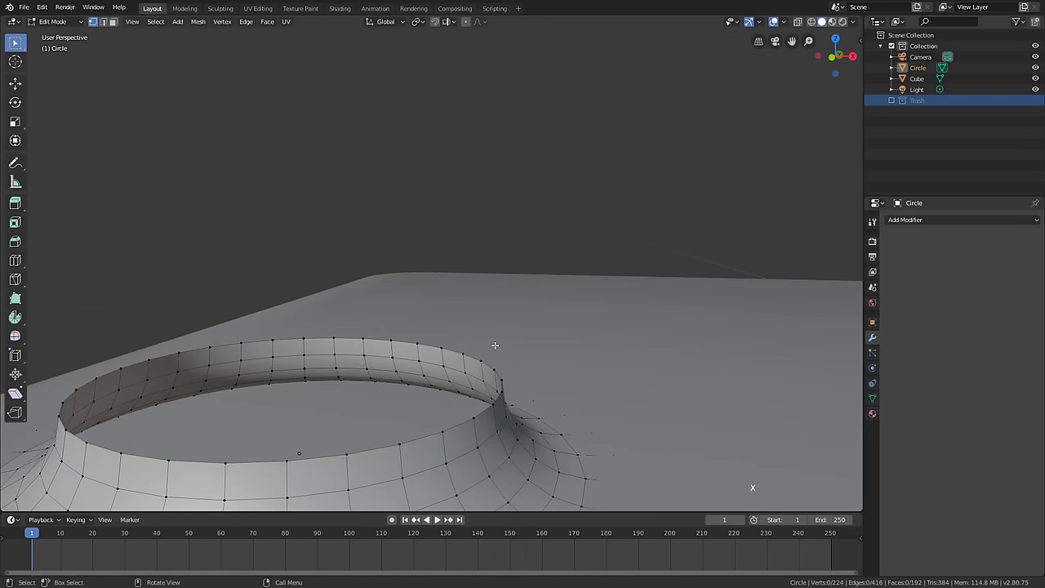
- Try to stretch the ring into an elongated shape by box-selecting its upper half in top view and moving it along Y
scroll(495, 345, "down", 3)
key("KP_7")
scroll(493, 360, "down", 1)
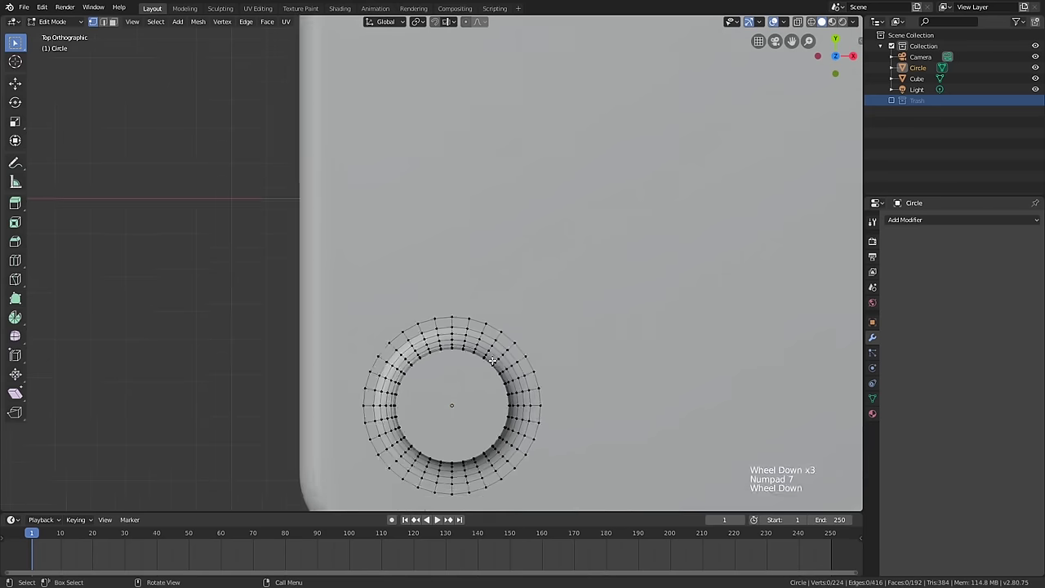
scroll(493, 360, "down", 2)
key("b")
left_click_drag(364, 290, 577, 397)
scroll(576, 396, "up", 2)
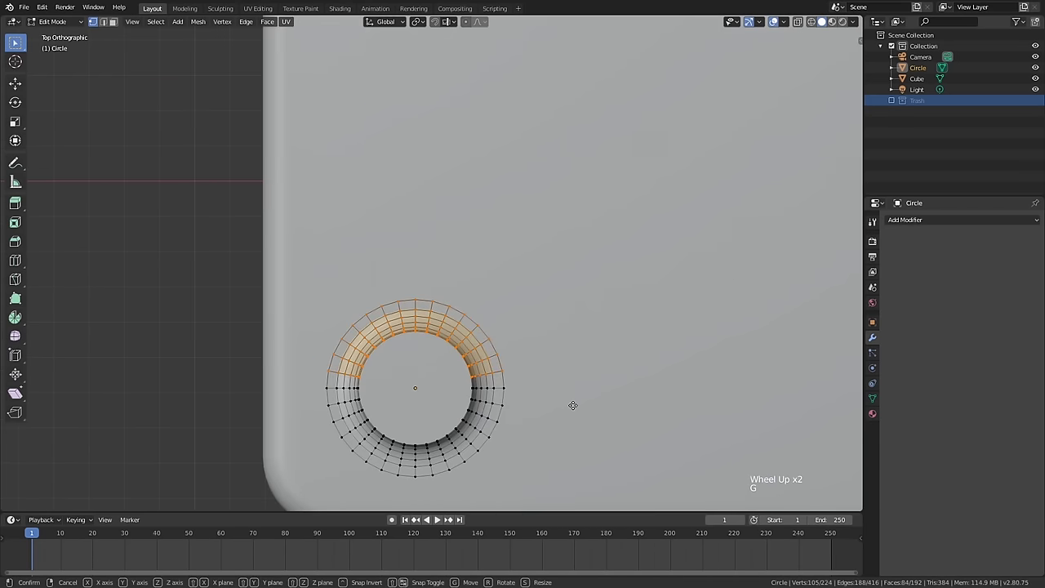
key("g")
left_click(585, 317)
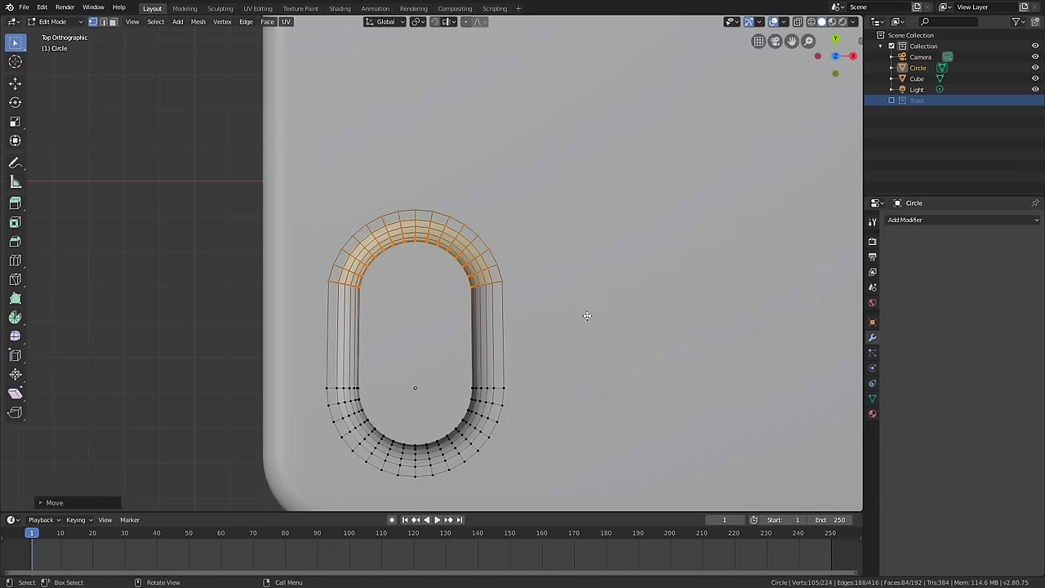
scroll(348, 293, "up", 4)
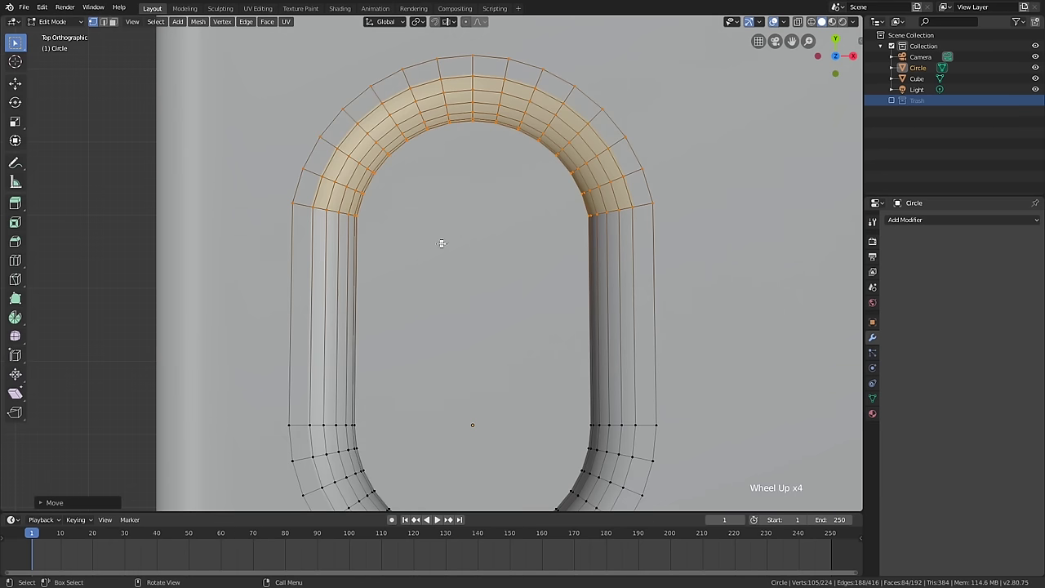
key("ctrl+z")
- Add a loop cut on both sides of the ring, slide each onto the horizontal midline, and switch to face selection
middle_click_drag(422, 341, 416, 283, "shift")
scroll(329, 360, "up", 1)
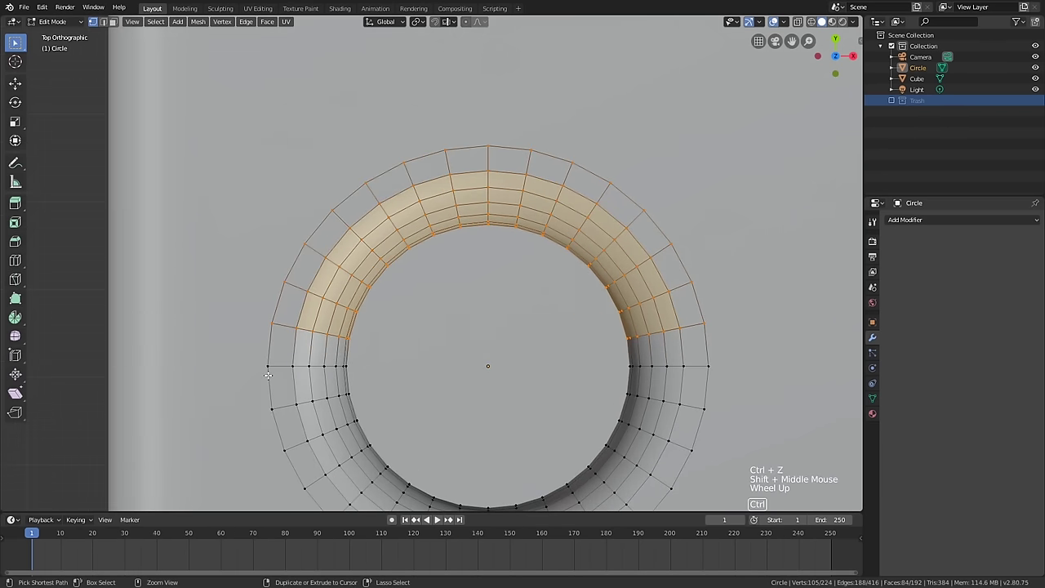
key("ctrl+r")
left_click(287, 348)
left_click(296, 419)
key("ctrl+r")
left_click(700, 348)
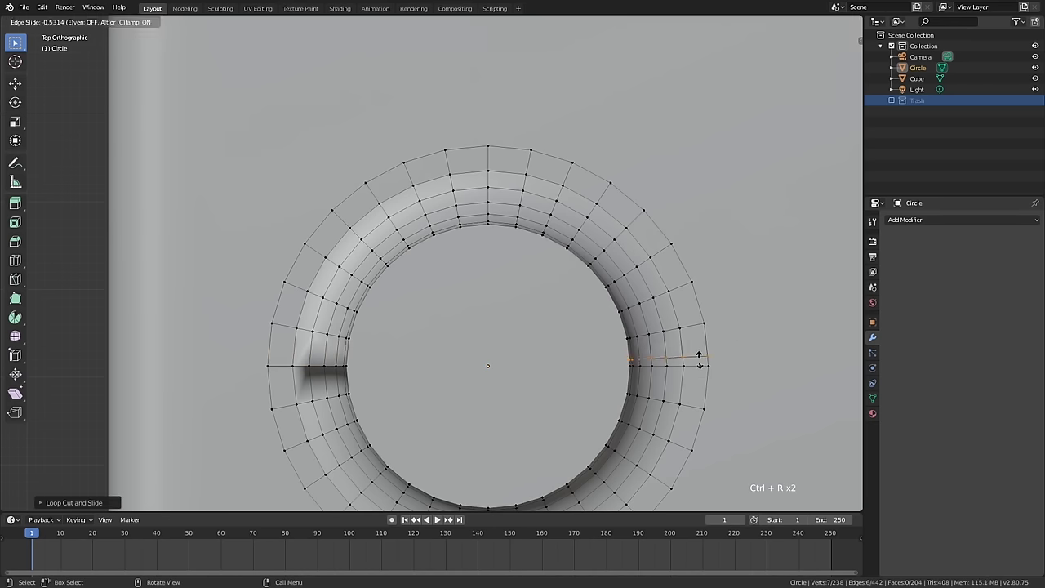
right_click(700, 382)
scroll(436, 324, "down", 2)
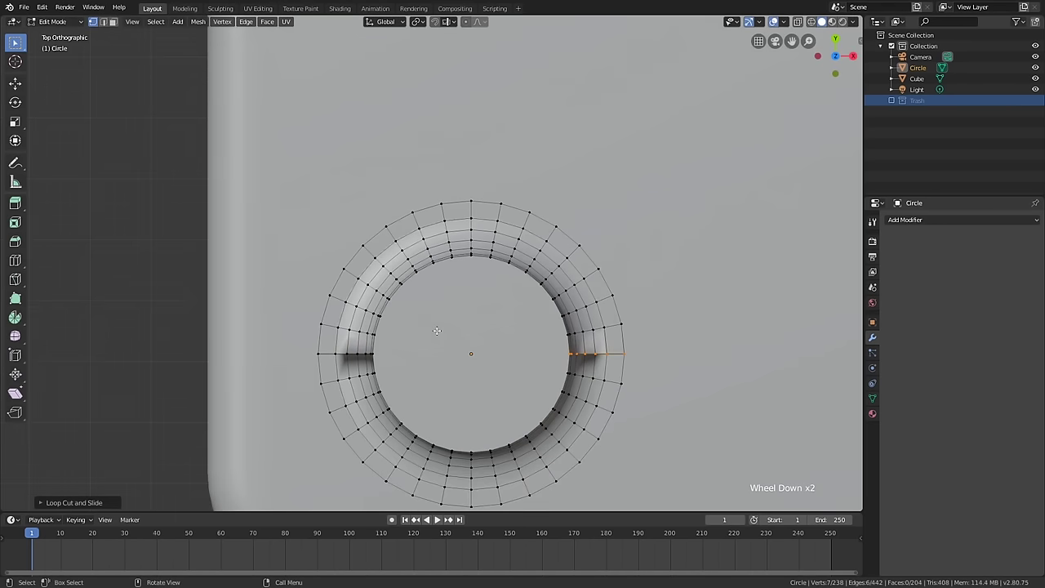
key("3")
- Try to stretch the ring by box-selecting the faces of its upper half and moving them about 0.35 m along Y
scroll(416, 292, "down", 2)
key("b")
left_click_drag(317, 210, 579, 346)
scroll(578, 346, "down", 3)
middle_click_drag(579, 346, 462, 423, "shift")
scroll(462, 422, "down", 3)
key("g")
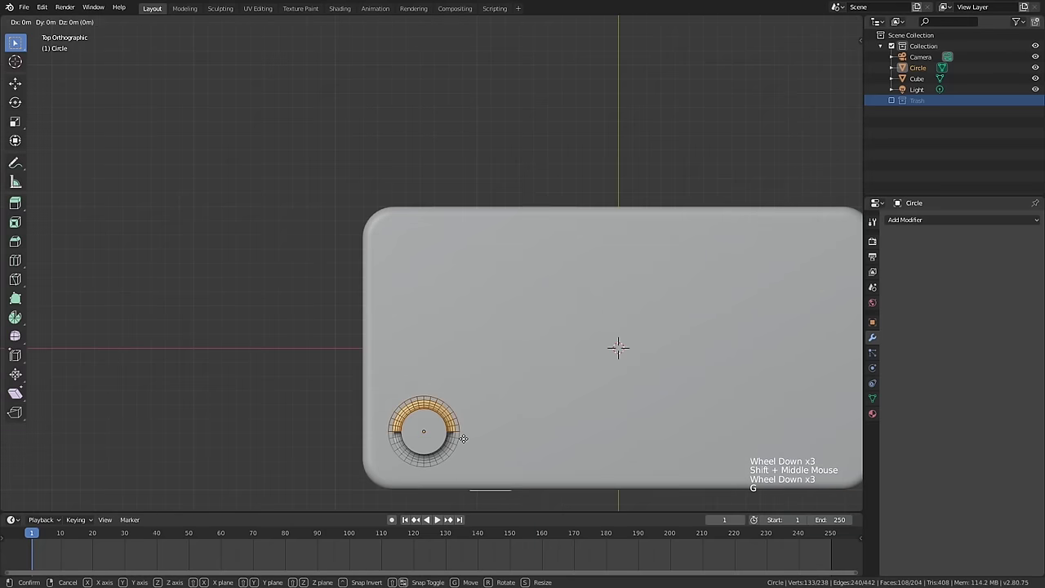
key("y")
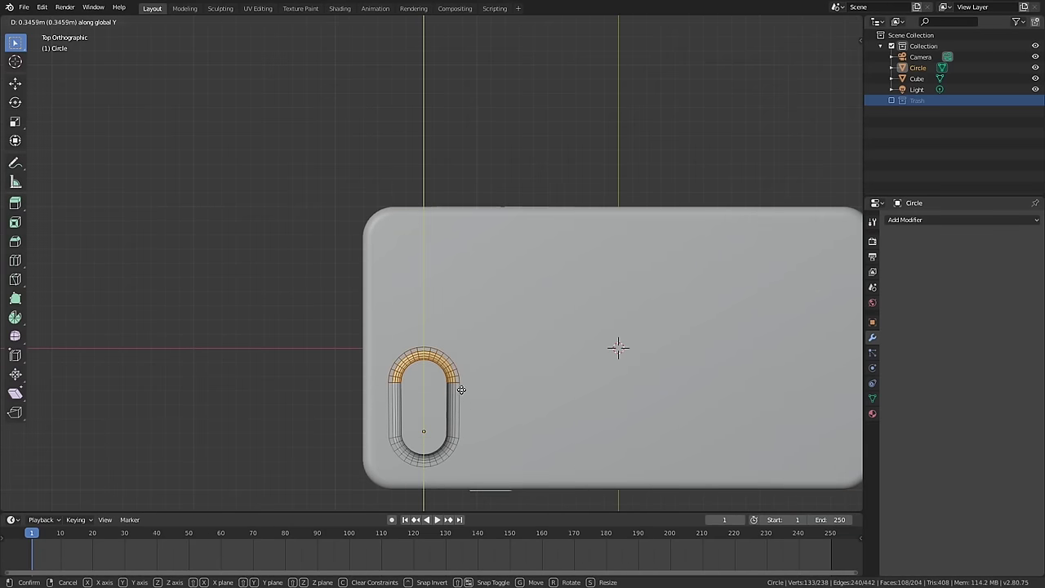
key("shift")
left_click(459, 433)
middle_click_drag(443, 466, 735, 177, "shift")
scroll(734, 177, "up", 5)
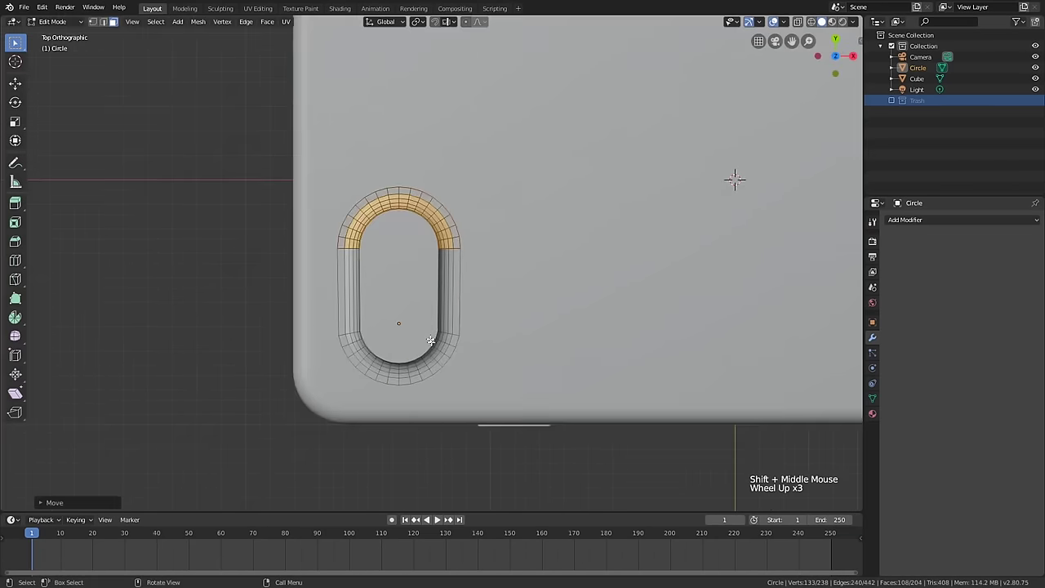
scroll(416, 295, "up", 2)
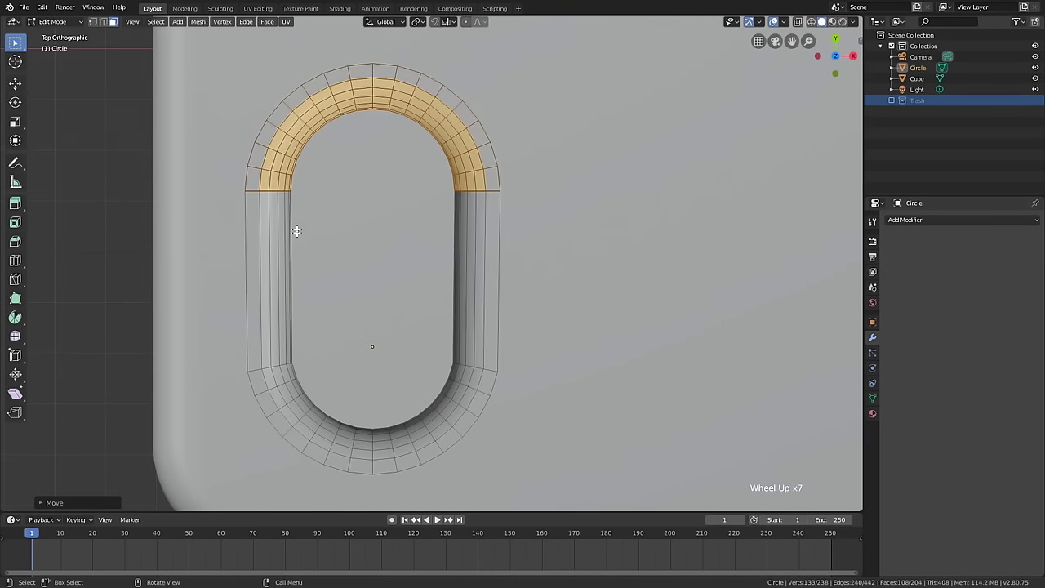
key("ctrl+z")
scroll(318, 287, "up", 1)
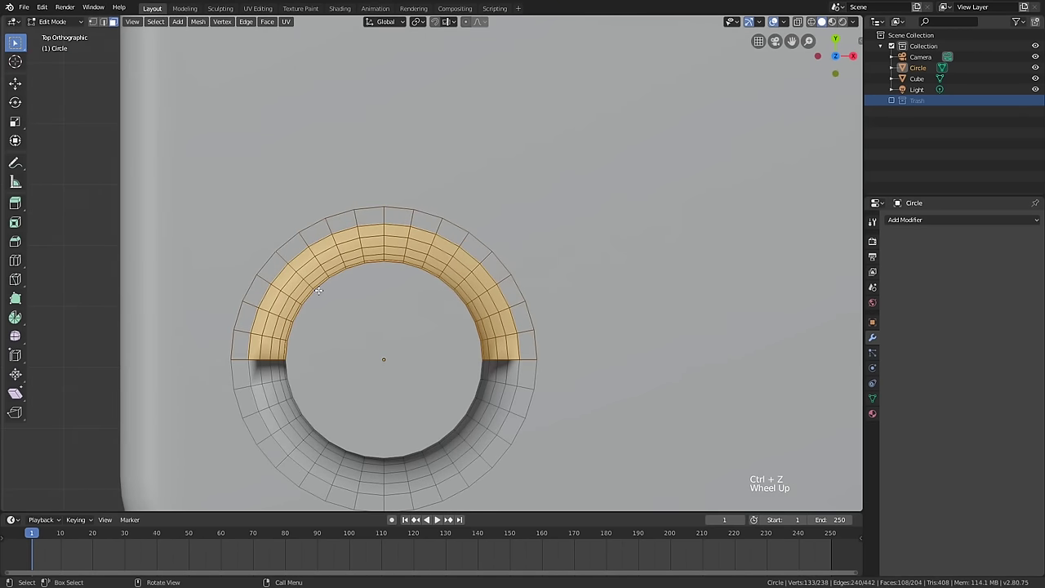
- Box-select the faces above the ring's midline and move them up along Y with increment snapping to form an elongated shape
key("alt+a")
key("b")
left_click_drag(193, 158, 653, 350)
key("g")
key("y")
key("ctrl")
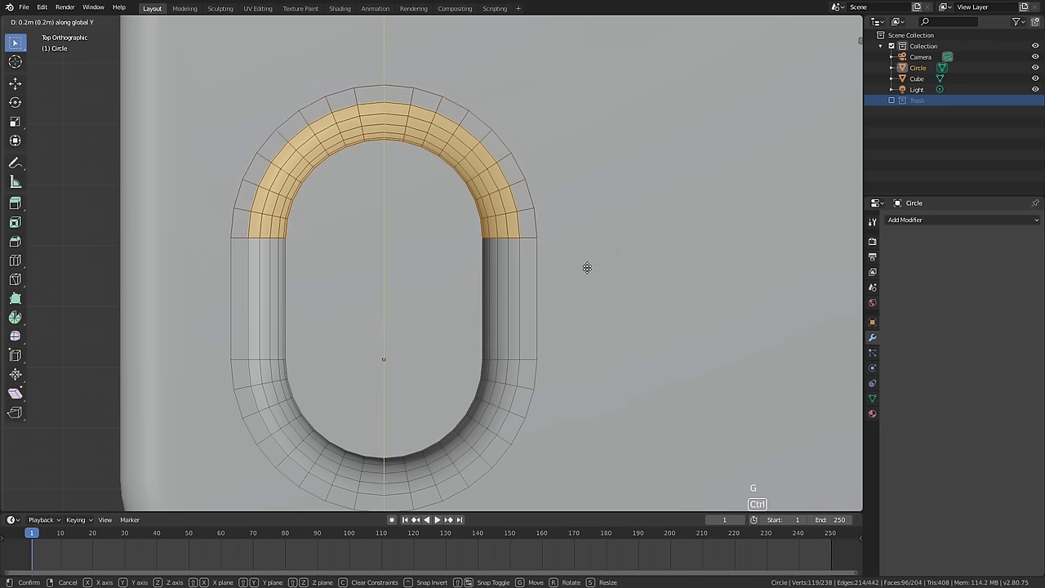
left_click(582, 207)
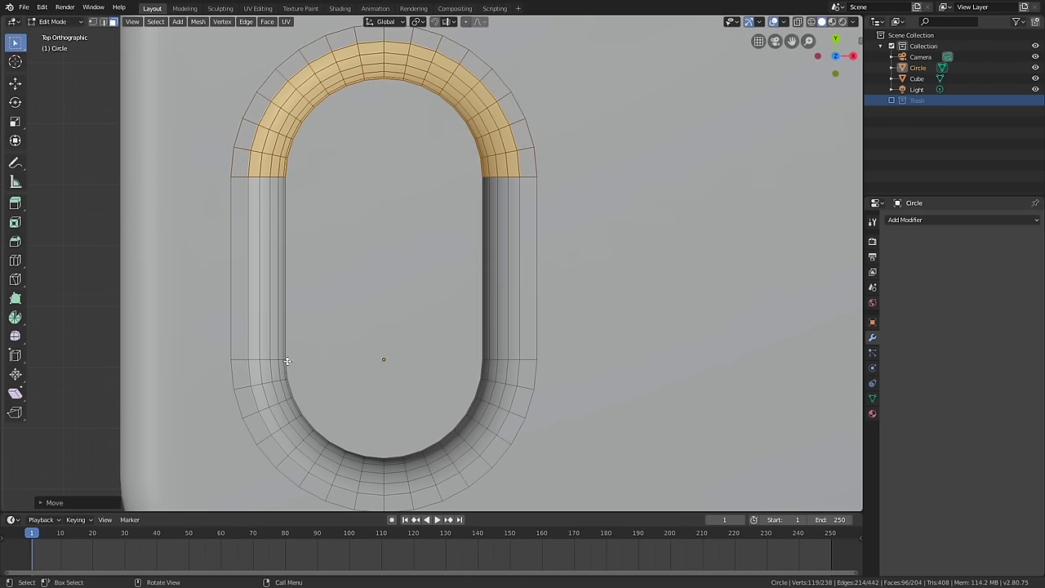
- Adjust the selected upper half once more along Y and return to Object Mode to view the elongated bump
scroll(357, 353, "down", 1)
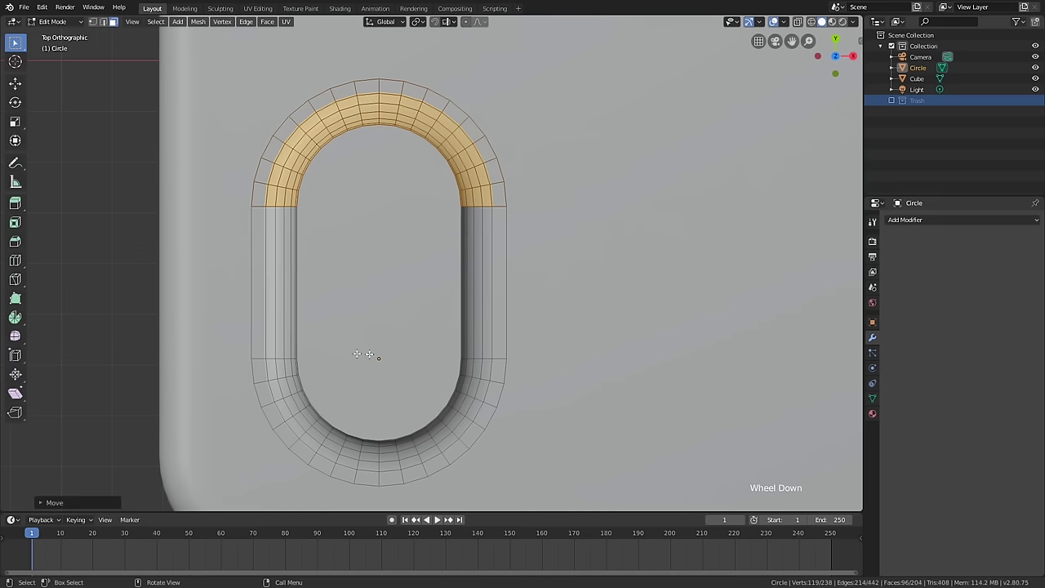
key("g")
key("y")
left_click(465, 375)
scroll(465, 377, "down", 2)
middle_click_drag(464, 377, 354, 346)
scroll(354, 345, "down", 3)
key("Tab")
scroll(373, 332, "down", 4)
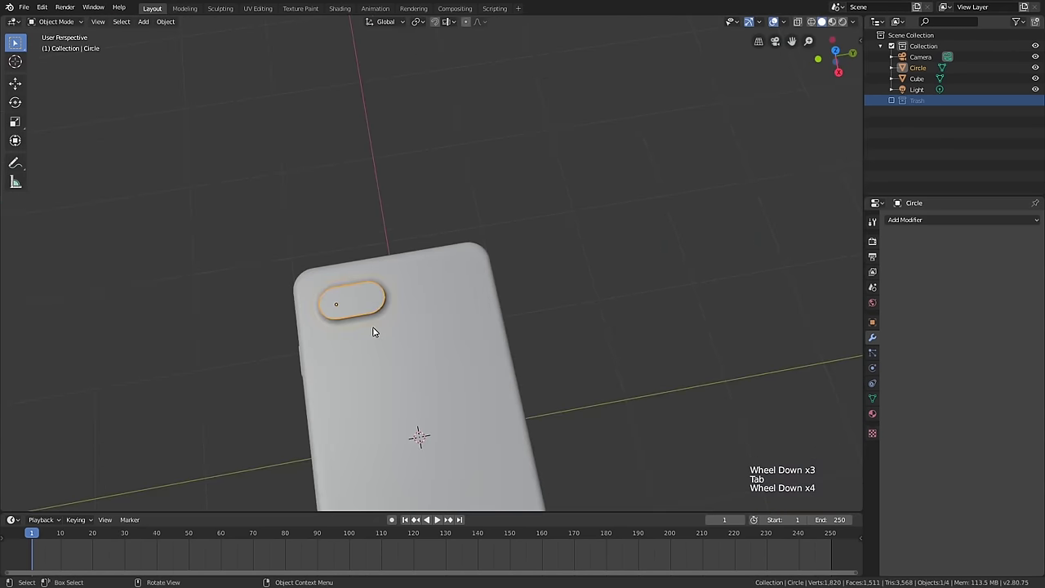
- Open the bump's mesh in Edit Mode from the top view with everything selected
key("KP_7")
key("Tab")
key("a")
- Try rotating the whole bump about 70 degrees and moving it to a different place on the phone's back
scroll(373, 333, "up", 1)
key("r")
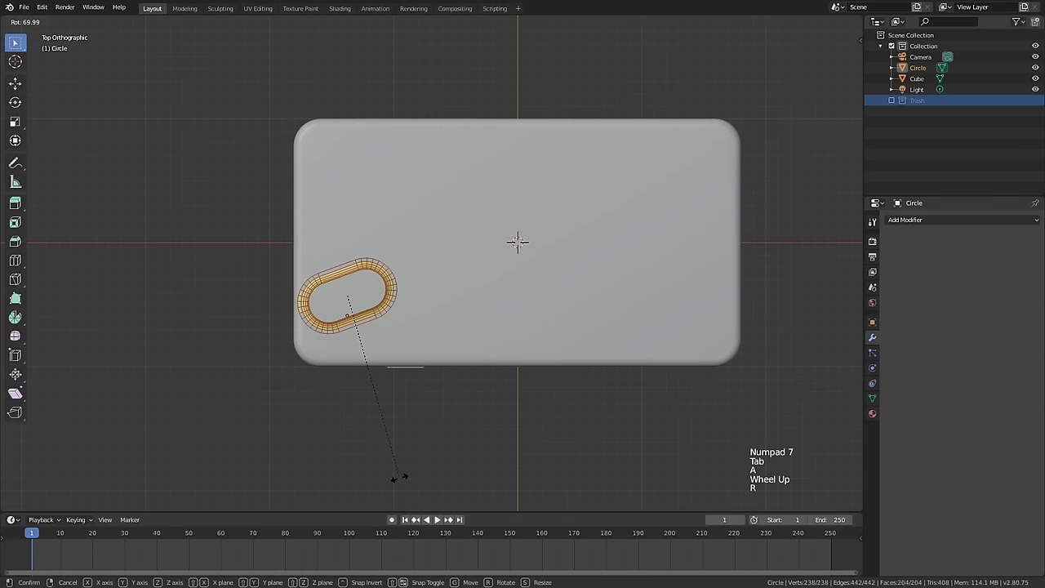
left_click(399, 478)
key("g")
left_click(704, 348)
scroll(634, 377, "down", 1)
middle_click_drag(632, 378, 440, 301)
key("ctrl+z")
key("ctrl+z")
scroll(599, 315, "down", 3)
- Select the edge loop along the bump's open top rim in vertex selection mode
key("KP_7")
scroll(597, 318, "up", 2)
scroll(466, 304, "up", 3)
middle_click_drag(440, 300, 495, 308)
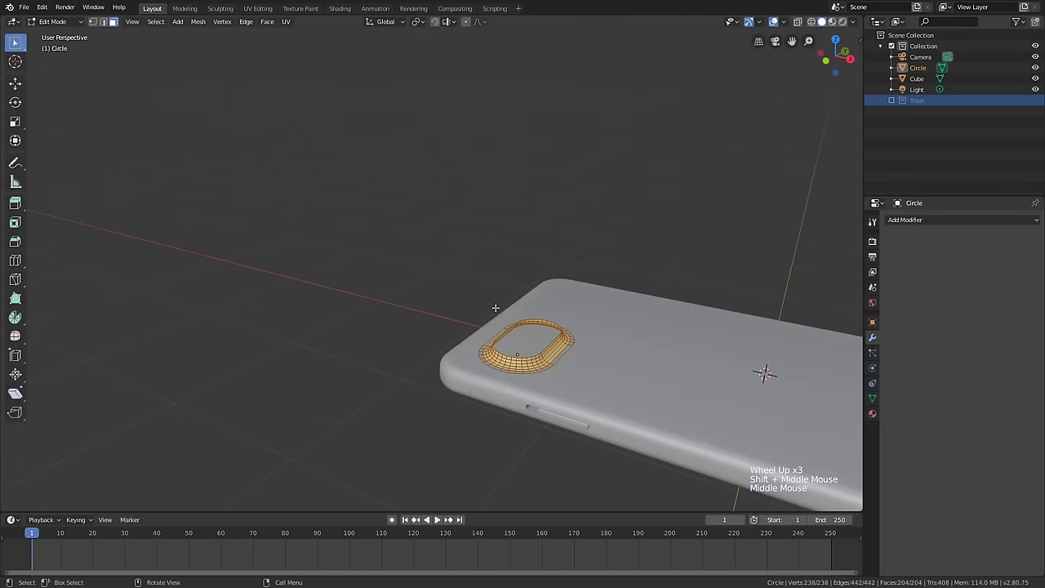
scroll(496, 308, "up", 11)
key("1")
left_click(533, 306, "alt")
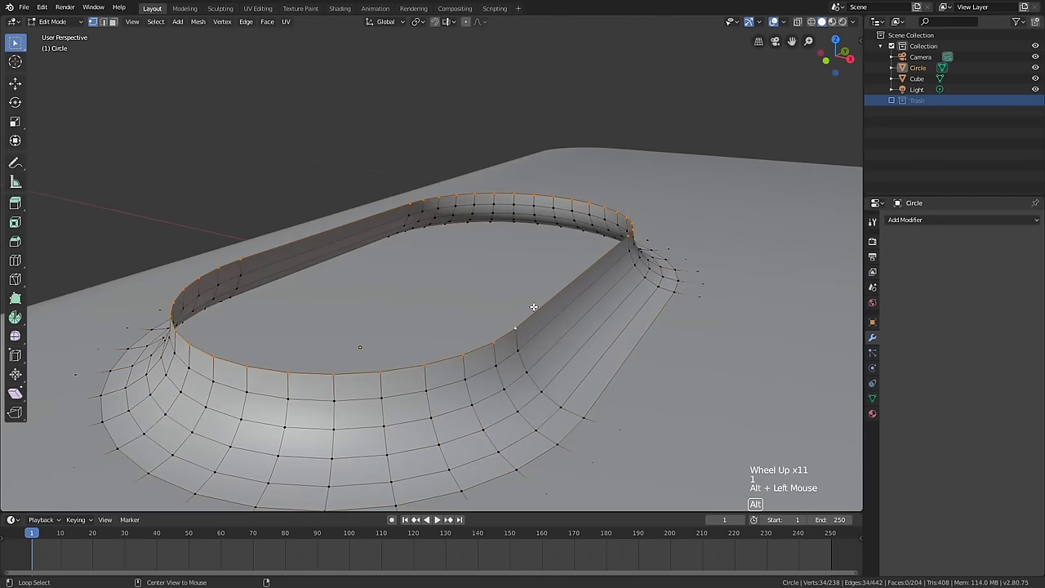
middle_click_drag(584, 317, 655, 324, "shift")
- Try to extrude the bump's top rim loop slightly upward
key("e")
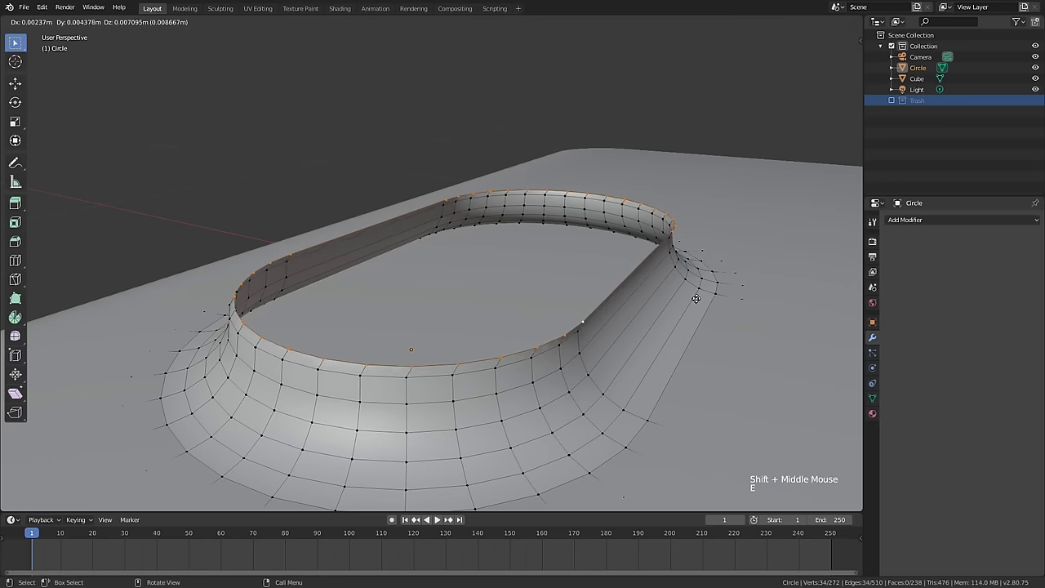
left_click(705, 280)
key("ctrl+z")
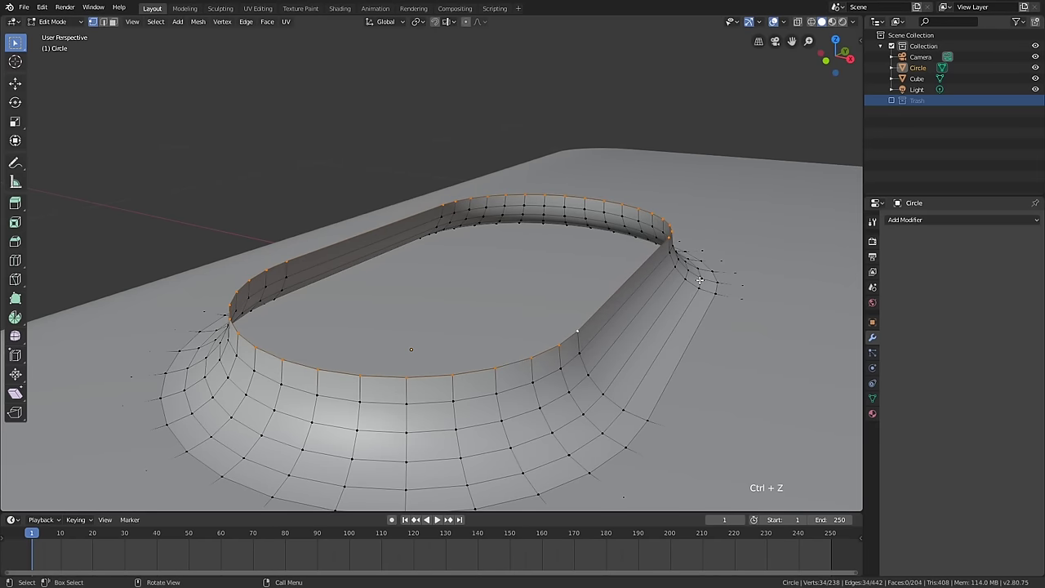
- Fill the top rim loop with a face and inset that face by about 0.008 m
key("f")
key("i")
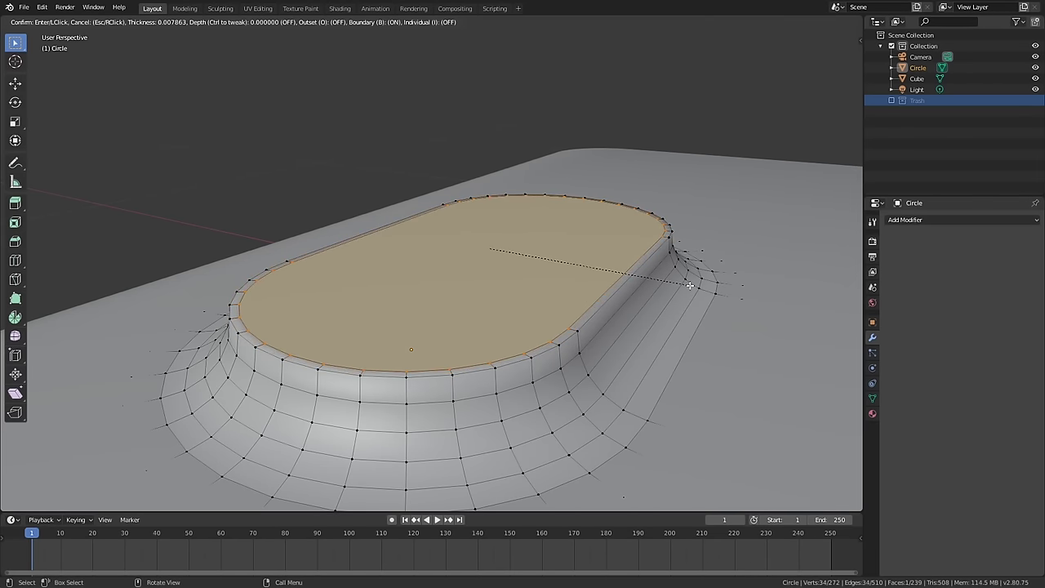
left_click(690, 286)
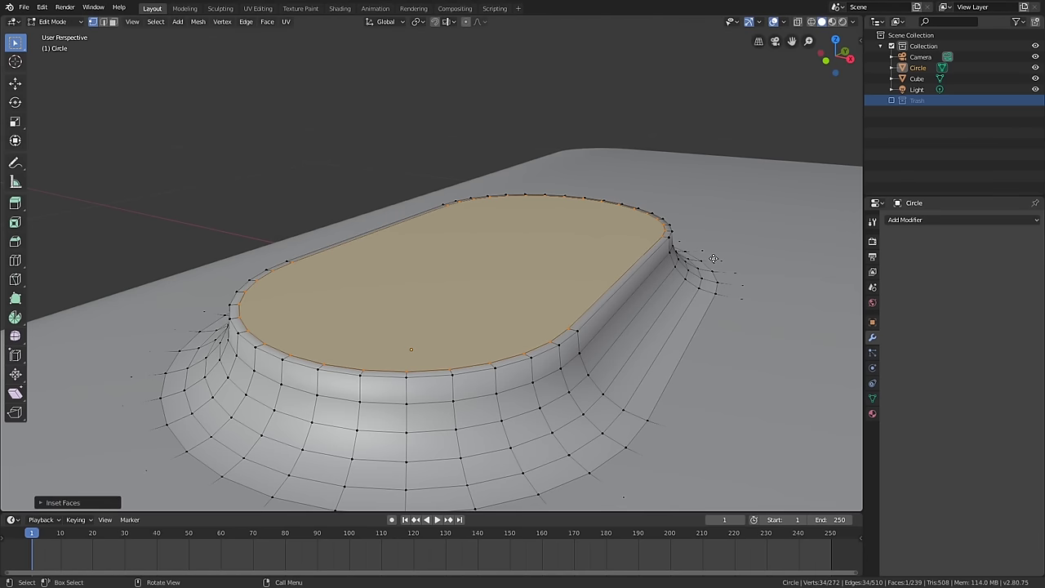
- Extrude the inset face down into the bump to form a recess and return to Object Mode
key("e")
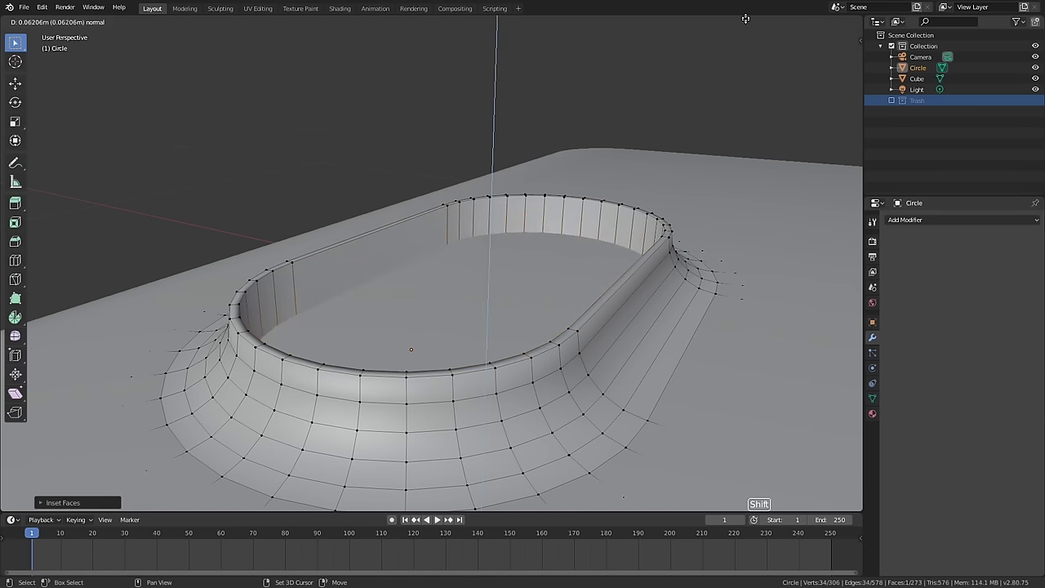
left_click(700, 346)
scroll(700, 345, "down", 1)
middle_click_drag(700, 345, 672, 326)
key("Tab")
- Enable Auto Smooth for the normals of the camera bump's mesh
left_click(872, 399)
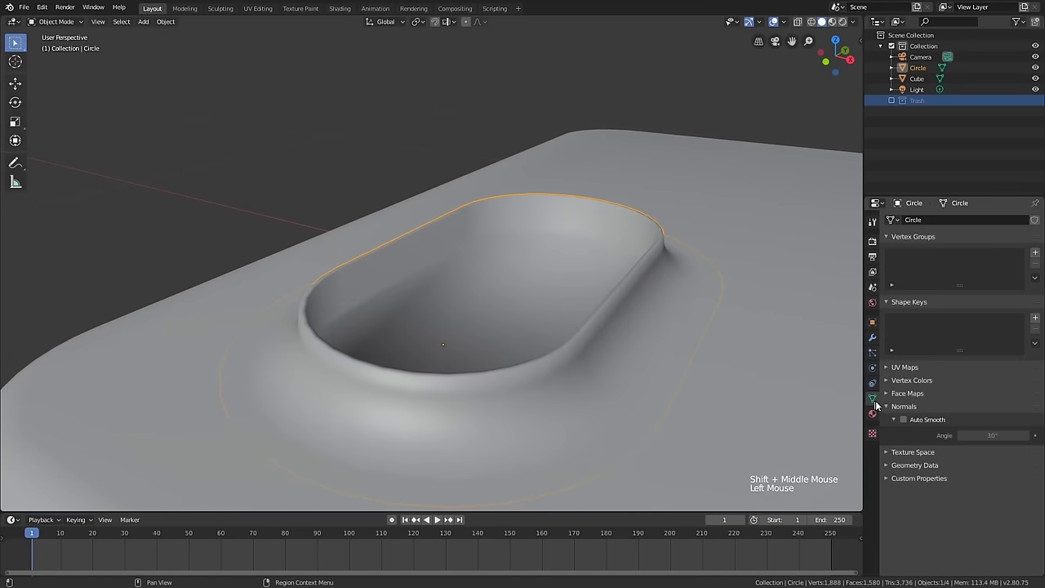
left_click(903, 420)
middle_click_drag(647, 333, 611, 329, "shift")
scroll(611, 329, "down", 4)
left_click(445, 198)
- Set the viewport shading to LookDev material preview
middle_click_drag(445, 198, 576, 300)
scroll(536, 384, "down", 1)
scroll(556, 334, "up", 2)
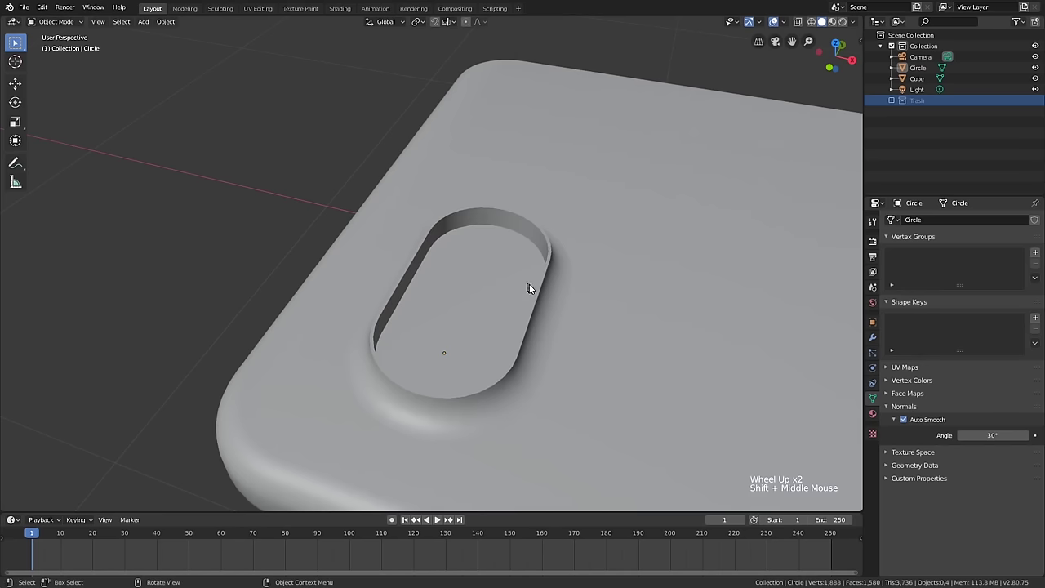
left_click(834, 22)
- Examine from several angles how the recessed camera bump blends into the phone's back, with nothing selected
middle_click_drag(622, 261, 628, 205)
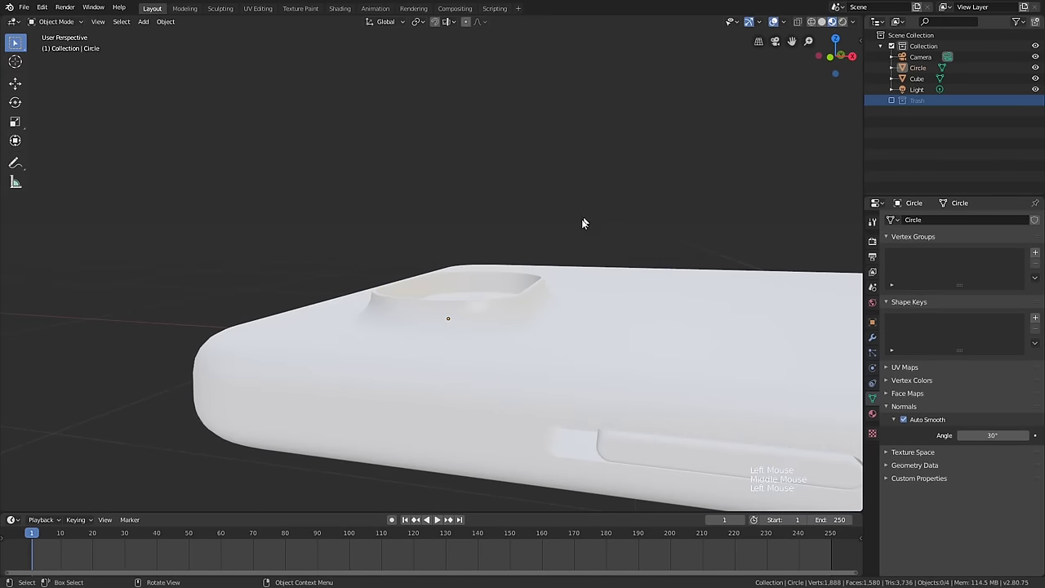
mouse_move(535, 247)
middle_mouse_down()
mouse_move(675, 332)
mouse_move(642, 310)
mouse_move(411, 246)
mouse_move(490, 264)
mouse_move(541, 237)
middle_mouse_up()
left_click(413, 246)
left_click(542, 235)
scroll(522, 261, "down", 1)
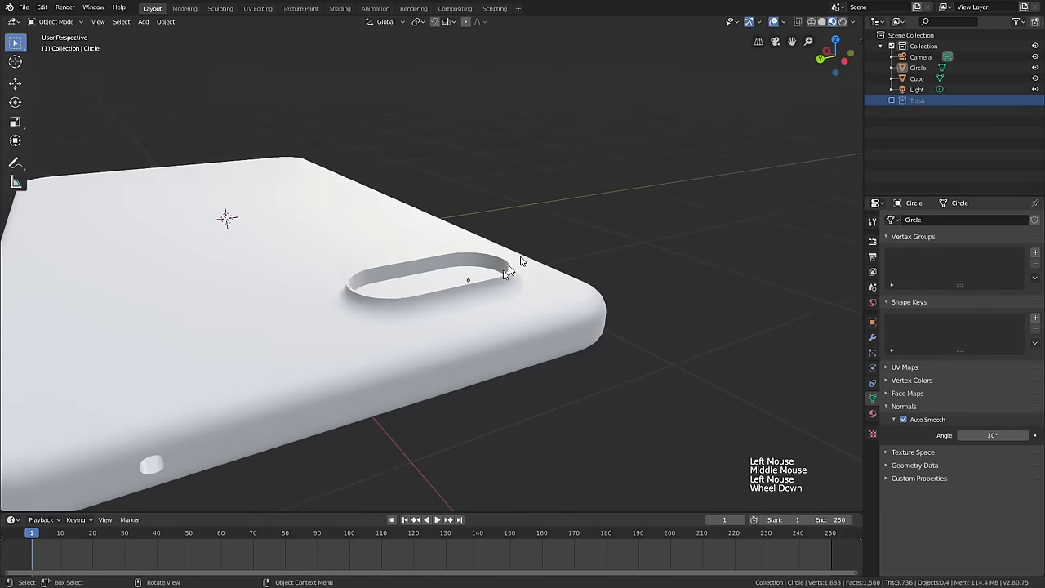
scroll(507, 272, "down", 1)
left_click(490, 275)
middle_click_drag(489, 275, 292, 303)
key("alt+a")
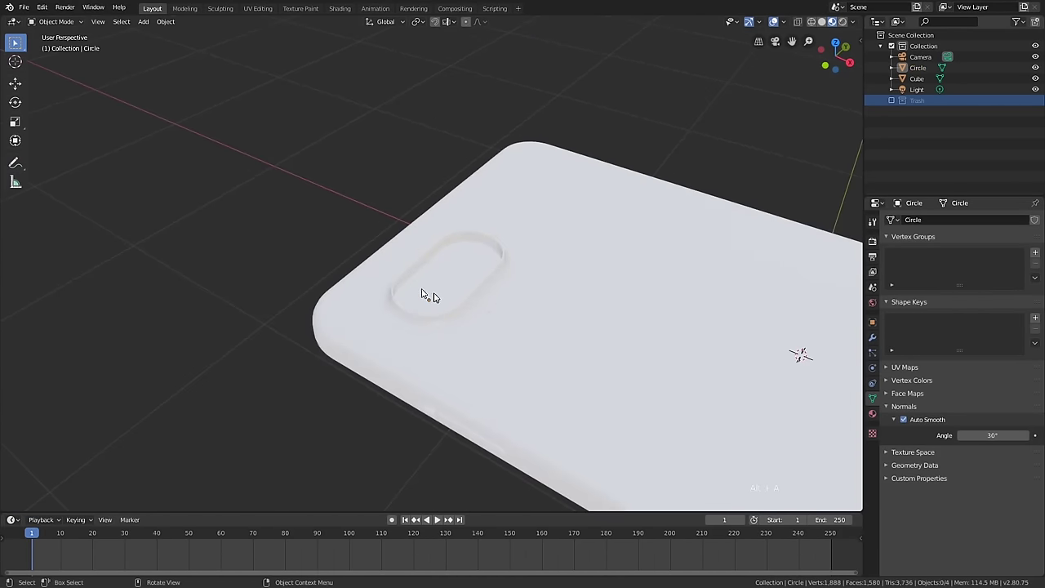
scroll(443, 298, "up", 1)
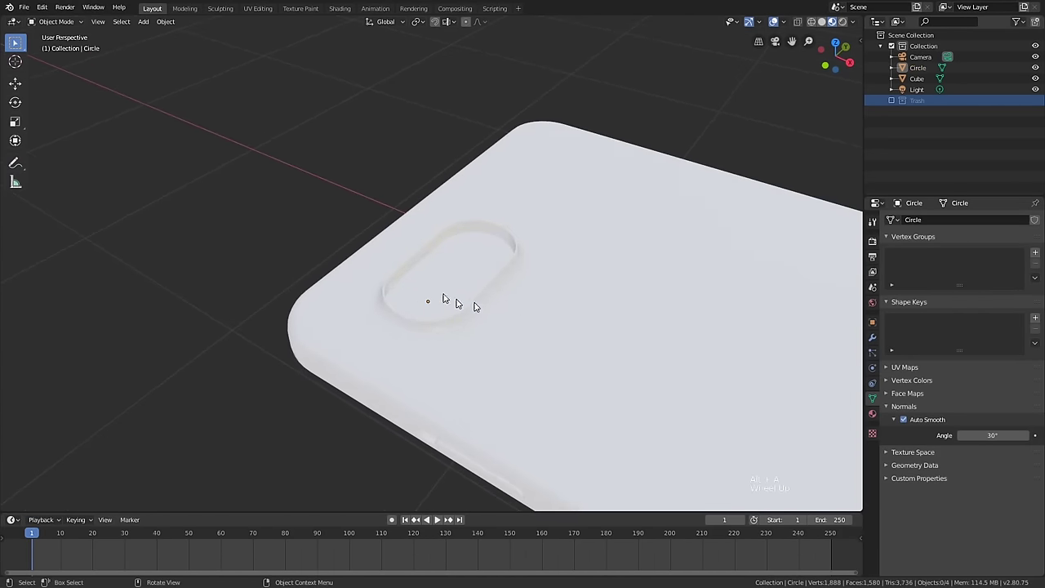
- Select the phone body and change the base color of its PhoneBody material to a bright blue
left_click(645, 294)
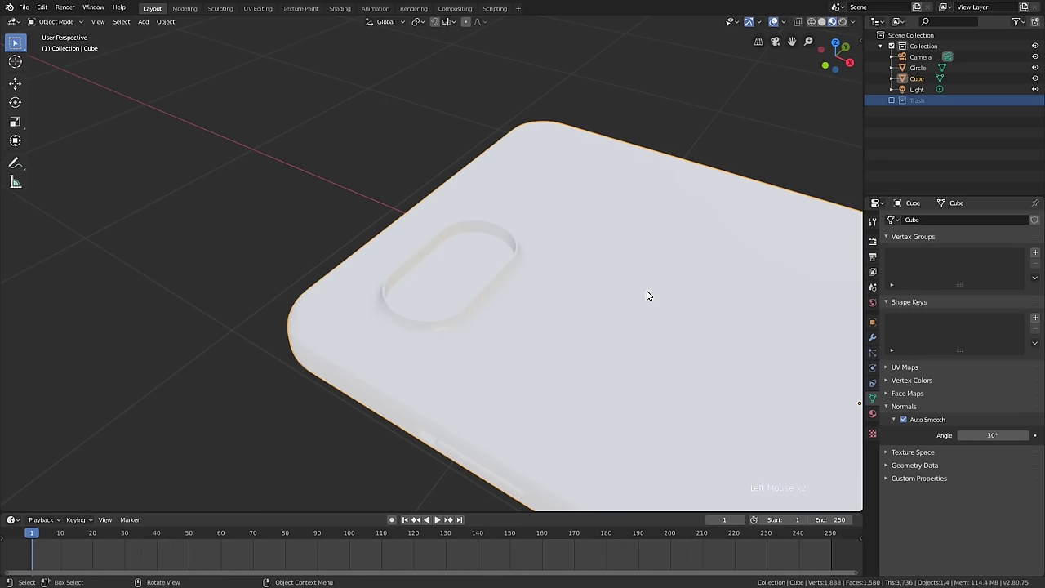
left_click(872, 414)
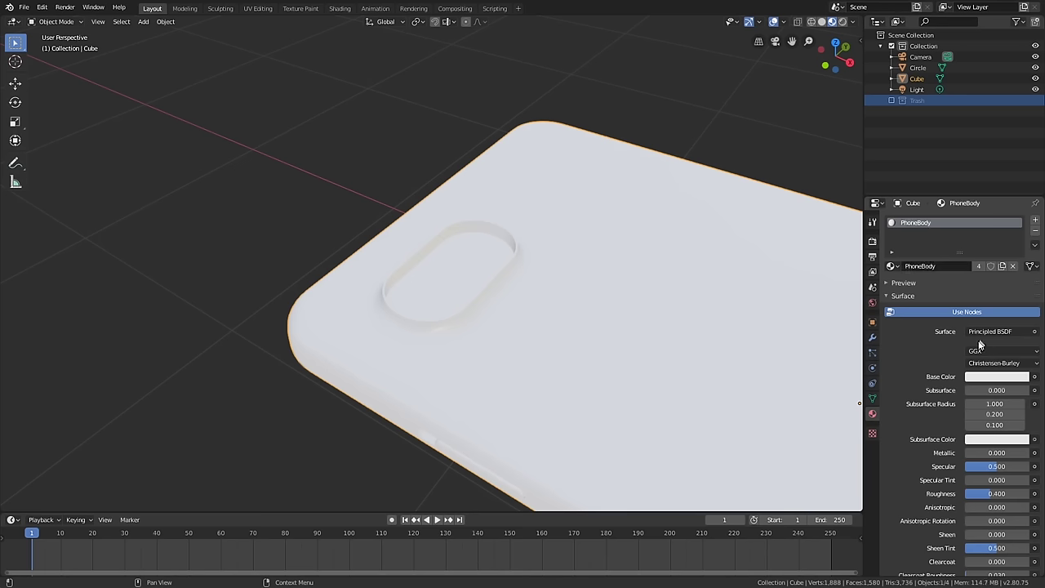
middle_click_drag(660, 361, 662, 287)
scroll(662, 287, "down", 3)
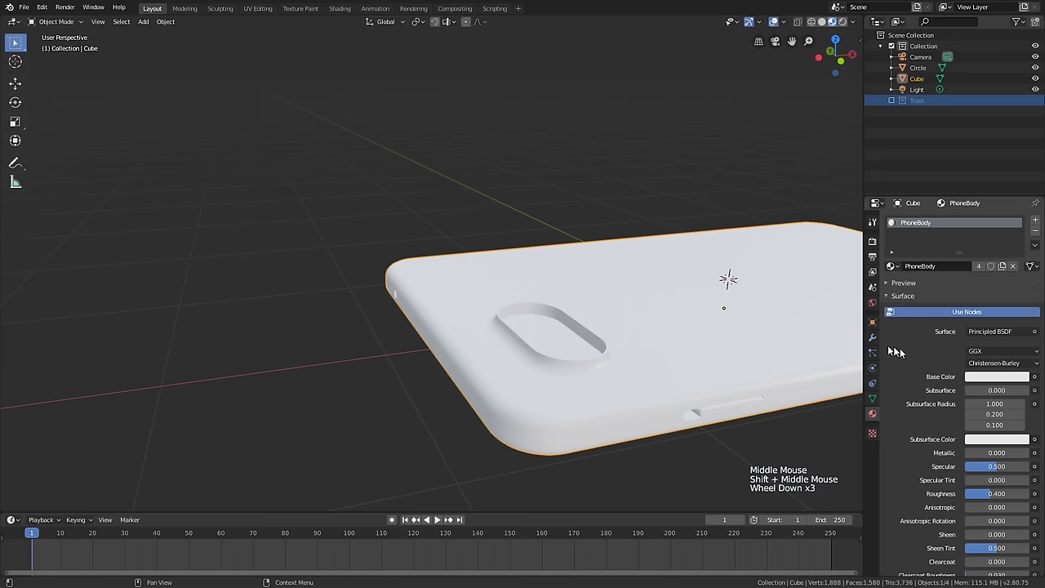
left_click(975, 375)
left_click(977, 377)
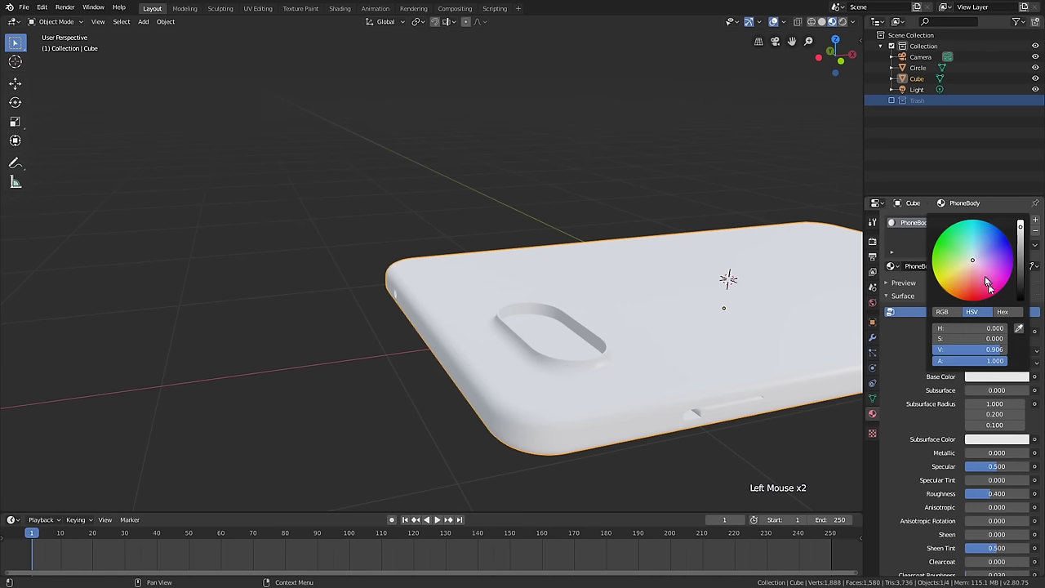
mouse_move(986, 284)
left_mouse_down()
mouse_move(990, 294)
mouse_move(949, 294)
mouse_move(974, 295)
mouse_move(989, 281)
left_mouse_up()
left_click_drag(984, 221, 989, 223)
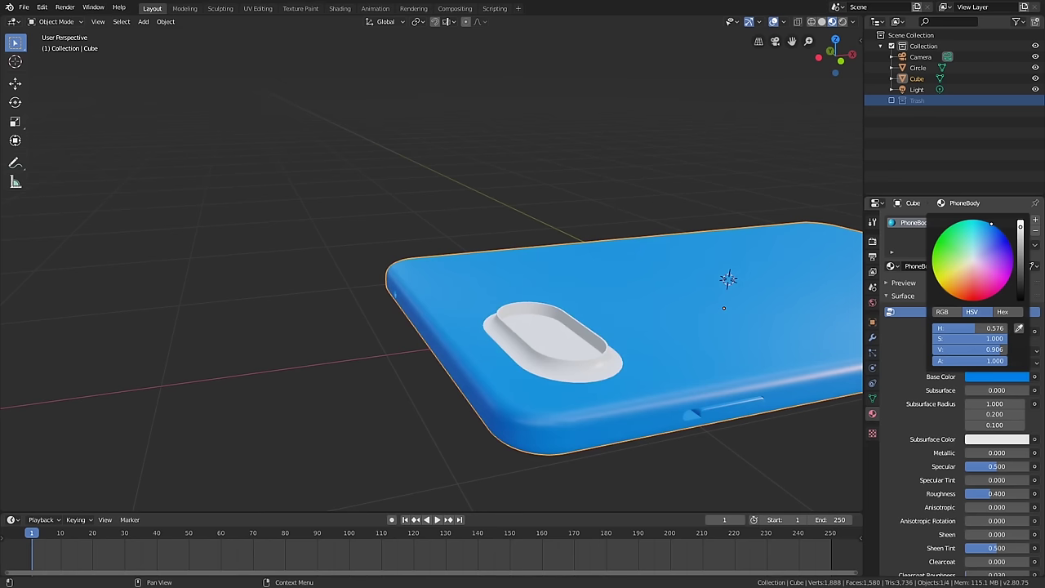
- Mute the PhoneBody base color to a greyish blue and set its Metallic value to 1.000
left_click(998, 377)
left_click_drag(1002, 352, 947, 338, "ctrl")
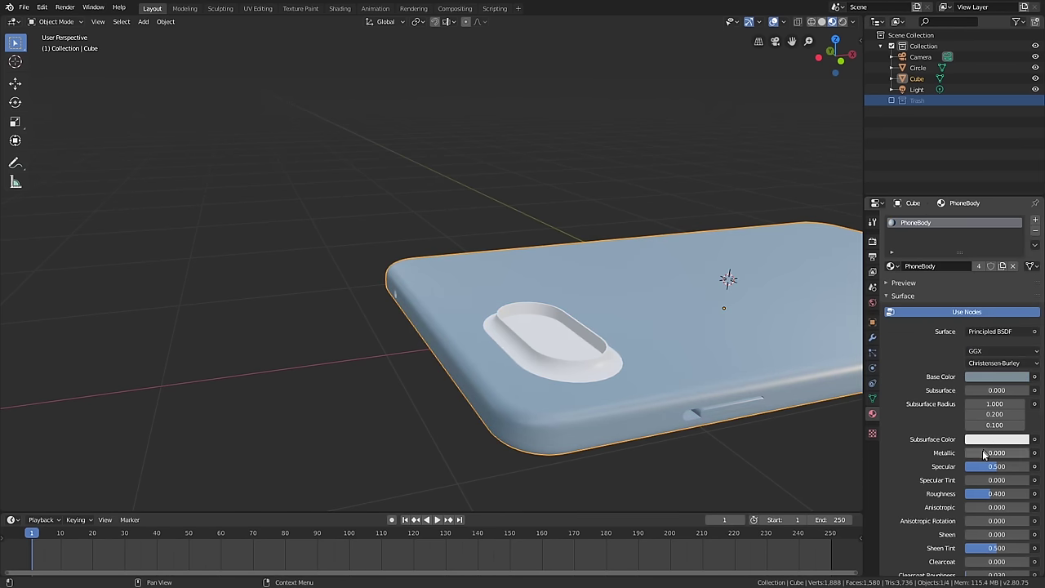
left_click_drag(982, 455, 1038, 454)
middle_click_drag(810, 390, 790, 389, "shift")
middle_click_drag(789, 388, 697, 389)
middle_click_drag(719, 398, 721, 390, "shift")
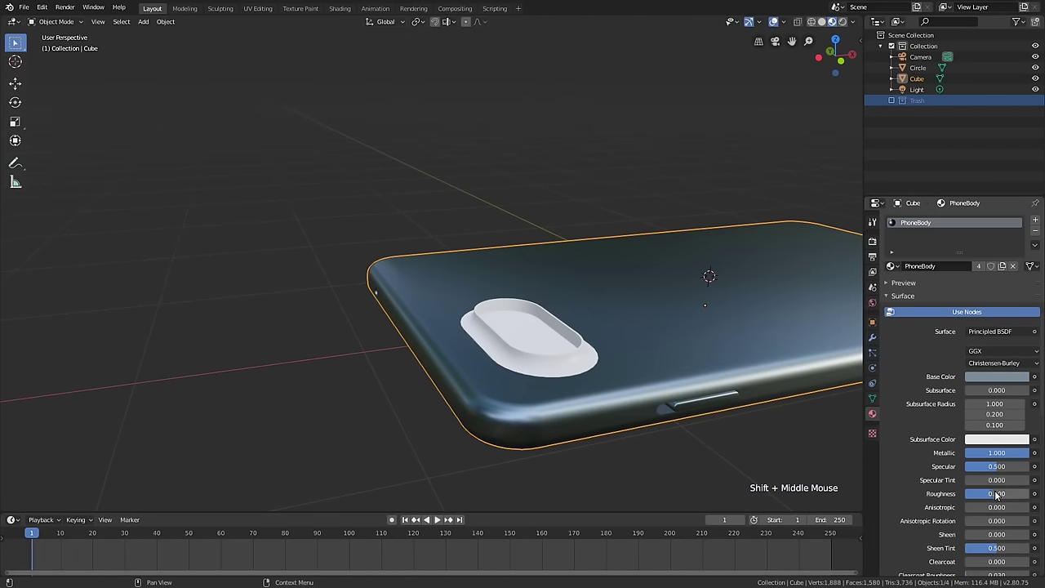
- Try a lower Roughness value on the PhoneBody material
left_click_drag(995, 494, 963, 495)
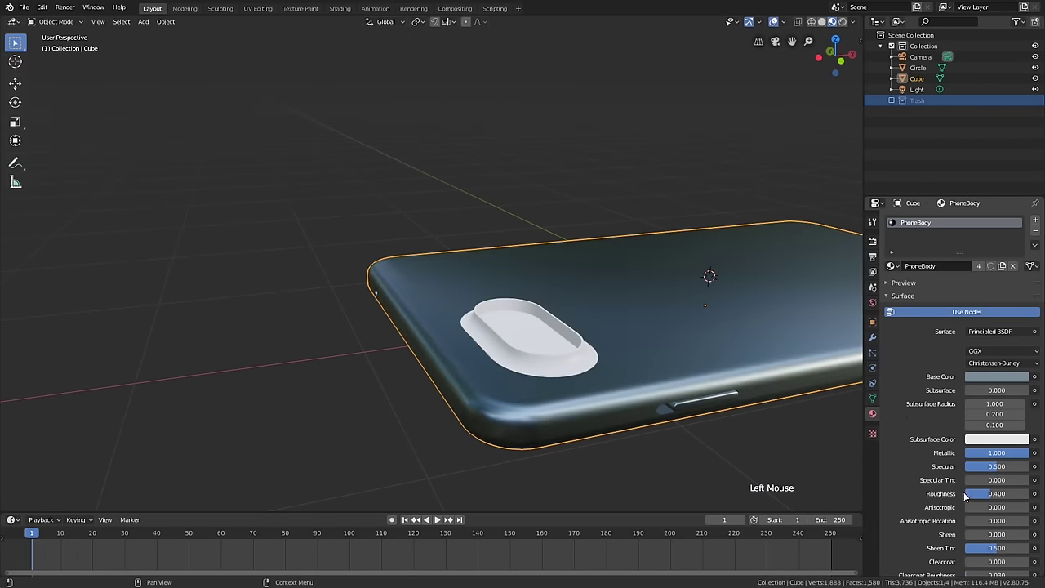
middle_click_drag(656, 199, 786, 288, "shift")
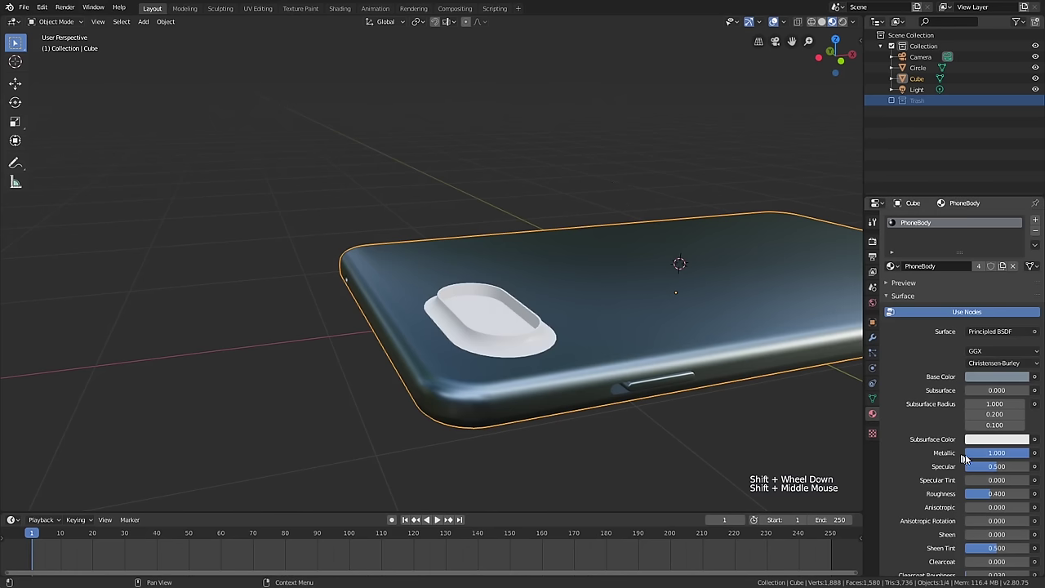
- Set the PhoneBody material's Roughness to 0.500 after trying 0.200
left_click_drag(1020, 493, 976, 492)
middle_click_drag(704, 408, 857, 440)
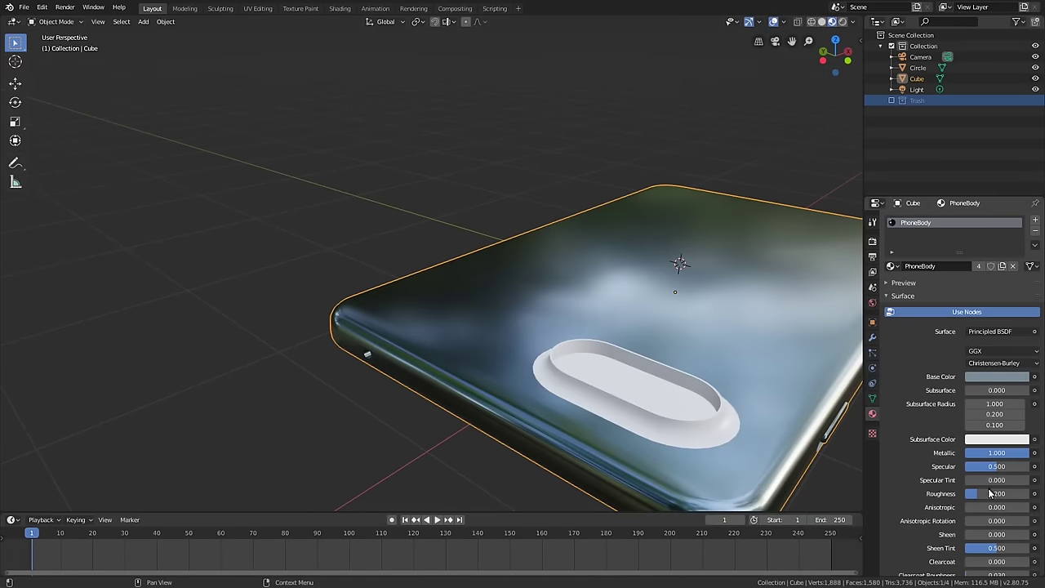
left_click_drag(980, 493, 1000, 493, "ctrl")
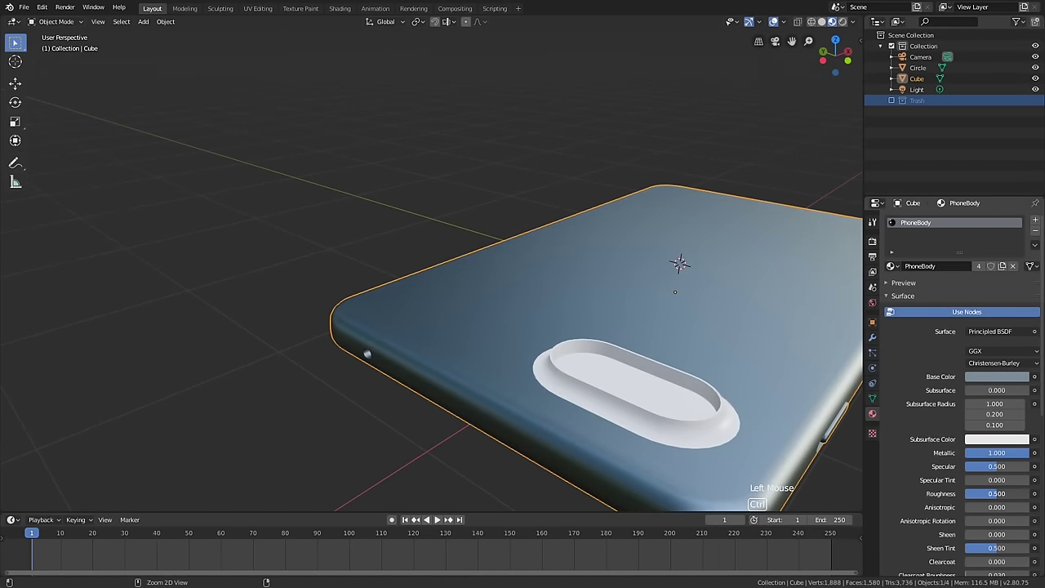
- Select the camera bump, give it the existing PhoneBody material, and clear the selection
middle_click_drag(783, 408, 738, 390, "shift")
middle_click_drag(738, 390, 689, 372)
left_click(577, 407)
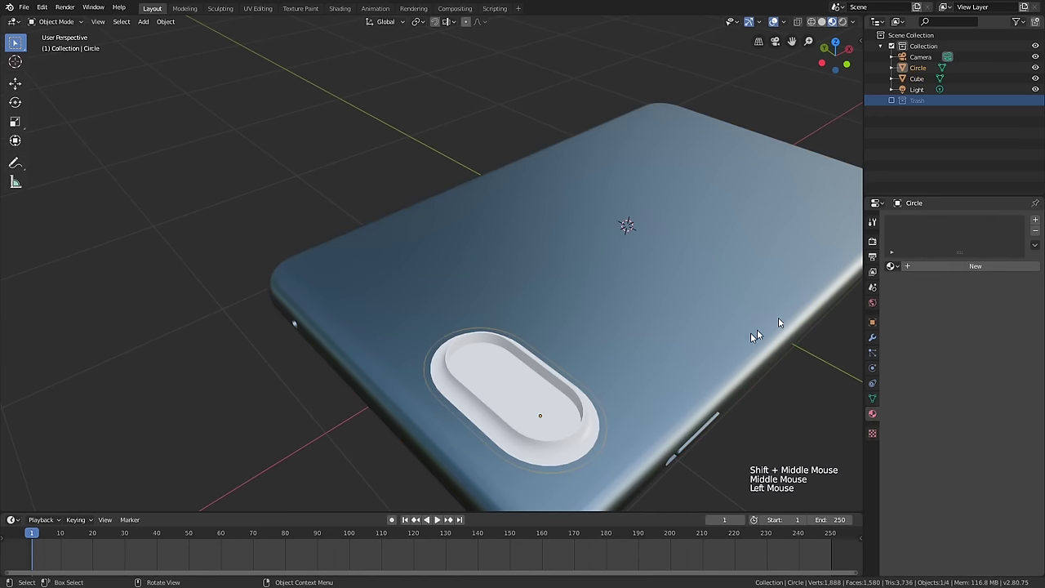
left_click(891, 266)
left_click(899, 278)
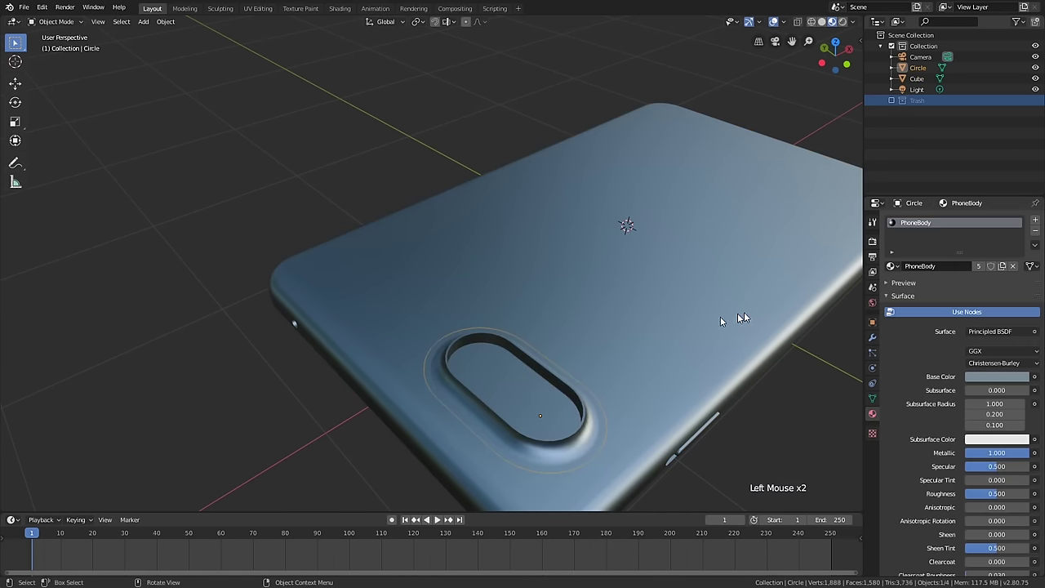
left_click(520, 220)
left_click(809, 372)
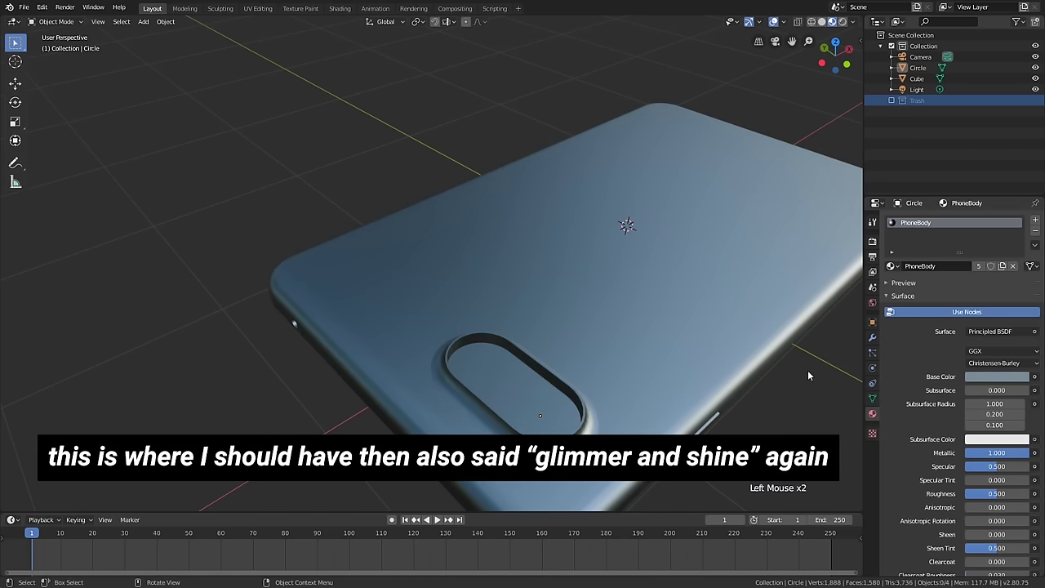
- Add a second material slot to the camera bump and create a new material named Black in it
scroll(808, 372, "down", 1)
middle_click_drag(586, 424, 505, 301)
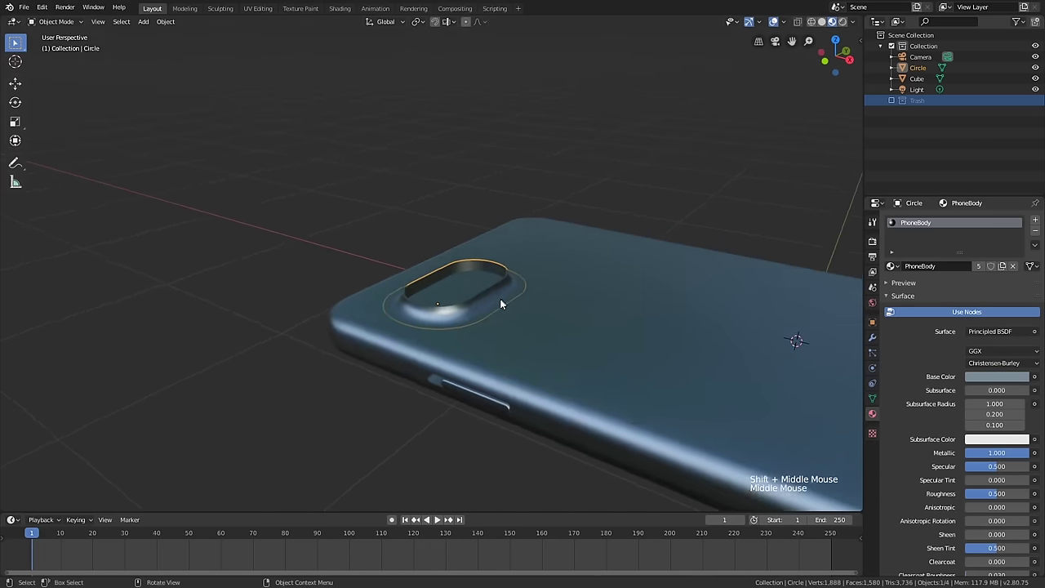
scroll(499, 298, "up", 5)
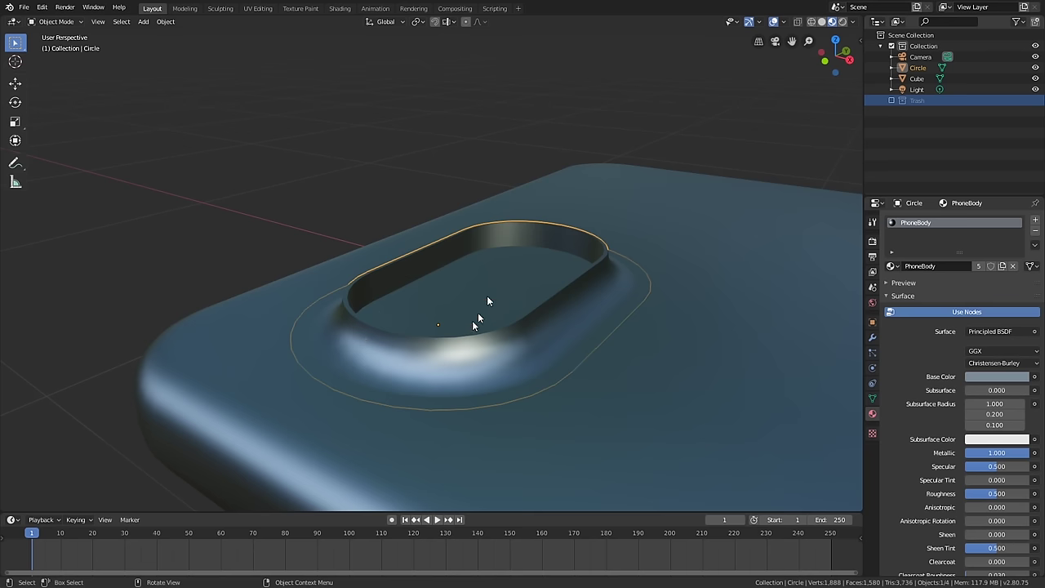
left_click(1035, 222)
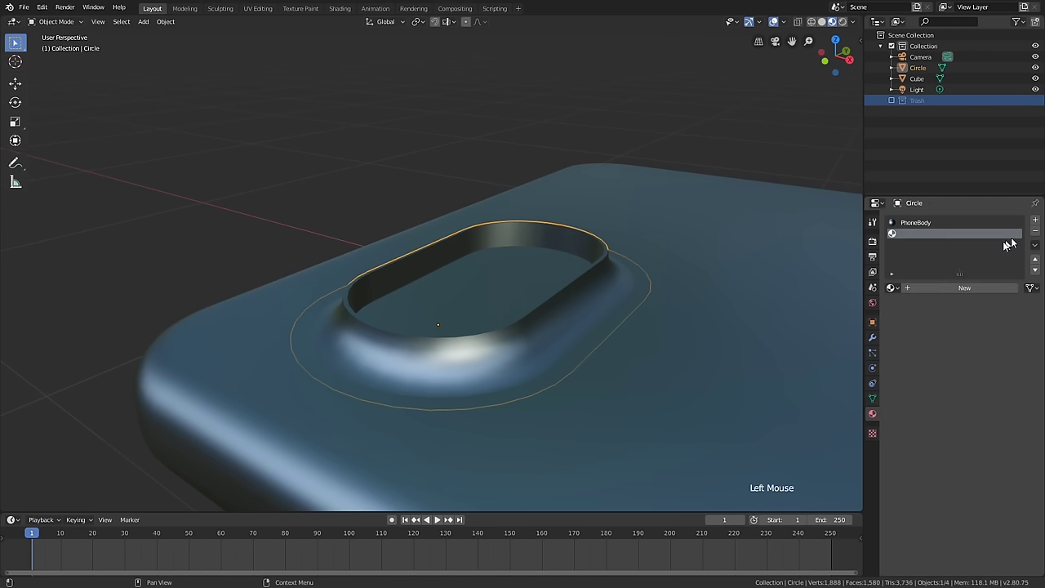
left_click(938, 291)
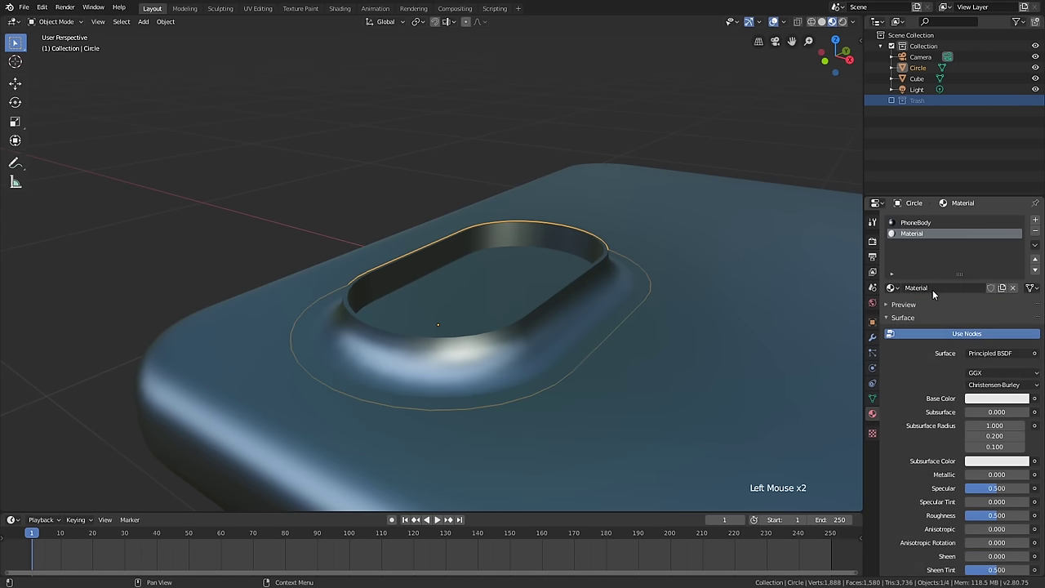
left_click(932, 288)
left_click(997, 398)
left_click(932, 288)
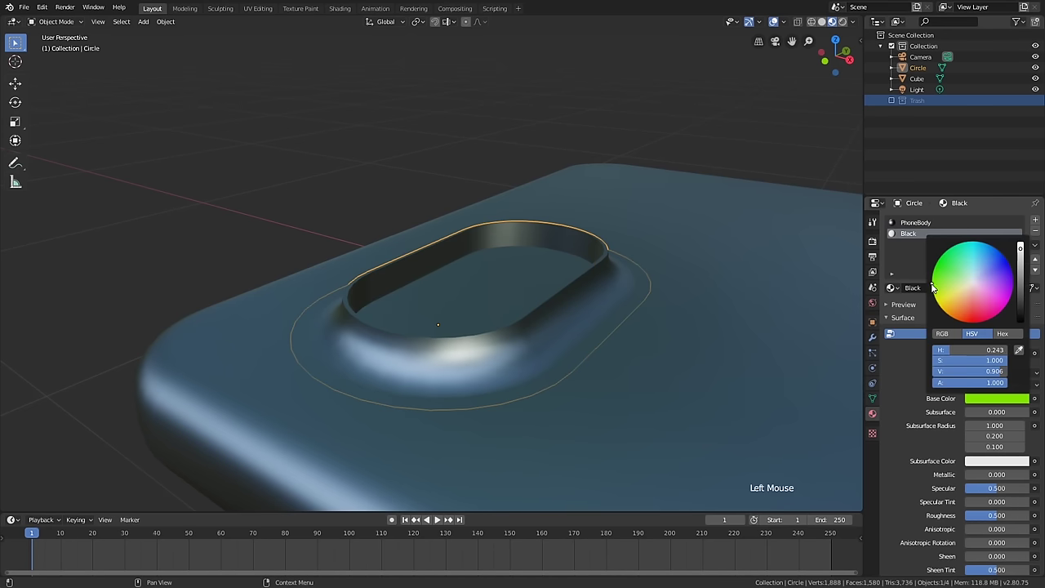
- Change the Black material's base color to pure black
left_click(977, 398)
left_click(1019, 351)
left_click(979, 399)
left_click(1022, 323)
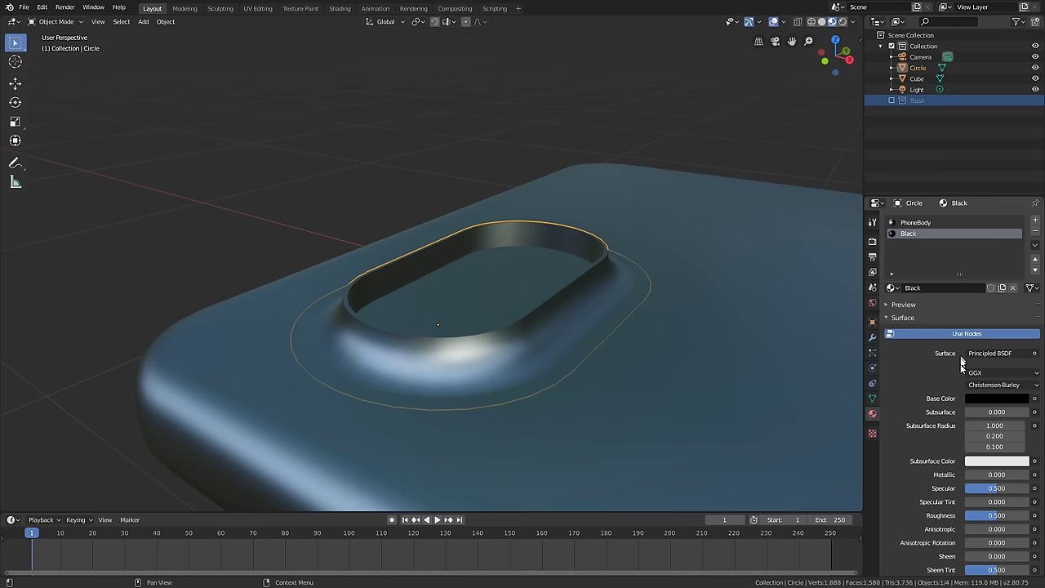
- Extend the selected floor of the camera recess to its inner walls and assign the Black material to those faces
key("Tab")
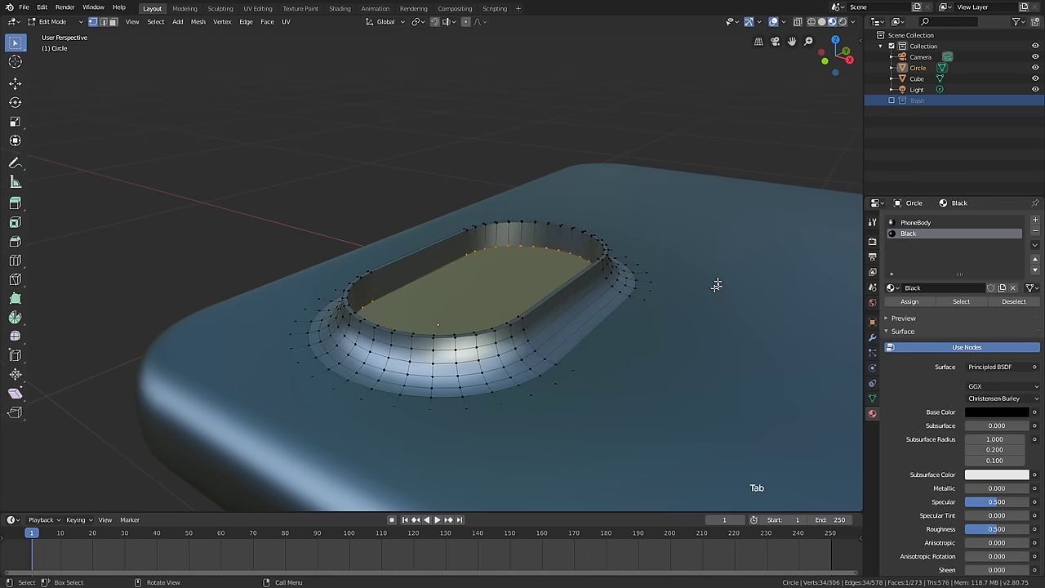
key("ctrl+KP_Add")
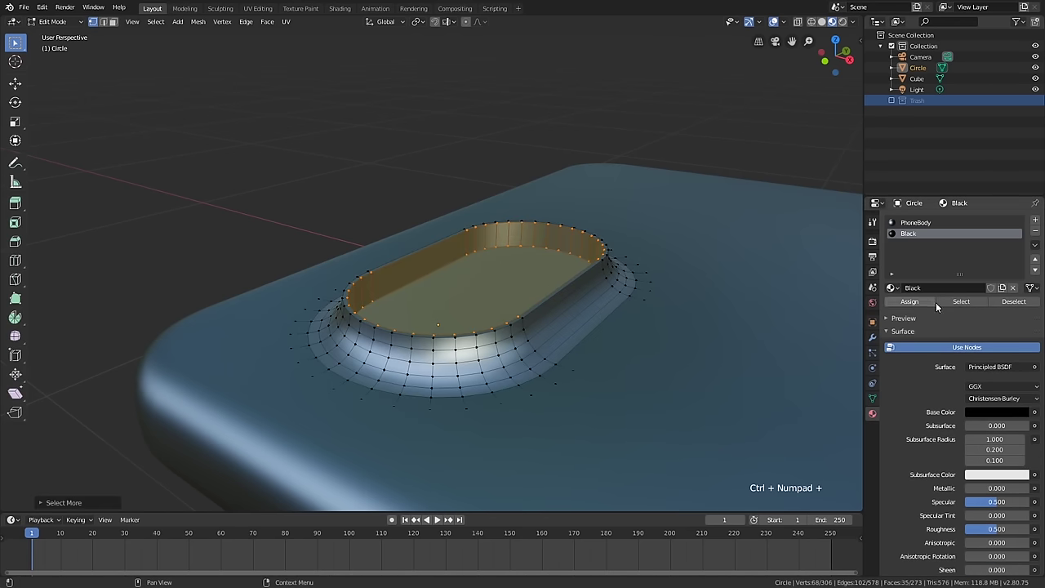
left_click(910, 301)
key("Tab")
- Raise the Black material's Roughness to 1.000
middle_click_drag(562, 322, 536, 337)
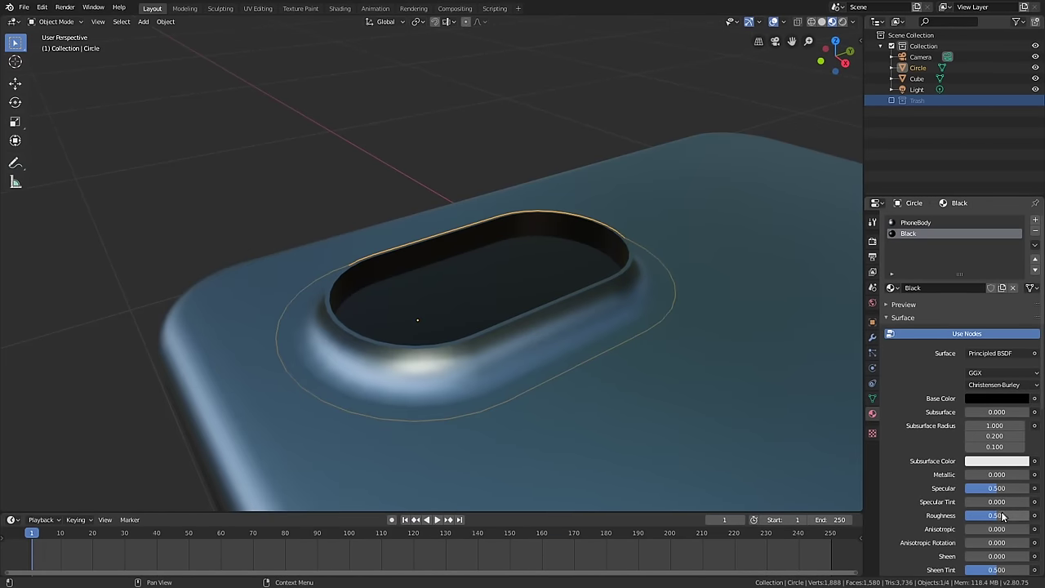
left_click_drag(1002, 516, 1030, 516)
middle_click_drag(677, 342, 475, 337)
- Reselect the camera bump and snap the 3D cursor to it
key("alt+a")
left_click(487, 320)
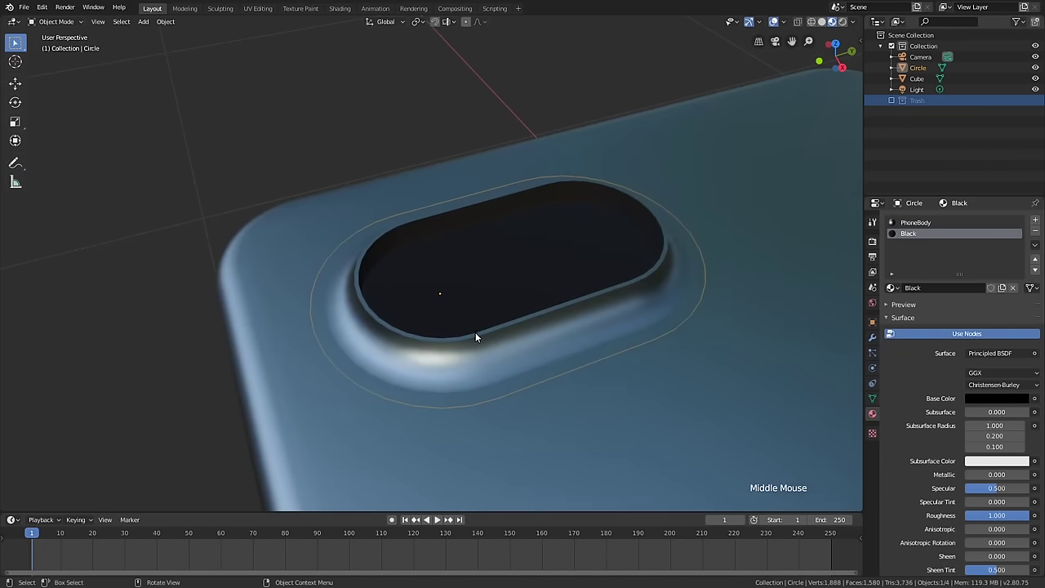
key("shift+s")
left_click(483, 396)
middle_click_drag(480, 376, 479, 309)
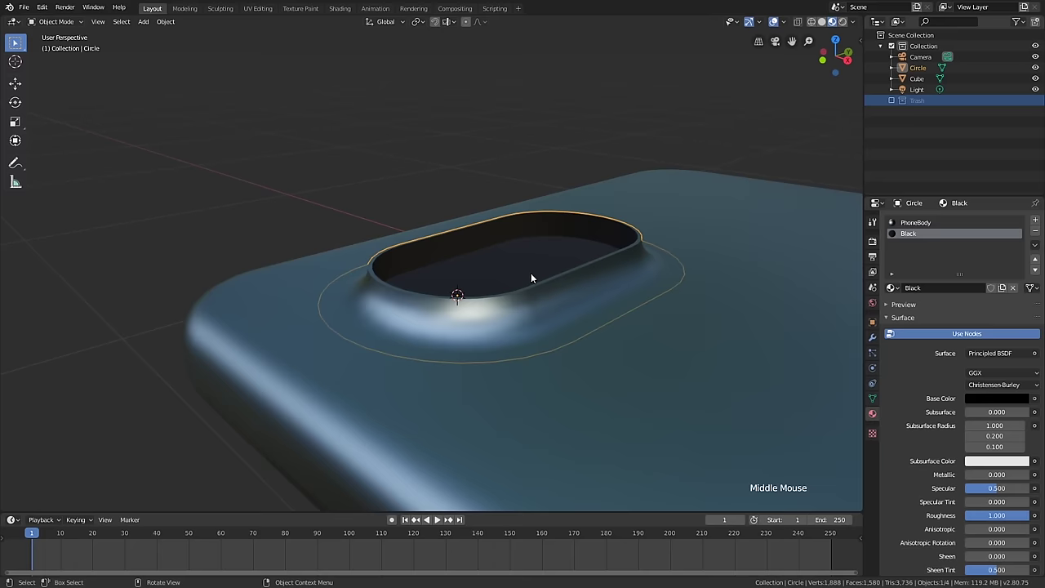
- Add a UV sphere at the 3D cursor inside the camera recess
middle_click_drag(530, 279, 501, 314)
scroll(432, 304, "up", 2)
key("shift+a")
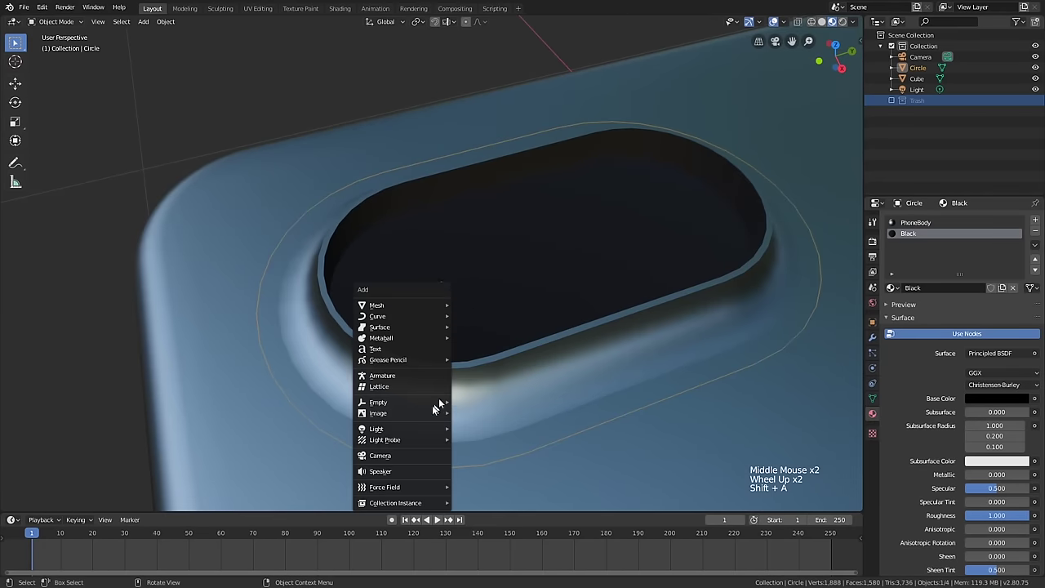
mouse_move(428, 306)
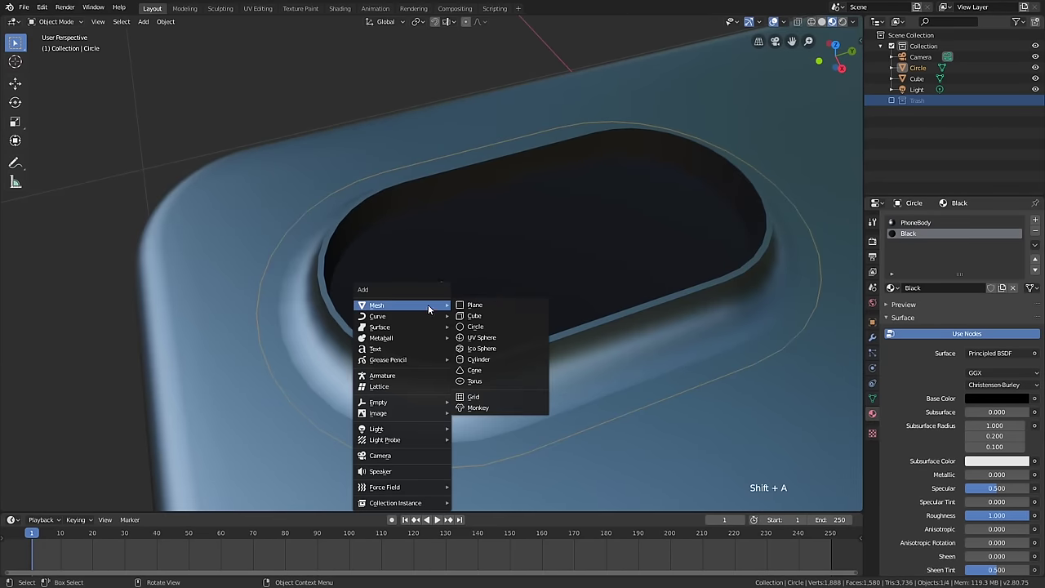
left_click(505, 342)
scroll(577, 321, "down", 1)
middle_click_drag(576, 322, 590, 307)
scroll(590, 307, "down", 8)
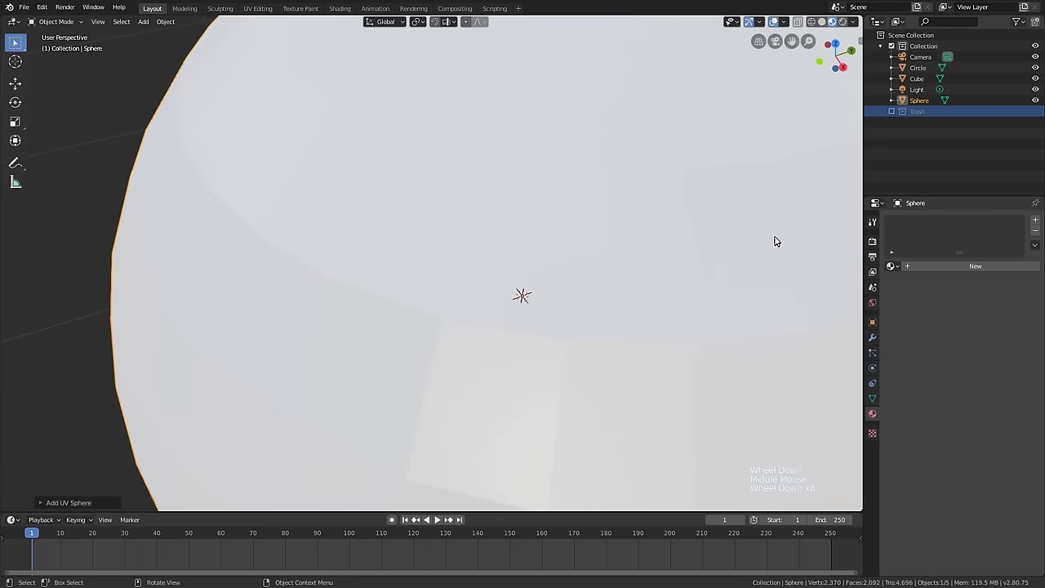
- Scale the whole sphere mesh down in Edit Mode until it fits as a small ball inside the camera recess
key("Tab")
key("s")
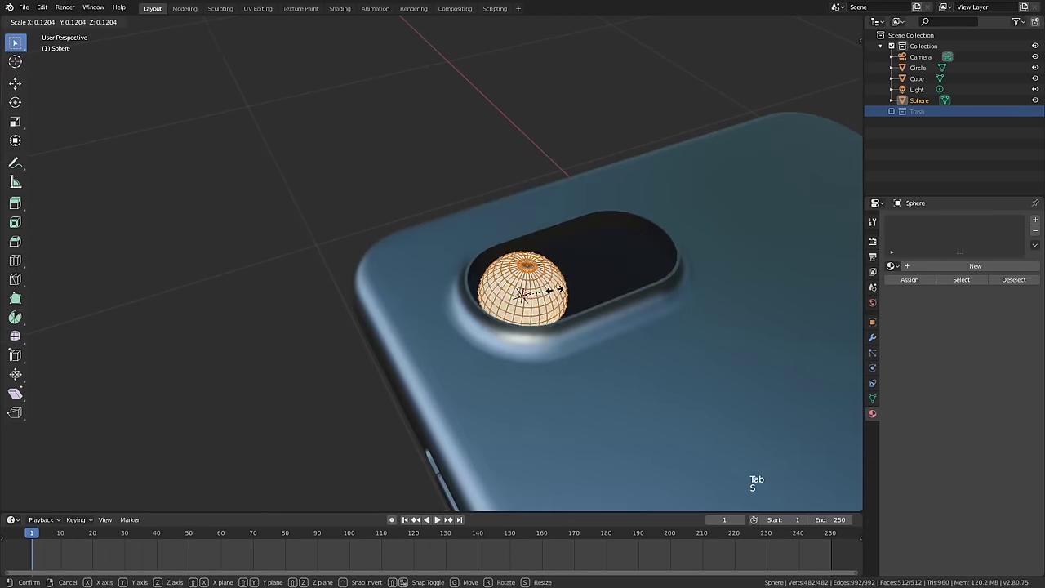
left_click(552, 290)
scroll(595, 265, "up", 3)
key("s")
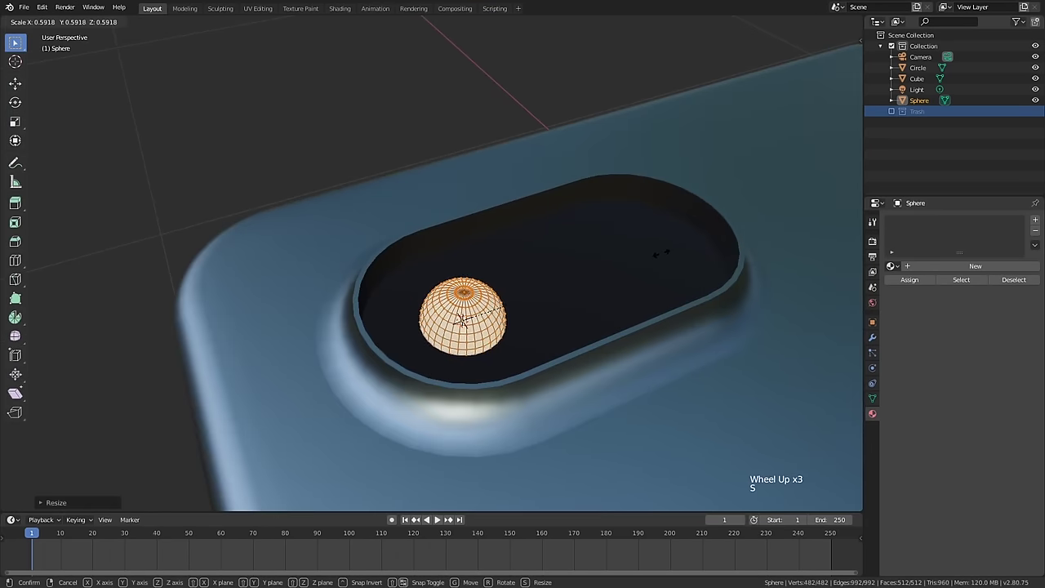
middle_click(625, 259)
- Flatten the sphere mesh along the Z axis into a low dome and scale it down slightly
scroll(646, 226, "up", 2)
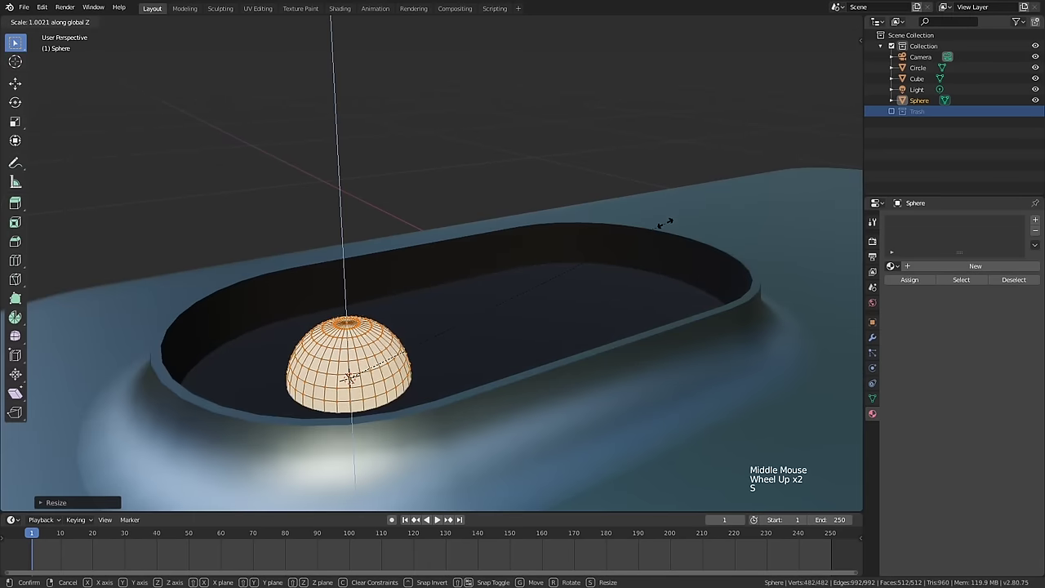
key("s")
left_click(668, 257)
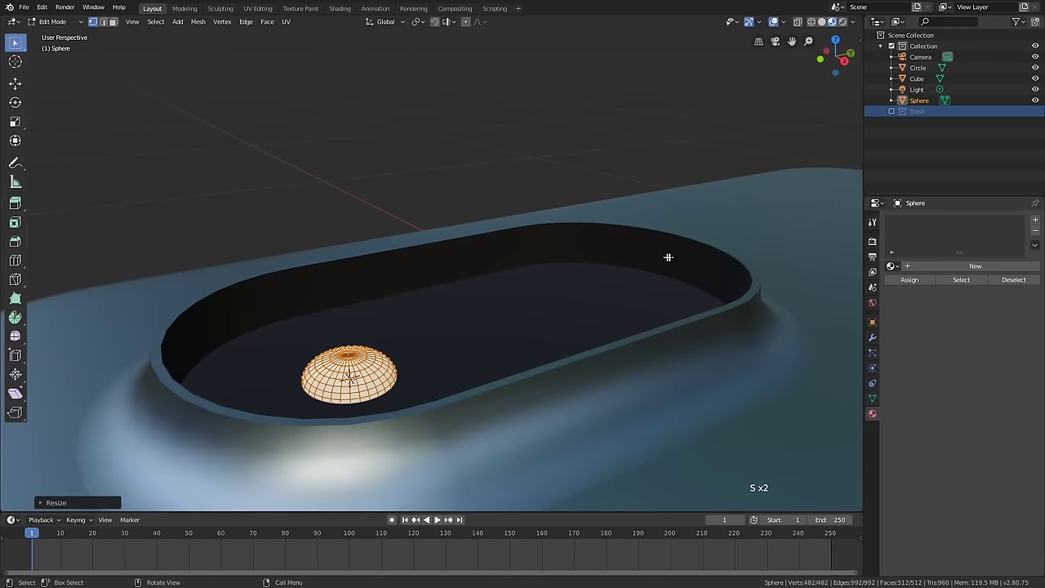
middle_click_drag(667, 257, 693, 270)
key("s")
left_click(653, 287)
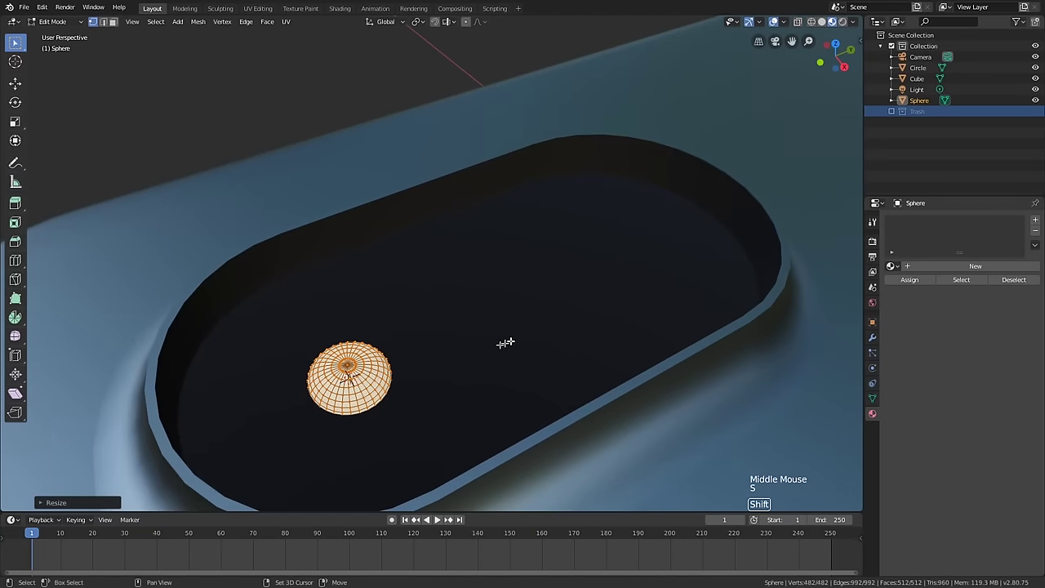
- Return to Object Mode and apply smooth shading to the flattened sphere
middle_click_drag(507, 343, 605, 277, "shift")
middle_click_drag(605, 277, 597, 282)
scroll(599, 281, "up", 2)
key("Tab")
right_click(448, 291)
left_click(448, 291)
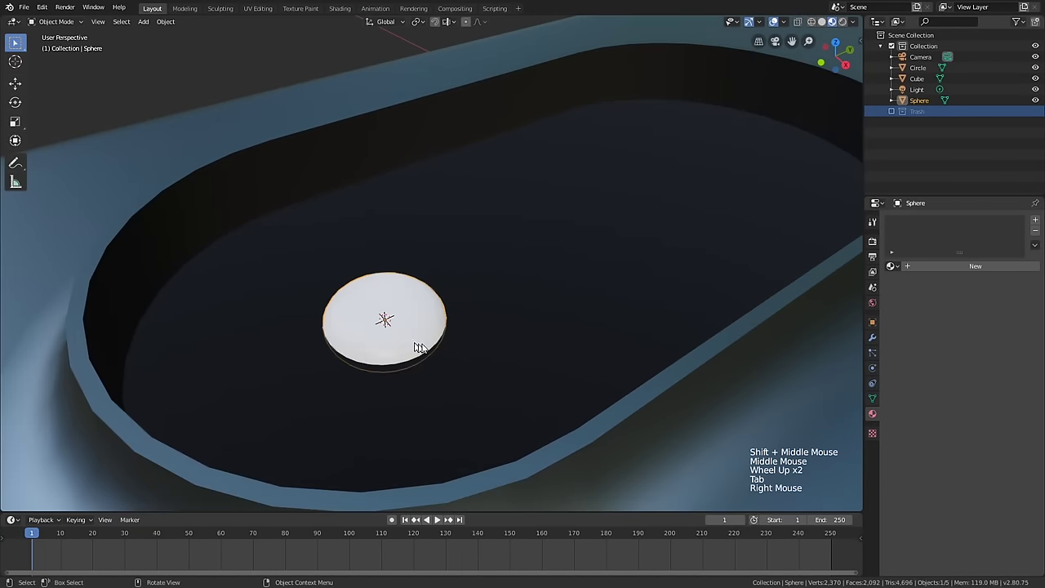
middle_click_drag(417, 347, 672, 348)
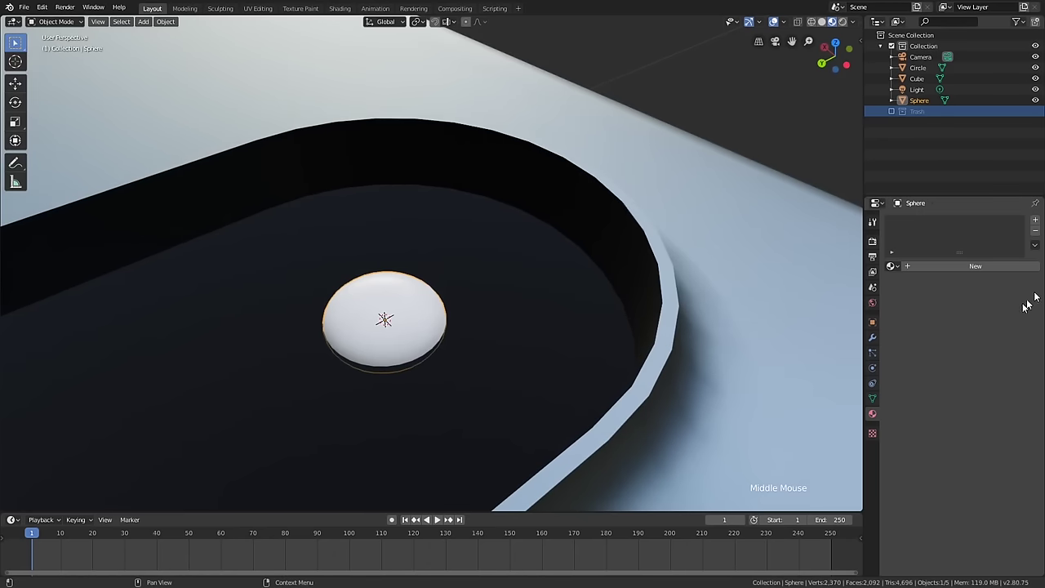
- Create a new material named Lens on the flattened sphere and set its base color to bright blue
left_click(920, 265)
double_click(921, 266)
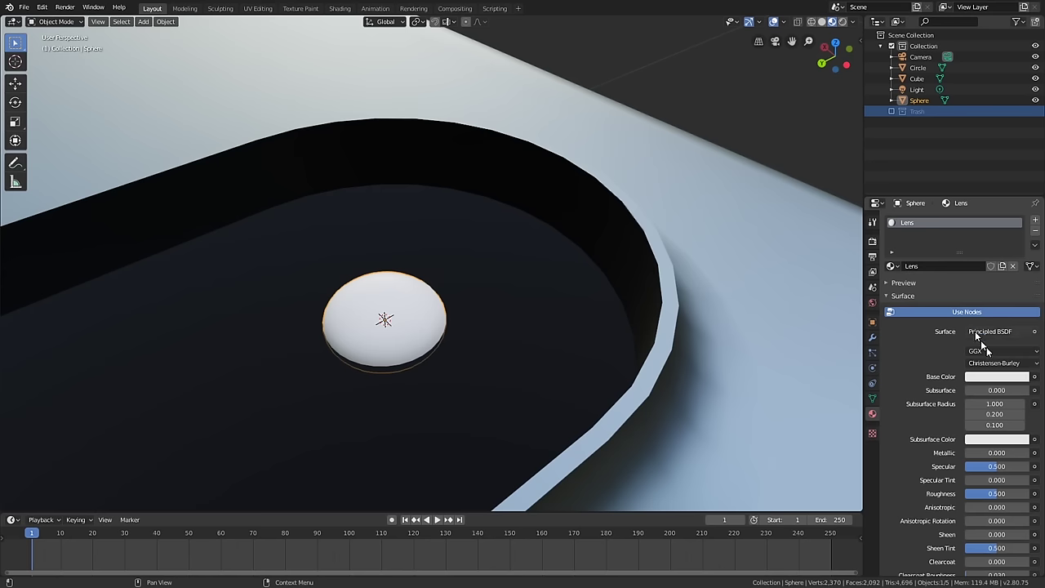
left_click(997, 377)
left_click_drag(991, 278, 986, 224)
- Lower the Lens material's Roughness to 0.000
middle_click_drag(687, 294, 649, 295)
scroll(979, 440, "down", 2)
left_click_drag(998, 455, 964, 455)
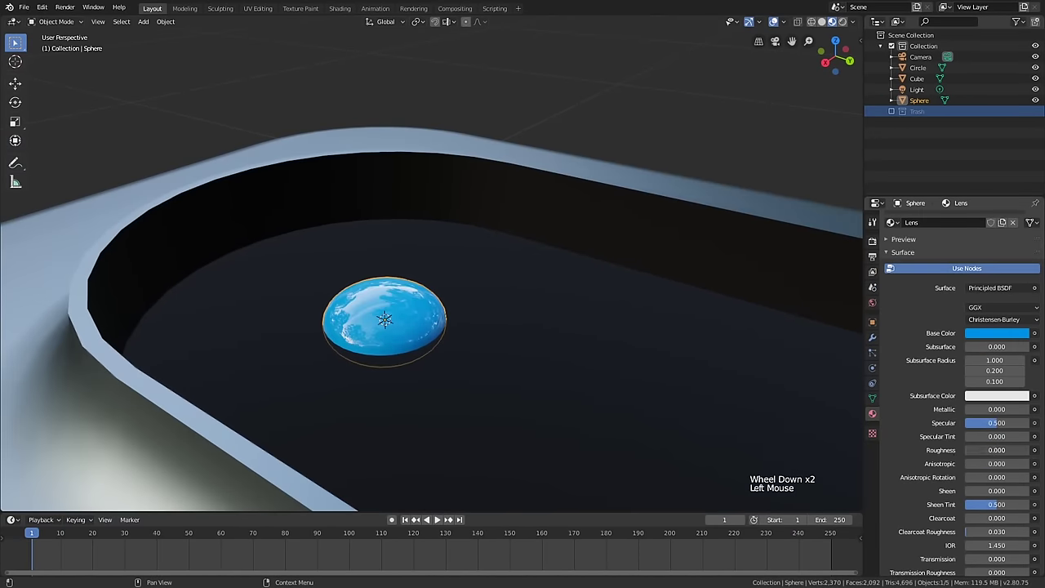
- Raise the Lens material's Transmission to 1.000
middle_click_drag(658, 386, 754, 413)
scroll(980, 470, "down", 5)
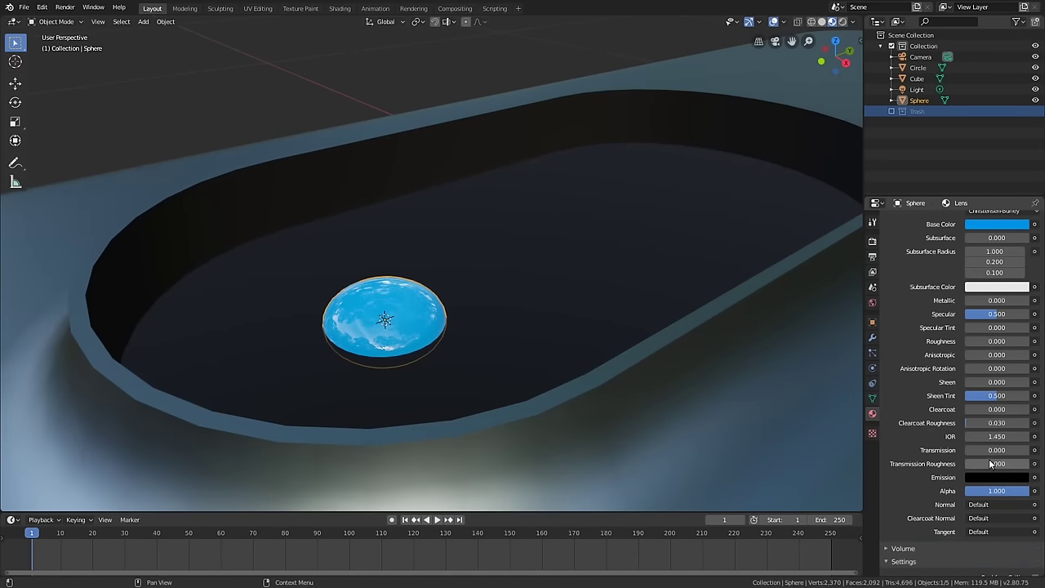
left_click_drag(979, 450, 1030, 450)
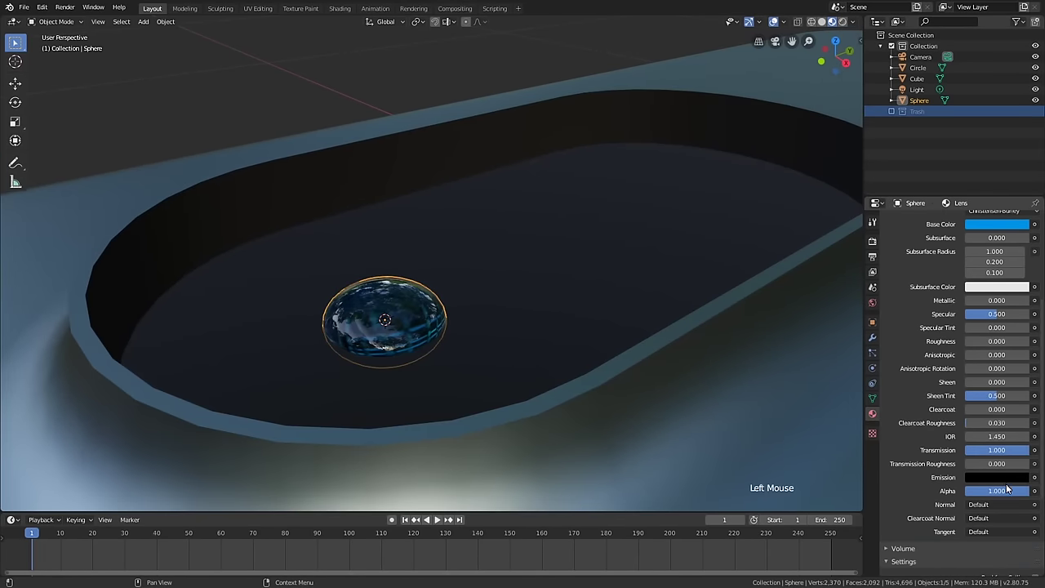
- Set the Lens material's Shadow Mode to None
scroll(1005, 488, "down", 5)
scroll(996, 488, "up", 1)
scroll(963, 490, "down", 3)
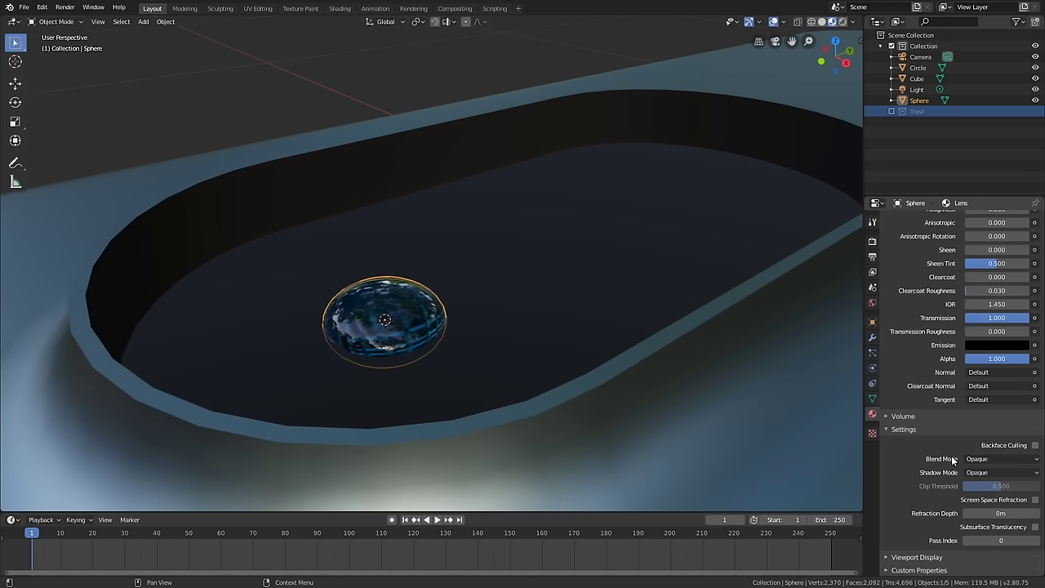
scroll(963, 343, "down", 5)
scroll(931, 351, "up", 11)
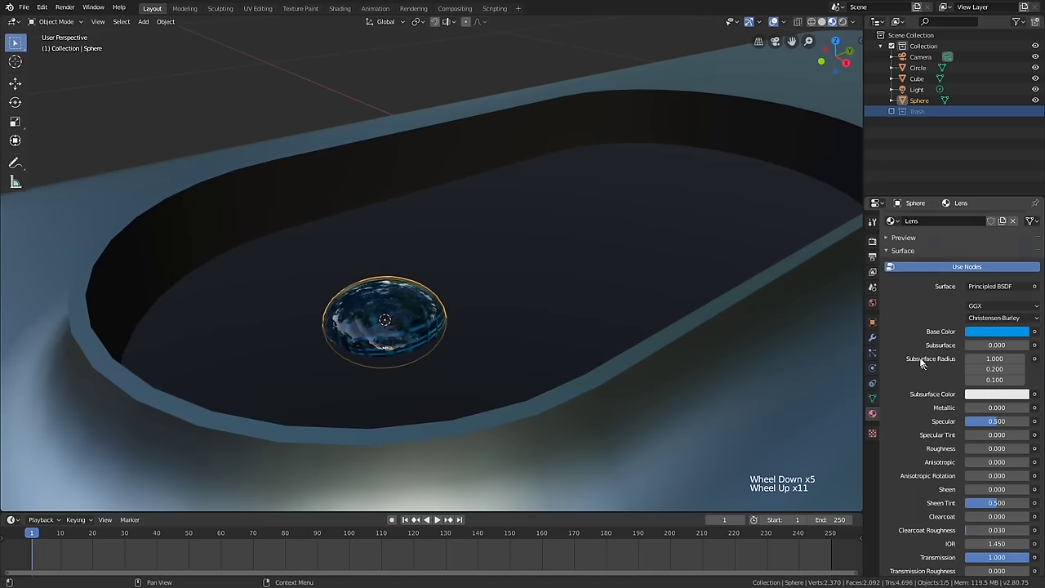
scroll(925, 336, "down", 6)
scroll(925, 337, "down", 5)
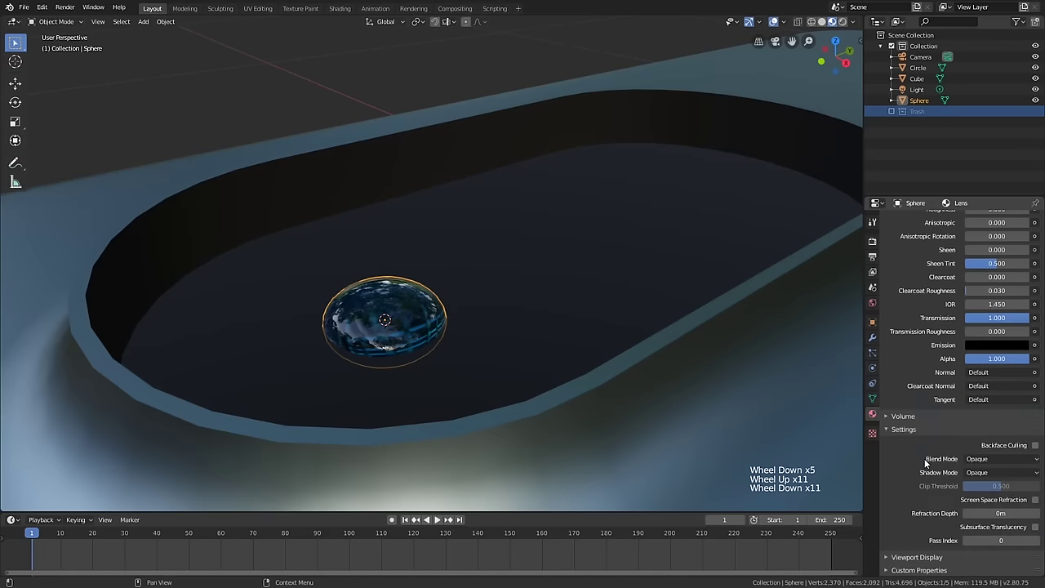
left_click(997, 472)
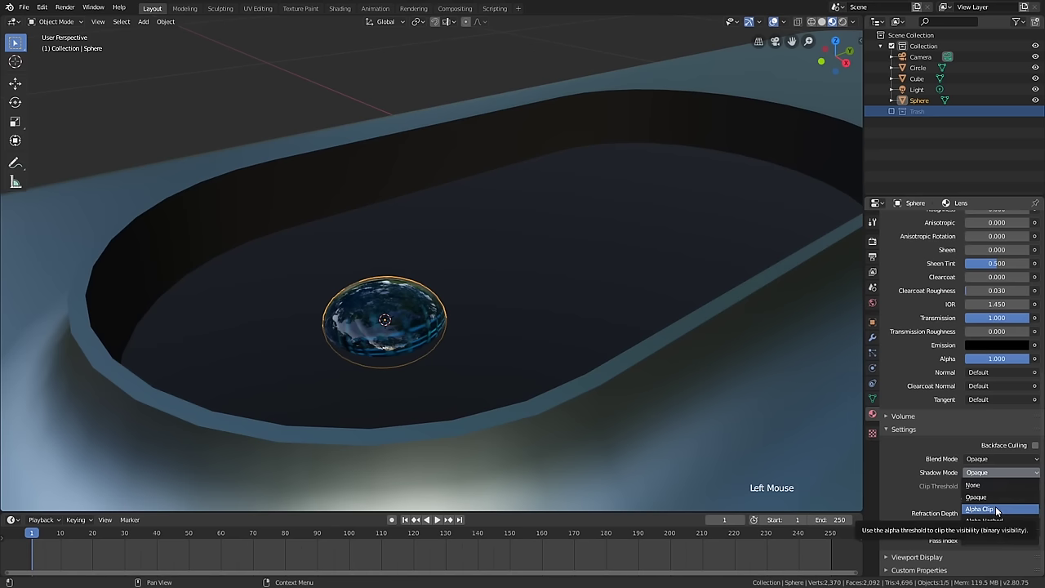
- Set the Lens material's Blend Mode to Alpha Blend and lower its Alpha to 0.700
left_click(997, 460)
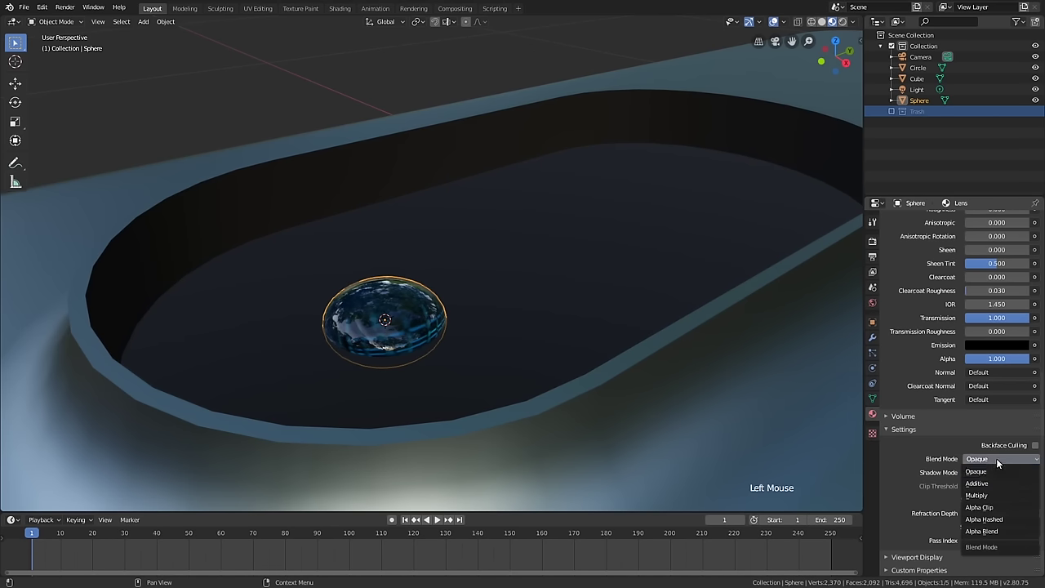
left_click(993, 531)
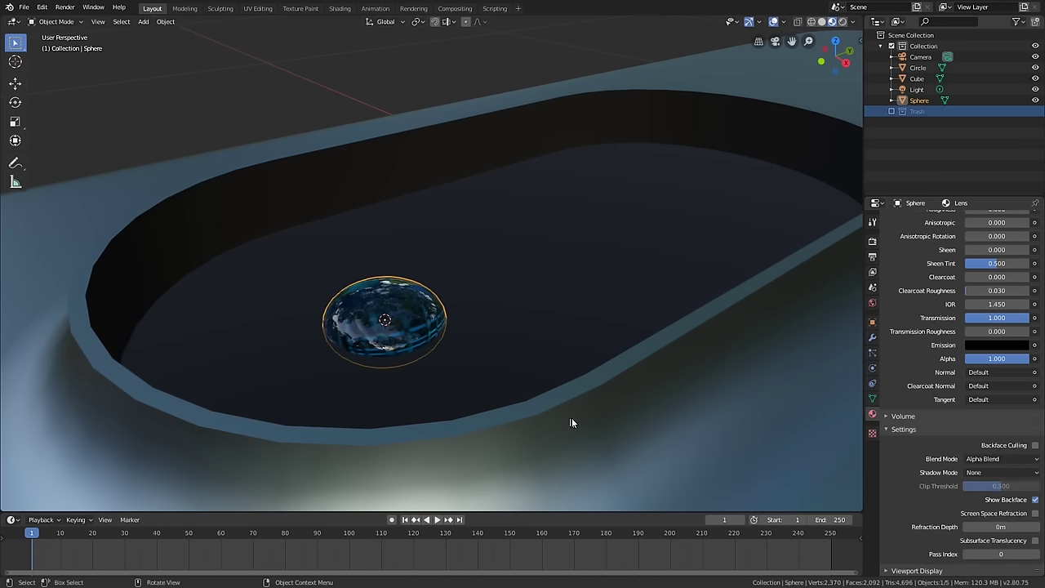
middle_click_drag(571, 417, 719, 425)
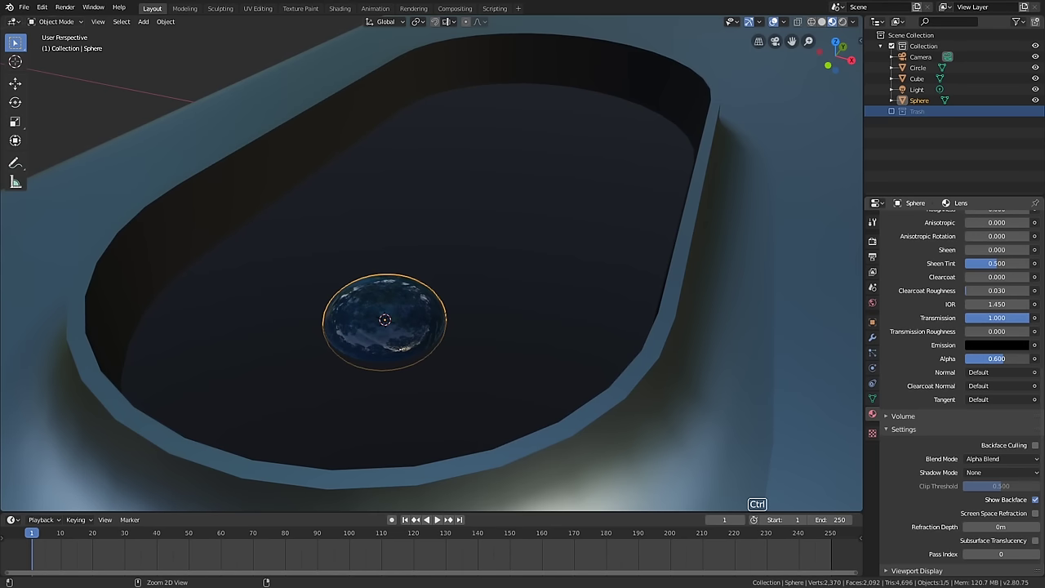
middle_click_drag(485, 282, 462, 297)
- Duplicate the whole lens sphere mesh in place and scale the copy down slightly inside the original
key("Tab")
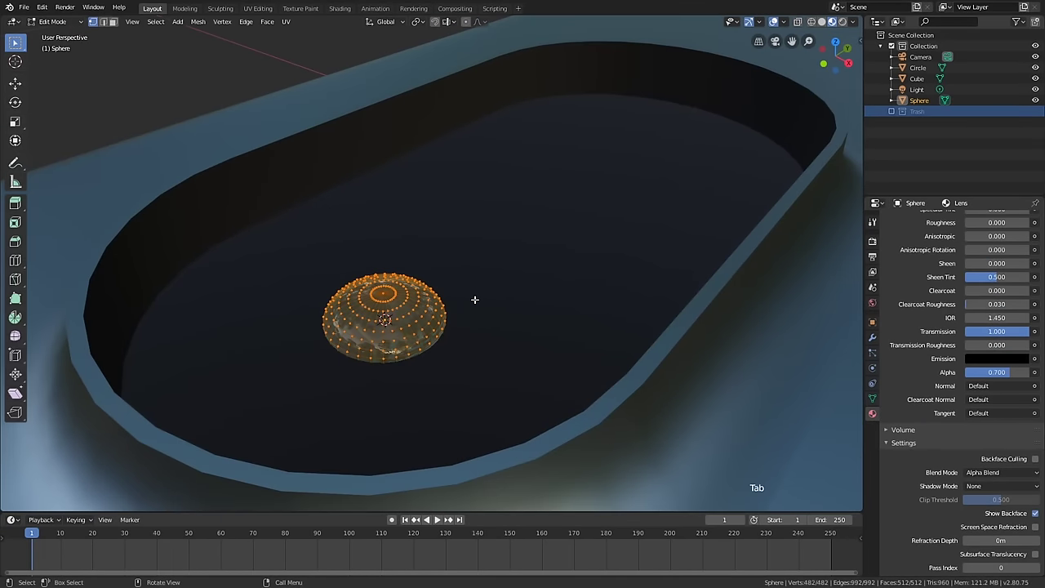
key("shift+d")
right_click(479, 303)
key("s")
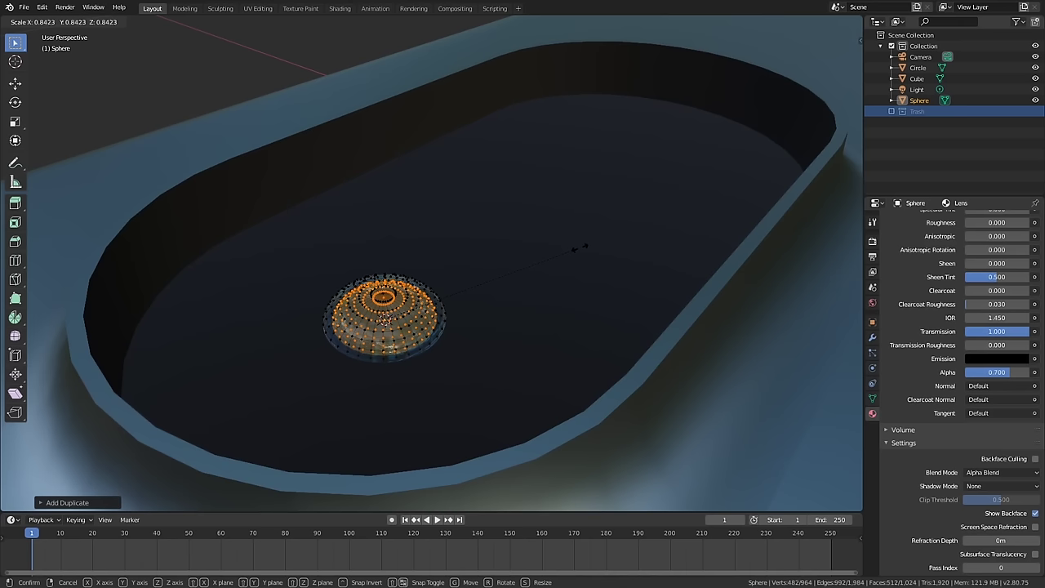
left_click(553, 257)
key("Tab")
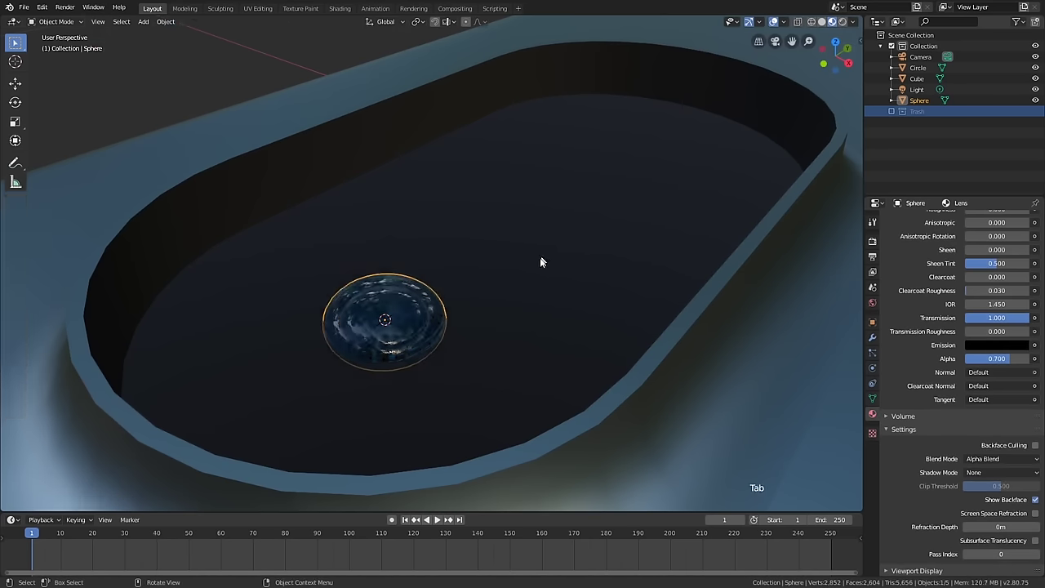
- Scale the inner sphere copy down further so it sits well inside the outer lens
middle_click_drag(541, 261, 509, 367)
scroll(539, 293, "down", 4)
key("Tab")
key("s")
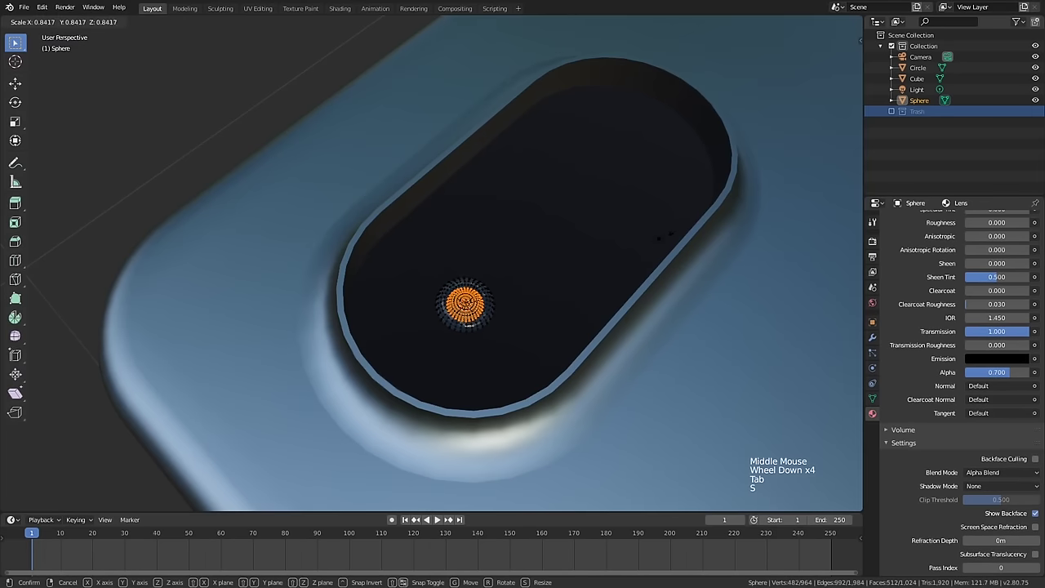
left_click(481, 287)
key("Tab")
middle_click_drag(481, 287, 431, 329)
- Extrude an edge loop around the outer lens sphere in place and scale it outward into a wide flat disc
key("alt+a")
scroll(490, 322, "up", 2)
left_click(489, 325)
scroll(449, 298, "up", 1)
scroll(466, 331, "up", 1)
key("Tab")
scroll(505, 333, "up", 1)
scroll(505, 333, "up", 5)
mouse_move(504, 333)
middle_mouse_down()
mouse_move(499, 319)
mouse_move(306, 270)
mouse_move(472, 251)
mouse_move(477, 232)
mouse_move(468, 275)
middle_mouse_up()
left_click(481, 343, "alt")
scroll(485, 340, "down", 2)
scroll(486, 338, "down", 1)
key("z")
scroll(313, 252, "down", 1)
key("z")
scroll(562, 288, "down", 1)
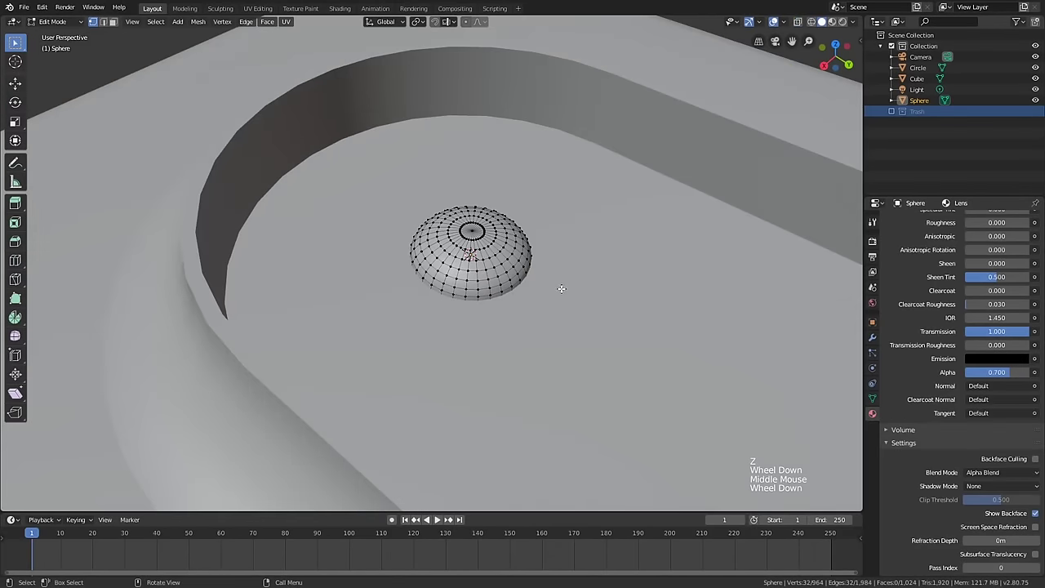
key("e")
left_click(553, 309)
key("s")
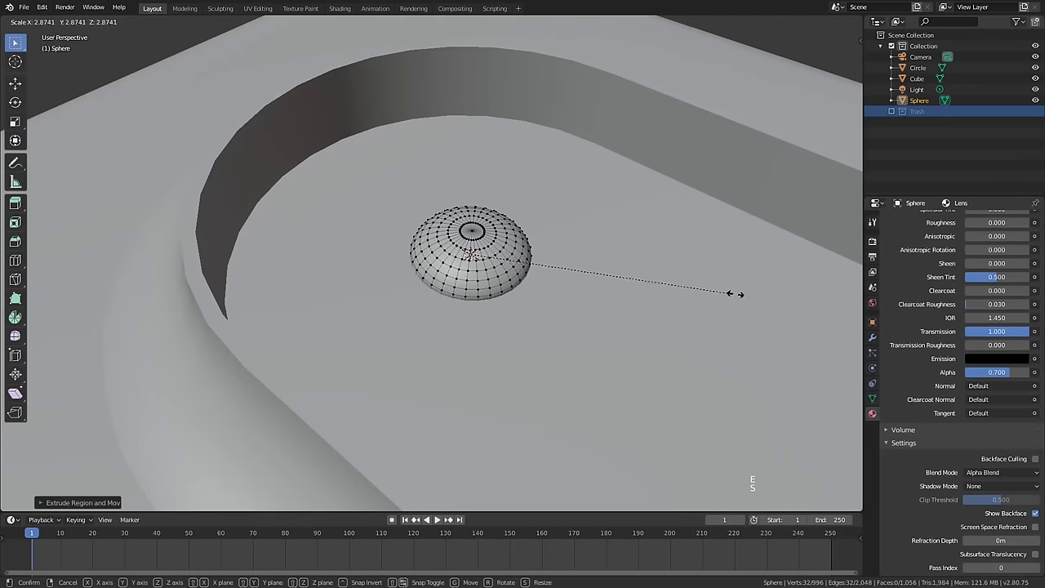
left_click(803, 288)
- Move the disc's outer ring up along Z to form a funnel around the lens, and return to the material-preview shading
key("alt+z")
scroll(634, 259, "down", 2)
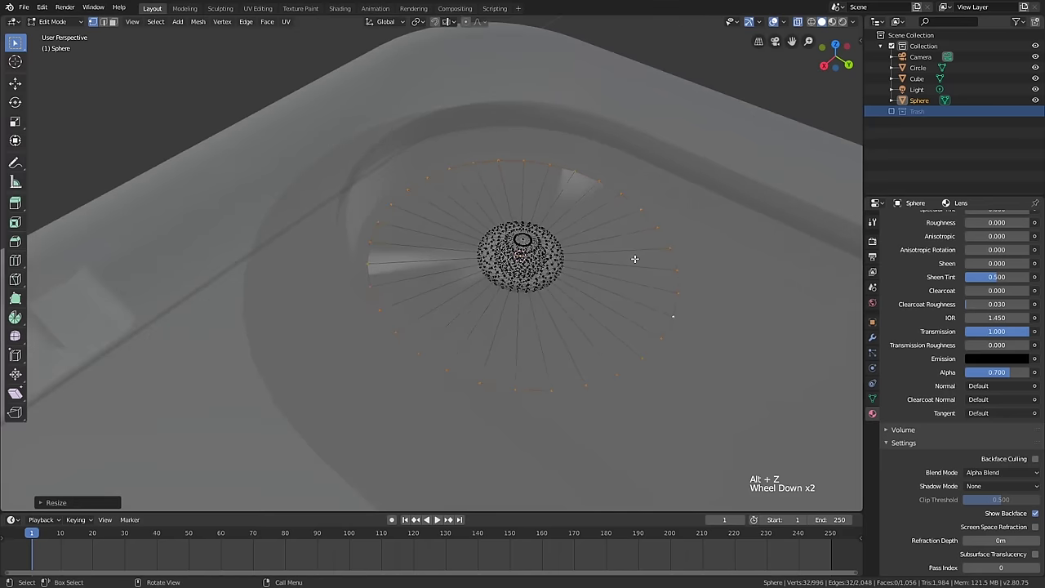
mouse_move(634, 256)
middle_mouse_down("shift")
mouse_move(550, 355)
mouse_move(566, 303)
middle_mouse_up("shift")
key("g")
key("z")
left_click(622, 245)
key("z")
scroll(567, 303, "up", 2)
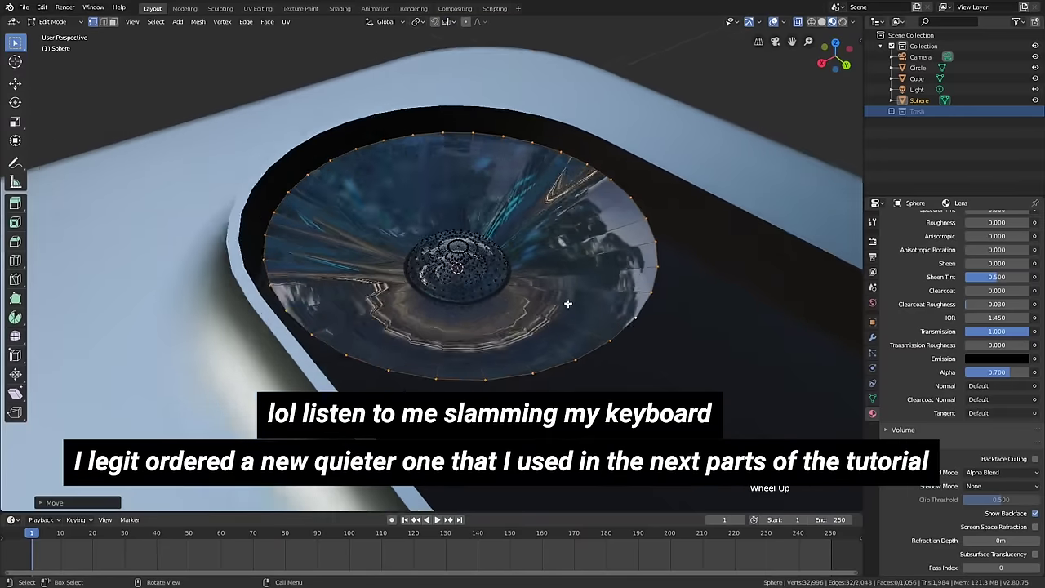
- Add a second material slot with the existing Black material and assign it to the funnel's ring of faces
key("3")
left_click(575, 290, "alt")
scroll(936, 354, "up", 14)
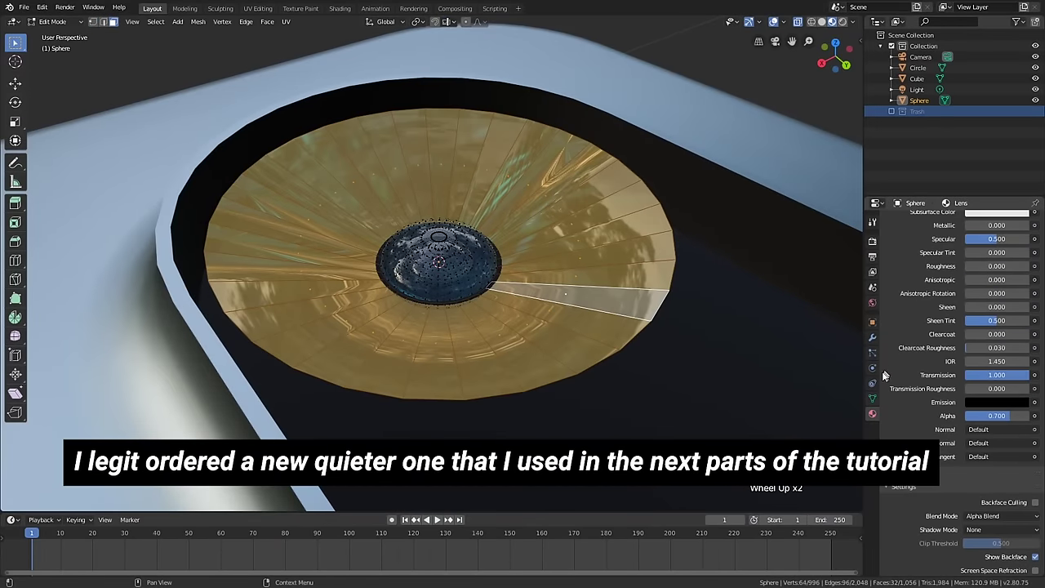
left_click(1035, 220)
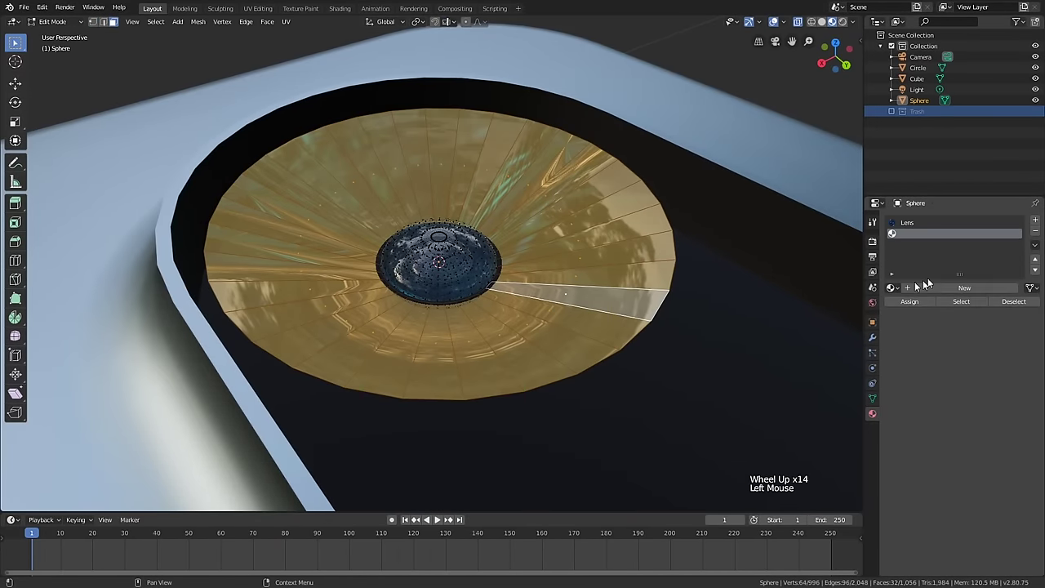
left_click(891, 287)
left_click(909, 308)
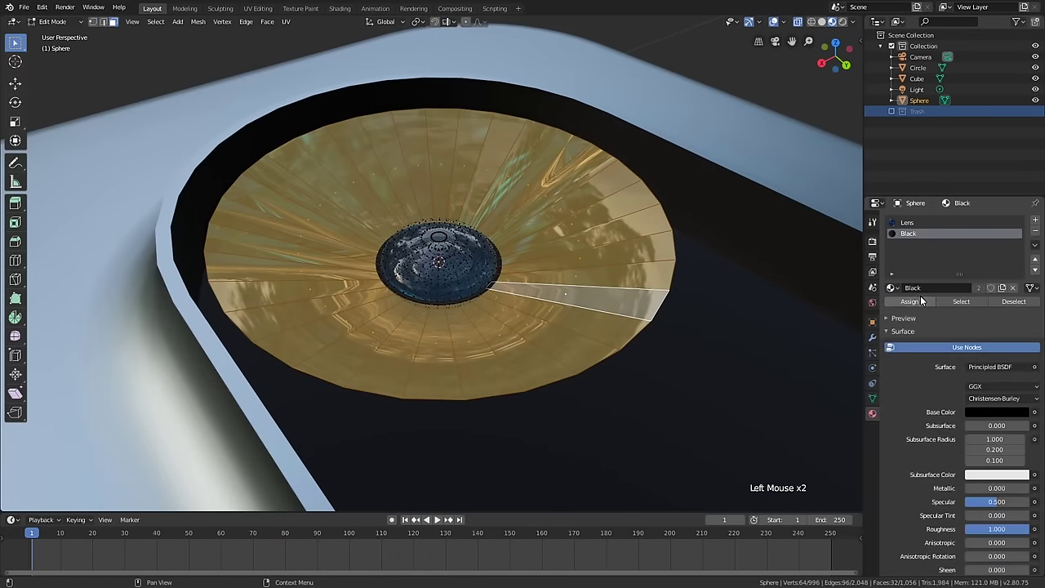
left_click(910, 301)
key("Tab")
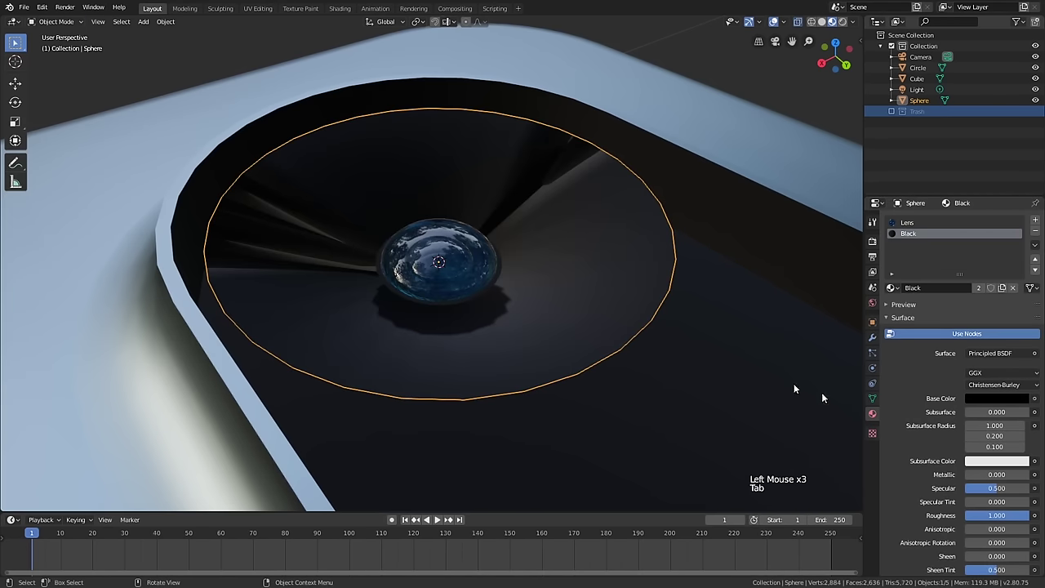
- Recalculate the normals of the entire lens mesh
key("Tab")
key("a")
right_click(522, 290)
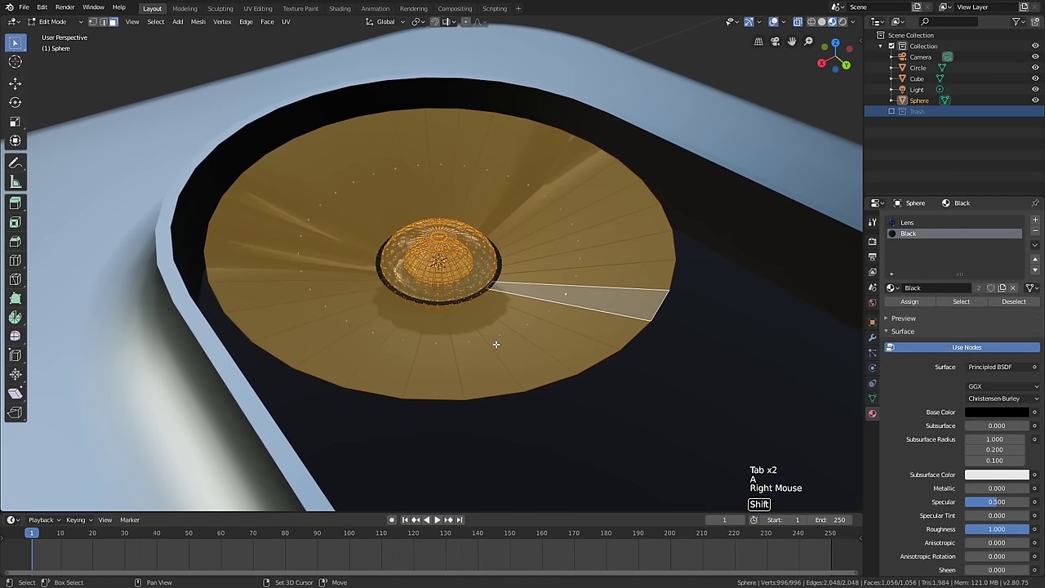
key("shift+n")
key("Tab")
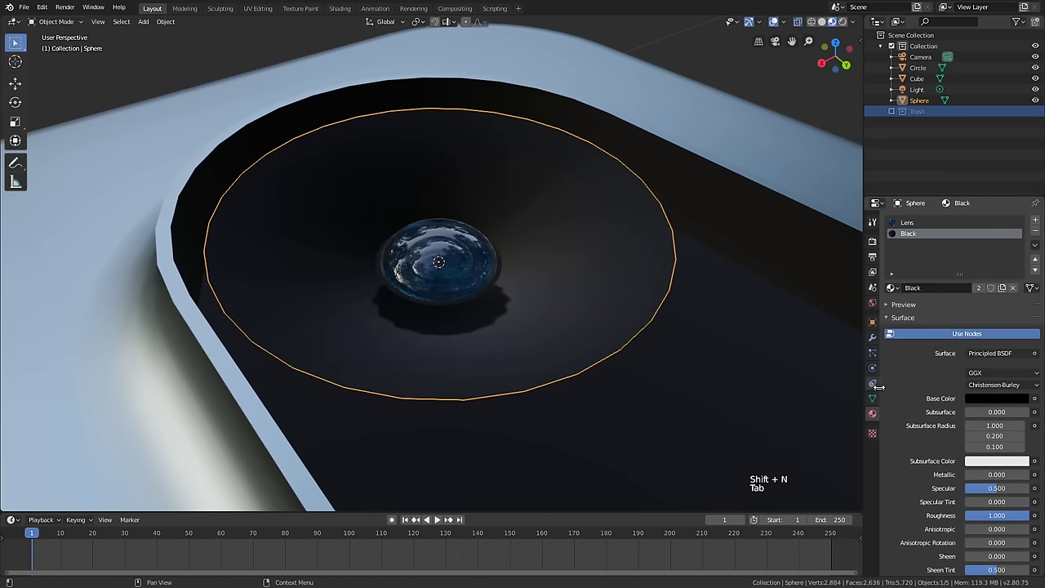
- Scale the funnel's outer edge loop down to about 0.76
middle_click_drag(591, 354, 626, 331)
key("Tab")
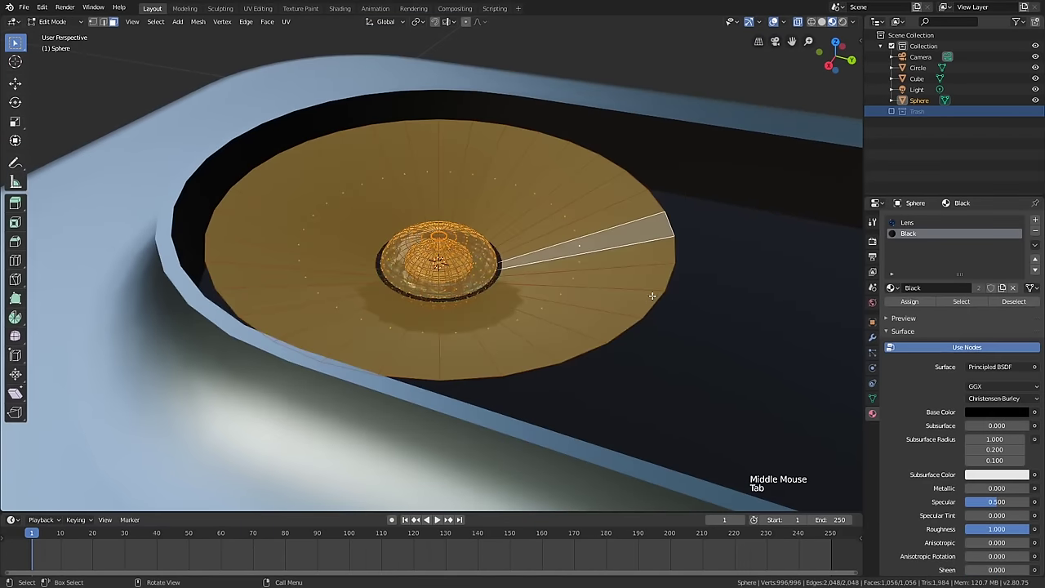
key("1")
left_click(660, 289, "alt")
left_click(674, 280, "alt")
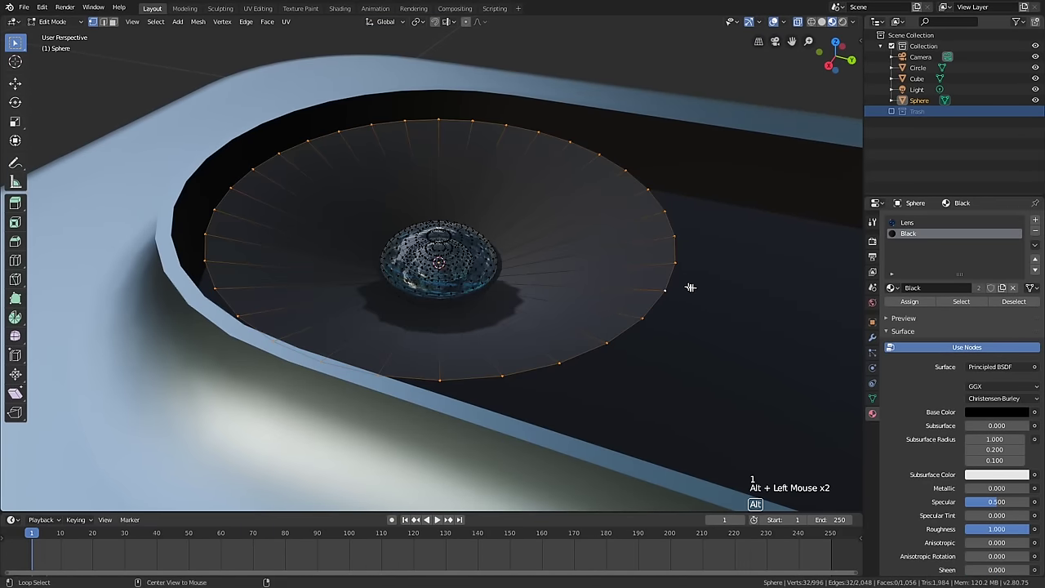
middle_click_drag(689, 287, 716, 242)
key("s")
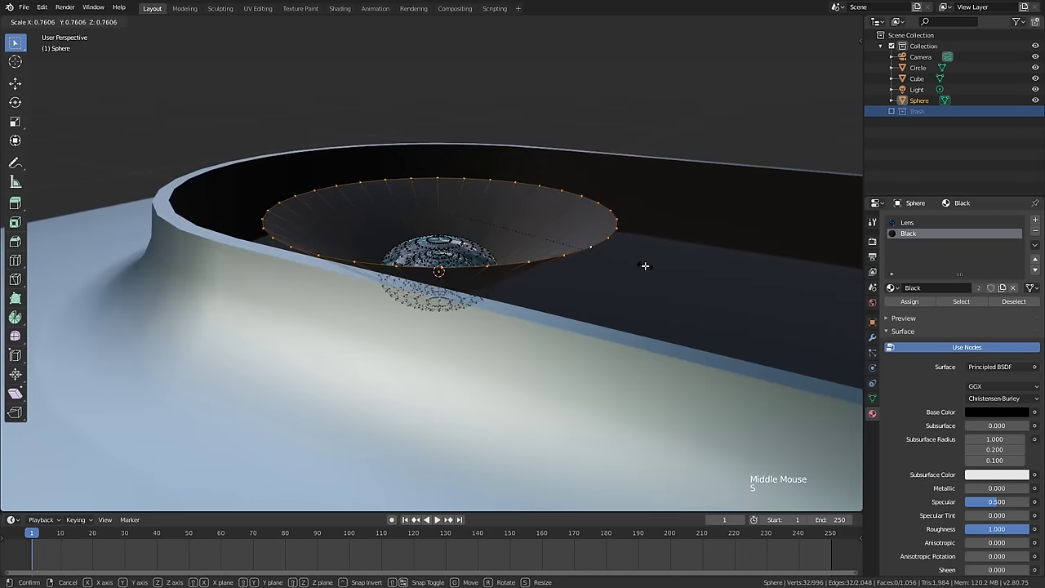
left_click(644, 264)
- Extrude the funnel's rim slightly outward as a lip, then extrude it down about 0.02 m along Z and taper it inward
middle_click_drag(645, 264, 623, 324)
key("s")
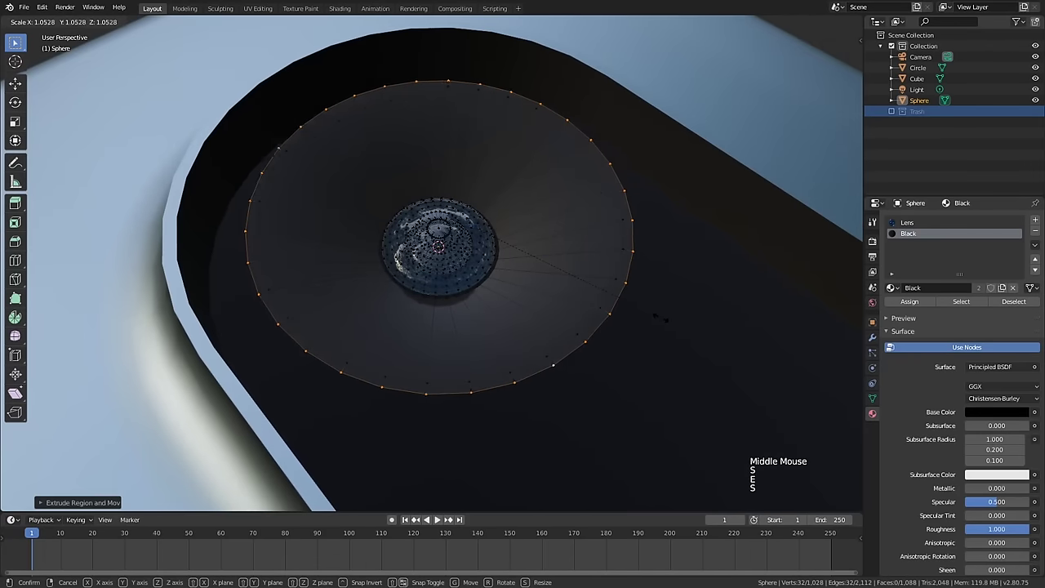
left_click(672, 331)
middle_click_drag(672, 332, 667, 308)
key("e")
key("z")
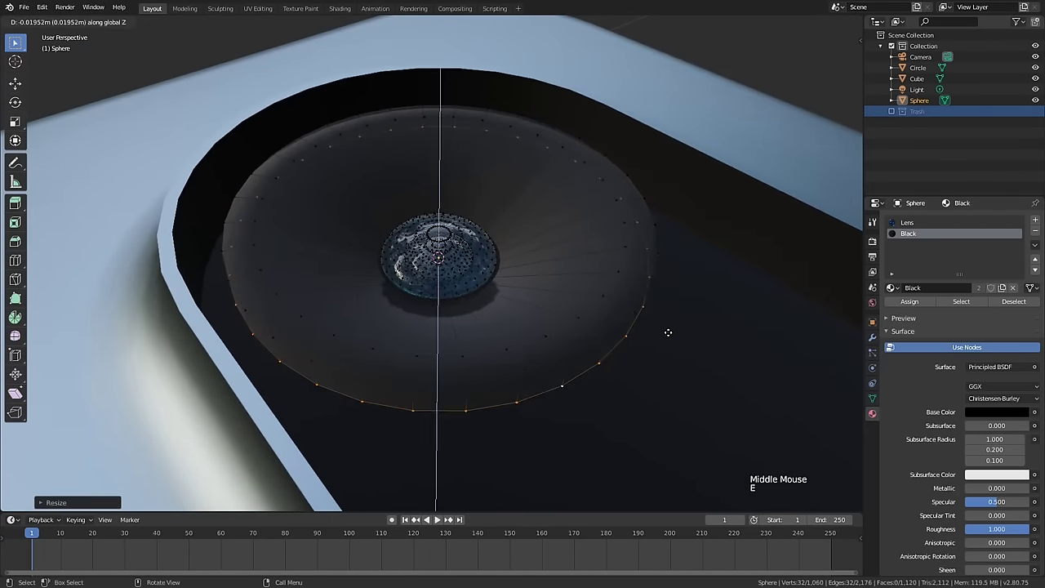
left_click(669, 338)
key("s")
left_click(692, 323)
- Extrude the housing's lower edge outward into a wider ledge, then extrude that ledge's edge downward as the base wall
key("e")
left_click(692, 324)
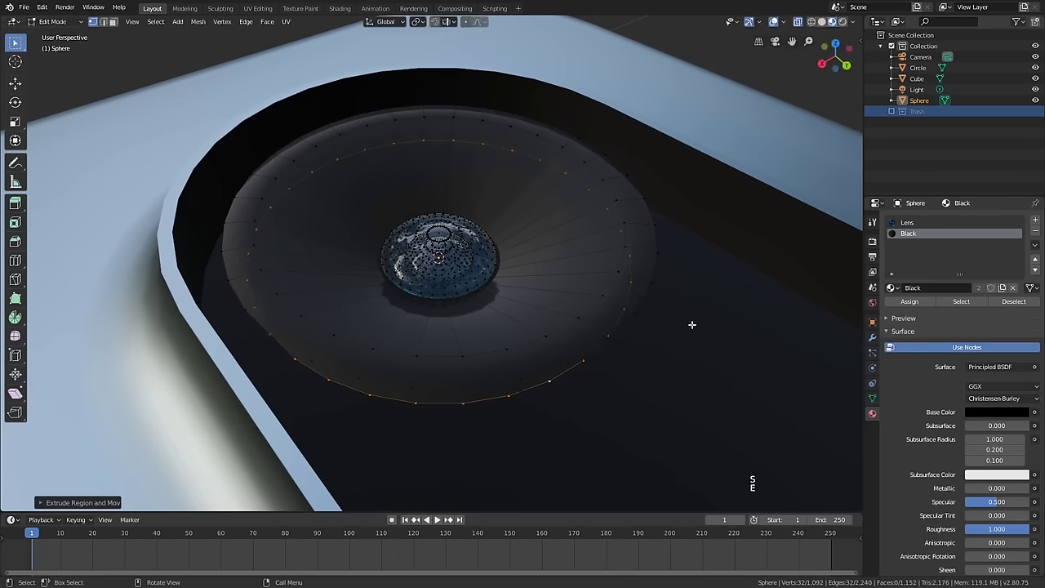
key("s")
left_click(687, 313)
middle_click_drag(687, 312, 587, 280)
key("e")
left_click(678, 310)
- Enable Auto Smooth in the normals settings of the lens housing mesh
key("Tab")
scroll(678, 309, "down", 2)
right_click(630, 301)
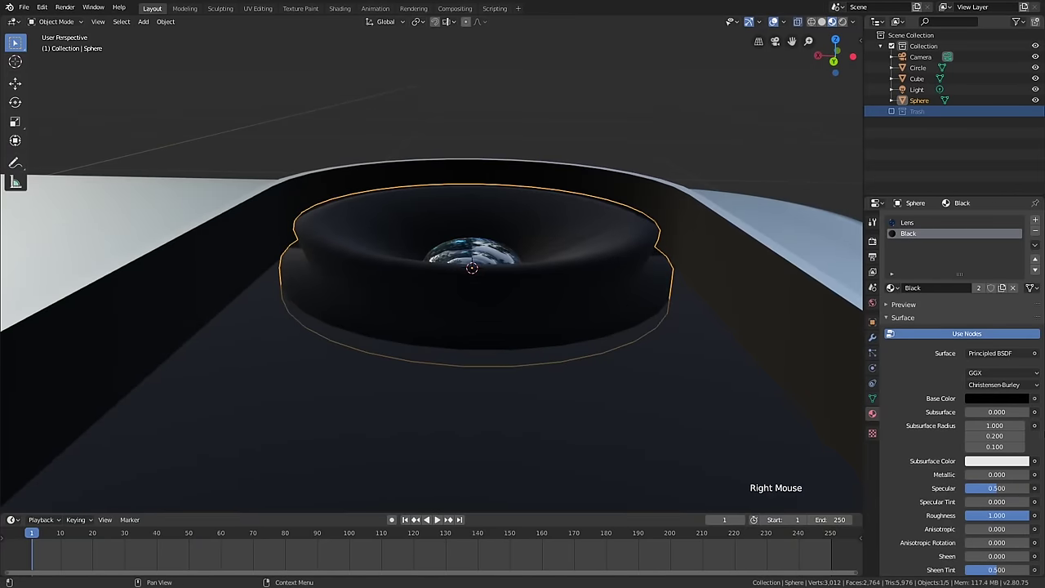
left_click(872, 397)
left_click(903, 419)
middle_click_drag(669, 429, 754, 401)
scroll(613, 302, "up", 2)
- Scale the funnel's upper inner edge loop inward slightly to widen the flat lip
key("Tab")
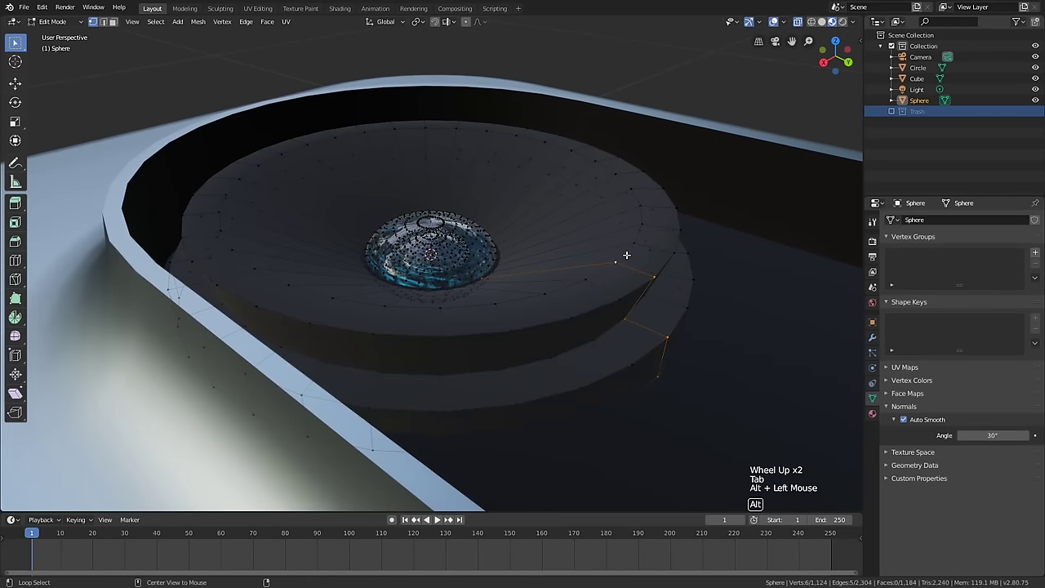
key("s")
key("Tab")
middle_click_drag(713, 246, 532, 394)
- Duplicate the entire lens and housing mesh about 0.31 m along Y to the other end of the camera bump
scroll(713, 348, "down", 3)
key("Tab")
key("a")
key("KP_7")
scroll(605, 237, "down", 6)
scroll(532, 394, "up", 2)
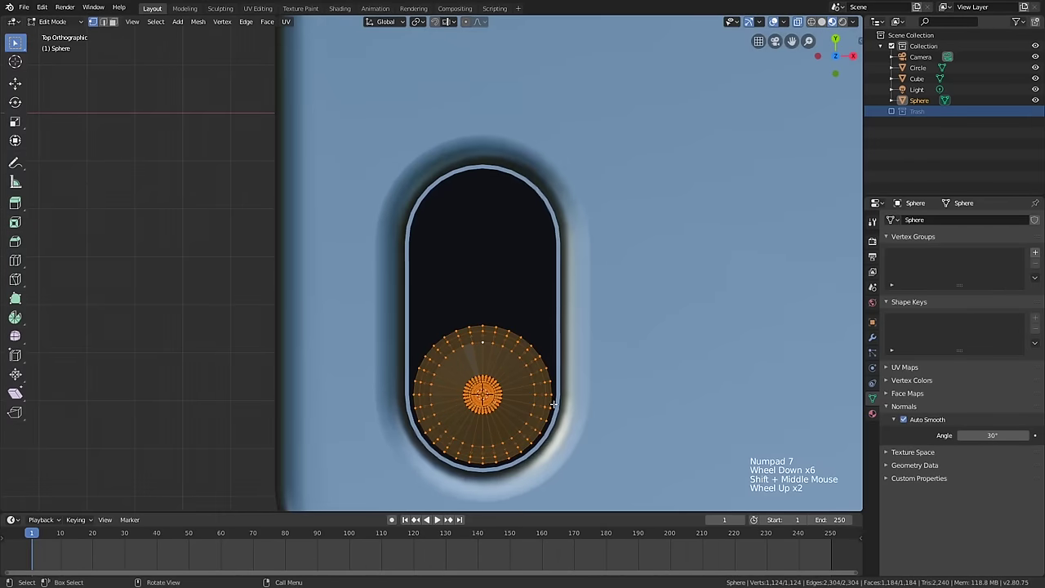
key("shift+d")
key("y")
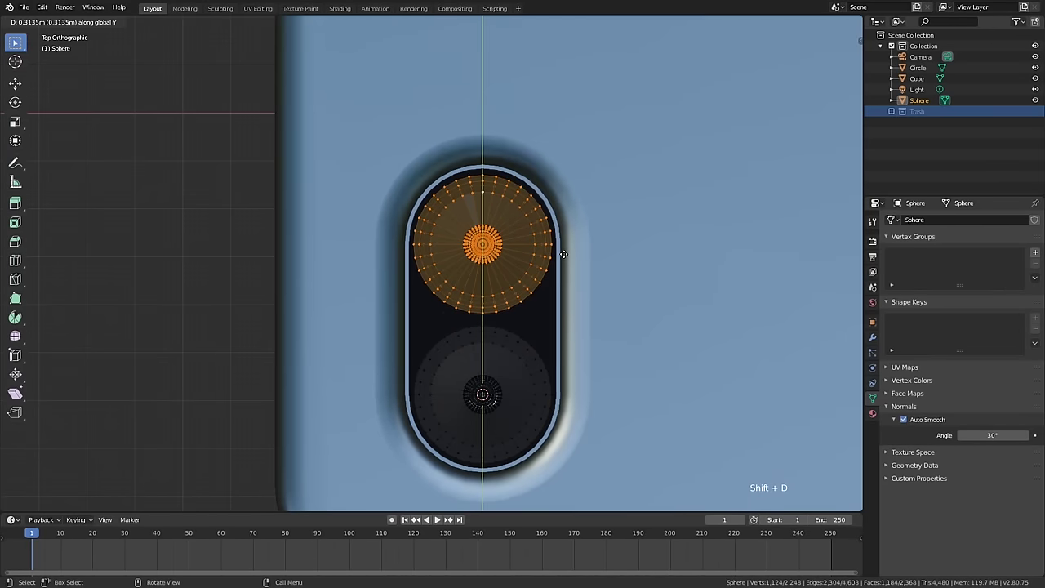
key("shift")
left_click(566, 241)
middle_click_drag(565, 241, 509, 339)
scroll(458, 258, "up", 3)
scroll(457, 258, "up", 1)
scroll(468, 300, "up", 1)
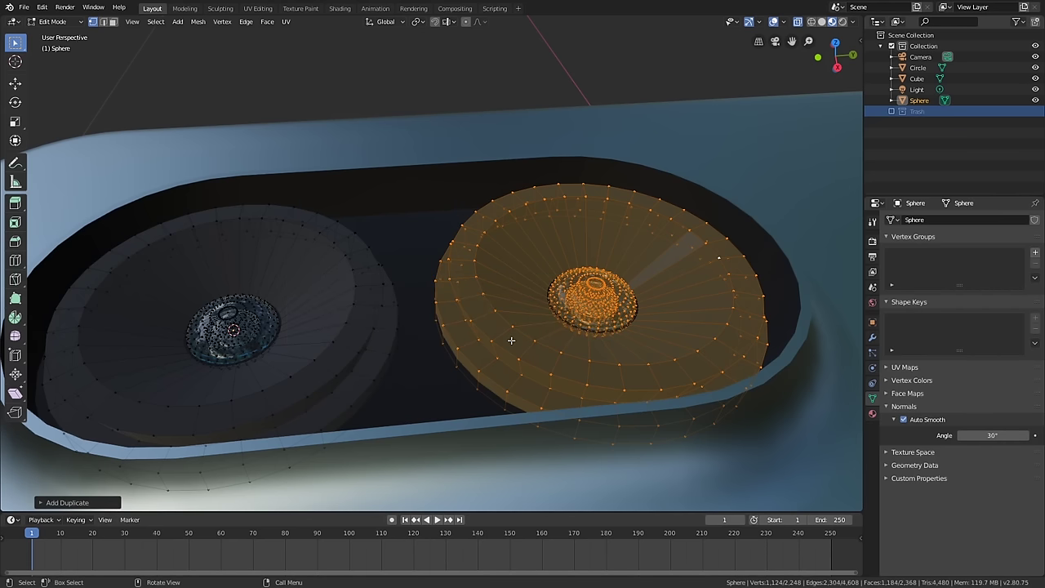
left_click(514, 334, "alt")
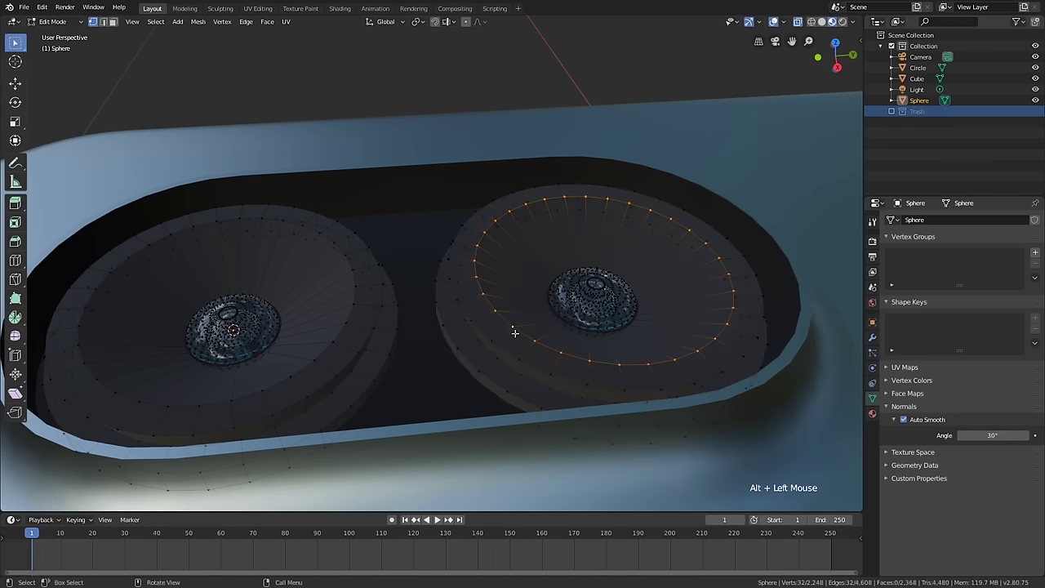
middle_click_drag(509, 316, 537, 294)
scroll(534, 302, "up", 2)
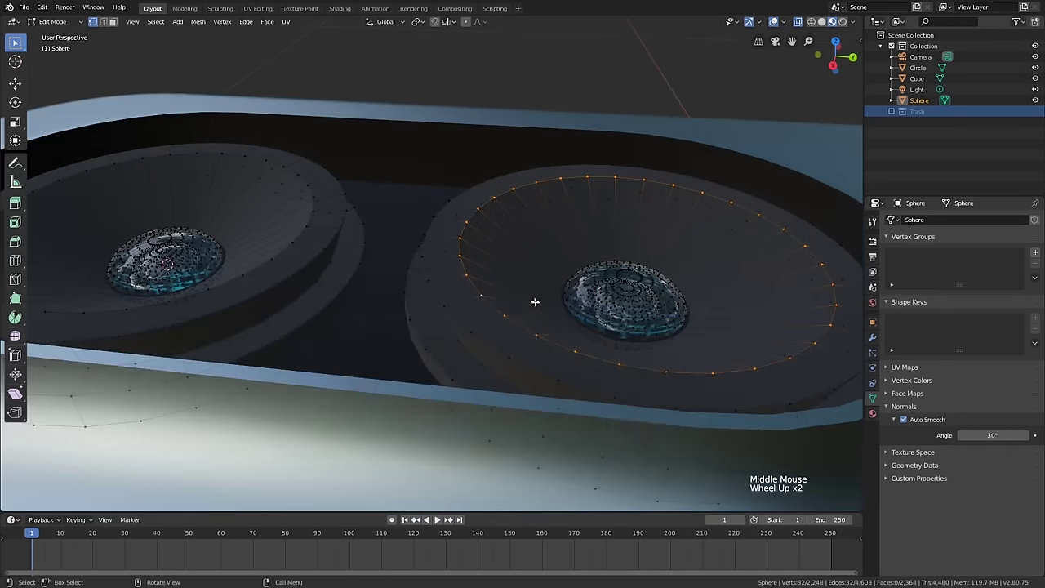
- Select only the lens spheres of the duplicated camera and enlarge them to about one and a half times their size
key("KP_7")
scroll(556, 288, "down", 2)
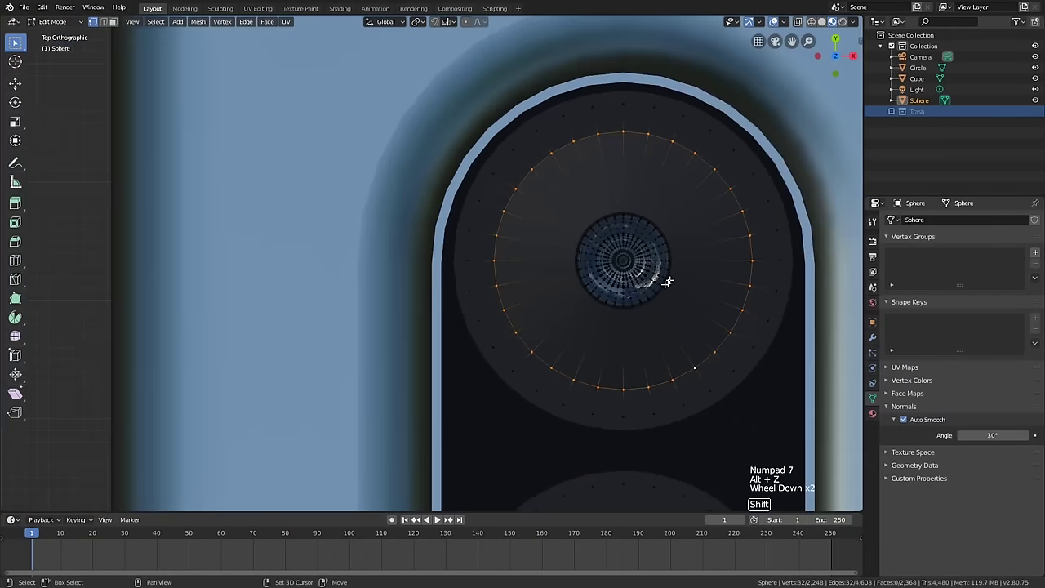
middle_click_drag(667, 270, 554, 308, "shift")
key("alt+a")
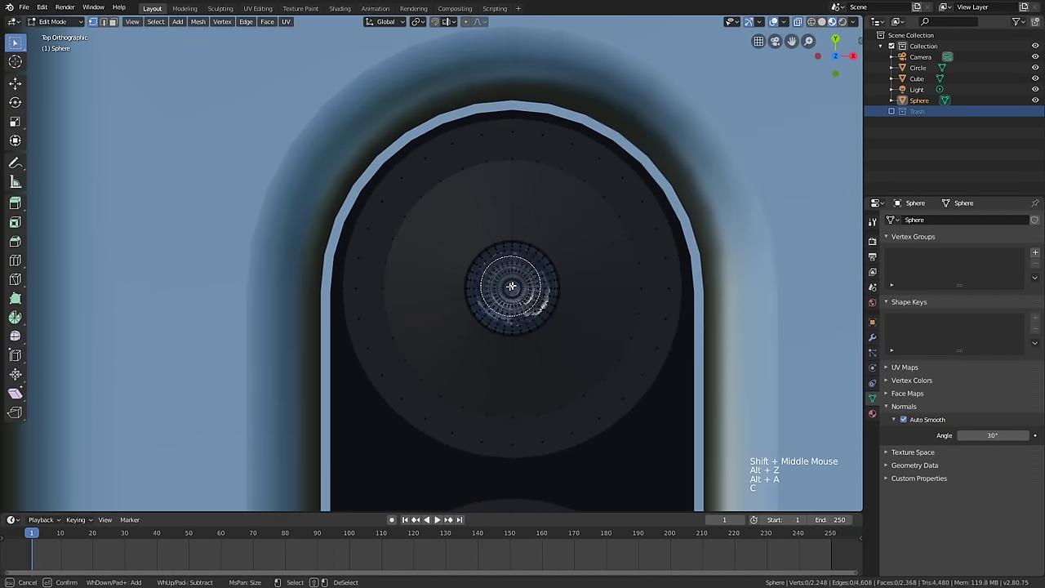
key("c")
left_click(512, 287)
key("s")
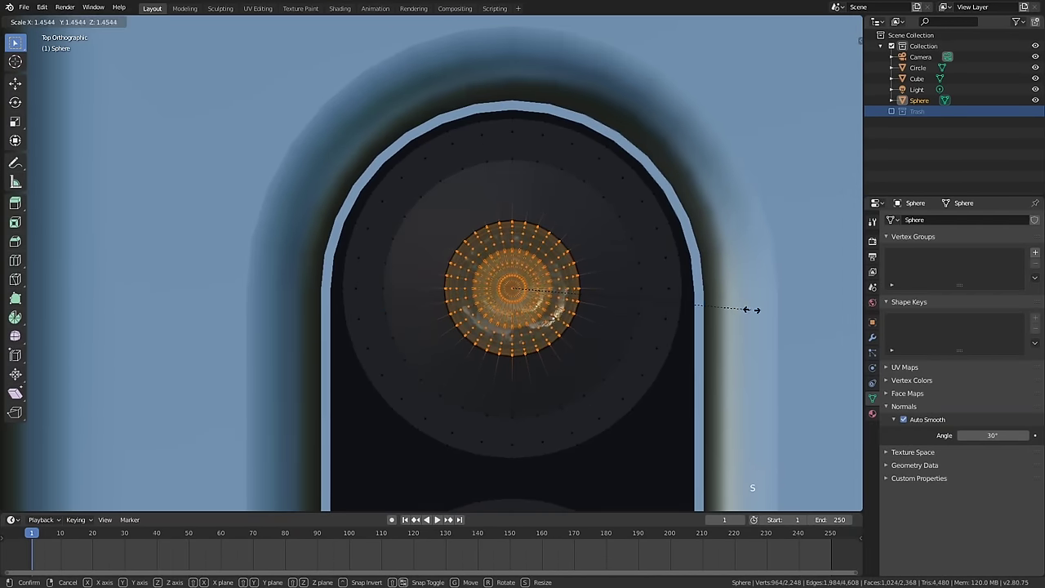
left_click(781, 312)
scroll(735, 310, "down", 1)
middle_click_drag(671, 309, 576, 293)
key("alt+a")
scroll(550, 280, "down", 5)
key("Tab")
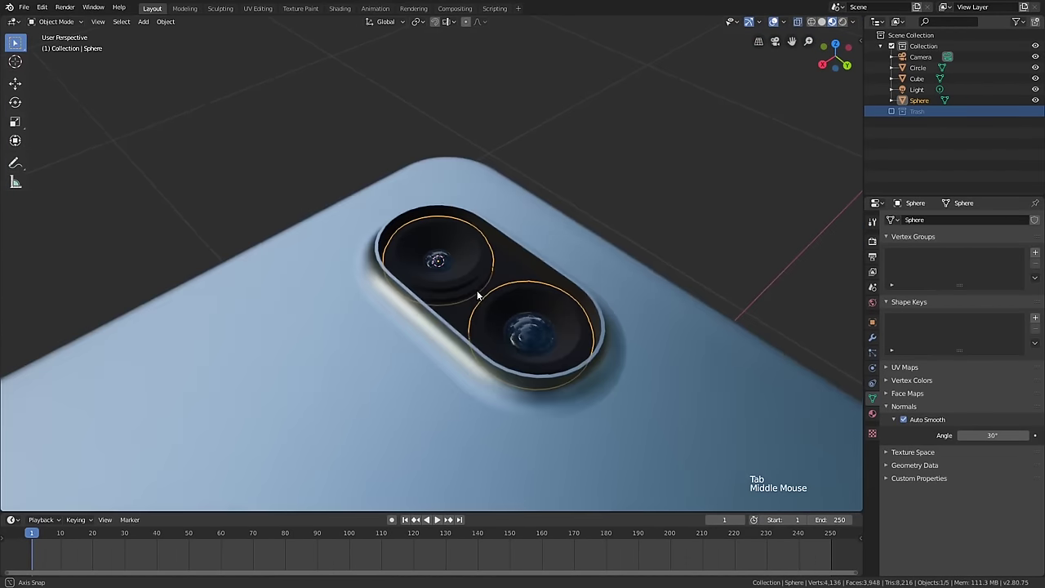
- Select only the duplicated camera's lens spheres and scale them down until they are just slightly larger than the original camera's lens
scroll(576, 292, "up", 1)
key("Tab")
scroll(581, 288, "up", 2)
key("KP_7")
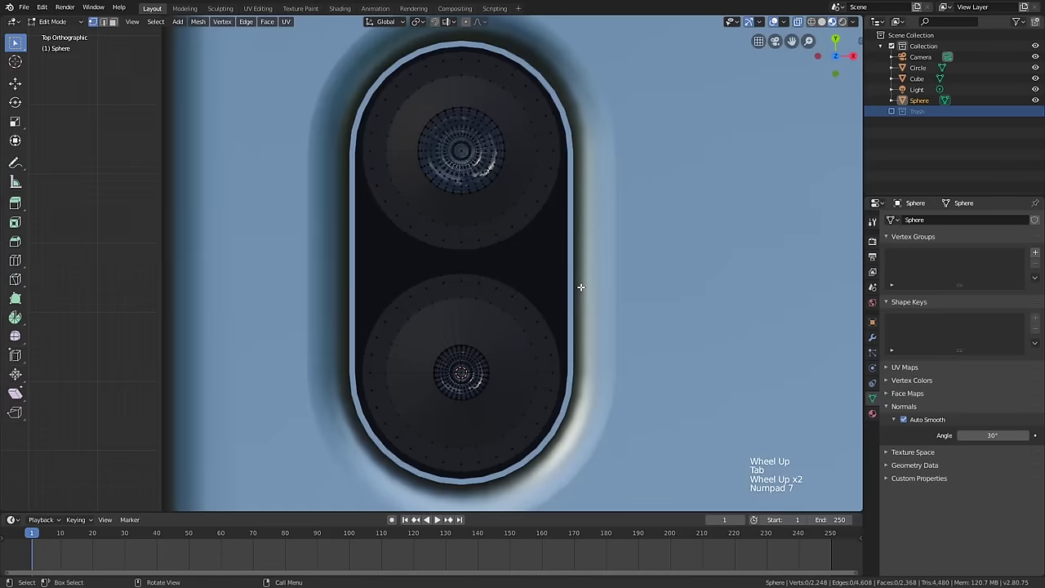
middle_click_drag(532, 210, 565, 321, "shift")
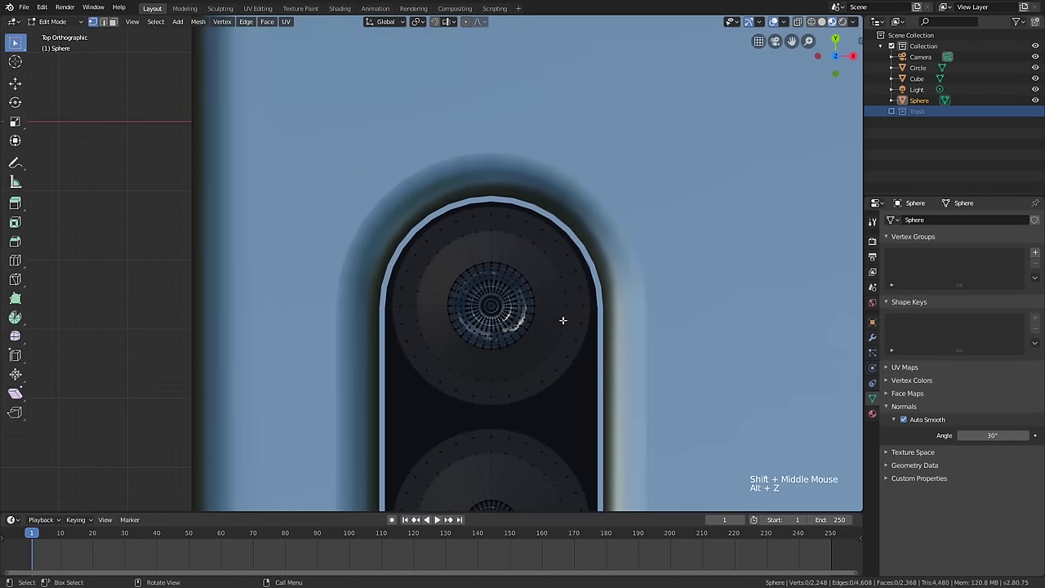
key("alt+z")
key("a")
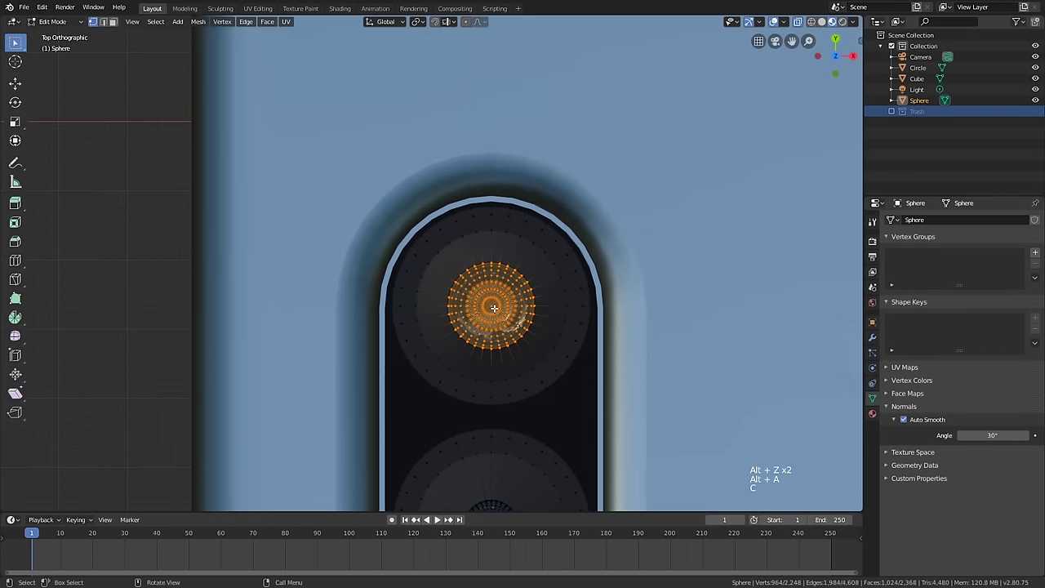
key("s")
left_click(604, 296)
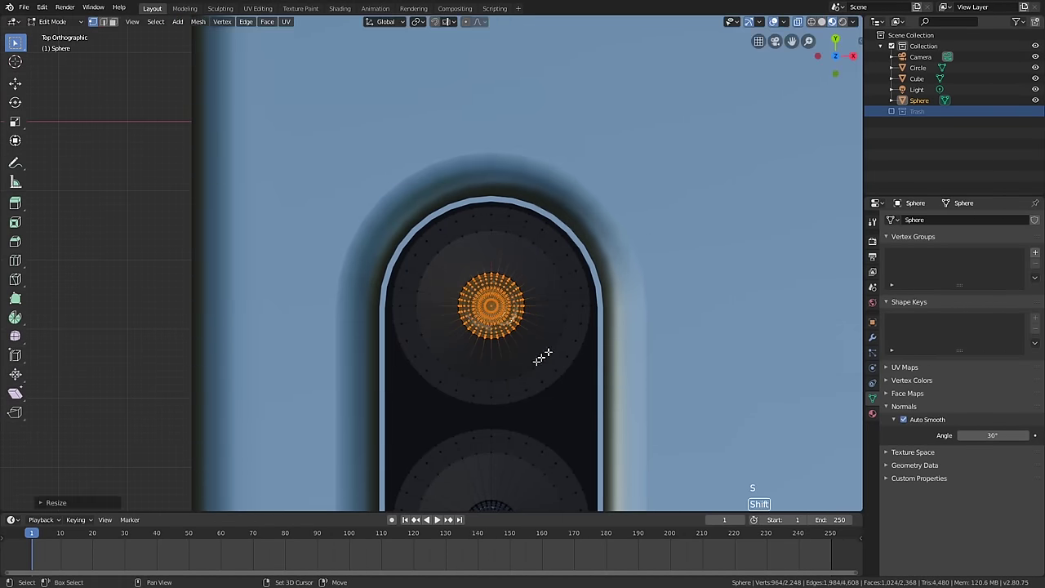
middle_click_drag(541, 357, 562, 247, "shift")
key("s")
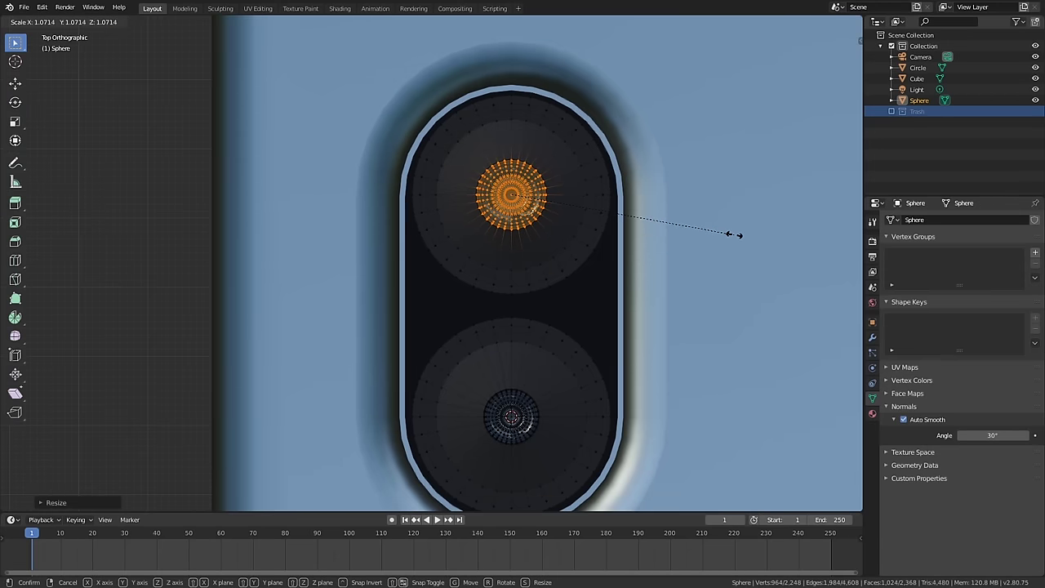
left_click(719, 240)
- Cut two edge loops into the duplicated camera's funnel and extrude the outlined ring to form a circular step around the lens
middle_click_drag(658, 285, 596, 226)
scroll(544, 182, "up", 3)
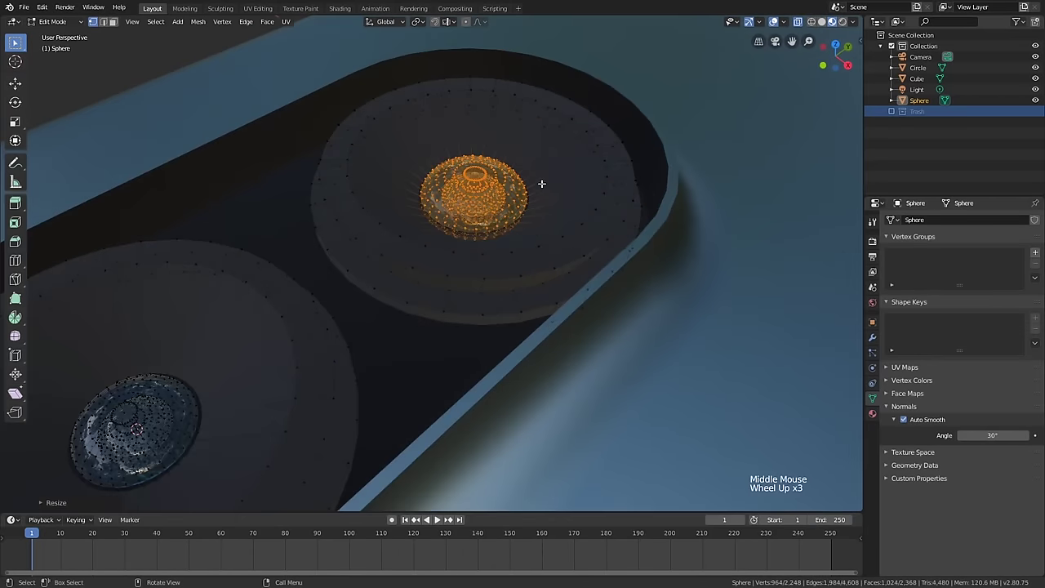
key("alt+a")
key("ctrl+r")
scroll(566, 198, "up", 1)
left_click(571, 194)
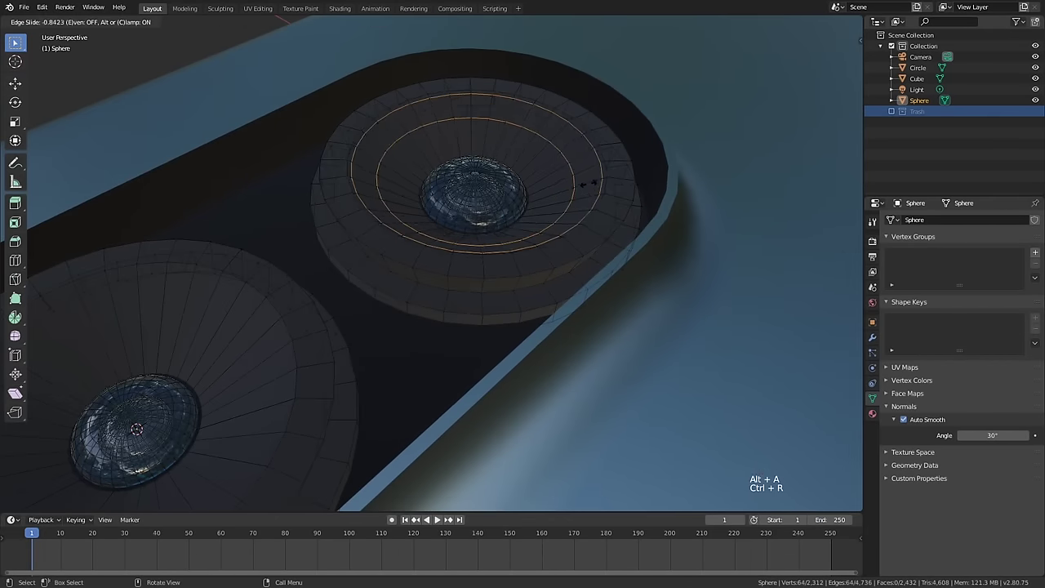
right_click(627, 187)
key("e")
key("s")
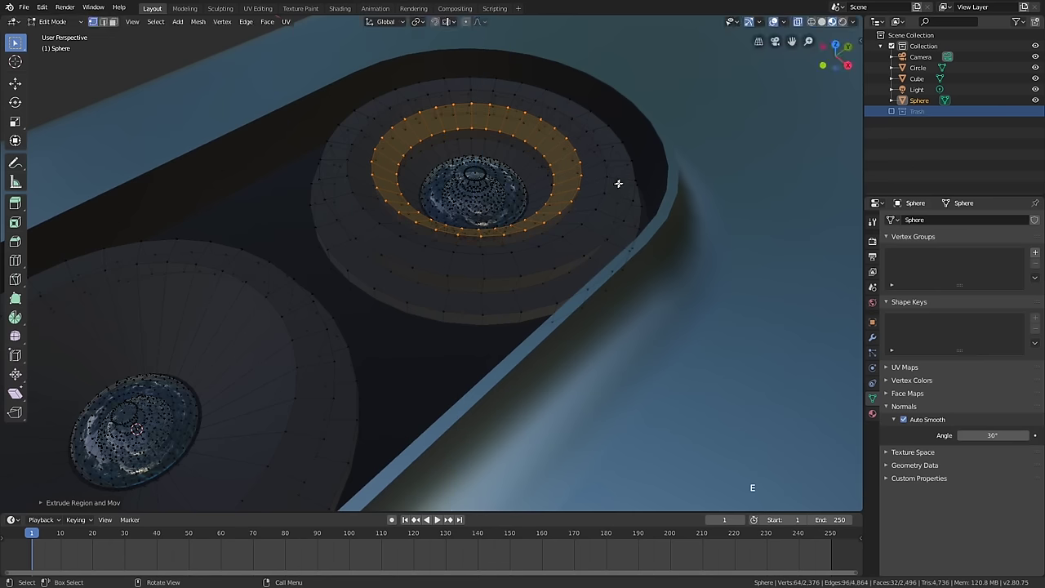
left_click(641, 173)
key("Tab")
- Scale an edge loop on the stepped housing's upper outer rim inward slightly to taper the rim
scroll(632, 178, "down", 2)
middle_click_drag(629, 180, 563, 228)
middle_click_drag(563, 228, 567, 259)
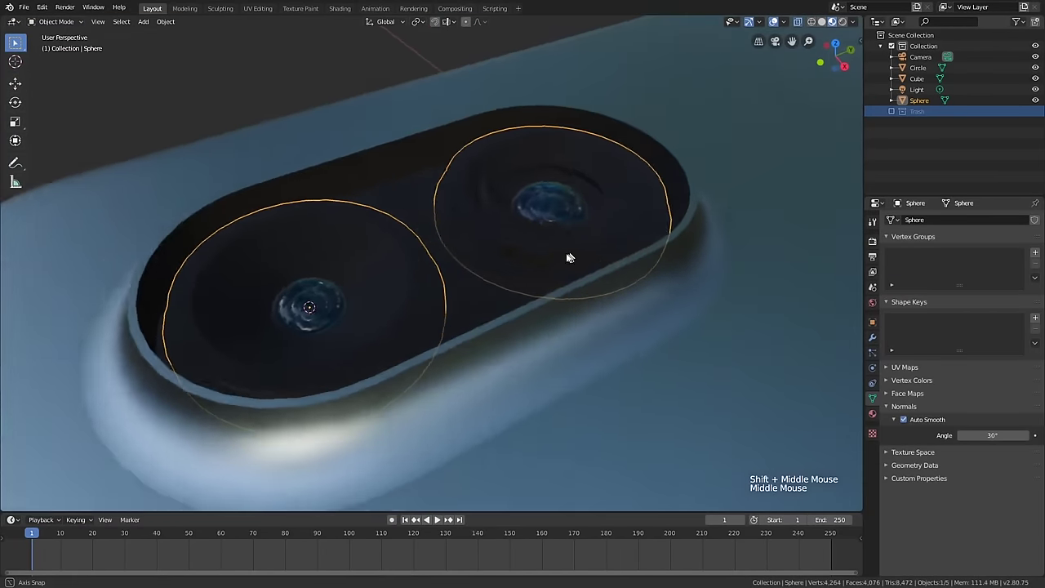
scroll(567, 258, "up", 1)
key("Tab")
scroll(458, 219, "up", 1)
left_click(445, 225, "alt")
key("s")
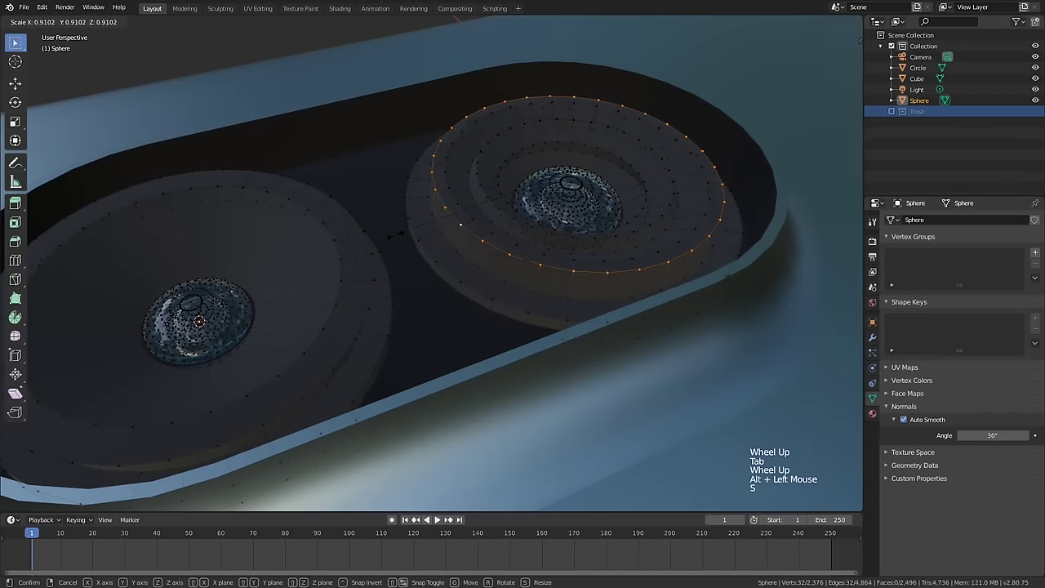
left_click(466, 222)
key("Tab")
scroll(413, 229, "down", 2)
- Duplicate the whole stepped camera with its lens and move the copy between the two cameras, toward the bump's +X side wall
middle_click_drag(413, 229, 395, 243)
key("KP_7")
key("Tab")
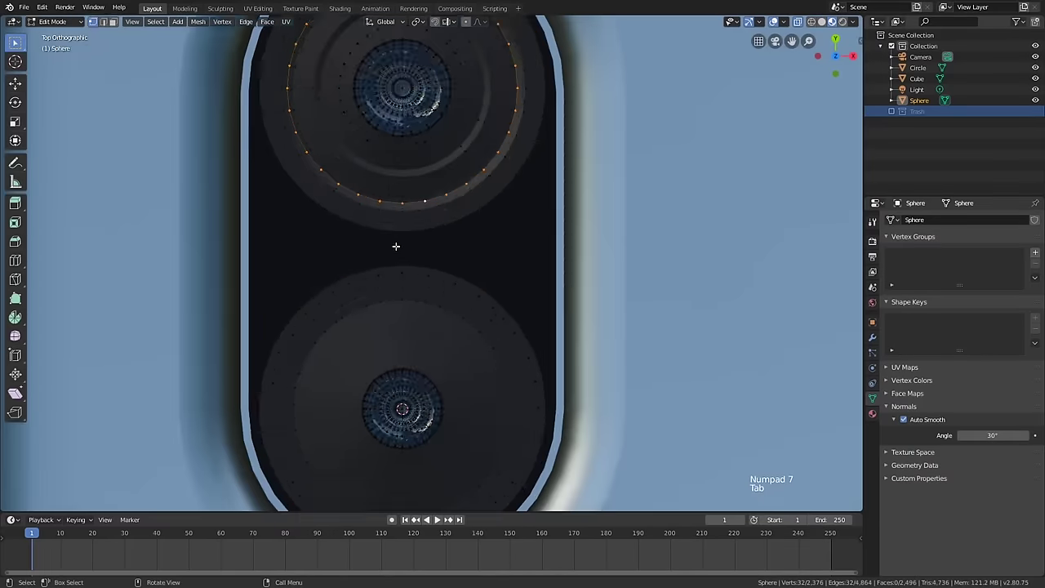
scroll(397, 245, "down", 2)
key("a")
middle_click_drag(439, 205, 453, 223, "shift")
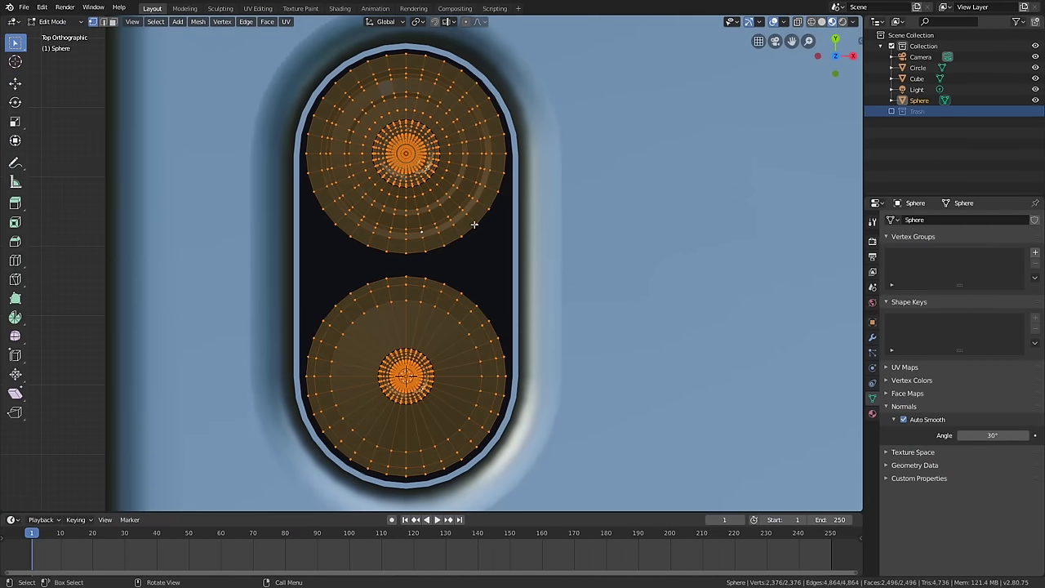
key("alt+a")
key("c")
scroll(416, 171, "down", 3)
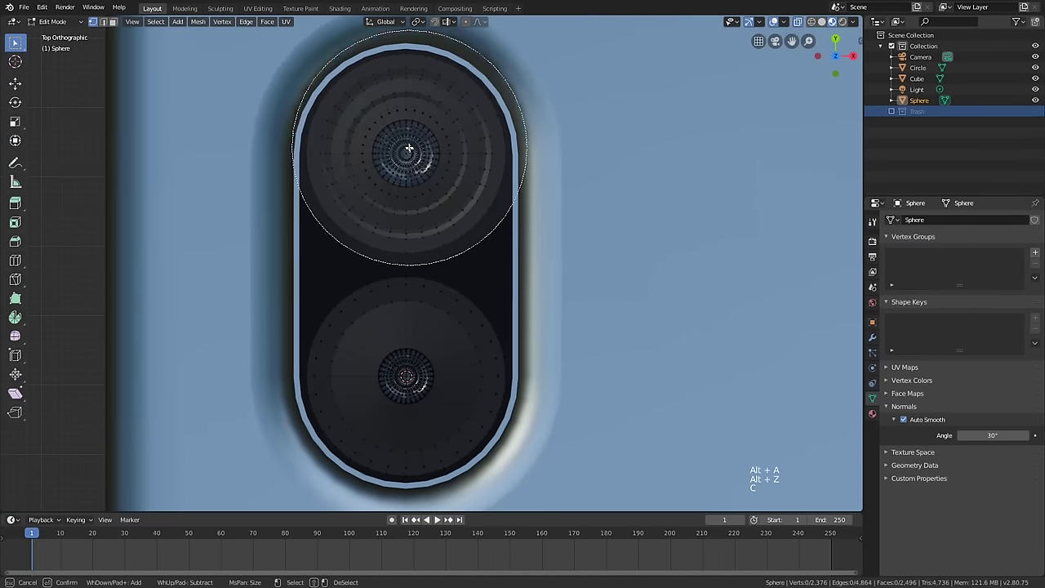
left_click(400, 148)
right_click(400, 147)
key("shift+d")
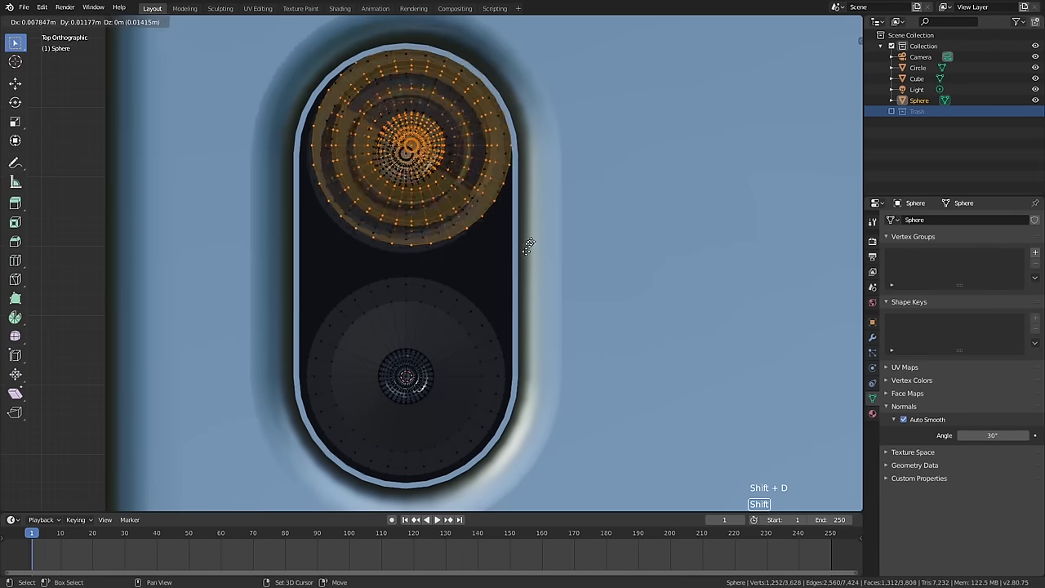
right_click(534, 229)
key("g")
left_click(614, 317)
- Scale the copied camera down to just under half size and fit it into the gap beside the bump's +X wall
key("s")
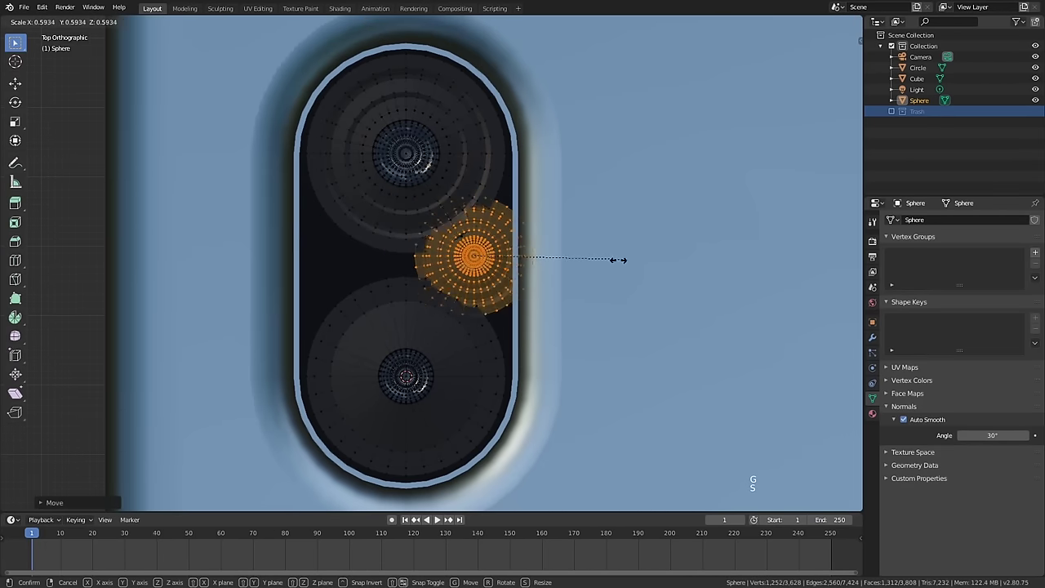
left_click(584, 266)
key("g")
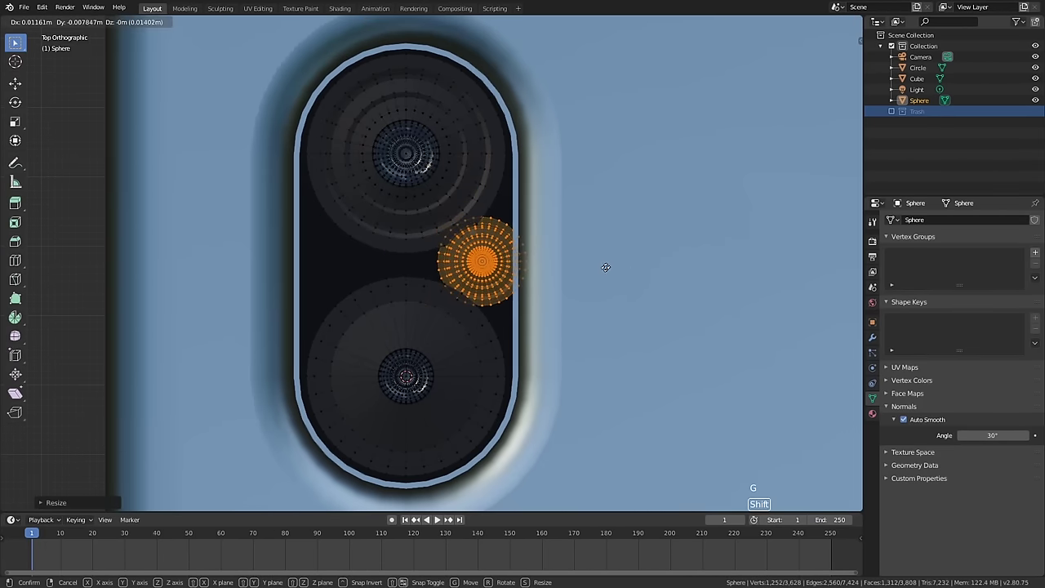
left_click(583, 280)
- Select the inner ring of faces on the small camera's step, raise it slightly along Z and scale it outward
middle_click_drag(583, 280, 460, 211)
scroll(492, 226, "up", 2)
key("alt+z")
scroll(484, 242, "up", 5)
key("3")
left_click(426, 242, "alt")
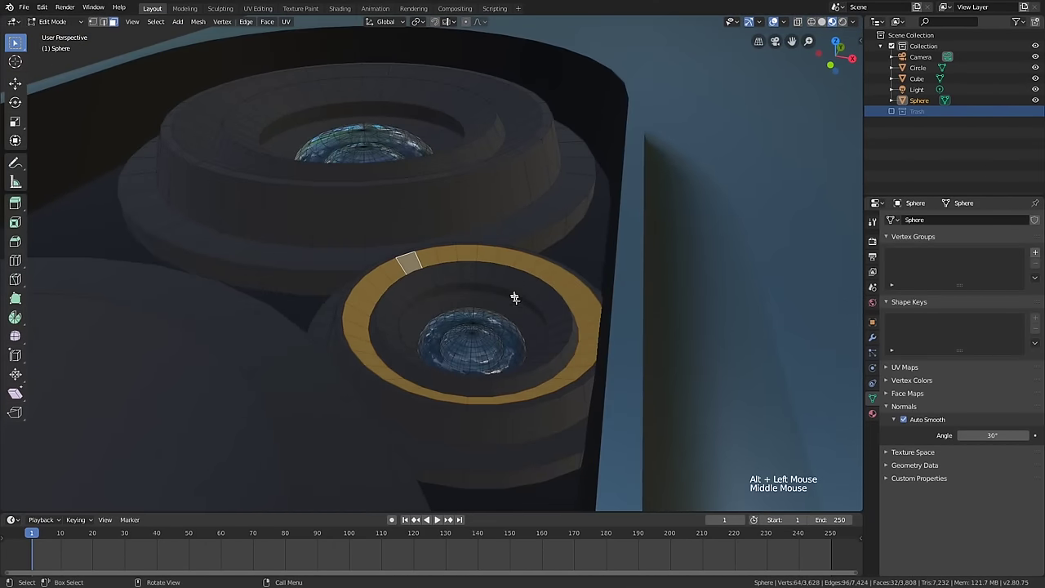
left_click(554, 324, "alt")
key("g")
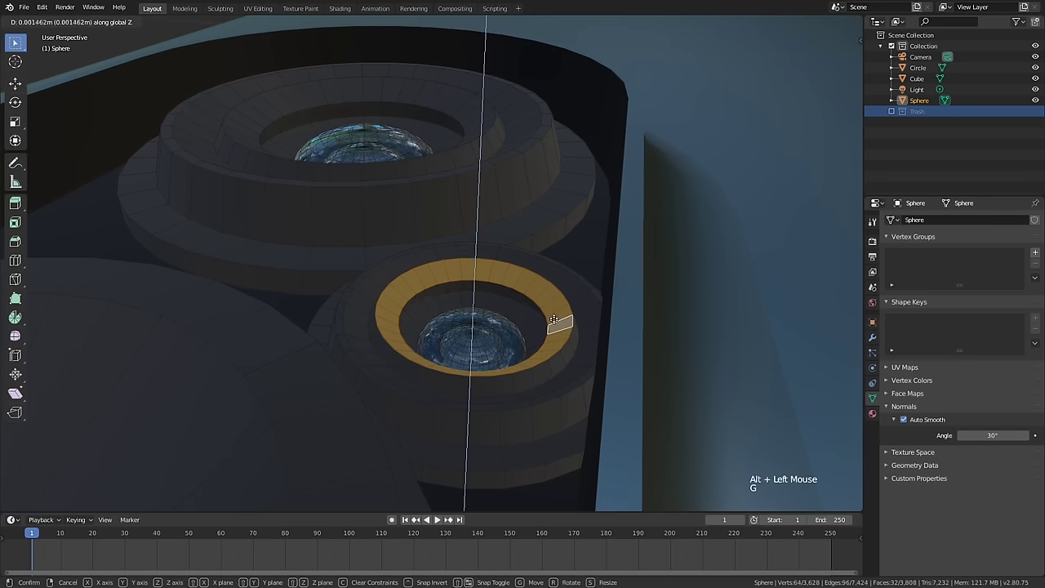
key("s")
key("Tab")
mouse_move(572, 306)
middle_mouse_down()
mouse_move(585, 310)
mouse_move(552, 343)
mouse_move(565, 299)
middle_mouse_up()
scroll(552, 343, "down", 5)
key("Tab")
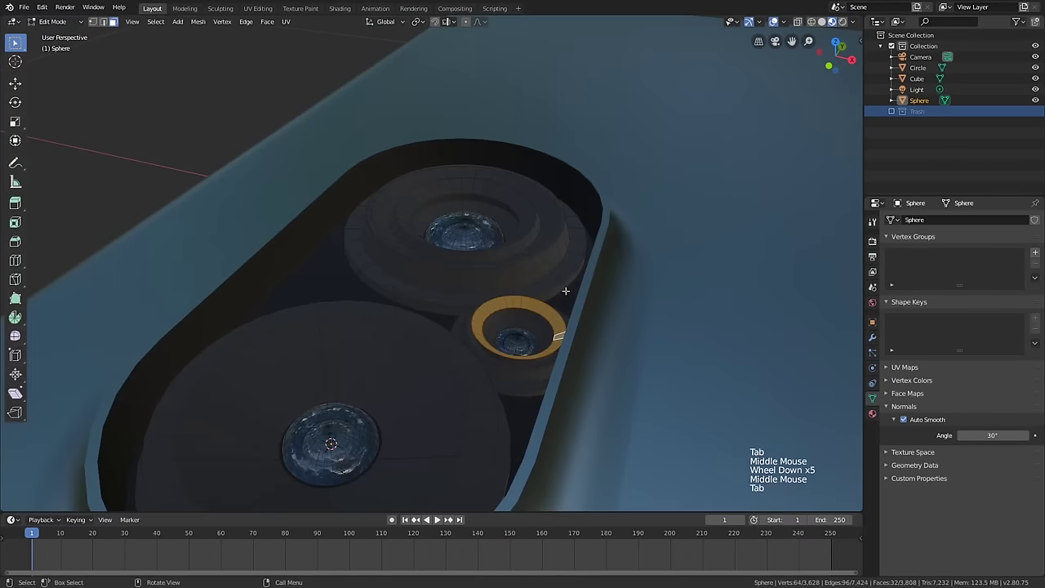
key("KP_7")
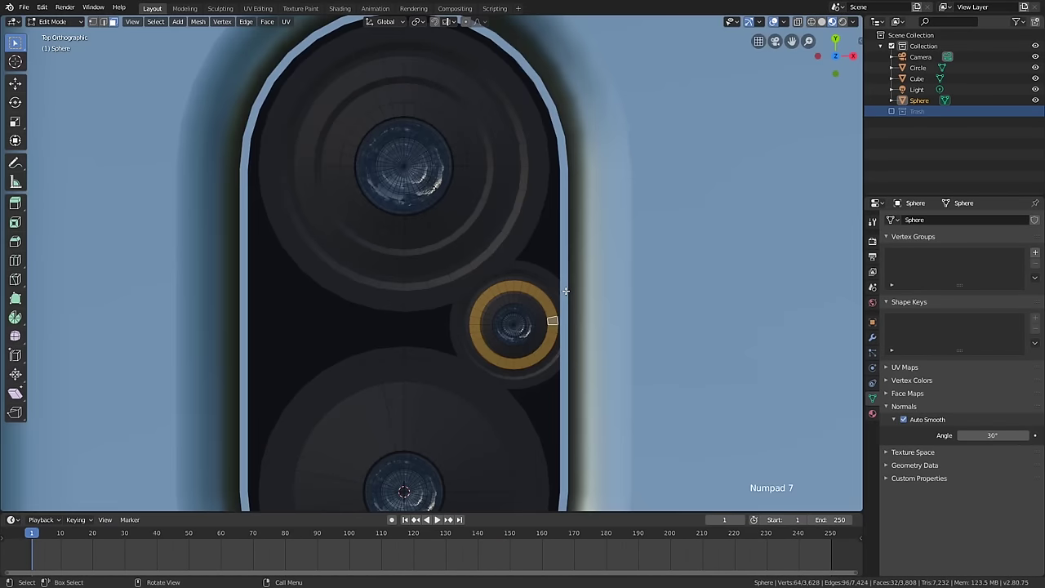
key("alt+z")
scroll(438, 362, "down", 2)
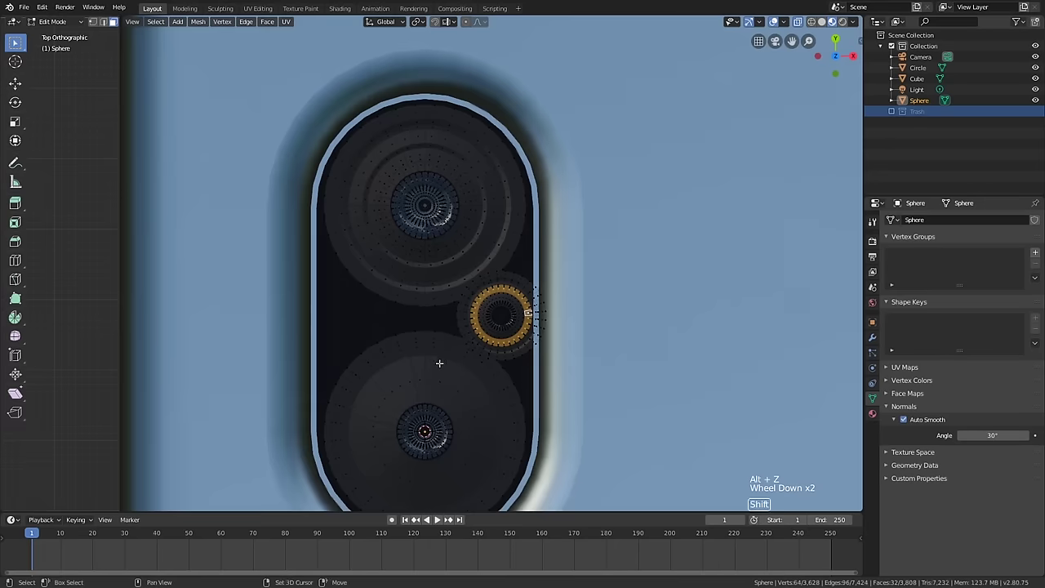
middle_click_drag(438, 362, 447, 348, "shift")
scroll(450, 346, "up", 1)
key("alt+a")
key("c")
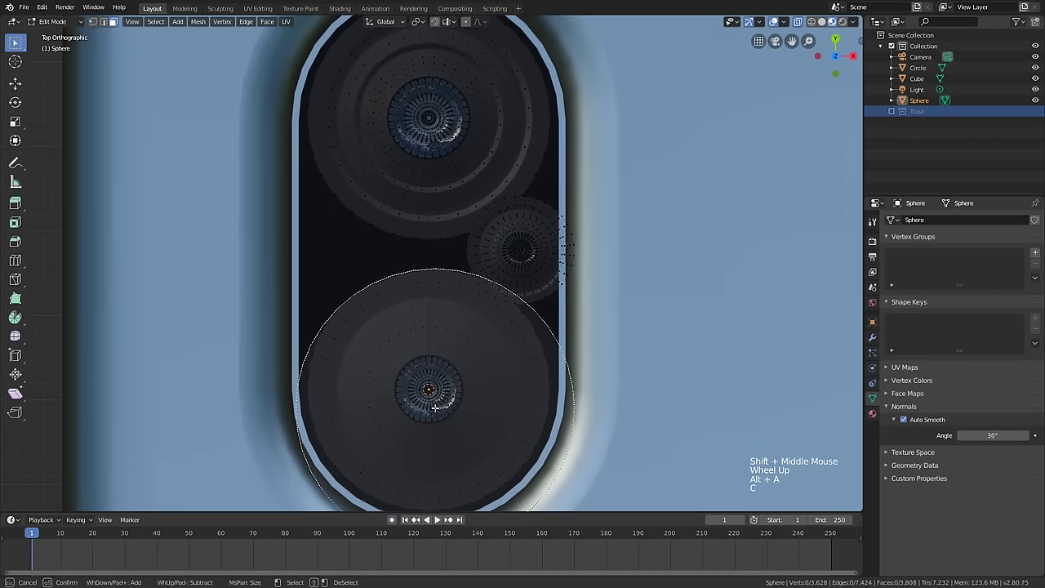
left_click(435, 405)
right_click(437, 405)
scroll(514, 330, "up", 3)
scroll(521, 323, "up", 2)
middle_click_drag(521, 323, 400, 221)
scroll(556, 383, "down", 3)
middle_click_drag(563, 392, 409, 319, "shift")
scroll(325, 191, "up", 3)
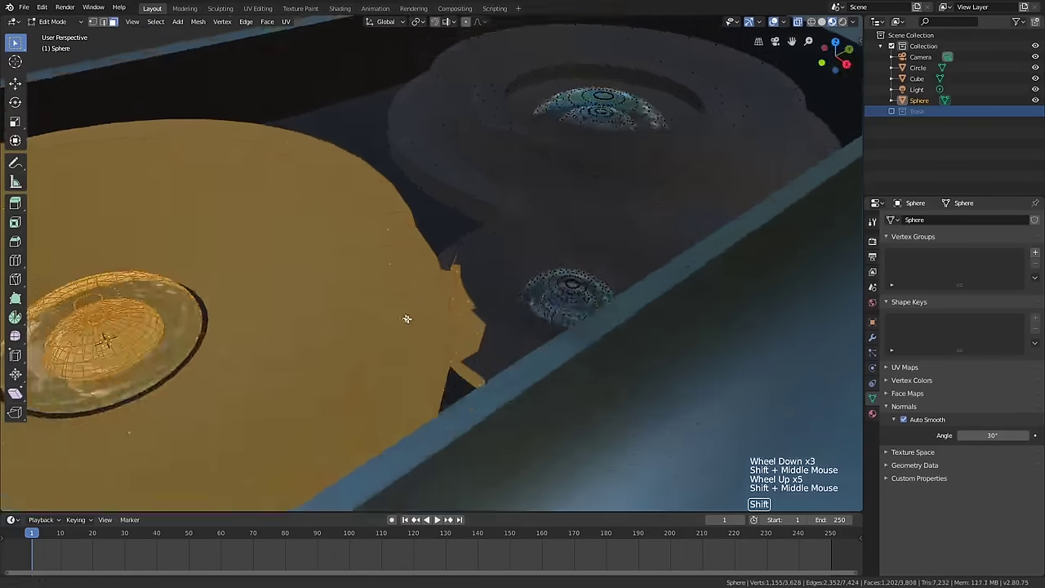
scroll(392, 303, "down", 3)
key("alt+a")
- Select the linked housing and lens spheres of the plain, unstepped camera and duplicate them into the gap opposite the small camera
key("l")
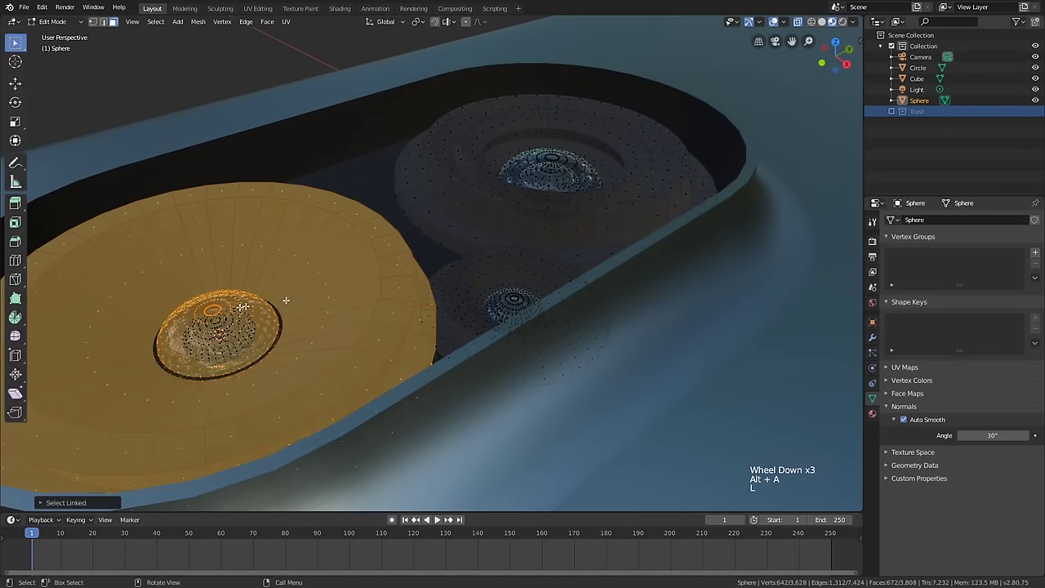
scroll(237, 331, "up", 8)
scroll(251, 332, "down", 2)
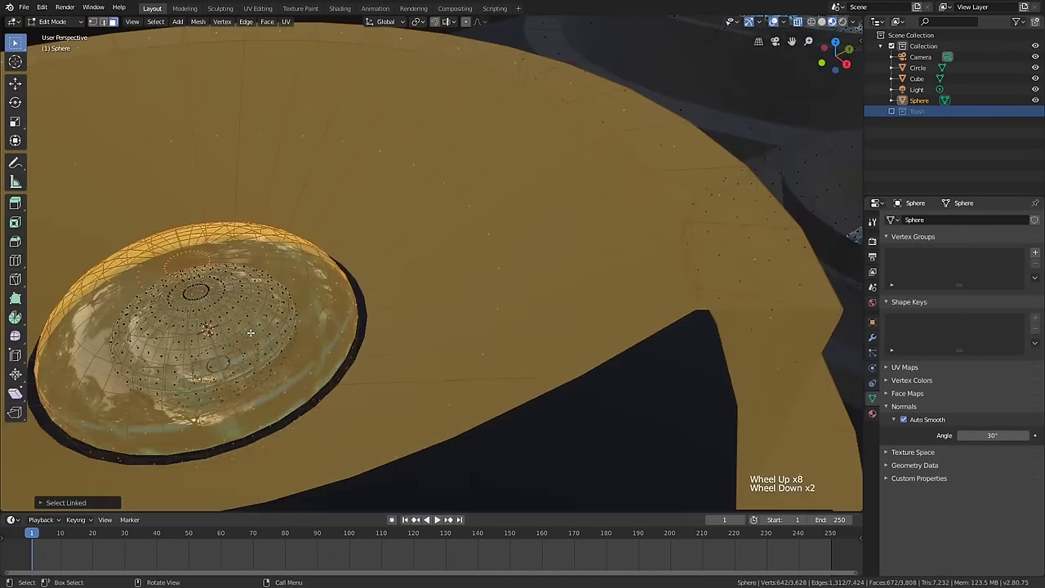
key("l")
scroll(251, 324, "down", 2)
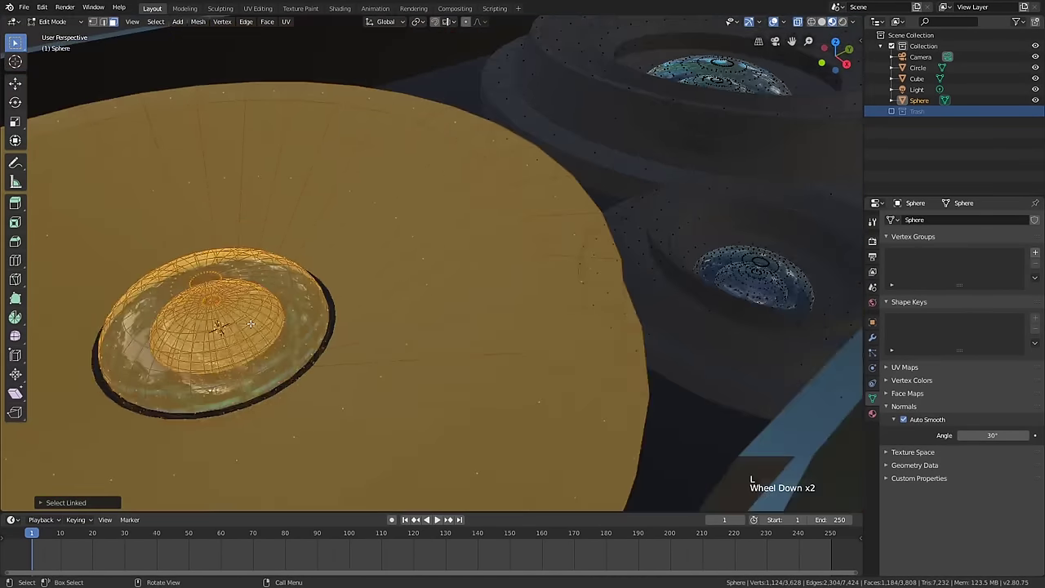
key("KP_7")
scroll(278, 310, "down", 8)
scroll(290, 299, "up", 1, "shift")
middle_click_drag(290, 298, 404, 376, "shift")
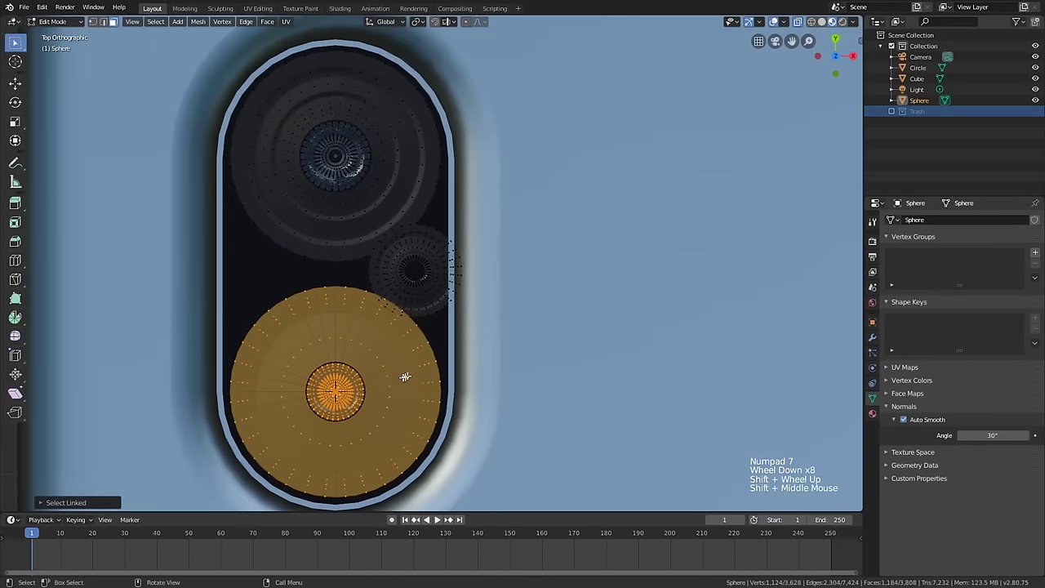
- Scale the plain camera's copy to about half size and move it against the bump's -X wall, opposite the small stepped camera
key("s")
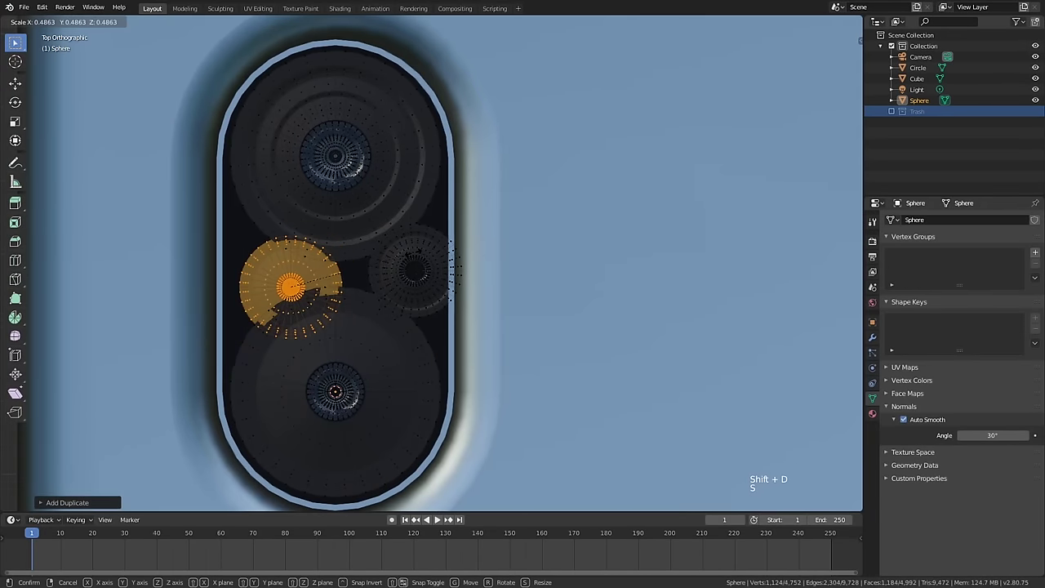
left_click(398, 243)
key("g")
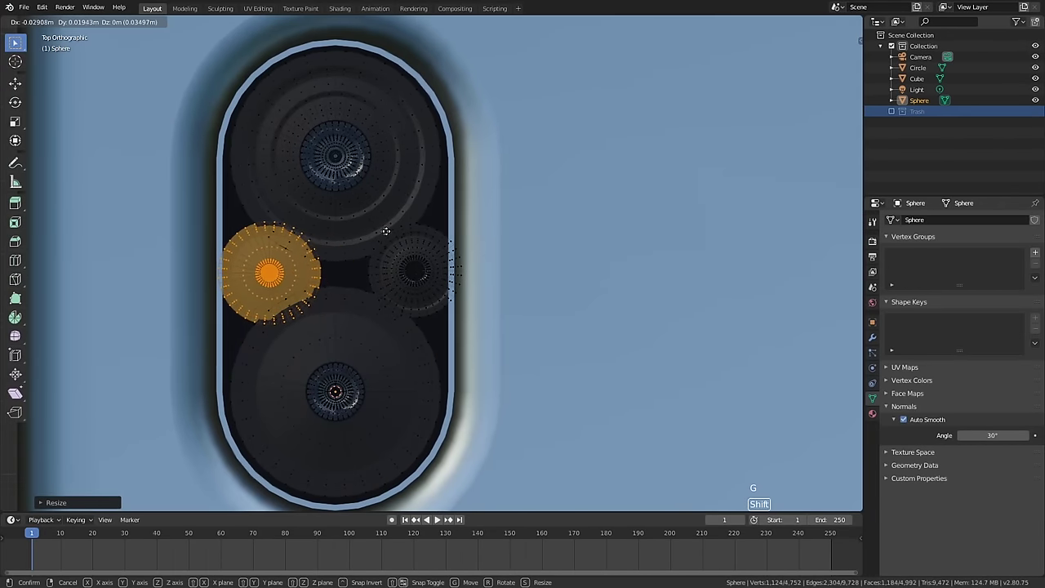
left_click(514, 249)
- Raise the upper edge loop of the new small plain housing about 0.025 m along Z to deepen its funnel
key("alt+z")
mouse_move(457, 278)
middle_mouse_down()
mouse_move(396, 243)
mouse_move(353, 309)
middle_mouse_up()
scroll(352, 310, "up", 3)
scroll(353, 309, "up", 3)
left_click(372, 329, "alt")
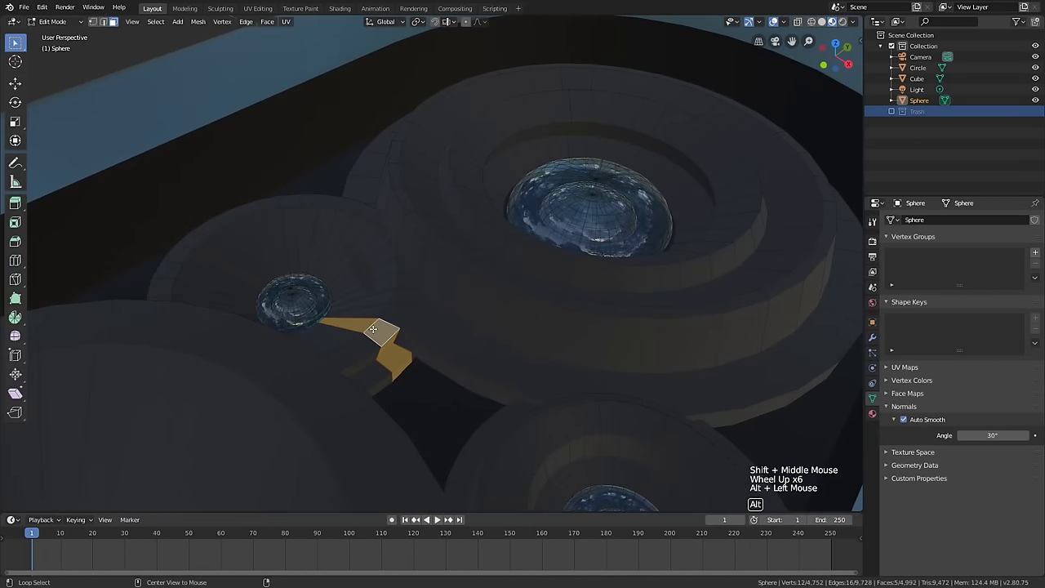
key("1")
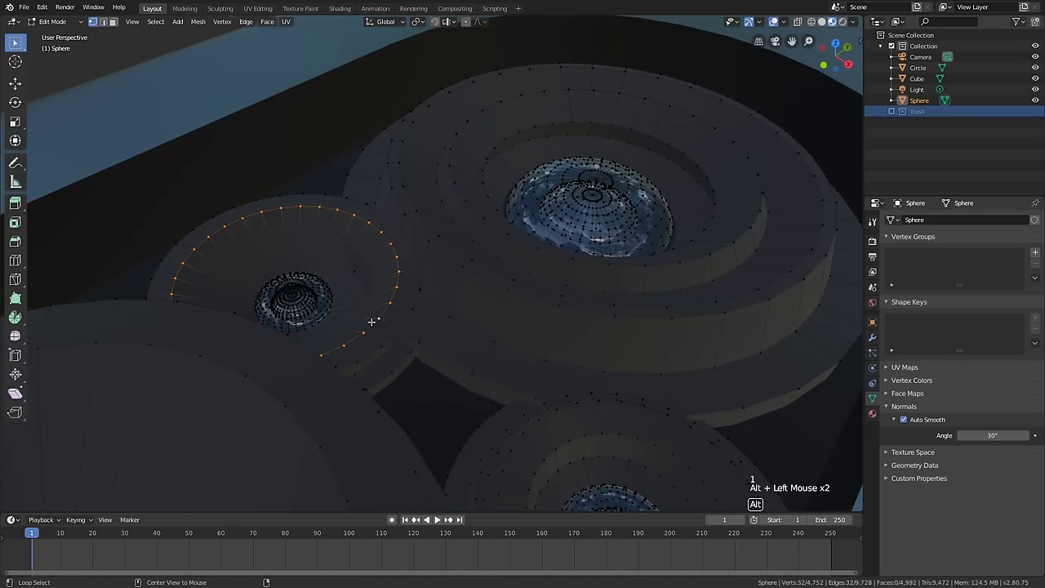
middle_click_drag(372, 322, 397, 318)
key("g")
key("z")
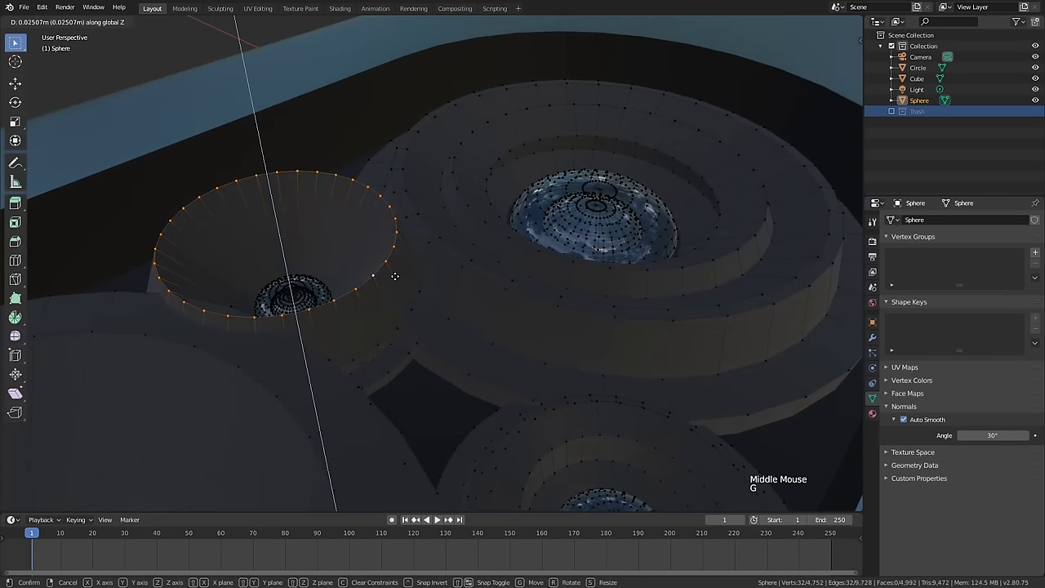
left_click(392, 276)
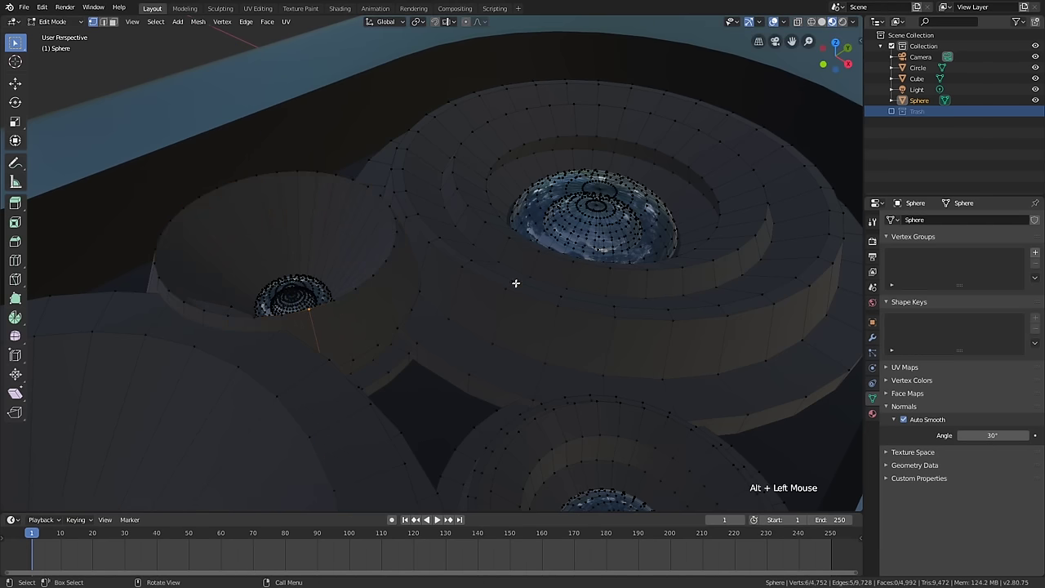
- Scale the upper outer edge loop of the large plain camera housing inward slightly
key("s")
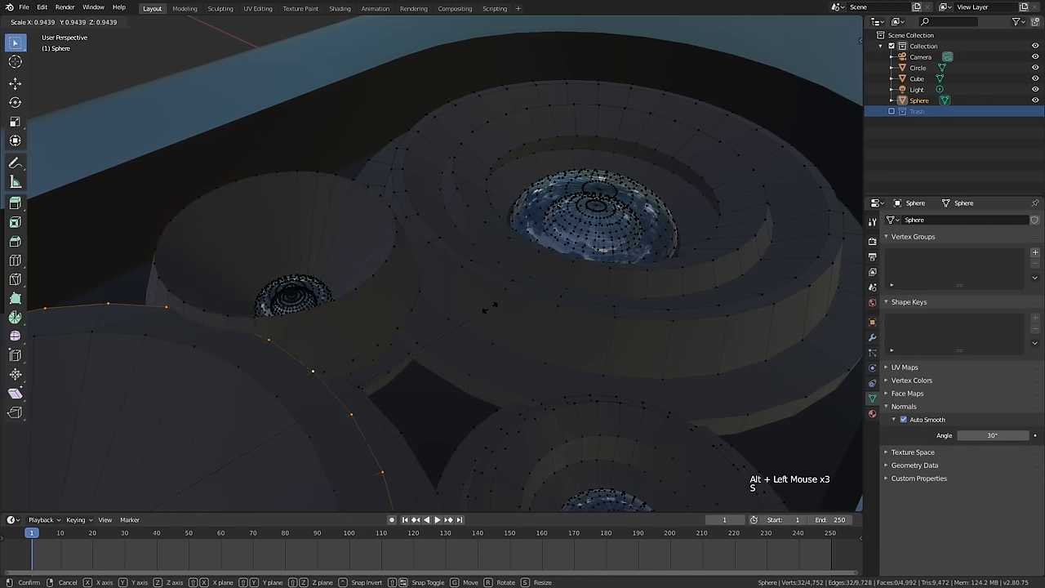
left_click(464, 320)
middle_click_drag(457, 321, 370, 282)
scroll(383, 329, "down", 2)
scroll(383, 329, "down", 1, "shift")
scroll(369, 278, "up", 1)
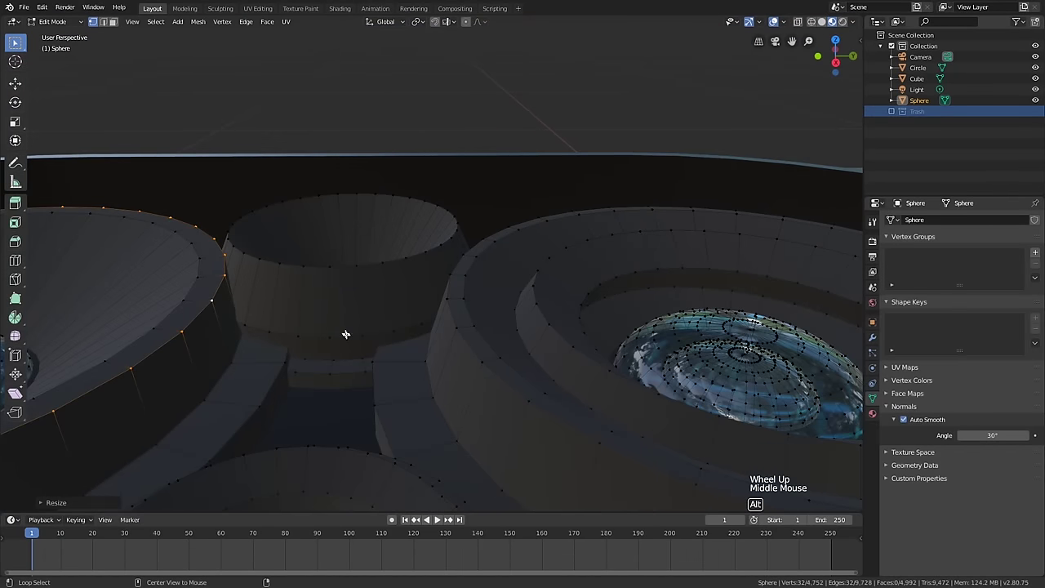
- Slide the upper outer edge loop of the small plain housing along its wall and scale the loop slightly
key("g")
key("g")
left_click(355, 298)
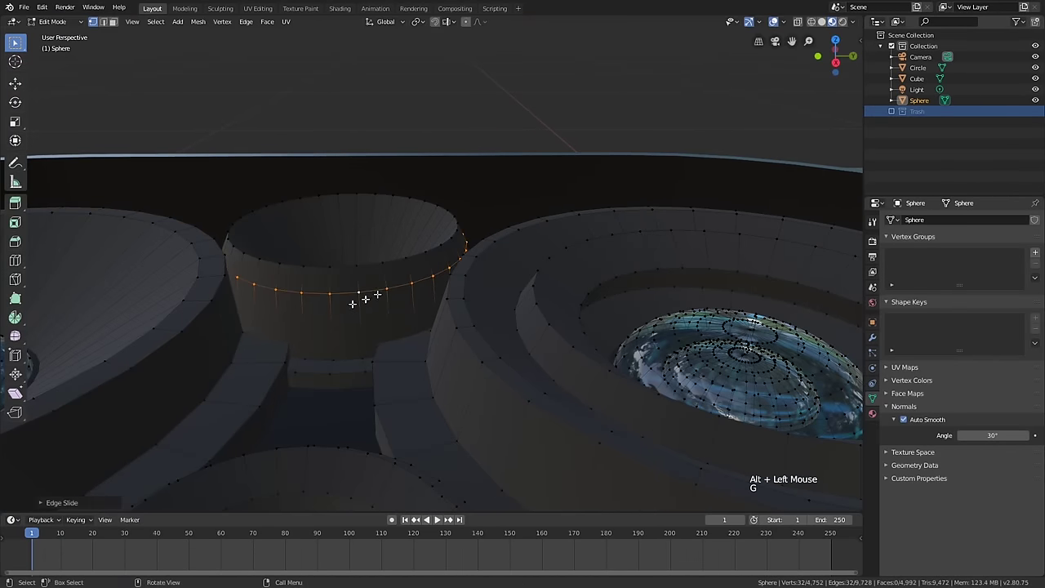
key("s")
left_click(505, 287)
- Examine the camera housings inside the bump in Object Mode with everything deselected
key("Tab")
scroll(501, 294, "down", 1)
middle_click_drag(501, 294, 448, 319)
scroll(424, 335, "down", 5)
scroll(464, 345, "down", 3)
scroll(462, 346, "down", 3)
key("alt+a")
scroll(458, 348, "down", 1)
scroll(448, 320, "up", 6)
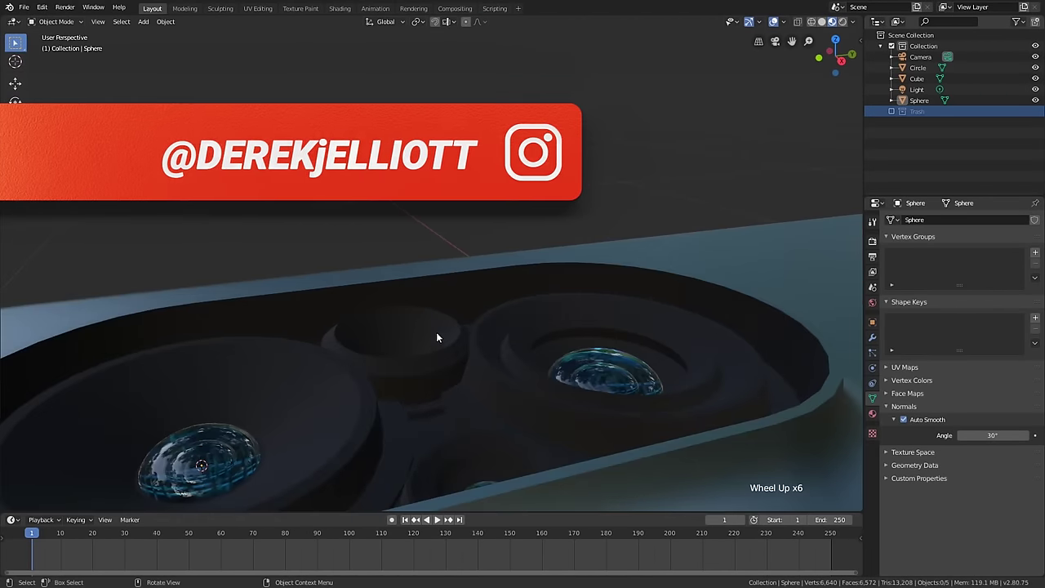
scroll(471, 321, "down", 2)
- Cut two edge loops into the large plain housing's funnel and extrude the ring of faces between them along the normal
key("Tab")
scroll(371, 364, "up", 1)
key("ctrl+r")
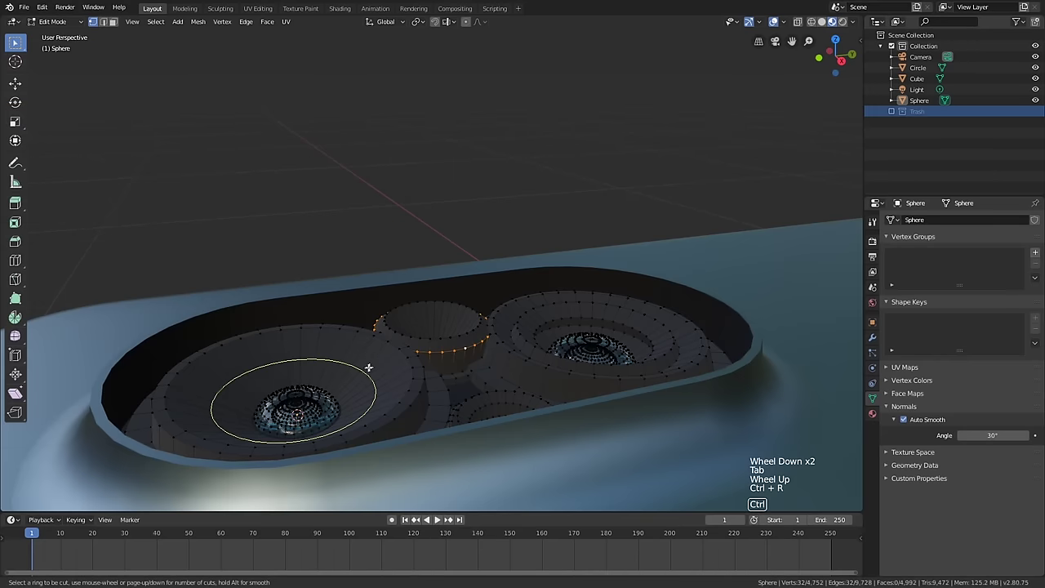
left_click(367, 369)
right_click(367, 369)
key("e")
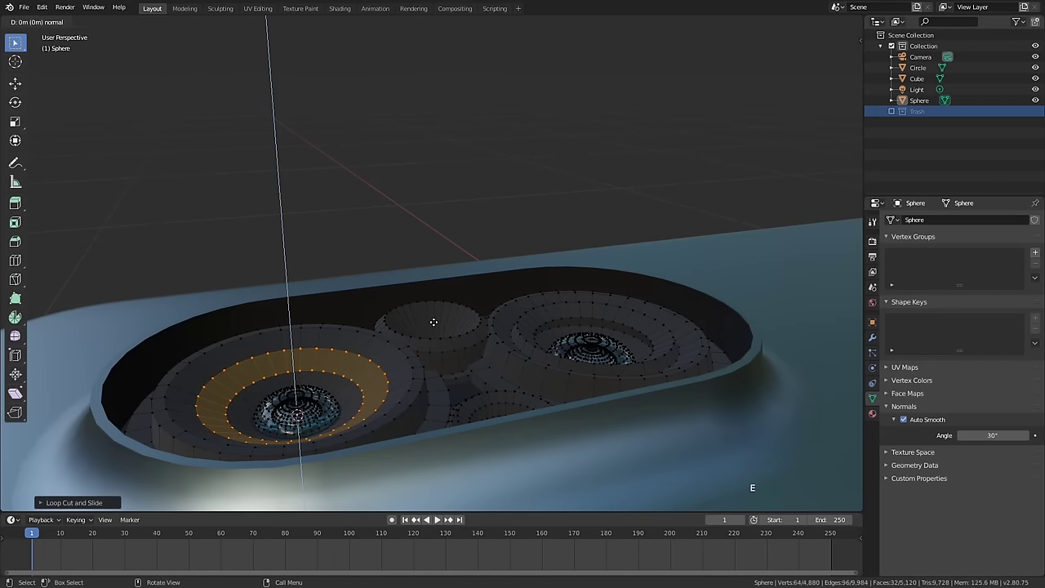
key("Tab")
- Inspect the whole phone and the camera bump from several angles
middle_click_drag(433, 329, 468, 343)
scroll(493, 342, "down", 1)
scroll(481, 336, "down", 3)
scroll(522, 340, "up", 1)
middle_click_drag(534, 343, 628, 325)
scroll(477, 307, "down", 2)
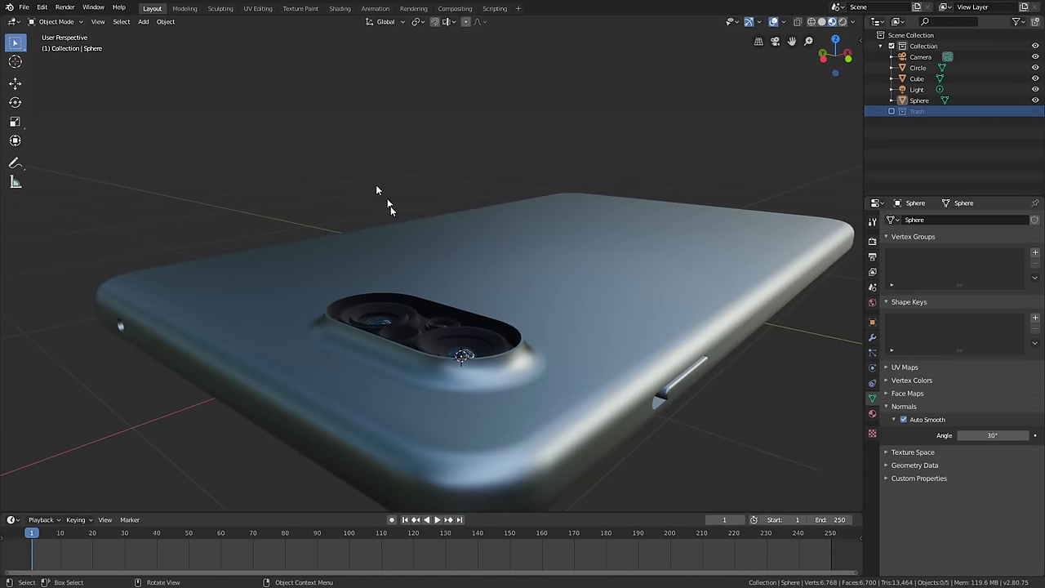
middle_click_drag(376, 188, 415, 168, "shift")
scroll(441, 204, "down", 1)
middle_click_drag(457, 220, 431, 189)
scroll(408, 282, "up", 5)
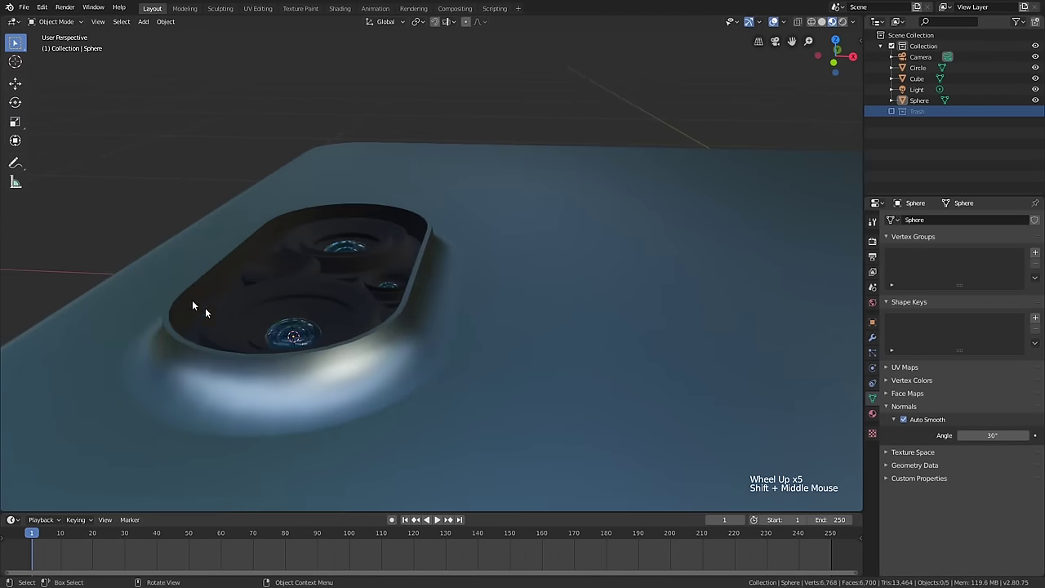
scroll(204, 309, "down", 1)
middle_click_drag(204, 309, 353, 170)
scroll(352, 170, "up", 1)
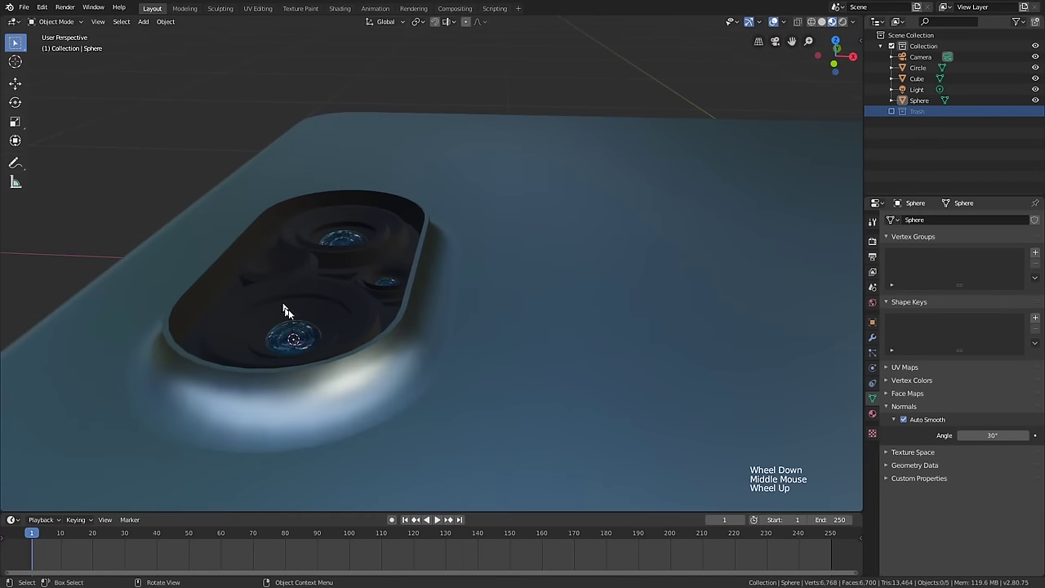
- Duplicate the upper inner edge loop of the camera bump's opening in place and separate it into its own object
key("Tab")
scroll(411, 253, "up", 2)
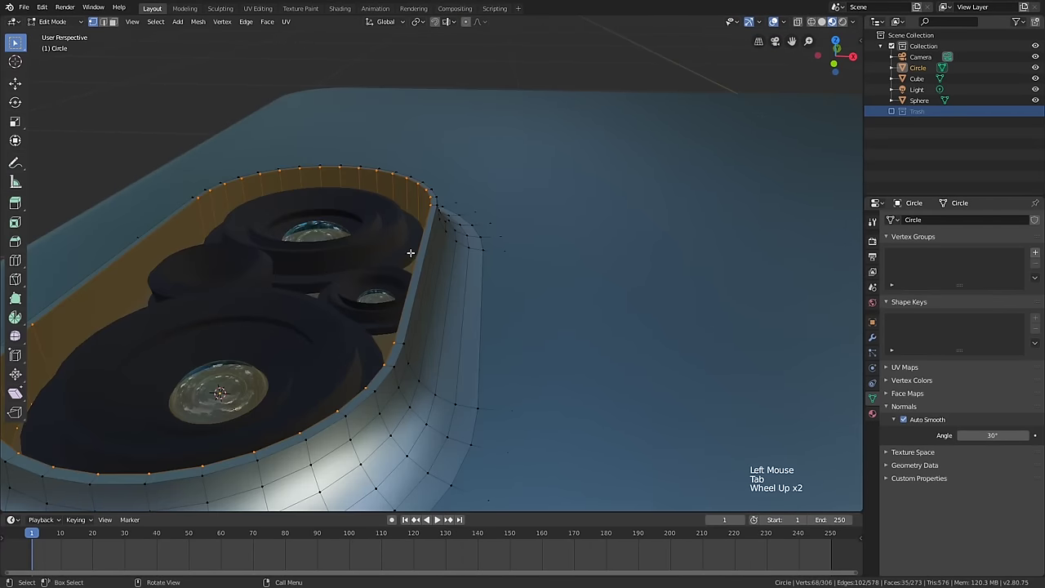
left_click(424, 225, "alt")
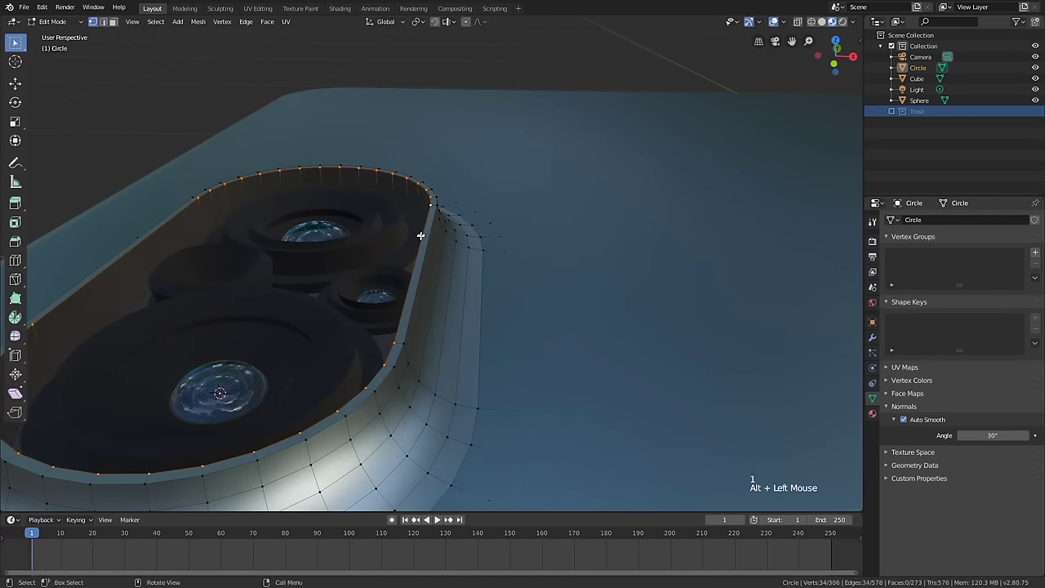
key("shift+d")
right_click(543, 149)
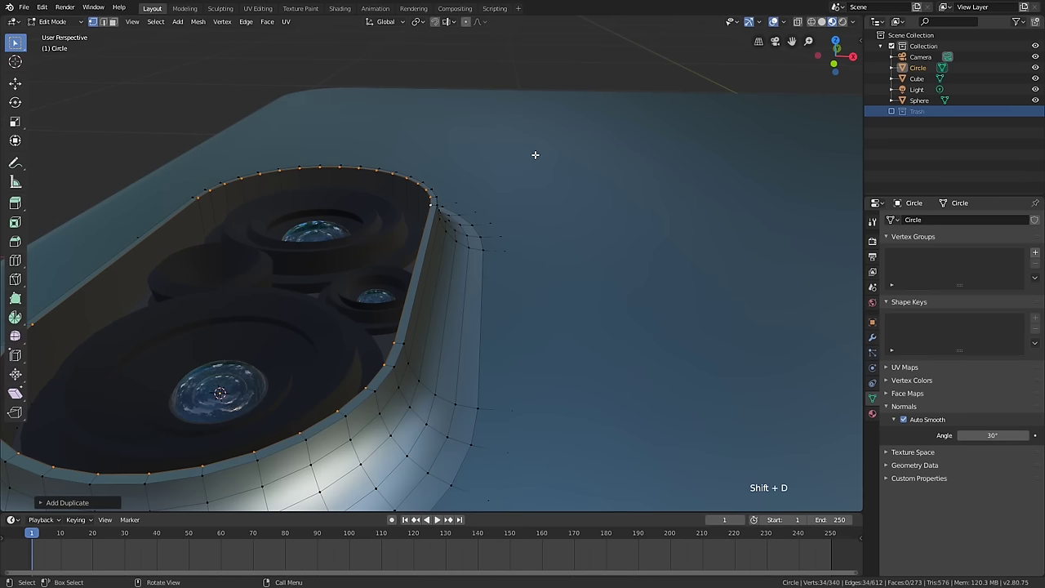
key("p")
left_click(536, 156)
- Fill the separated rim loop with a single face to form a cover over the cameras
key("Tab")
left_click(426, 209)
left_click(426, 210)
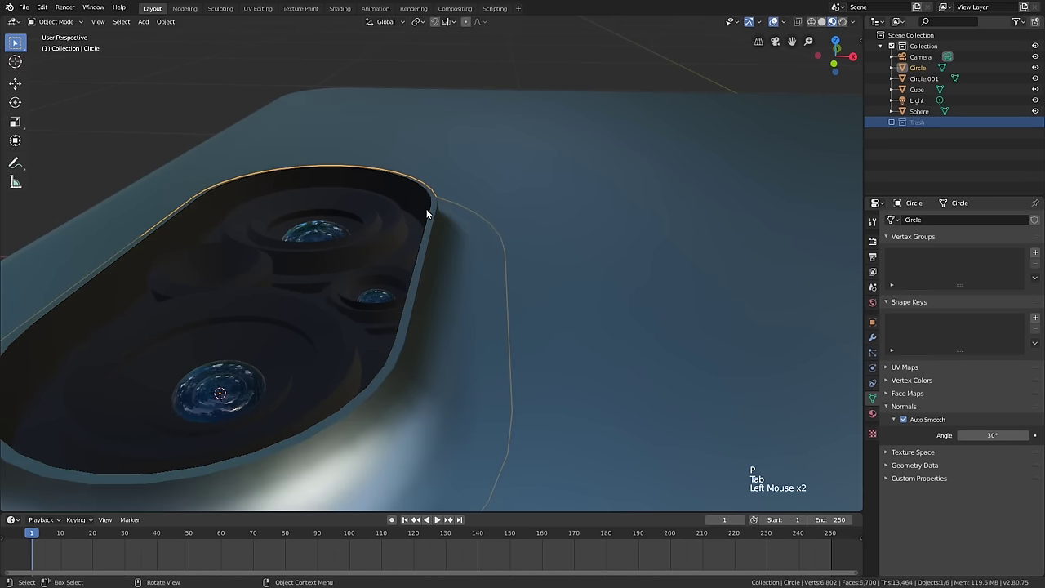
left_click(426, 210)
left_click(426, 210)
key("Tab")
key("a")
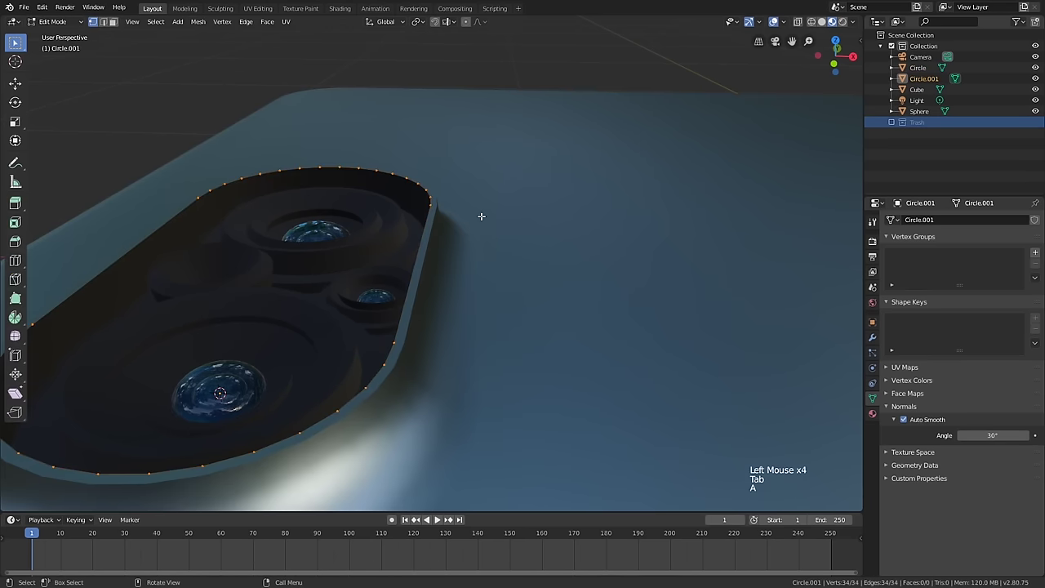
key("f")
middle_click_drag(481, 216, 683, 240, "shift")
key("Tab")
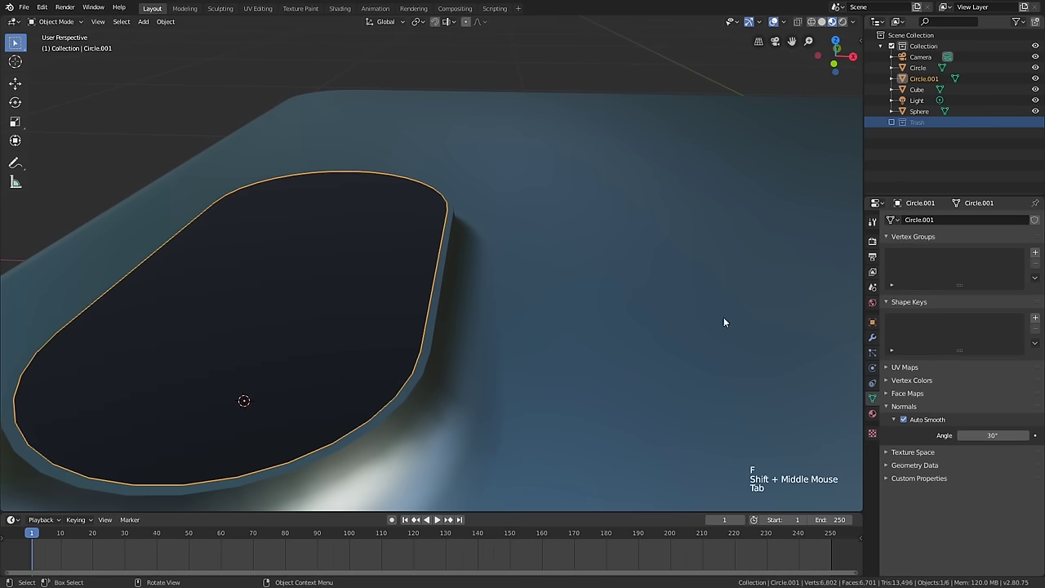
- Remove the PhoneBody and Black material slots from the cover and give it a blue transmissive material named Glass
left_click(873, 413)
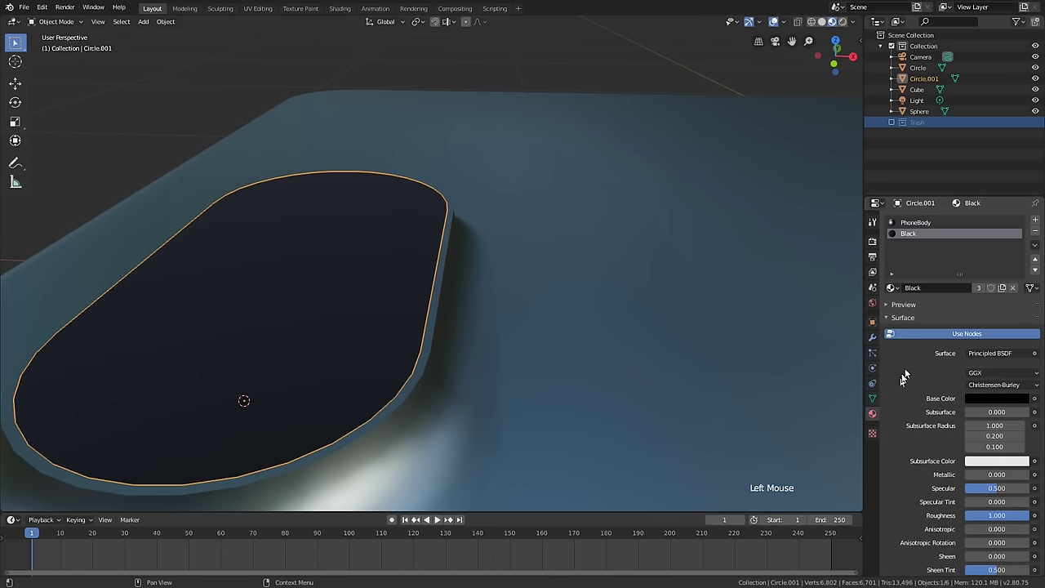
left_click(1035, 233)
left_click(1036, 233)
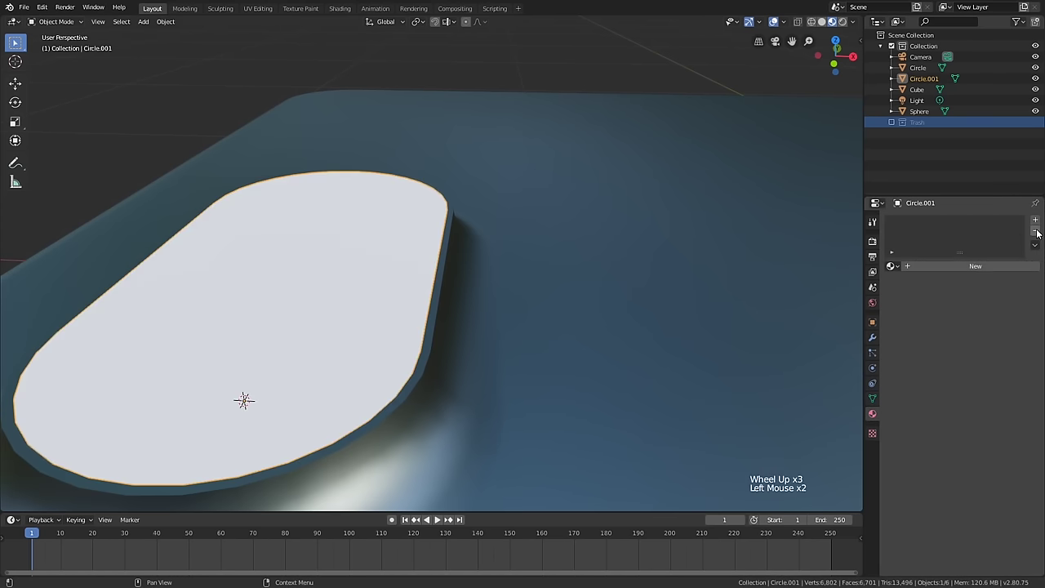
left_click(893, 266)
left_click(903, 292)
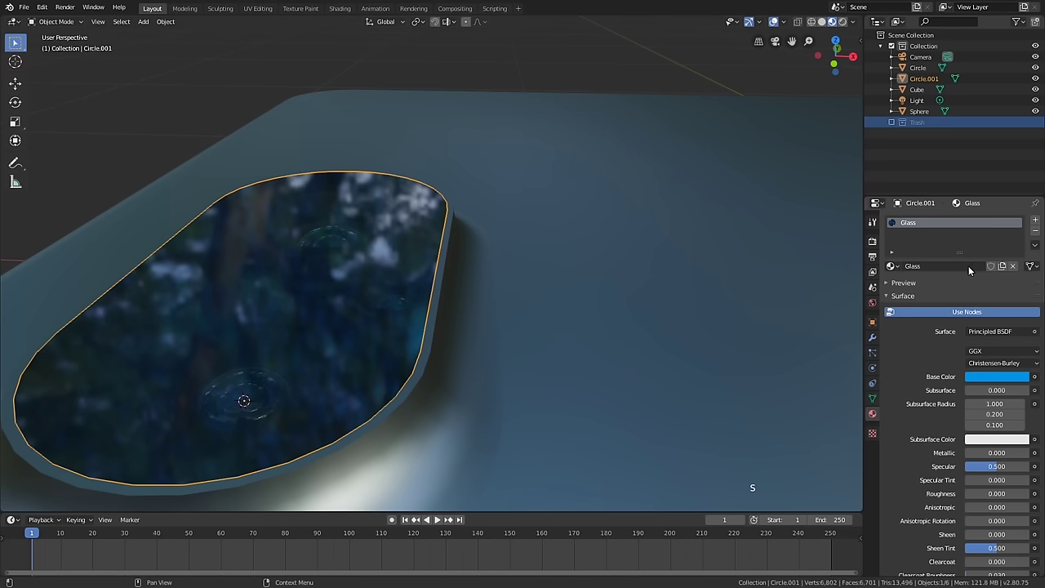
- Set the saturation of the Glass material's base color to 0 so the cover is untinted
scroll(968, 265, "down", 11)
scroll(937, 408, "up", 7)
scroll(935, 406, "up", 8)
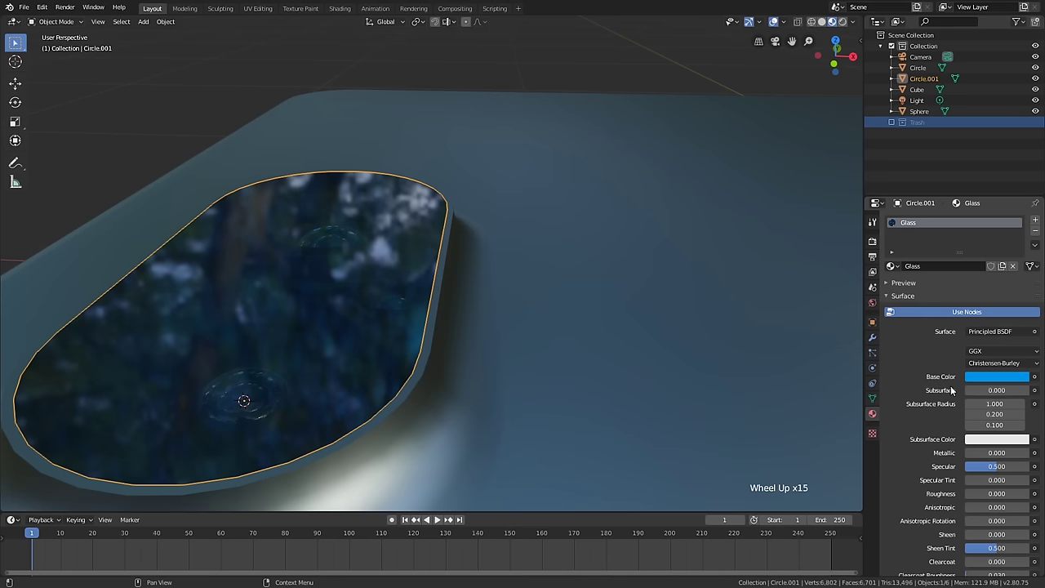
scroll(947, 380, "down", 3)
scroll(956, 371, "up", 5)
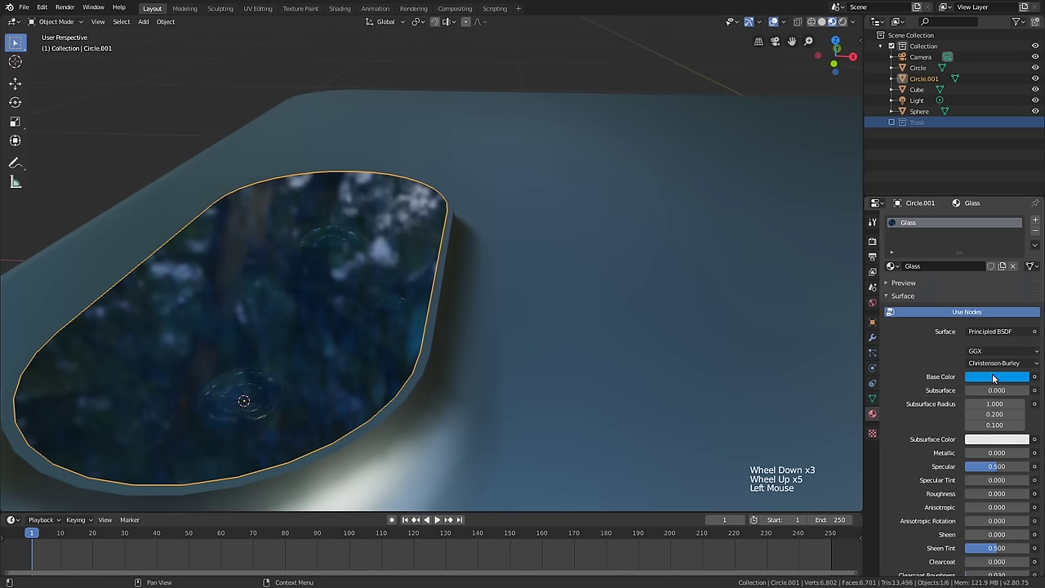
left_click(993, 377)
left_click_drag(994, 339, 933, 340)
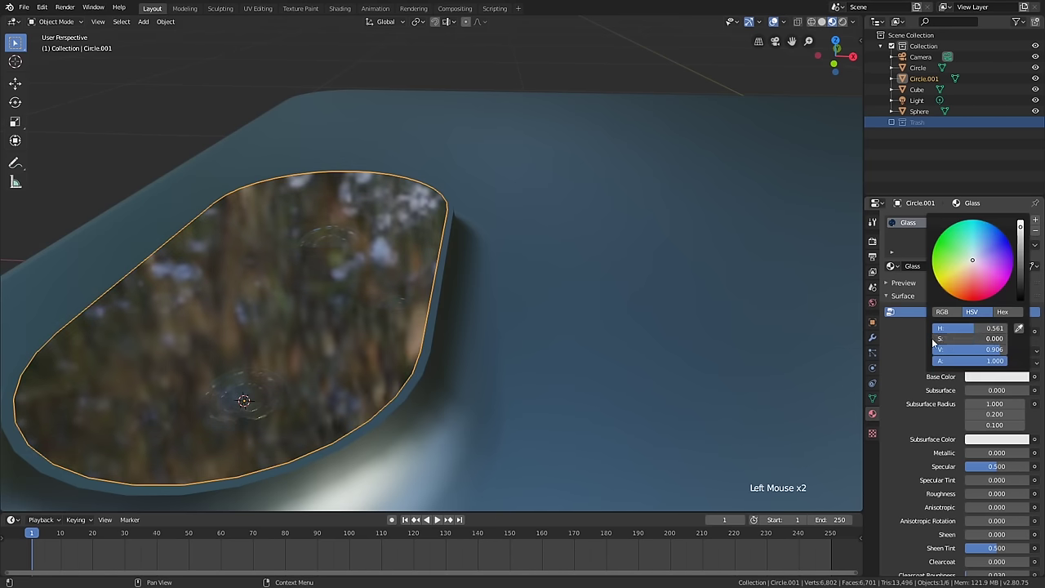
scroll(421, 373, "down", 1)
- Lower the Glass material's alpha to 0.300
middle_click_drag(420, 373, 491, 380)
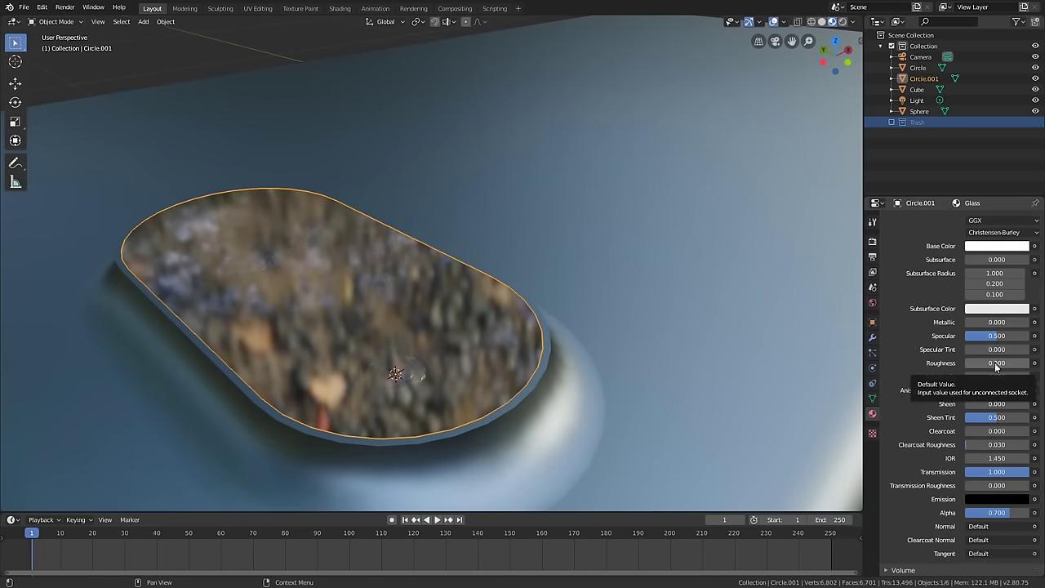
scroll(995, 367, "down", 2)
left_click_drag(1018, 468, 991, 468, "ctrl")
middle_click_drag(596, 329, 636, 292)
scroll(690, 335, "down", 5)
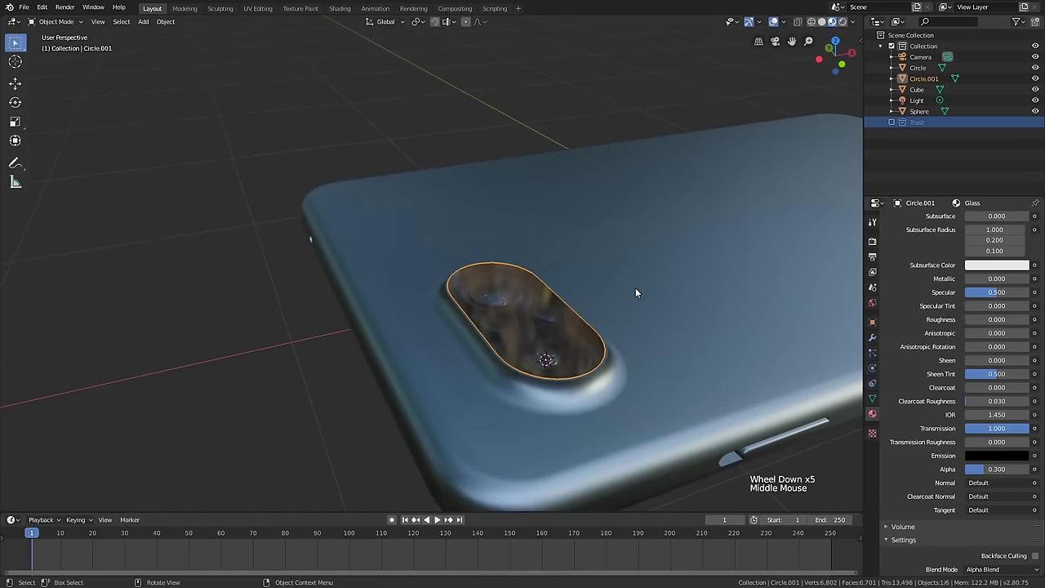
- Switch the viewport shading's environment lighting to a different HDRI and view the camera bump under it
left_click(855, 24)
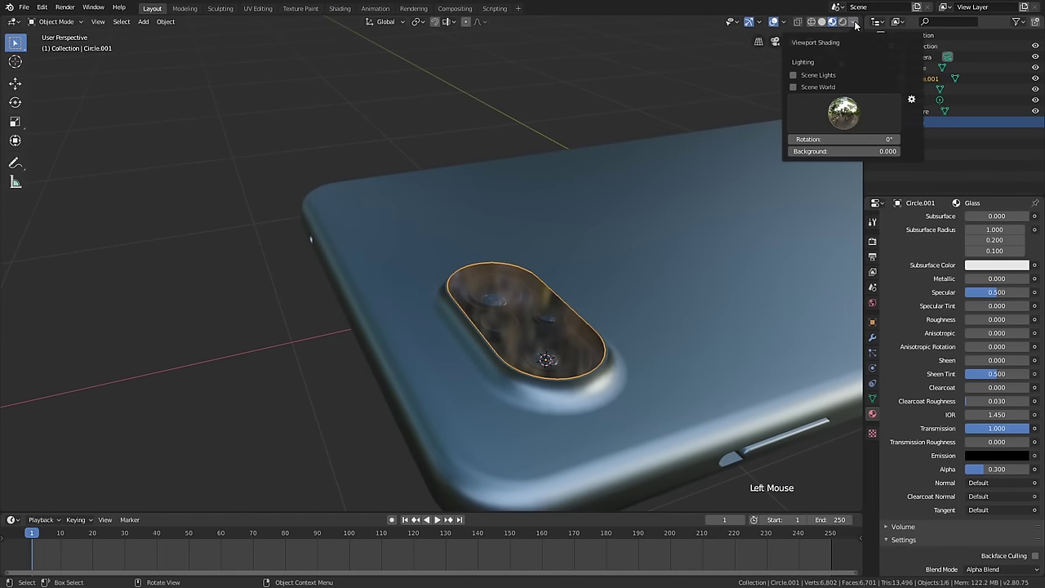
left_click(847, 120)
left_click(751, 152)
middle_click_drag(681, 219, 672, 260, "shift")
scroll(466, 226, "up", 2)
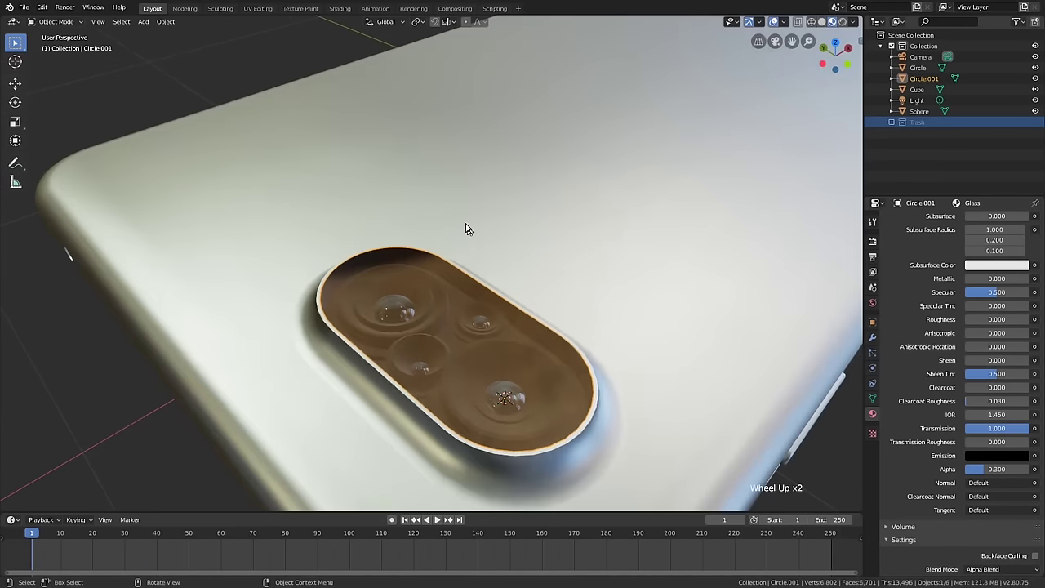
- Extrude the glass cover's face about 0.007 m downward along local Z to give the glass thickness
scroll(466, 226, "down", 3)
scroll(466, 226, "up", 1)
middle_click_drag(466, 226, 522, 273)
scroll(463, 325, "up", 3)
scroll(525, 275, "up", 4)
key("Tab")
scroll(607, 226, "up", 1)
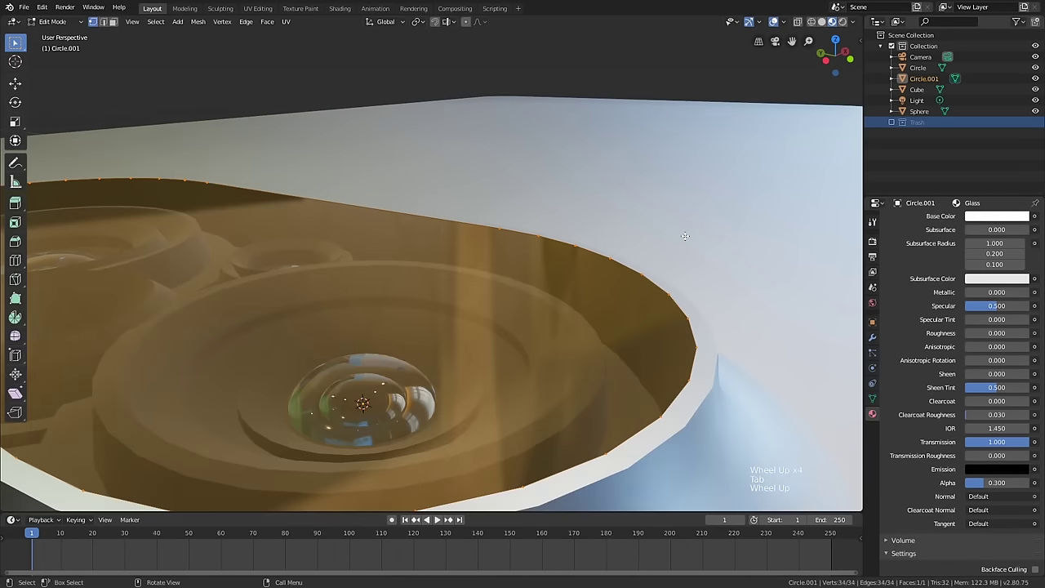
scroll(608, 226, "down", 1)
key("e")
key("z")
key("z")
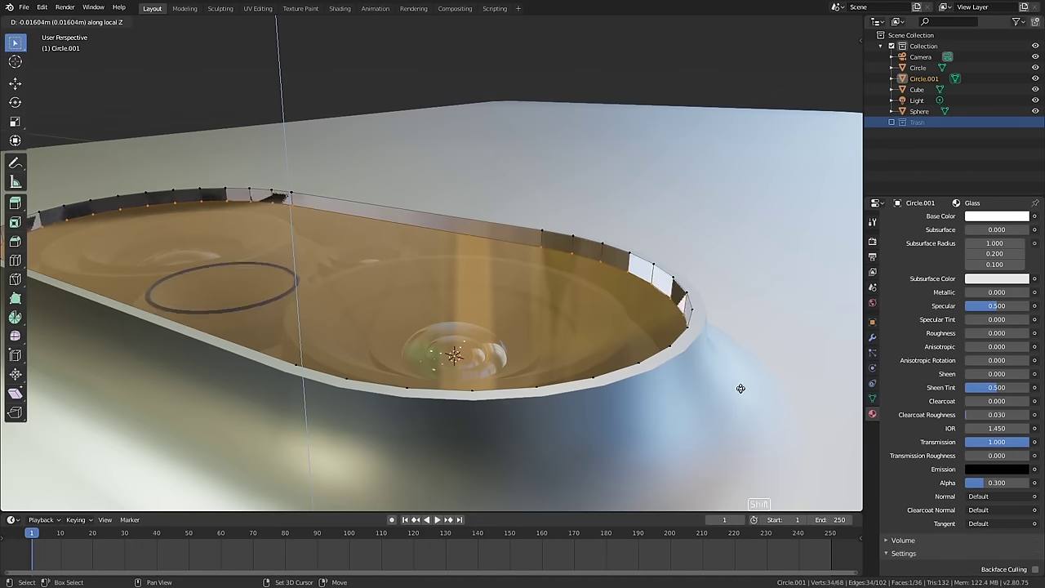
left_click(724, 277)
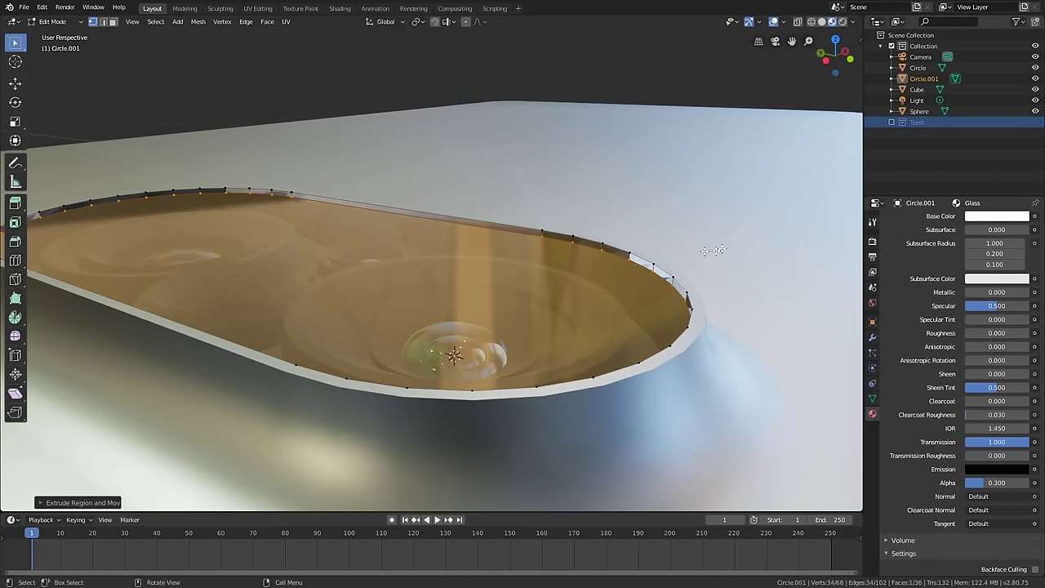
- Scale the glass cover's extruded lower face slightly
key("s")
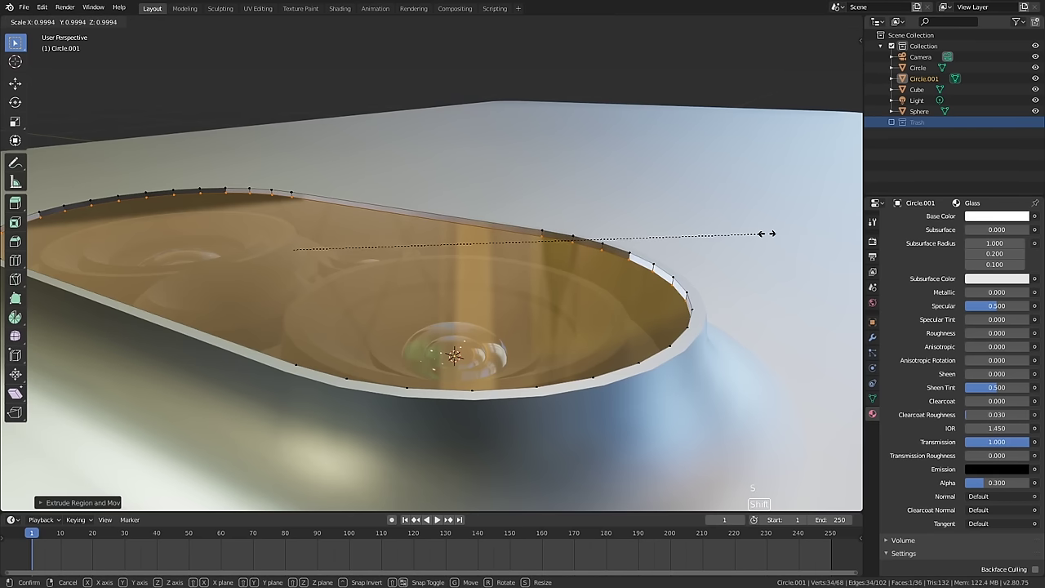
left_click(720, 238)
key("Tab")
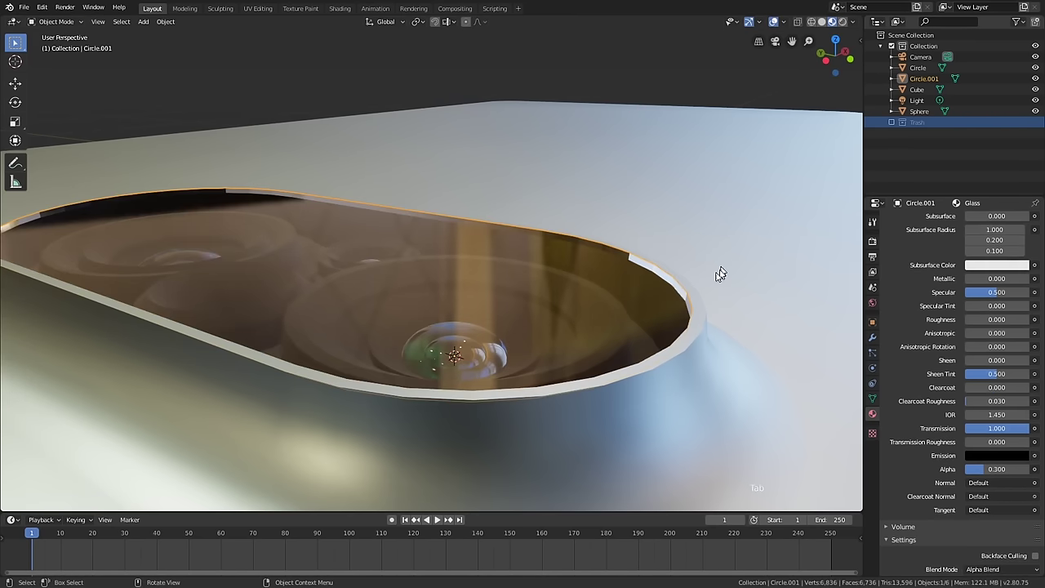
- Apply smooth shading to the glass cover and check its Auto Smooth setting
scroll(599, 296, "down", 2)
right_click(597, 277)
left_click(597, 277)
middle_click_drag(715, 325, 653, 368)
left_click(872, 398)
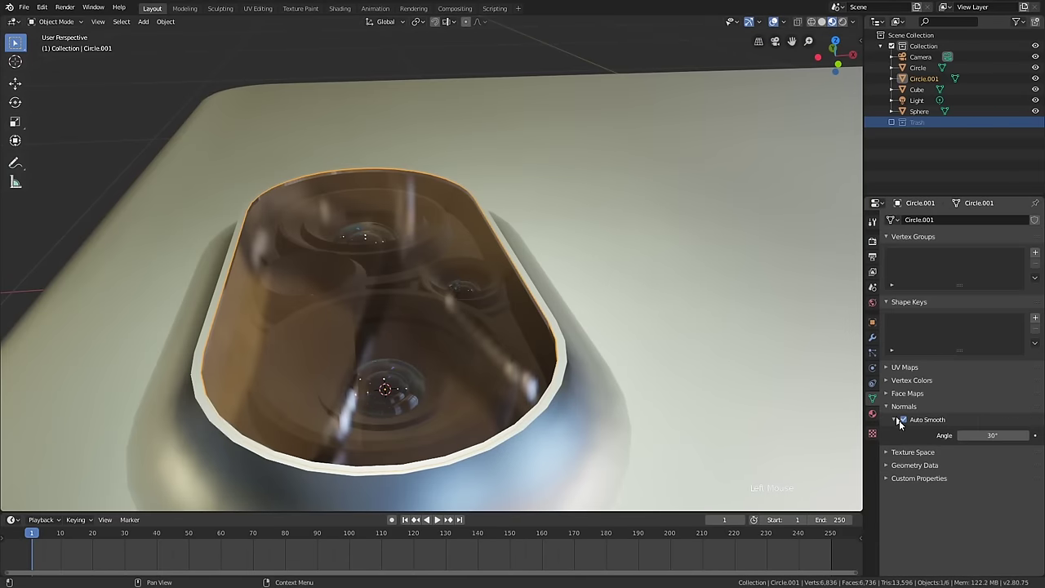
- Inset the glass cover's lower face by about 0.015 m to create a border ring
middle_click_drag(591, 349, 718, 274)
scroll(688, 301, "up", 2)
key("Tab")
scroll(720, 273, "up", 2)
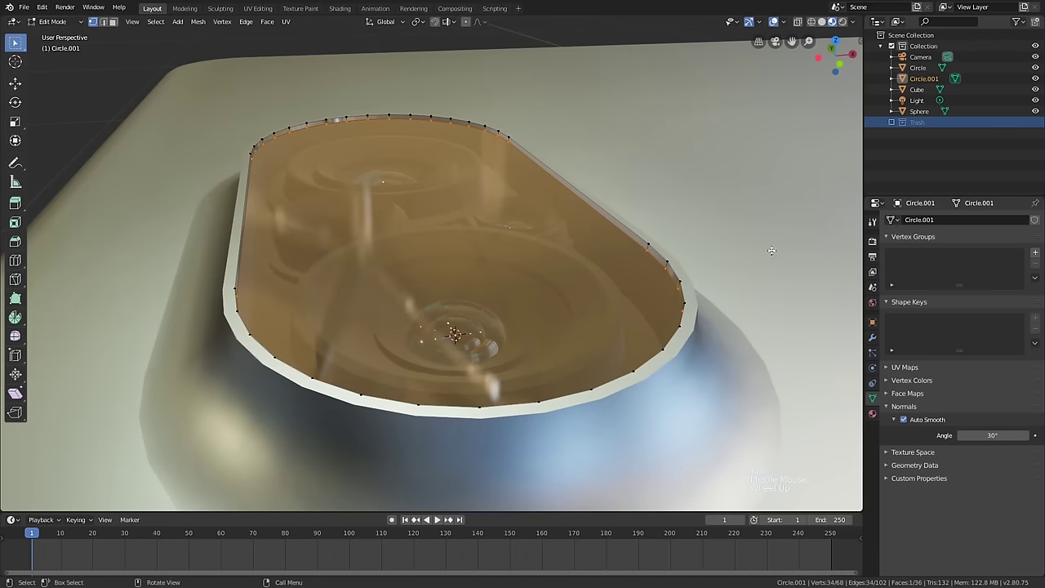
key("i")
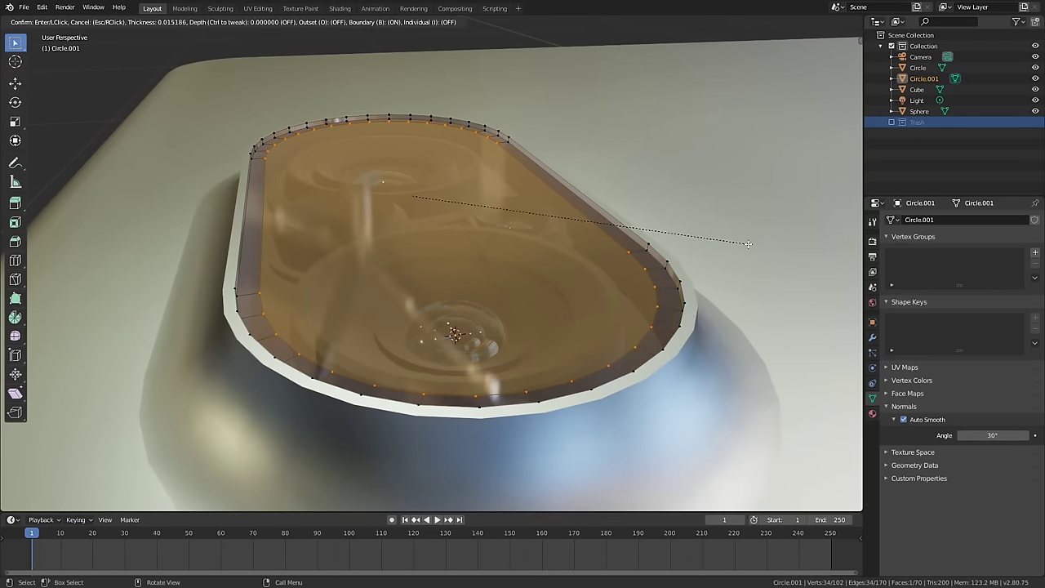
left_click(746, 245)
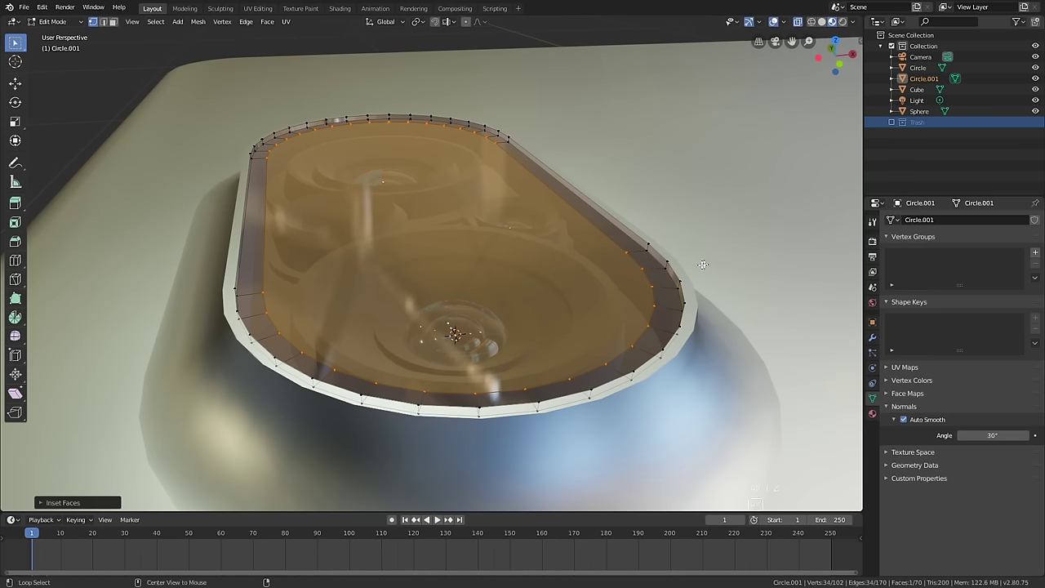
- Select the face ring bordering the glass cover and add the existing Black material in a new slot for it
key("3")
left_click(662, 287, "alt")
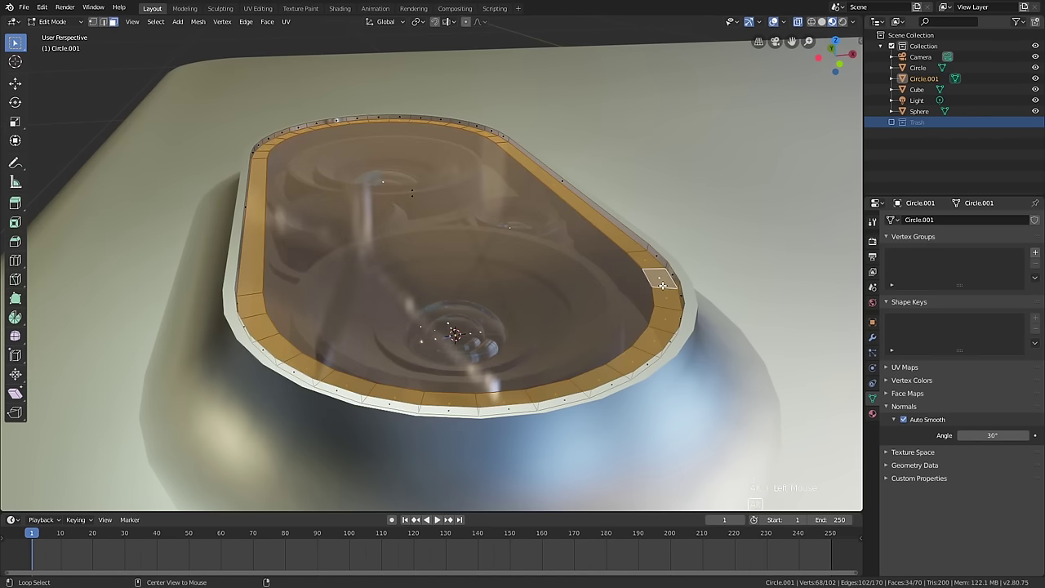
left_click(871, 413)
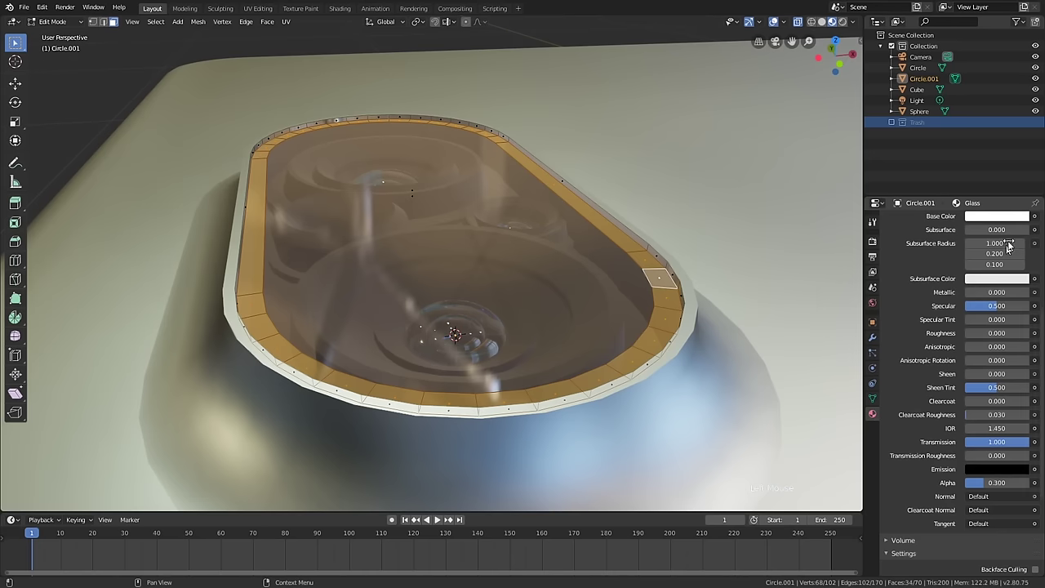
scroll(991, 260, "up", 4)
scroll(992, 260, "up", 6)
left_click(1035, 219)
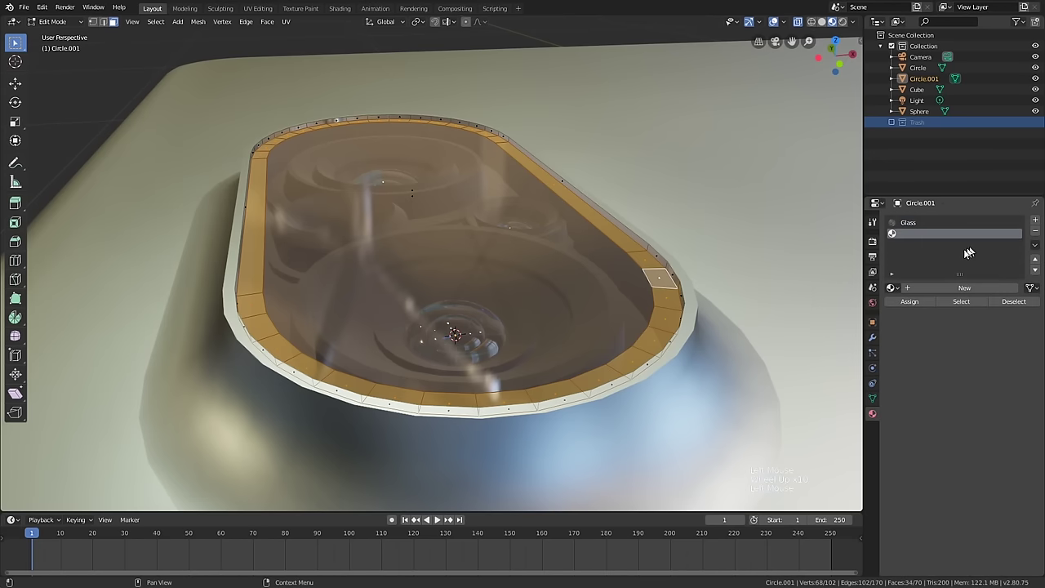
left_click(895, 288)
left_click(907, 301)
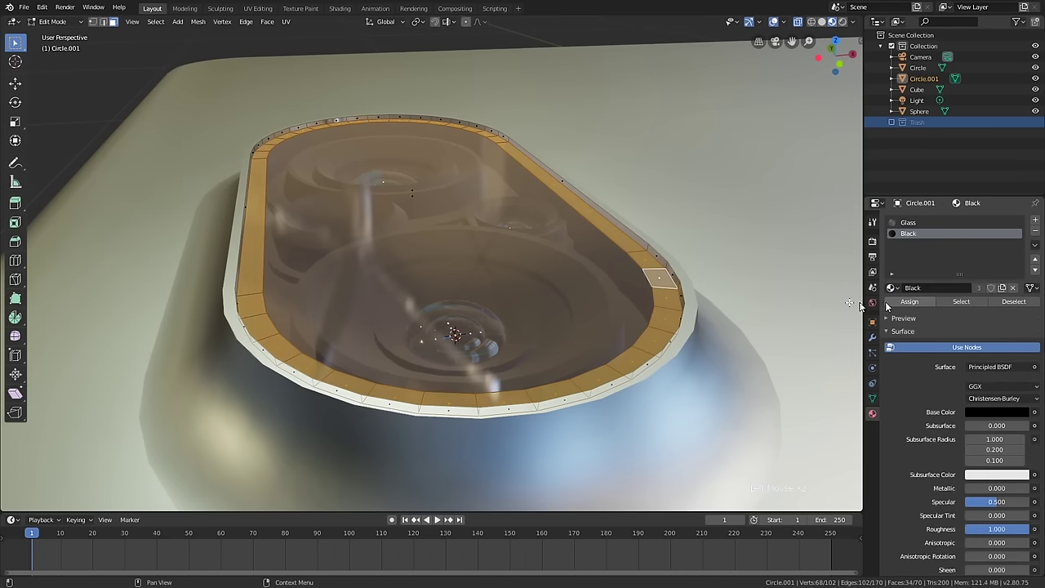
key("Tab")
- Examine the camera bump and its glass cover on the phone's back from several angles and distances
scroll(657, 297, "down", 2)
middle_click_drag(656, 298, 584, 243)
key("alt+a")
scroll(539, 218, "up", 3)
scroll(448, 198, "down", 6)
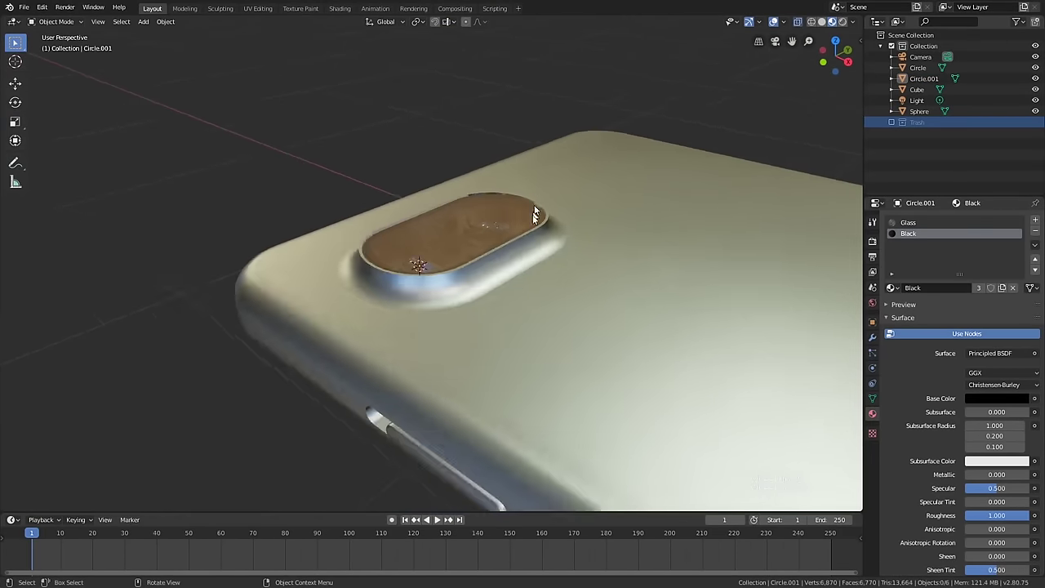
middle_click_drag(448, 198, 495, 224)
scroll(572, 205, "down", 3)
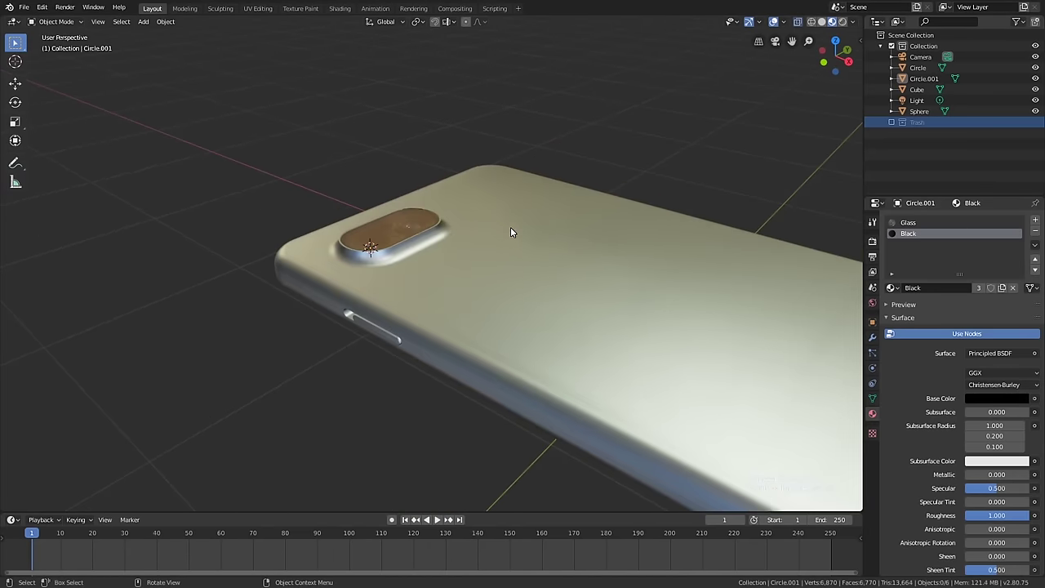
scroll(537, 203, "up", 1)
scroll(533, 225, "down", 3)
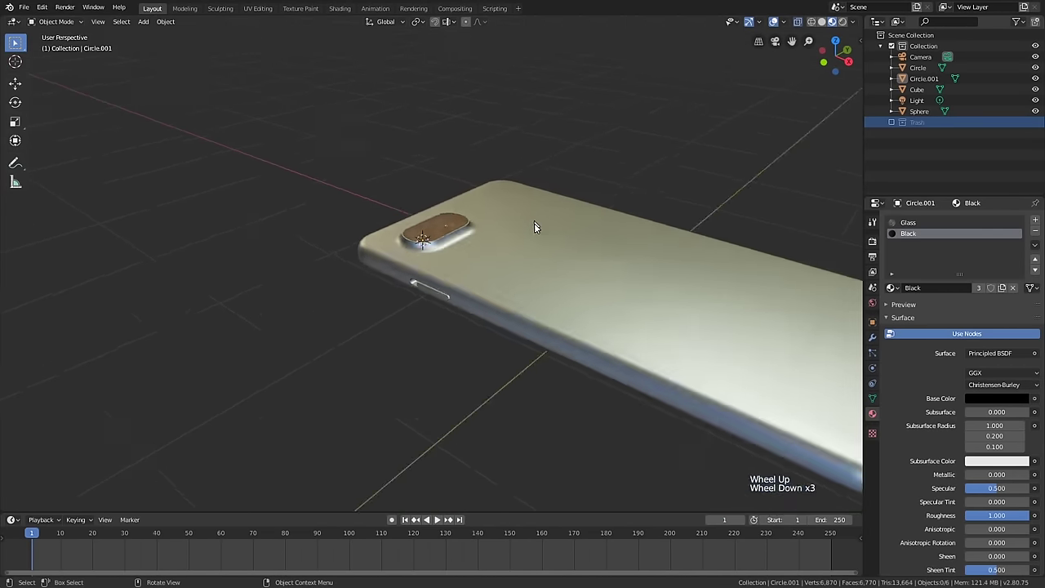
scroll(562, 302, "down", 2)
middle_click_drag(537, 226, 555, 236)
scroll(560, 258, "up", 3)
- Parent all objects in the scene to the phone body using Object (Keep Transform)
left_click(587, 244)
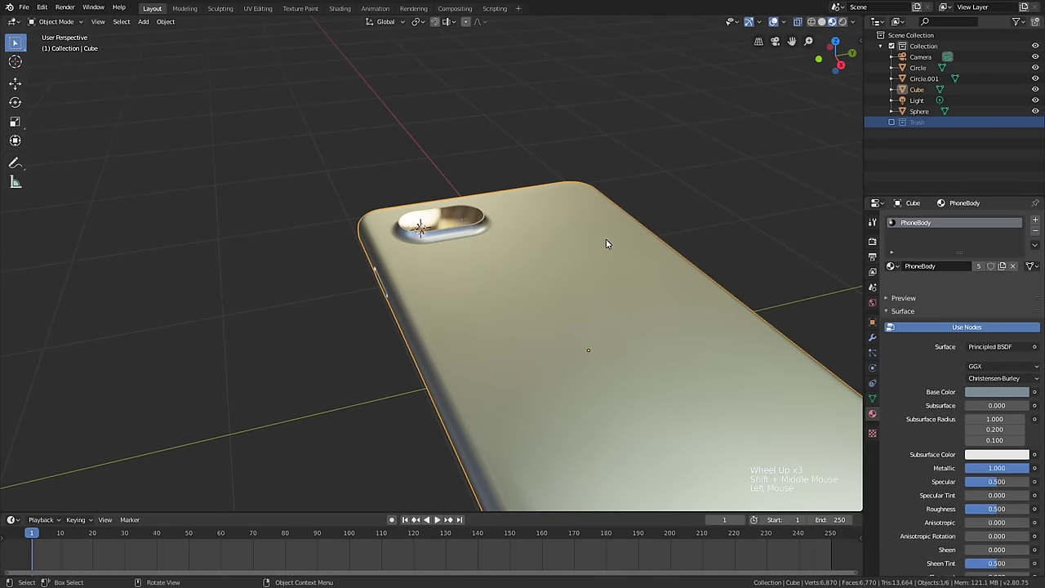
key("r")
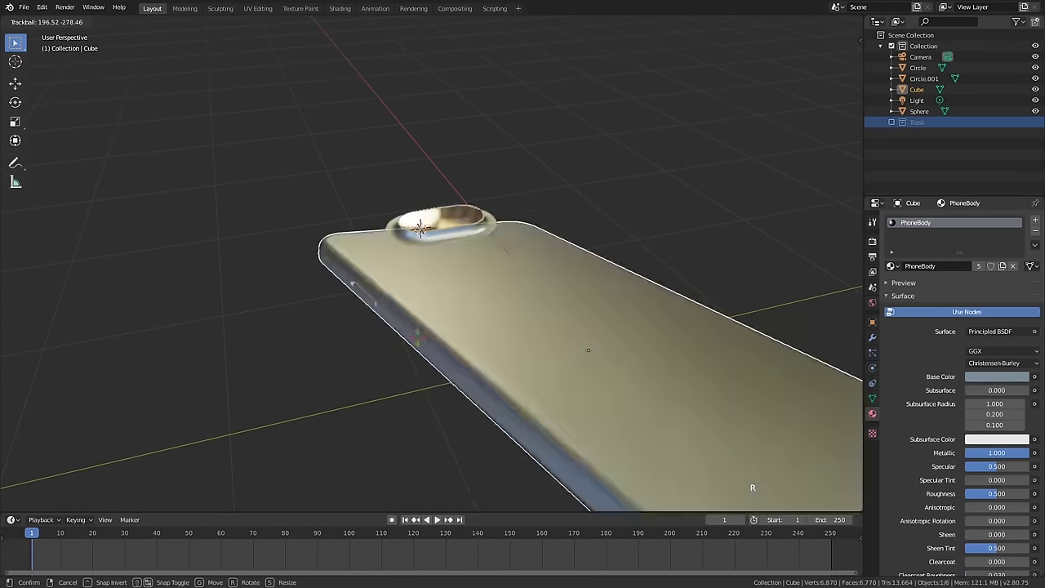
right_click(210, 290)
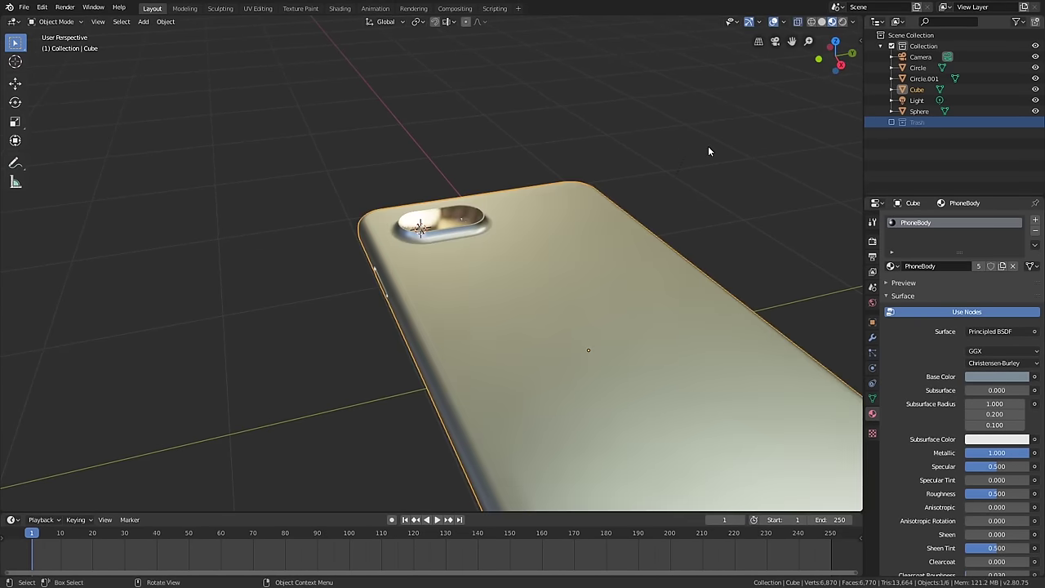
key("z")
scroll(473, 217, "down", 4)
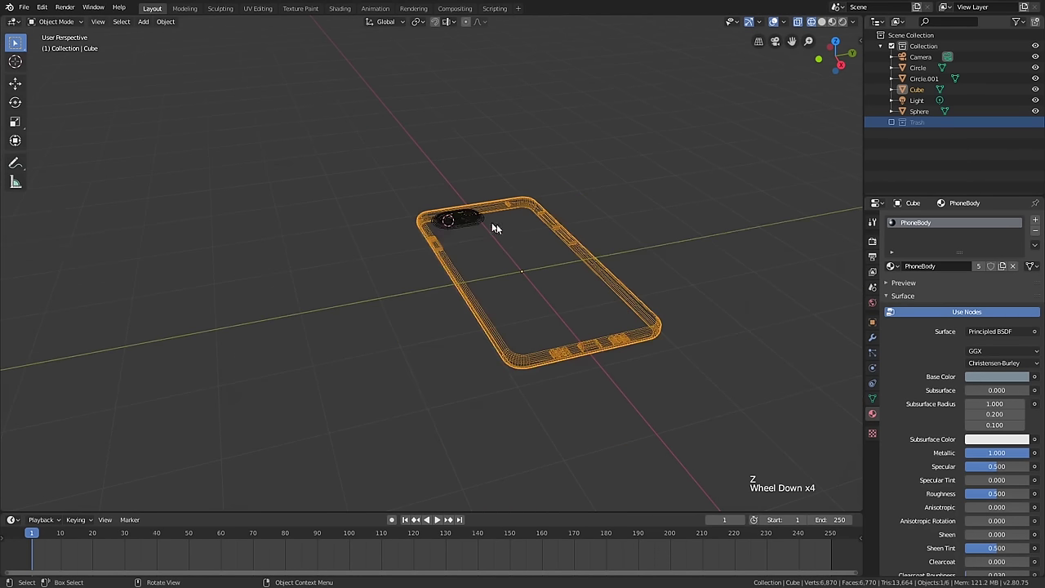
key("a")
scroll(495, 224, "up", 3)
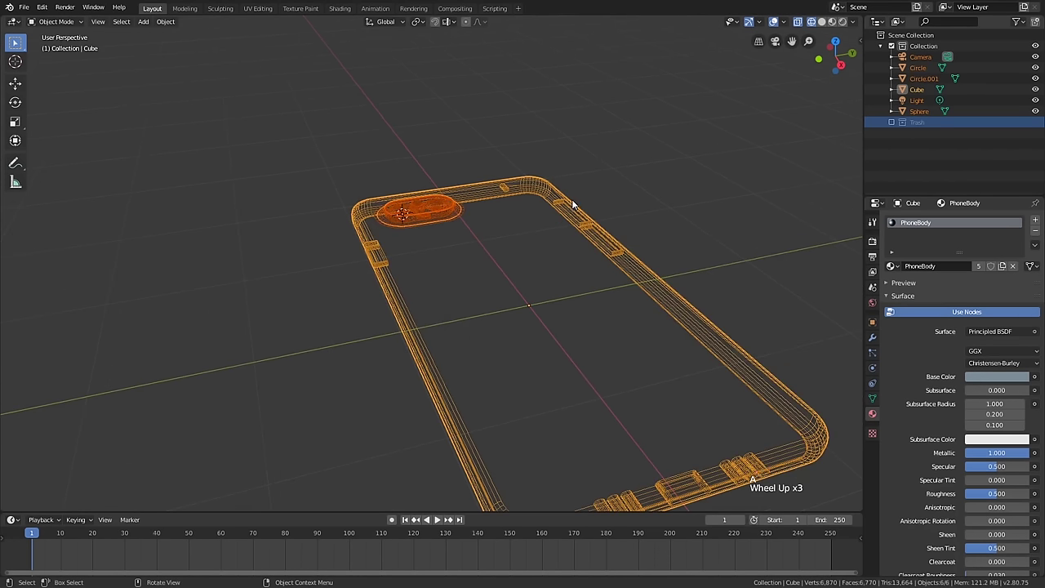
key("ctrl+p")
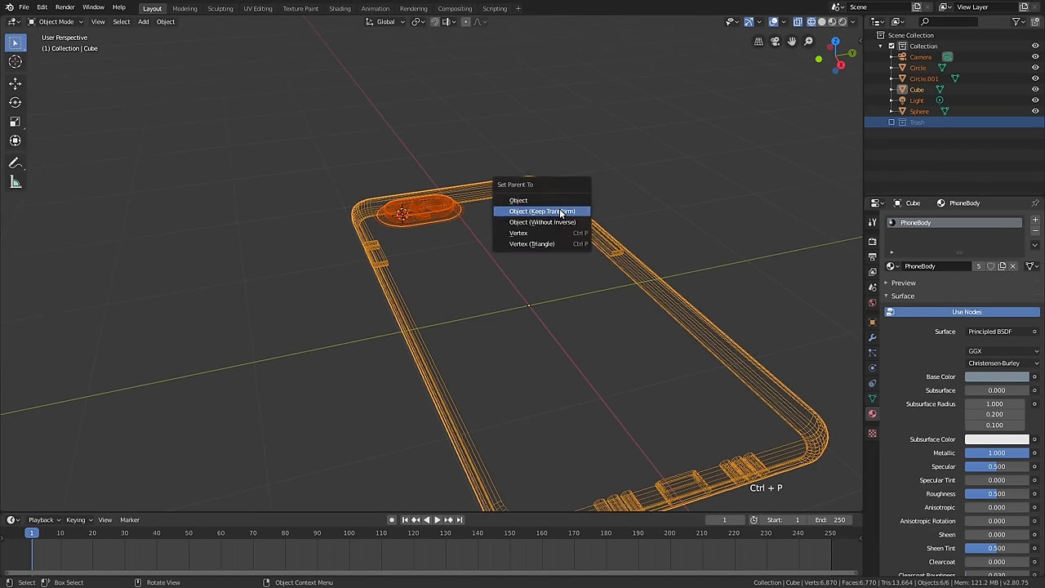
left_click(560, 211)
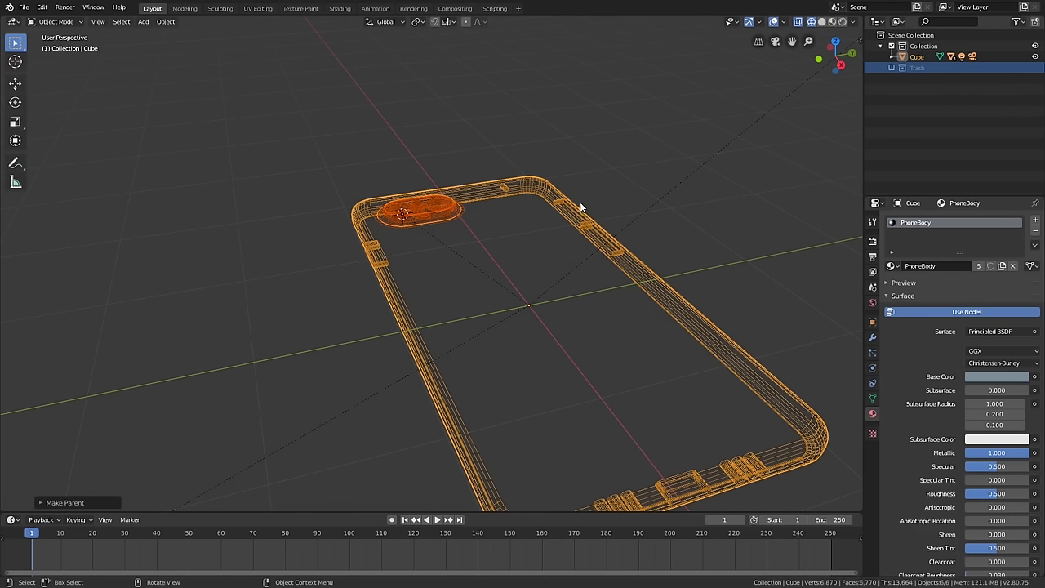
- Delete the camera and the light from the scene
scroll(582, 207, "down", 10)
scroll(571, 188, "up", 2)
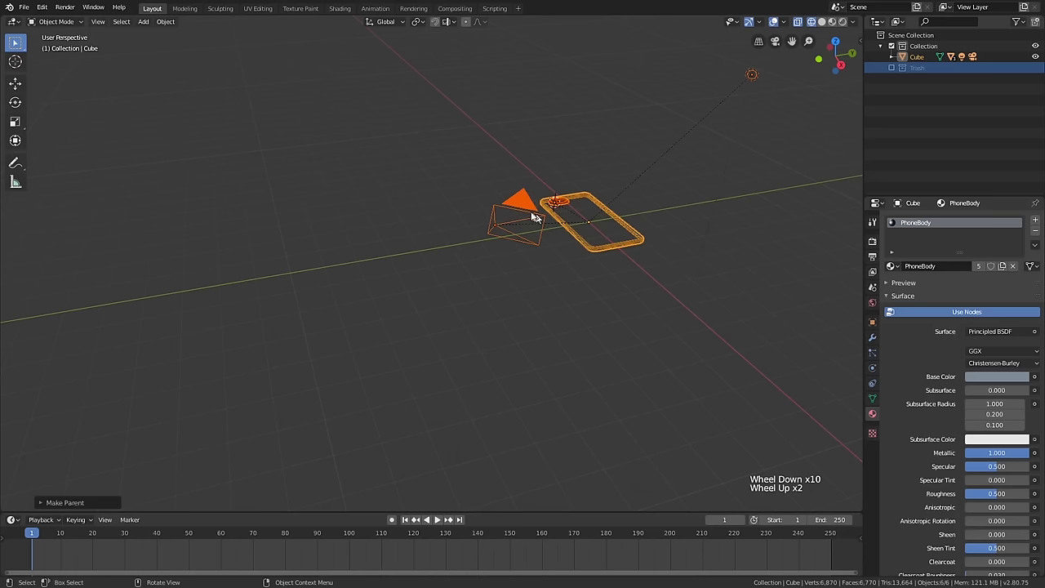
left_click(568, 179)
key("x")
left_click(571, 169)
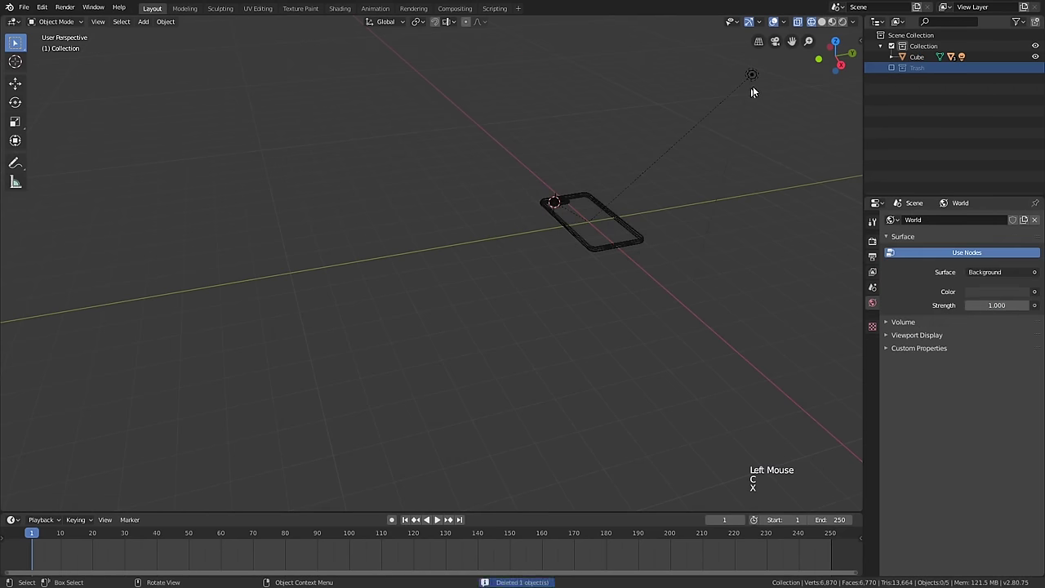
left_click(752, 75)
key("x")
left_click(752, 79)
- Restore the shaded material view and rotate the phone 180° about the global X axis so its screen faces up
scroll(627, 175, "up", 3)
left_click(609, 223)
left_click(605, 237)
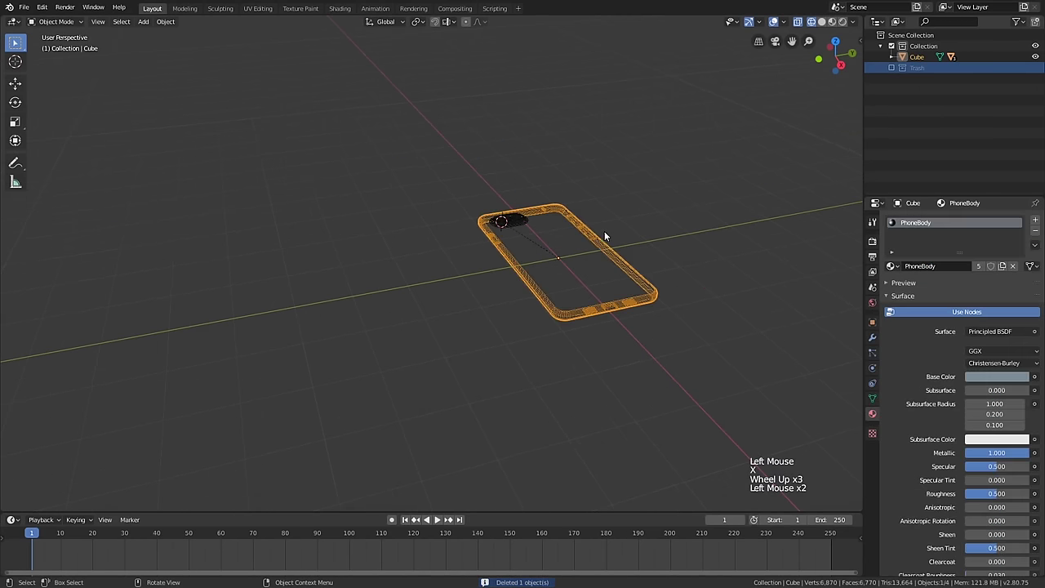
scroll(613, 223, "up", 2)
key("z")
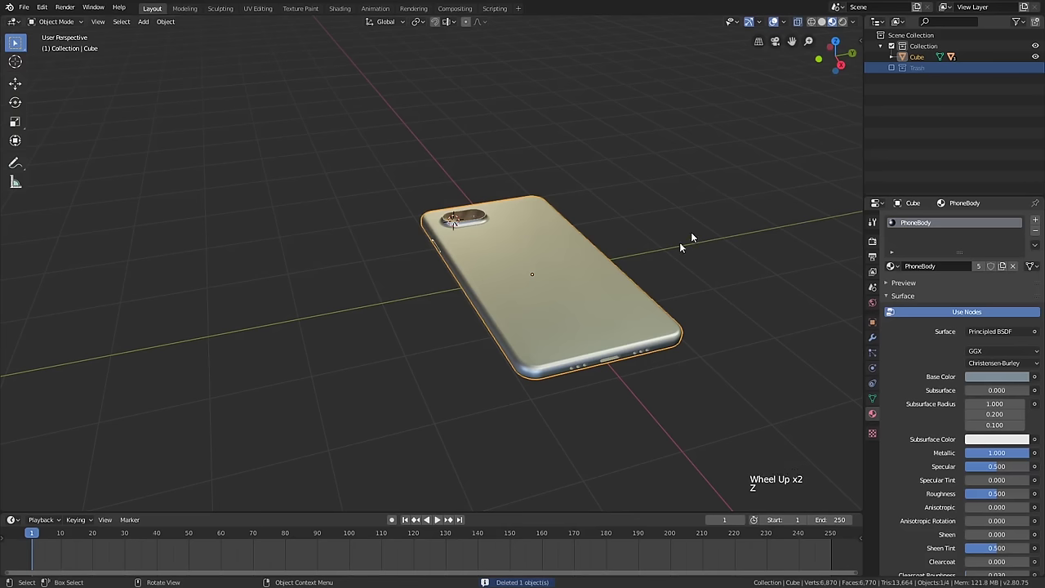
key("r")
key("x")
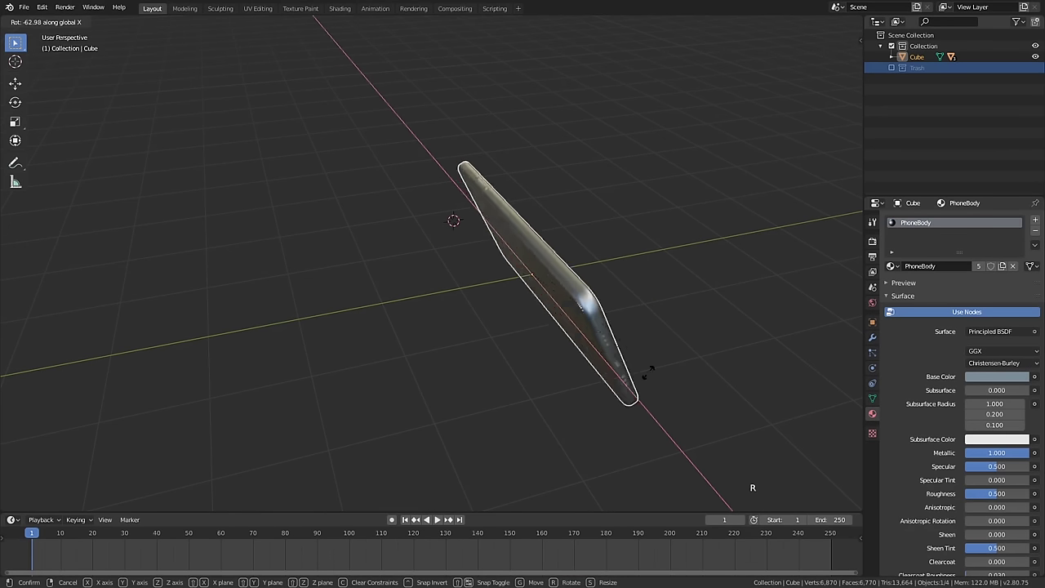
key("ctrl")
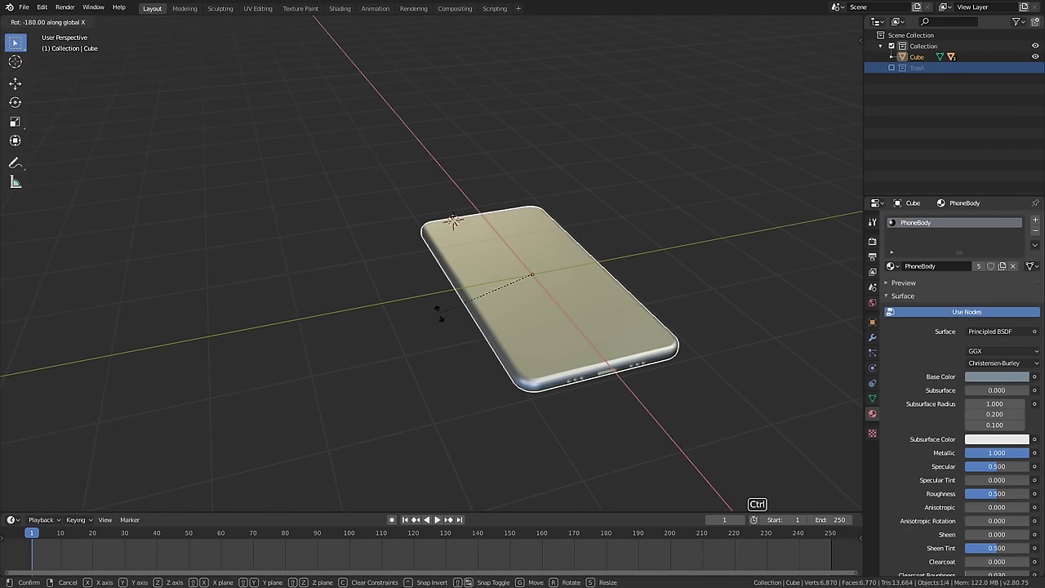
left_click(438, 313)
- Rename the Cube object to Phone
left_click(918, 57)
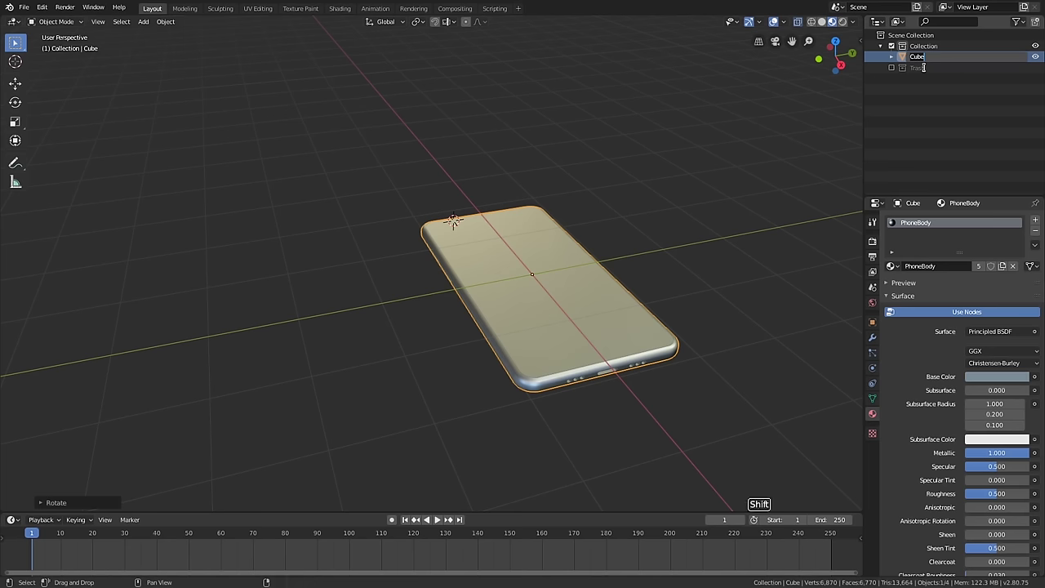
type("e")
key("Return")
scroll(589, 230, "up", 2)
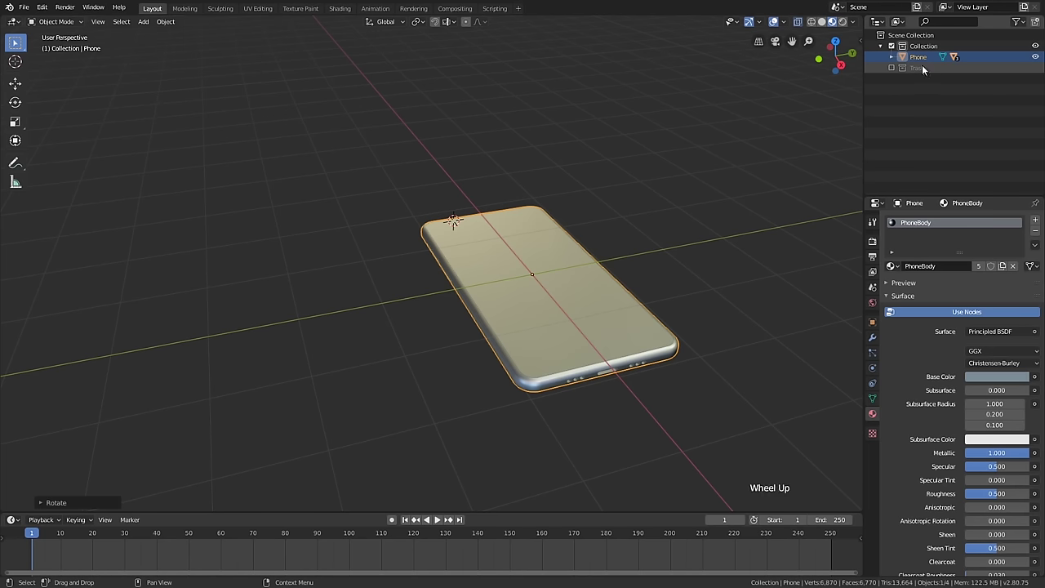
- In Edit Mode, select the phone's large screen face together with the thin face loop around its edge
middle_click_drag(590, 230, 408, 161, "shift")
scroll(408, 161, "up", 3)
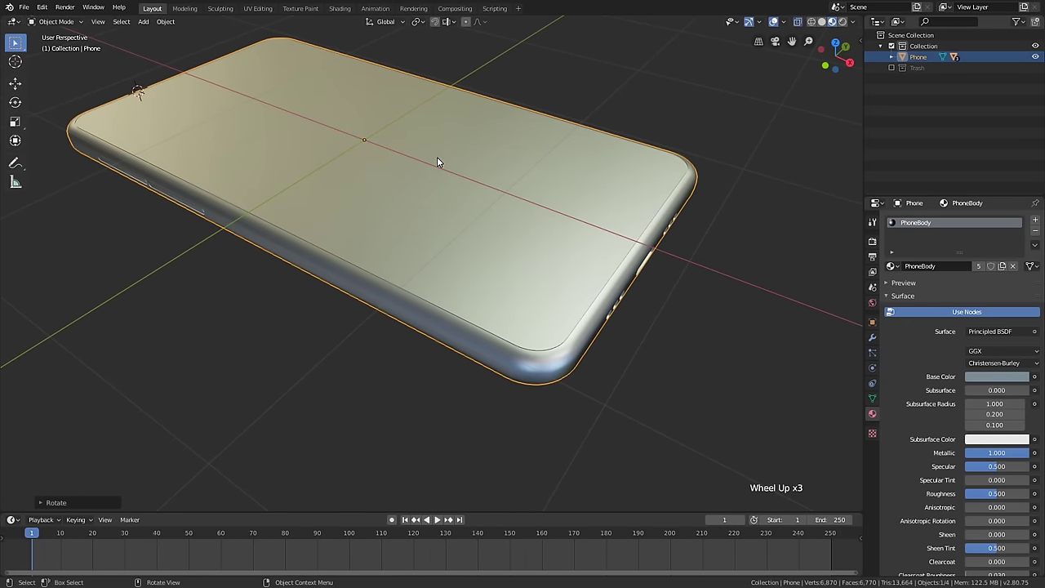
scroll(437, 157, "up", 1)
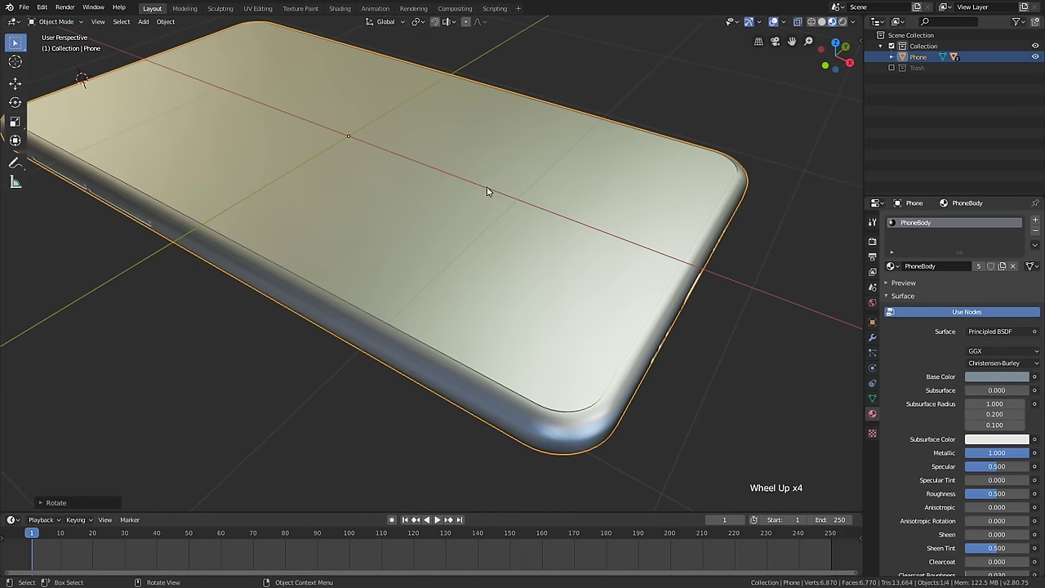
scroll(490, 195, "down", 1)
middle_click_drag(516, 219, 547, 256)
scroll(572, 256, "up", 2)
key("Tab")
left_click(593, 262)
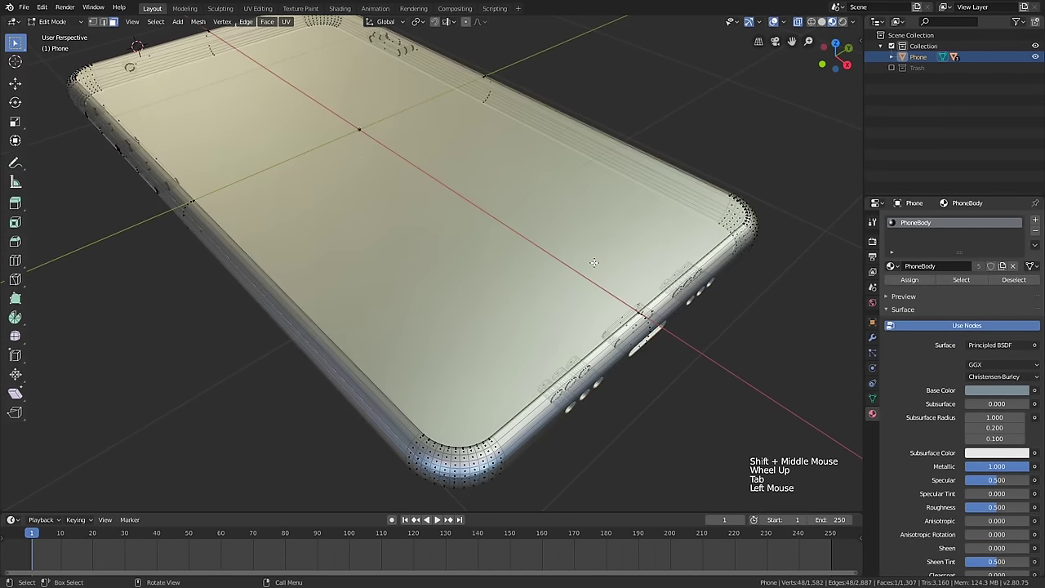
key("3")
left_click(484, 199)
middle_click_drag(478, 179, 490, 158)
scroll(542, 336, "up", 10)
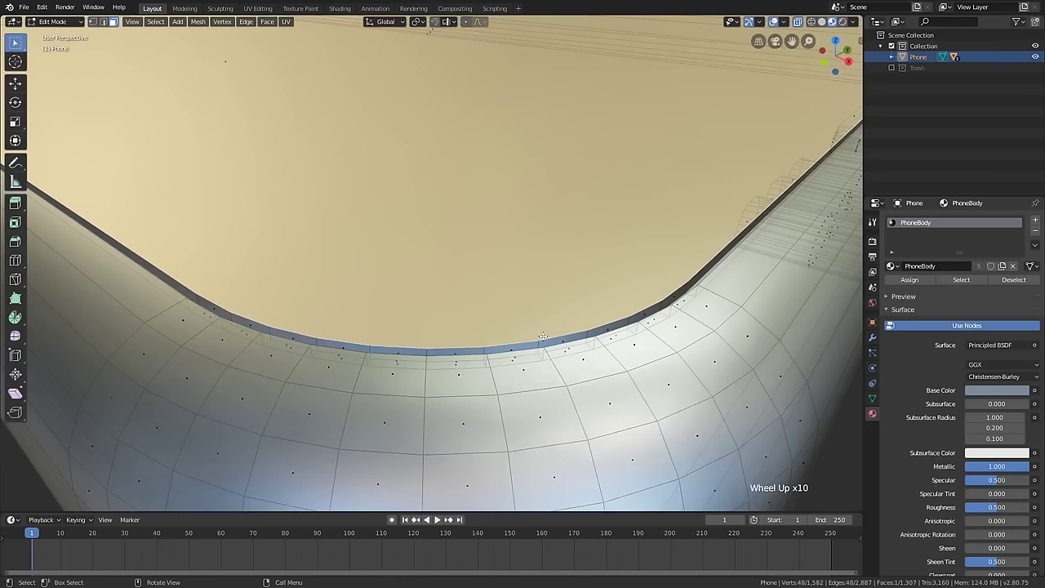
key("alt+z")
left_click(540, 343, "alt+shift")
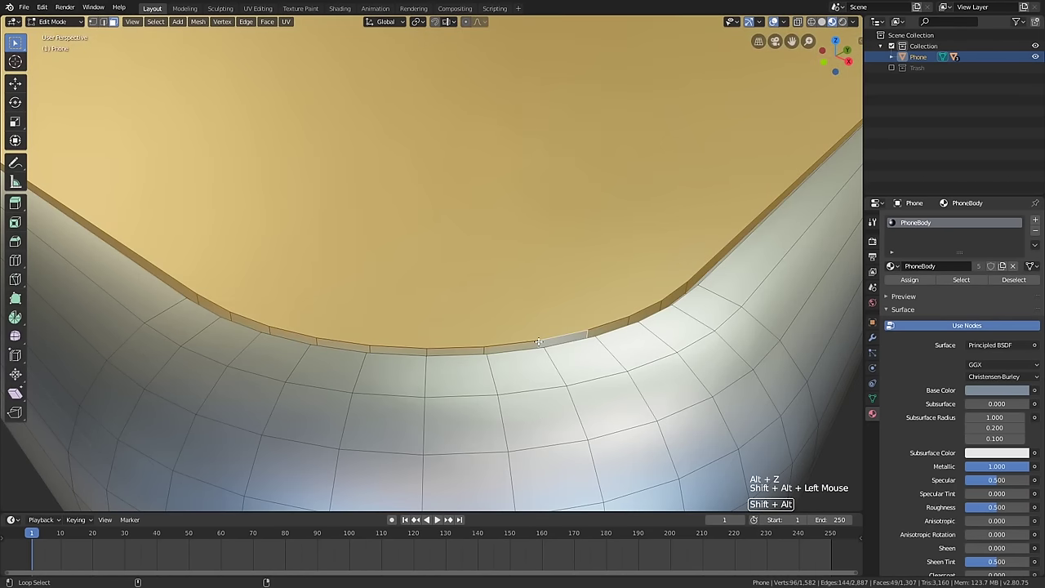
- Add the existing Glass material in a new slot, assign it to the selected screen faces, and return to Object Mode
left_click(1035, 222)
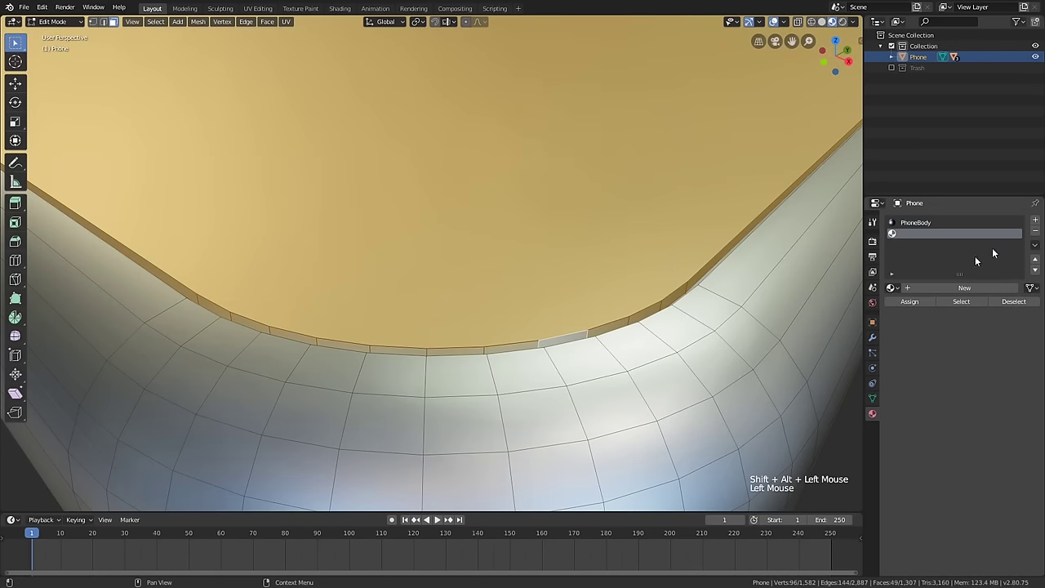
left_click(891, 288)
left_click(904, 294)
scroll(571, 228, "down", 9)
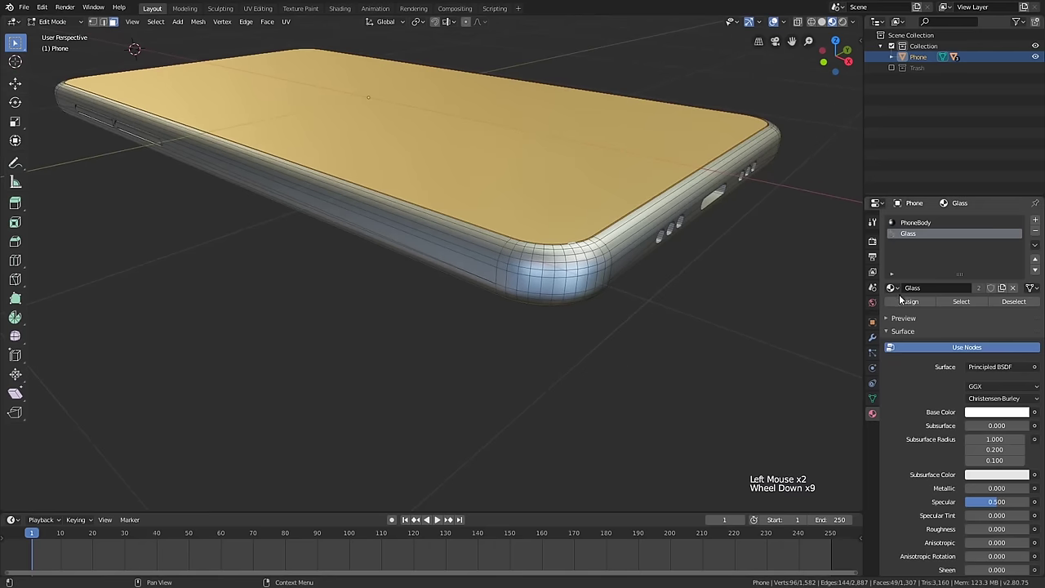
left_click(904, 301)
key("Tab")
- Select the lower edge loop of the phone's screen glass and fill it with a new face
mouse_move(793, 257)
middle_mouse_down("shift")
mouse_move(626, 222)
mouse_move(613, 248)
mouse_move(730, 210)
mouse_move(518, 147)
mouse_move(534, 259)
mouse_move(575, 189)
mouse_move(593, 224)
mouse_move(611, 213)
mouse_move(608, 226)
middle_mouse_up("shift")
scroll(625, 222, "down", 1)
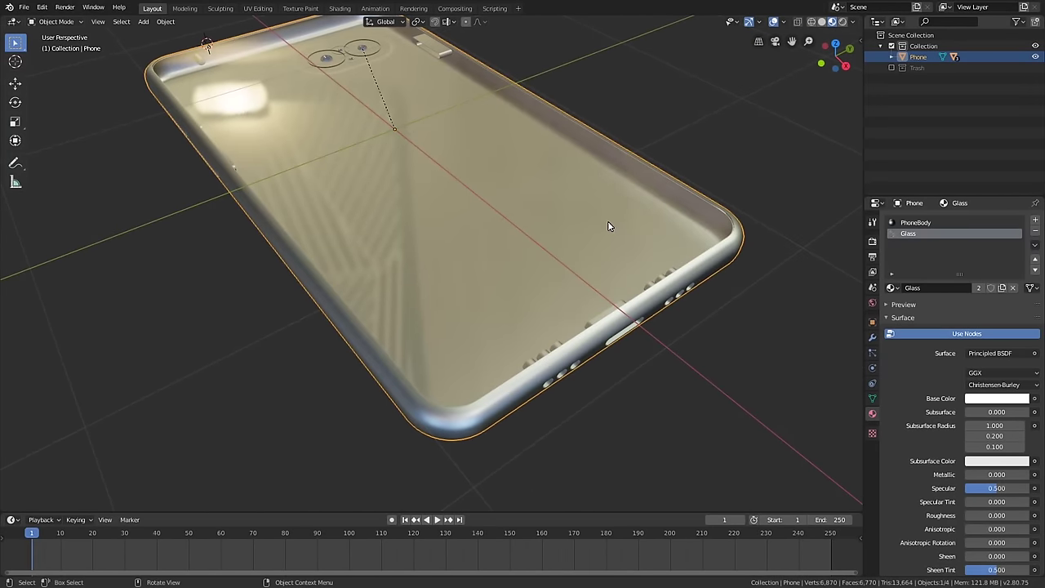
middle_click_drag(589, 208, 623, 188)
scroll(715, 168, "up", 3)
key("Tab")
scroll(712, 167, "up", 1)
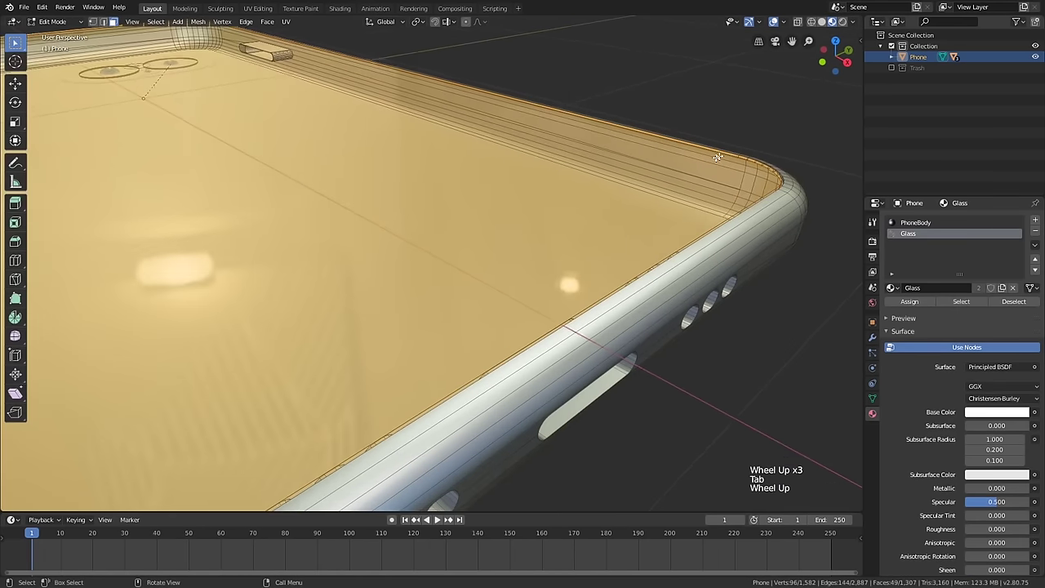
middle_click_drag(715, 159, 690, 205, "shift")
scroll(686, 212, "up", 2)
key("1")
scroll(702, 208, "up", 3)
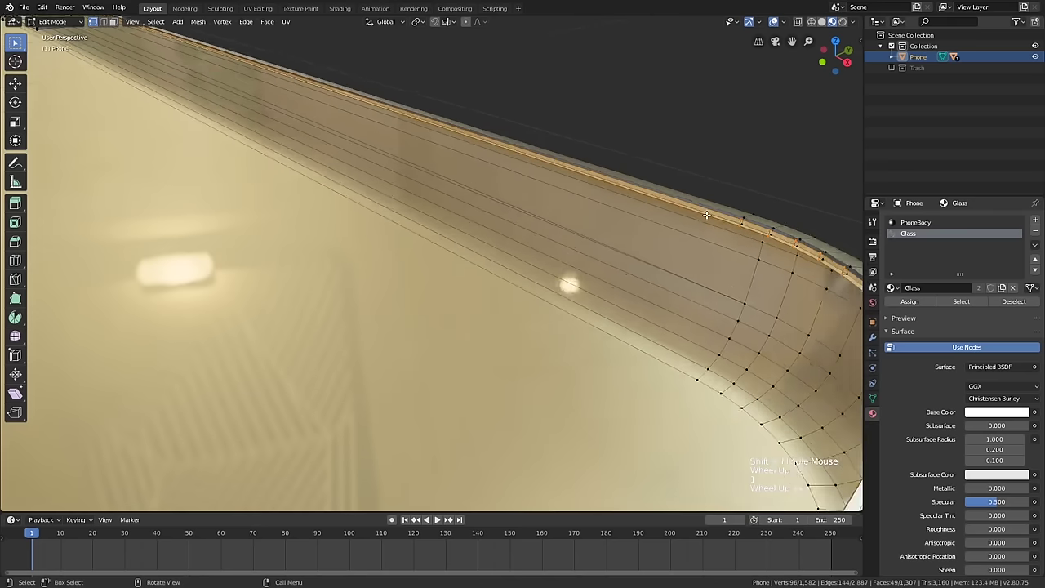
scroll(706, 218, "down", 2)
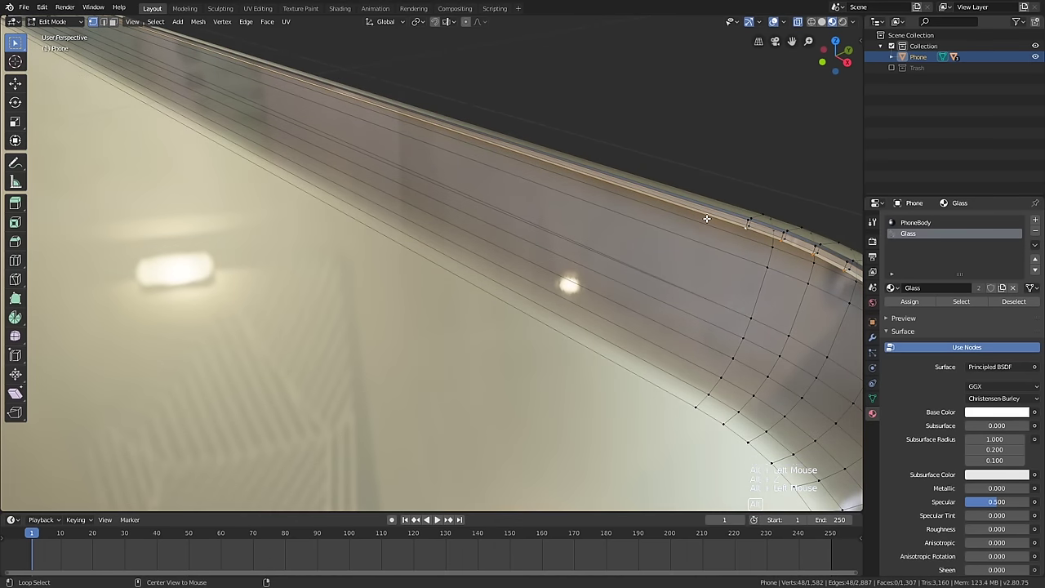
middle_click_drag(708, 219, 668, 237)
scroll(731, 221, "down", 5)
key("f")
scroll(731, 222, "down", 1)
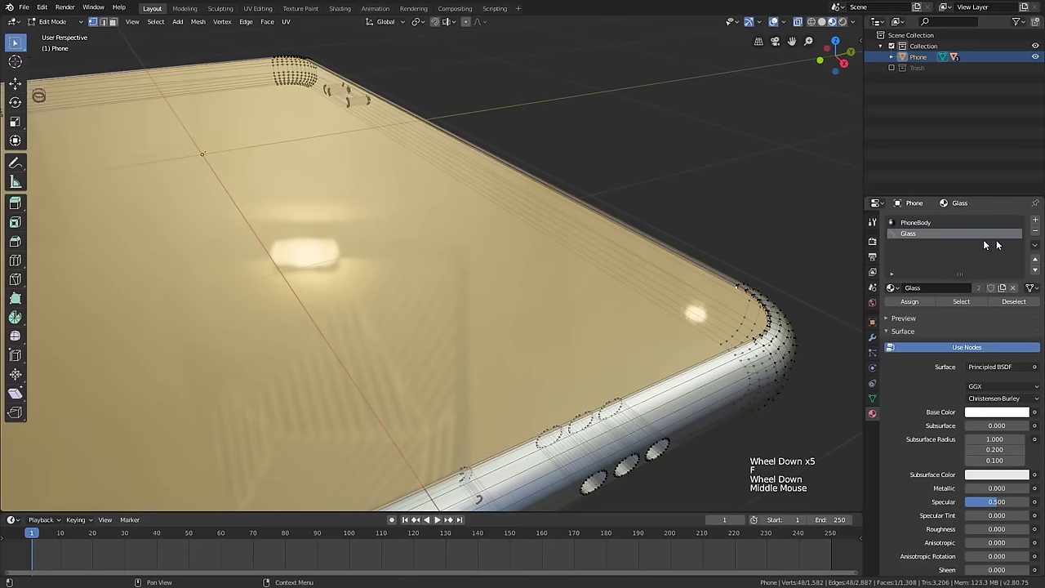
- Create an Emission material named Screen in a new slot, assign it to the filled screen face, and return to Object Mode
left_click(1036, 221)
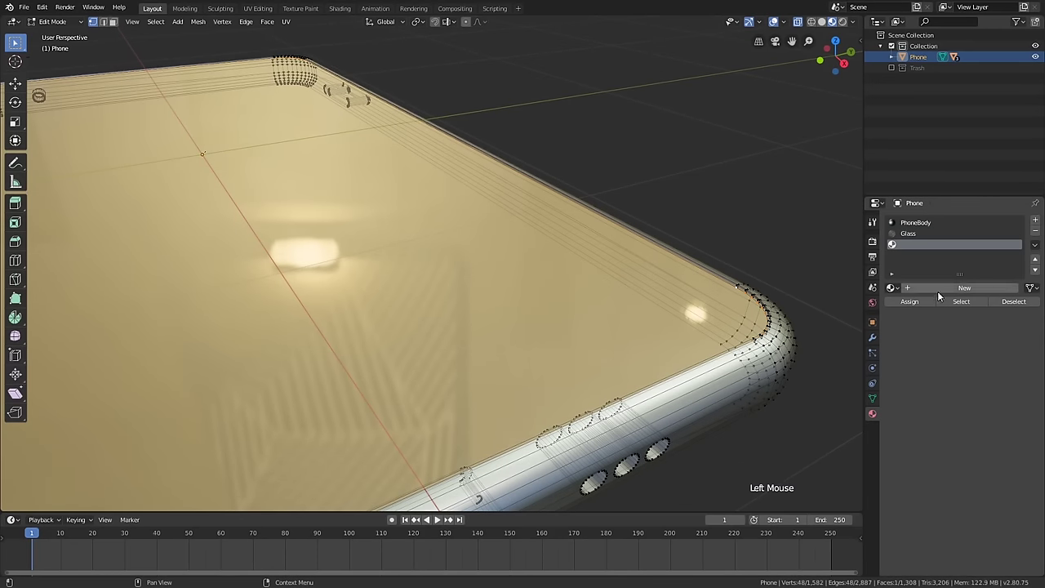
left_click(947, 287)
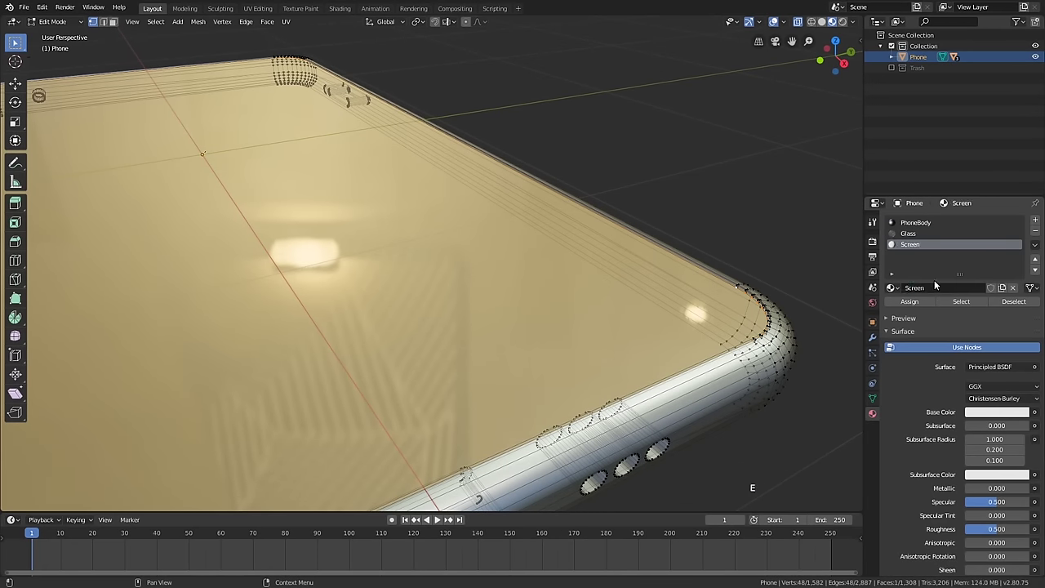
left_click(998, 366)
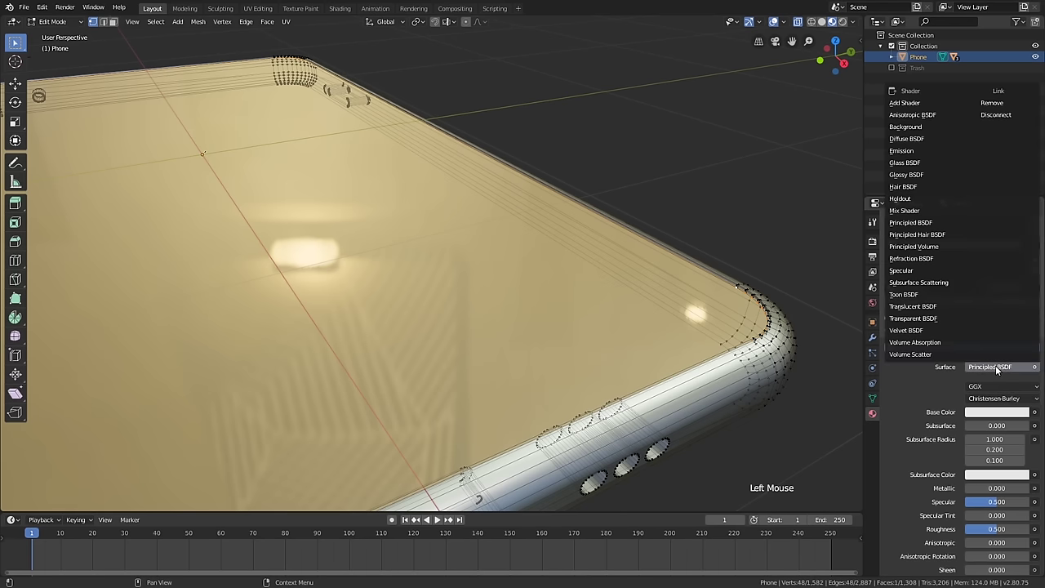
left_click(935, 151)
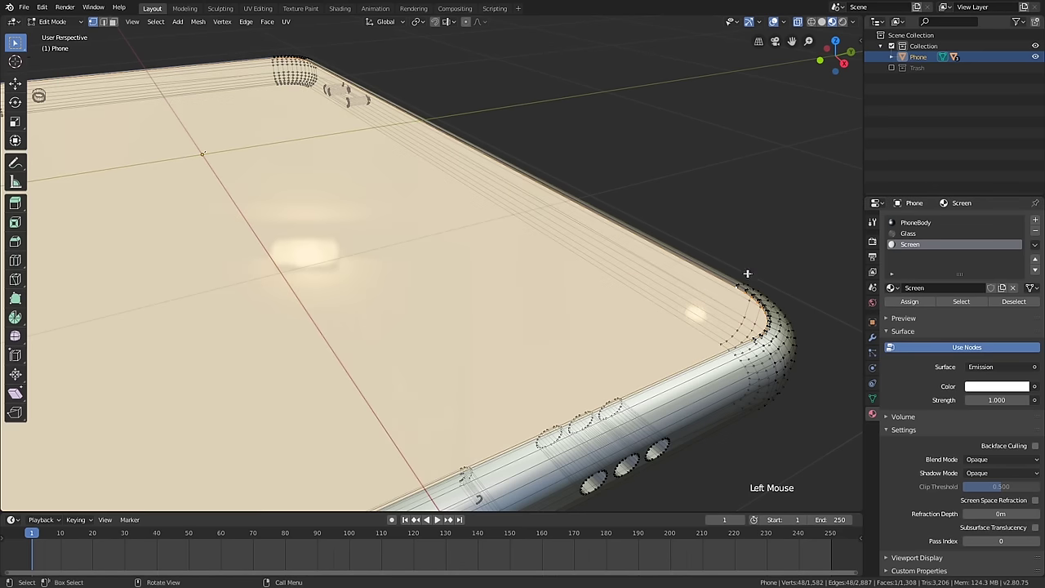
key("Tab")
scroll(695, 315, "down", 3)
mouse_move(695, 315)
middle_mouse_down()
mouse_move(758, 282)
mouse_move(691, 308)
middle_mouse_up()
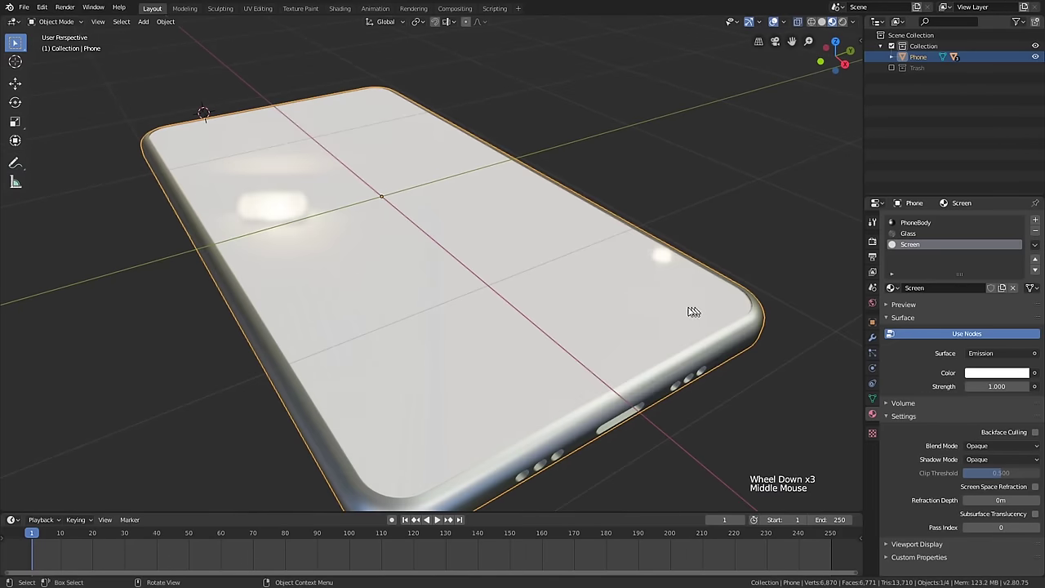
- Add an Image Texture to the Screen material's emission color and load Background2.mp4 from the Background folder
left_click(1035, 373)
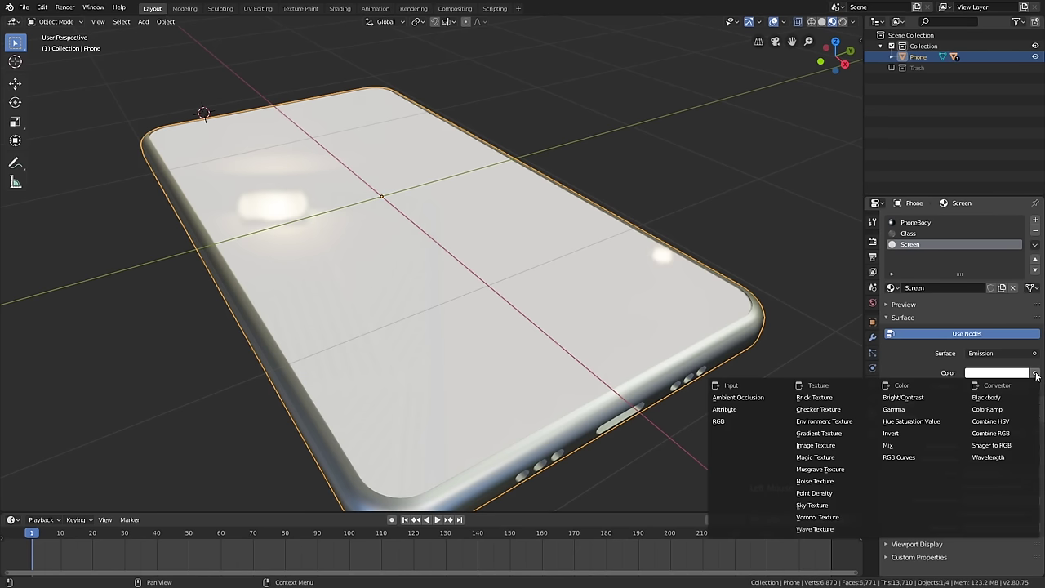
left_click(836, 446)
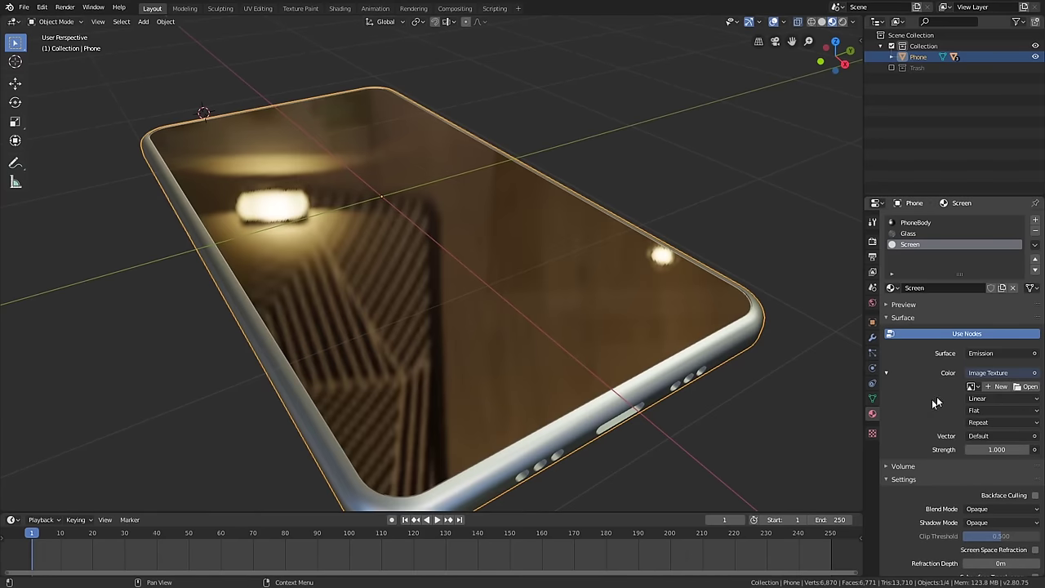
left_click(1029, 387)
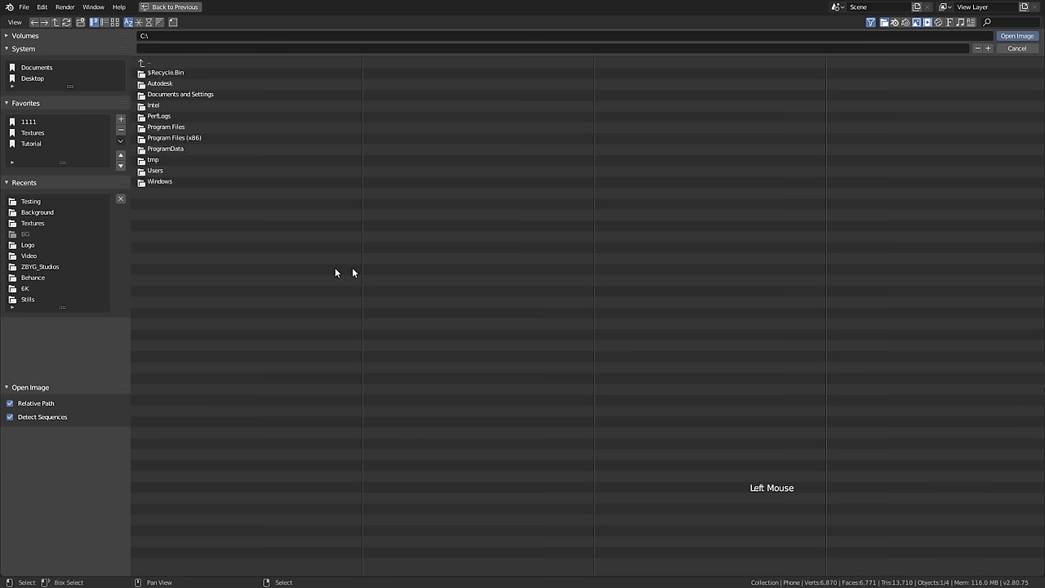
double_click(46, 214)
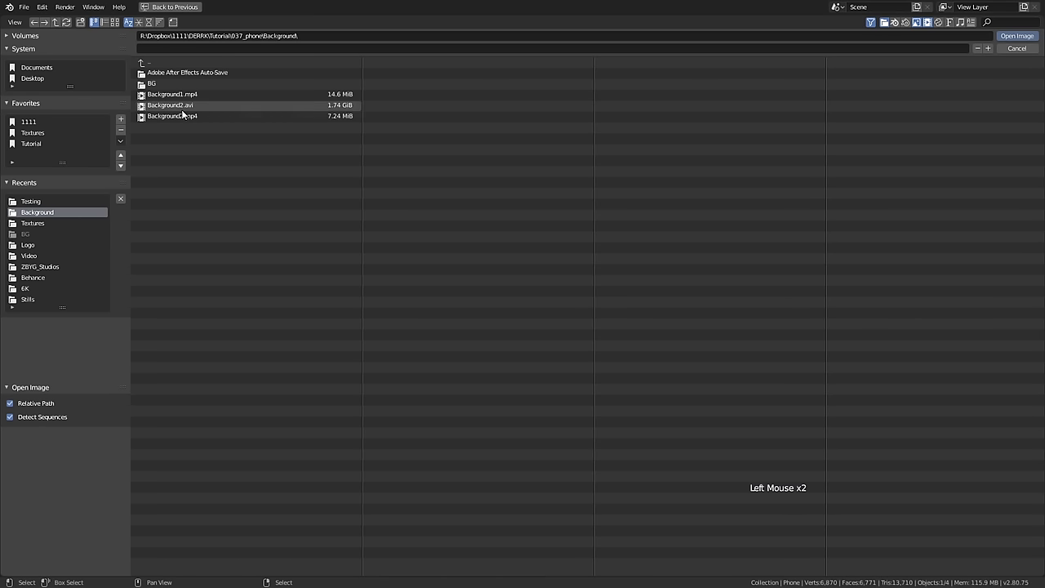
left_click(175, 116)
double_click(175, 116)
scroll(458, 219, "down", 2)
middle_click_drag(458, 219, 457, 243)
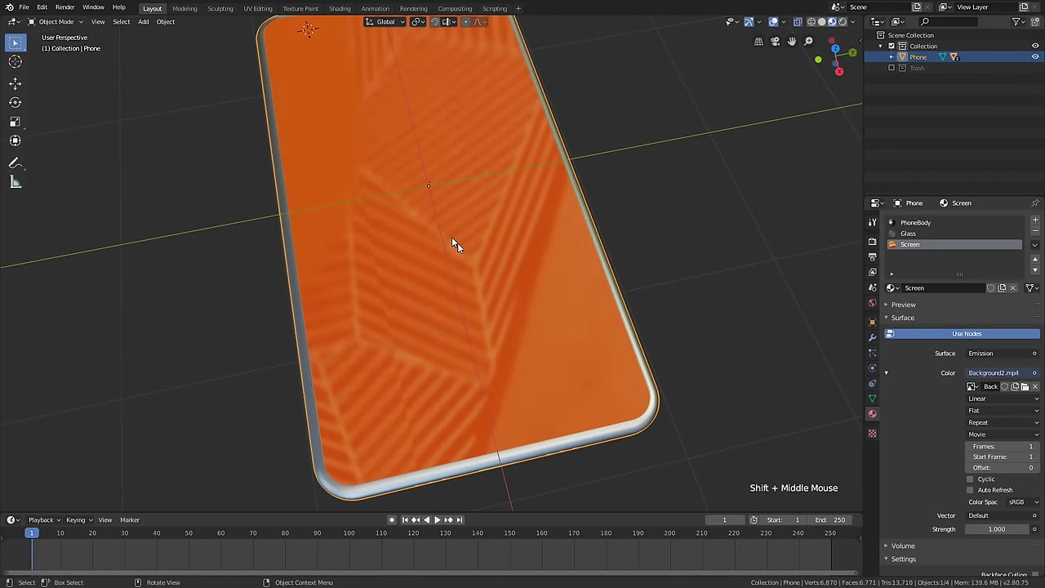
- Unwrap the selected screen face in Edit Mode with Smart UV Project at its default settings, and return to Object Mode
key("Tab")
middle_click_drag(545, 241, 547, 247)
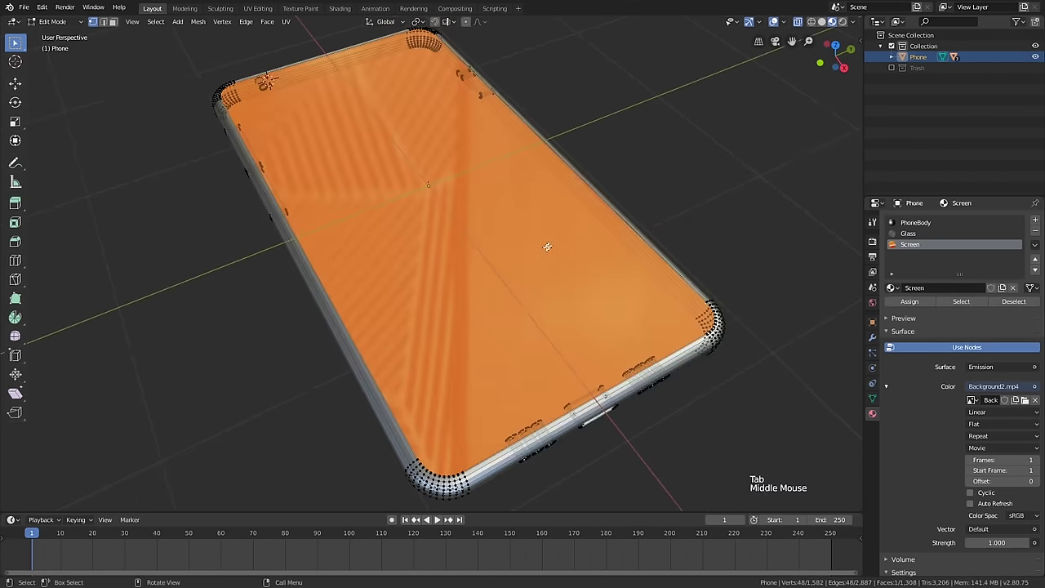
key("u")
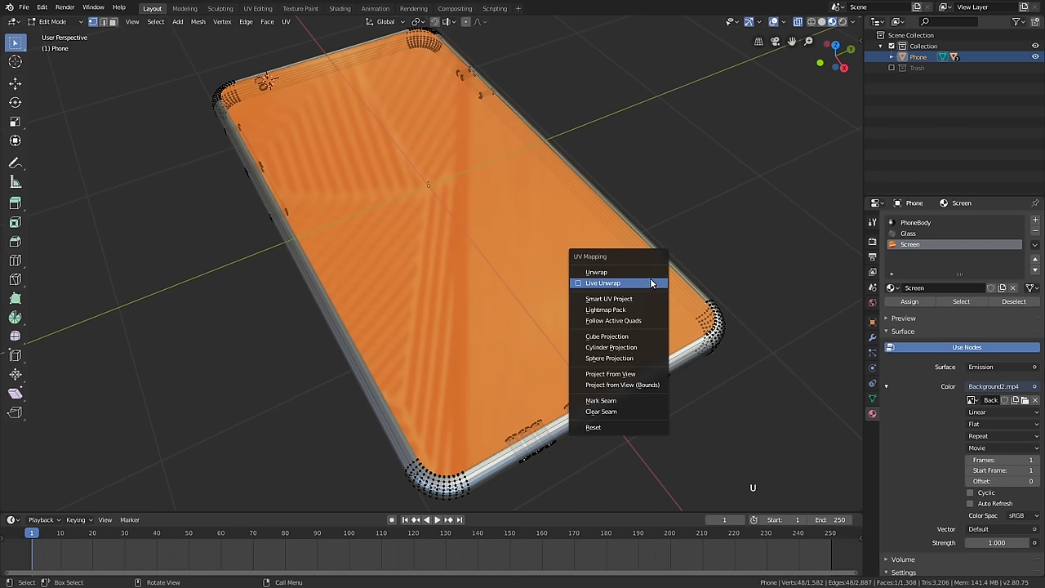
left_click(636, 302)
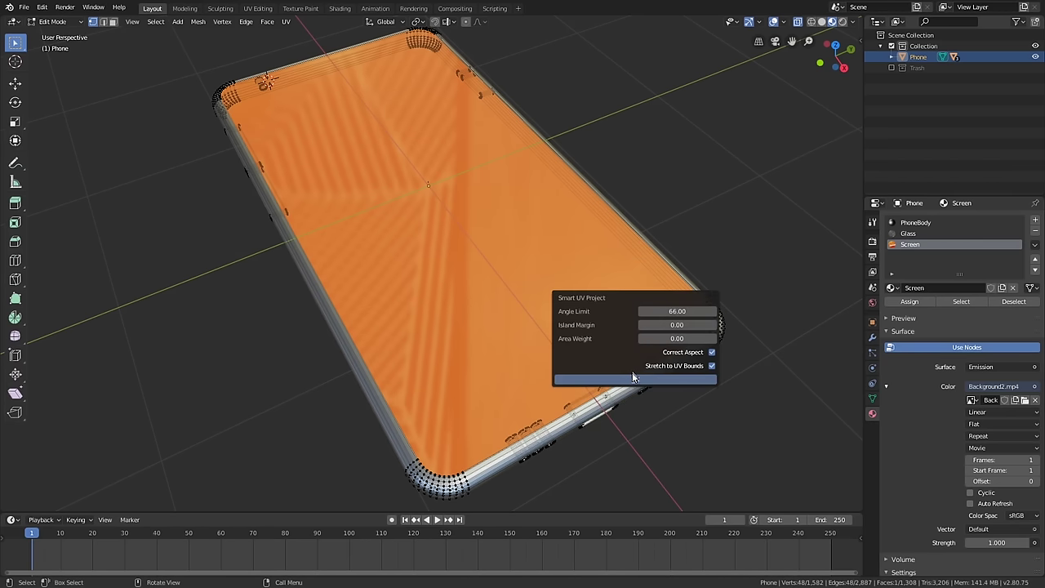
left_click(634, 377)
middle_click_drag(635, 377, 621, 374, "shift")
scroll(621, 374, "down", 3)
key("Tab")
scroll(550, 343, "down", 1)
middle_click_drag(556, 346, 550, 314)
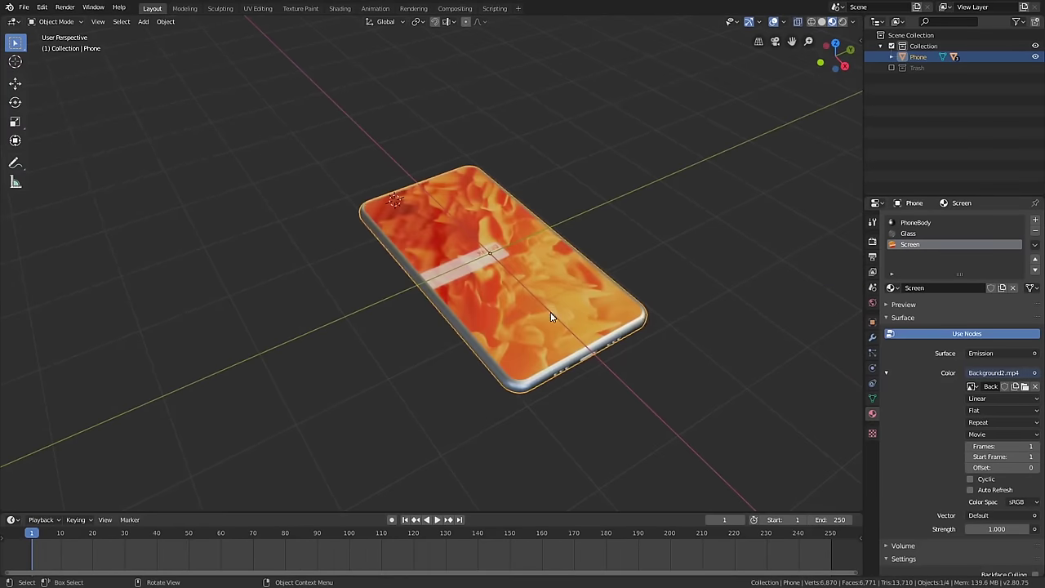
- Set the movie texture's frames and the scene's end frame to 100, enable Auto Refresh, and play the animation
scroll(598, 333, "up", 2)
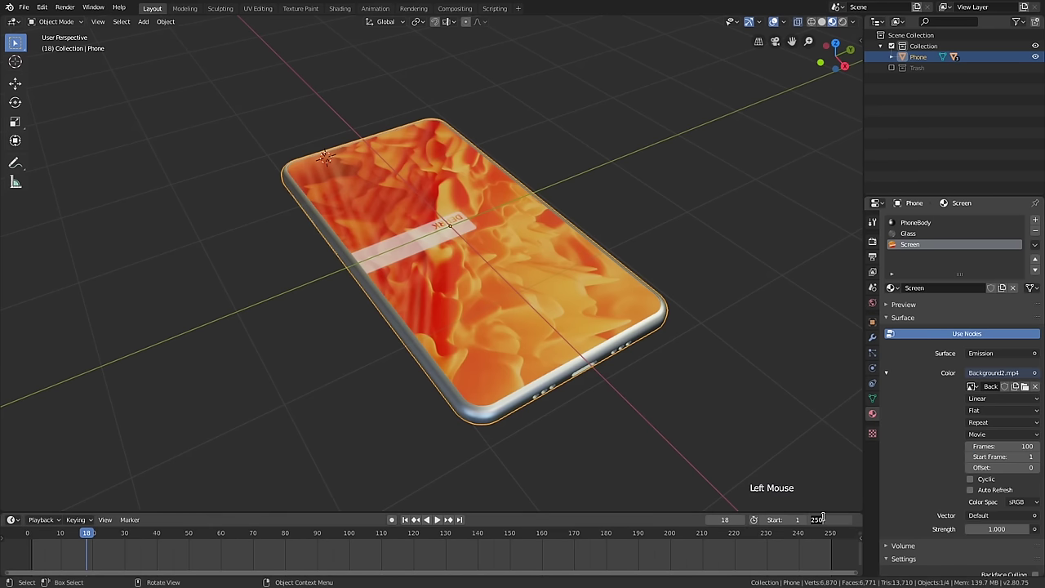
type("100")
key("Return")
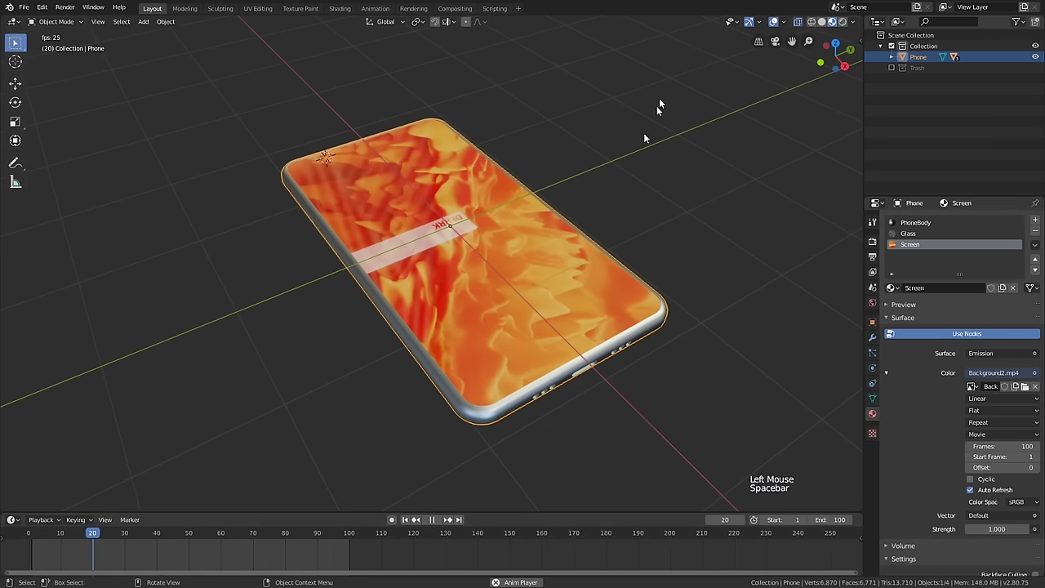
- Turn the phone with free trackball rotations while the screen animation plays, leaving its screen facing the view
middle_click_drag(563, 62, 645, 245)
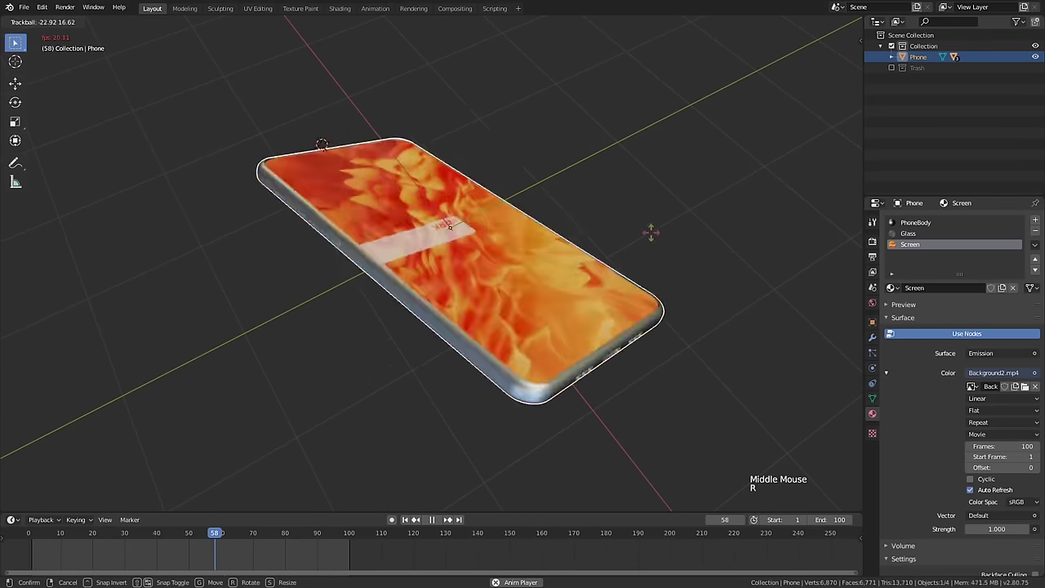
key("r")
key("r")
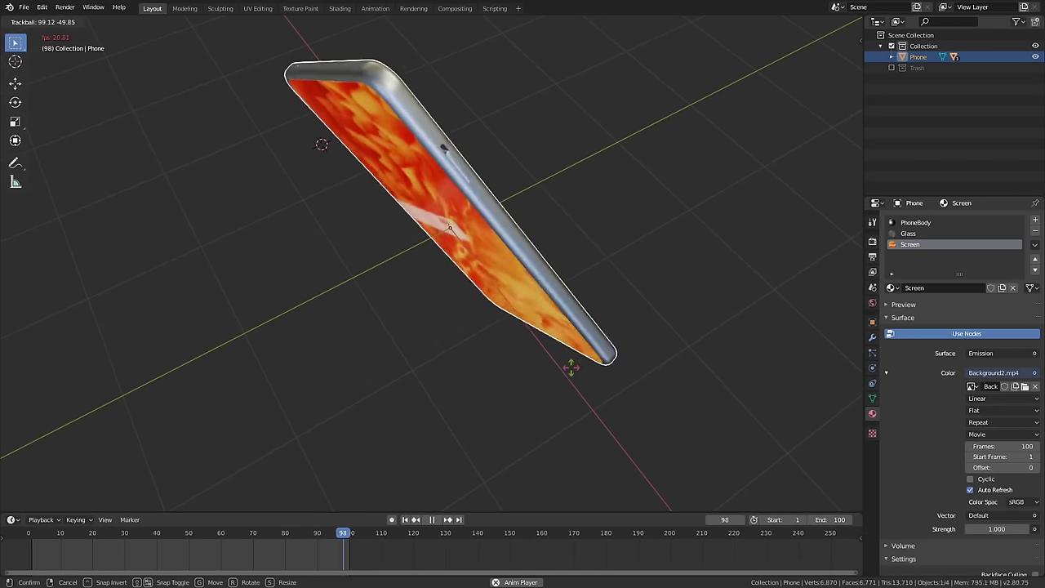
left_click(673, 287)
middle_click_drag(672, 288, 644, 240)
key("r")
key("r")
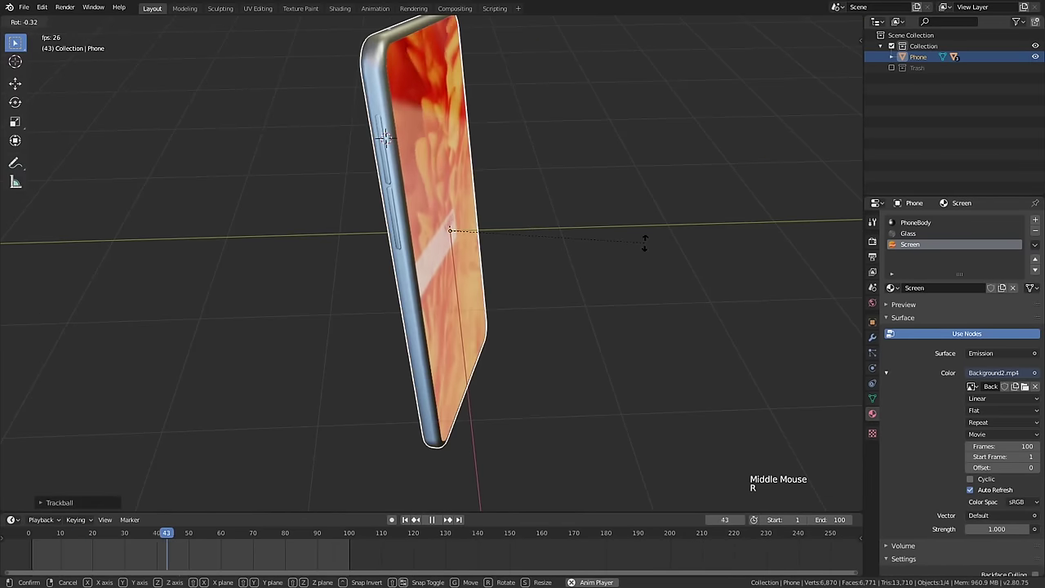
left_click(597, 251)
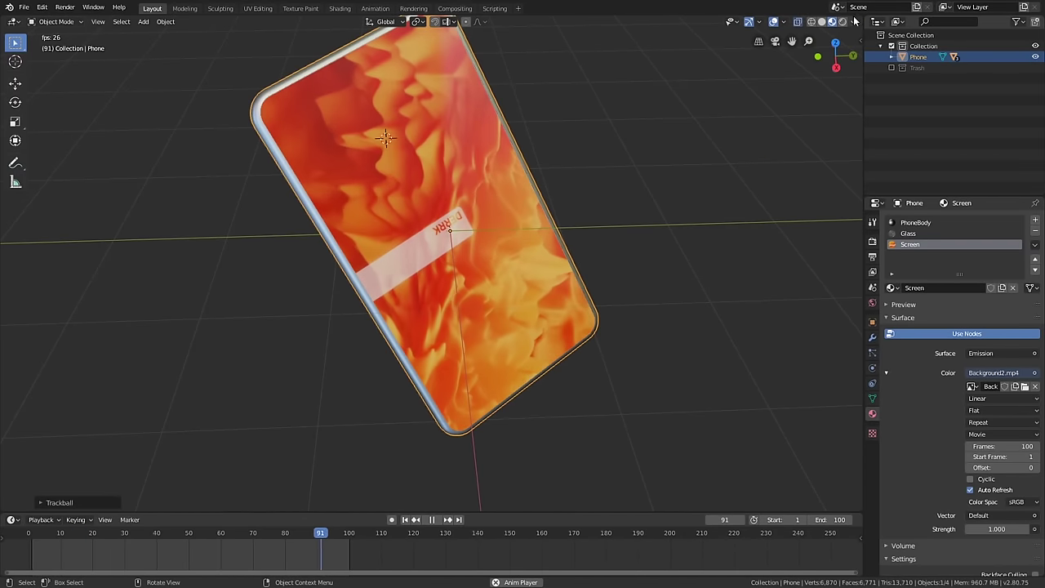
- Split the 3D viewport vertically and make the new area a UV Editor displaying Background2.mp4
left_click(864, 18)
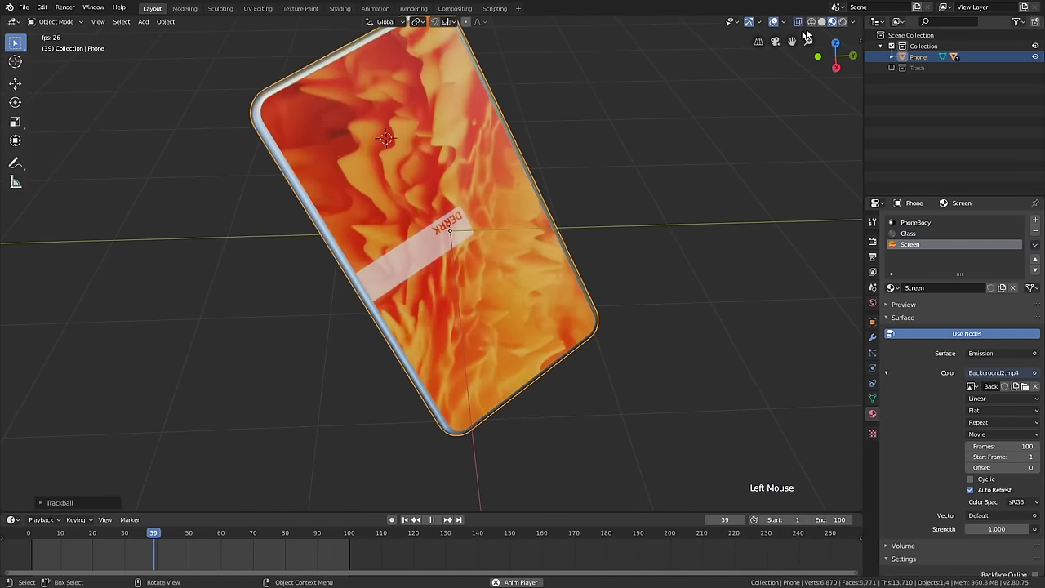
left_click_drag(858, 21, 443, 72)
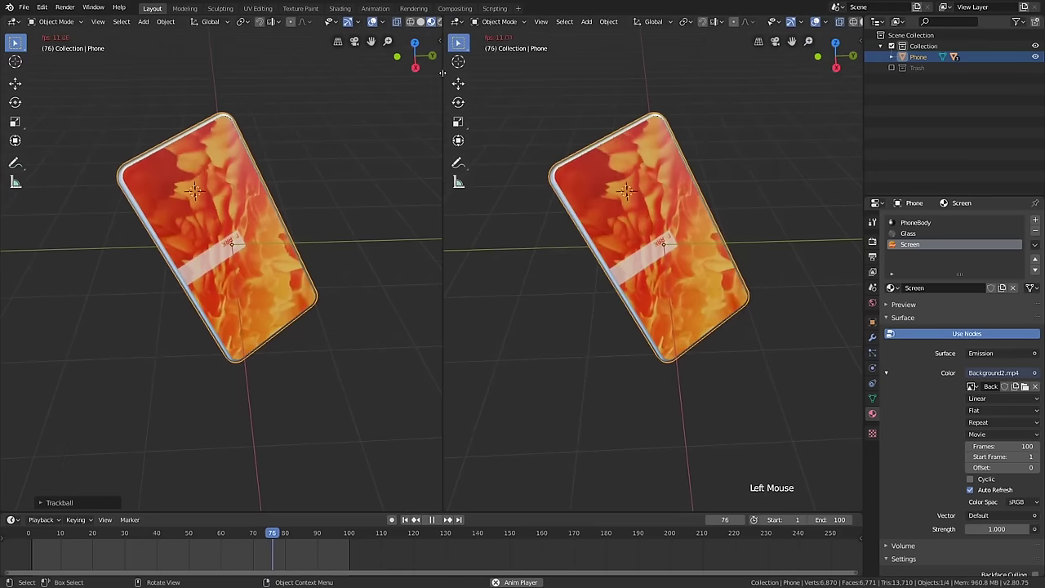
left_click(454, 21)
left_click(486, 73)
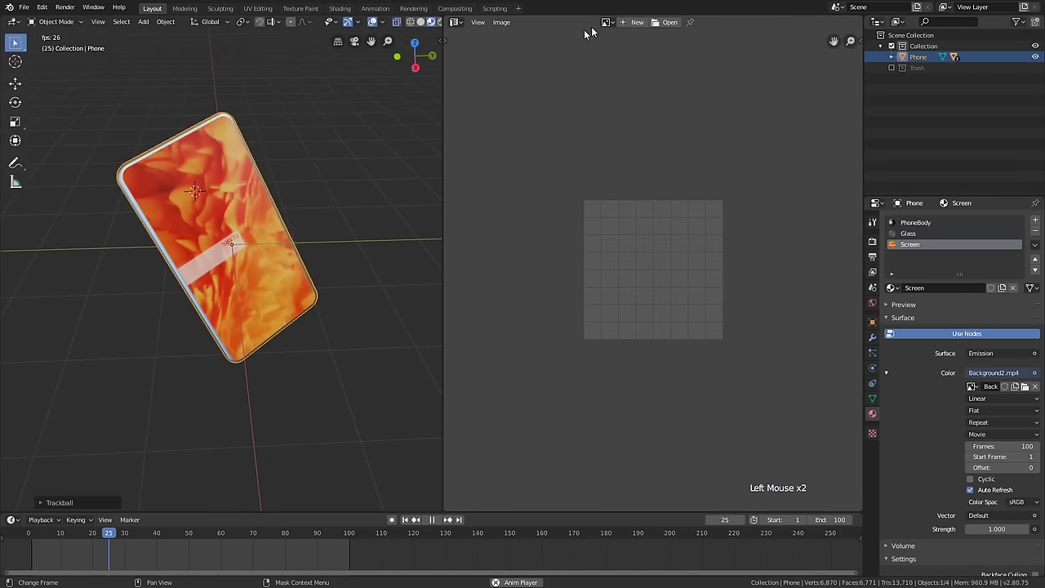
left_click(606, 22)
left_click(622, 39)
scroll(635, 158, "down", 5)
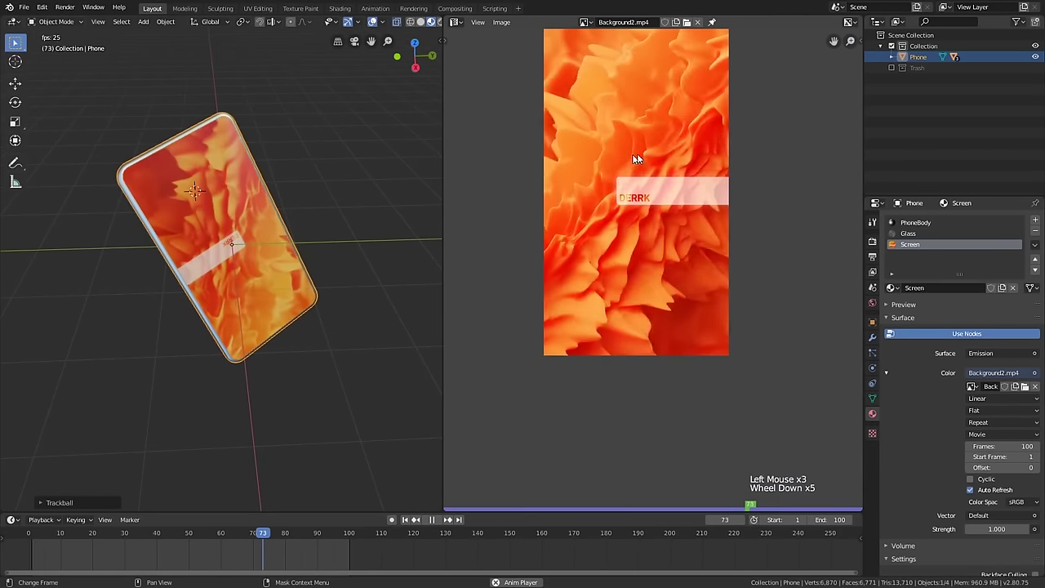
middle_click_drag(634, 139, 657, 188, "shift")
- Turn the phone with free trackball rotations so that its back with the camera bump faces the view
middle_click_drag(177, 239, 253, 209)
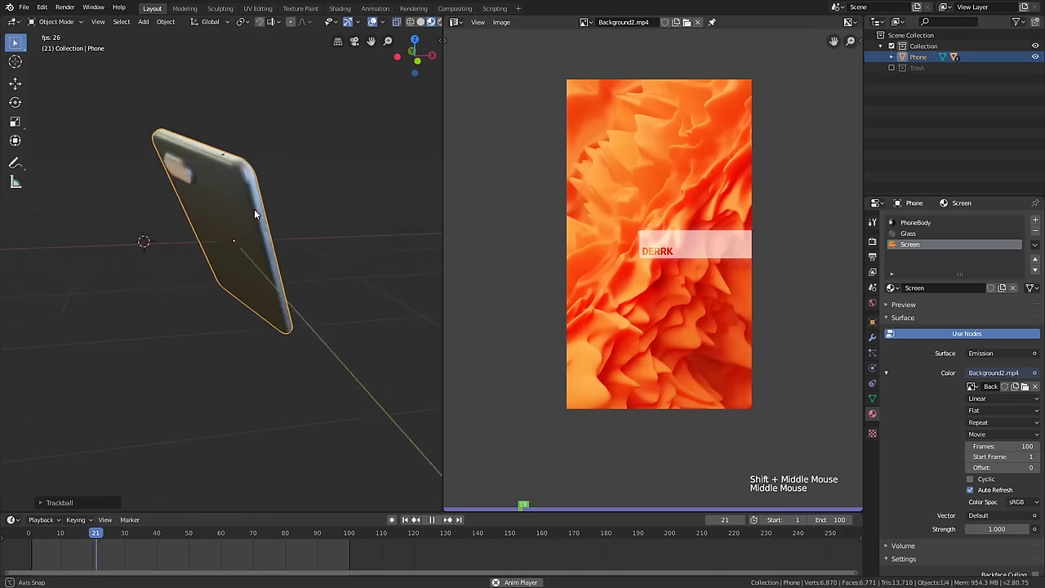
scroll(269, 221, "up", 2)
key("r")
key("r")
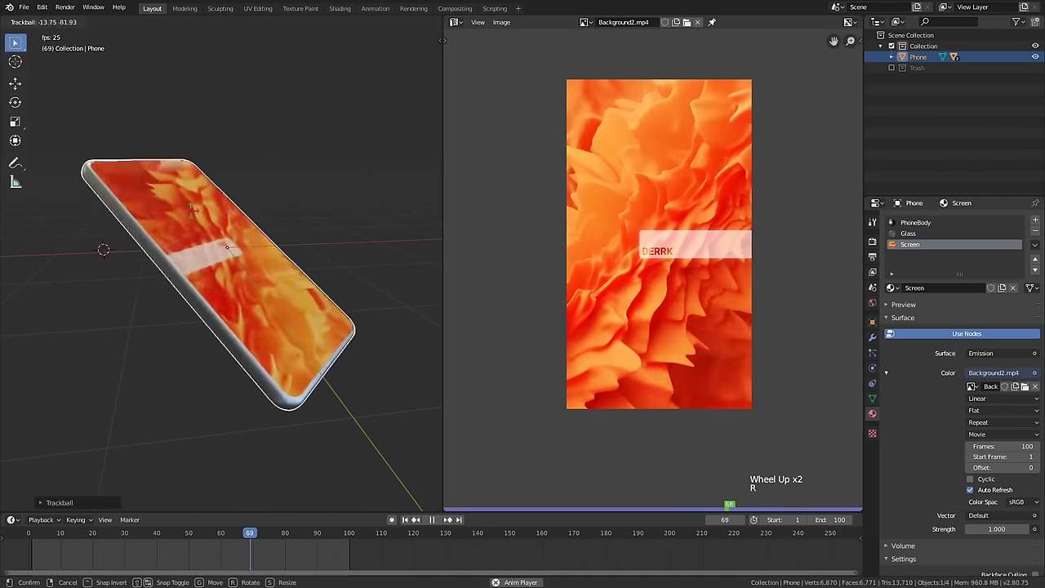
left_click(211, 214)
key("r")
- Turn the phone with a free trackball rotation so that it stands upright with its screen facing the view
key("r")
left_click(236, 199)
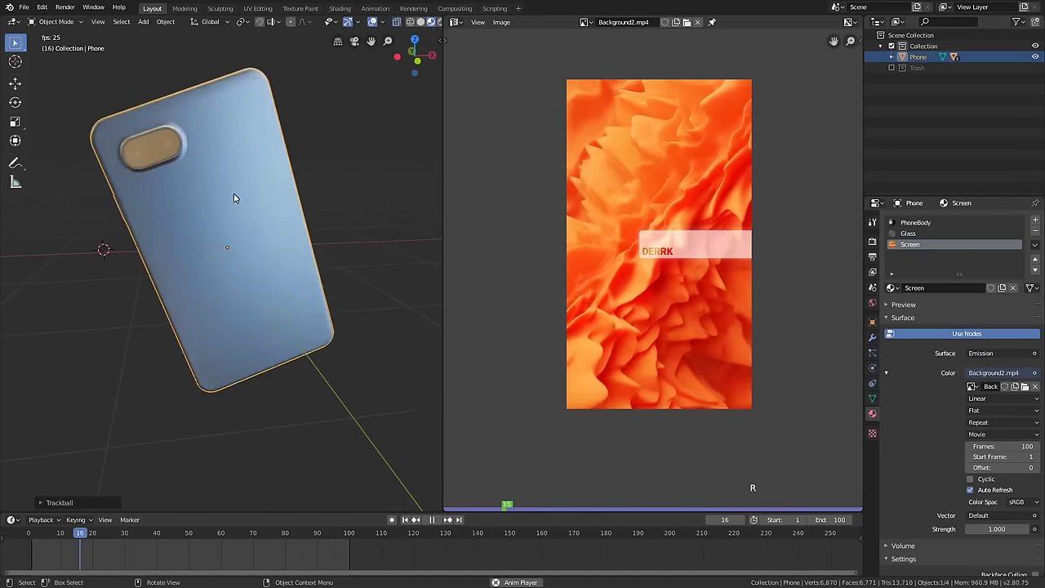
scroll(236, 199, "down", 1)
middle_click_drag(236, 199, 224, 169)
scroll(178, 143, "up", 2)
scroll(155, 135, "up", 3)
scroll(224, 170, "down", 3)
key("r")
key("r")
left_click(359, 183)
- Select all of the screen face's UVs in Edit Mode, mirror them along X, and return to Object Mode
key("Tab")
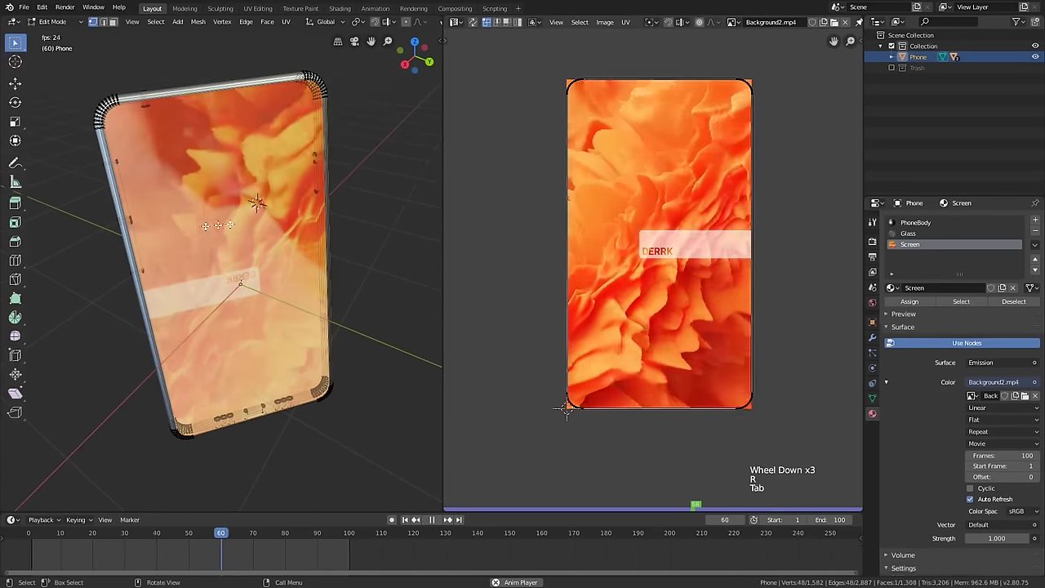
key("a")
key("x")
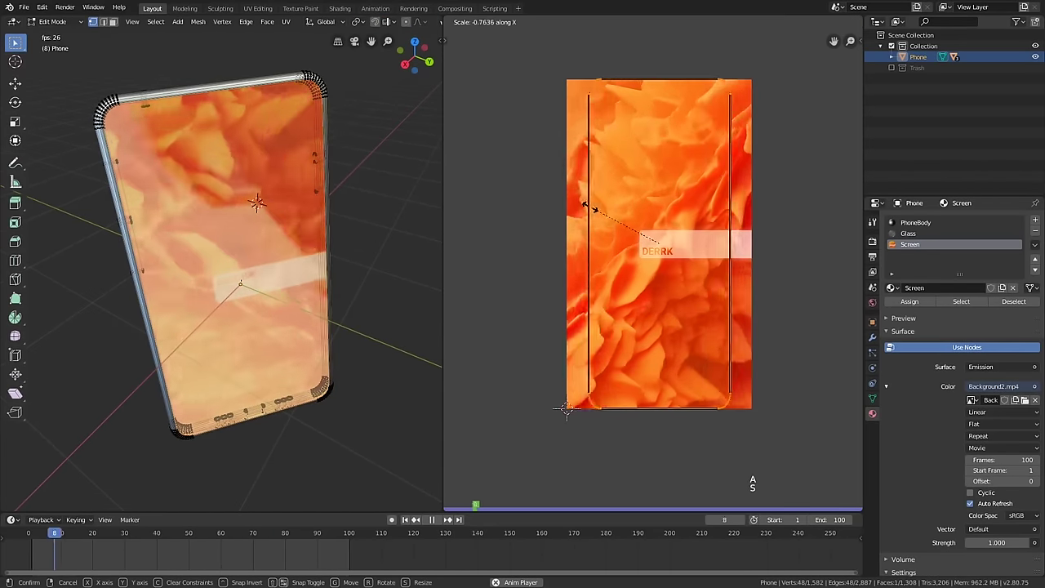
right_click(571, 209)
key("r")
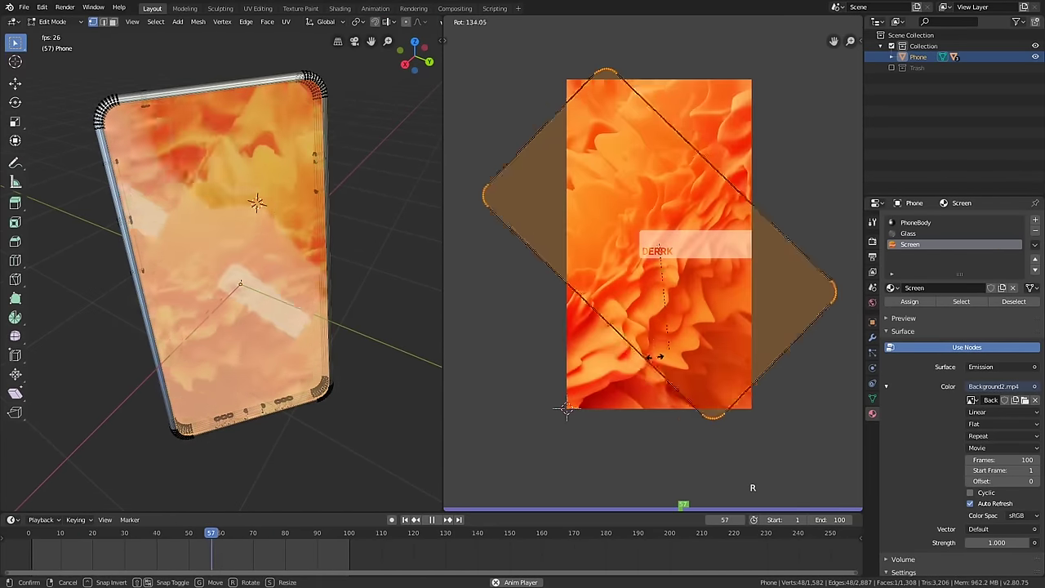
right_click(581, 324)
key("Tab")
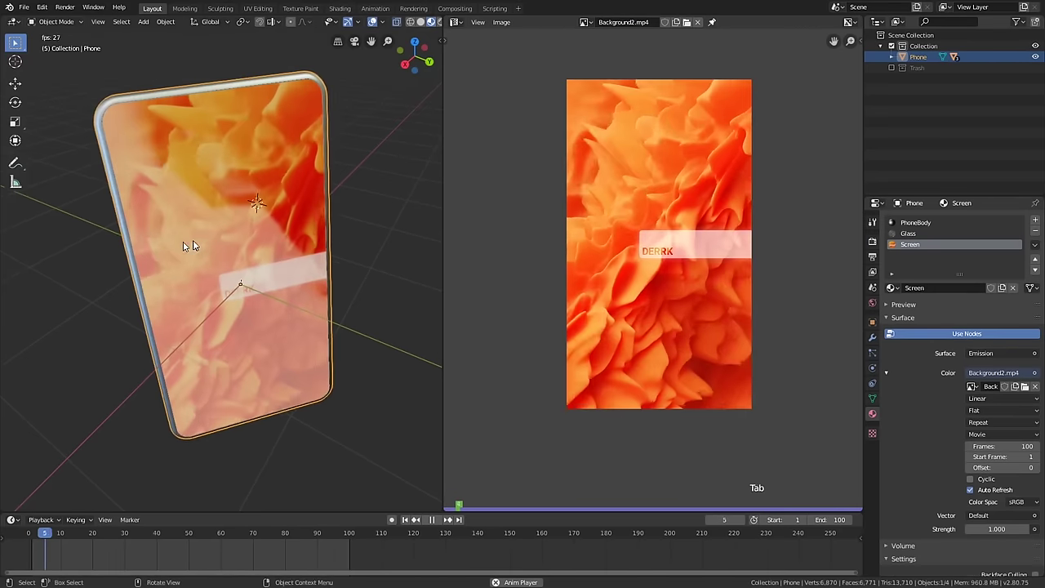
- Examine the phone's back, camera bump and side buttons from several angles
middle_click_drag(194, 243, 280, 194)
key("Tab")
key("Tab")
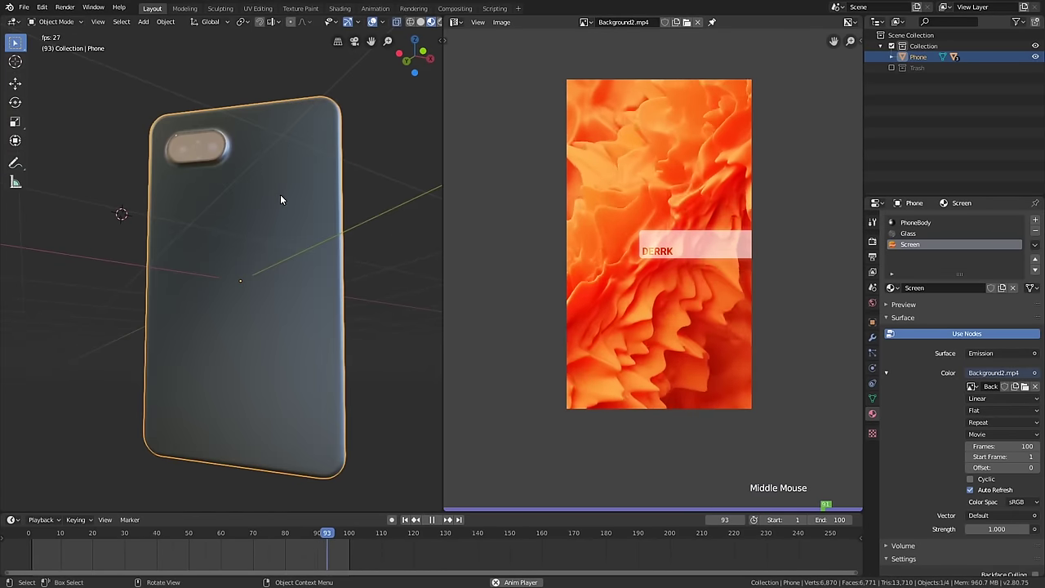
scroll(232, 151, "up", 2)
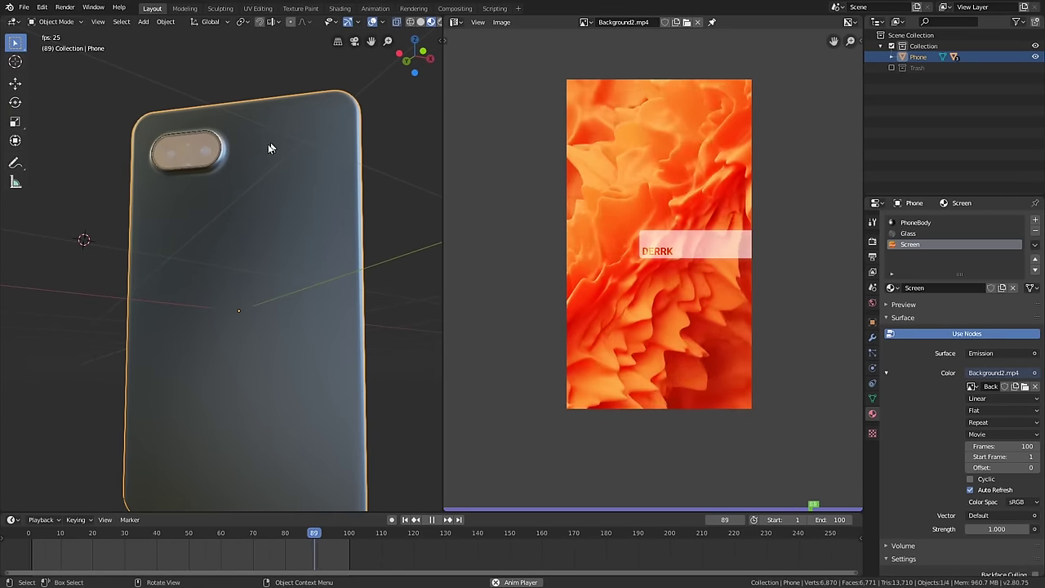
scroll(263, 152, "down", 2)
middle_click_drag(268, 187, 265, 274)
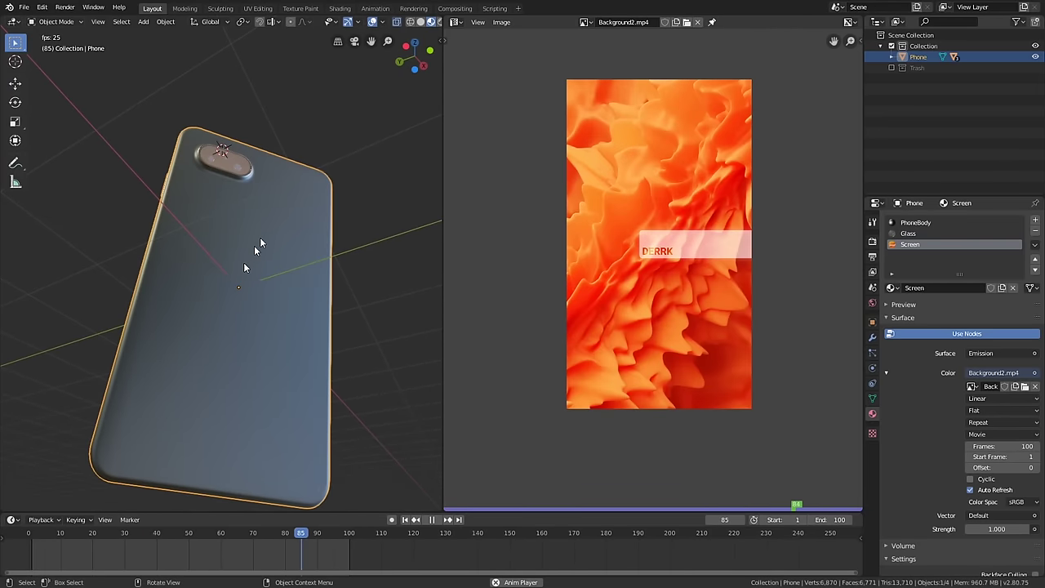
middle_click_drag(370, 234, 260, 257)
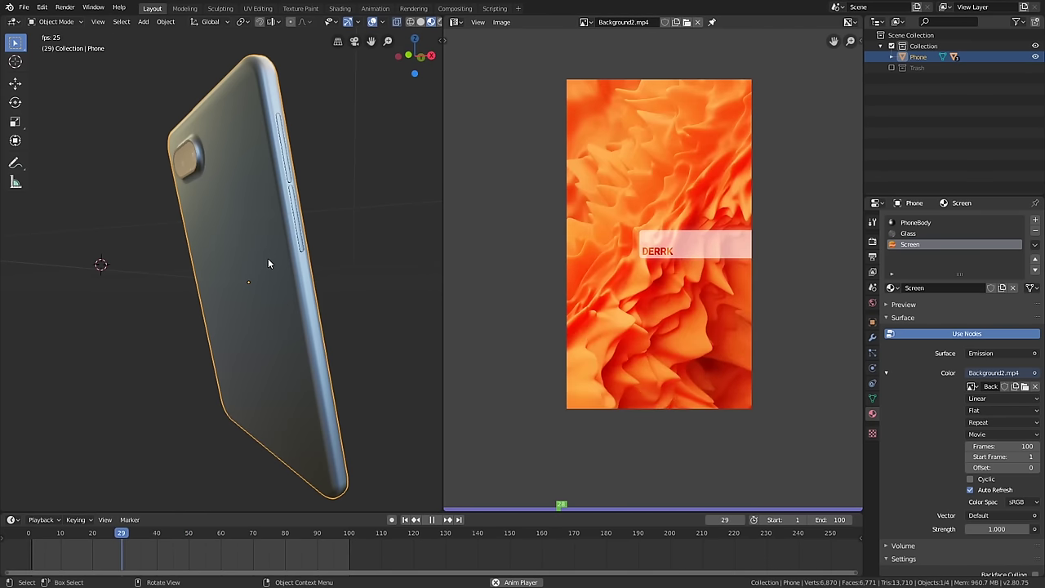
- Turn the phone with free trackball rotations so that its screen faces the view at a tilt
middle_click_drag(268, 262, 275, 264)
key("r")
key("r")
key("Return")
key("r")
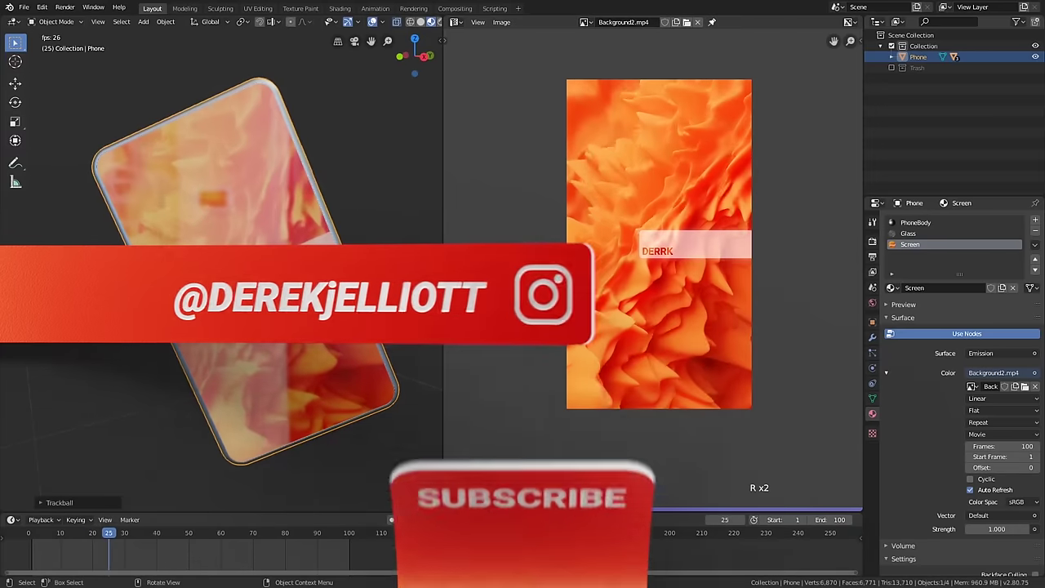
key("r")
key("Return")
- Spin the phone with further free trackball rotations so that its back and camera bump face the view
key("r")
key("r")
middle_click_drag(343, 228, 481, 237)
key("Return")
key("r")
key("r")
left_click(384, 217)
middle_click_drag(261, 245, 334, 241)
key("r")
key("r")
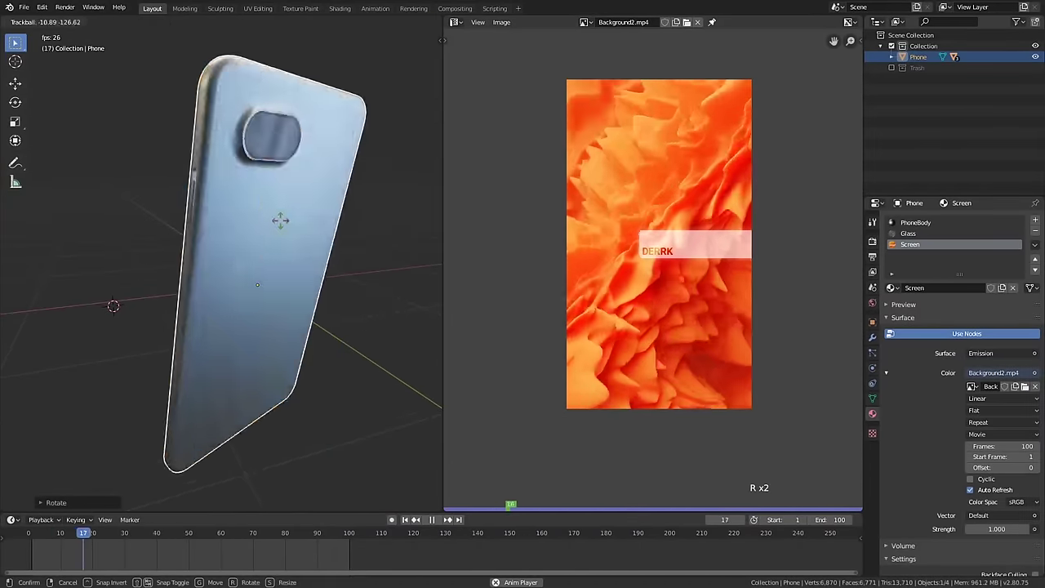
left_click(271, 218)
middle_click_drag(270, 219, 300, 222)
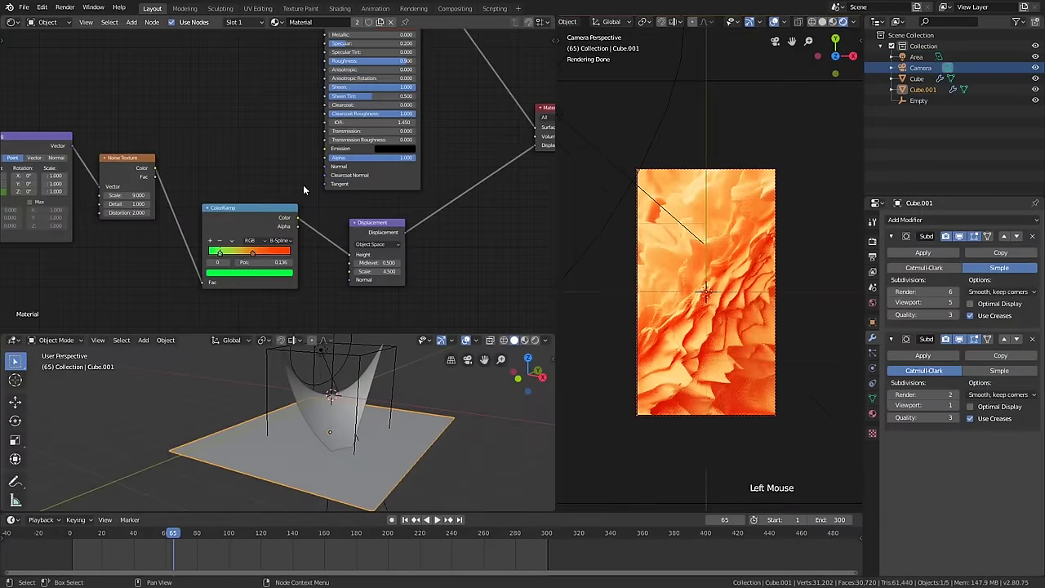
- Examine the background material's full shader node chain, from Texture Coordinate to Material Output
scroll(313, 202, "down", 2)
middle_click_drag(313, 202, 458, 311)
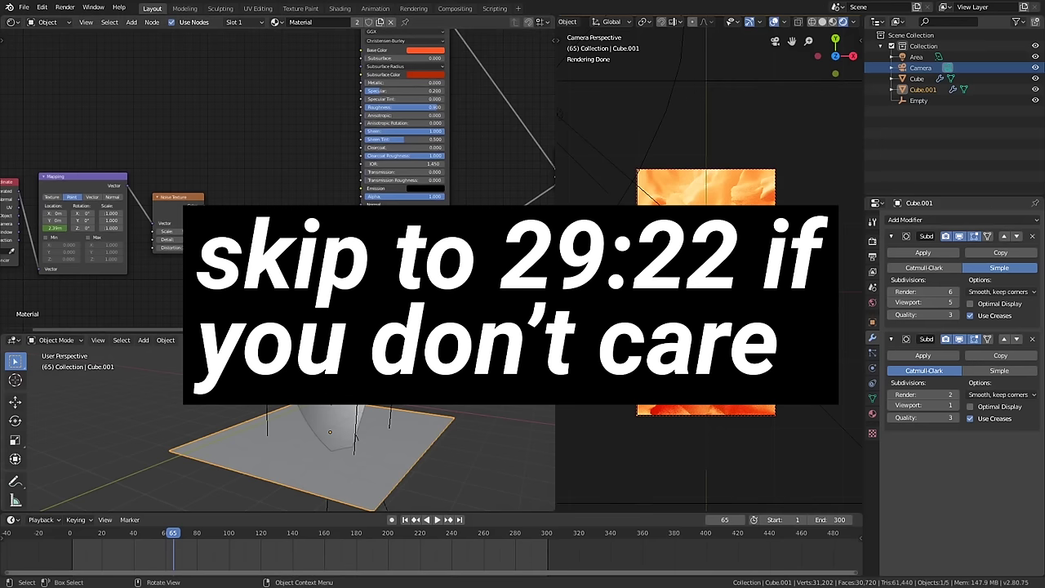
scroll(421, 186, "down", 2)
scroll(421, 186, "up", 1)
middle_click_drag(422, 186, 412, 206)
scroll(412, 206, "down", 1)
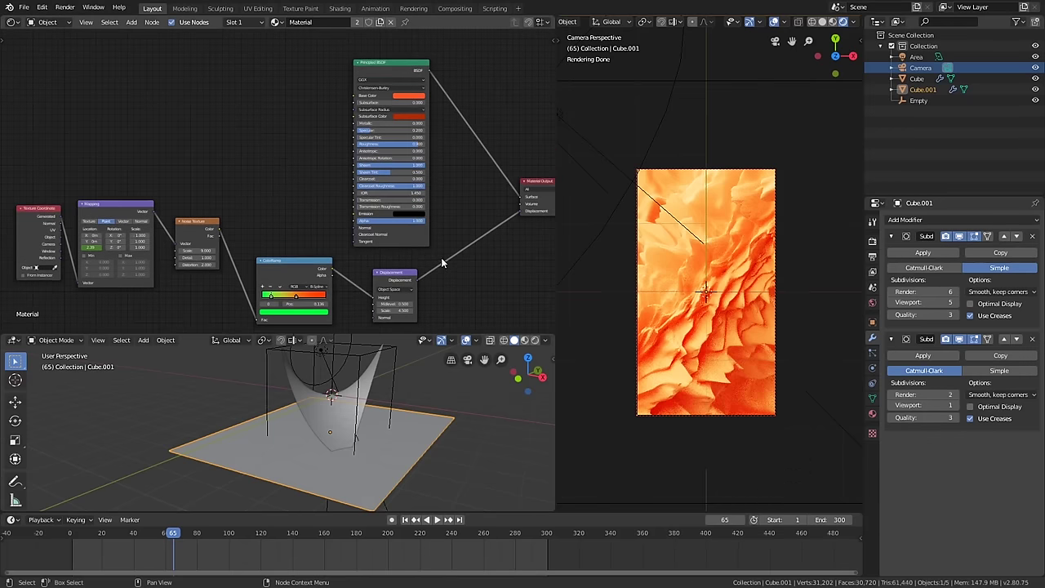
middle_click_drag(441, 262, 434, 234)
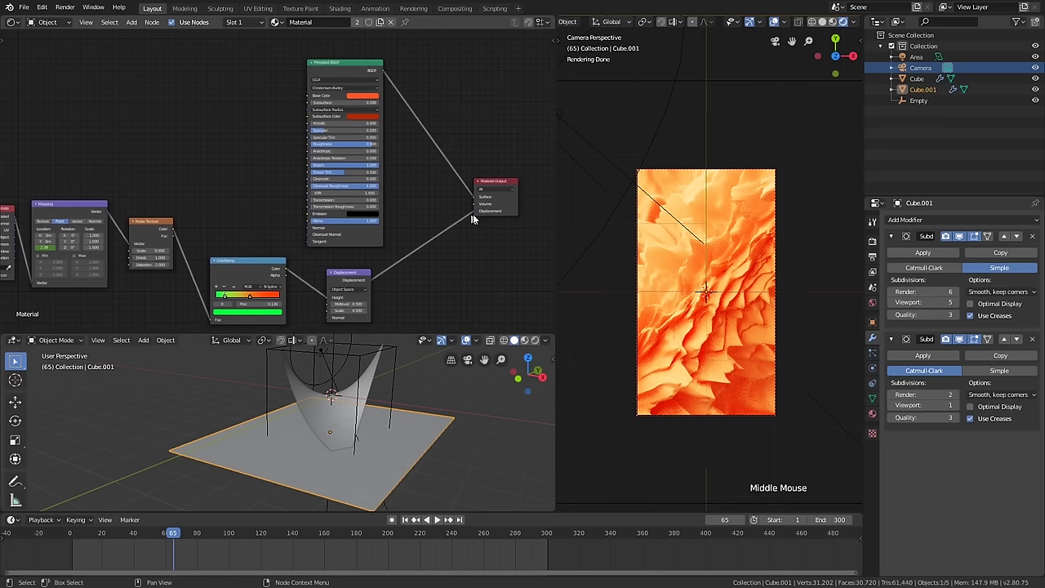
- Select the curved background plane and review its material's displacement settings, its subdivision modifiers and its Simple Deform modifier
left_click(325, 420)
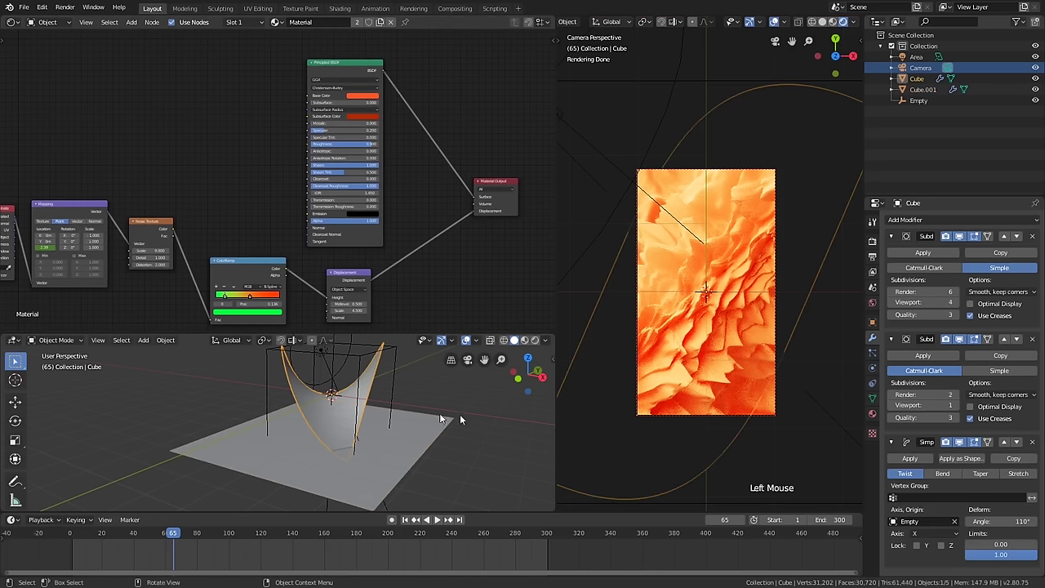
left_click(872, 414)
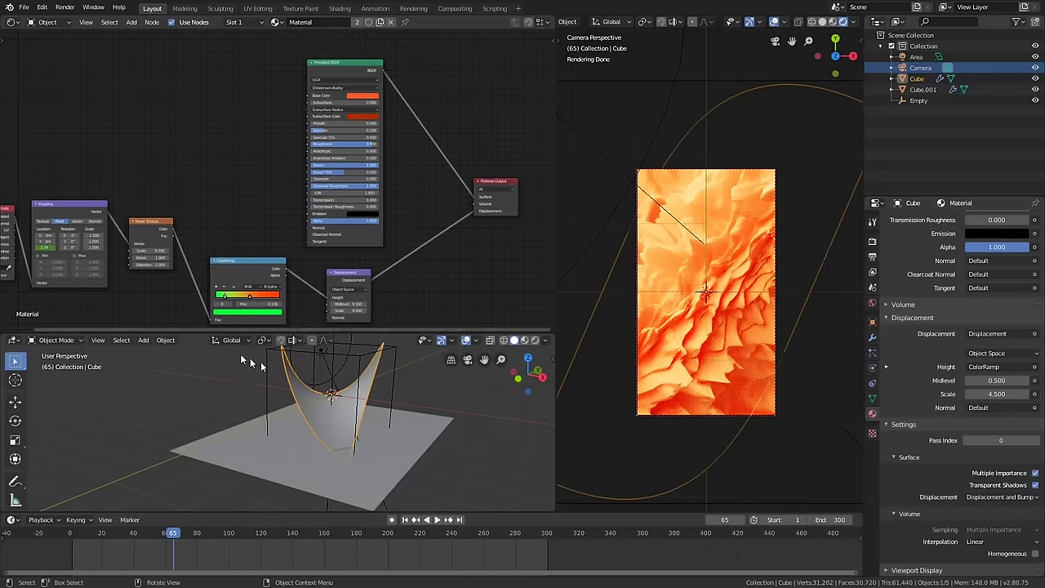
middle_click_drag(748, 365, 741, 341)
scroll(723, 314, "down", 2)
scroll(722, 314, "down", 4)
key("KP_0")
scroll(734, 340, "up", 2)
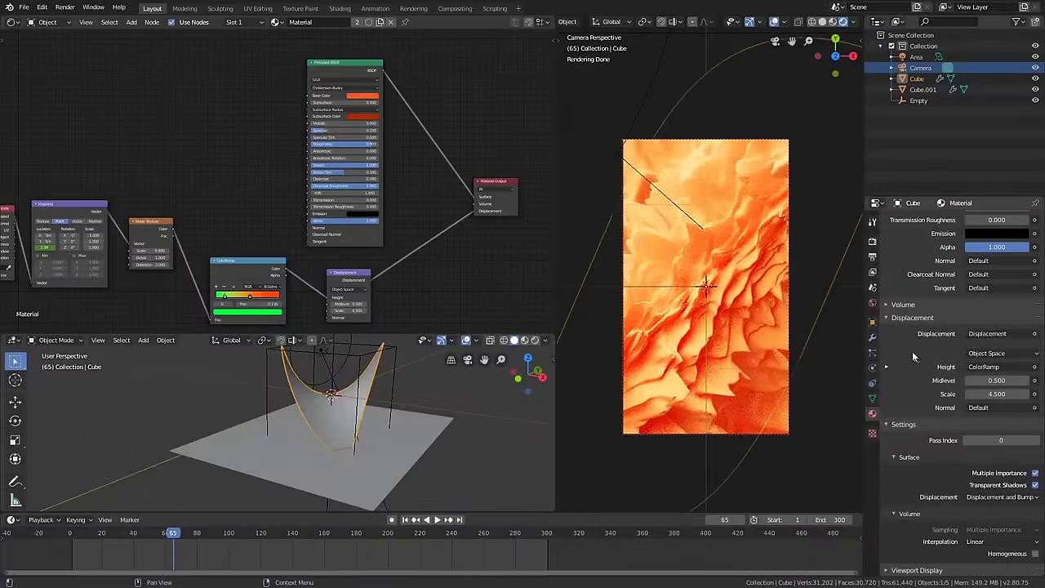
left_click(872, 338)
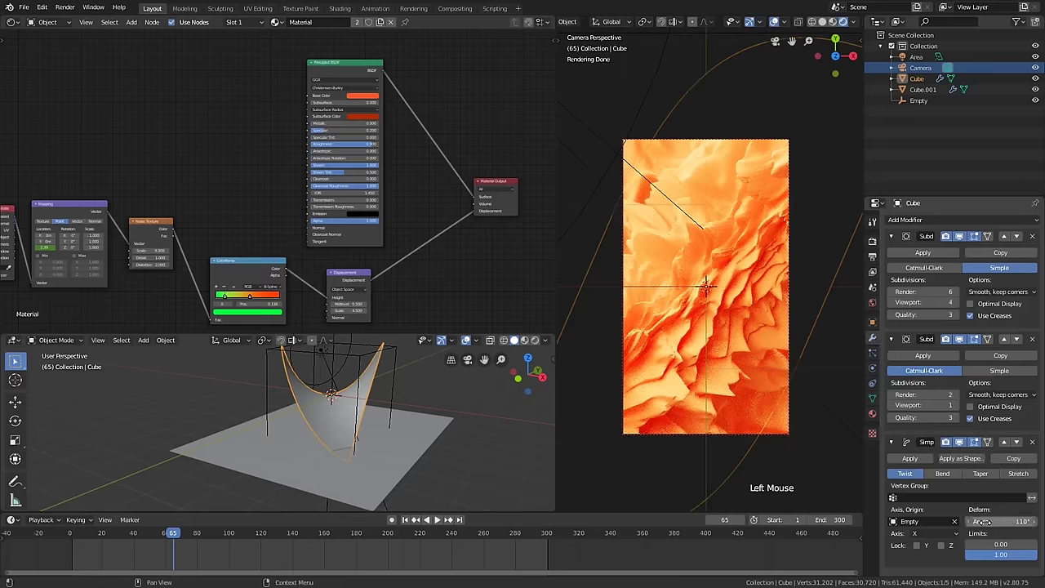
left_click_drag(997, 524, 1031, 524)
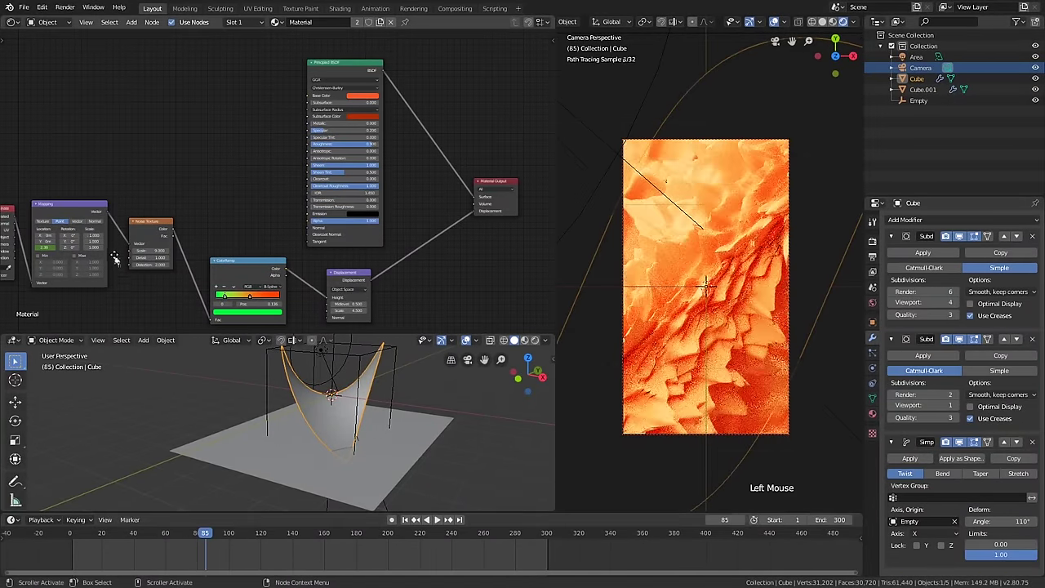
- Examine the Mapping, Noise Texture, ColorRamp and Displacement nodes of the background material up close
middle_click_drag(45, 245, 119, 246)
scroll(119, 247, "up", 4)
scroll(119, 246, "up", 1)
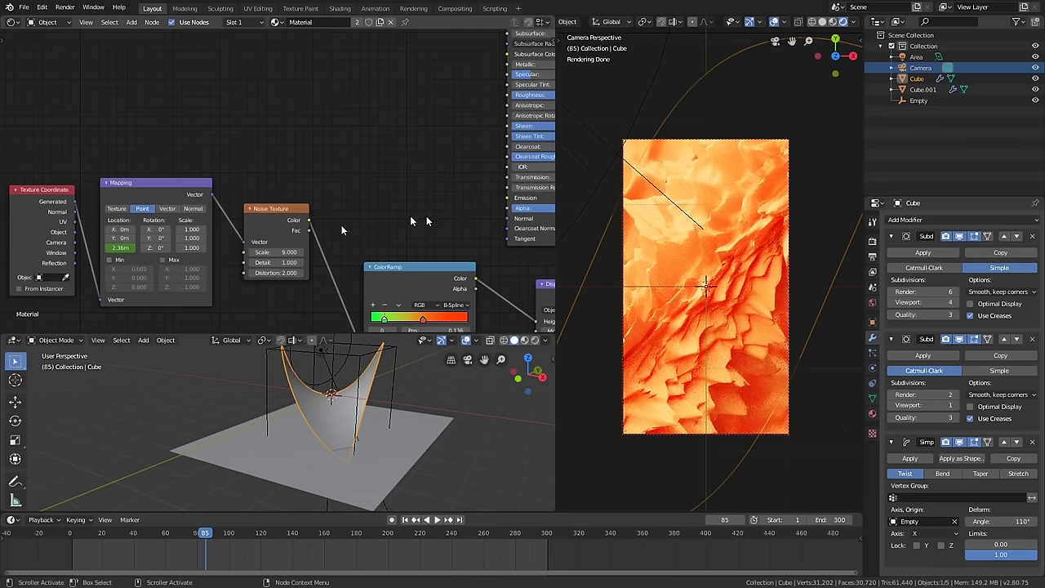
middle_click_drag(426, 222, 395, 215)
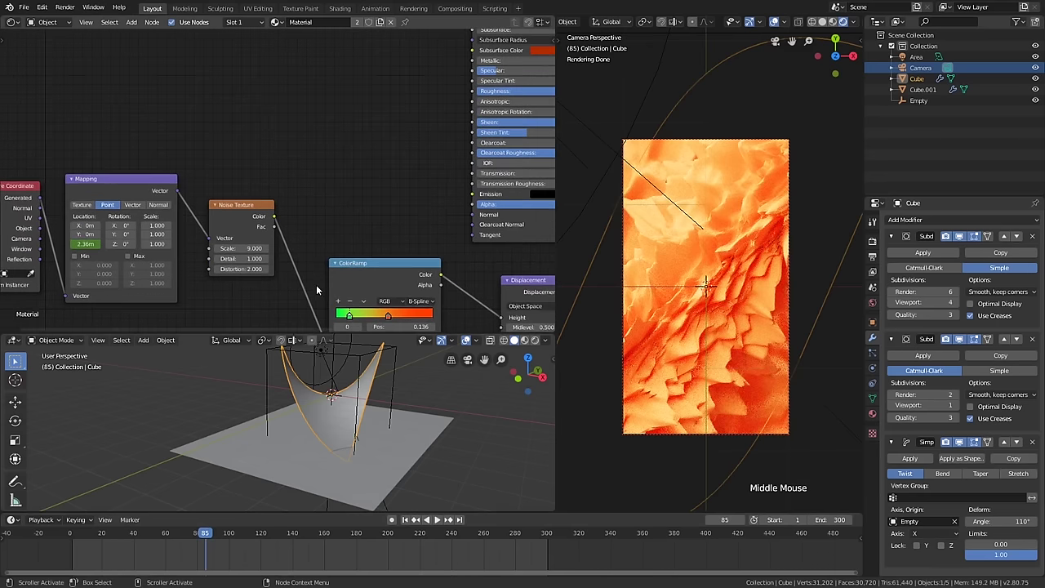
scroll(316, 290, "down", 1)
middle_click_drag(317, 289, 284, 222)
scroll(244, 282, "down", 3)
scroll(219, 274, "up", 4)
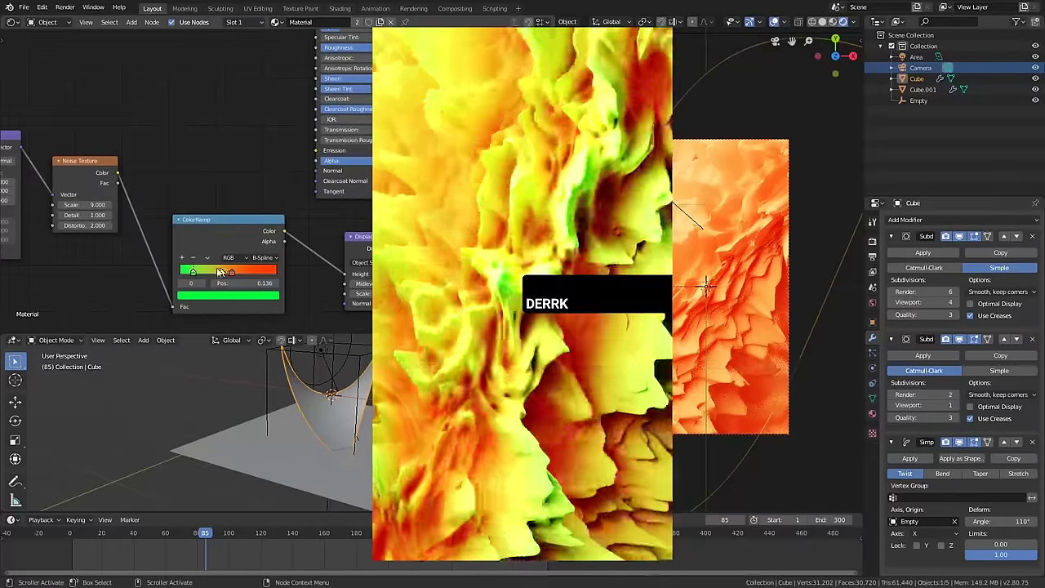
middle_click_drag(349, 234, 319, 238)
scroll(87, 252, "down", 1)
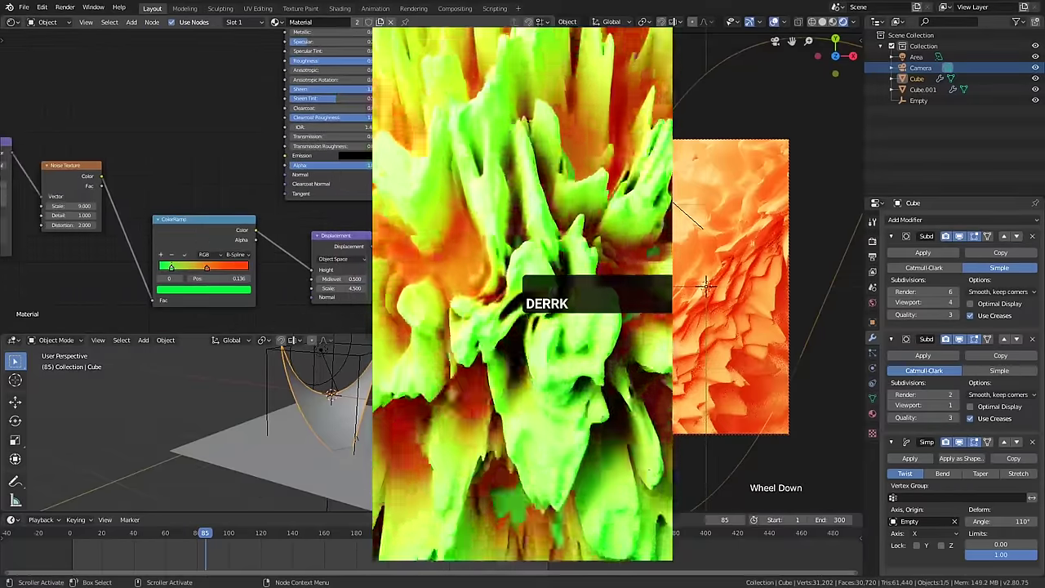
middle_click_drag(212, 178, 221, 194)
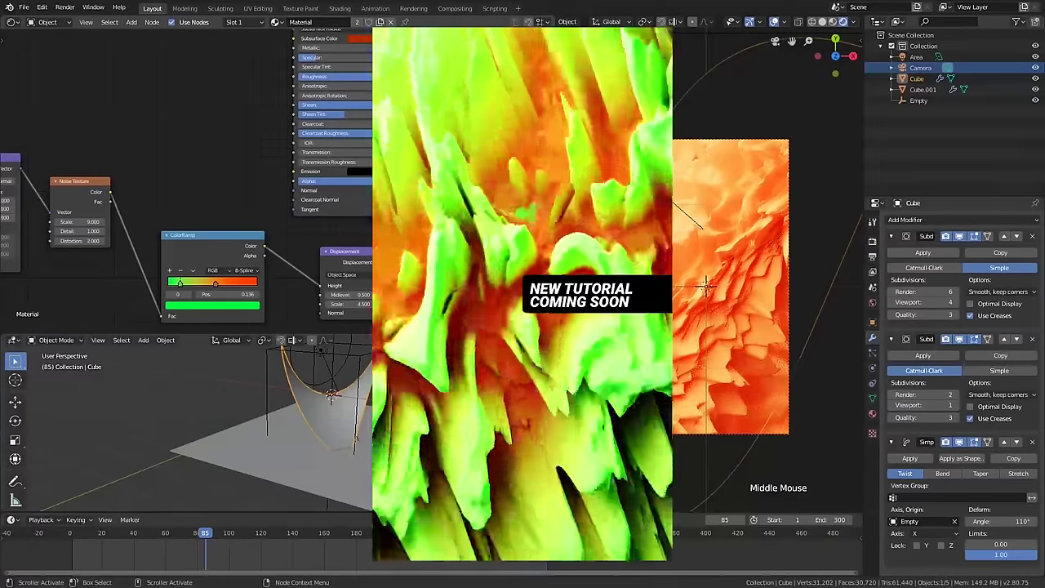
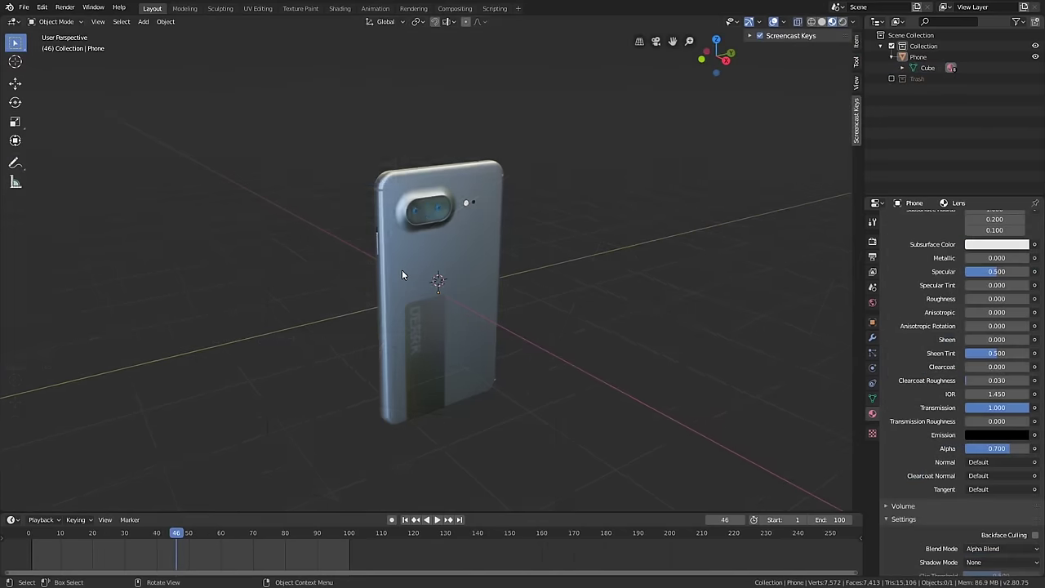
- Inspect the phone's back, camera bump and DERRK sticker from several angles and distances
scroll(402, 270, "up", 2)
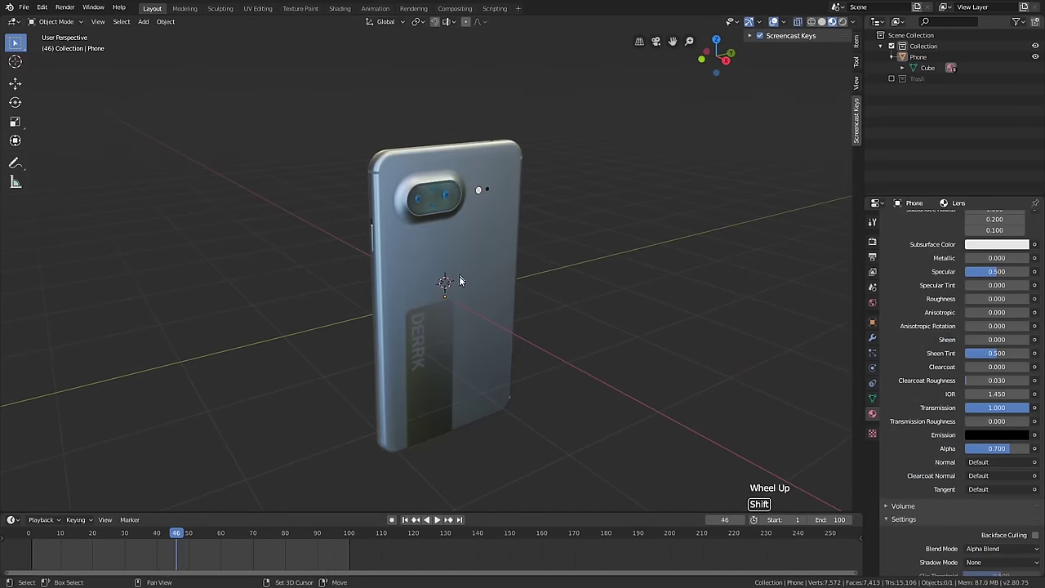
middle_click_drag(460, 281, 458, 286, "shift")
middle_click_drag(458, 286, 370, 281)
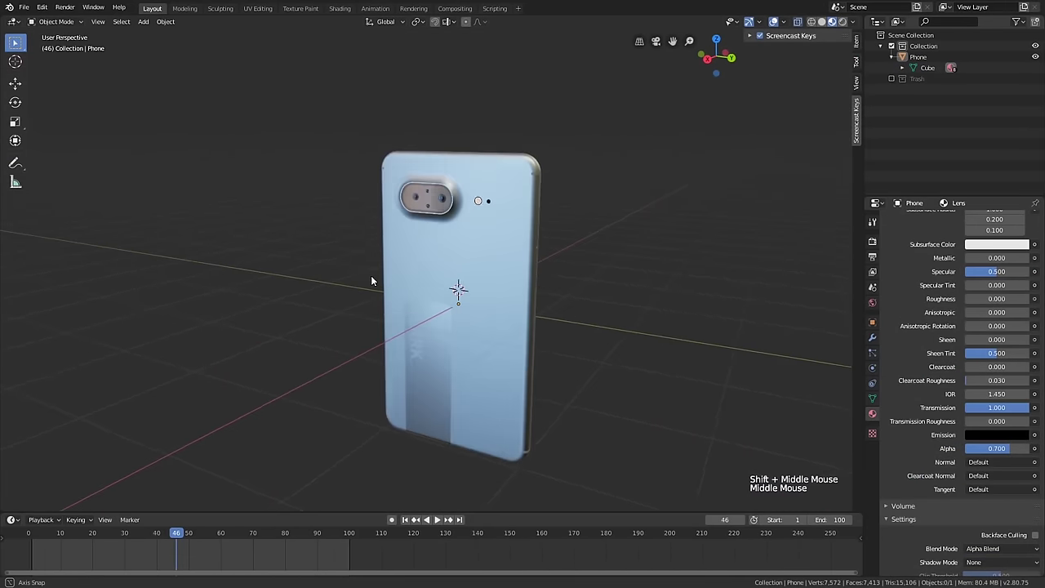
scroll(471, 258, "up", 2)
middle_click_drag(478, 257, 466, 267, "shift")
middle_click_drag(466, 268, 501, 252)
scroll(401, 315, "up", 3)
middle_click_drag(401, 315, 498, 285, "shift")
scroll(478, 303, "down", 3)
middle_click_drag(498, 285, 457, 310)
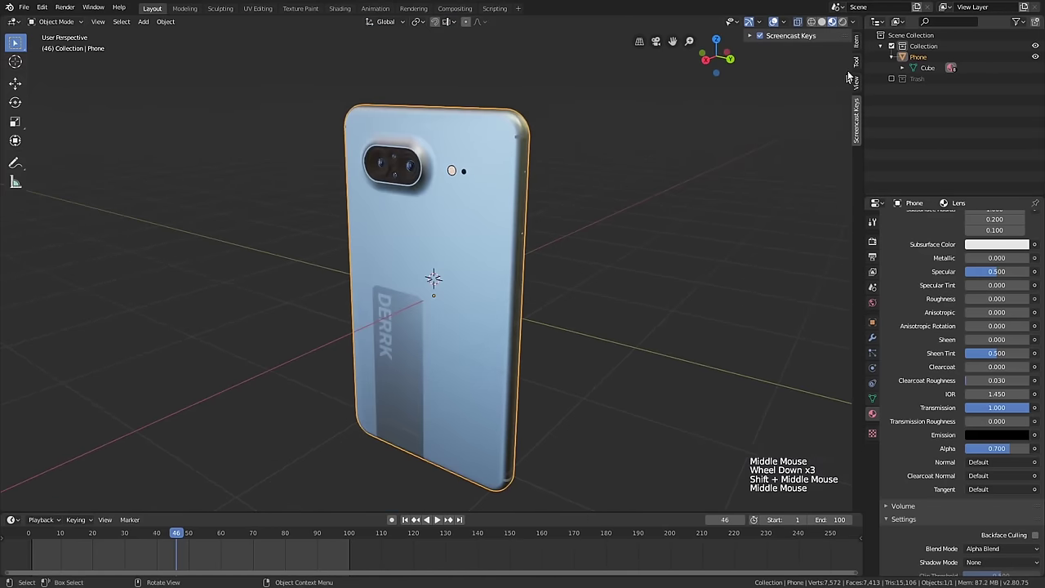
- Split the viewport into two side-by-side areas and turn the new one into a Shader Editor showing the Lens material
left_click_drag(861, 18, 406, 94)
key("n")
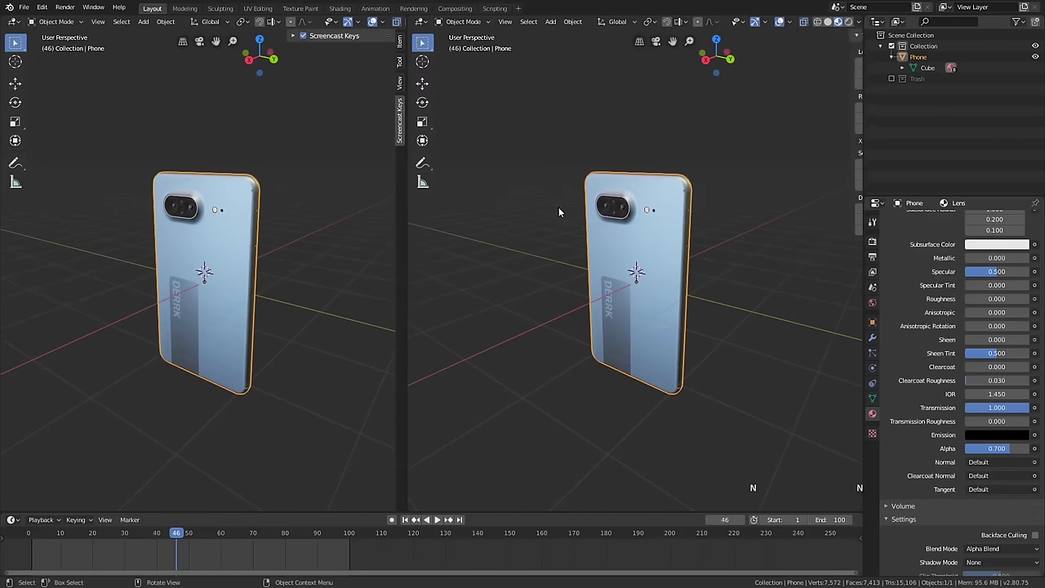
key("t")
middle_click_drag(567, 226, 580, 237, "shift")
middle_click_drag(579, 237, 677, 216)
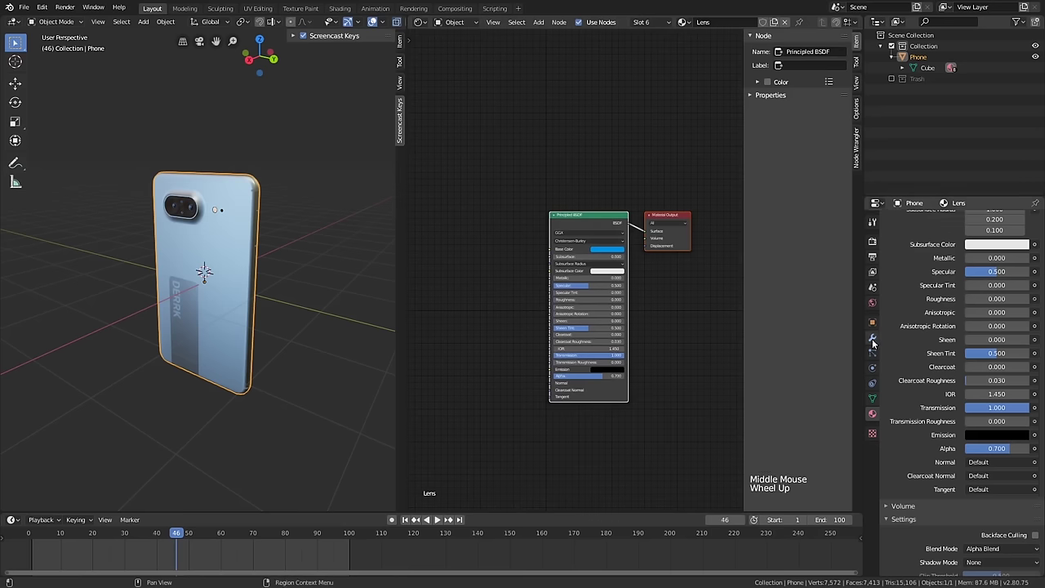
- Show the PhoneBody material's nodes and follow the chain from Texture Coordinate through the sticker image and ColorRamp to the Principled BSDF
scroll(898, 327, "up", 15)
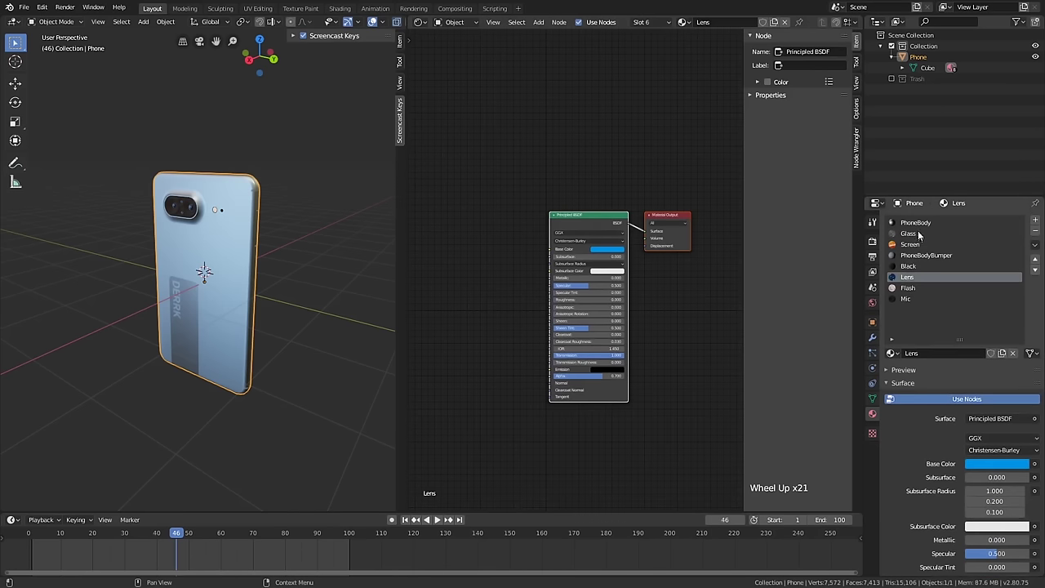
left_click(915, 223)
middle_click_drag(587, 299, 459, 299)
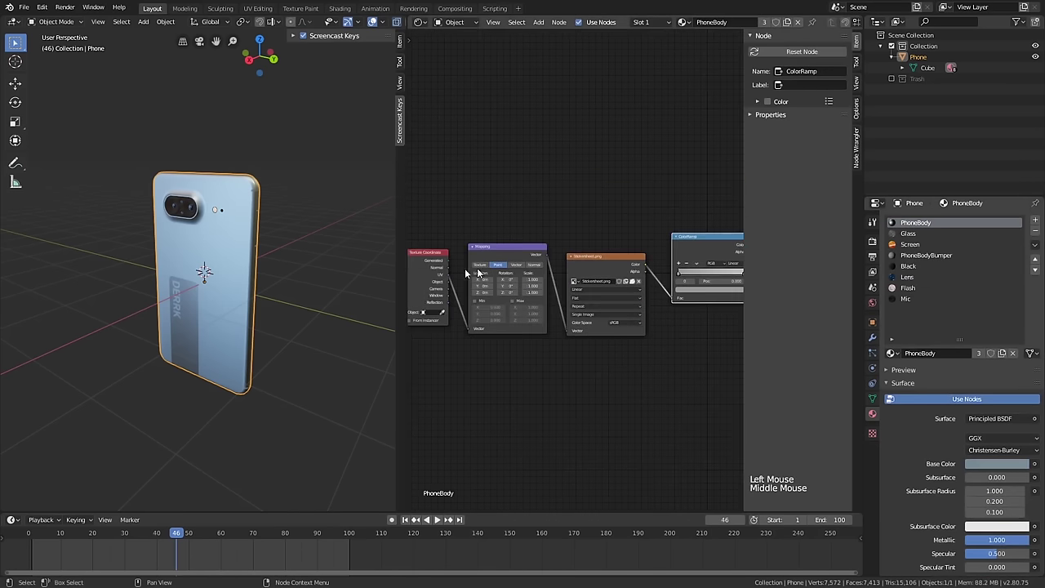
middle_click_drag(641, 280, 491, 309)
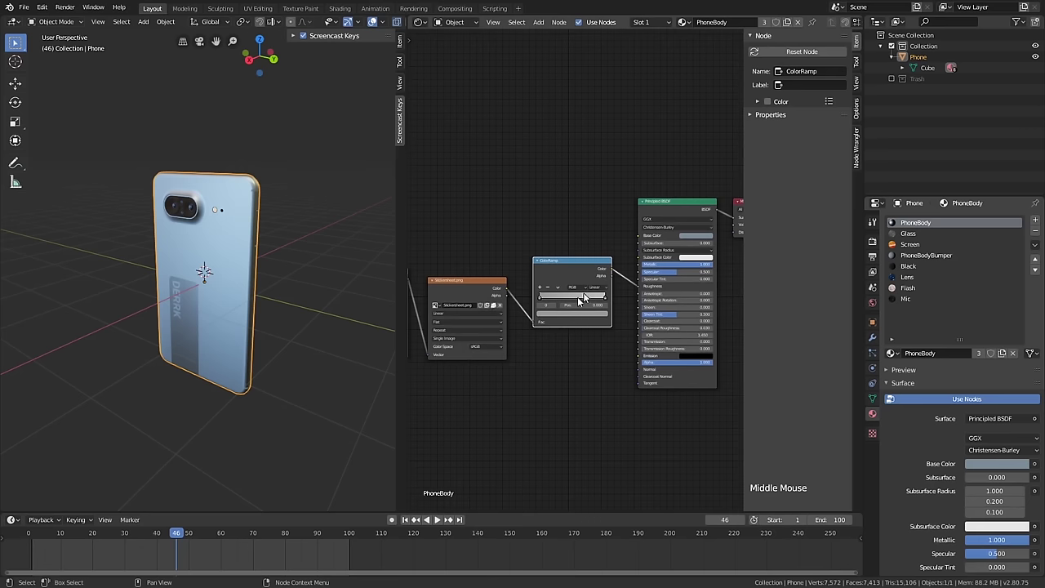
- Examine the flash and microphone discs beside the camera bump up close
middle_click_drag(343, 327, 273, 309)
scroll(250, 321, "up", 2)
scroll(301, 260, "down", 2)
scroll(298, 259, "up", 1)
scroll(295, 260, "down", 3)
scroll(296, 260, "down", 2)
scroll(243, 294, "down", 2)
scroll(297, 322, "down", 2)
scroll(297, 321, "down", 2)
scroll(296, 321, "down", 1, "shift")
scroll(297, 300, "up", 6)
scroll(311, 278, "up", 2)
scroll(251, 295, "up", 5)
left_click(251, 294)
scroll(253, 294, "up", 2)
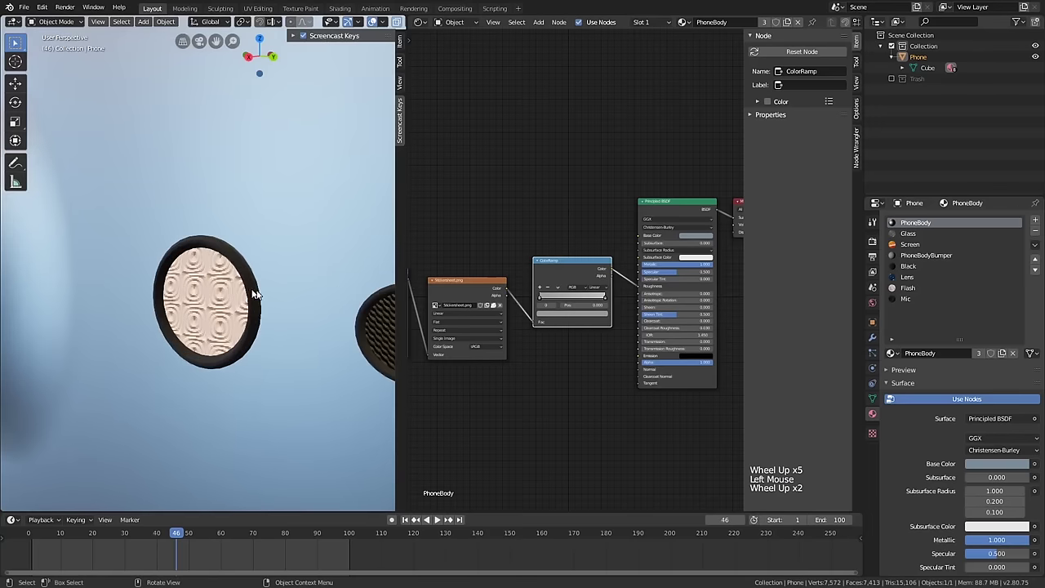
scroll(249, 313, "down", 4)
scroll(207, 314, "up", 3)
scroll(175, 319, "down", 1)
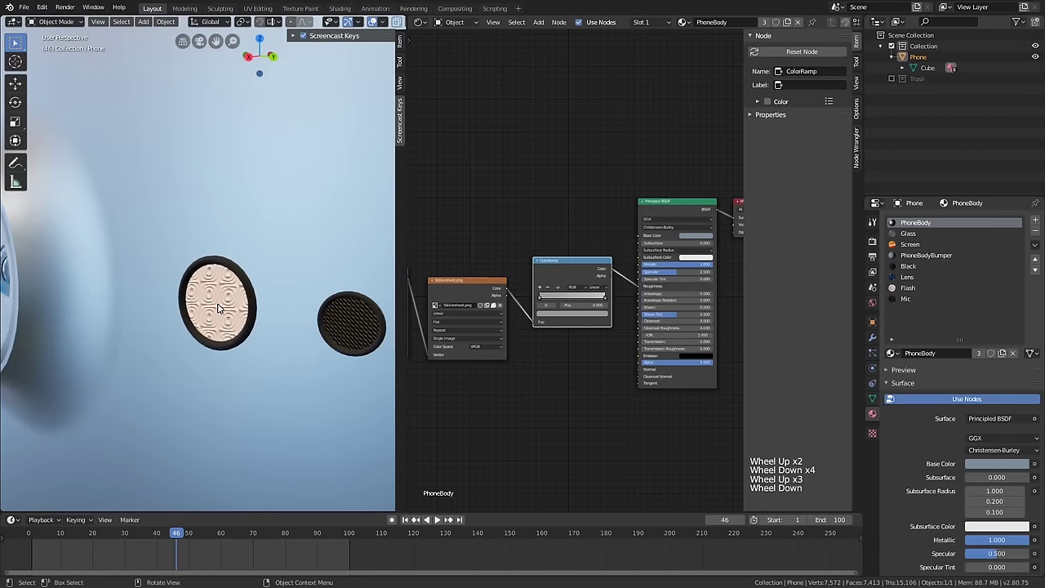
- Show the Flash material's nodes and examine its Mapping, Magic Texture, ColorRamp and Bump nodes
left_click(907, 289)
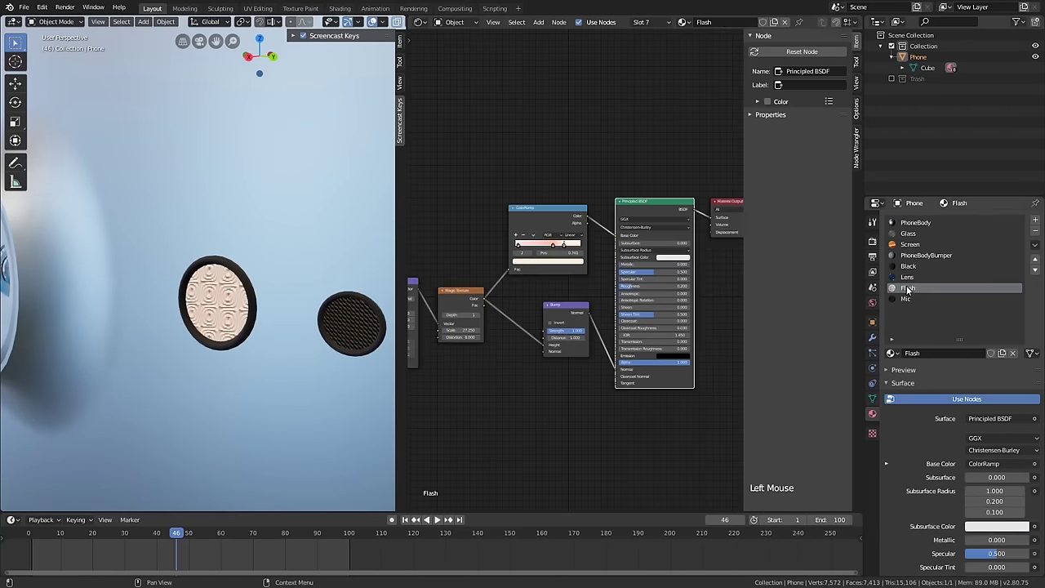
middle_click_drag(474, 291, 535, 280)
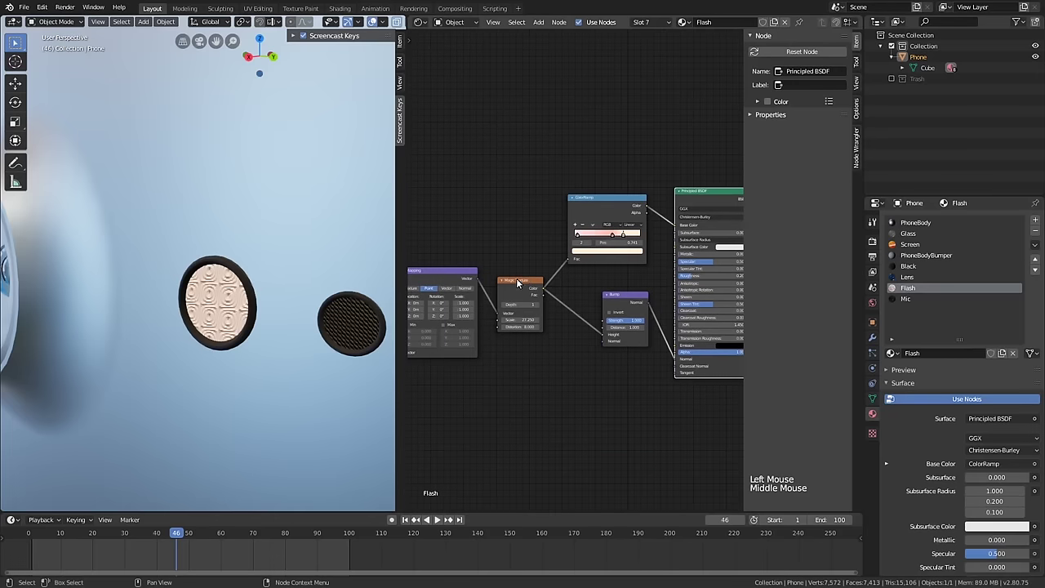
mouse_move(641, 320)
left_mouse_down()
mouse_move(606, 320)
mouse_move(645, 320)
left_mouse_up()
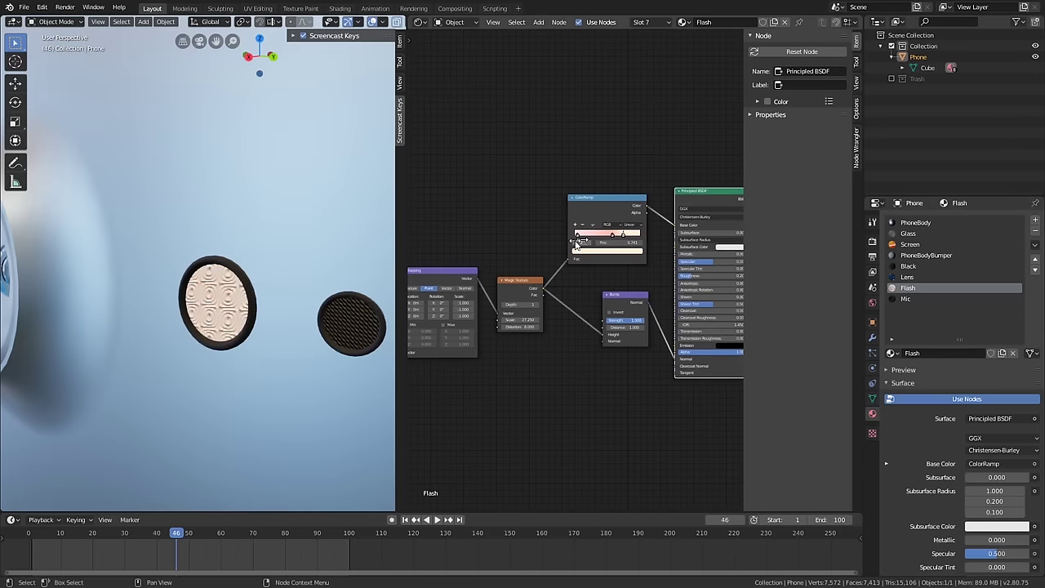
mouse_move(166, 288)
middle_mouse_down()
mouse_move(210, 289)
mouse_move(186, 292)
middle_mouse_up()
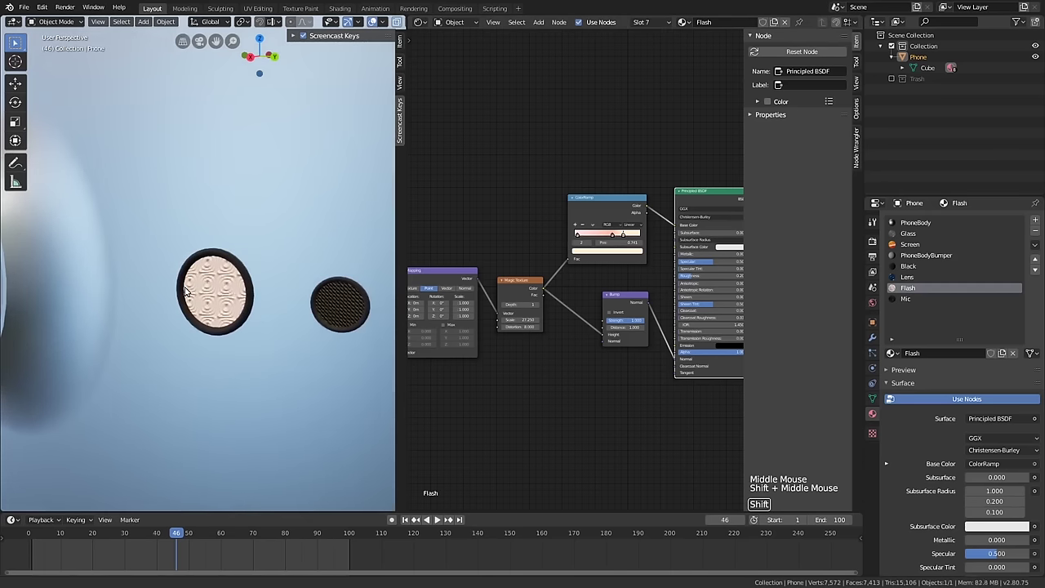
- Show the Mic material's nodes and examine how its Magic Texture scale and Bump node create the fine mesh
left_click(905, 299)
middle_click_drag(589, 317, 564, 303)
scroll(565, 304, "up", 2)
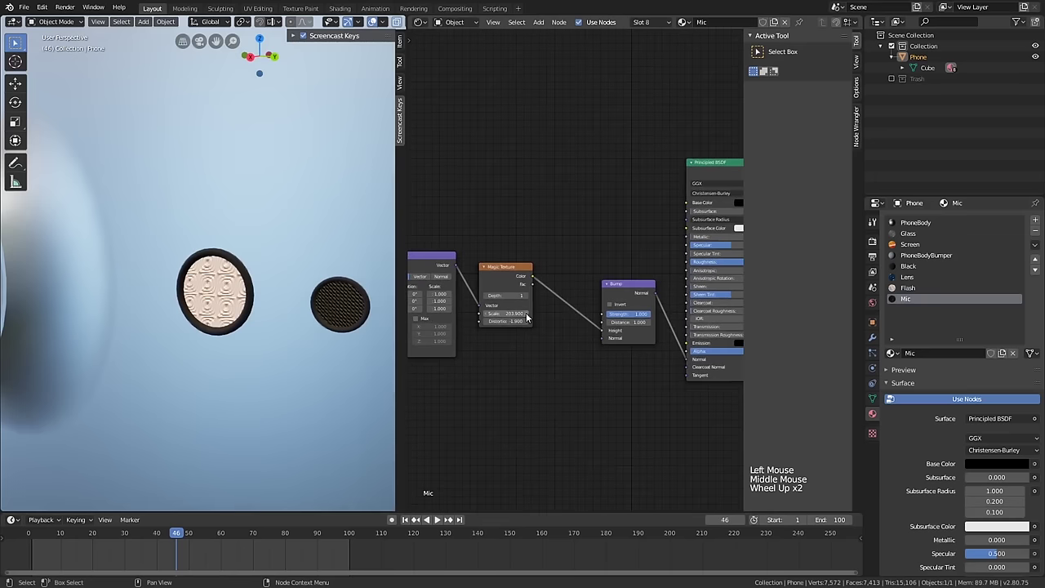
left_click_drag(526, 319, 510, 318)
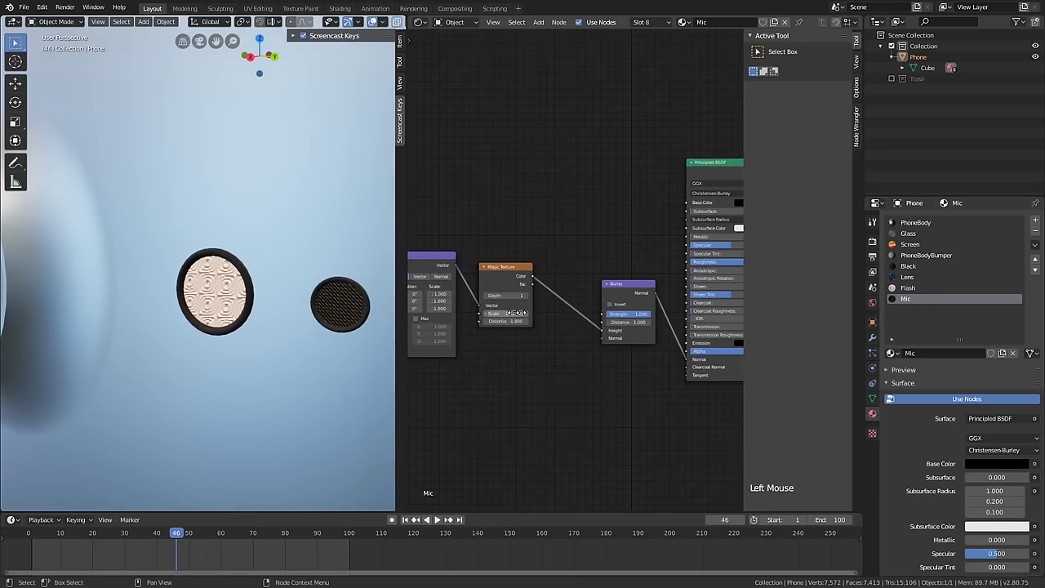
- Inspect the camera bump and the bumper strip at the phone's upper corner from the side
scroll(322, 324, "down", 1)
middle_click_drag(345, 323, 281, 319, "shift")
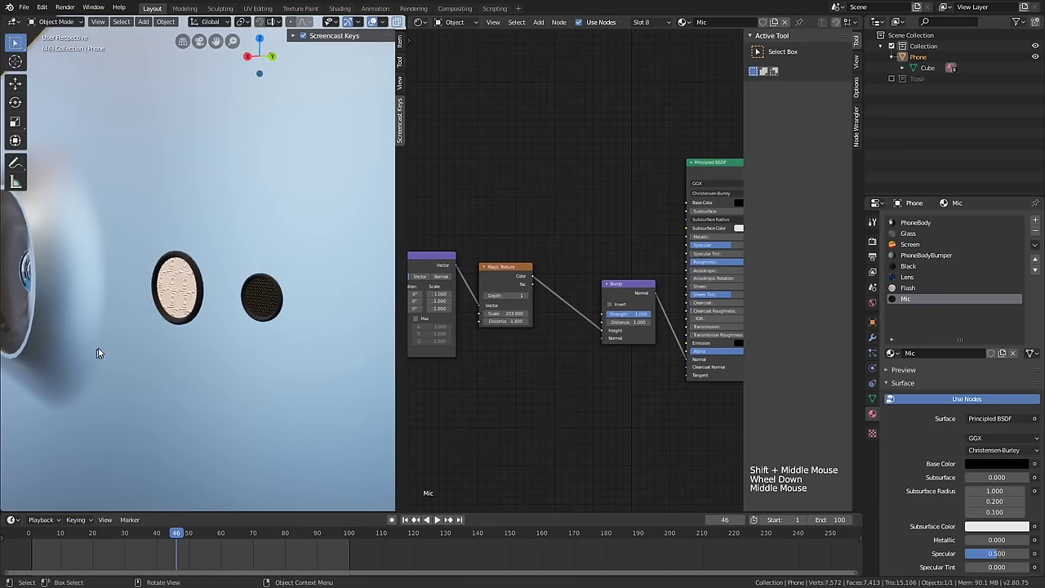
scroll(97, 352, "down", 7)
middle_click_drag(96, 352, 312, 329)
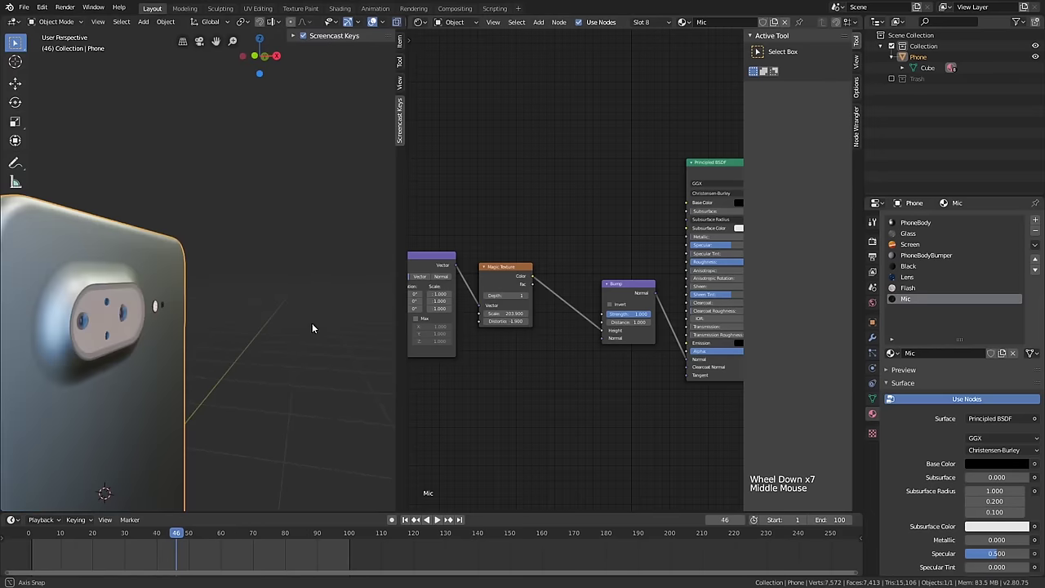
middle_click_drag(88, 387, 238, 314, "shift")
scroll(182, 145, "up", 2)
middle_click_drag(183, 145, 168, 292)
- Check the bumper strip's faces in Edit Mode, show the PhoneBodyBumper material and try its Metallic at 1.000
key("Tab")
left_click(183, 286, "alt")
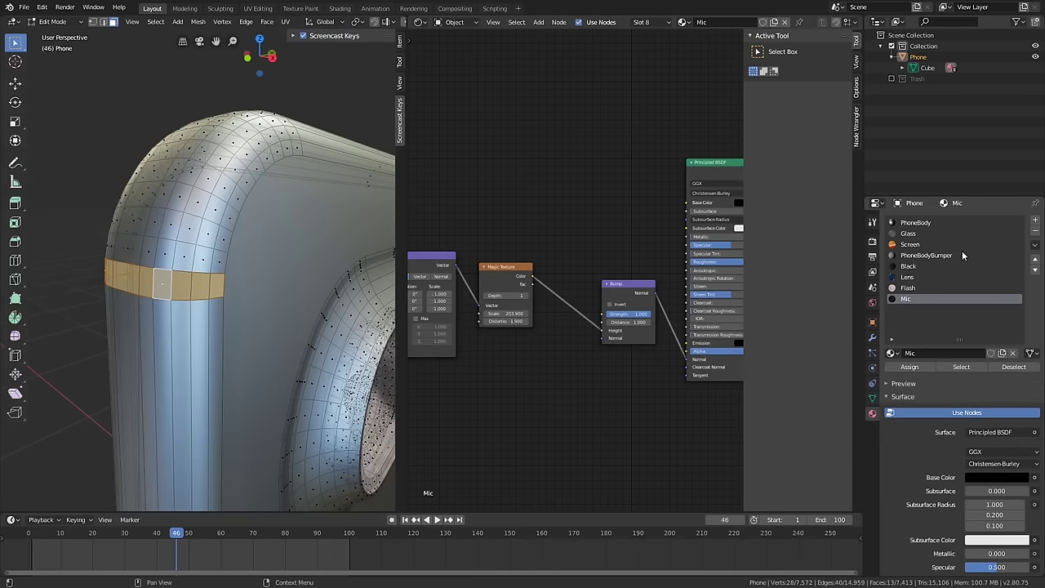
left_click(940, 257)
middle_click_drag(730, 286, 631, 304)
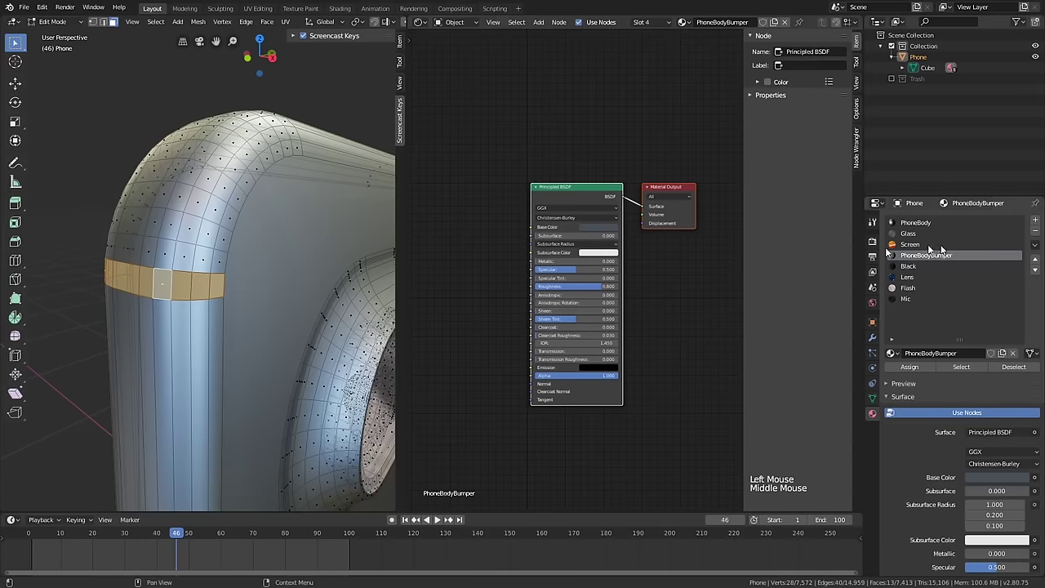
left_click(605, 263)
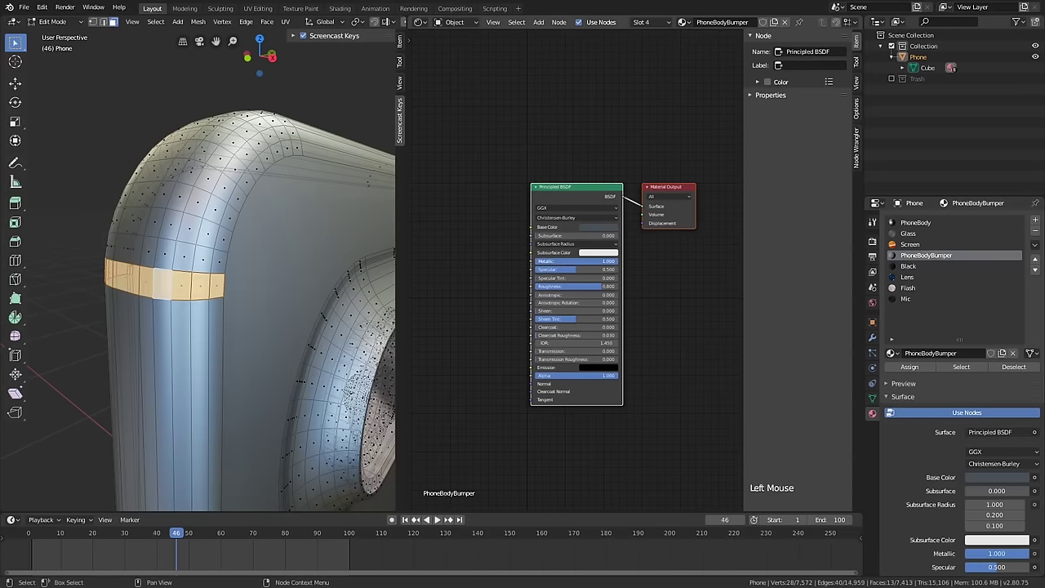
key("Tab")
- Examine the bumper strip, the side button slot and the camera lenses behind their glass cover
scroll(222, 346, "down", 6)
scroll(222, 346, "down", 1)
middle_click_drag(222, 346, 226, 302, "shift")
scroll(229, 319, "up", 3)
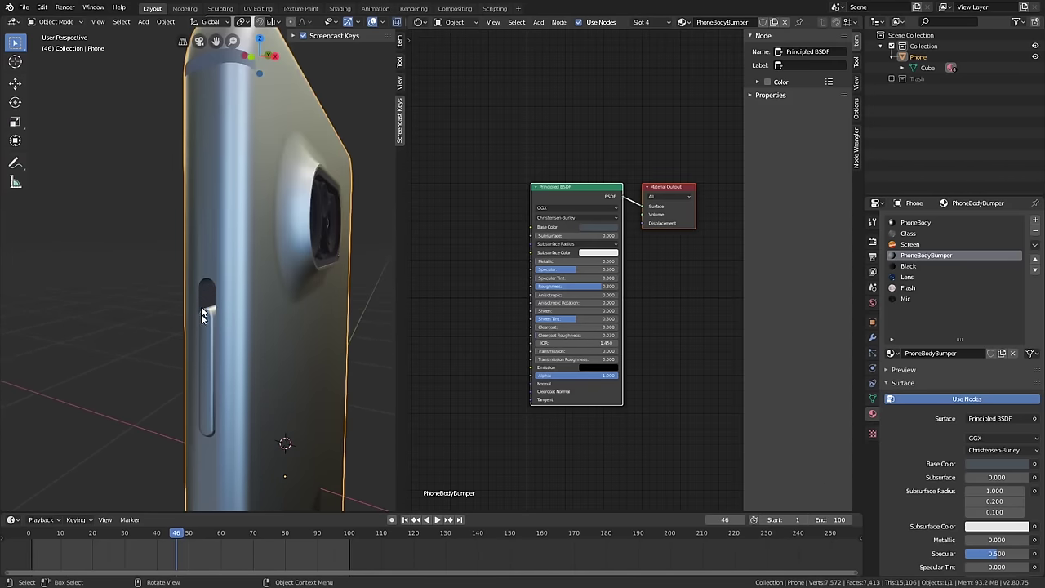
middle_click_drag(266, 324, 220, 322)
scroll(320, 228, "up", 2)
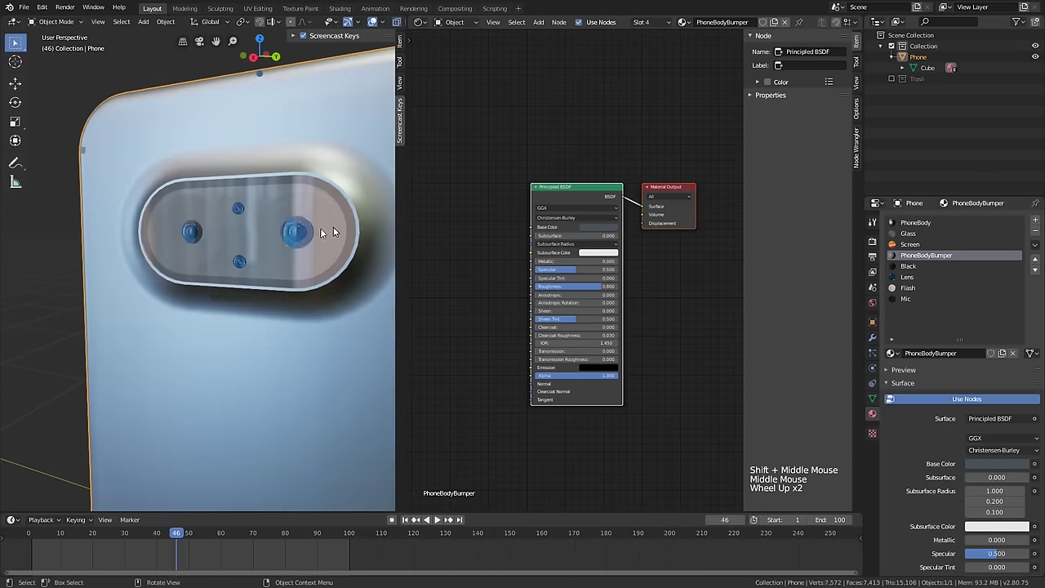
scroll(295, 228, "down", 1)
middle_click_drag(296, 229, 240, 243)
scroll(334, 233, "down", 1)
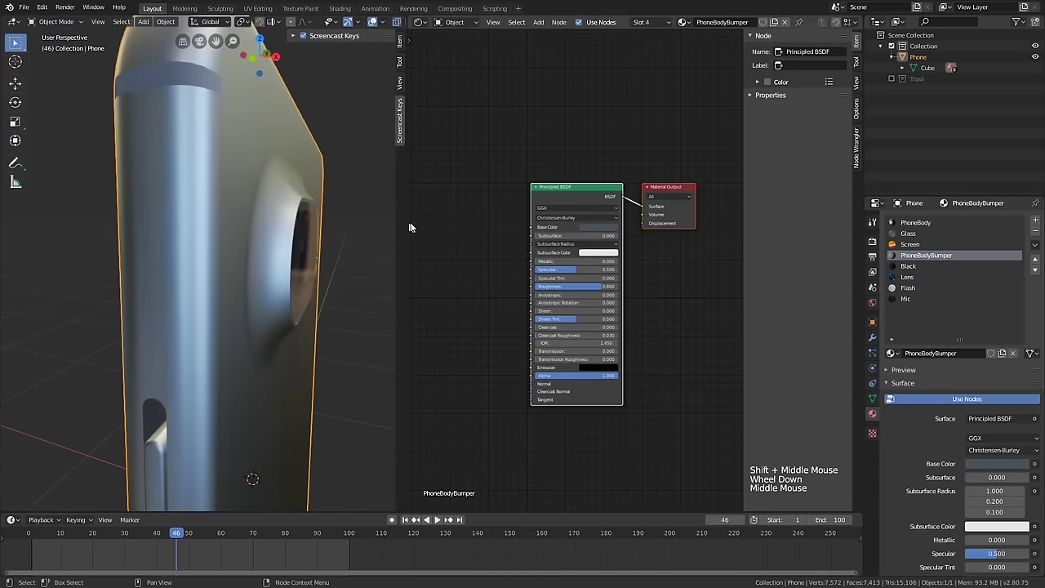
- Move the phone straight up along the Z axis so that it stands on the grid floor
middle_click_drag(383, 230, 373, 277)
scroll(257, 237, "down", 6)
scroll(333, 311, "down", 2)
key("g")
key("z")
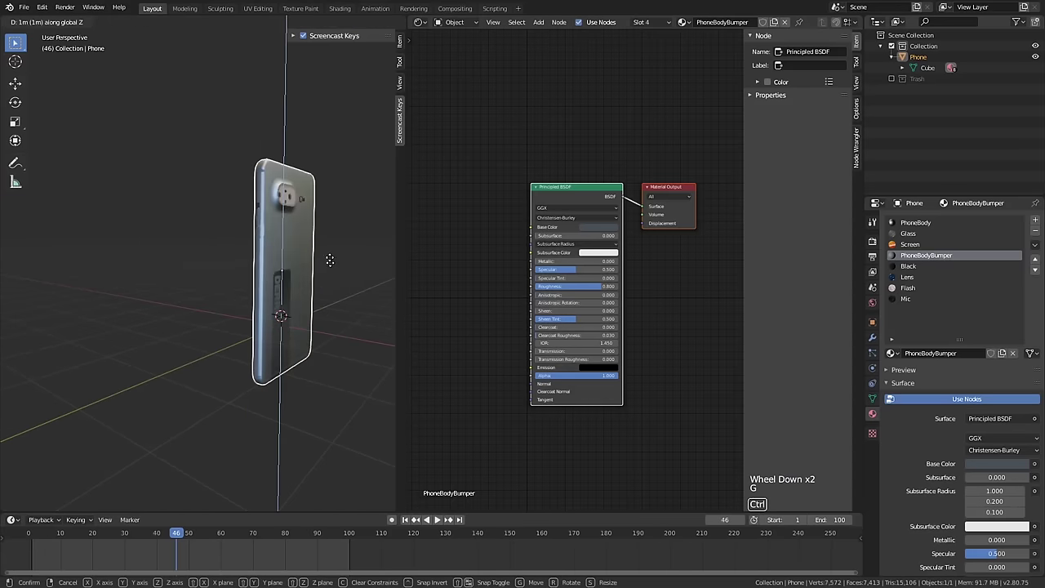
left_click(323, 192)
middle_click_drag(322, 193, 201, 257, "shift")
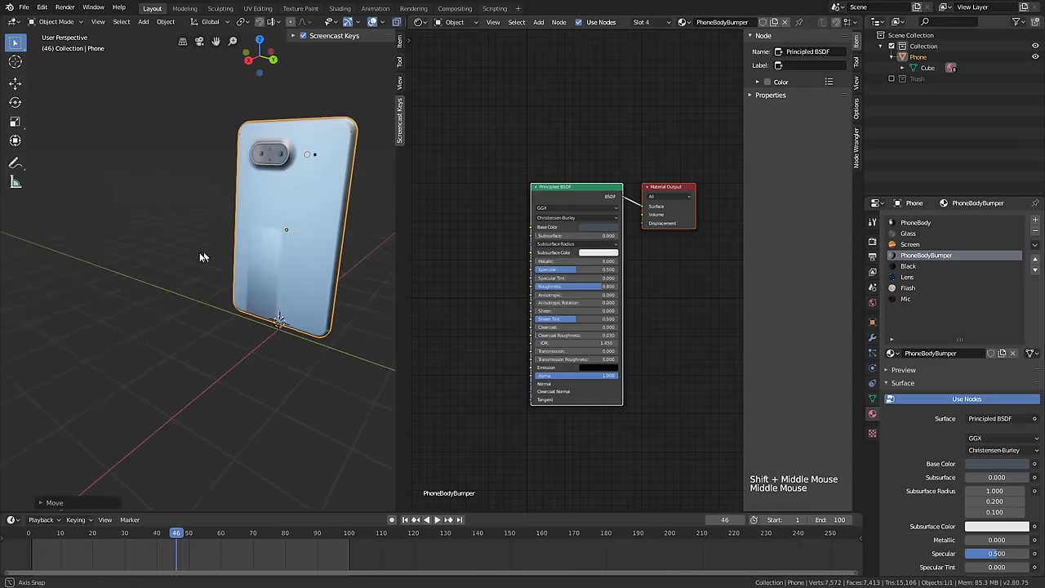
- Change the Lens material's blend mode to Alpha Hashed
middle_click_drag(322, 252, 257, 250, "shift")
scroll(209, 211, "up", 2)
scroll(231, 260, "up", 6)
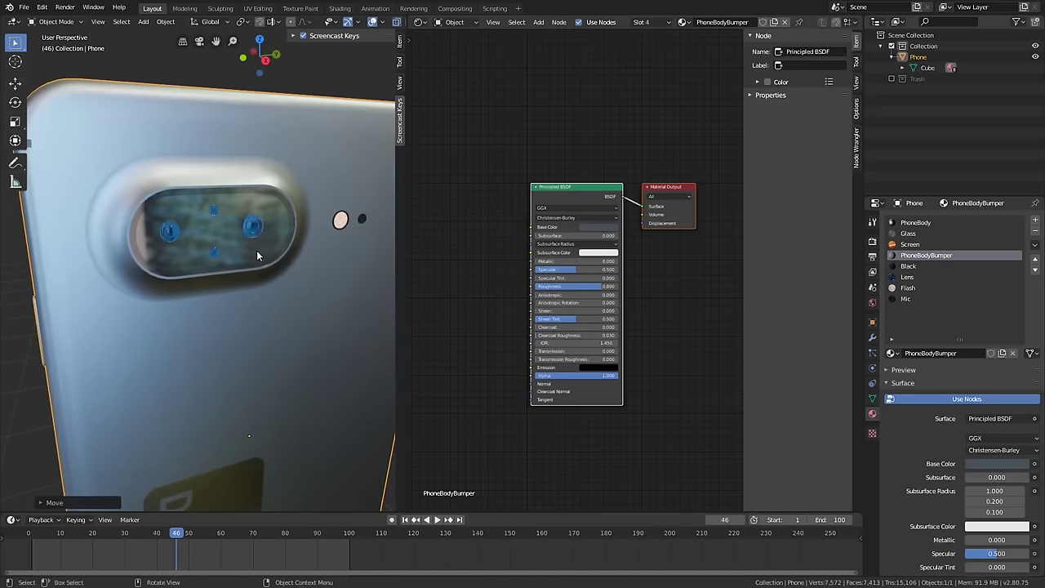
left_click(908, 278)
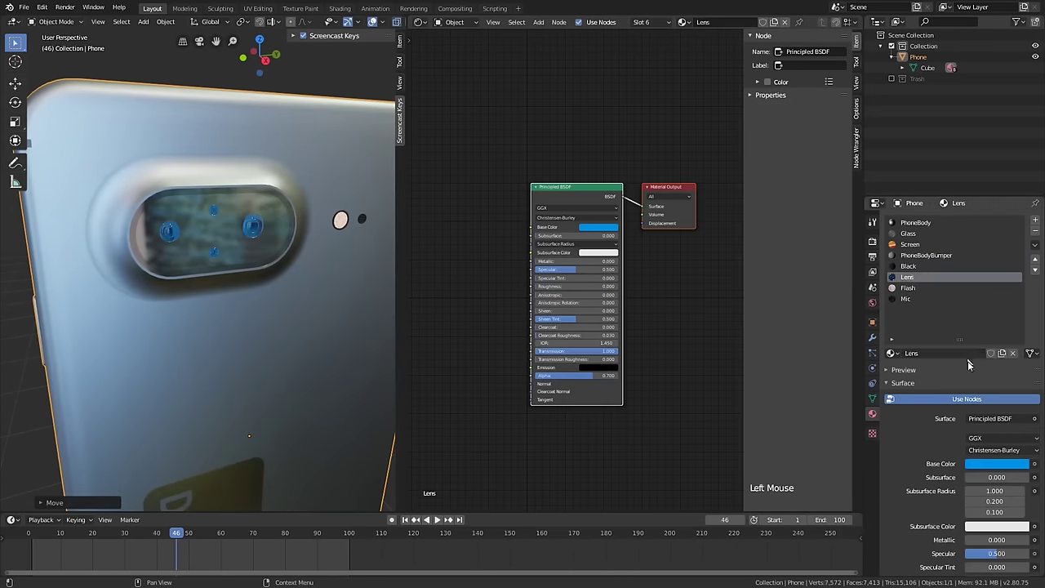
scroll(969, 365, "down", 18)
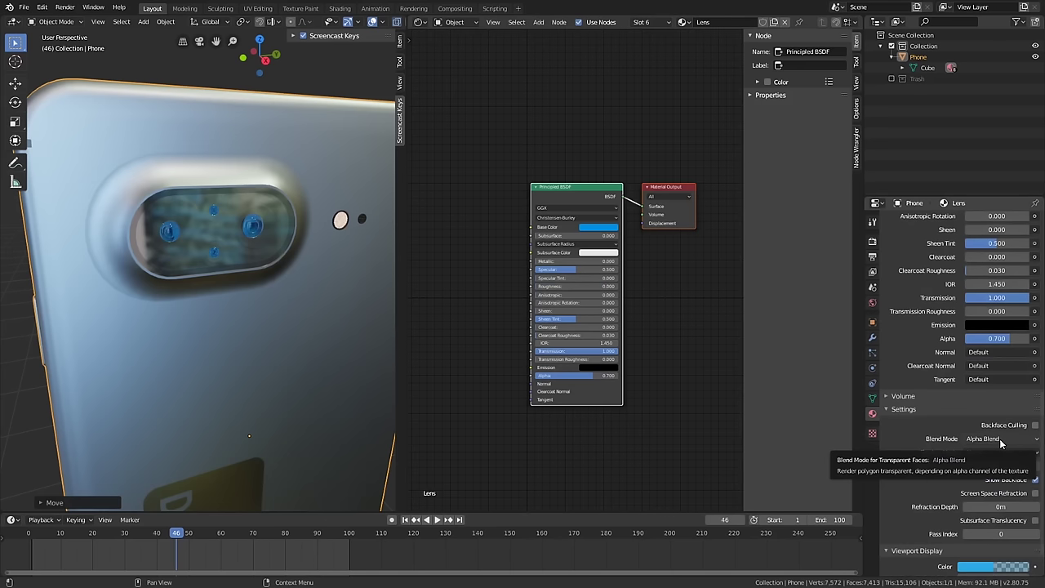
left_click(999, 439)
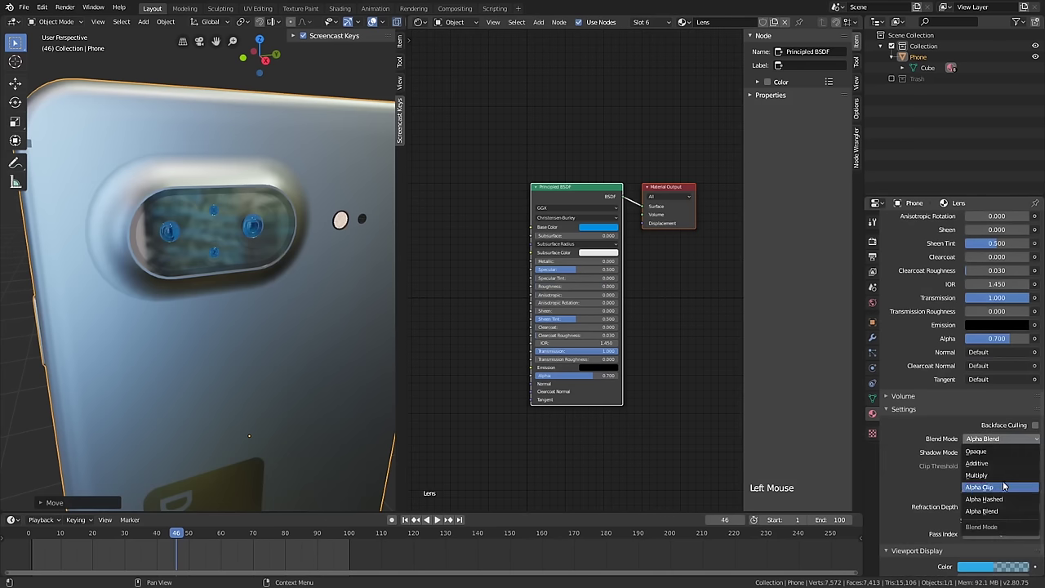
left_click(986, 499)
- Add a plane mesh at the 3D cursor beneath the phone
middle_click_drag(278, 279, 217, 307)
scroll(287, 263, "down", 4)
scroll(290, 267, "down", 2)
scroll(278, 291, "down", 5)
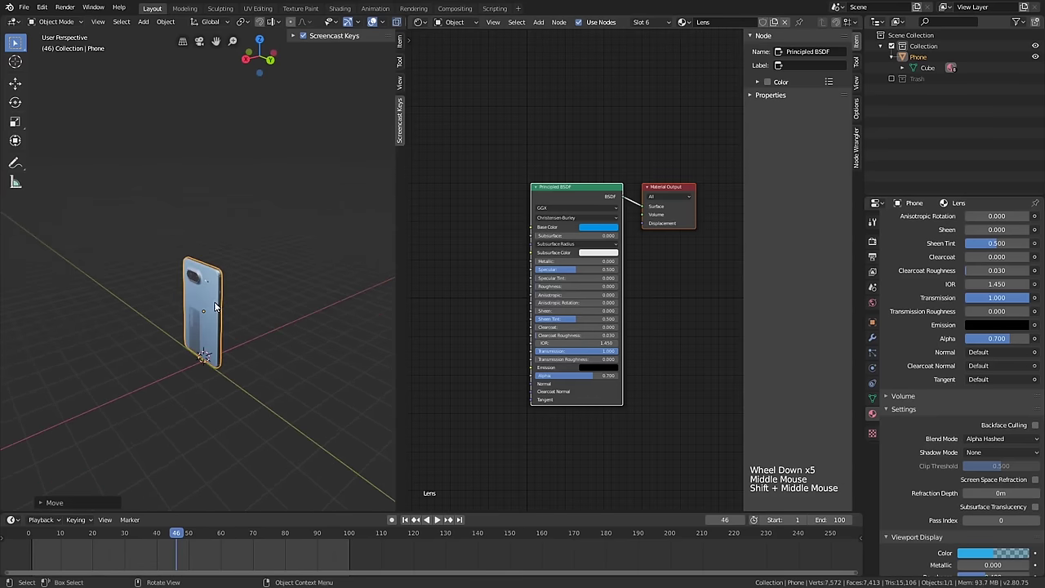
key("shift+a")
mouse_move(216, 206)
left_click(267, 207)
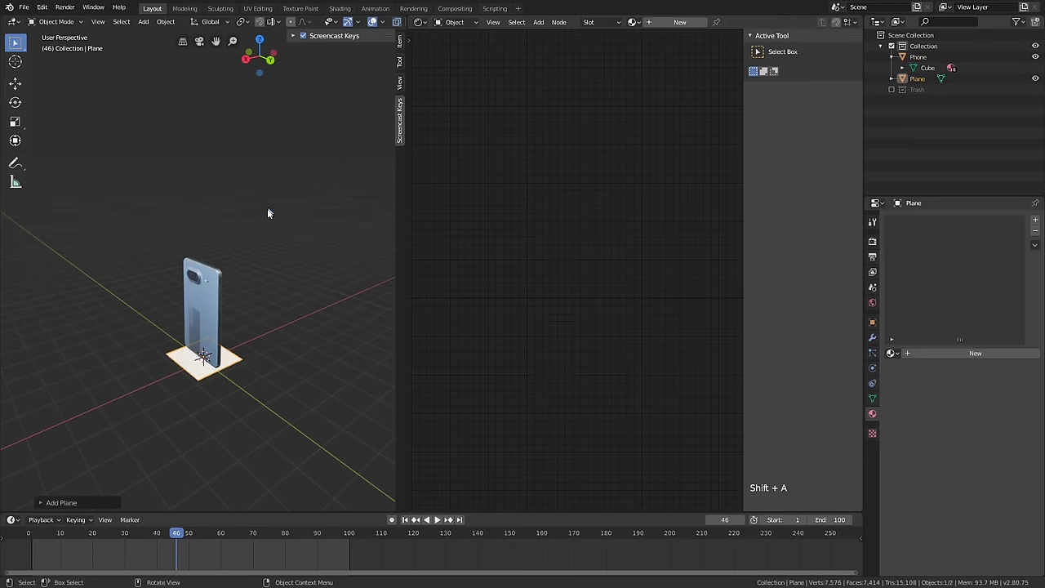
- Scale the plane's mesh up in Edit Mode by more than 12 times to make a wide floor around the phone
scroll(229, 311, "down", 3)
key("Tab")
key("s")
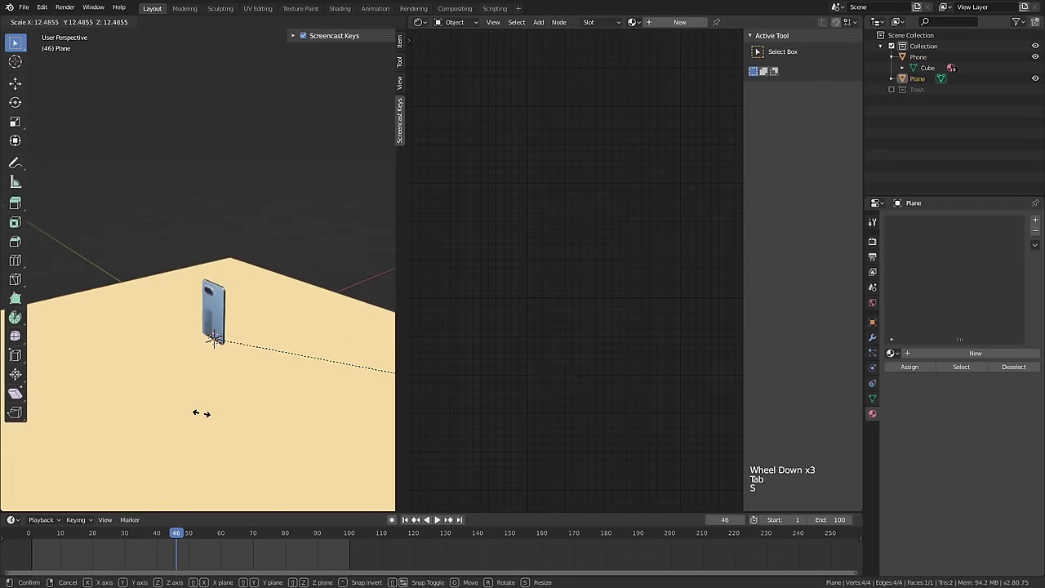
left_click(214, 412)
- Extrude the floor's back edge straight up along Z by more than 10 m to form a backdrop wall
scroll(275, 340, "down", 2)
key("2")
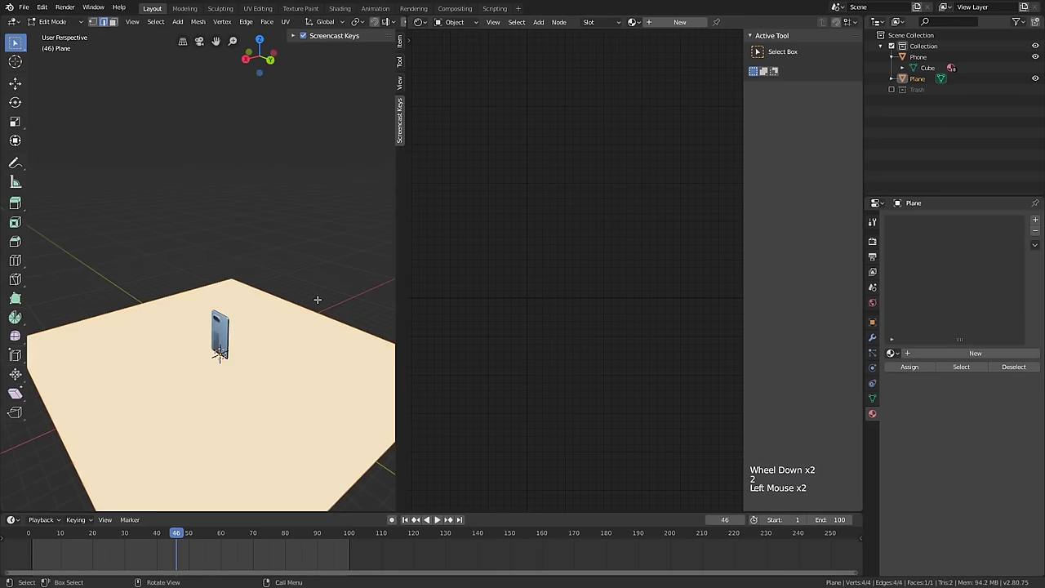
middle_click_drag(337, 311, 302, 319, "shift")
key("e")
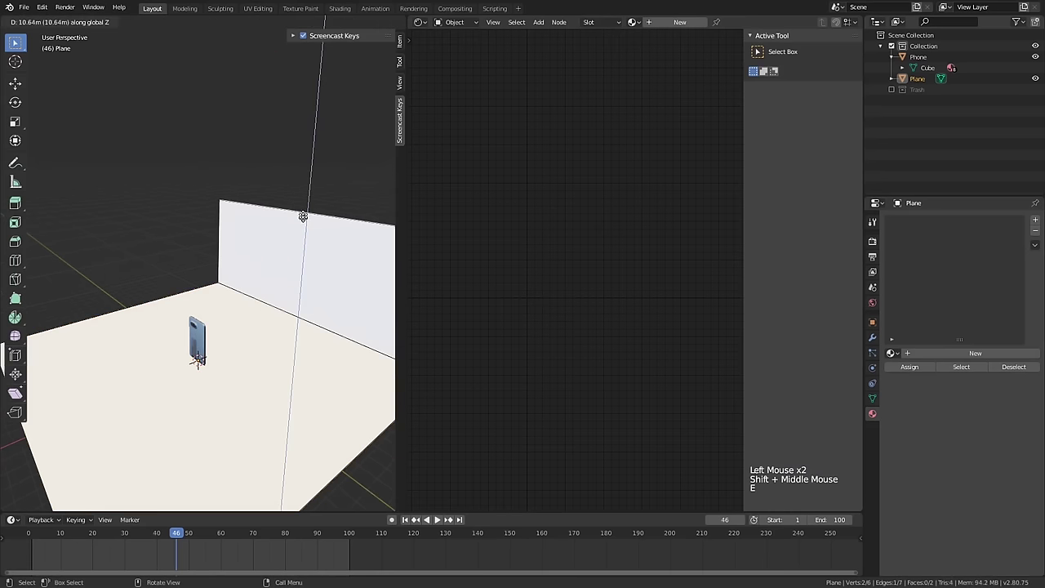
left_click(285, 272)
- Bevel the edge where the floor meets the wall, about 3.7 m wide with 7 segments
key("ctrl+b")
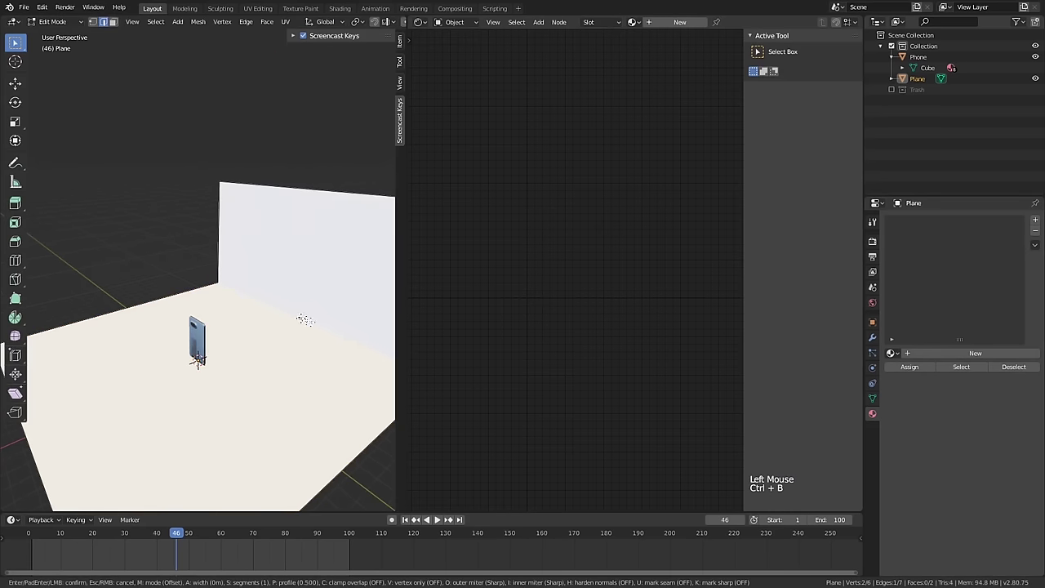
scroll(338, 332, "up", 6)
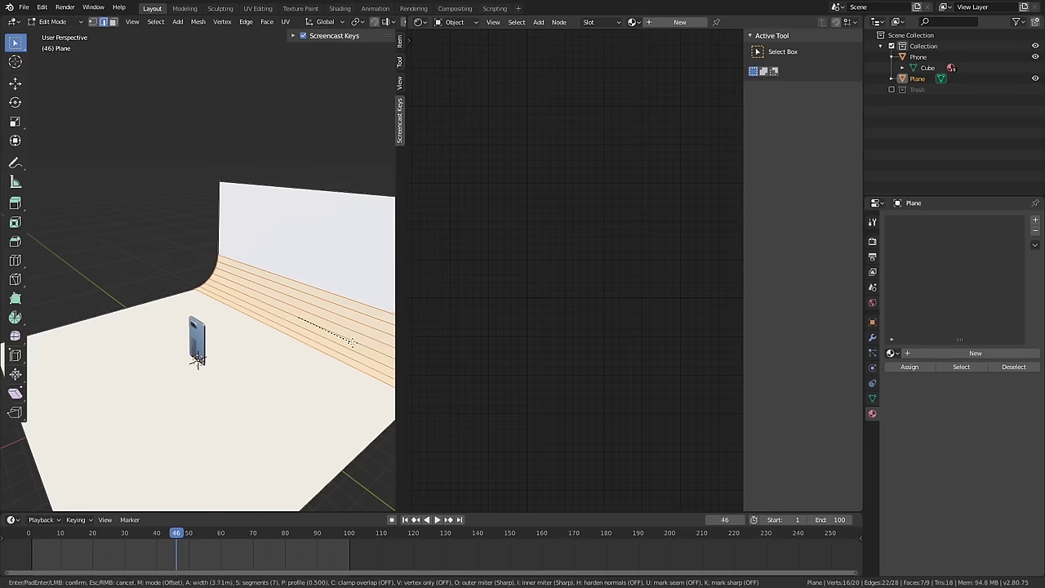
left_click(348, 343)
- Return to Object Mode and shade the curved backdrop plane smooth
middle_click_drag(348, 343, 196, 300, "shift")
key("Tab")
scroll(300, 366, "down", 2)
right_click(12, 351)
left_click(11, 351)
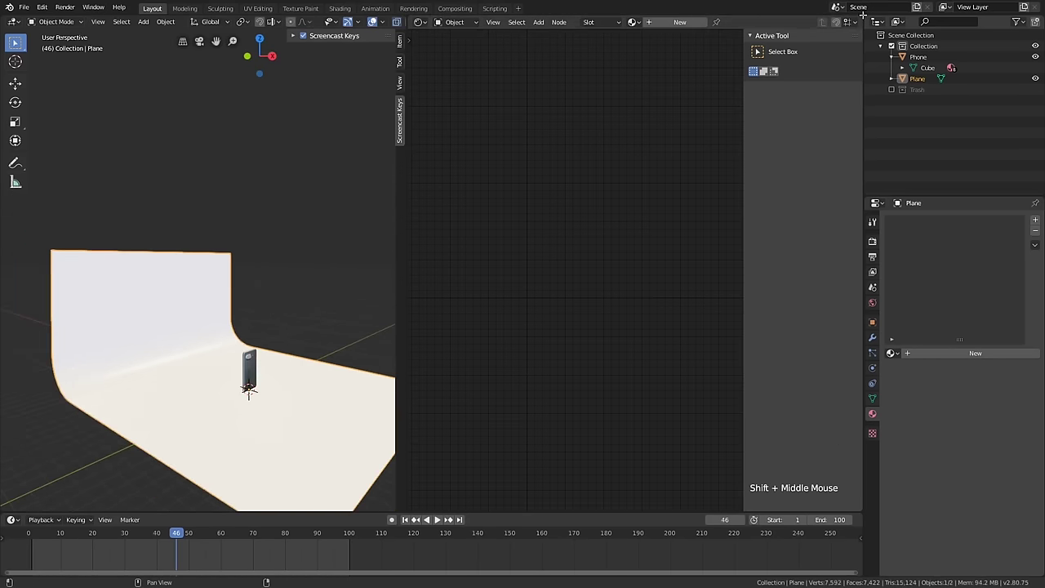
- Split the shader editor horizontally and turn its lower half into a 3D Viewport showing the phone on the backdrop
left_click_drag(857, 25, 802, 272)
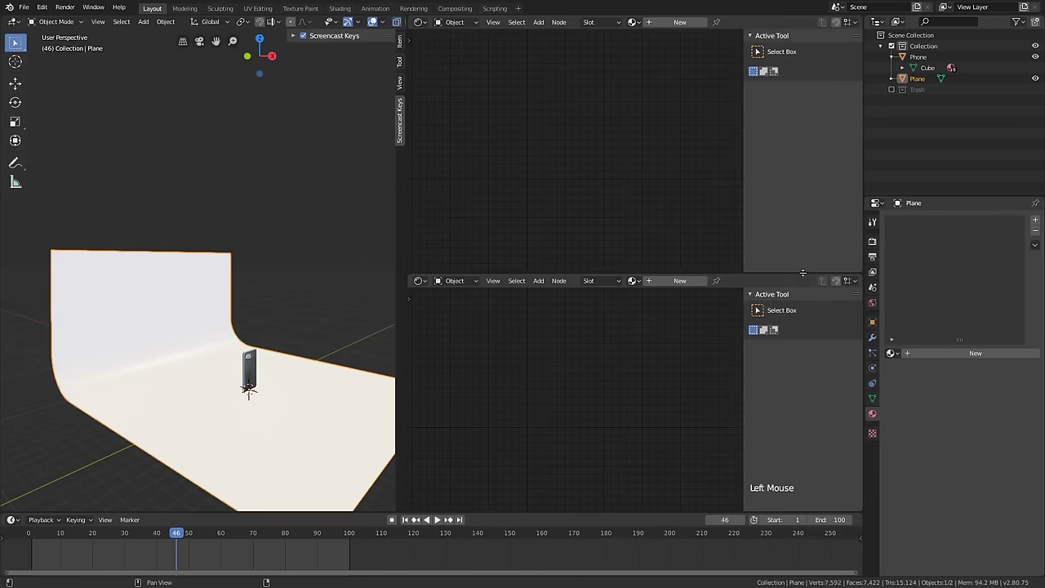
left_click(420, 282)
left_click(441, 321)
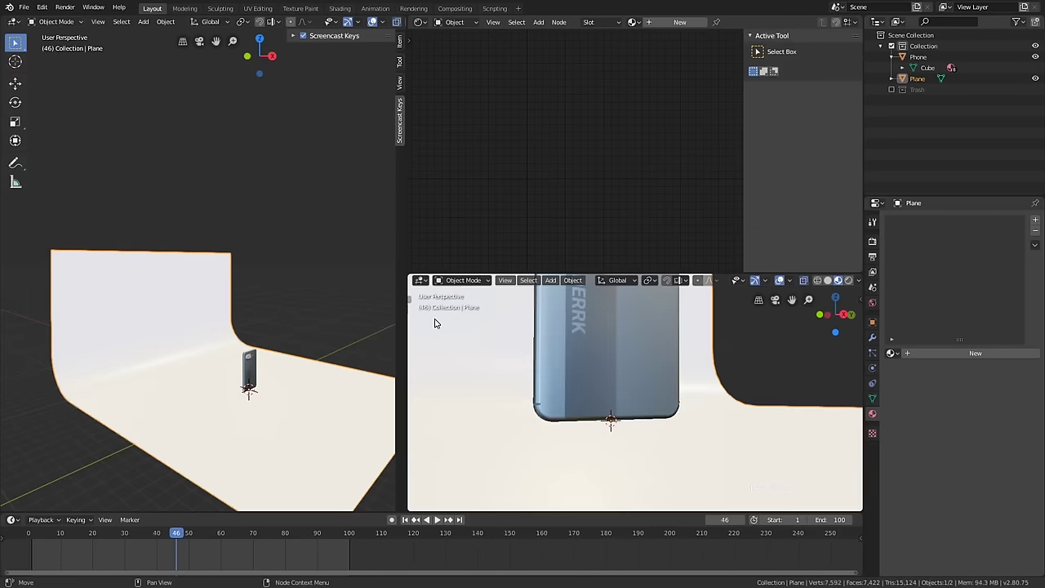
scroll(611, 350, "down", 3)
middle_click_drag(611, 350, 601, 367)
scroll(611, 362, "down", 5)
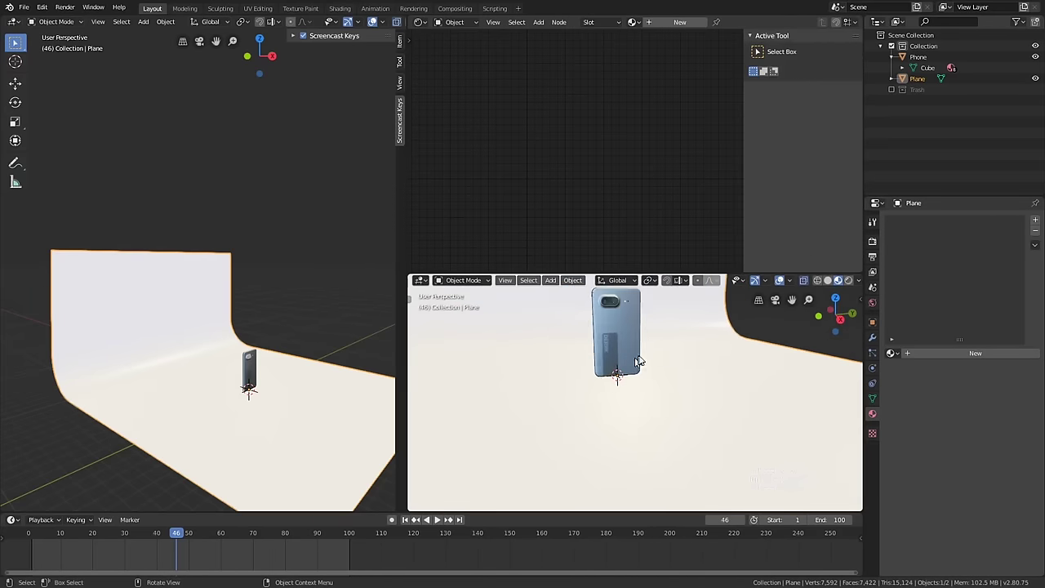
middle_click_drag(684, 346, 549, 388, "shift")
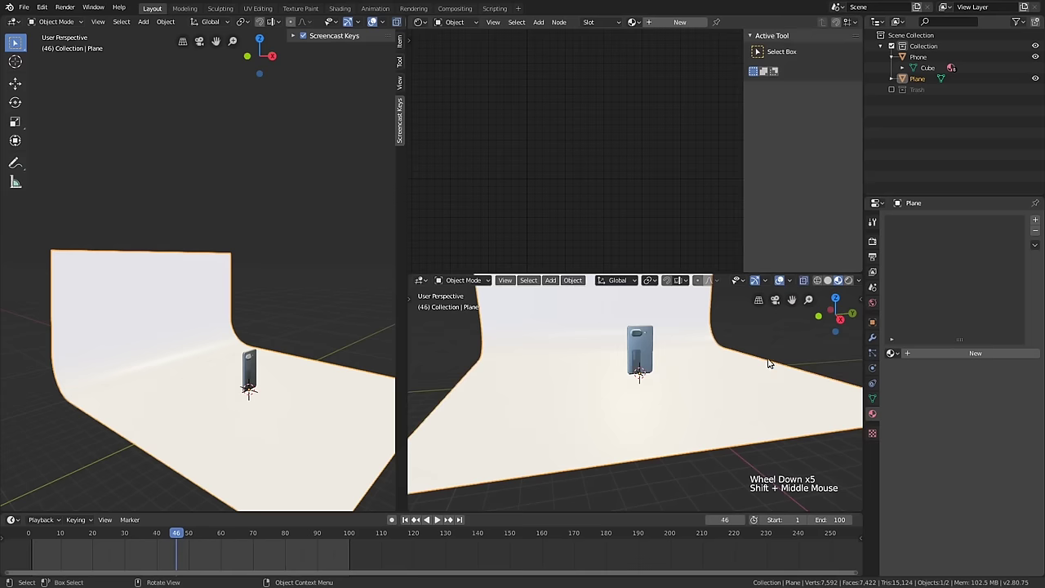
middle_click_drag(767, 363, 733, 359)
- Add a camera to the scene and look through it in the large viewport
middle_click_drag(292, 361, 280, 373)
key("shift+a")
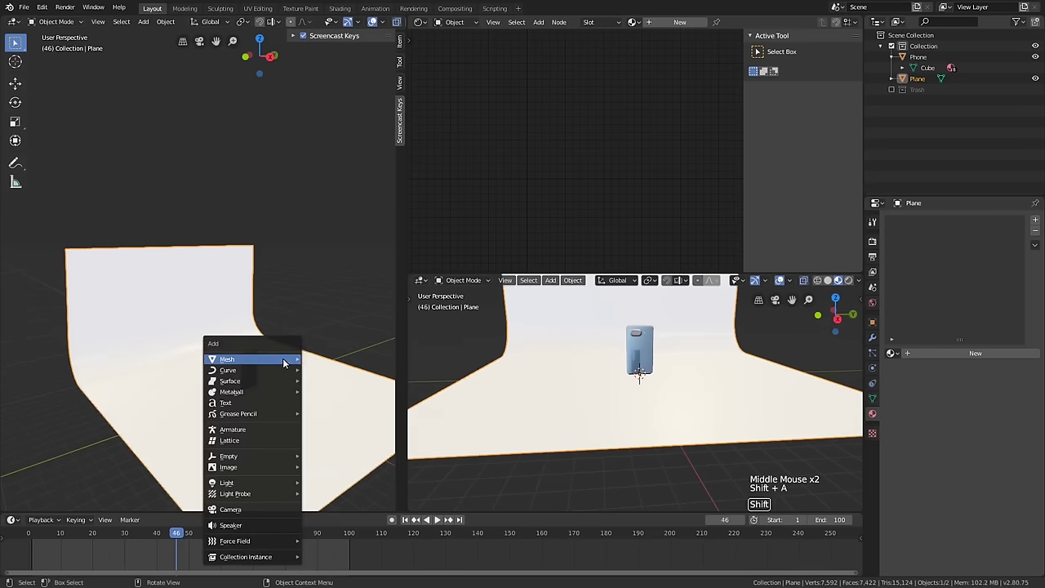
left_click(272, 508)
key("KP_0")
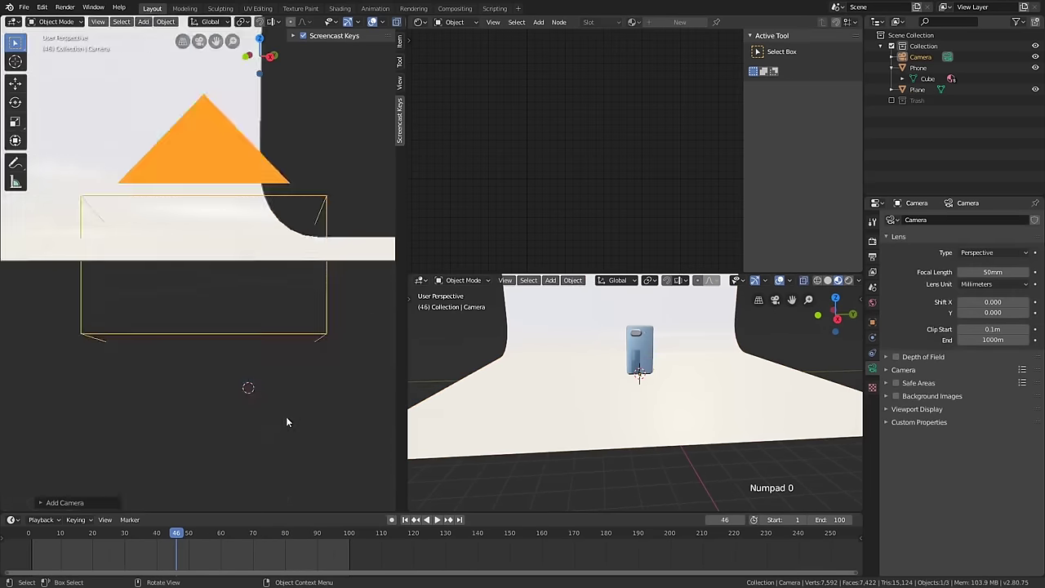
- Fly the camera in fly mode until it faces the upper back of the phone against the backdrop
key("shift+grave")
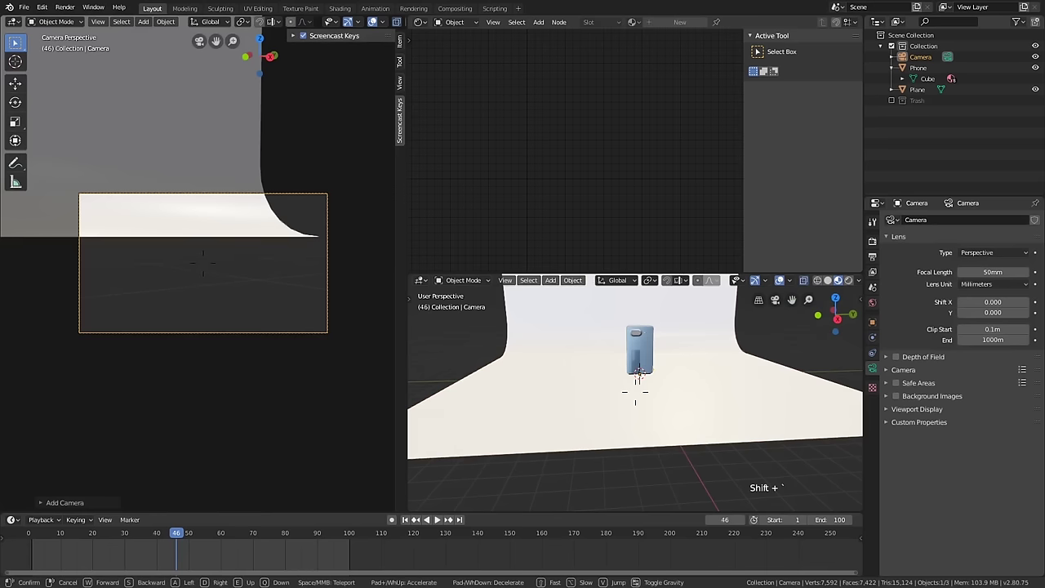
key("d")
key("w")
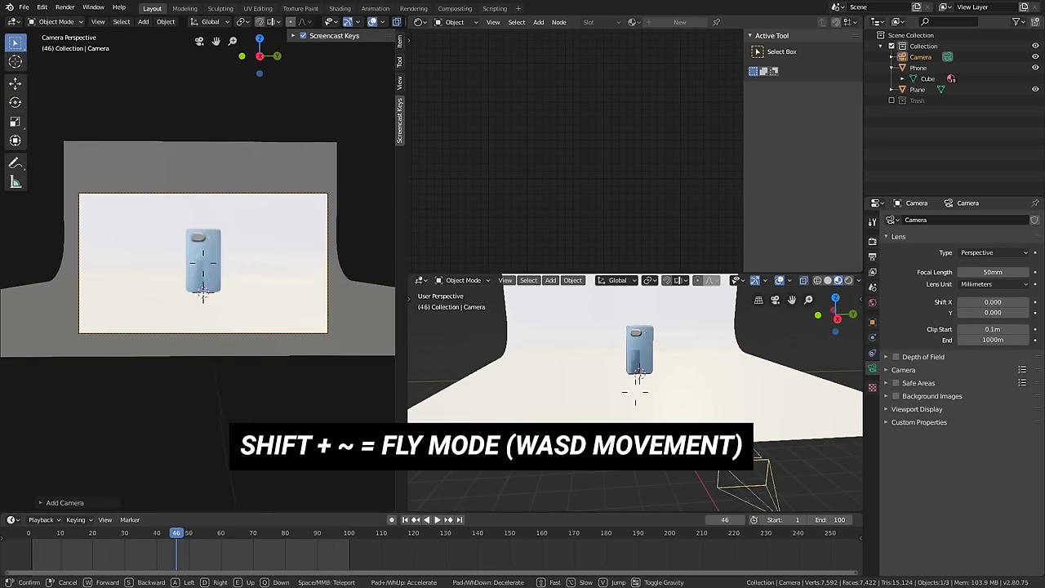
key("s")
key("d")
key("s")
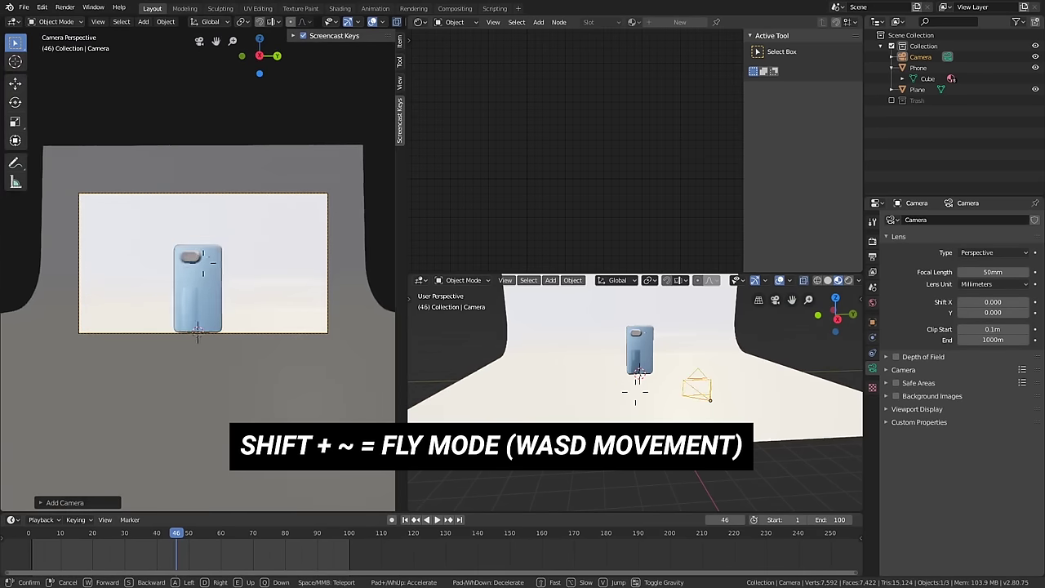
key("a")
key("w")
key("s")
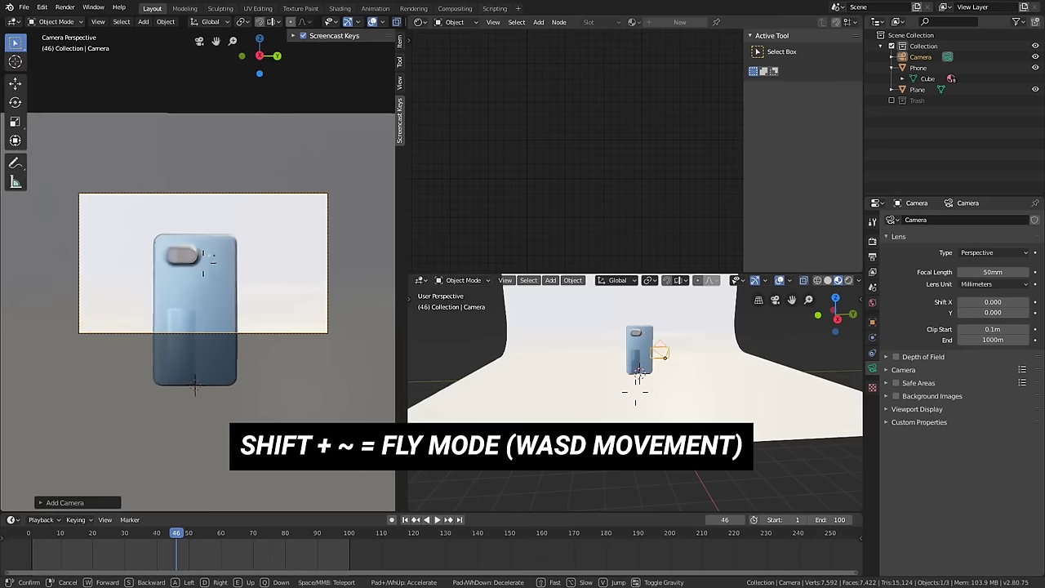
left_click(203, 263)
- Set the camera's location to X 8 m, Y 0 m, Z 3 m and its rotation to X 90°, Y 0°, Z 90°
key("n")
key("n")
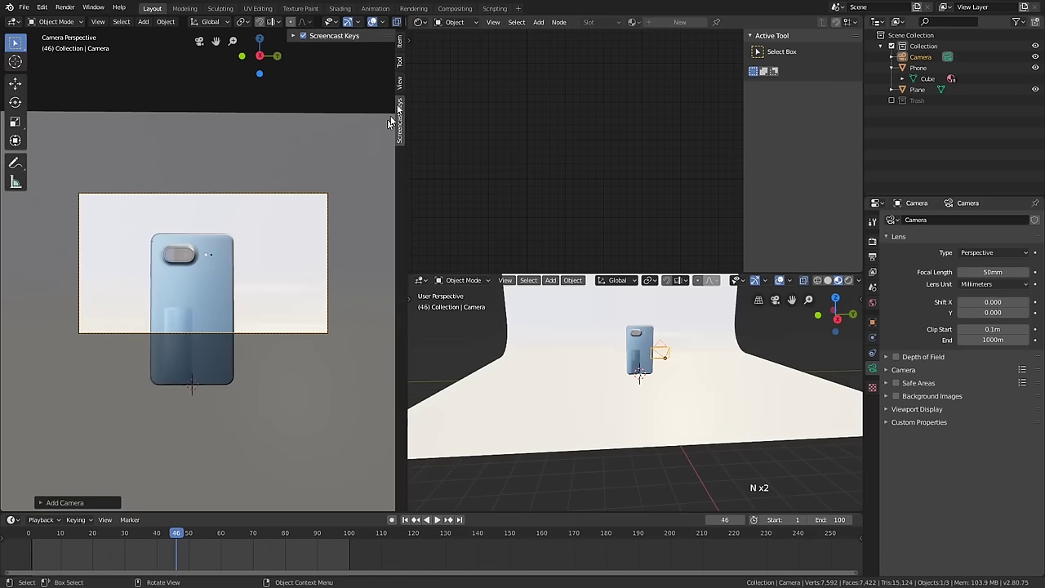
scroll(400, 72, "up", 4)
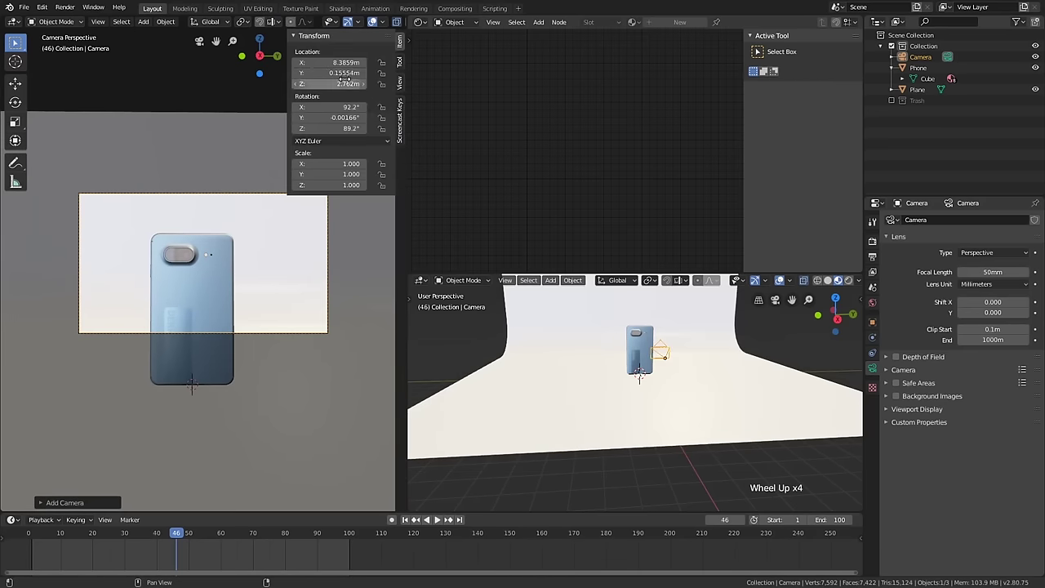
left_click_drag(331, 64, 354, 128, "ctrl")
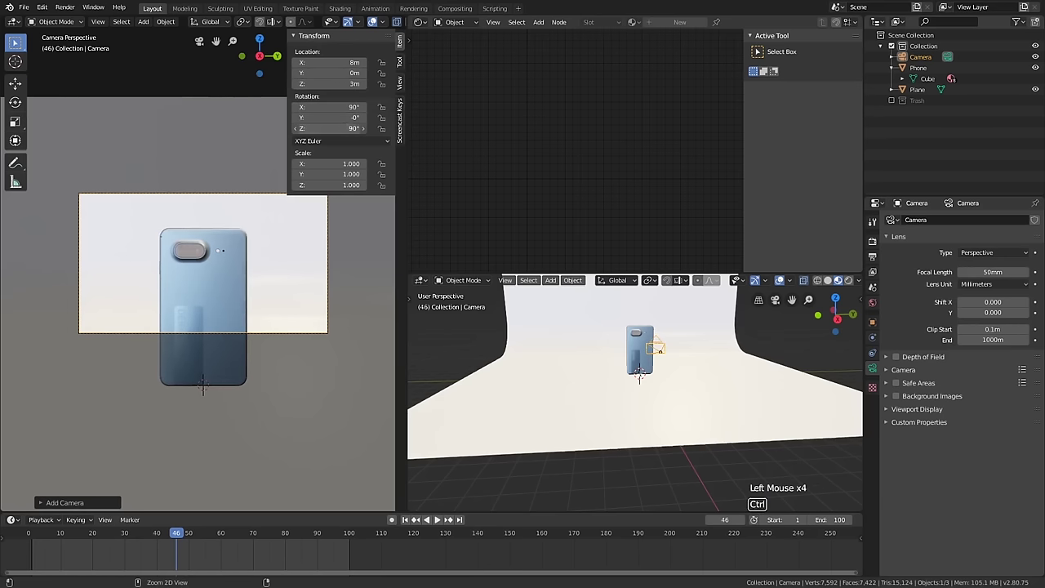
- Show the camera viewport in Solid shading with X-ray turned off
scroll(253, 247, "down", 1)
middle_click_drag(249, 272, 229, 306, "shift")
scroll(371, 19, "down", 5)
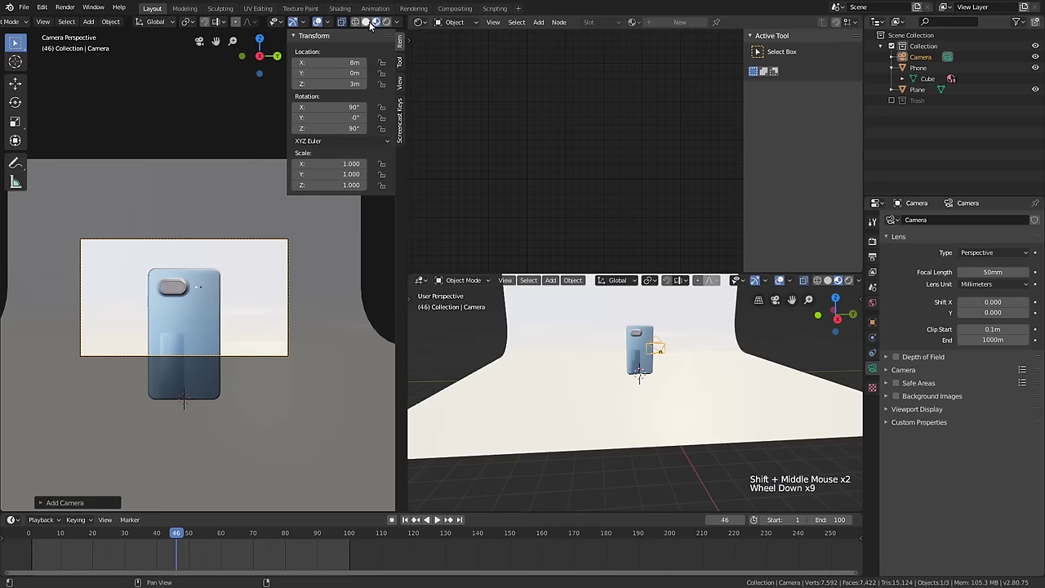
left_click(367, 22)
key("alt+z")
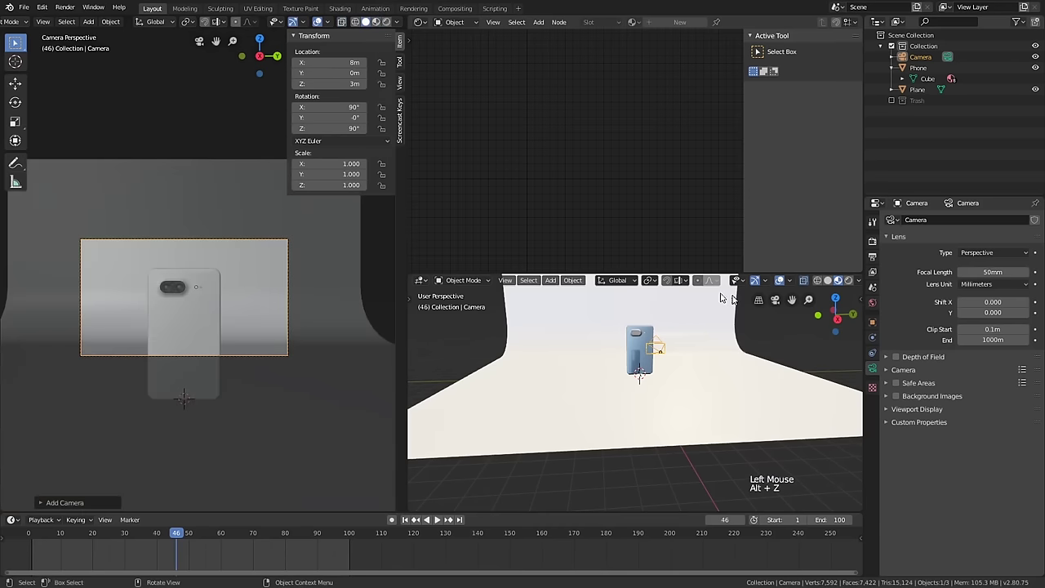
- Switch the second 3D Viewport to Rendered shading with the phone in view
mouse_move(722, 299)
middle_mouse_down("shift")
mouse_move(696, 321)
mouse_move(688, 351)
mouse_move(637, 383)
middle_mouse_up("shift")
left_click(849, 280)
scroll(638, 383, "up", 2)
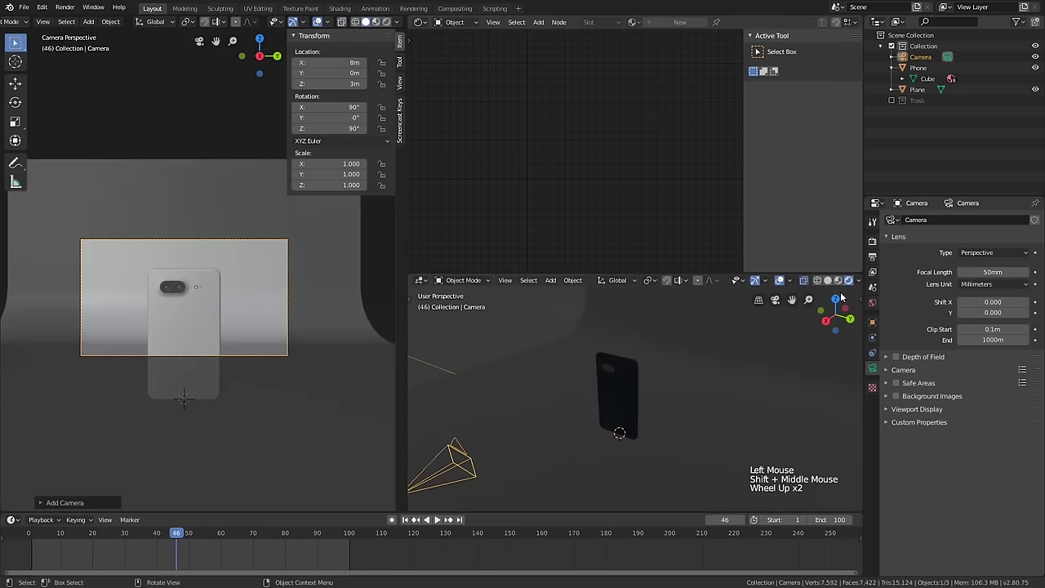
middle_click_drag(650, 358, 688, 345)
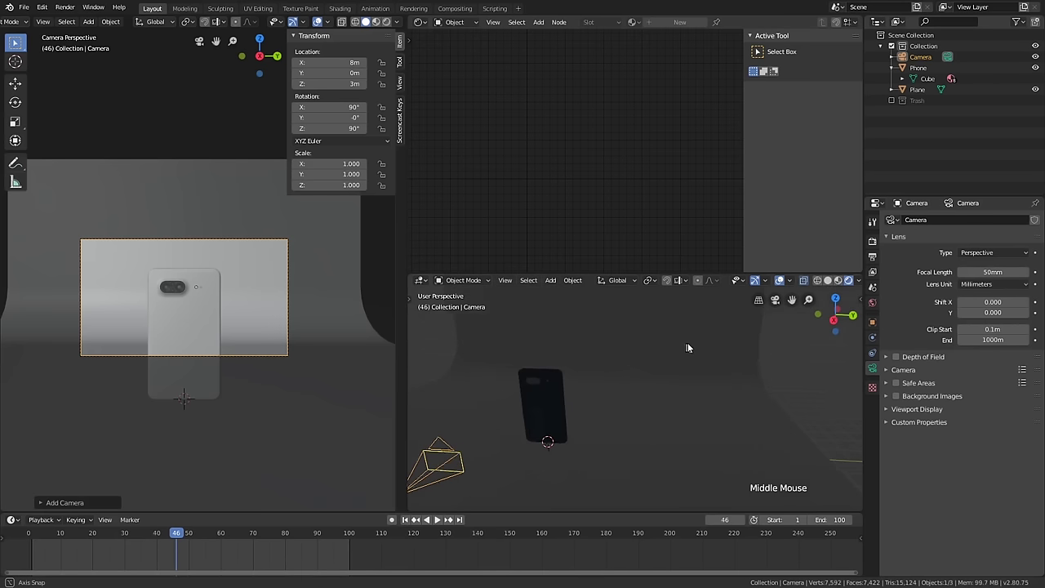
- Select the phone and set the world background's strength to 0
left_click(525, 428)
middle_click_drag(525, 428, 601, 411, "shift")
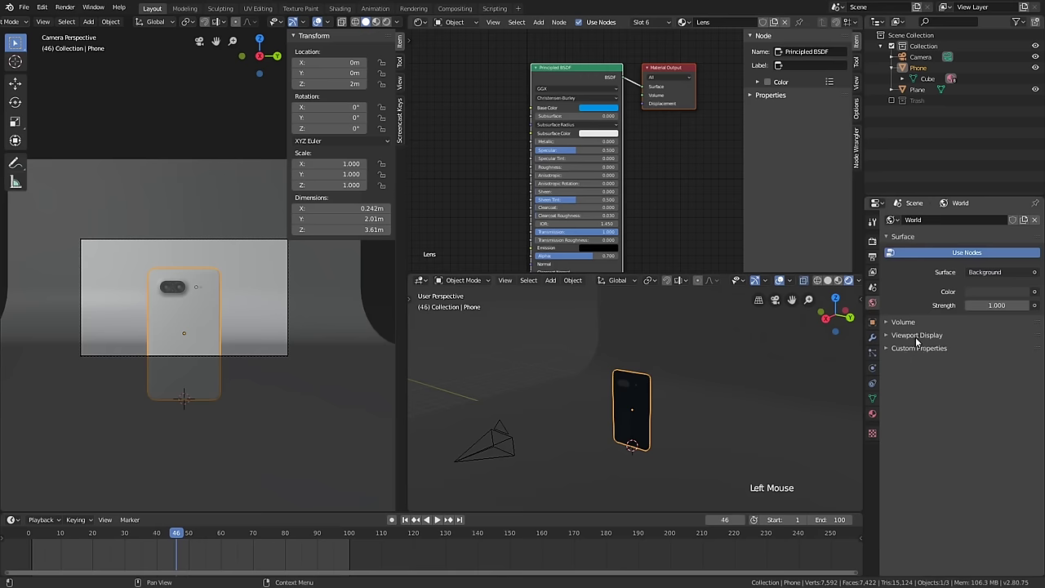
left_click_drag(1014, 305, 972, 304)
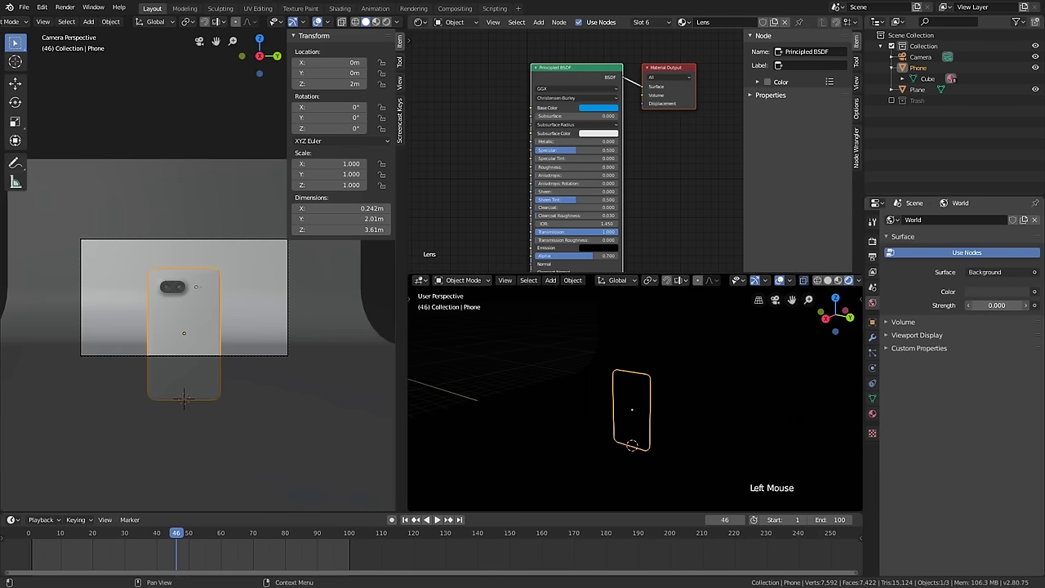
- Deselect everything, hide the overlays in the rendered viewport and look through the camera there
middle_click_drag(620, 420, 608, 423, "shift")
key("alt+a")
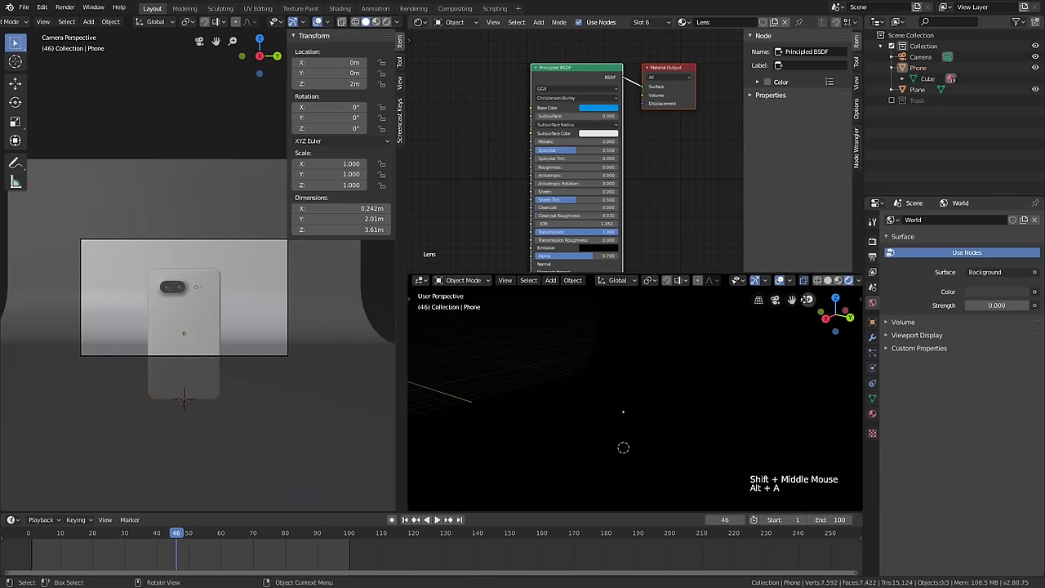
left_click(779, 280)
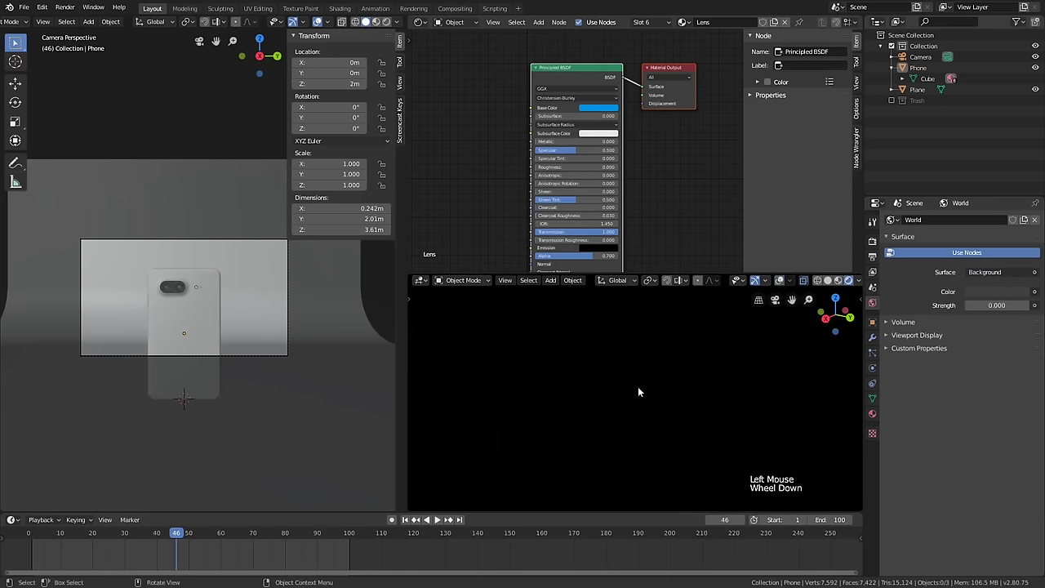
key("KP_0")
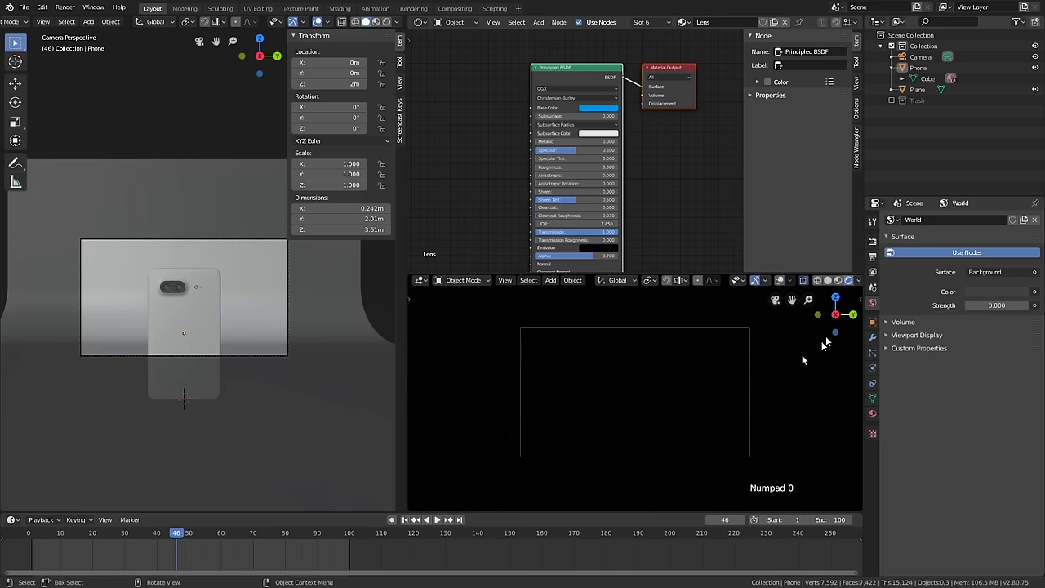
- Leave the camera view in the solid viewport and add a point light at the phone's base
middle_click_drag(236, 307, 228, 315, "shift")
middle_click_drag(229, 315, 232, 344)
scroll(209, 325, "down", 2)
scroll(203, 325, "down", 1, "shift")
key("shift+a")
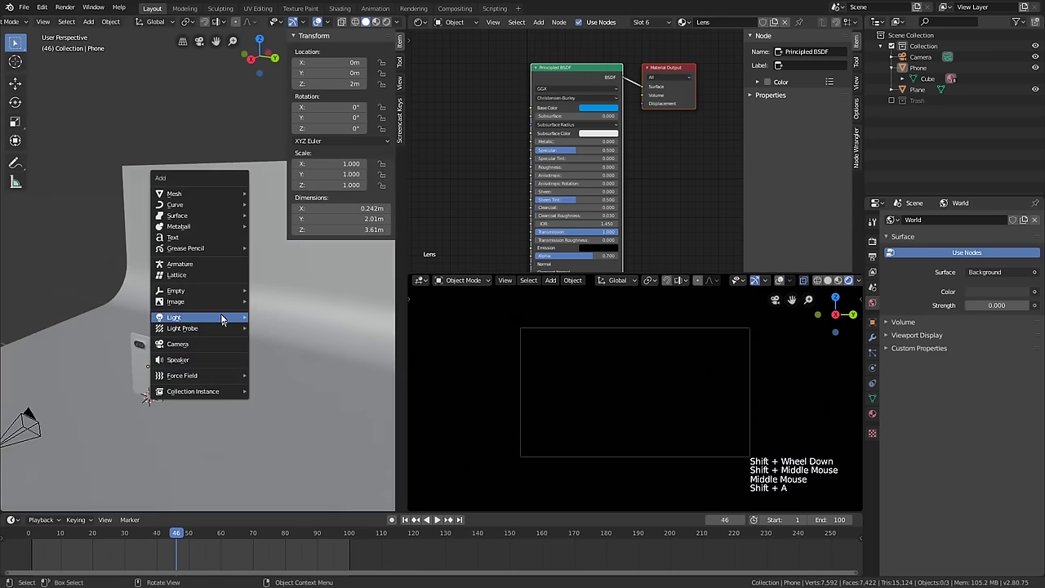
left_click(269, 316)
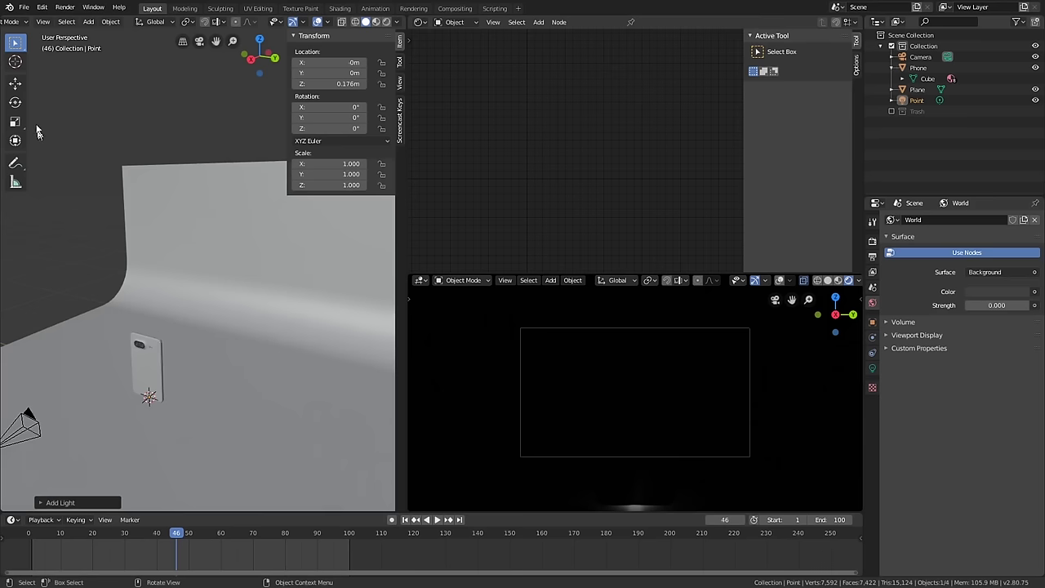
- Move the point light up 3 m and back along X to -12 m, behind the phone
left_click(15, 83)
left_click_drag(154, 336, 121, 360)
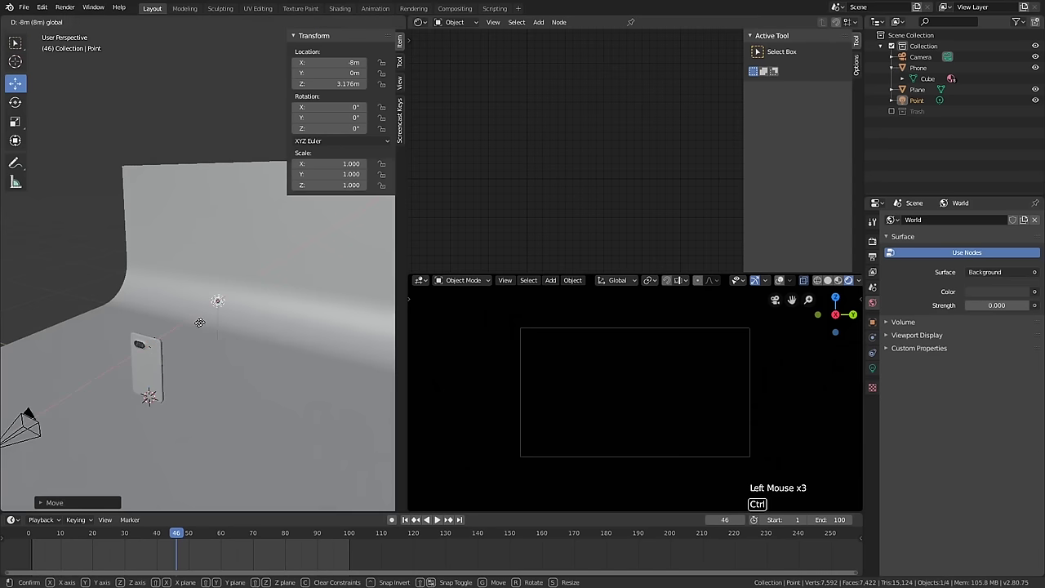
left_click_drag(221, 313, 222, 313)
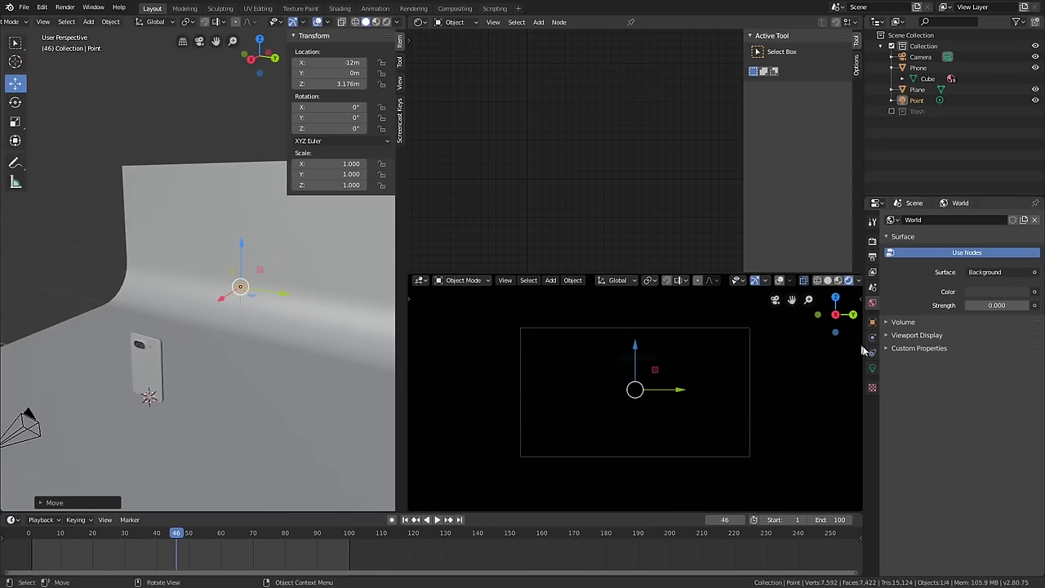
- Raise the point light's power to 1083.5 W and bring the light forward to X -11 m
left_click(872, 369)
left_click_drag(993, 292, 1042, 291)
middle_click_drag(195, 334, 222, 305)
left_click_drag(213, 300, 203, 305, "ctrl")
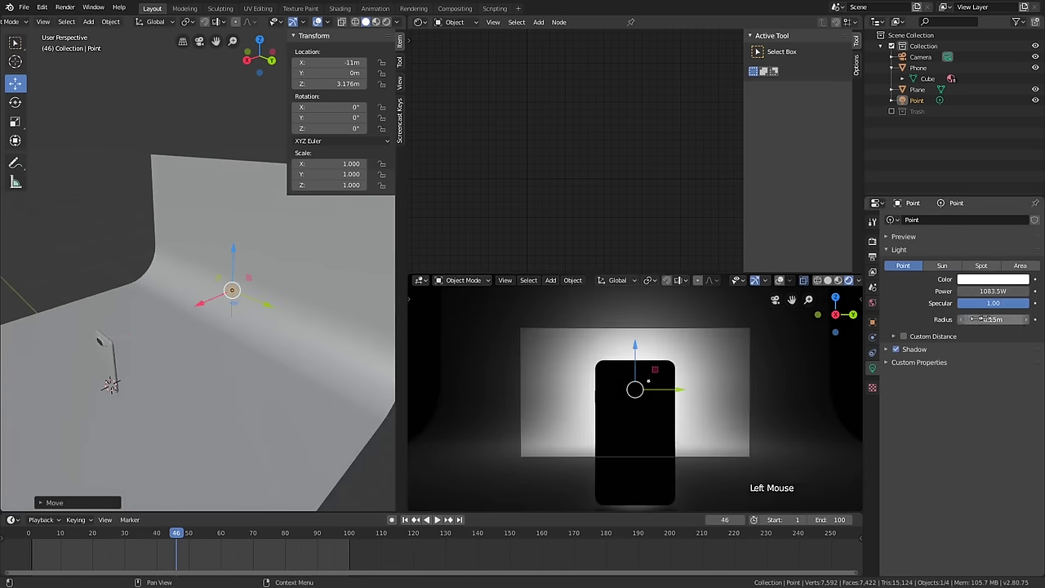
- Enlarge the point light's radius to 1.51 m and check the glow around the phone in the rendered view
mouse_move(988, 319)
left_mouse_down()
mouse_move(1009, 320)
mouse_move(990, 320)
left_mouse_up()
middle_click_drag(711, 433, 726, 418, "shift")
middle_click_drag(296, 345, 266, 329)
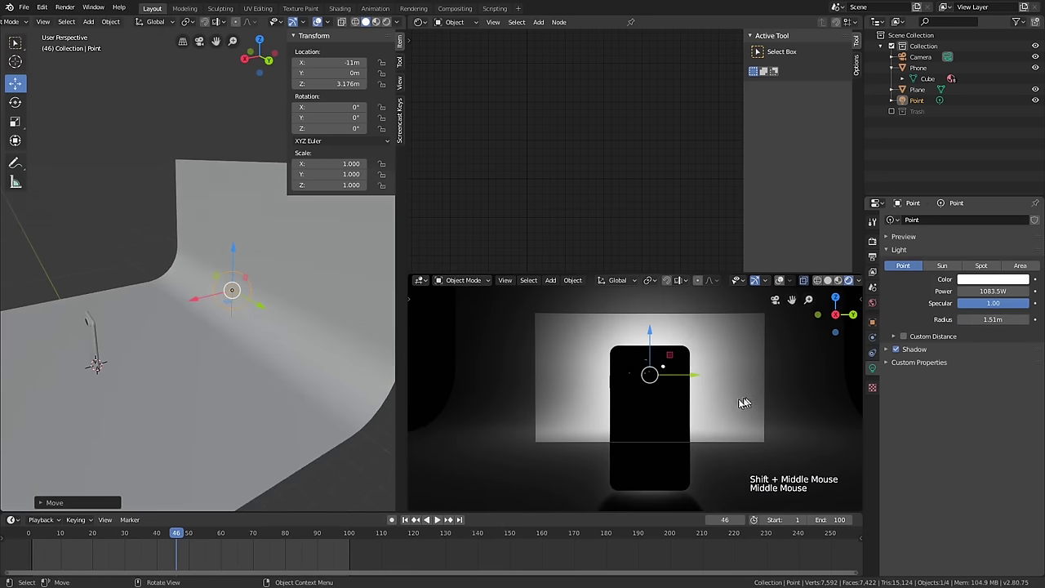
scroll(741, 400, "up", 3)
middle_click_drag(700, 383, 747, 428, "shift")
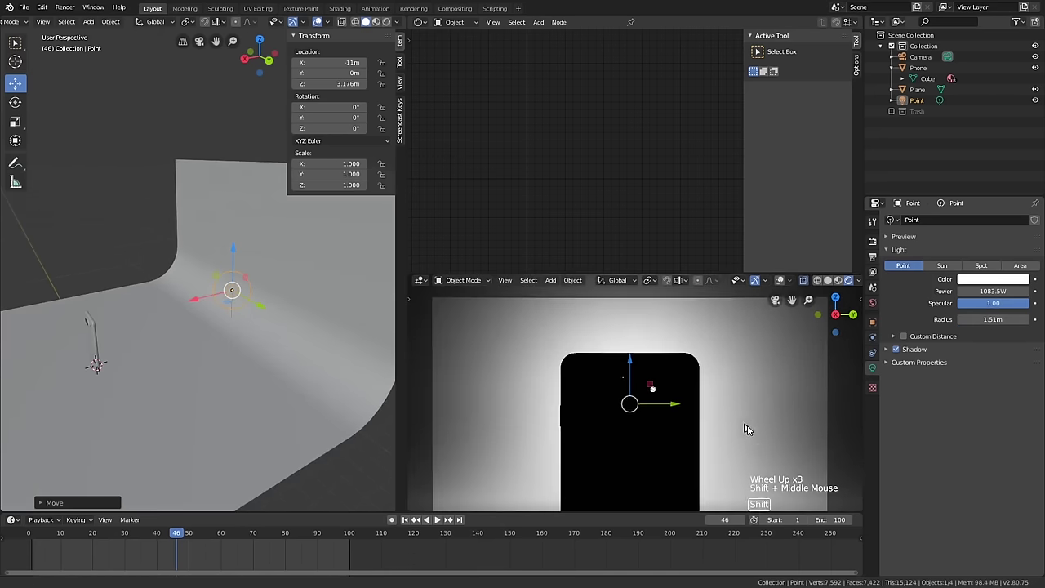
middle_click_drag(103, 413, 123, 410, "shift")
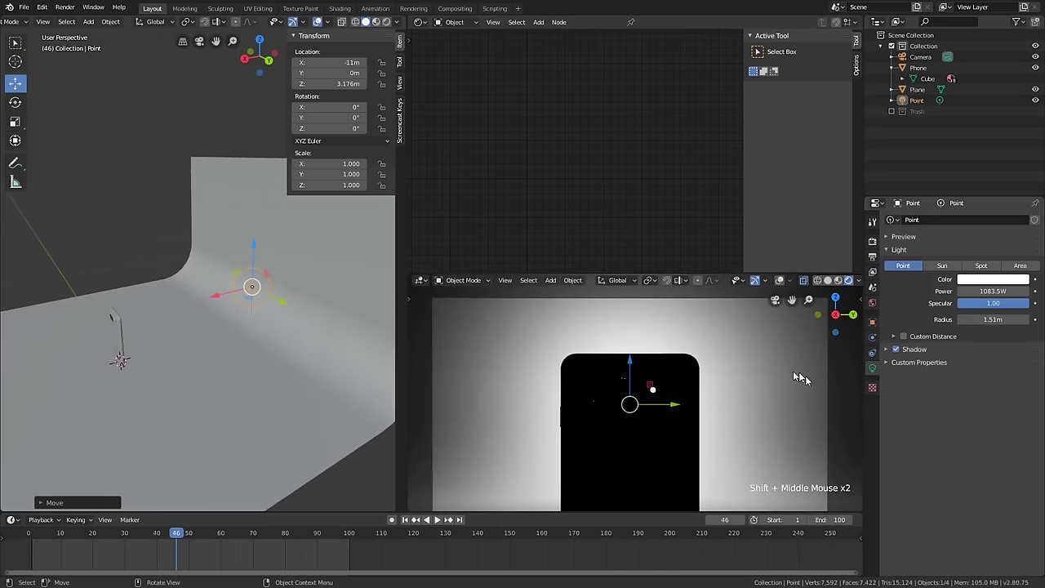
- Inspect the phone's rim lighting and the light's reflection on the backdrop up close and from the side in the rendered view
middle_click_drag(701, 367, 637, 384)
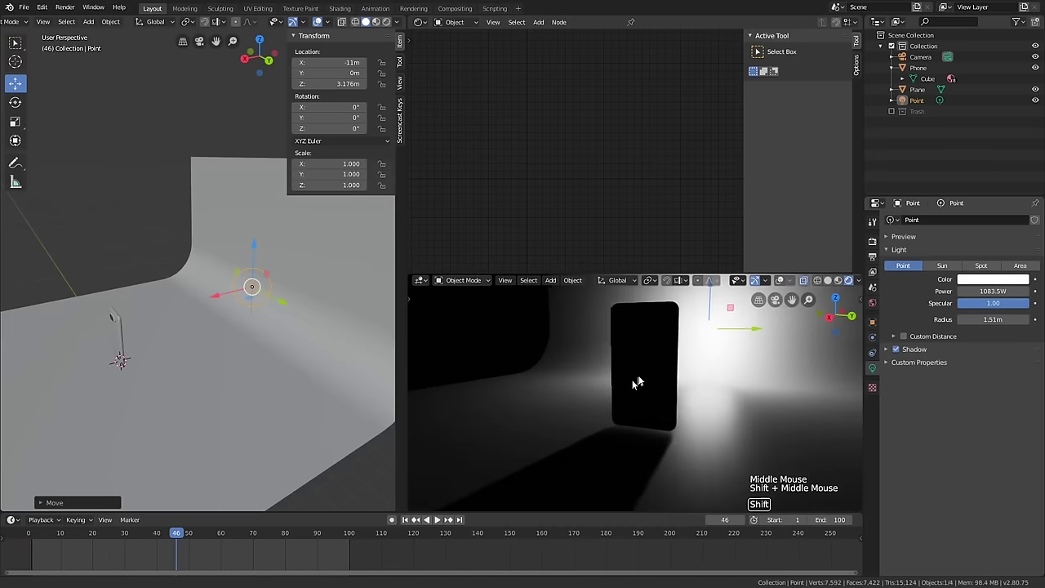
scroll(680, 311, "up", 4)
scroll(681, 308, "up", 3)
middle_click_drag(681, 309, 603, 398, "shift")
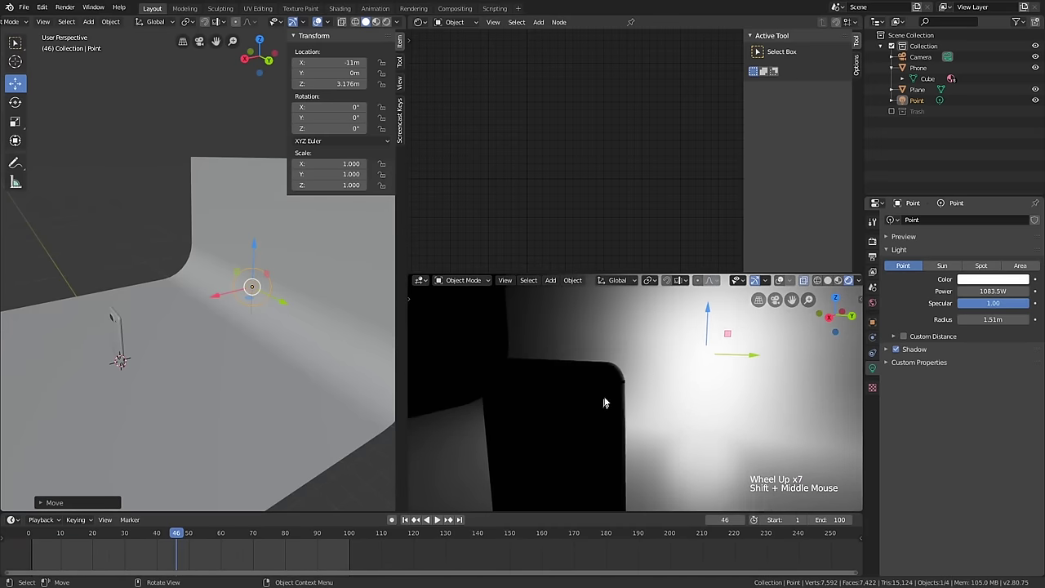
scroll(630, 376, "up", 4)
scroll(630, 376, "down", 2)
scroll(628, 380, "down", 2)
scroll(624, 383, "up", 1)
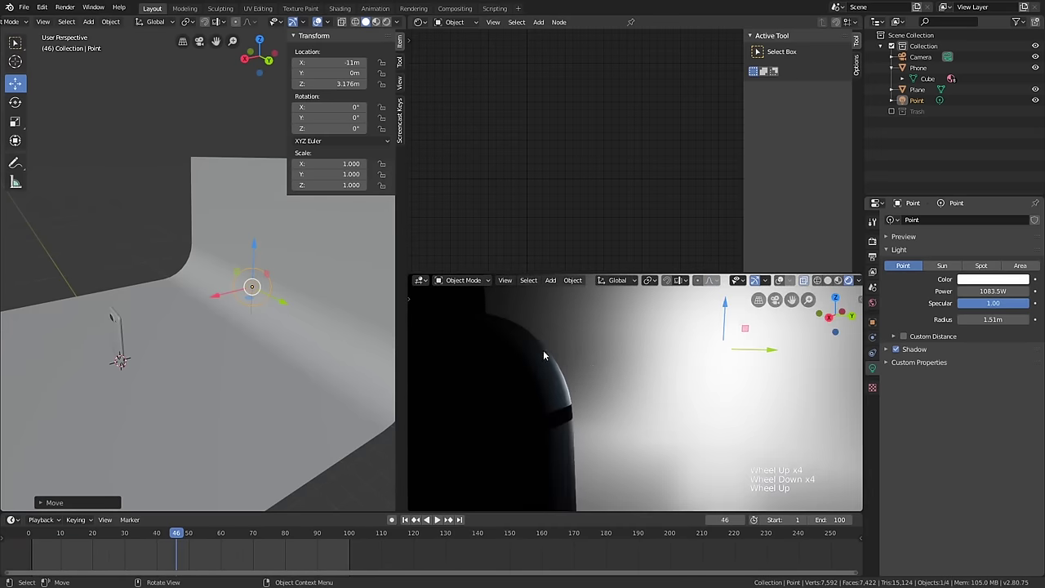
scroll(586, 360, "down", 5)
middle_click_drag(587, 360, 595, 389)
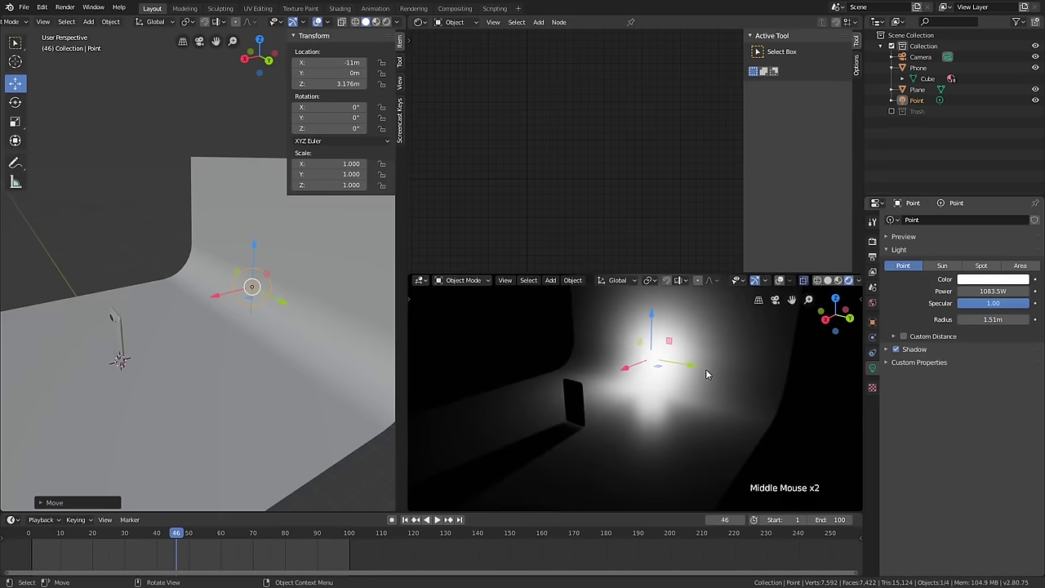
scroll(660, 410, "down", 1)
scroll(661, 410, "up", 1)
middle_click_drag(703, 399, 663, 375)
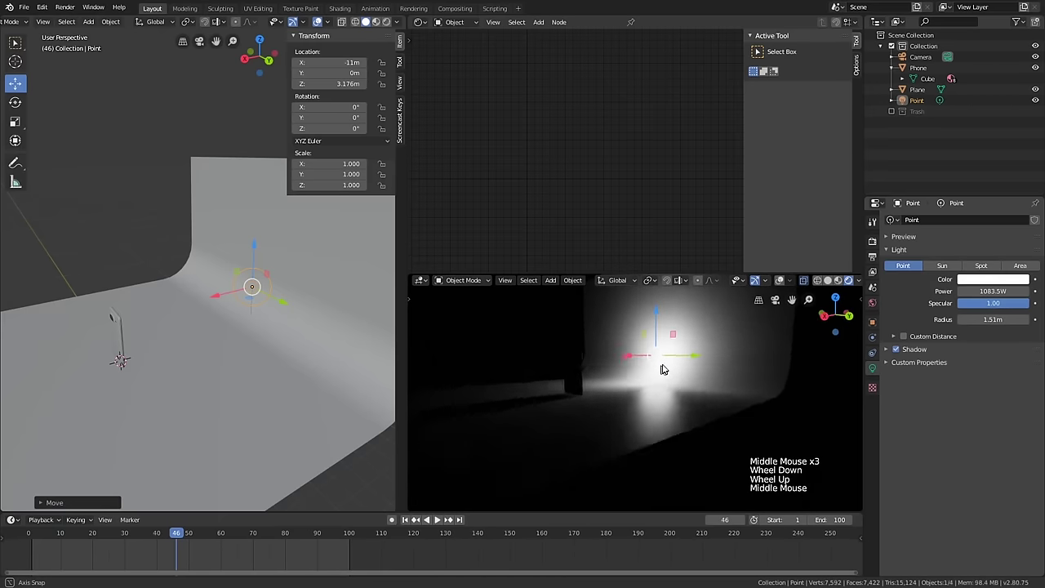
scroll(662, 400, "up", 2)
- Create a new material on the curved backdrop plane and name it Floor
left_click(678, 398)
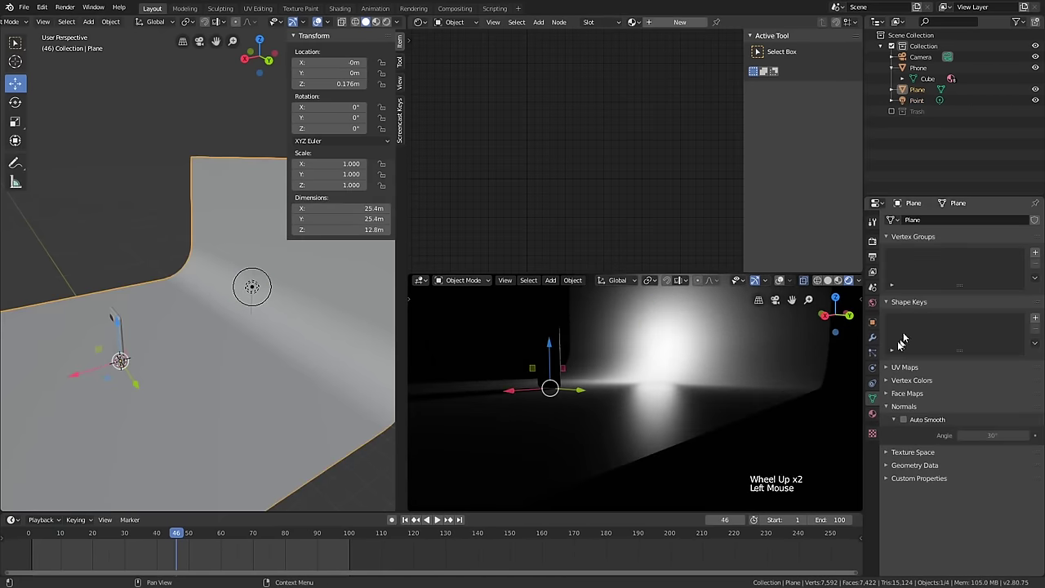
left_click(872, 413)
left_click(914, 353)
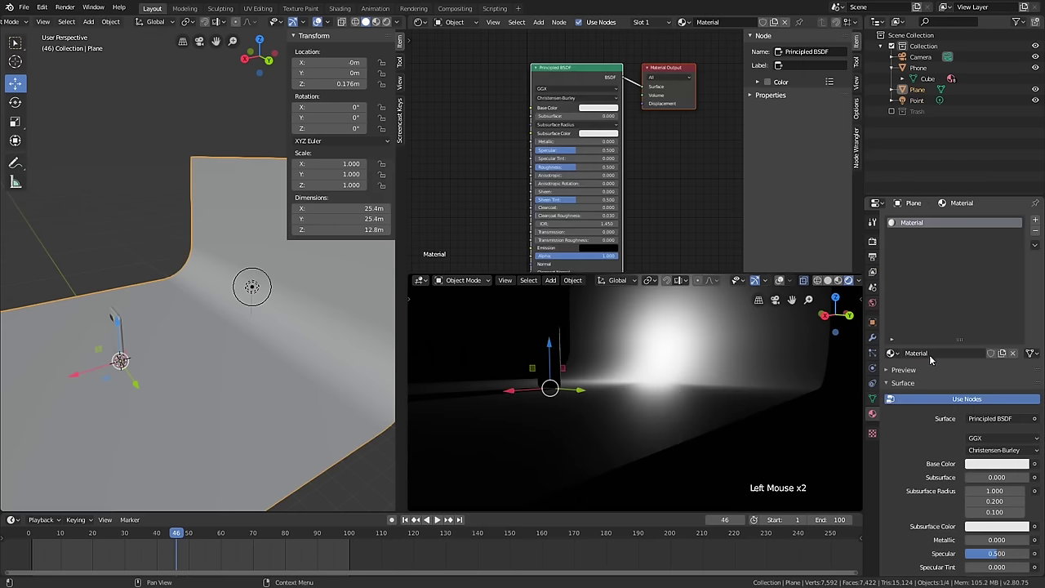
left_click(921, 352)
type("Floor")
key("Return")
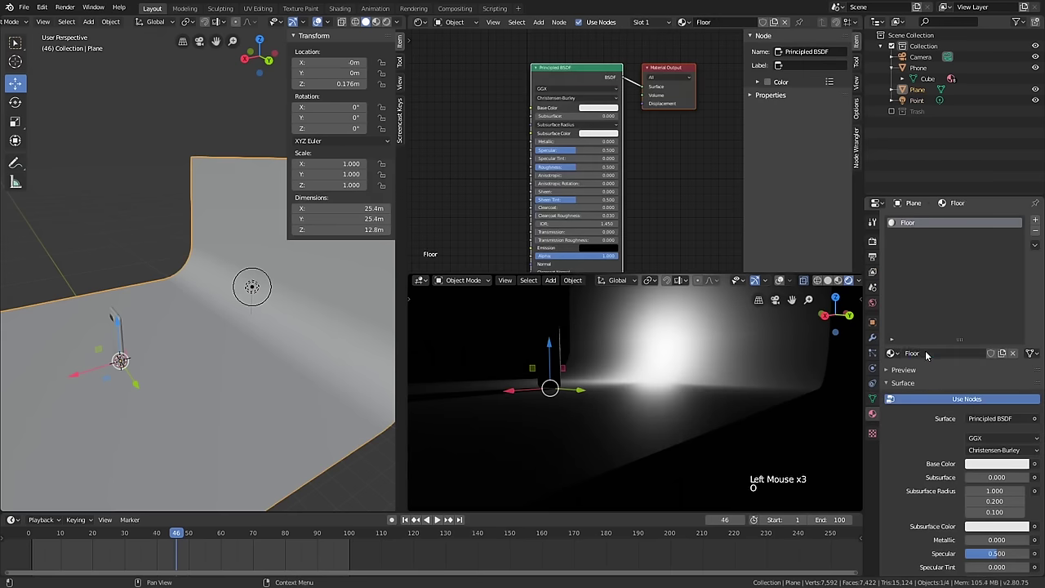
- Set the Floor material's Specular to 0 and Roughness to 1, and check the backdrop around the phone
middle_click_drag(567, 80, 572, 86)
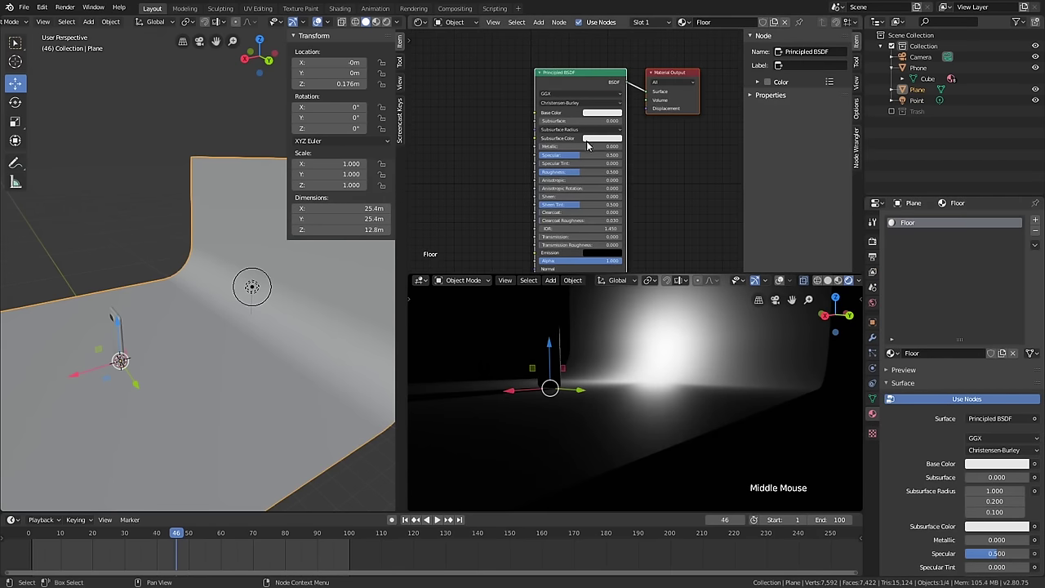
left_click_drag(593, 160, 565, 171)
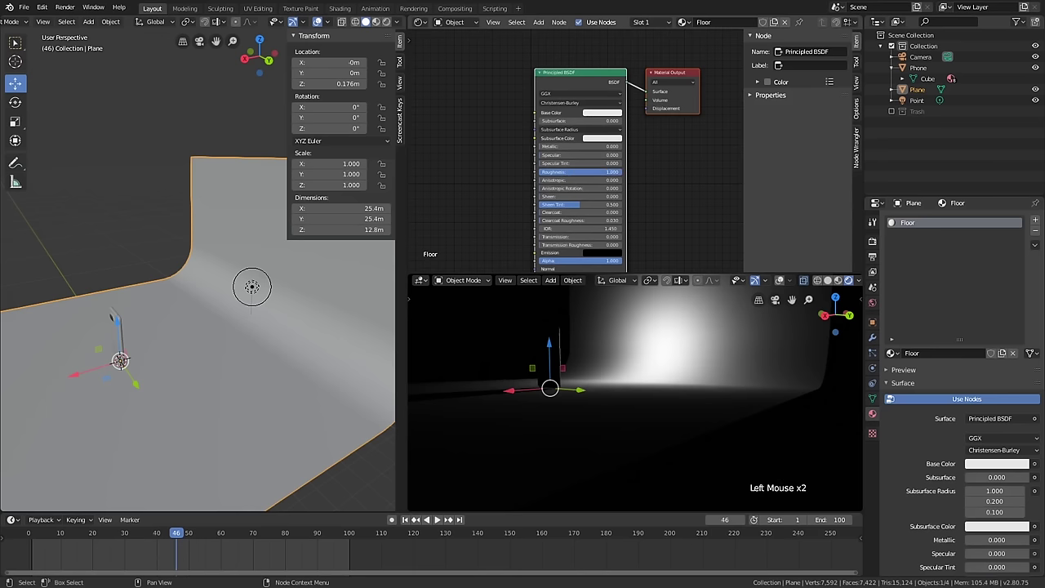
left_click(618, 113)
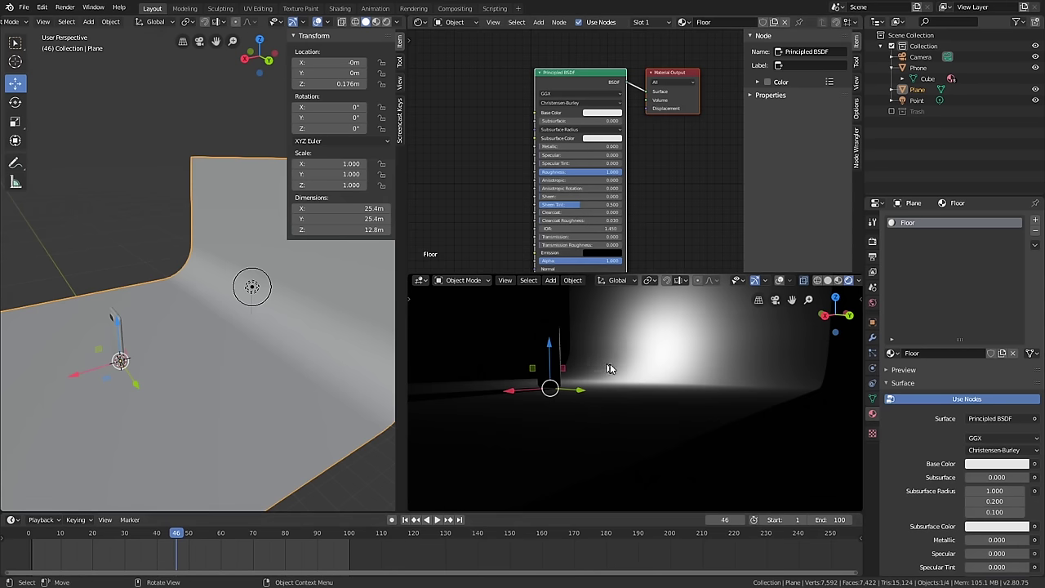
middle_click_drag(610, 364, 616, 361)
scroll(616, 362, "up", 1)
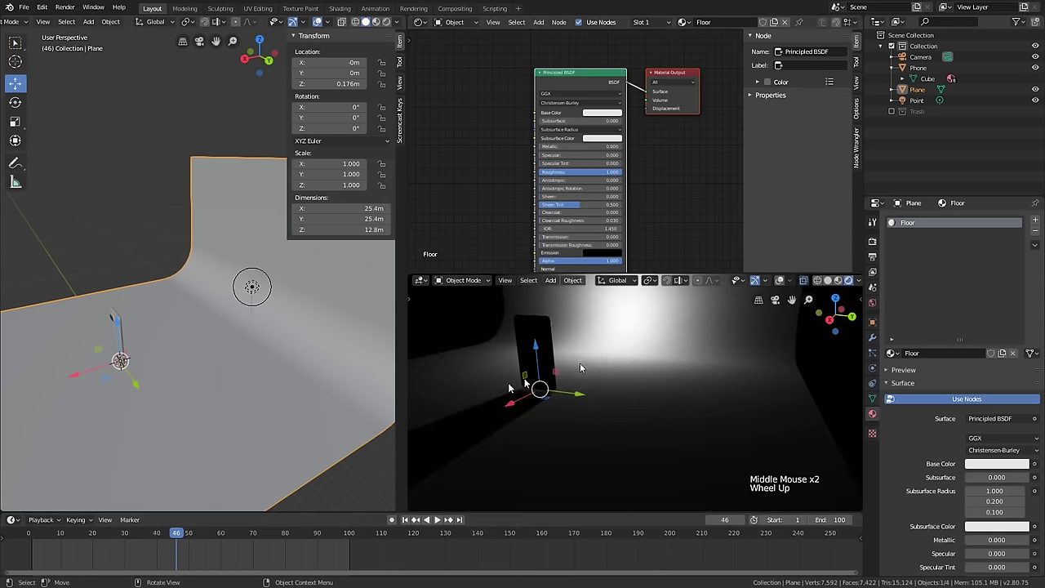
- Select the point light behind the phone and return the rendered viewport to the camera view
left_click(261, 290)
middle_click_drag(625, 345, 716, 381, "shift")
scroll(685, 388, "down", 2)
key("KP_0")
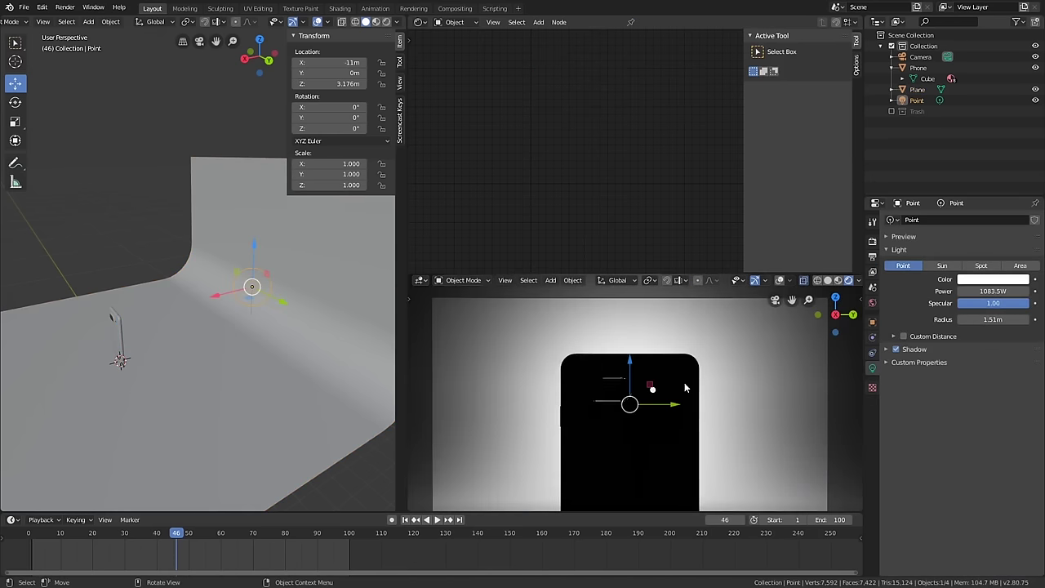
- Tilt the phone with a free trackball rotation to about 11.9° in X, -23.1° in Y and 24.8° in Z
scroll(678, 392, "down", 5)
middle_click_drag(283, 341, 254, 403, "shift")
scroll(191, 344, "down", 1)
scroll(192, 344, "up", 1)
scroll(230, 356, "up", 2)
left_click(152, 380)
left_click(214, 372)
scroll(252, 399, "up", 2)
key("r")
key("r")
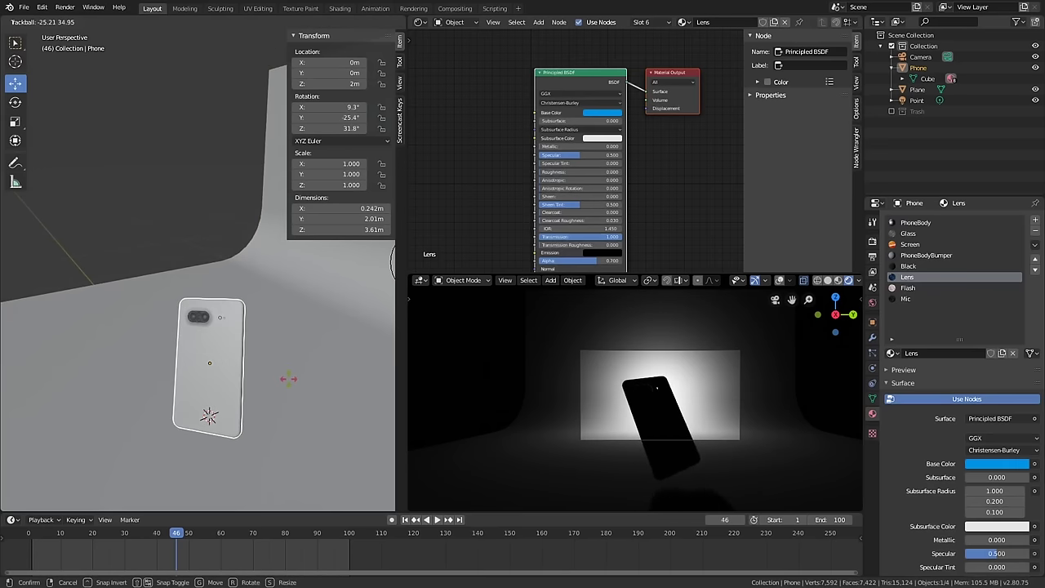
left_click(285, 380)
scroll(697, 406, "up", 5)
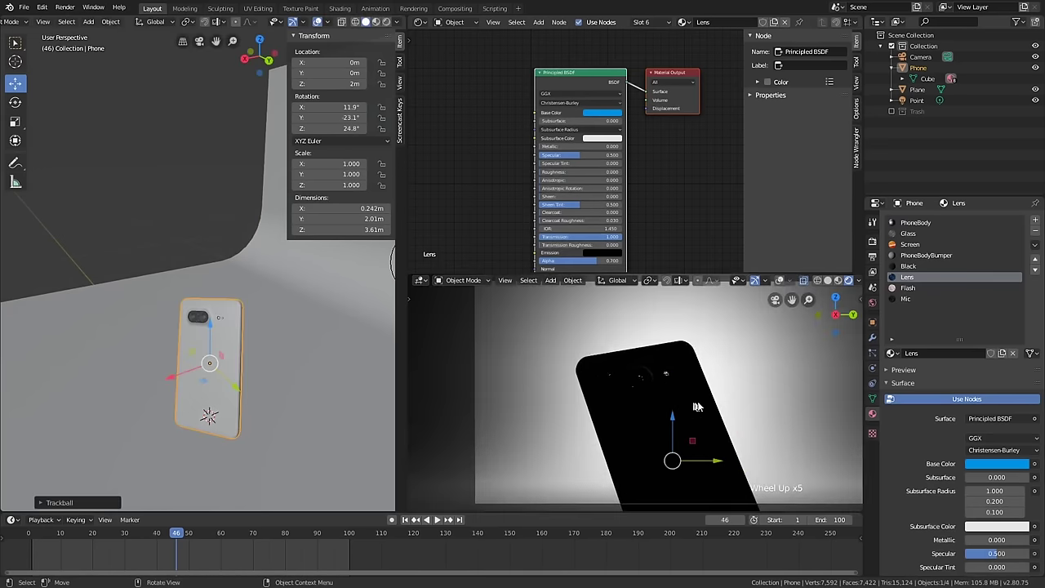
scroll(645, 466, "down", 2)
scroll(166, 406, "down", 4)
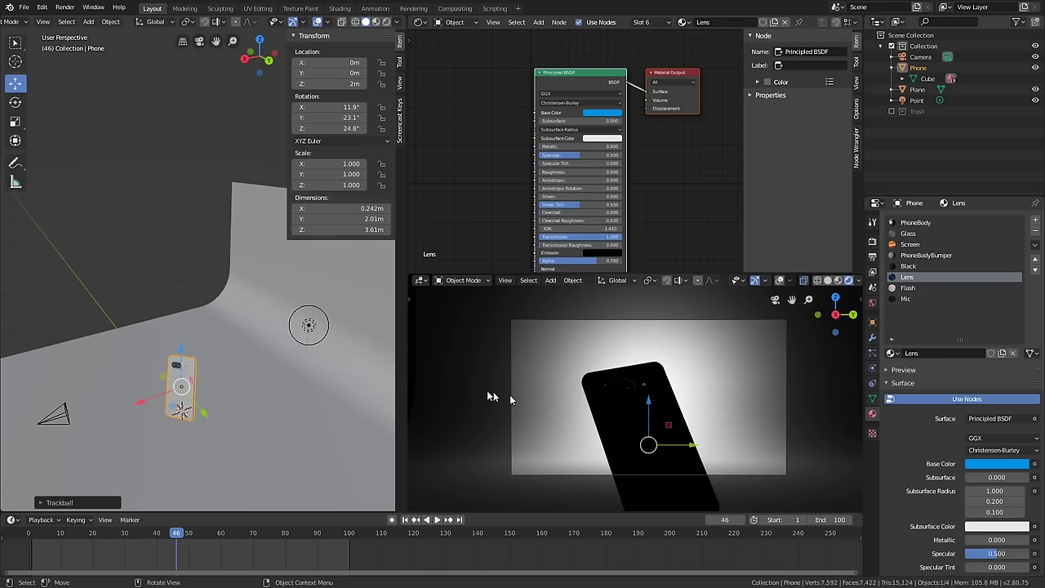
- Select the camera and set its focal length to 80 mm
middle_click_drag(221, 389, 260, 408)
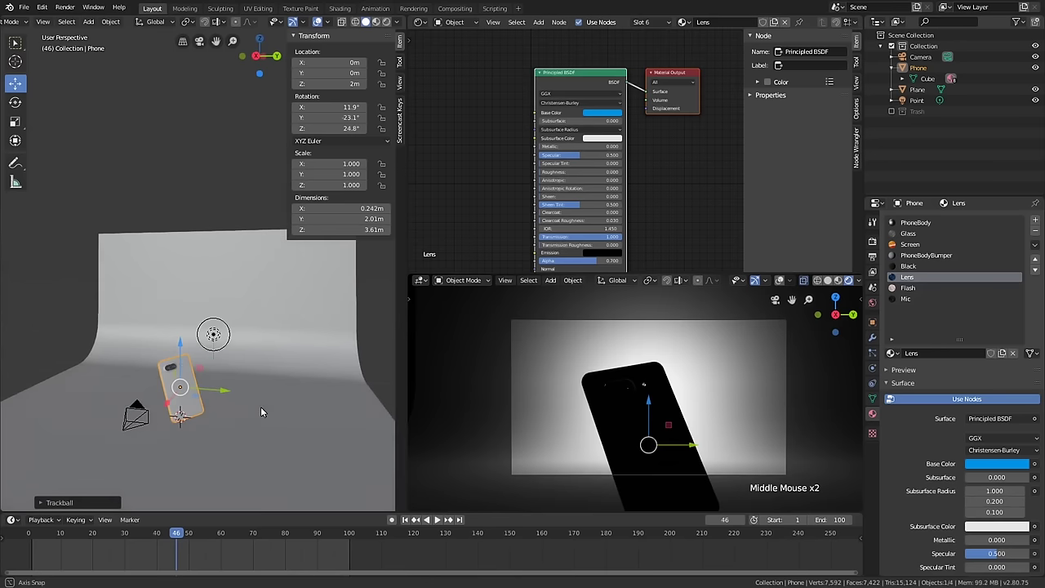
left_click(135, 416)
scroll(638, 400, "up", 2)
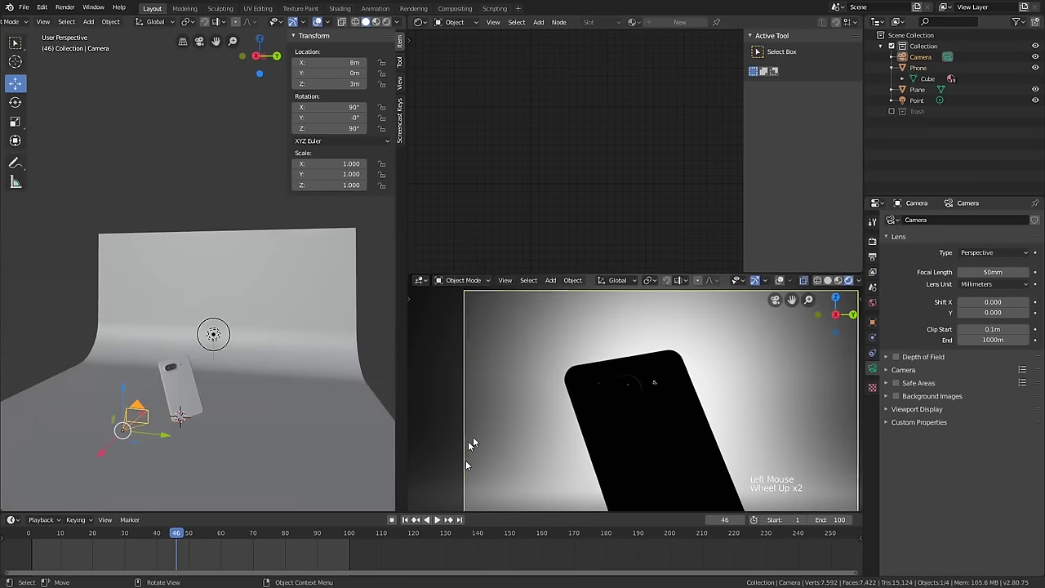
middle_click_drag(187, 410, 202, 346, "shift")
scroll(236, 332, "down", 1)
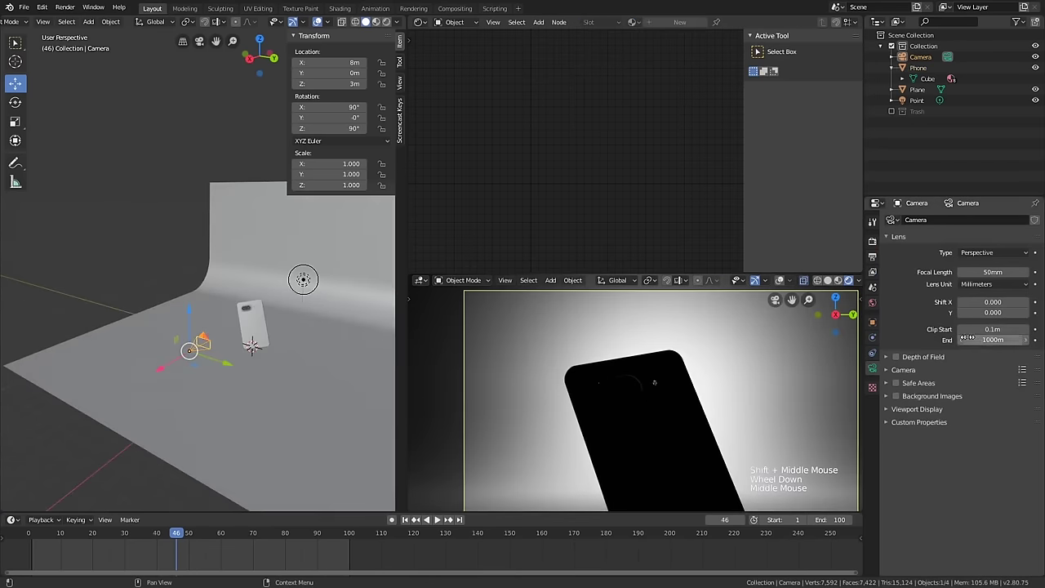
left_click_drag(986, 271, 1017, 271, "ctrl")
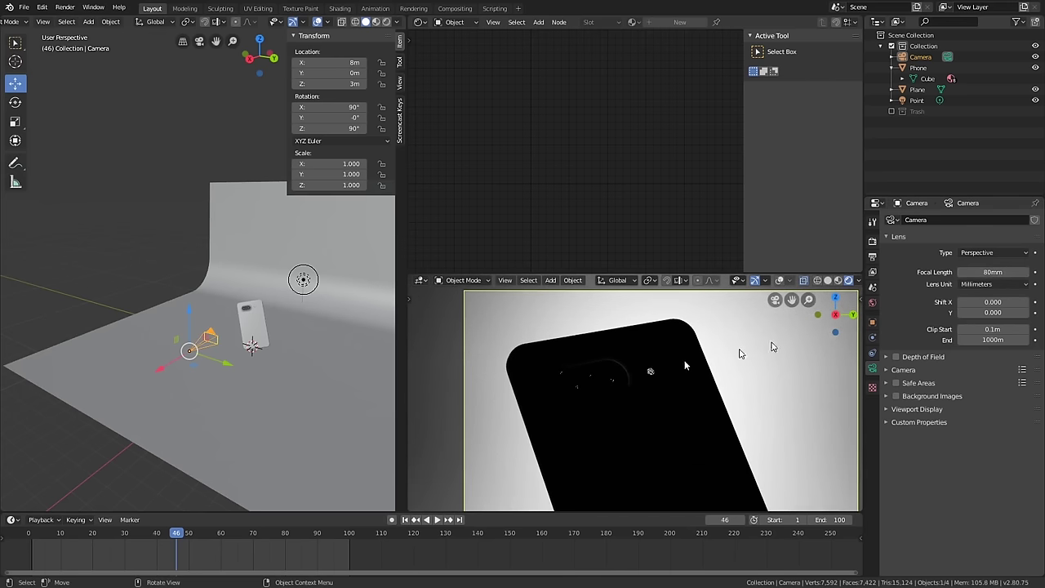
scroll(625, 388, "down", 4)
scroll(400, 403, "down", 1)
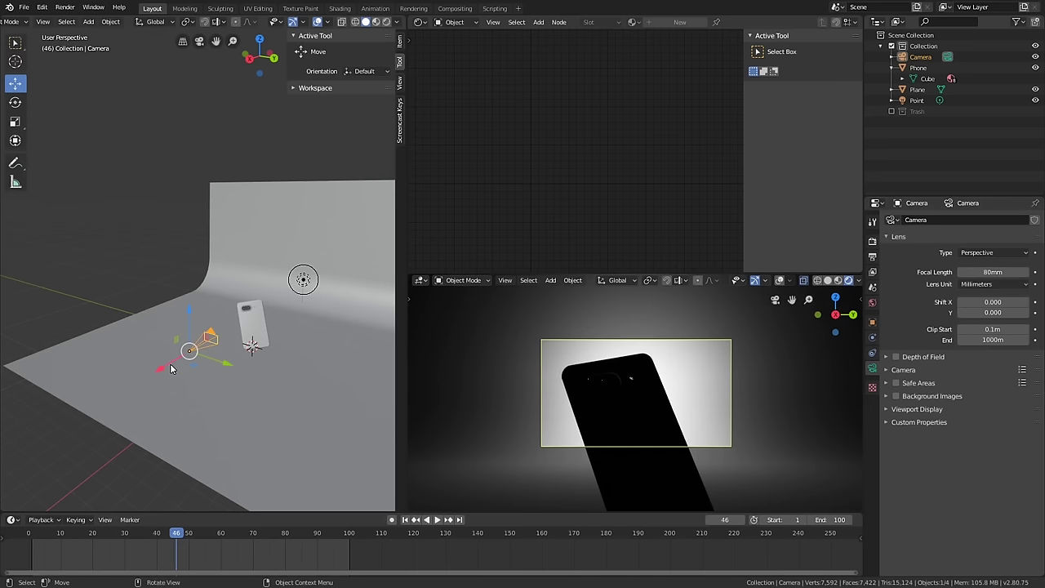
- Move the camera back along the X axis, away from the phone
left_click_drag(170, 369, 154, 372, "ctrl")
scroll(261, 335, "up", 2)
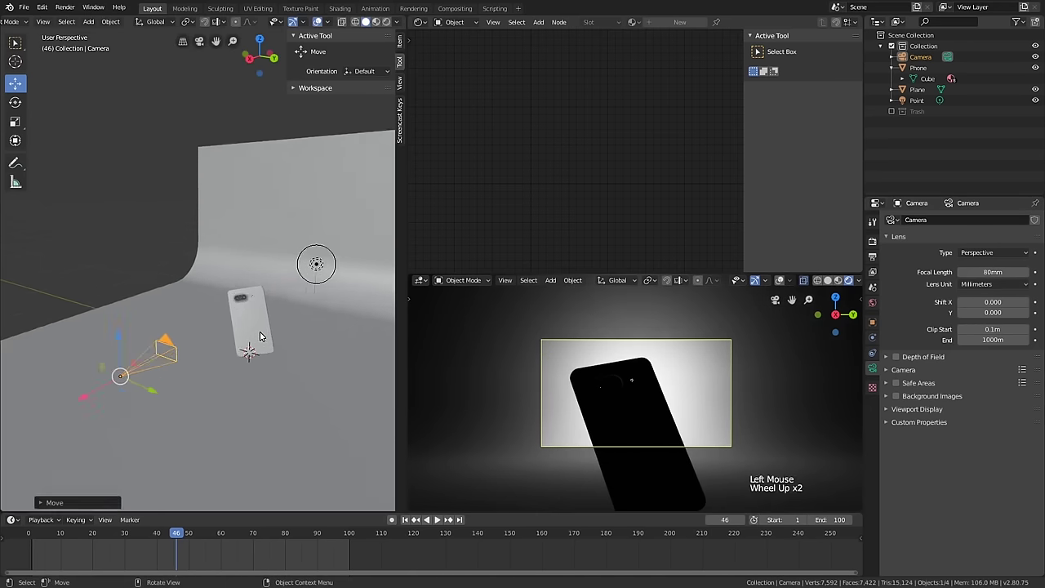
scroll(261, 335, "down", 1)
middle_click_drag(261, 335, 230, 337)
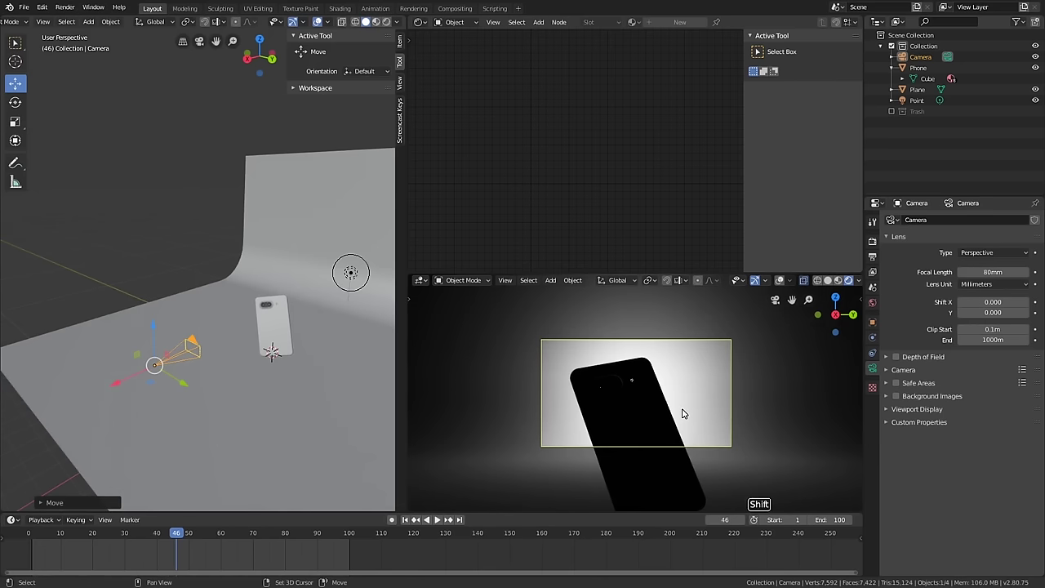
middle_click_drag(683, 413, 686, 424, "shift")
- Add an area light and raise it along Z to just above the phone
key("shift+a")
mouse_move(275, 346)
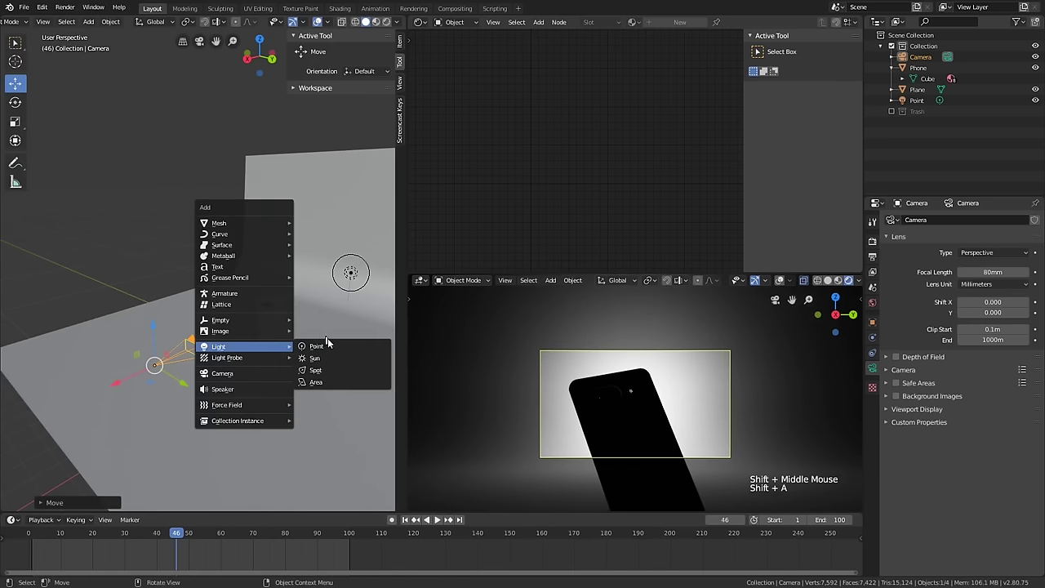
left_click(322, 381)
left_click_drag(272, 333, 260, 220, "ctrl")
middle_click_drag(269, 245, 310, 327)
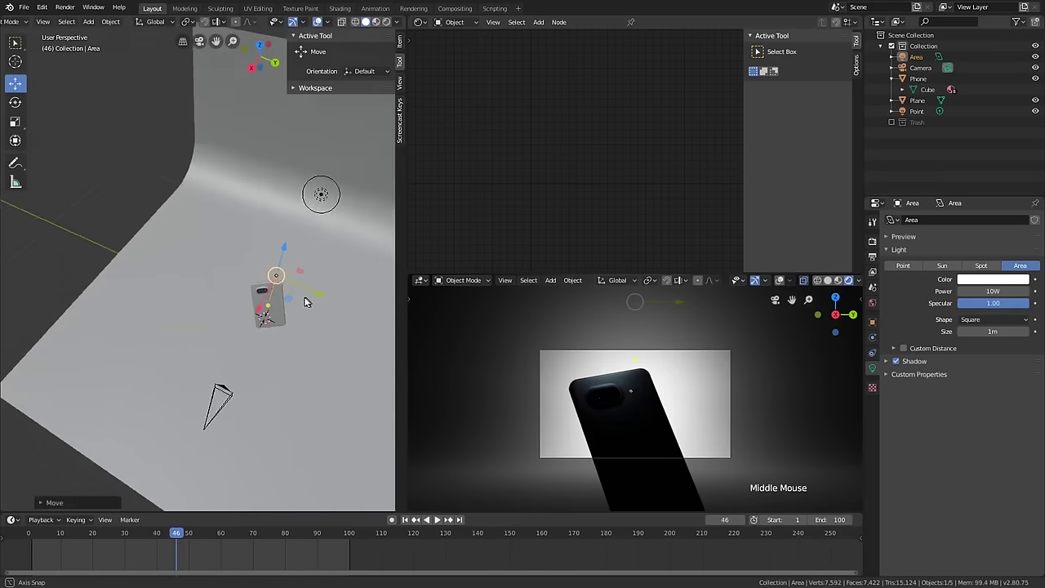
- Change the area light's shape to Disk and try a size of 9.37 m
left_click(1020, 319)
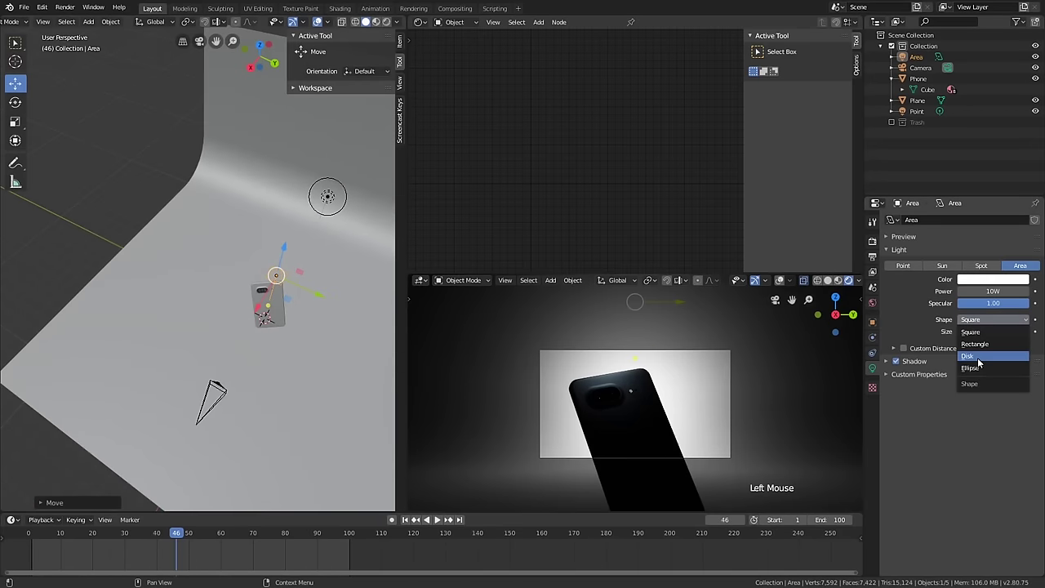
left_click(979, 358)
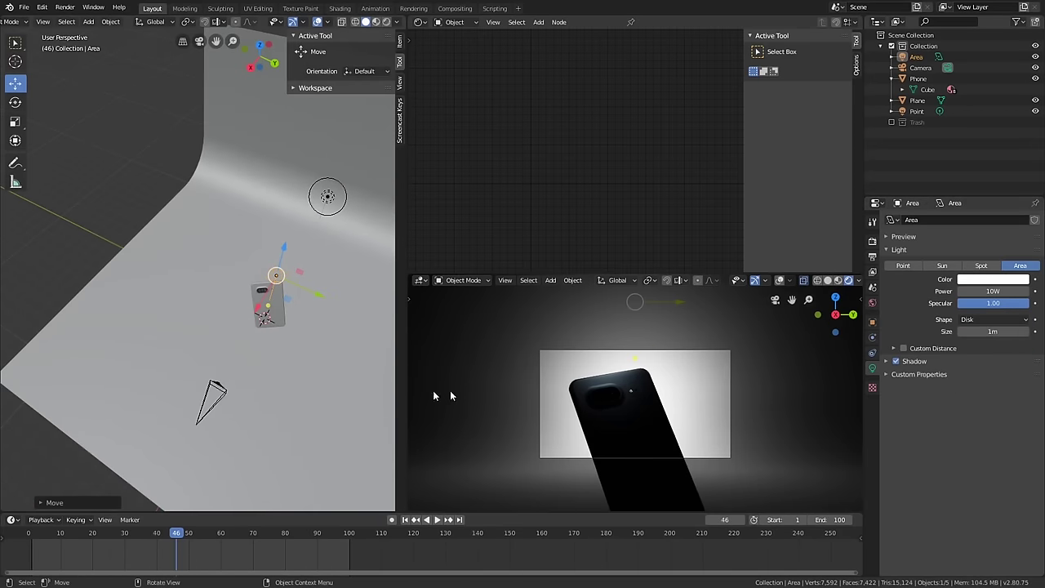
left_click_drag(963, 331, 1030, 332)
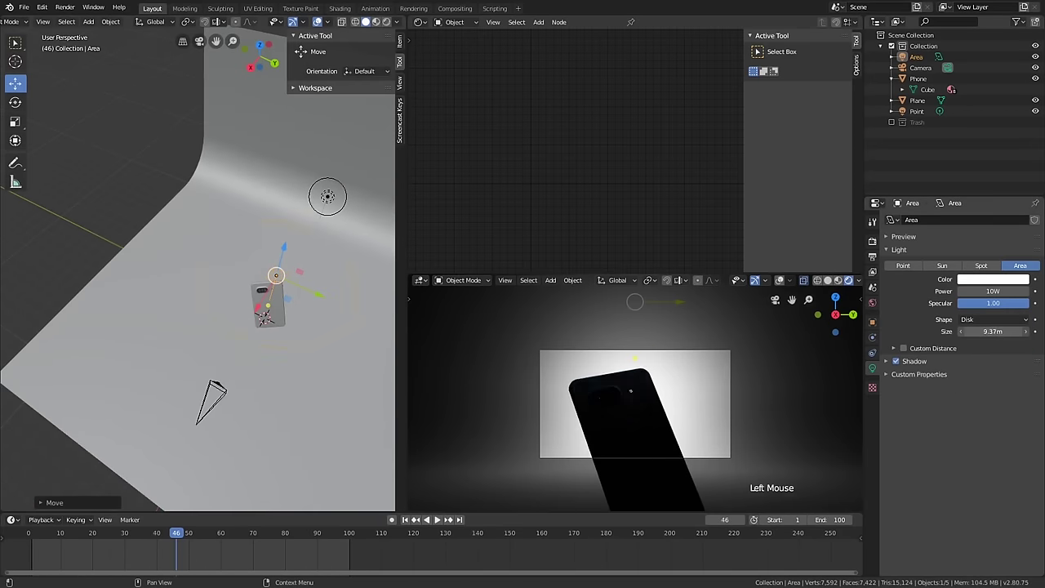
right_click(980, 332)
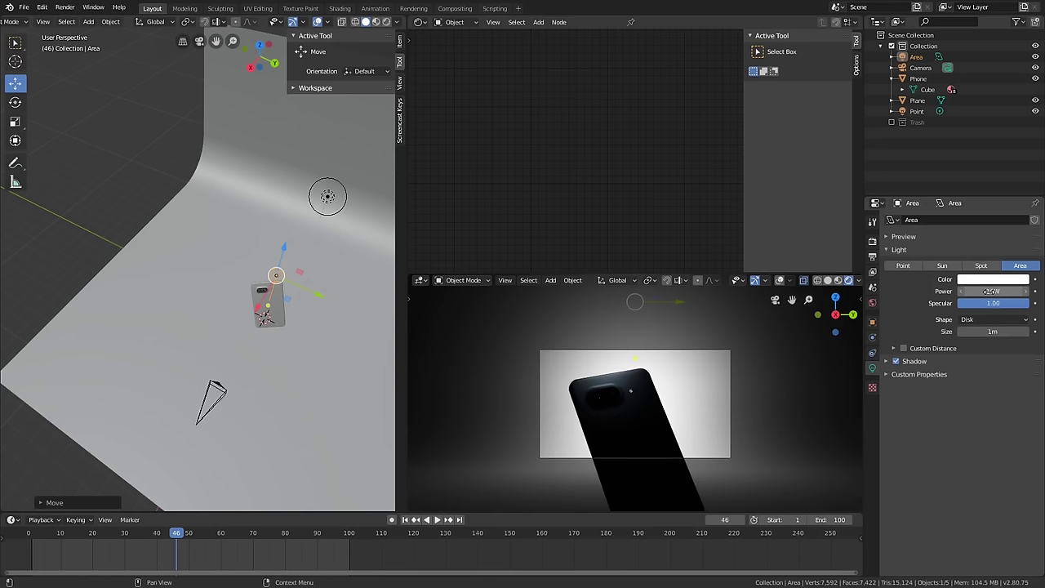
- Raise the area light's power to 531.3 W and enlarge its disk size to 3.26 m
left_click_drag(989, 290, 1011, 291)
middle_click_drag(237, 366, 322, 306)
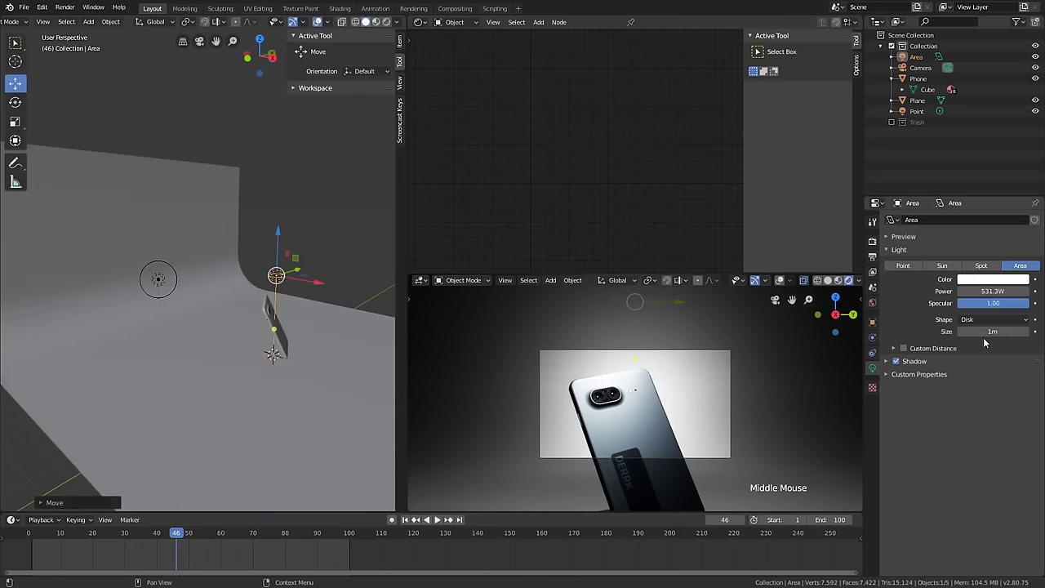
left_click_drag(983, 333, 986, 331)
middle_click_drag(325, 320, 244, 323)
middle_click_drag(245, 324, 236, 363, "shift")
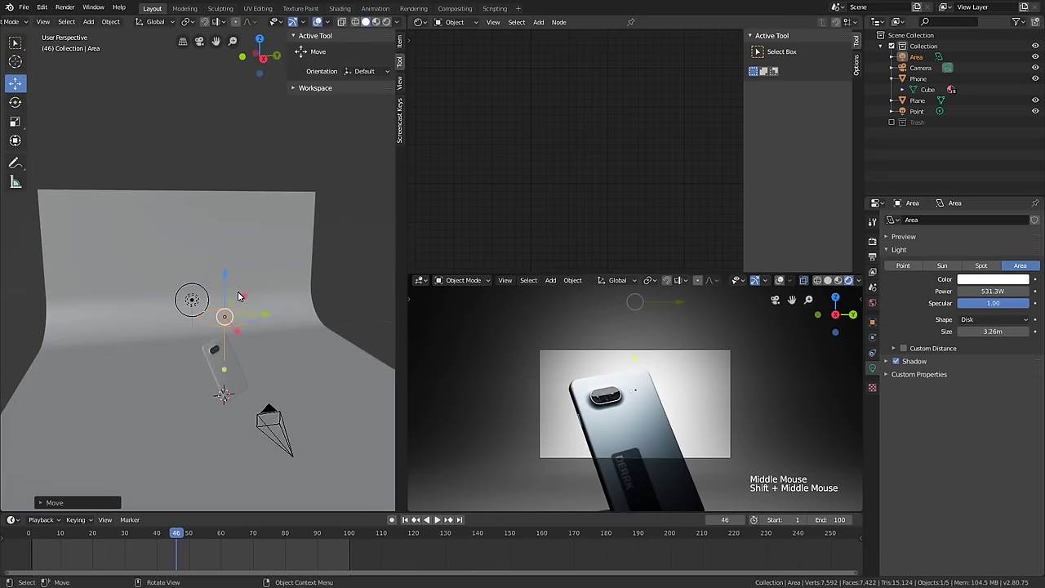
- Adjust the area light's position above the phone and tilt it with a free trackball rotation
left_click_drag(274, 320, 256, 248)
middle_click_drag(256, 249, 185, 292)
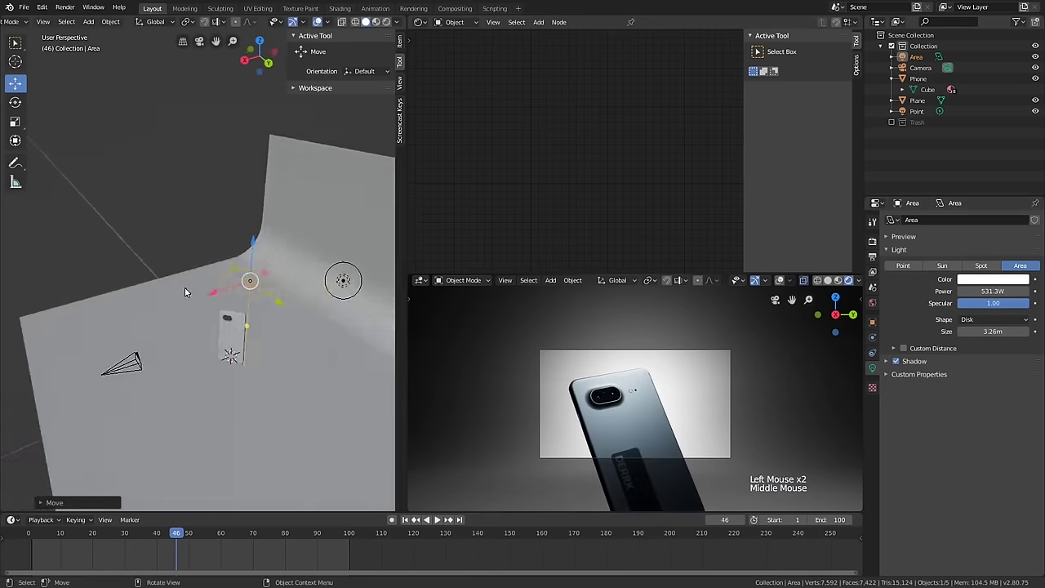
key("r")
key("r")
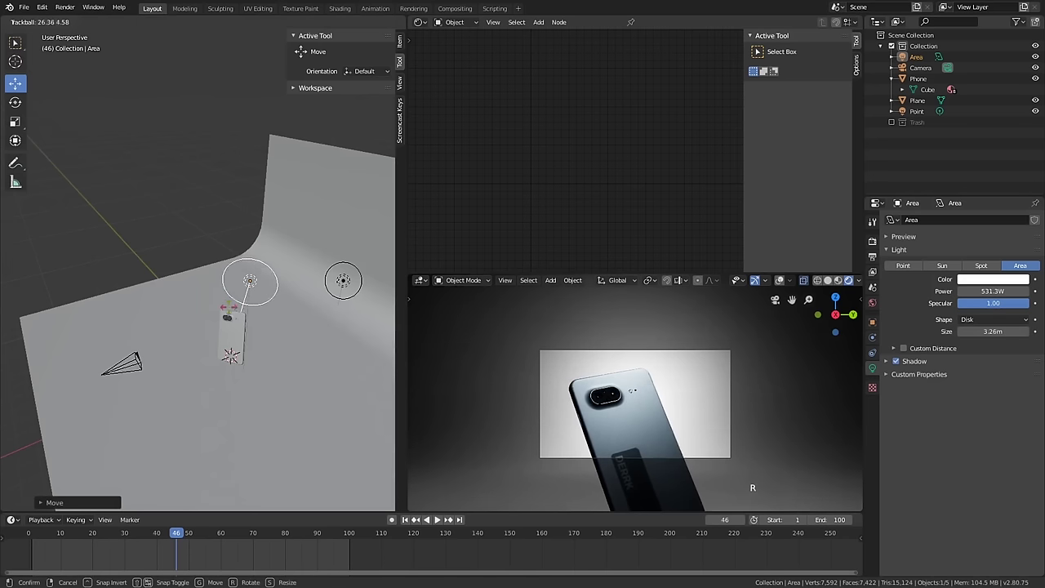
left_click(234, 318)
- Move the tilted area light freely to the phone's positive Y side, keeping it above the phone
key("g")
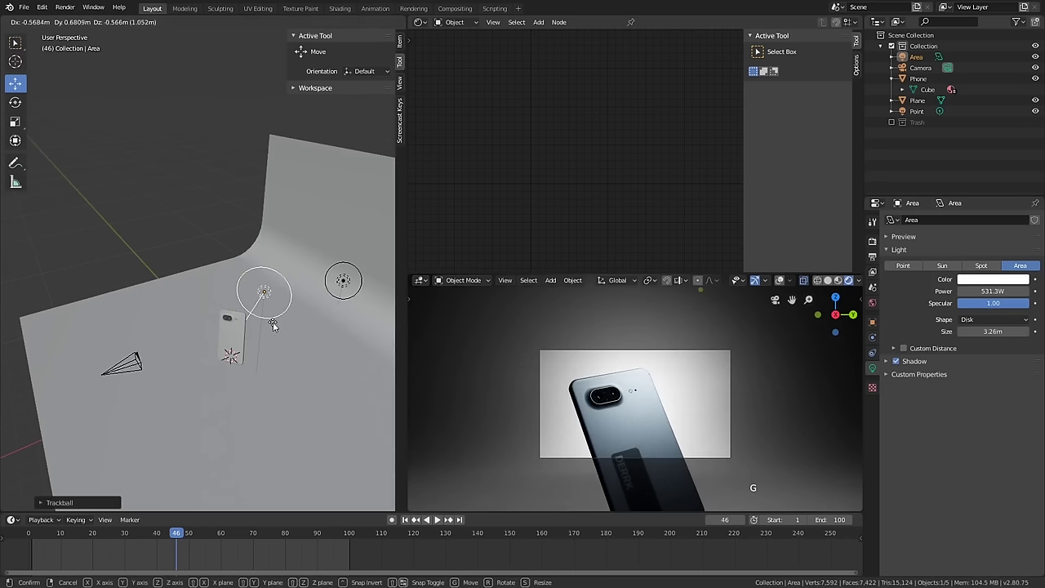
left_click(273, 323)
middle_click_drag(273, 323, 357, 297)
key("g")
left_click(355, 311)
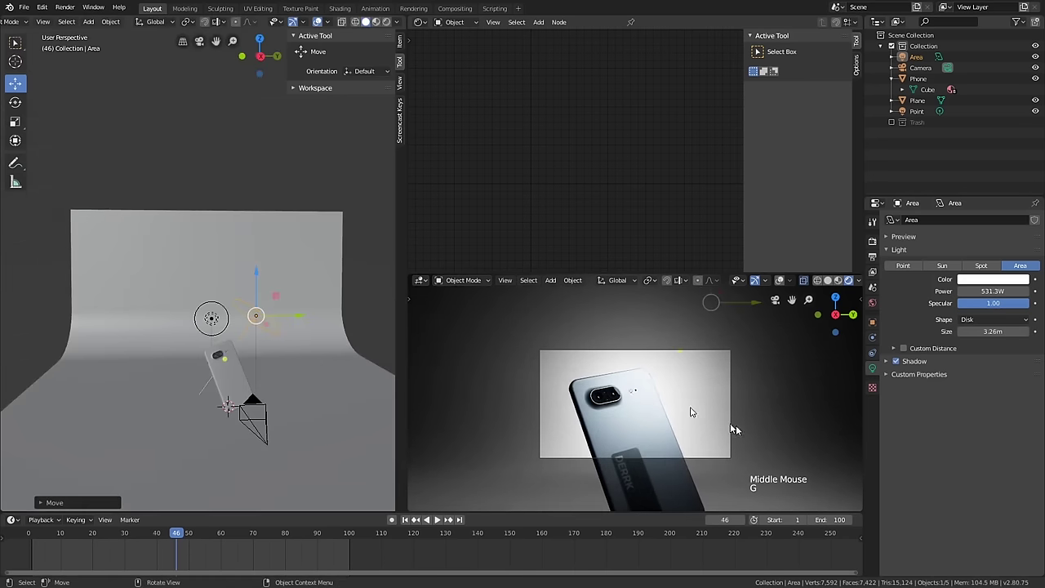
- Raise the area light about 1.8 m so it sits well above the phone
scroll(759, 423, "up", 2)
key("g")
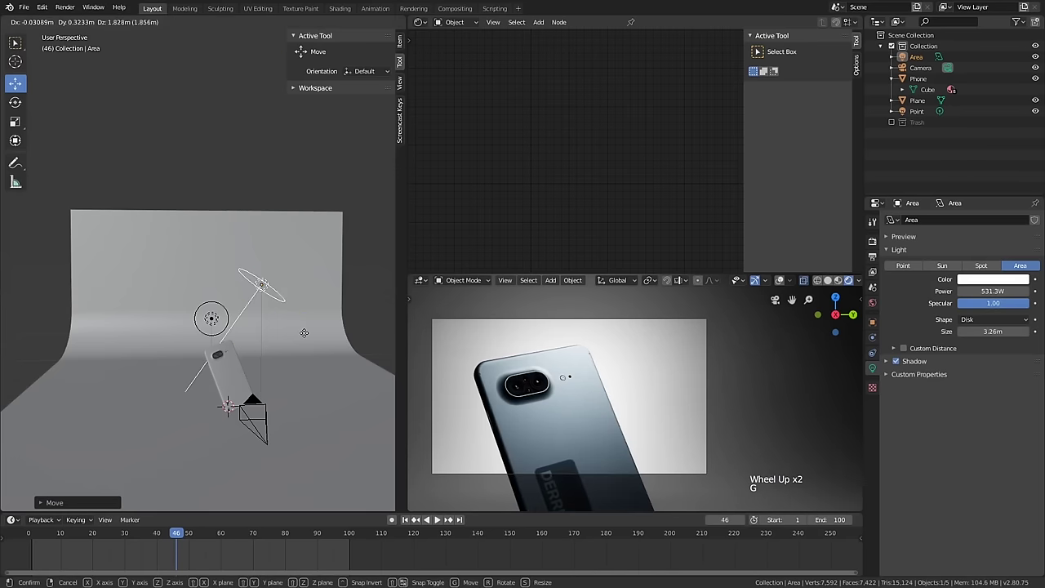
left_click(352, 351)
middle_click_drag(527, 379, 543, 365, "shift")
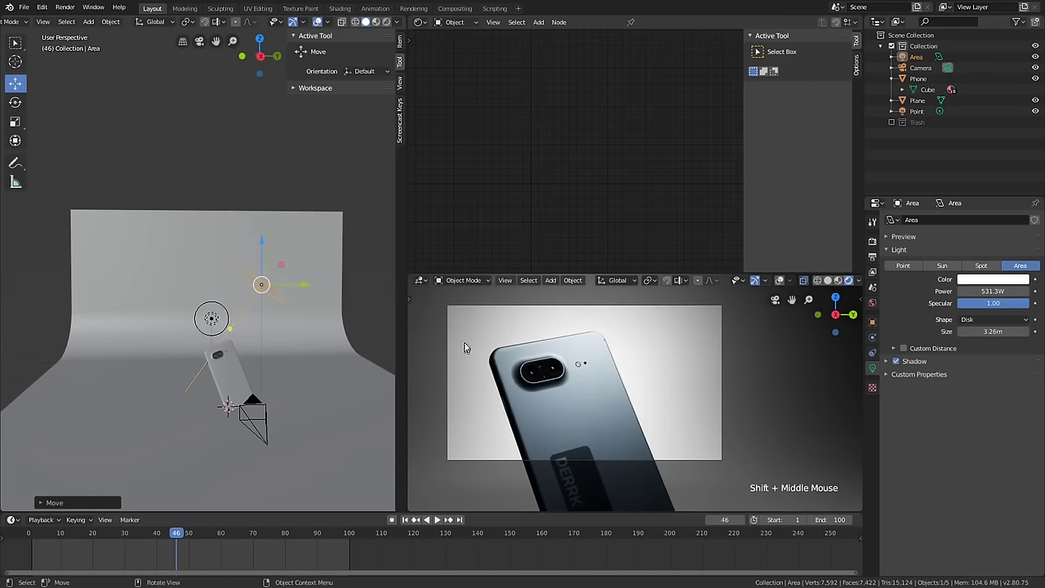
- Duplicate the area light and place the copy low on the phone's negative Y side
key("shift")
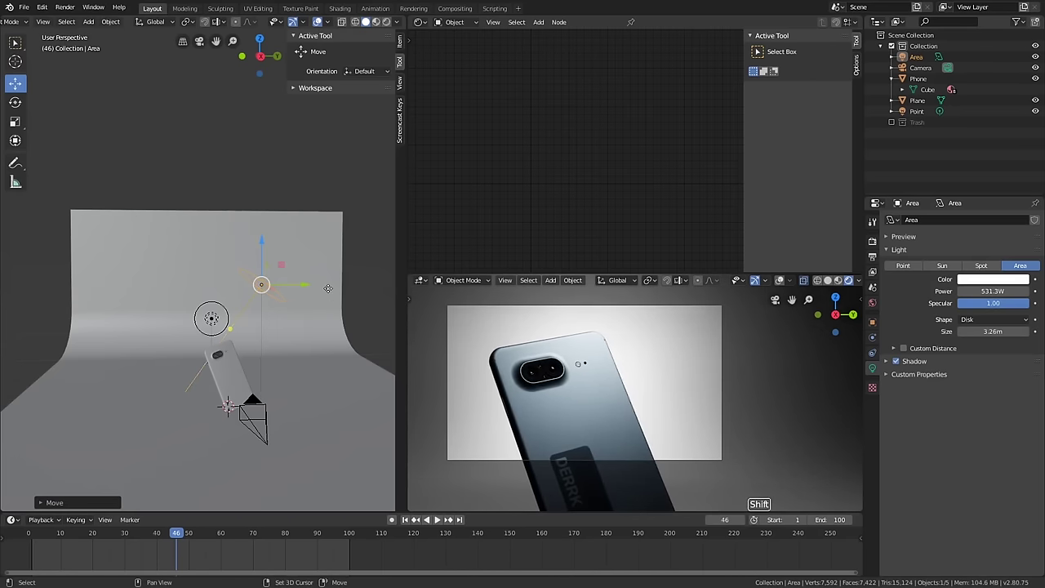
key("shift+d")
left_click(235, 378)
middle_click_drag(236, 387, 239, 372, "shift")
middle_click_drag(239, 371, 342, 367)
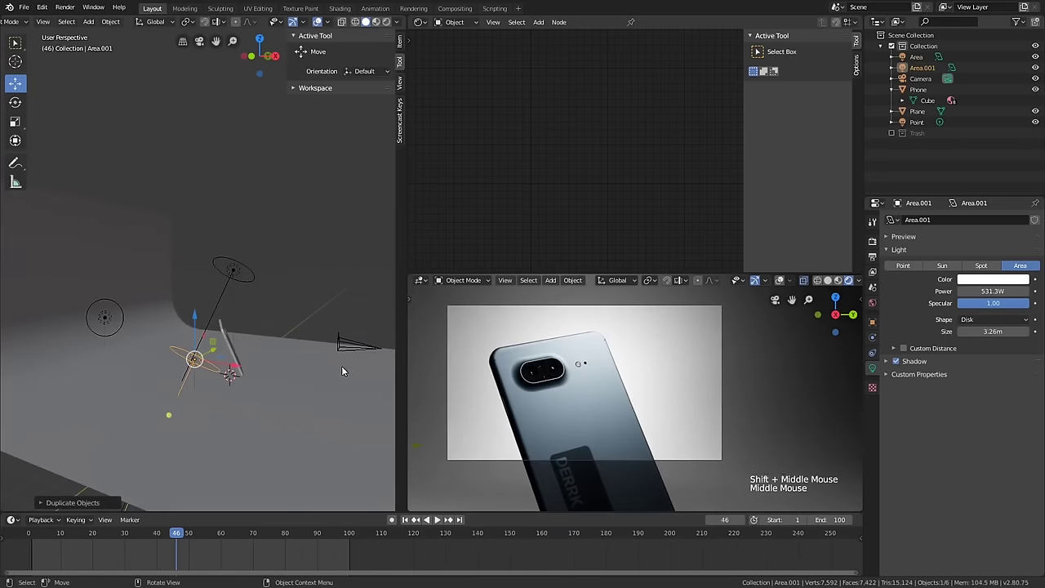
- Turn the duplicated light with a free trackball rotation to face the phone's side edge, and reposition it beside the phone
key("r")
key("r")
left_click(266, 452)
middle_click_drag(266, 452, 283, 426, "shift")
middle_click_drag(283, 426, 240, 397)
key("g")
left_click(293, 410)
key("g")
left_click(219, 384)
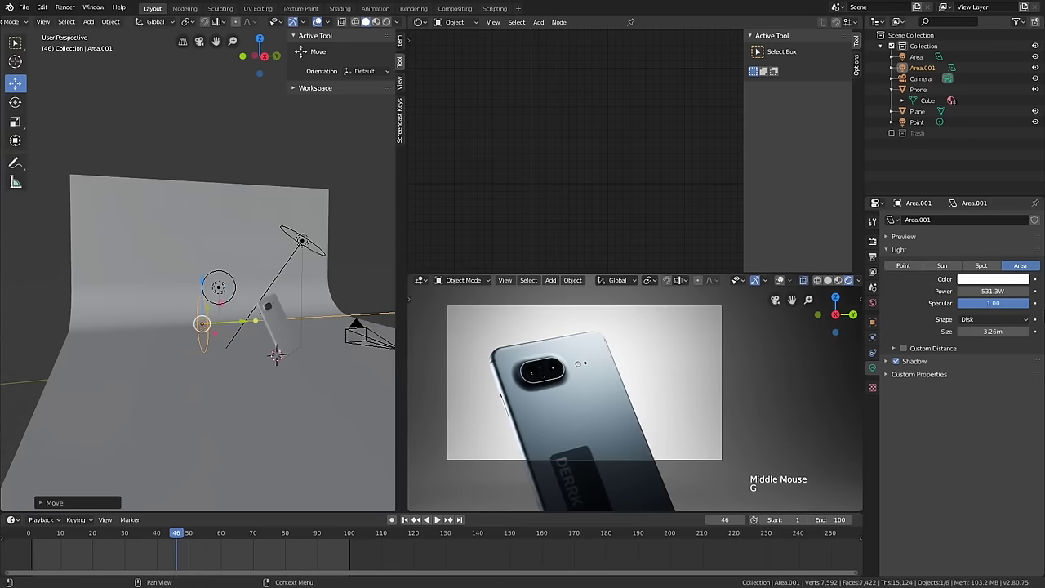
- Reduce the side light's disk size to 1.45 m and nudge it slightly up and toward the backdrop
mouse_move(1015, 291)
left_mouse_down()
mouse_move(984, 292)
mouse_move(1014, 292)
left_mouse_up()
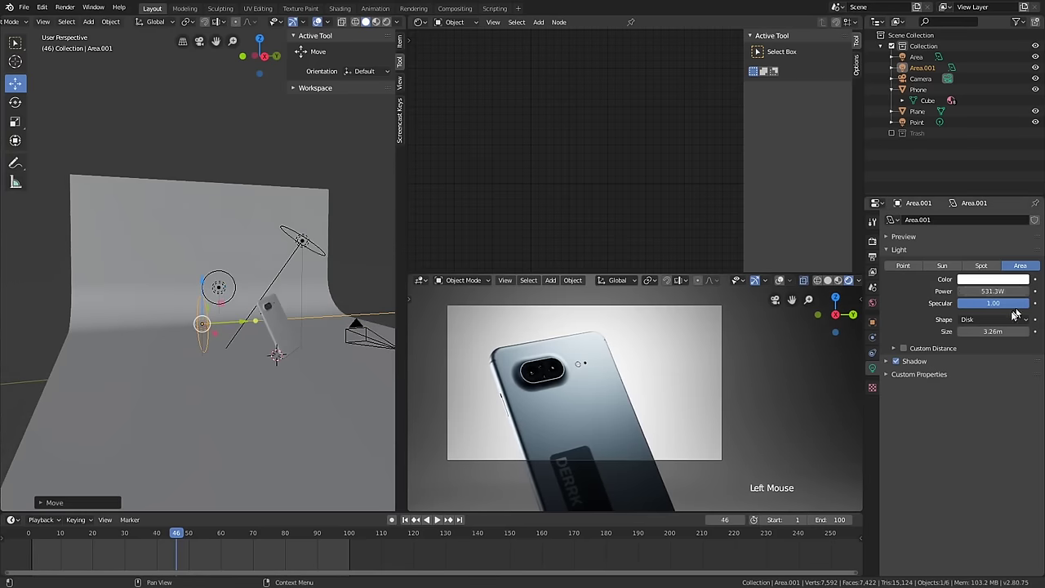
left_click_drag(1000, 331, 963, 332)
middle_click_drag(273, 383, 304, 351)
key("g")
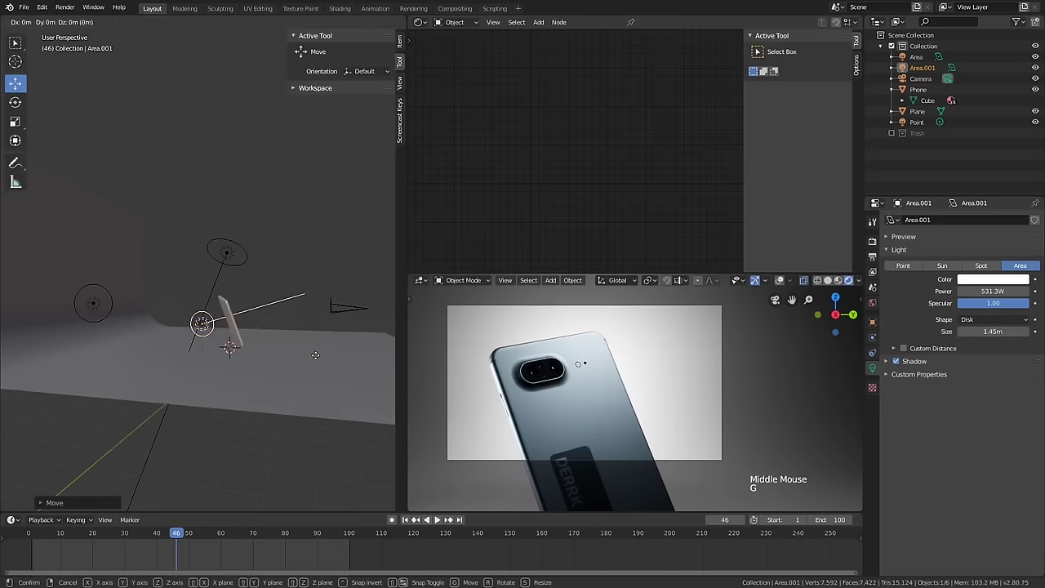
left_click(309, 349)
- Compare the phone's edge highlight with the side area light hidden and shown again
scroll(474, 381, "up", 3)
middle_click_drag(474, 381, 506, 324, "shift")
scroll(506, 324, "up", 2)
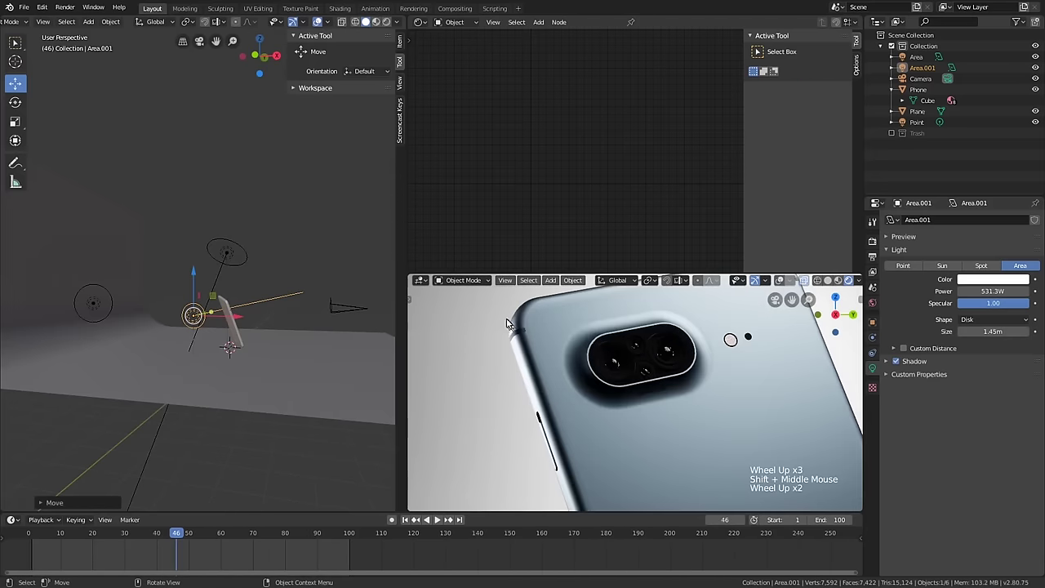
left_click(1035, 68)
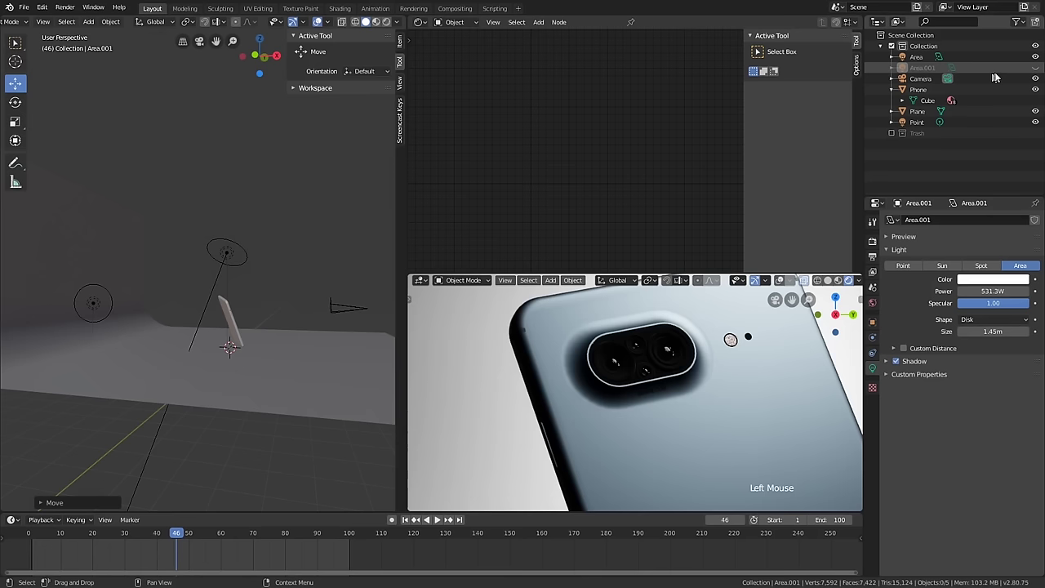
left_click(1036, 68)
middle_click_drag(323, 380, 238, 348)
scroll(237, 330, "up", 1)
scroll(238, 331, "down", 3)
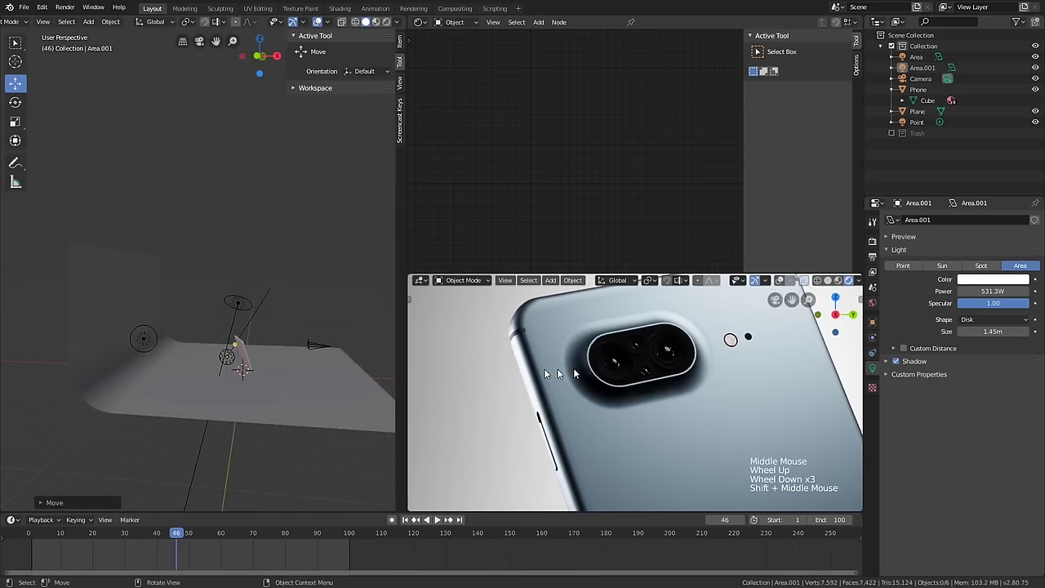
scroll(616, 362, "down", 3)
middle_click_drag(690, 368, 619, 359, "shift")
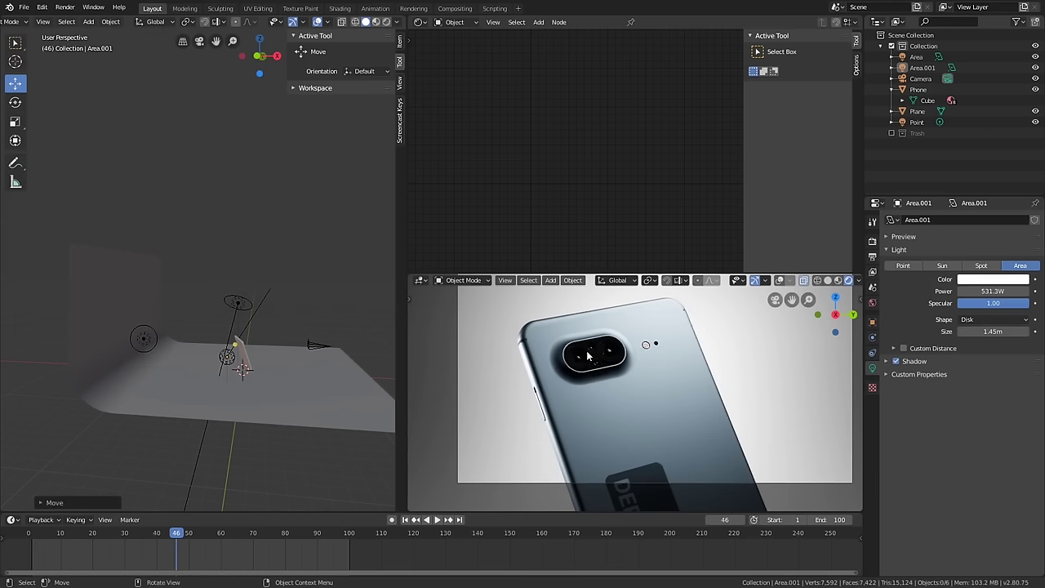
- Select the side area light and shift it slightly higher and closer to the backdrop
middle_click_drag(388, 339, 258, 372, "shift")
mouse_move(267, 375)
middle_mouse_down("shift")
mouse_move(253, 369)
mouse_move(265, 389)
middle_mouse_up("shift")
scroll(262, 388, "up", 1)
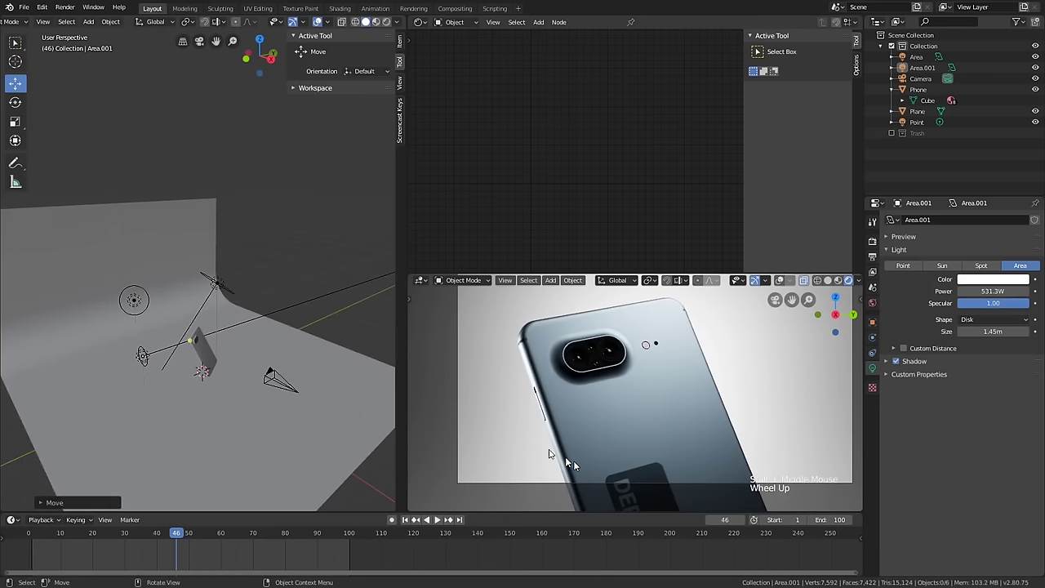
middle_click_drag(231, 367, 306, 357)
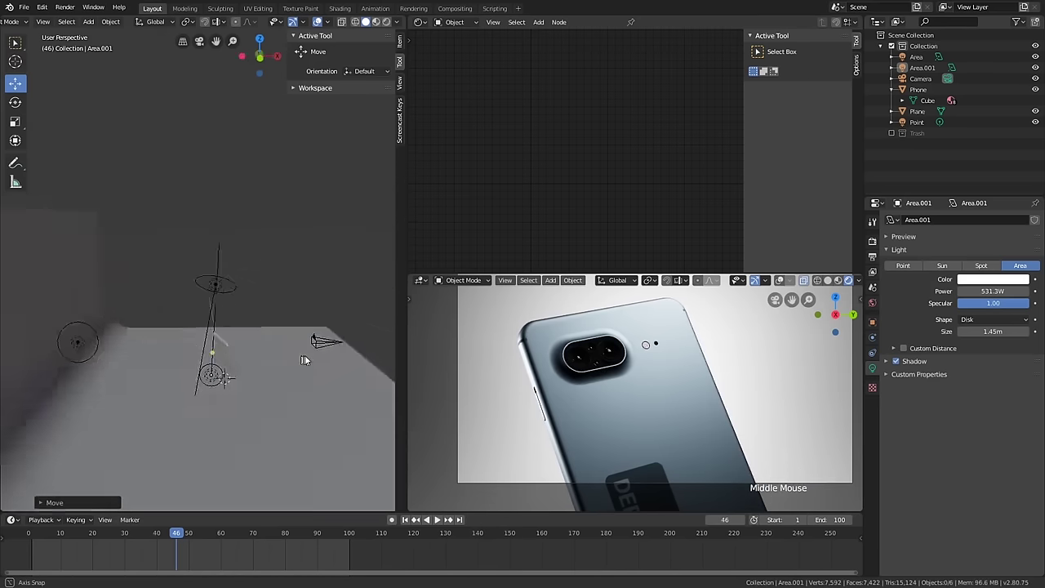
scroll(230, 364, "up", 2)
left_click(187, 393)
middle_click_drag(187, 392, 190, 386)
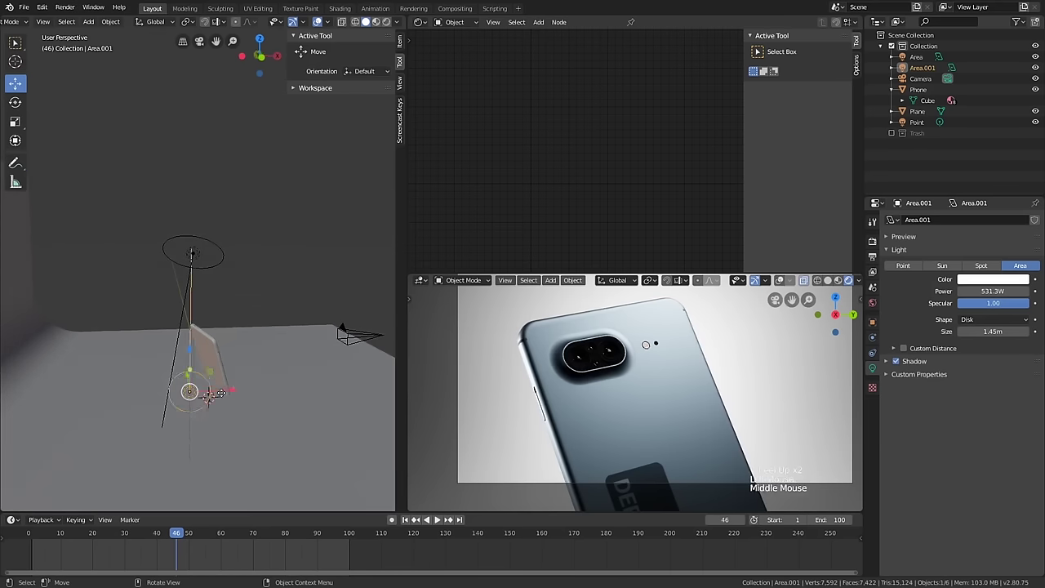
key("g")
left_click(223, 383)
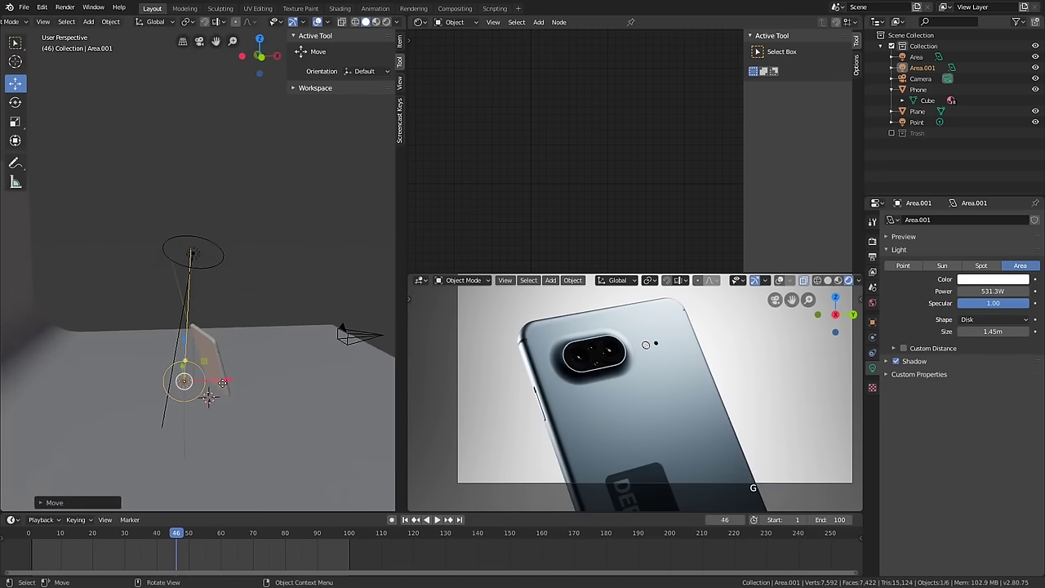
- Duplicate the side area light and place the copy between the phone and the camera
middle_click_drag(254, 377, 178, 403)
scroll(263, 405, "down", 3)
scroll(263, 405, "down", 1, "shift")
scroll(178, 403, "down", 2)
key("shift+d")
left_click(253, 402)
mouse_move(252, 402)
middle_mouse_down()
mouse_move(233, 408)
mouse_move(244, 392)
middle_mouse_up()
- Clear the new light's rotation and rotate it about the global Y axis to aim at the phone's back
key("alt+r")
key("r")
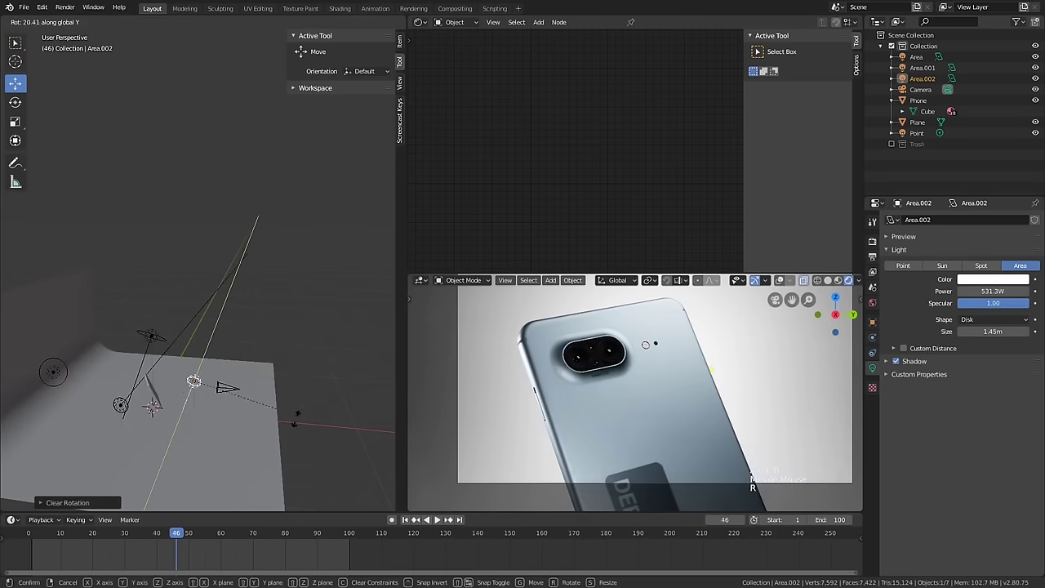
left_click(190, 474)
middle_click_drag(191, 473, 193, 376)
scroll(192, 346, "up", 2)
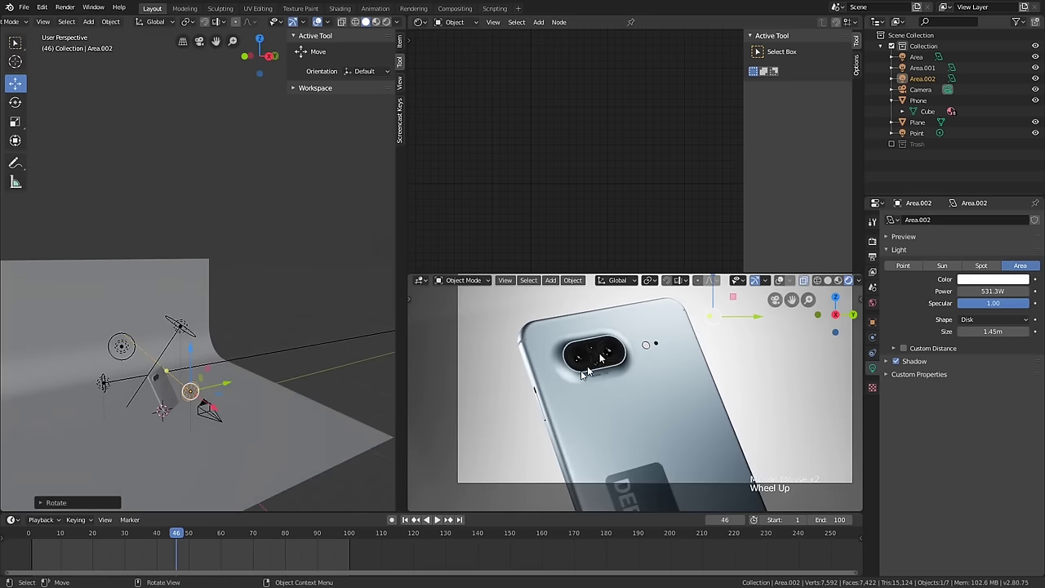
scroll(581, 372, "up", 3)
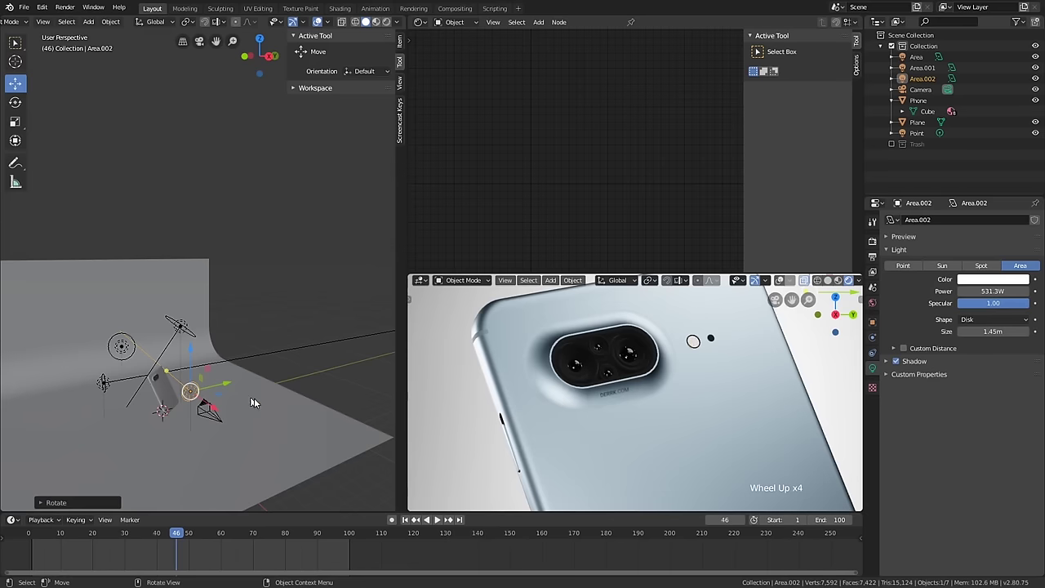
- Move the front area light freely closer to the phone's camera bump
key("g")
key("g")
left_click(195, 446)
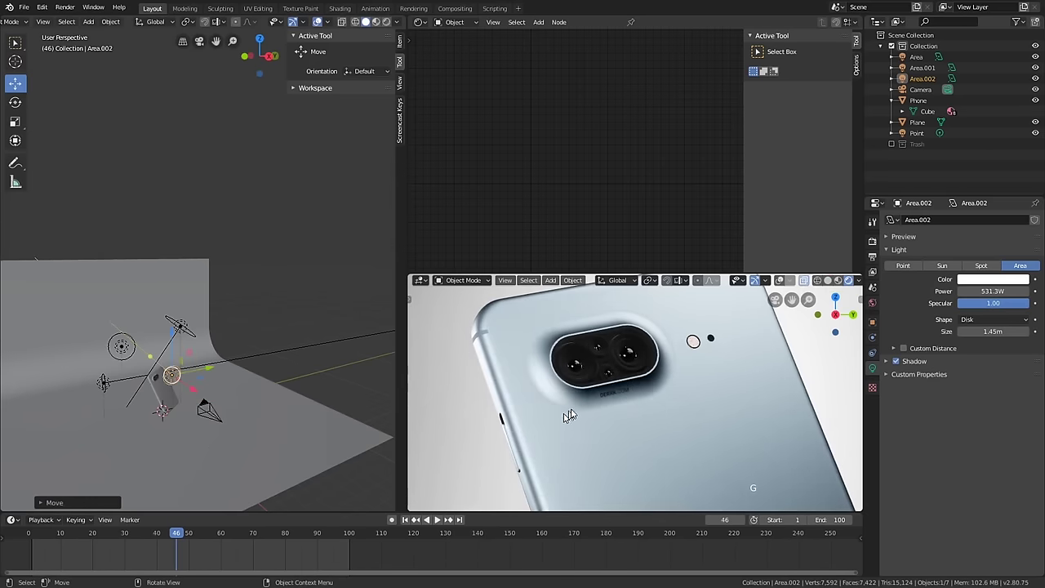
- Set the front area light's disk size to 2.48 m and its power to 283.6 W
scroll(569, 416, "down", 3)
left_click_drag(993, 331, 1009, 330)
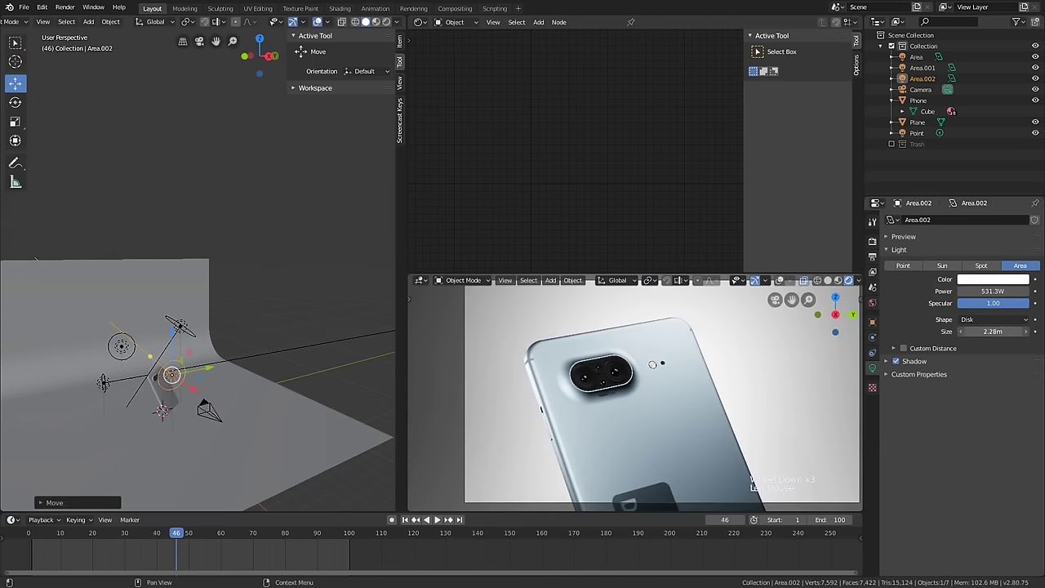
left_click_drag(1002, 291, 968, 292)
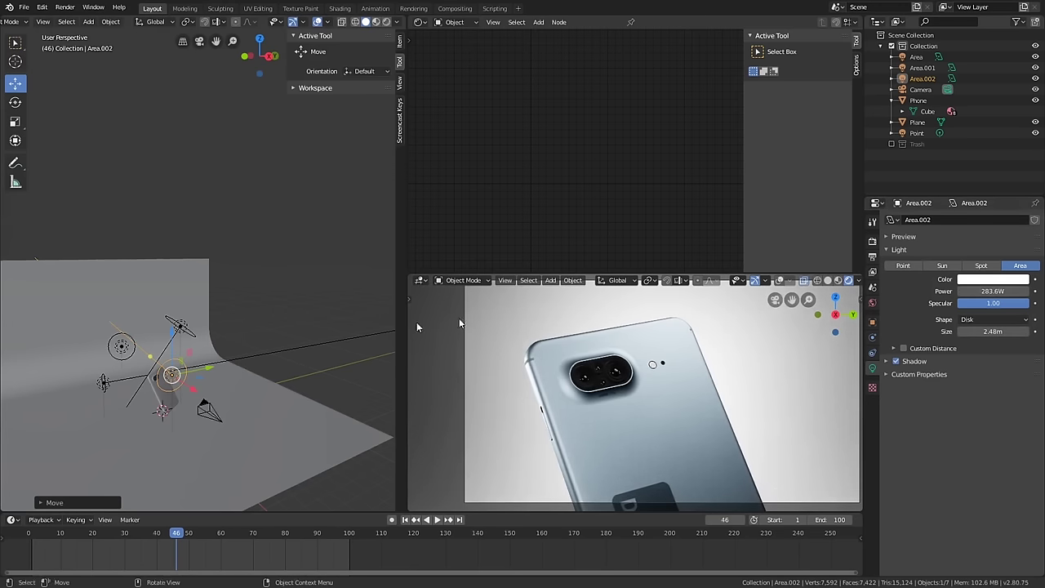
- Move the front area light away from the phone along positive X, to just above the camera
middle_click_drag(163, 367, 253, 349)
key("g")
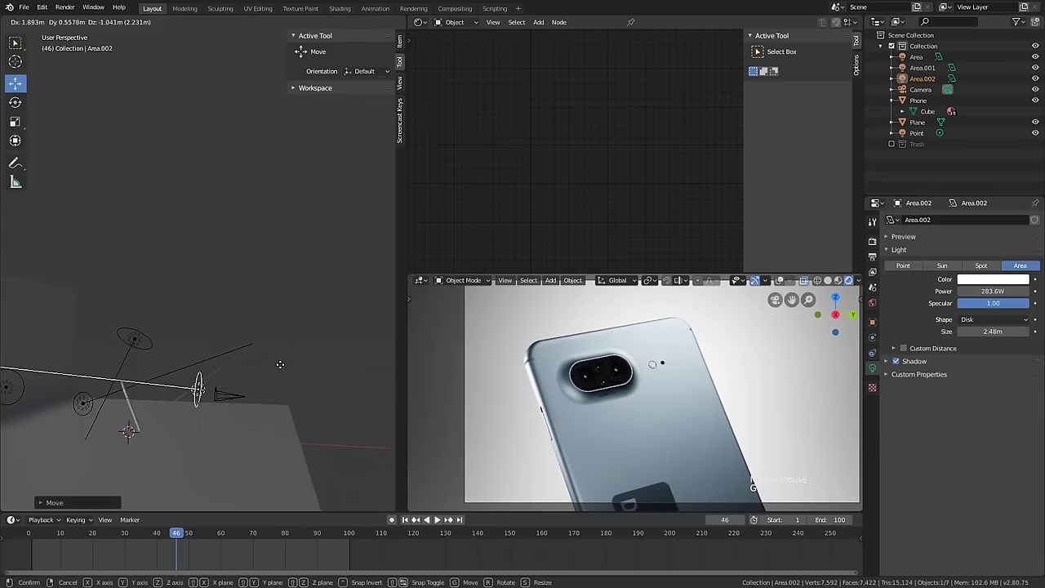
left_click(290, 347)
middle_click_drag(290, 347, 326, 367)
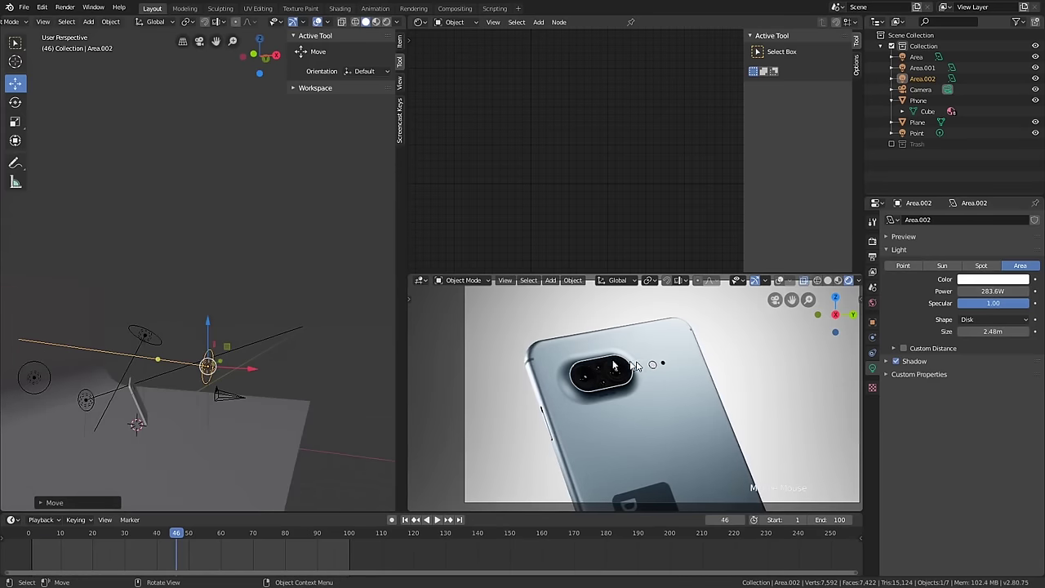
scroll(490, 391, "down", 4)
middle_click_drag(498, 387, 488, 392, "shift")
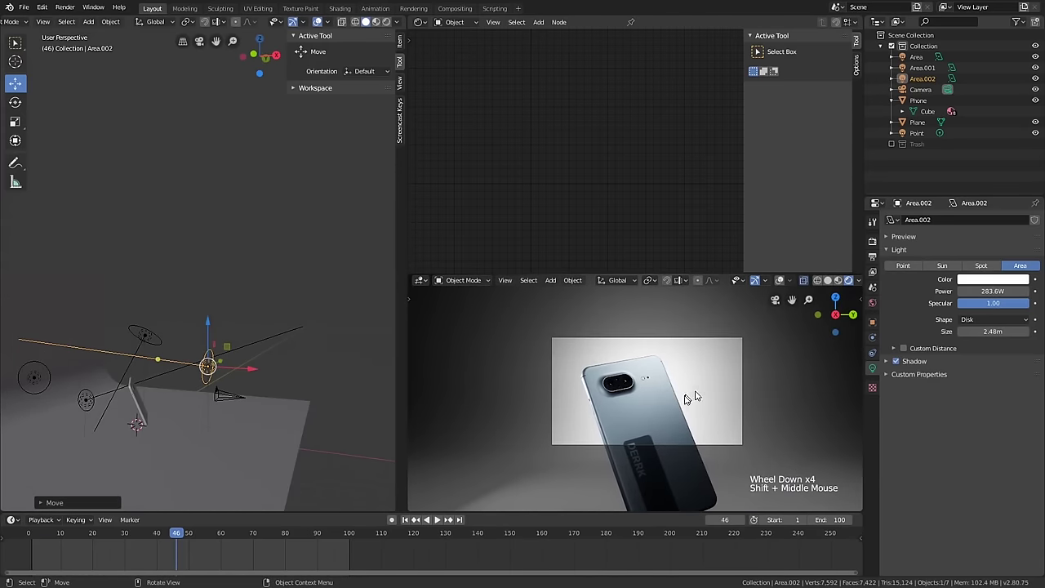
scroll(173, 416, "up", 1)
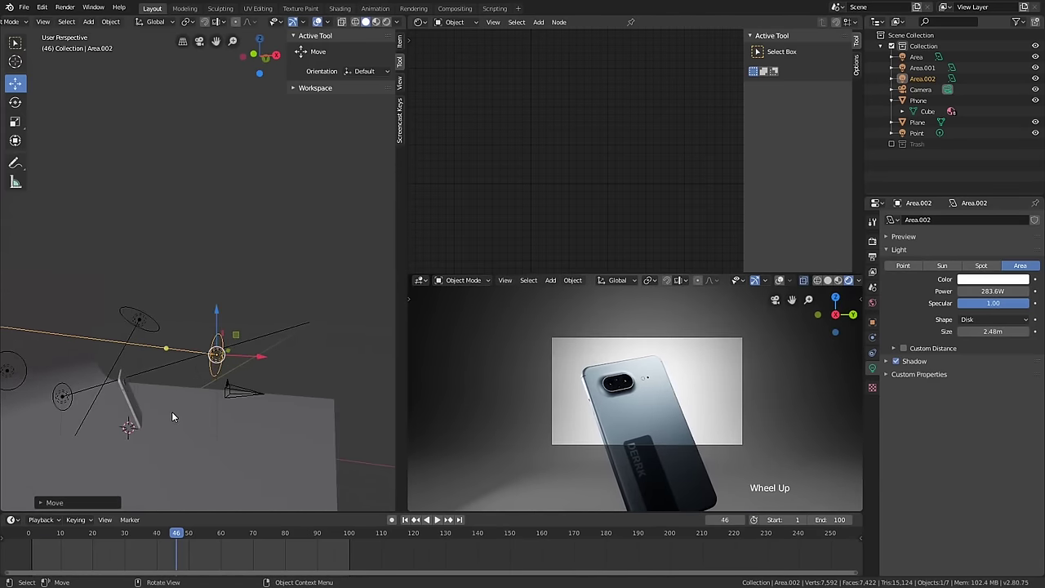
- Select the phone and set the current frame to 1
middle_click_drag(166, 406, 235, 412)
scroll(214, 394, "up", 2)
left_click(216, 394)
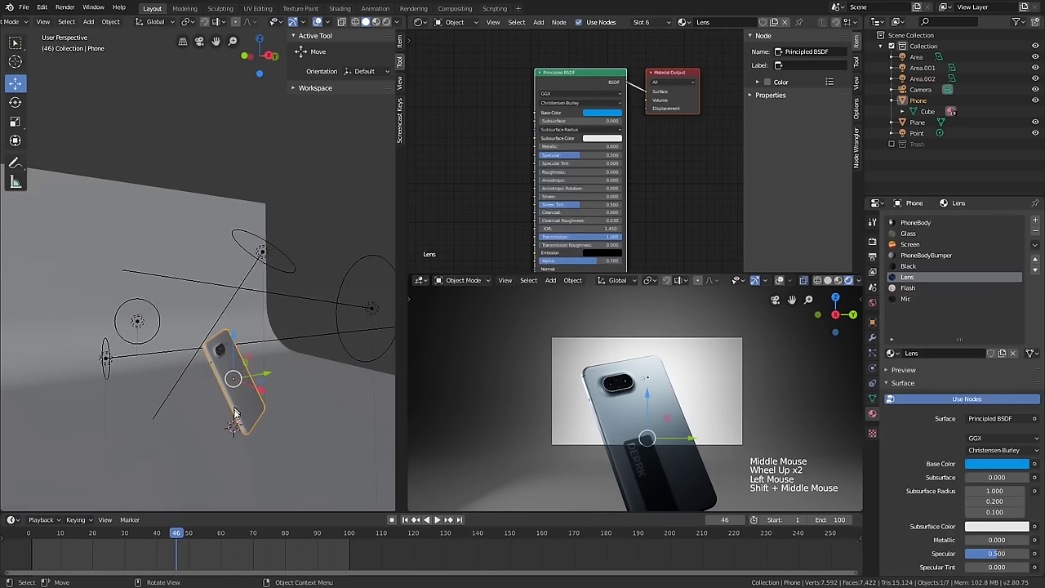
left_click(35, 537)
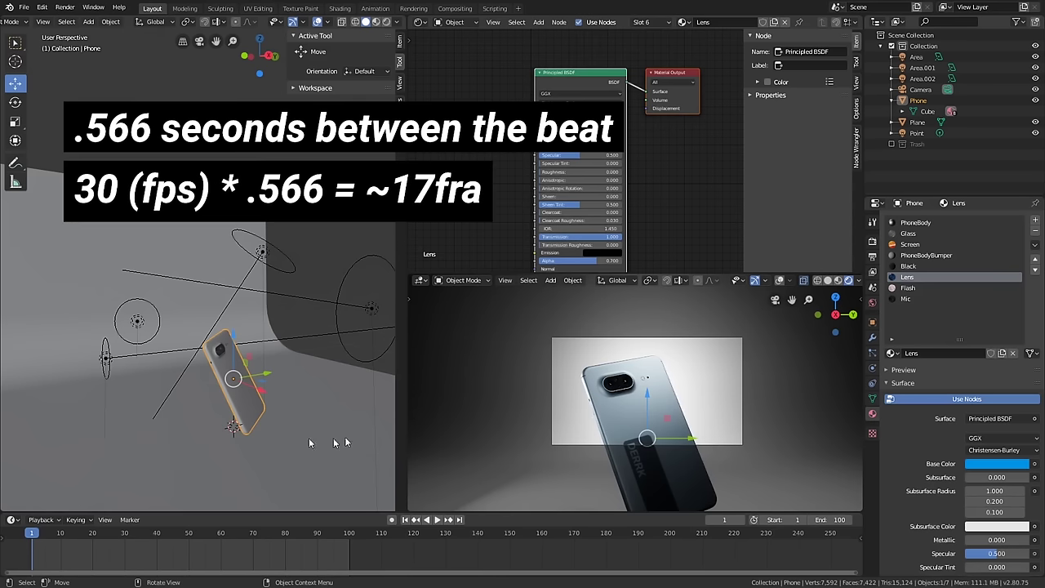
- Set the scene's output frame rate to 30 fps
left_click(873, 241)
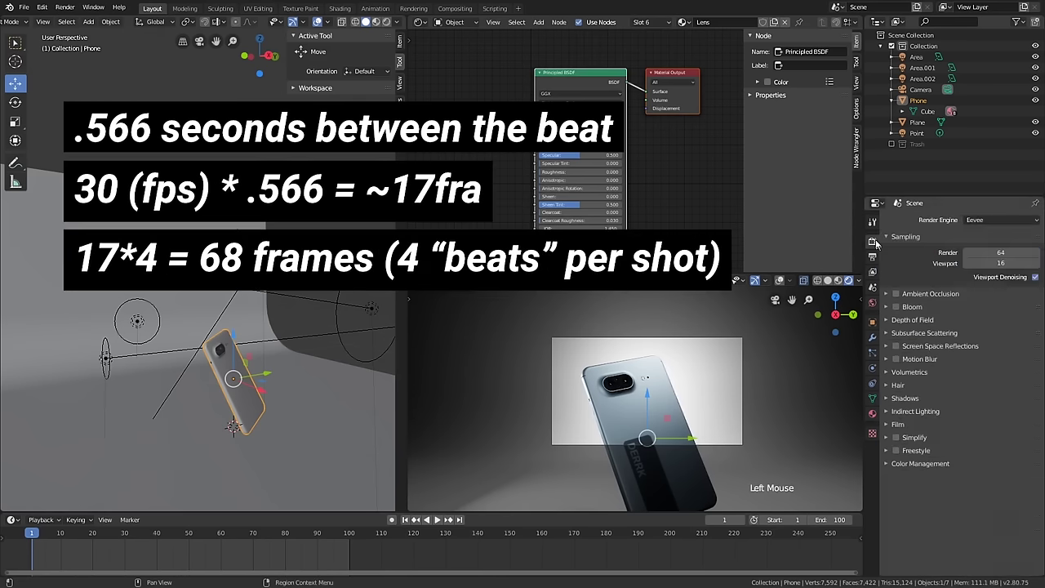
left_click(874, 258)
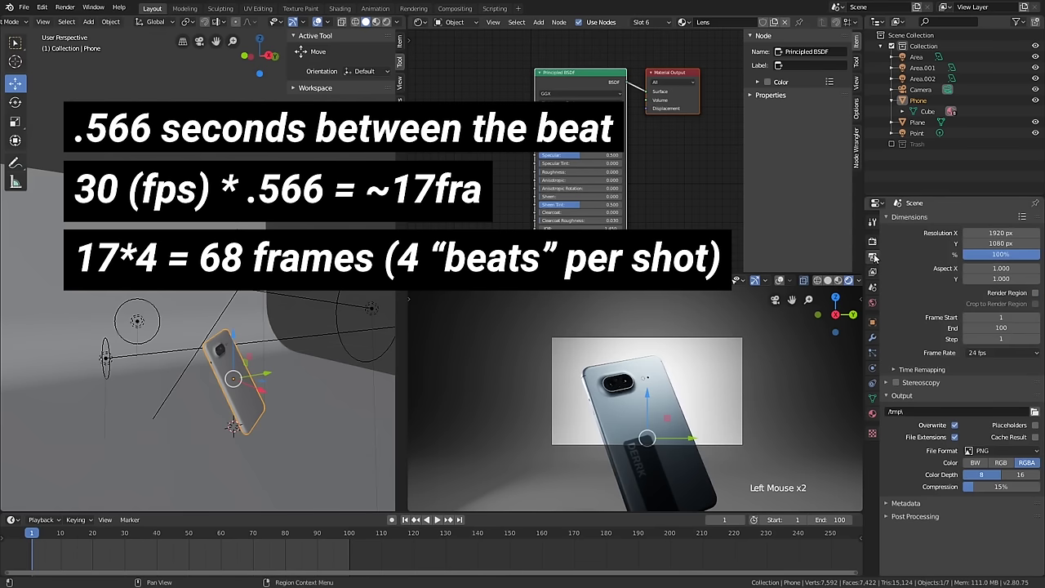
left_click(985, 352)
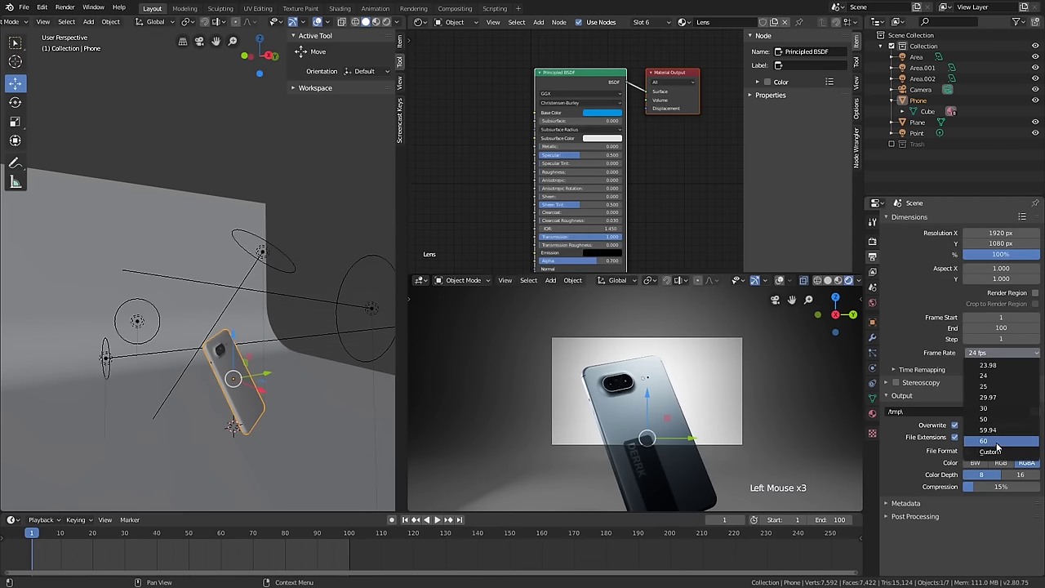
left_click(1001, 408)
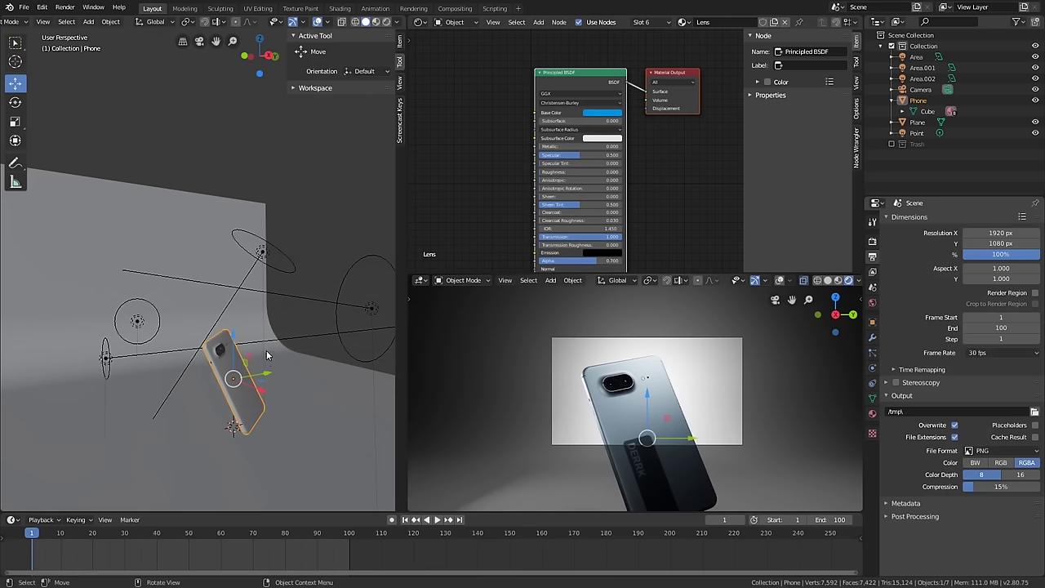
middle_click_drag(255, 359, 247, 363, "shift")
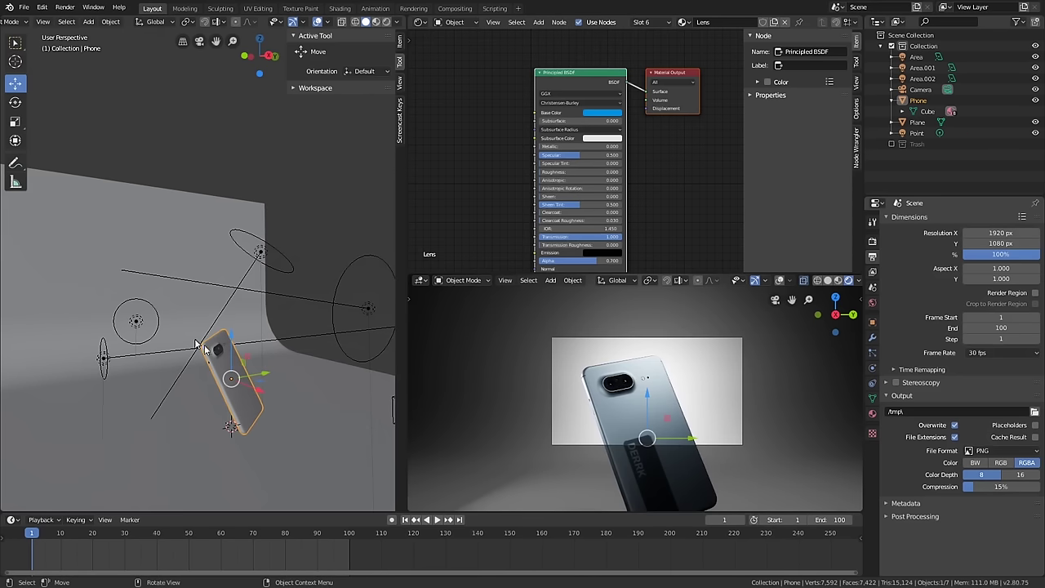
mouse_move(256, 356)
middle_mouse_down()
mouse_move(219, 355)
mouse_move(141, 380)
mouse_move(258, 372)
middle_mouse_up()
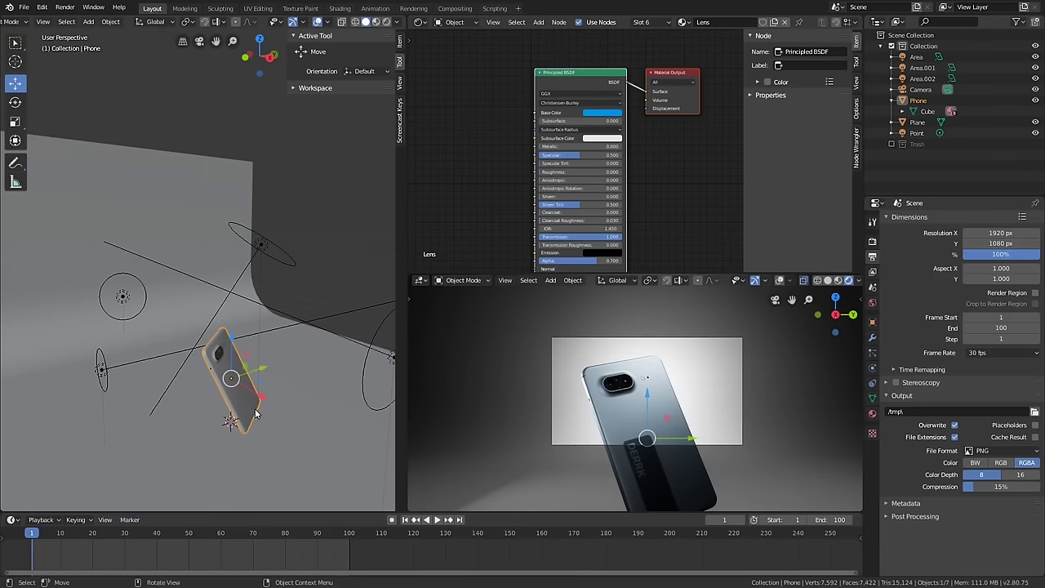
middle_click_drag(255, 414, 256, 398)
scroll(265, 391, "up", 1)
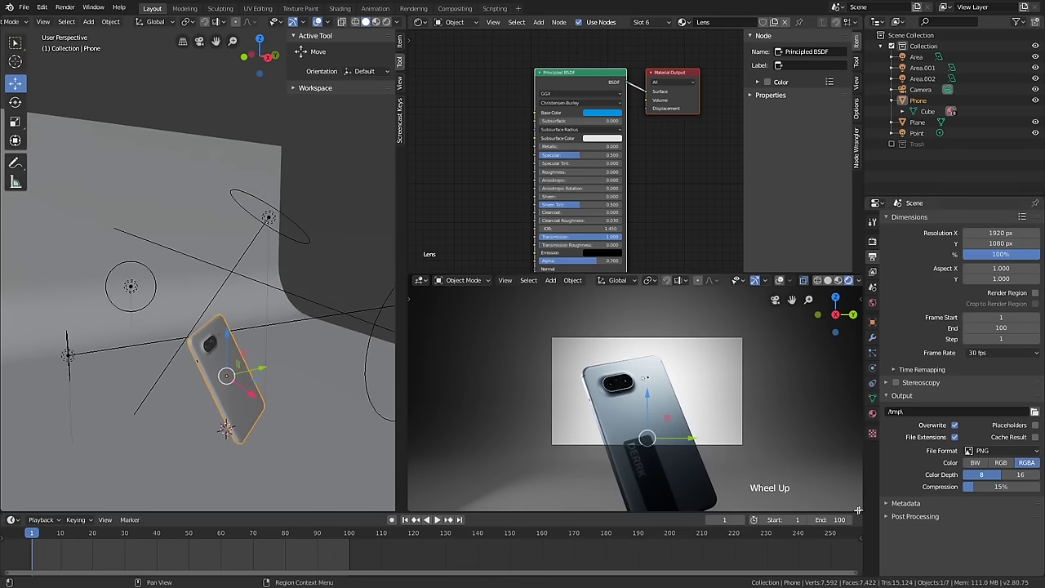
- Set the animation's end frame to 68
left_click_drag(835, 519, 830, 519)
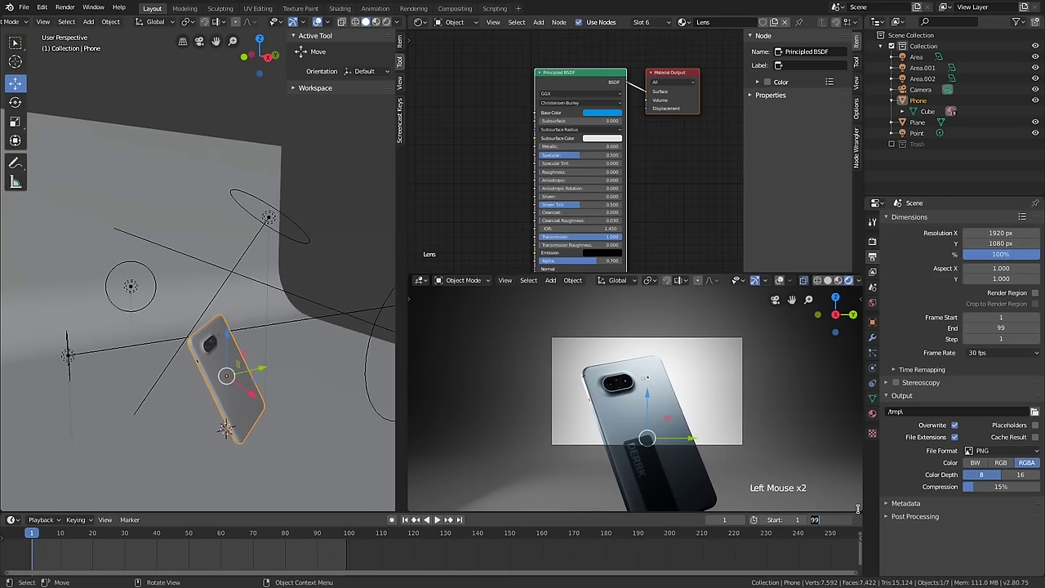
type("68")
key("Return")
- Display the phone's transform values beside the 3D view
mouse_move(271, 374)
middle_mouse_down("shift")
mouse_move(282, 376)
mouse_move(274, 365)
middle_mouse_up("shift")
scroll(283, 376, "down", 1, "shift")
key("n")
key("n")
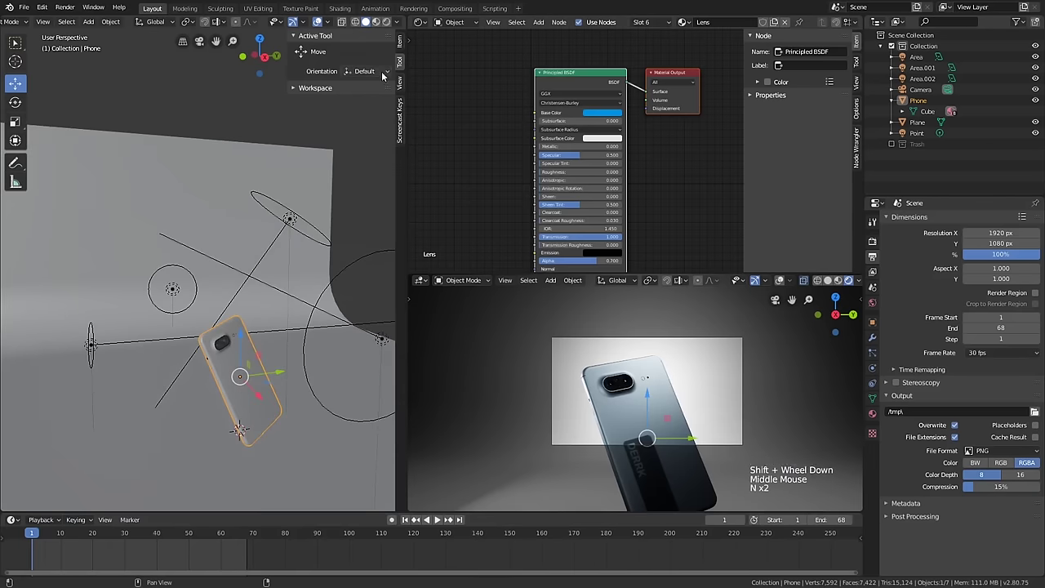
scroll(402, 52, "up", 2)
scroll(170, 379, "up", 1, "shift")
middle_click_drag(170, 379, 156, 359, "shift")
scroll(490, 390, "down", 1)
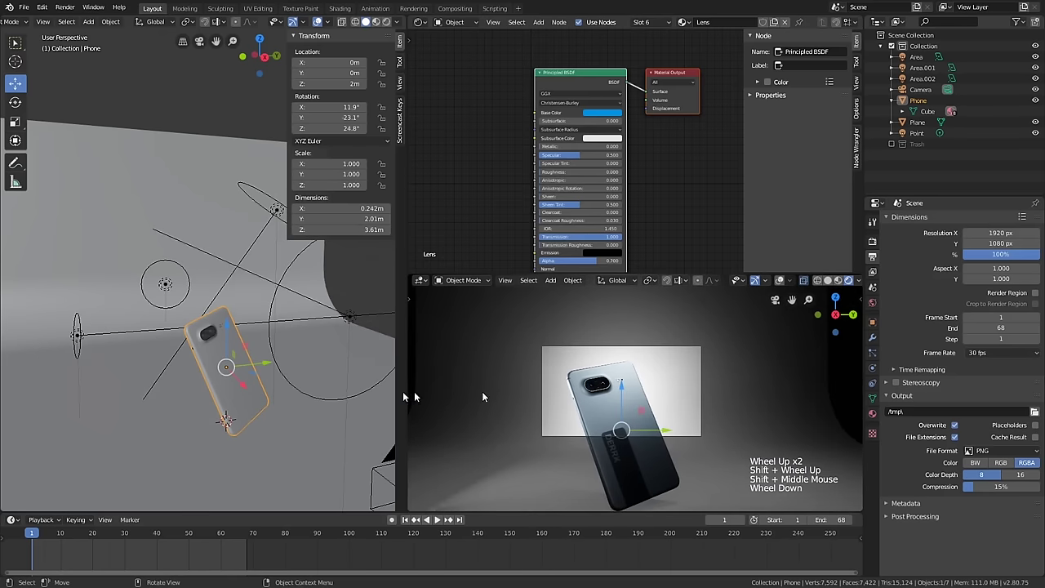
- Rotate the phone freely to a tilted starting pose of about X 27.2°, Y 7.1°, Z -44.8°
middle_click_drag(324, 386, 293, 362)
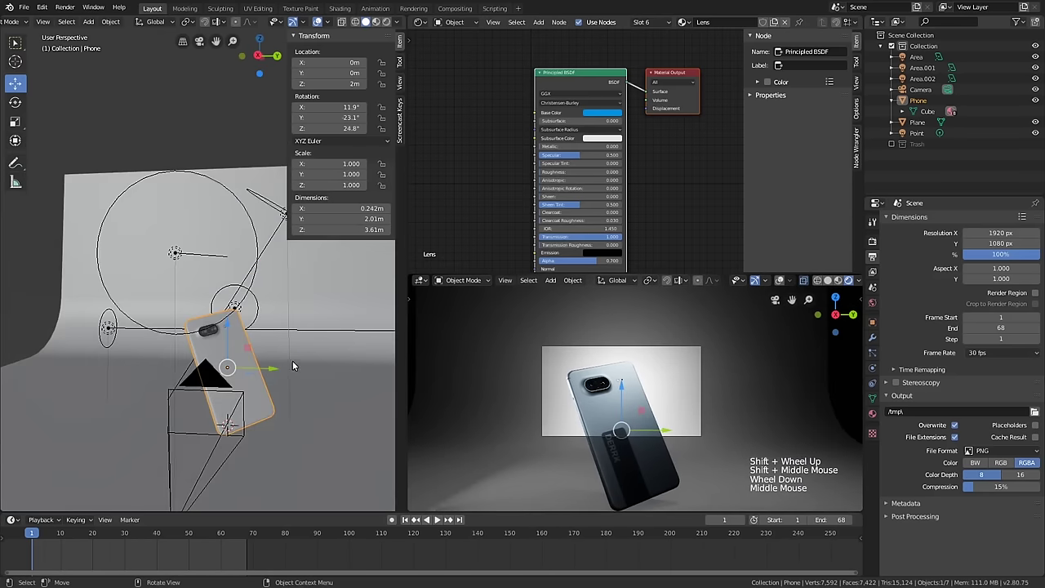
key("r")
key("r")
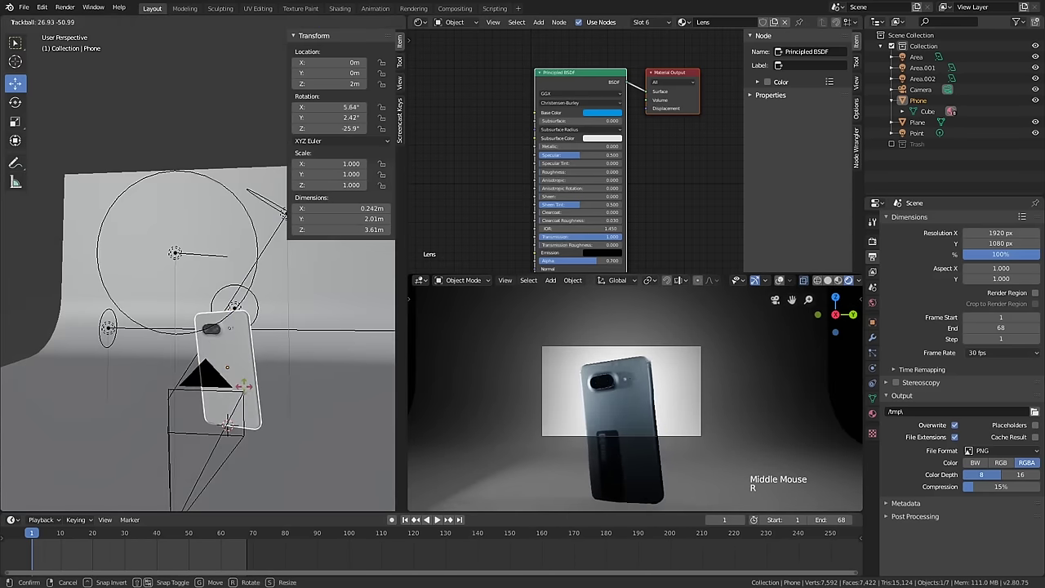
left_click(281, 297)
key("r")
key("r")
left_click(243, 280)
key("r")
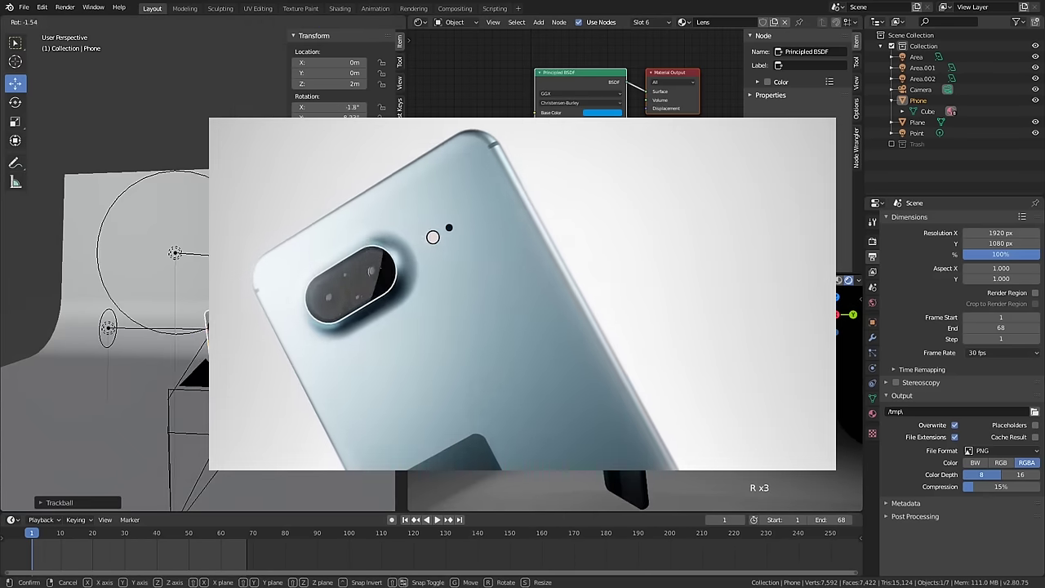
left_click(244, 280)
key("r")
key("r")
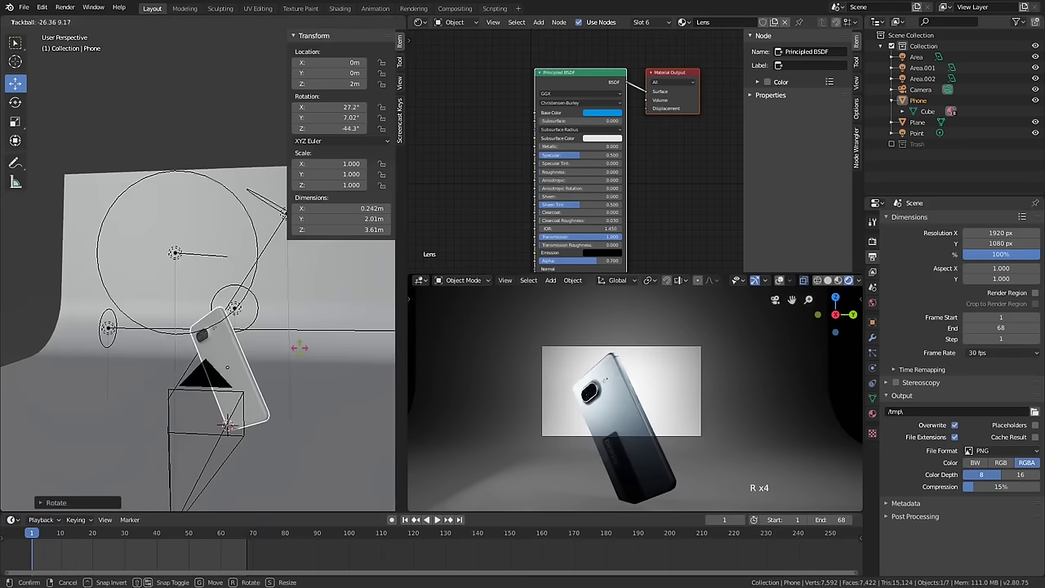
left_click(300, 346)
- Move the phone within the camera frame to about X 0.04 m, Y -0.49 m, Z 1.74 m
key("g")
left_click(284, 354)
scroll(679, 430, "up", 2)
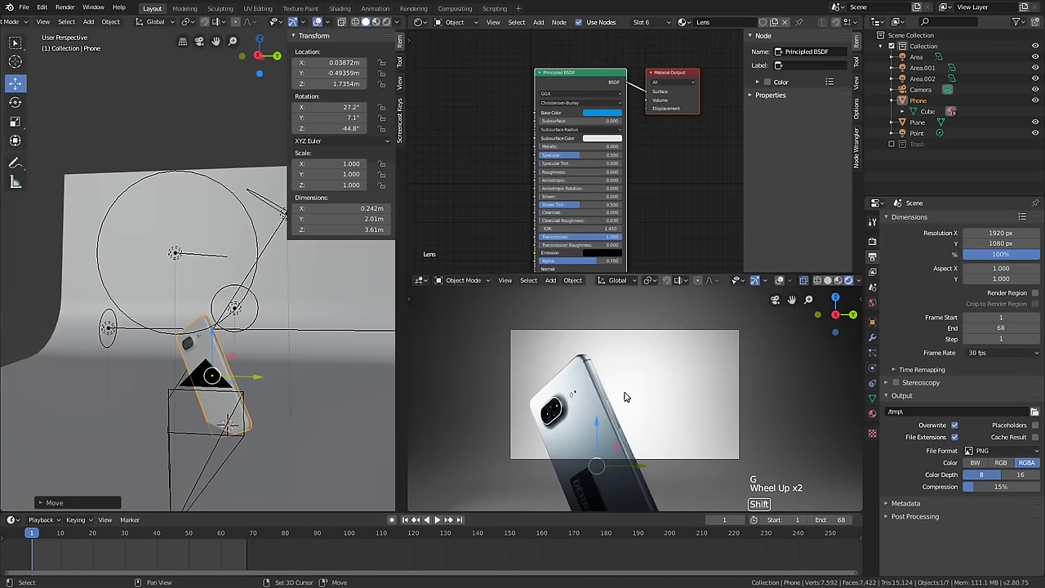
middle_click_drag(686, 445, 662, 408, "shift")
scroll(603, 427, "up", 2)
scroll(633, 428, "down", 2)
middle_click_drag(653, 351, 653, 404, "shift")
middle_click_drag(211, 352, 214, 364, "shift")
middle_click_drag(214, 364, 235, 377)
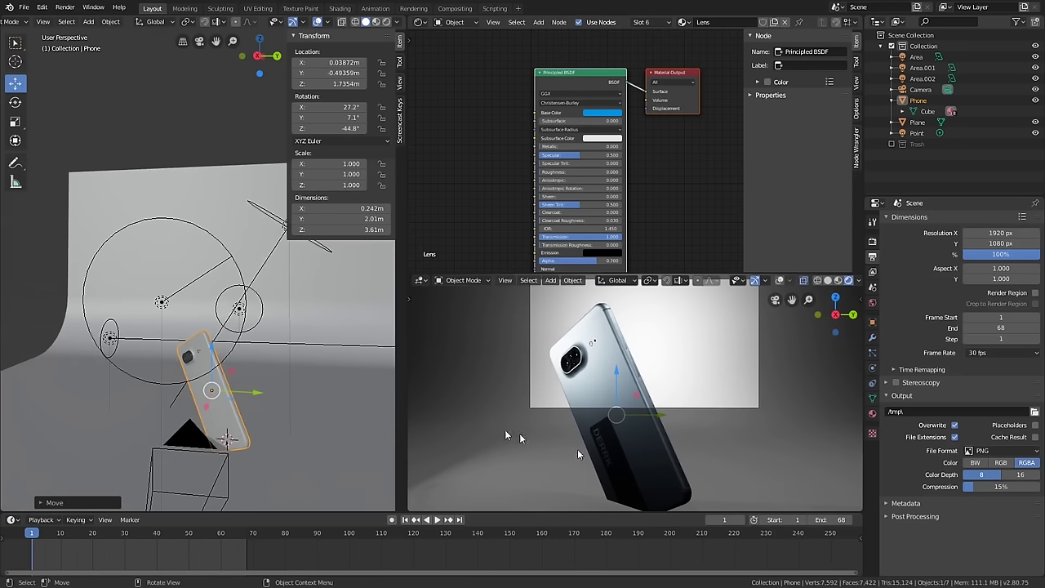
- Refine the phone's starting rotation with a trackball rotation to about X 21.1°, Y 12.2°, Z -40.5°
key("r")
key("r")
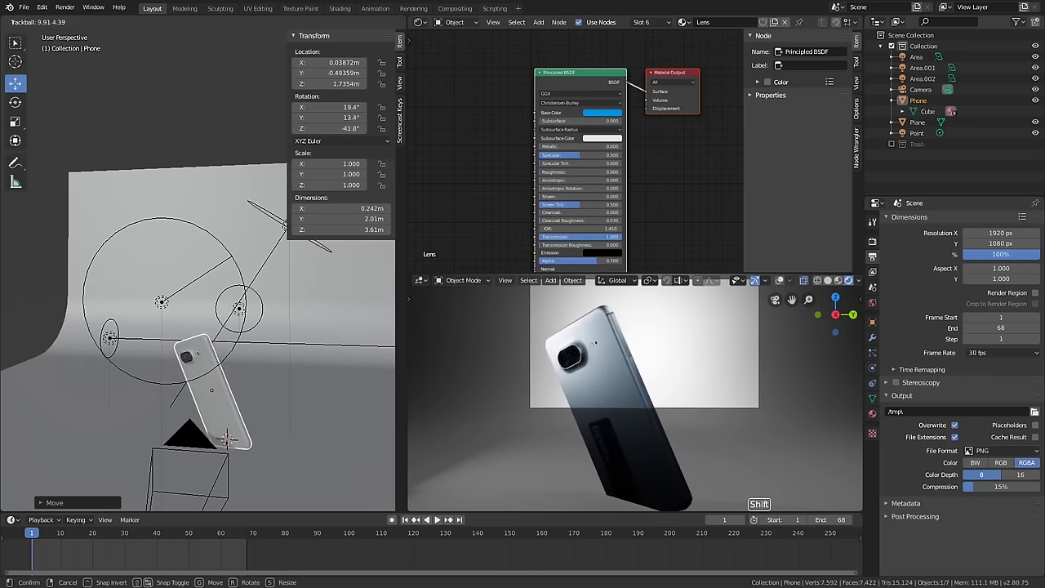
left_click(300, 196)
- Insert keyframes for the phone's location and rotation at frame 1
right_click(334, 73)
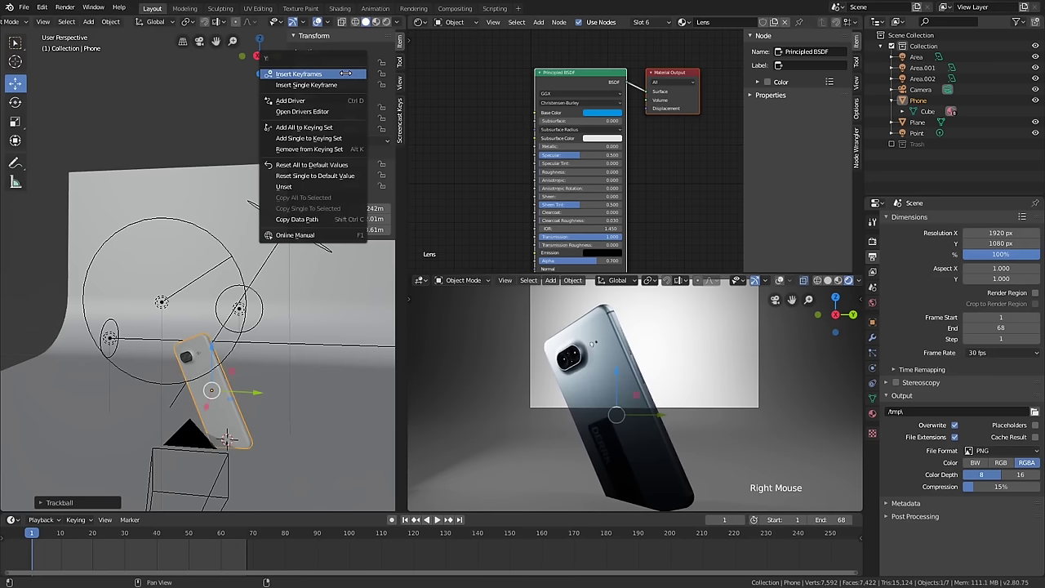
left_click(343, 76)
right_click(328, 126)
left_click(328, 124)
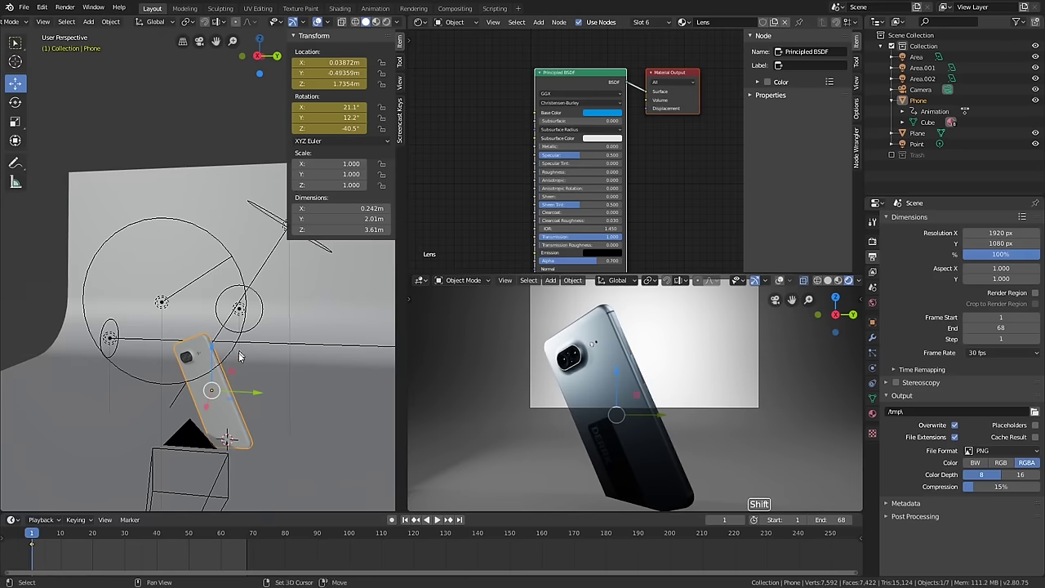
- Set the current frame to 68 for the phone's ending pose
mouse_move(240, 350)
middle_mouse_down("shift")
mouse_move(228, 404)
mouse_move(234, 364)
middle_mouse_up("shift")
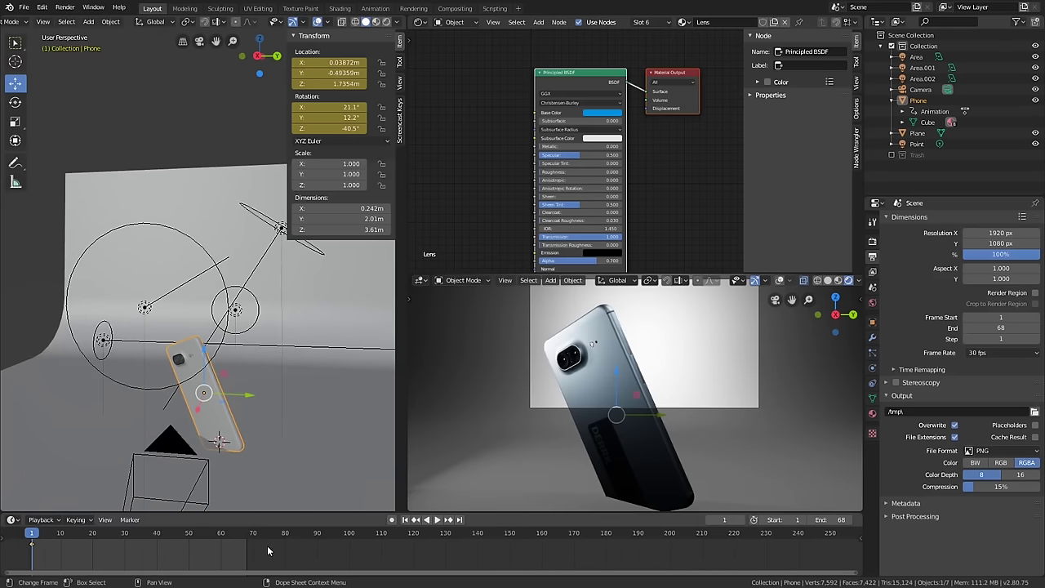
middle_click_drag(648, 436, 648, 455, "shift")
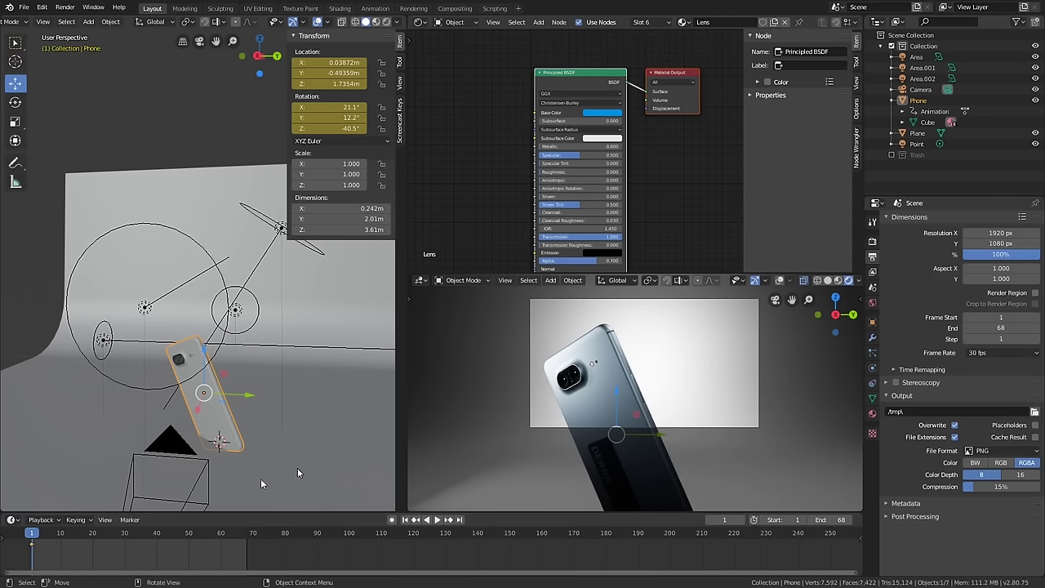
left_click(31, 535)
key("space")
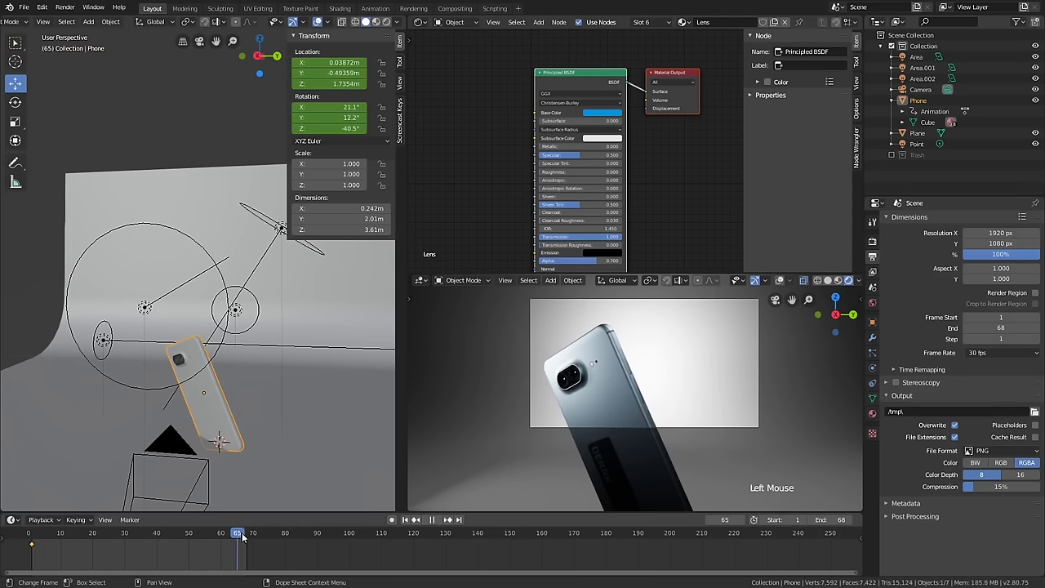
left_click_drag(242, 535, 245, 538)
key("space")
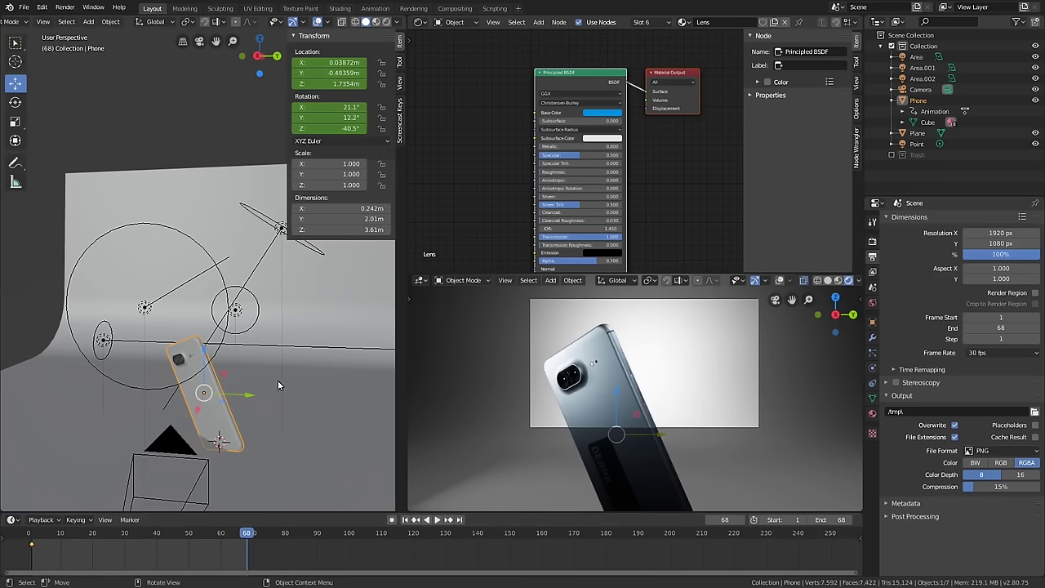
- Move the phone to about Y 0.88 m, Z 2.09 m and rotate it to about X 23.8°, Y -31.6°, Z 33.4°
key("g")
left_click(680, 398)
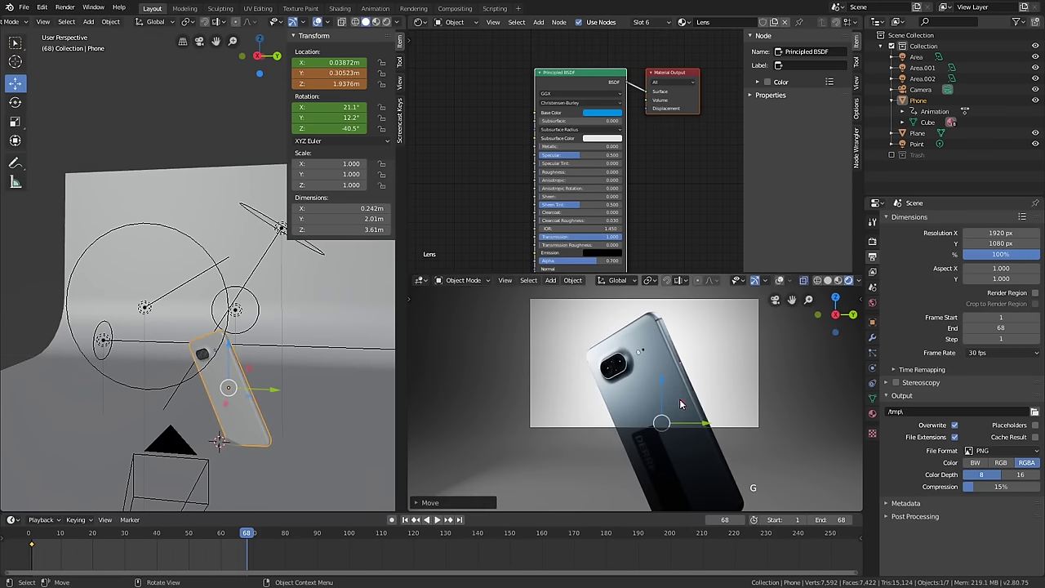
key("r")
key("r")
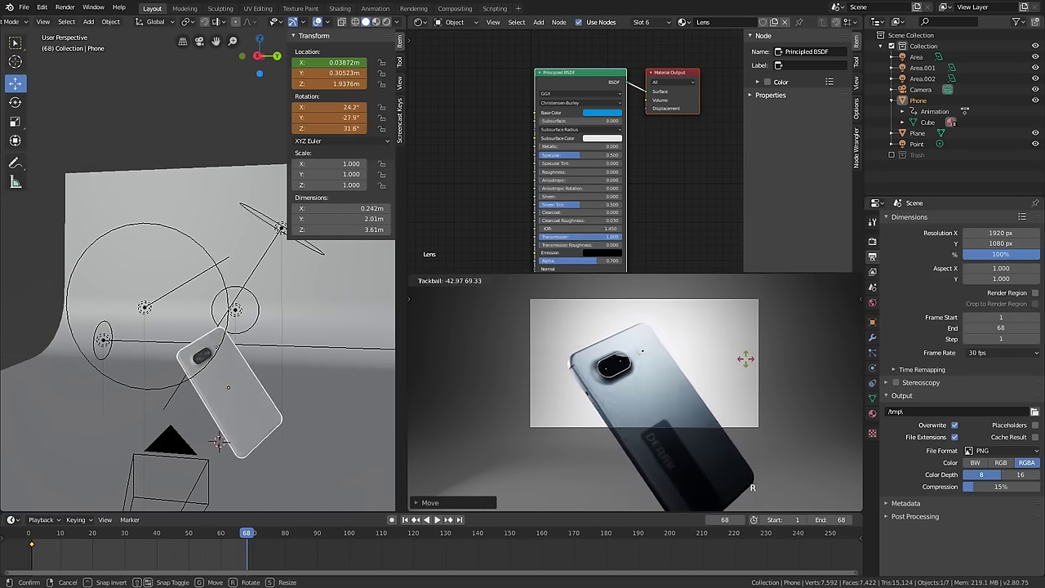
left_click(747, 355)
key("g")
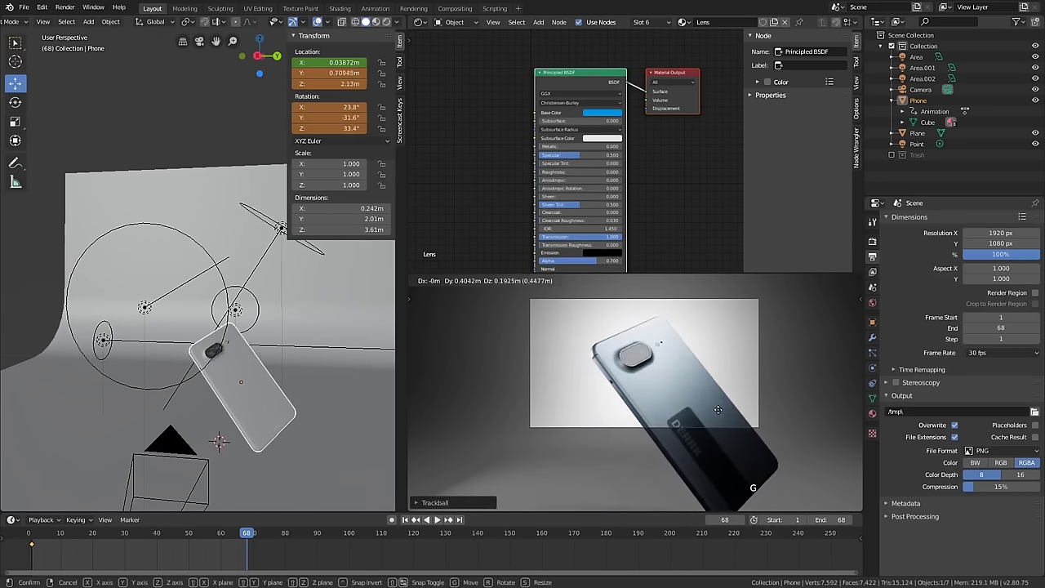
left_click(727, 412)
middle_click_drag(669, 351, 669, 369, "shift")
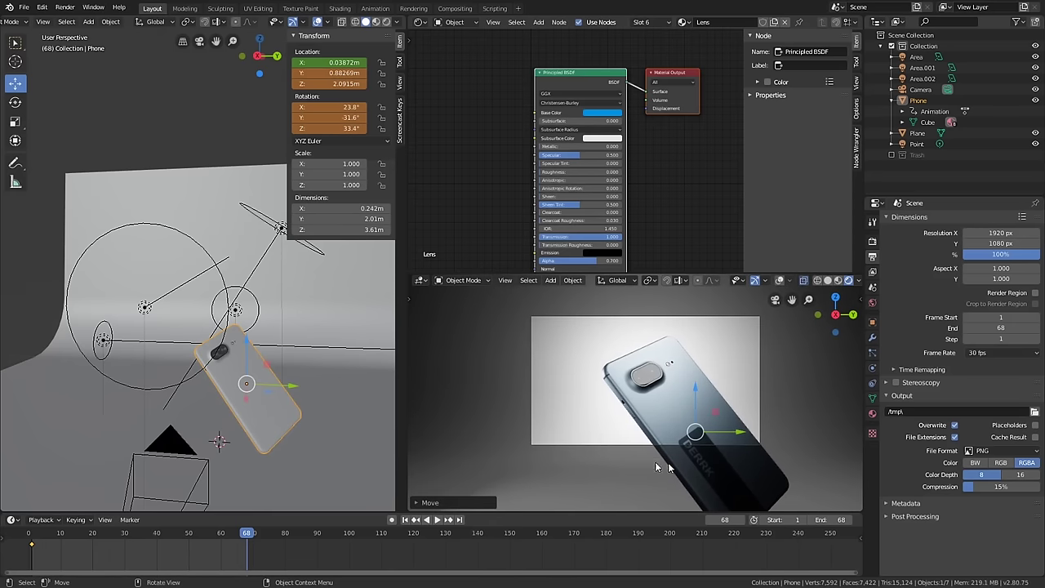
- Insert keyframes for the phone's location and rotation at frame 68
right_click(343, 83)
left_click(343, 81)
right_click(345, 107)
left_click(345, 109)
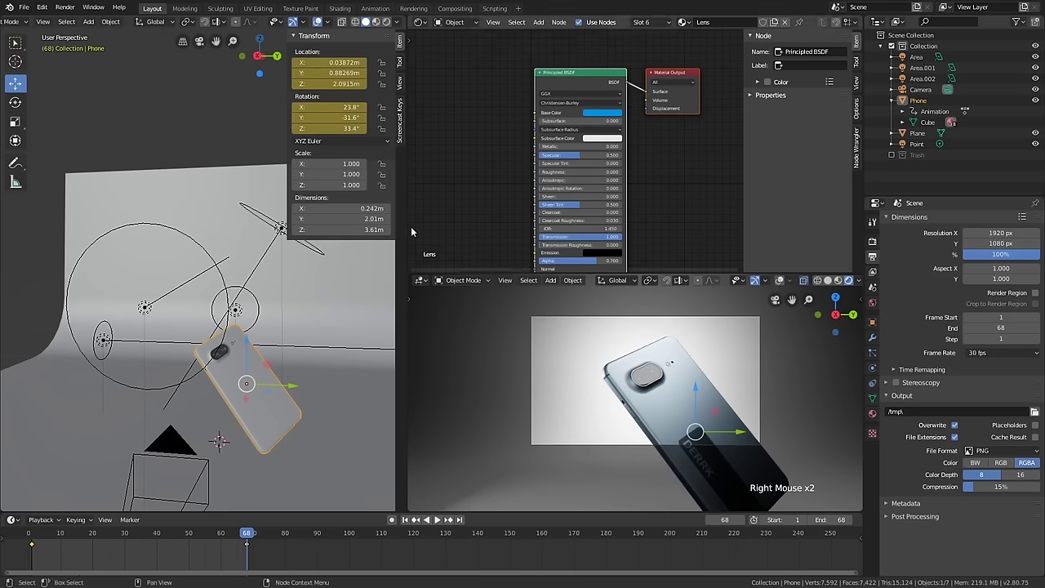
- Scrub through and play back the phone's motion between the two keyframes to check its timing
left_click_drag(247, 543, 99, 545)
key("space")
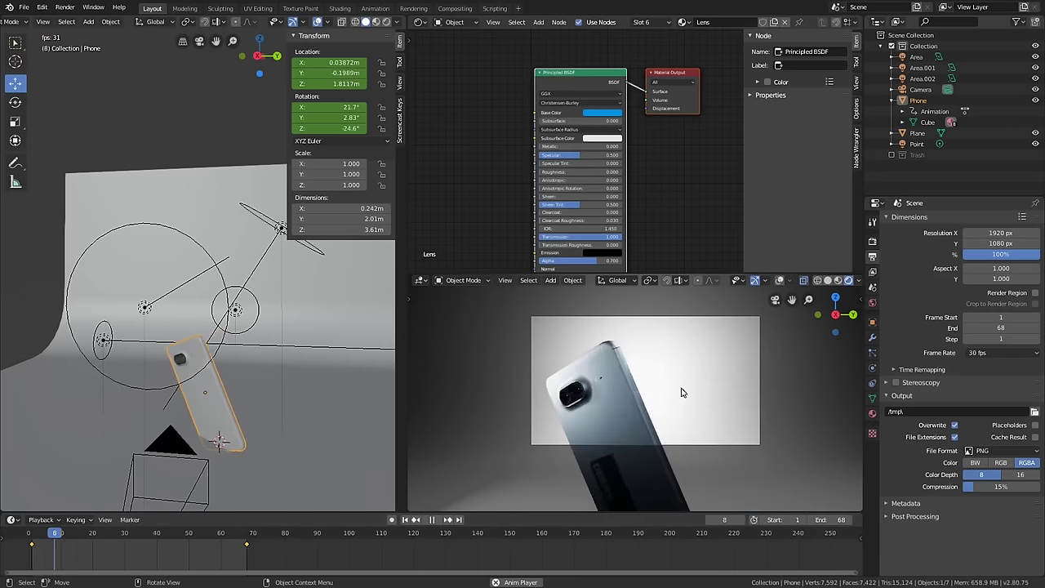
key("space")
middle_click_drag(247, 476, 263, 468, "shift")
left_click_drag(211, 534, 33, 560)
key("space")
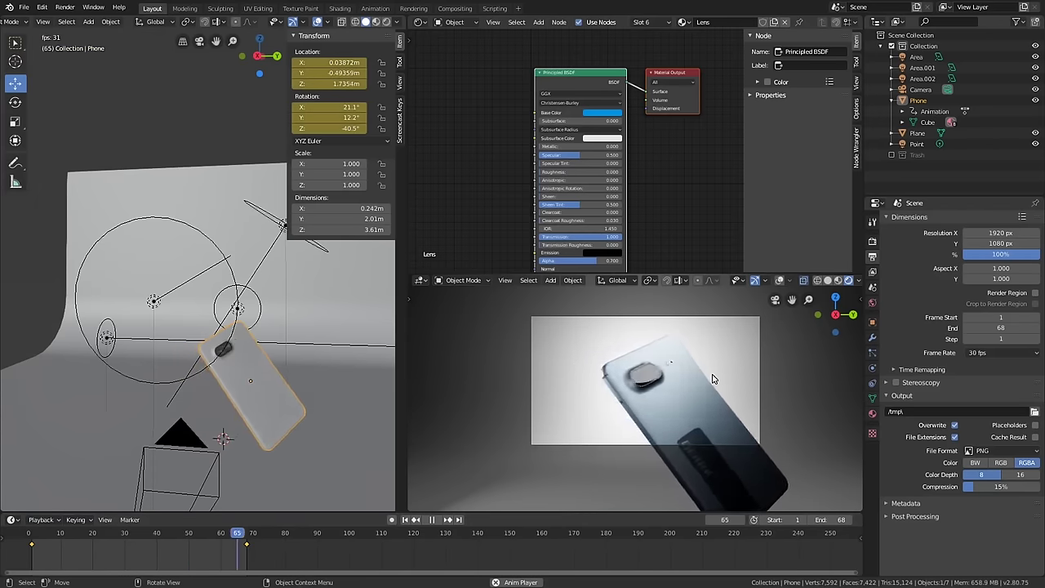
key("space")
- Set the interpolation of the phone's keyframes to Linear
key("t")
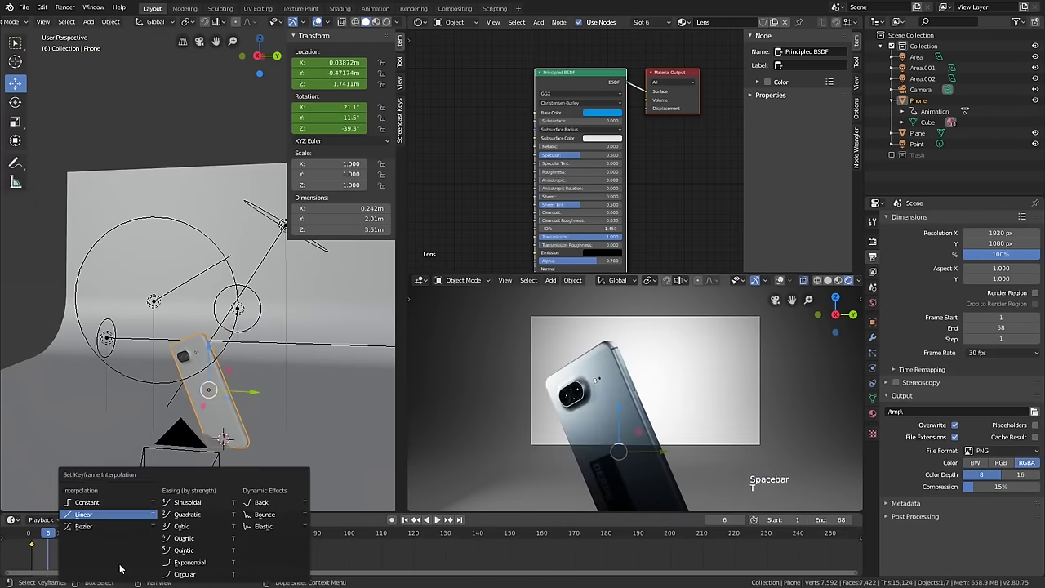
left_click(108, 514)
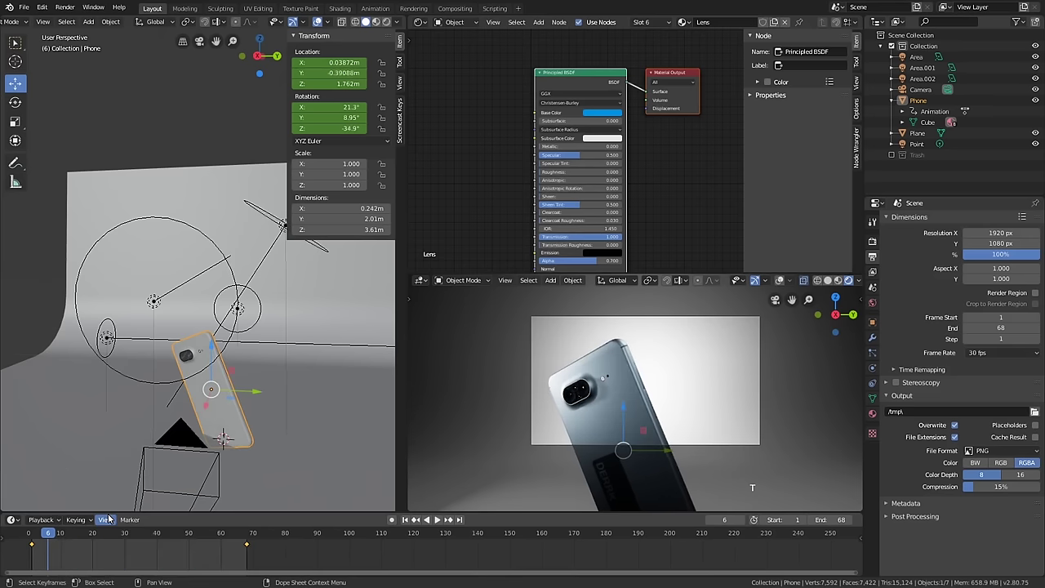
key("t")
left_click(173, 523)
- Play back the animation to review the phone's linear motion
key("space")
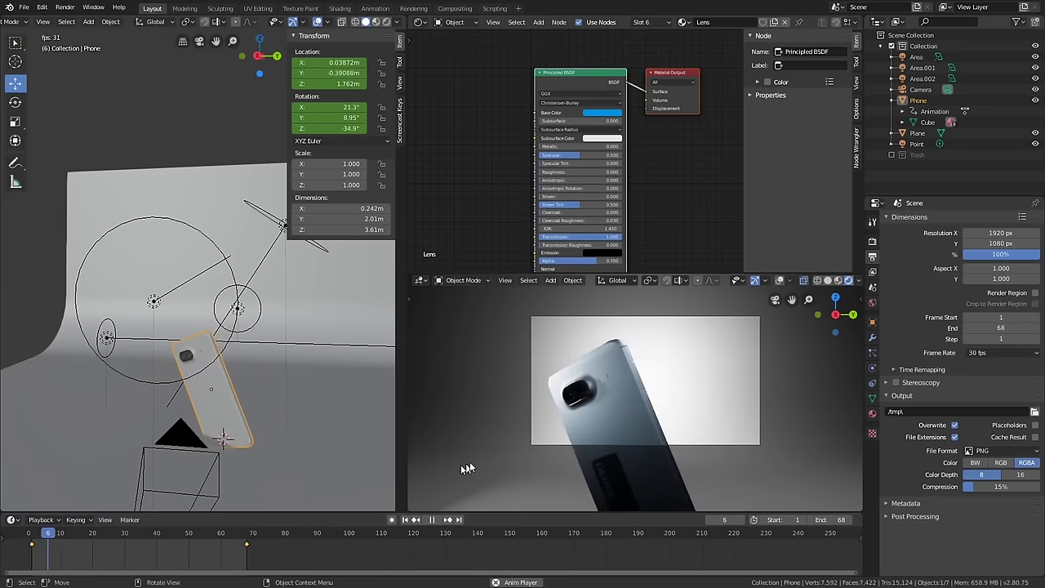
key("space")
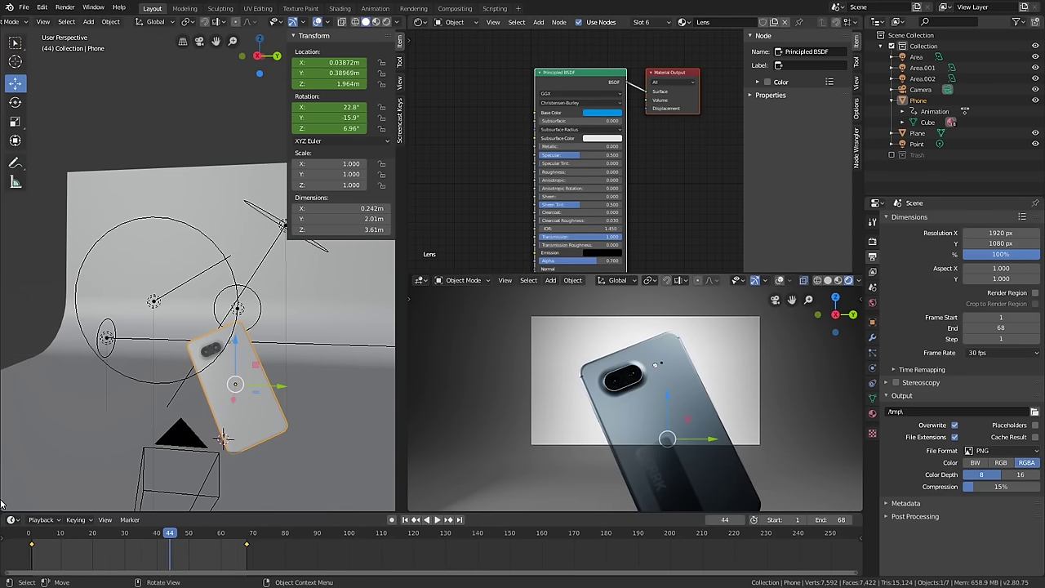
key("space")
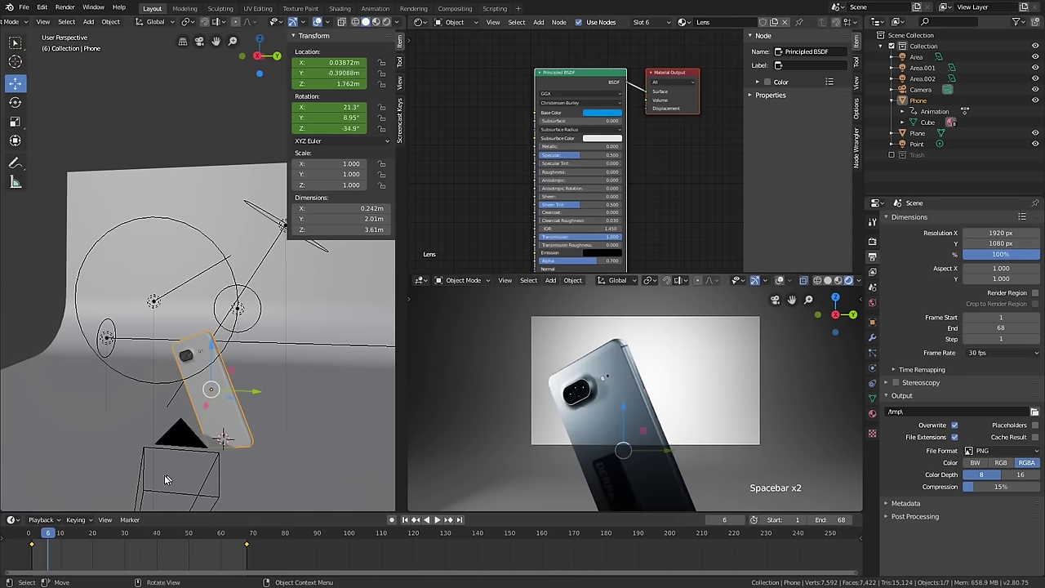
- At frame 1, move the Area.001 light beside the phone to about X -0.89 m, Y -4.40 m, Z 1.96 m
left_click_drag(51, 536, 32, 546)
middle_click_drag(161, 418, 167, 406, "shift")
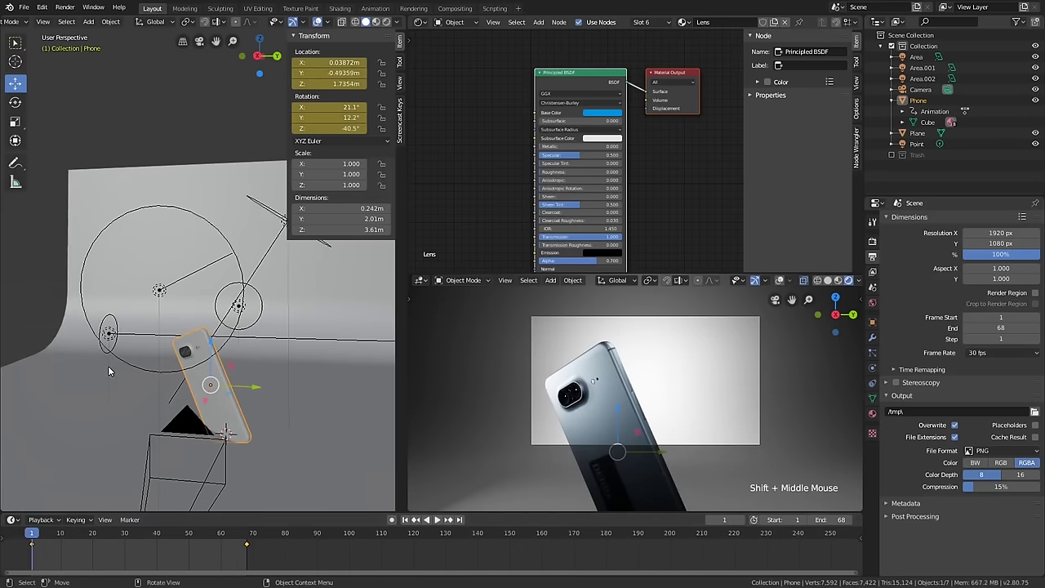
middle_click_drag(108, 366, 233, 364)
left_click(73, 359)
middle_click_drag(75, 358, 133, 348)
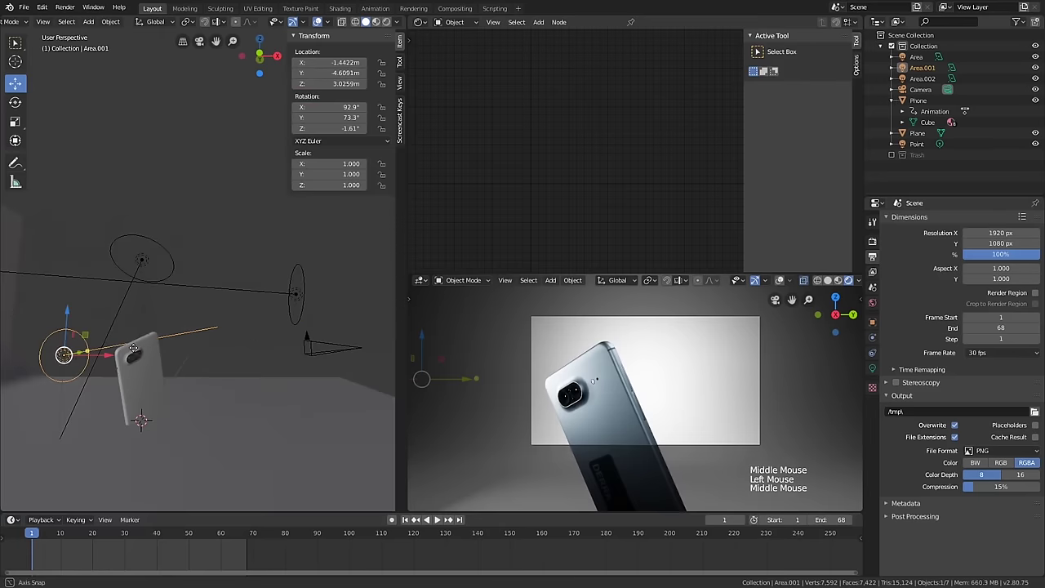
key("g")
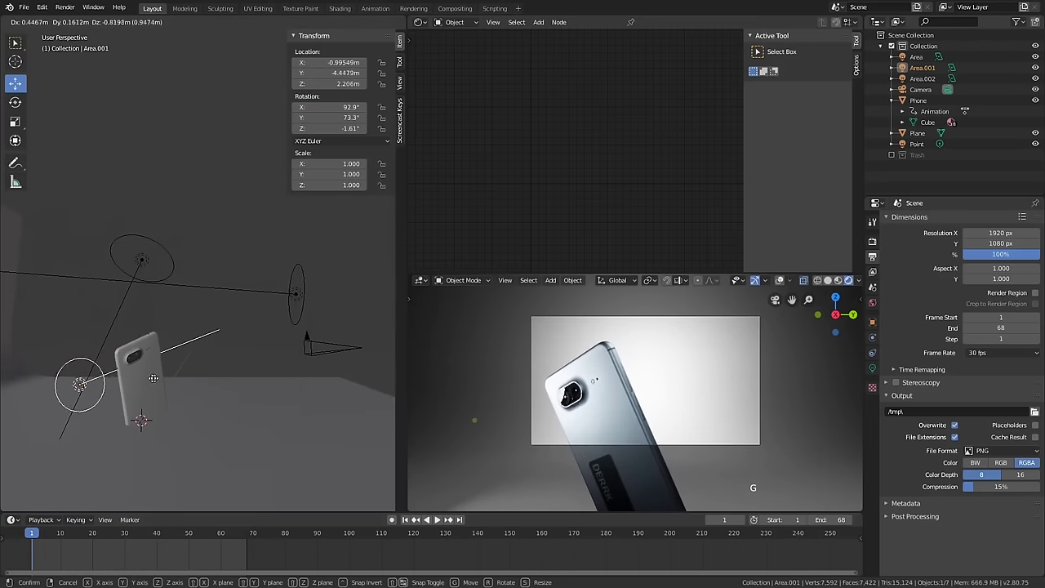
left_click(249, 390)
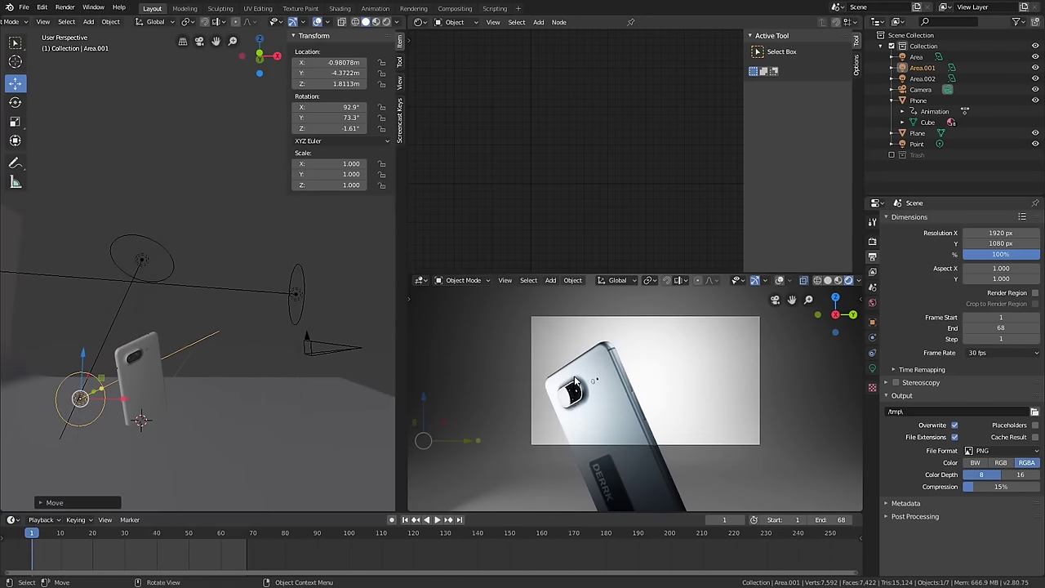
key("g")
left_click(61, 422)
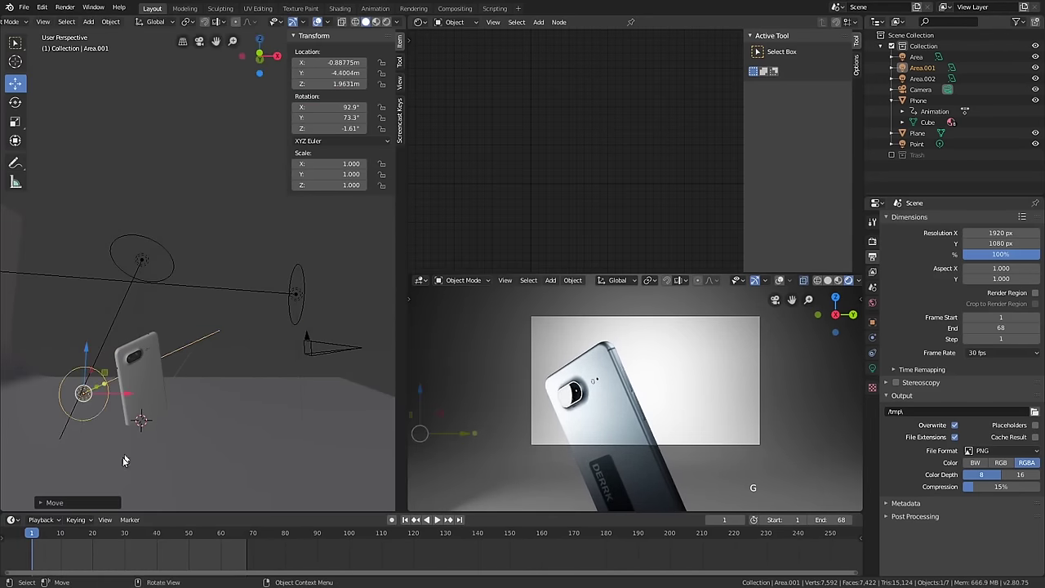
- At frame 39, set the Area.002 light's size to 3.92 m and power to 382.3 W, moving it to about X 6.29, Y -0.40, Z 4.26 m
left_click_drag(36, 530, 154, 510)
scroll(276, 341, "down", 2)
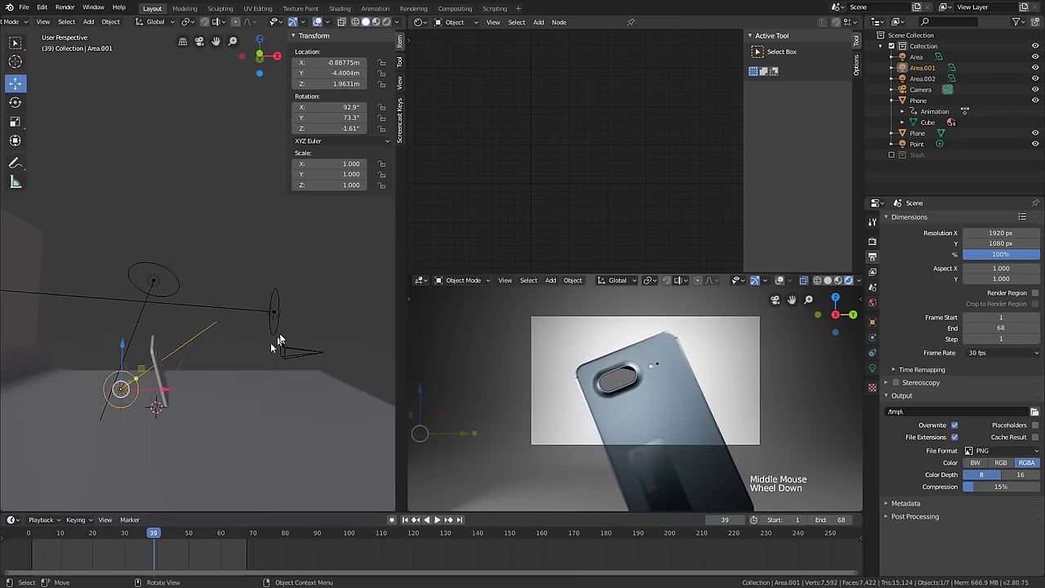
left_click(276, 314)
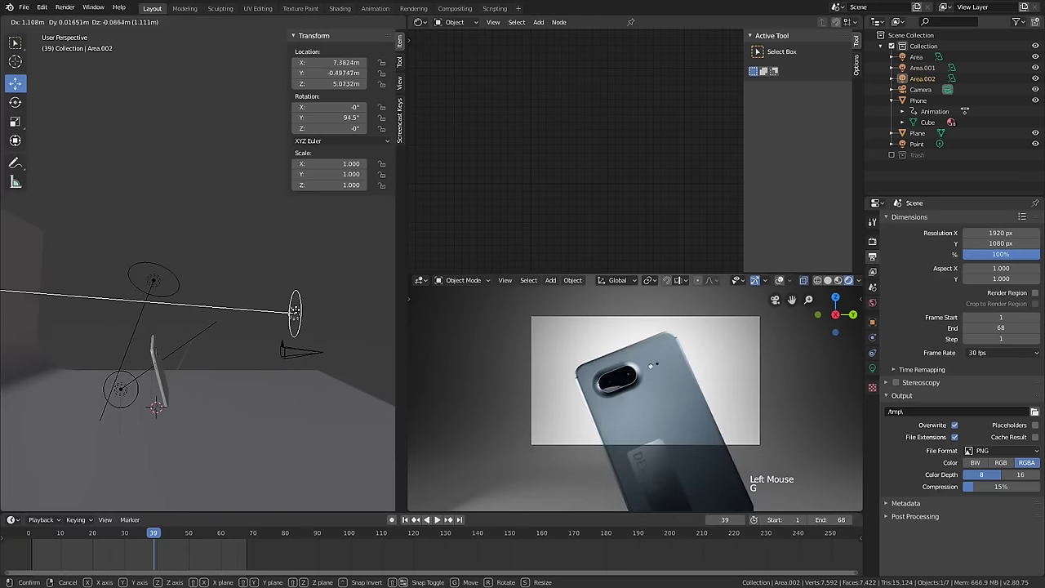
key("g")
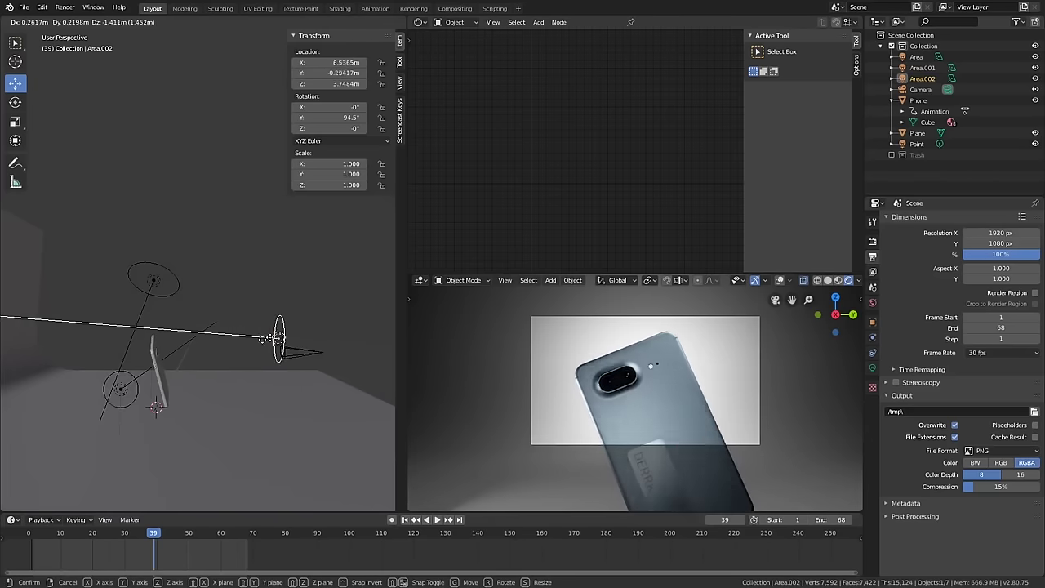
left_click(331, 334)
middle_click_drag(331, 334, 351, 327, "shift")
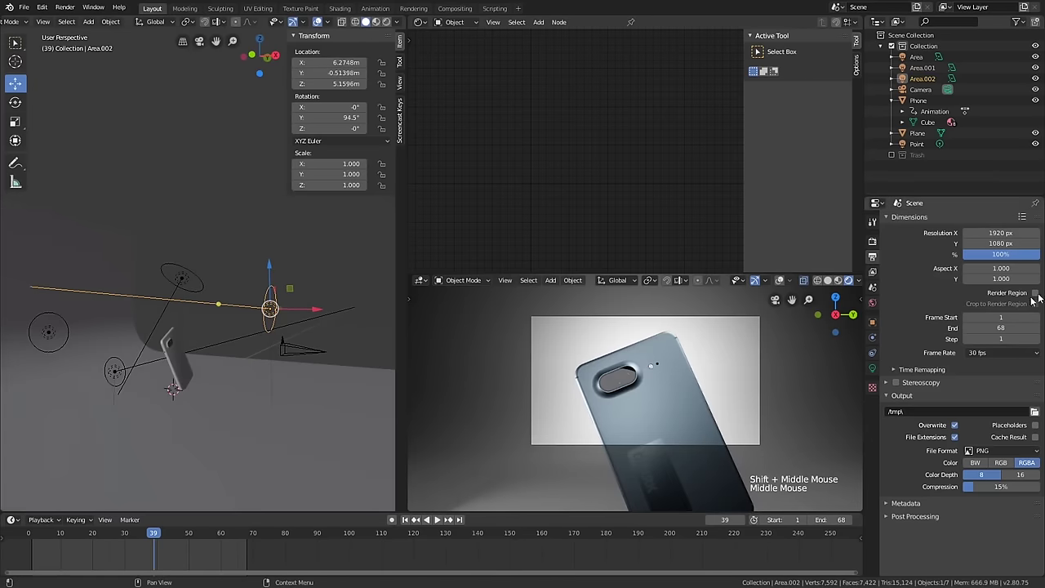
left_click(872, 368)
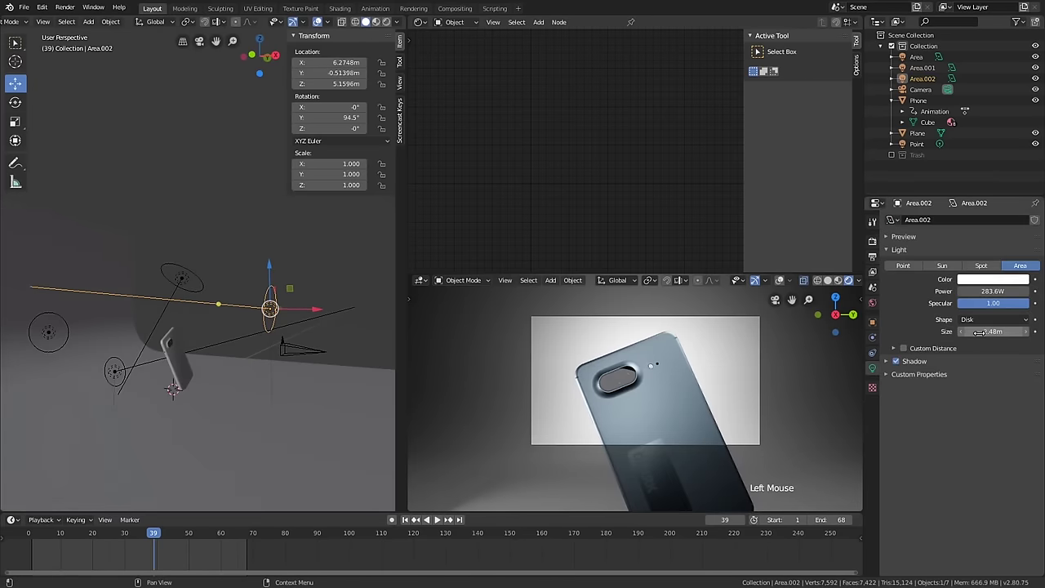
key("g")
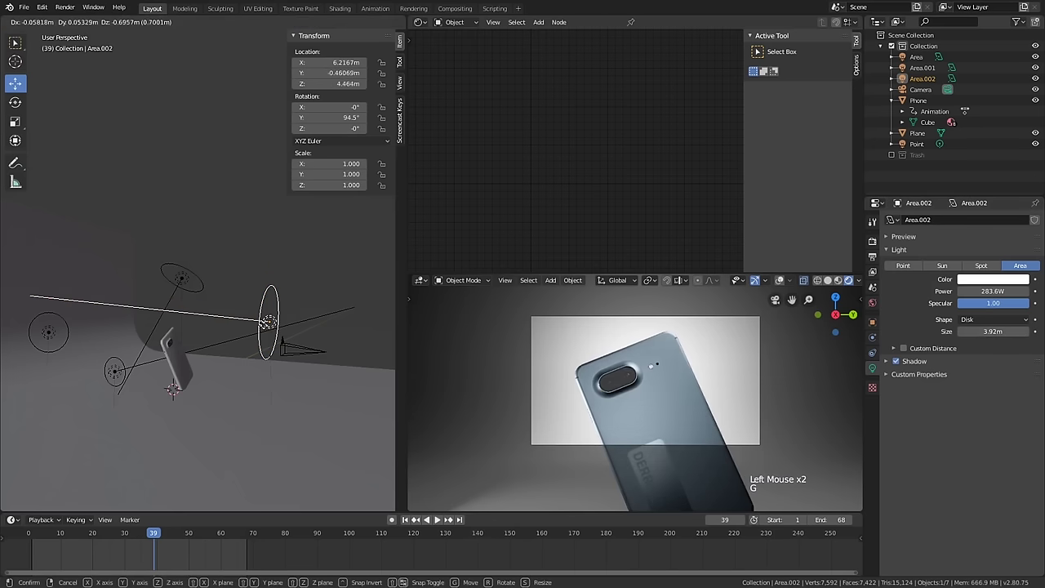
left_click(330, 343)
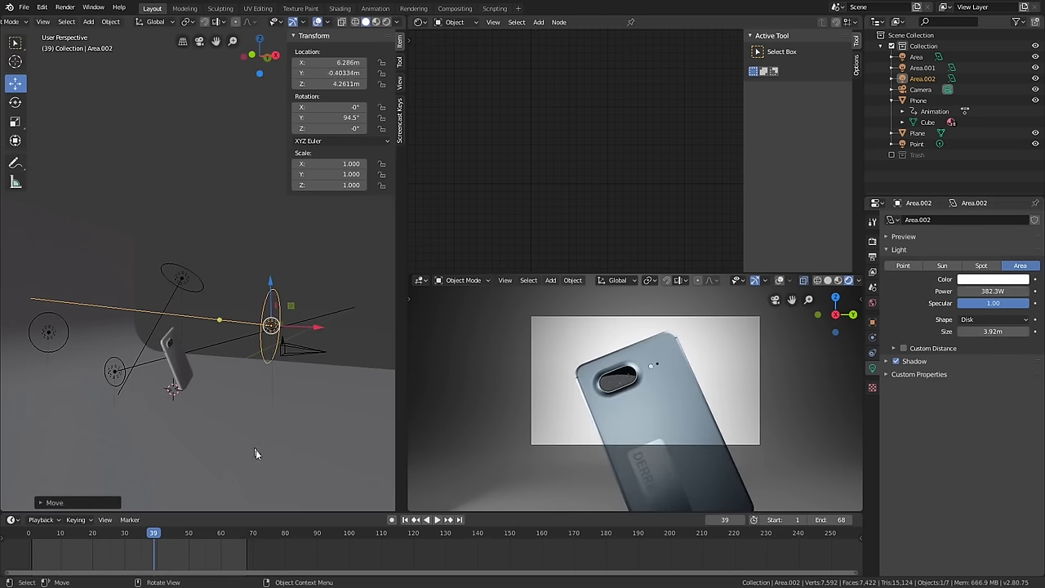
- At frame 74, move the overhead Area light to about X -1.06 m, Y 4.77 m, Z 8.36 m and set its power to 1115.8 W
left_click_drag(154, 534, 266, 510)
left_click(183, 284)
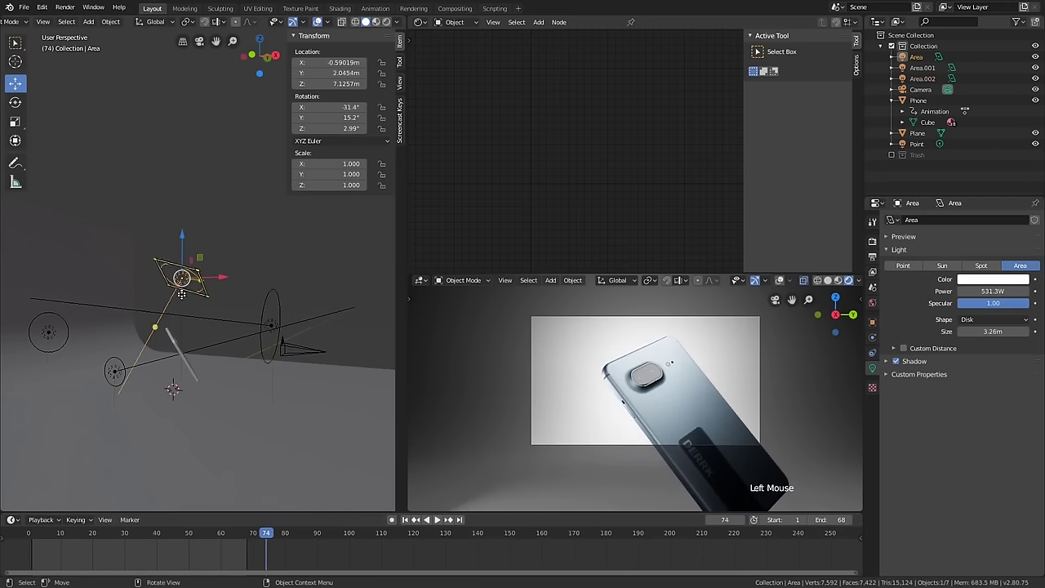
key("g")
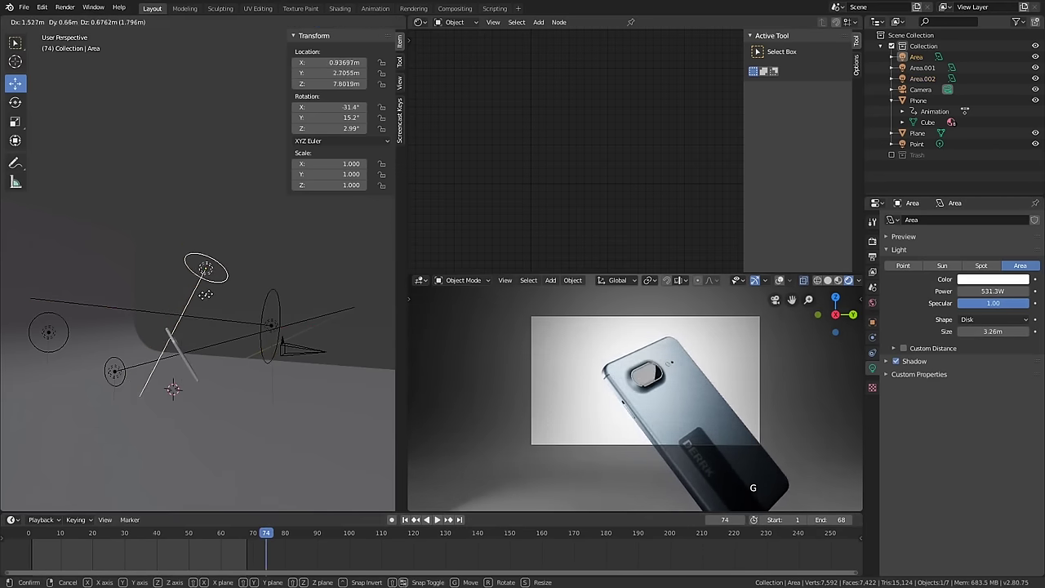
left_click(191, 303)
middle_click_drag(191, 303, 98, 333)
key("g")
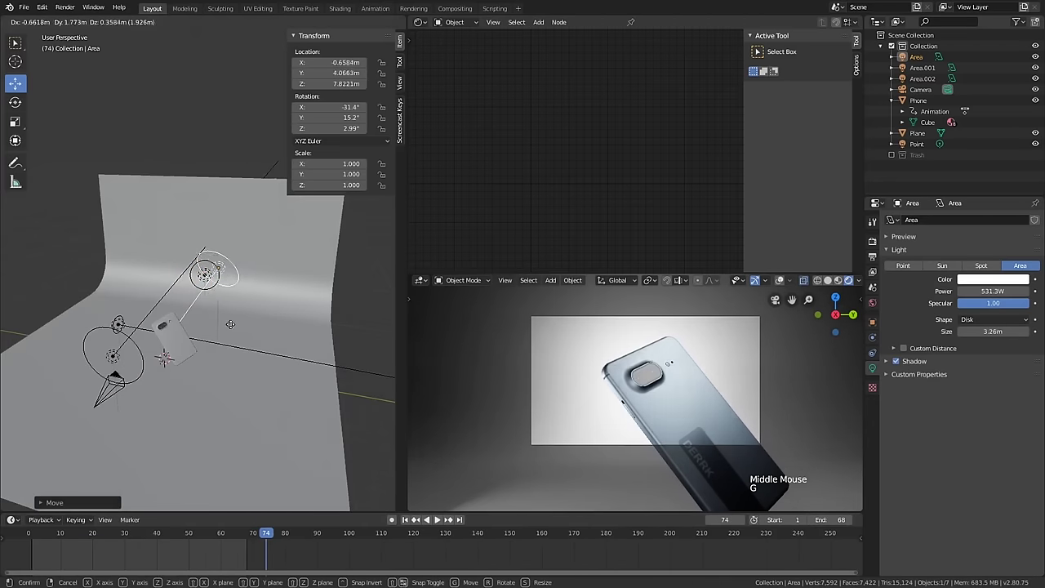
left_click(235, 312)
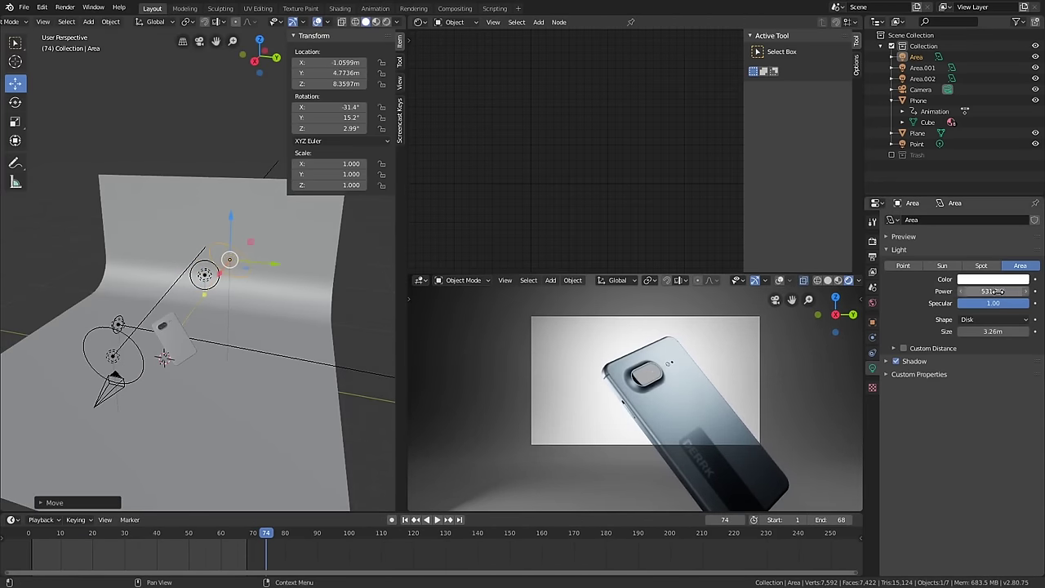
left_click_drag(993, 290, 1020, 291)
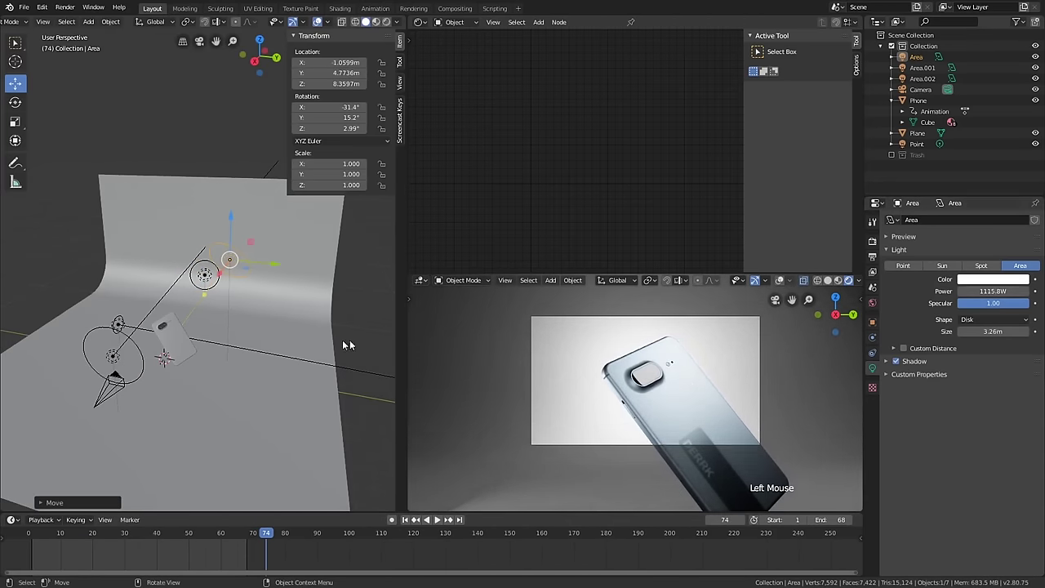
- Reposition the overhead Area light at about X -1.29 m, Y 3.94 m, Z 7.61 m
scroll(347, 345, "down", 2)
middle_click_drag(346, 344, 245, 341)
key("g")
left_click(280, 285)
key("g")
left_click(249, 287)
middle_click_drag(245, 341, 309, 340)
middle_click_drag(220, 333, 251, 314, "shift")
mouse_move(309, 333)
middle_mouse_down()
mouse_move(227, 310)
mouse_move(317, 323)
middle_mouse_up()
scroll(236, 293, "up", 2)
key("g")
left_click(271, 277)
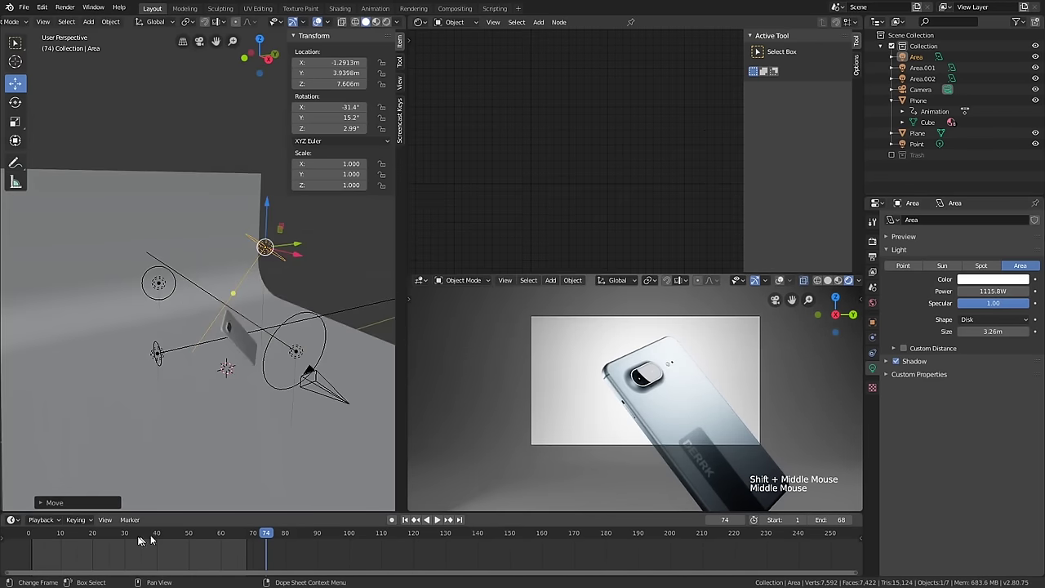
- Play back the animation from frame 1 and scrub through it to check the lighting on the moving phone
left_click_drag(140, 539, 38, 548)
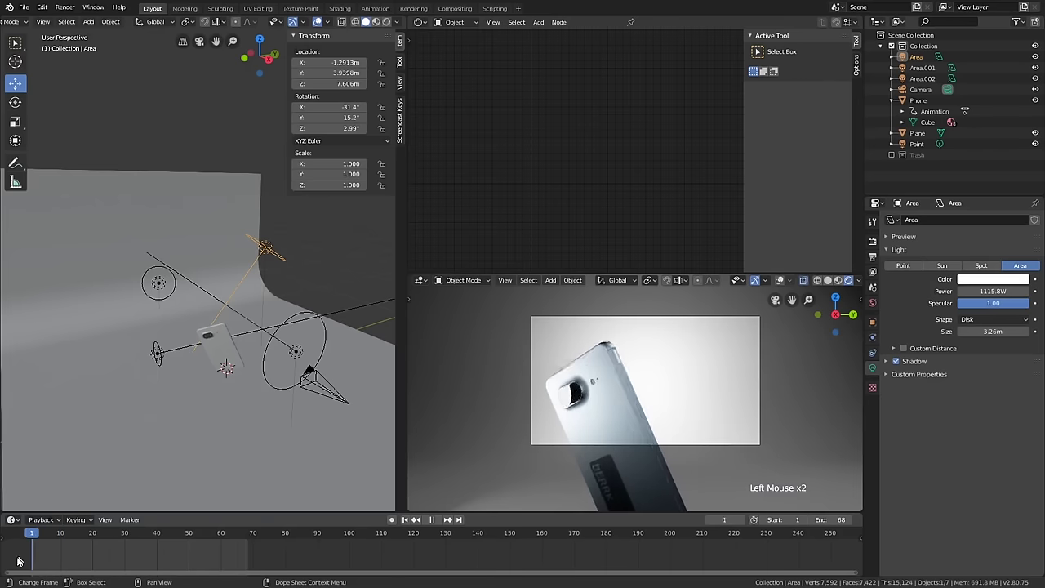
key("space")
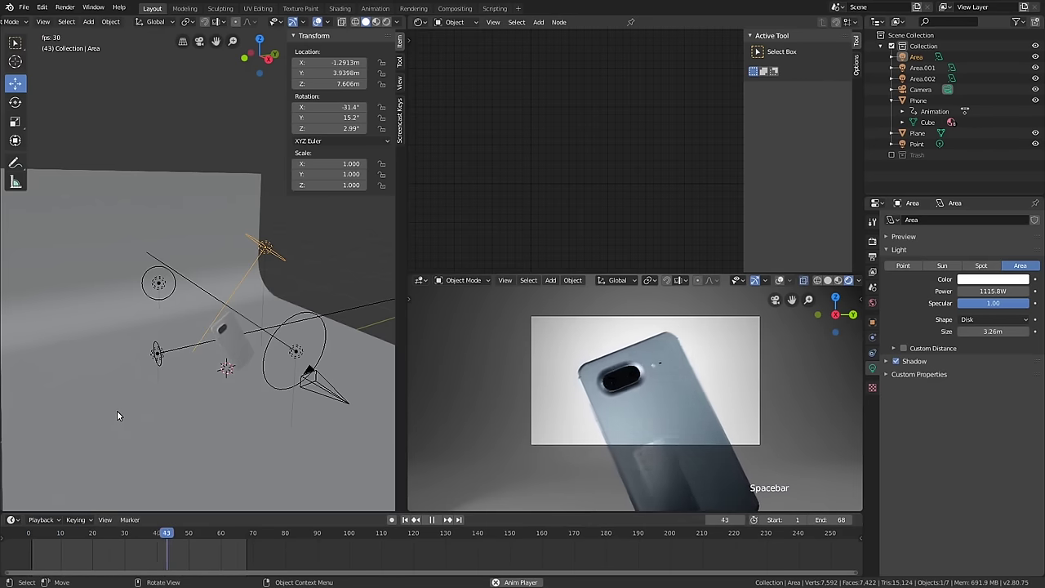
key("space")
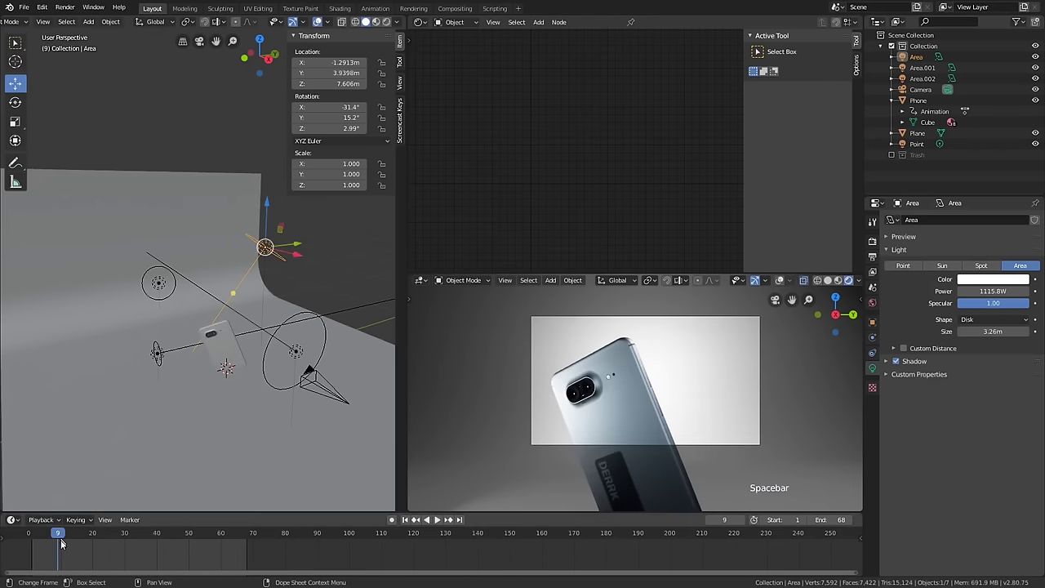
left_click_drag(46, 539, 181, 508)
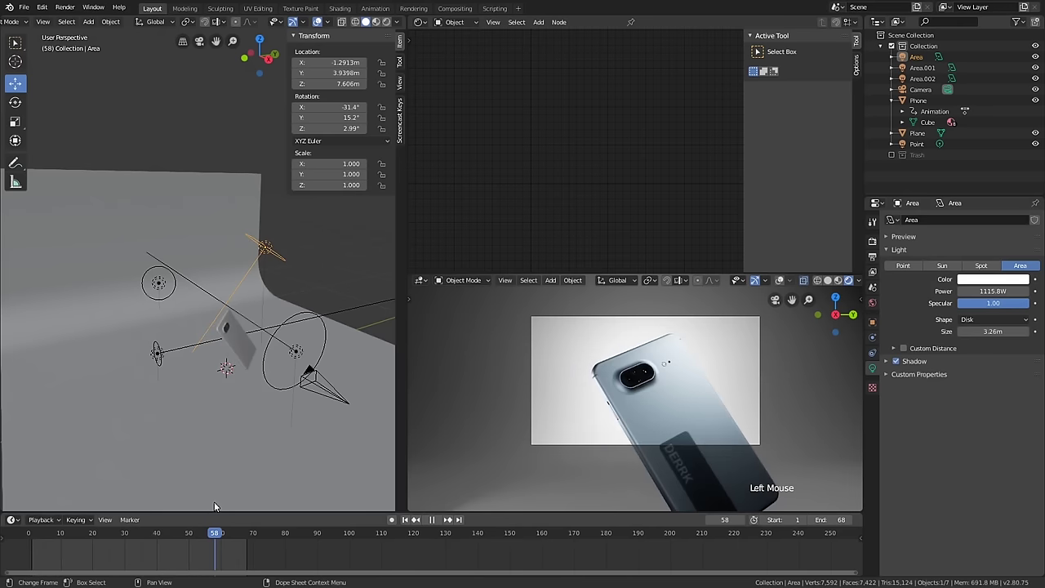
key("space")
- Add a sphere-shaped empty to the scene
middle_click_drag(254, 369, 270, 367)
key("shift+a")
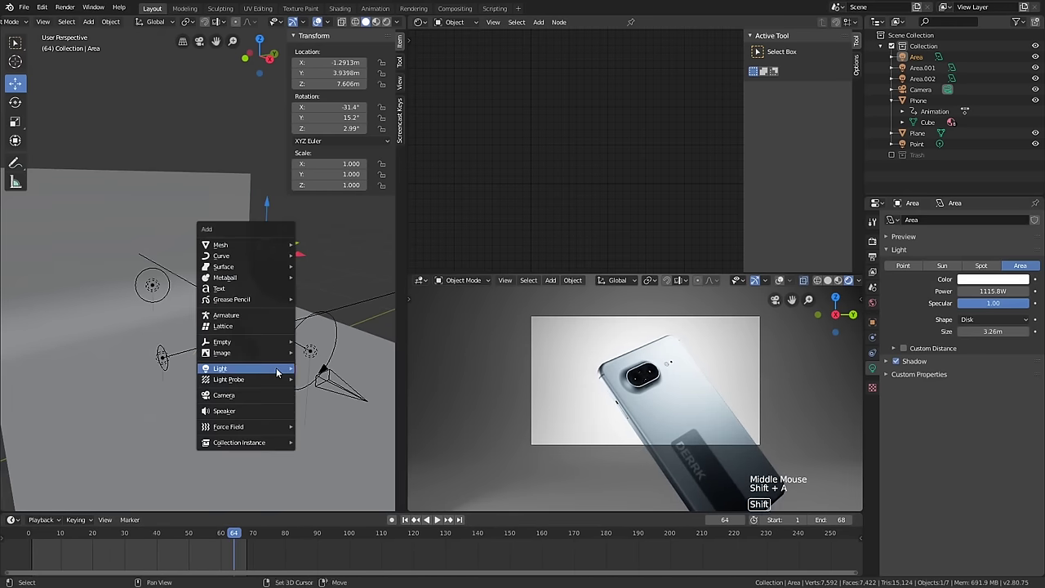
mouse_move(280, 343)
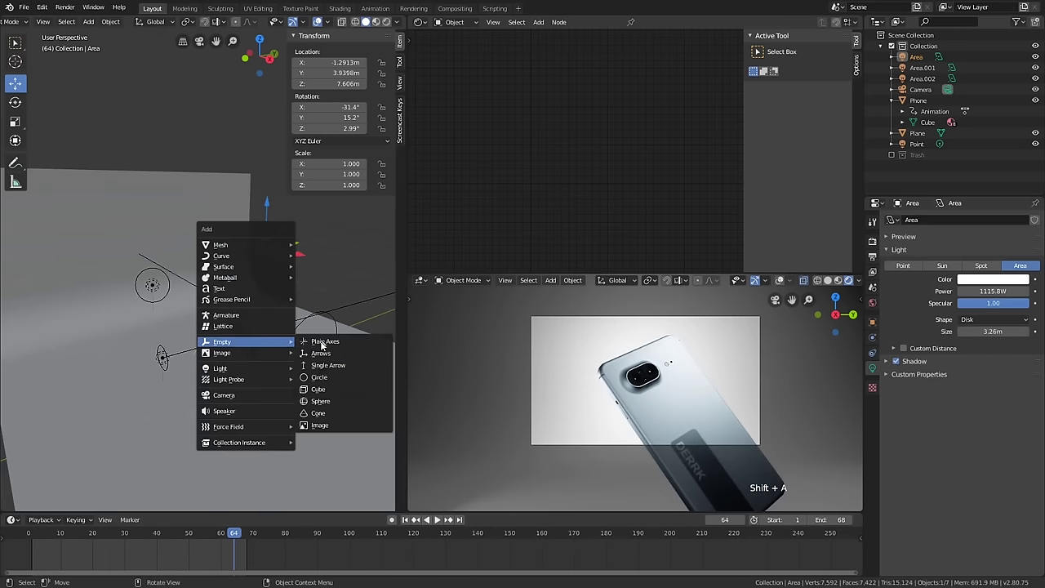
left_click(324, 400)
middle_click_drag(325, 396, 277, 382)
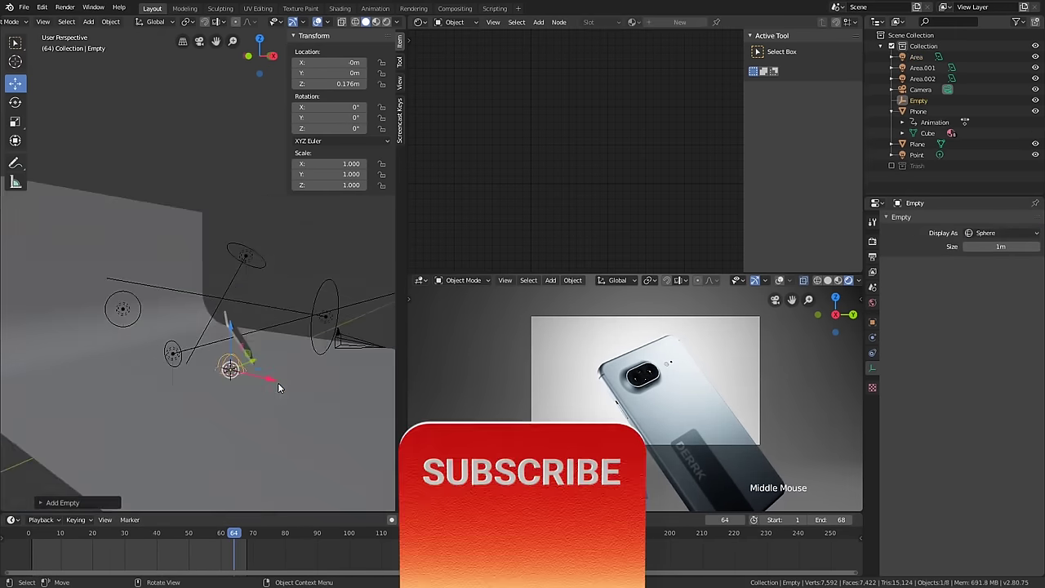
- Move the sphere empty onto the phone's camera module, at about X 0.22 m, Y -0.14 m, Z 3.07 m
scroll(270, 395, "up", 1)
key("g")
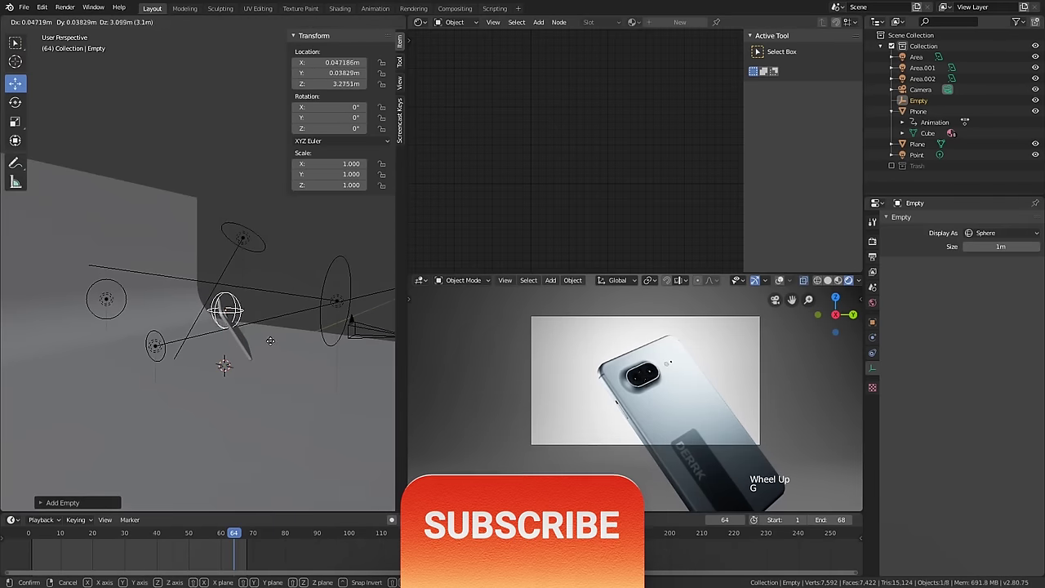
left_click(271, 340)
mouse_move(278, 337)
middle_mouse_down()
mouse_move(181, 357)
mouse_move(270, 328)
middle_mouse_up()
scroll(181, 362, "up", 4)
scroll(181, 363, "down", 1)
key("g")
left_click(258, 331)
key("shift+a")
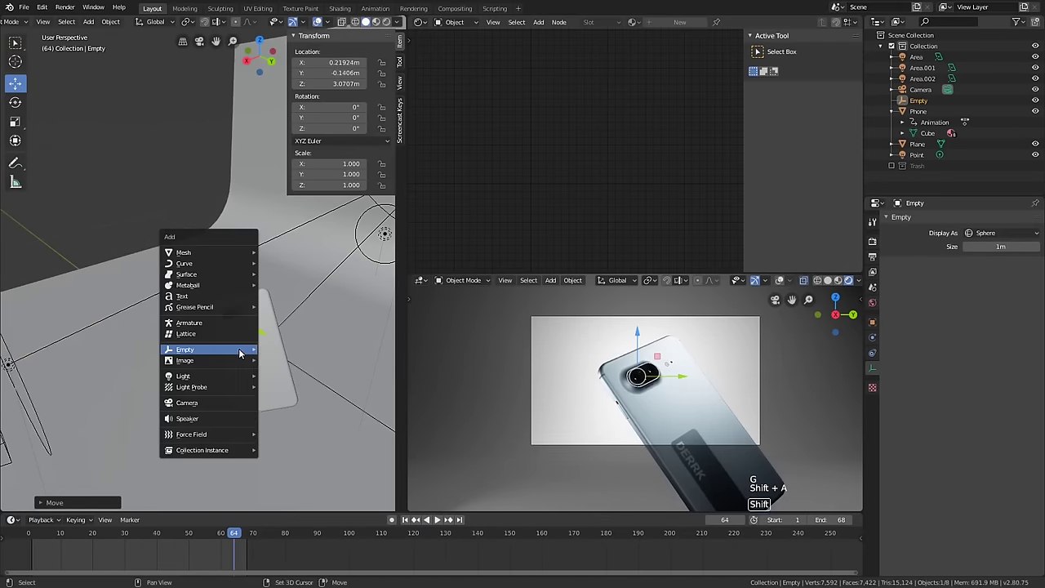
mouse_move(244, 349)
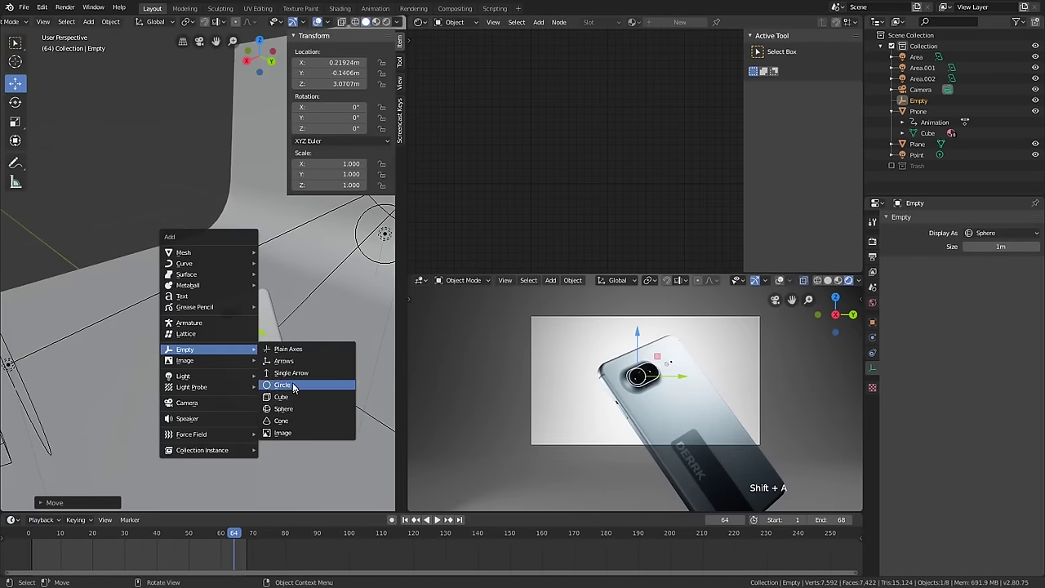
key("Escape")
- At frame 1, enable depth of field on the scene camera and set its F-Stop to 0.1
middle_click_drag(179, 350, 324, 321)
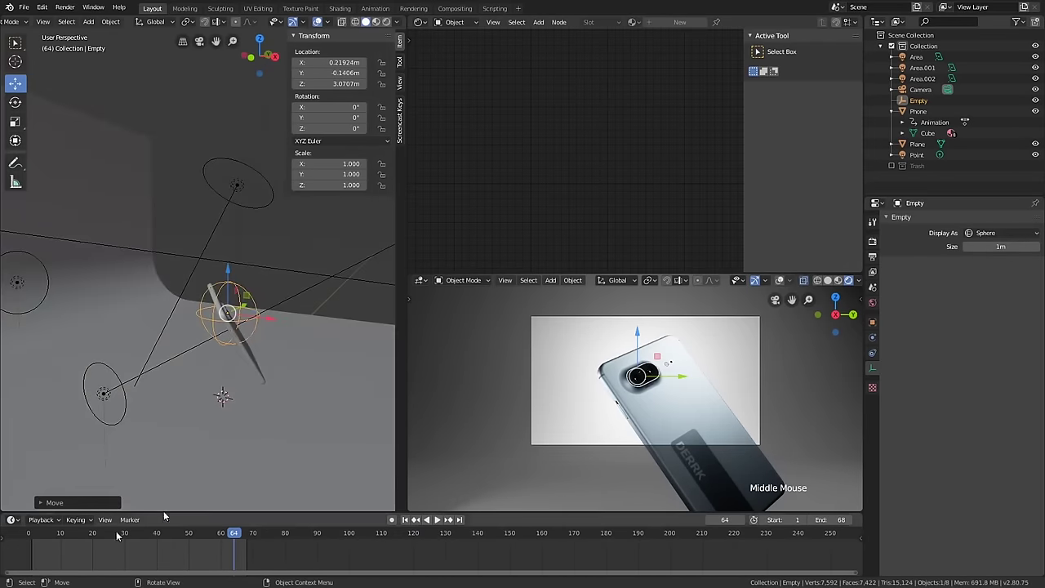
left_click(30, 532)
middle_click_drag(245, 352, 260, 343)
scroll(302, 349, "down", 3)
left_click(353, 344)
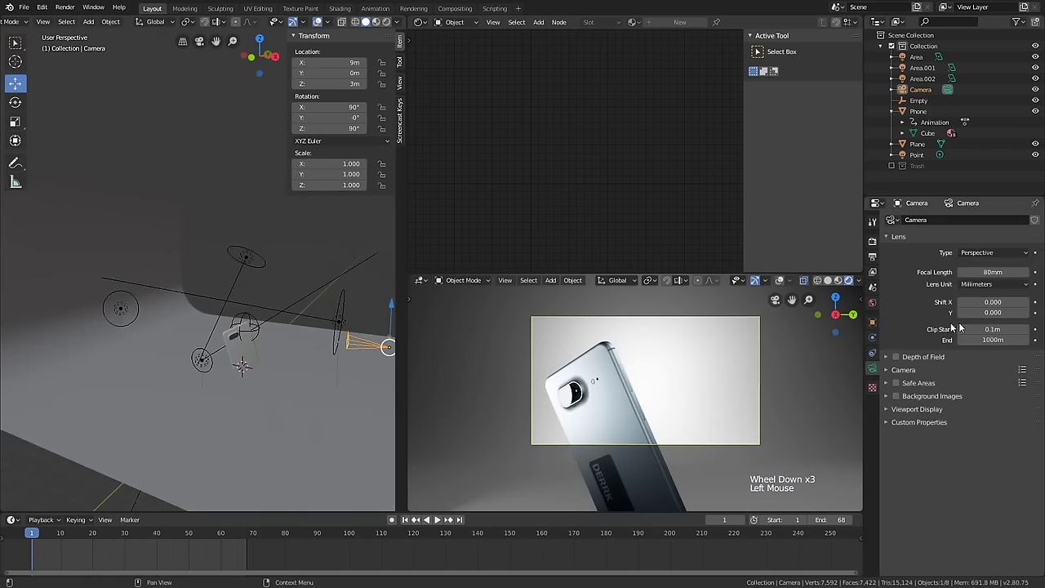
left_click(887, 357)
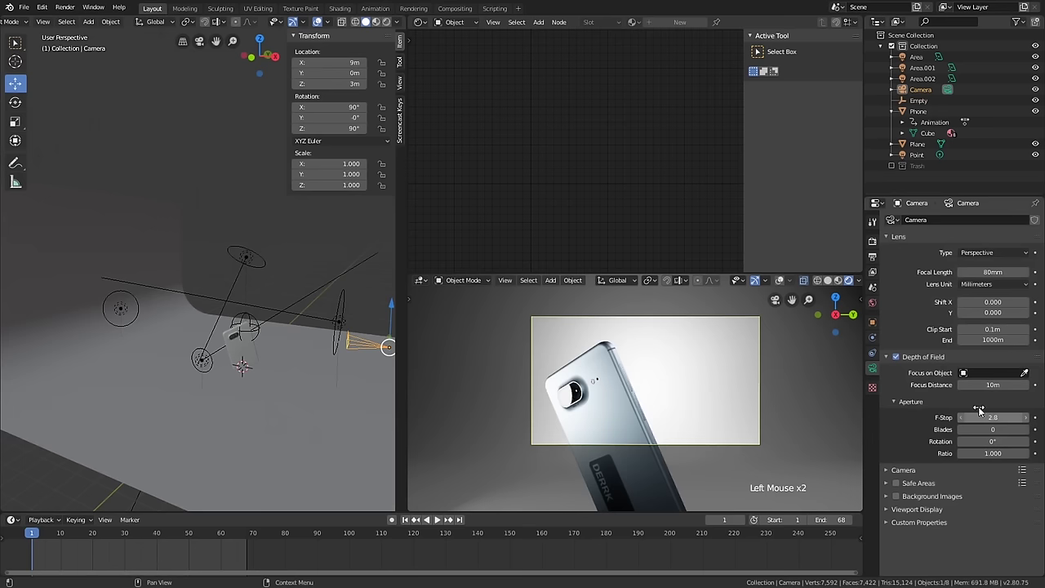
left_click_drag(1019, 415, 967, 416)
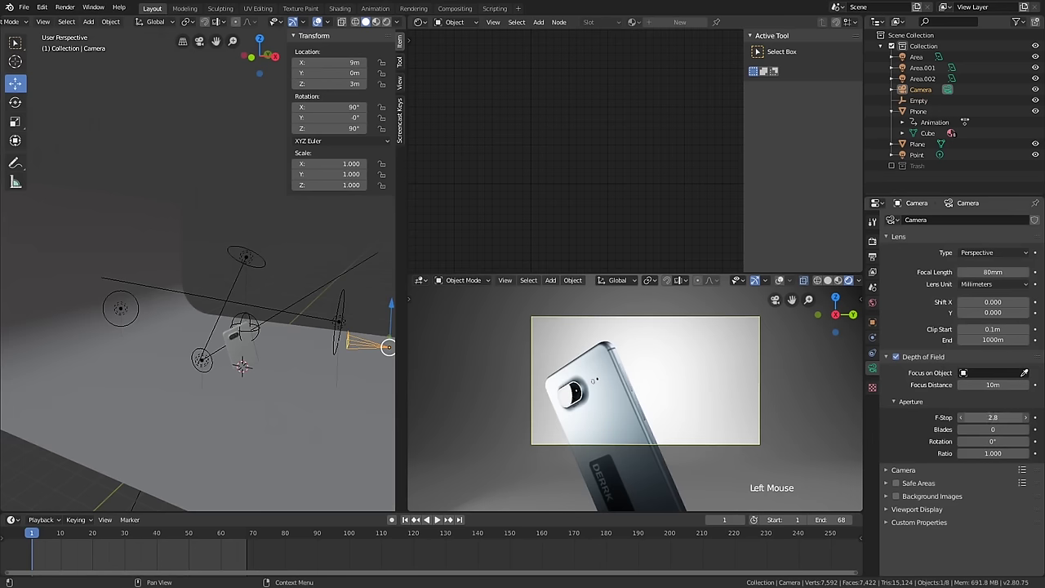
- Set the sphere empty as the camera's depth of field focus object
scroll(575, 409, "up", 5)
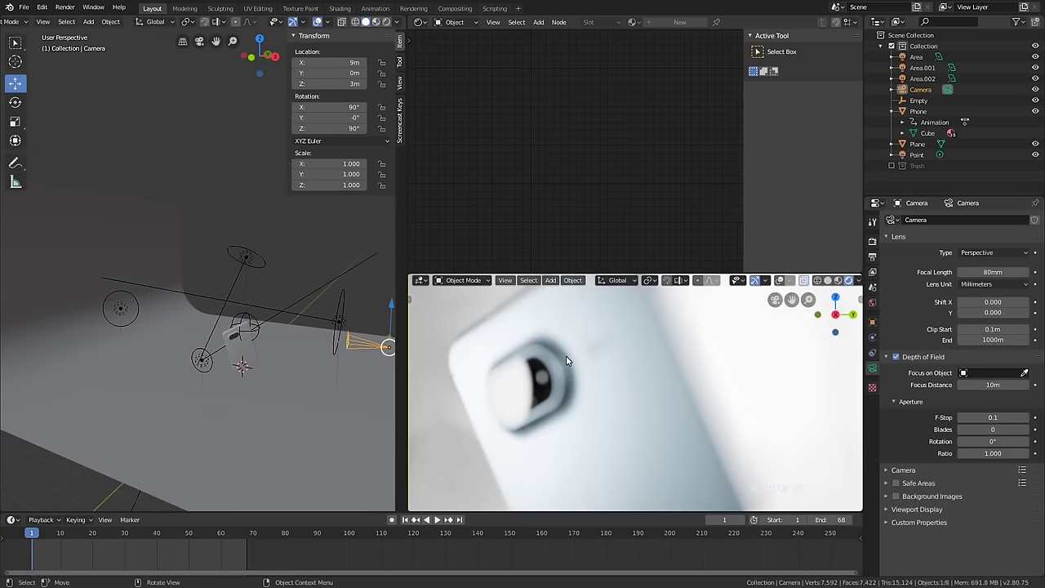
middle_click_drag(565, 355, 562, 388, "shift")
middle_click_drag(294, 350, 285, 350)
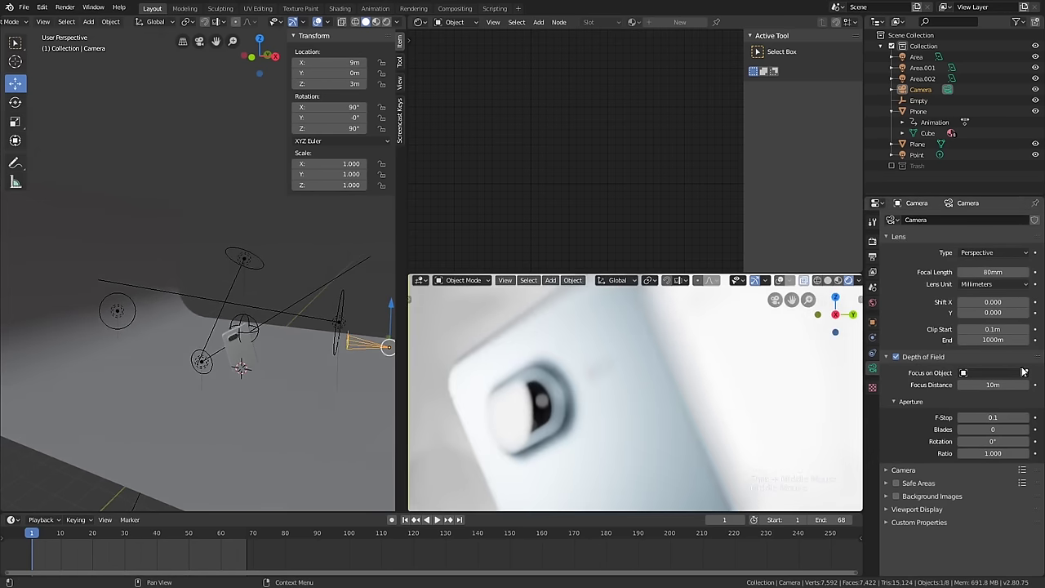
left_click(255, 312)
- Rename the sphere empty to FOCUS and check the focus object in the camera's depth of field settings
left_click(246, 325)
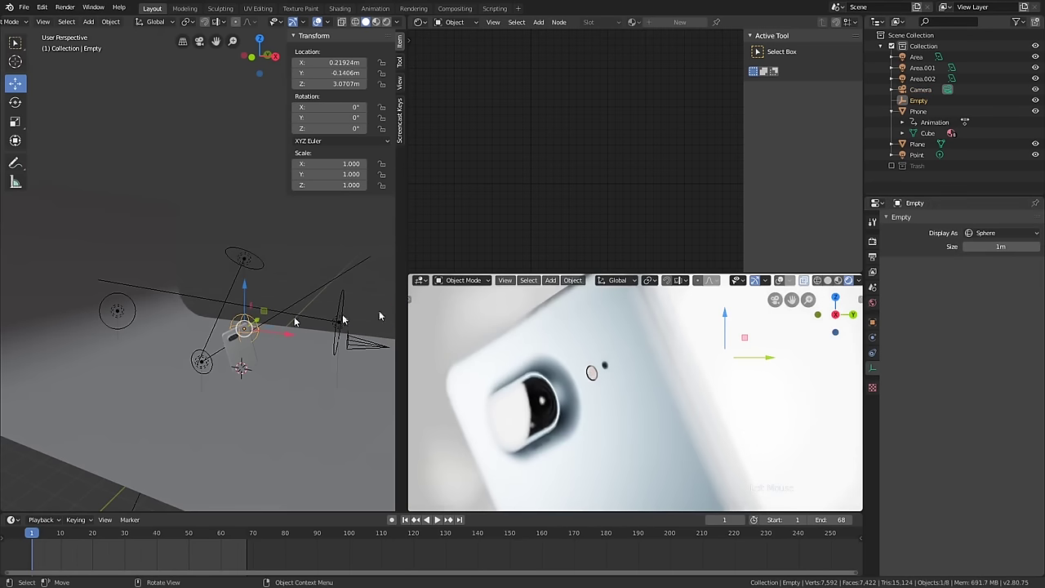
left_click(872, 321)
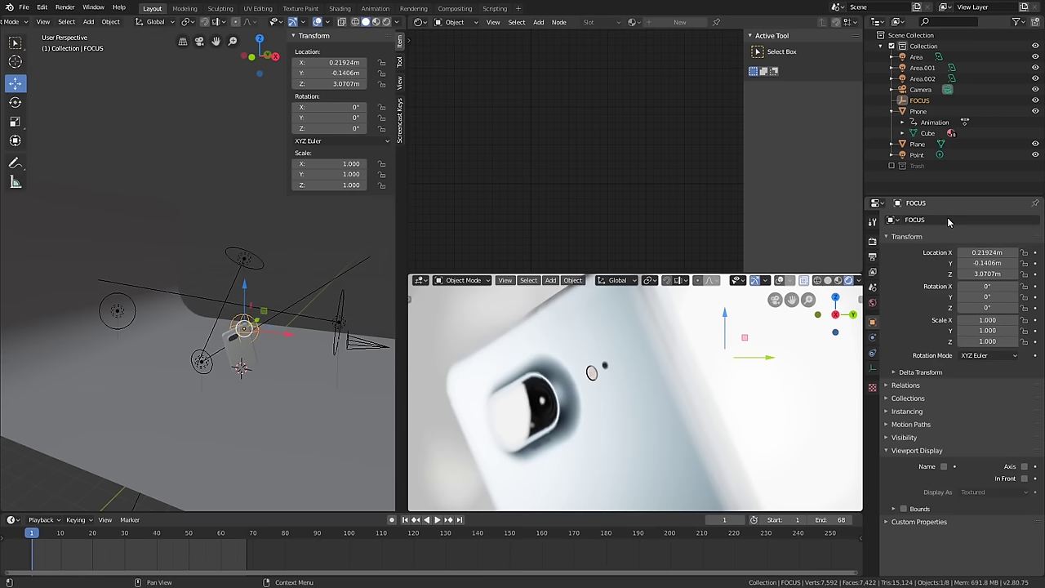
left_click(353, 338)
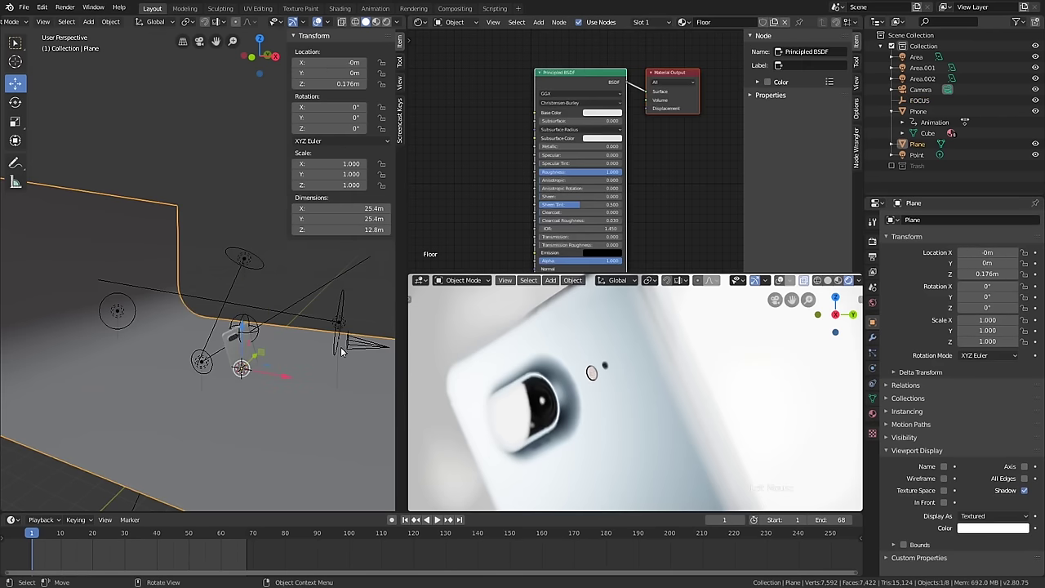
left_click(247, 327)
left_click(336, 325)
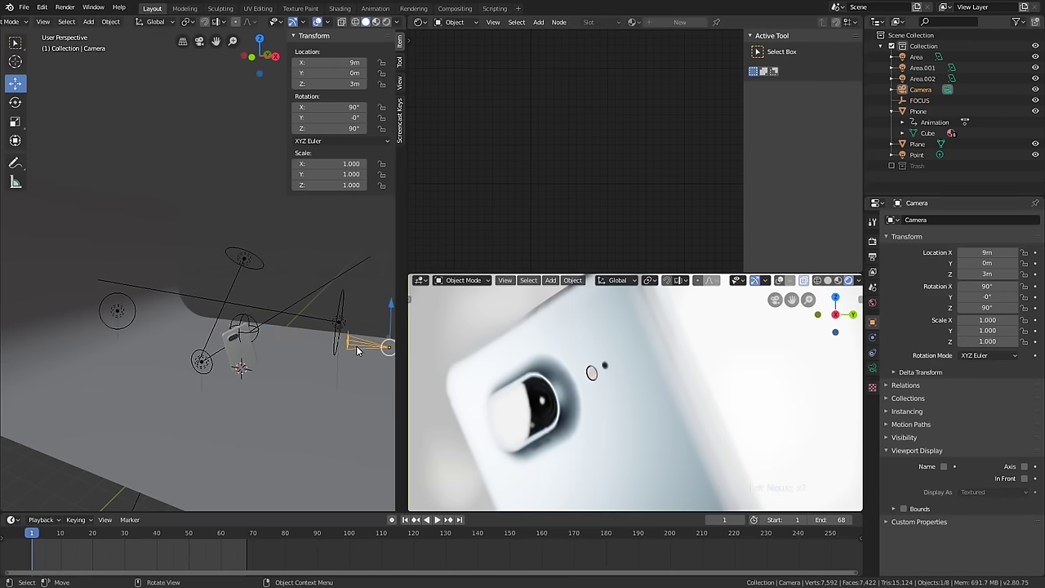
left_click(872, 368)
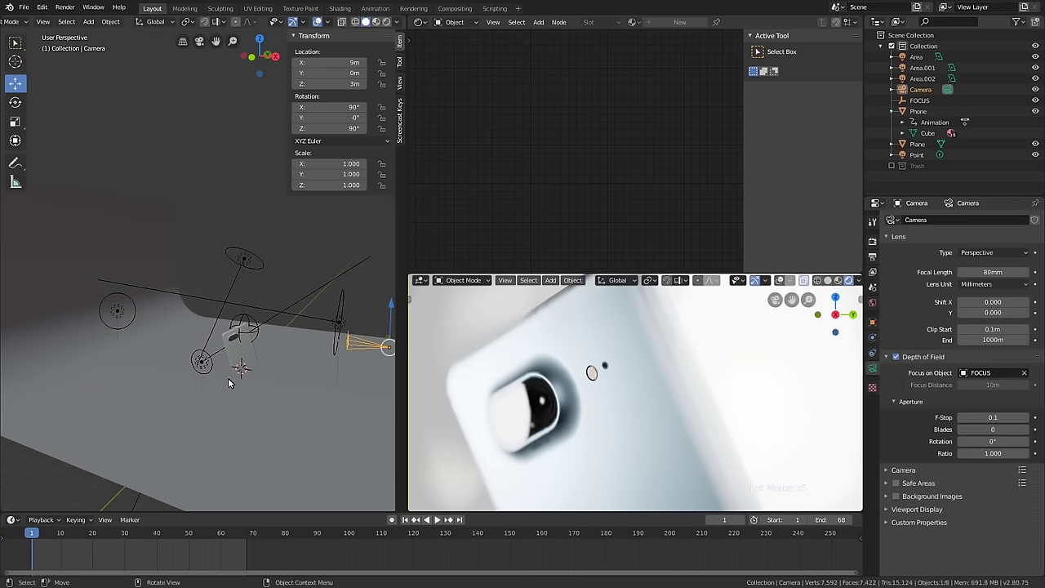
- At frame 1, move the FOCUS empty to about X -0.13 m, Y -1.33 m, Z 2.72 m on the camera module and keyframe its location
left_click(257, 336)
key("g")
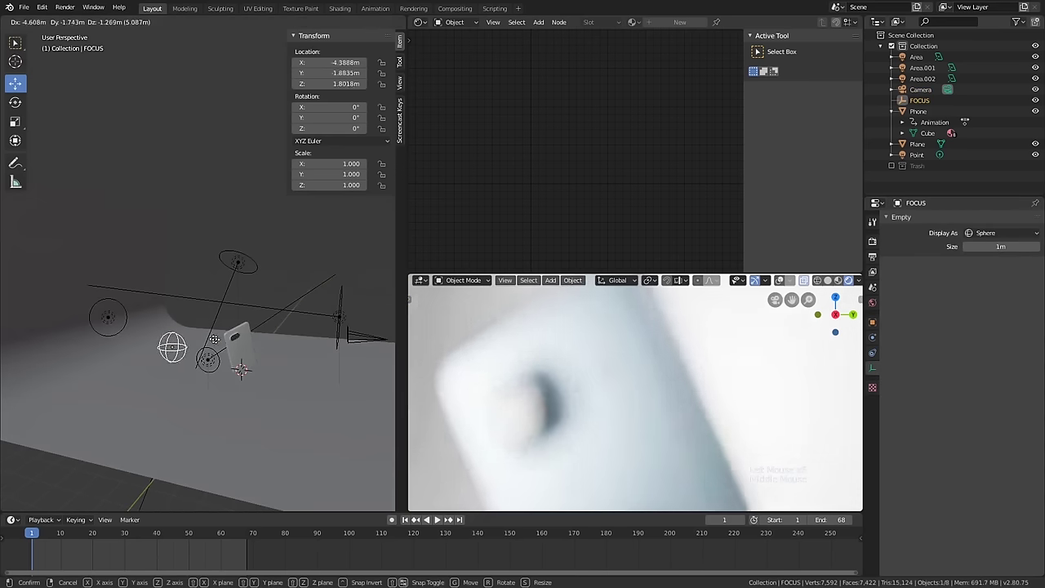
left_click(344, 313)
middle_click_drag(343, 312, 254, 313)
scroll(270, 324, "up", 2)
scroll(254, 313, "up", 2)
key("g")
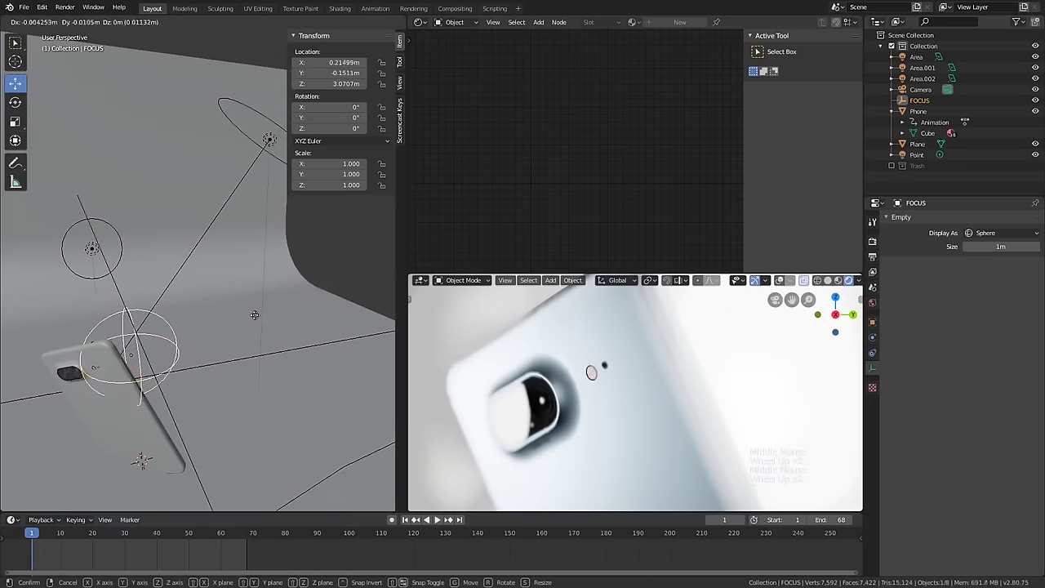
left_click(194, 336)
middle_click_drag(193, 336, 214, 341)
middle_click_drag(214, 341, 304, 364, "shift")
right_click(343, 73)
left_click(327, 73)
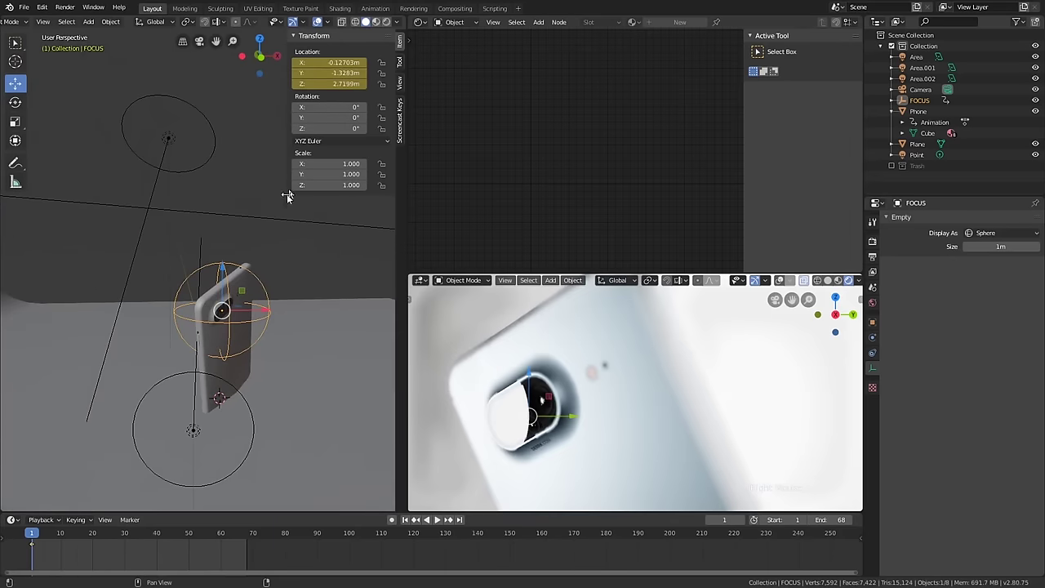
- At frame 68, move the FOCUS empty back onto the phone's camera module, at about X 0.31 m, Y 0.13 m, Z 3.07 m
middle_click_drag(287, 193, 280, 145)
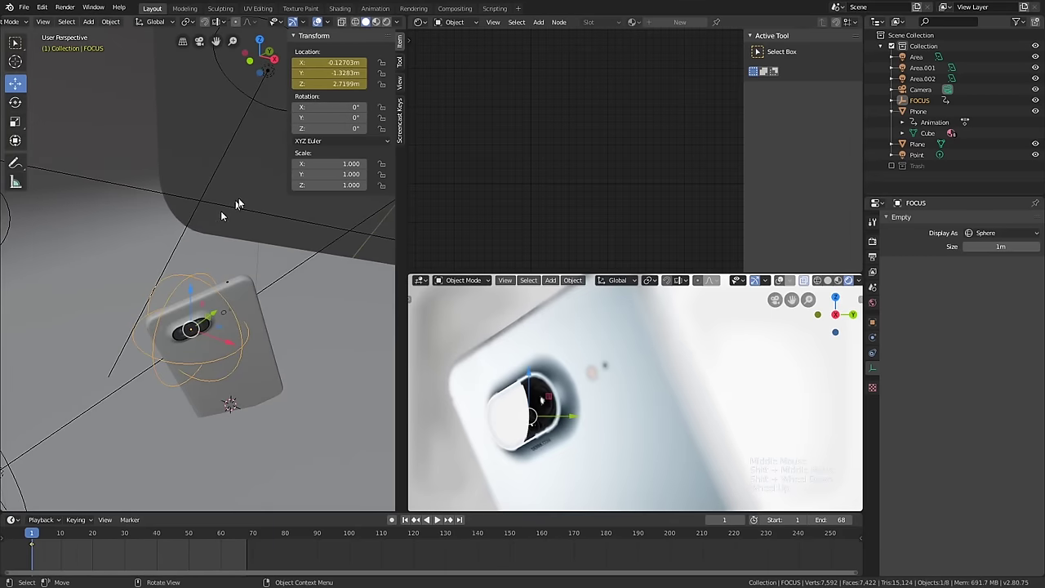
left_click(247, 536)
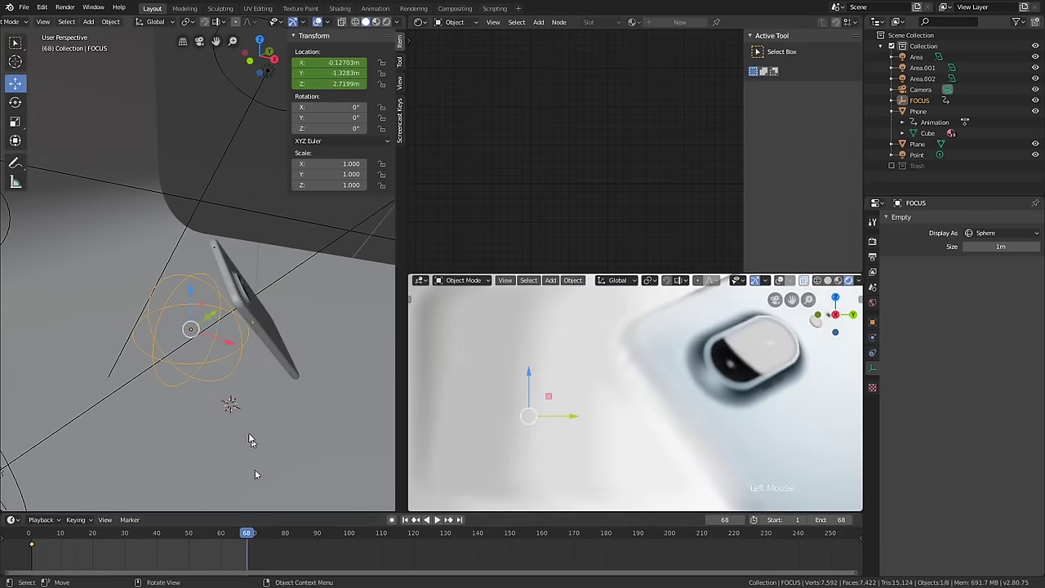
middle_click_drag(237, 457, 171, 422)
key("g")
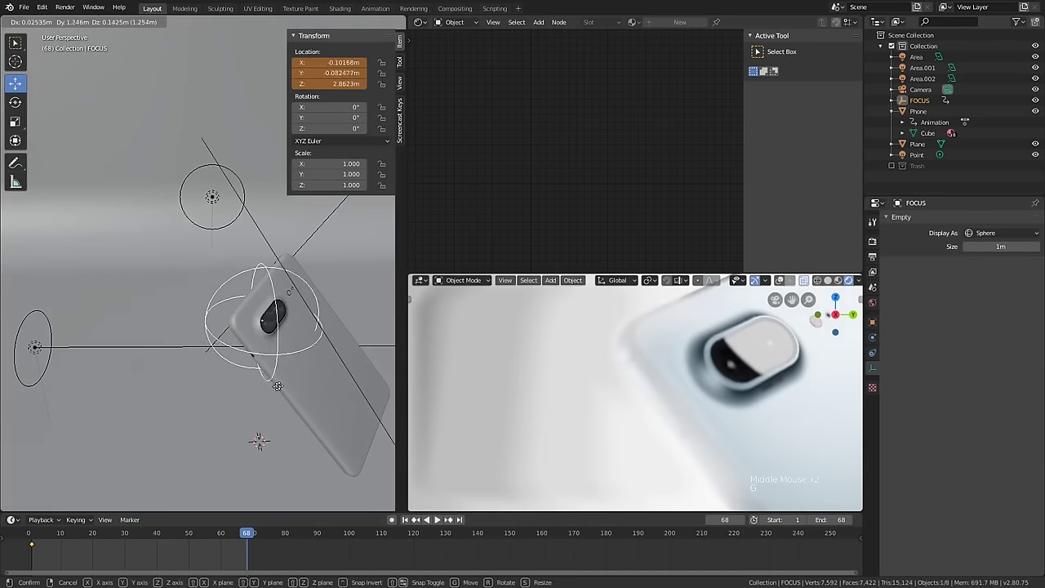
left_click(287, 385)
middle_click_drag(287, 385, 219, 337)
key("g")
left_click(345, 363)
key("g")
left_click(282, 330)
middle_click_drag(283, 331, 406, 352)
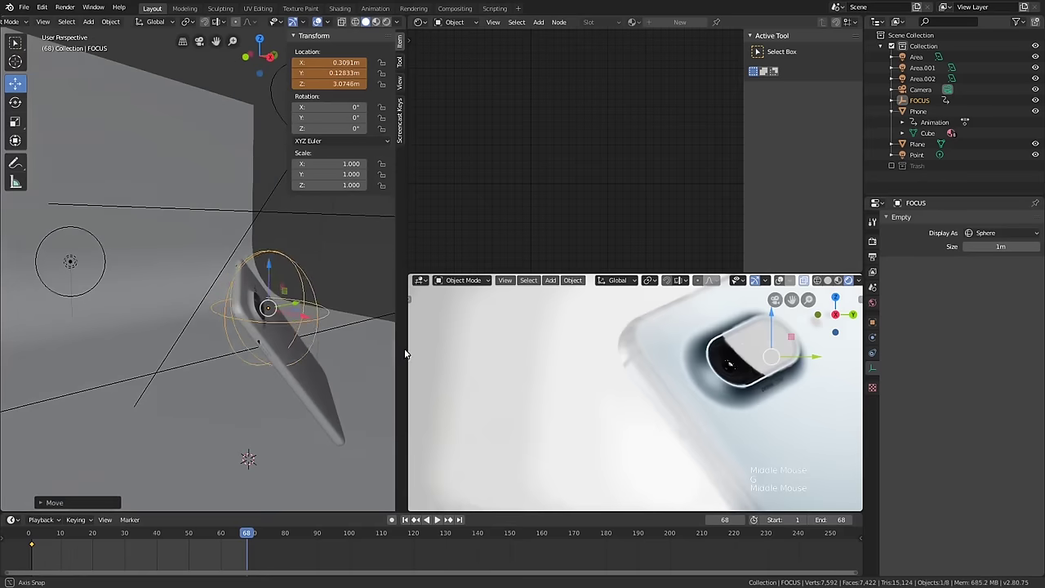
- Refine the FOCUS empty's position to about X 0.20 m, Y -0.01 m, Z 3.12 m and keyframe its location at frame 68
key("g")
left_click(359, 335)
right_click(345, 66)
left_click(345, 67)
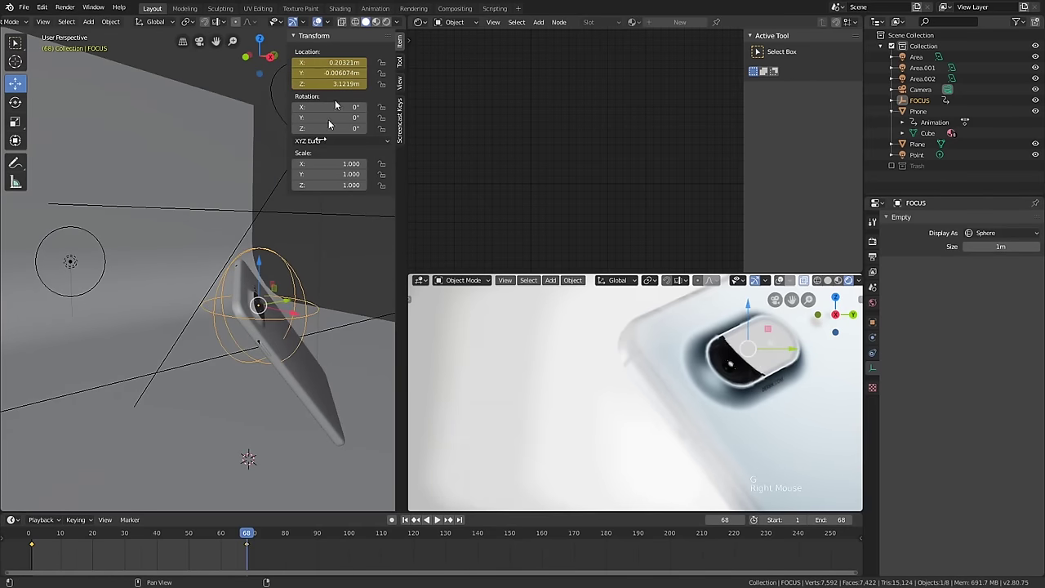
- Check the focus motion around frame 30 and set the FOCUS empty's keyframe interpolation to Bezier
middle_click_drag(270, 310, 247, 373)
left_click_drag(245, 533, 124, 532)
key("t")
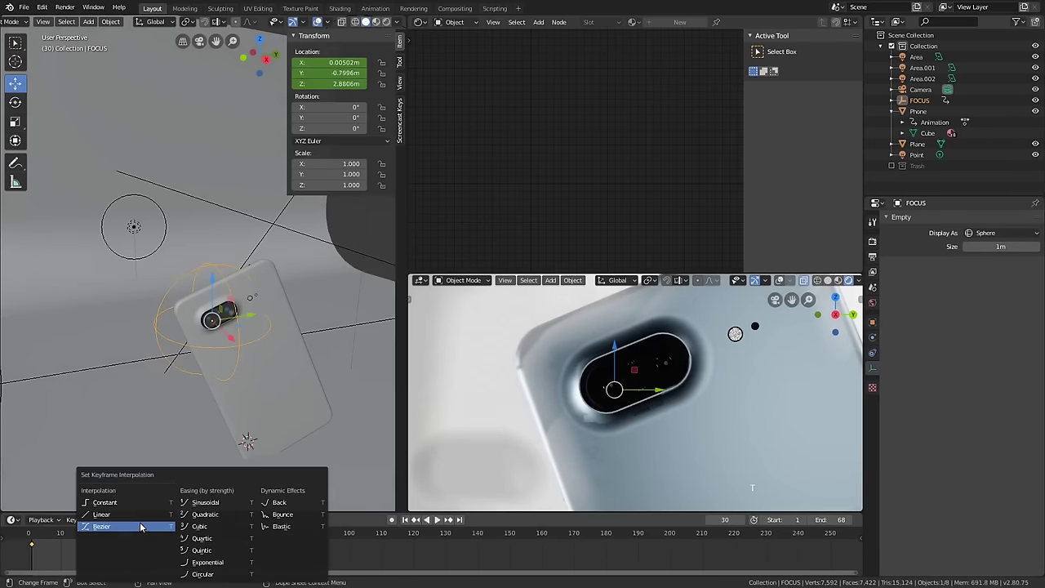
left_click(139, 527)
- Play the animation and examine how the focus follows the phone's camera module in the rendered camera view
key("space")
middle_click_drag(251, 379, 279, 345)
scroll(732, 390, "down", 6)
scroll(732, 390, "down", 1, "shift")
middle_click_drag(732, 389, 583, 387, "shift")
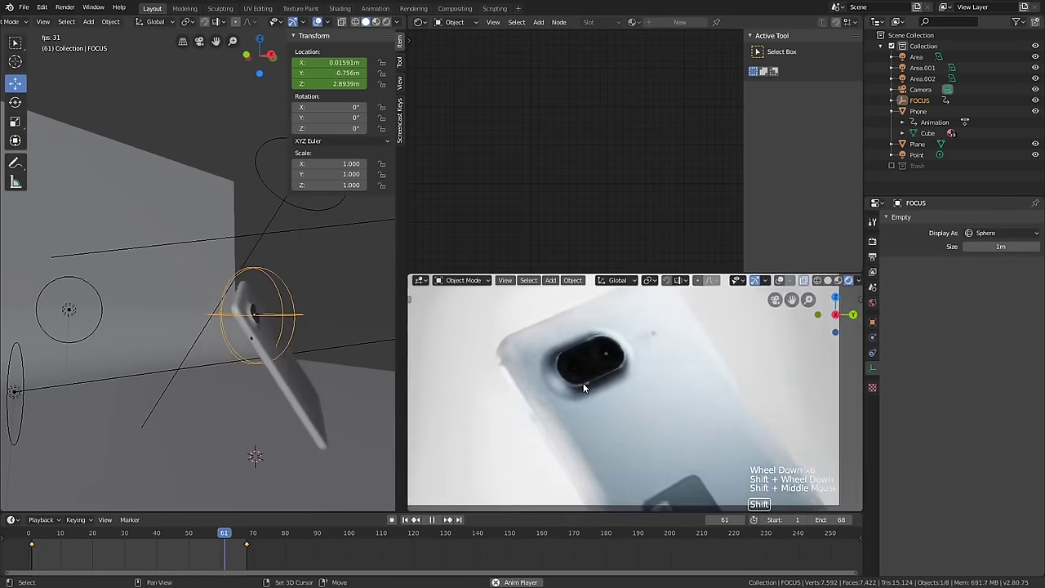
scroll(585, 385, "down", 1, "shift")
- Set the scene camera's F-Stop to 4.0 and play the animation to check the depth of field across the full frame
scroll(587, 383, "down", 1)
scroll(588, 383, "up", 1)
key("space")
scroll(255, 356, "down", 1)
scroll(255, 357, "down", 3)
middle_click_drag(256, 357, 217, 376, "shift")
left_click(300, 394)
scroll(569, 380, "up", 3)
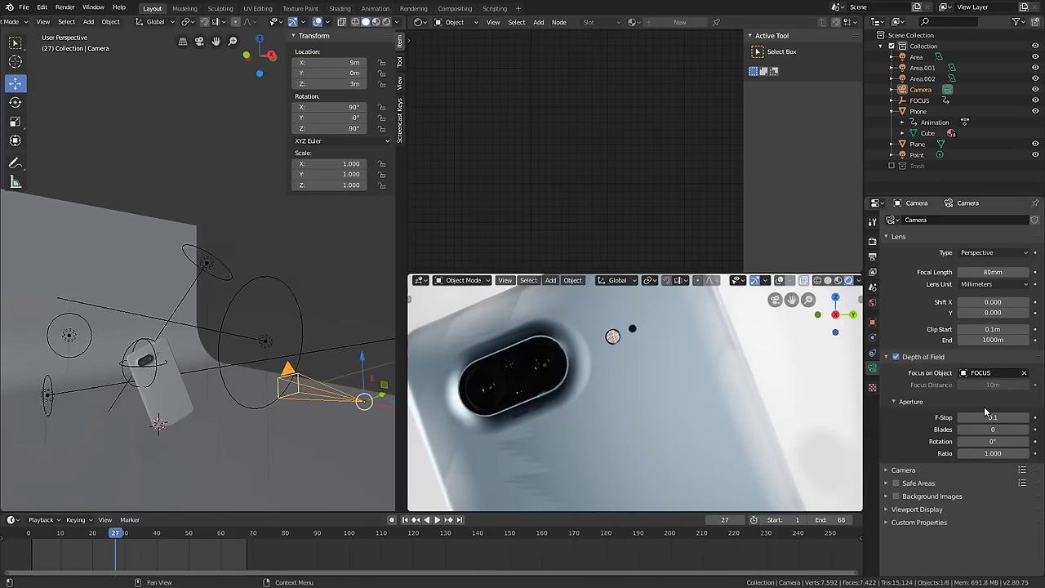
left_click_drag(984, 417, 1008, 418, "shift")
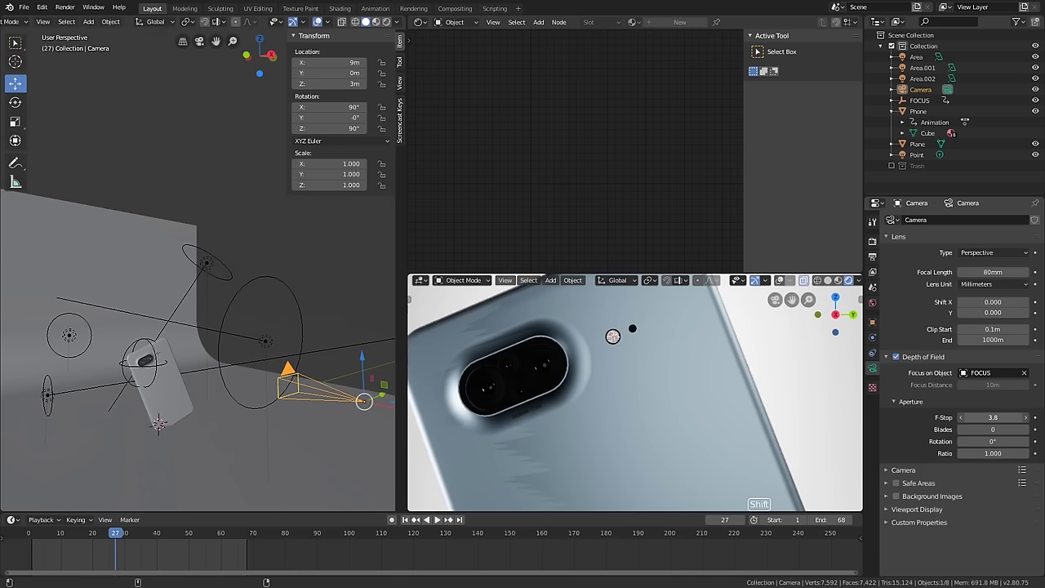
middle_click_drag(709, 399, 653, 400, "shift")
scroll(620, 400, "down", 3)
middle_click_drag(555, 401, 599, 397, "shift")
key("space")
scroll(602, 395, "down", 3)
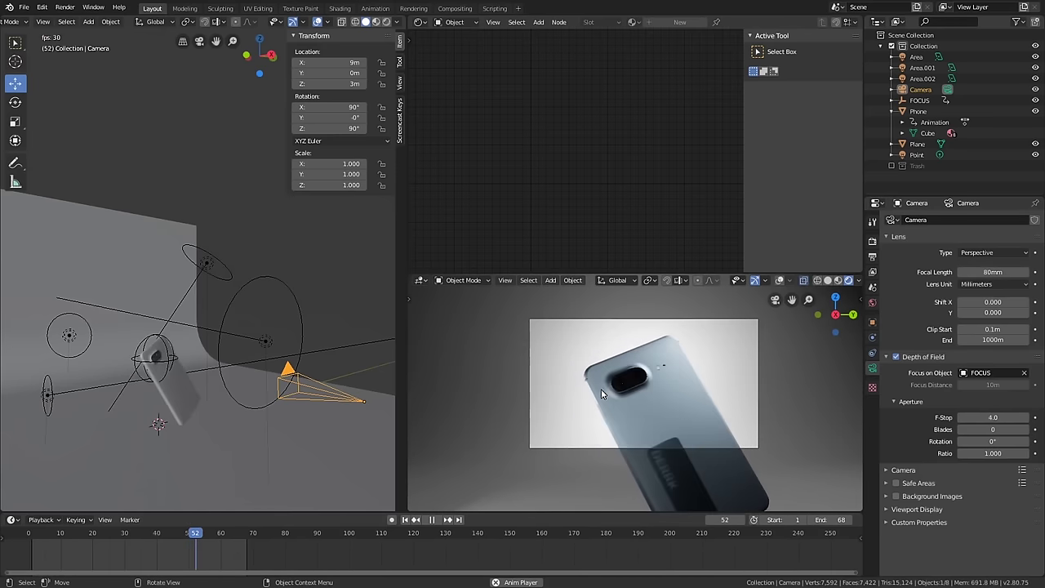
key("space")
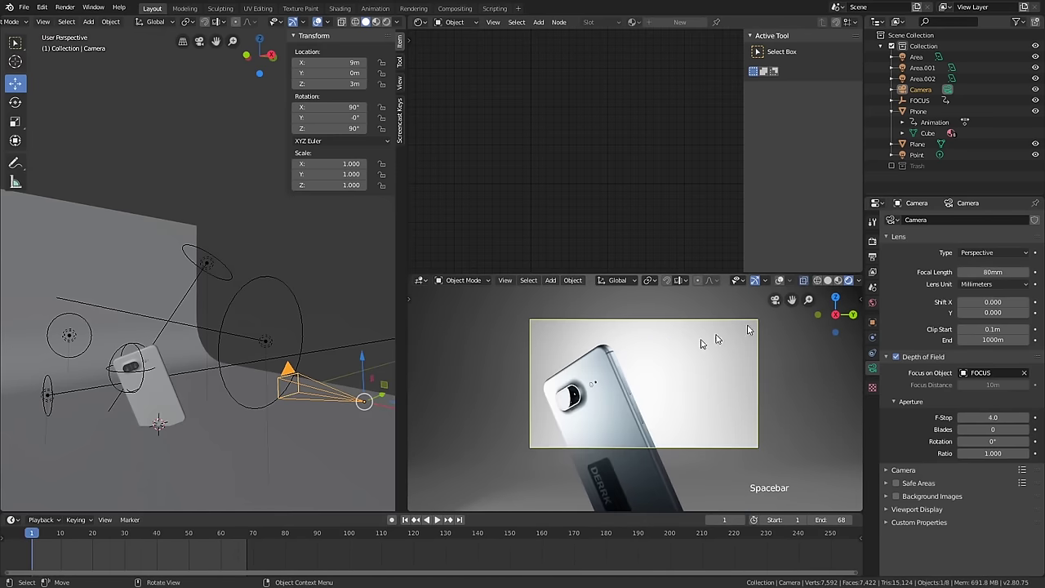
- Enable Bloom with a threshold of 1.427 and turn on Screen Space Reflections in the render settings
left_click(873, 241)
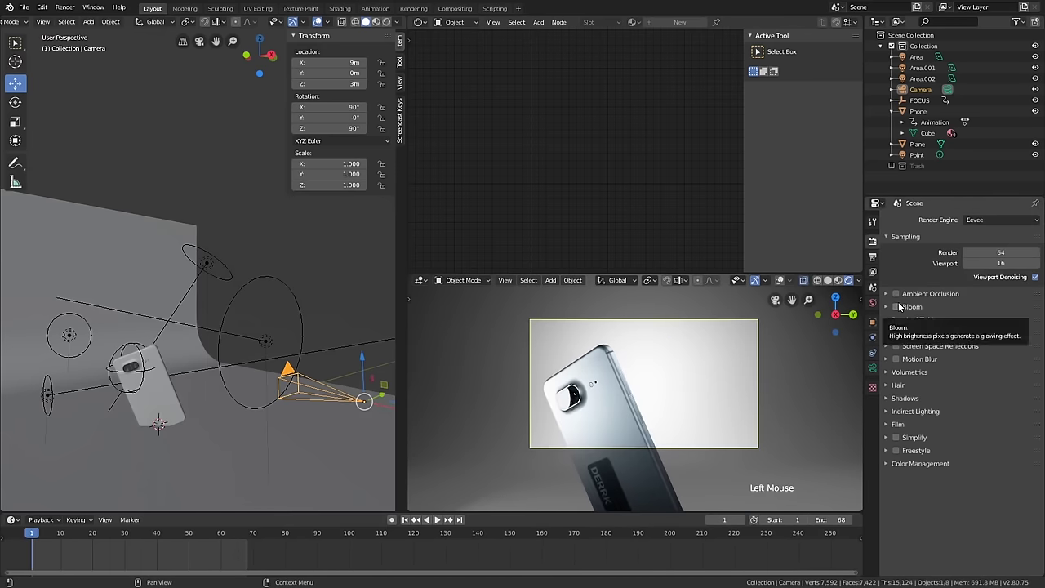
left_click(896, 306)
scroll(573, 407, "up", 2)
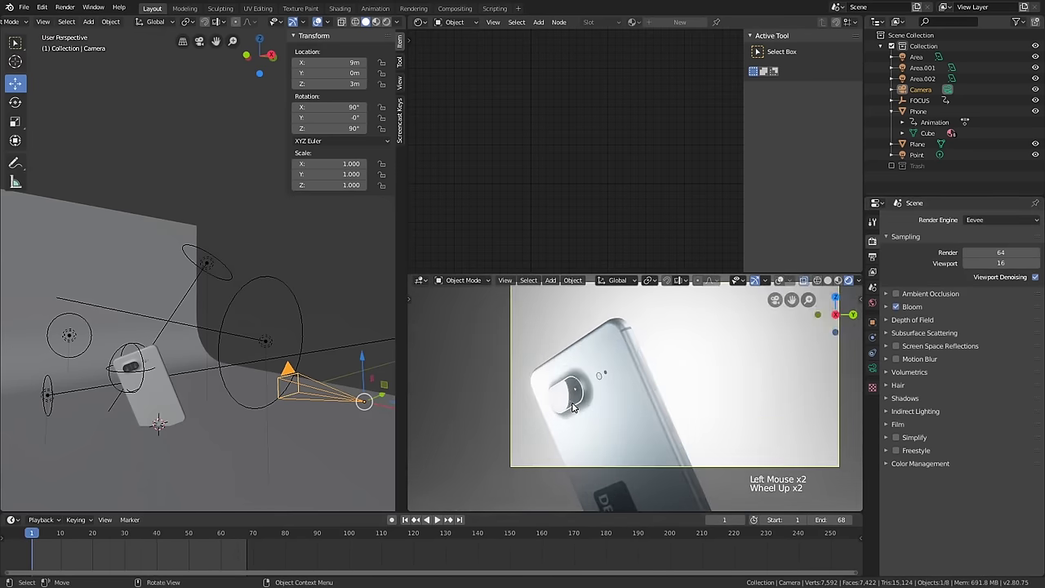
left_click(914, 307)
mouse_move(995, 372)
left_mouse_down()
mouse_move(1024, 372)
mouse_move(995, 372)
left_mouse_up()
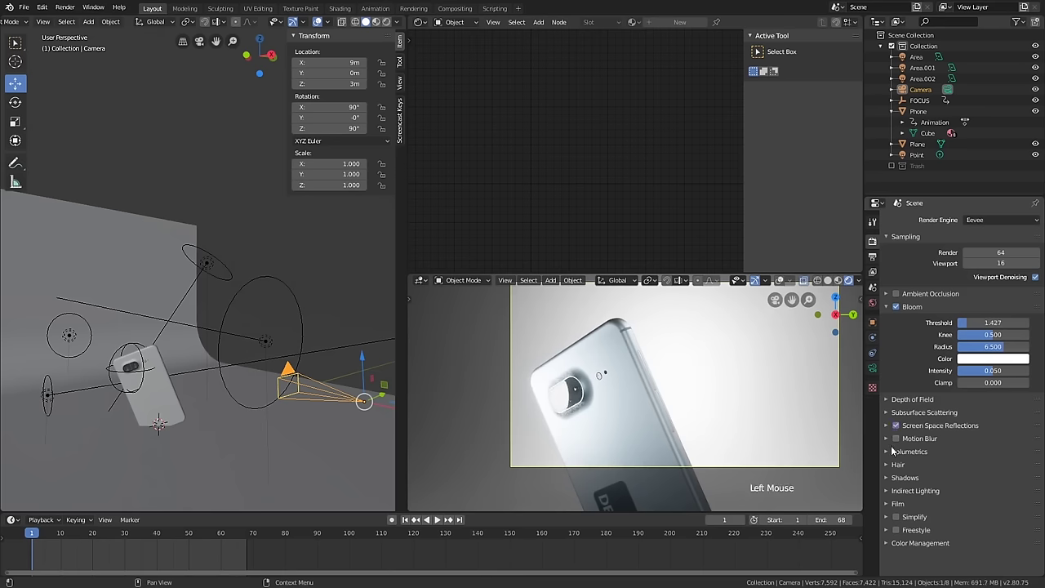
- Enable High Bitdepth and Soft Shadows for the render, and scrub through the shot to frame 69 to check the look
left_click(889, 477)
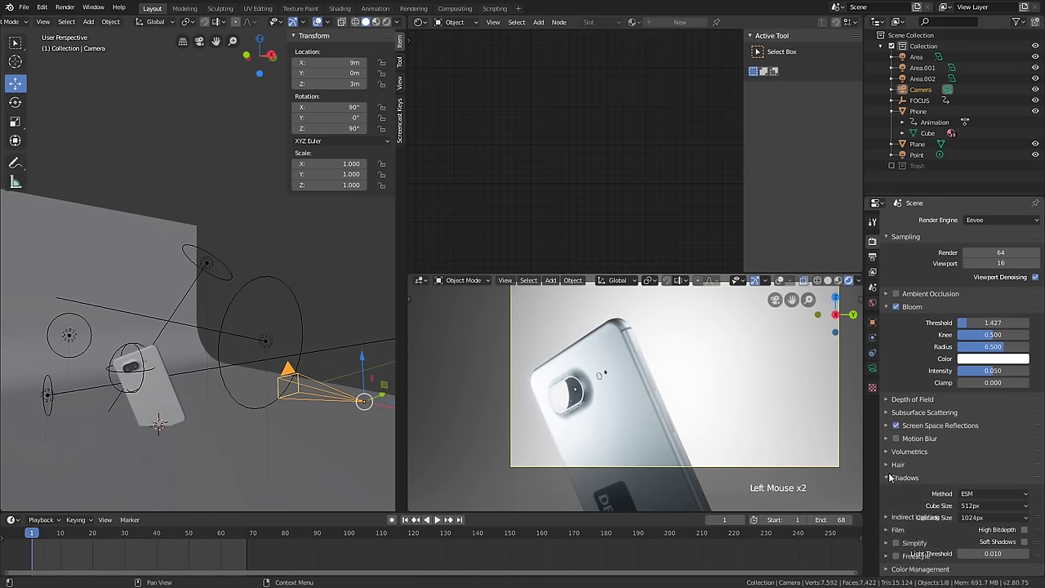
left_click(1023, 529)
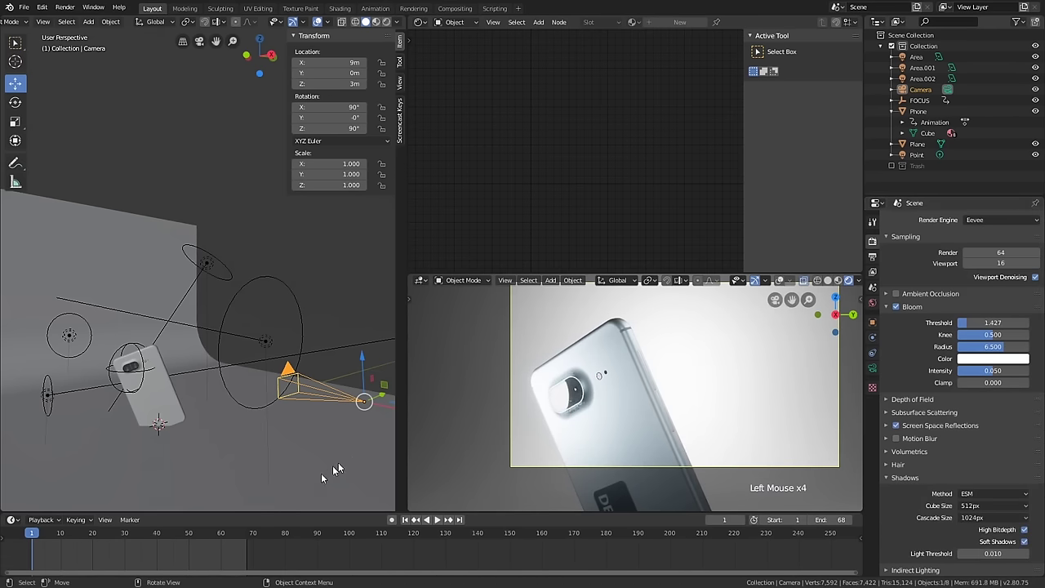
left_click_drag(34, 536, 151, 533)
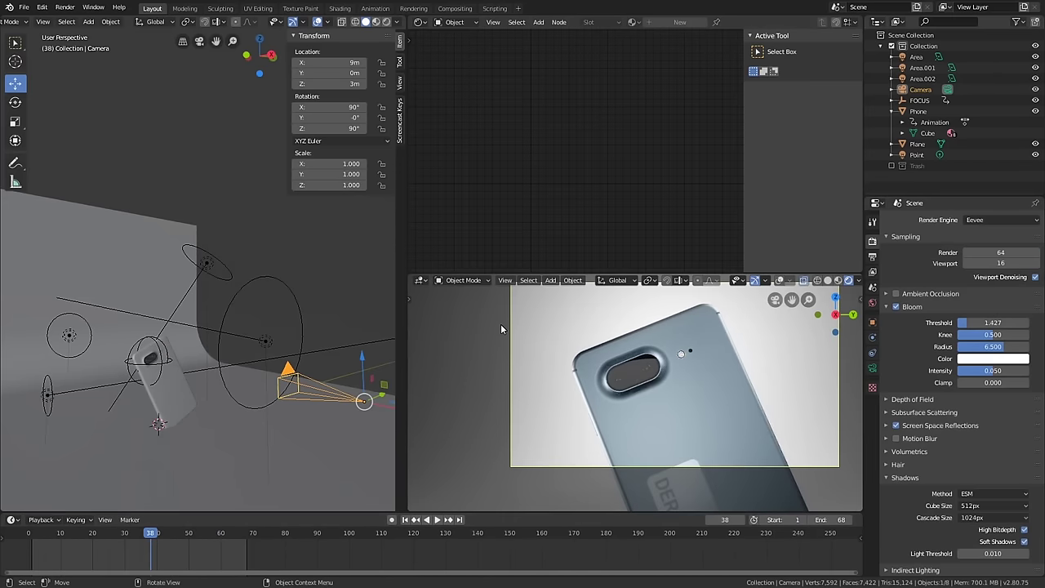
scroll(620, 382, "down", 2)
middle_click_drag(690, 382, 698, 383, "shift")
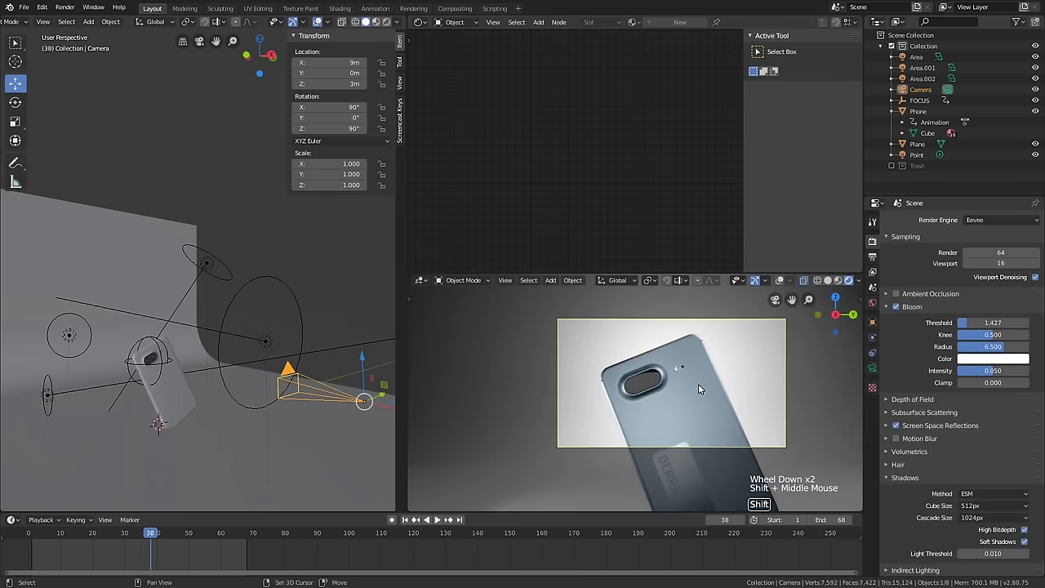
left_click_drag(153, 535, 286, 503)
left_click_drag(124, 517, 250, 515)
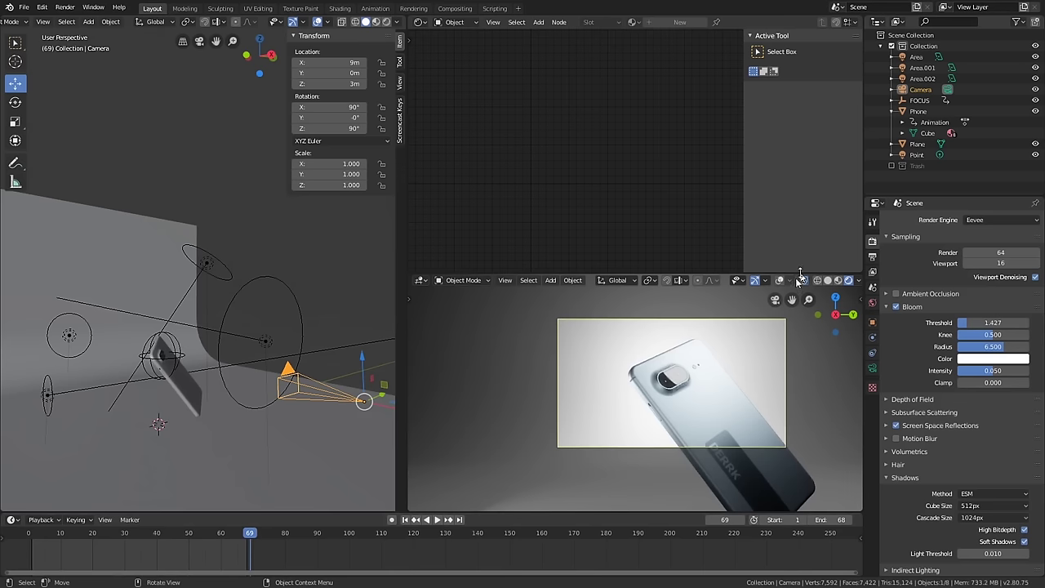
- Set the render output's file format to FFmpeg video
left_click(873, 258)
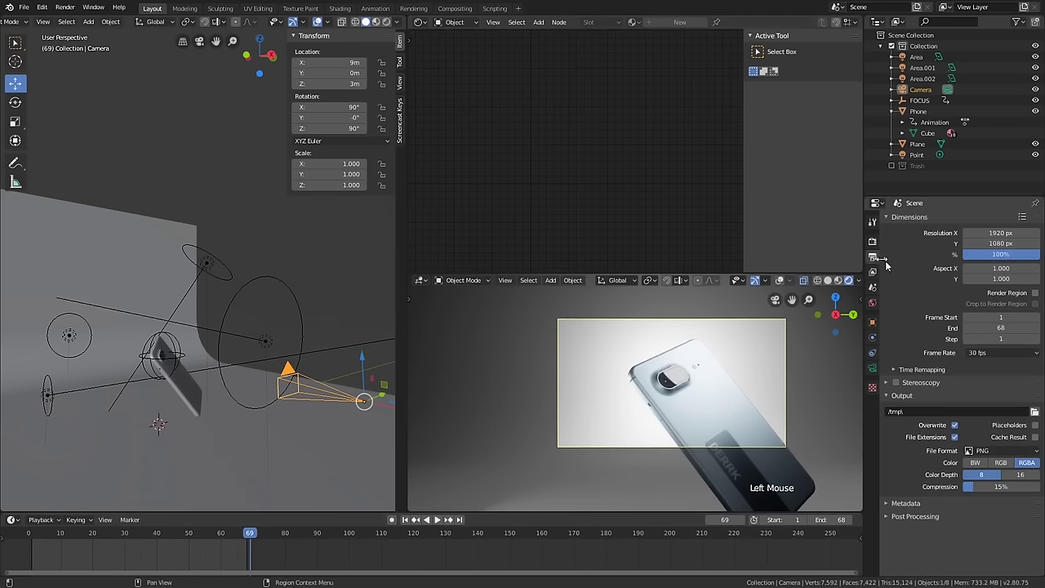
scroll(1015, 233, "up", 2)
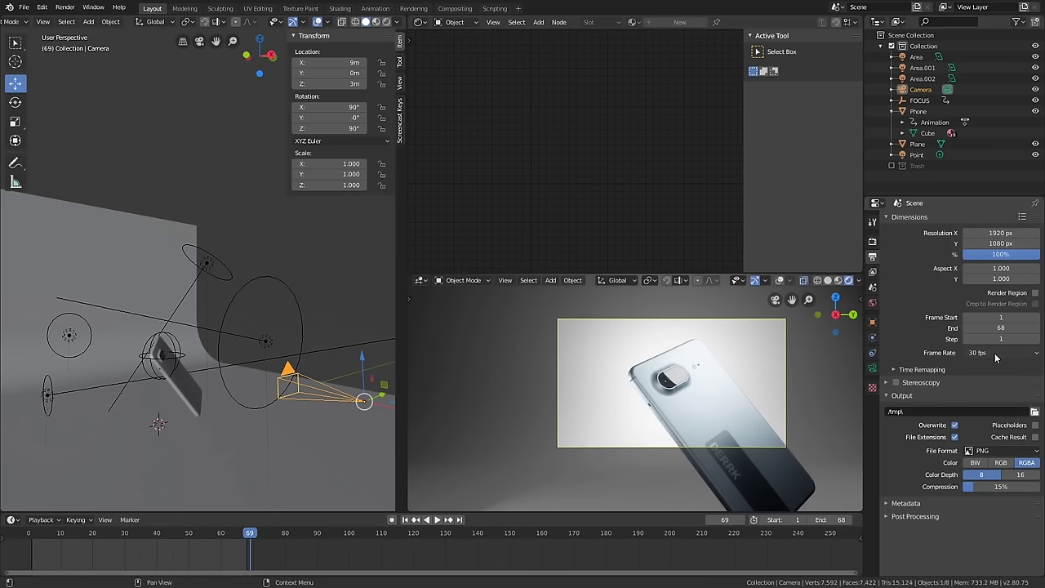
left_click(1001, 450)
left_click(994, 455)
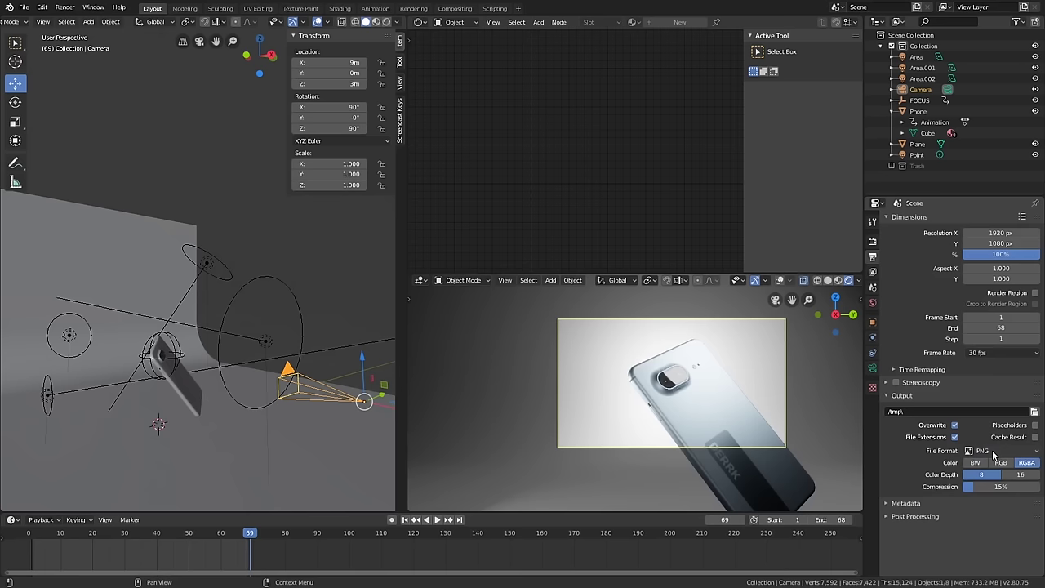
left_click(993, 452)
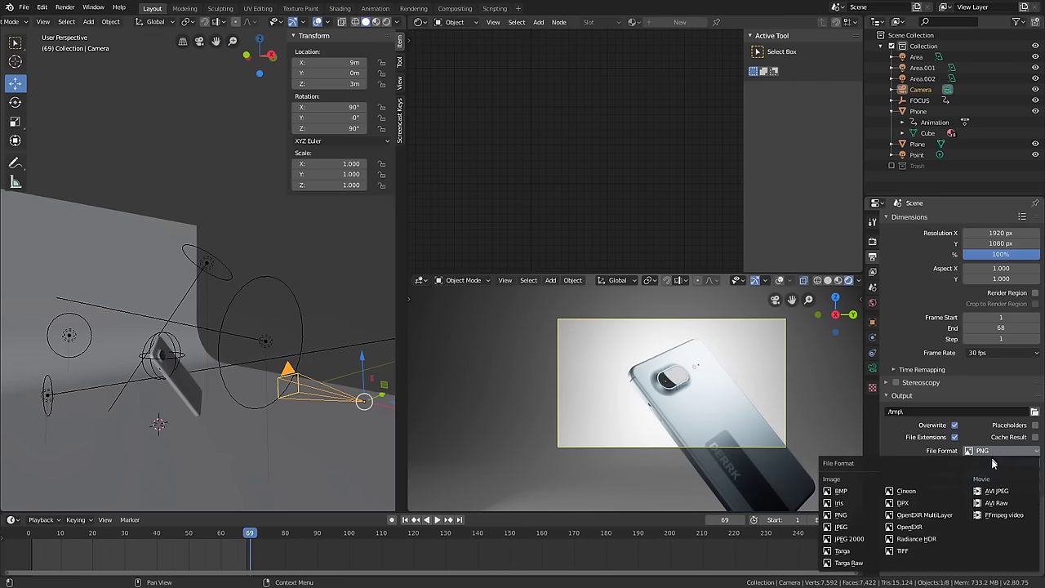
left_click(1000, 514)
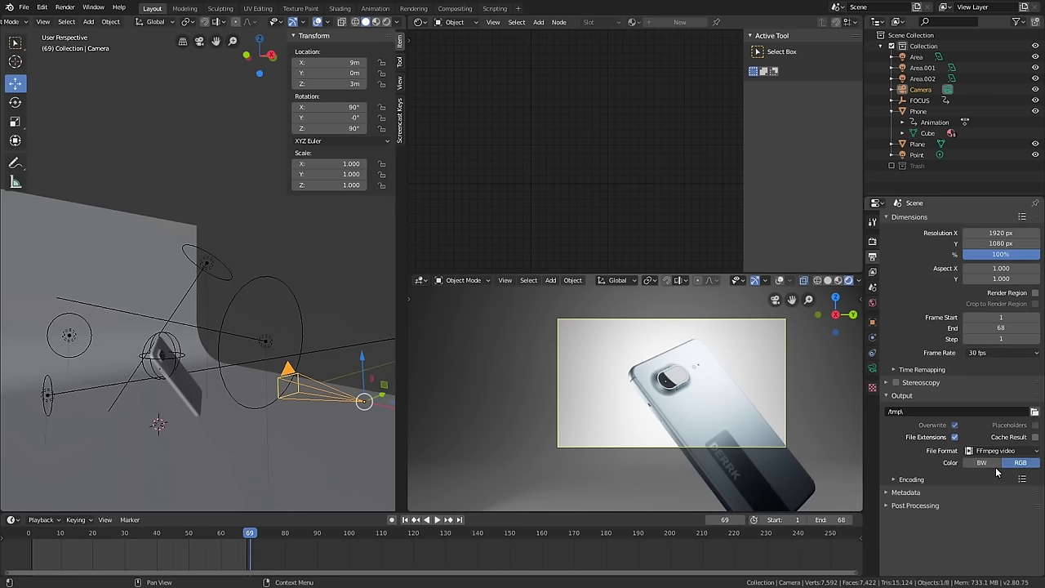
- Set the video encoding container to Quicktime and the output quality to Perceptually lossless
left_click(928, 482)
left_click(998, 495)
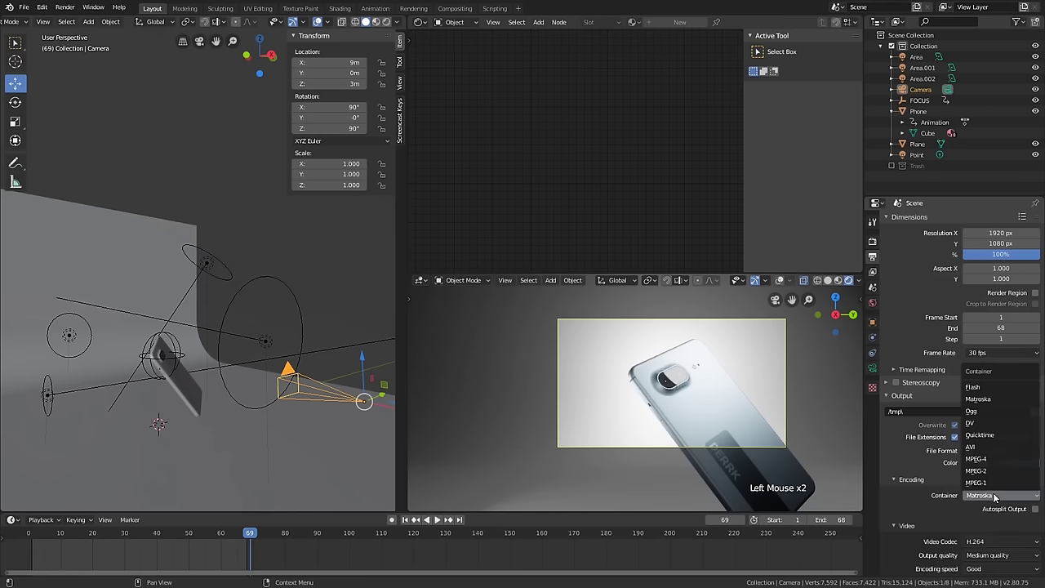
left_click(995, 442)
scroll(978, 508, "down", 1)
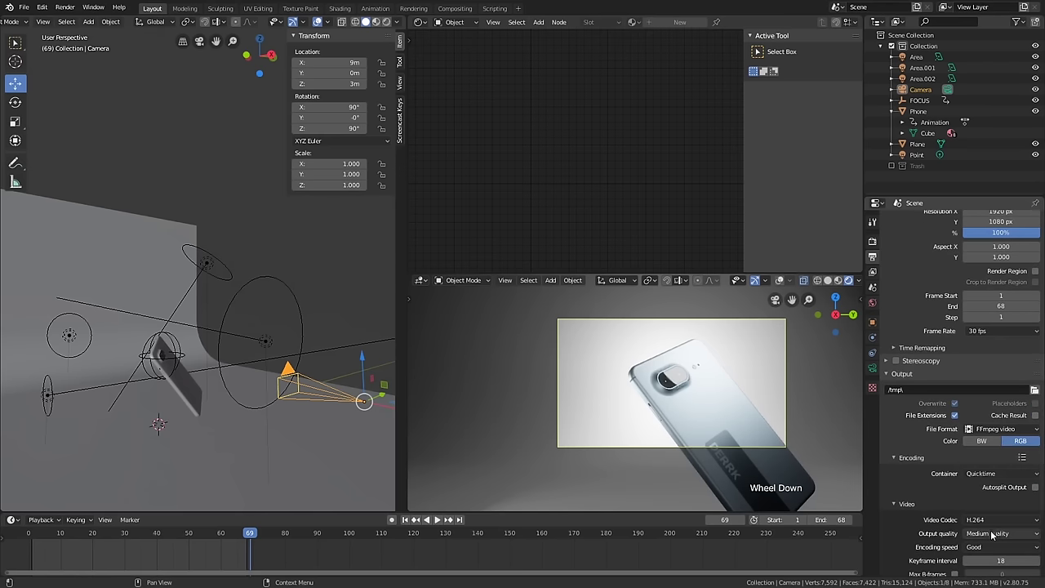
left_click(992, 534)
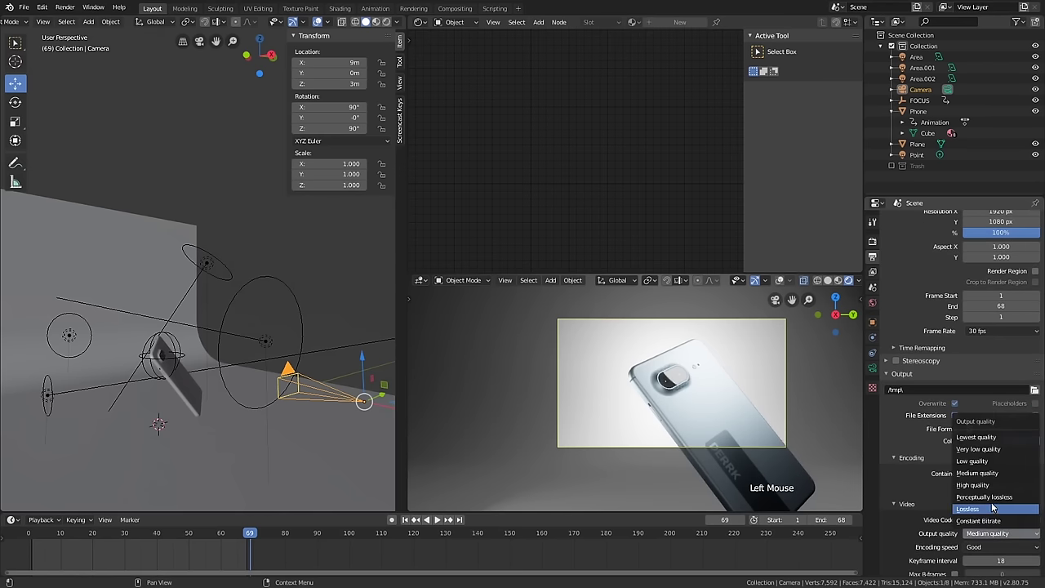
left_click(992, 498)
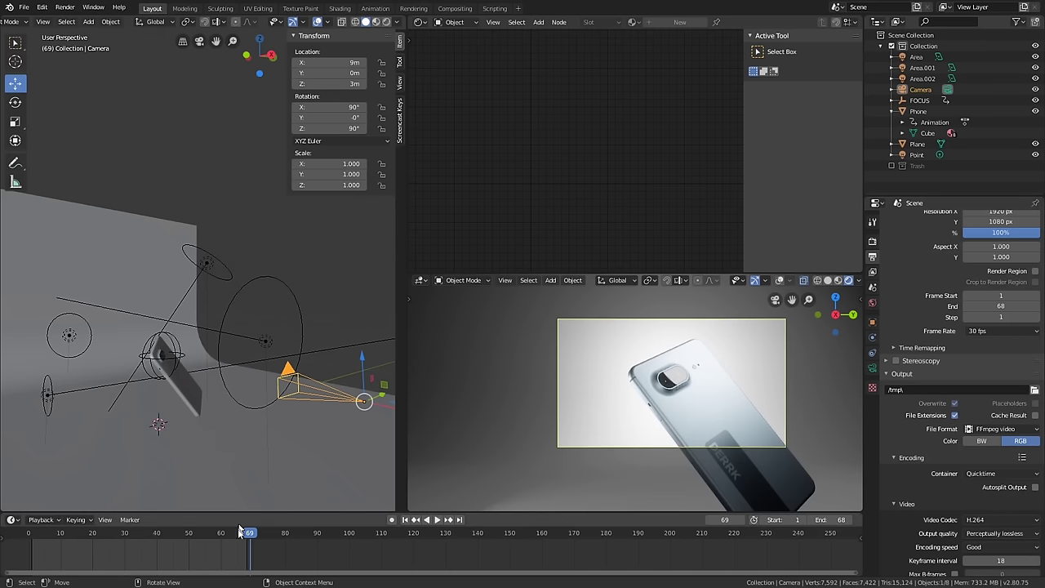
- Scrub and play the shot between its first and last frames to review the finished animation
left_click_drag(247, 532, 13, 548)
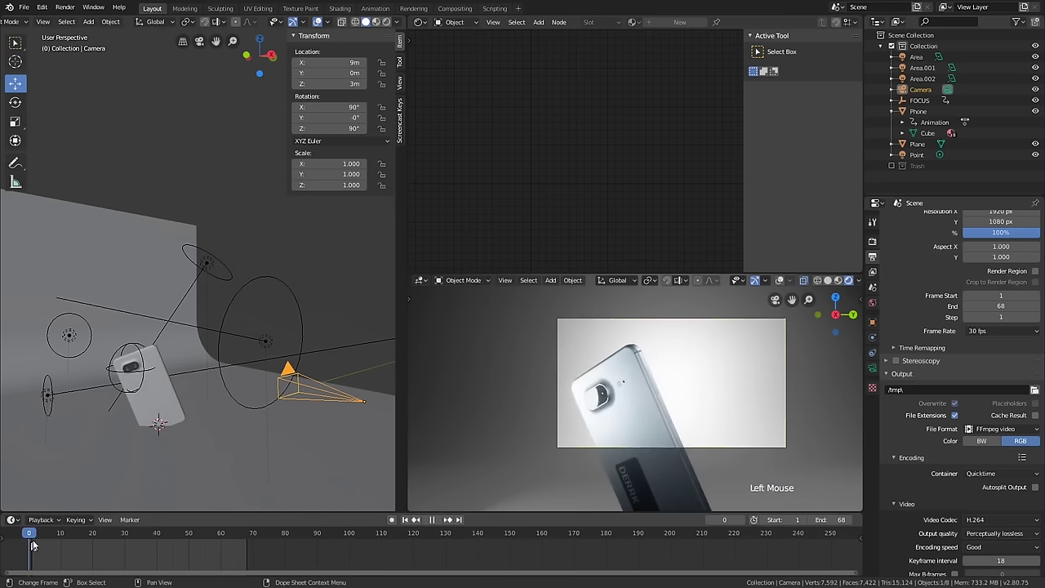
left_click(27, 538)
left_click(253, 532)
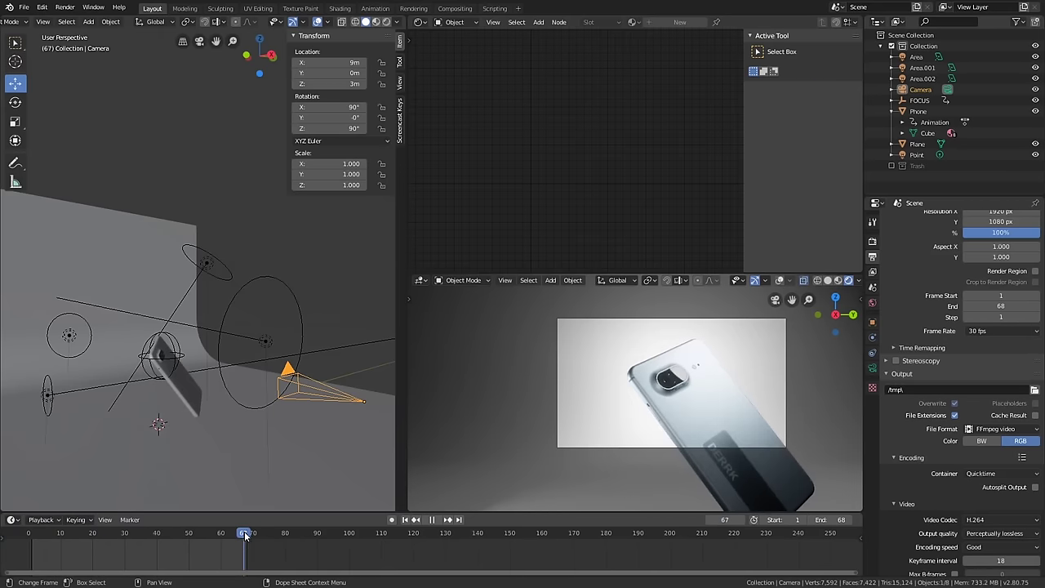
left_click_drag(251, 535, 159, 532)
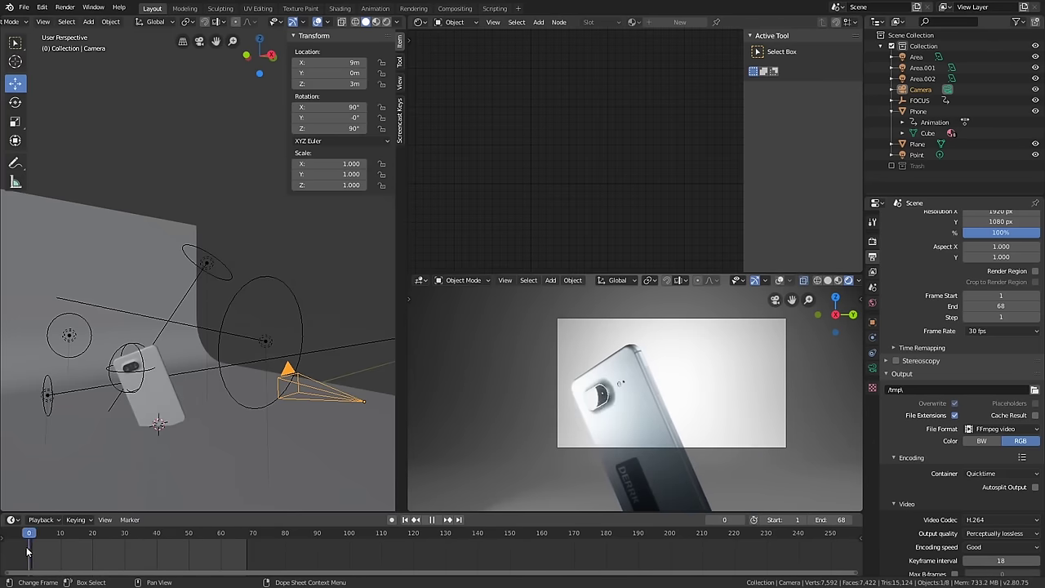
key("space")
middle_click_drag(56, 504, 129, 419, "shift")
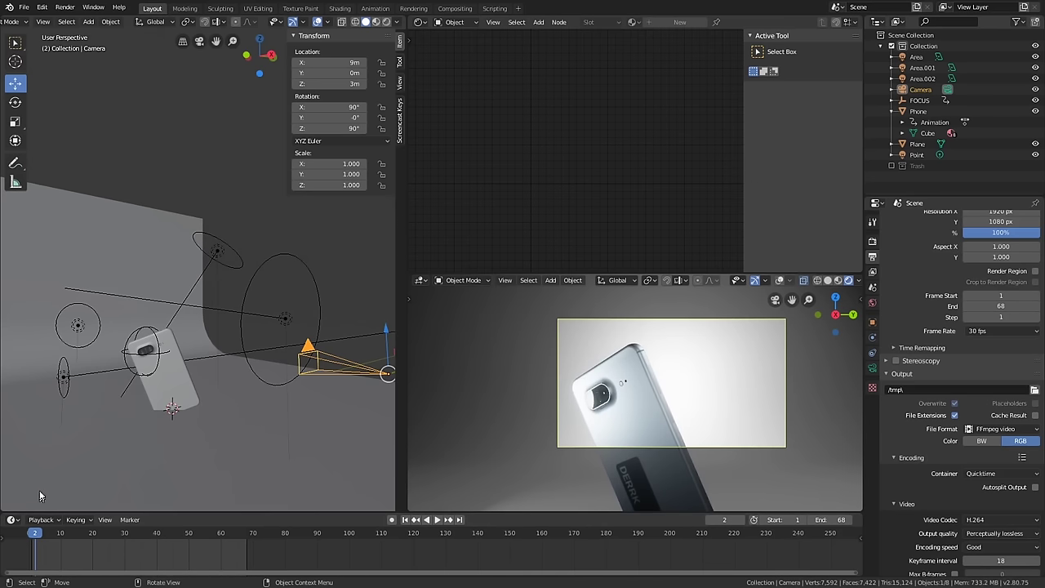
- Select the FOCUS empty at frame 1 and scrub through the shot to examine how the focus point follows the phone
mouse_move(39, 532)
left_mouse_down()
mouse_move(263, 484)
mouse_move(31, 535)
left_mouse_up()
middle_click_drag(209, 393, 257, 409, "shift")
scroll(216, 386, "down", 1)
scroll(219, 356, "up", 2)
left_click(219, 357)
scroll(219, 357, "up", 3)
scroll(267, 423, "down", 2)
middle_click_drag(257, 408, 282, 392)
scroll(295, 377, "down", 2)
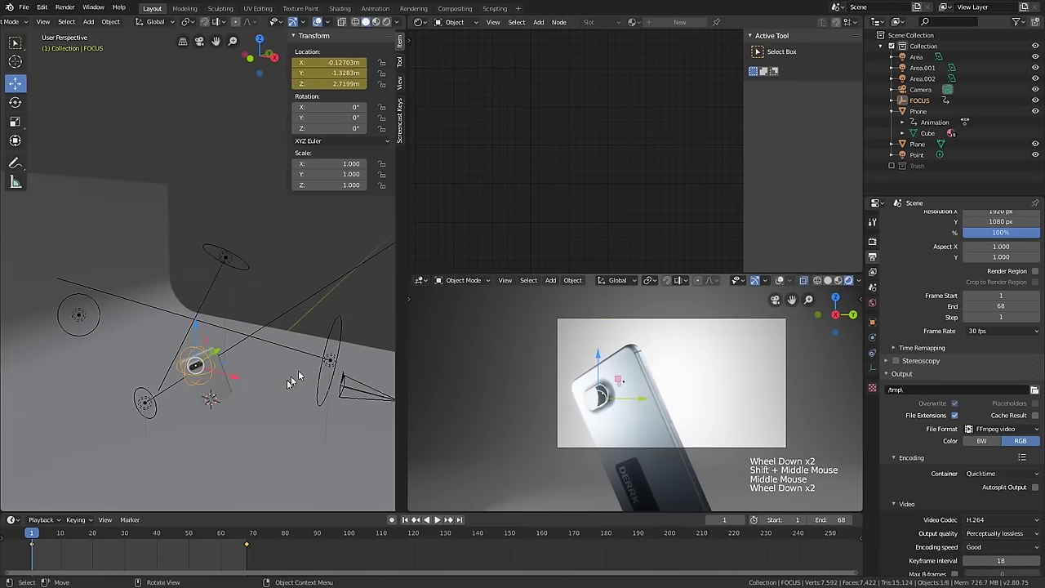
scroll(228, 455, "down", 2)
middle_click_drag(228, 455, 219, 450, "shift")
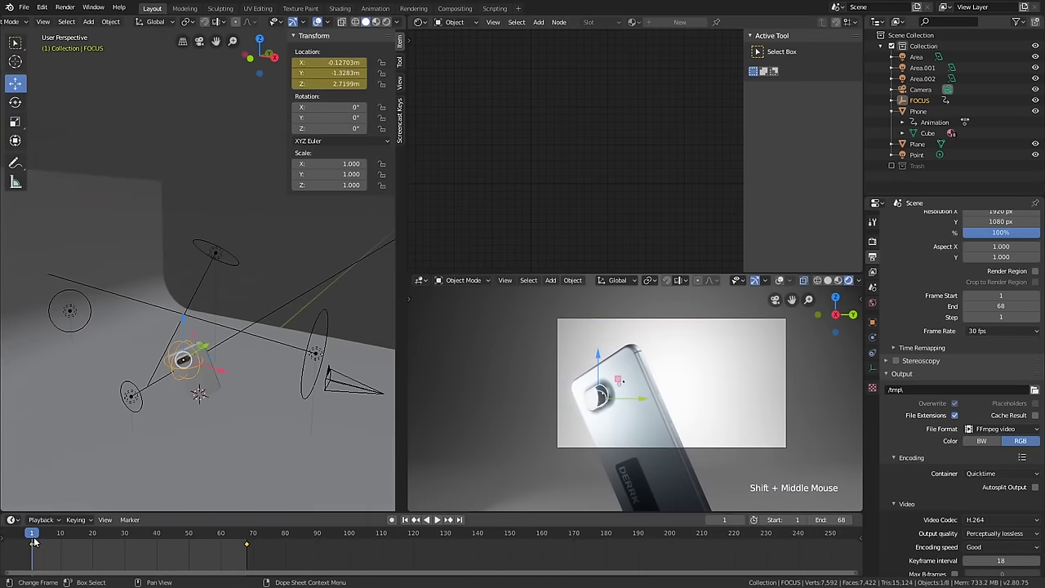
left_click_drag(30, 535, 234, 533)
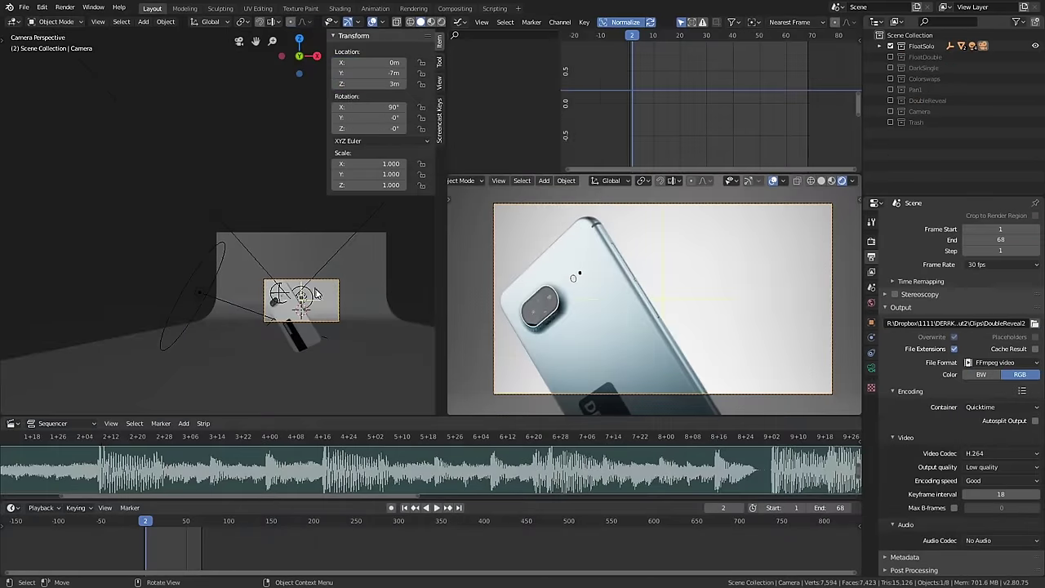
scroll(280, 290, "up", 3)
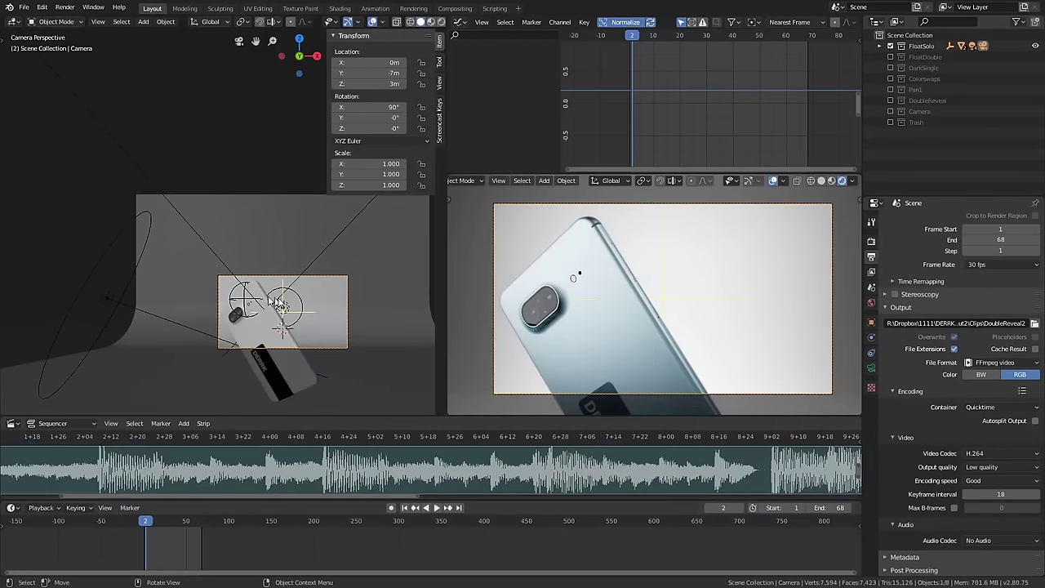
middle_click_drag(306, 313, 326, 329, "shift")
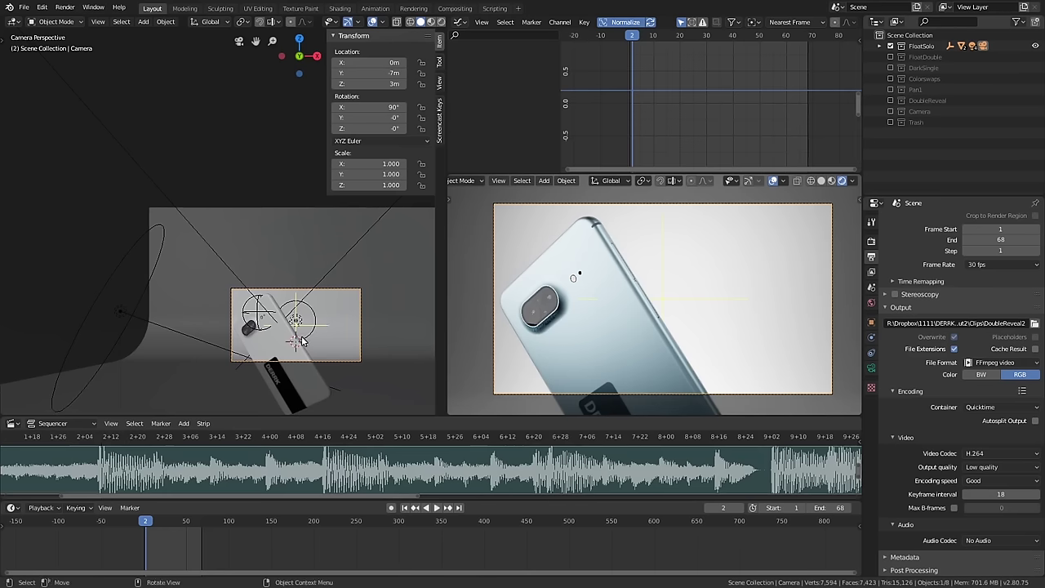
scroll(276, 356, "up", 1)
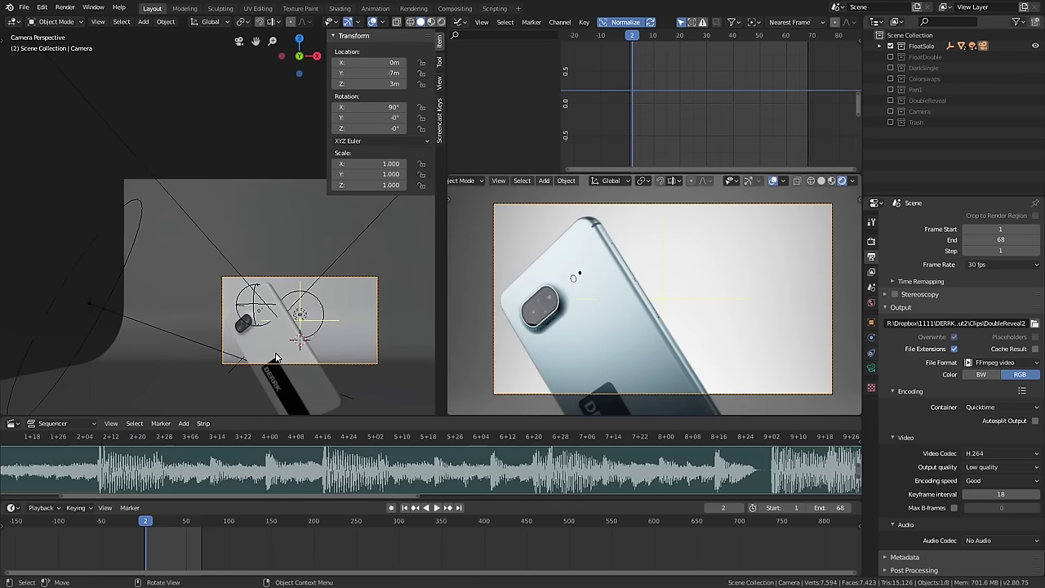
left_click(292, 370)
left_click(306, 366)
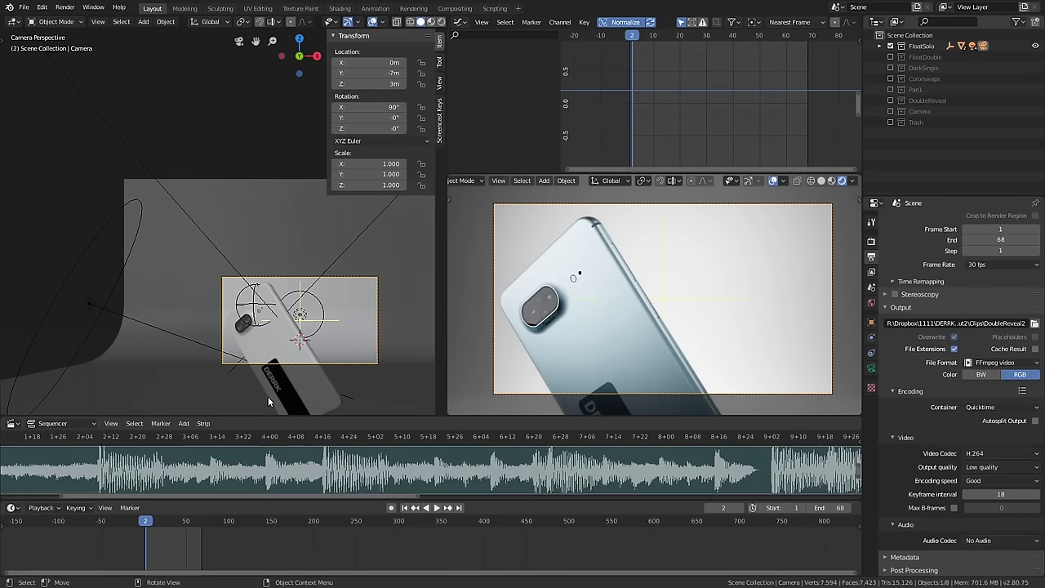
- Examine the FloatSolo studio setup from the camera view and several orbit angles, including its lights, backdrop and phone
scroll(301, 343, "up", 2)
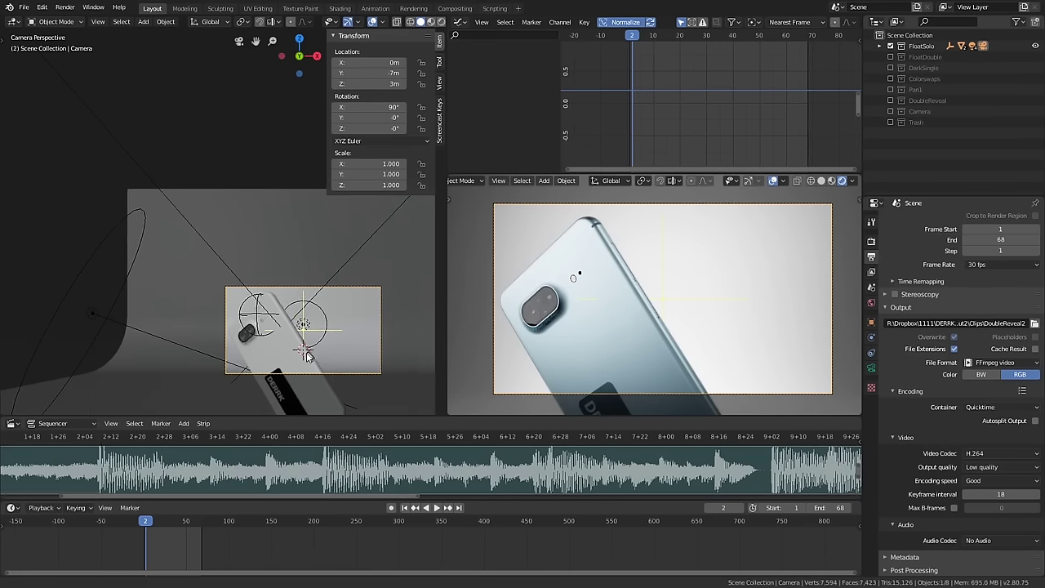
scroll(278, 341, "up", 3)
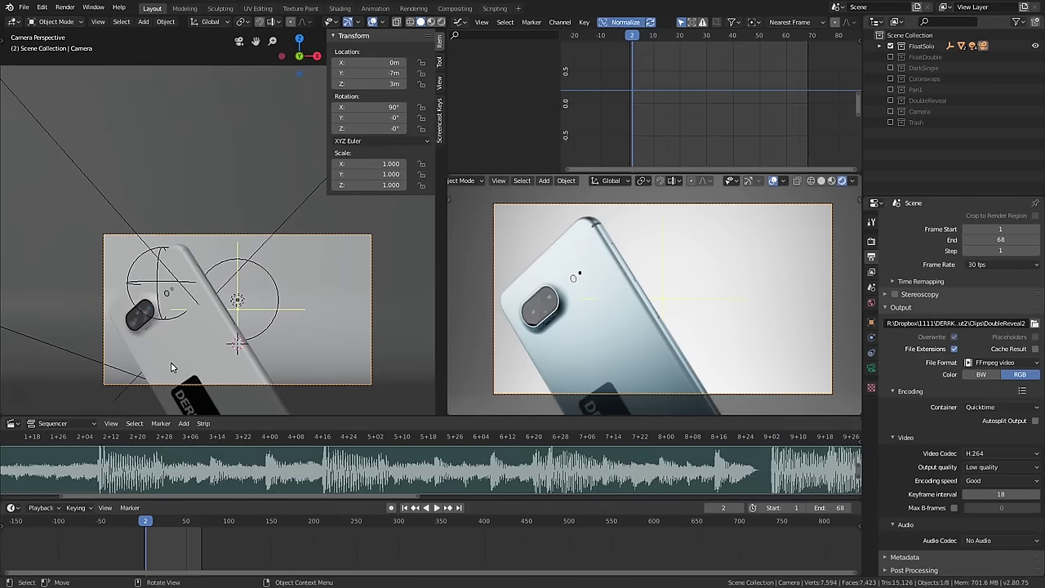
scroll(172, 367, "down", 1)
middle_click_drag(214, 331, 320, 346)
scroll(245, 343, "down", 4)
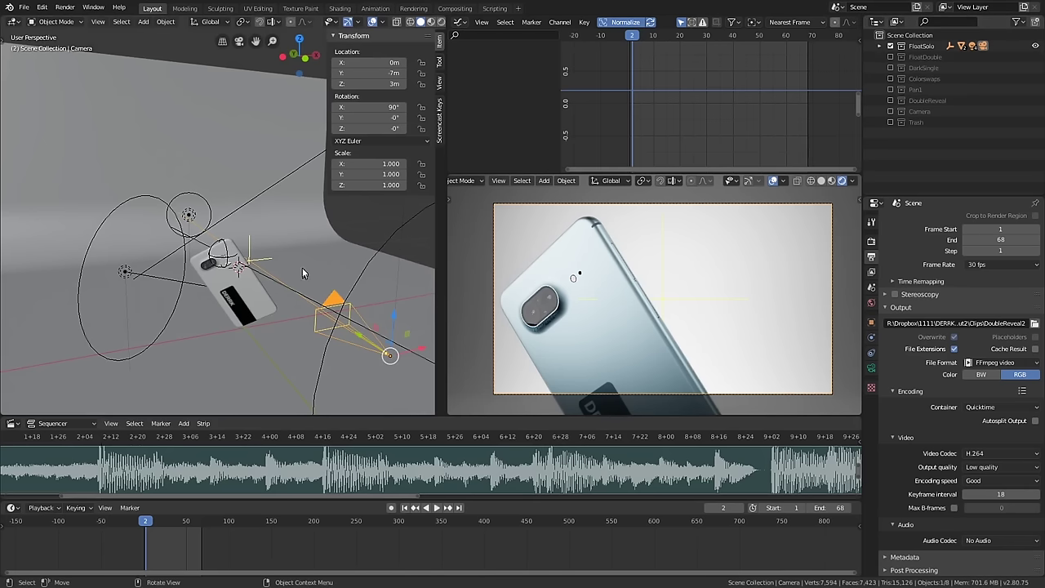
middle_click_drag(308, 279, 291, 279)
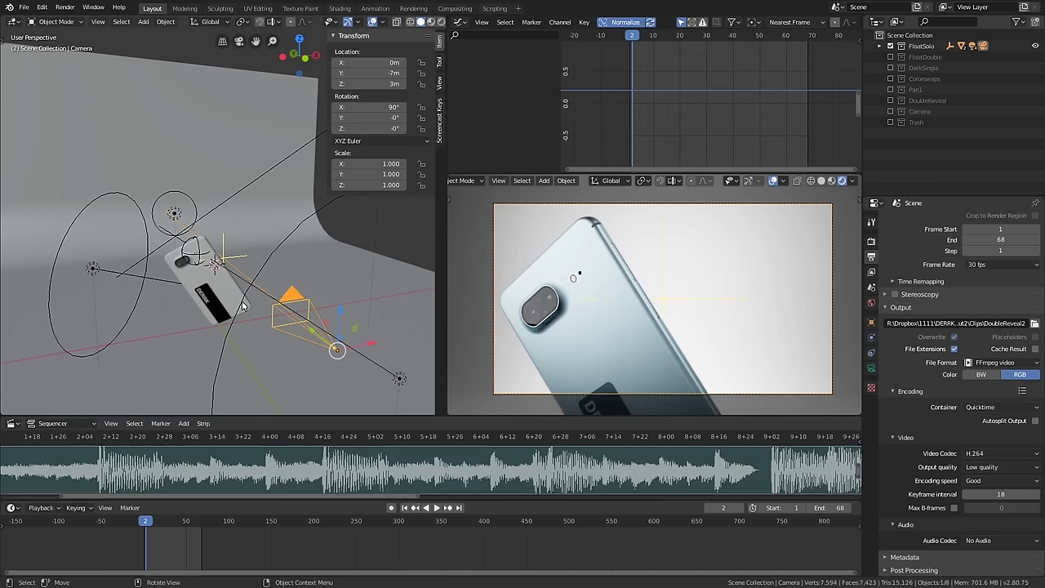
middle_click_drag(236, 319, 214, 321)
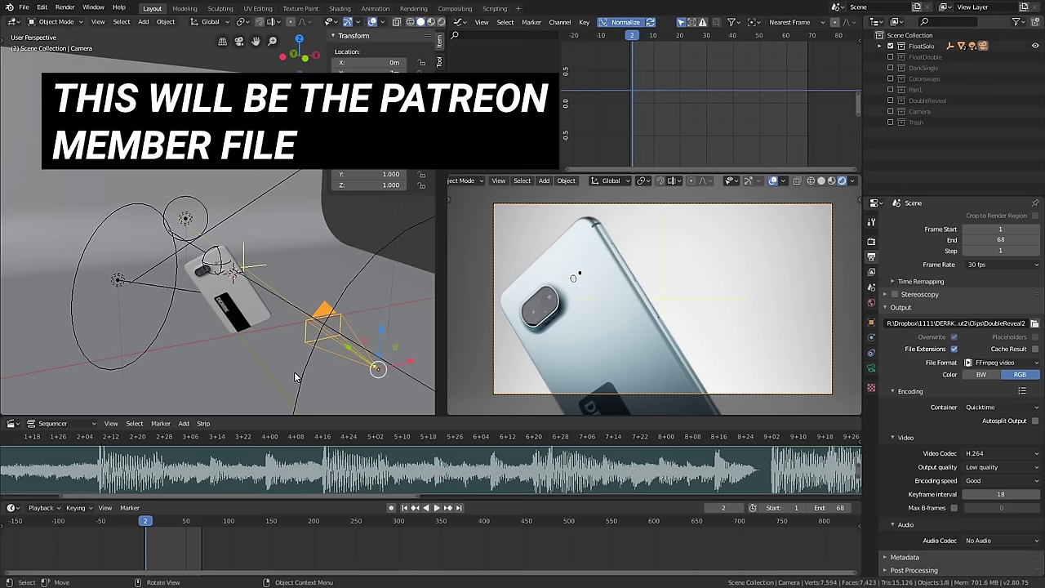
middle_click_drag(260, 344, 392, 346, "shift")
scroll(261, 351, "down", 3)
- Scrub the FloatSolo shot to frame 58 and select the upper area light to inspect the lighting arrangement
left_click_drag(147, 524, 193, 527)
key("space")
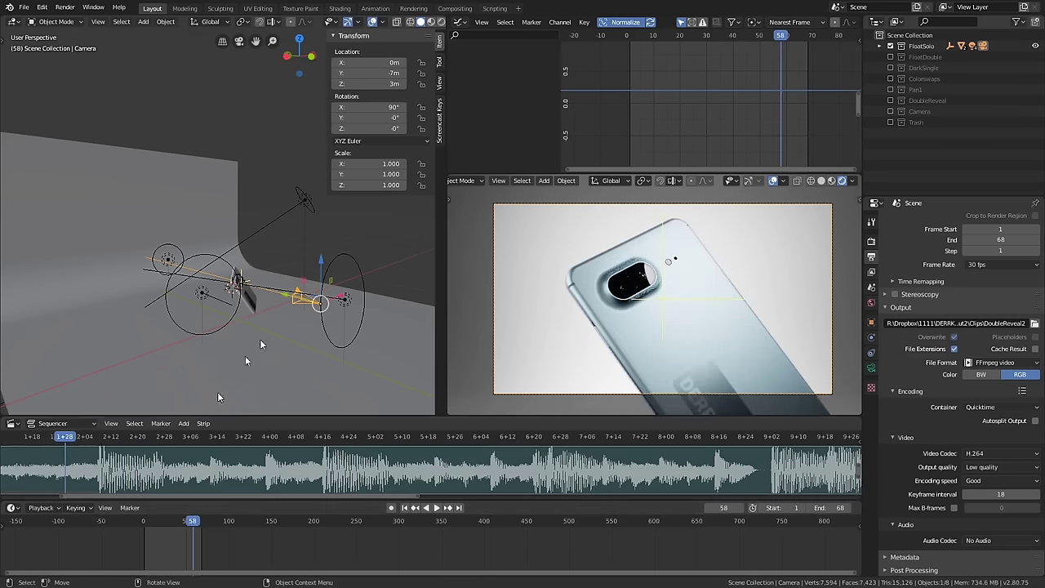
middle_click_drag(313, 328, 237, 347)
middle_click_drag(289, 325, 328, 337, "ctrl")
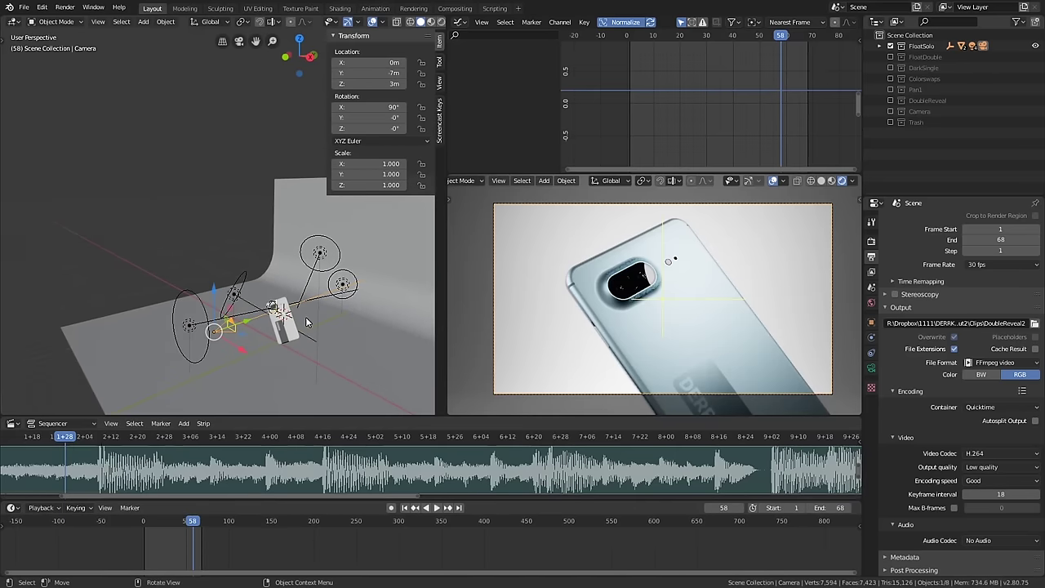
left_click(319, 256)
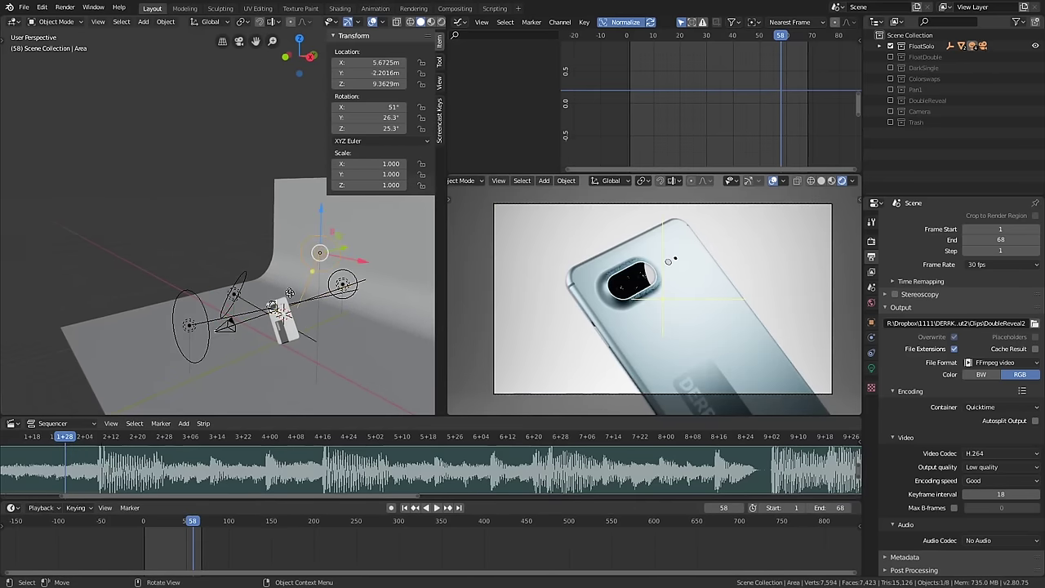
middle_click_drag(319, 256, 339, 314)
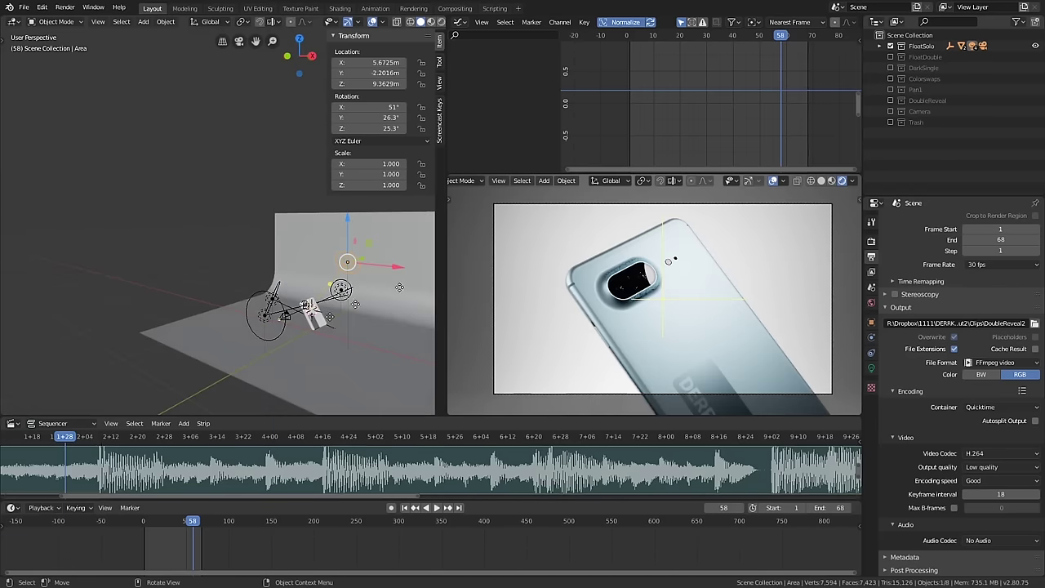
- Disable the FloatSolo collection, enable Pan1, and make Camera.001 the active scene camera
left_click(890, 46)
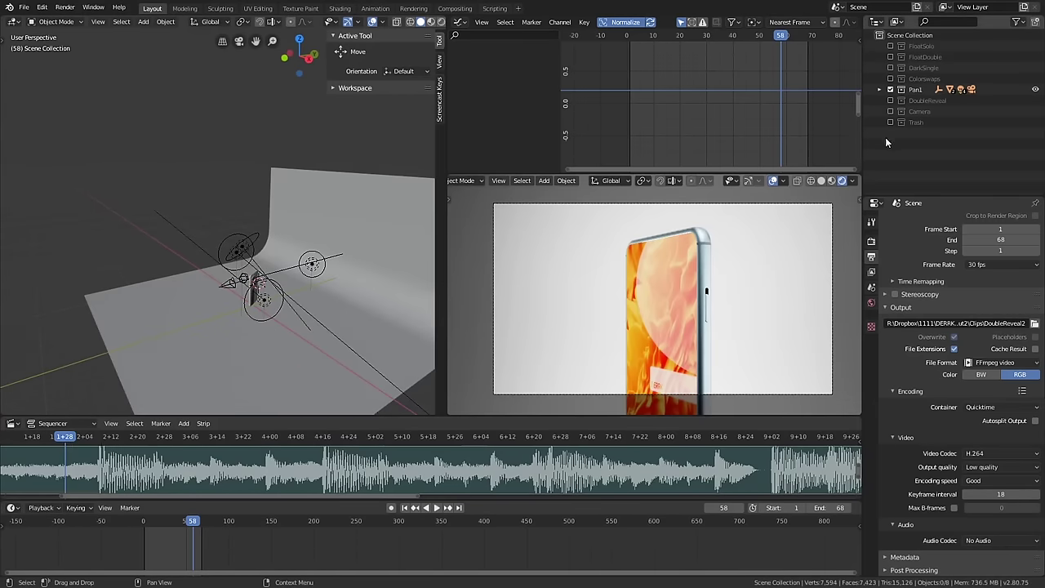
middle_click_drag(405, 292, 266, 282)
left_click(261, 261)
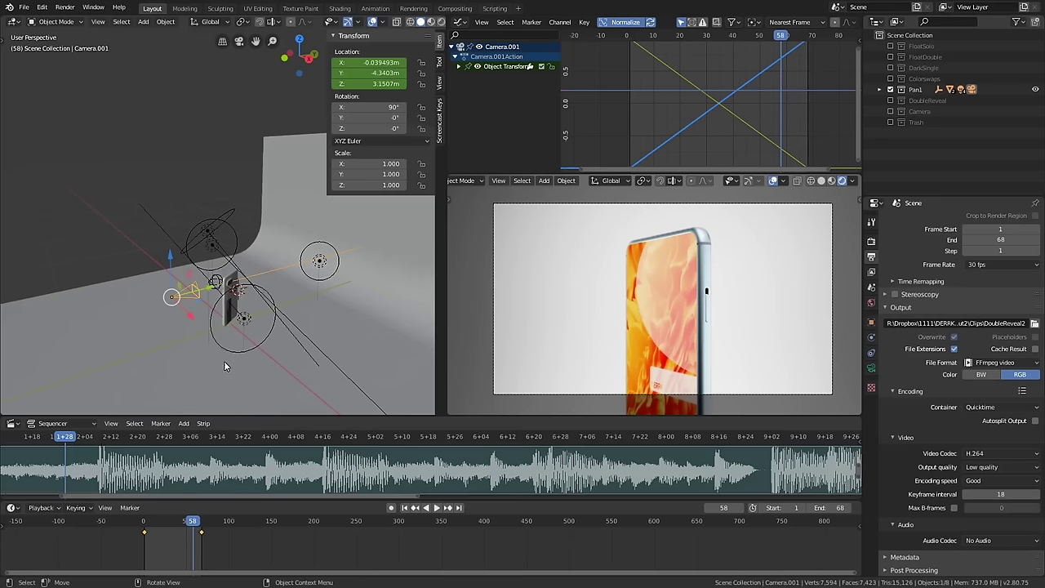
key("ctrl+KP_0")
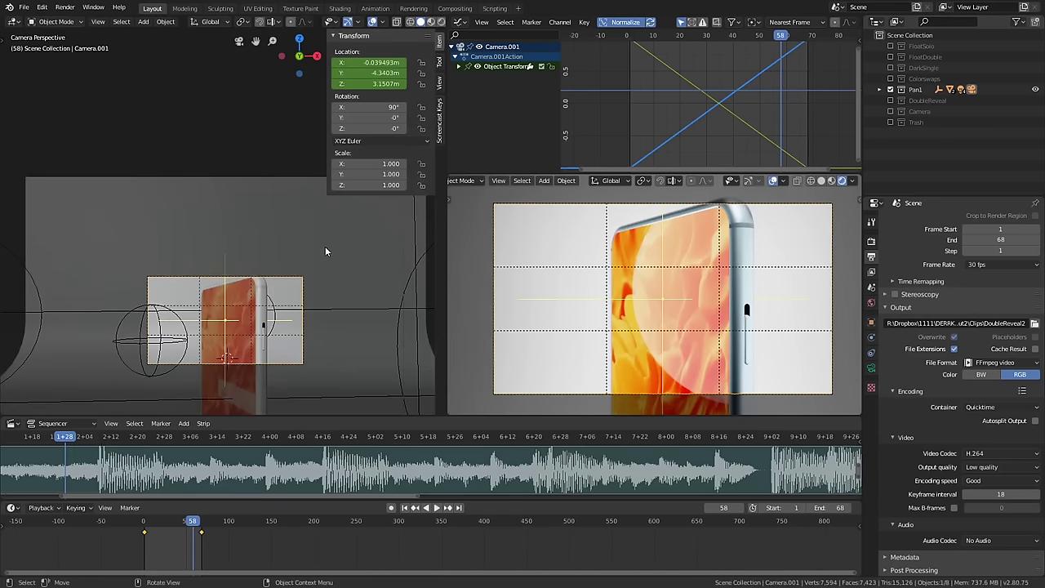
- Scrub and play the Pan1 shot while viewing the set from different angles to examine the camera and phone motion
middle_click_drag(325, 245, 250, 293)
scroll(276, 291, "down", 4)
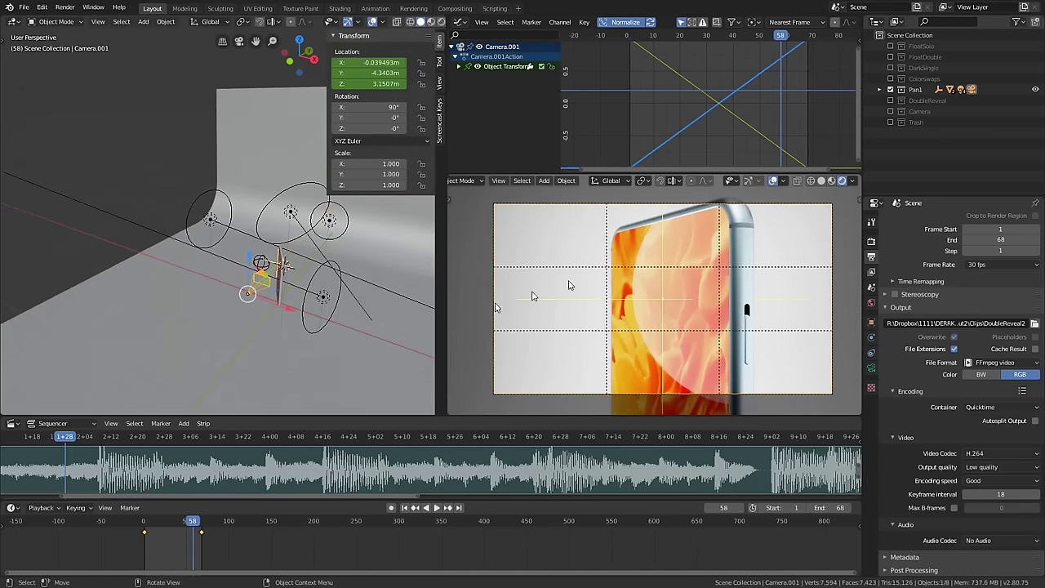
scroll(625, 303, "down", 2)
middle_click_drag(384, 287, 246, 296)
key("space")
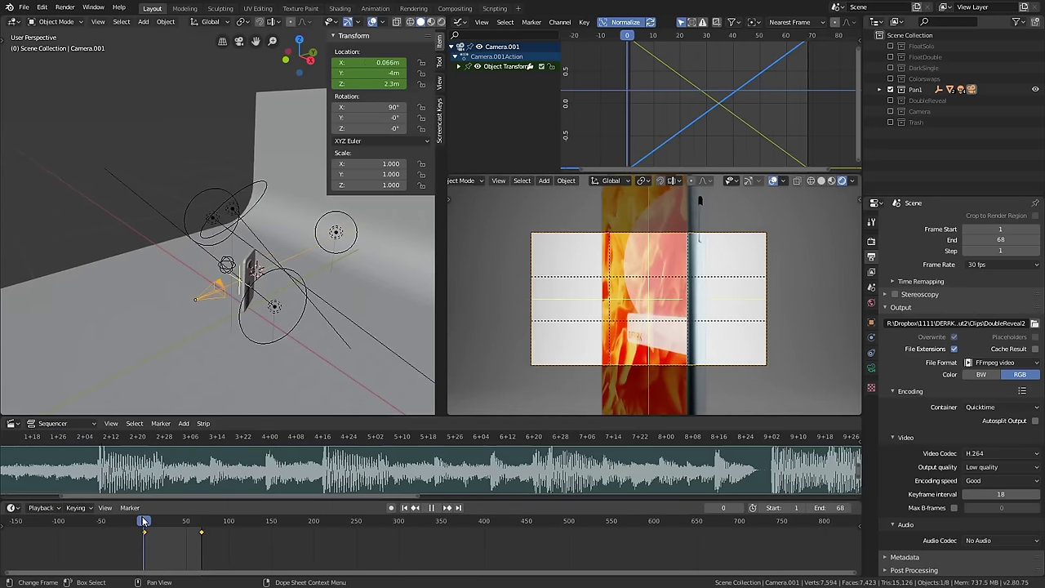
left_click_drag(191, 521, 218, 445)
scroll(220, 433, "up", 2)
- Select the phone and Camera.001 in turn to inspect their animated transforms, and scrub the shot around its middle frames
left_click(241, 281)
scroll(241, 283, "up", 2)
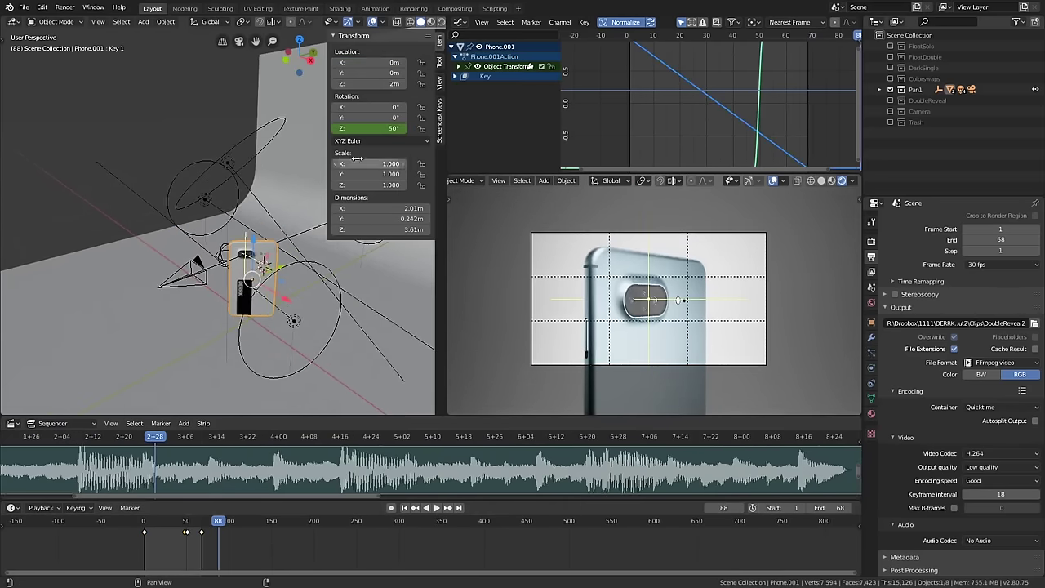
left_click(193, 261)
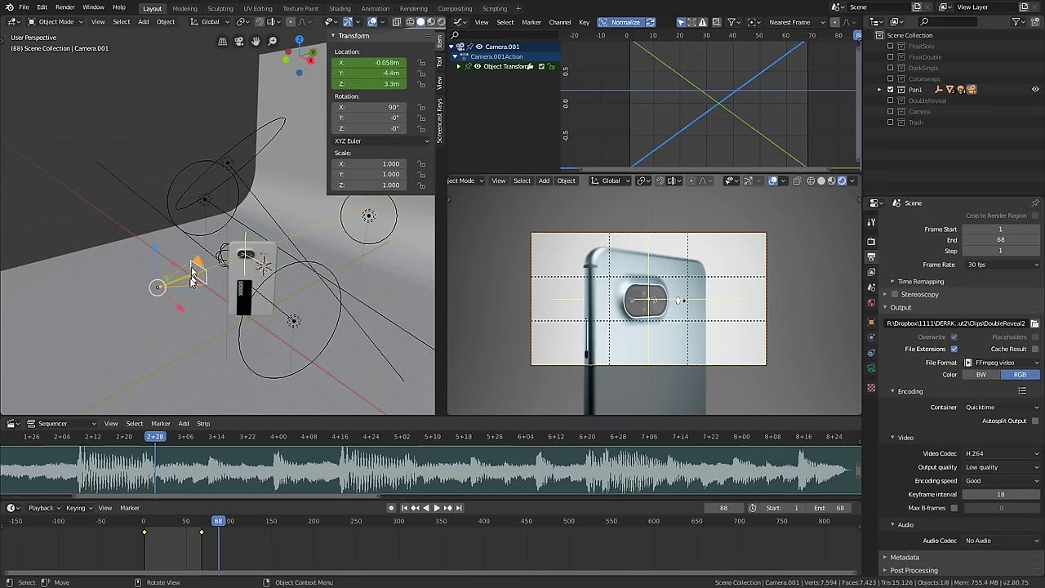
middle_click_drag(192, 269, 249, 278)
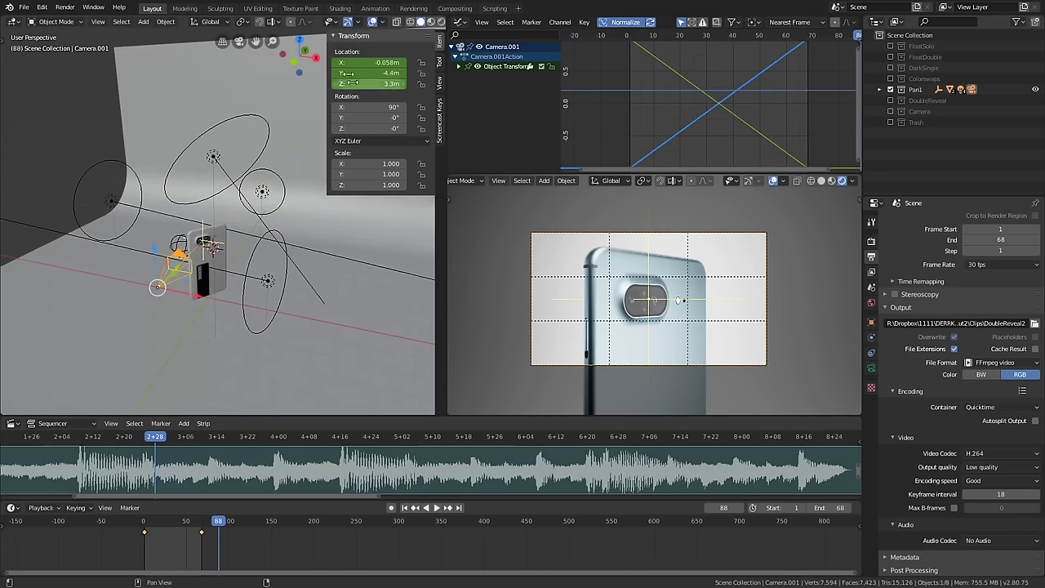
scroll(155, 199, "up", 2)
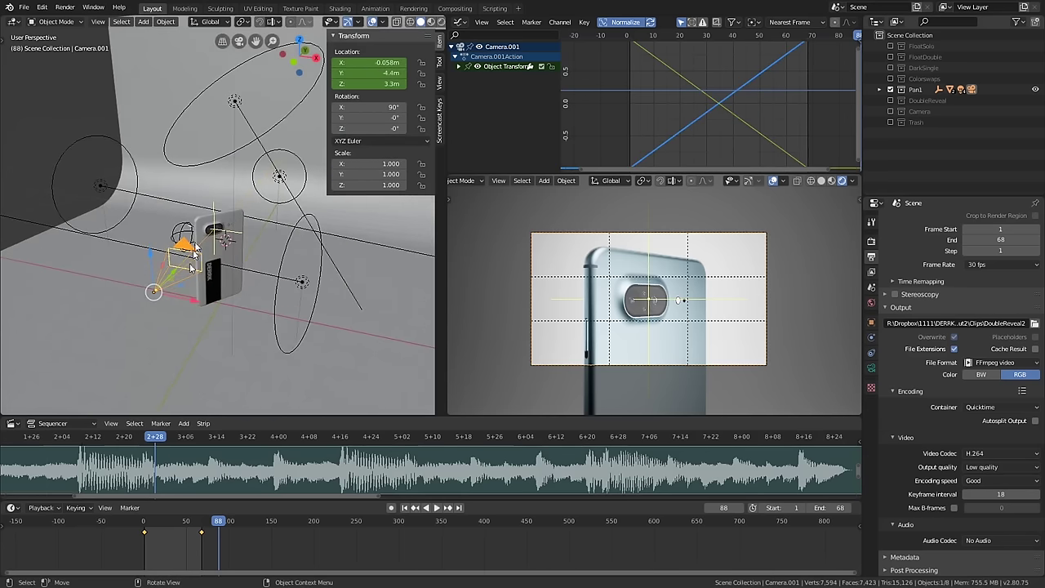
middle_click_drag(194, 267, 278, 243)
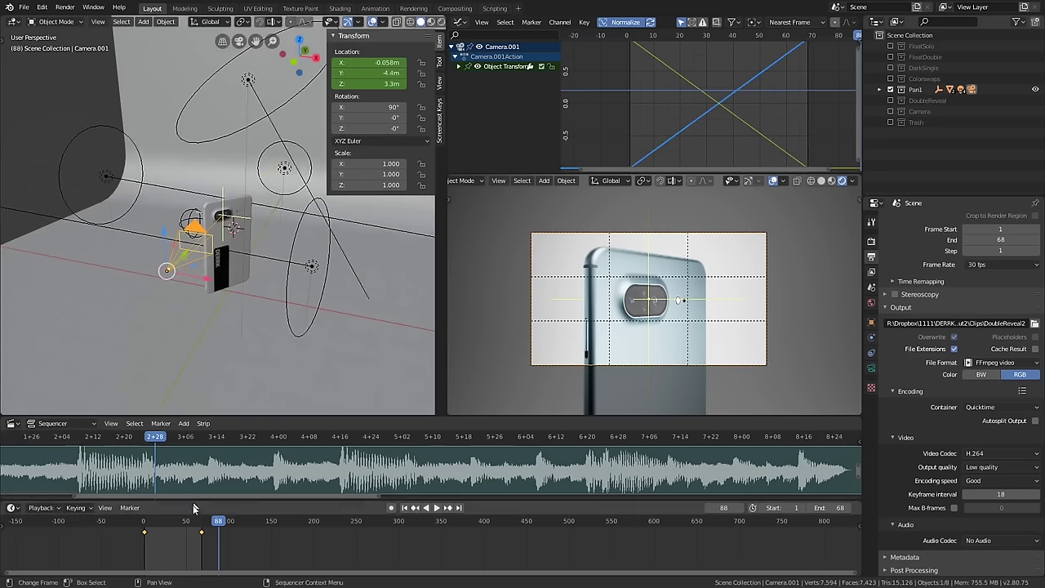
key("space")
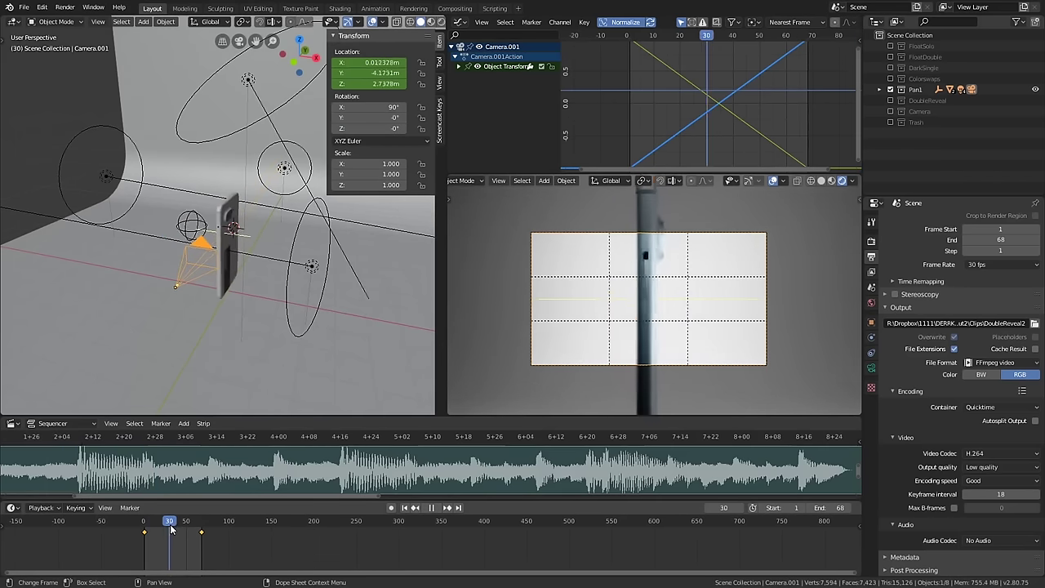
key("space")
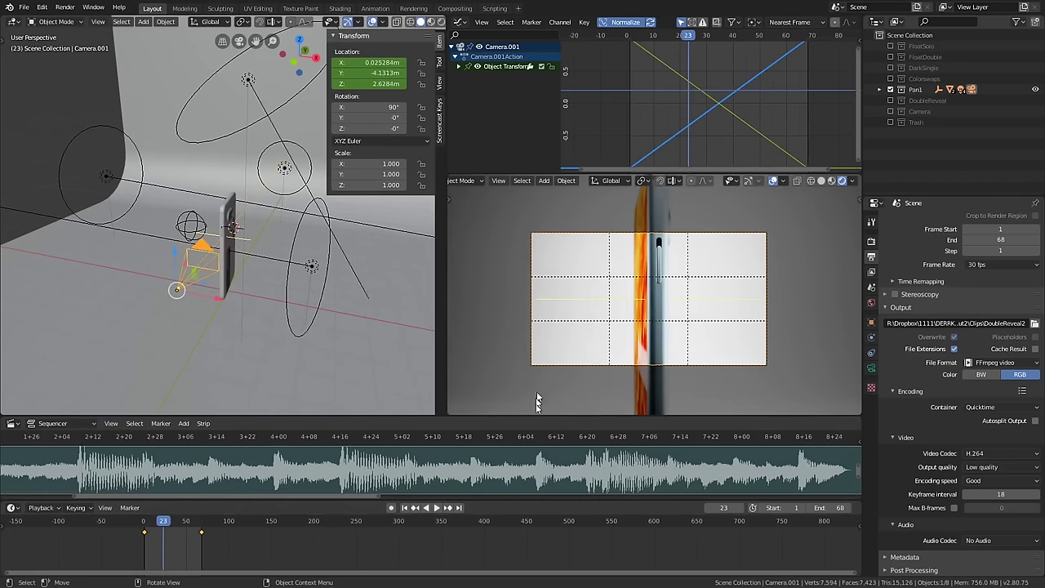
- Open Camera.001's camera settings and toggle the Center composition guide on and off beside Thirds
scroll(653, 268, "up", 3)
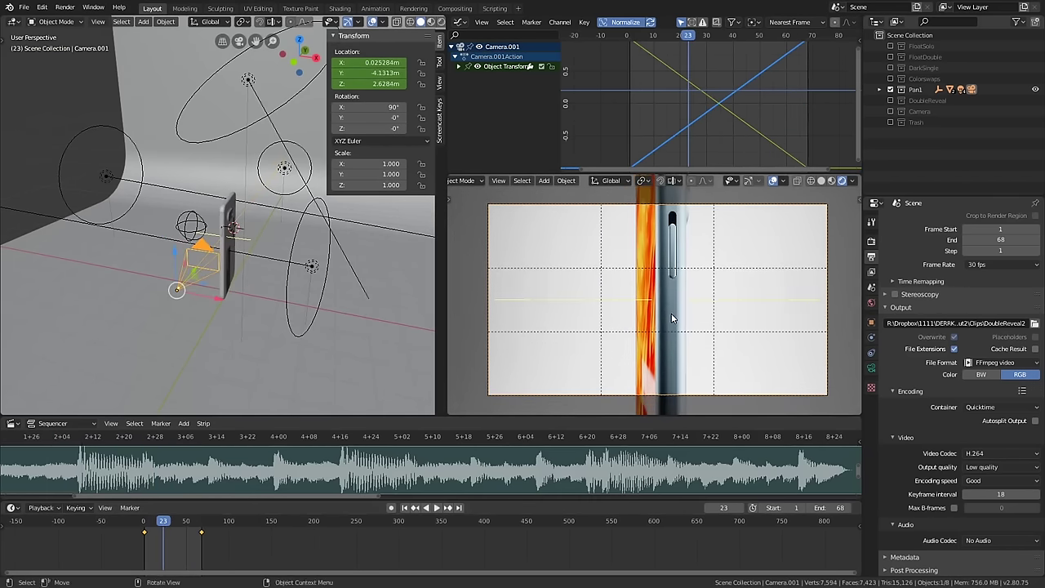
scroll(665, 259, "down", 2)
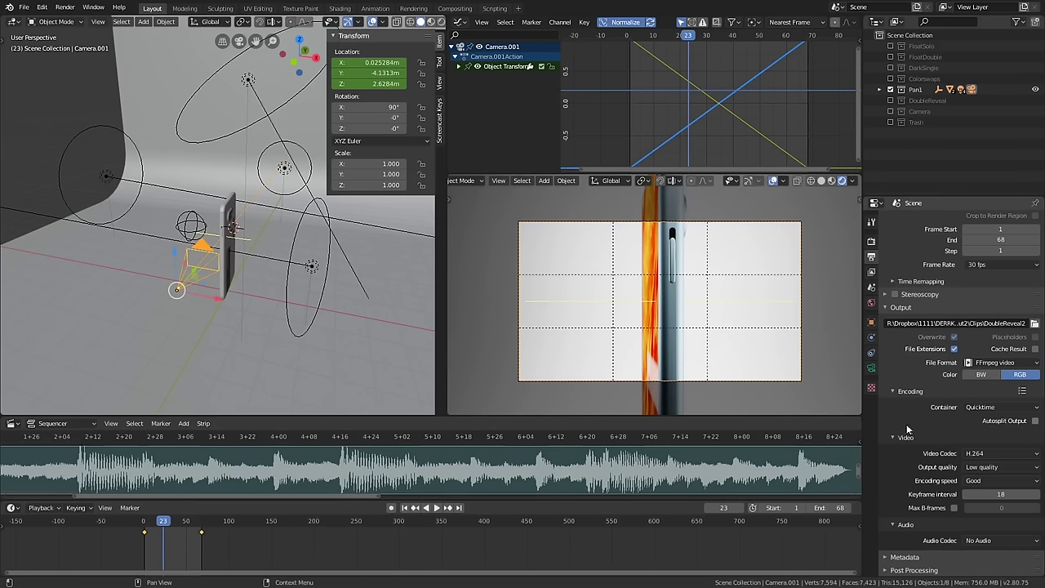
left_click(871, 369)
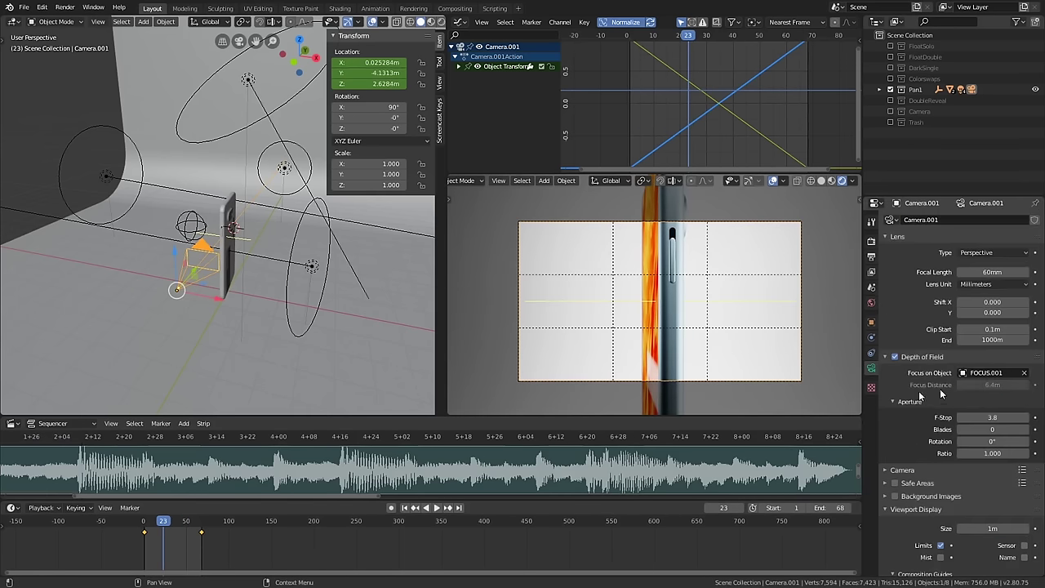
scroll(964, 485, "down", 3)
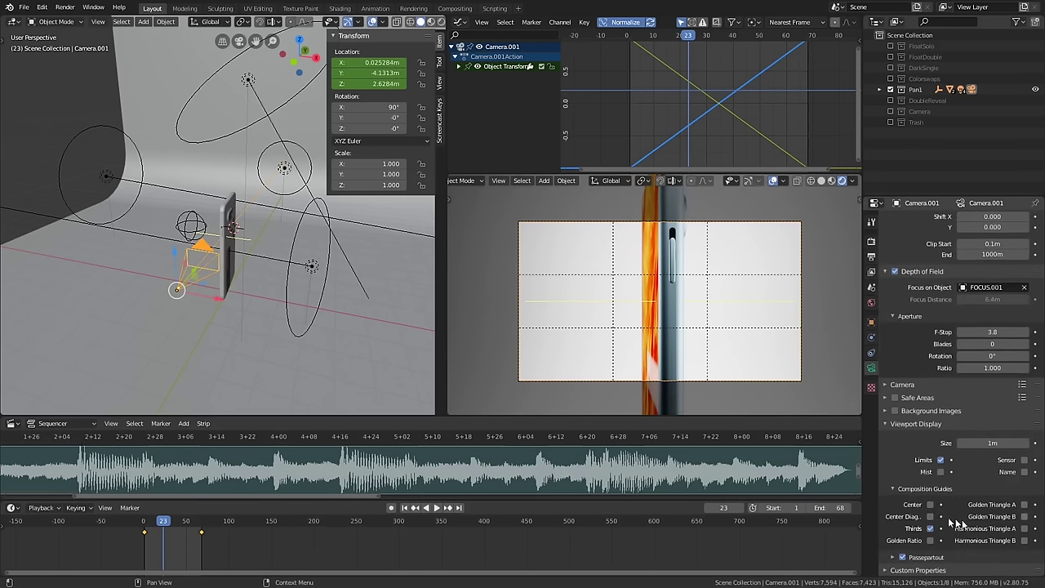
left_click(929, 504)
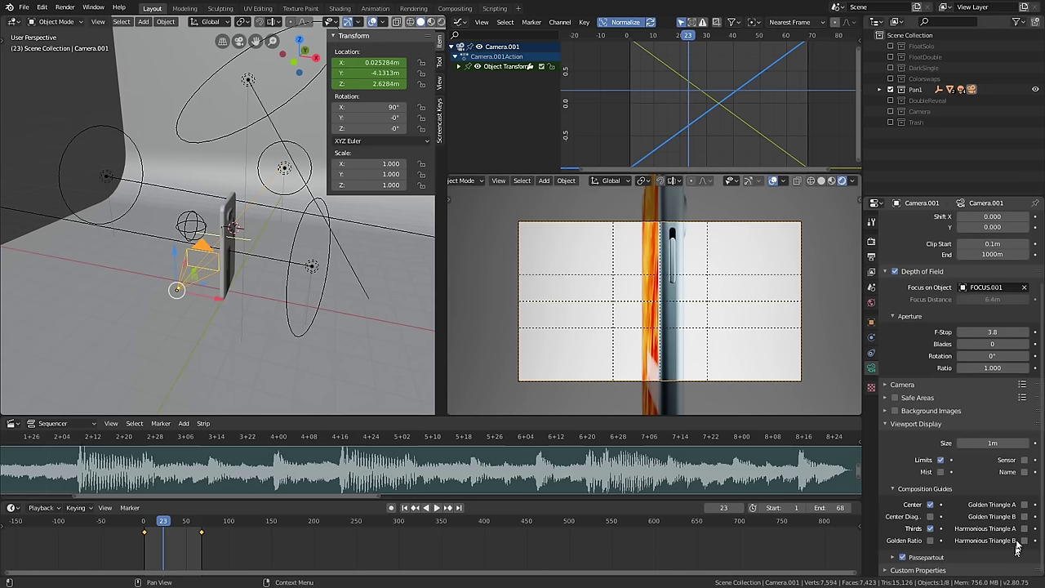
left_click(929, 505)
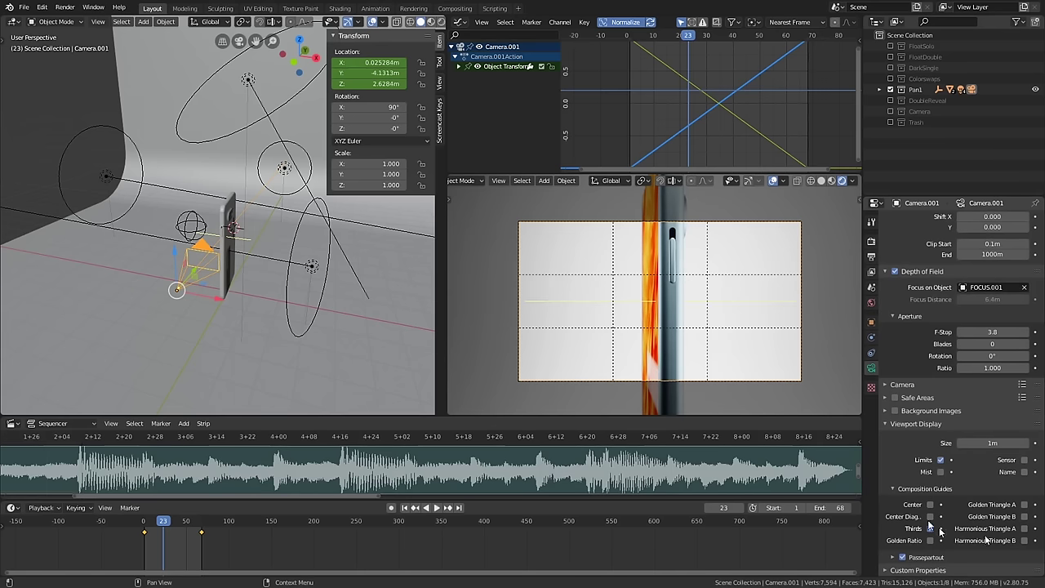
scroll(923, 421, "up", 1)
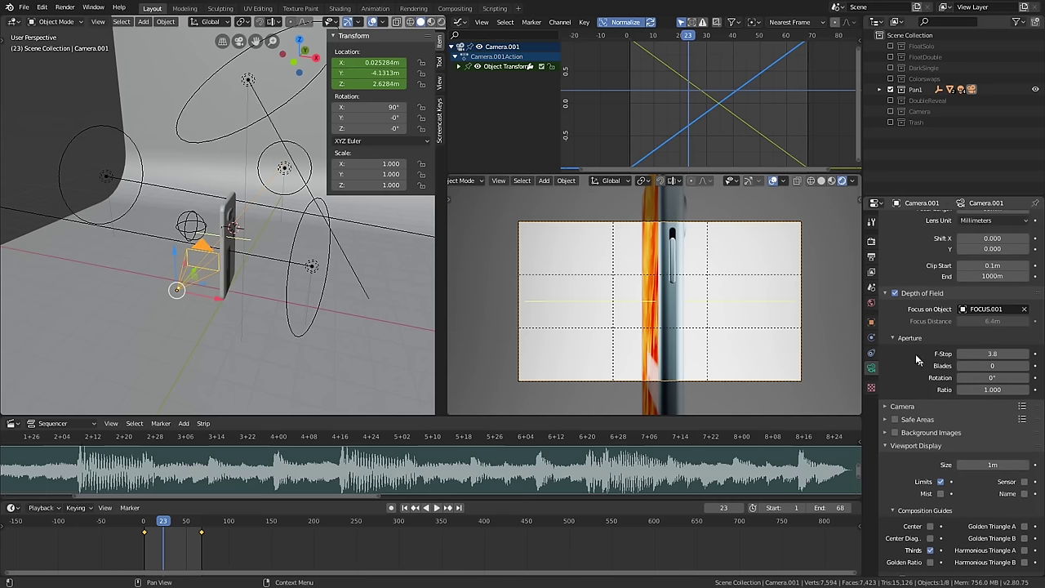
- Toggle the overlays off and on in the rendered viewport to compare the camera preview with and without guides
left_click(772, 182)
left_click(772, 181)
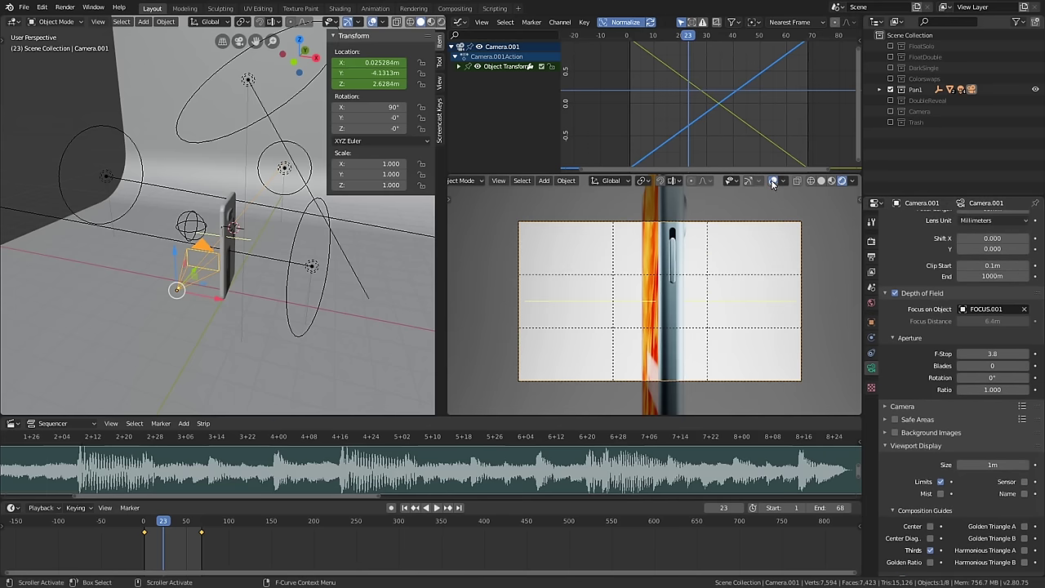
left_click(783, 181)
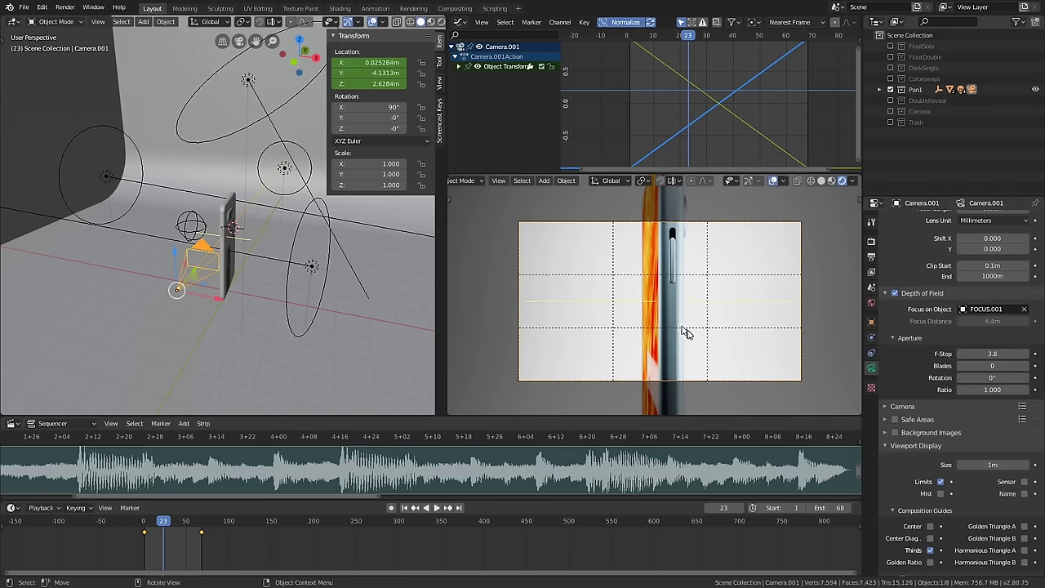
scroll(686, 332, "up", 2)
scroll(601, 338, "down", 1)
middle_click_drag(667, 310, 616, 326, "shift")
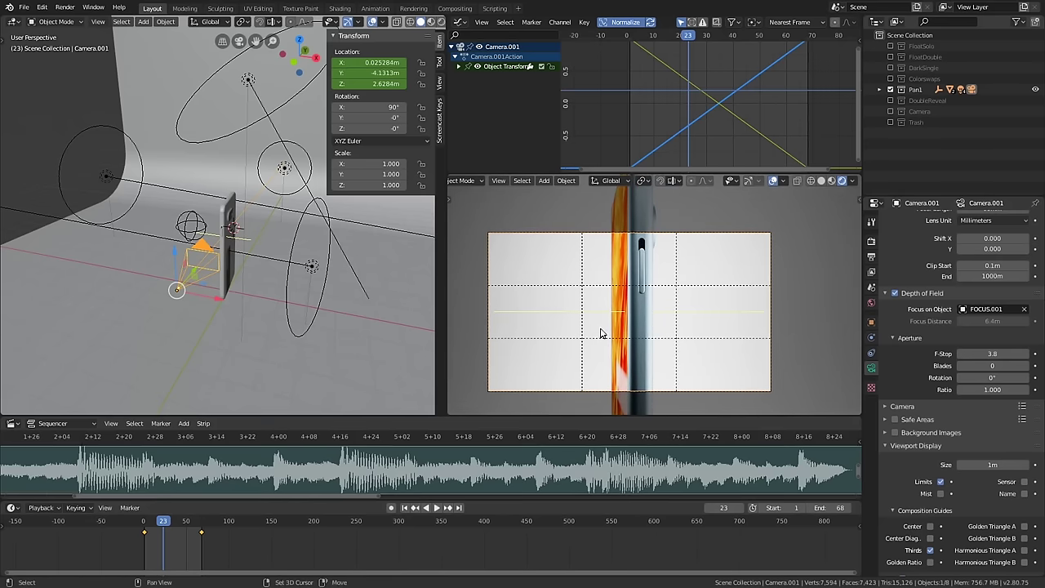
- Select the phone and scrub around frame 52 to examine how its side button's shape key animates
scroll(299, 291, "up", 3)
middle_click_drag(198, 264, 285, 280, "shift")
left_click(276, 249)
scroll(275, 249, "up", 3)
scroll(297, 310, "up", 3)
left_click_drag(171, 523, 188, 522)
middle_click_drag(183, 311, 231, 278)
left_click_drag(189, 523, 187, 525)
middle_click_drag(214, 377, 219, 385)
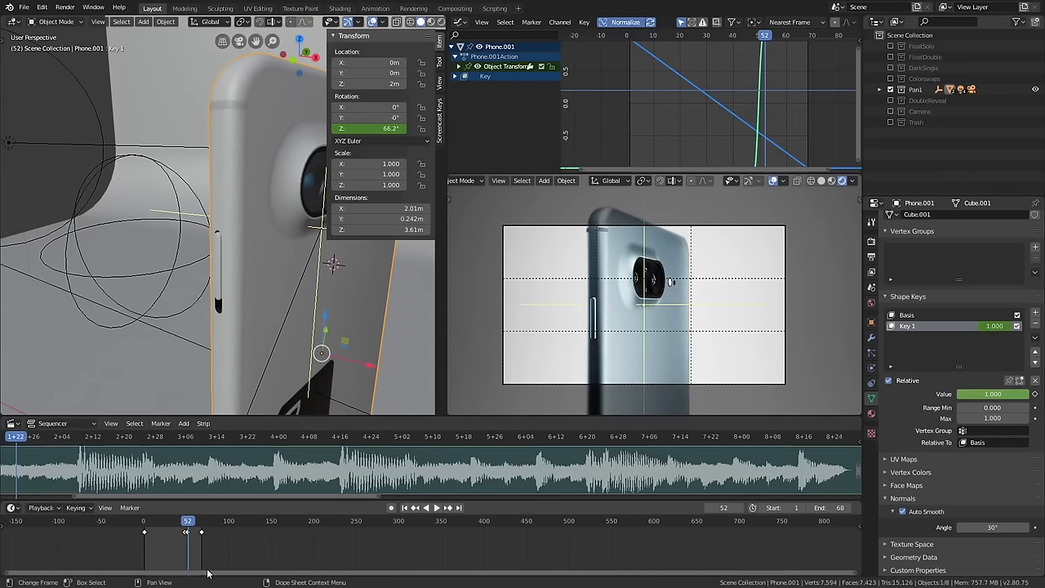
- At frame 40, remove the phone's Key 1 and Basis shape keys and add a fresh Basis shape key
left_click_drag(188, 523, 177, 522)
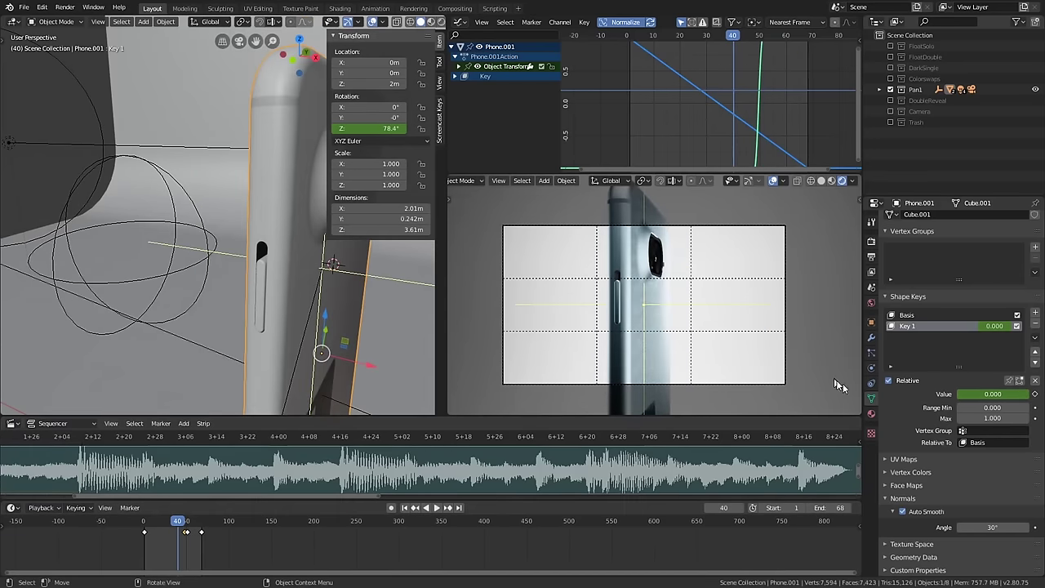
left_click(1037, 326)
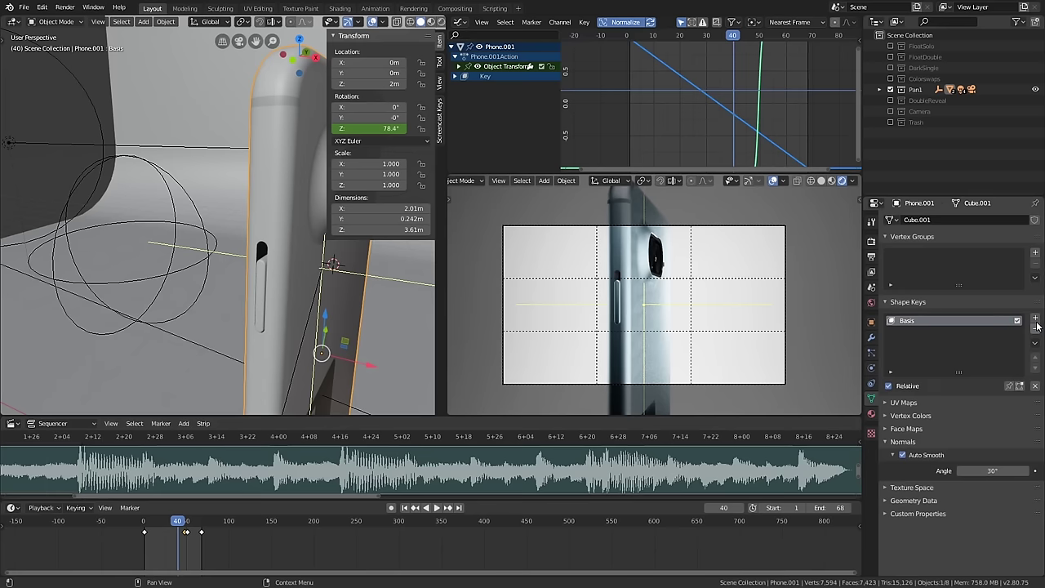
left_click(1036, 326)
middle_click_drag(347, 287, 227, 302, "shift")
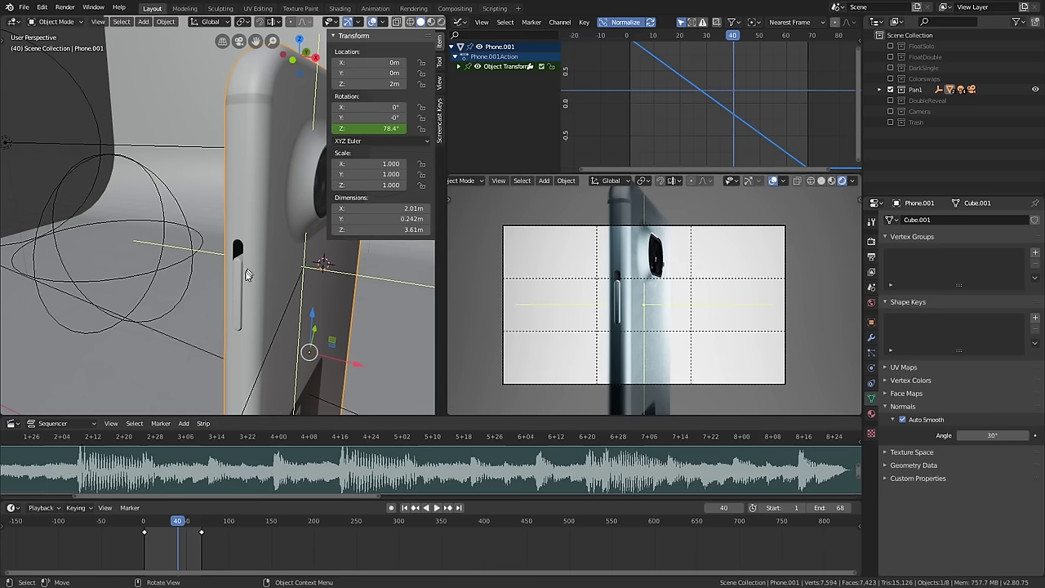
left_click(1035, 319)
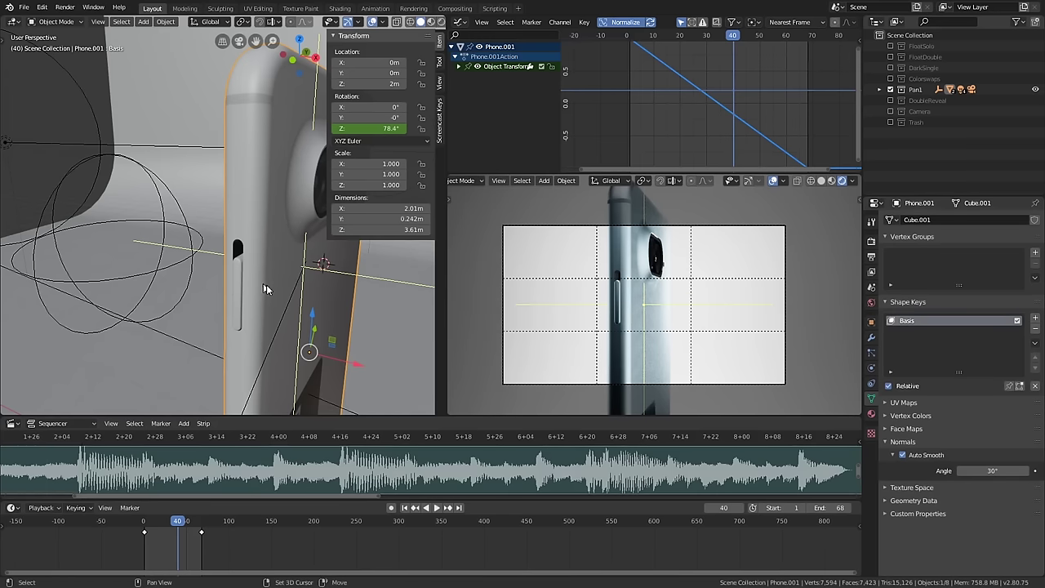
- Add a second shape key above the phone's Basis and enter Edit Mode on the phone mesh
middle_click_drag(263, 285, 273, 300, "shift")
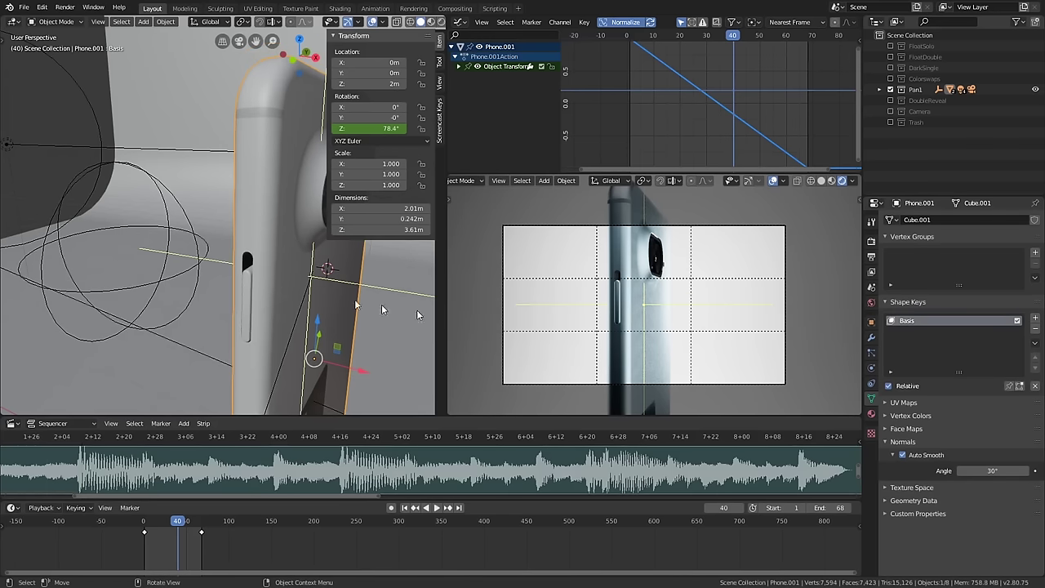
left_click(1035, 321)
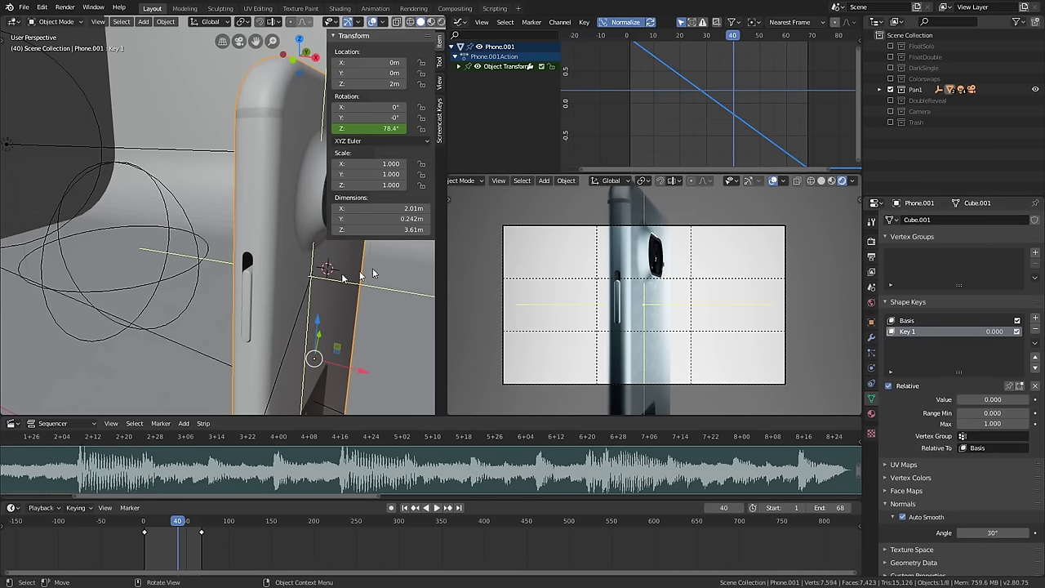
middle_click_drag(265, 287, 267, 285, "shift")
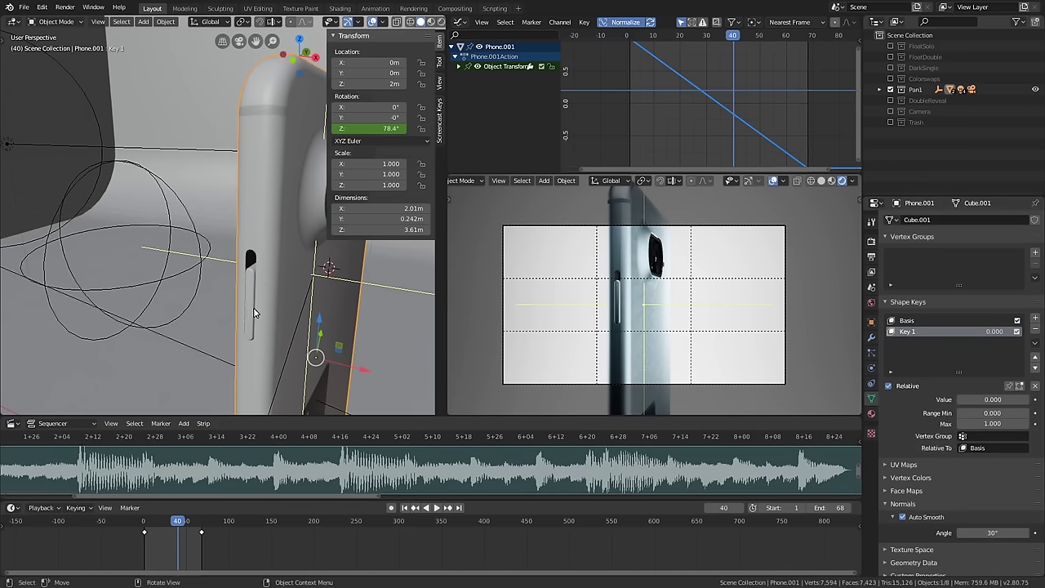
key("Tab")
scroll(249, 295, "up", 2)
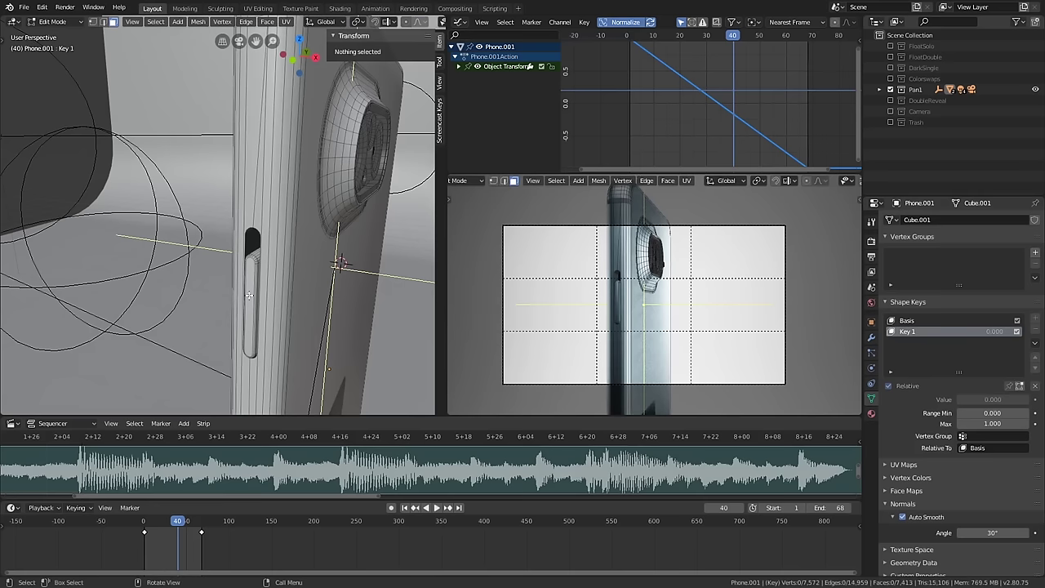
- Select the phone's side button face and grow the selection until it covers the whole button
left_click(249, 295)
middle_click_drag(249, 296, 257, 296)
key("ctrl+KP_Add")
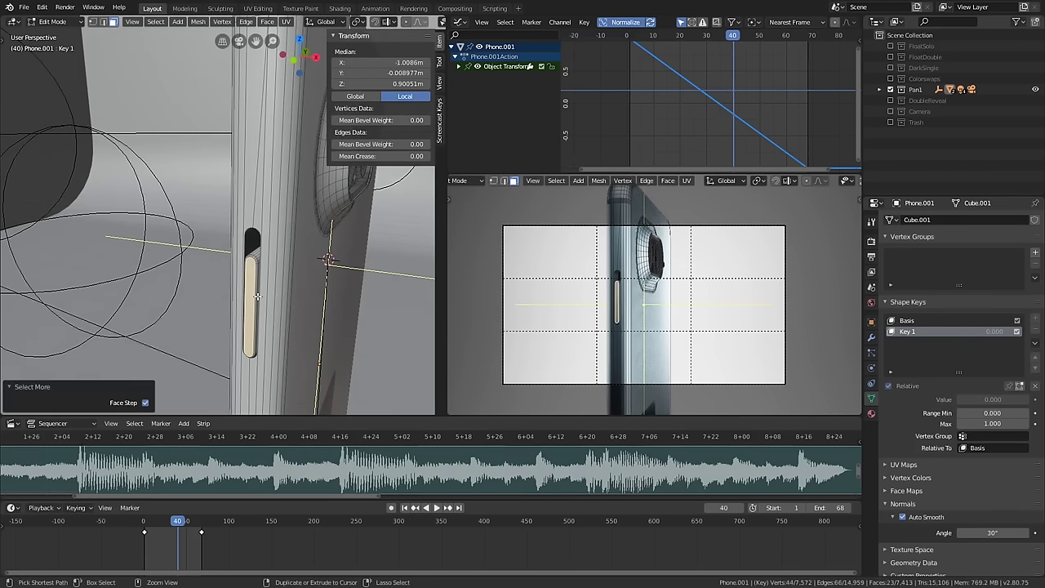
key("ctrl+KP_Add")
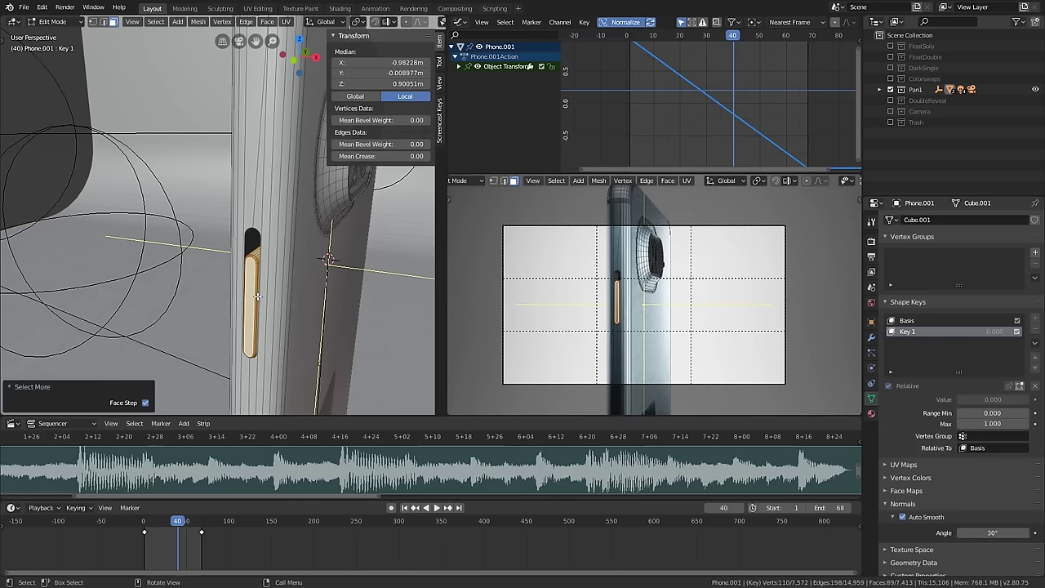
- Move the selected side button up about 0.063 m along global Z in its slot and return to Object Mode
key("g")
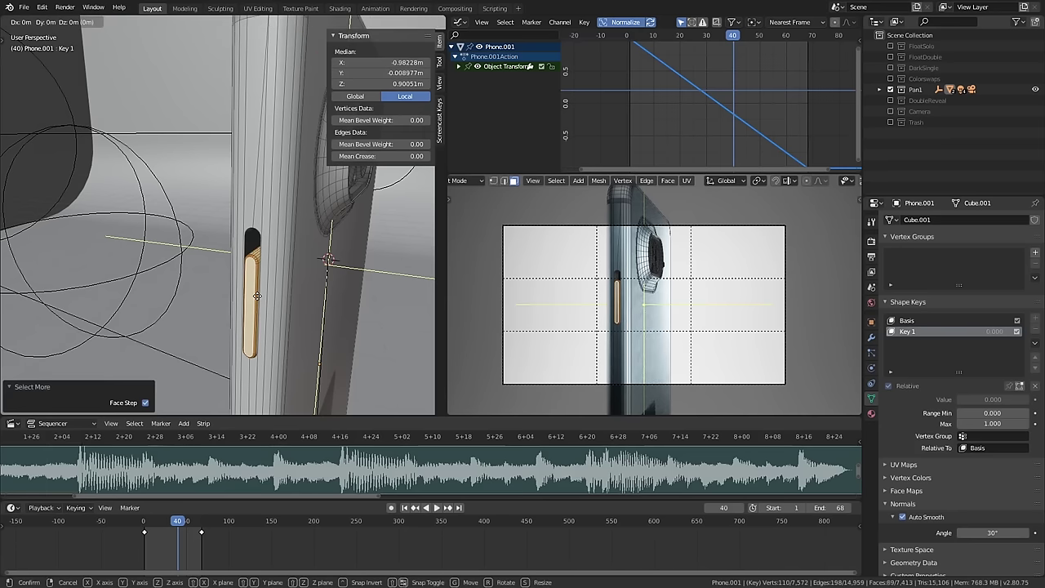
key("z")
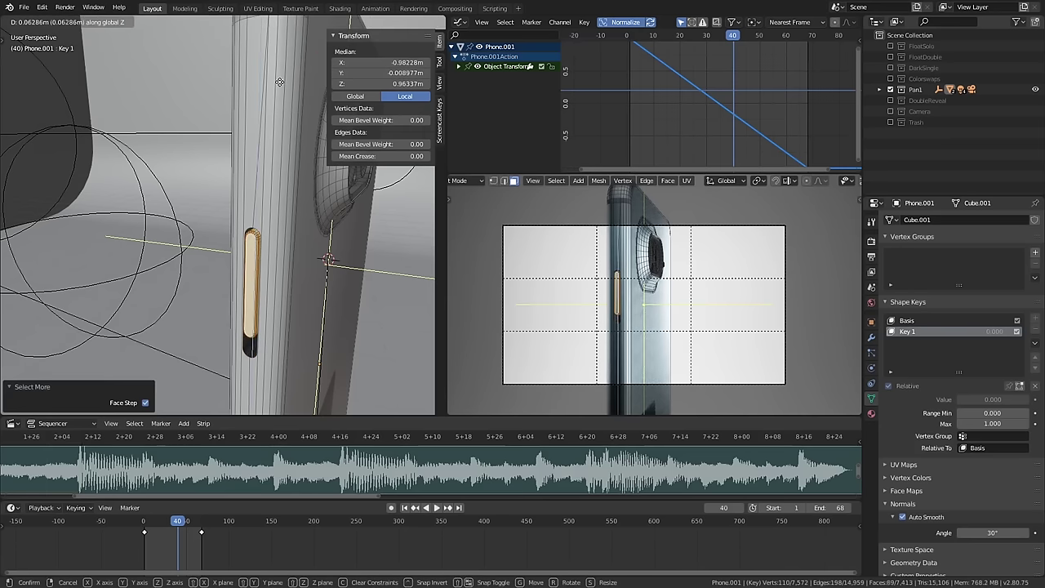
left_click(280, 83)
middle_click_drag(280, 83, 313, 231)
key("Tab")
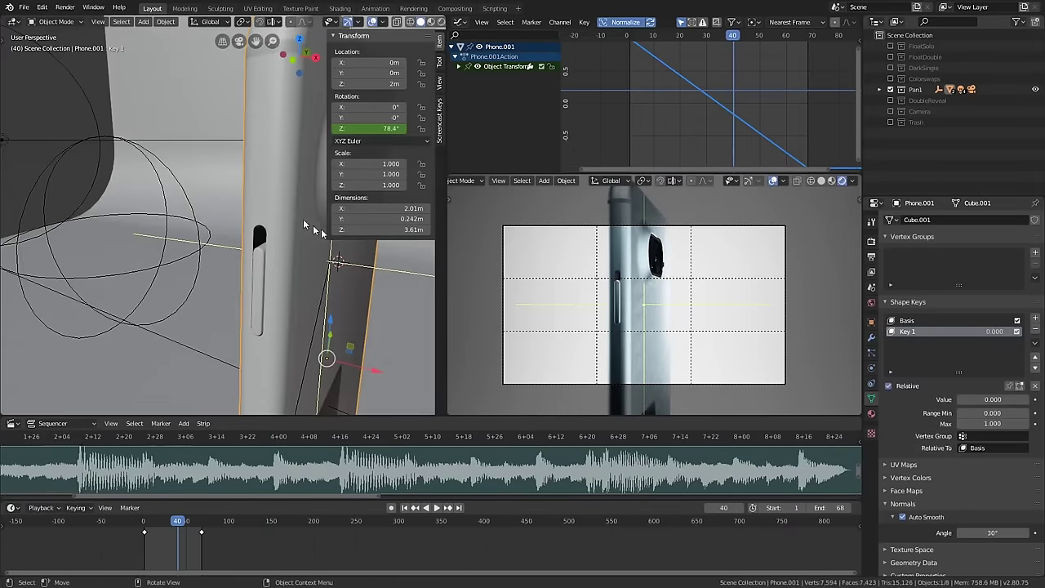
- Insert a keyframe on the Key 1 shape key's value at 0 on frame 40
middle_click_drag(385, 291, 250, 284)
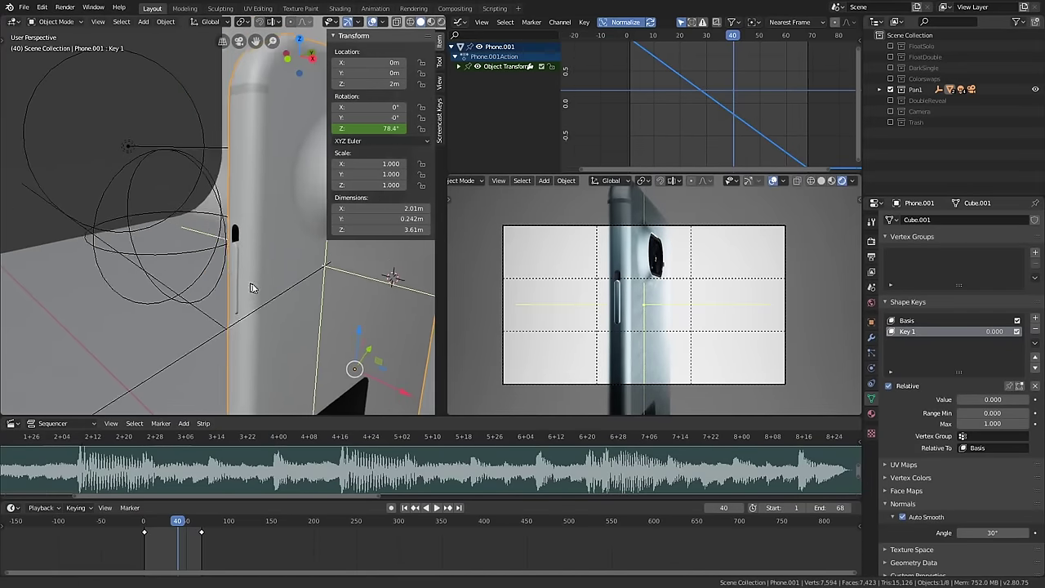
scroll(235, 259, "up", 3)
scroll(233, 255, "down", 6)
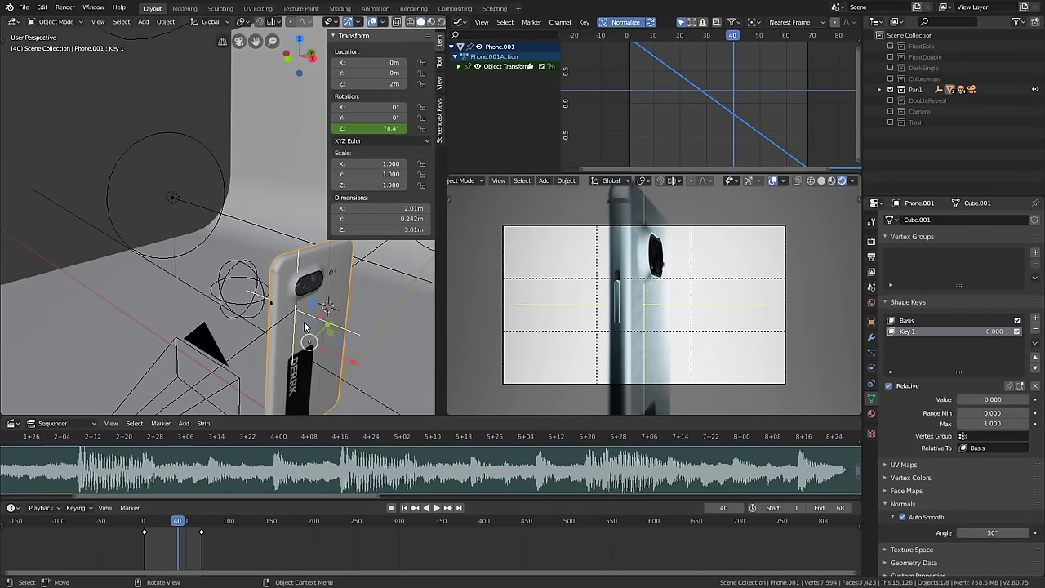
middle_click_drag(281, 312, 302, 275)
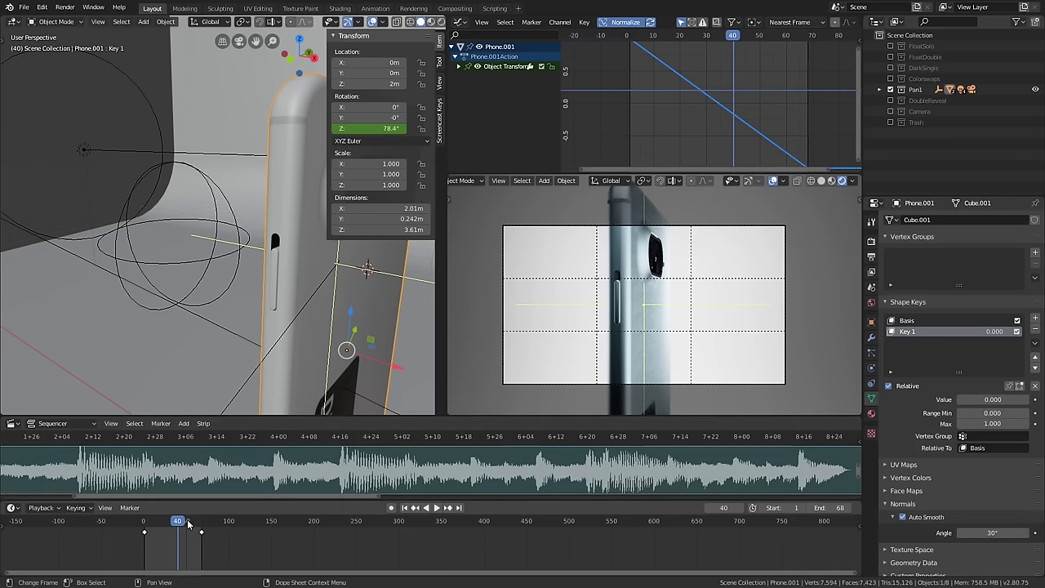
right_click(978, 400)
left_click(980, 399)
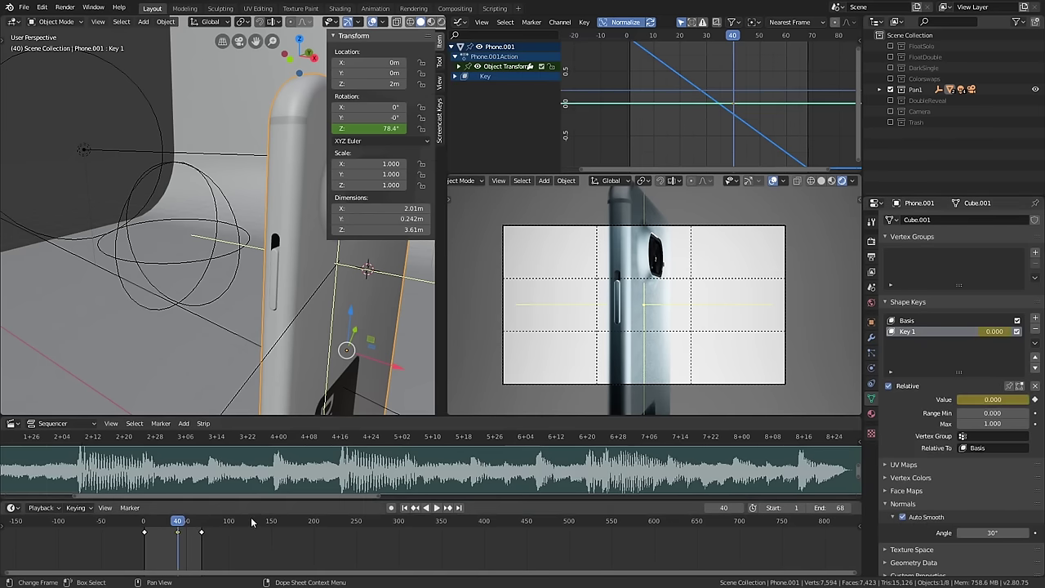
- On frame 43, set the Key 1 shape key's value to 1 and insert a keyframe
key("Right")
key("Right")
key("Right")
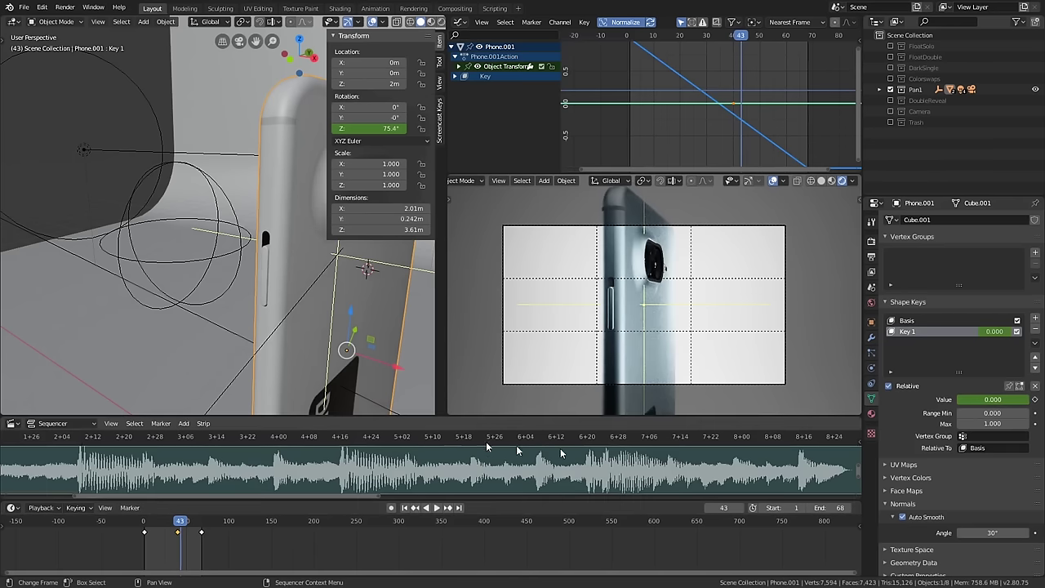
left_click_drag(991, 400, 1032, 404)
right_click(1012, 403)
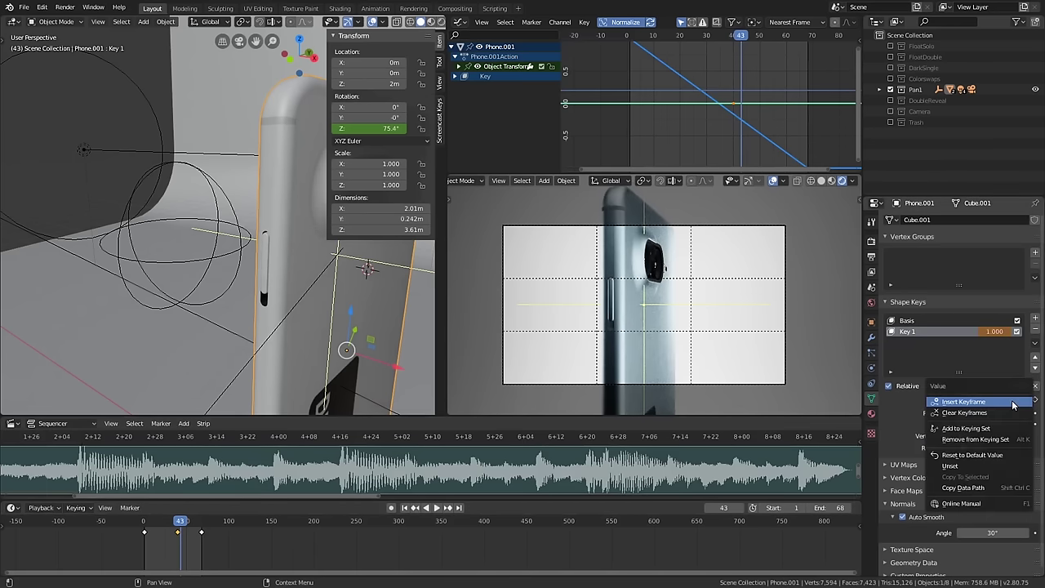
left_click(1013, 403)
- Play the shot from frame 36 to check the side button's sliding animation around frames 40 to 43
mouse_move(184, 521)
left_mouse_down()
mouse_move(170, 521)
mouse_move(186, 521)
left_mouse_up()
left_click(177, 520)
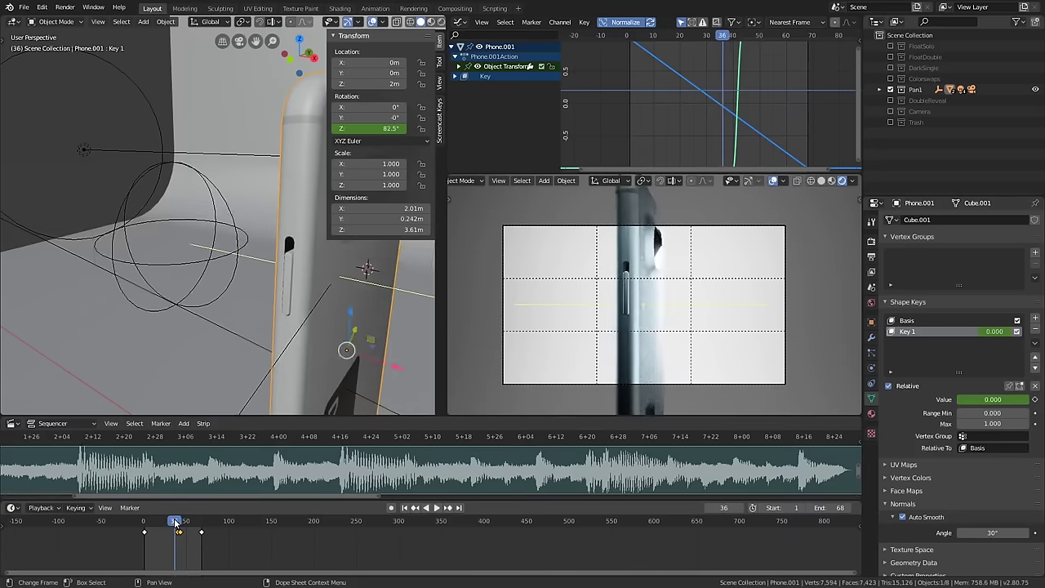
key("space")
key("space")
scroll(253, 320, "down", 2)
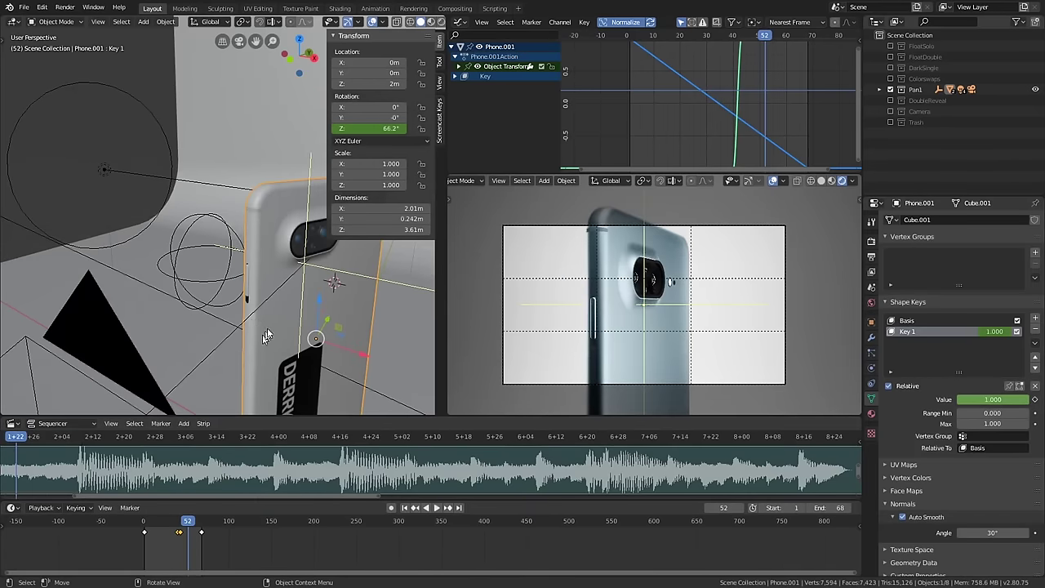
scroll(267, 335, "up", 4)
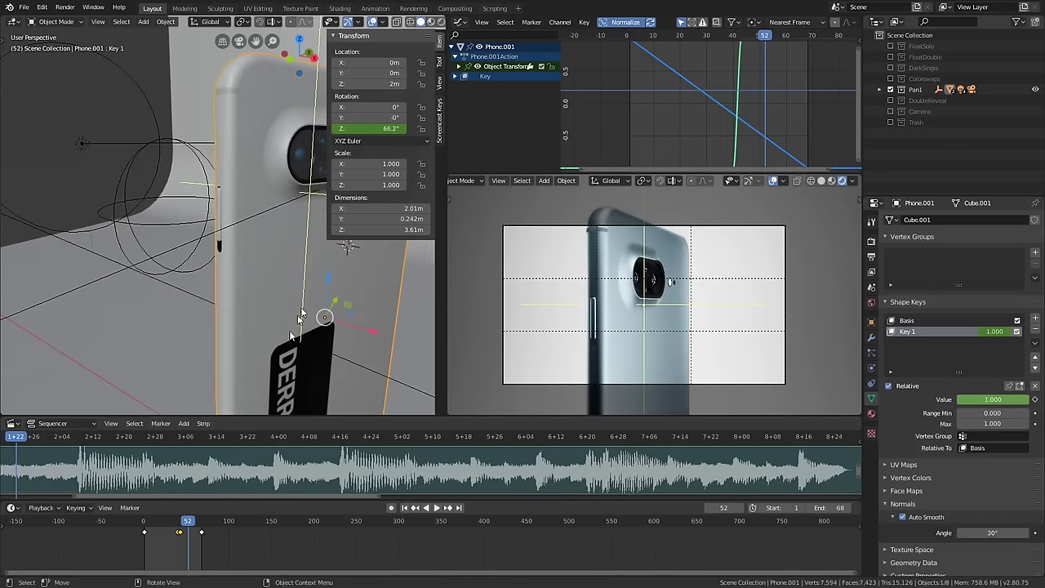
scroll(278, 297, "down", 8)
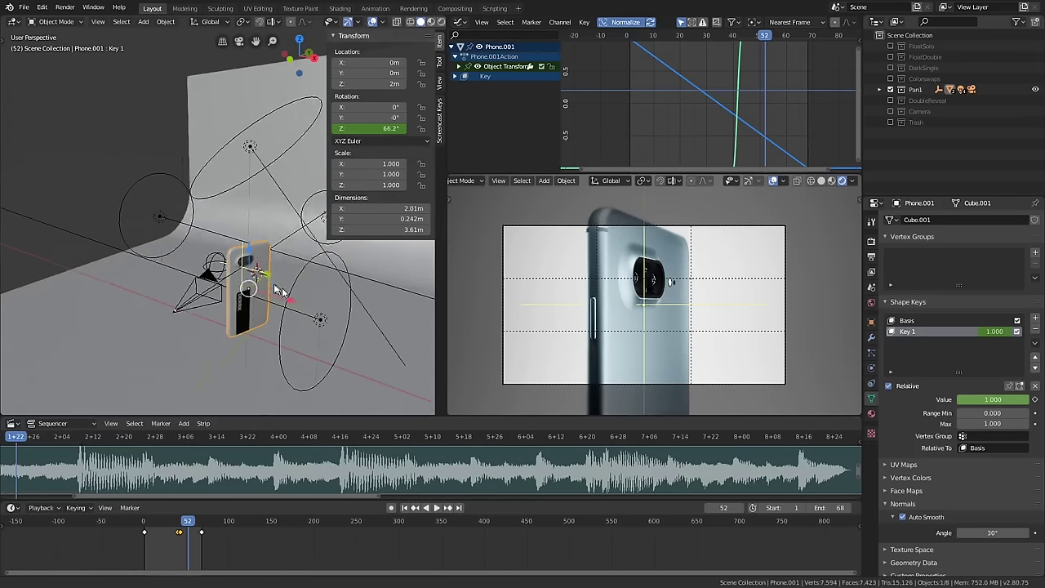
mouse_move(266, 290)
middle_mouse_down()
mouse_move(245, 296)
mouse_move(269, 299)
middle_mouse_up()
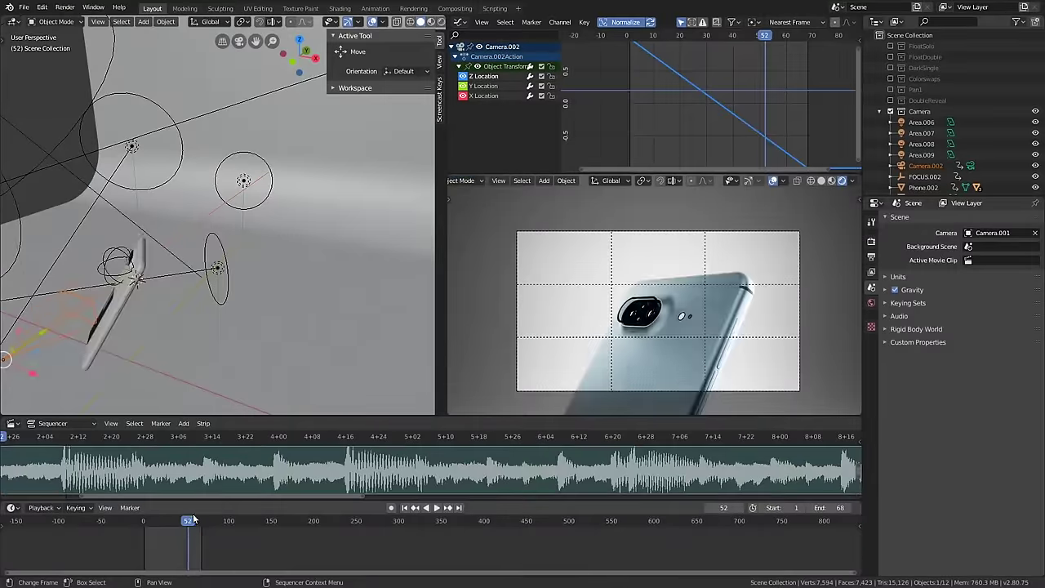
- In the Camera collection's shot, go to frame 33, select Camera.002 and make it the active camera view
mouse_move(189, 523)
left_mouse_down()
mouse_move(157, 525)
mouse_move(171, 523)
left_mouse_up()
left_click(139, 322)
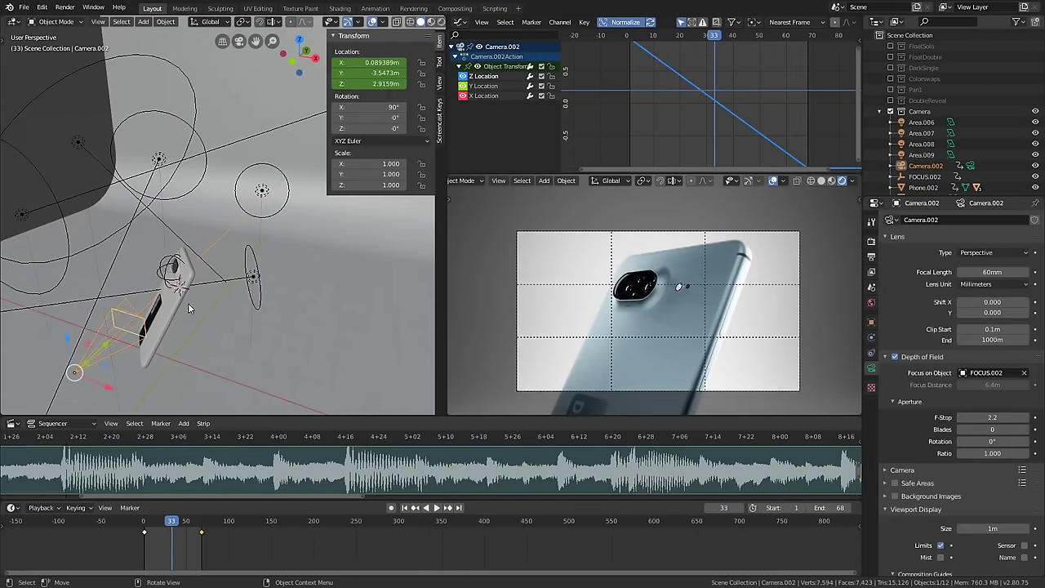
key("ctrl+KP_0")
scroll(298, 288, "up", 3)
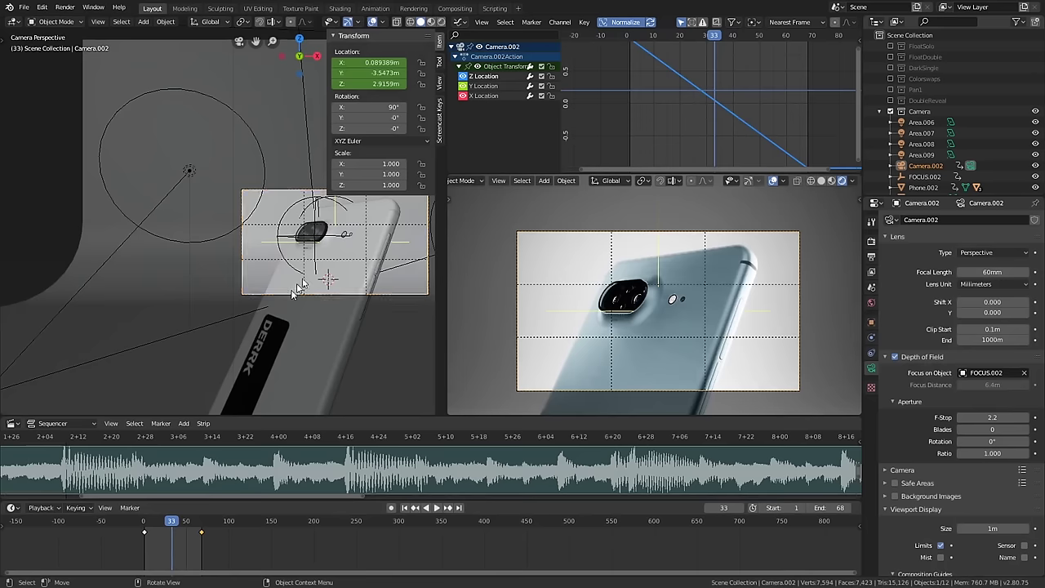
scroll(298, 287, "up", 3)
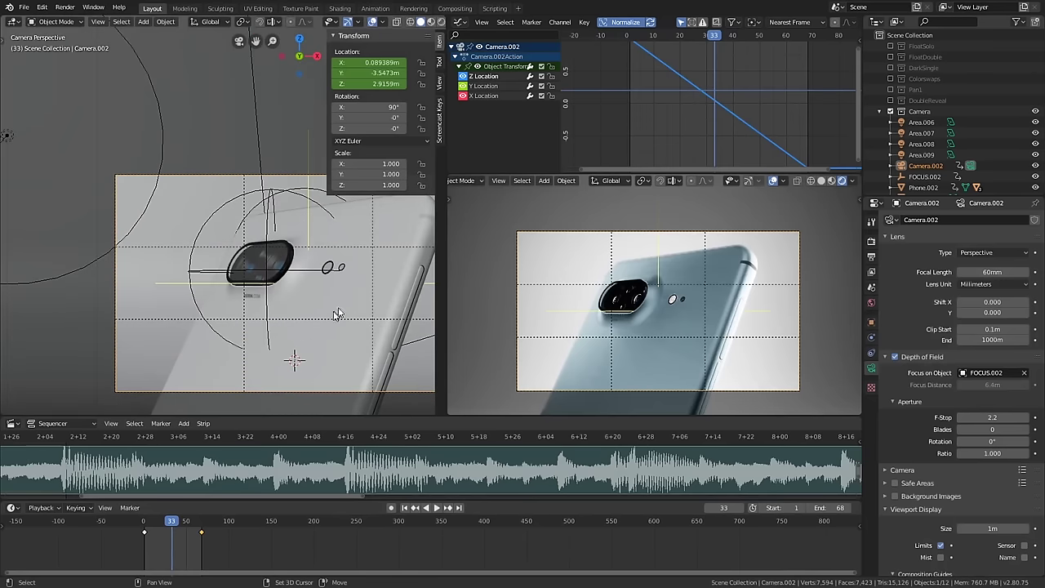
middle_click_drag(338, 314, 292, 340, "shift")
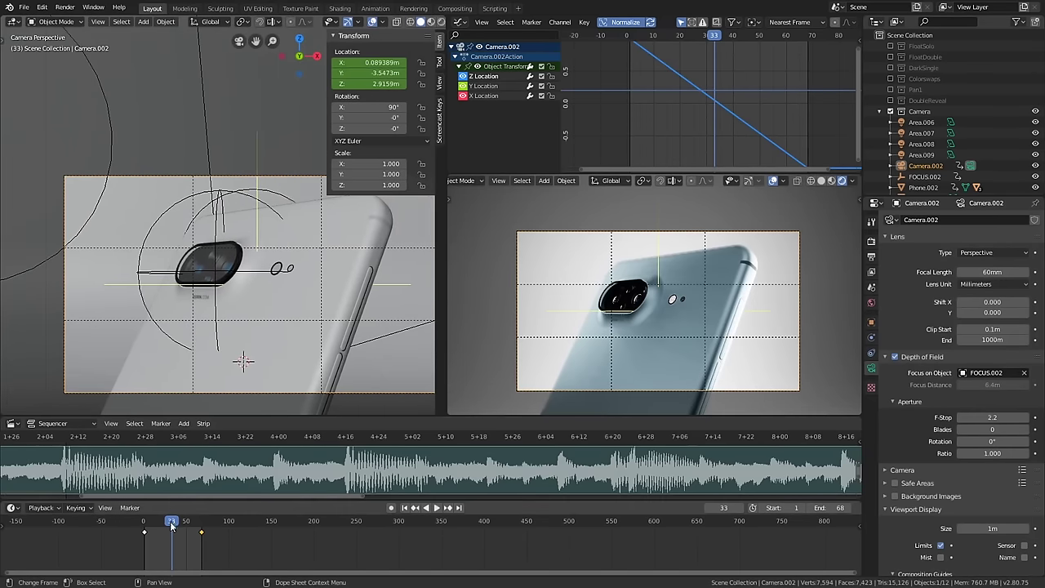
- Return to frame 0 and select Phone.004, the raised camera-bump piece, to inspect its animation curve
left_click_drag(172, 527, 141, 536)
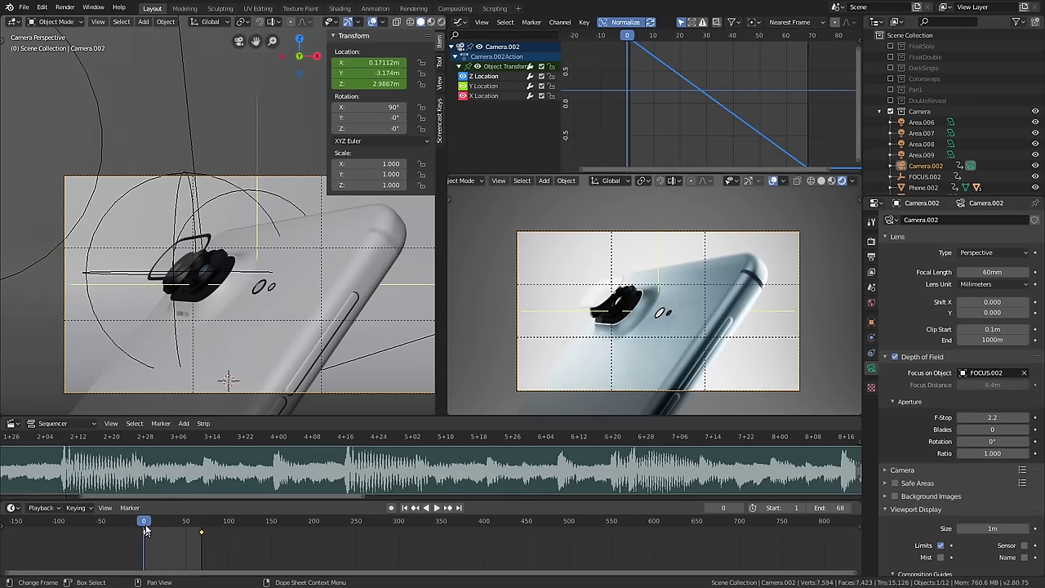
mouse_move(144, 524)
left_mouse_down()
mouse_move(163, 528)
mouse_move(142, 536)
mouse_move(188, 524)
mouse_move(134, 529)
left_mouse_up()
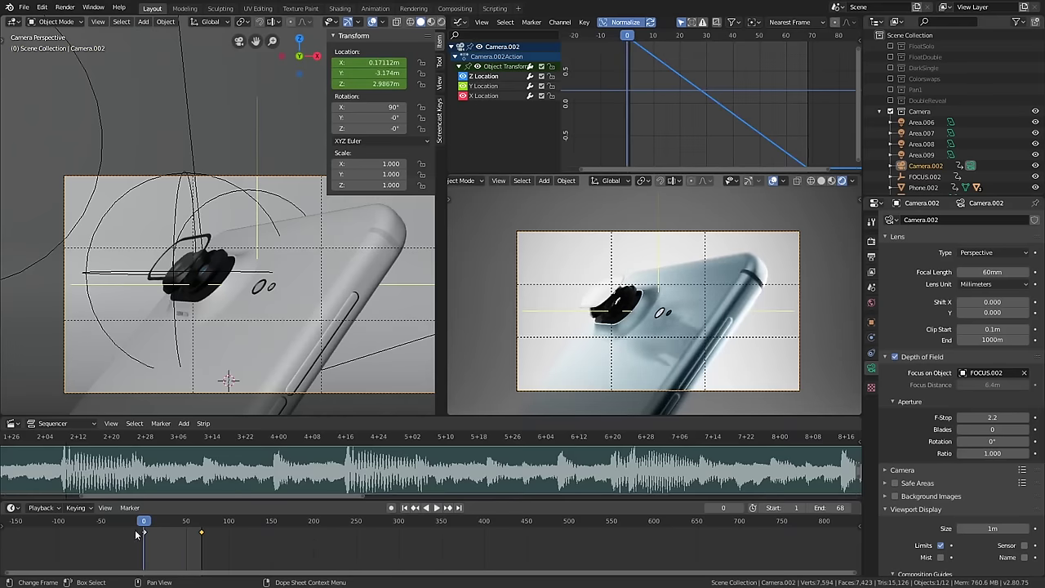
middle_click_drag(188, 387, 315, 362, "shift")
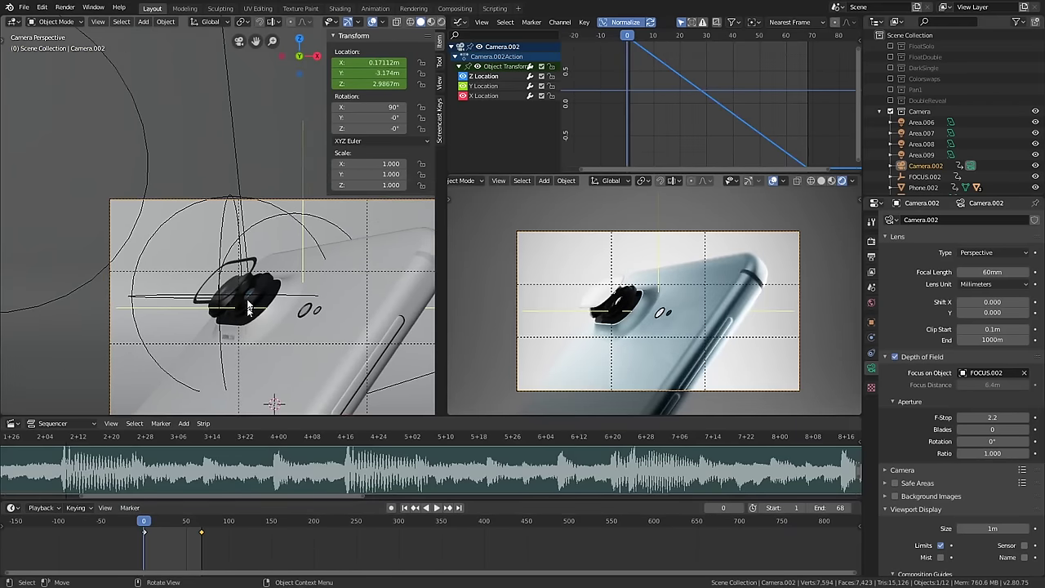
left_click(276, 349)
middle_click_drag(276, 347, 232, 279)
middle_click_drag(238, 233, 186, 234, "shift")
- Select the Area.007 light and try moving it to compare its reflection on the camera glass, cancelling the move
scroll(239, 253, "down", 9)
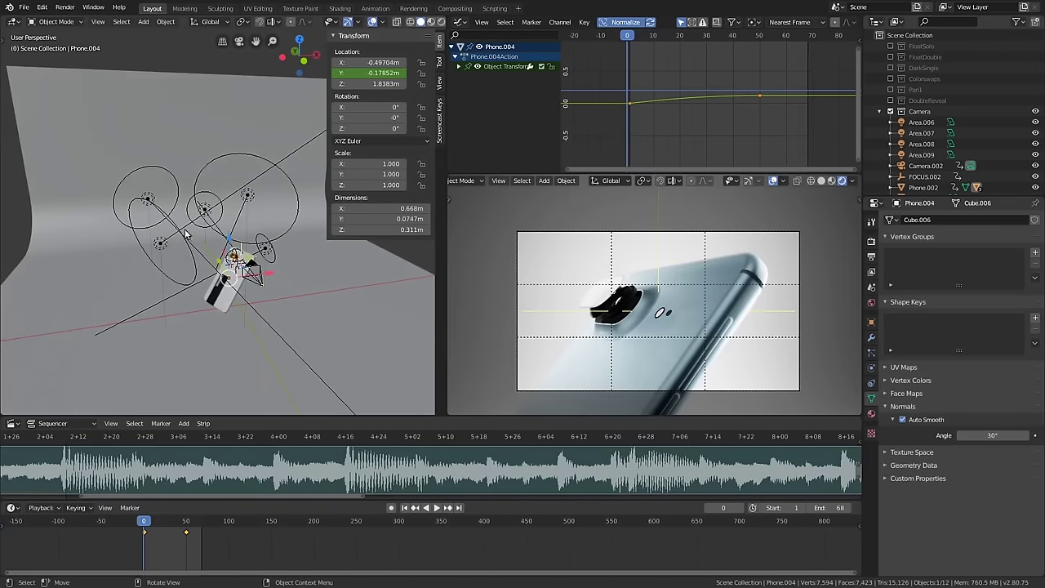
left_click(155, 180)
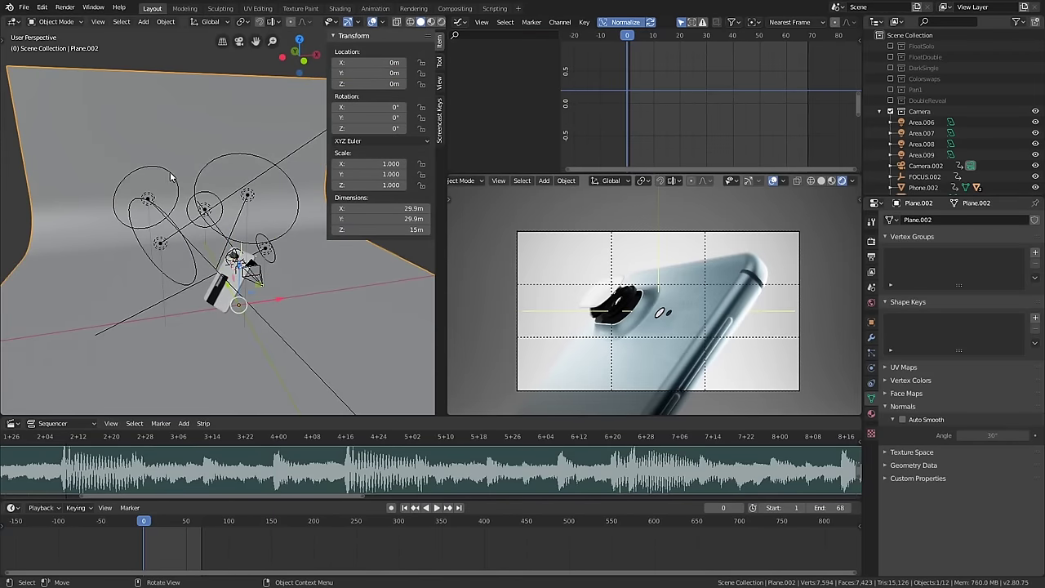
left_click(151, 196)
mouse_move(164, 195)
middle_mouse_down()
mouse_move(253, 204)
mouse_move(170, 198)
mouse_move(178, 204)
middle_mouse_up()
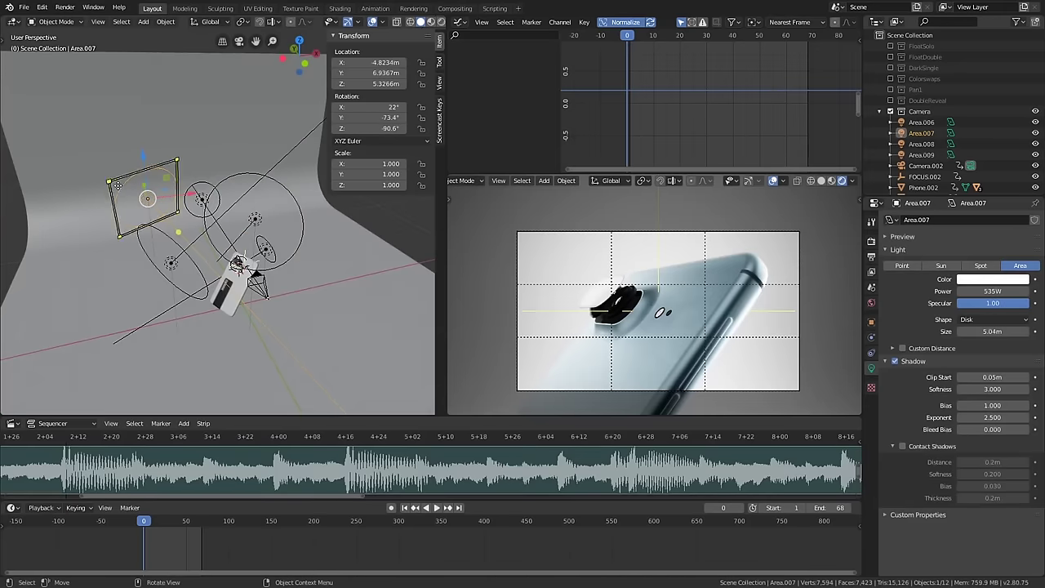
scroll(592, 301, "up", 3)
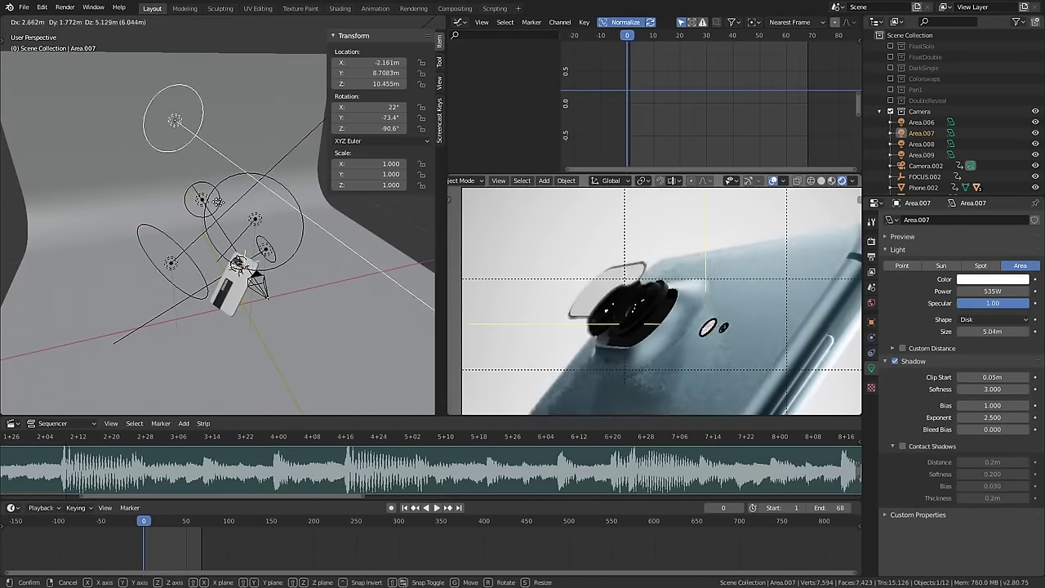
scroll(598, 298, "up", 2)
scroll(598, 298, "down", 5)
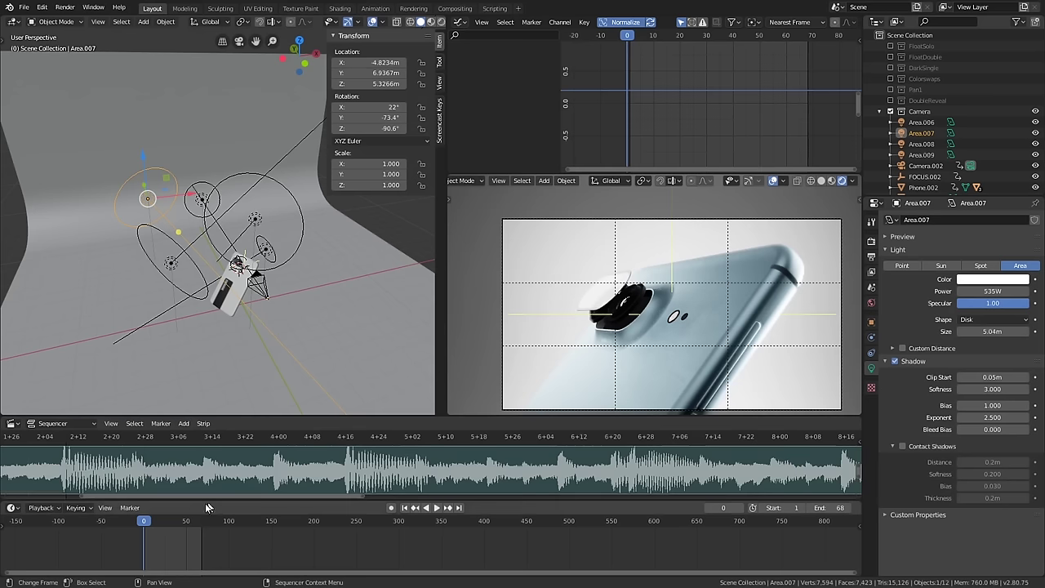
- Play the shot, scrub back and stop at frame 6 to examine the camera glass and its surrounding lights
key("space")
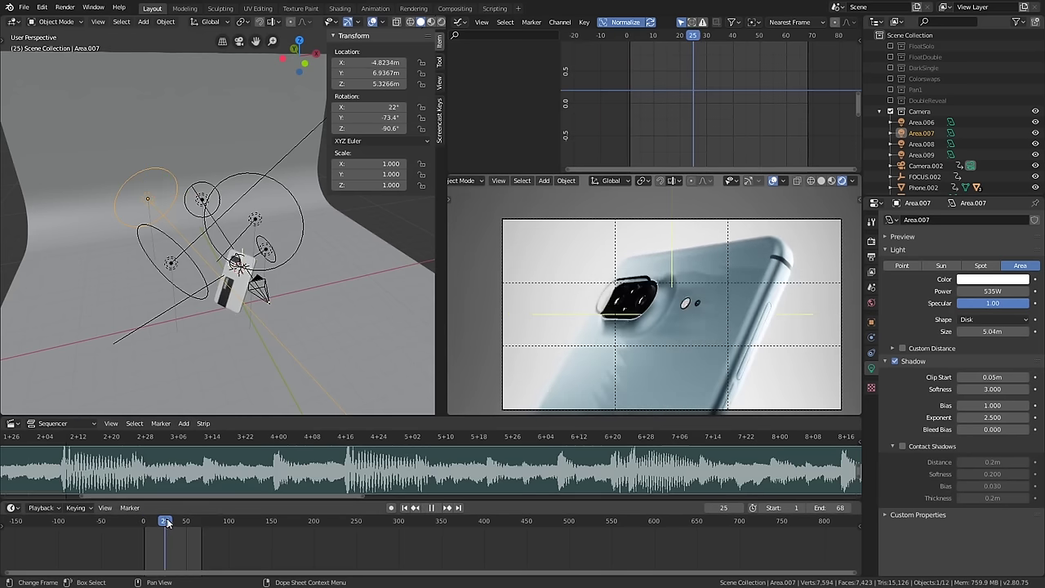
left_click_drag(169, 521, 149, 532)
key("space")
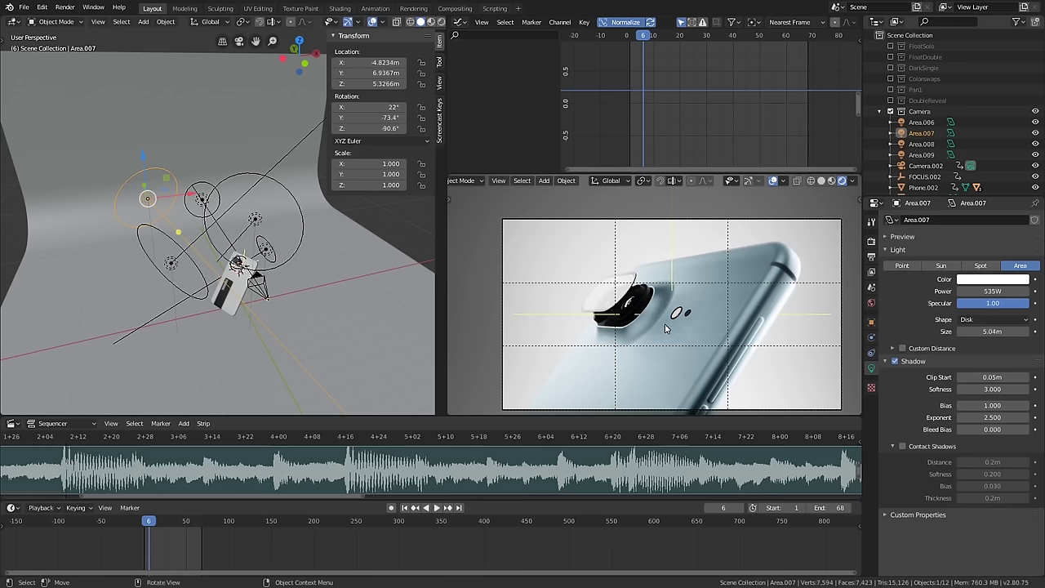
scroll(665, 328, "down", 2)
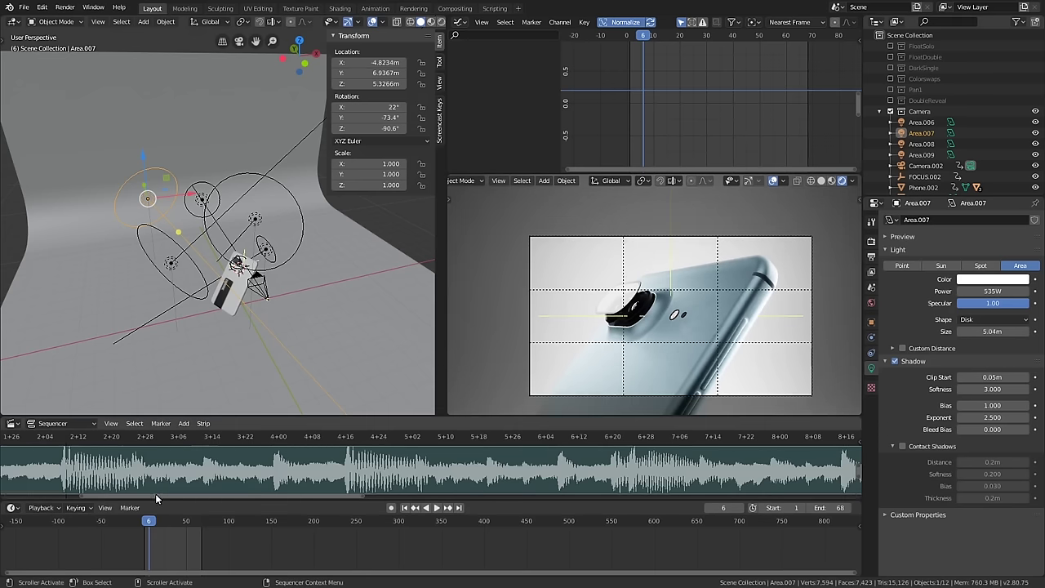
middle_click_drag(273, 354, 253, 324)
scroll(317, 286, "up", 6)
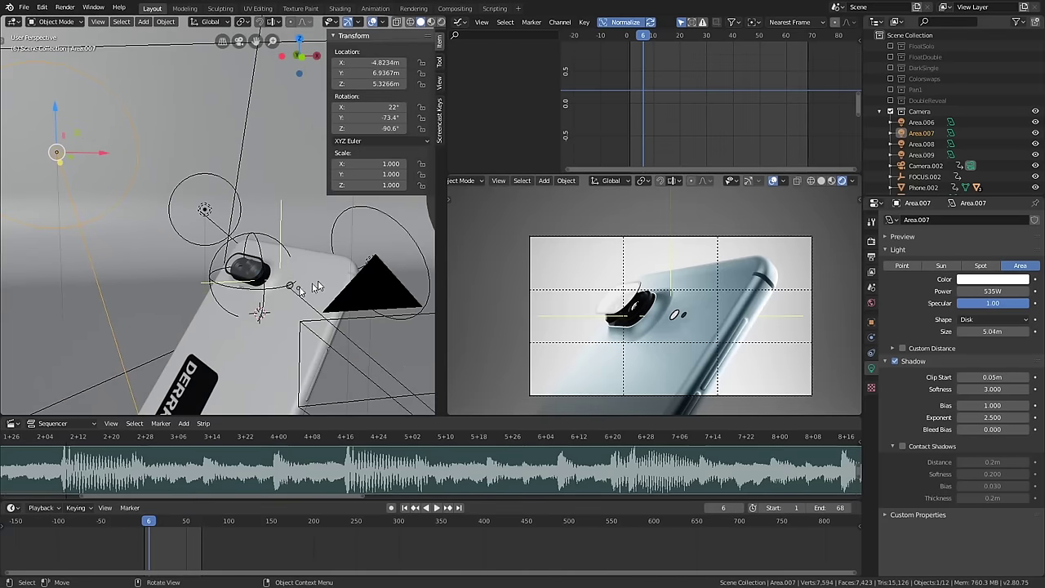
scroll(325, 288, "down", 1)
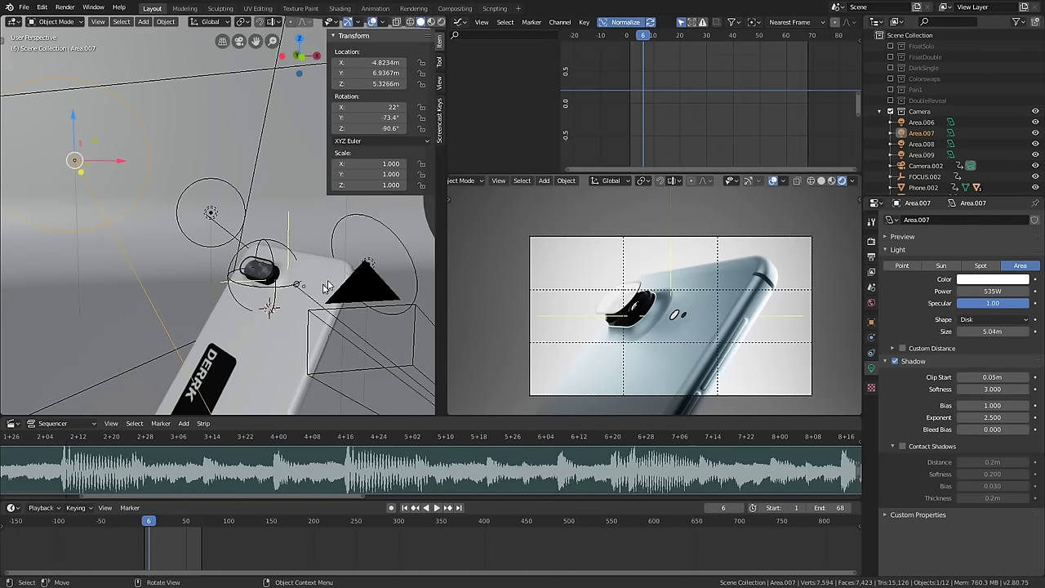
- Delete the existing phone body, the camera glass and the camera lens piece (Phone.002, Phone.003 and Phone.004) from the Camera collection
left_click(272, 348)
scroll(267, 280, "up", 4)
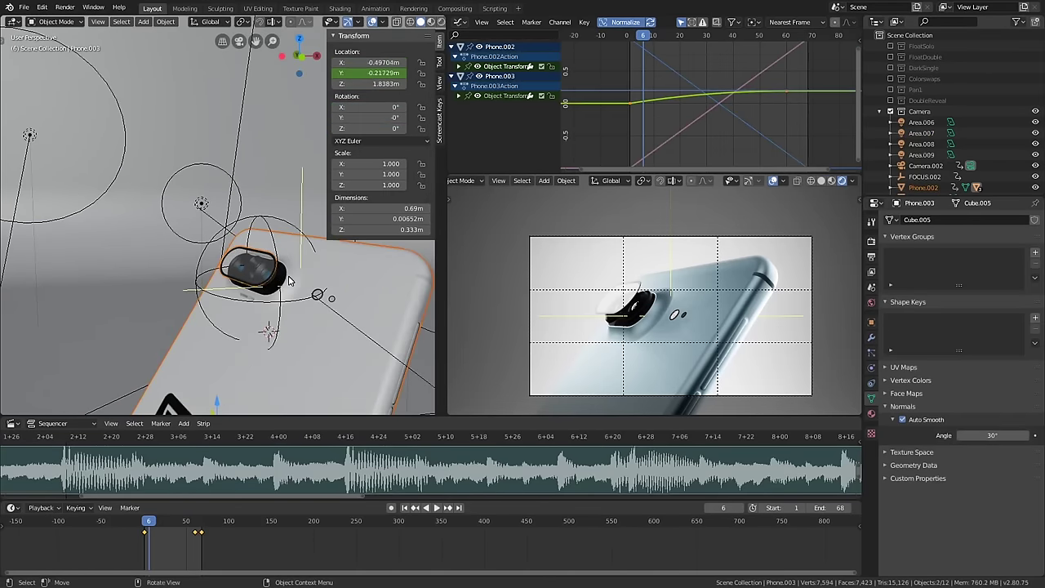
key("x")
left_click(281, 280)
left_click(179, 304)
key("x")
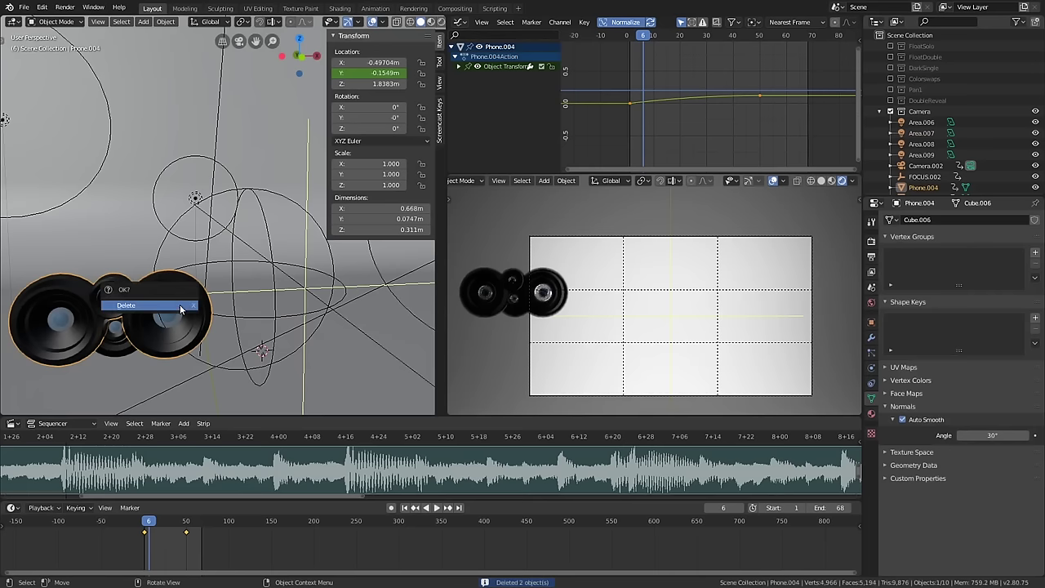
left_click(180, 304)
- Enable the Trash collection and select its one-piece phone model, PhoneOnePiece
scroll(215, 333, "down", 5)
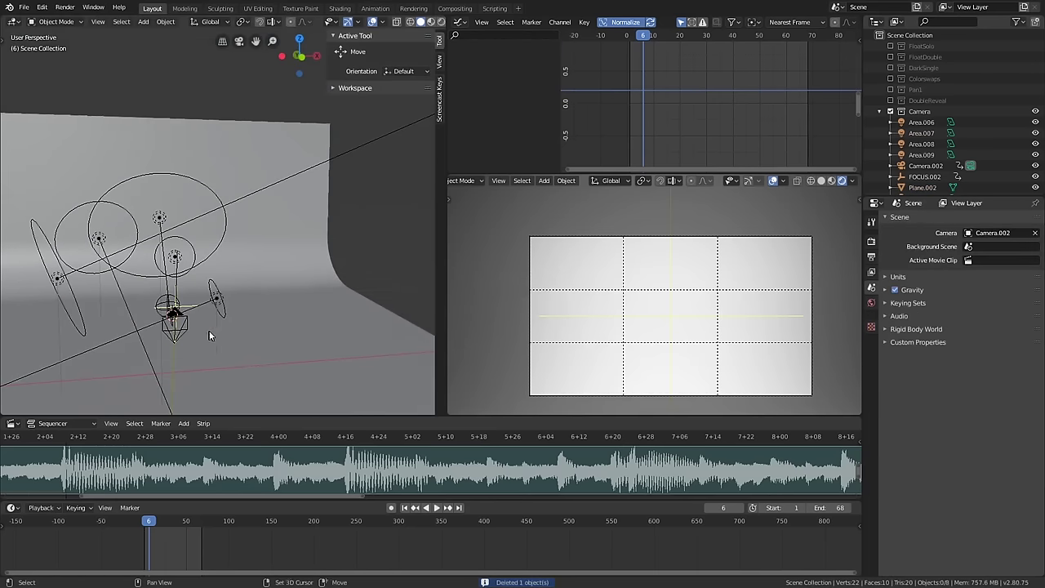
scroll(944, 149, "down", 1)
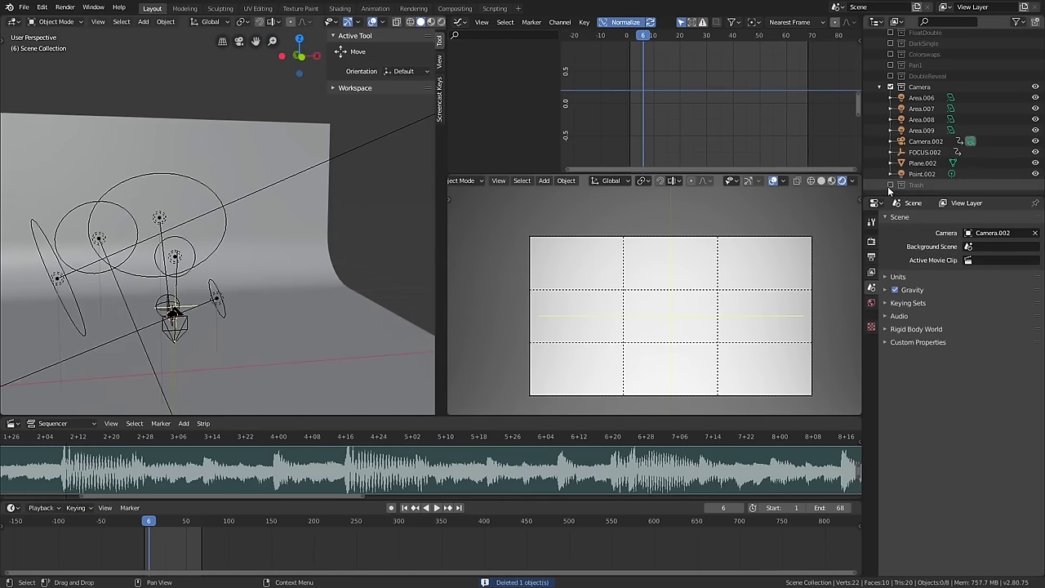
left_click(890, 185)
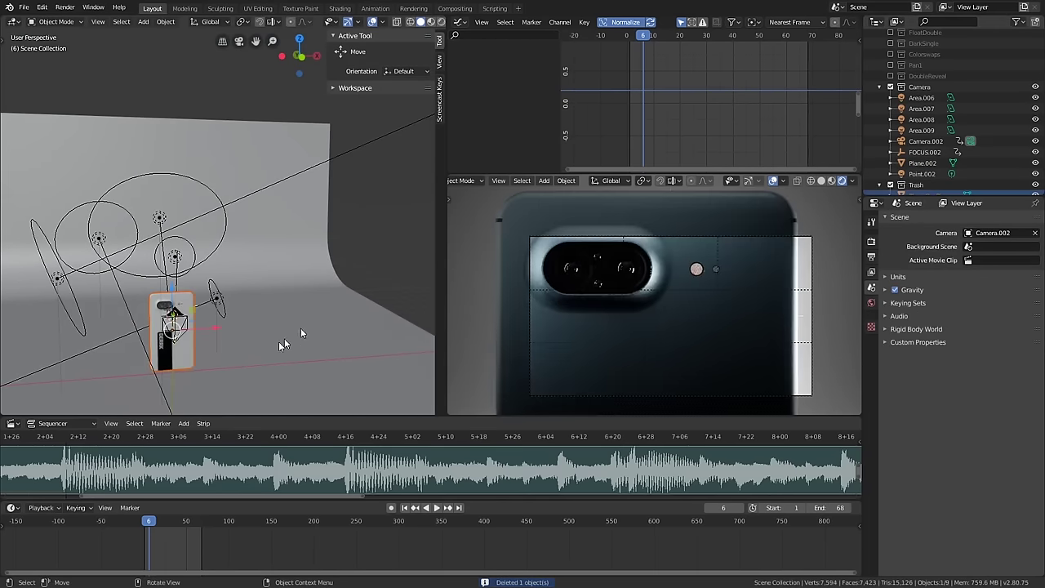
left_click(182, 362)
middle_click_drag(182, 362, 151, 359)
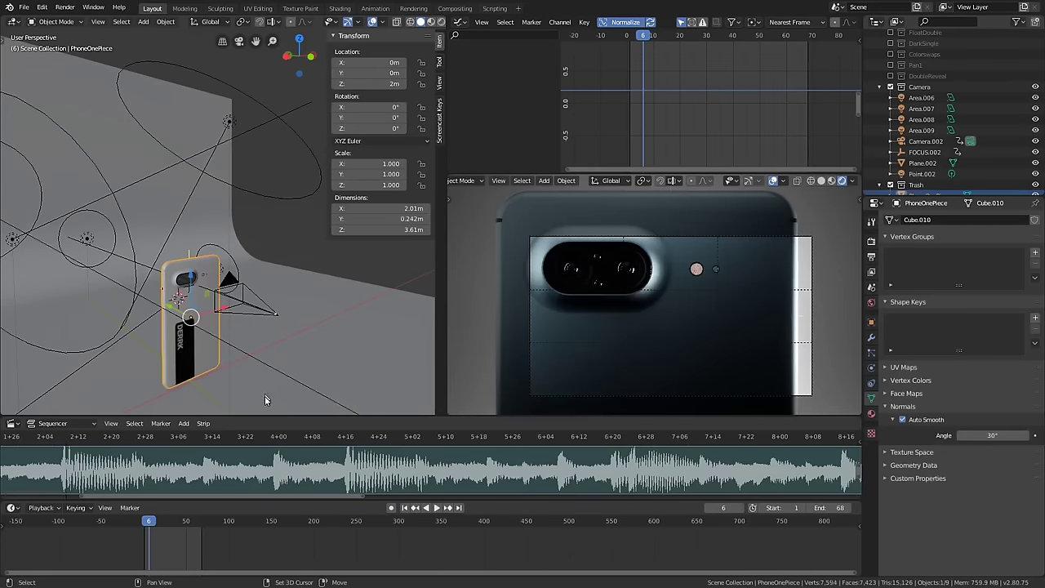
- Duplicate PhoneOnePiece in place, move the duplicate to the Camera collection, and disable the Trash collection again
key("shift+d")
right_click(343, 273)
key("m")
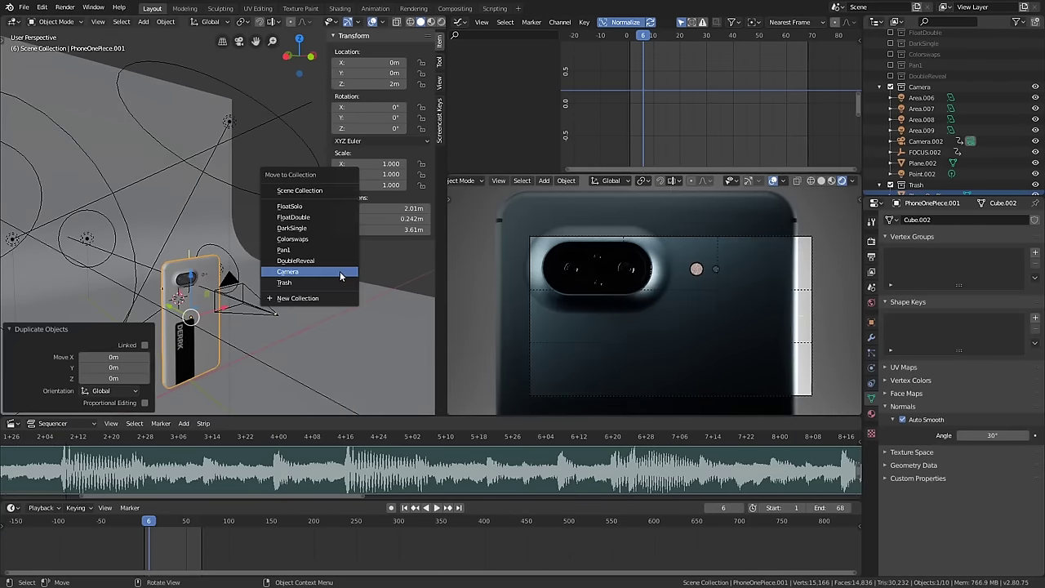
left_click(341, 271)
scroll(886, 174, "down", 1)
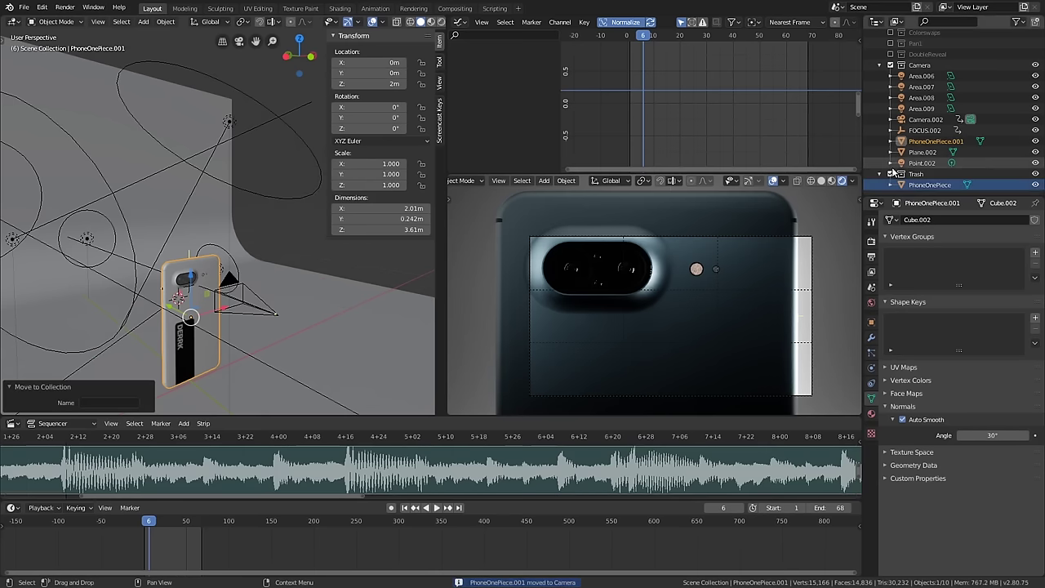
left_click(891, 174)
scroll(205, 350, "up", 1)
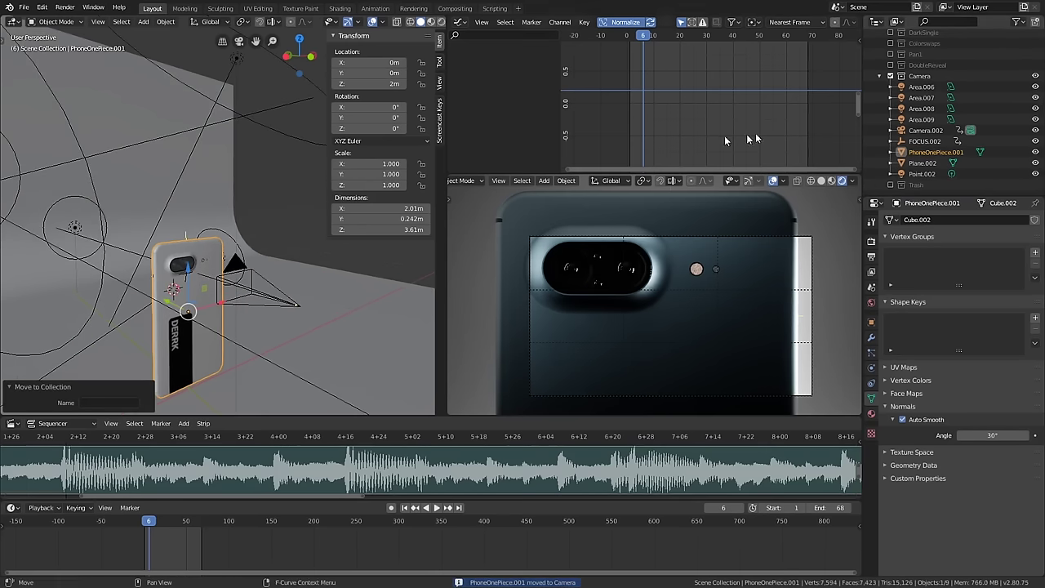
- Select the camera glass island in the duplicated phone's mesh and separate it into its own object
middle_click_drag(314, 270, 218, 249)
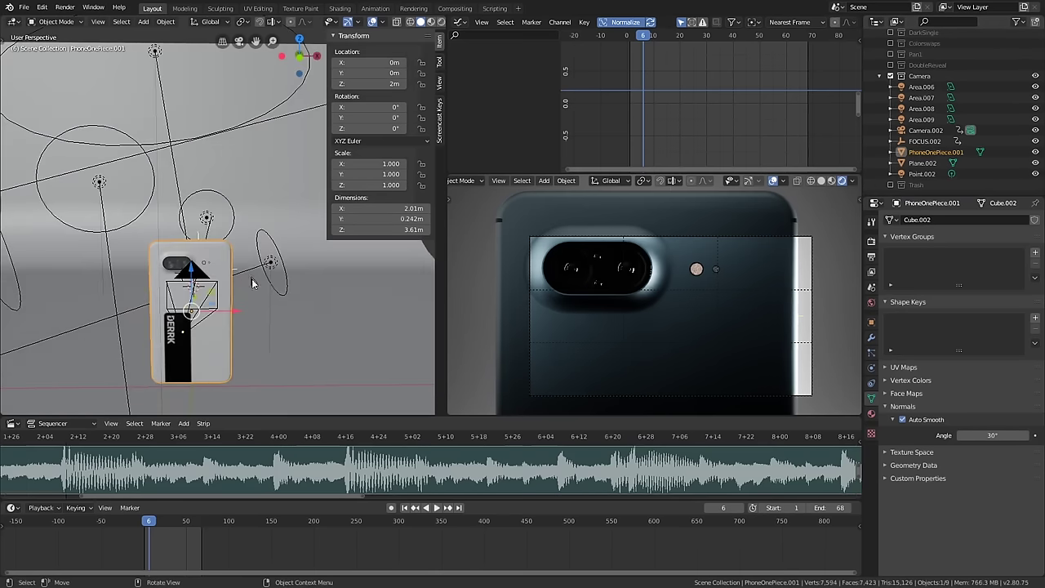
middle_click_drag(183, 327, 203, 331)
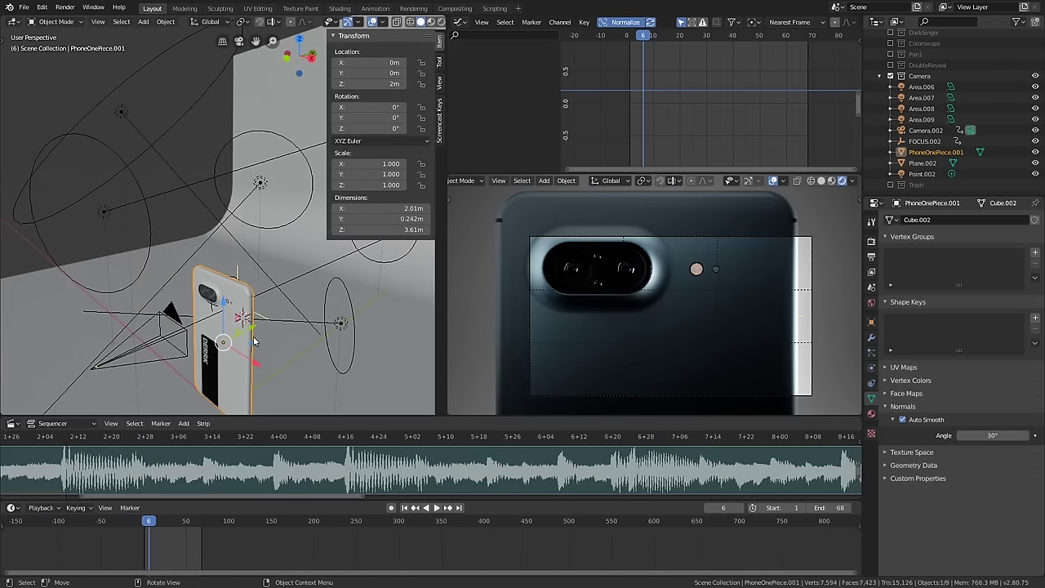
scroll(210, 318, "up", 2)
middle_click_drag(222, 259, 256, 232, "shift")
scroll(183, 228, "up", 3)
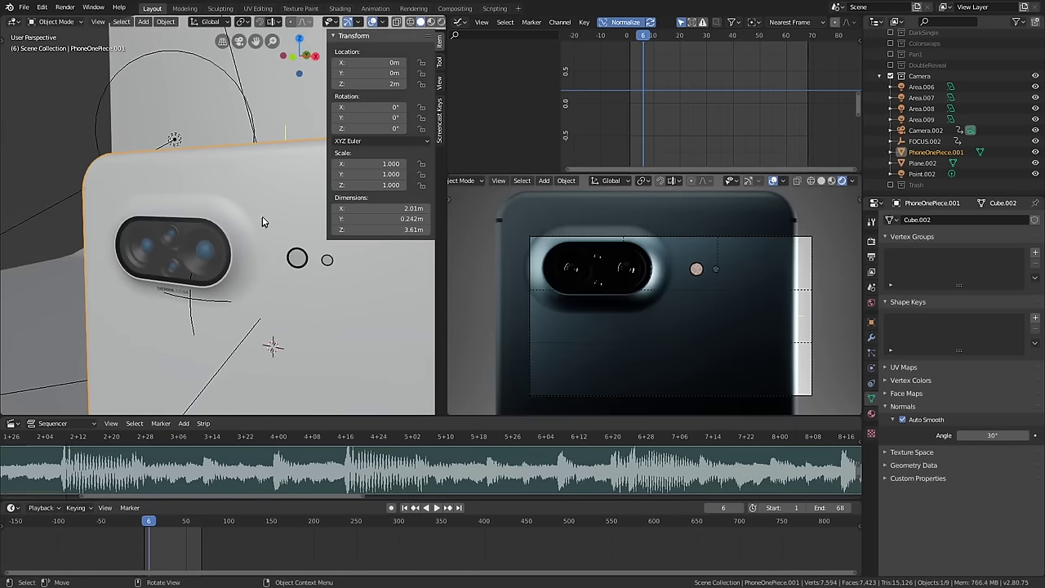
key("Tab")
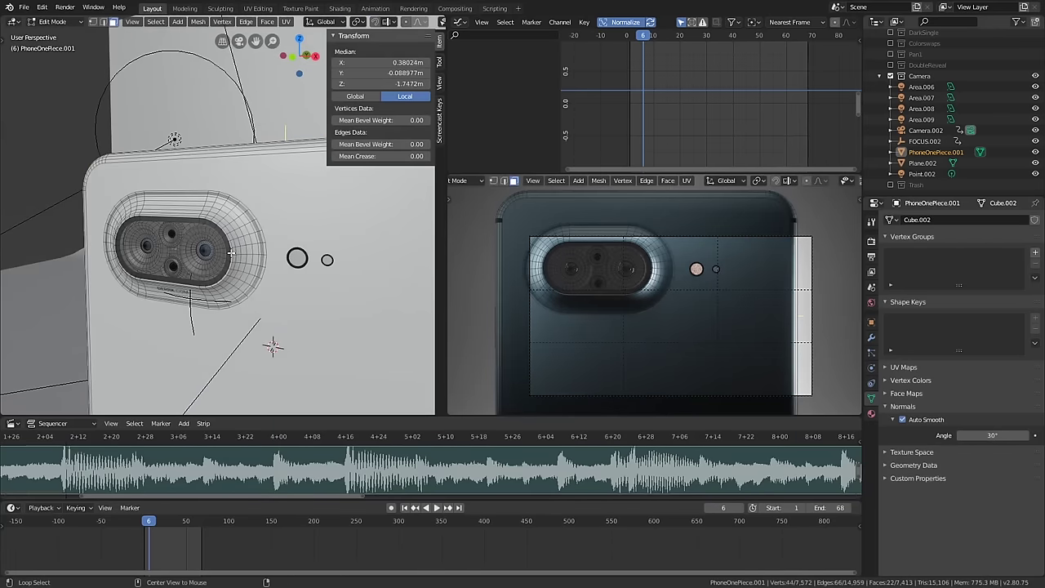
key("alt+a")
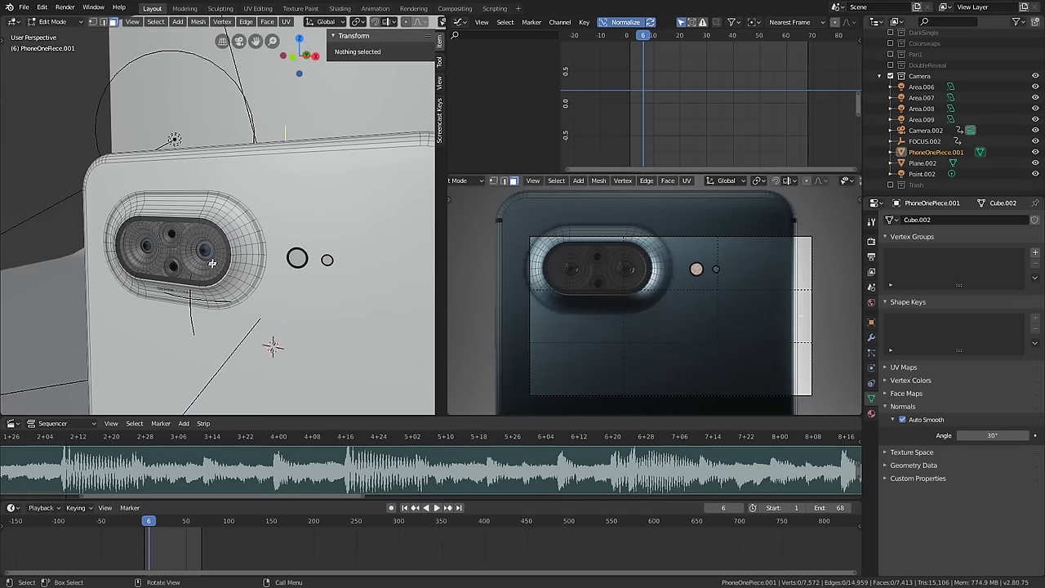
key("l")
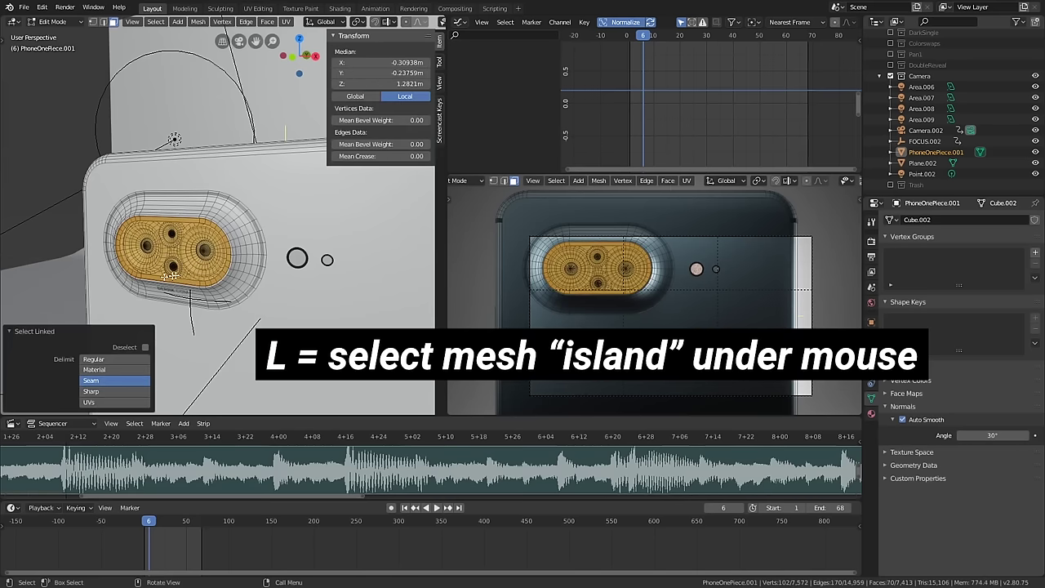
scroll(172, 276, "up", 4)
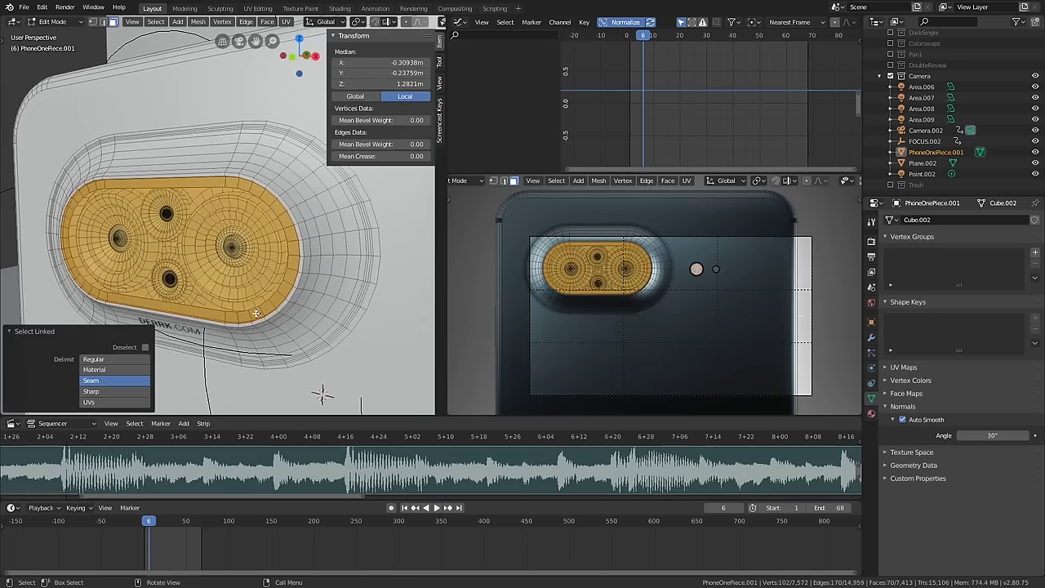
key("p")
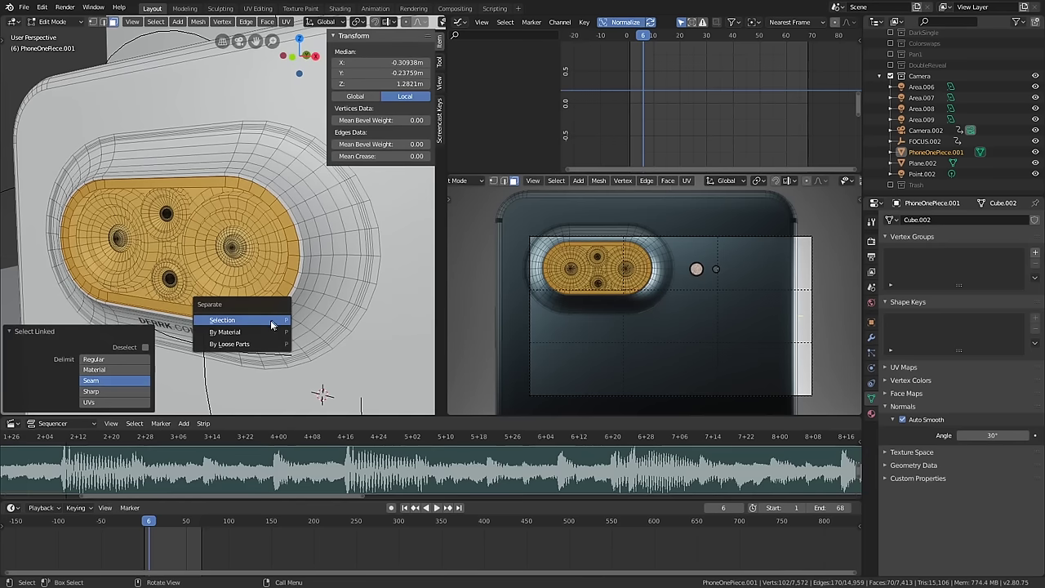
left_click(272, 324)
key("Tab")
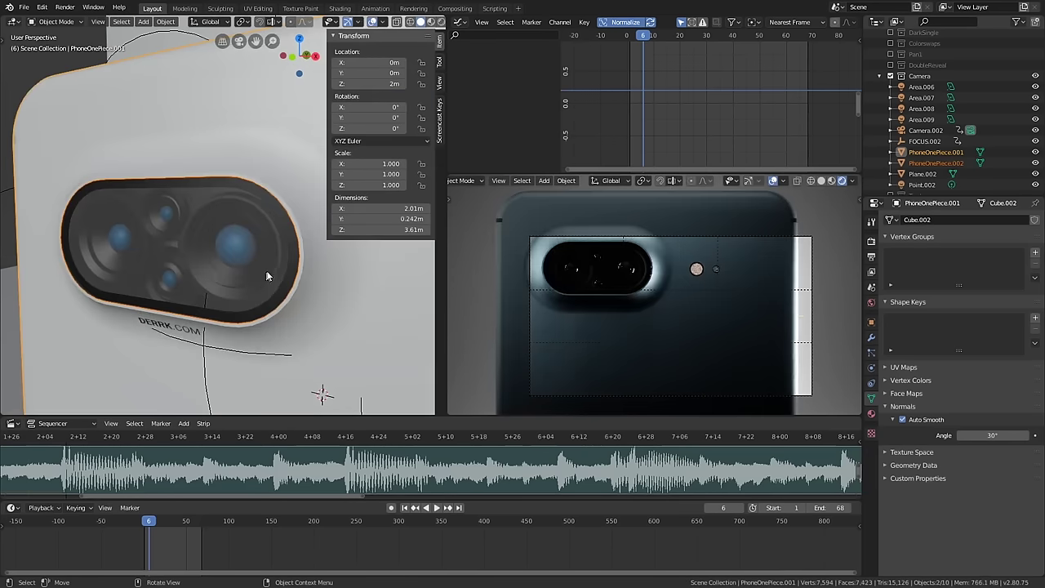
- With X-ray on, select the two large lenses and the upper small lens in the phone mesh and separate them into a new object
key("Tab")
scroll(257, 253, "up", 5)
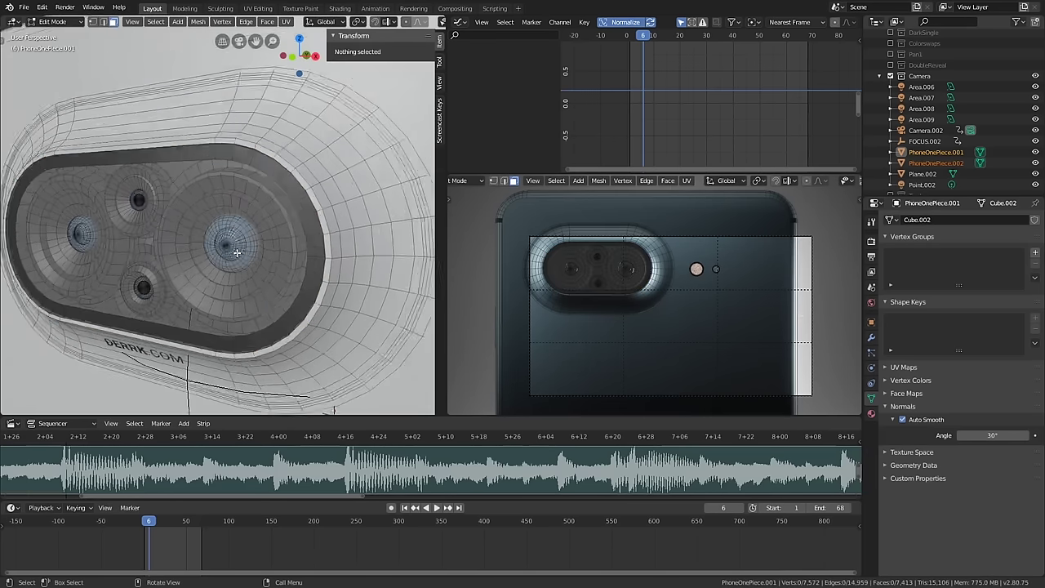
key("alt+z")
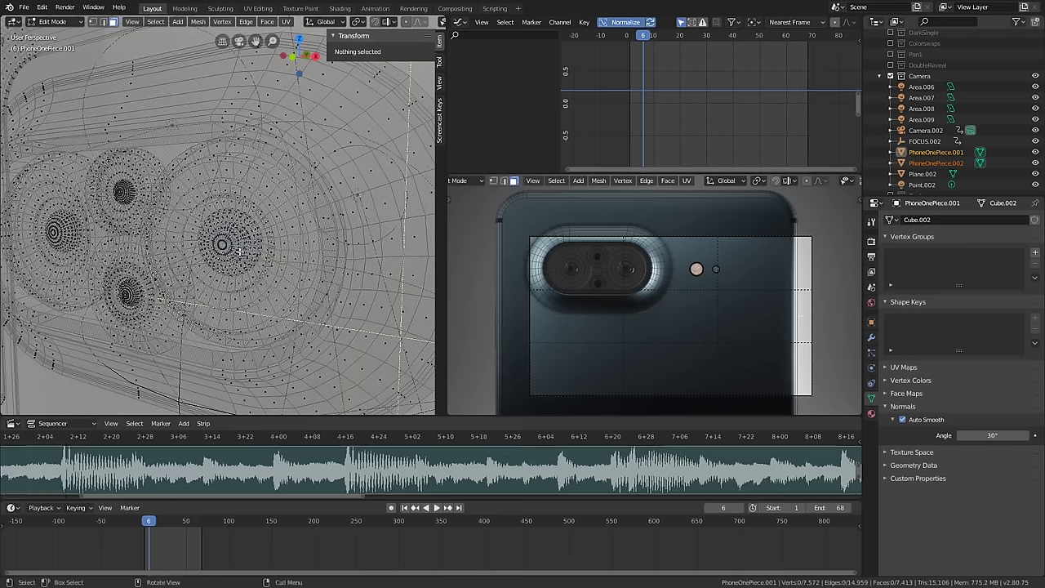
scroll(239, 252, "up", 4)
key("l")
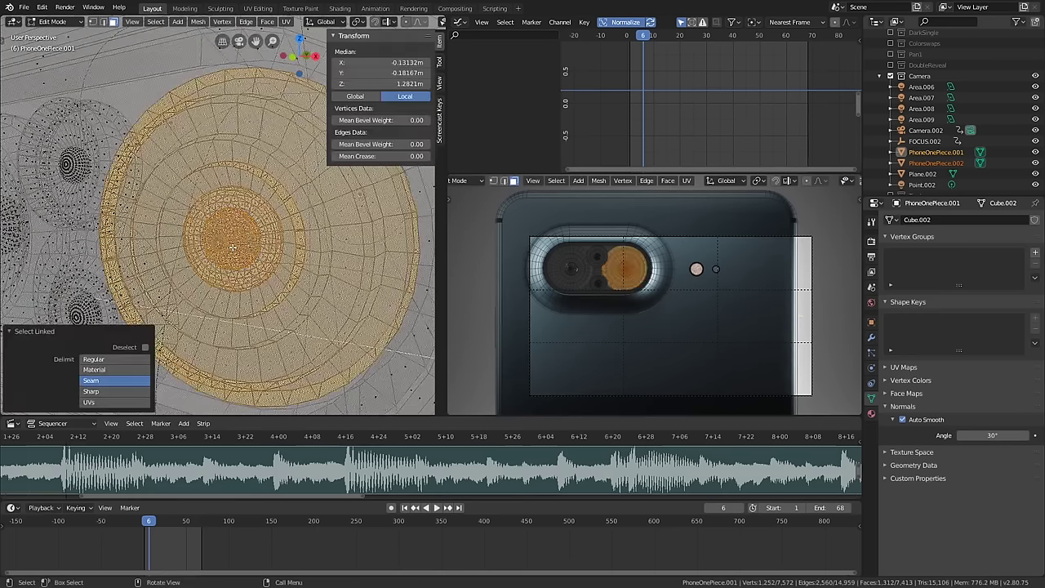
scroll(233, 248, "down", 2)
scroll(123, 191, "up", 2)
key("l")
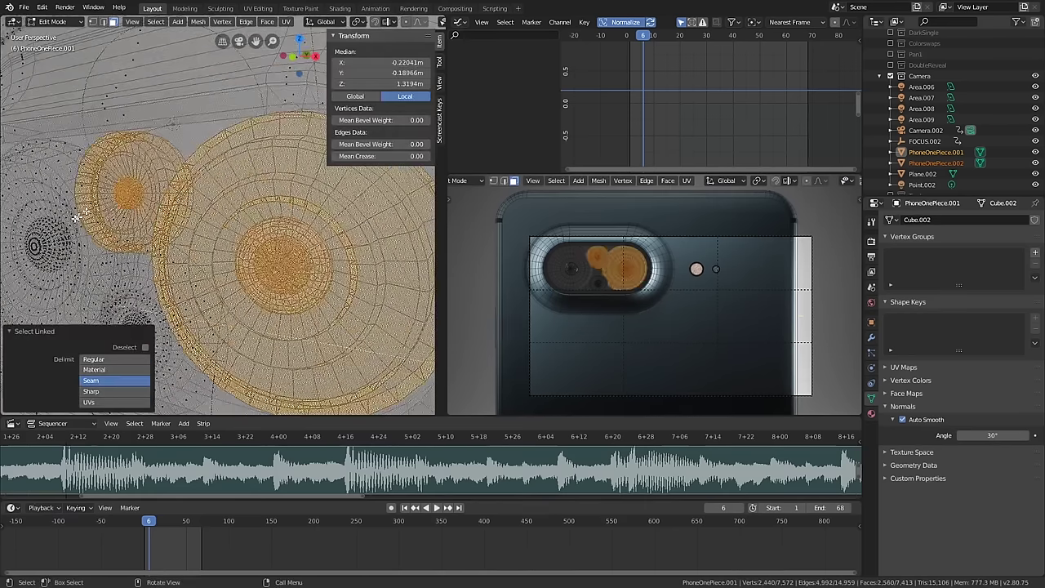
key("l")
scroll(57, 246, "down", 3)
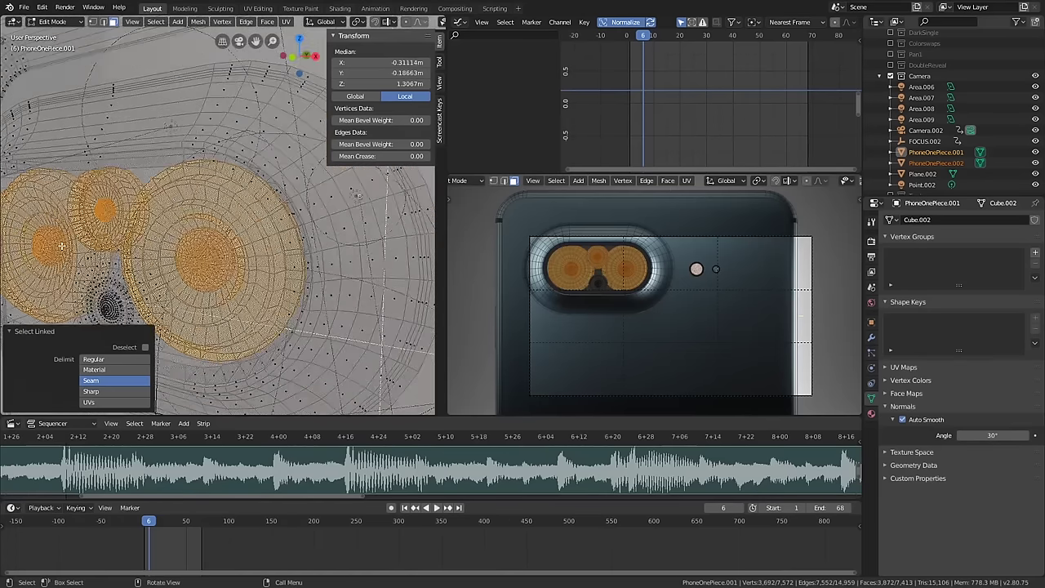
middle_click_drag(61, 246, 170, 242, "shift")
key("p")
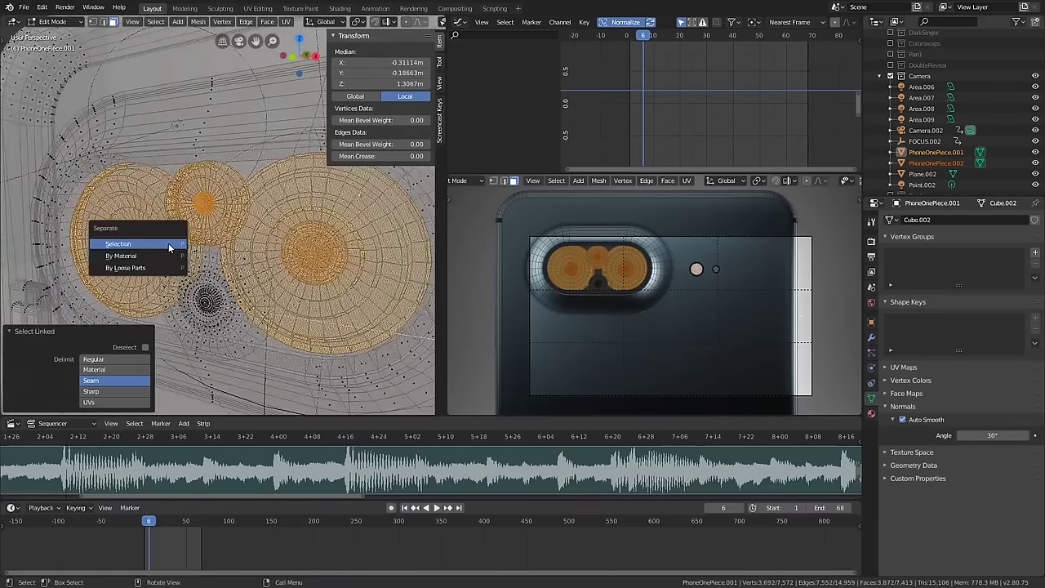
left_click(170, 244)
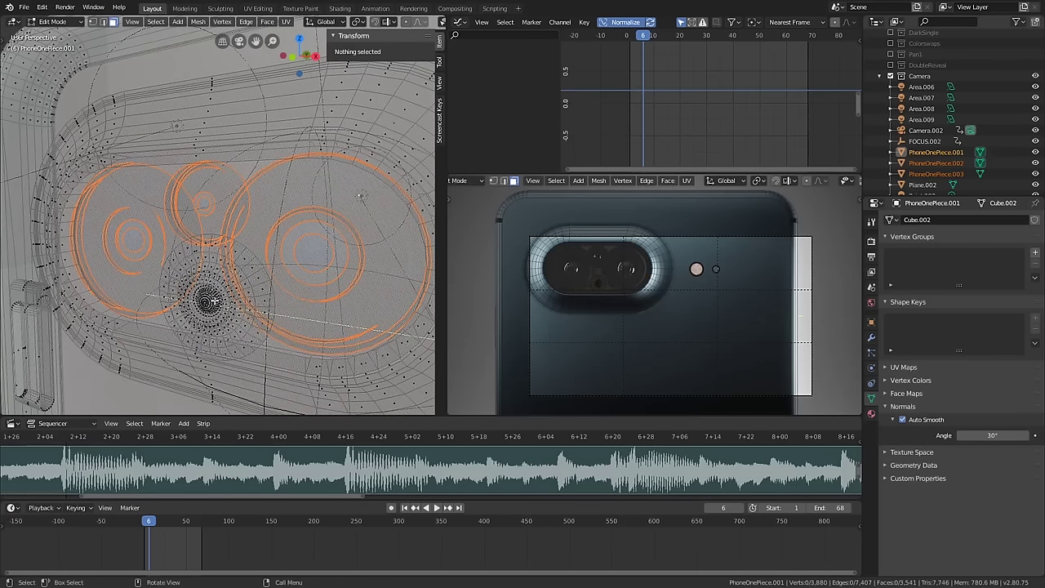
- Deselect the separated glass and lens objects and open only the phone body, PhoneOnePiece.001, for mesh editing
key("Tab")
key("Tab")
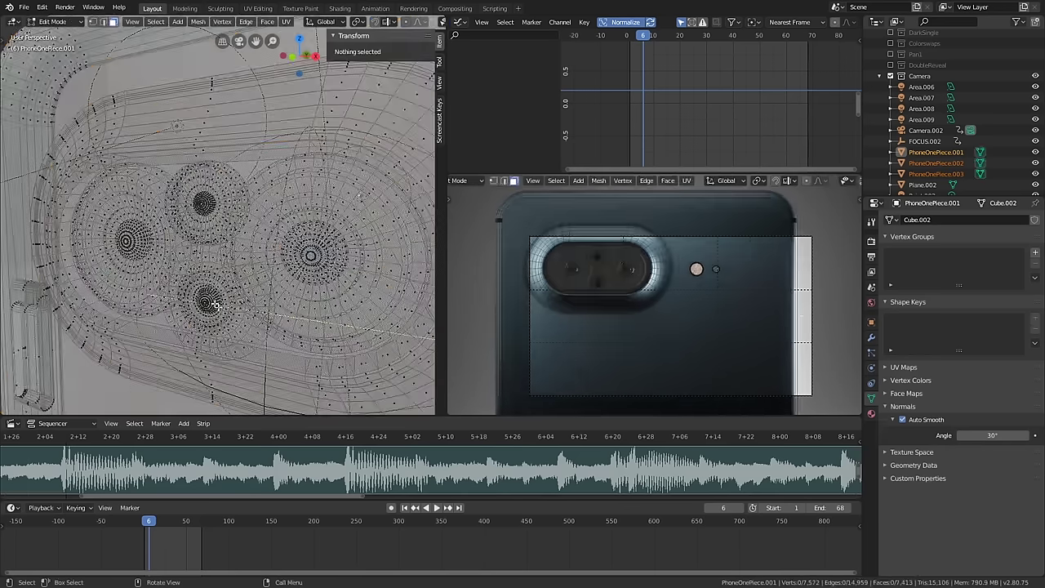
key("Tab")
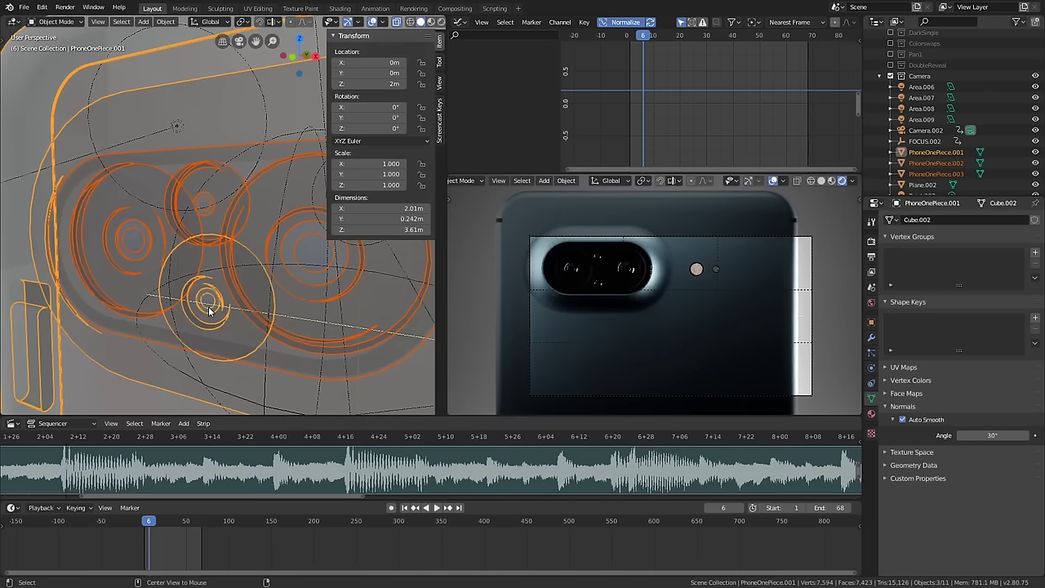
key("alt+a")
left_click(212, 317)
left_click(211, 319)
left_click(211, 318)
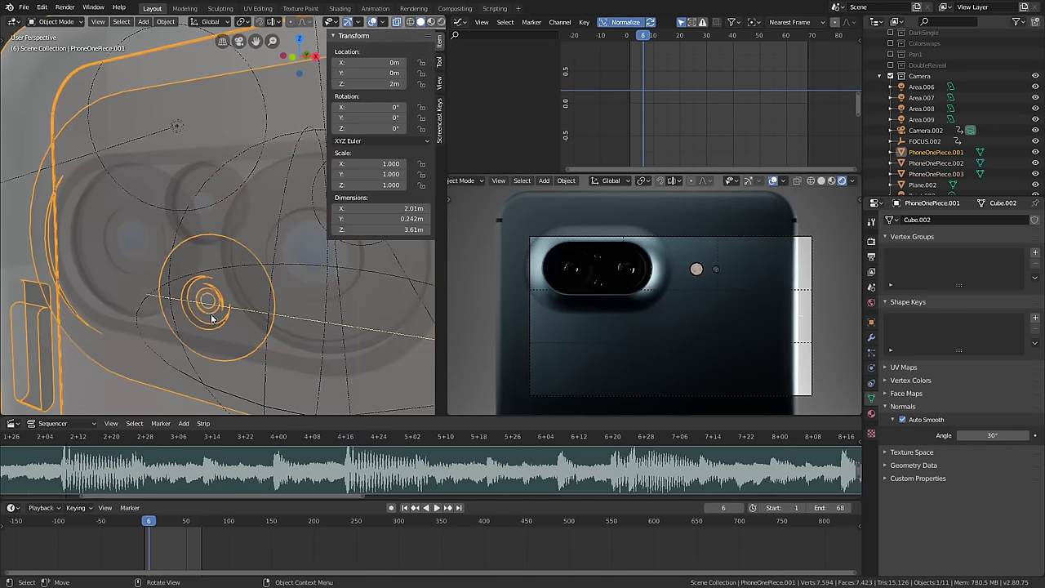
key("Tab")
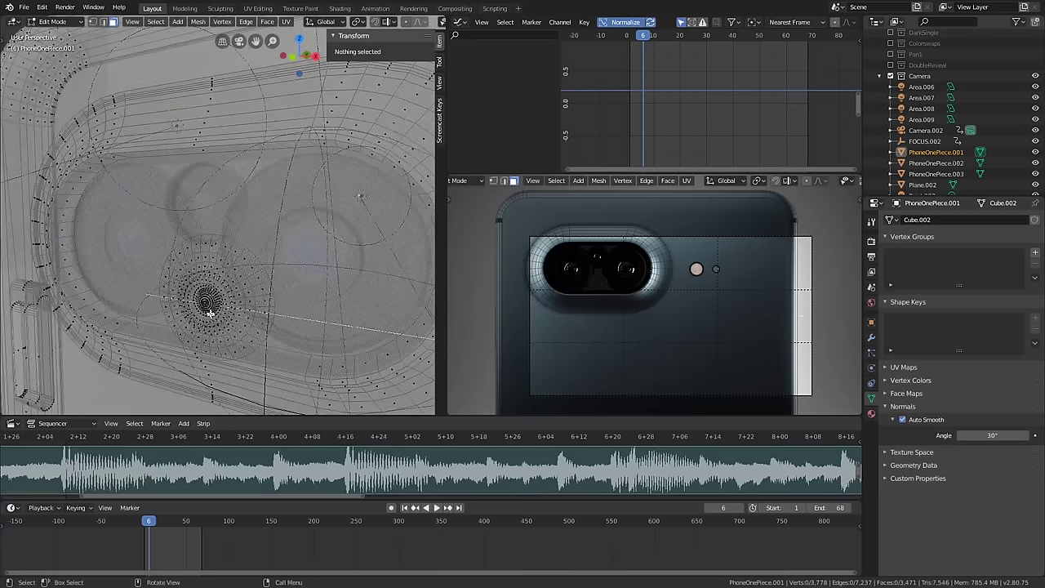
- Select the remaining lower small lens island and separate it from the phone body
key("l")
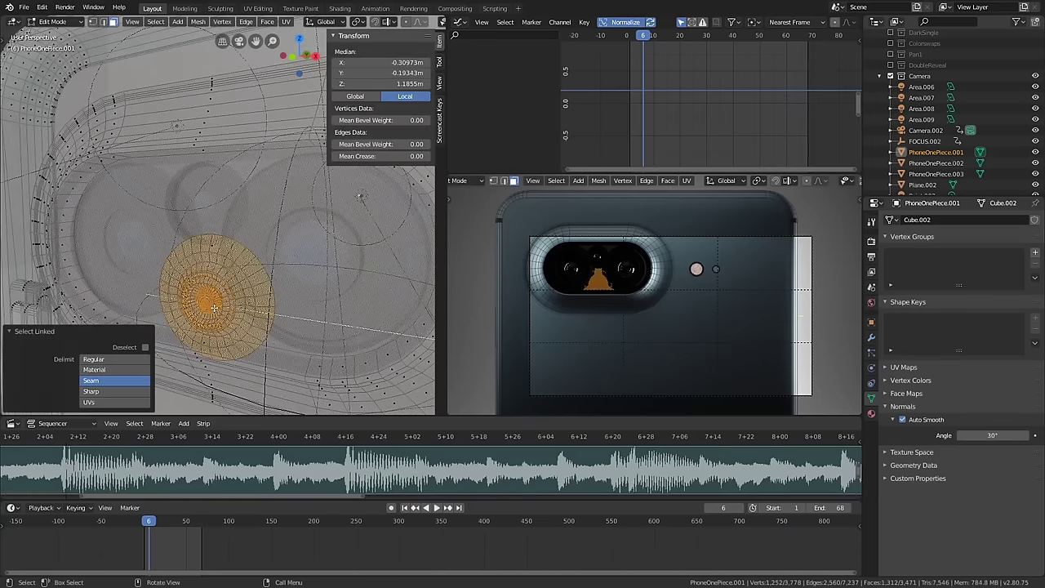
scroll(214, 308, "up", 5)
scroll(212, 305, "down", 10)
scroll(211, 300, "up", 3)
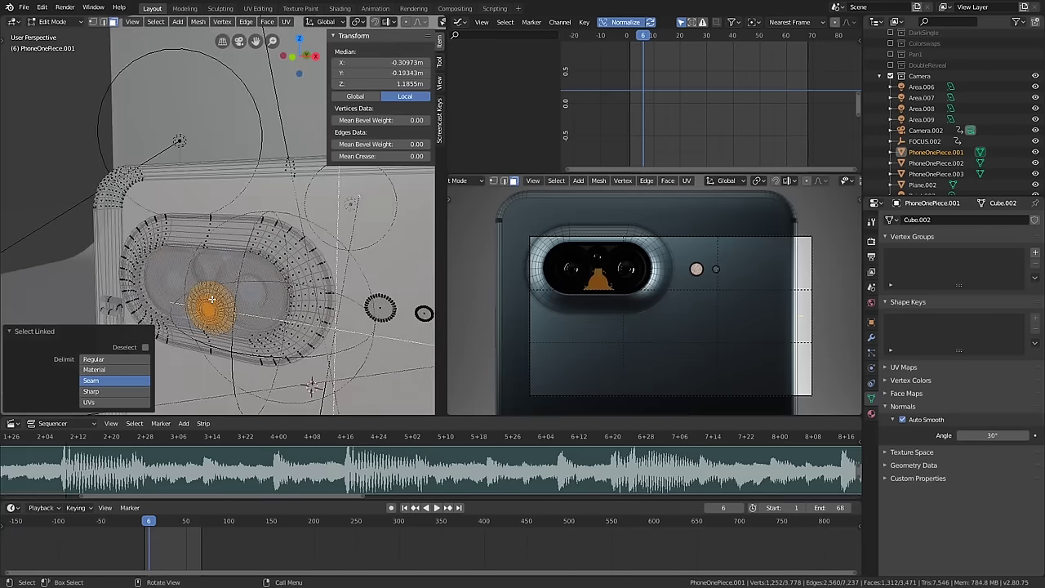
key("p")
left_click(212, 298)
key("Tab")
- Try a free trackball rotation of the phone body alone to check the separated camera parts, cancelling the rotation
scroll(220, 304, "down", 4)
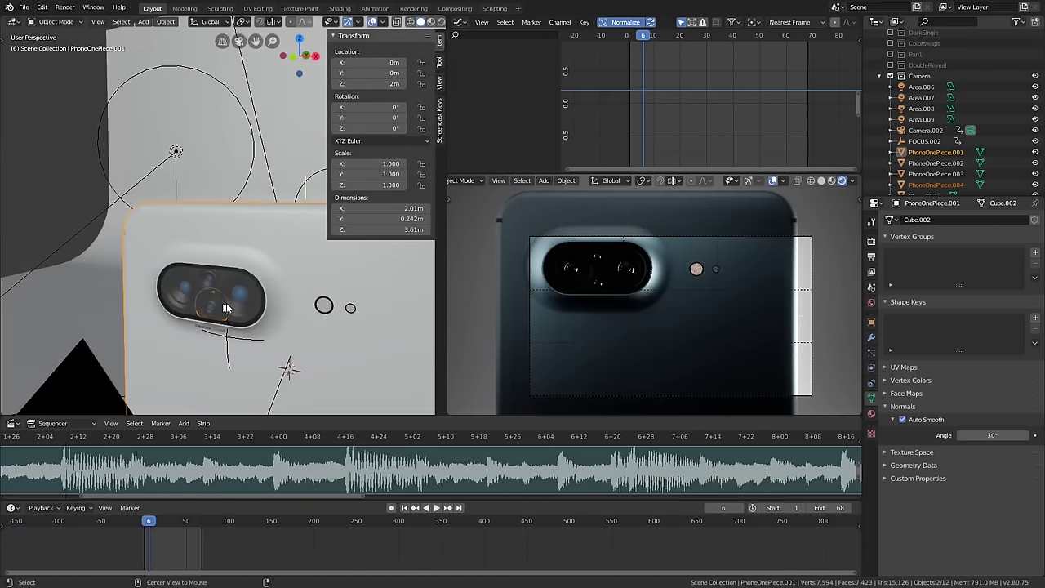
scroll(226, 308, "down", 3)
middle_click_drag(226, 307, 262, 304)
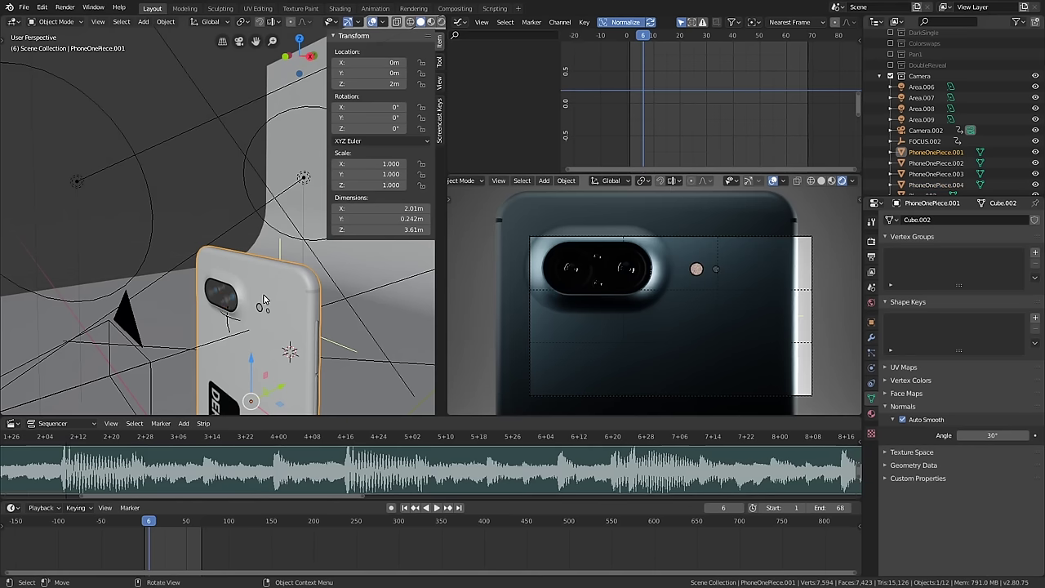
key("r")
key("r")
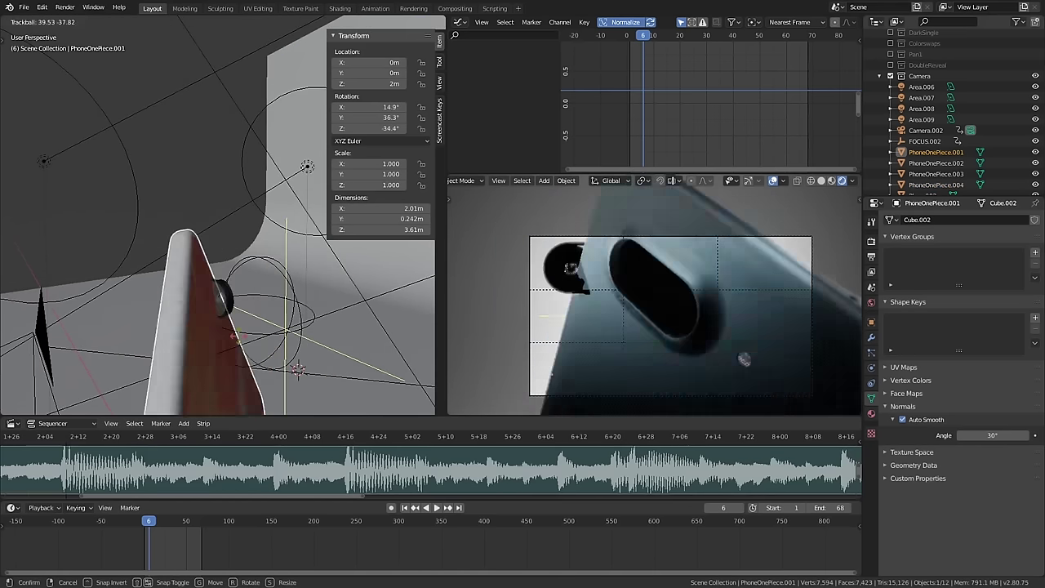
key("Escape")
scroll(200, 296, "up", 3)
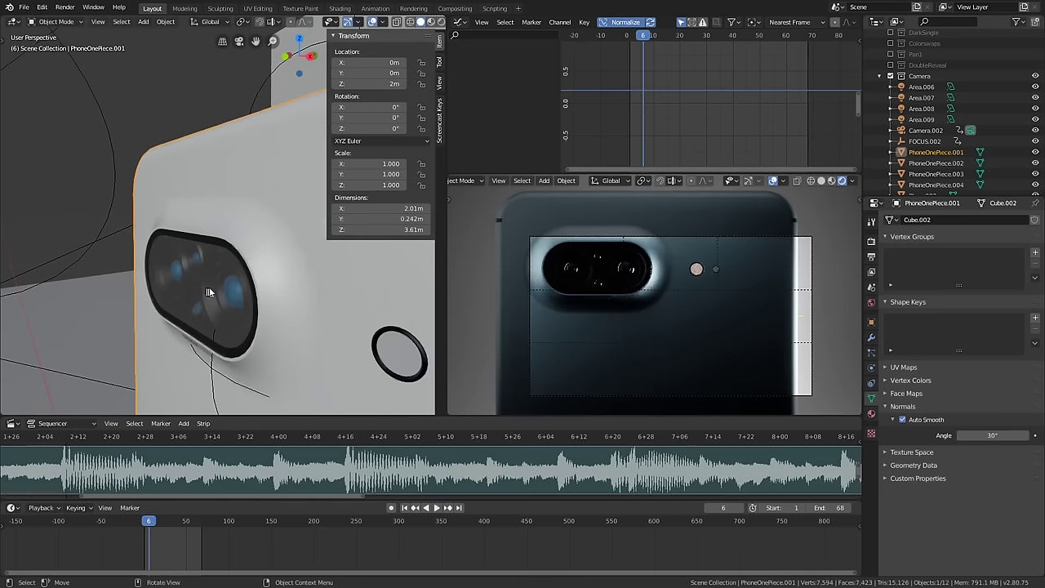
- Select the camera glass and both lens objects through X-ray, and parent them to the phone body with Object (Keep Transform)
key("alt+z")
scroll(218, 294, "up", 1)
left_click(216, 274)
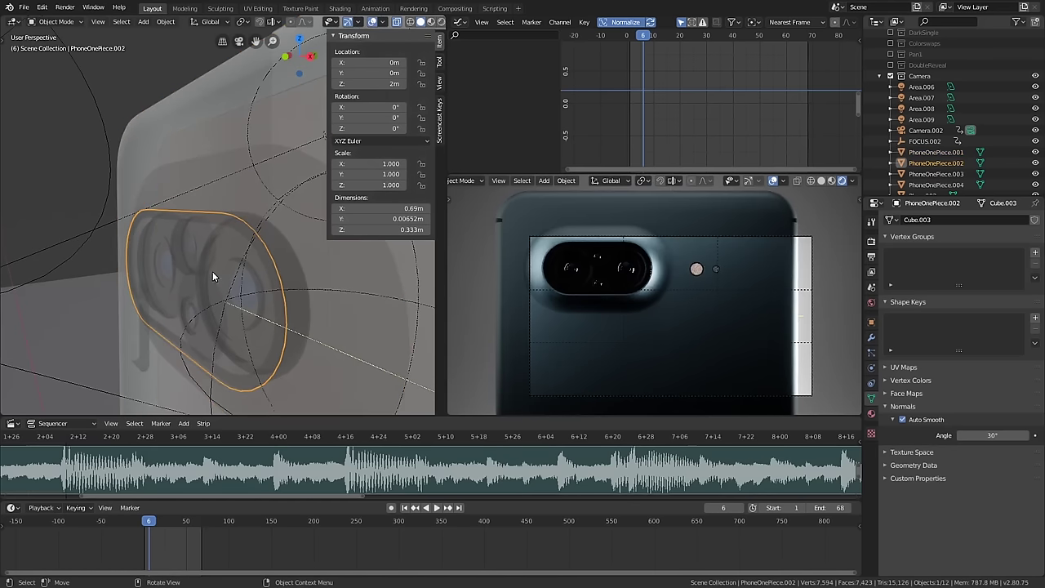
left_click(211, 272)
left_click(200, 341)
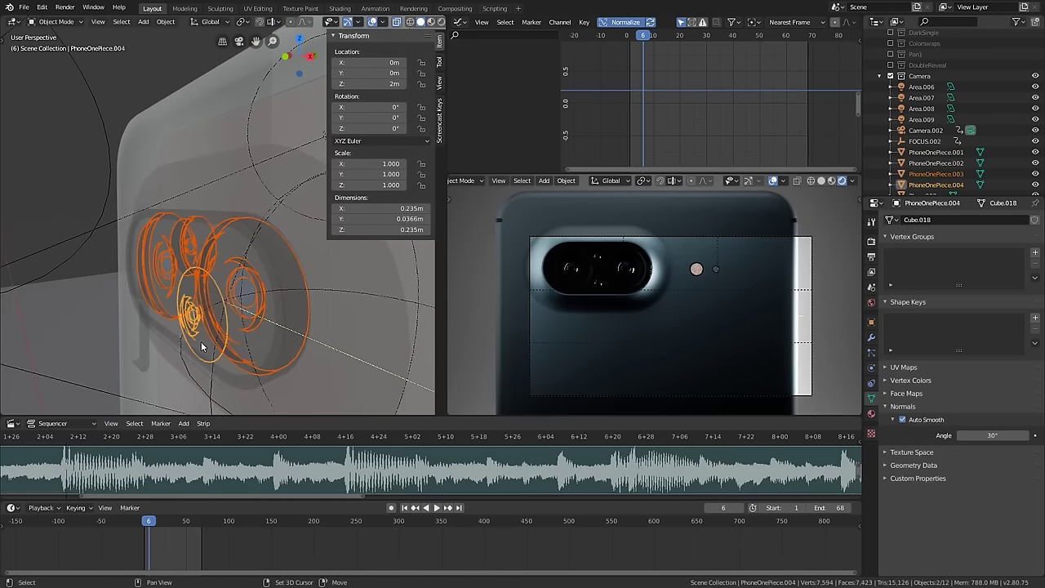
key("alt+z")
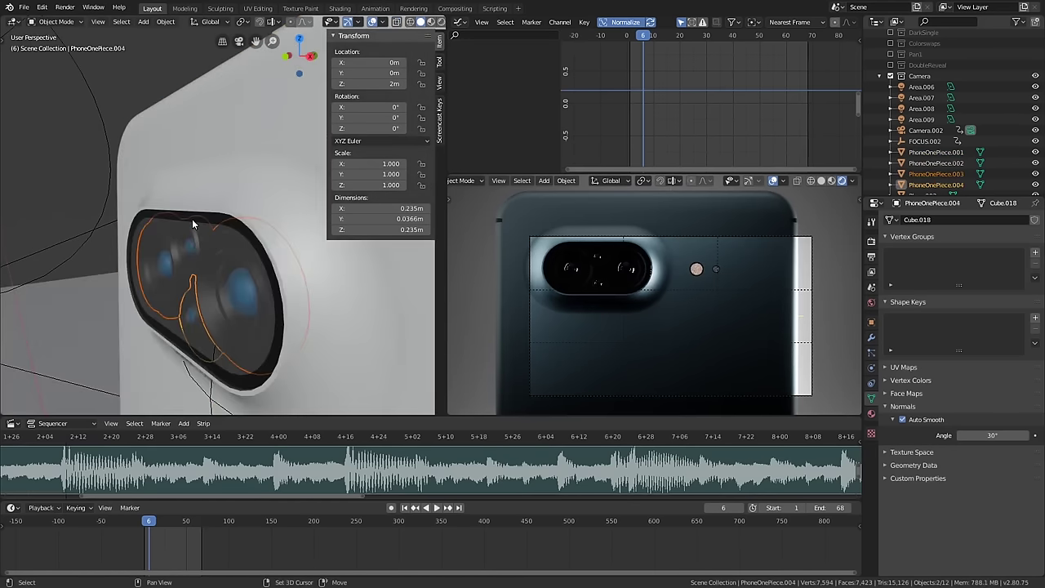
scroll(196, 214, "down", 2)
left_click(215, 178)
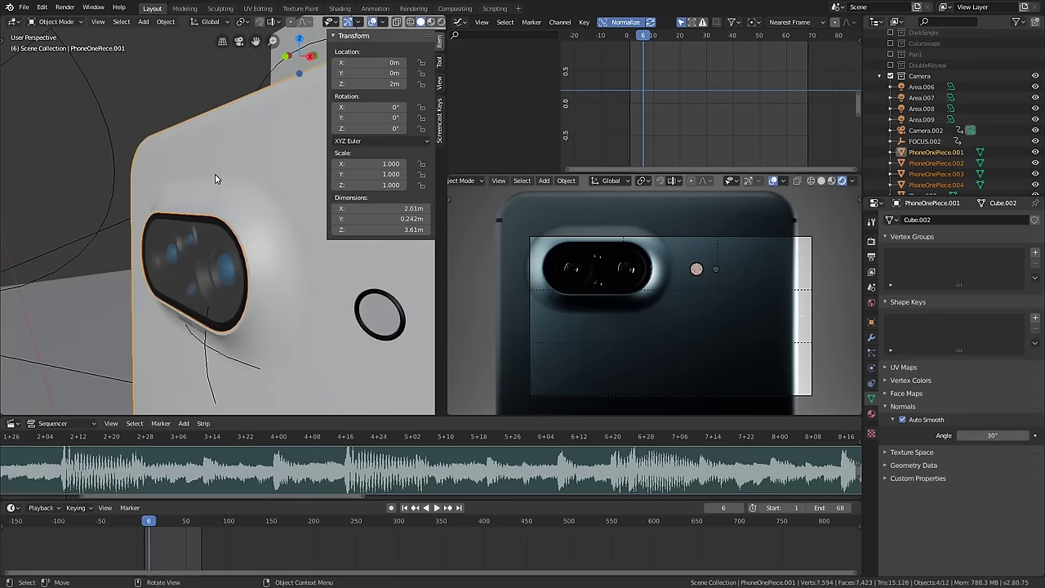
scroll(215, 179, "down", 2)
key("ctrl+p")
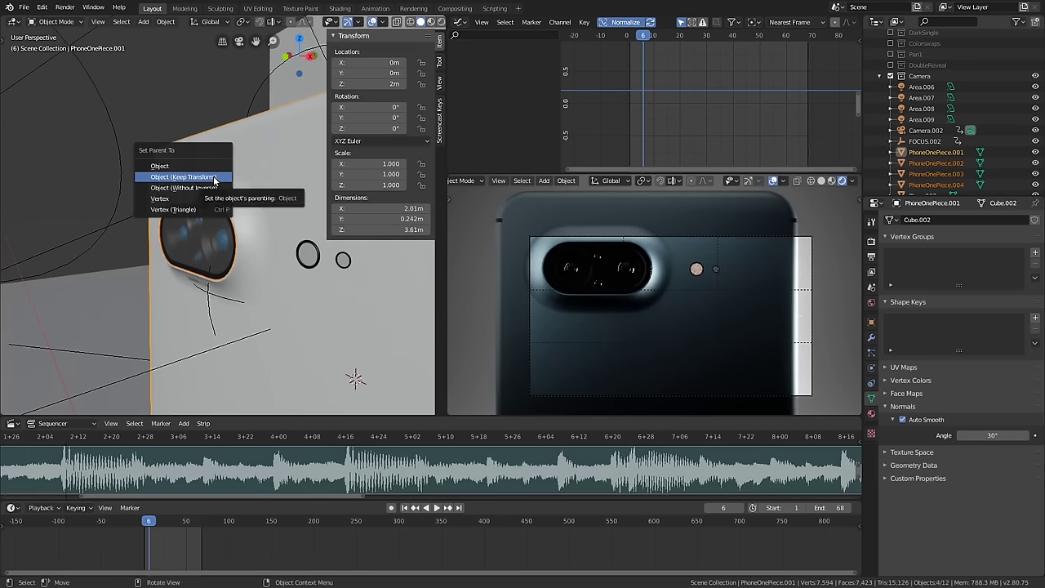
left_click(215, 178)
- Rotate the phone with its parented camera parts to about X -37.2°, Y 5.09°, Z -41.8° so the camera bump faces the shot
middle_click_drag(215, 178, 161, 238)
key("r")
key("r")
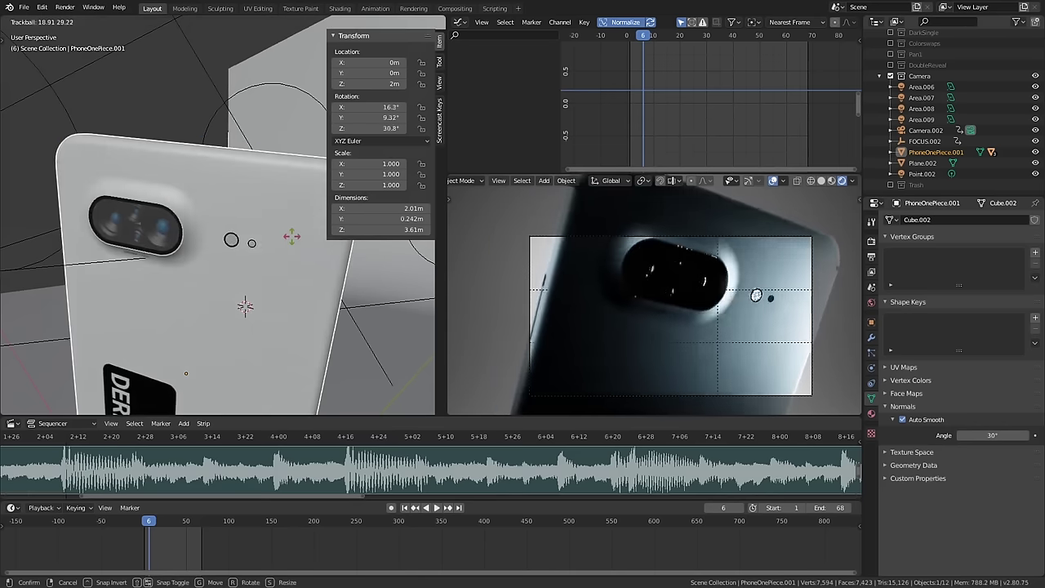
left_click(237, 192)
key("r")
left_click(721, 301)
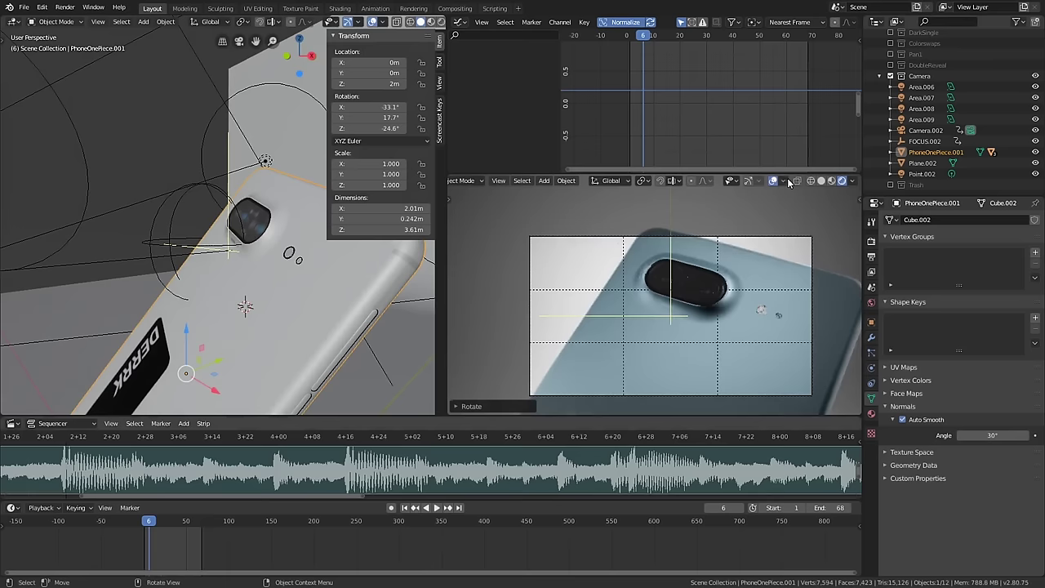
key("r")
key("r")
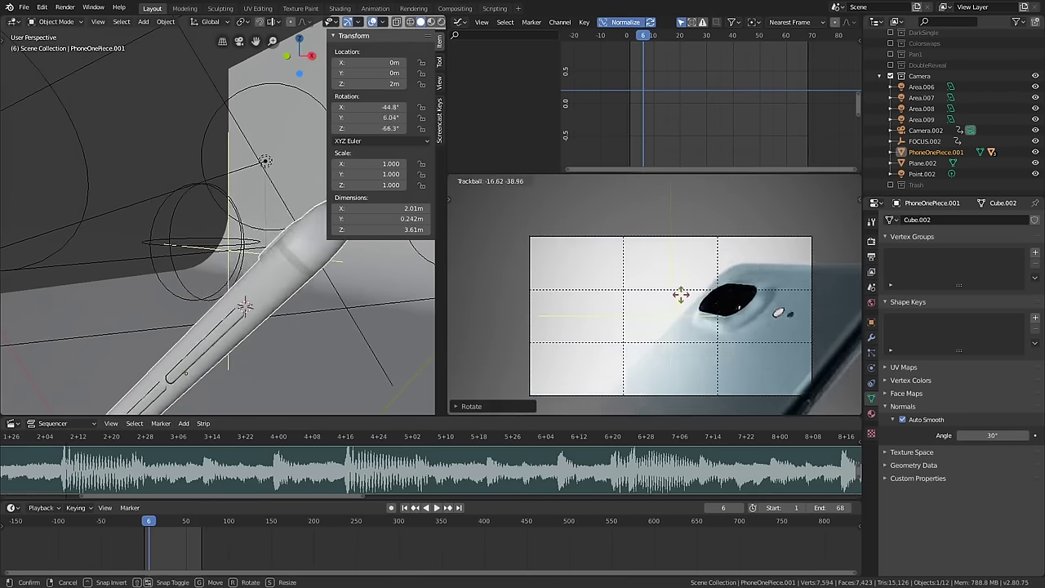
left_click(701, 304)
key("r")
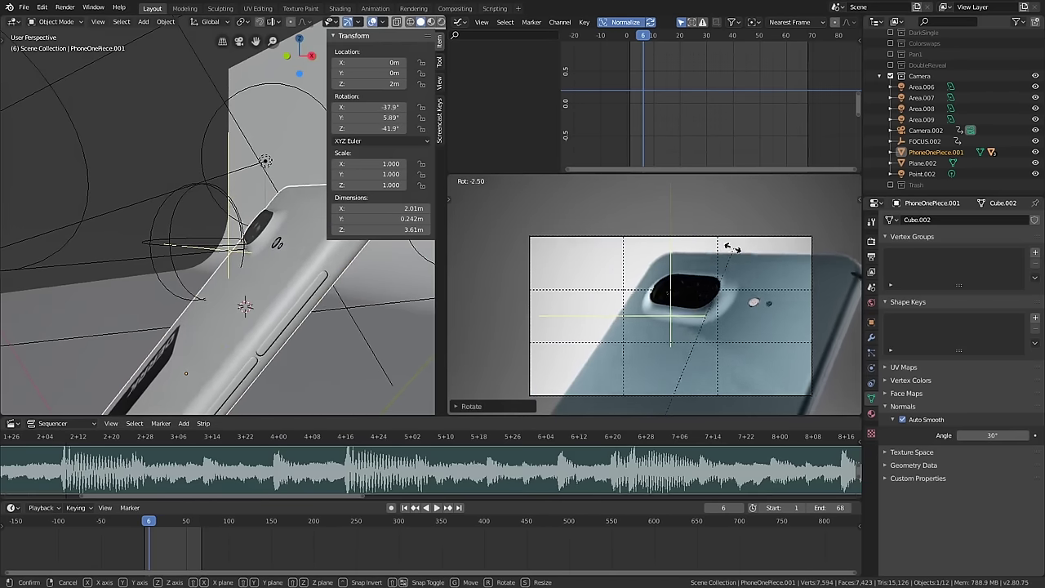
left_click(722, 252)
- Select the camera glass and insert a single keyframe on its Y location at frame 68
middle_click_drag(247, 214, 238, 226, "shift")
scroll(253, 224, "up", 4)
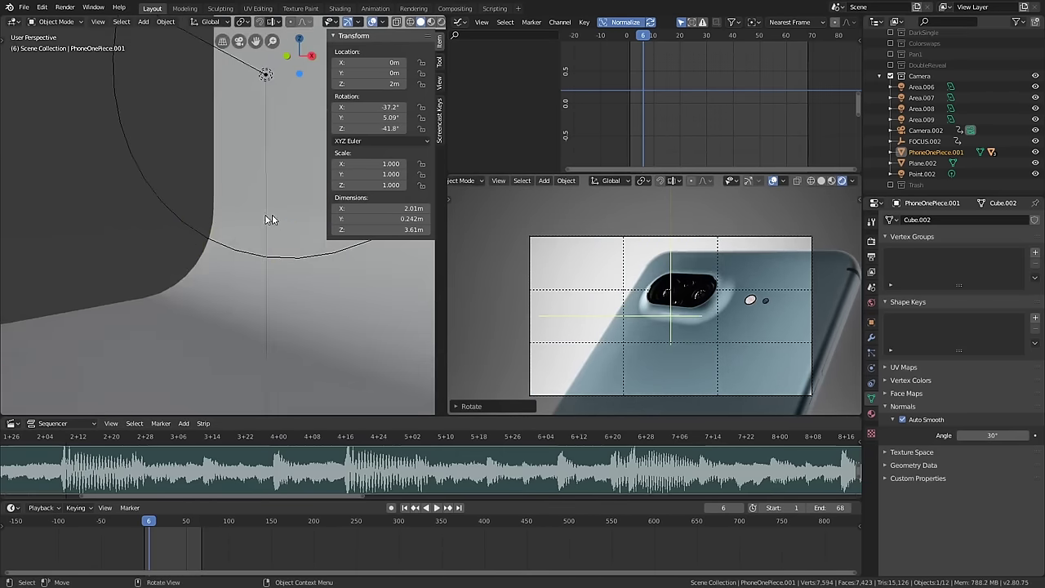
scroll(261, 222, "down", 4)
scroll(240, 247, "up", 1)
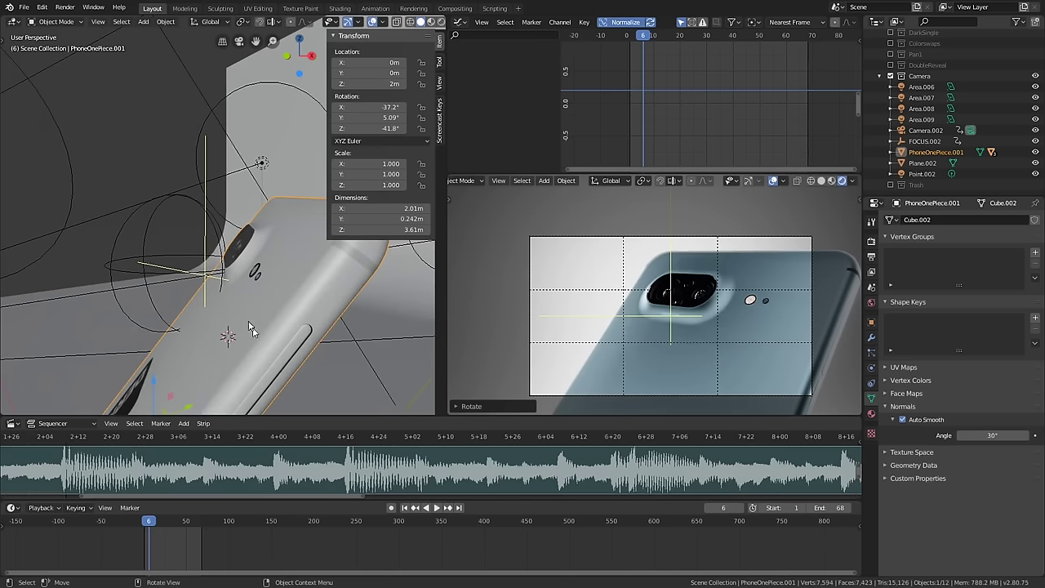
scroll(237, 261, "up", 1)
left_click(238, 249)
middle_click_drag(239, 250, 279, 262)
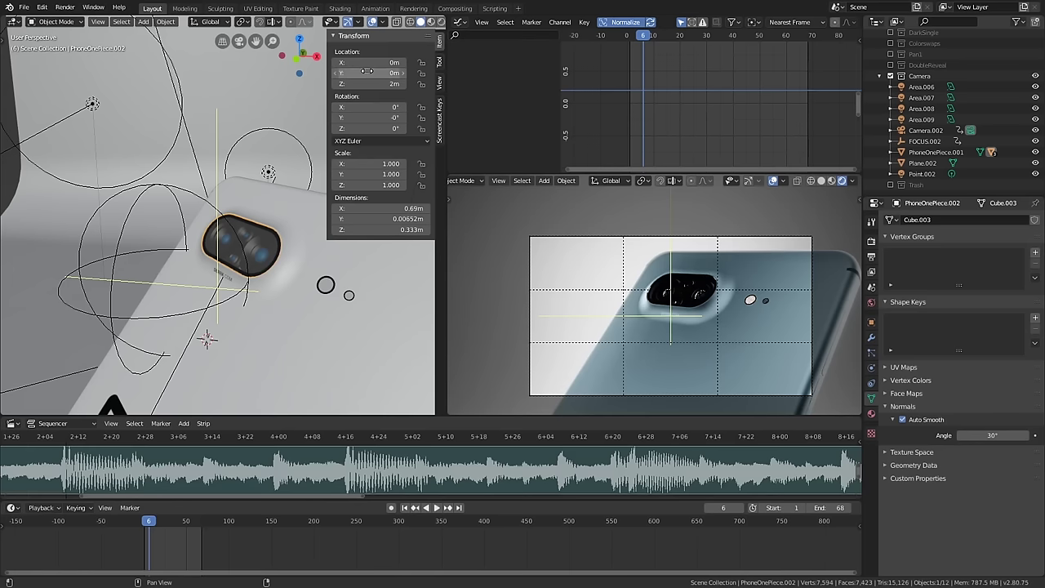
mouse_move(390, 73)
left_mouse_down()
mouse_move(376, 73)
mouse_move(390, 72)
left_mouse_up()
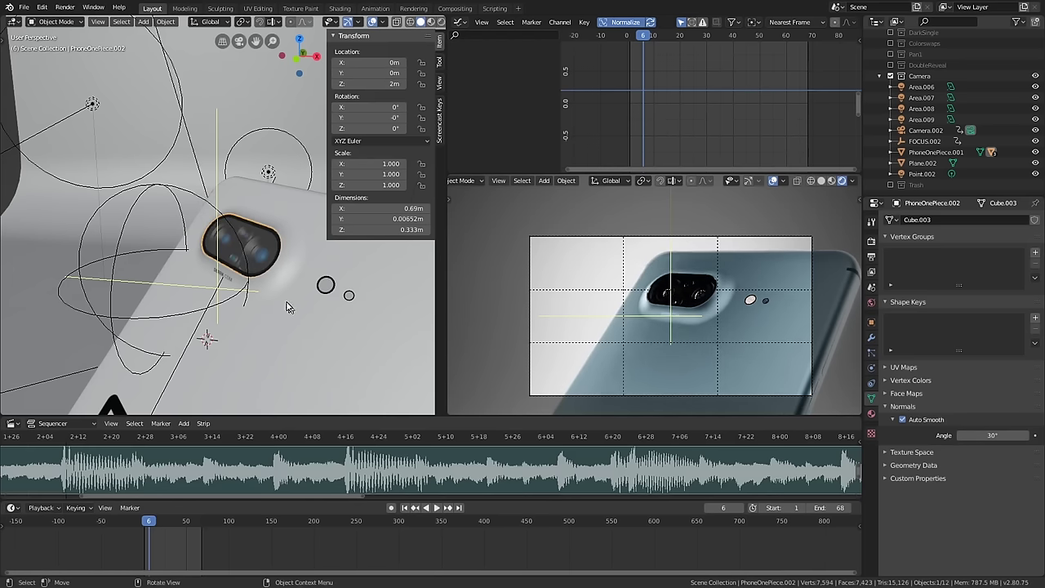
left_click_drag(152, 527, 202, 527)
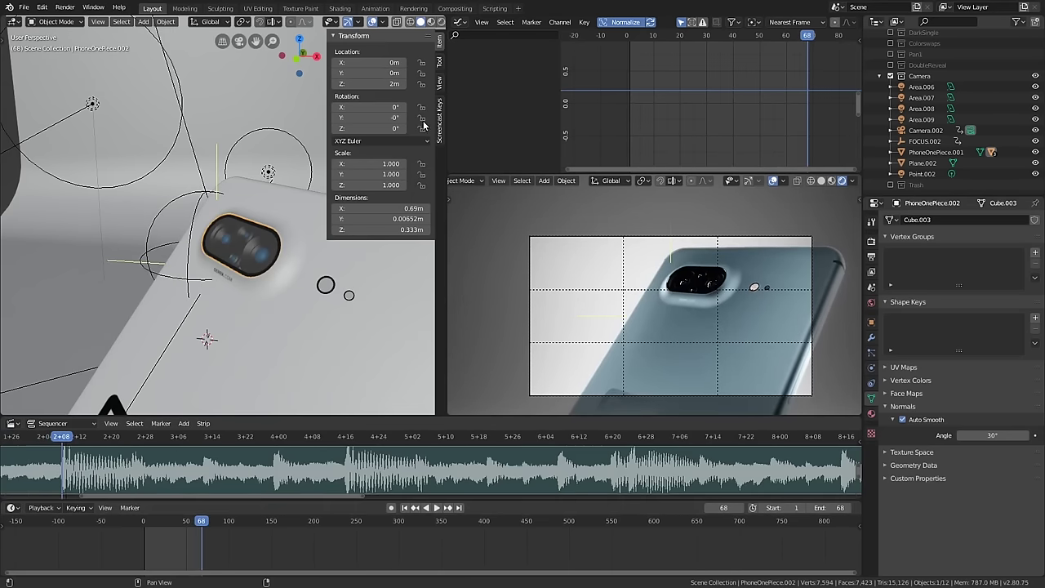
mouse_move(369, 72)
left_mouse_down()
mouse_move(352, 73)
mouse_move(369, 73)
left_mouse_up()
right_click(370, 74)
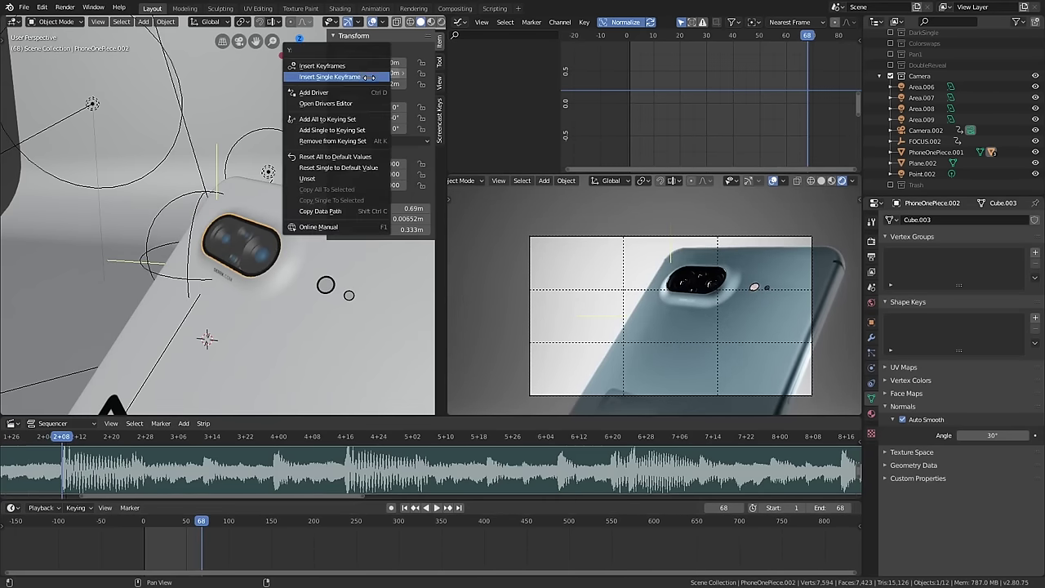
left_click(365, 76)
- Insert a single Y-location keyframe at frame 68 for PhoneOnePiece.003, the two large lenses and upper small lens
scroll(245, 242, "up", 1)
left_click(256, 259)
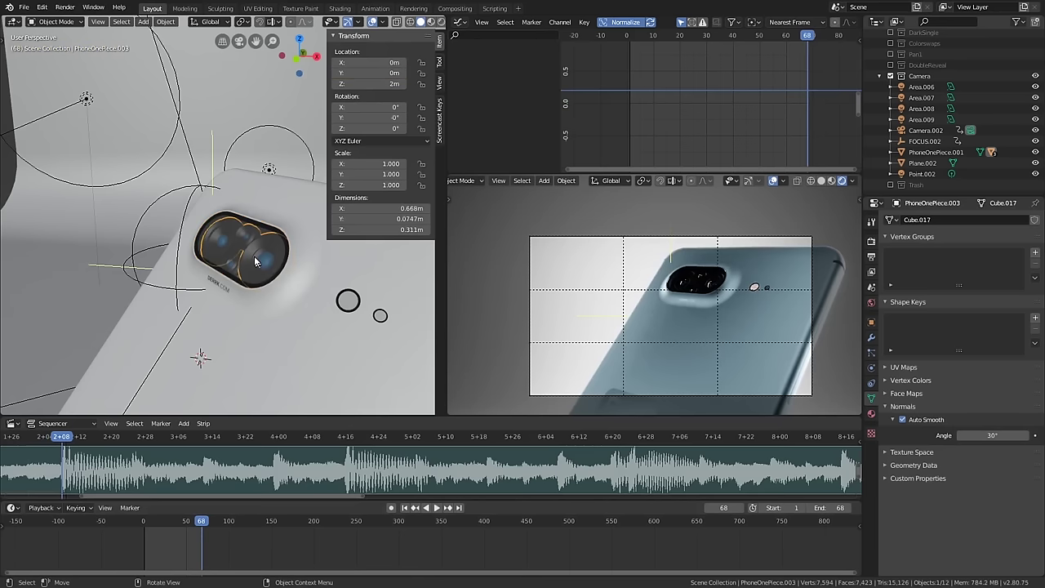
right_click(367, 74)
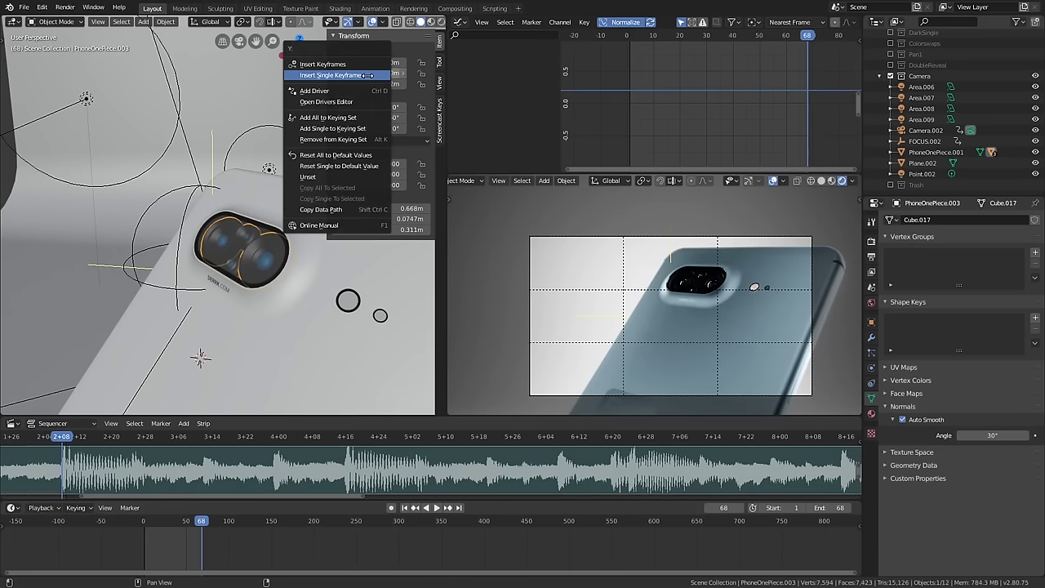
left_click(367, 75)
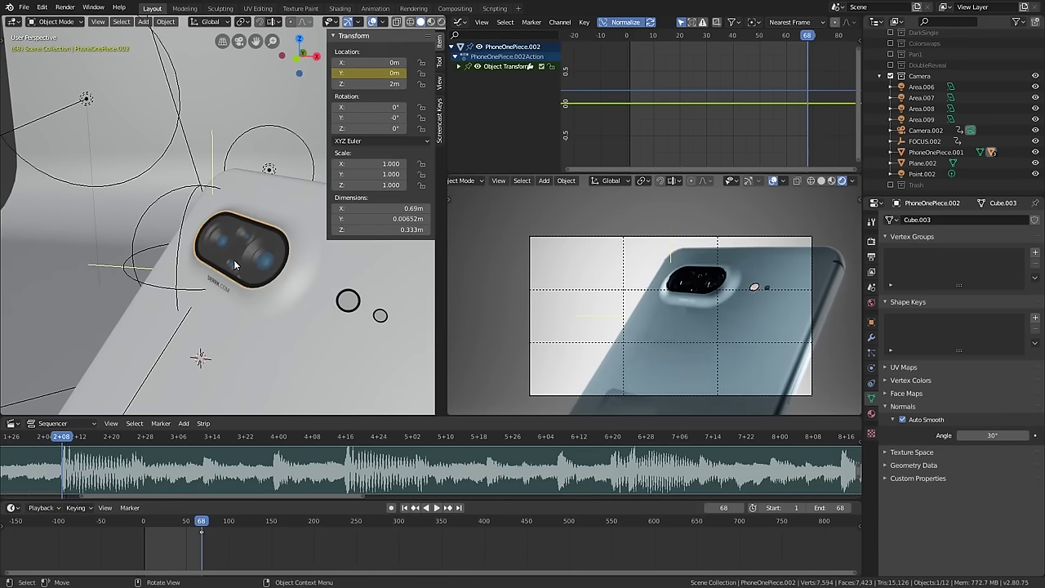
- Select the lower small lens and insert single keyframes on its Z and Y locations at frame 68
left_click(234, 259)
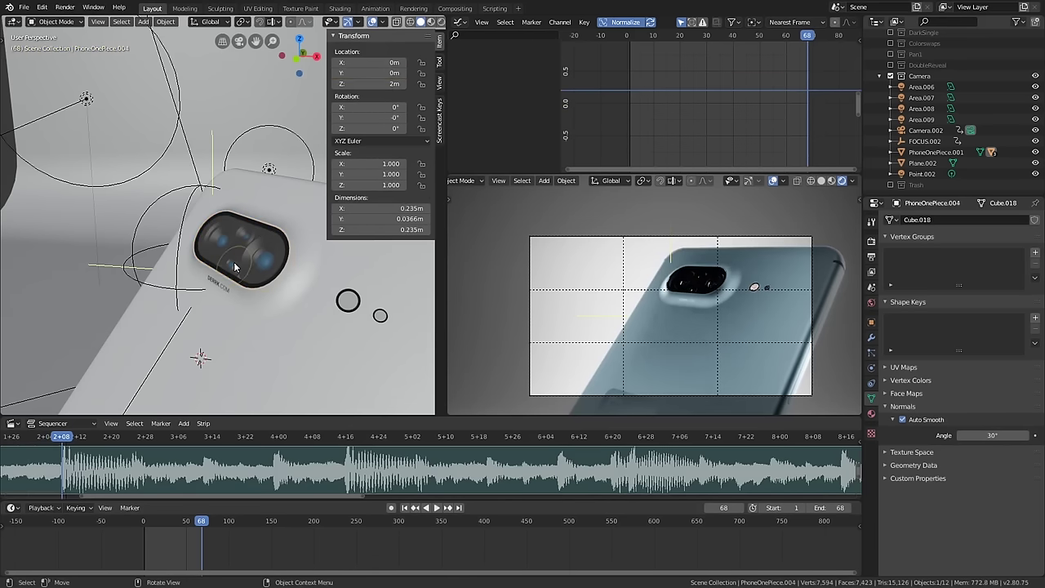
left_click_drag(369, 62, 380, 84)
right_click(374, 85)
left_click(374, 85)
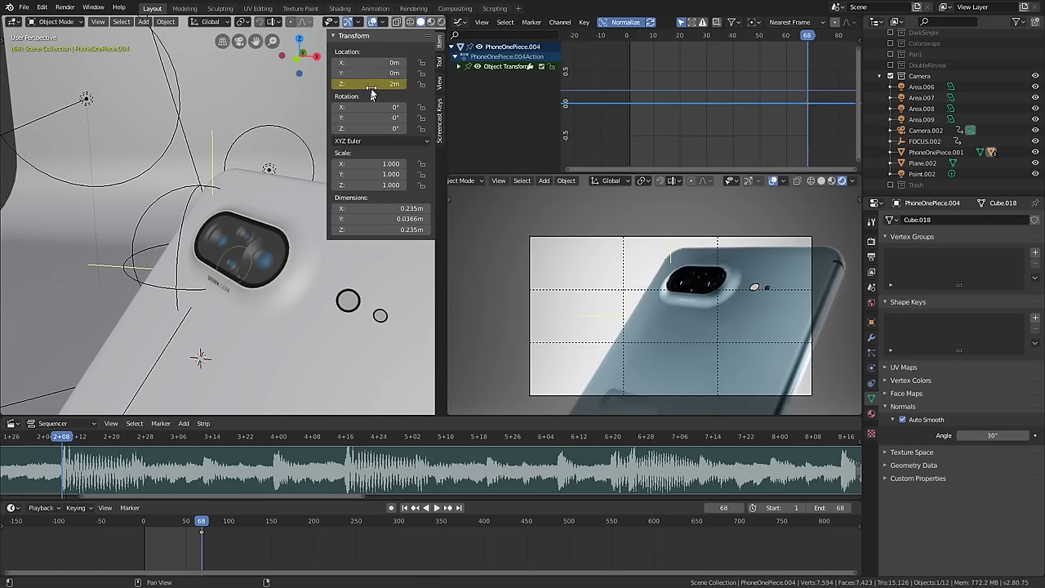
right_click(373, 76)
left_click(373, 75)
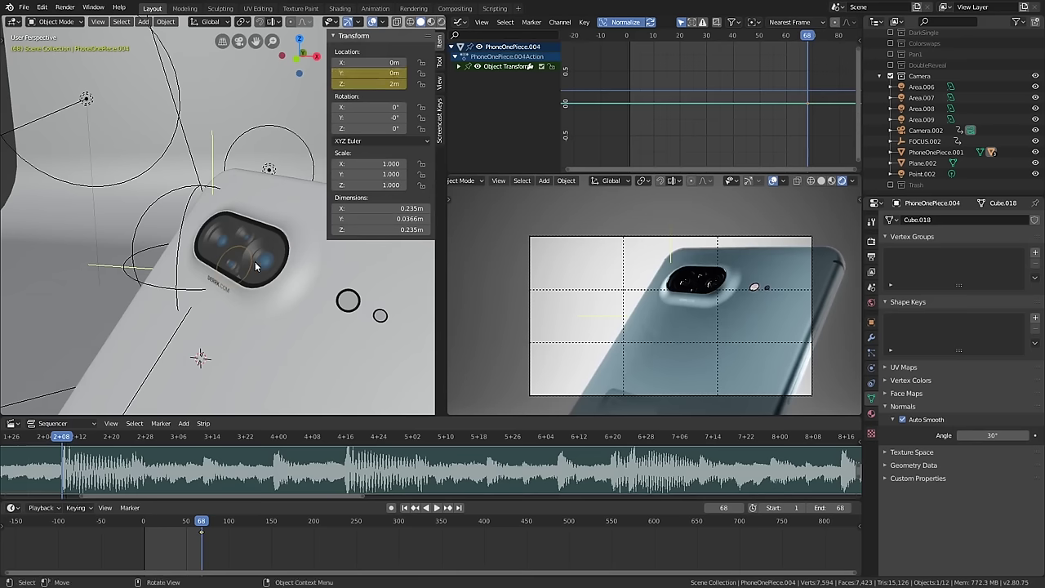
- At frame 1, move the camera glass out of the phone along negative Y and keyframe its Y location
scroll(254, 261, "up", 1)
left_click_drag(200, 526, 147, 533)
key("Escape")
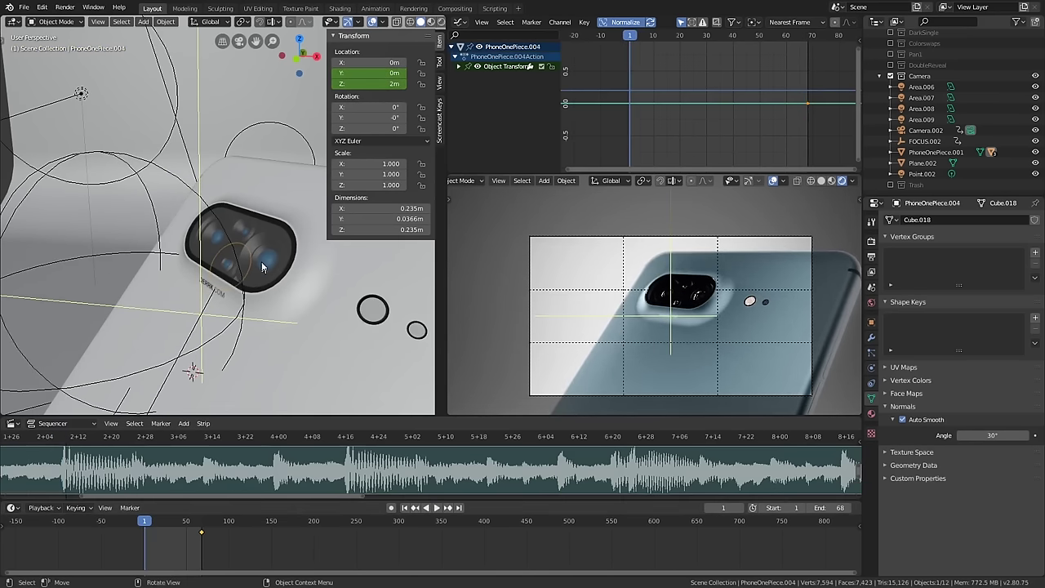
left_click(261, 261)
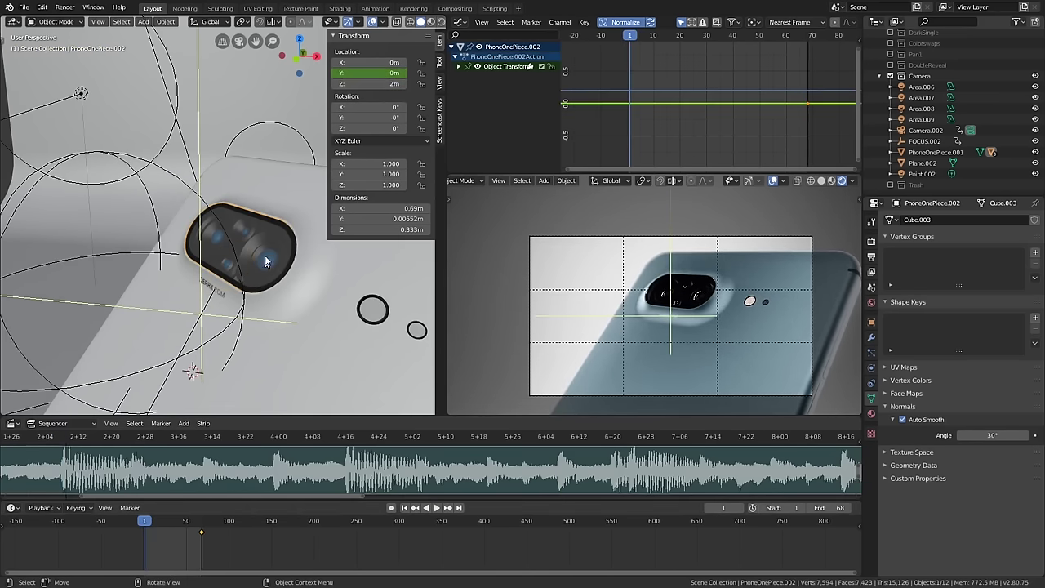
left_click_drag(375, 73, 326, 72)
right_click(367, 73)
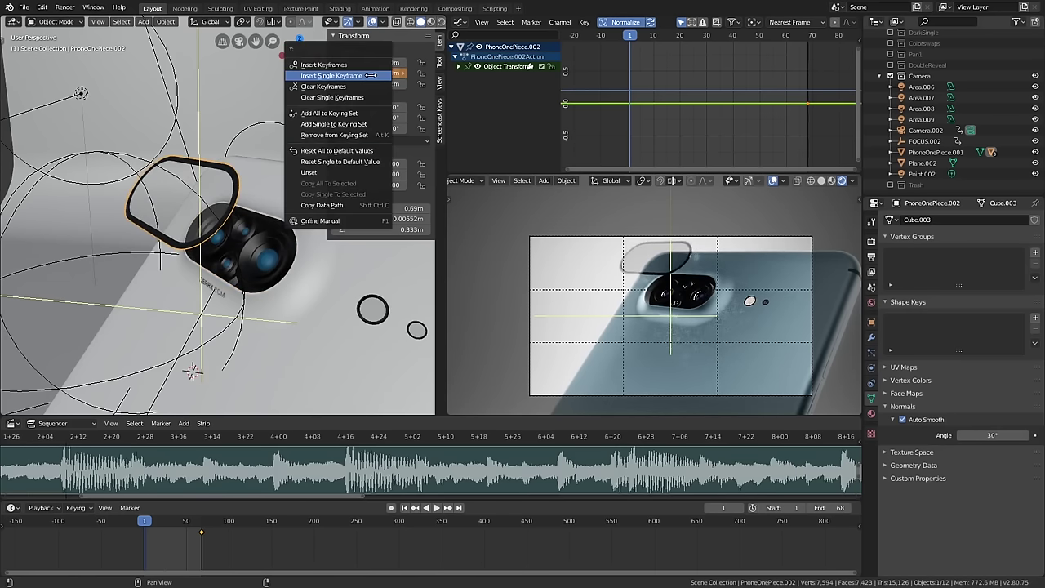
left_click(363, 67)
- At frame 1, pull the three-lens object out along negative Y, short of the glass, and keyframe its Y location
left_click(246, 241)
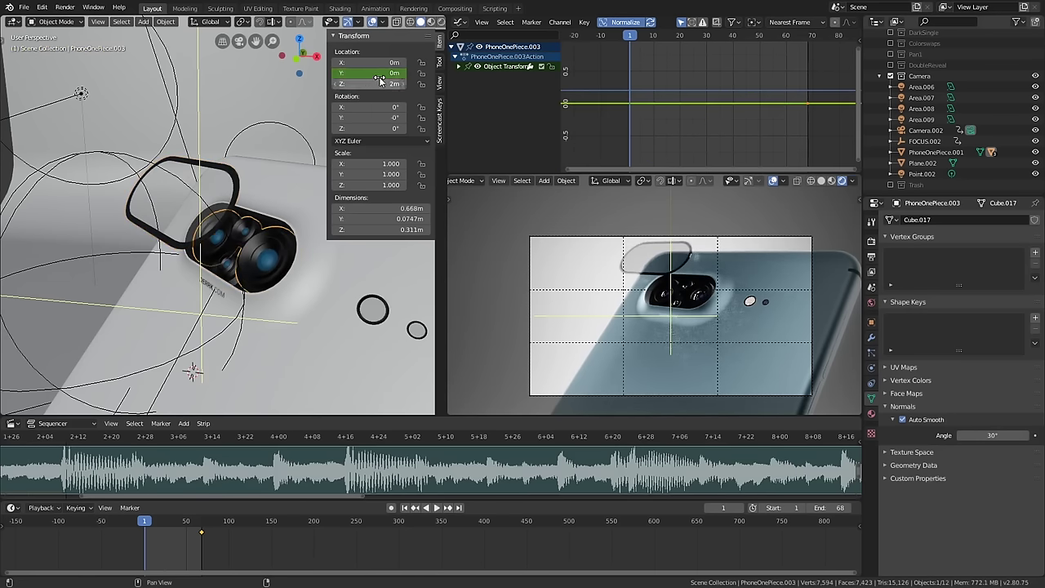
mouse_move(374, 72)
left_mouse_down()
mouse_move(352, 73)
mouse_move(368, 72)
left_mouse_up()
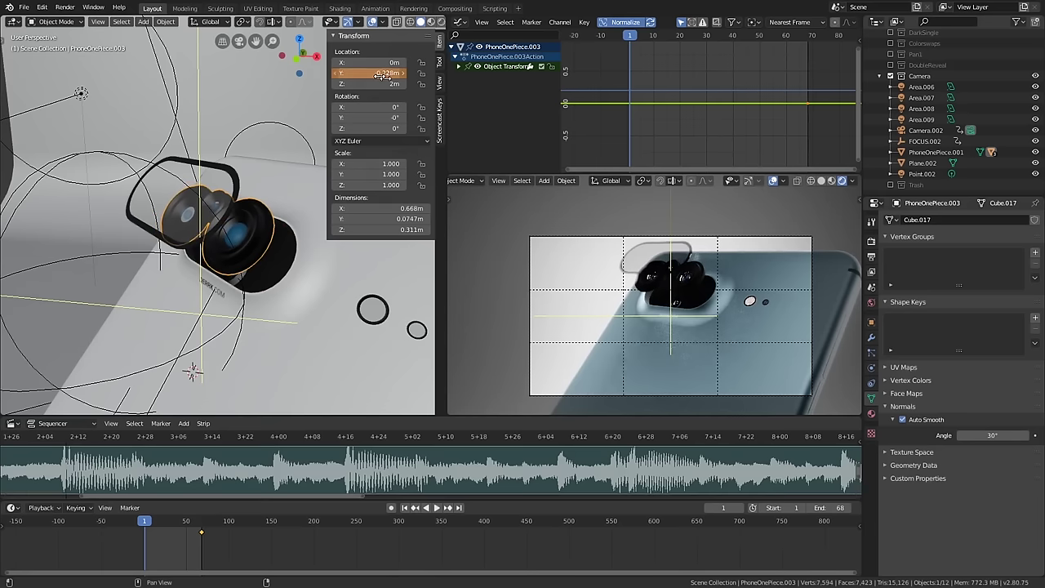
right_click(367, 73)
left_click(359, 74)
- At frame 1, move the lower small lens to Y about -0.207 m and Z about 2.067 m, keyframing both values
middle_click_drag(233, 248, 244, 256)
left_click(218, 270)
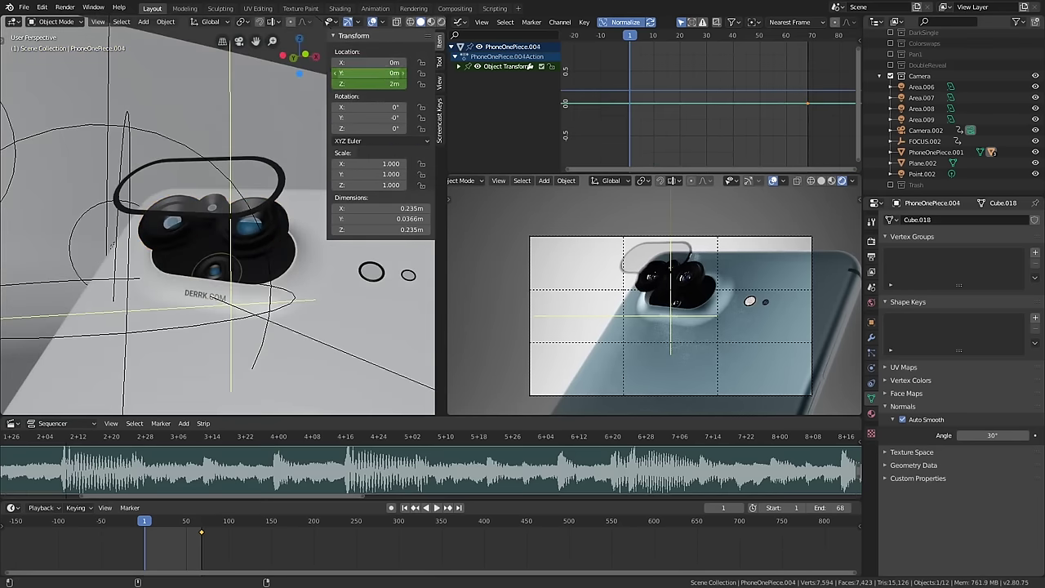
left_click_drag(388, 73, 371, 72)
right_click(391, 73)
right_click(390, 74)
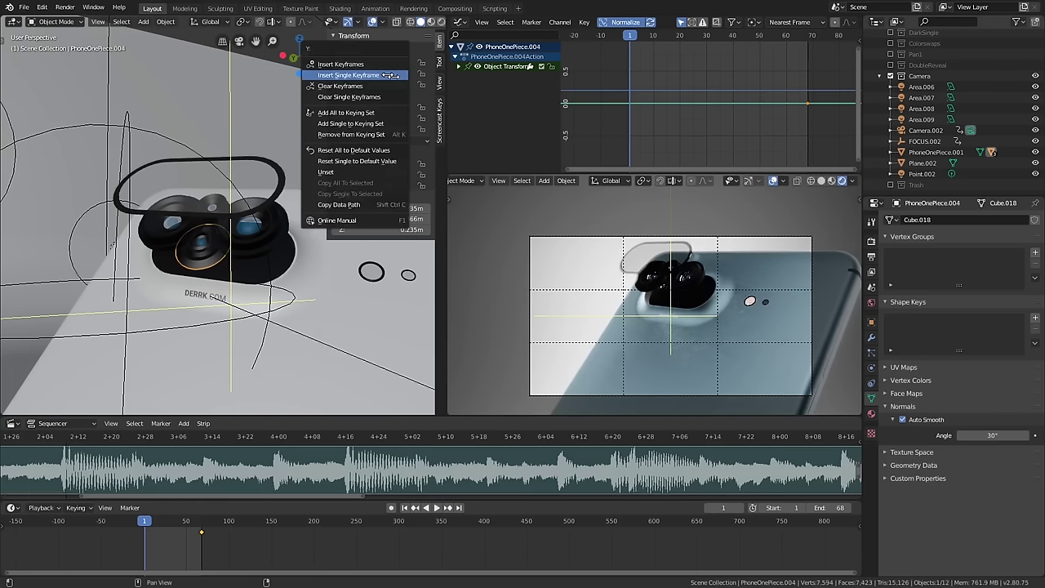
left_click(391, 85)
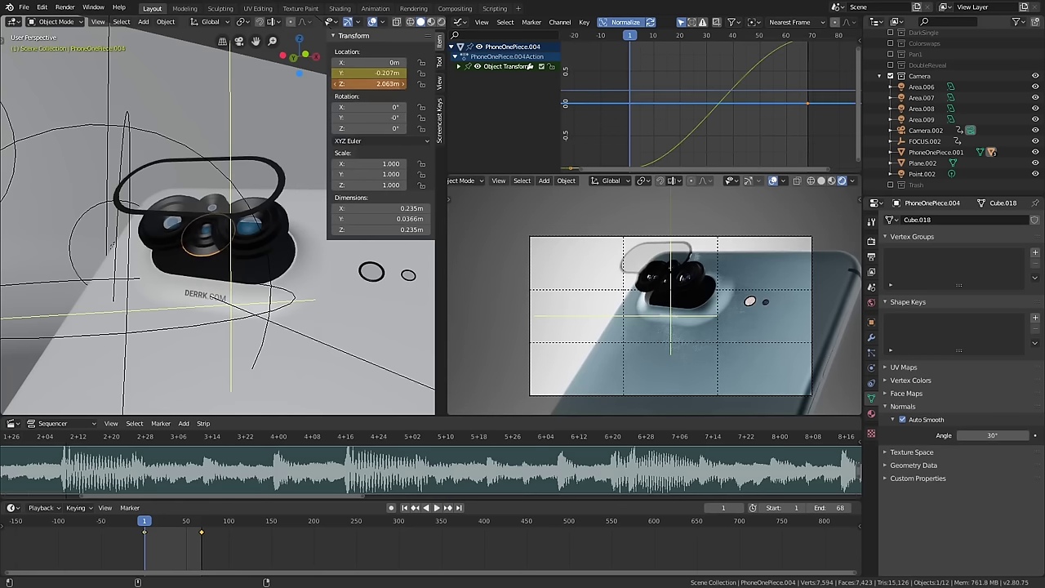
right_click(392, 85)
left_click(392, 85)
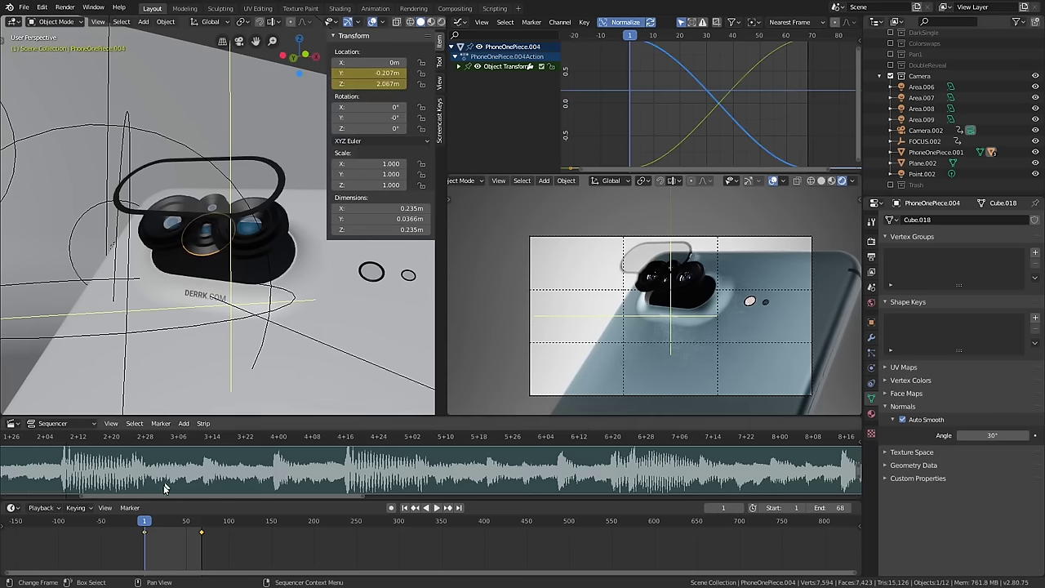
- Play and scrub the animation to review how the glass and lenses settle into the phone body
key("space")
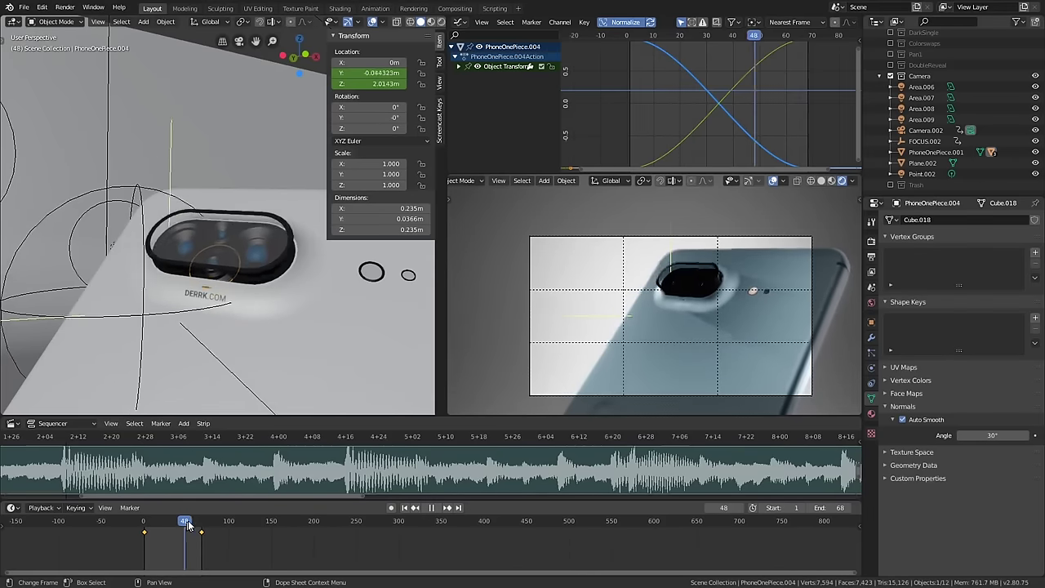
mouse_move(195, 521)
left_mouse_down()
mouse_move(172, 532)
mouse_move(204, 529)
mouse_move(190, 529)
left_mouse_up()
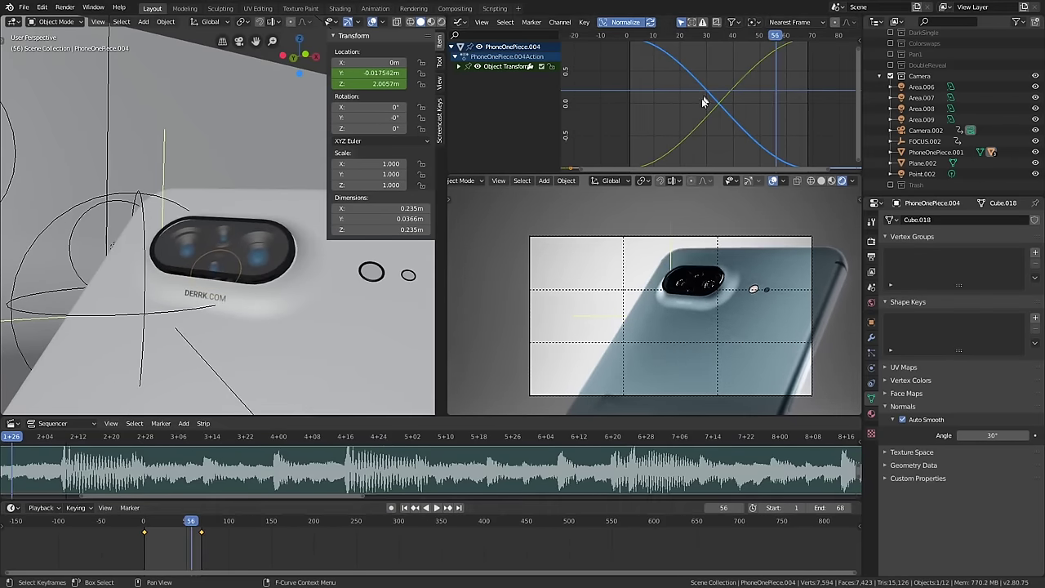
middle_click_drag(247, 358, 283, 346)
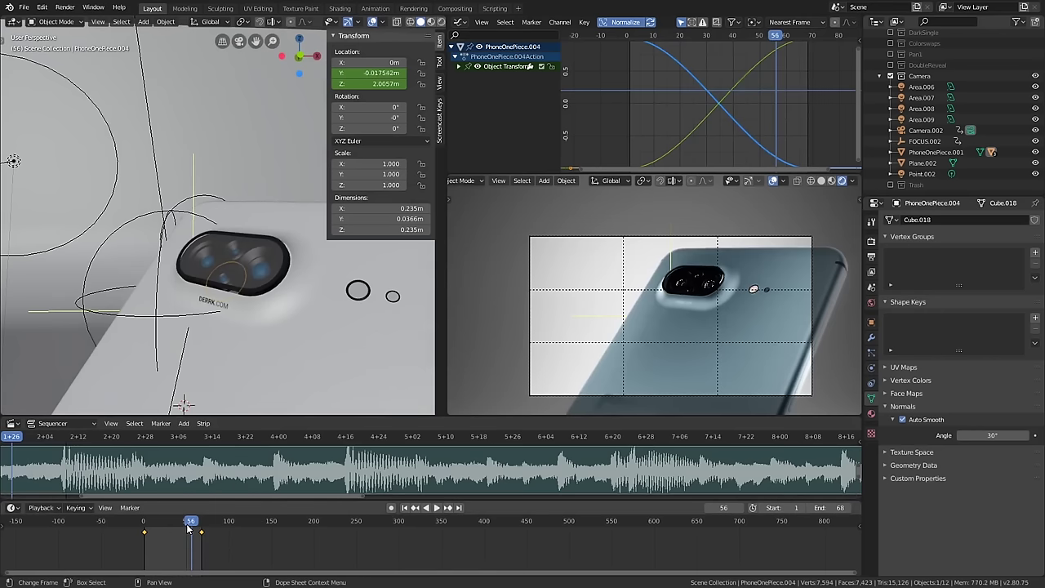
key("space")
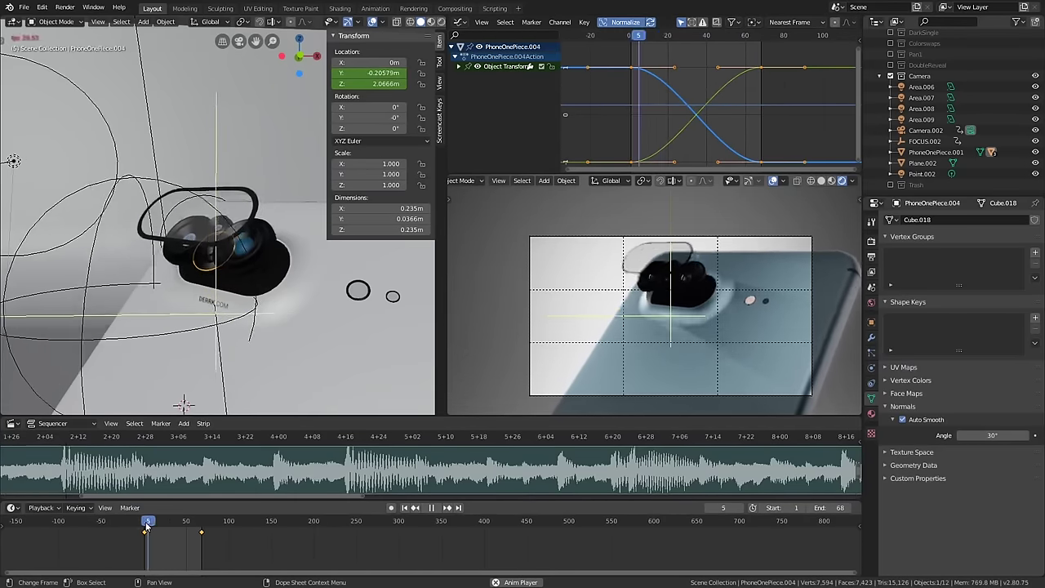
key("space")
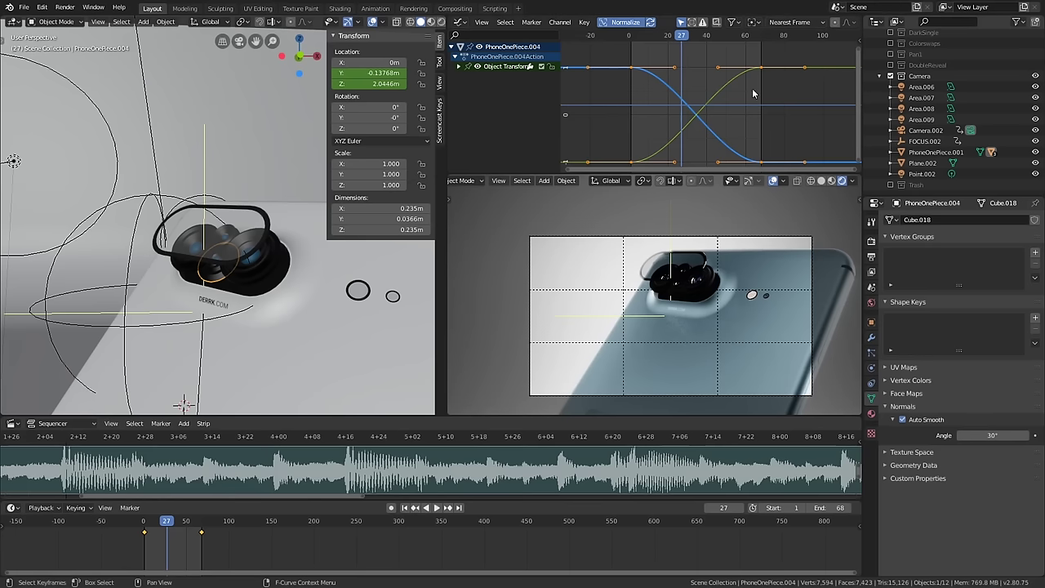
- Select the camera glass, the three-lens object and the small lower lens together and set their keyframe interpolation to Quadratic
key("t")
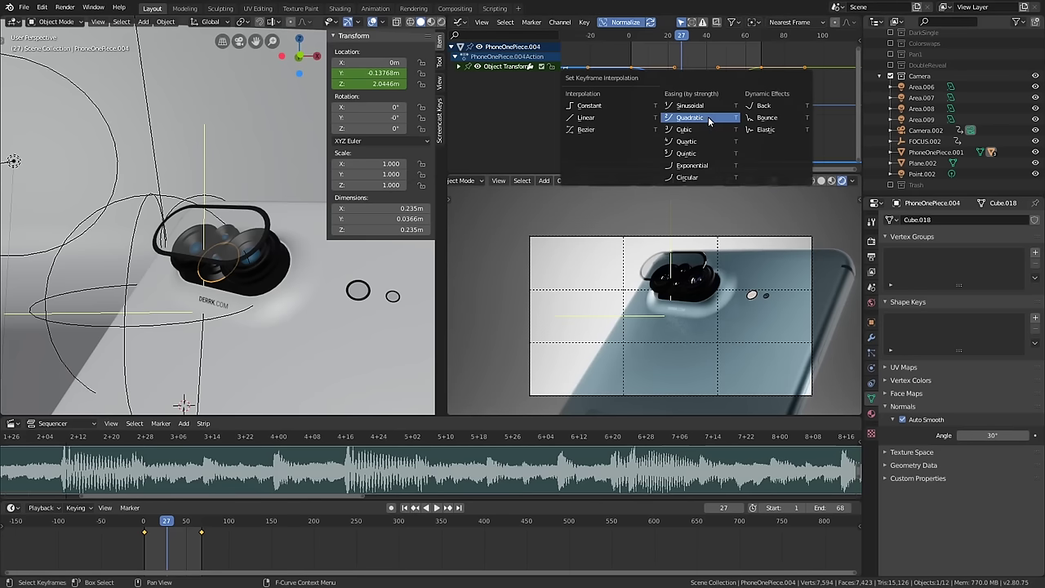
left_click(264, 226)
scroll(273, 253, "up", 2)
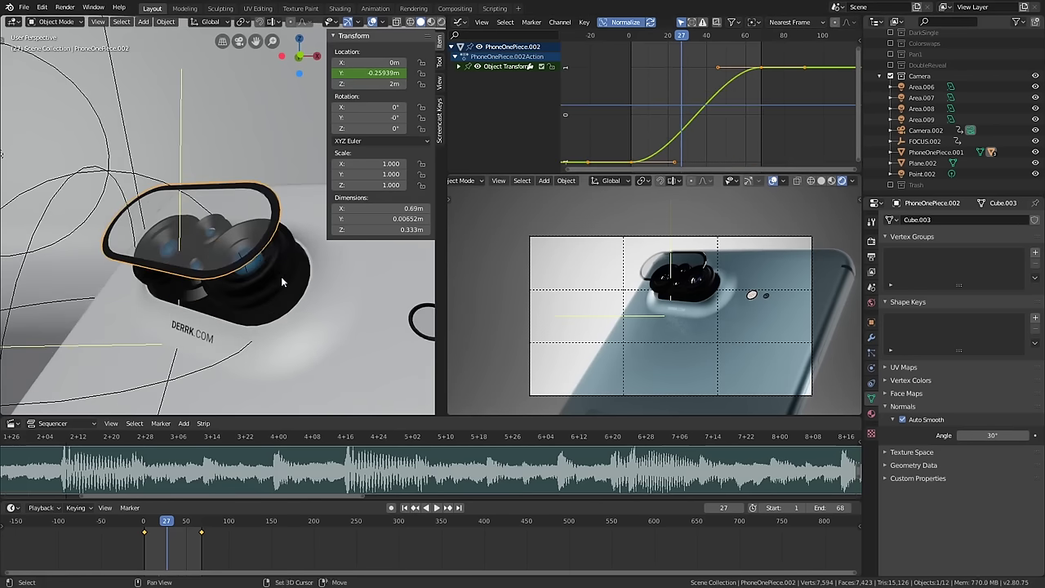
left_click(202, 299, "shift")
left_click(191, 295, "shift")
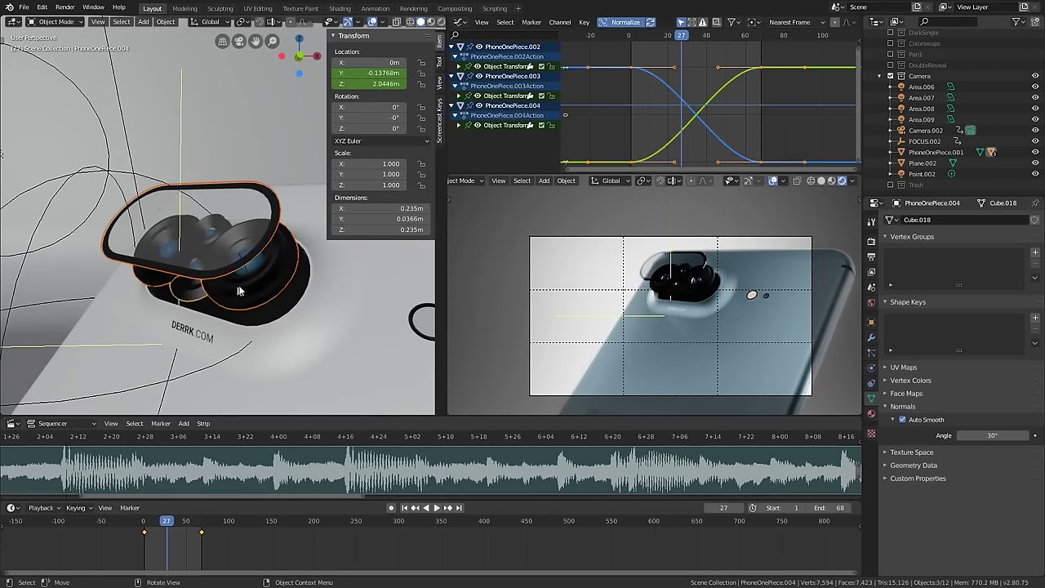
scroll(238, 291, "down", 2)
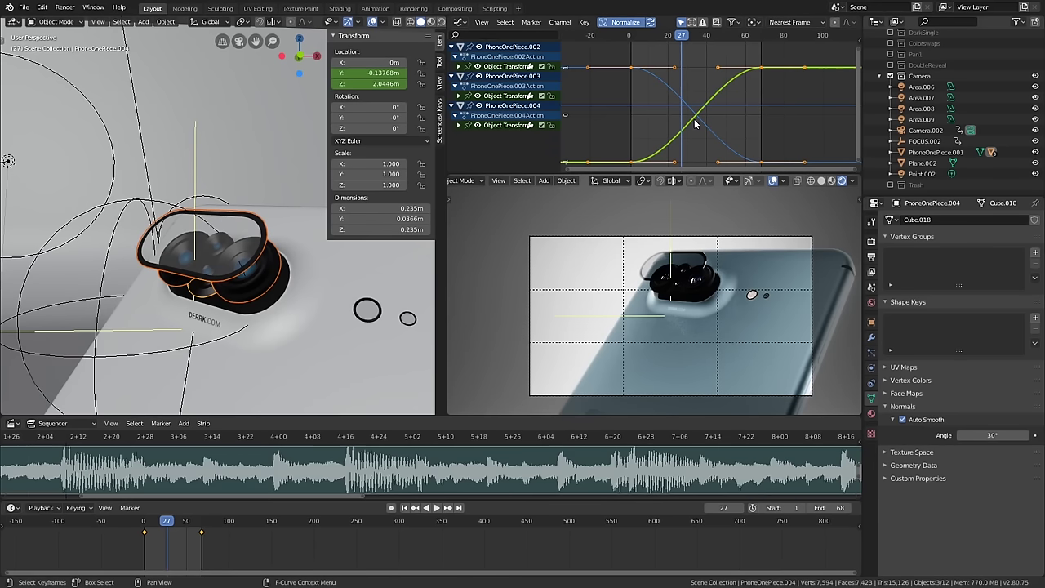
key("Home")
key("t")
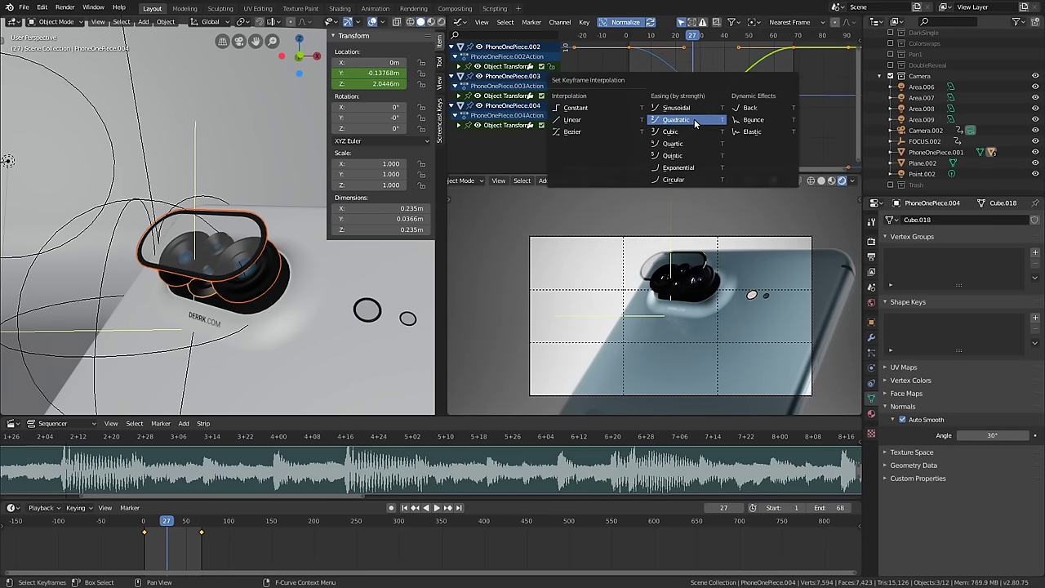
left_click(690, 113)
- Play the animation from frame 0 to examine how the glass and lenses move with quadratic interpolation
scroll(690, 113, "down", 1)
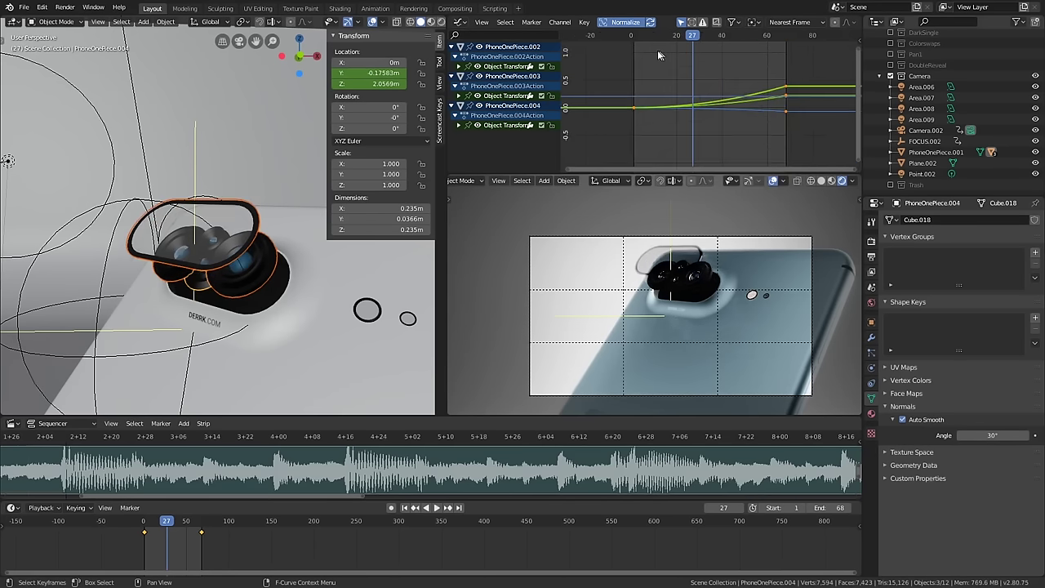
scroll(658, 51, "up", 3)
left_click(622, 35)
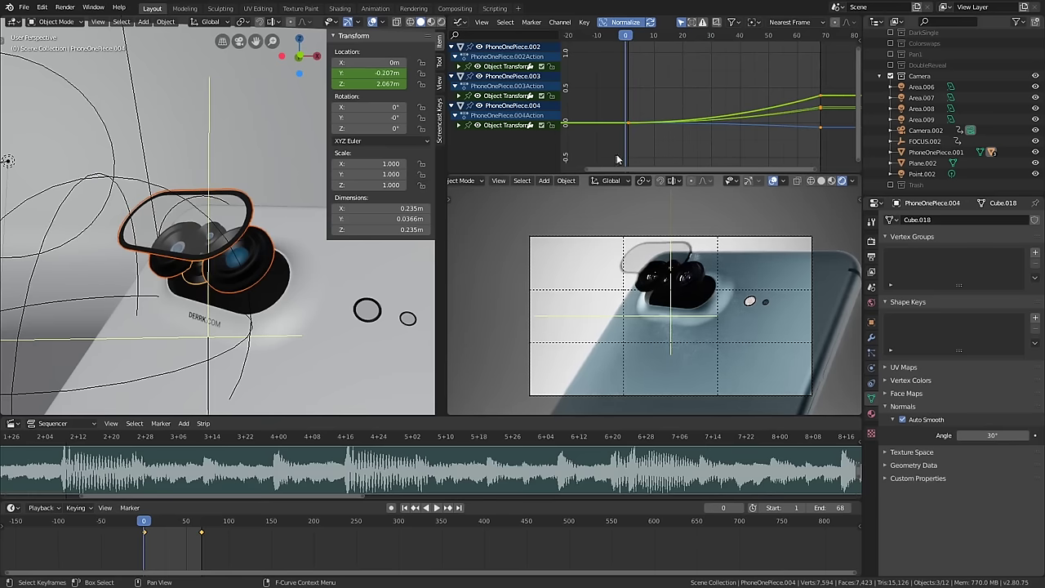
key("space")
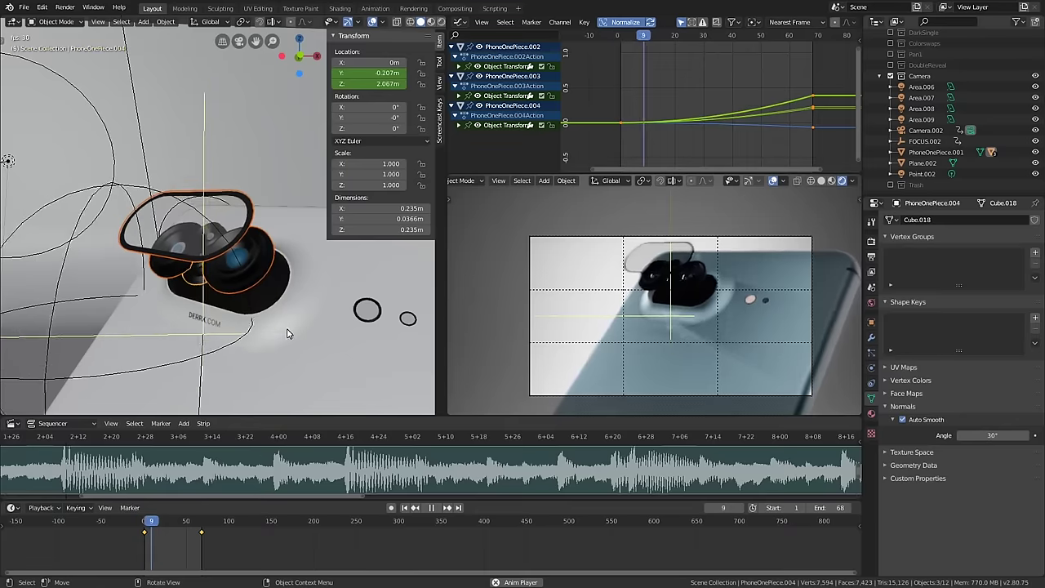
key("space")
- Set the easing type of the glass and lens keyframes to Ease Out and play the animation back from the start
key("ctrl+e")
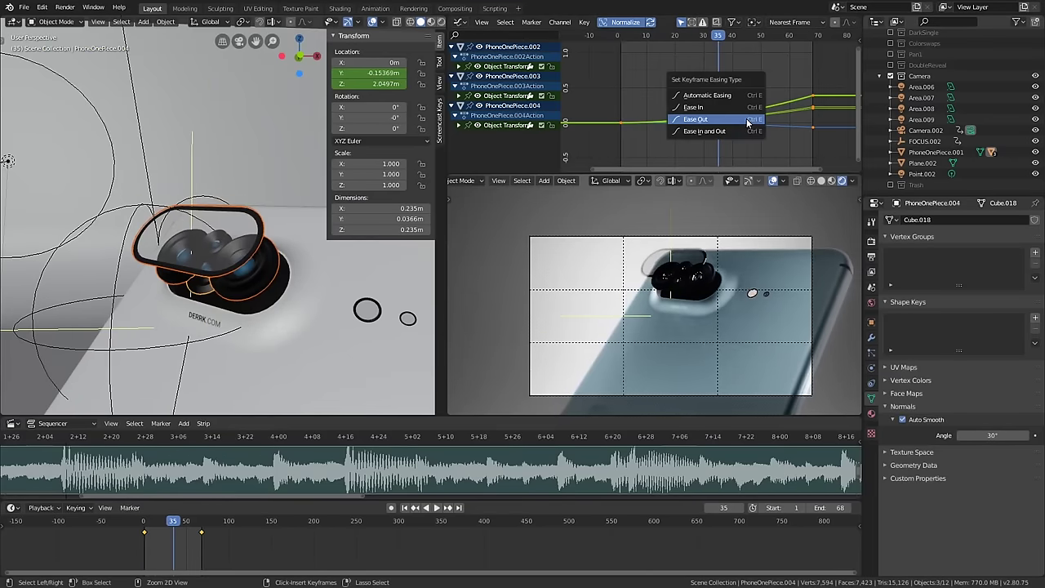
left_click(735, 117)
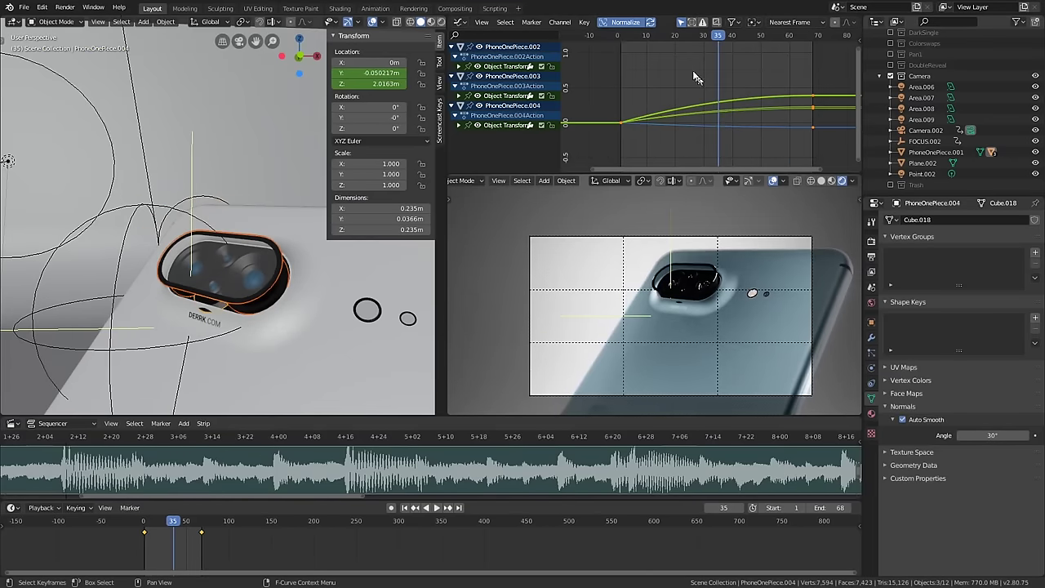
left_click(620, 39)
key("space")
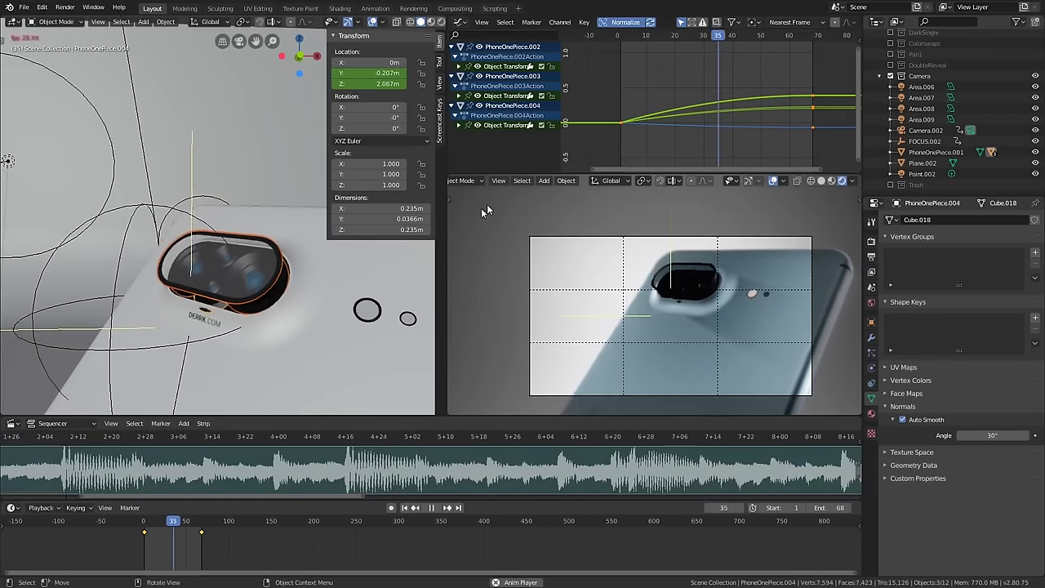
key("space")
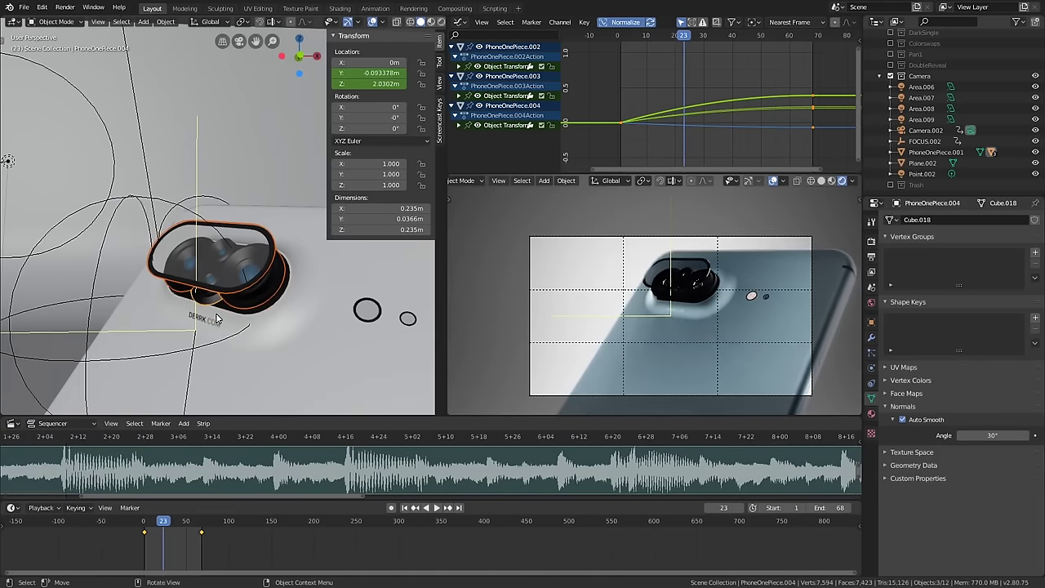
- At frame 6, select the outer base edge loop of the small lower lens and scale it in to about 0.216 m across
scroll(214, 315, "up", 2)
left_click(209, 298)
left_click_drag(151, 523, 150, 517)
key("Tab")
scroll(179, 325, "up", 3)
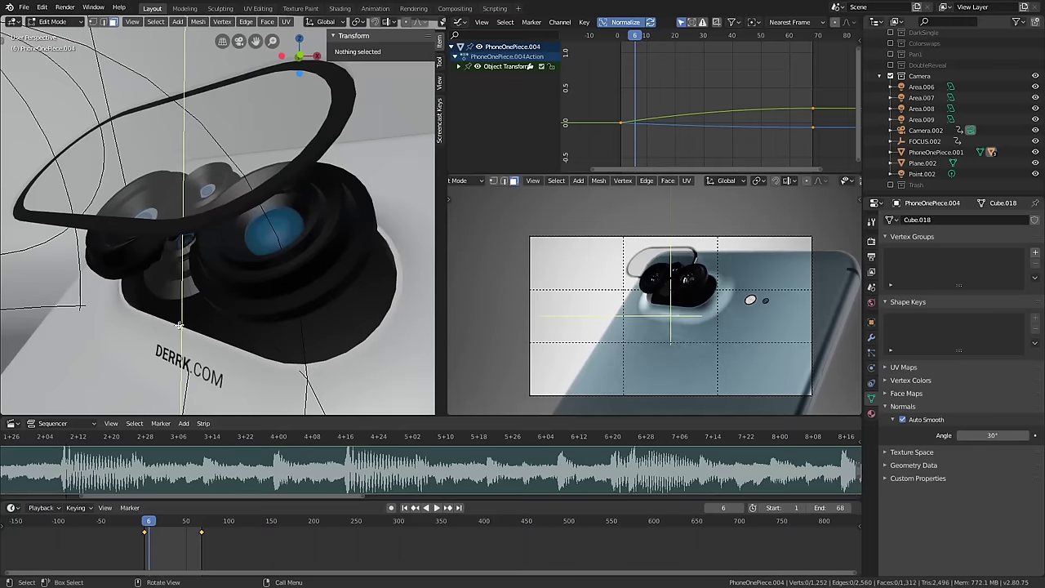
left_click(184, 299, "alt")
key("s")
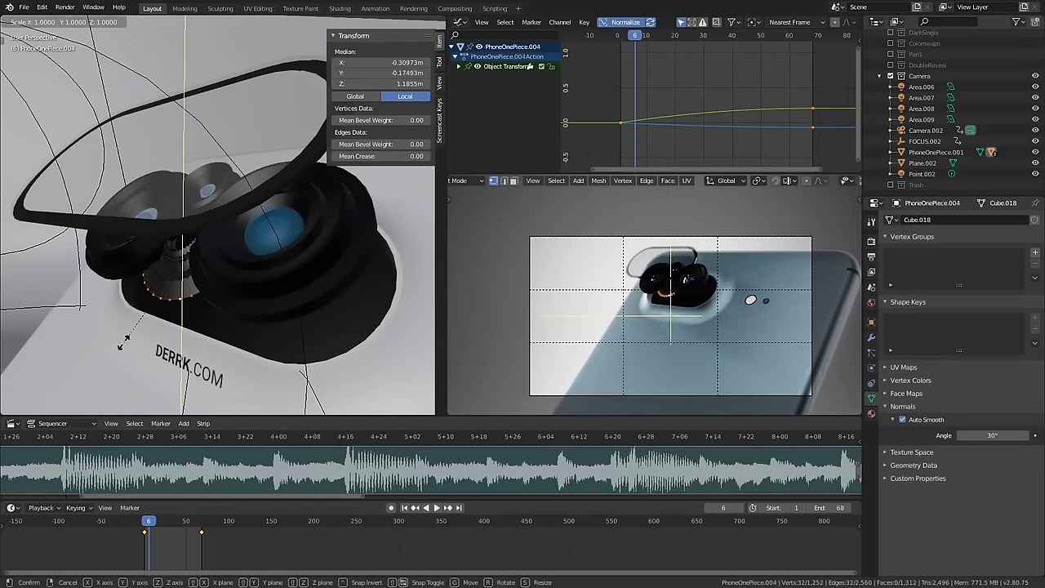
left_click(135, 331)
key("Tab")
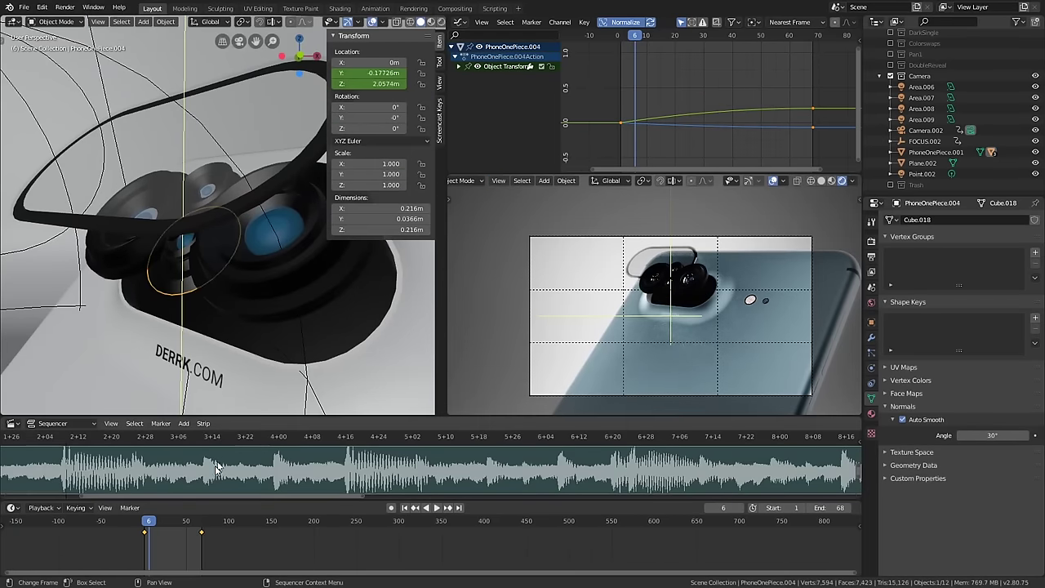
- Play and scrub the animation to check the resized small lens as it slides into the phone body
key("space")
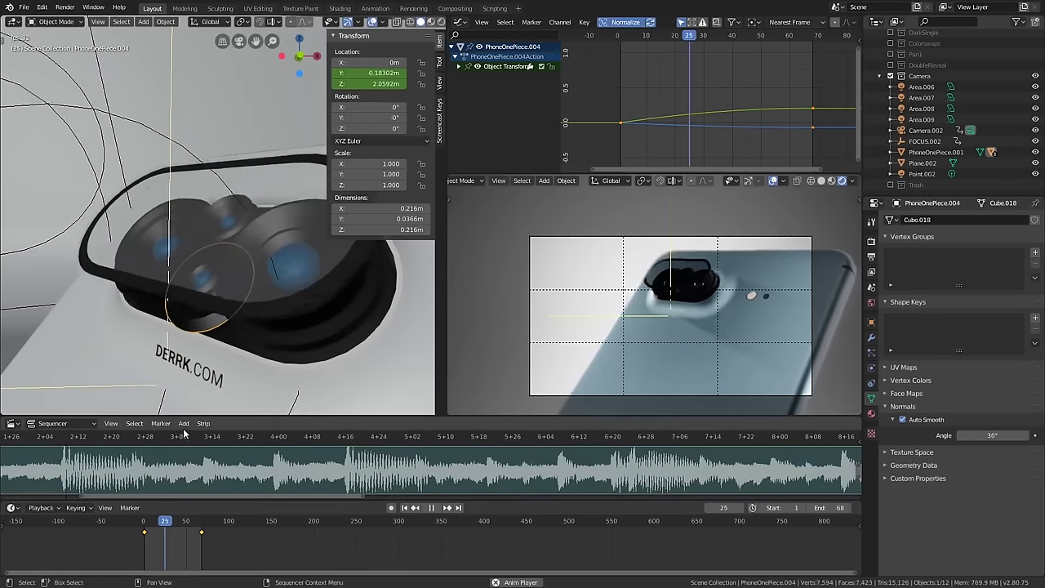
left_click(169, 523)
left_click_drag(168, 524, 165, 524)
key("space")
- Hide the small lens's Y Location curve and set the interpolation of its Z Location keyframes to Bezier
scroll(234, 350, "down", 2)
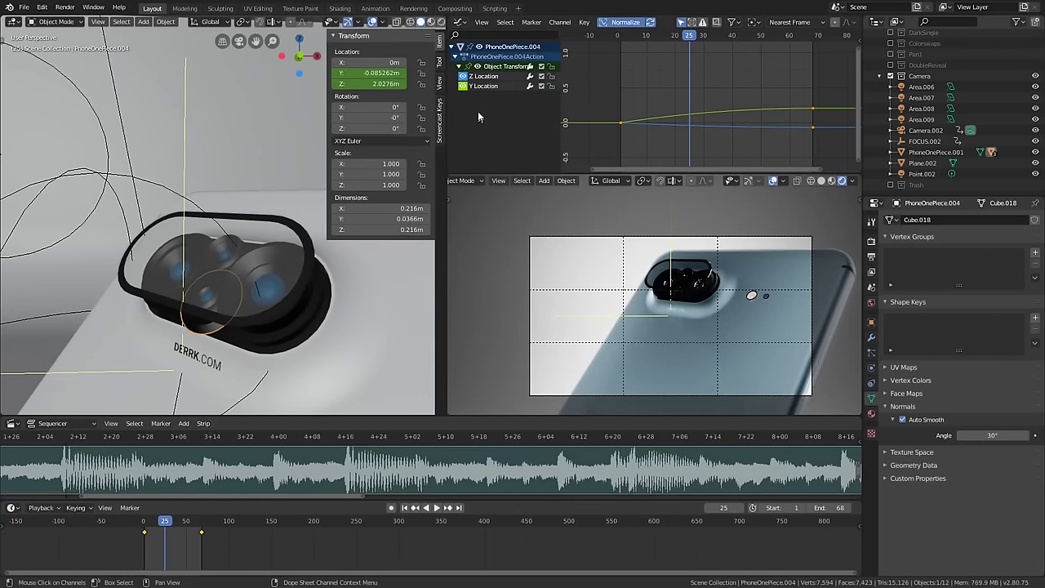
left_click(465, 86)
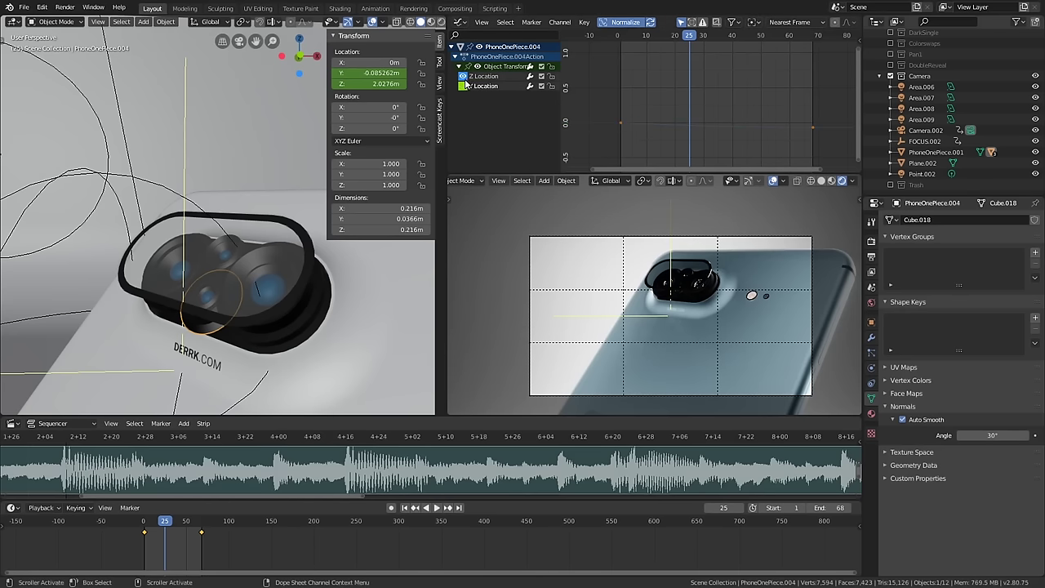
left_click(463, 86)
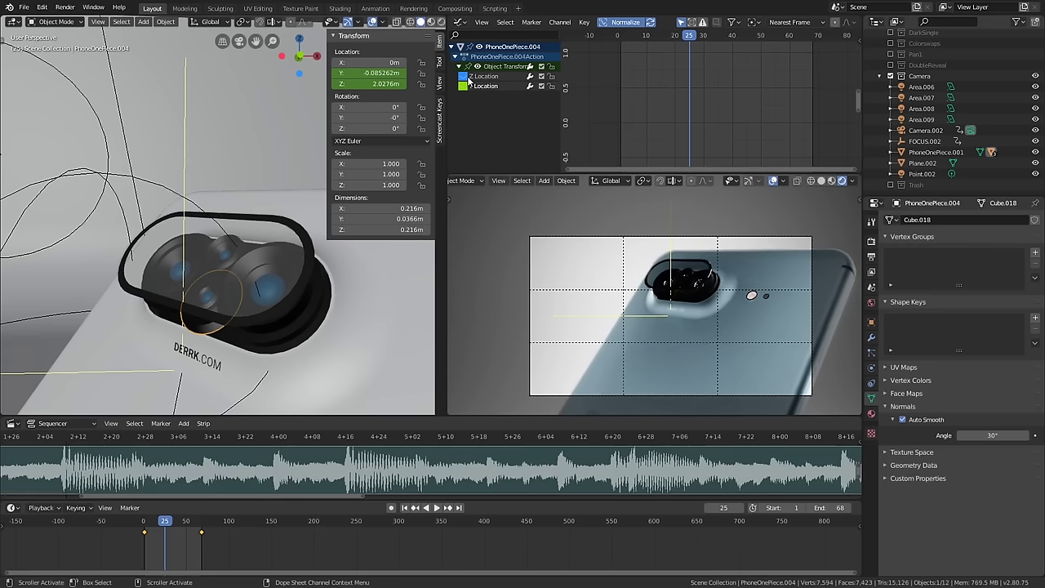
key("t")
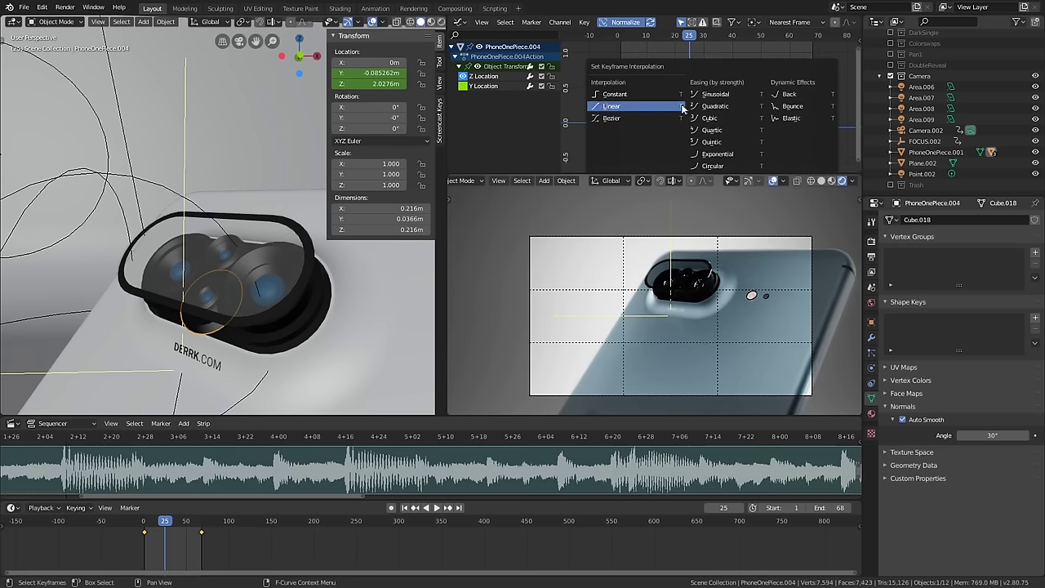
left_click(632, 117)
- Play and scrub the animation from several angles to examine the small lens's Z movement against the glass and other lenses
key("space")
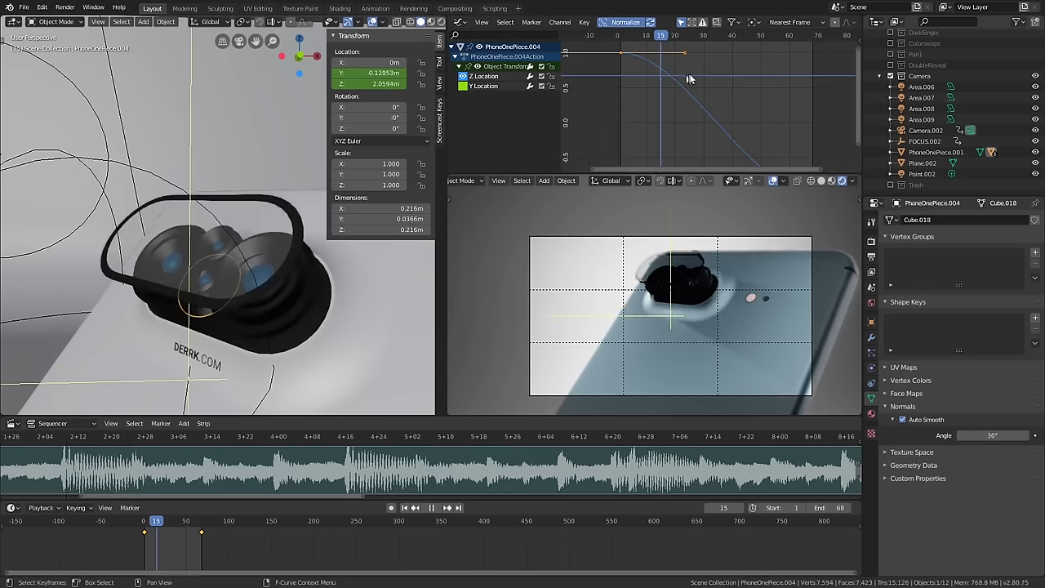
right_click_drag(817, 63, 681, 91, "shift")
scroll(729, 121, "down", 6)
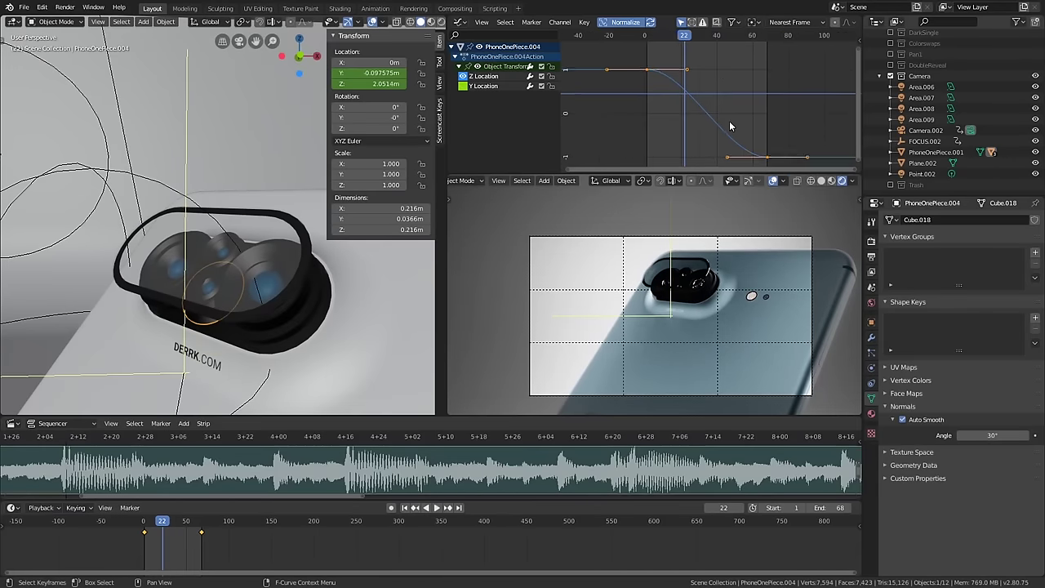
middle_click_drag(716, 52, 663, 52)
key("space")
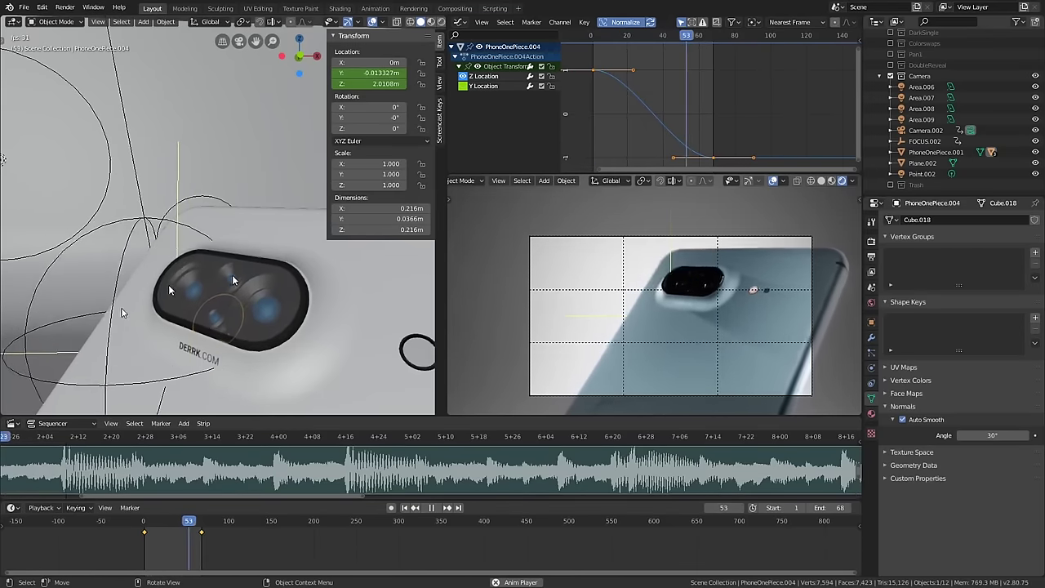
key("space")
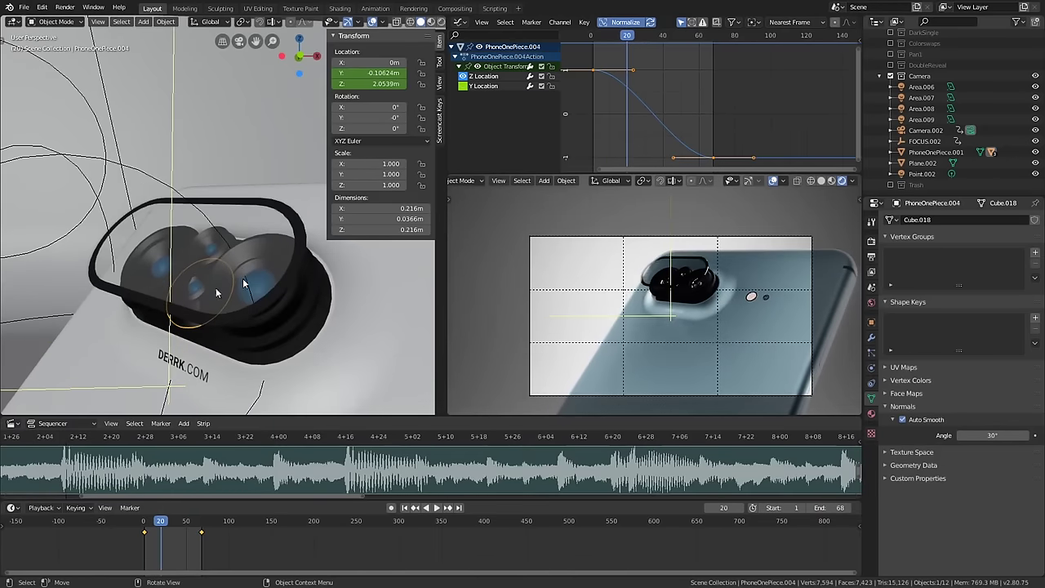
middle_click_drag(243, 283, 282, 323)
scroll(283, 324, "down", 1)
scroll(625, 326, "down", 2)
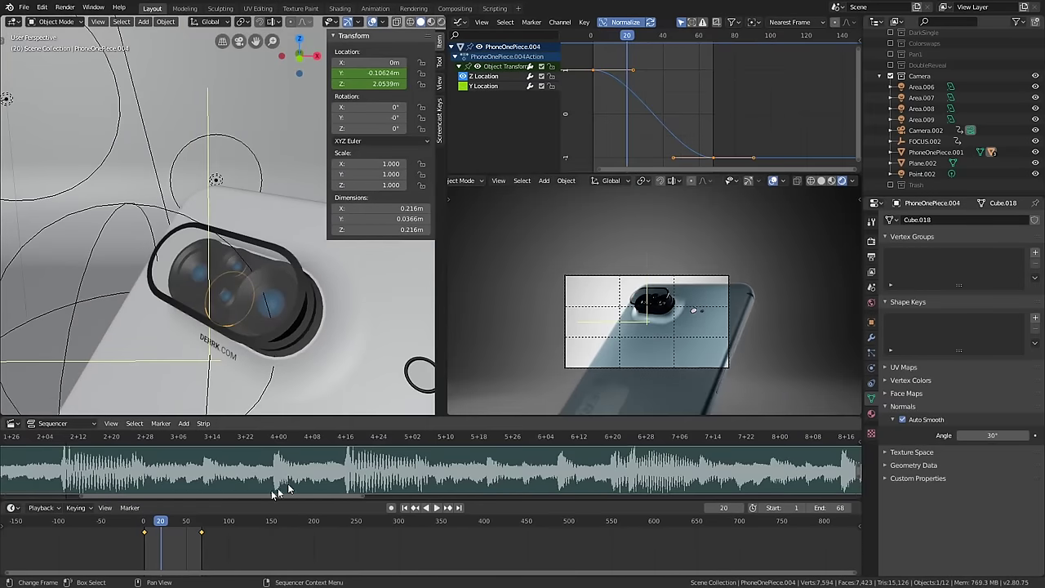
key("space")
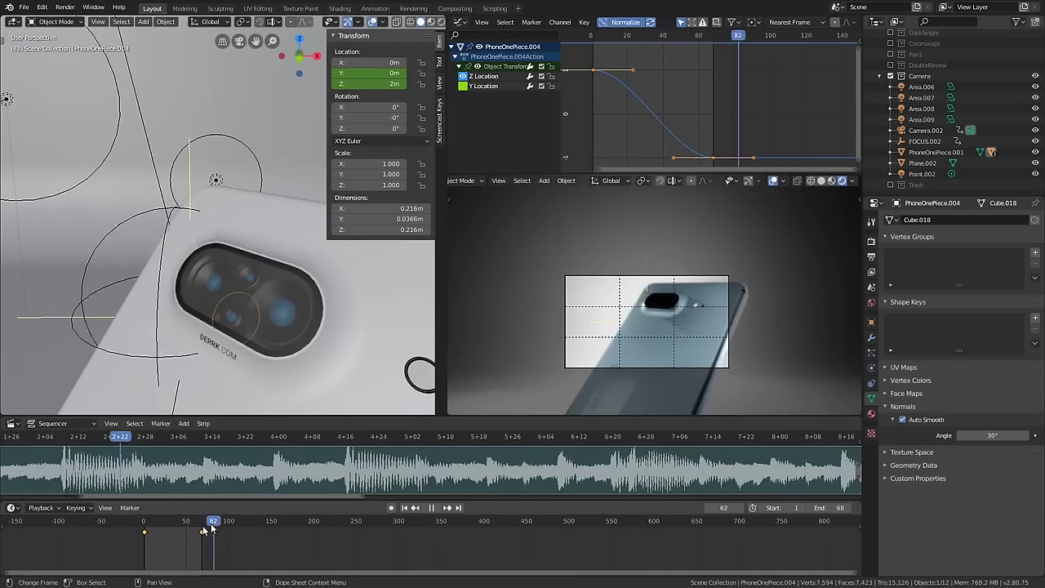
key("space")
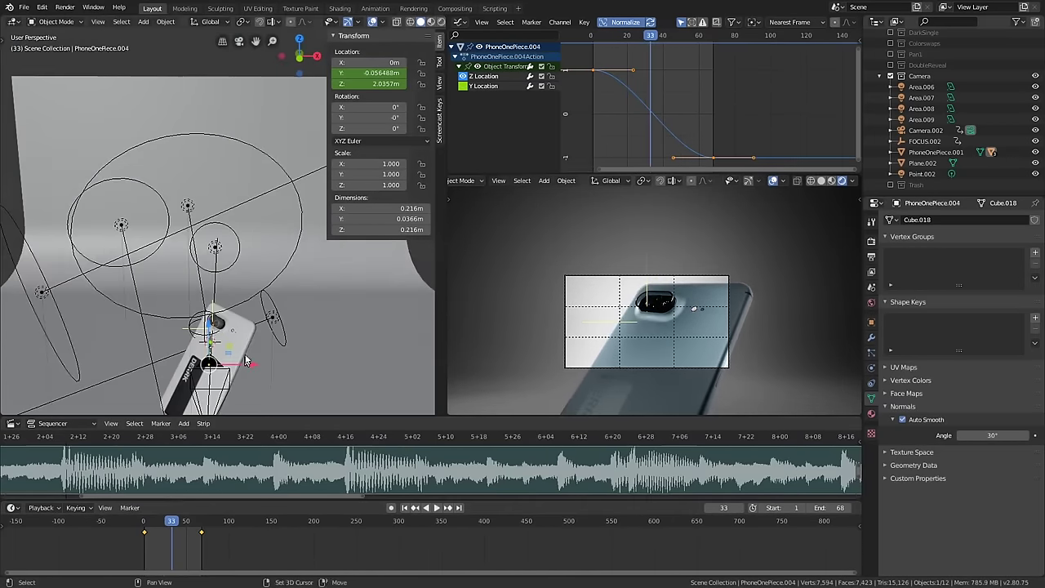
- Inspect the lens close-up in the camera view, check the camera's depth of field settings, and play the whole shot
middle_click_drag(245, 359, 186, 305)
scroll(639, 269, "up", 2)
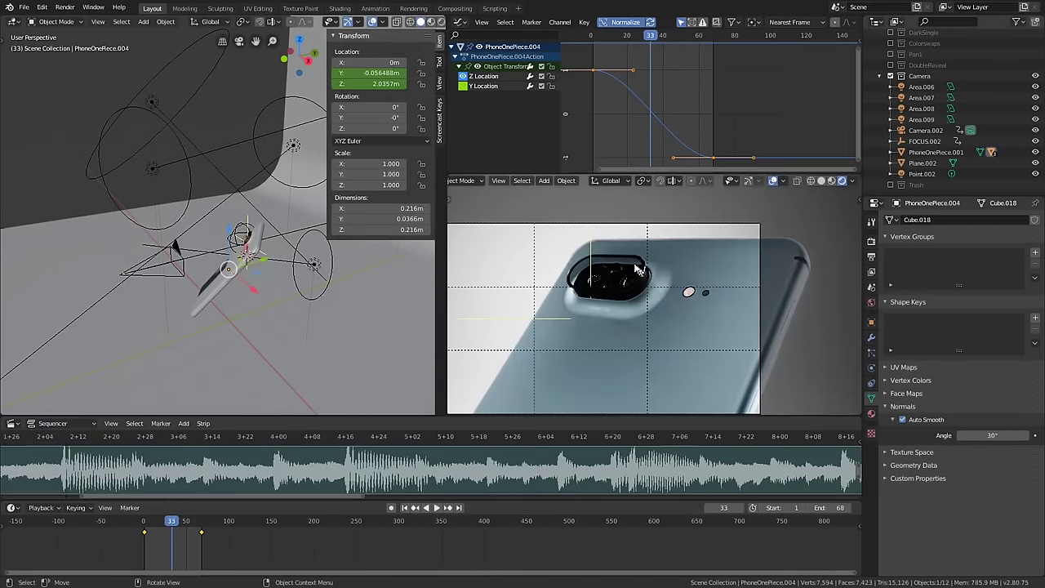
scroll(639, 269, "up", 3)
scroll(625, 281, "down", 1)
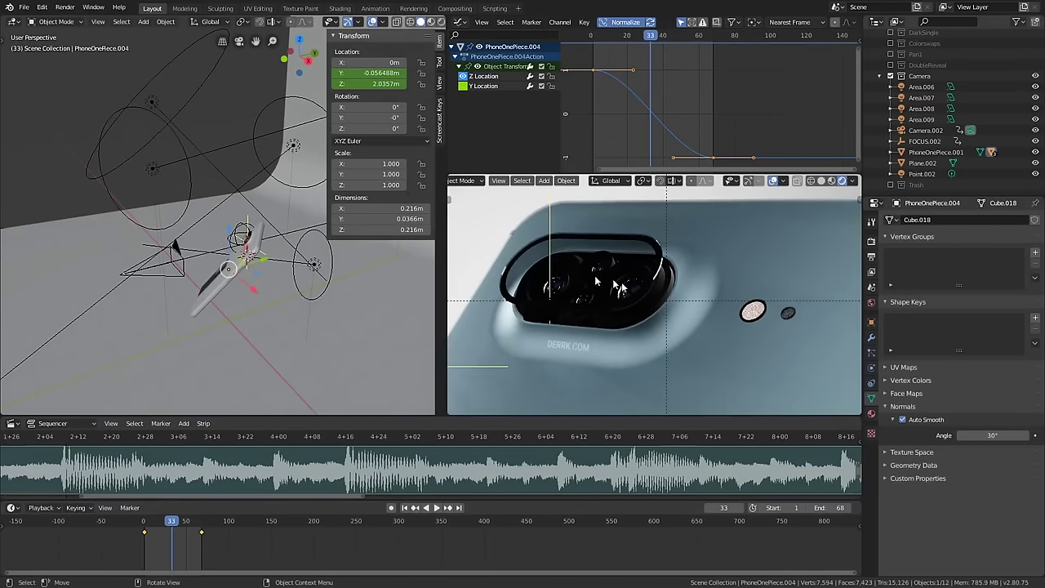
left_click(208, 258)
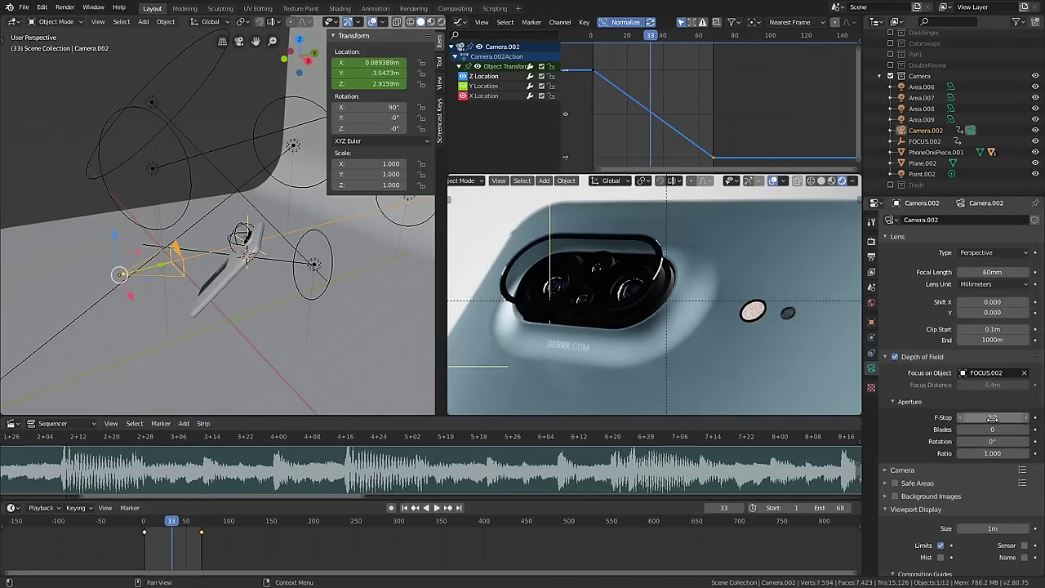
scroll(599, 274, "down", 3)
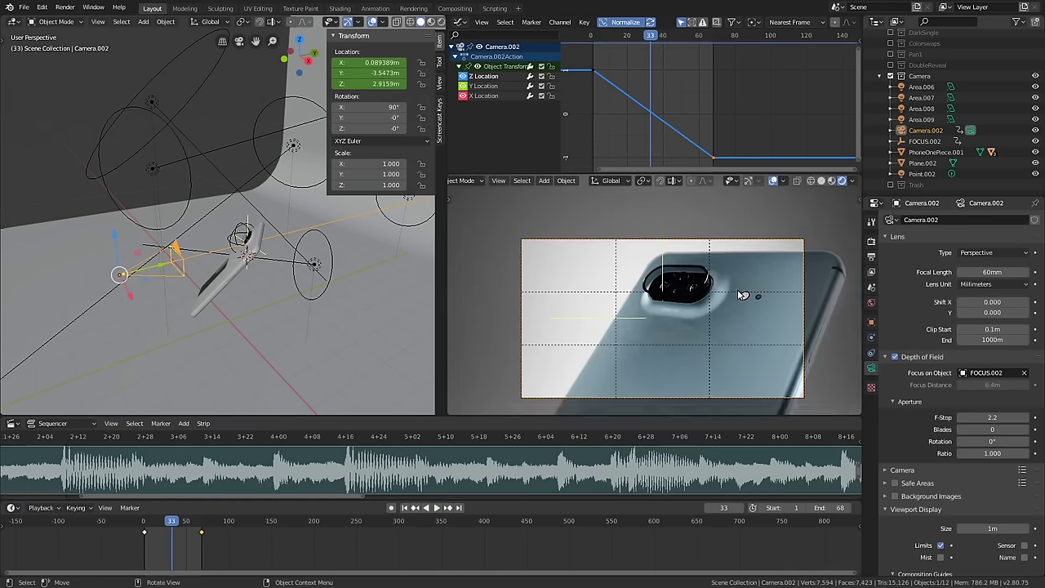
scroll(258, 275, "down", 2)
key("space")
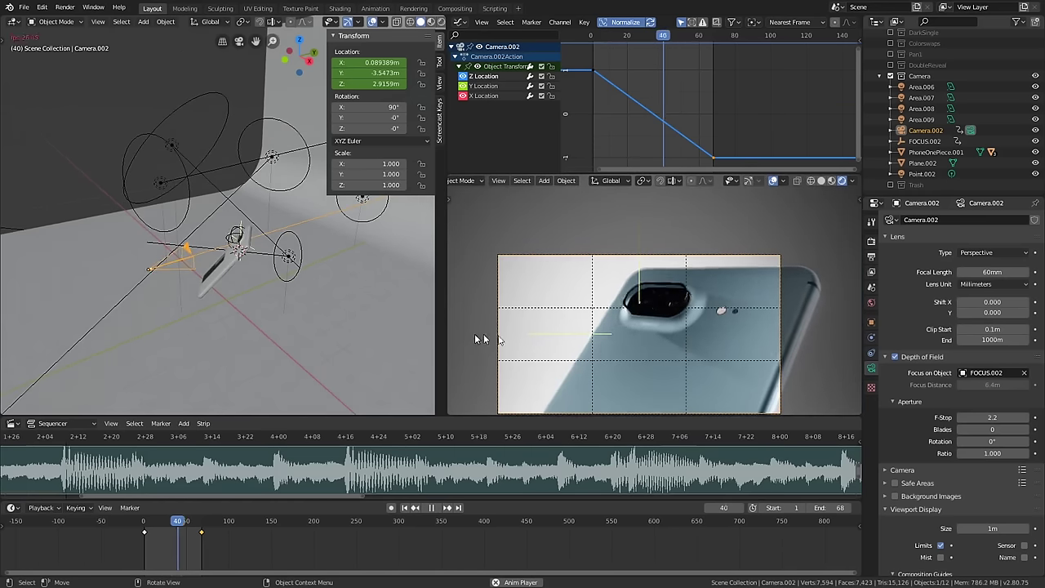
key("space")
scroll(186, 353, "down", 1)
middle_click_drag(187, 352, 234, 368)
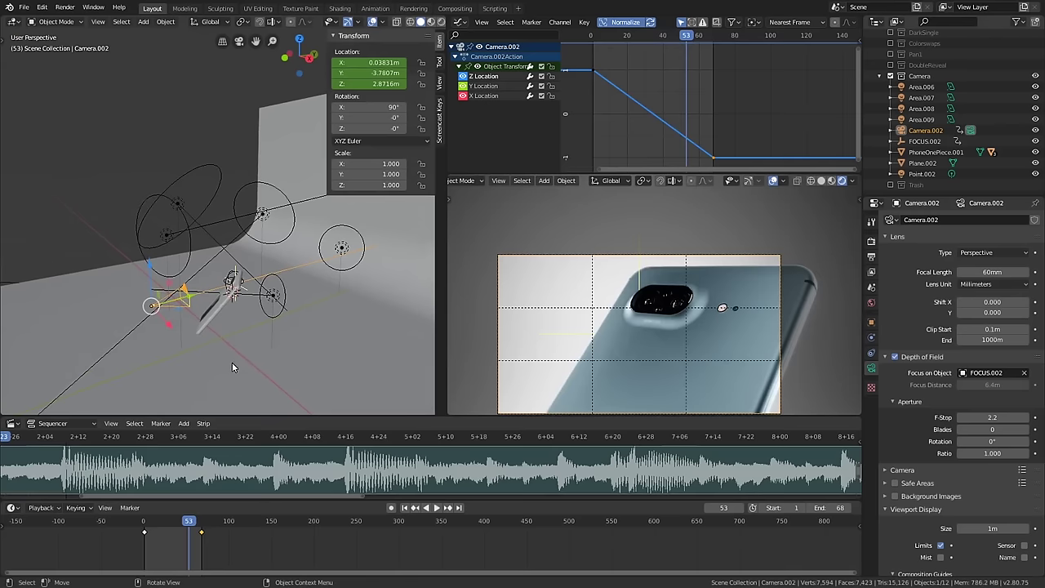
- Switch from the Camera collection to the DoubleReveal collection and deselect everything in the scene
left_click(891, 76)
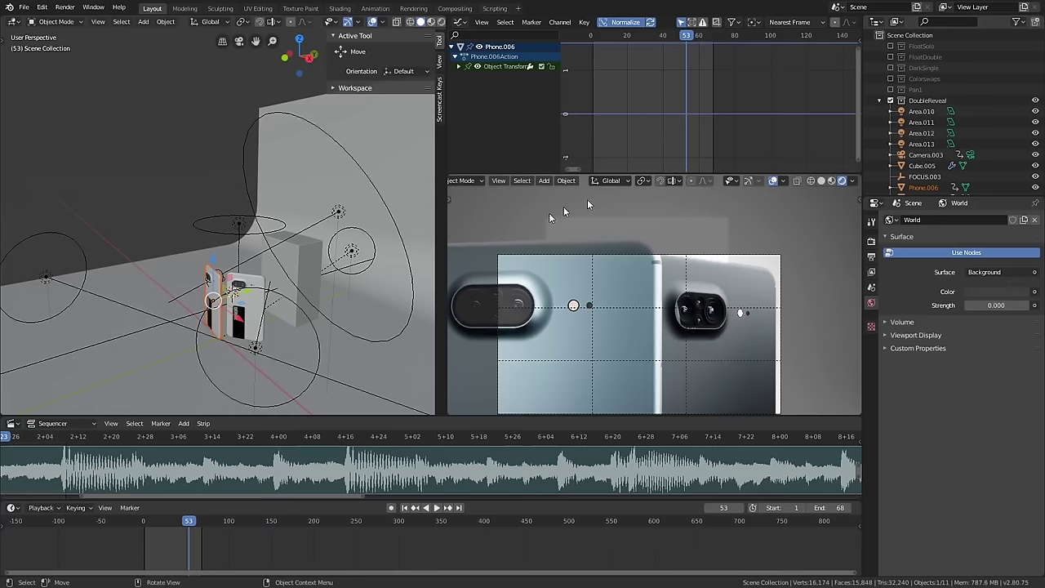
scroll(317, 255, "down", 4)
key("alt+a")
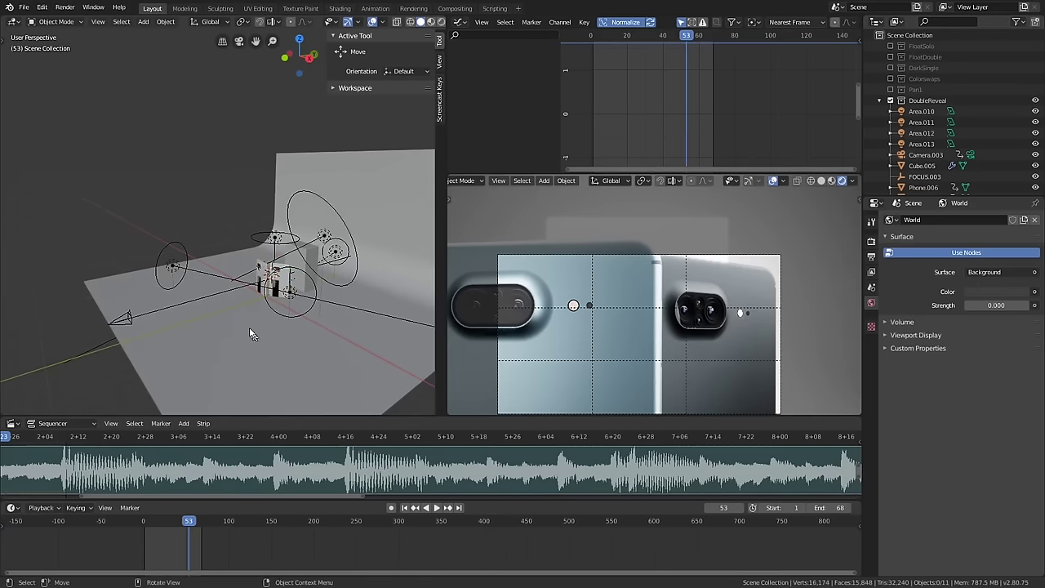
- Select the DoubleReveal shot's camera, Camera.003, and make it the active scene camera
middle_click_drag(251, 334, 282, 351)
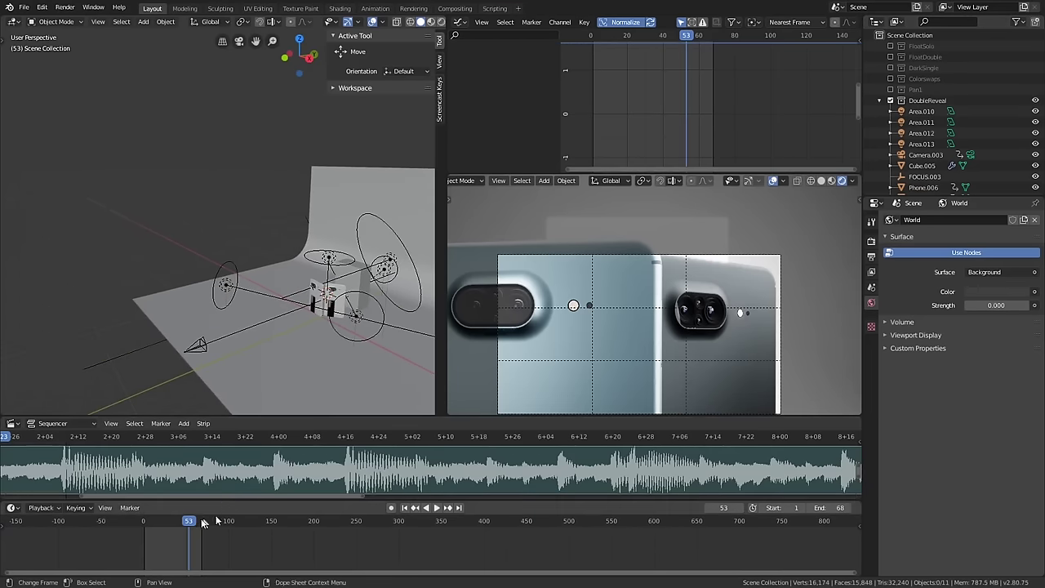
left_click(247, 331)
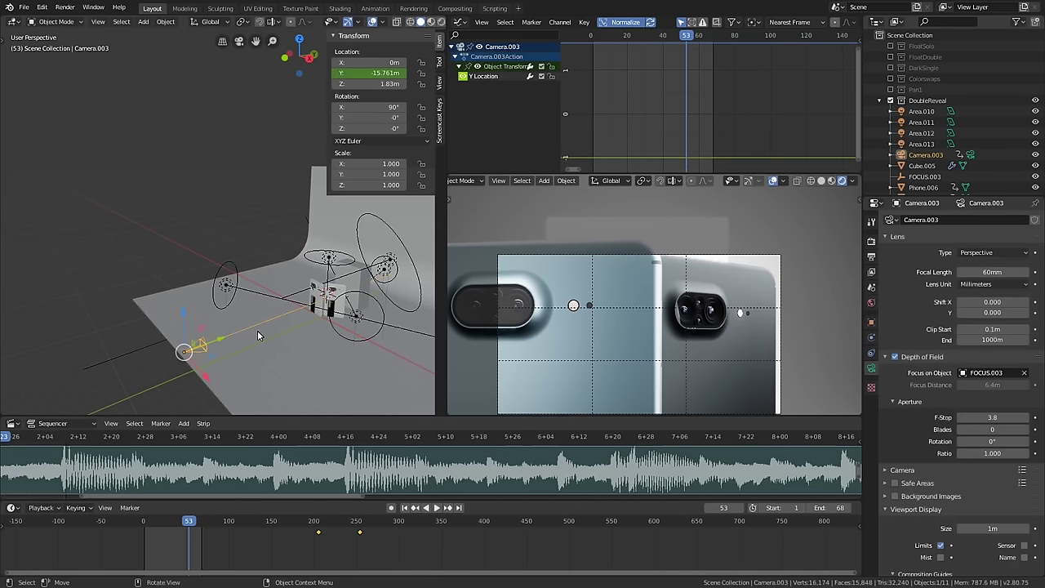
key("ctrl+KP_0")
scroll(258, 335, "down", 5)
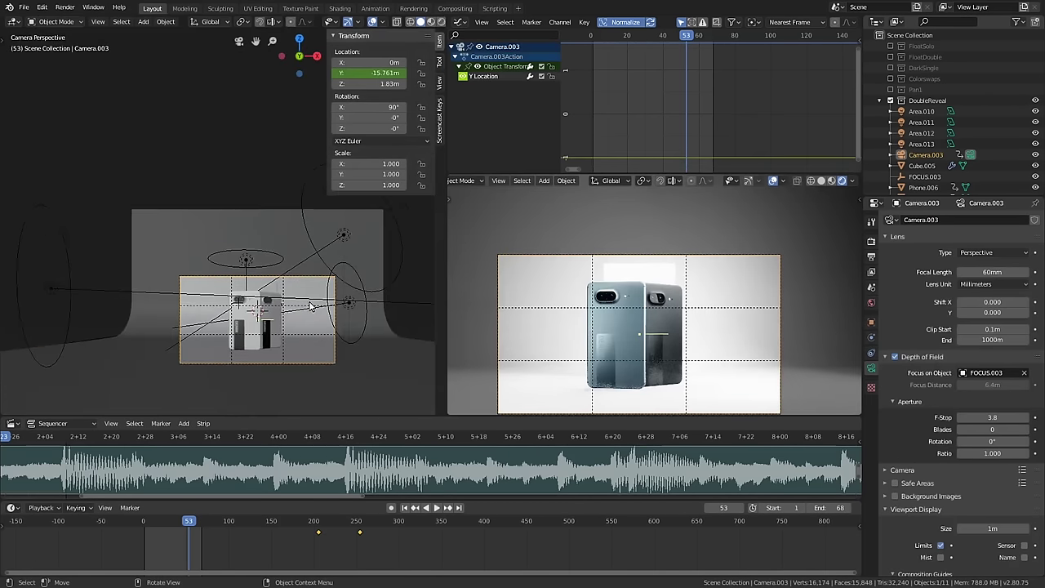
scroll(315, 307, "down", 1)
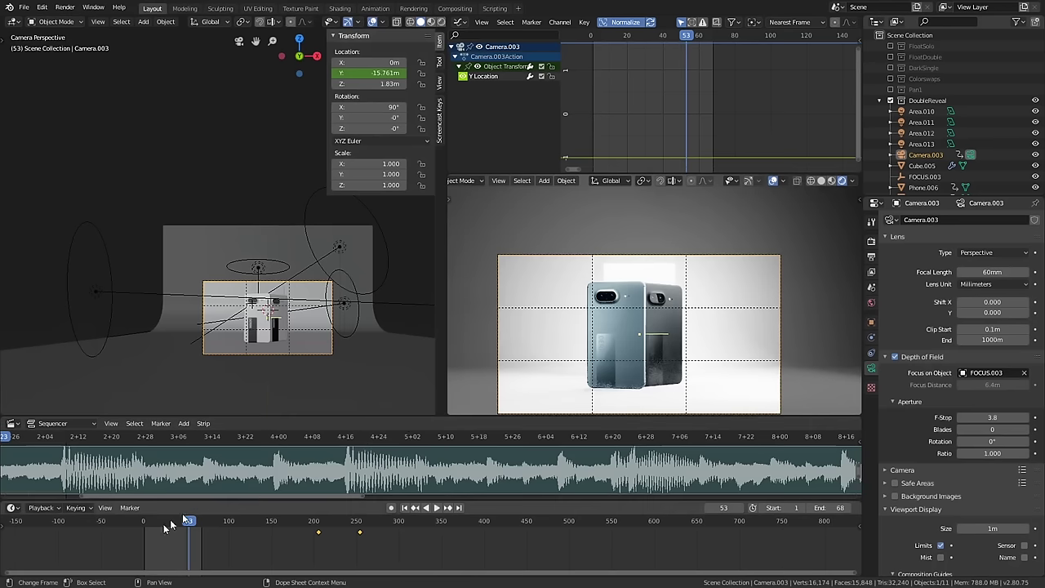
- Check the shot through the camera at frames 2, 68 and 0 to examine the opening view of the phones
scroll(141, 534, "up", 1)
left_click(146, 522)
key("space")
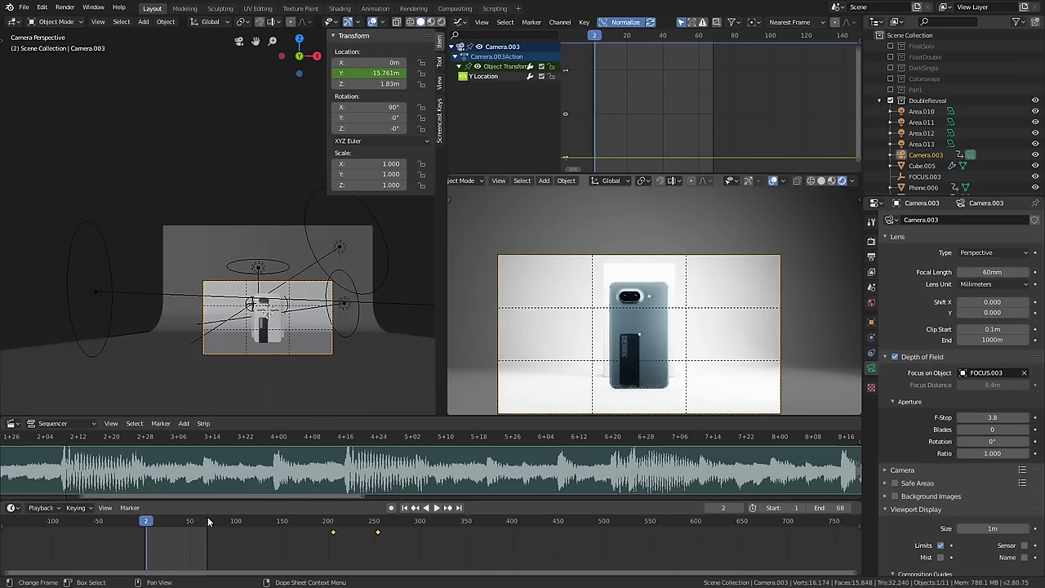
key("space")
left_click(208, 520)
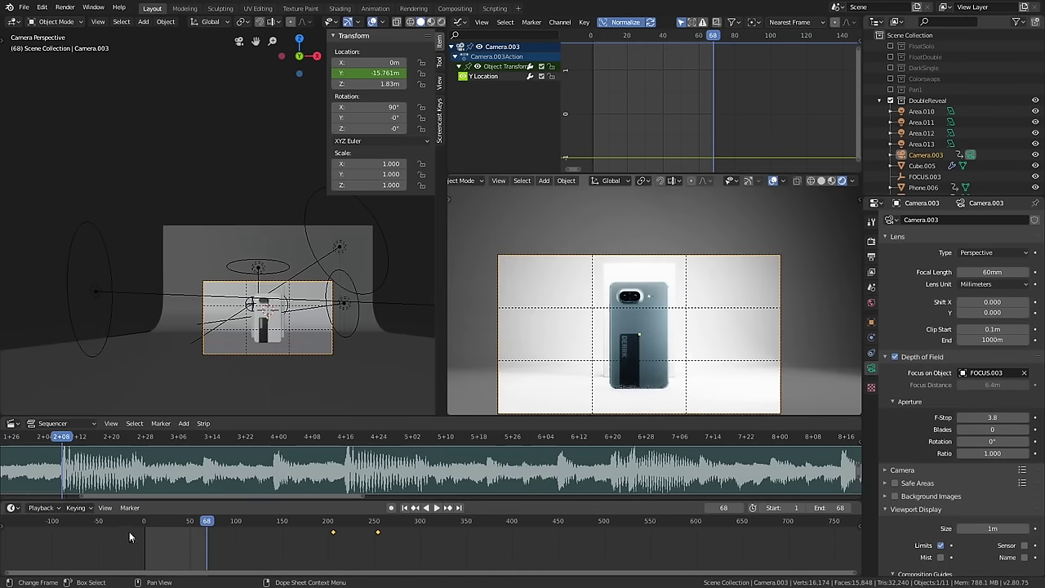
left_click(145, 521)
scroll(275, 294, "up", 1)
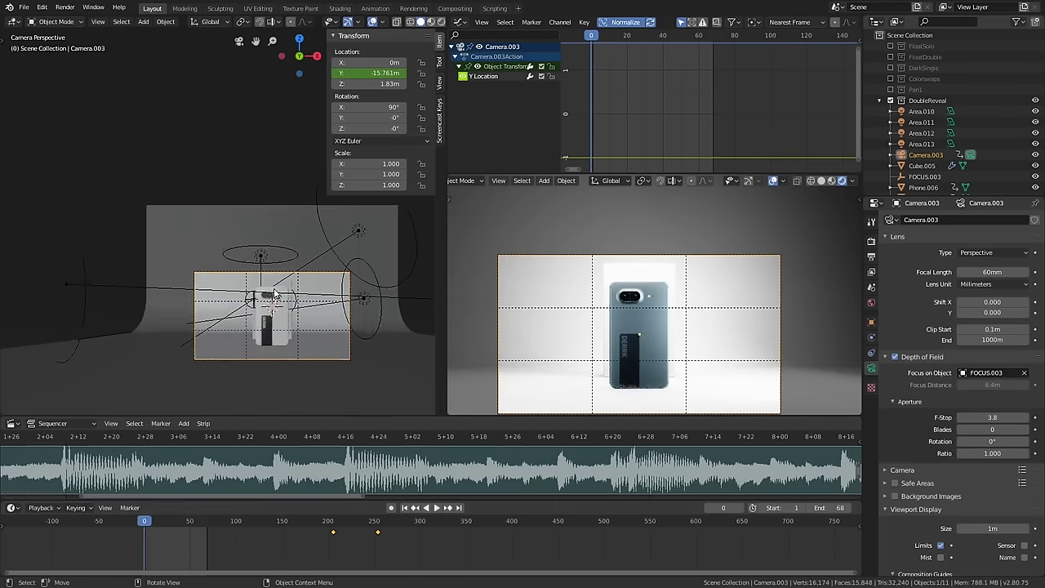
scroll(276, 294, "up", 3)
middle_click_drag(211, 362, 201, 345, "shift")
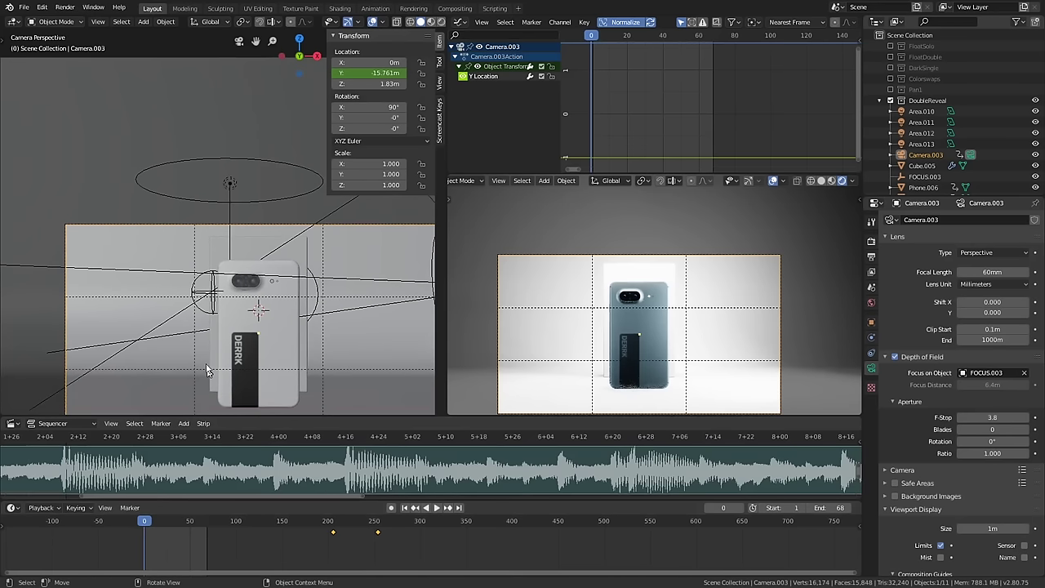
- Scrub and play backwards between the camera's two keyframes to examine its movement towards the phones
left_click(342, 524)
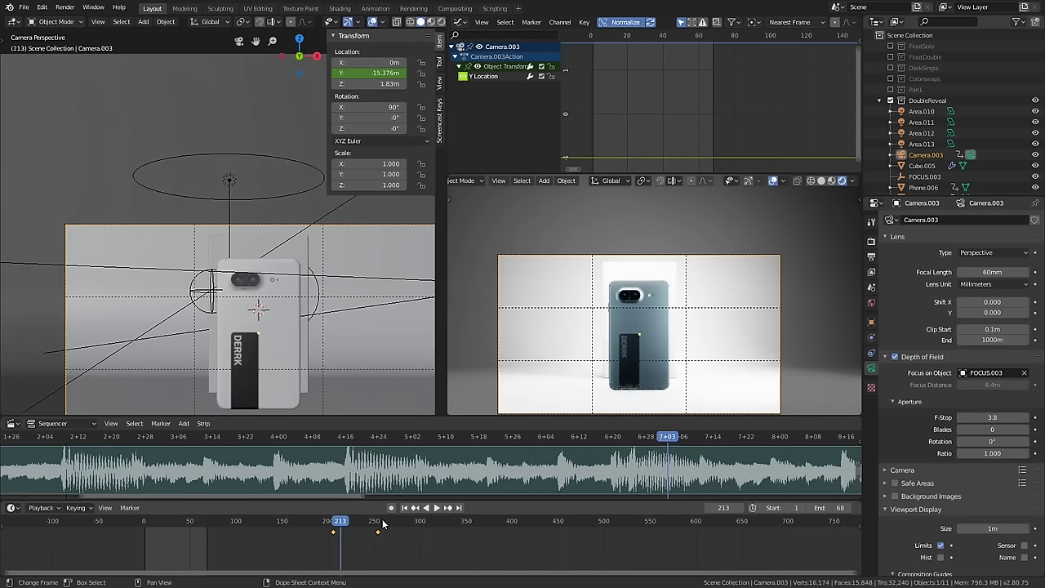
left_click(381, 523)
key("shift+ctrl+space")
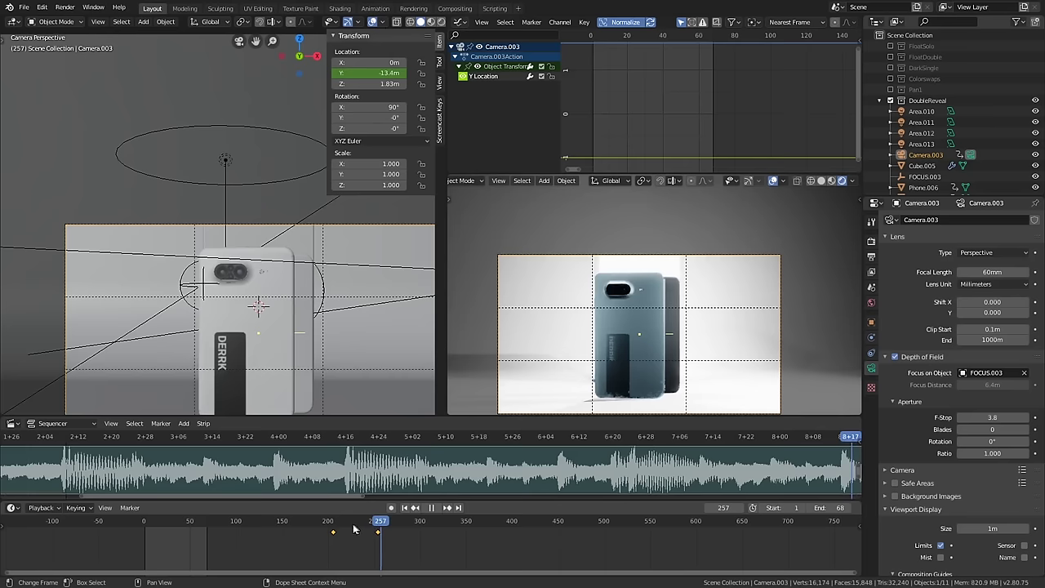
key("space")
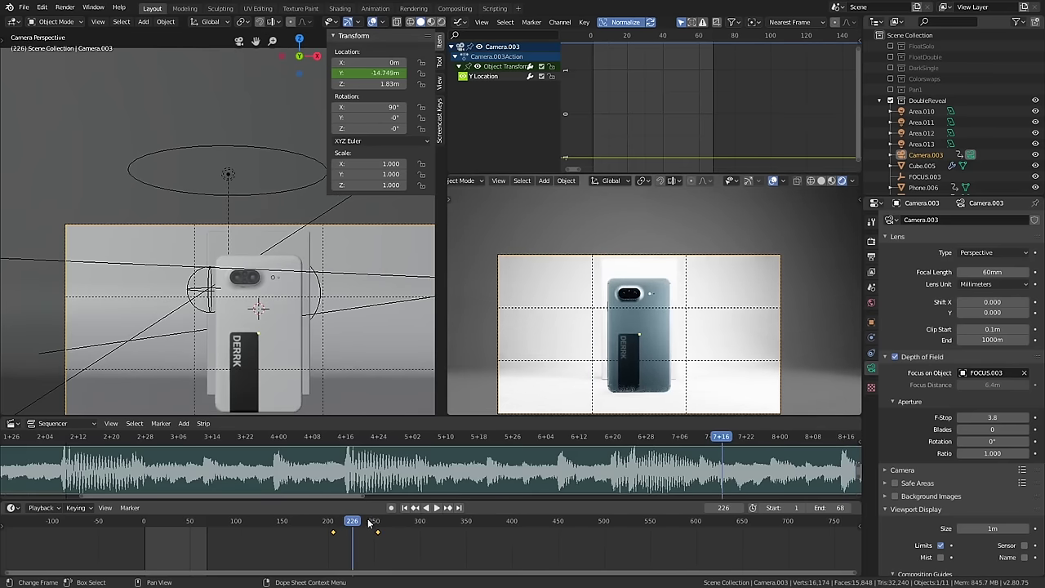
left_click(367, 520)
key("ctrl+z")
- Select the front phone, frame it in the viewport, and examine its slide and rotation around its two keyframes
left_click(296, 332)
middle_click_drag(296, 331, 253, 347)
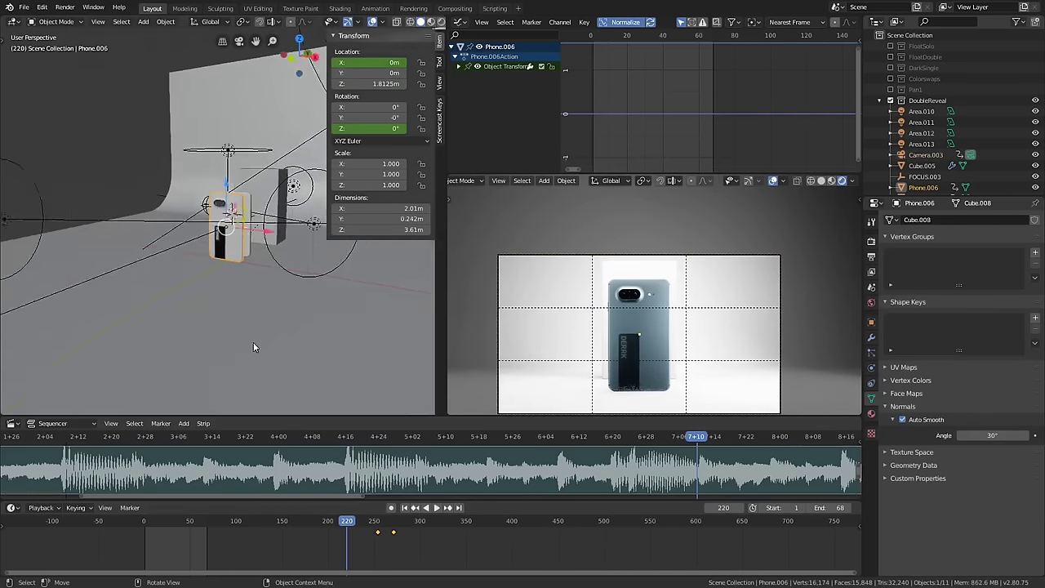
key("KP_Decimal")
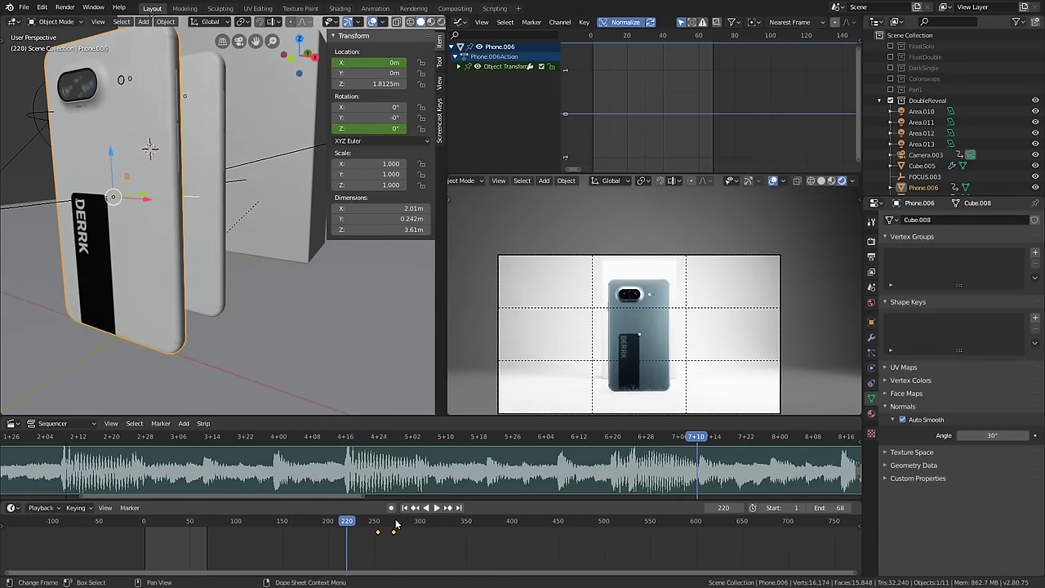
left_click(396, 522)
key("space")
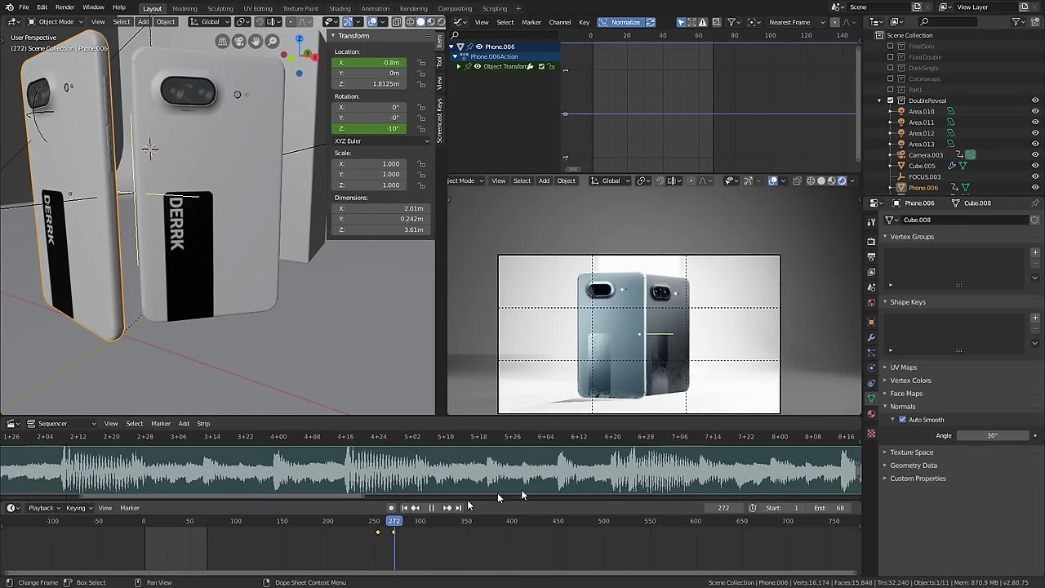
- Stop playback and set the end frame of the animation to 271
key("Escape")
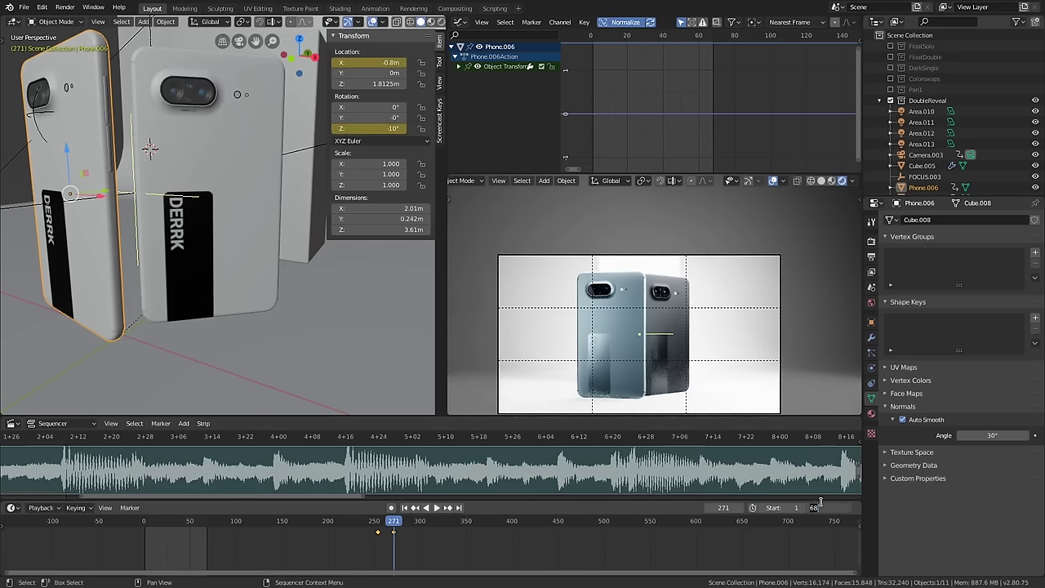
type("1")
key("Return")
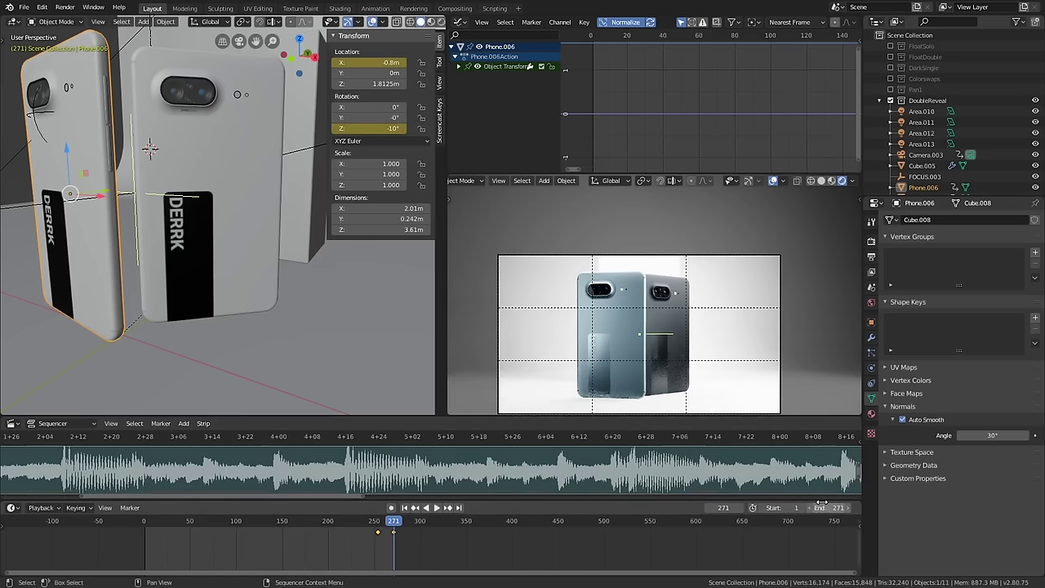
- Select the shot's camera, set the animation's start frame to 205 near its first keyframe, and play the range
scroll(148, 292, "down", 8)
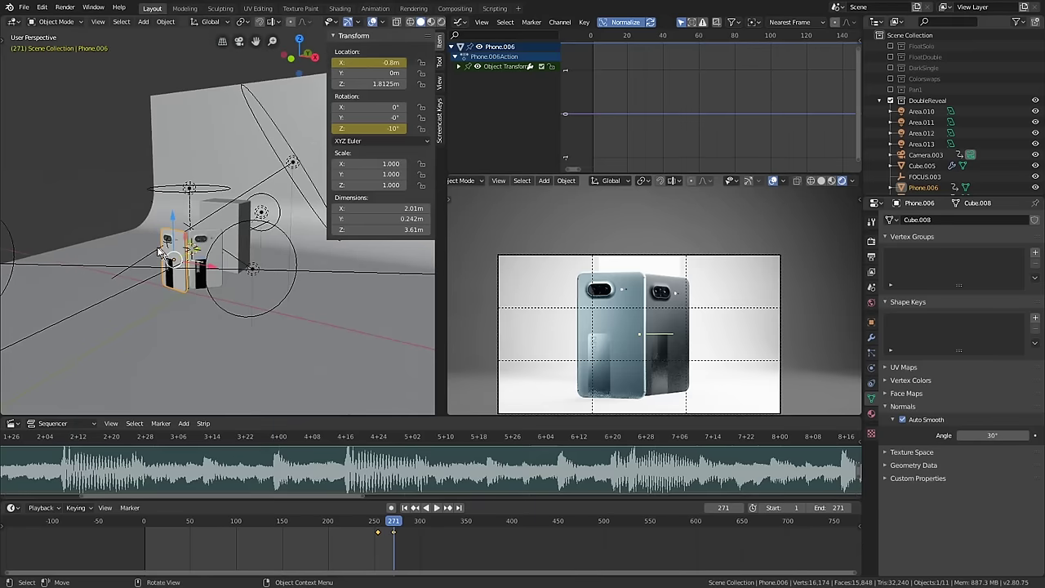
middle_click_drag(148, 293, 170, 307, "shift")
scroll(142, 290, "up", 2)
left_click(140, 289)
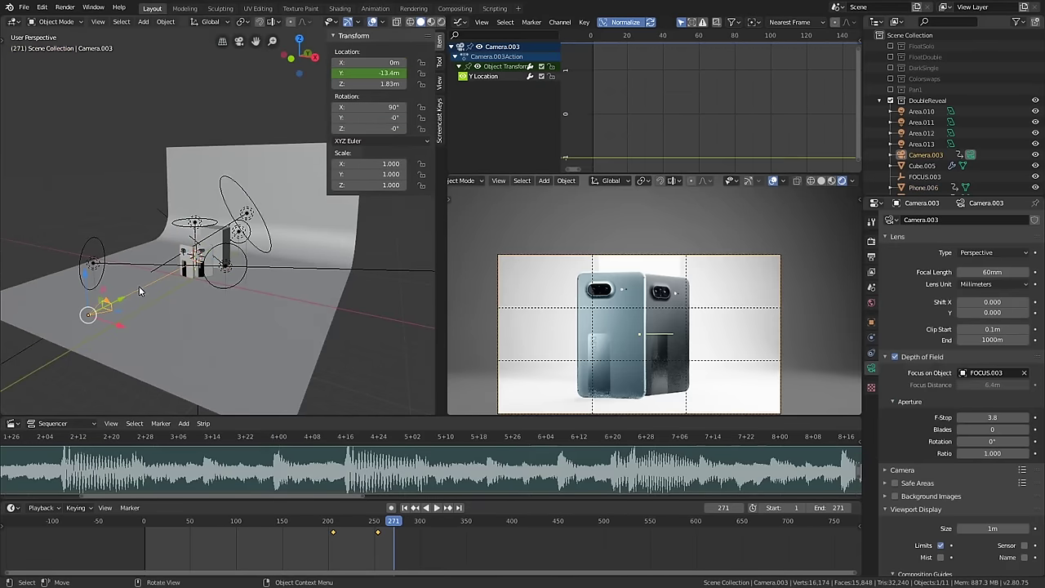
left_click(334, 523)
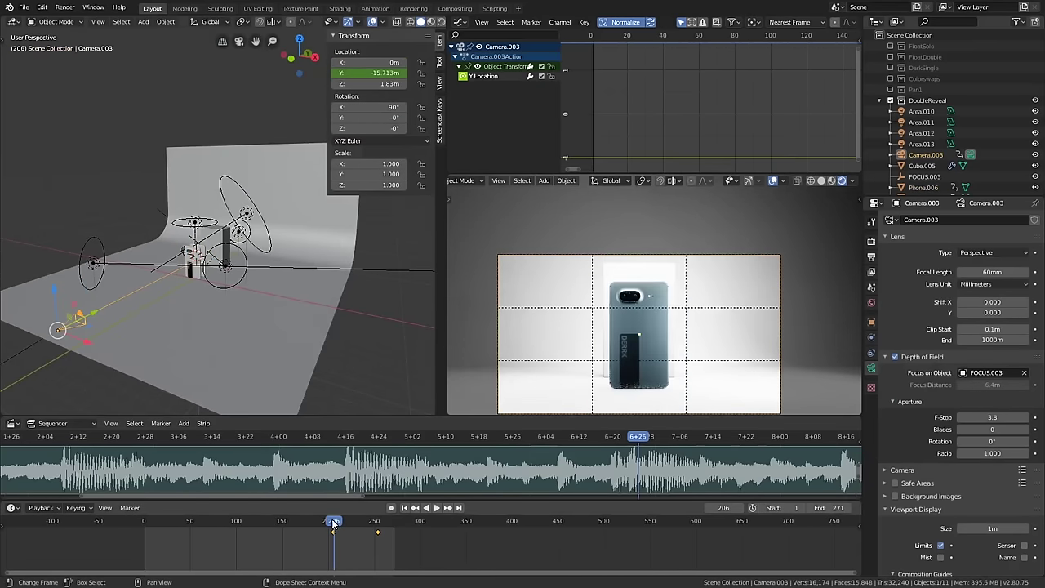
key("shift+ctrl+space")
key("space")
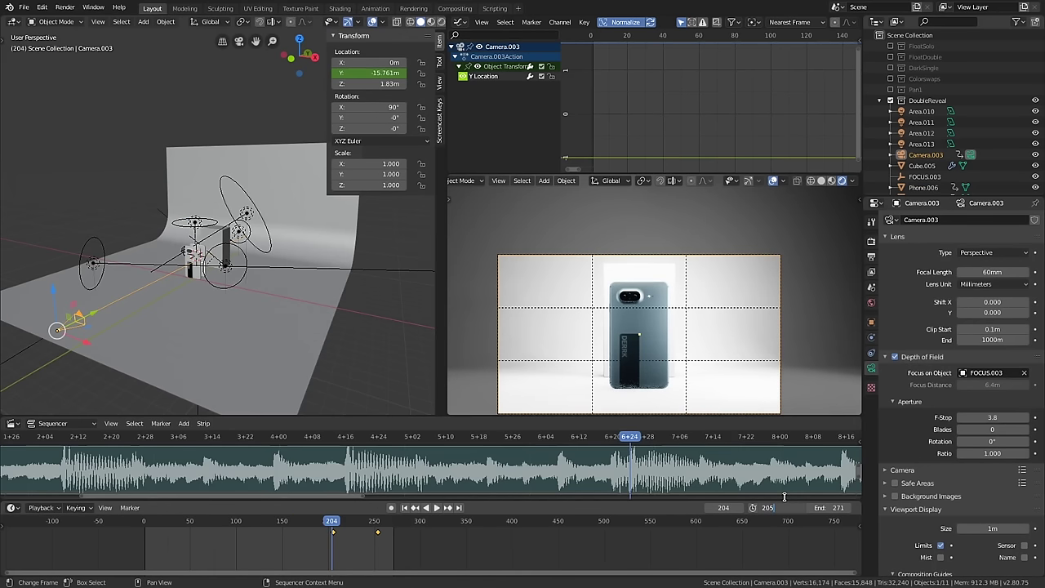
key("space")
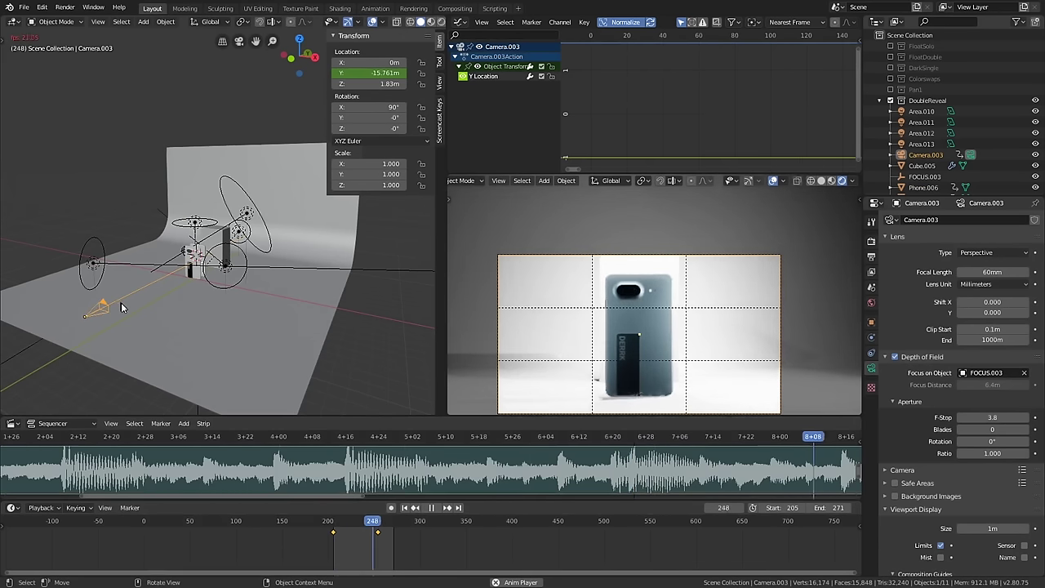
key("space")
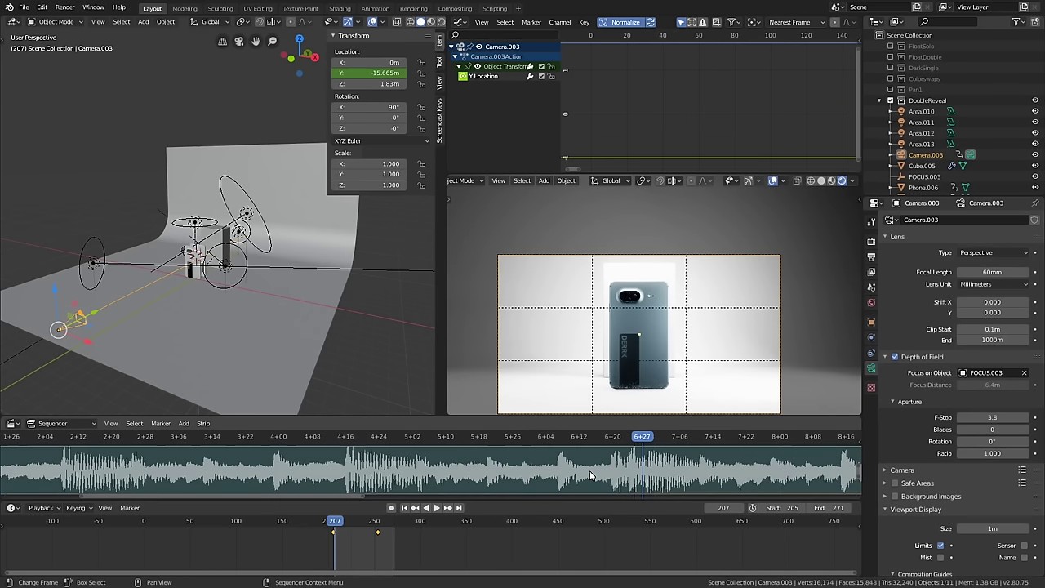
- Delete the audio strip from the sequencer and close the sequencer area by extending the timeline over it
scroll(590, 476, "right", 3, "ctrl")
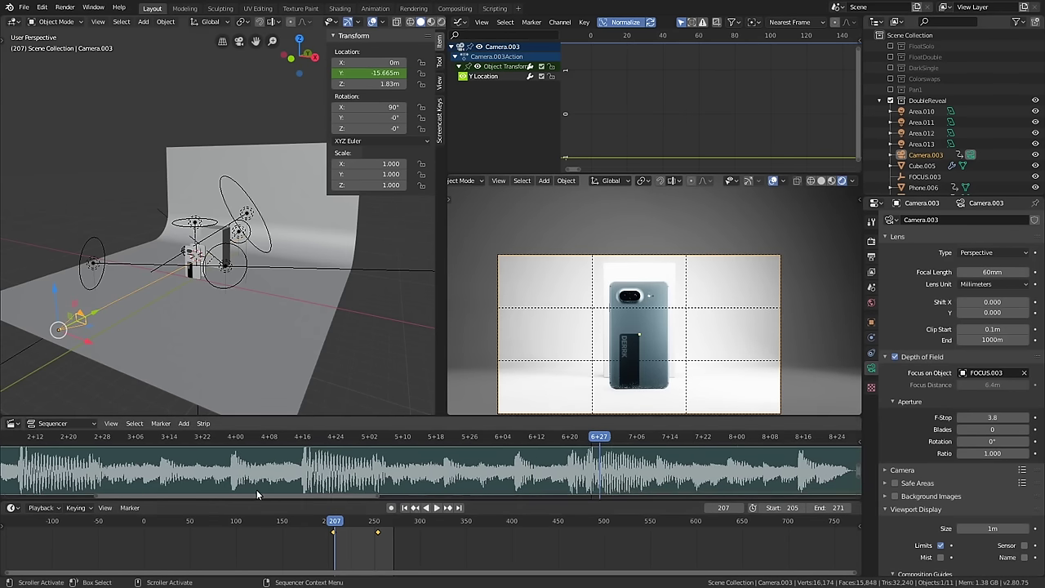
middle_click_drag(520, 474, 522, 477)
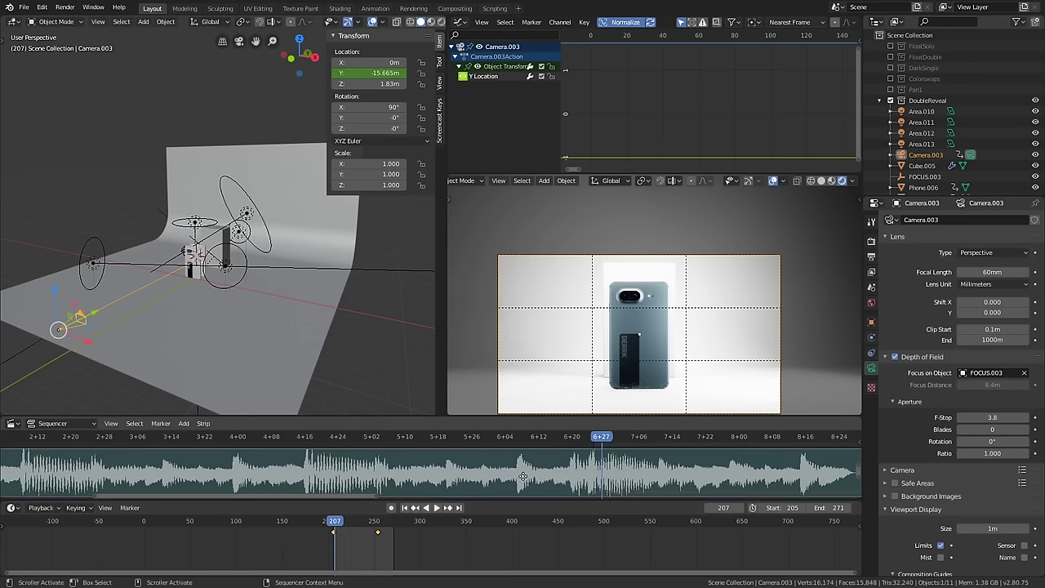
key("x")
left_click(790, 469)
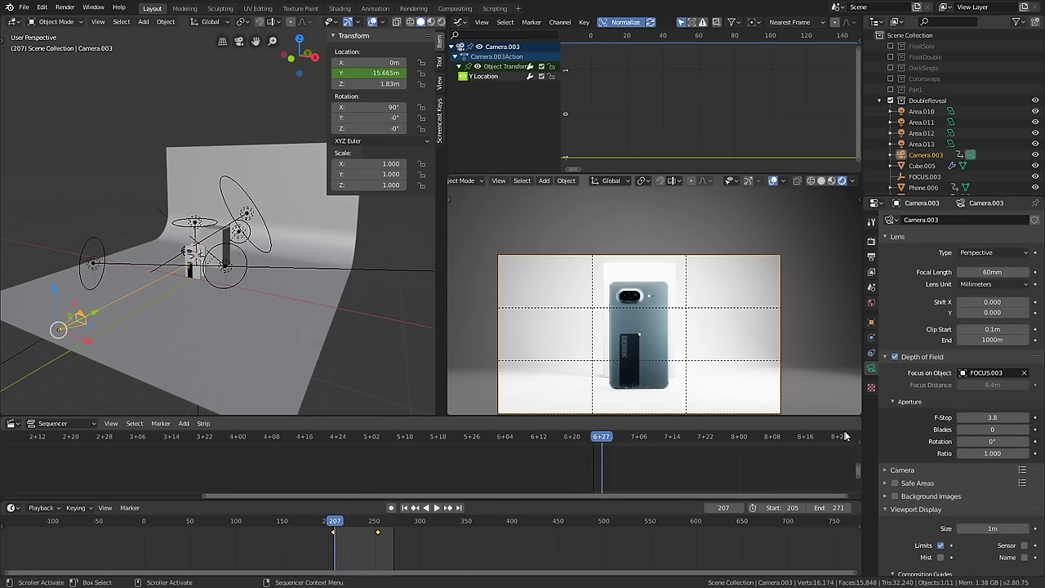
left_click_drag(857, 501, 482, 462)
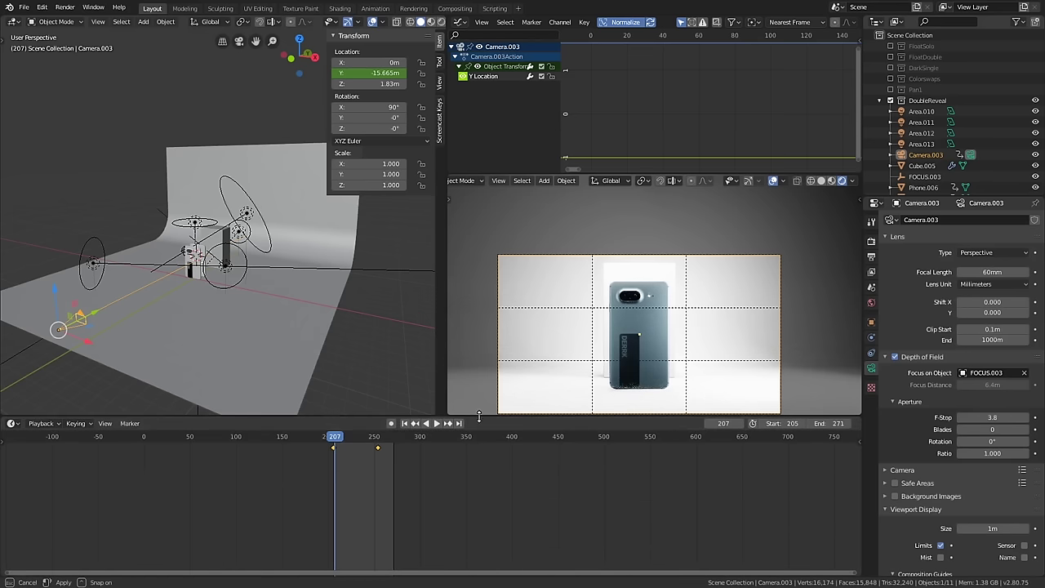
left_click_drag(479, 418, 478, 484)
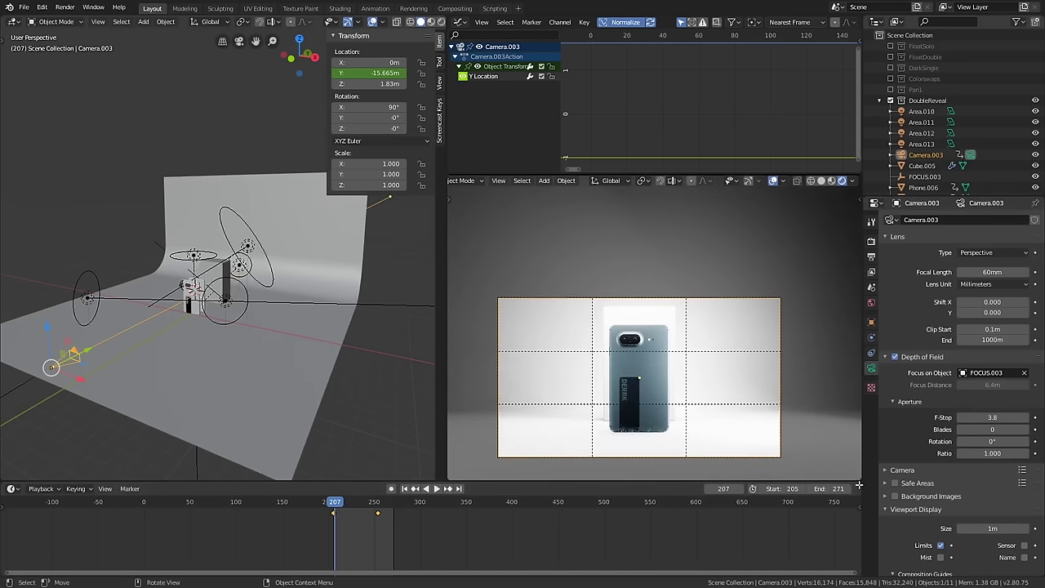
- Split the timeline into two stacked areas and turn the upper one into a Video Sequencer
left_click_drag(859, 490, 857, 524)
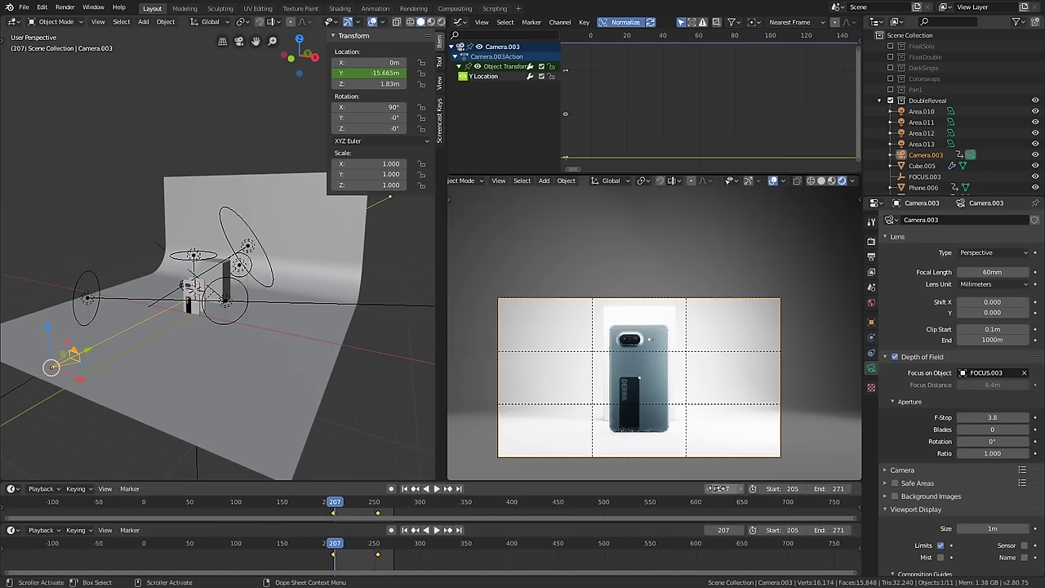
left_click_drag(685, 482, 682, 465)
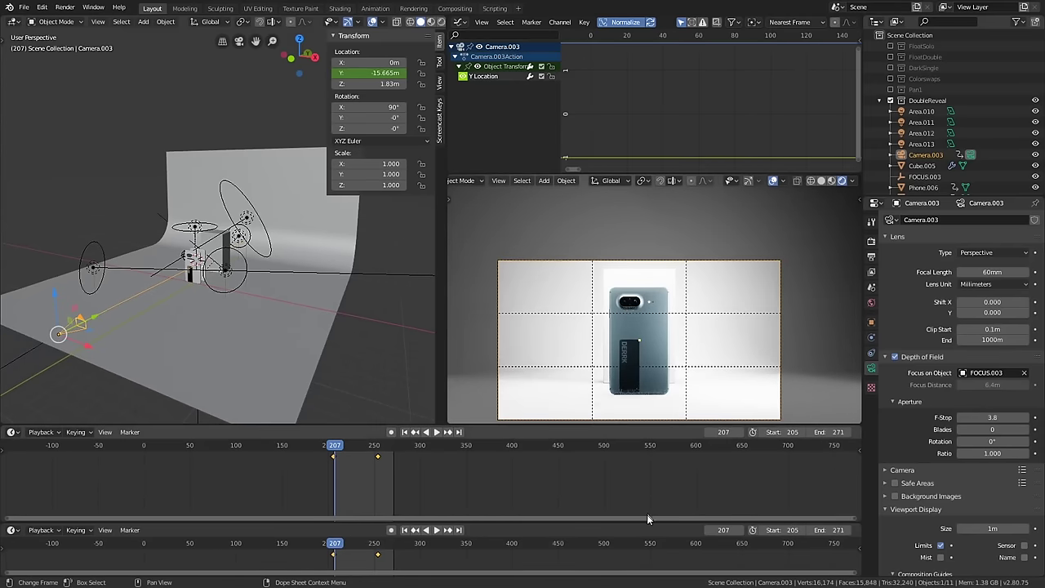
left_click_drag(646, 518, 612, 498)
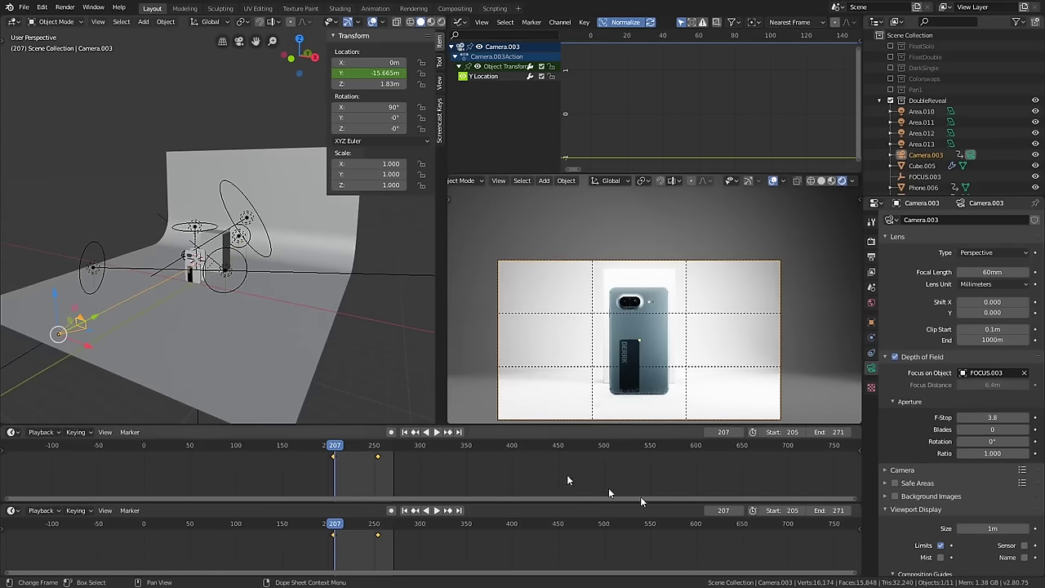
left_click(13, 432)
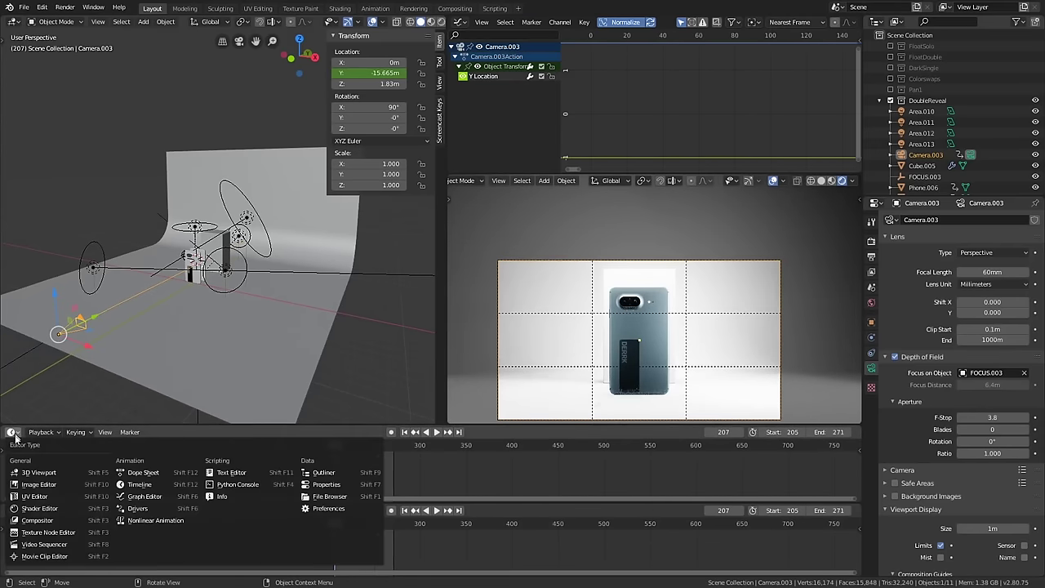
left_click(54, 546)
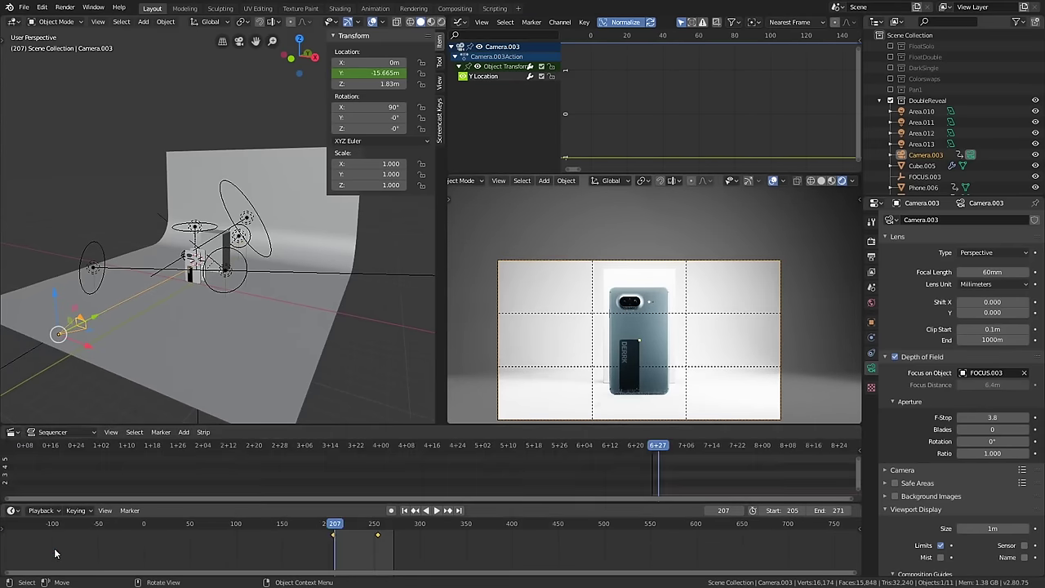
- Move the playhead to frame 0 and add the tutorial track's v2 mix WAV from the Audio folder as a sound strip
left_click(184, 433)
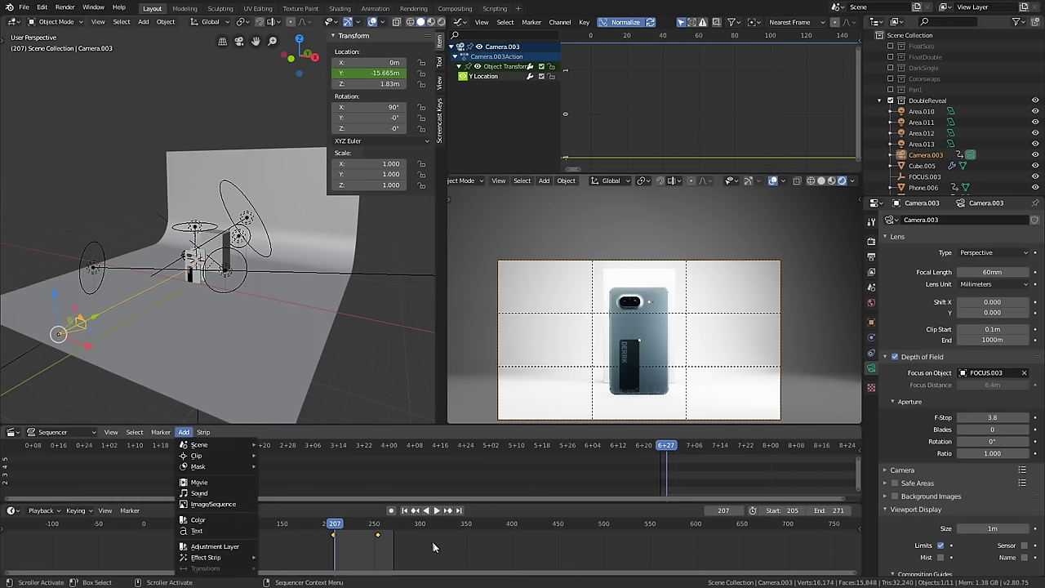
left_click(143, 525)
middle_click_drag(149, 543, 211, 536)
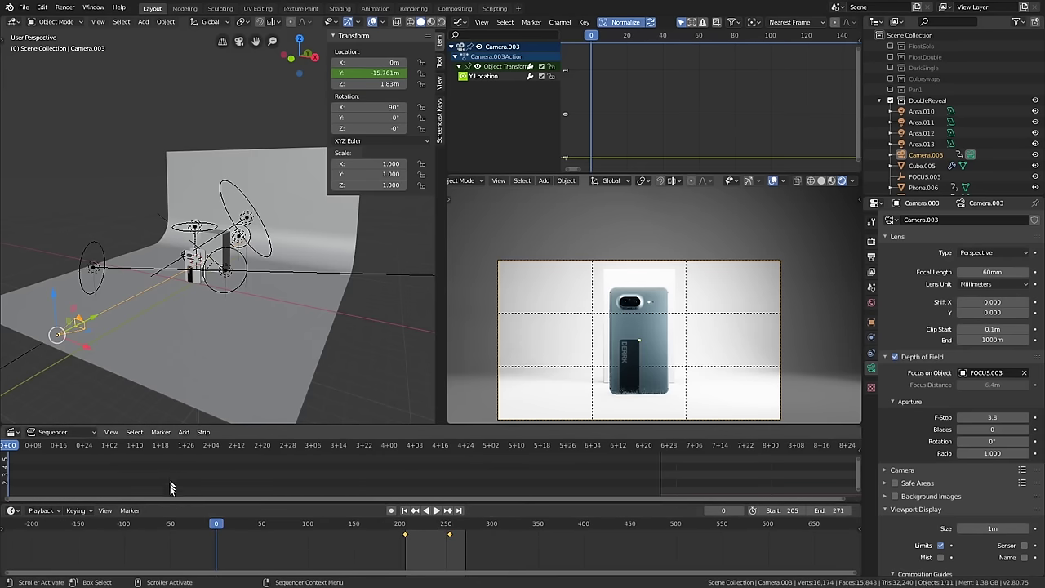
left_click(184, 432)
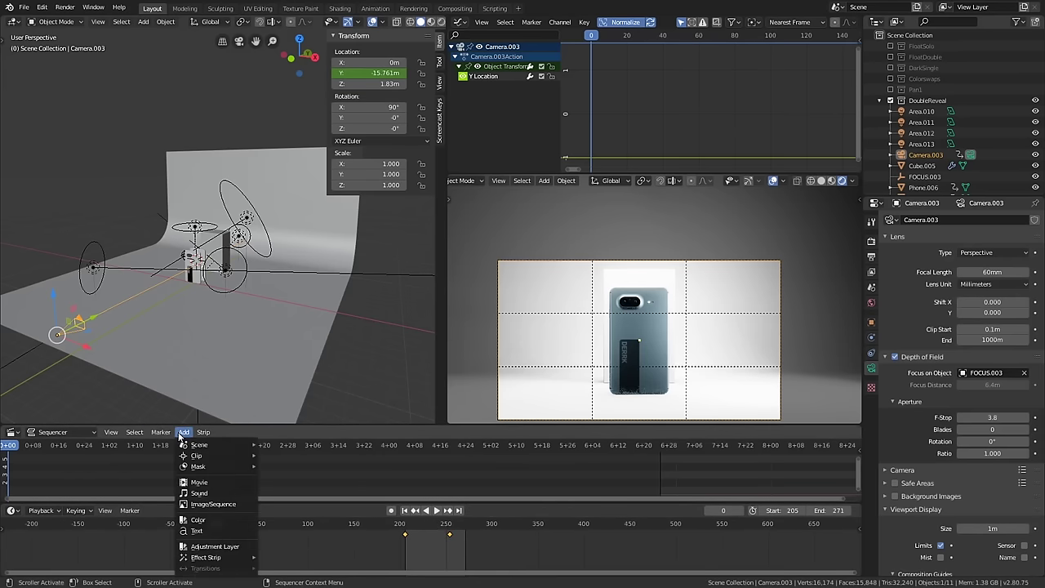
left_click(225, 498)
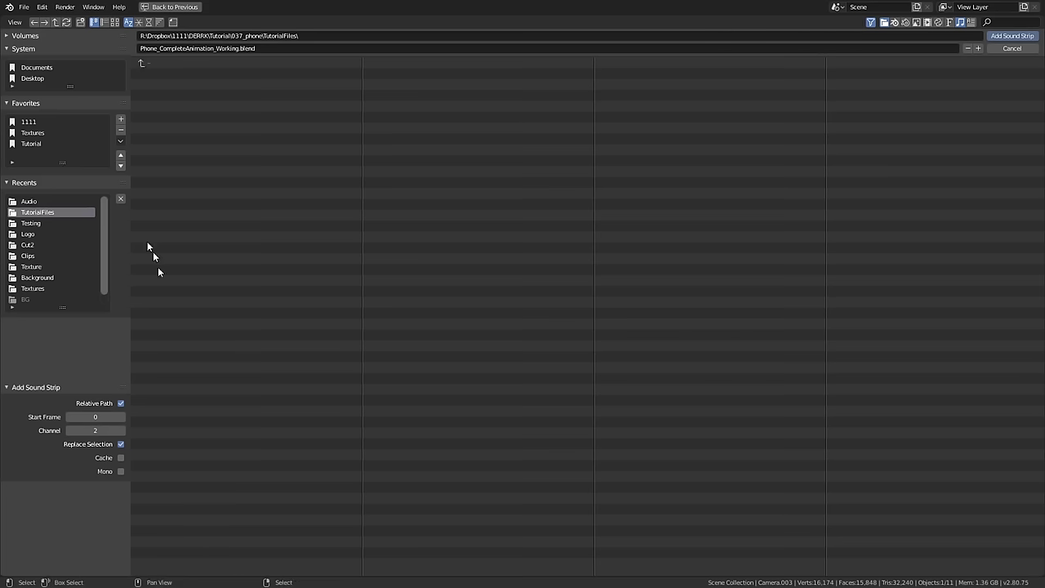
left_click(189, 66)
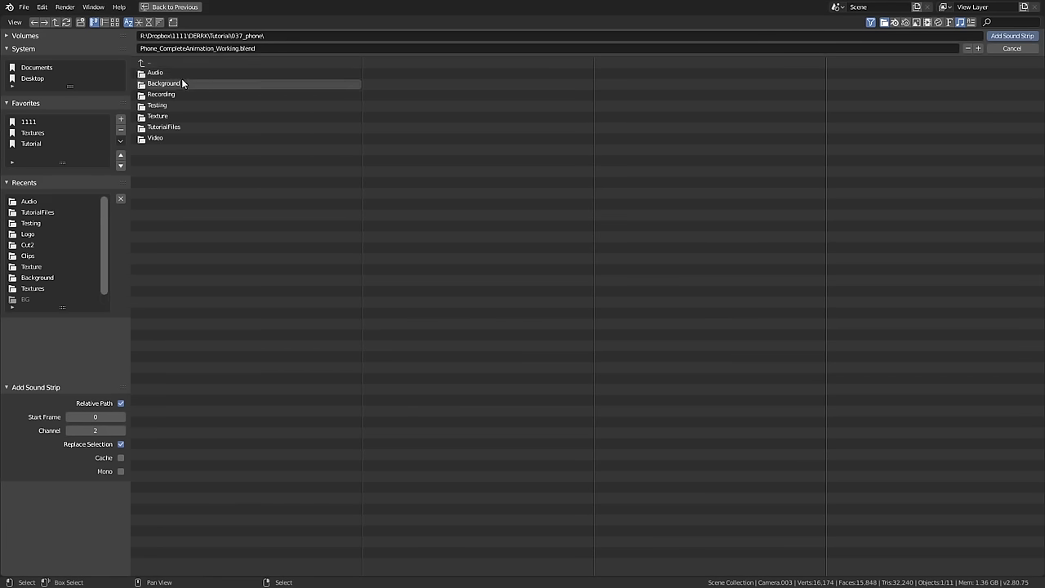
left_click(181, 74)
double_click(181, 74)
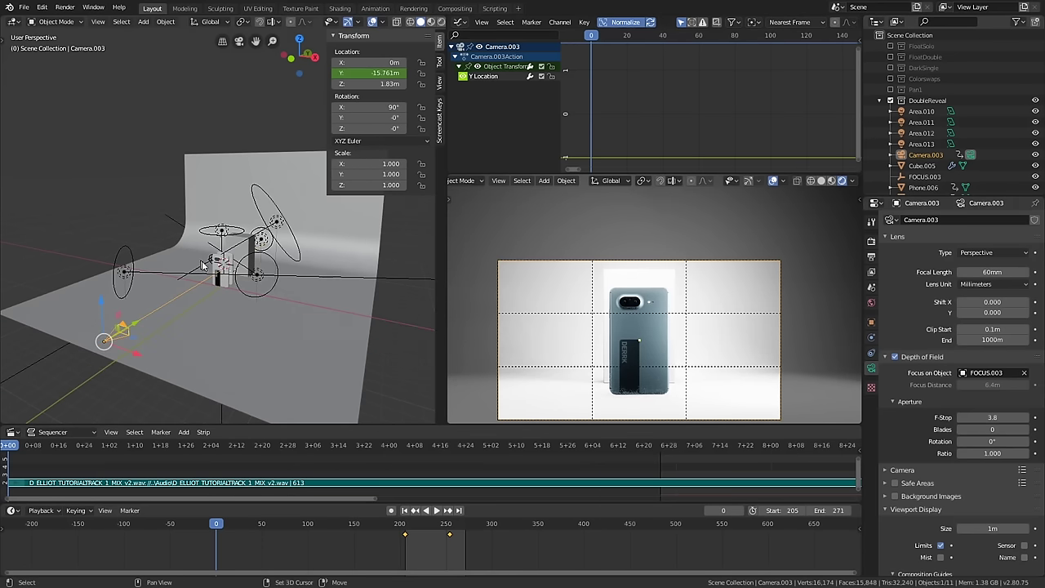
- Turn on waveform display for all strips in the sequencer
middle_click_drag(205, 263, 237, 302, "shift")
middle_click_drag(141, 487, 203, 481)
scroll(203, 481, "up", 2)
middle_click_drag(112, 475, 111, 453)
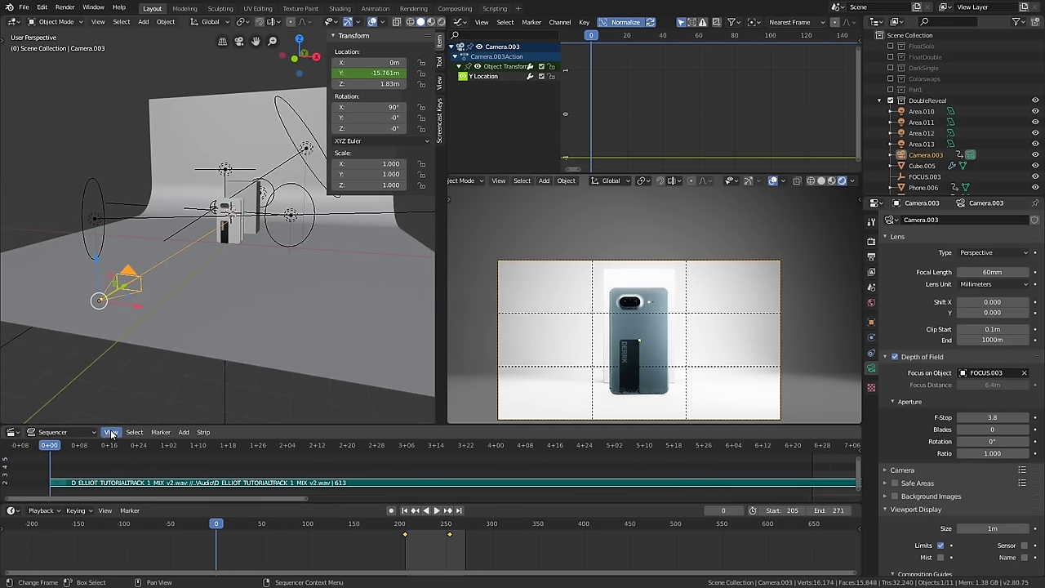
left_click(111, 432)
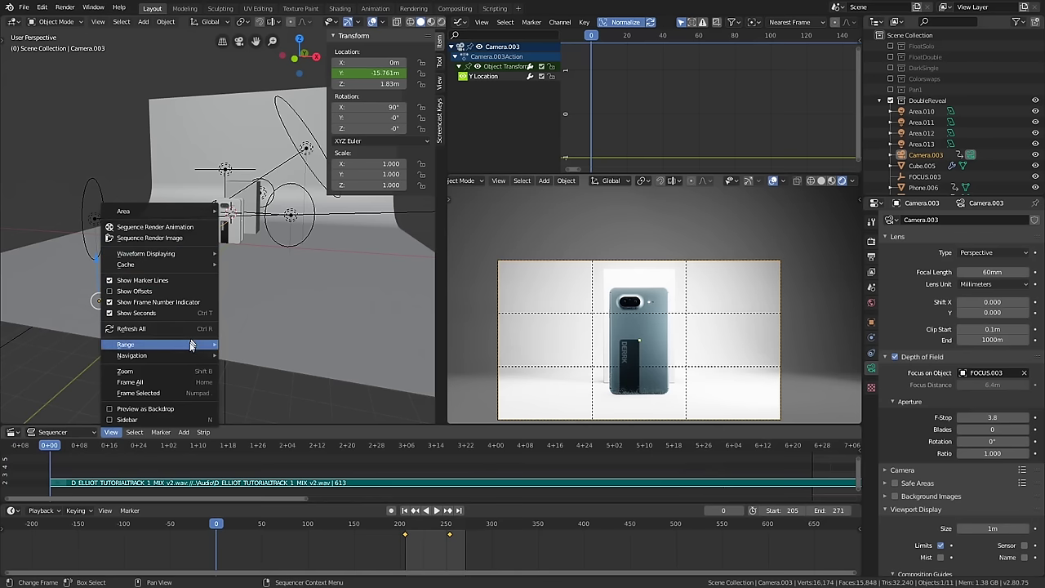
mouse_move(171, 254)
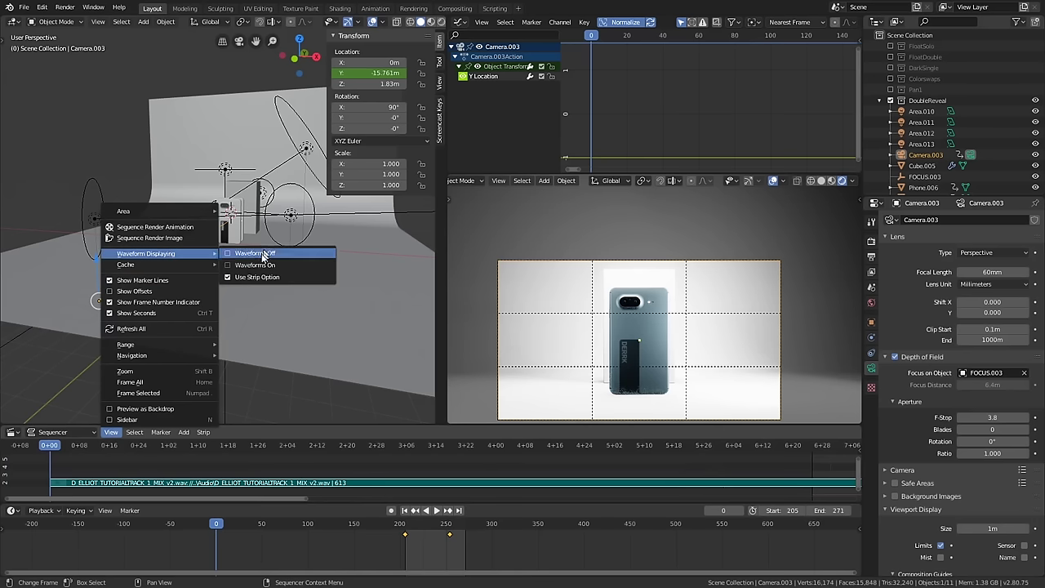
left_click(229, 265)
scroll(224, 471, "up", 2)
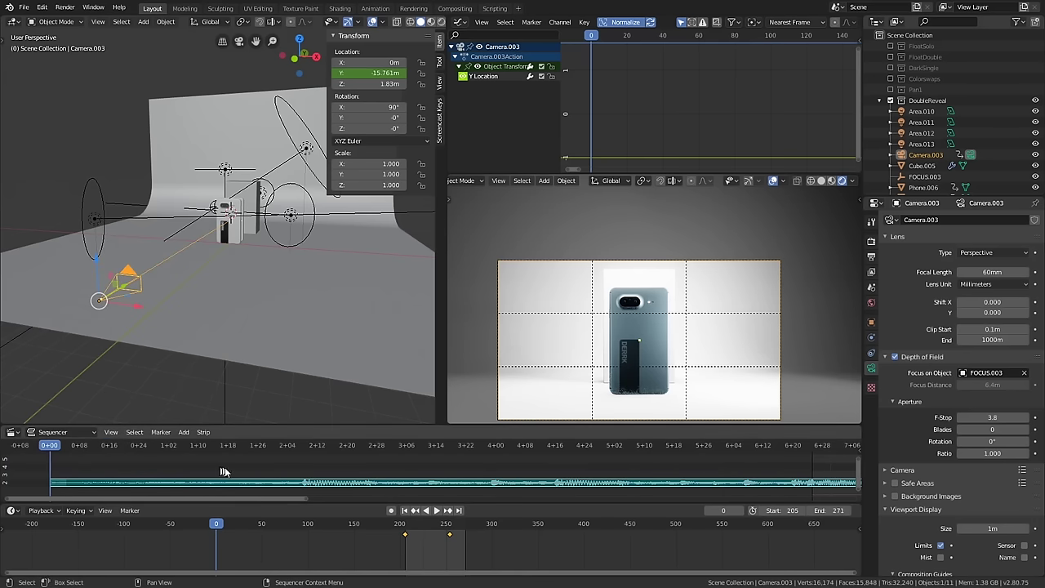
- Enlarge the audio strip vertically in the sequencer and examine its waveform
scroll(650, 481, "down", 2)
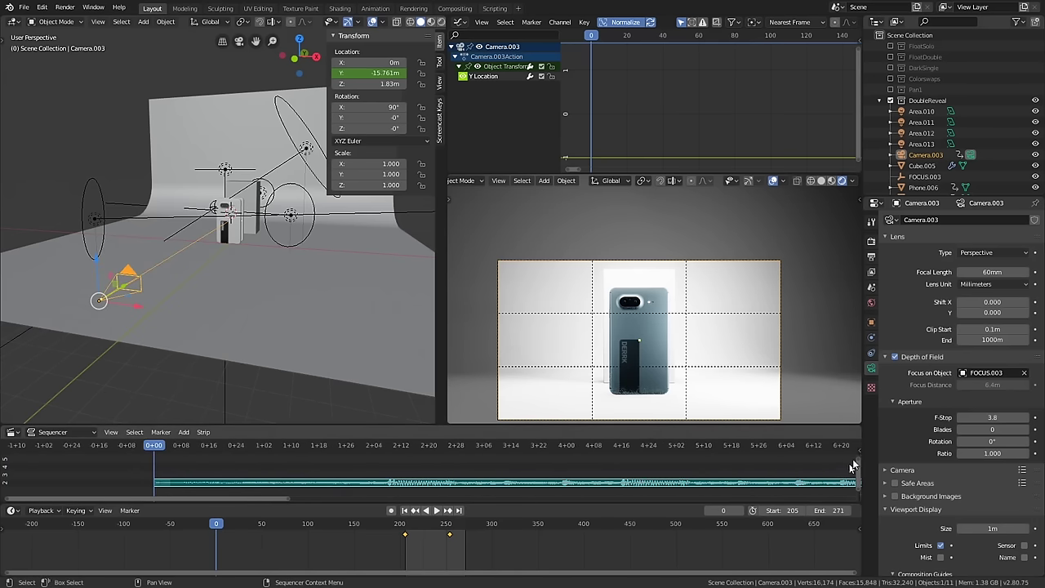
left_click_drag(858, 462, 859, 503)
middle_click_drag(768, 477, 649, 499)
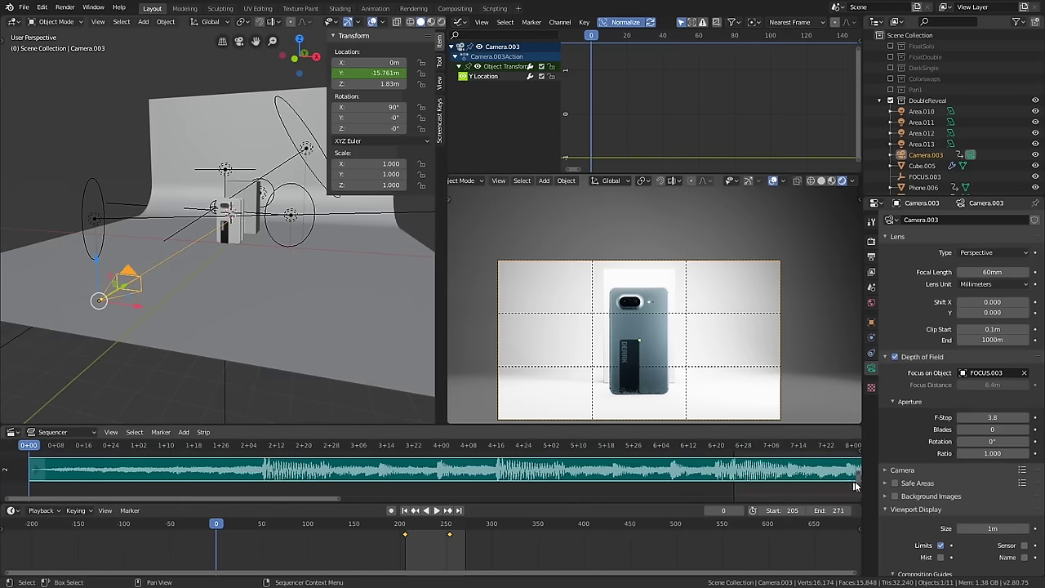
left_click_drag(857, 476, 856, 482)
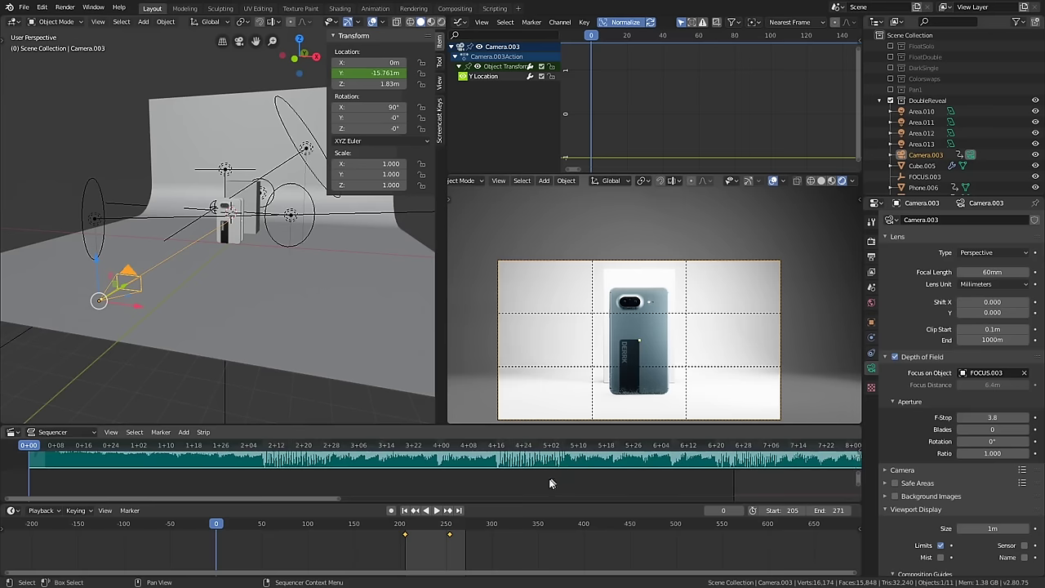
middle_click_drag(540, 481, 471, 497)
middle_click_drag(471, 449, 429, 456)
- Scrub to frame 236 and play the shot through to its end against the music
left_click_drag(408, 527, 433, 545)
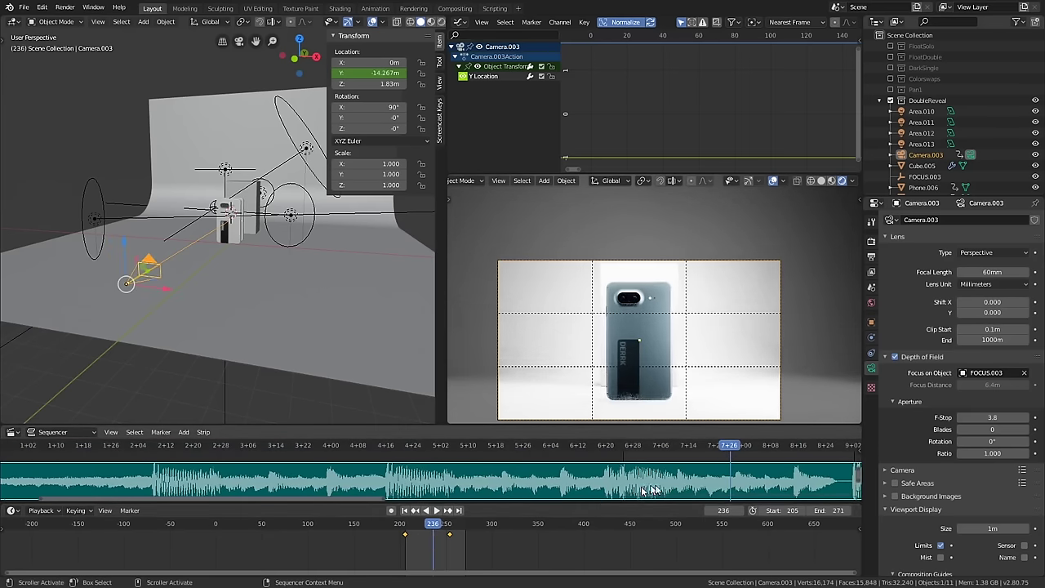
middle_click_drag(761, 476, 629, 491)
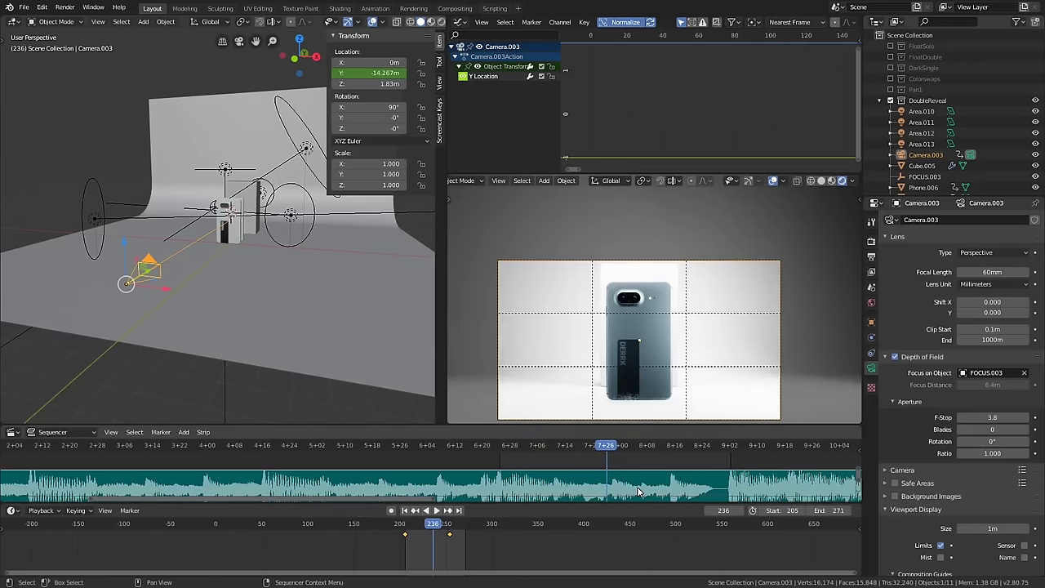
key("space")
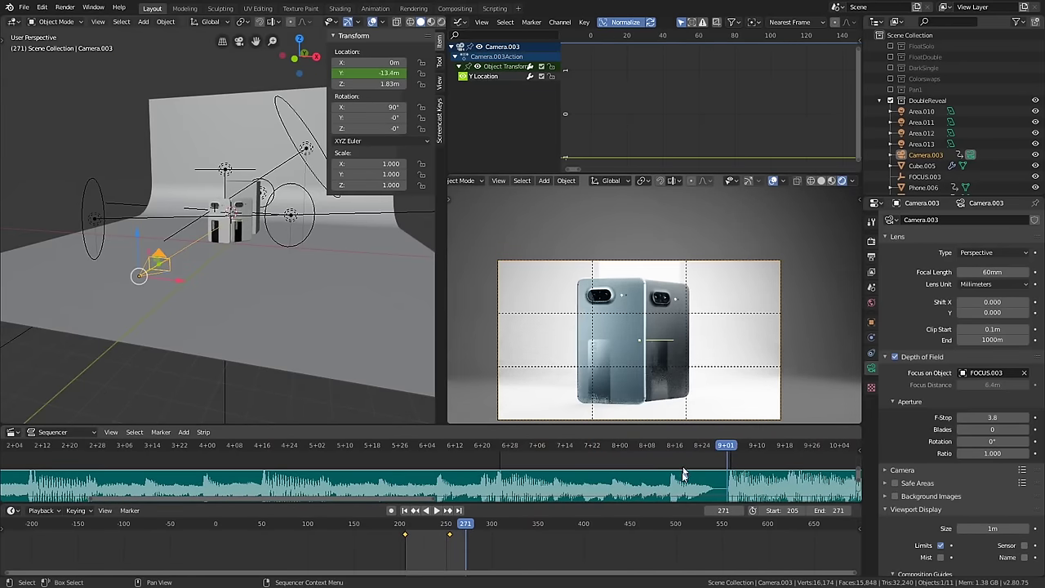
mouse_move(684, 474)
middle_mouse_down()
mouse_move(664, 461)
mouse_move(589, 459)
mouse_move(578, 480)
mouse_move(566, 466)
middle_mouse_up()
scroll(579, 470, "up", 2)
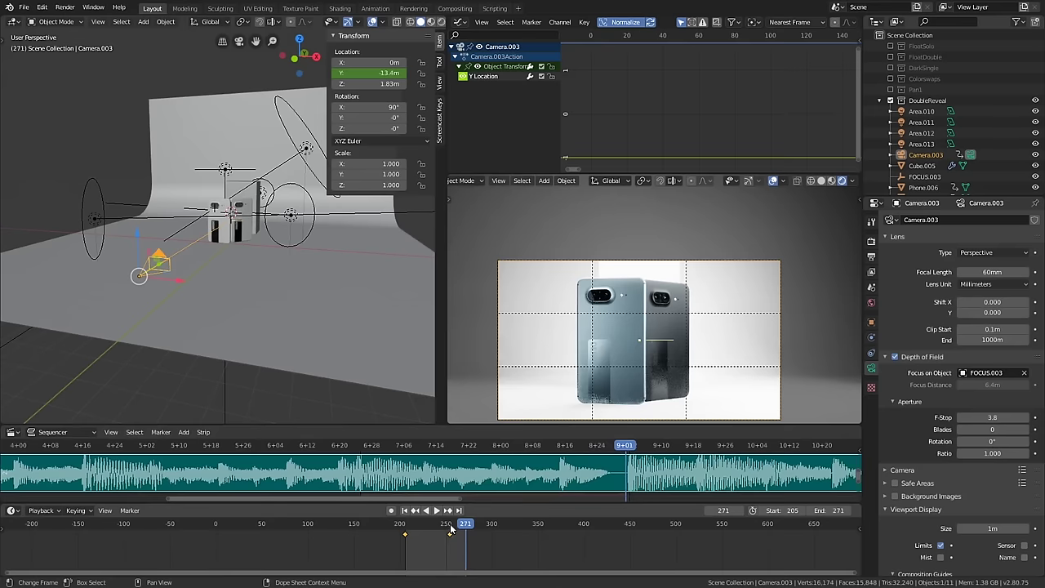
- Go to the camera keyframe at frame 254 and repeatedly play from there to compare the motion with the audio beat
left_click(450, 529)
scroll(561, 471, "up", 5)
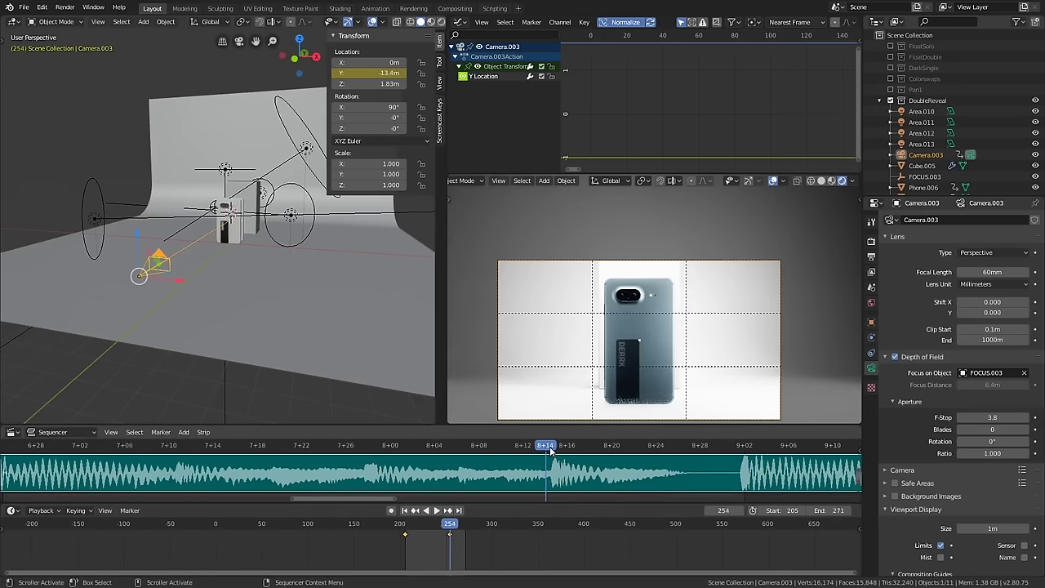
key("space")
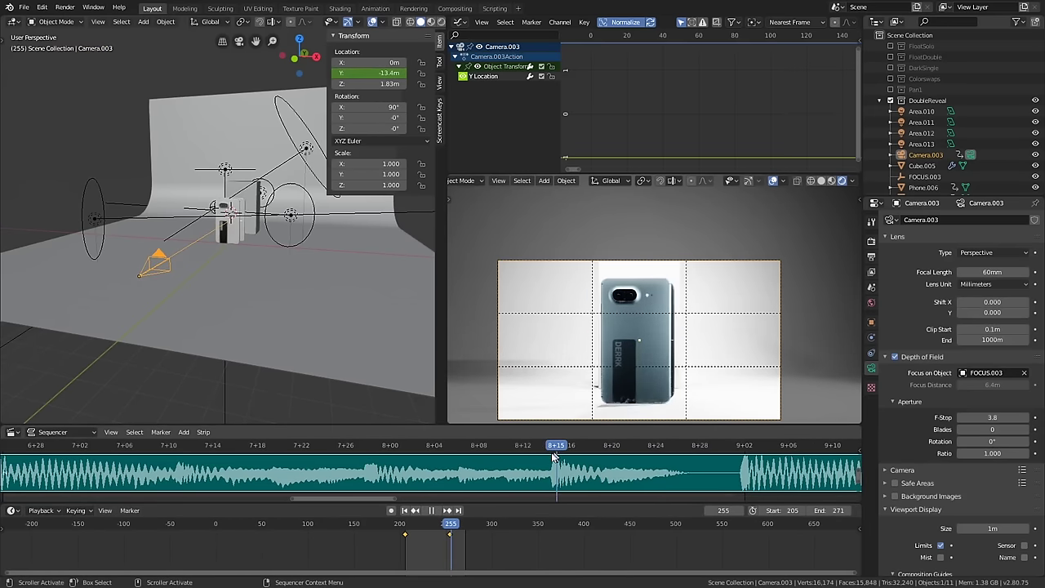
key("Escape")
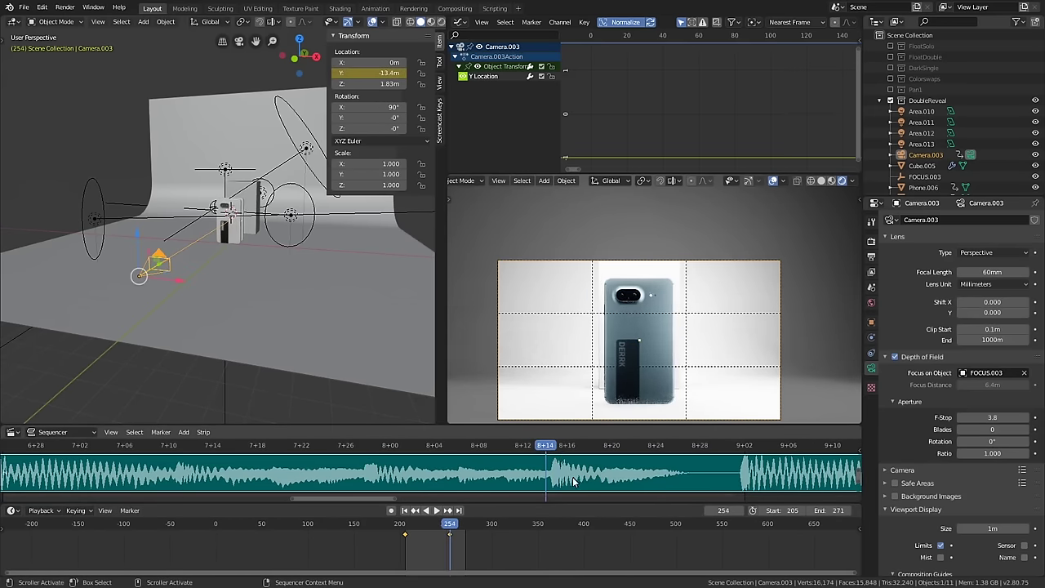
key("space")
key("Escape")
key("space")
left_click_drag(547, 455, 612, 447)
key("Escape")
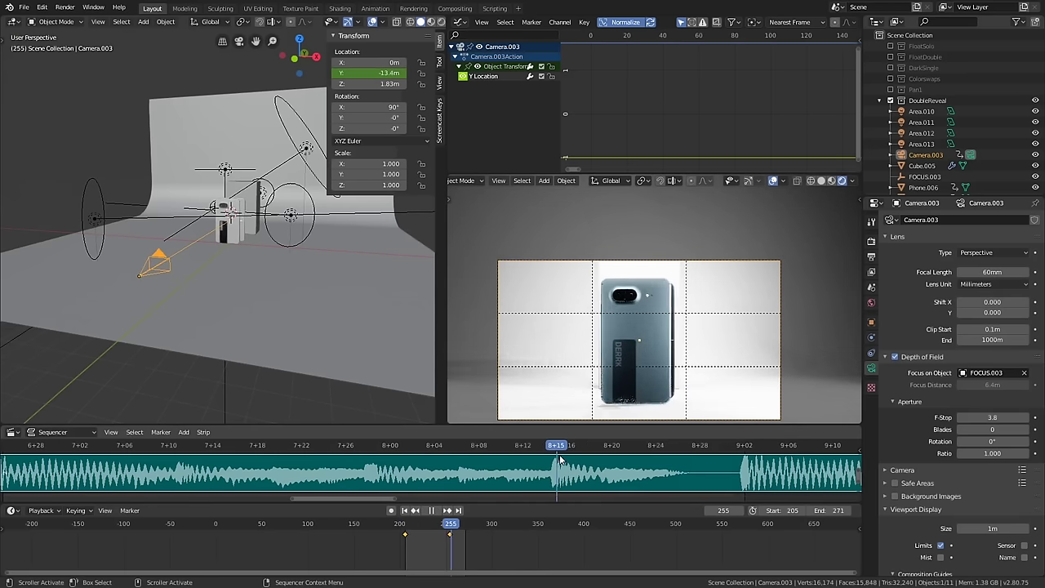
- Select the front phone, Phone.006, and examine its keyframed X location and Z rotation at frame 254
middle_click_drag(300, 333, 249, 319)
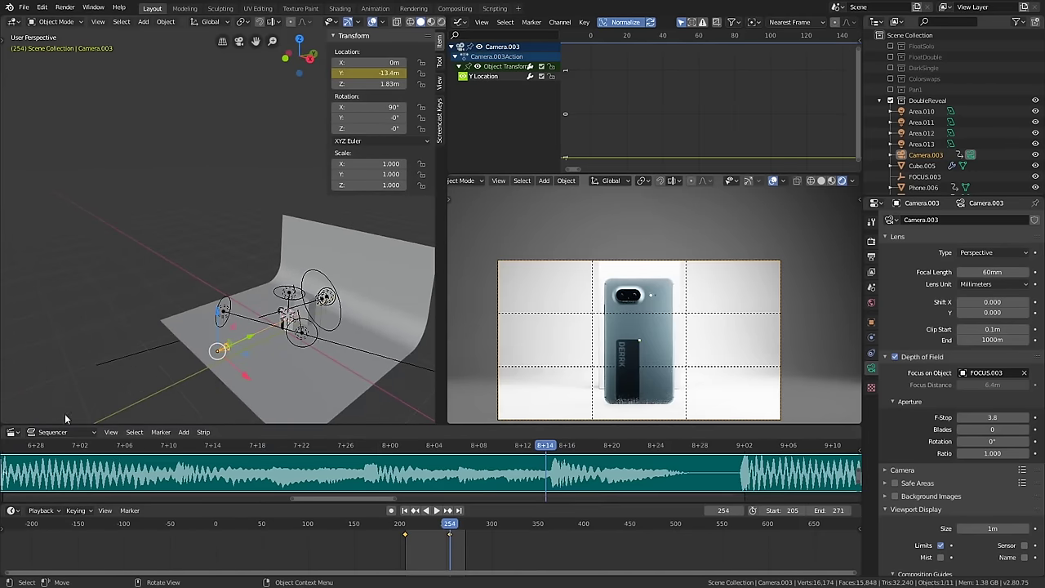
scroll(282, 329, "up", 3)
left_click(288, 308)
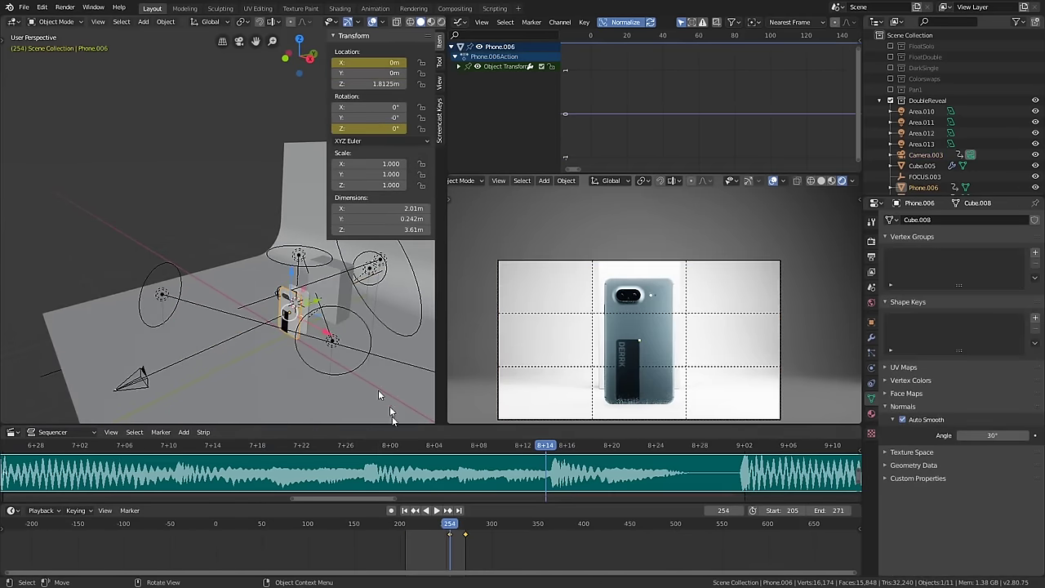
middle_click_drag(305, 341, 359, 352)
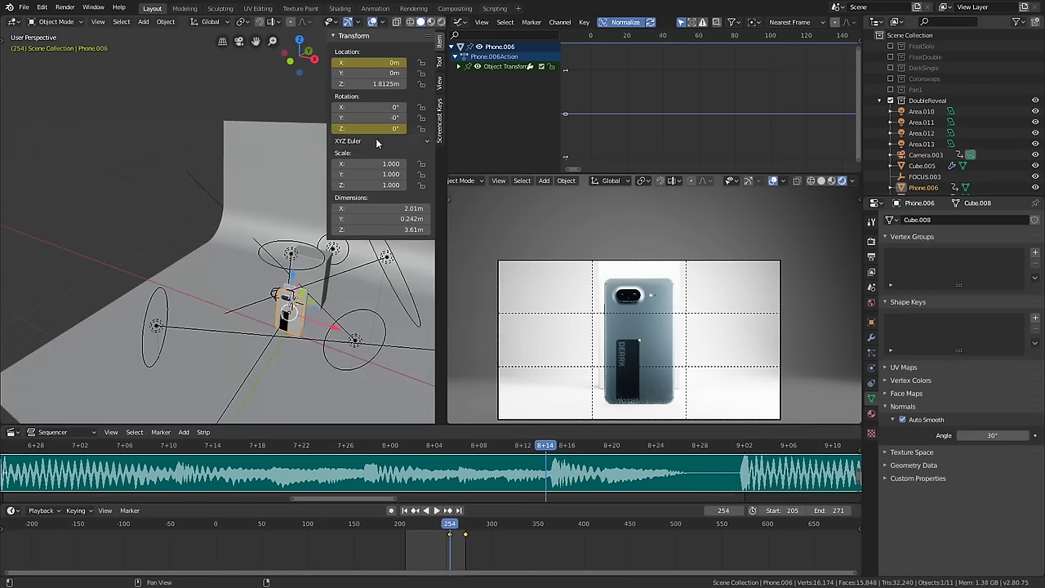
mouse_move(351, 62)
left_mouse_down()
mouse_move(372, 62)
mouse_move(351, 62)
left_mouse_up()
right_click(351, 62)
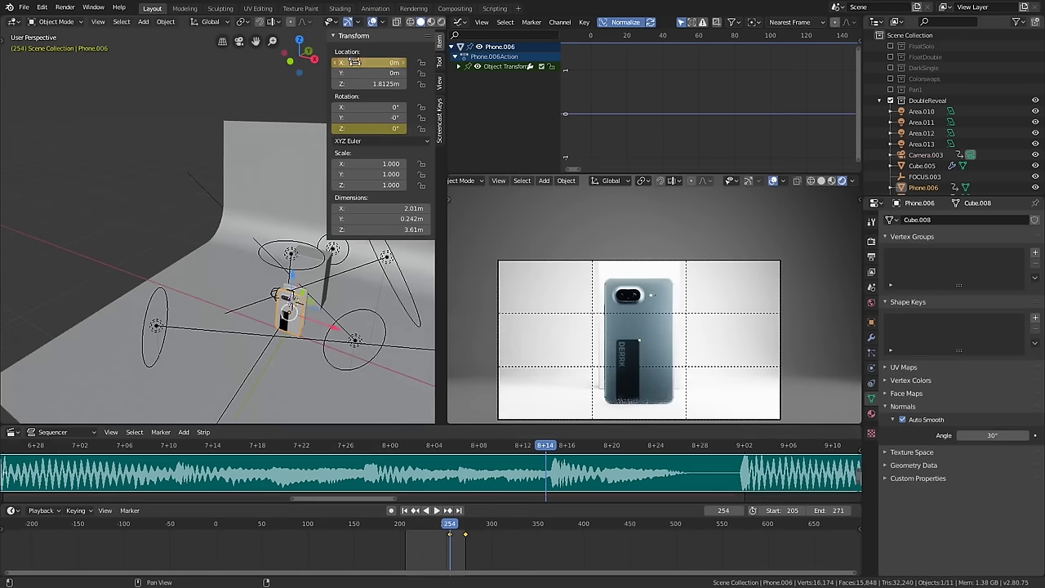
mouse_move(369, 128)
left_mouse_down()
mouse_move(347, 128)
mouse_move(359, 128)
left_mouse_up()
right_click(375, 128)
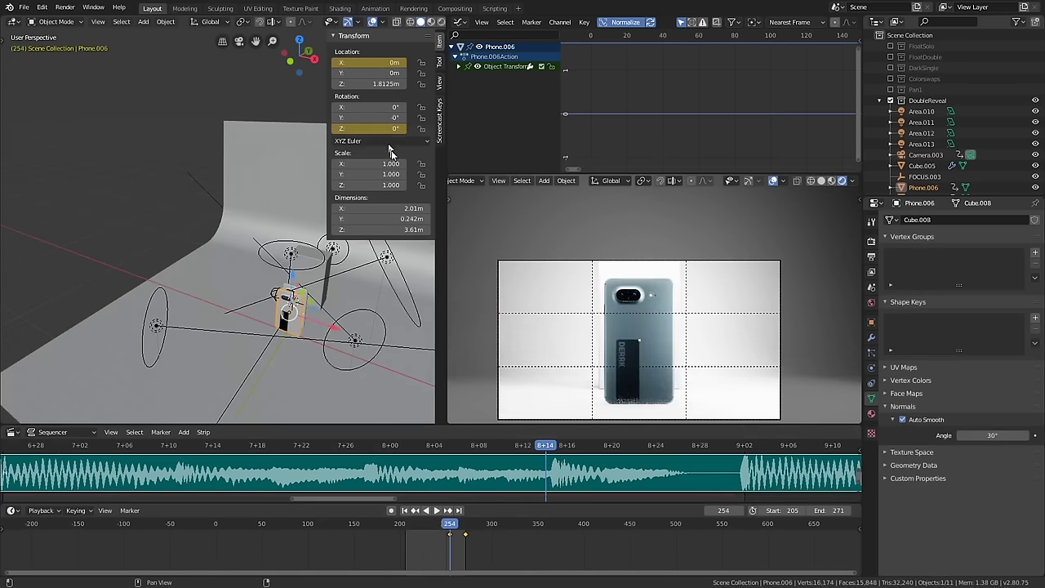
- Play the front phone's slide and rotation from frame 254, stopping at frame 270
key("space")
key("space")
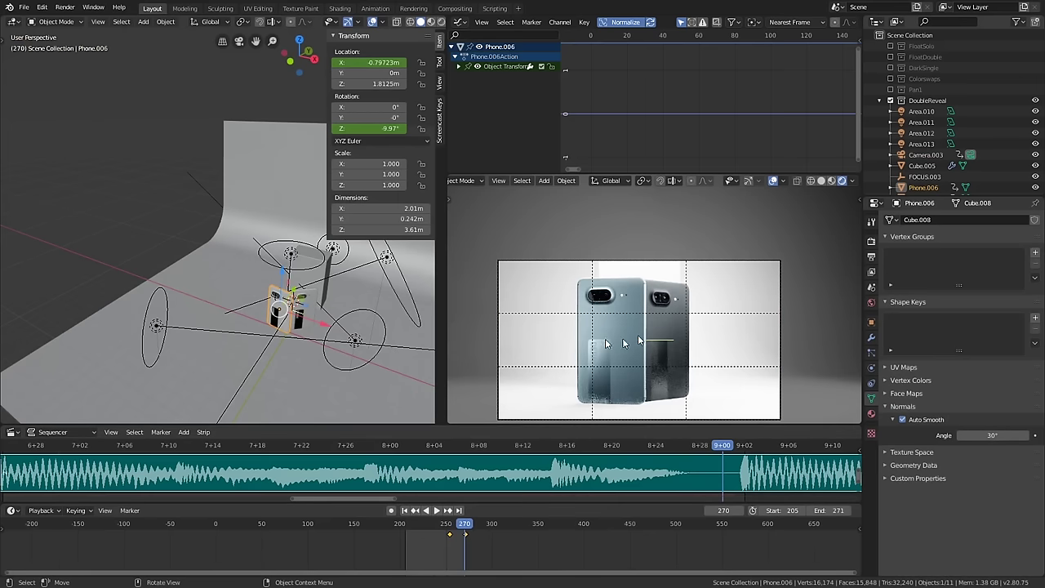
middle_click_drag(300, 340, 287, 357, "shift")
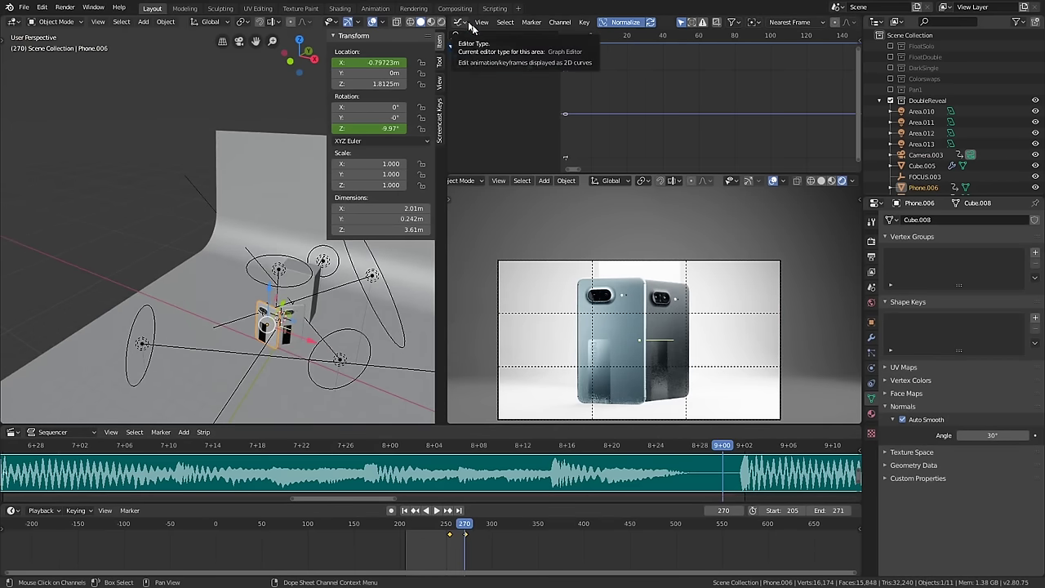
scroll(285, 301, "up", 1)
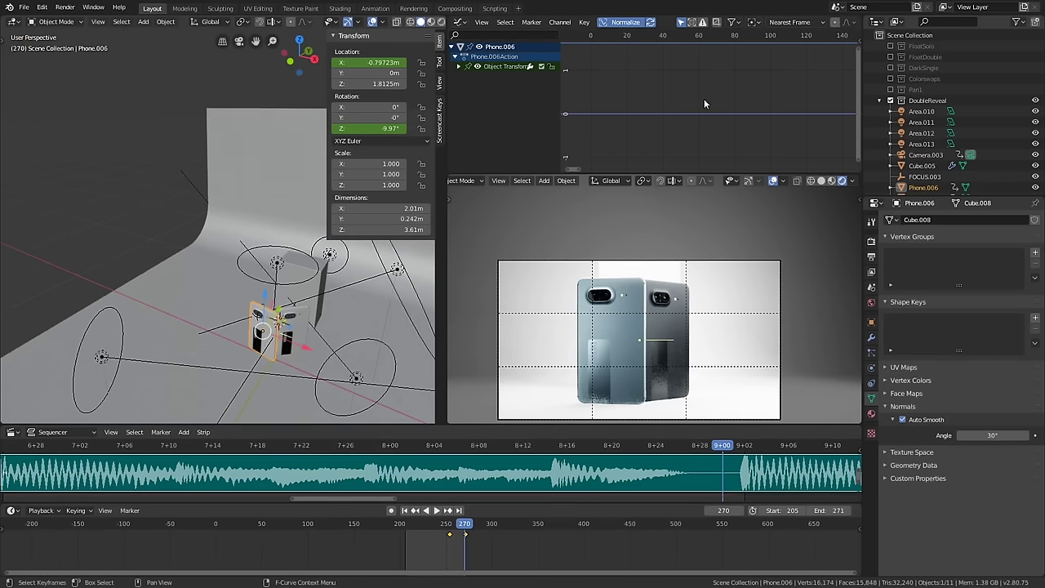
- Frame all of Phone.006's animation curves in the Graph Editor and set the keyframe interpolation to Bezier
key("Home")
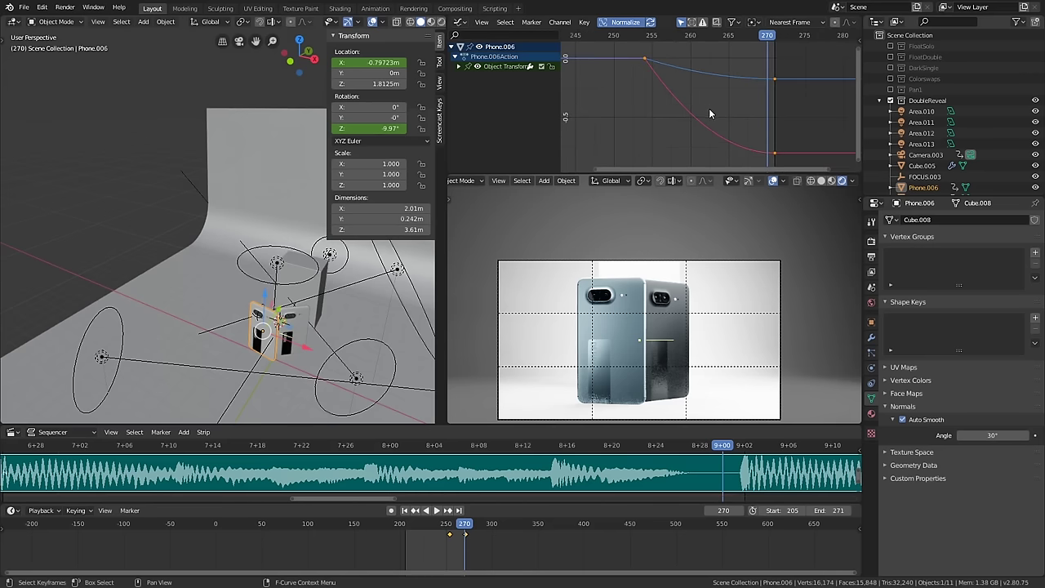
key("ctrl+e")
left_click(700, 115)
key("t")
left_click(775, 114)
key("t")
left_click(677, 117)
key("t")
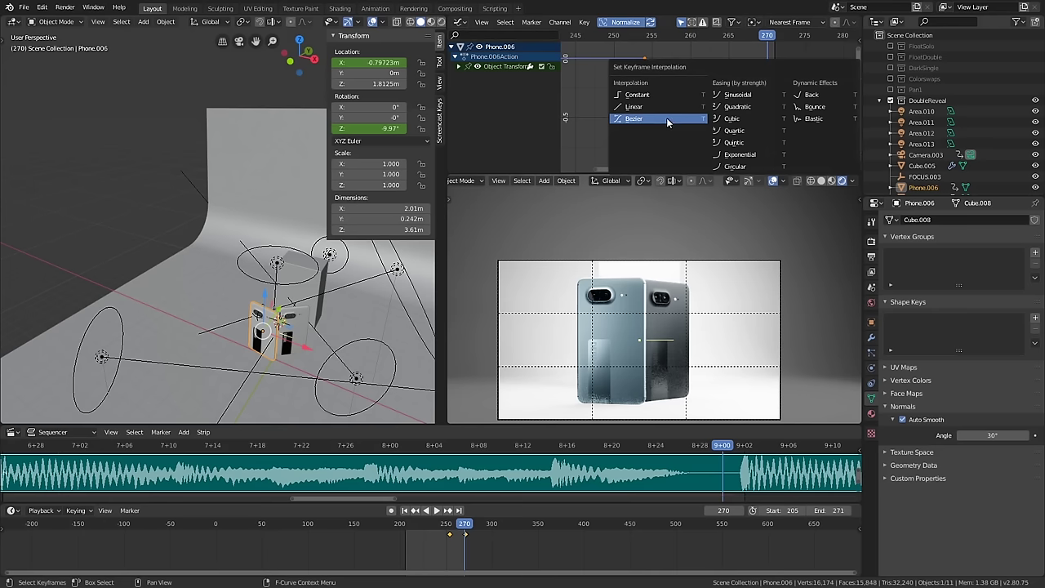
left_click(666, 118)
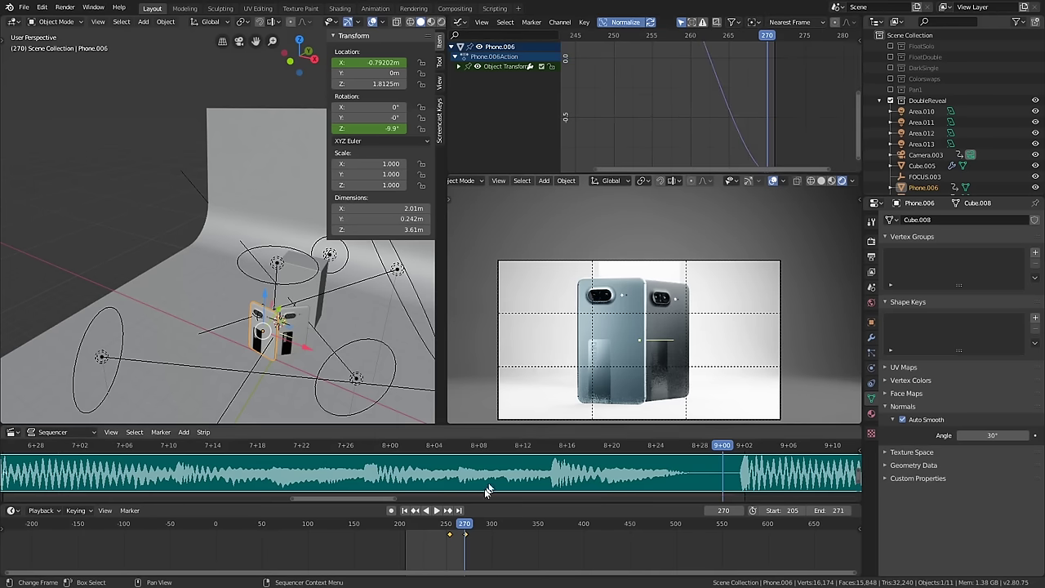
- Play the range and scrub between the phone's two keyframes to review the Bezier motion
key("space")
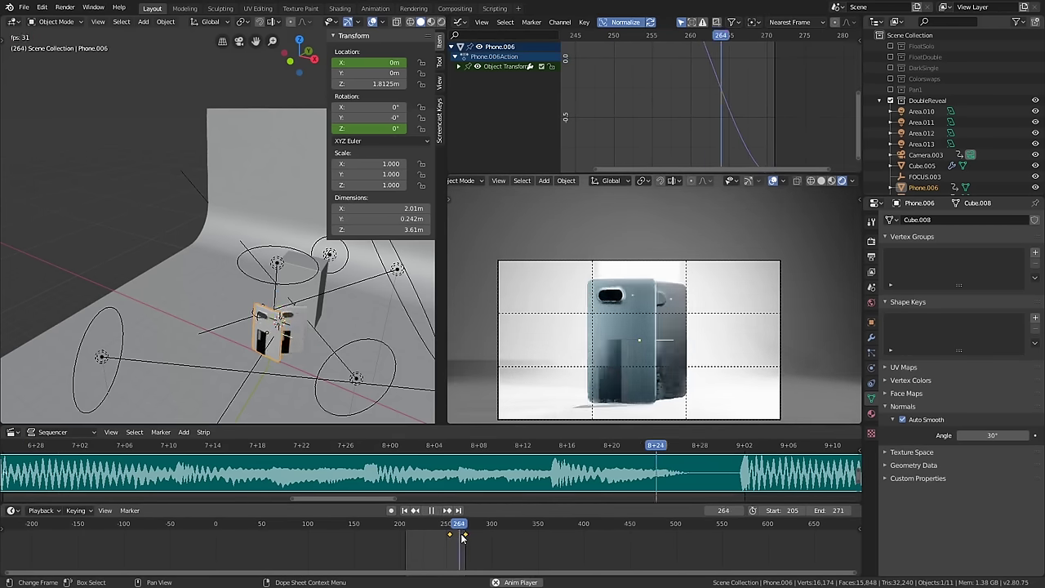
key("space")
left_click(449, 511)
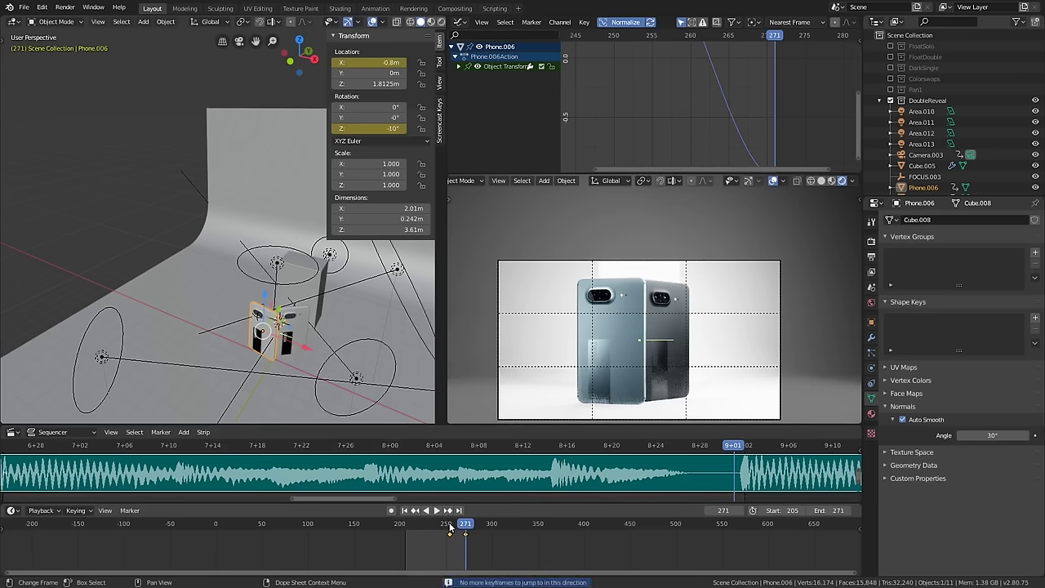
left_click_drag(447, 527, 462, 526)
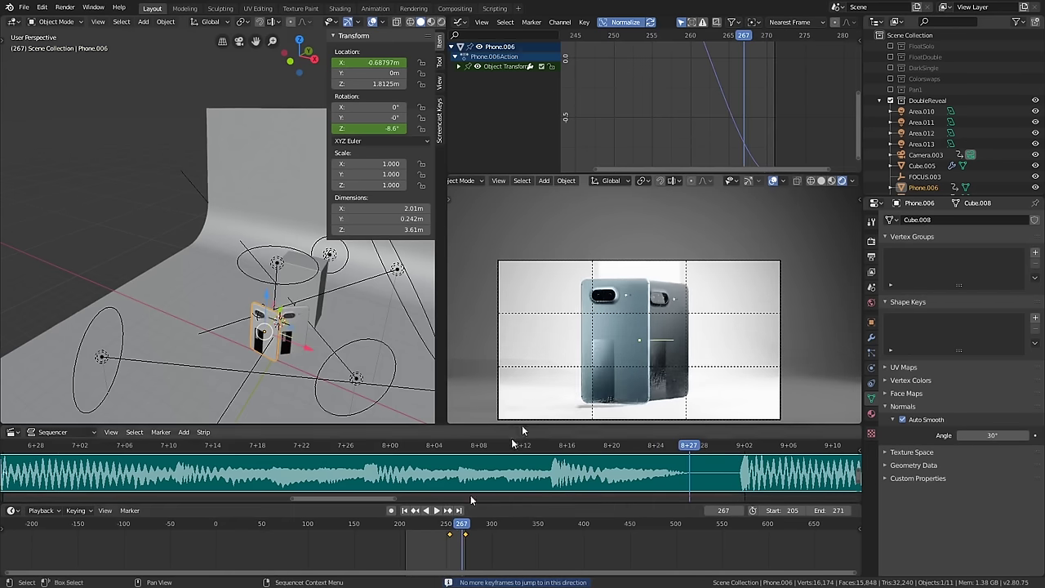
- Set Phone.006's keyframes to Quadratic interpolation with ease-out easing
scroll(702, 103, "down", 4)
scroll(702, 102, "down", 2)
middle_click_drag(702, 110, 700, 133)
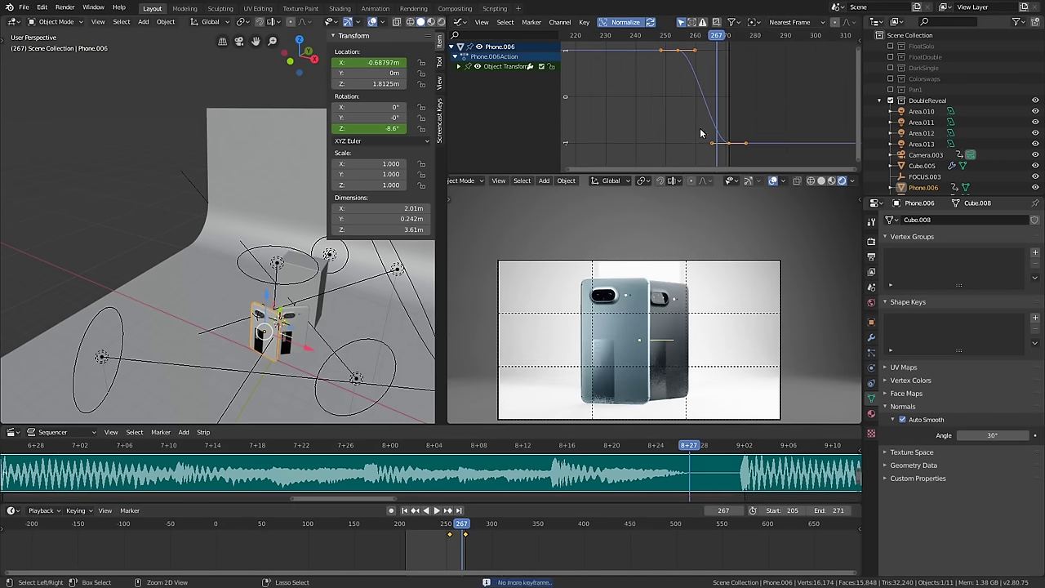
key("ctrl+e")
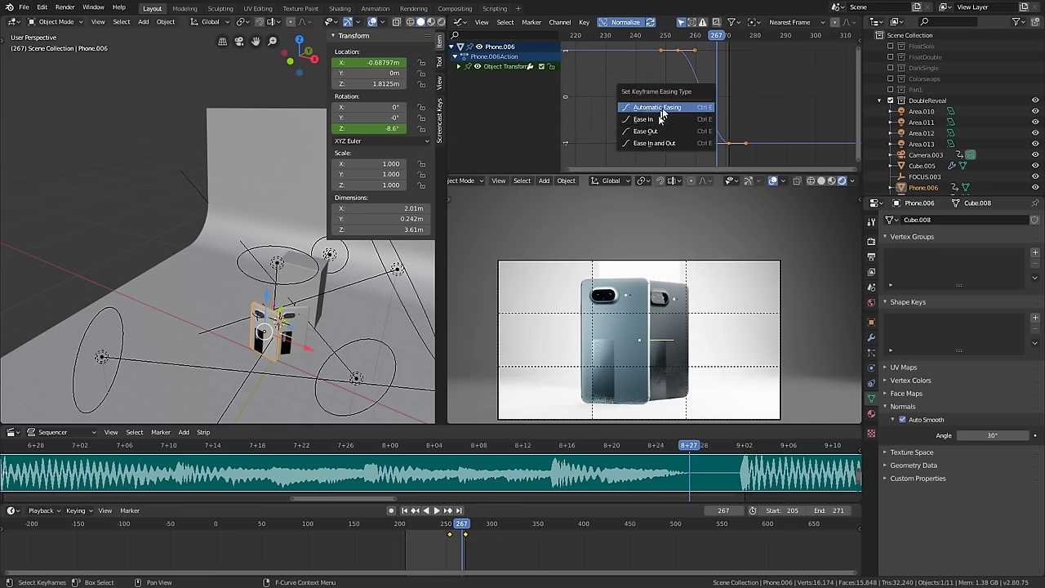
key("t")
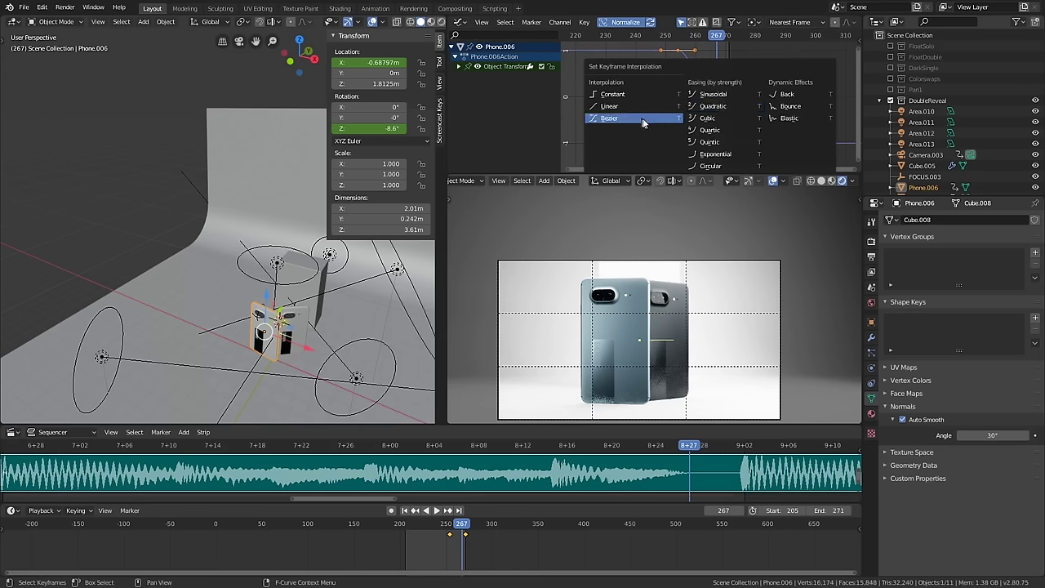
left_click(732, 107)
- Play the front phone's reveal motion with the music from about frame 254, then return the playhead to frame 244
key("space")
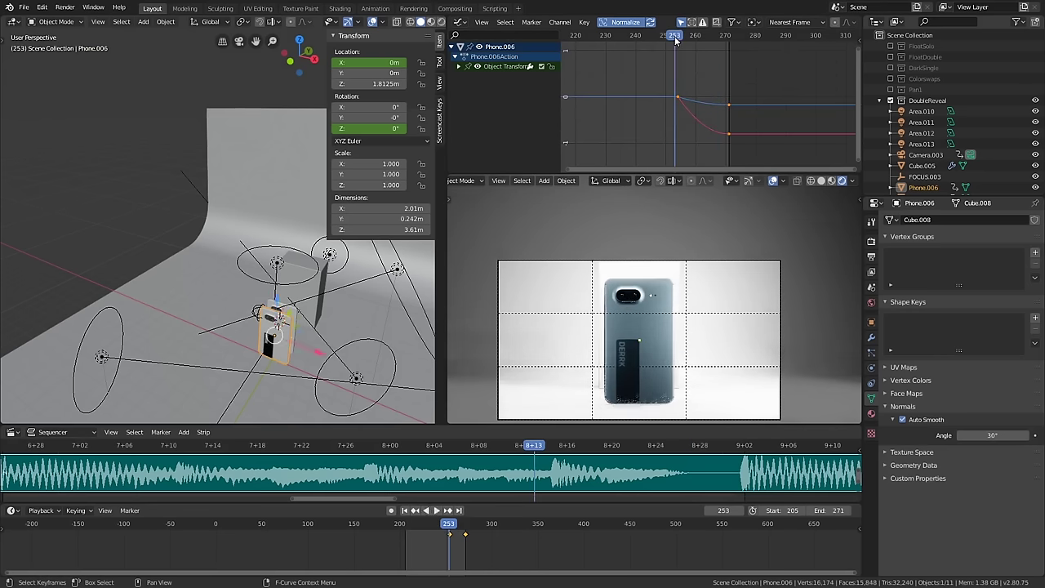
key("space")
key("space")
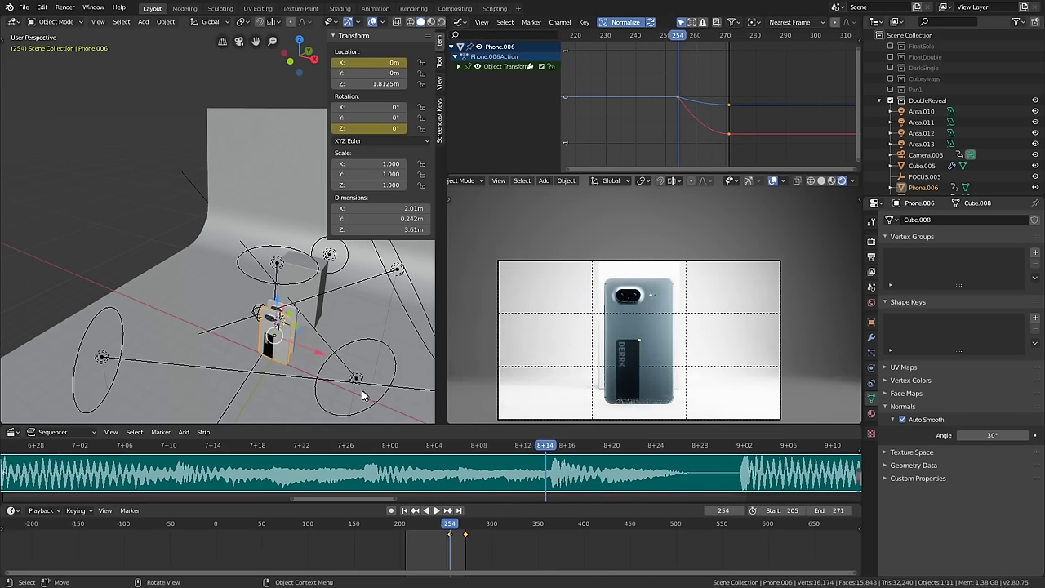
middle_click_drag(313, 357, 360, 355)
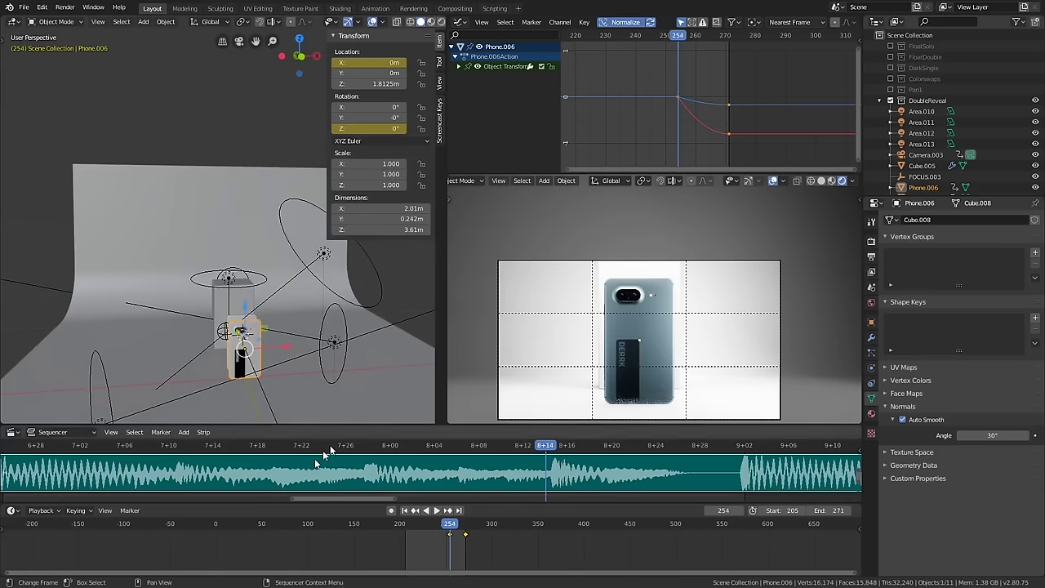
key("space")
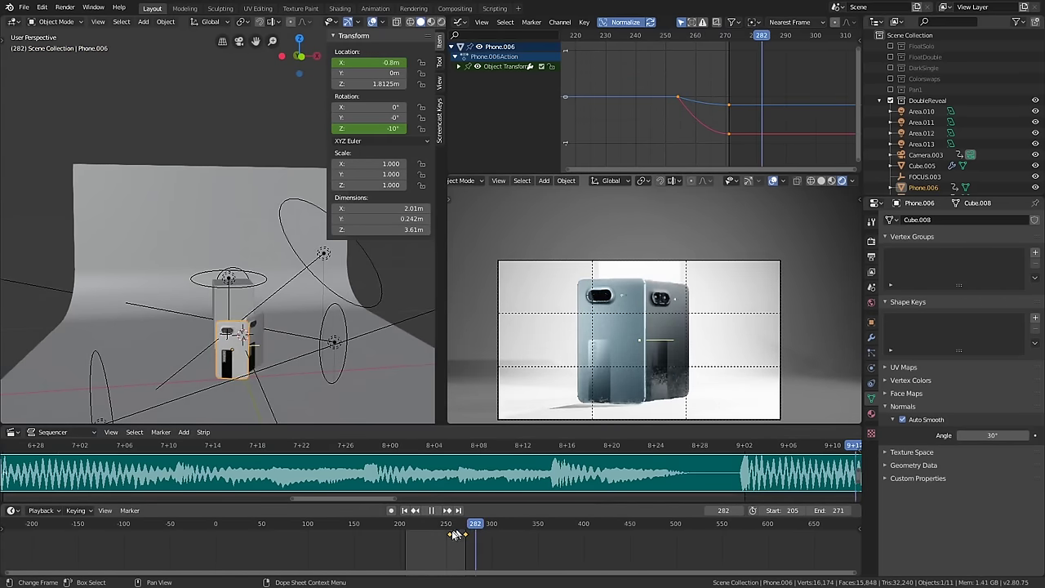
left_click(441, 536)
key("space")
- Select the tall block behind the phones, Cube.005, and examine its placement and how it appears in the camera shot
middle_click_drag(351, 343, 247, 352)
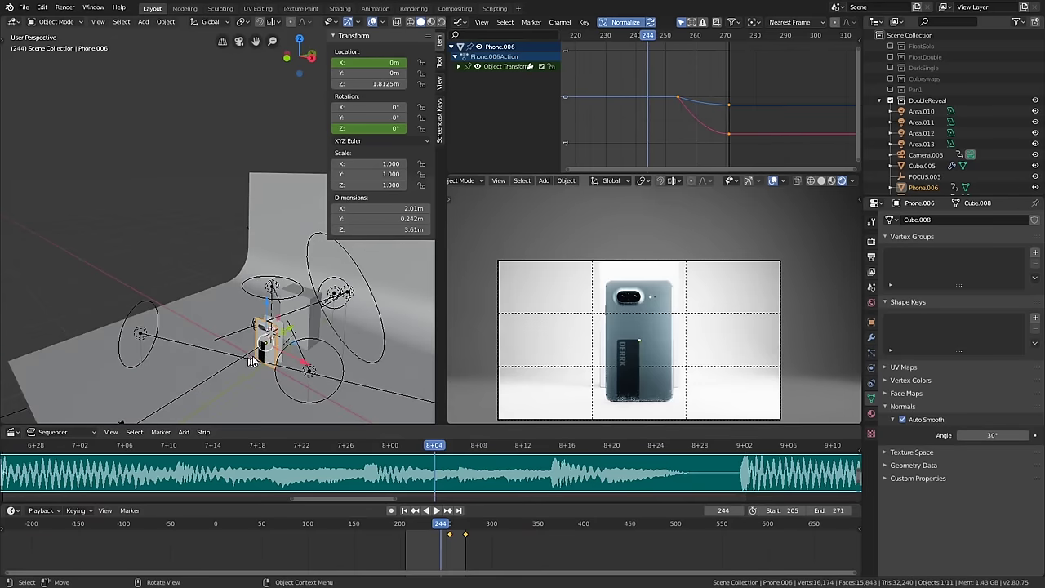
left_click(315, 314)
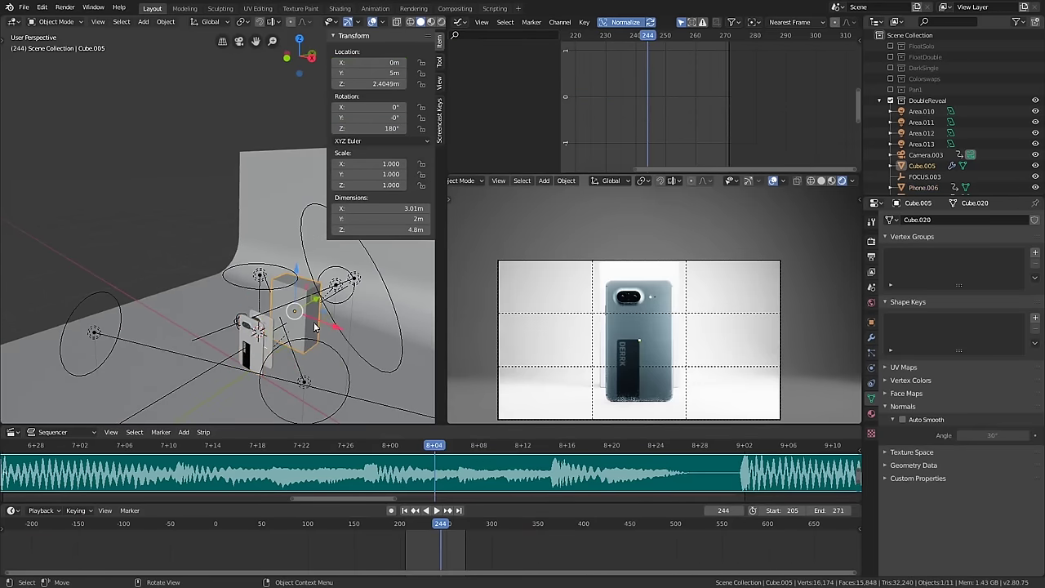
middle_click_drag(314, 315, 405, 317)
scroll(329, 307, "up", 4)
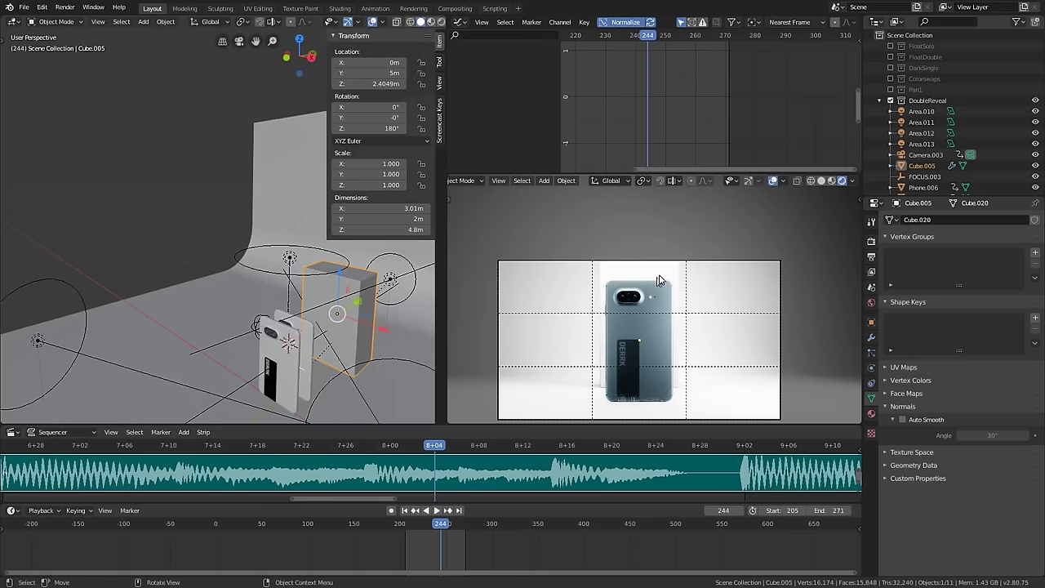
scroll(625, 384, "up", 5)
scroll(577, 392, "down", 5)
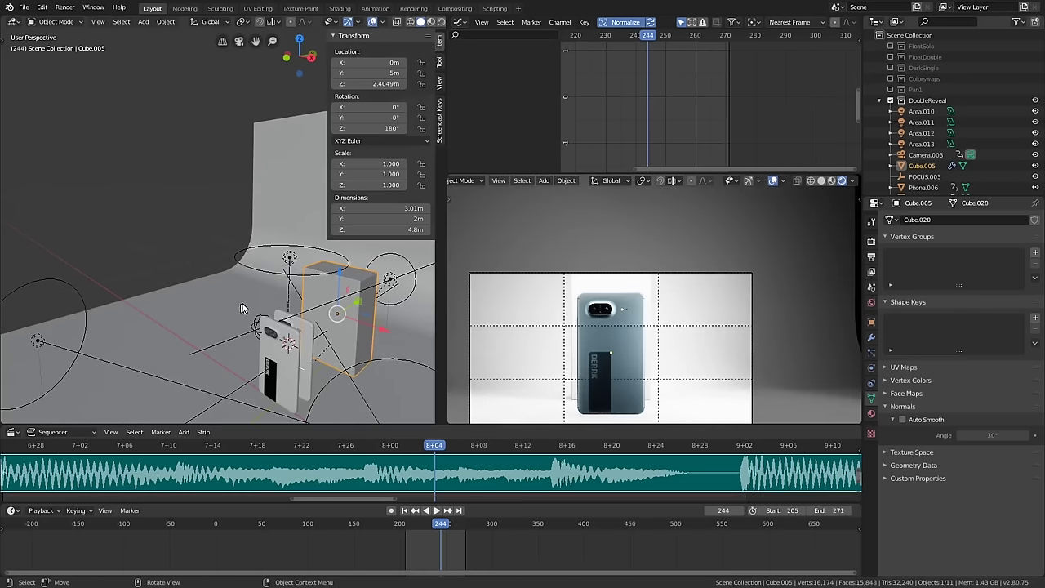
- Duplicate the front phone, Phone.006, and move the copy -4 m along the X axis
middle_click_drag(241, 308, 294, 390)
left_click(267, 312)
left_click(290, 391)
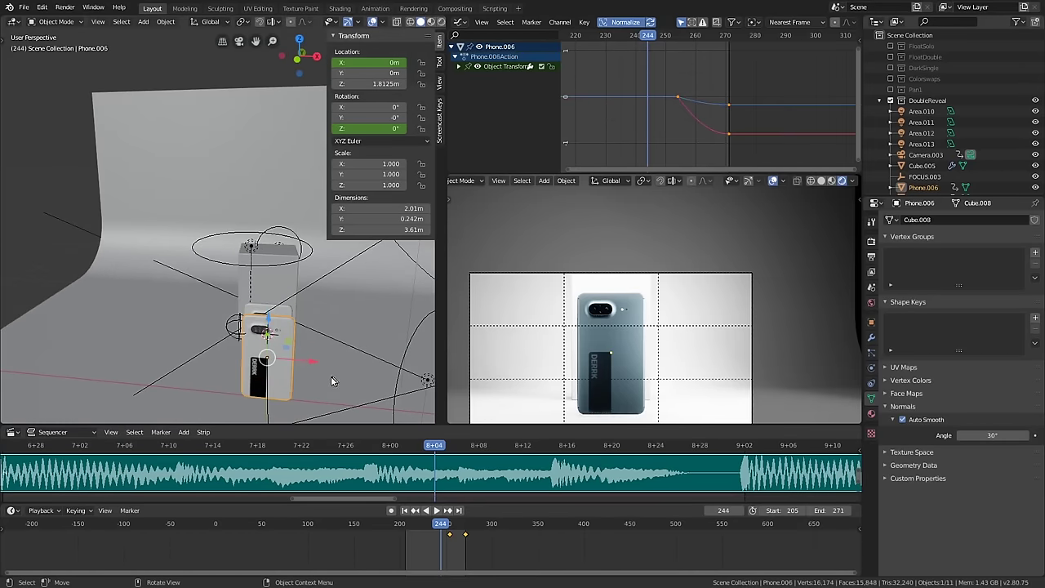
key("shift+d")
right_click(315, 351)
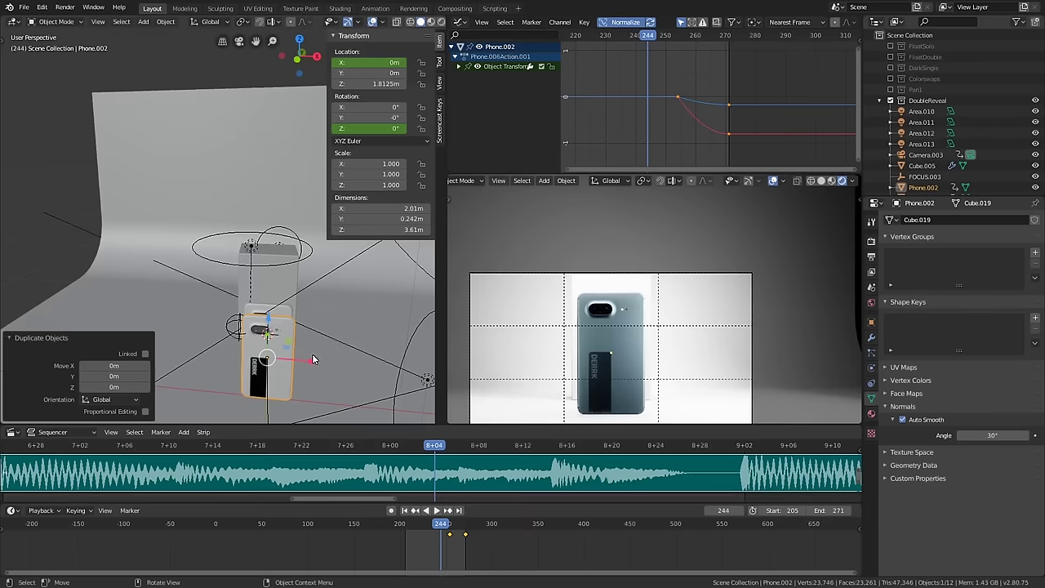
left_click_drag(313, 359, 224, 367, "ctrl")
middle_click_drag(225, 367, 269, 357)
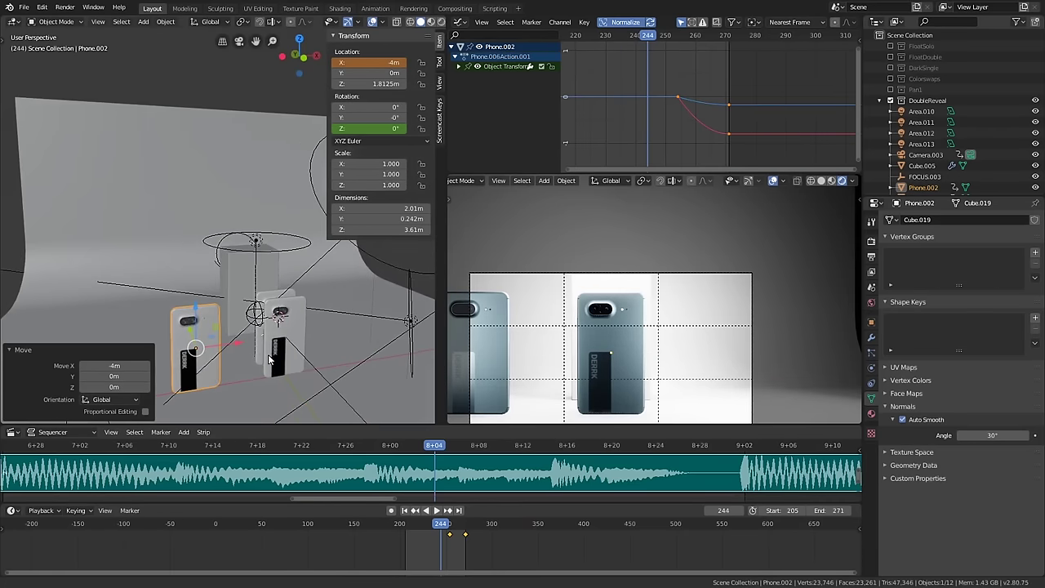
- Give the phone copy its own body material named PhoneBodyPINK with base color hue 0.961 and saturation 1.000
left_click(871, 413)
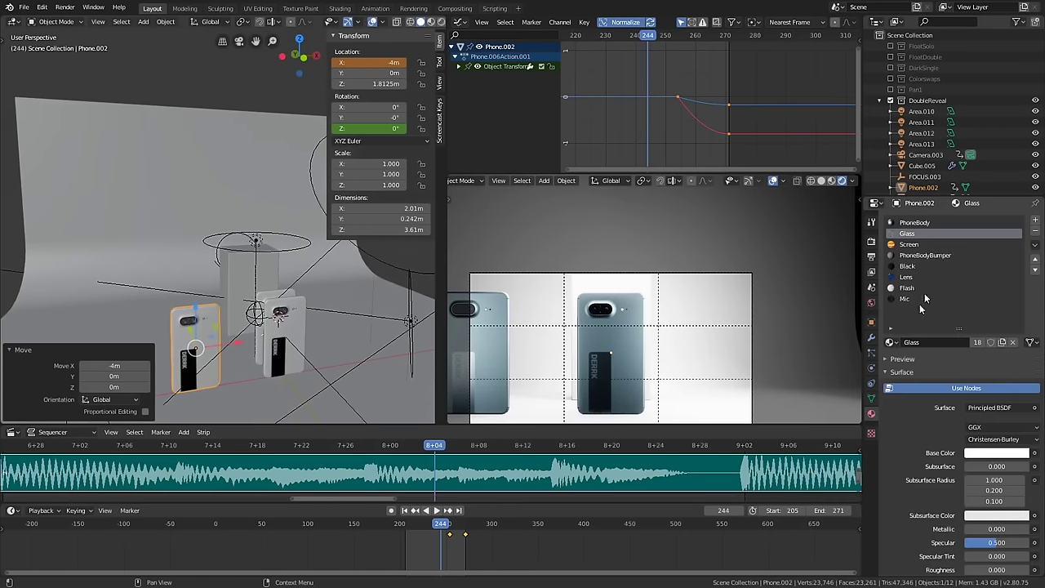
left_click(931, 224)
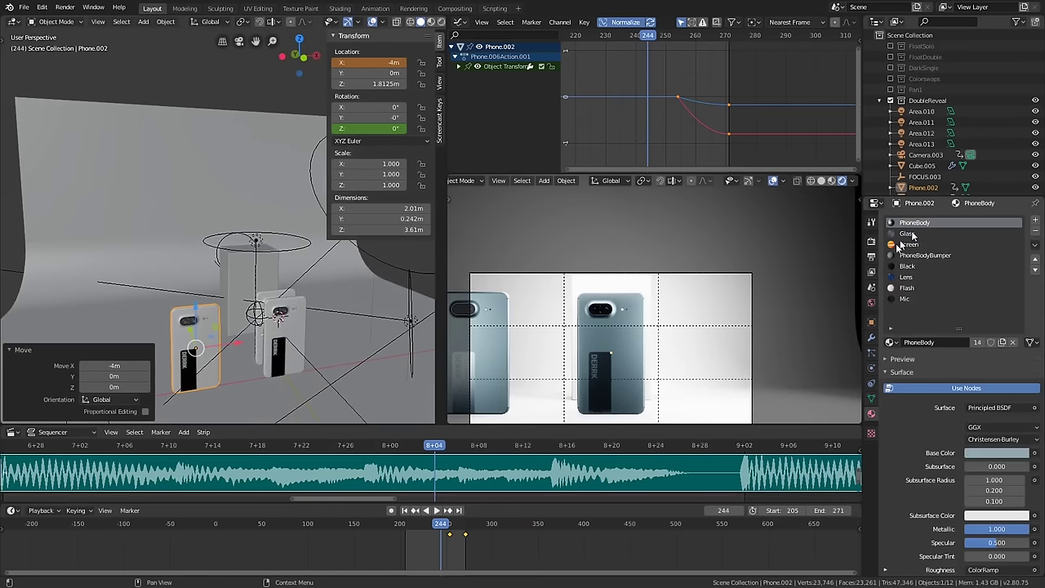
left_click(1002, 342)
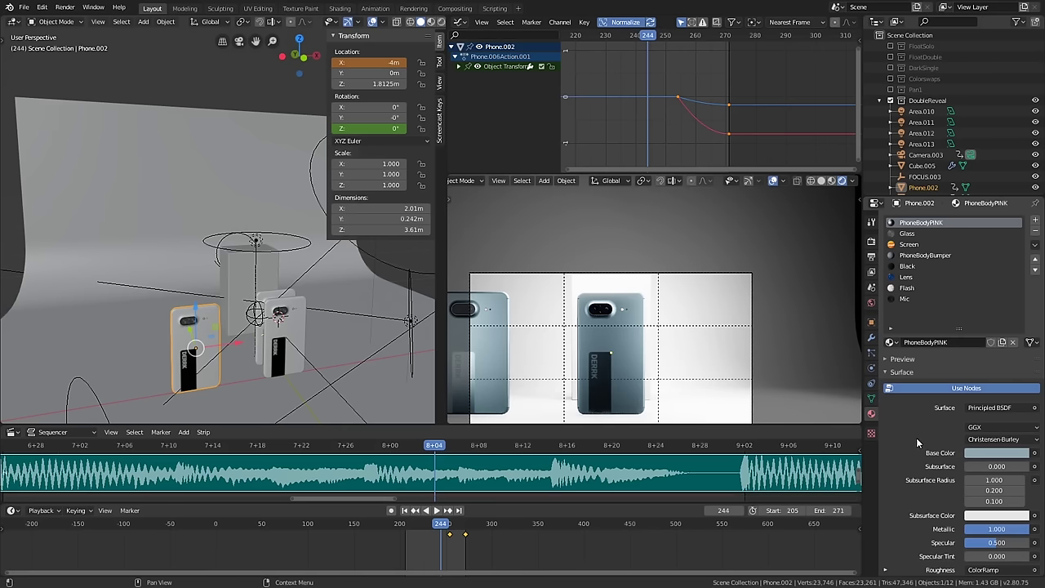
middle_click_drag(250, 320, 335, 281)
scroll(270, 319, "up", 3)
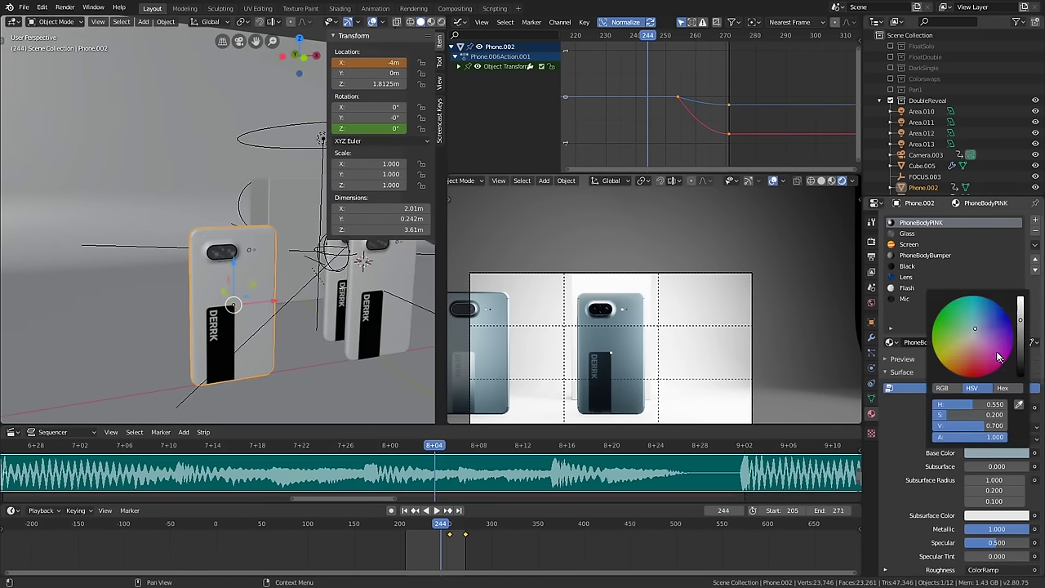
left_click_drag(987, 352, 986, 374)
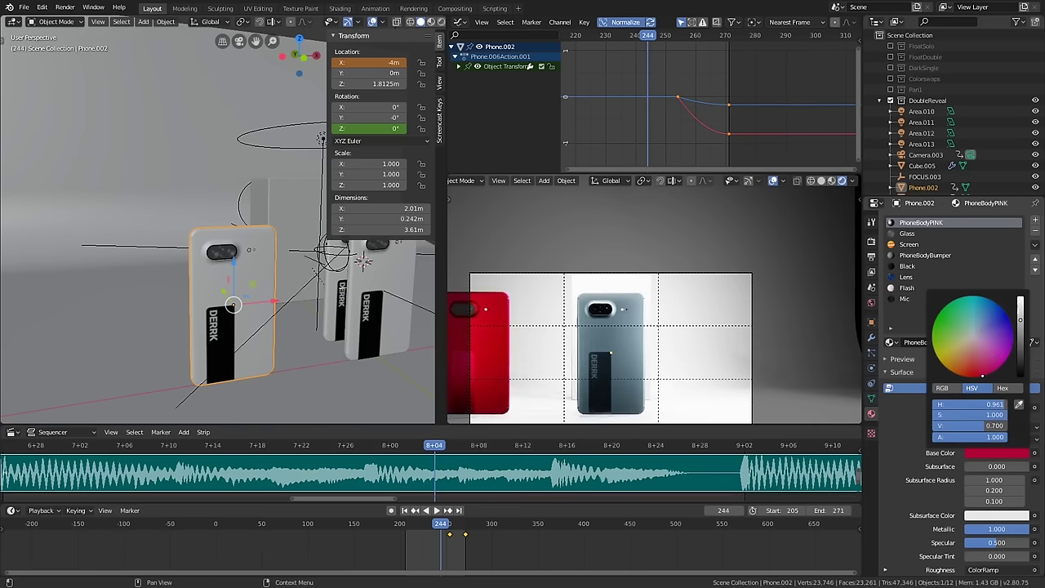
- Play the animation to frame 262 and move the pink phone copy -3.32 m along the X axis
middle_click_drag(610, 381, 719, 379, "shift")
scroll(613, 325, "up", 2)
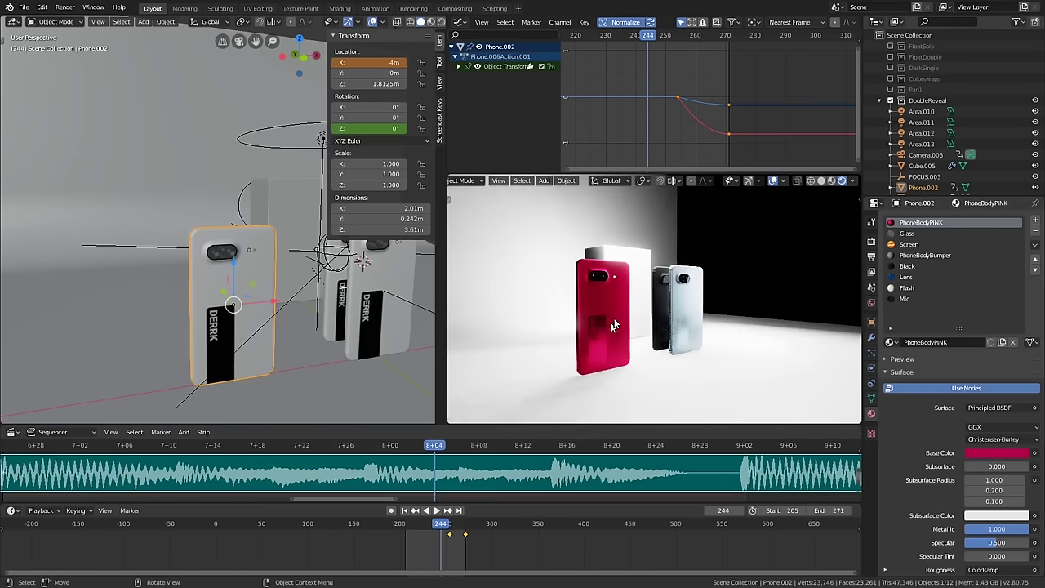
key("space")
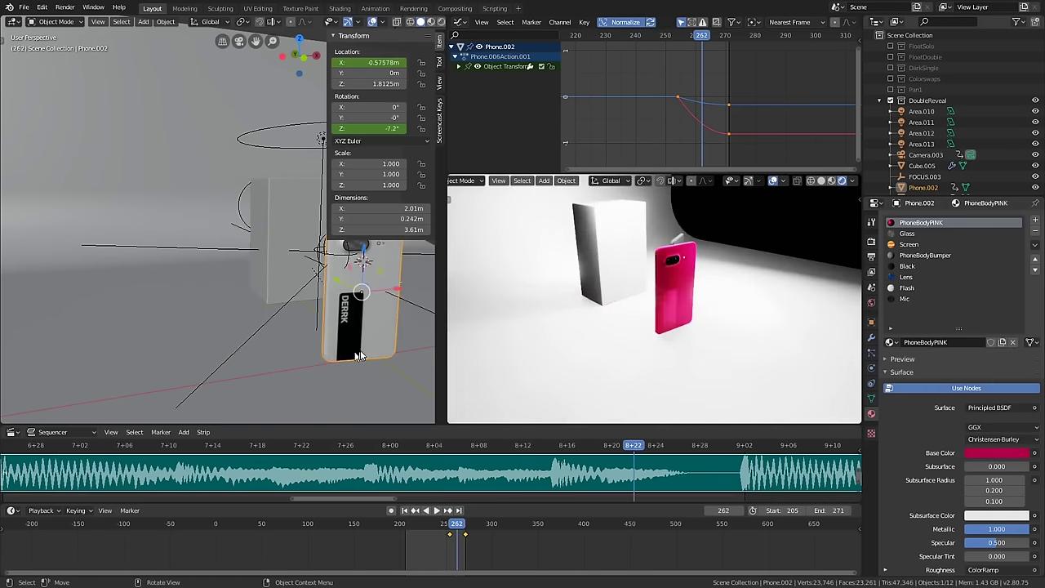
middle_click_drag(378, 350, 365, 349)
left_click_drag(356, 339, 198, 377)
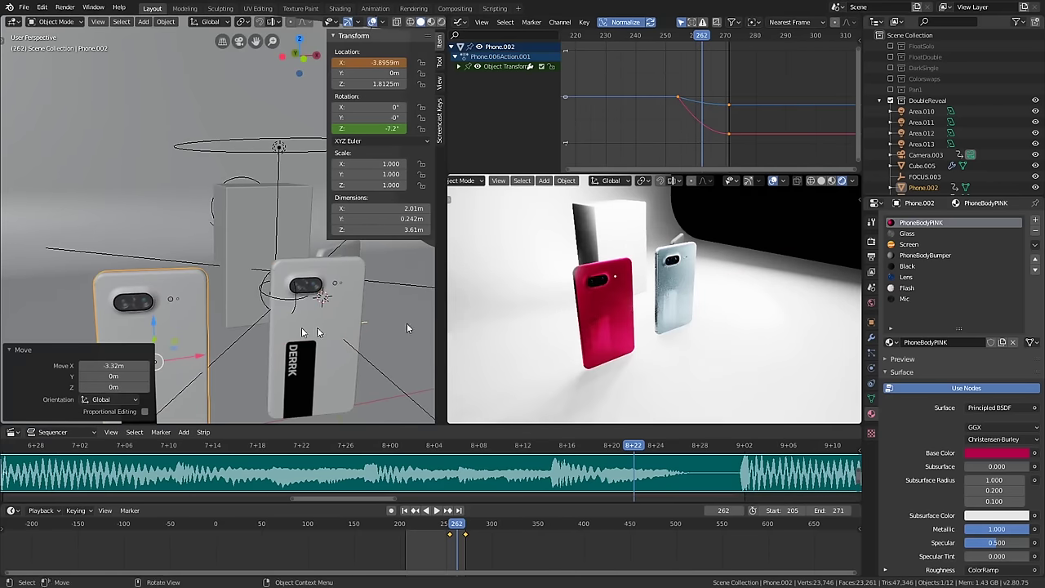
- Examine the pink phone's camera bump, body edges and screen side up close beside the other phones
scroll(219, 310, "up", 2)
middle_click_drag(220, 310, 290, 255, "shift")
scroll(290, 255, "up", 2)
scroll(302, 254, "up", 2)
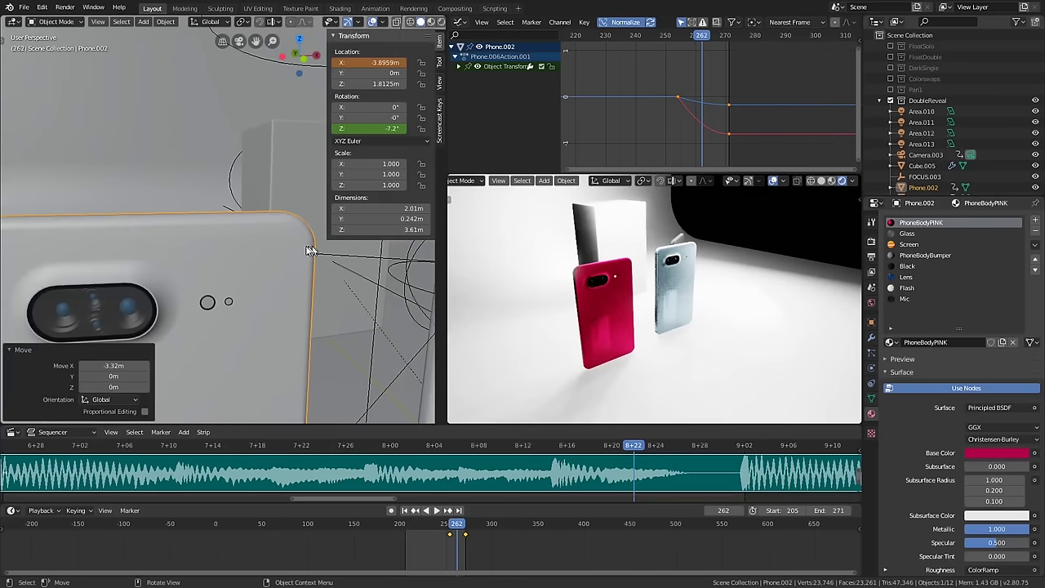
scroll(571, 273, "up", 6)
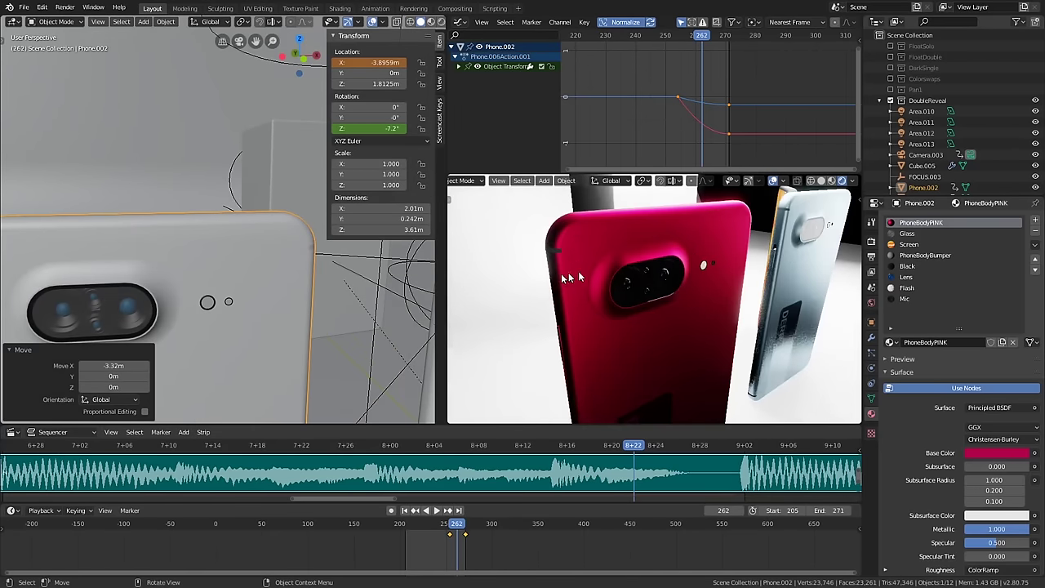
scroll(563, 276, "down", 5)
middle_click_drag(658, 296, 759, 308)
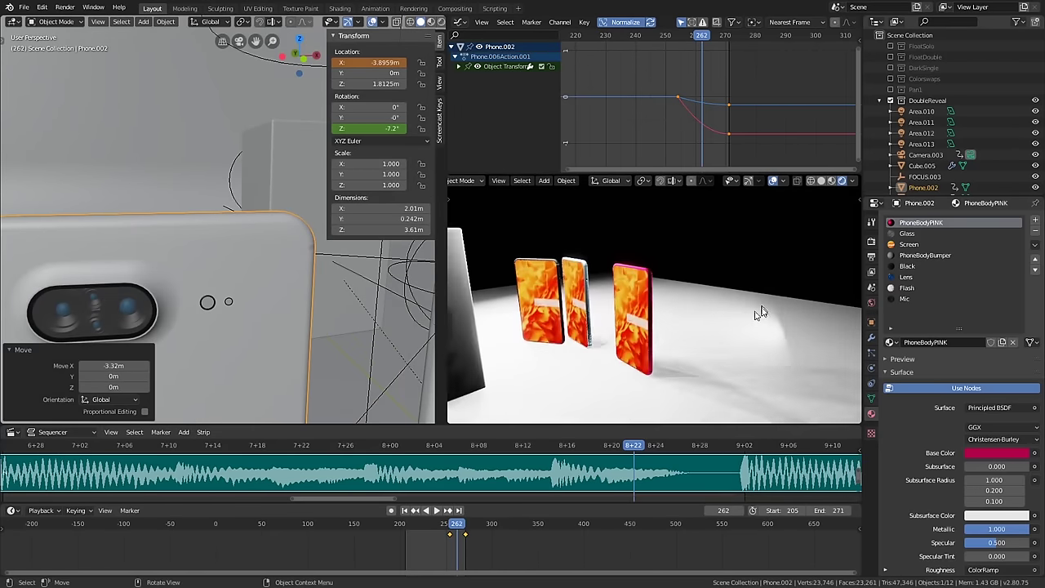
scroll(177, 289, "down", 6)
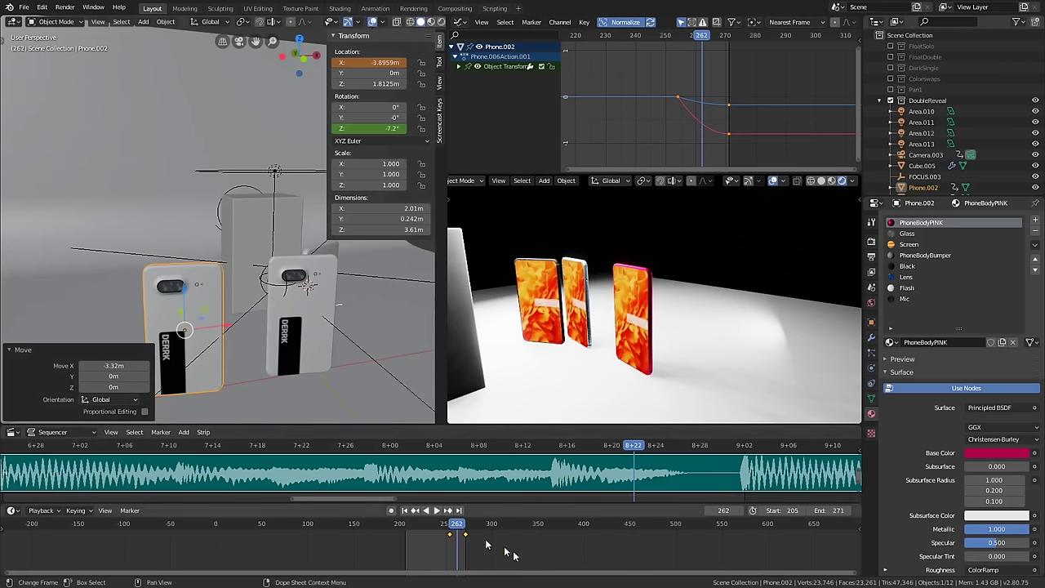
- Delete the pink phone copy, Phone.002, from the scene
middle_click_drag(337, 388, 253, 351)
scroll(295, 301, "up", 3)
key("x")
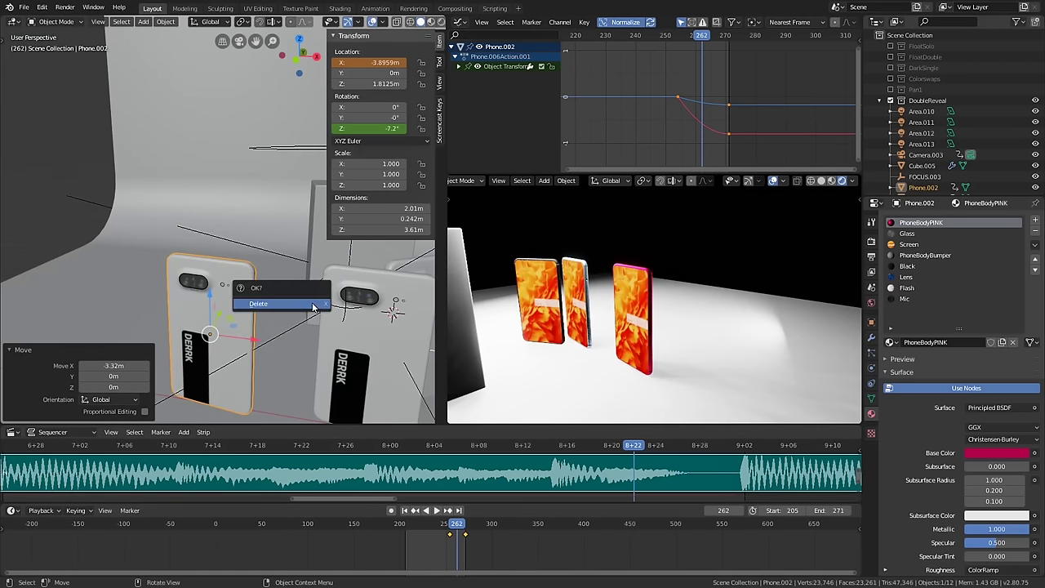
left_click(313, 306)
- Scrub back to frame 238 and examine the whole set with its lights, camera and two phones
middle_click_drag(319, 318, 209, 320, "shift")
scroll(302, 348, "down", 4)
scroll(354, 372, "down", 3)
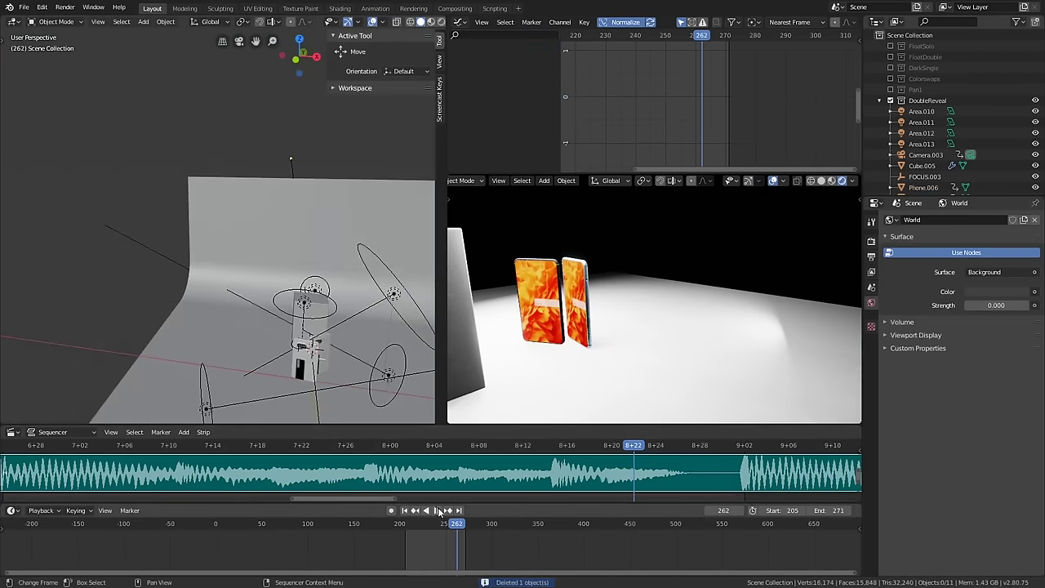
mouse_move(456, 525)
left_mouse_down()
mouse_move(423, 526)
mouse_move(437, 528)
left_mouse_up()
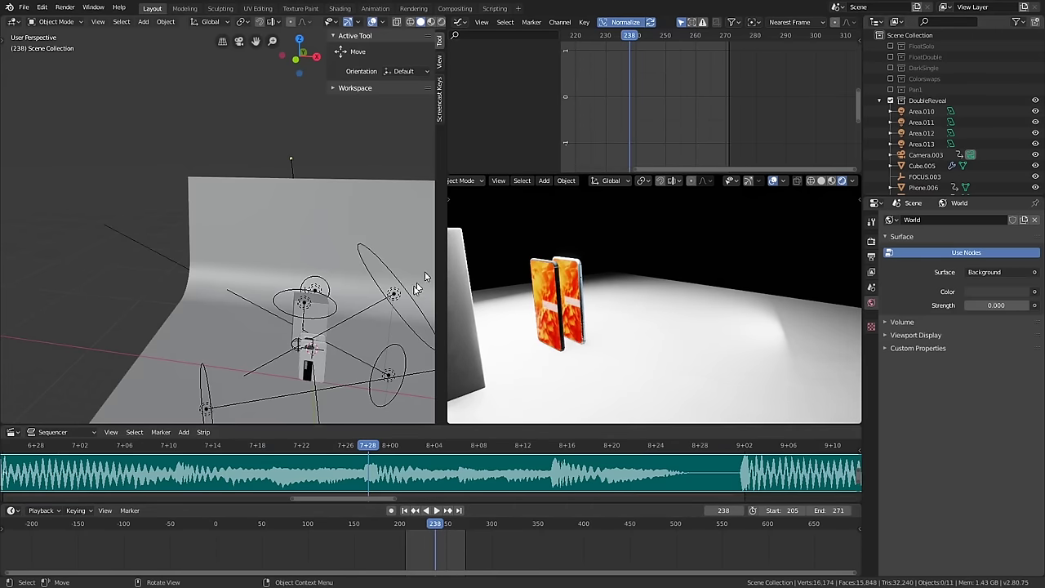
middle_click_drag(418, 286, 312, 285)
scroll(312, 285, "up", 6)
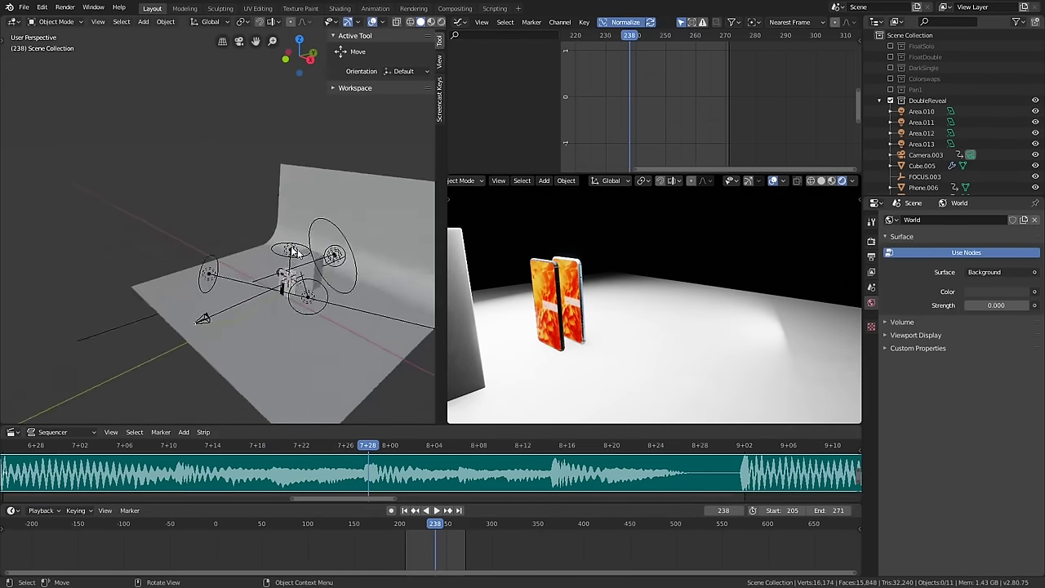
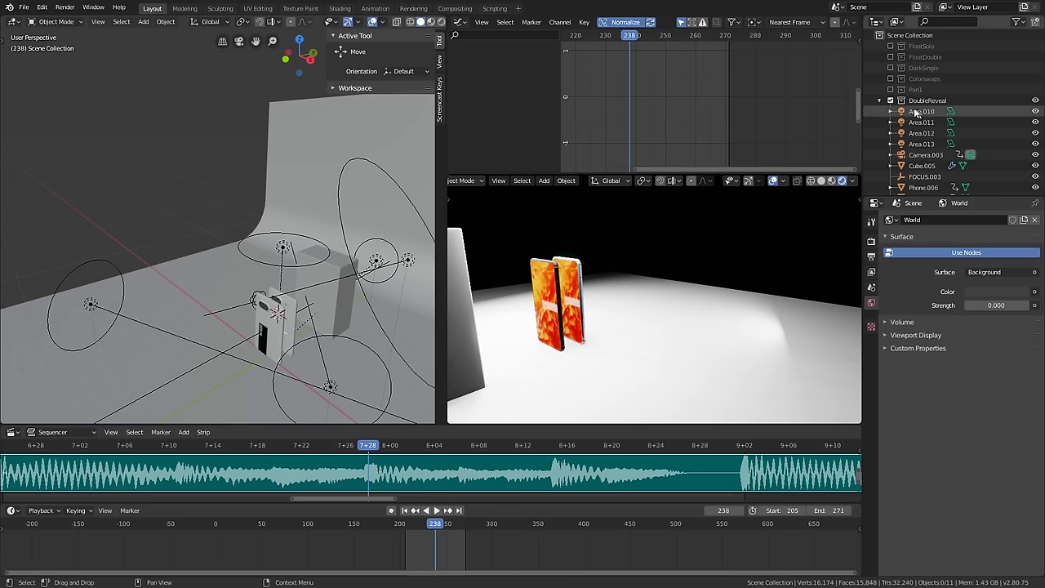
- Exclude the DoubleReveal collection, enable the DarkSingle collection, and view its phone against the backdrop
left_click(890, 100)
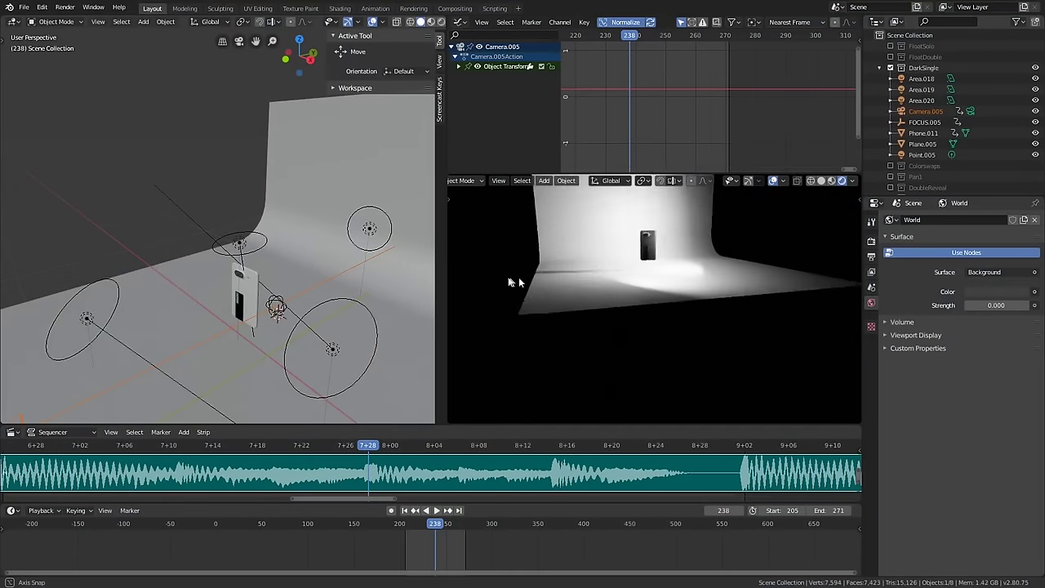
middle_click_drag(510, 281, 539, 279)
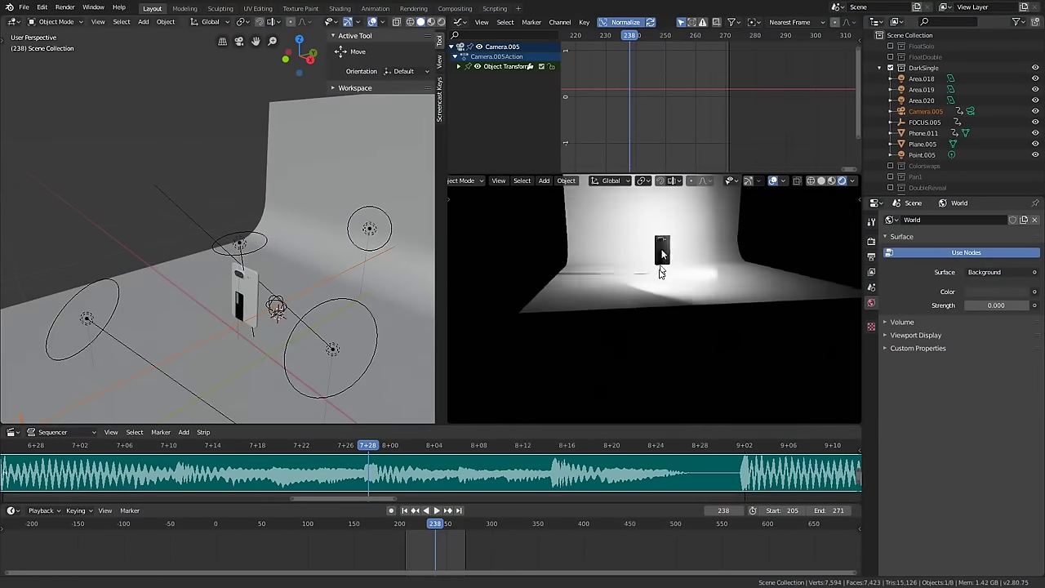
middle_click_drag(661, 249, 658, 313, "shift")
scroll(658, 313, "up", 6)
scroll(657, 314, "down", 1)
scroll(184, 284, "down", 5)
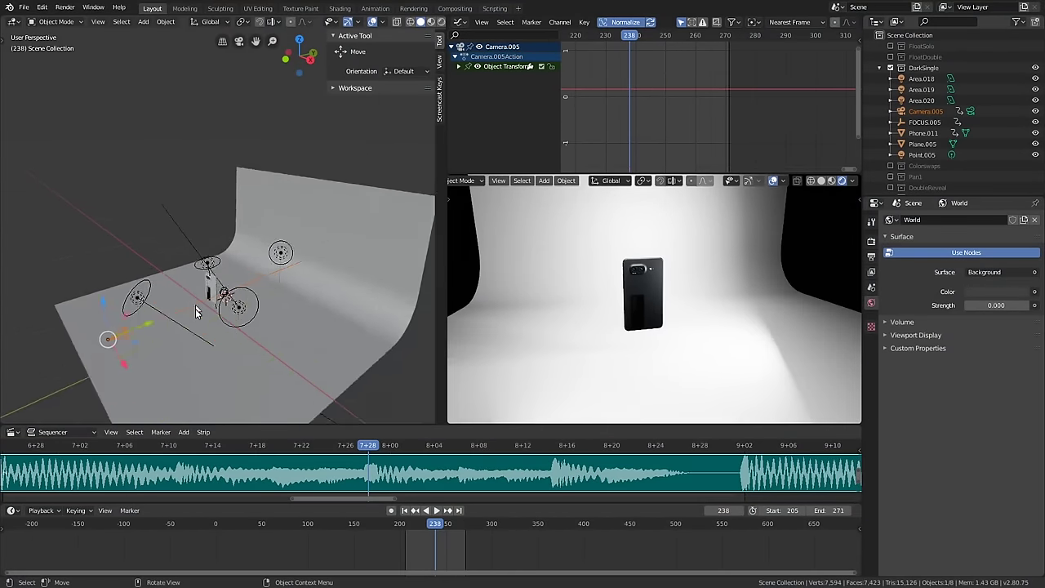
- Select Camera.005 and look through it with its whole frame in view
scroll(208, 310, "up", 3)
key("alt+a")
left_click(294, 269)
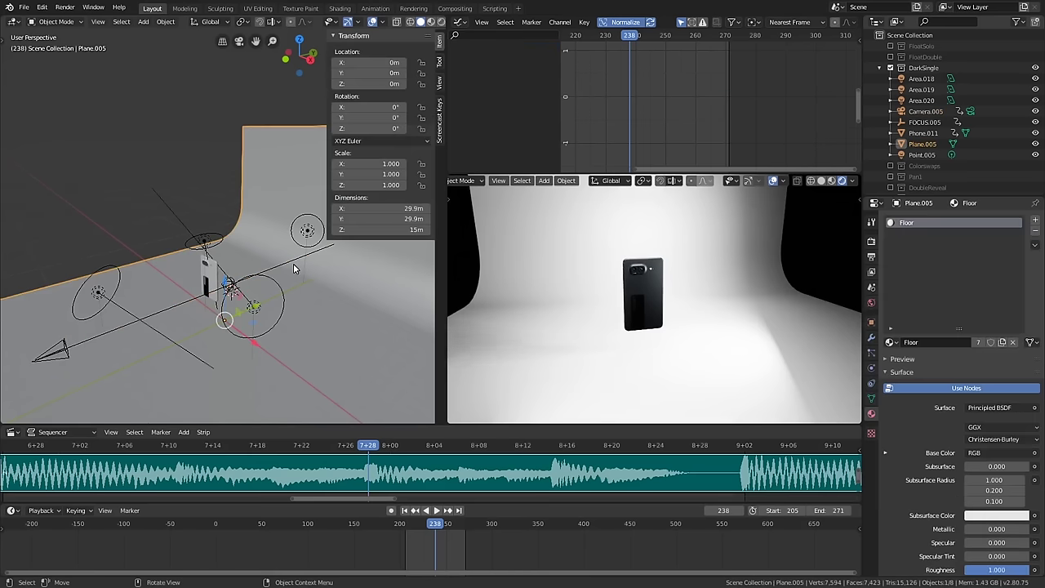
left_click(296, 263)
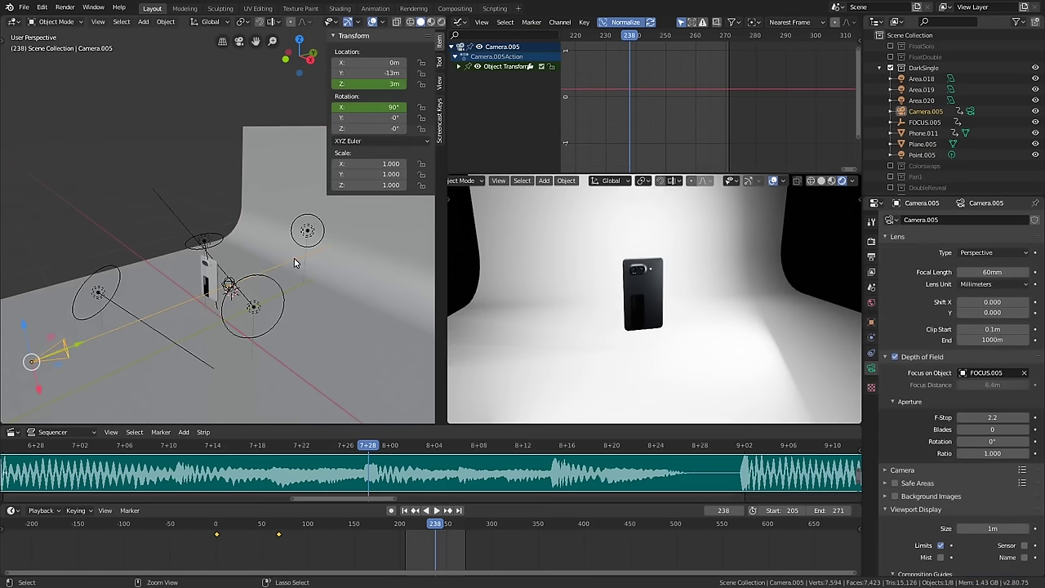
key("KP_0")
scroll(295, 263, "down", 4)
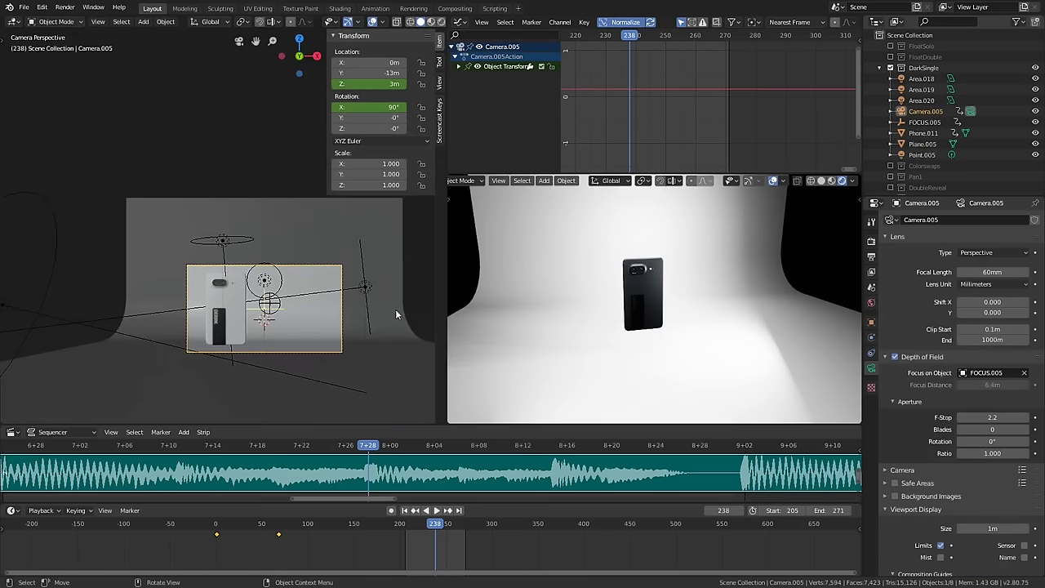
- Scrub the camera animation back to frame 2 and set the scene's frame range to 1–68
left_click(277, 527)
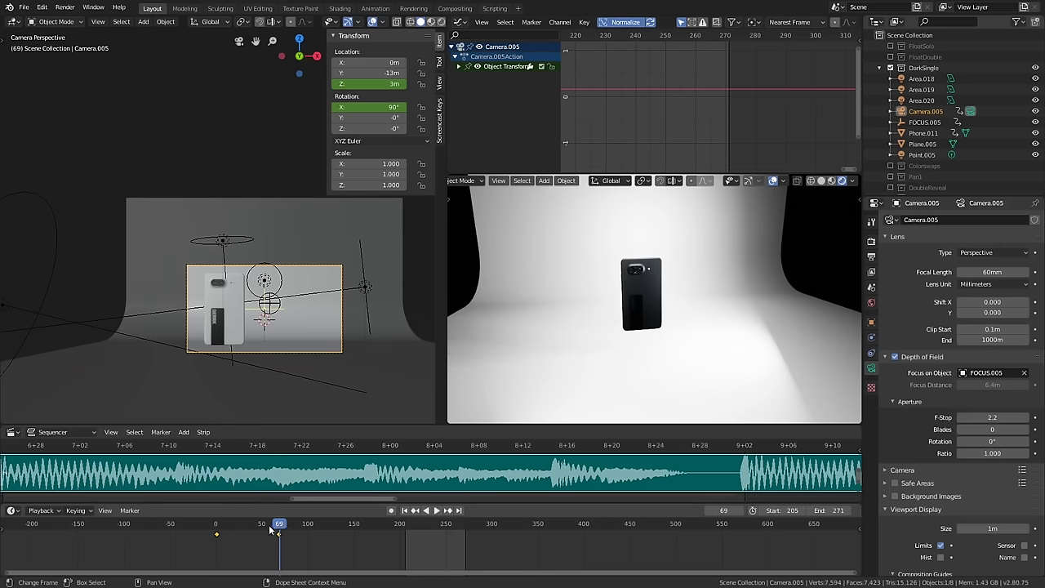
left_click_drag(271, 529, 218, 529)
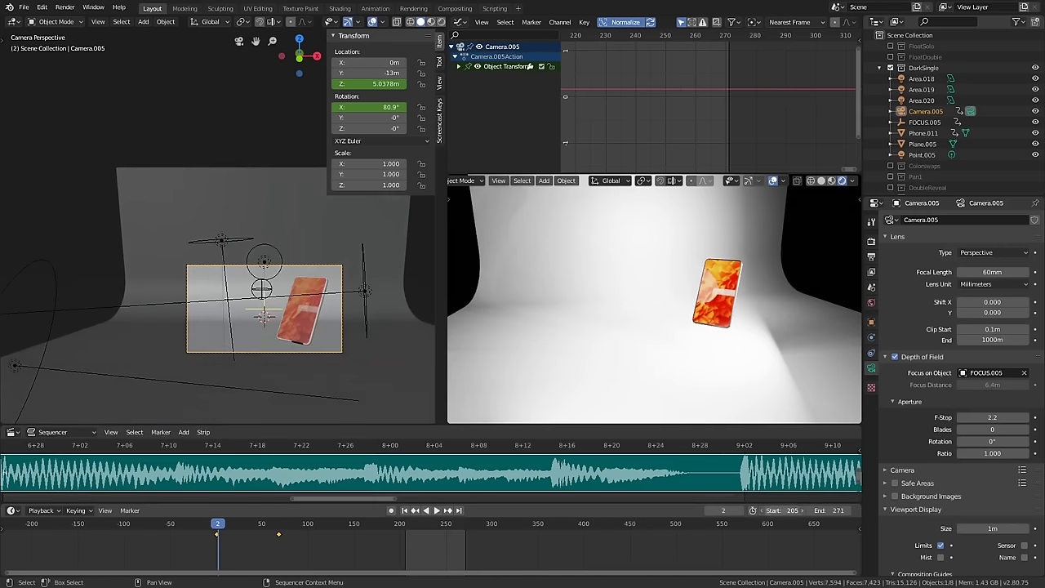
type("1")
key("Return")
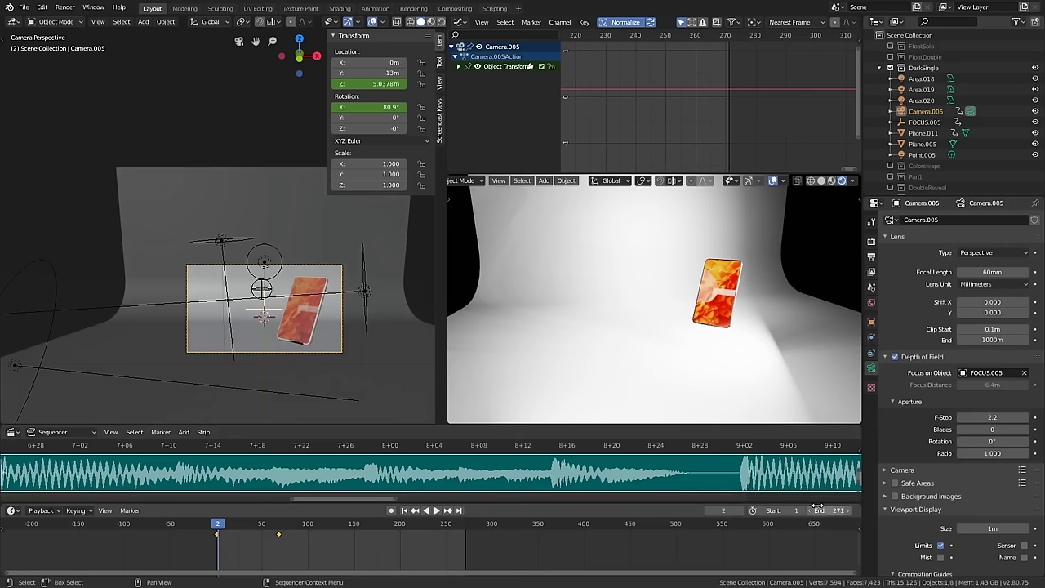
left_click(821, 509)
type("68")
key("Return")
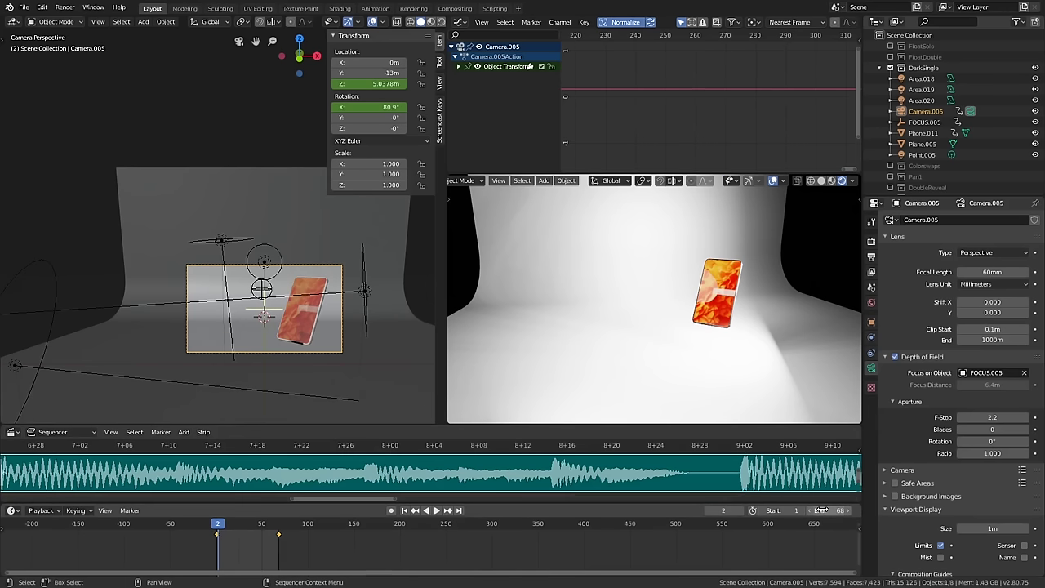
- Mute the audio strip in the sequencer
right_click(651, 472)
mouse_move(650, 472)
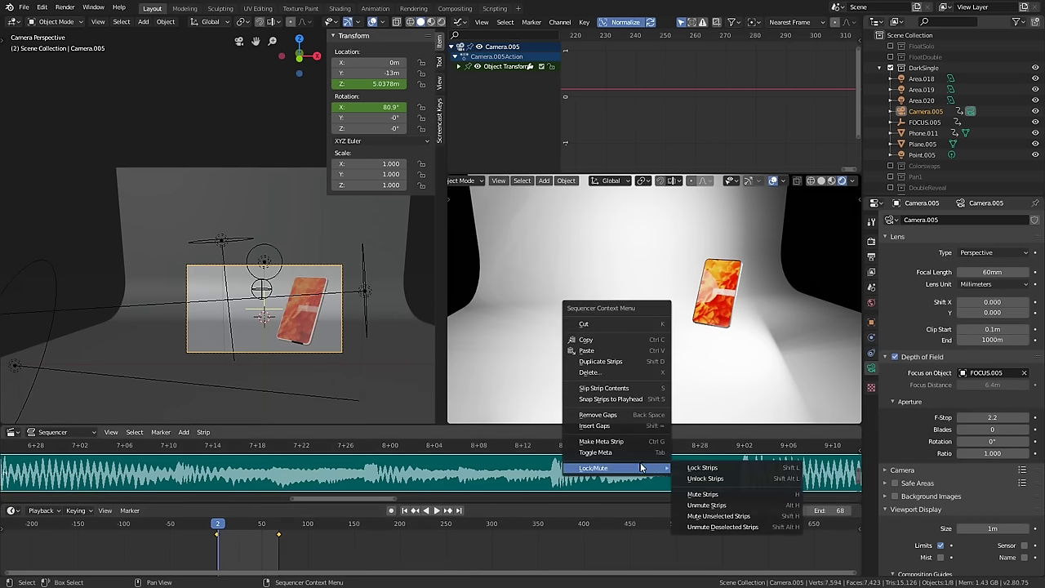
left_click(694, 493)
- Show the rendered viewport through the camera and play and scrub the phone reveal animation
key("space")
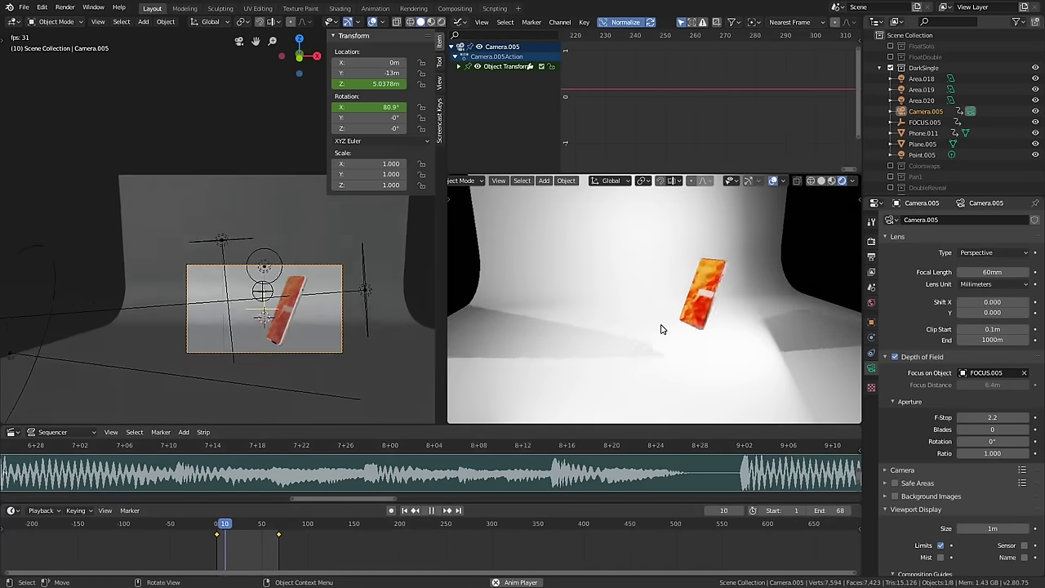
key("KP_0")
scroll(656, 323, "down", 2)
middle_click_drag(646, 321, 646, 307, "shift")
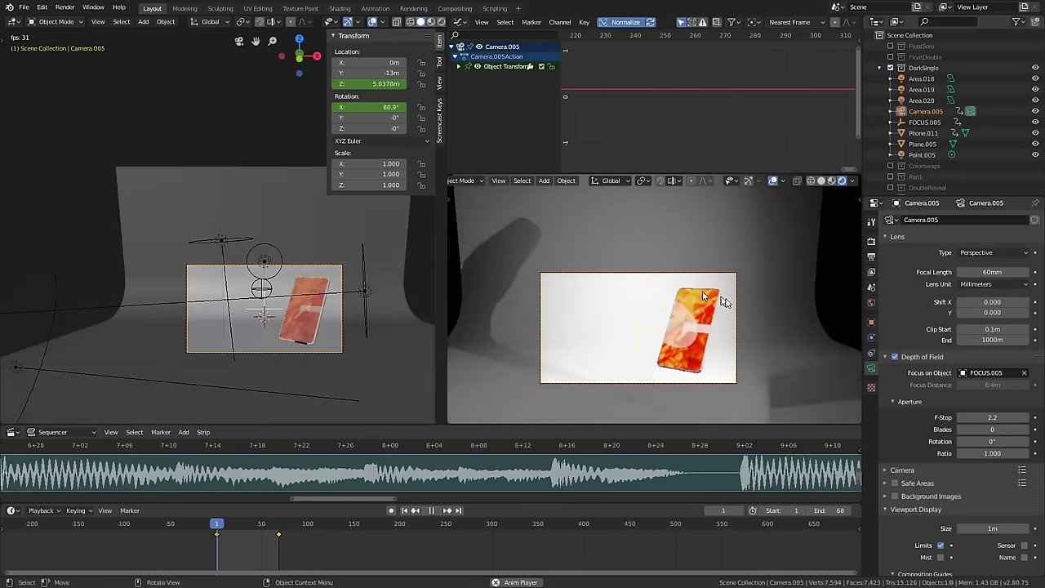
scroll(718, 306, "up", 1)
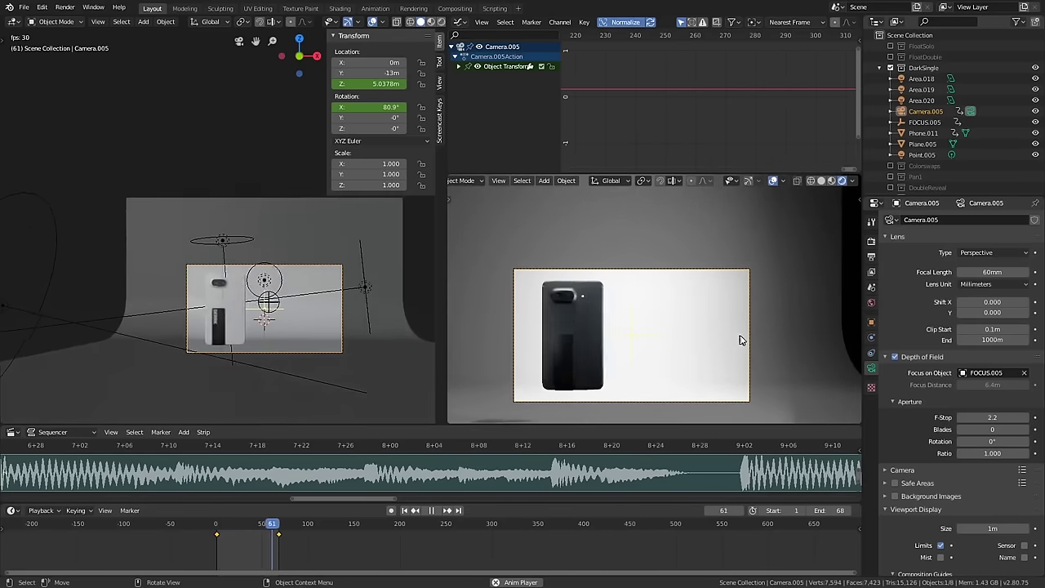
key("space")
left_click_drag(225, 527, 243, 555)
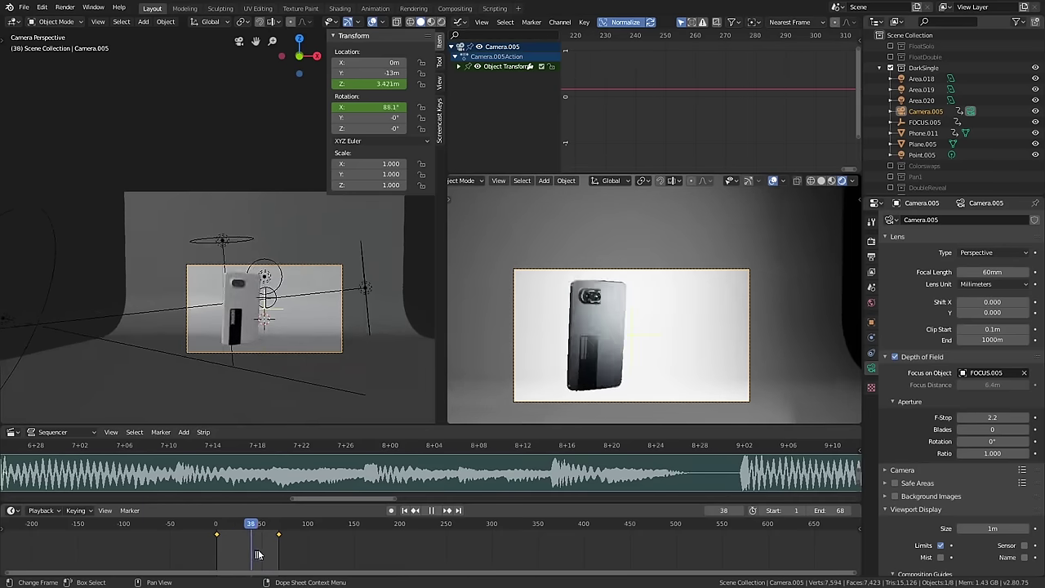
key("space")
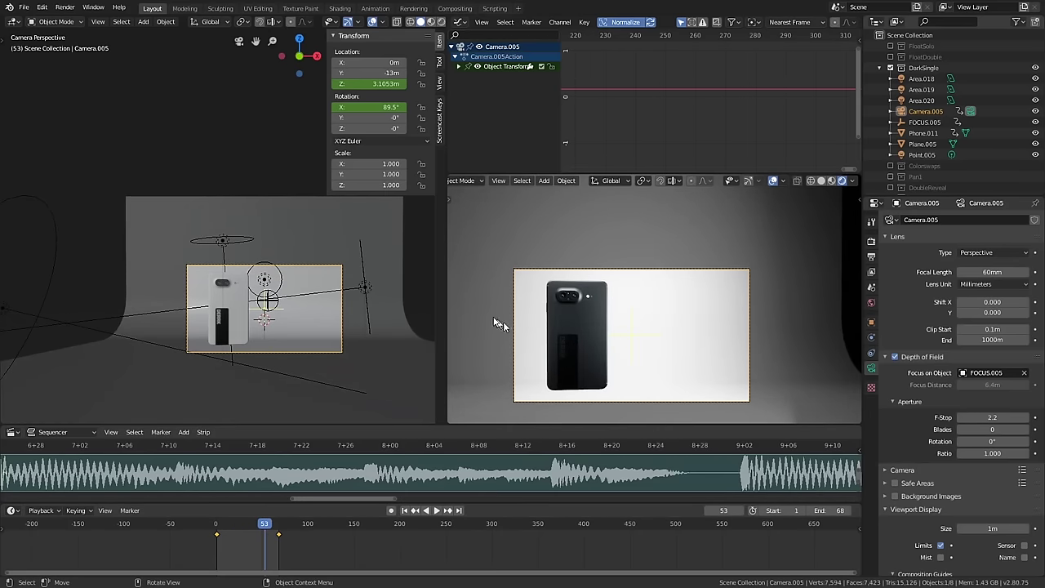
- Select the backdrop plane and open its Floor material in the Shader Editor
middle_click_drag(400, 278, 365, 298, "shift")
left_click(330, 272)
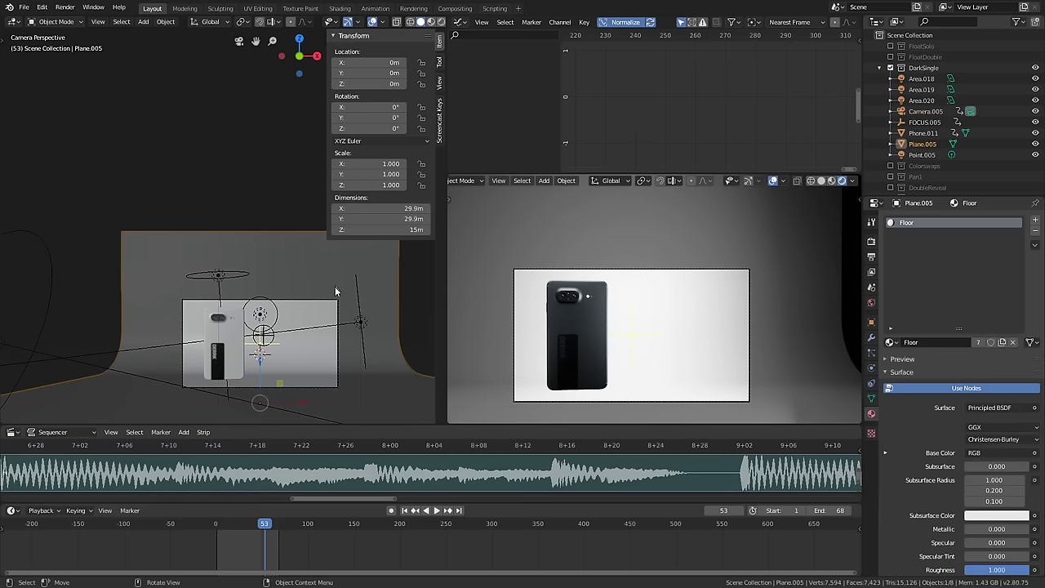
left_click(459, 22)
left_click(486, 97)
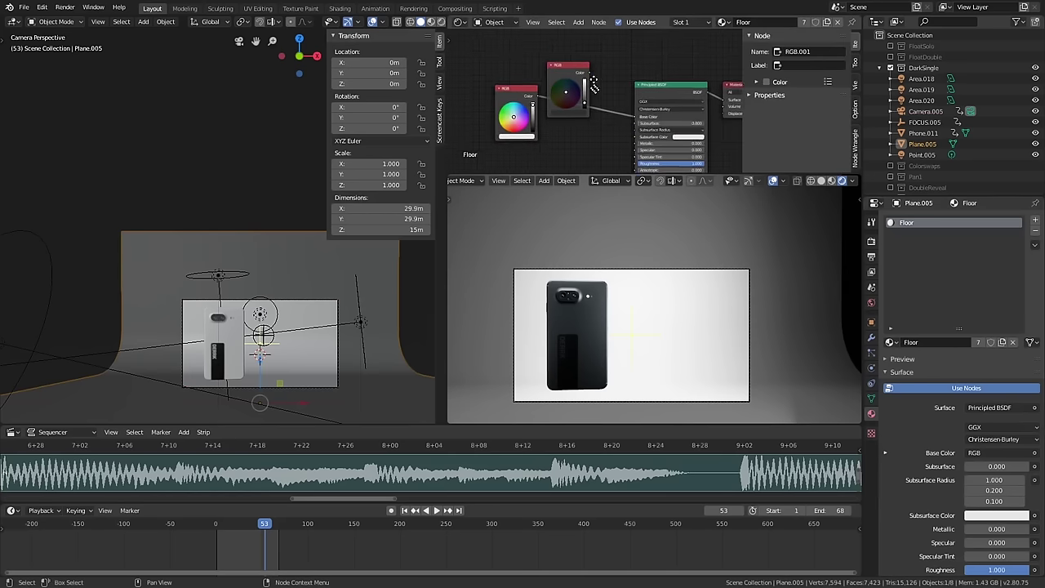
- Move the dark RGB node below the white RGB node in the Floor material
middle_click_drag(594, 84, 595, 96)
scroll(596, 95, "up", 2)
left_click_drag(569, 76, 572, 136)
middle_click_drag(572, 135, 583, 101)
scroll(582, 100, "down", 3)
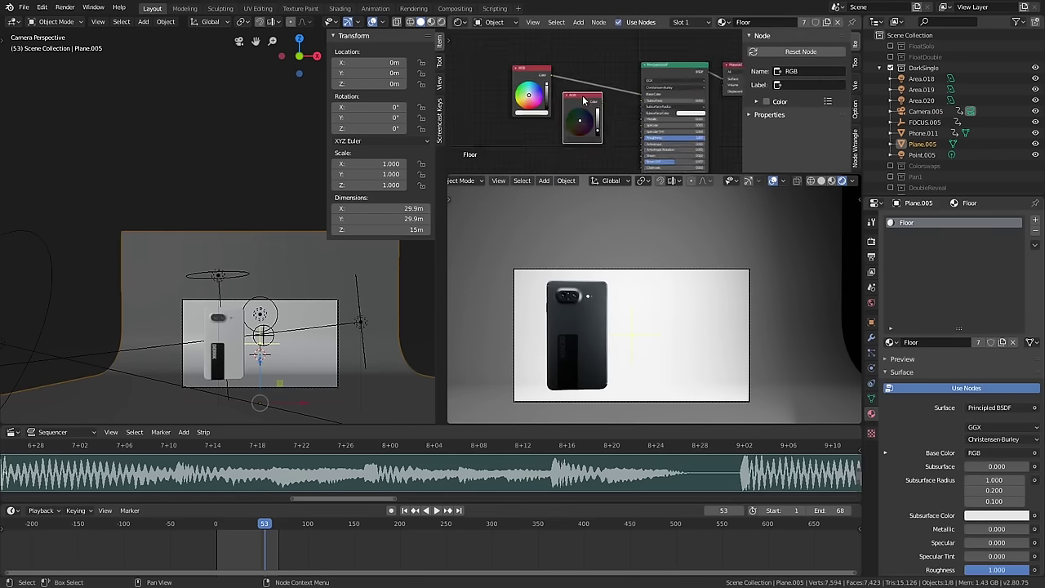
scroll(498, 110, "up", 1)
key("shift+a")
mouse_move(510, 126)
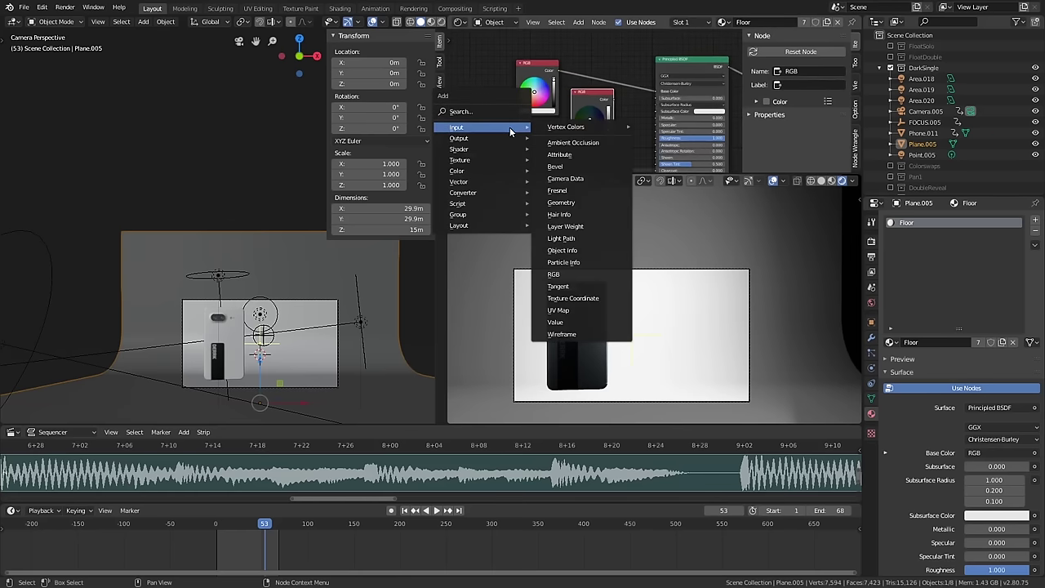
left_click(554, 274)
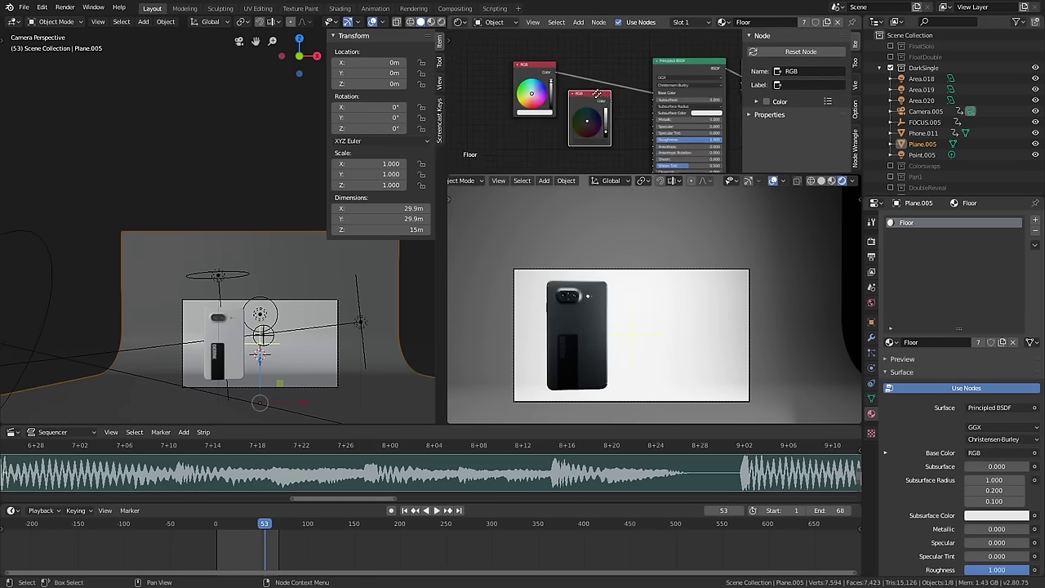
- Connect the dark RGB node to the Principled BSDF's Base Color and play the animation against the darkened backdrop
scroll(592, 106, "up", 1)
left_click_drag(648, 99, 647, 106)
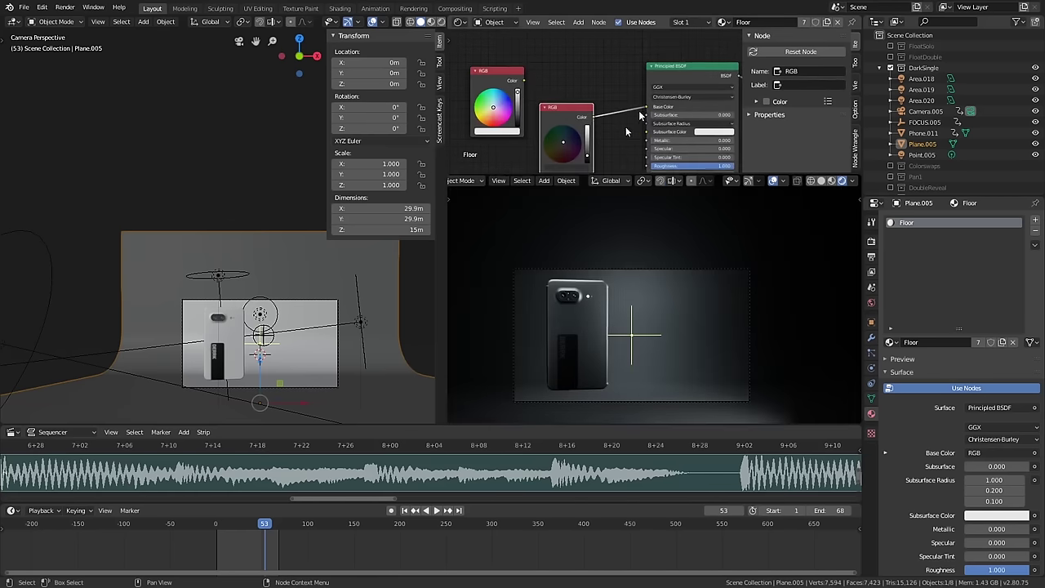
scroll(620, 122, "down", 1, "shift")
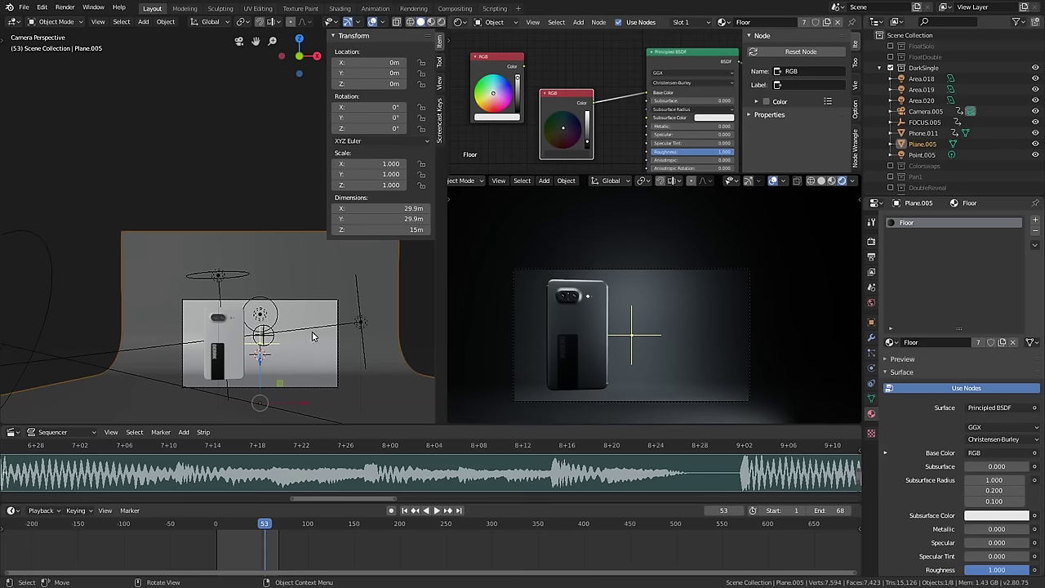
key("space")
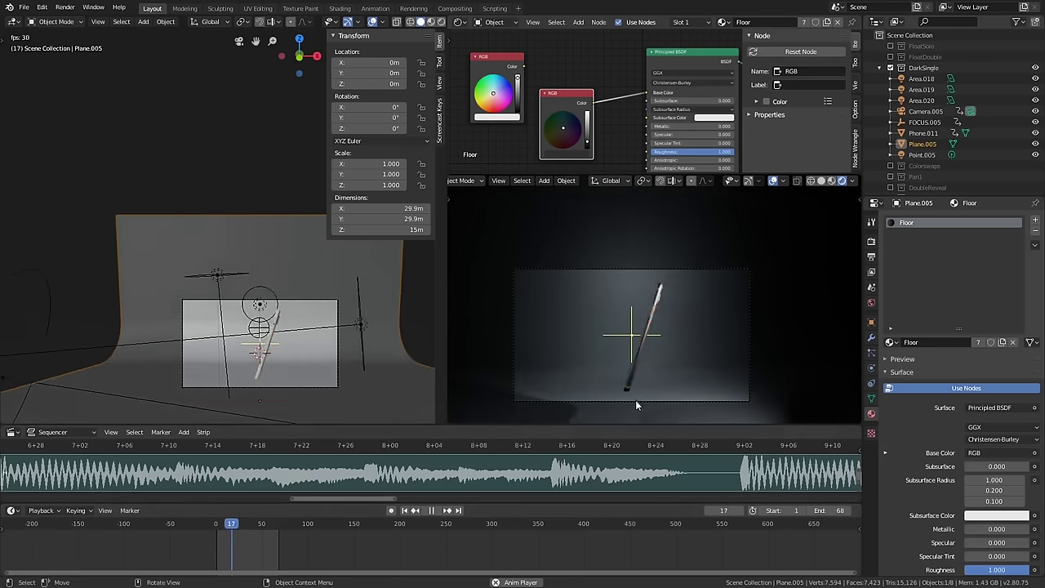
key("space")
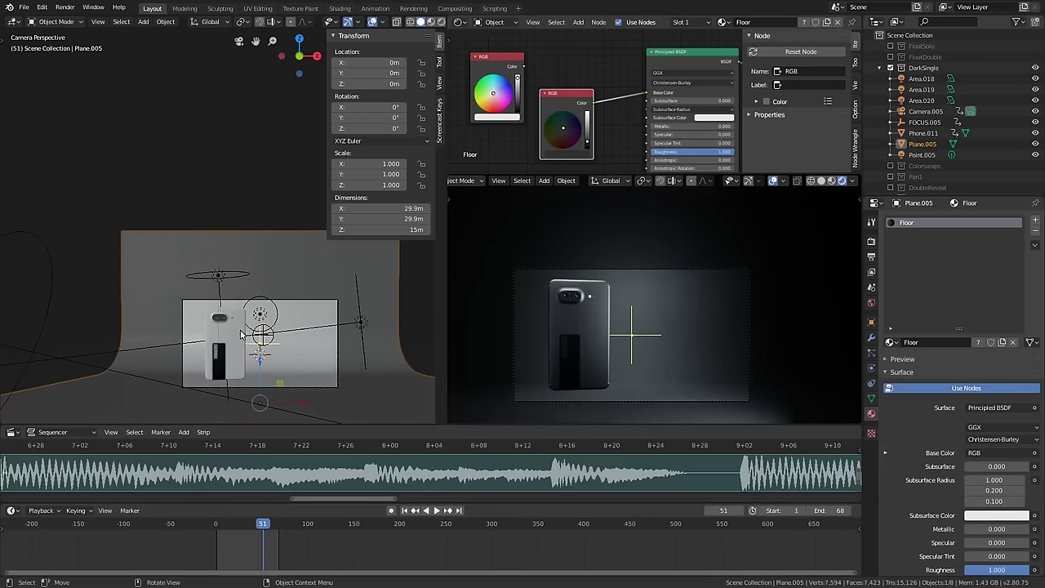
- Select the phone and examine its keyframed location and rotation values at frame 1
left_click(242, 335)
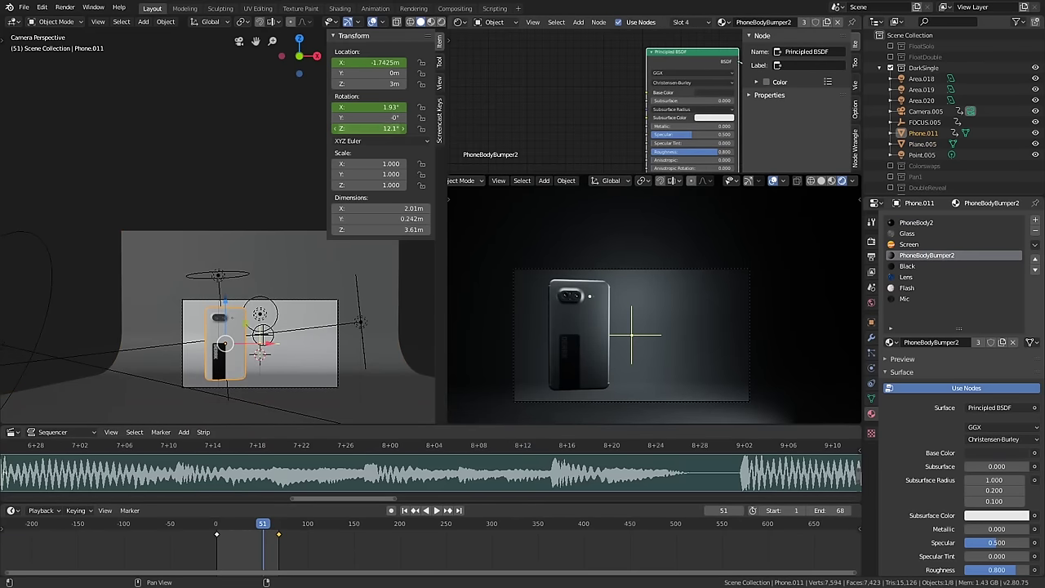
mouse_move(373, 107)
left_mouse_down()
mouse_move(384, 107)
mouse_move(373, 107)
left_mouse_up()
key("Escape")
mouse_move(370, 62)
left_mouse_down()
mouse_move(412, 62)
mouse_move(369, 62)
left_mouse_up()
key("Escape")
left_click(212, 527)
key("space")
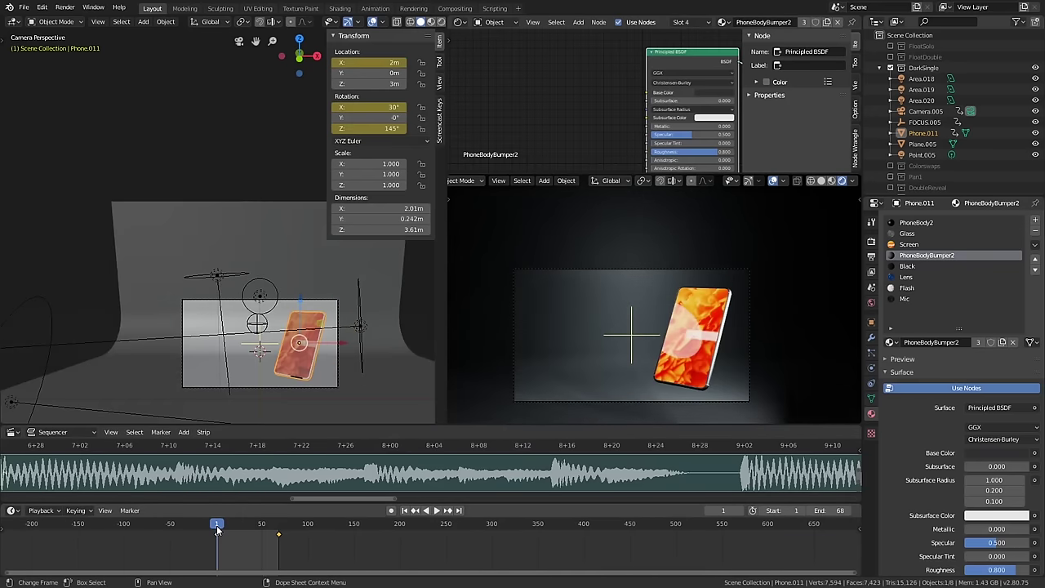
- Open the Graph Editor and fit all of the phone's animation curves in view
left_click(460, 21)
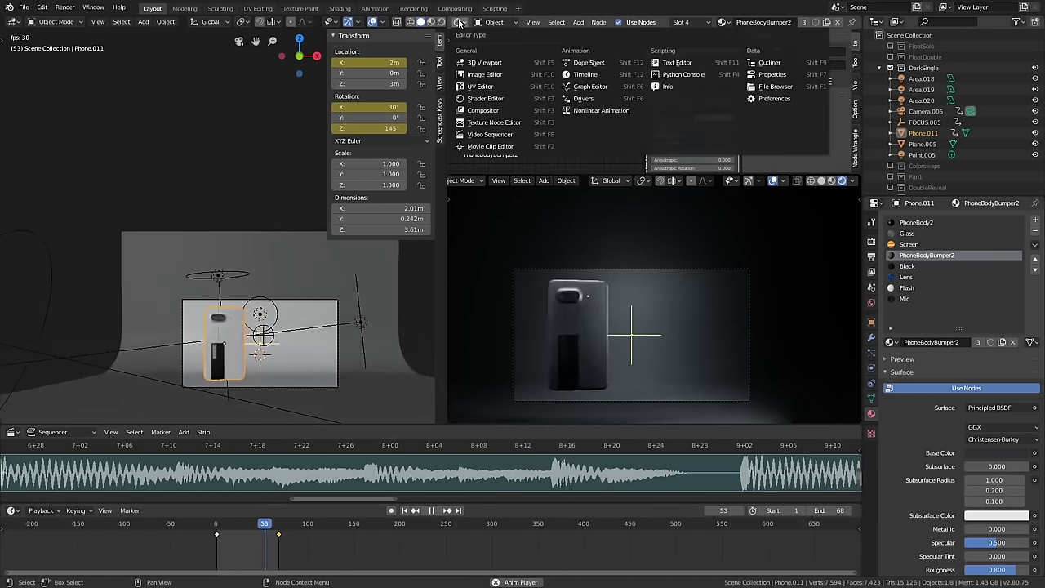
left_click(616, 80)
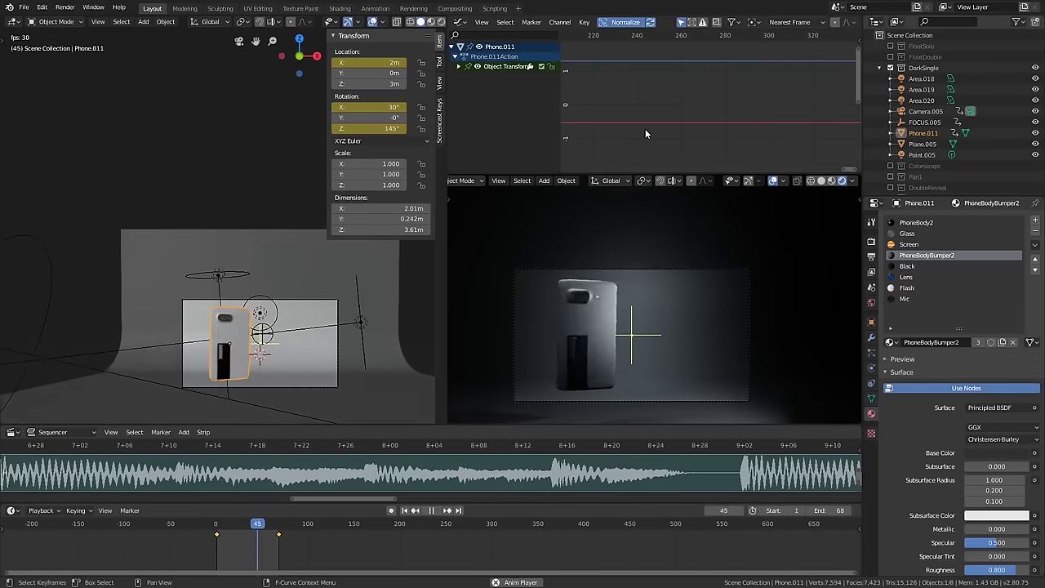
key("Home")
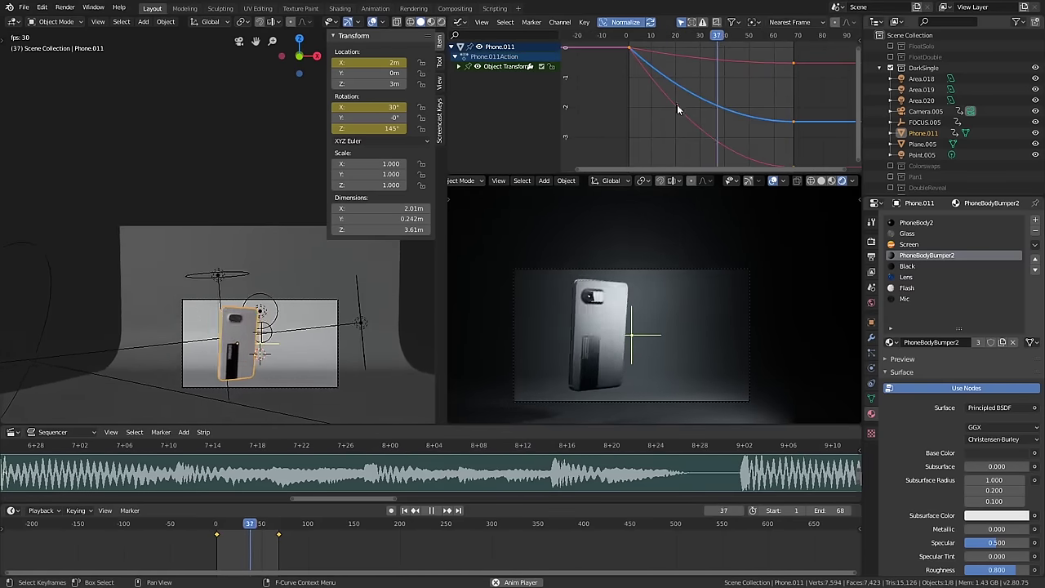
scroll(670, 114, "down", 2)
scroll(665, 119, "down", 1)
- Try Exponential easing on the phone's keyframes during playback
key("t")
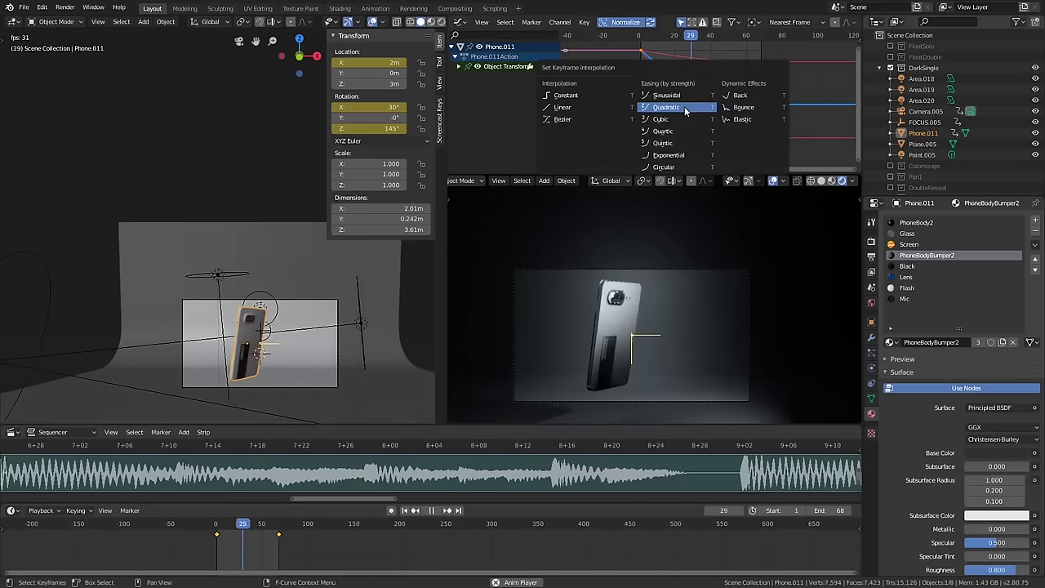
left_click(681, 155)
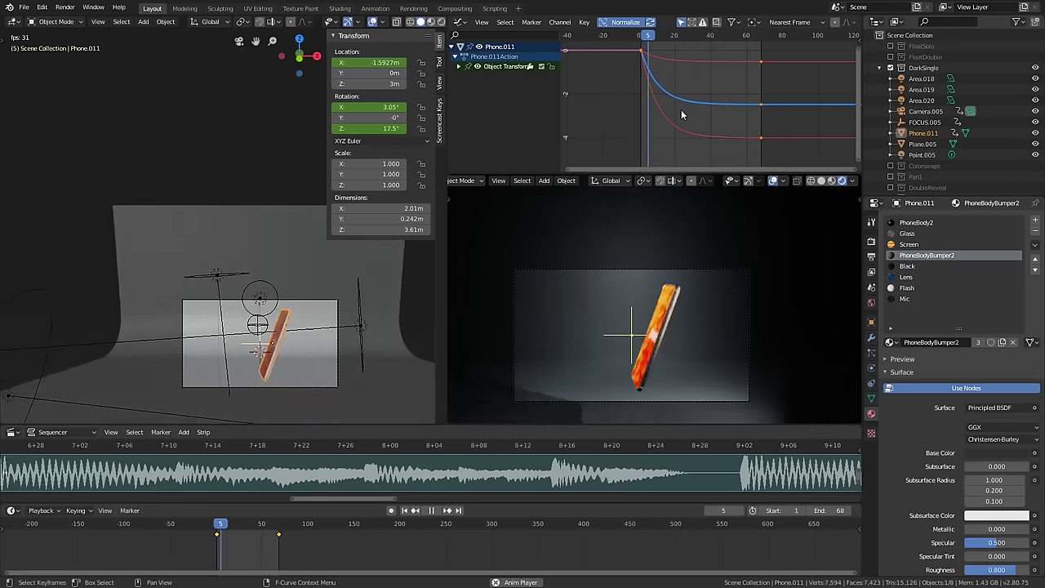
key("space")
- Set the phone's keyframe interpolation to Quadratic and replay the animation from the first frame
key("t")
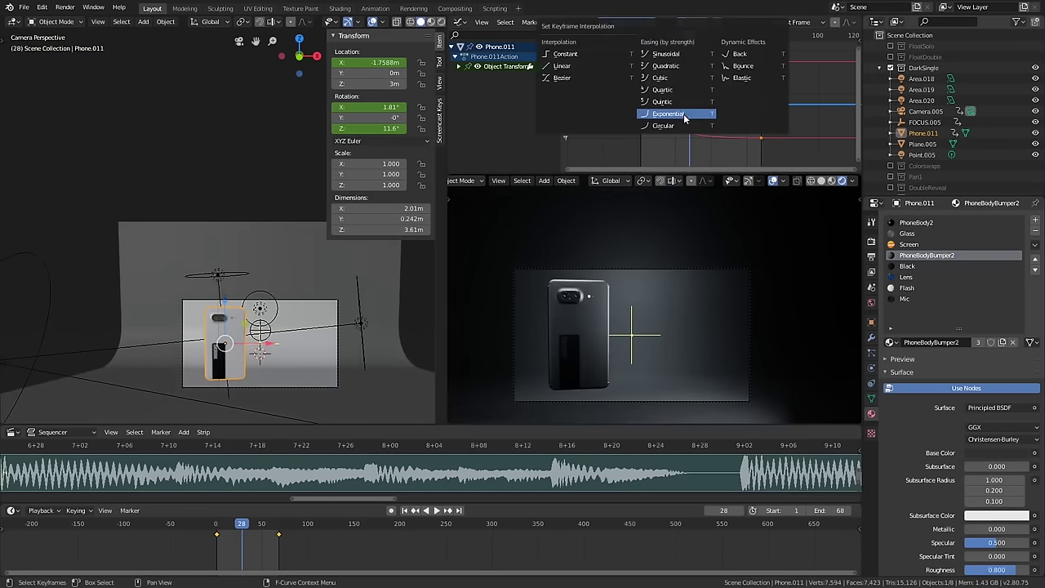
left_click(682, 64)
key("shift+Left")
key("space")
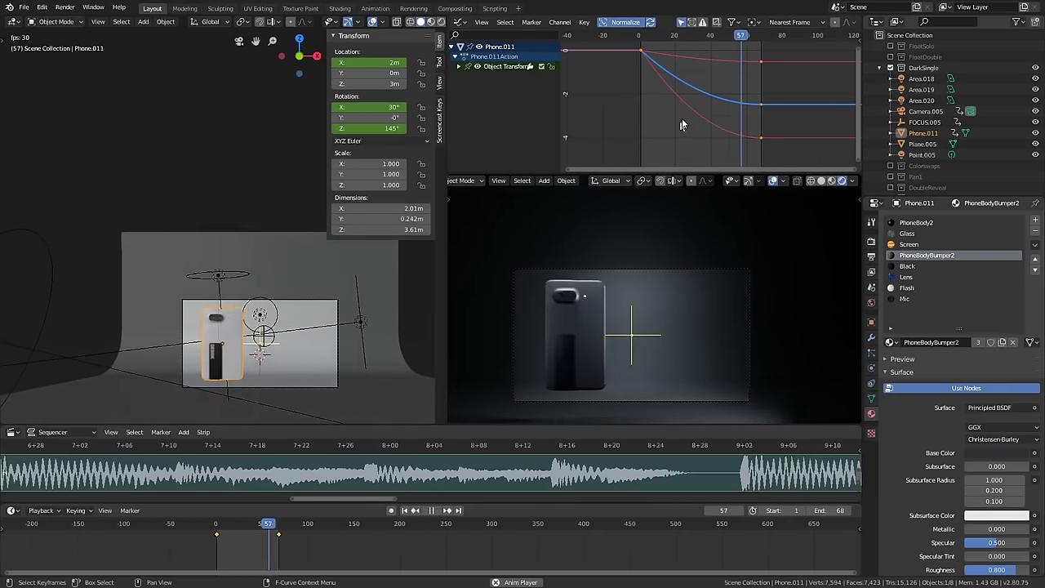
middle_click_drag(704, 116, 674, 142)
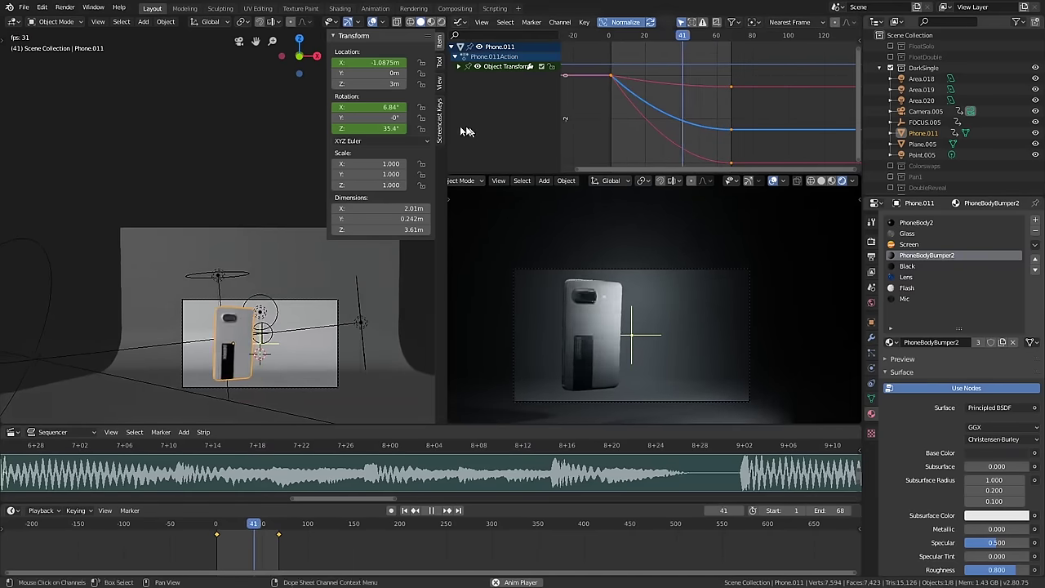
- Stop playback and scrub through the eased phone animation between the first frame and frame 68
key("space")
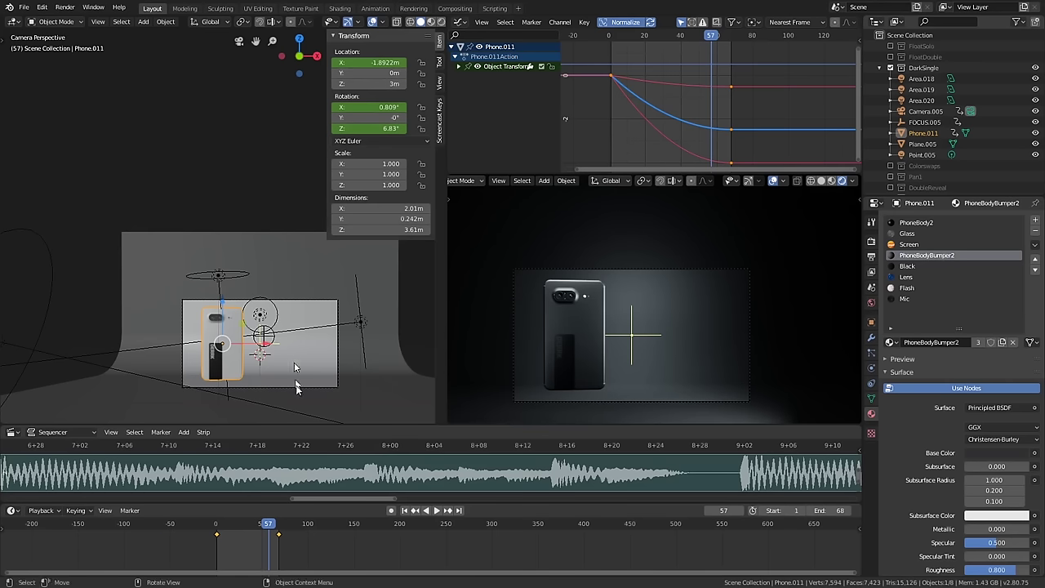
left_click_drag(216, 529, 281, 534)
key("space")
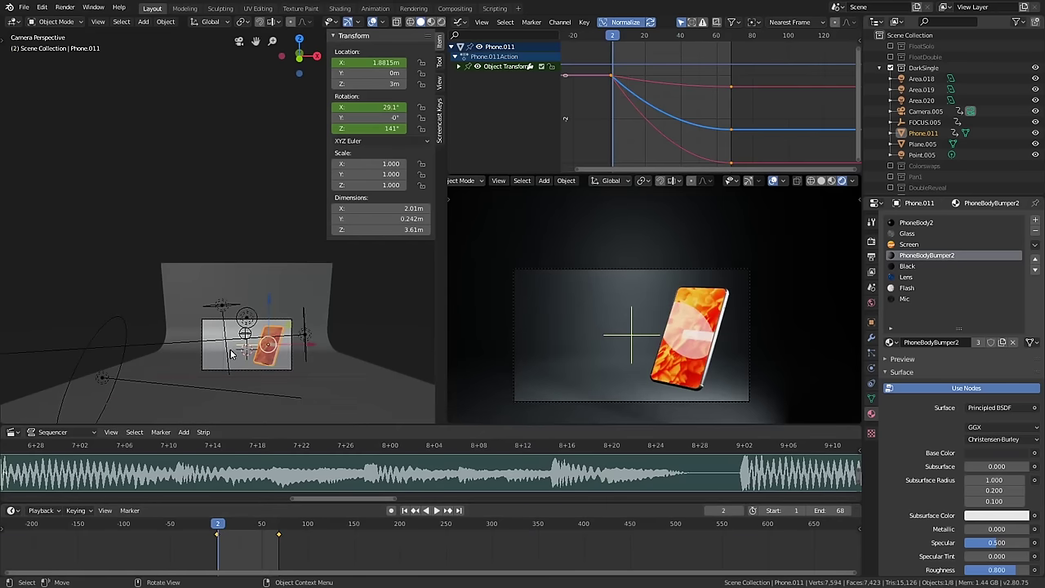
middle_click_drag(252, 357, 286, 333)
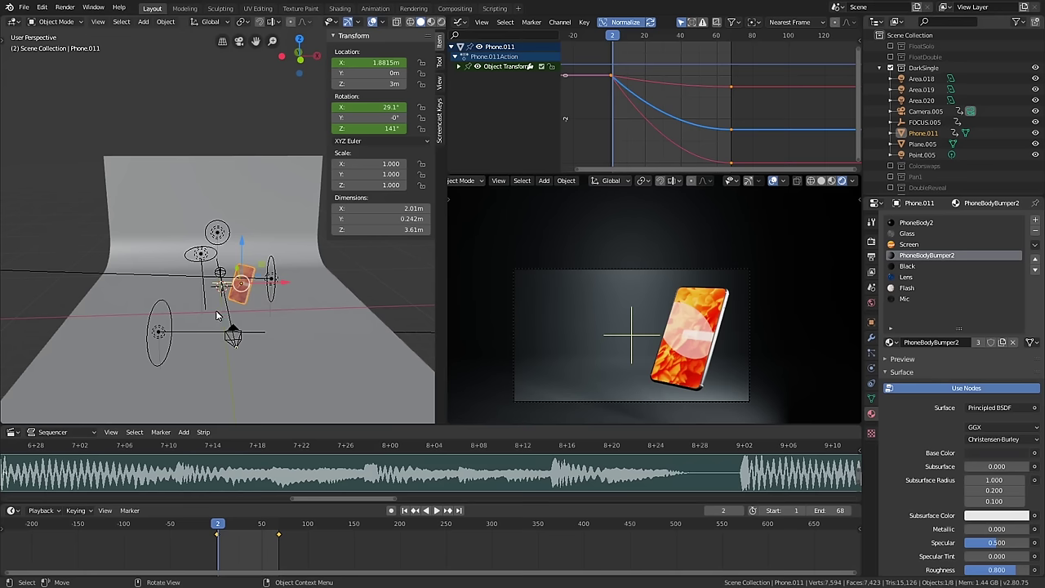
- Select the large area light near the camera and examine its placement and its effect on the phone
left_click(186, 341)
left_click(160, 333)
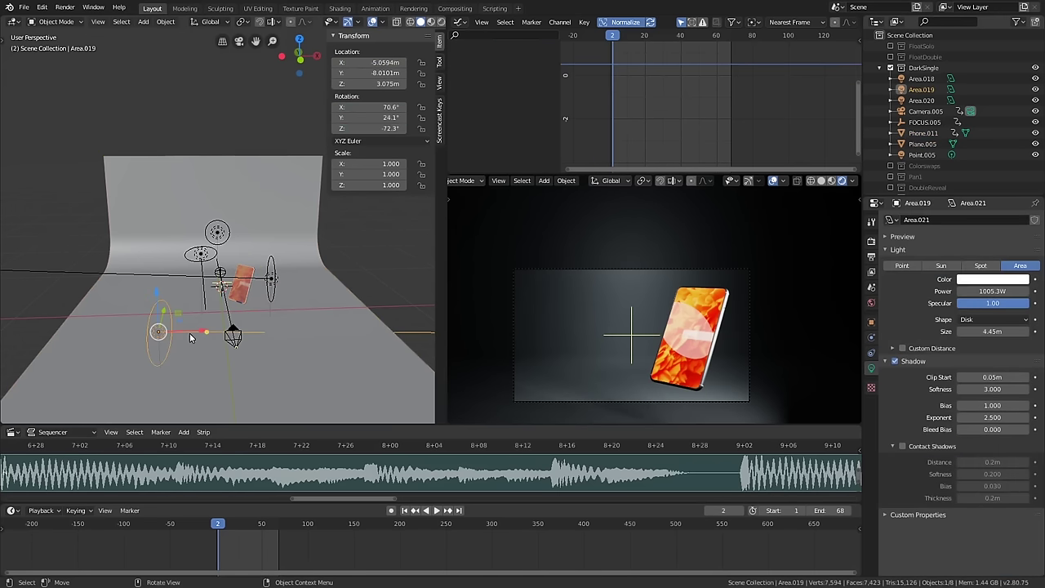
middle_click_drag(160, 333, 260, 370)
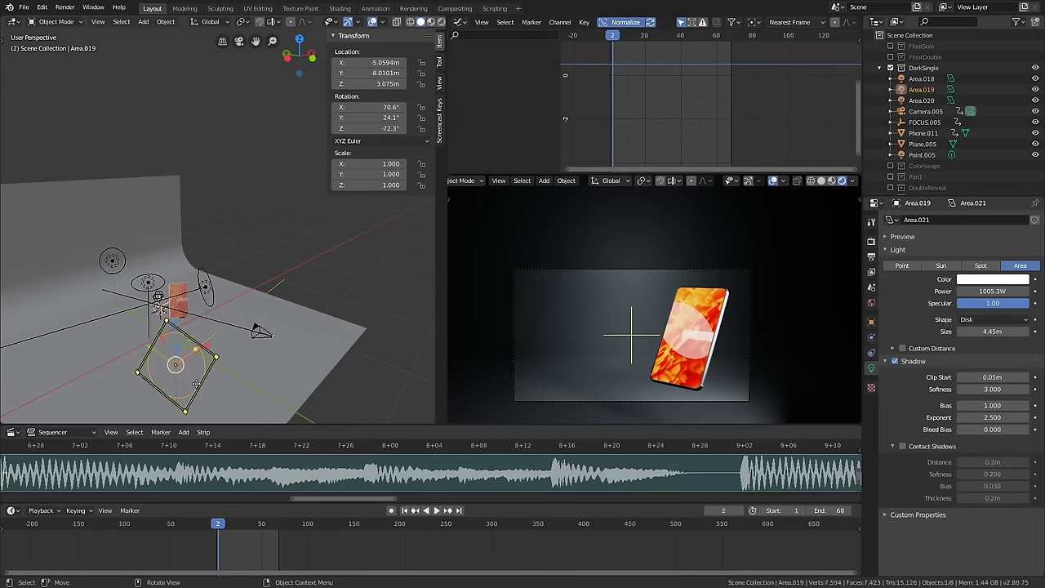
middle_click_drag(323, 337, 267, 353)
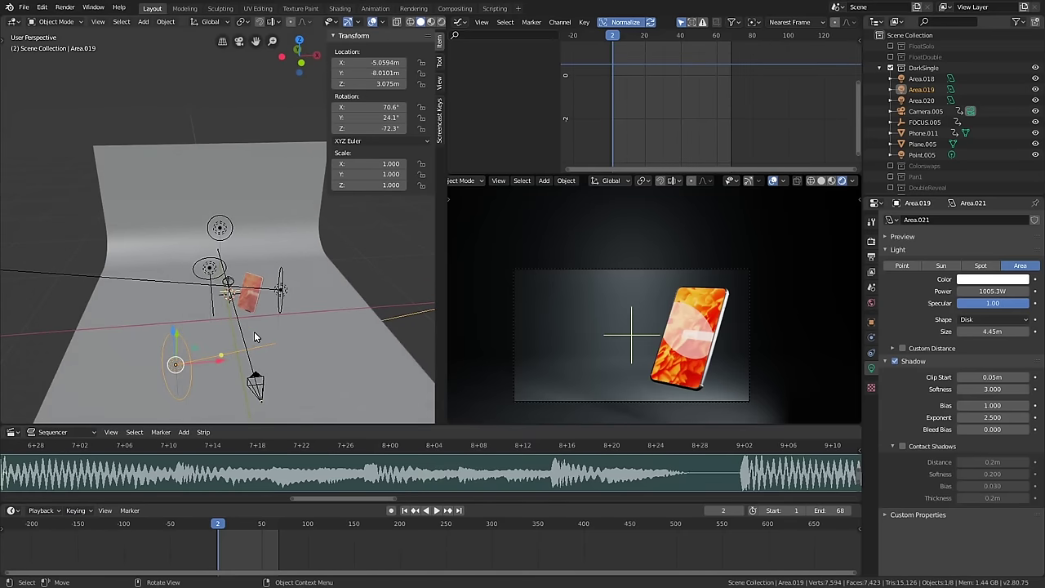
scroll(676, 375, "up", 2)
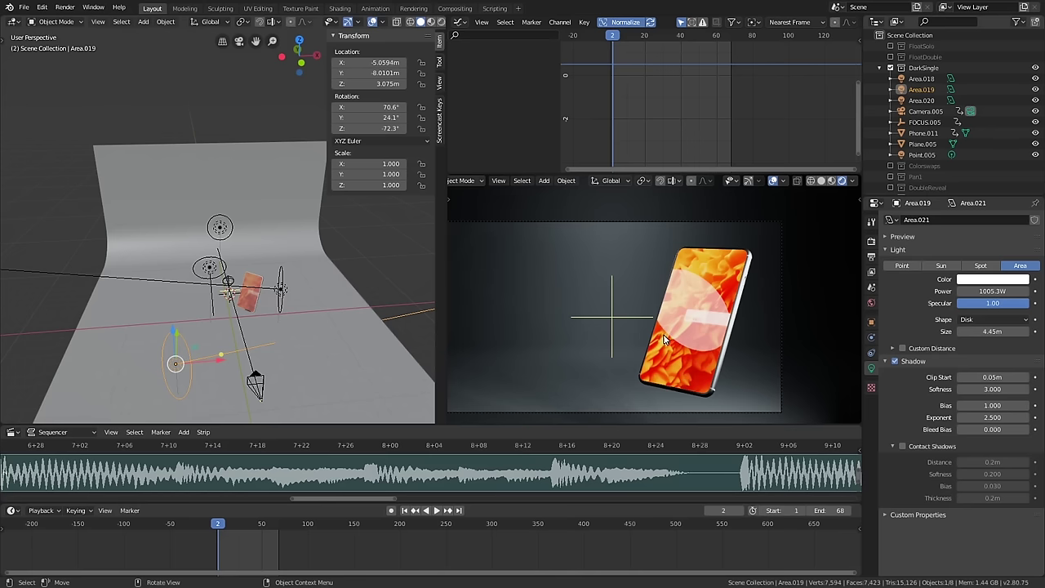
scroll(382, 333, "down", 2)
scroll(684, 319, "down", 3)
scroll(630, 328, "up", 2)
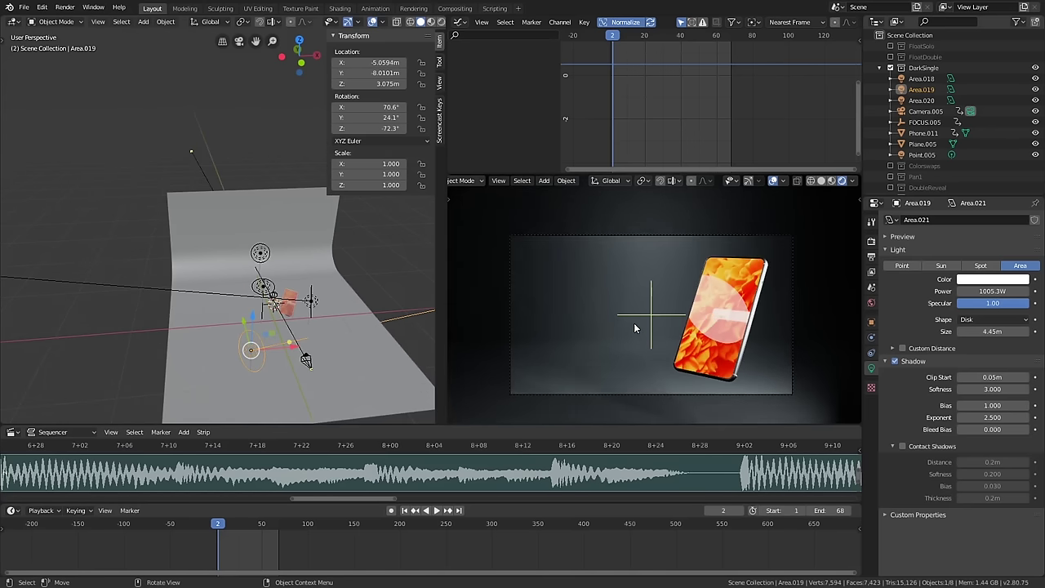
- Play the DarkSingle shot up to frame 48 and inspect the phone's lighting there
key("space")
key("space")
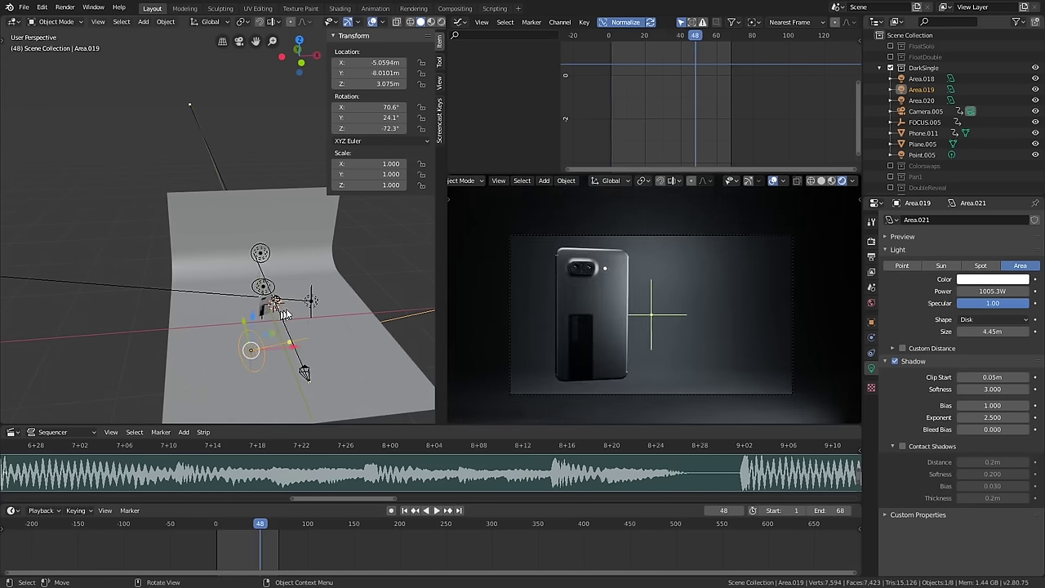
scroll(307, 302, "down", 2)
scroll(307, 302, "up", 4)
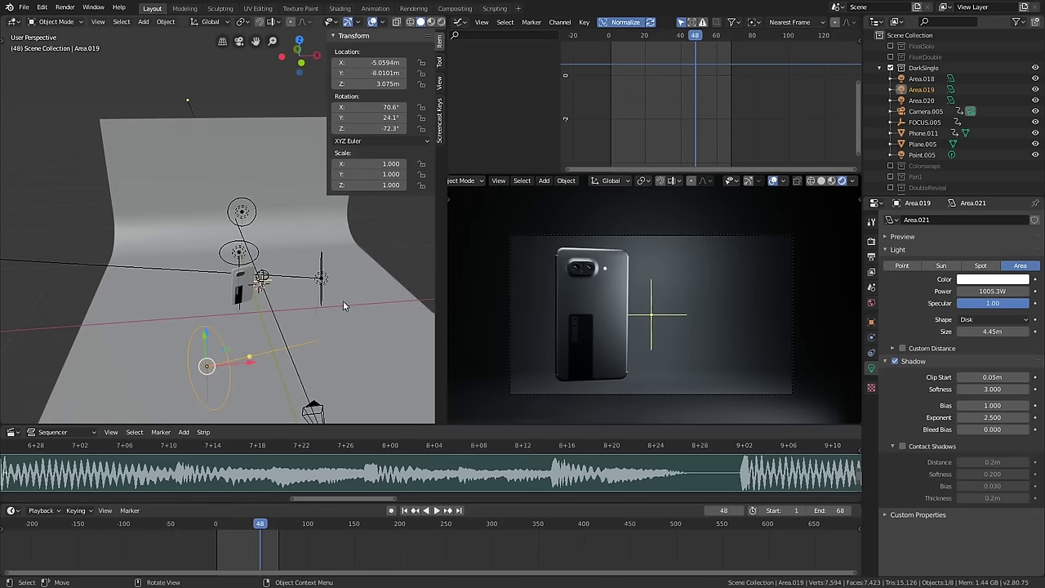
- Exclude the DarkSingle collection, enable FloatDouble, and make its camera the active scene camera
left_click(890, 68)
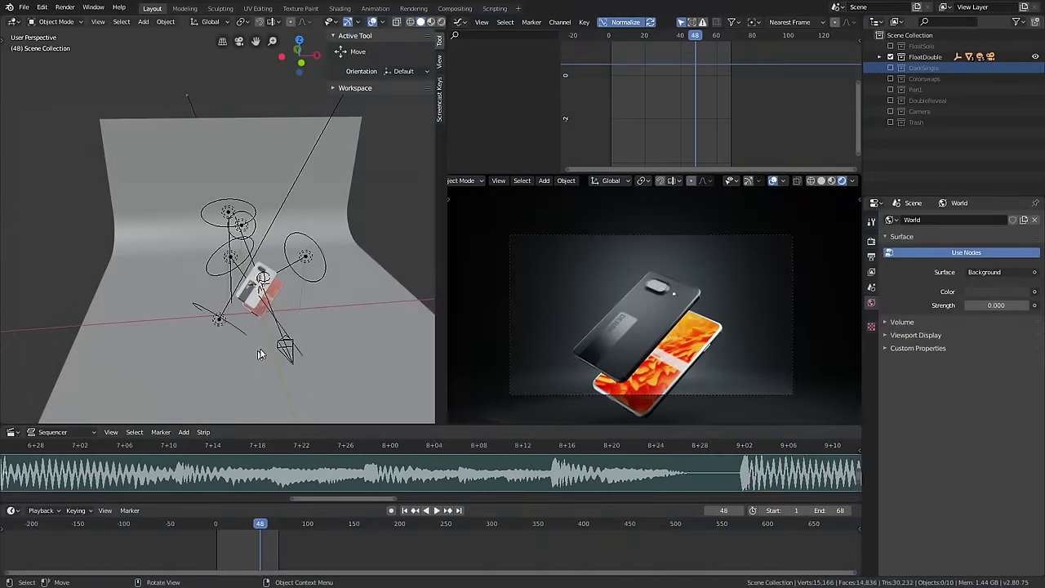
left_click(285, 345)
key("ctrl+KP_0")
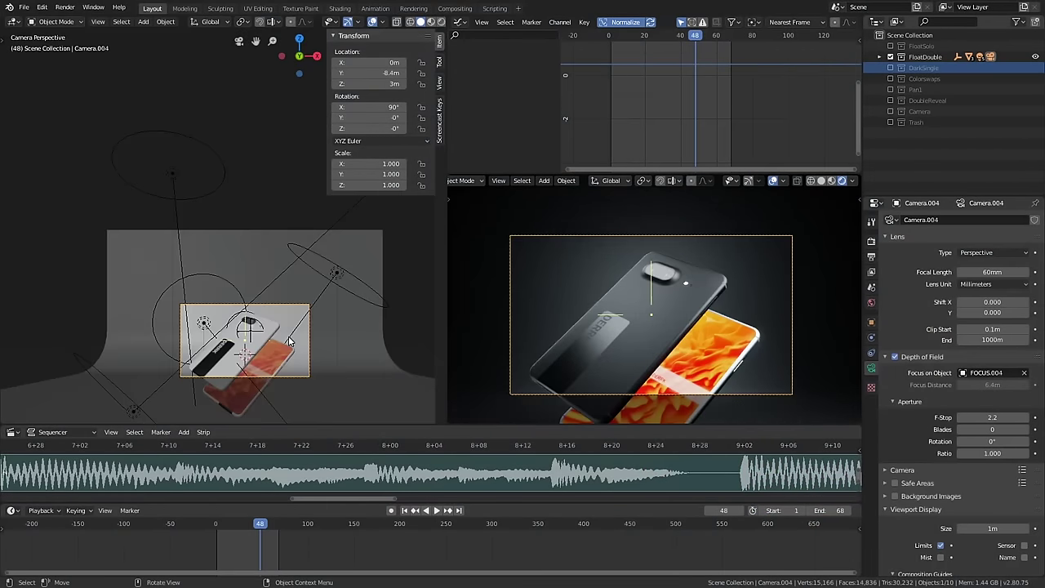
middle_click_drag(301, 319, 260, 333)
scroll(259, 333, "down", 3)
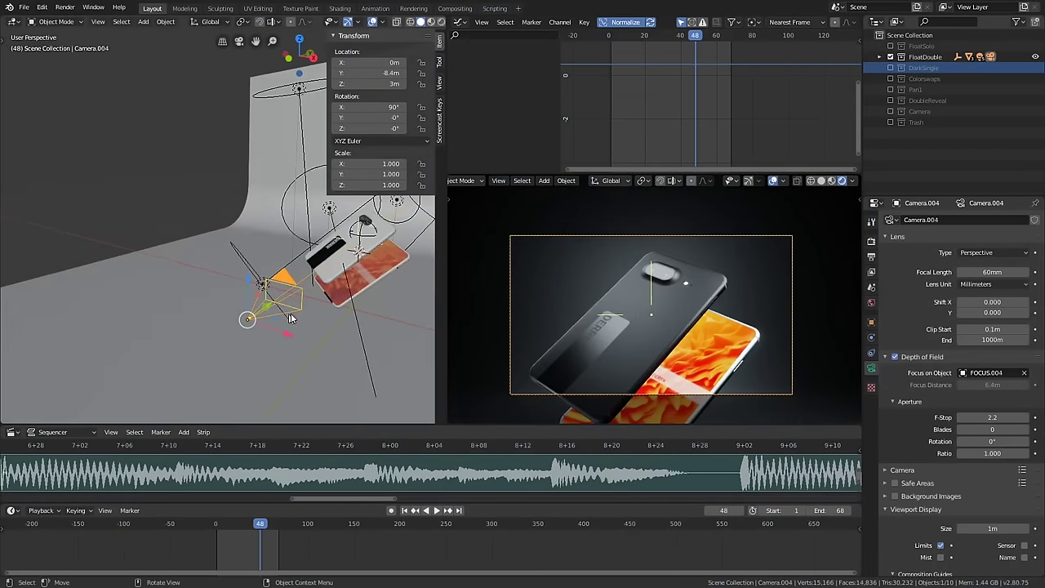
- Select the phone with the orange screen and examine its keyframed location and rotation at frame 1
middle_click_drag(345, 293, 267, 328, "shift")
scroll(245, 324, "down", 2)
scroll(252, 319, "up", 3)
left_click(253, 320)
left_click(217, 530)
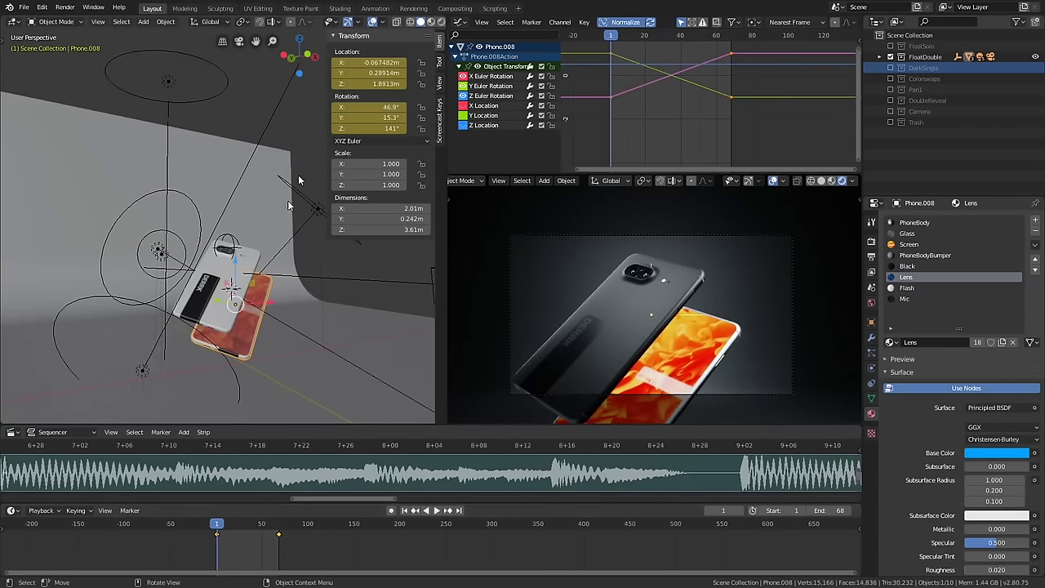
- Select the back-facing phone and compare its keyframed location and rotation at frames 1 and 68
left_click(217, 318)
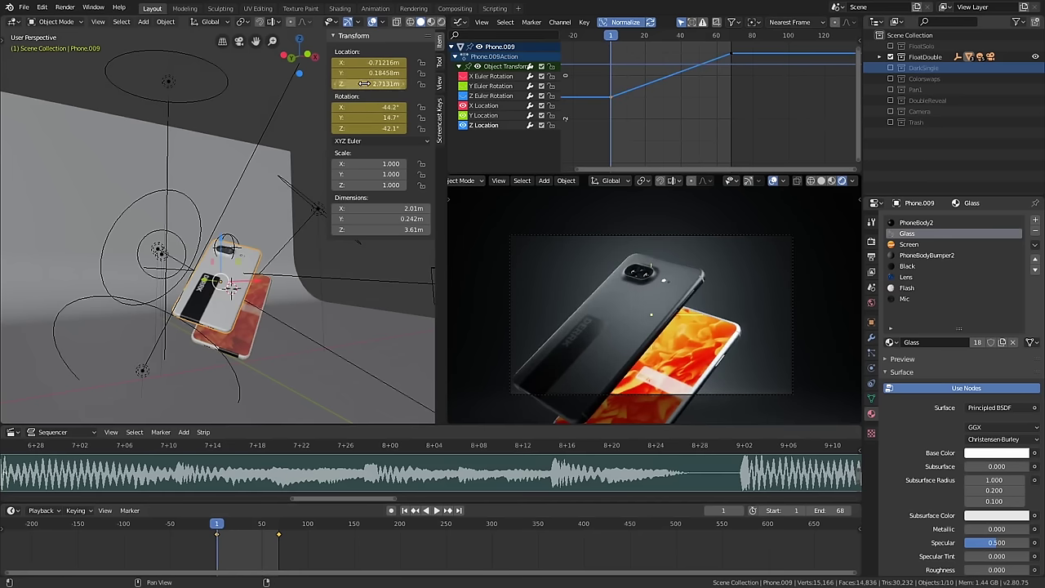
left_click(278, 531)
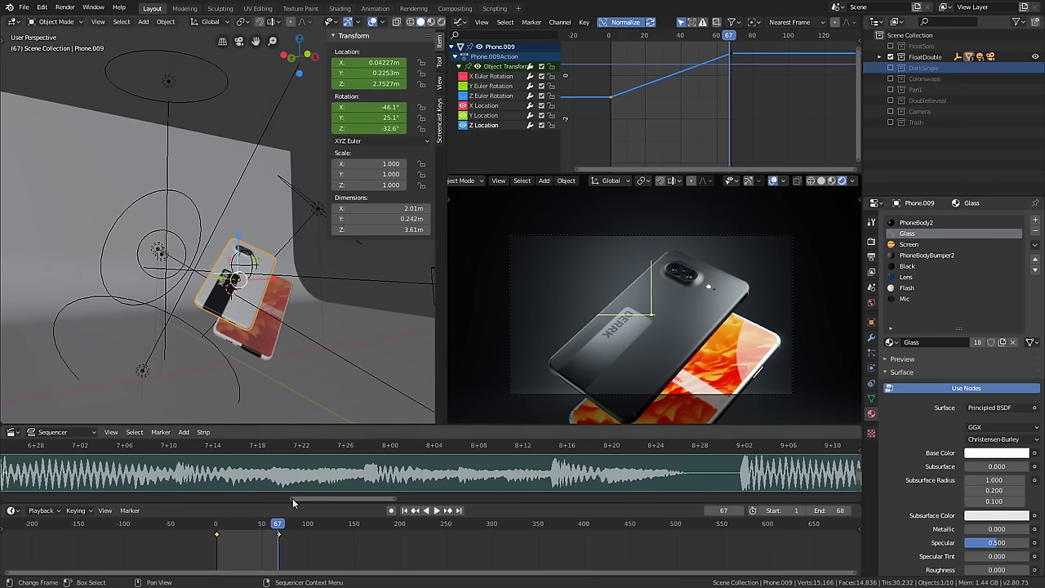
left_click_drag(278, 528, 279, 529)
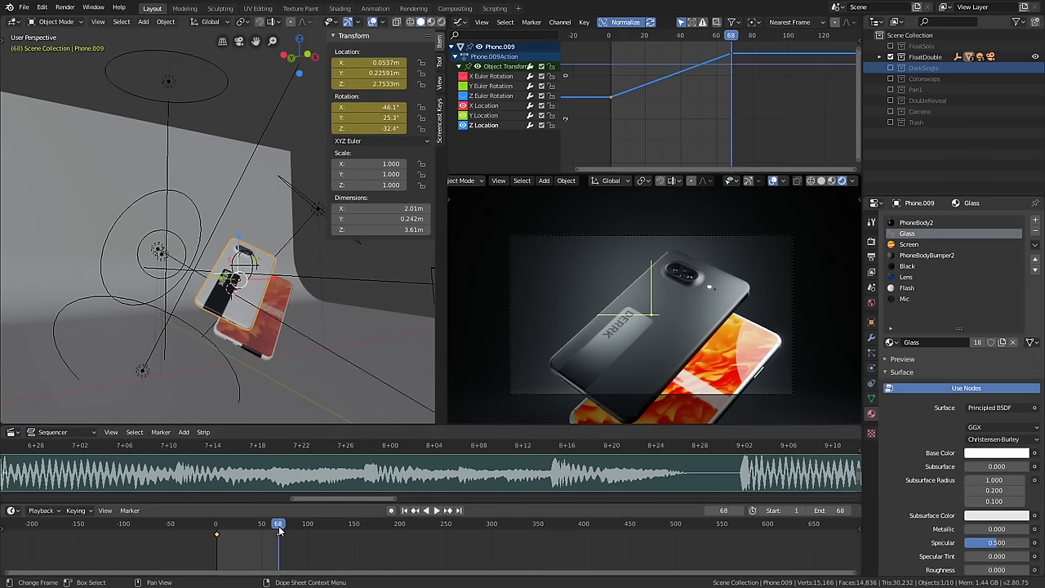
- Try clearing the rotation of both phones at frame 68 to compare their upright placement
middle_click_drag(268, 373, 210, 337)
scroll(216, 285, "up", 5)
middle_click_drag(218, 268, 259, 381)
middle_click_drag(264, 346, 234, 332)
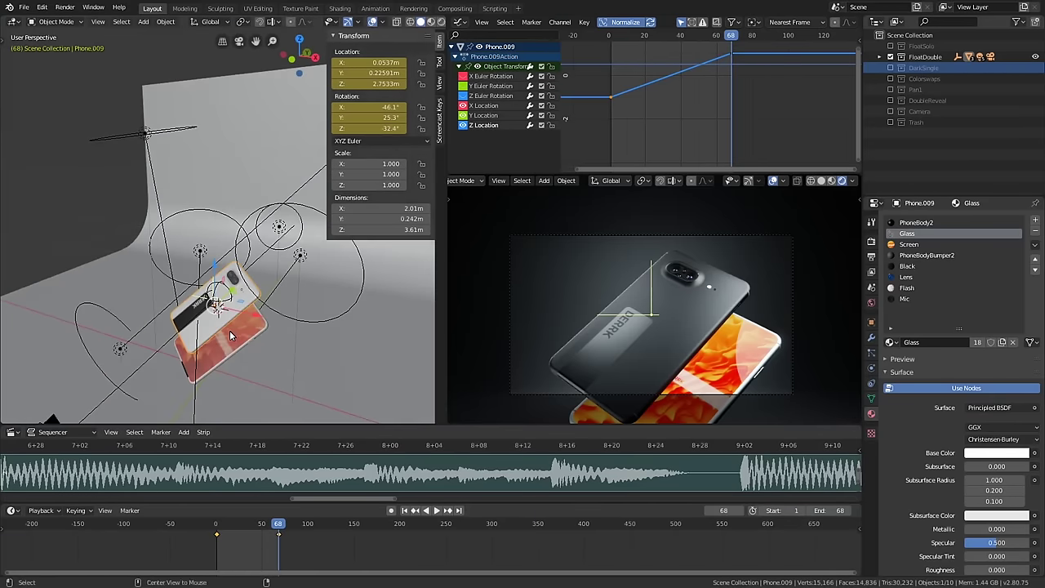
key("alt+r")
left_click(241, 343)
key("alt+r")
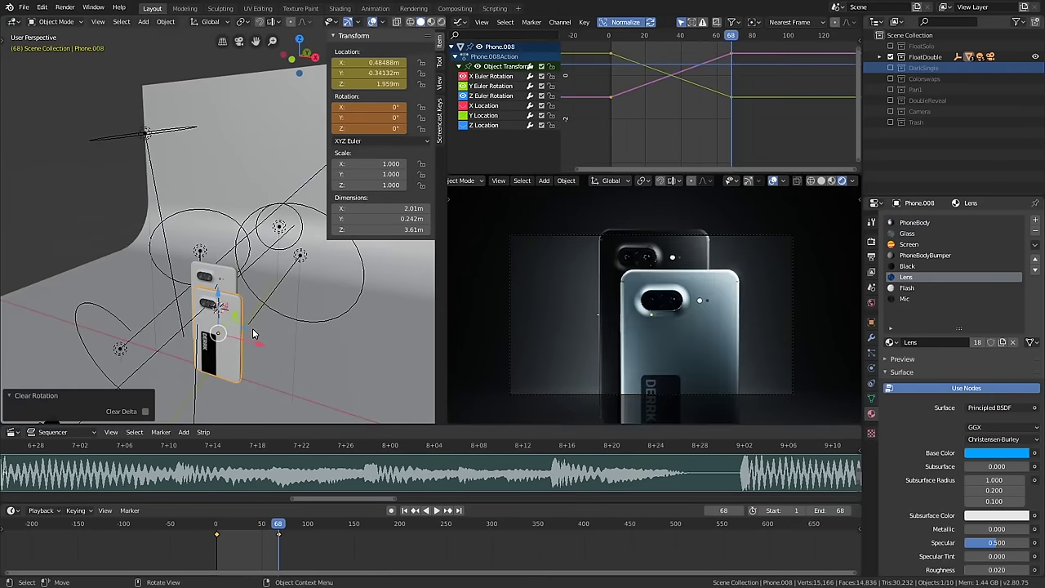
middle_click_drag(252, 333, 229, 333)
scroll(688, 294, "up", 1)
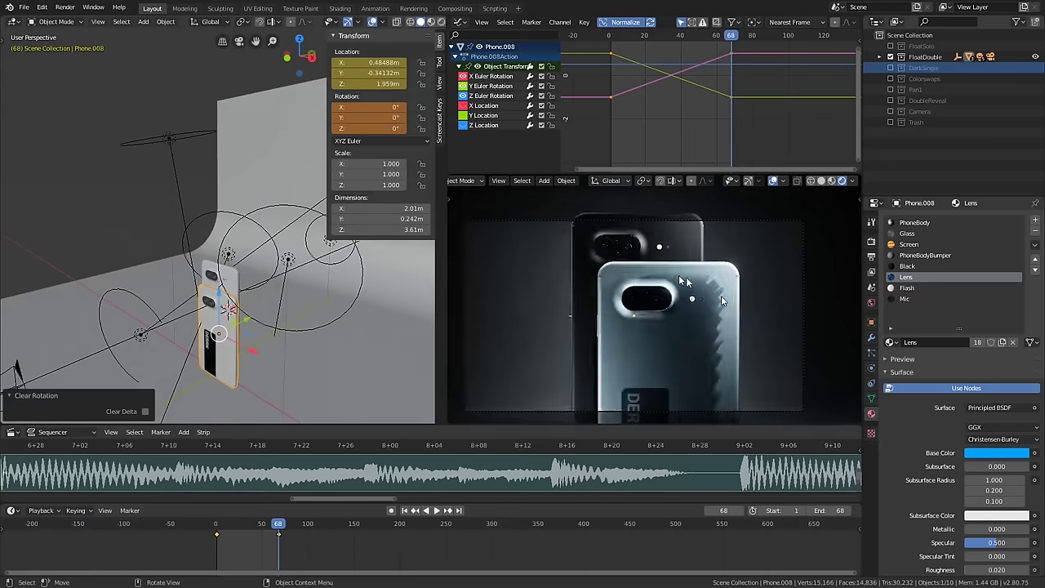
scroll(685, 282, "up", 1)
scroll(627, 302, "down", 3)
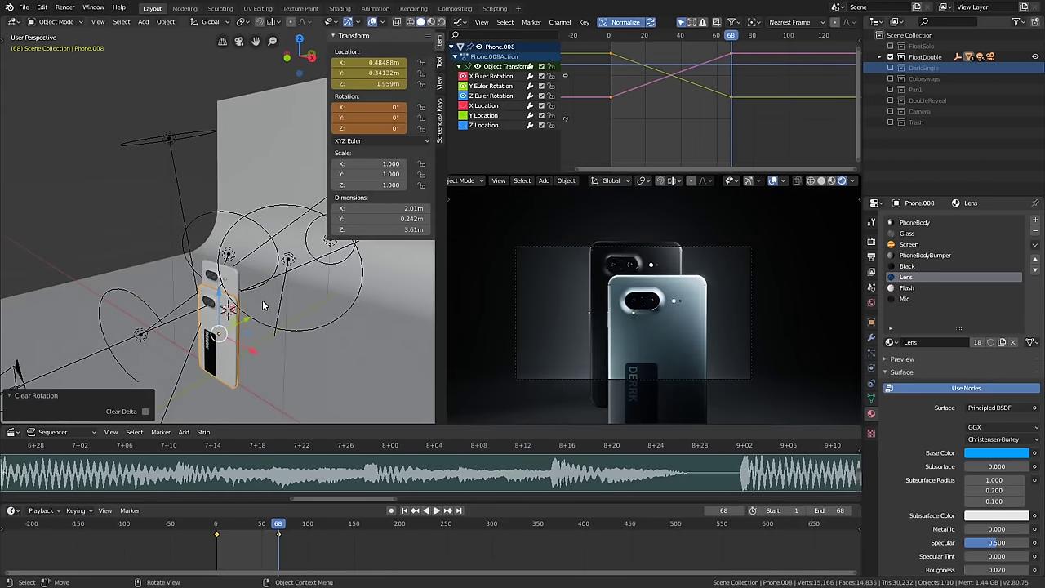
- Undo the rotation clearing on both phones
key("ctrl+z")
key("ctrl+z")
key("ctrl+z")
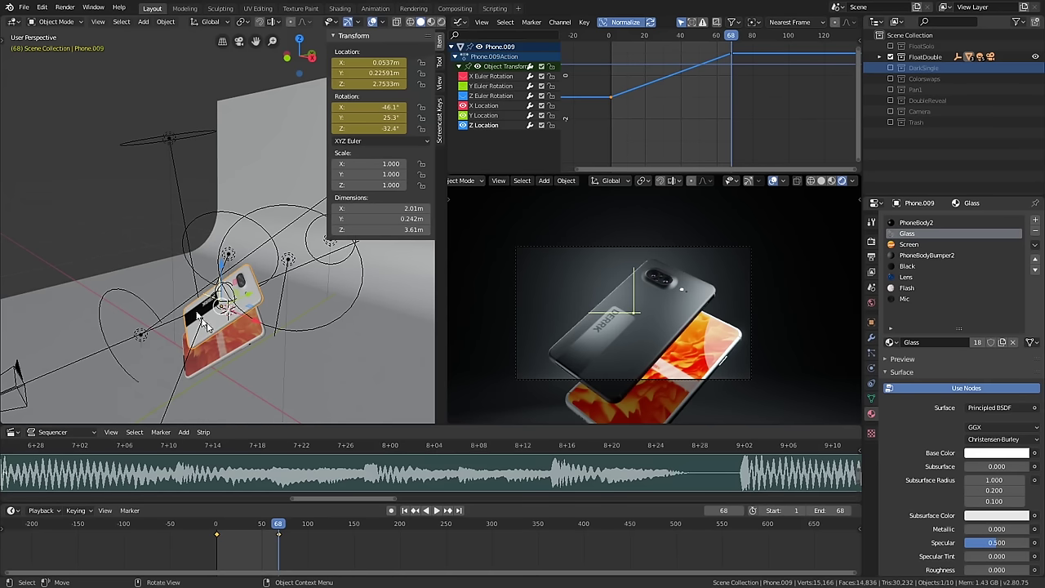
- Select the orange-screened phone, then play its animation in reverse and scrub back toward the start
left_click(239, 355)
middle_click_drag(243, 349, 232, 359)
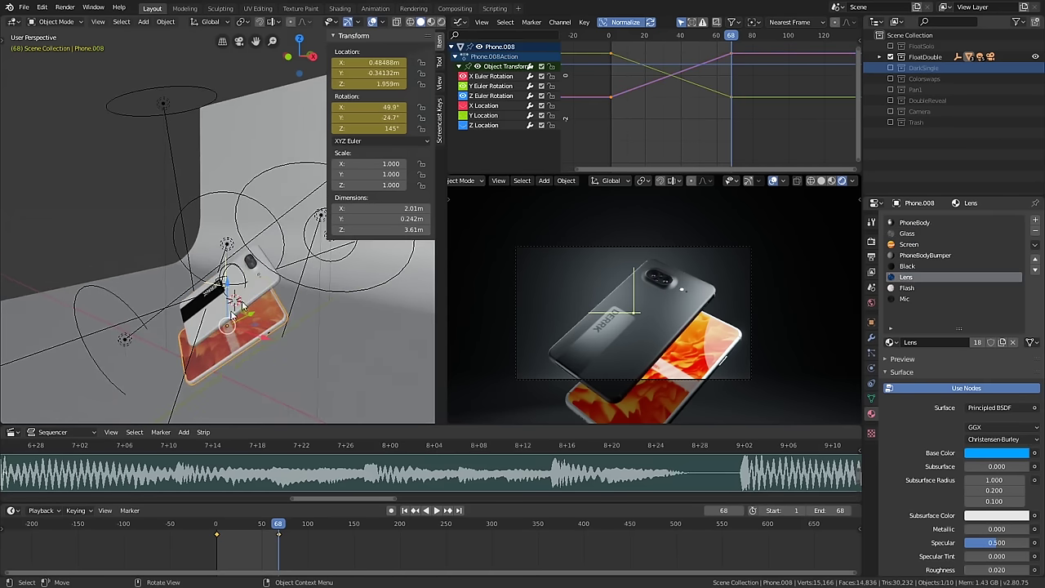
key("shift+ctrl+space")
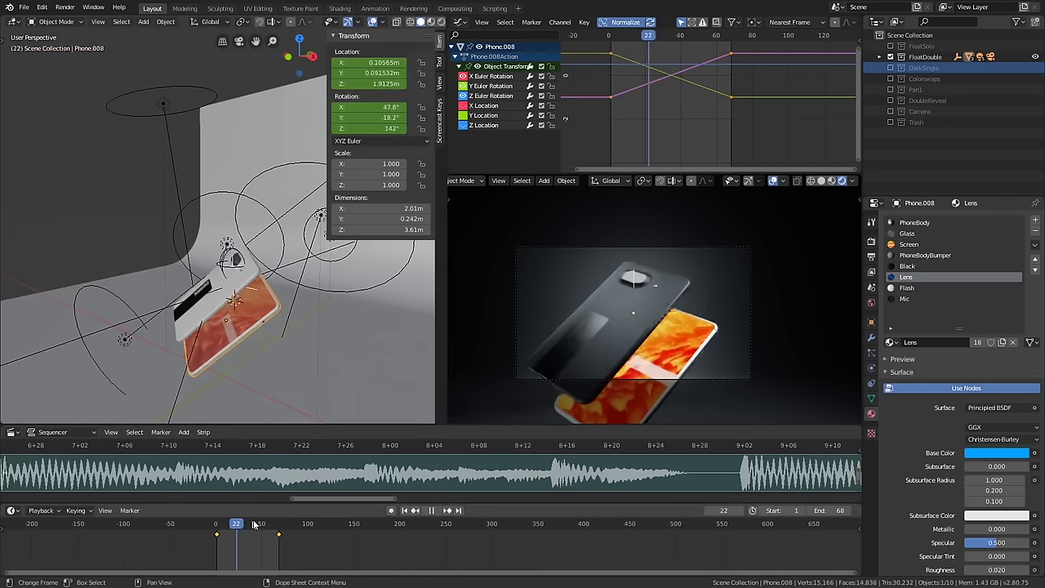
left_click_drag(238, 527, 212, 523)
key("Escape")
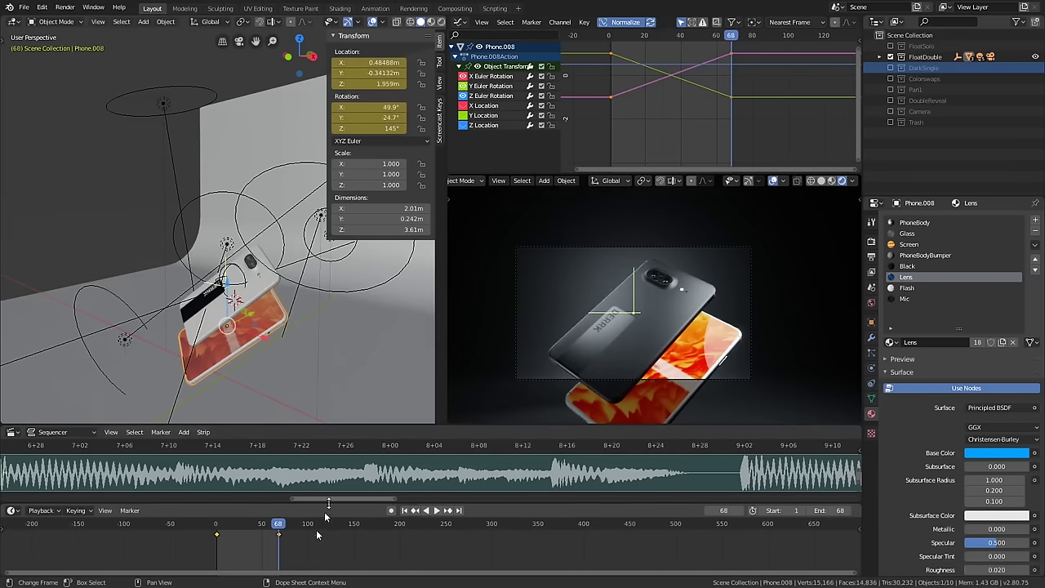
- Select the area light Area.014 beside the two phones and examine its placement from several angles
mouse_move(265, 336)
middle_mouse_down()
mouse_move(331, 329)
mouse_move(199, 352)
mouse_move(213, 331)
mouse_move(243, 372)
mouse_move(297, 393)
mouse_move(322, 373)
mouse_move(303, 384)
mouse_move(273, 369)
mouse_move(286, 311)
mouse_move(278, 326)
mouse_move(338, 343)
mouse_move(272, 347)
mouse_move(280, 341)
middle_mouse_up()
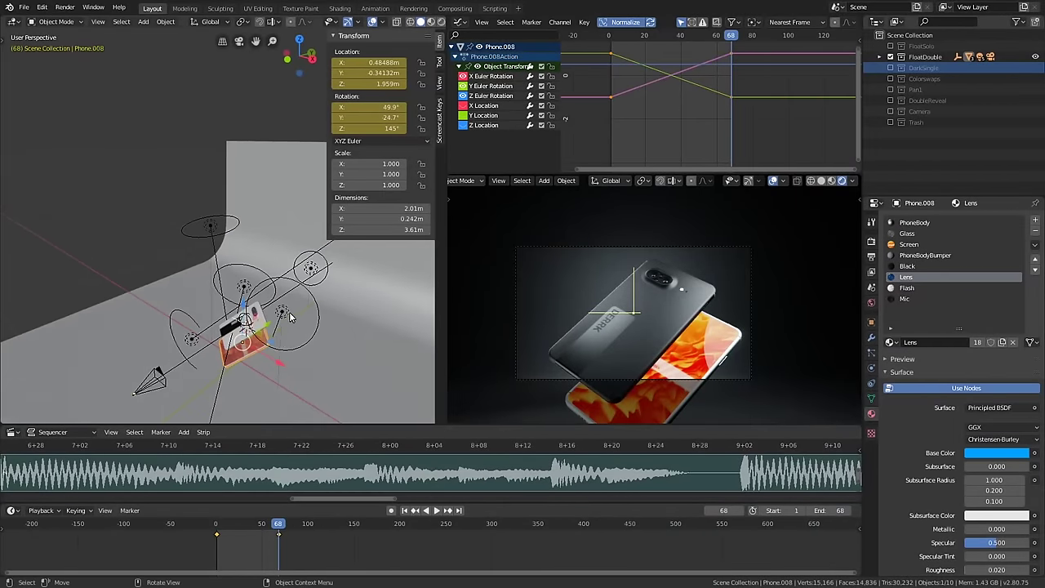
left_click(281, 314)
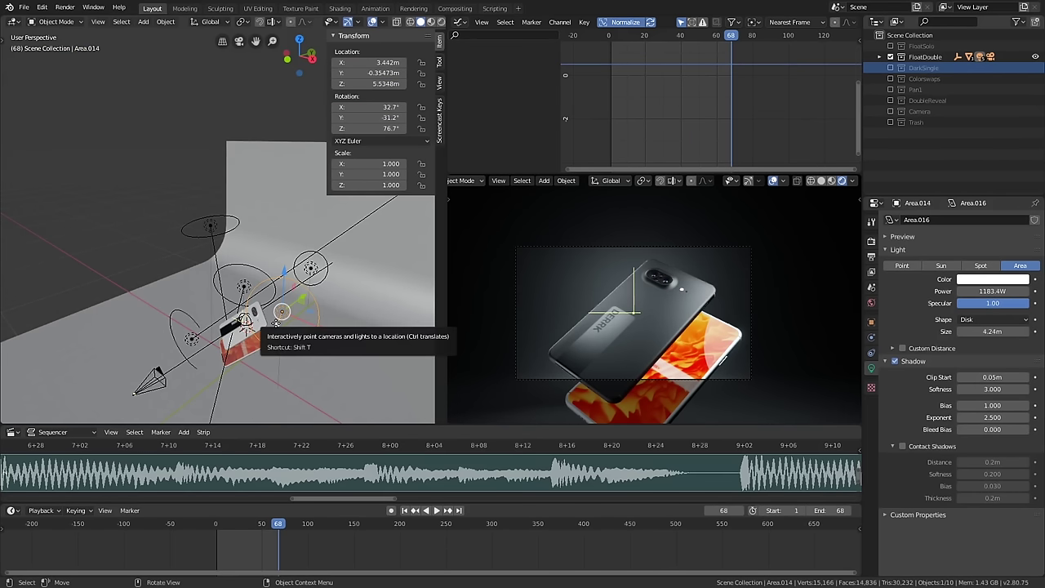
mouse_move(282, 312)
middle_mouse_down()
mouse_move(362, 311)
mouse_move(331, 304)
mouse_move(307, 328)
mouse_move(180, 333)
mouse_move(287, 324)
middle_mouse_up()
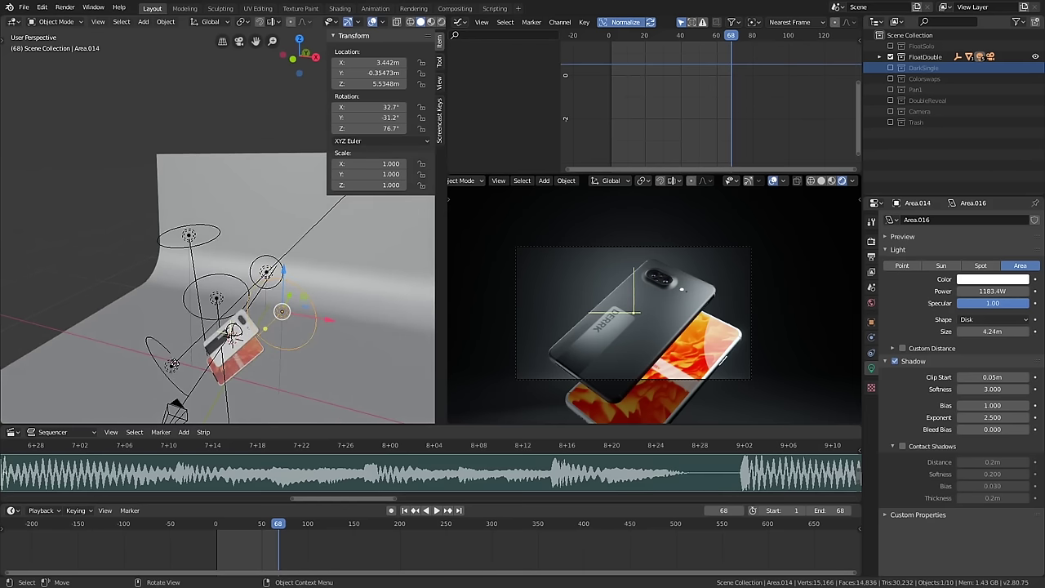
middle_click_drag(173, 364, 178, 366)
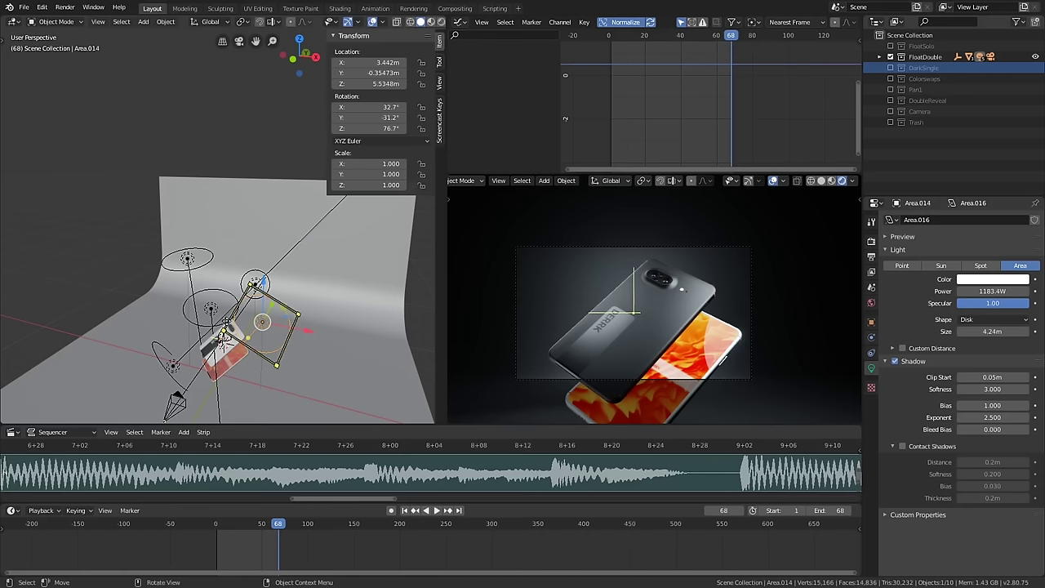
middle_click_drag(244, 341, 303, 310)
- Toggle the visibility of area light Area.017 off and on to compare its highlight on the dark phone's edge
scroll(606, 332, "up", 1)
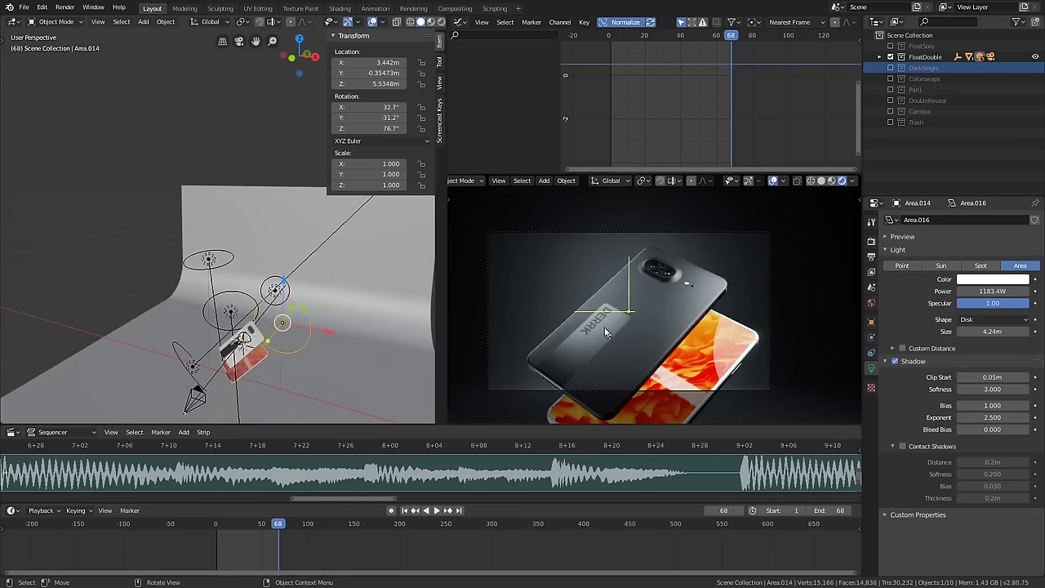
scroll(520, 343, "up", 6)
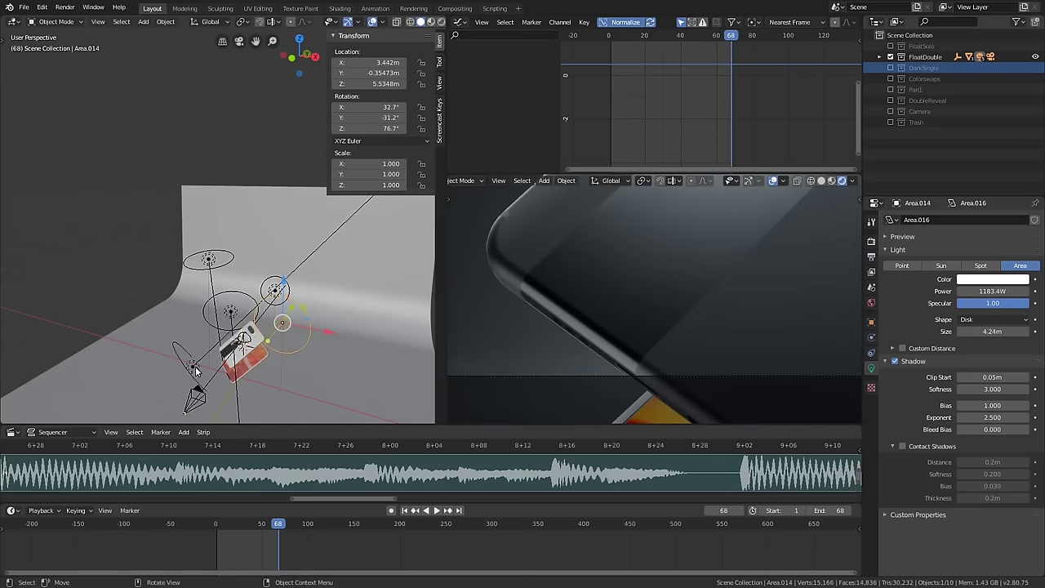
scroll(243, 341, "down", 3)
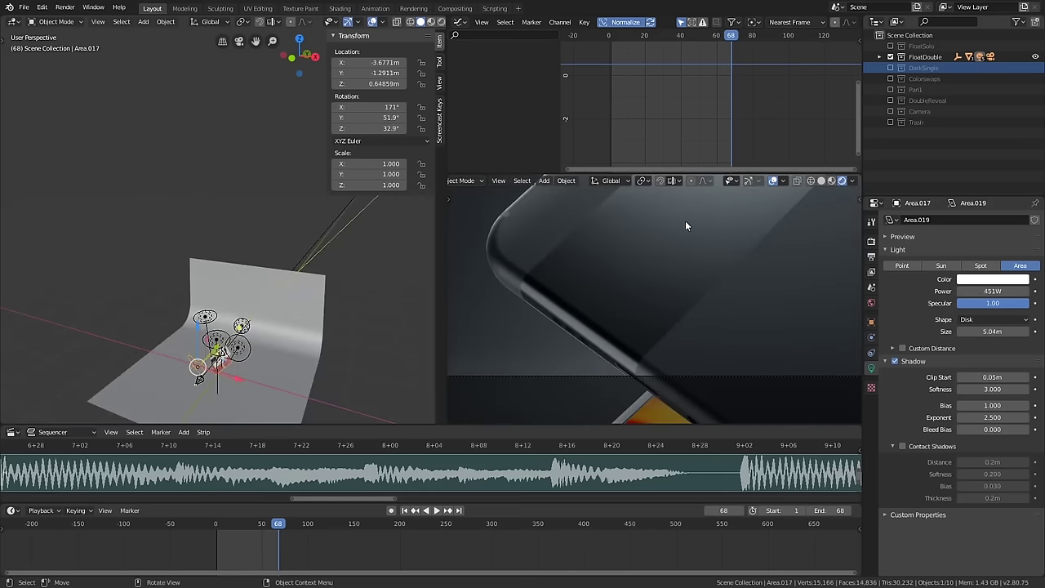
left_click(883, 57)
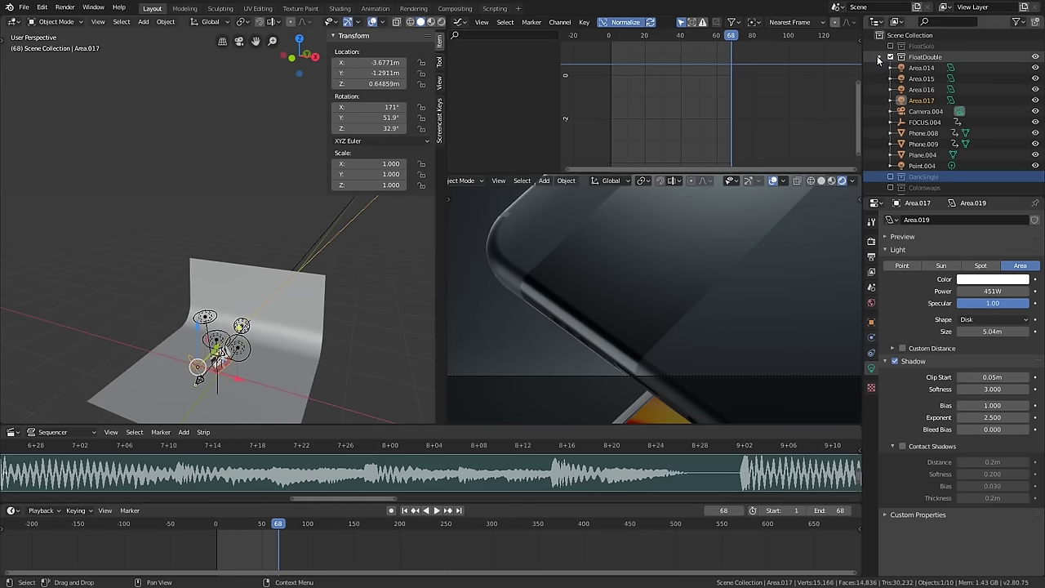
left_click(1035, 100)
left_click(1035, 99)
scroll(650, 269, "down", 3)
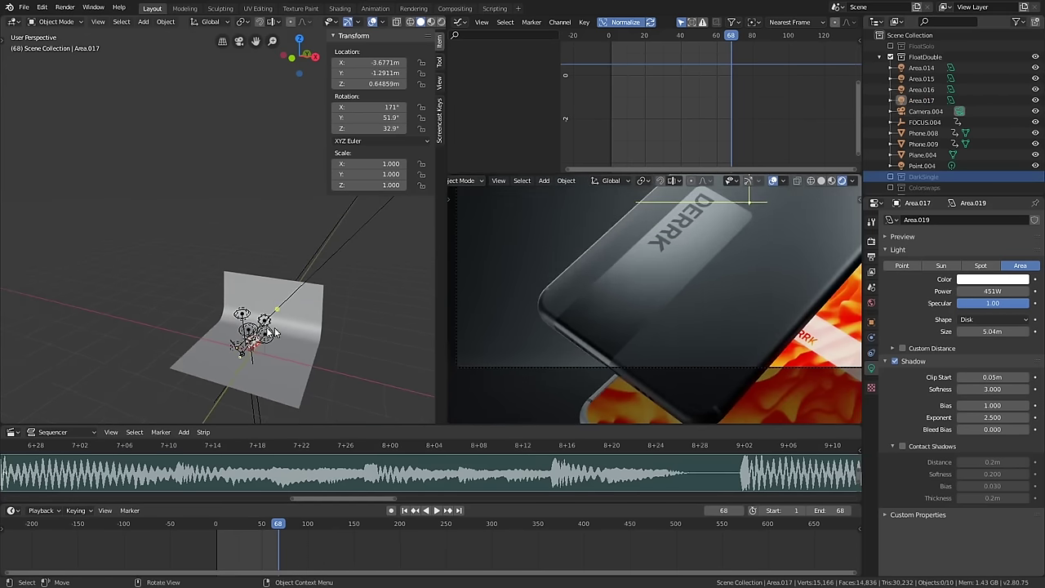
scroll(693, 275, "down", 3)
middle_click_drag(693, 275, 645, 319, "shift")
scroll(272, 347, "up", 5)
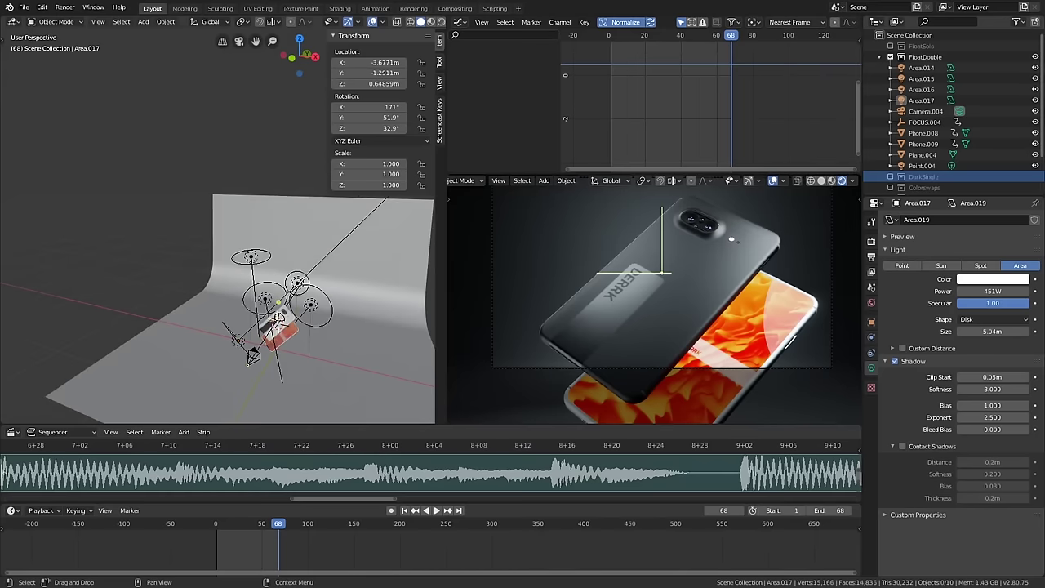
- Inspect the dark phone's lower edge up close with area light Area.017 hidden and make the light visible again for comparison
scroll(257, 346, "up", 2)
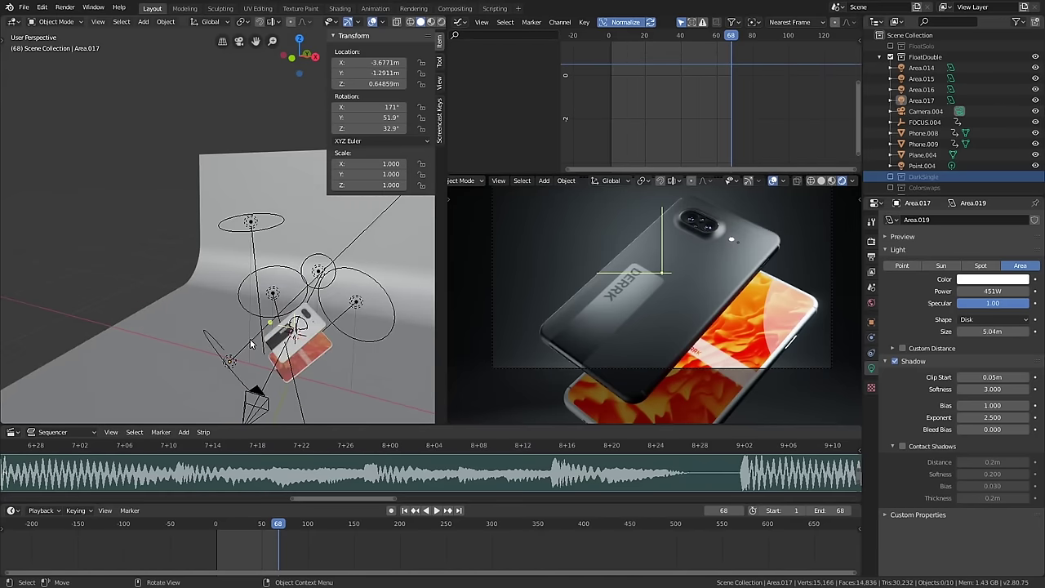
scroll(529, 333, "up", 2)
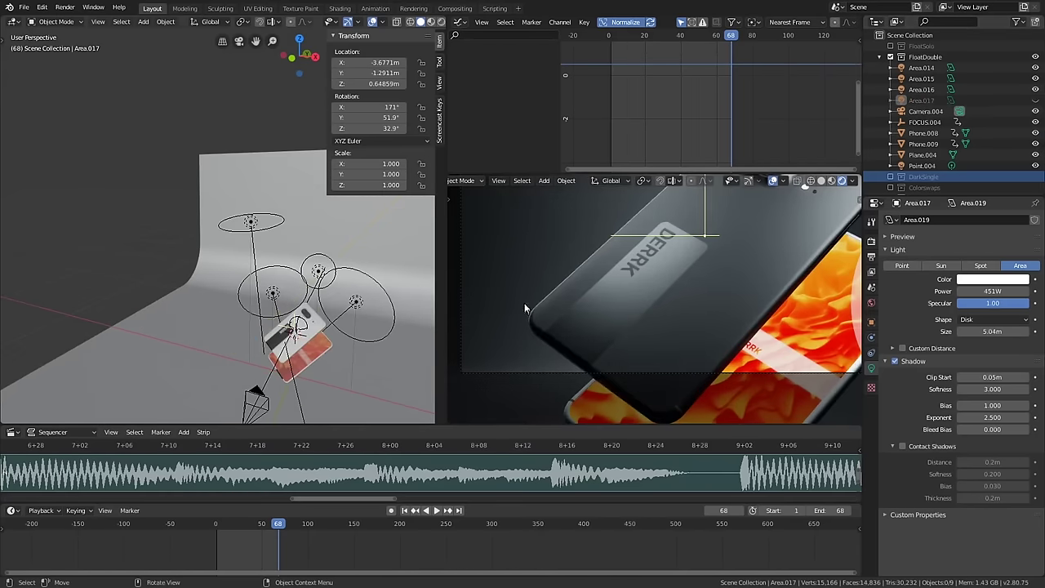
scroll(549, 335, "down", 2)
scroll(580, 324, "up", 2)
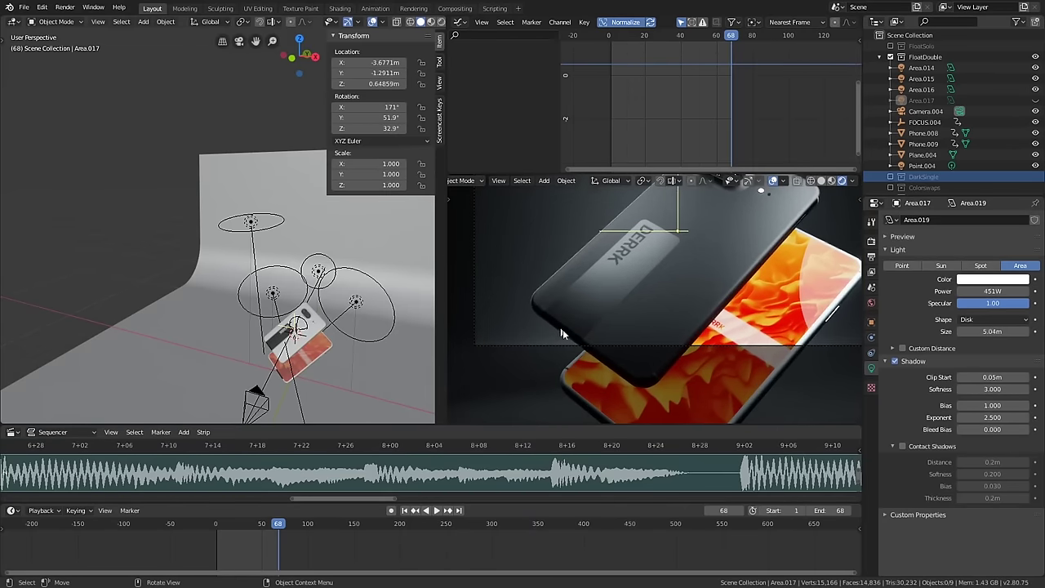
scroll(538, 332, "up", 5)
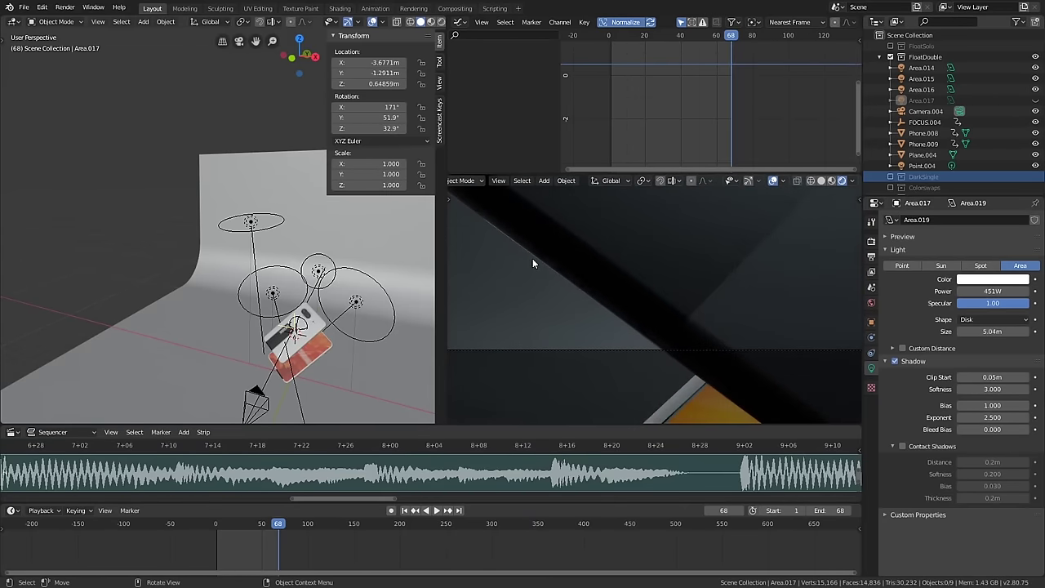
scroll(507, 284, "up", 2)
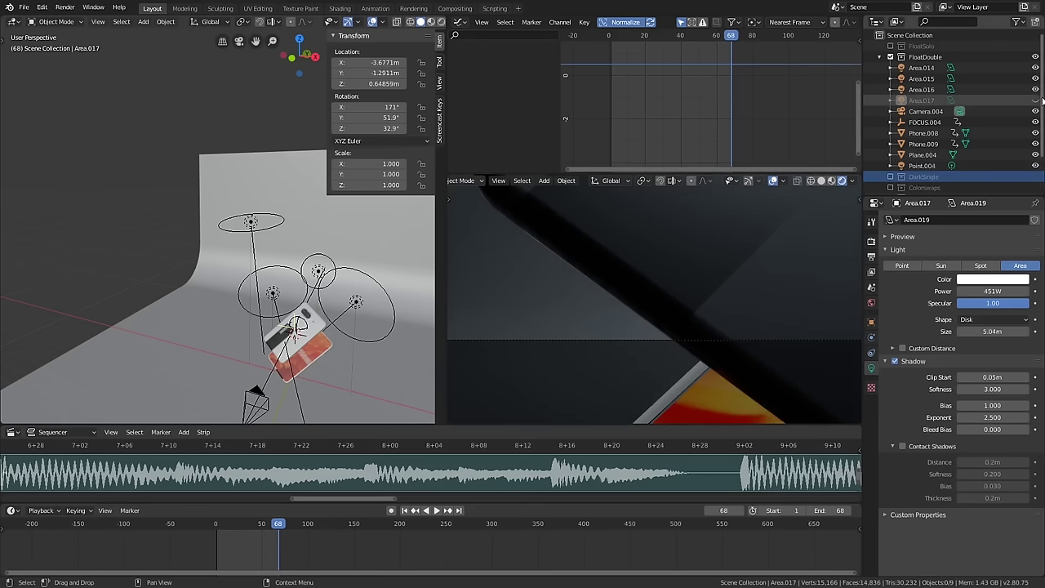
left_click(1036, 100)
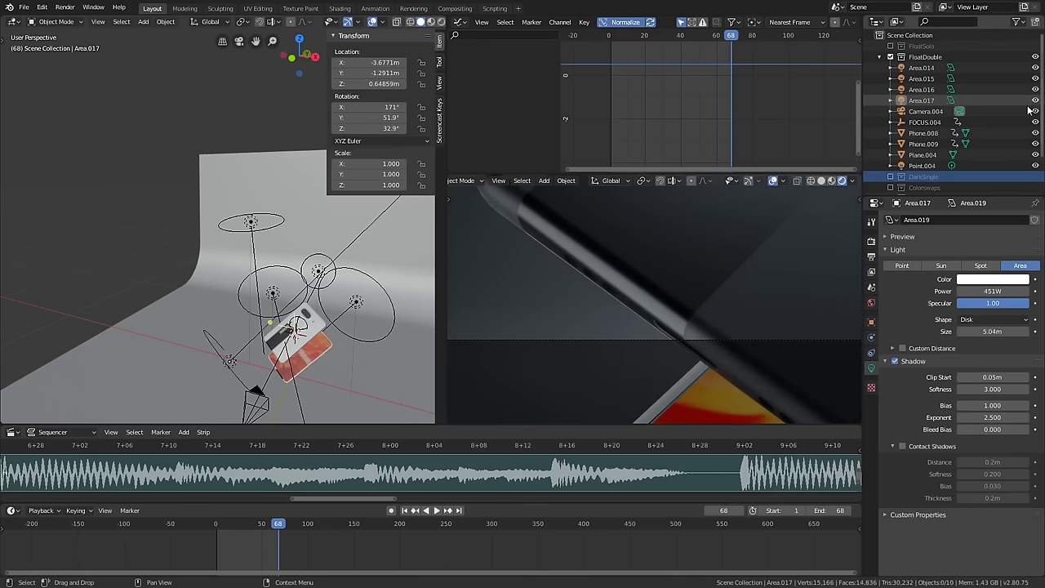
- Examine the dark phone's long edge and corner where they overlap the orange-screened phone
scroll(523, 267, "down", 3)
scroll(555, 289, "down", 4)
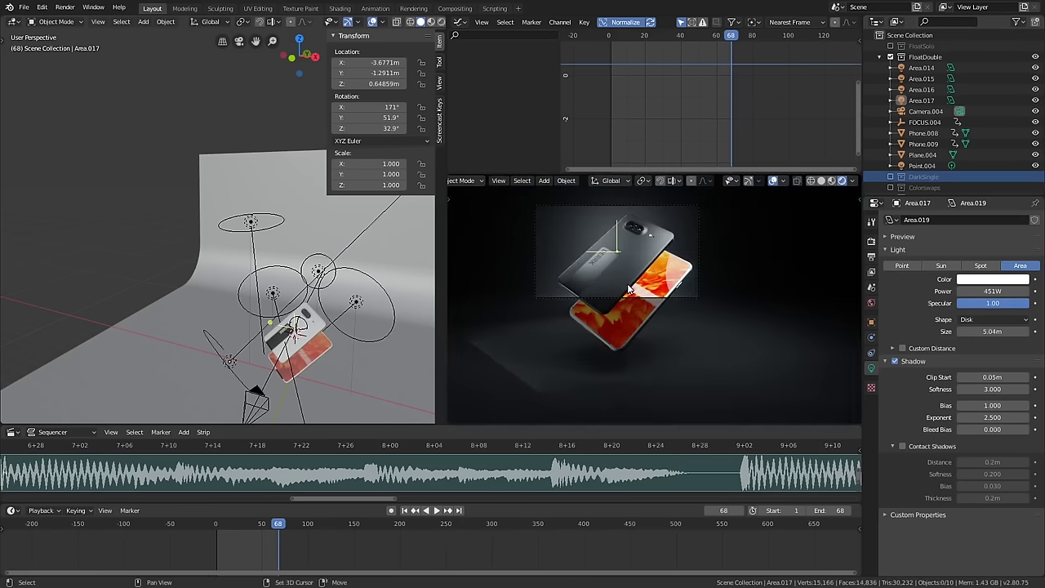
scroll(621, 287, "up", 3)
middle_click_drag(637, 285, 651, 311, "shift")
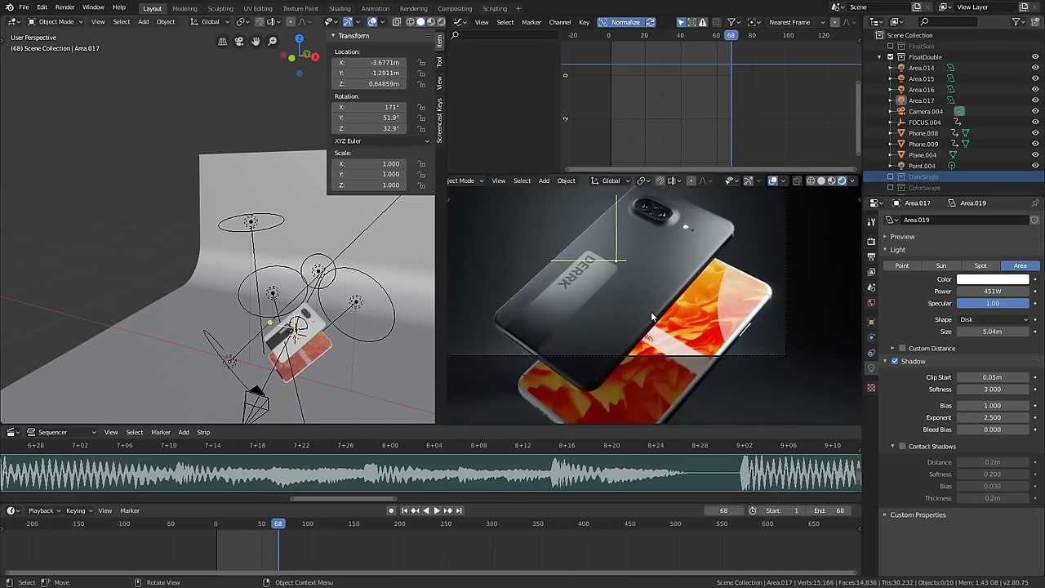
scroll(688, 272, "up", 5)
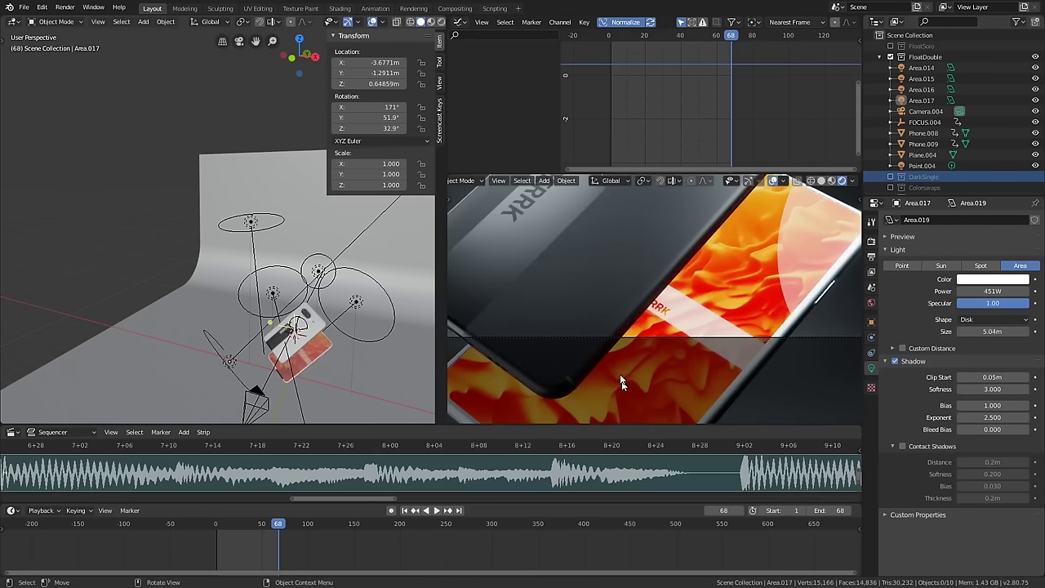
scroll(743, 202, "up", 3)
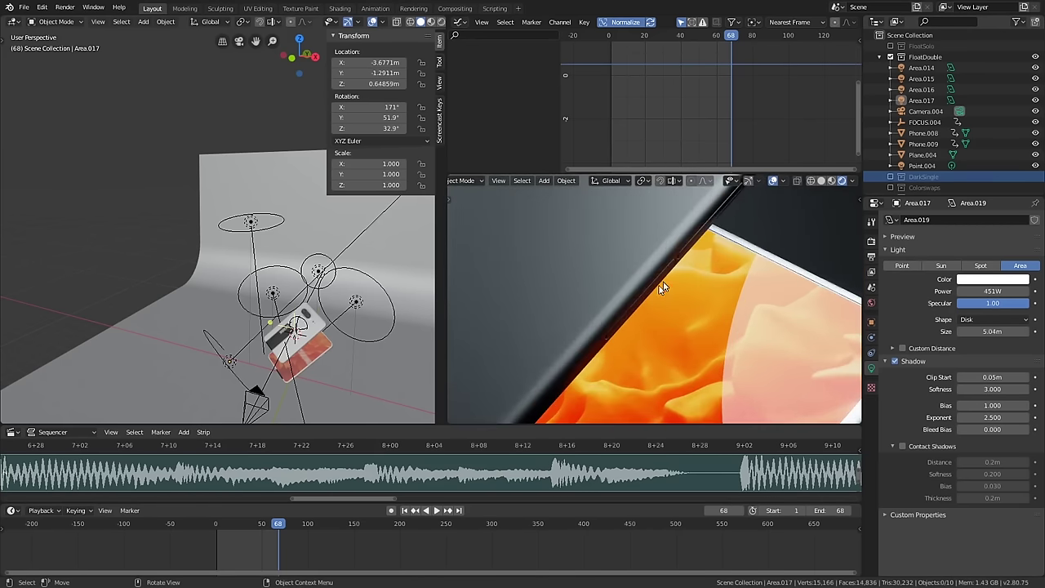
scroll(662, 286, "down", 8)
scroll(622, 296, "down", 2)
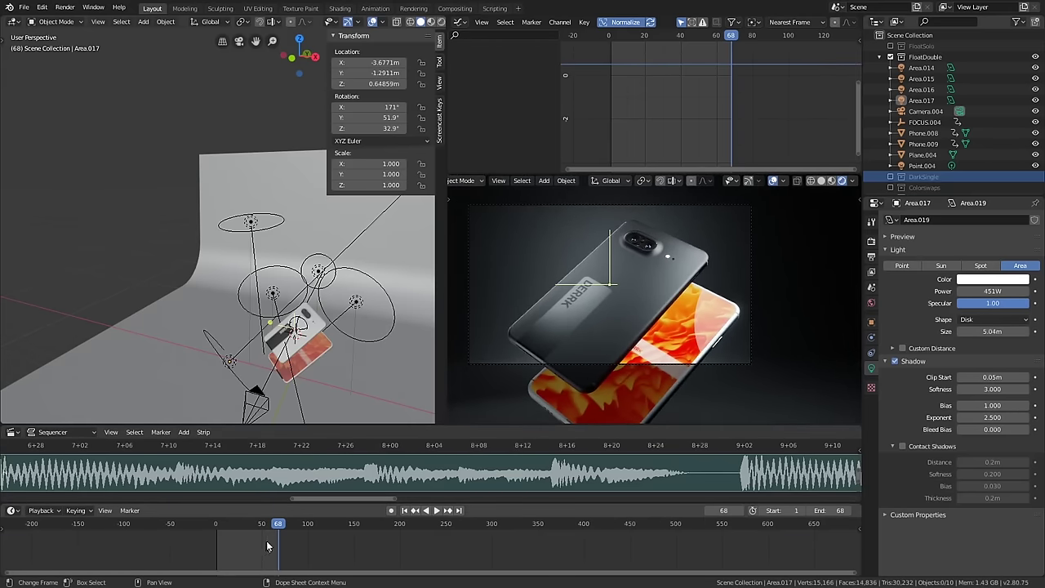
- Scrub back to frame 32, preview the two-phone animation, and set the playhead to frame 71
left_click_drag(275, 527, 246, 535)
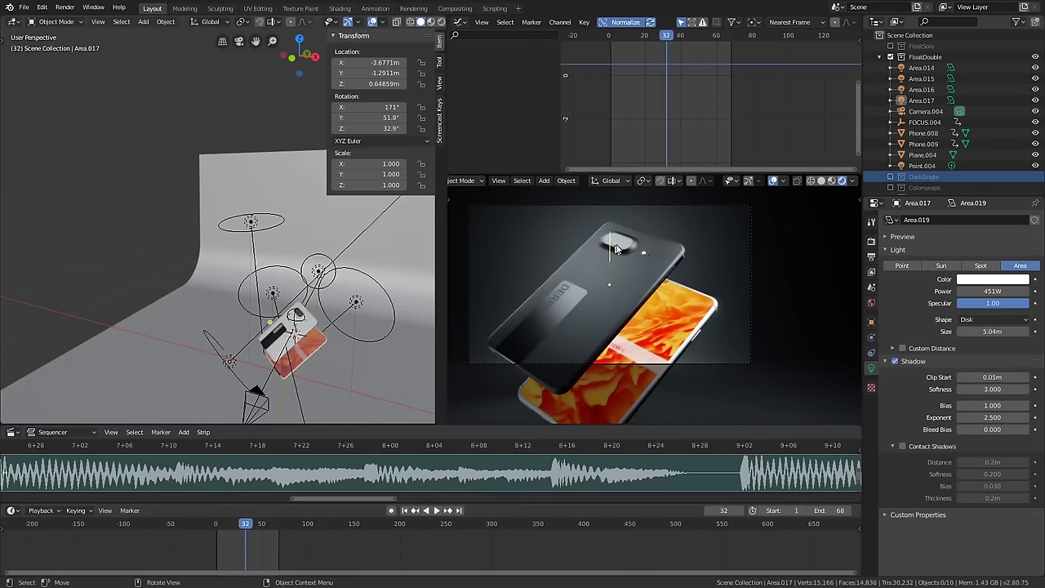
key("space")
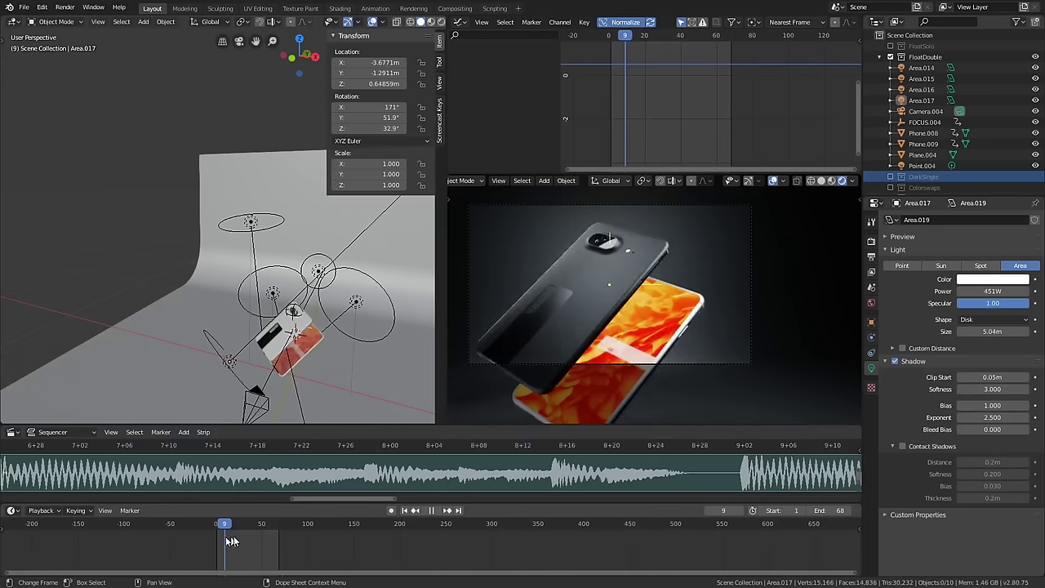
key("space")
left_click(280, 531)
scroll(298, 371, "down", 2)
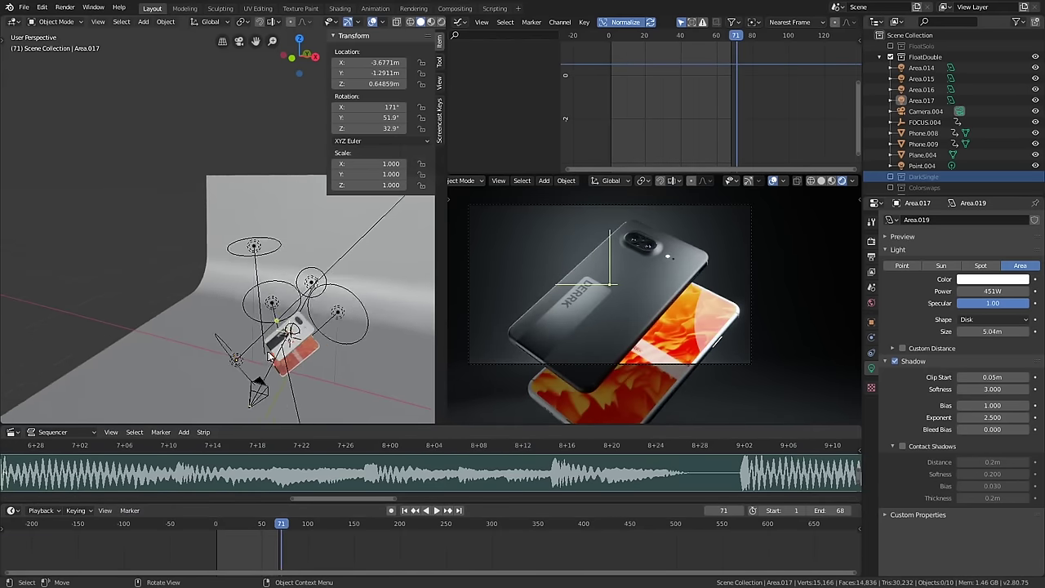
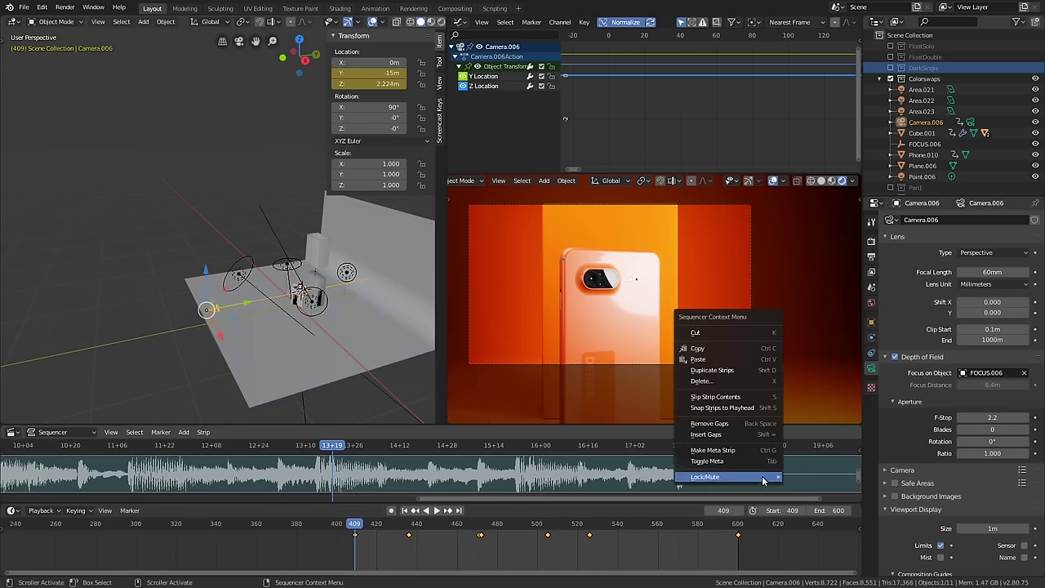
- Mute the soundtrack strip in the sequencer and start playing the Colorswaps shot
mouse_move(732, 479)
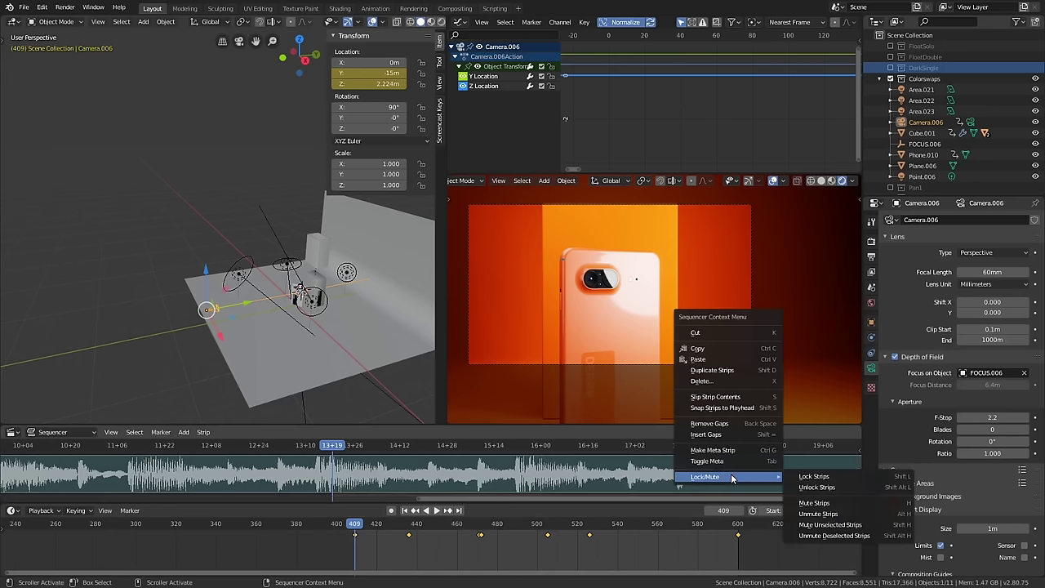
left_click(834, 515)
middle_click_drag(345, 313, 314, 335)
key("space")
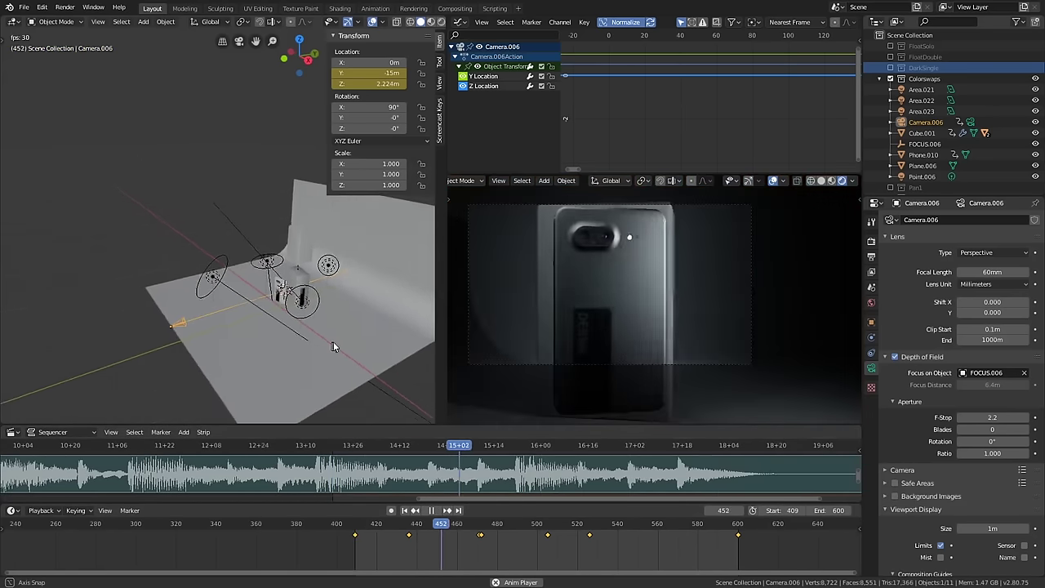
- Examine the playing Colorswaps scene up close in a maximized 3D viewport, restore the layout, and stop playback
key("ctrl+alt+space")
middle_click_drag(652, 421, 361, 438)
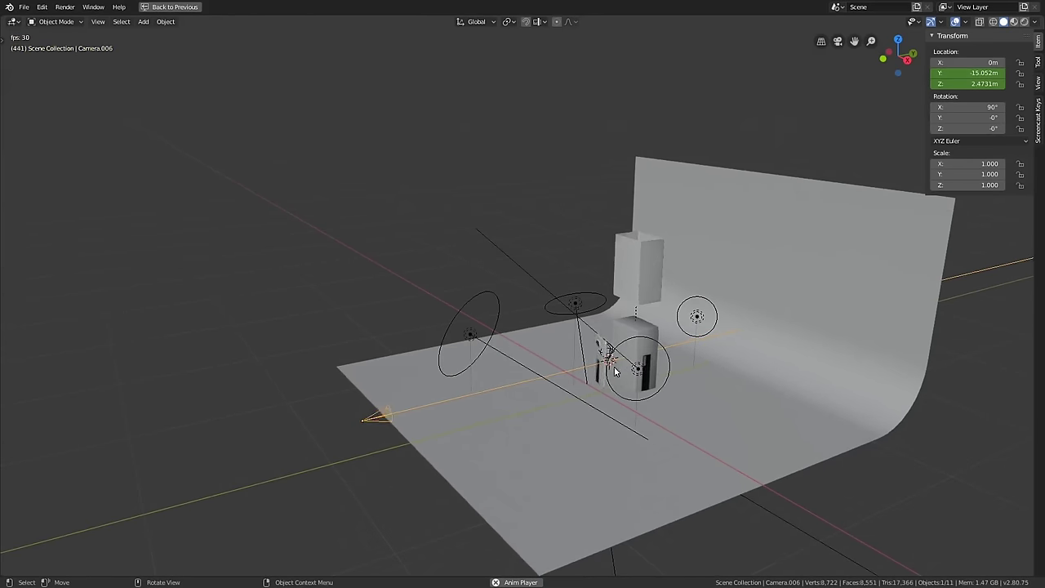
scroll(613, 371, "up", 3)
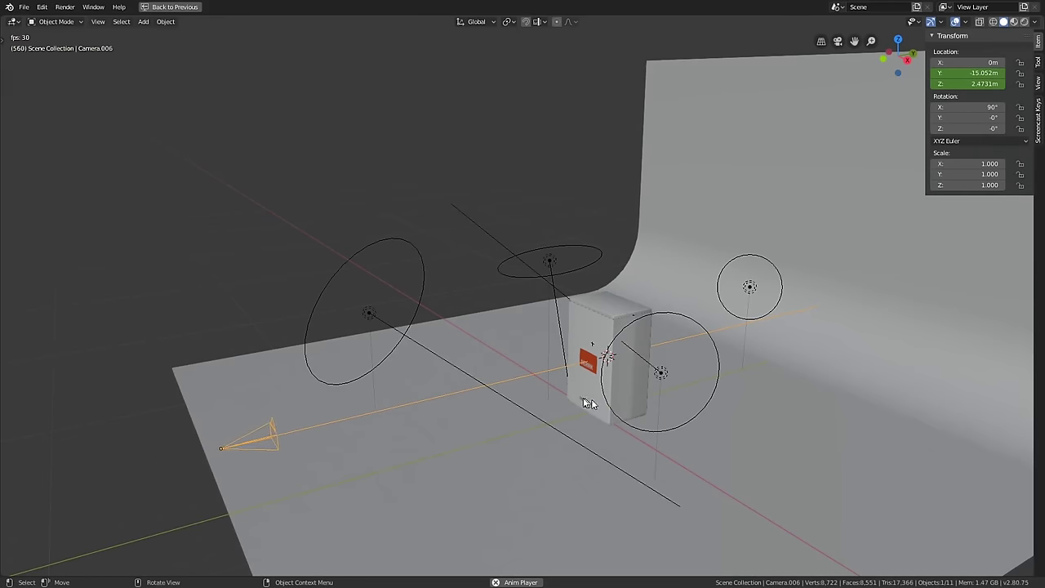
key("ctrl+space")
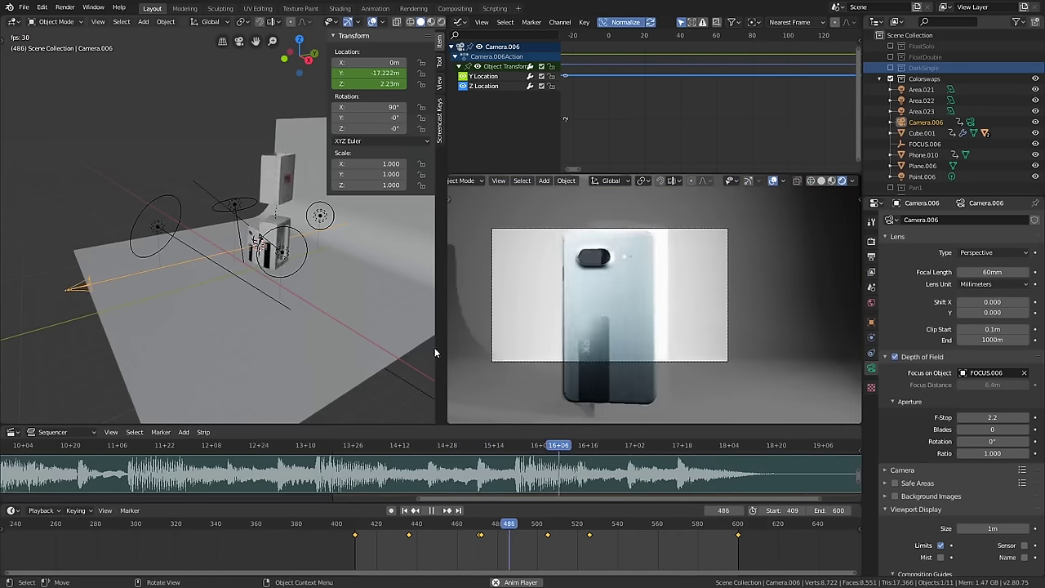
key("space")
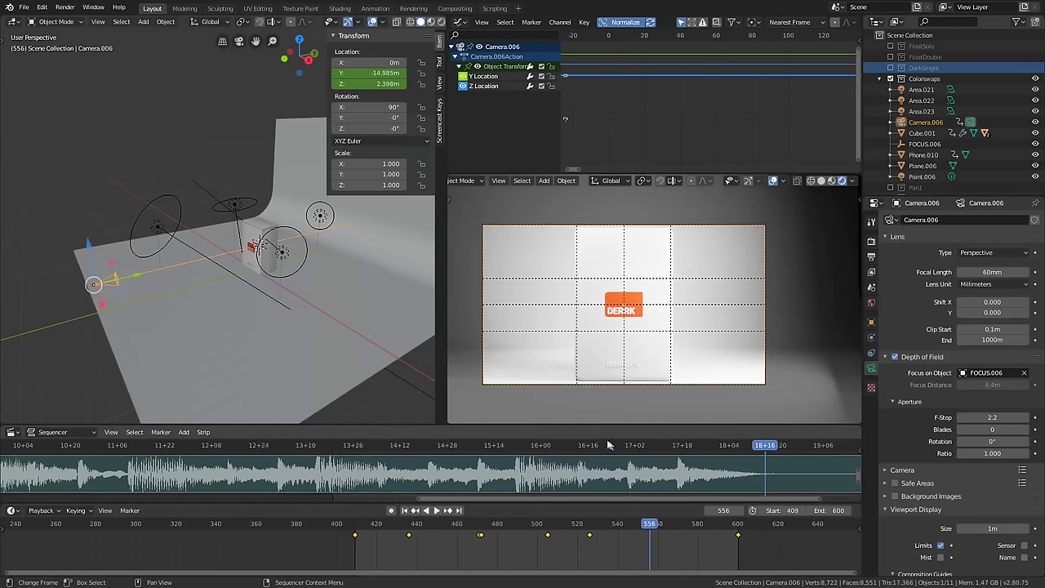
- Unmute the soundtrack strip and play the Colorswaps shot with its music
right_click(545, 496)
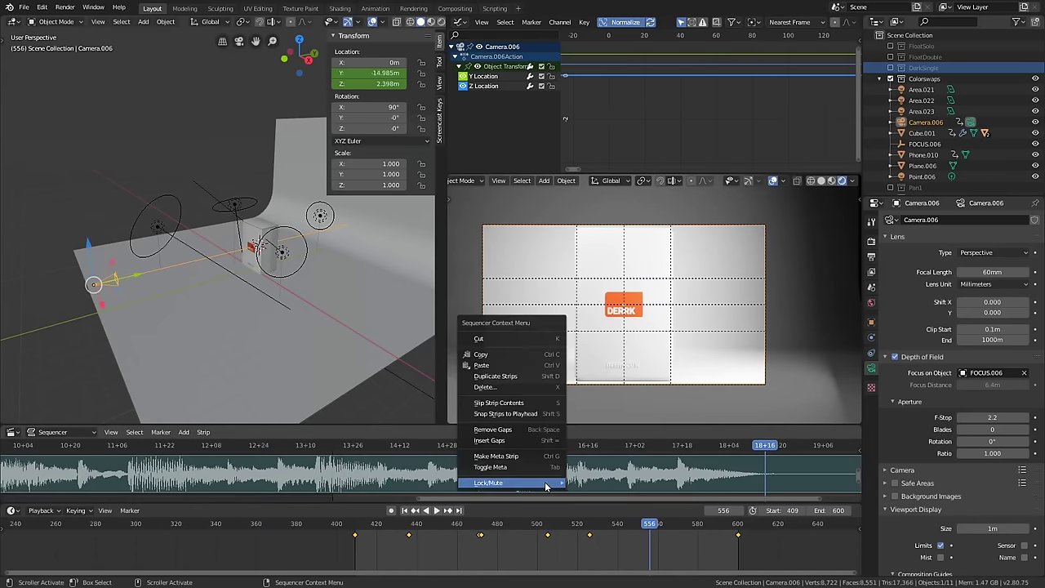
mouse_move(564, 488)
left_click(596, 519)
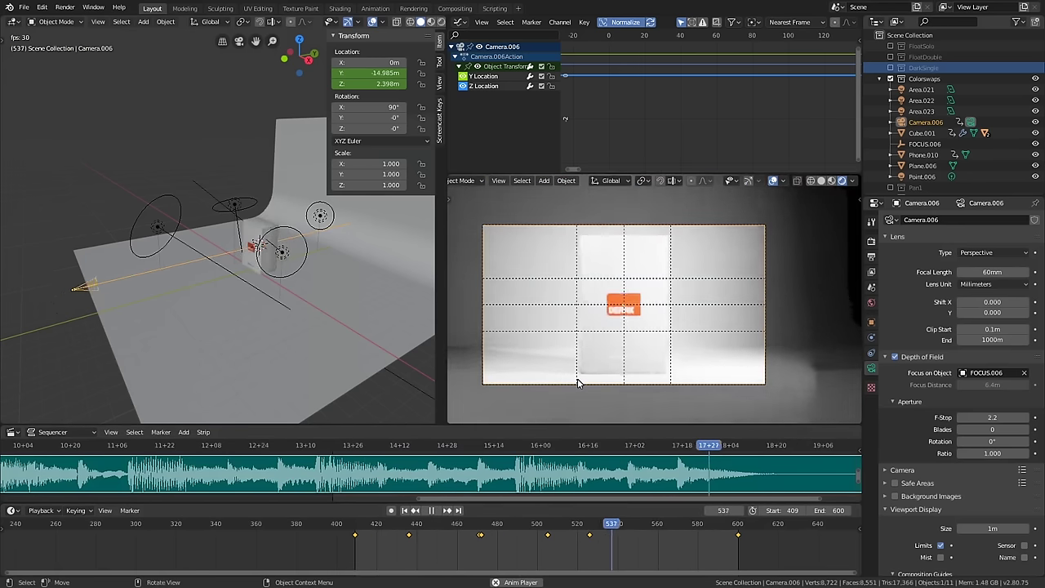
key("space")
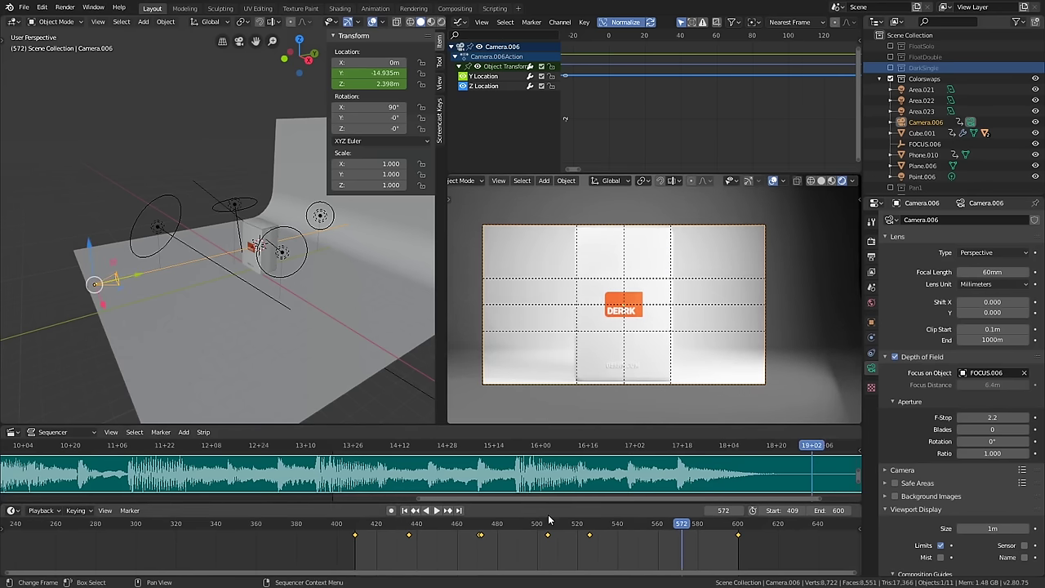
- Scrub back to frame 419 and replay the colour changes and falling logo box, returning to about frame 417
left_click_drag(534, 530, 376, 547)
key("space")
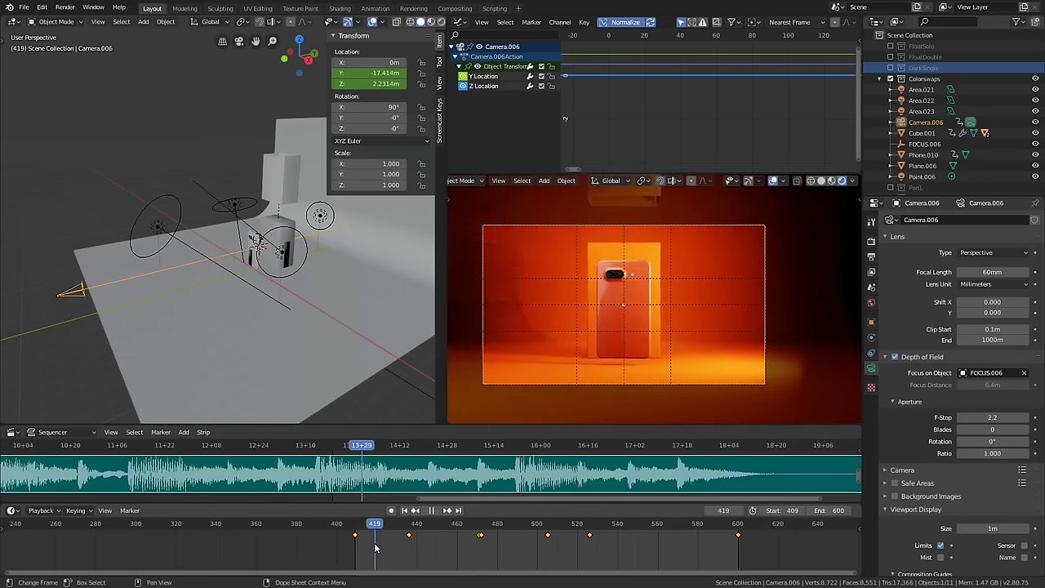
key("space")
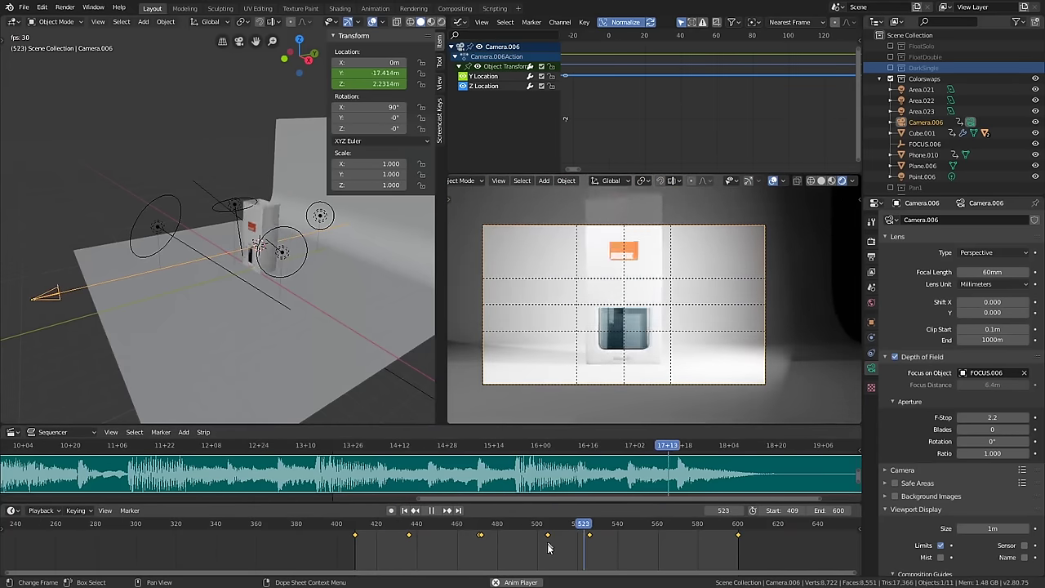
left_click_drag(548, 532, 377, 546)
key("space")
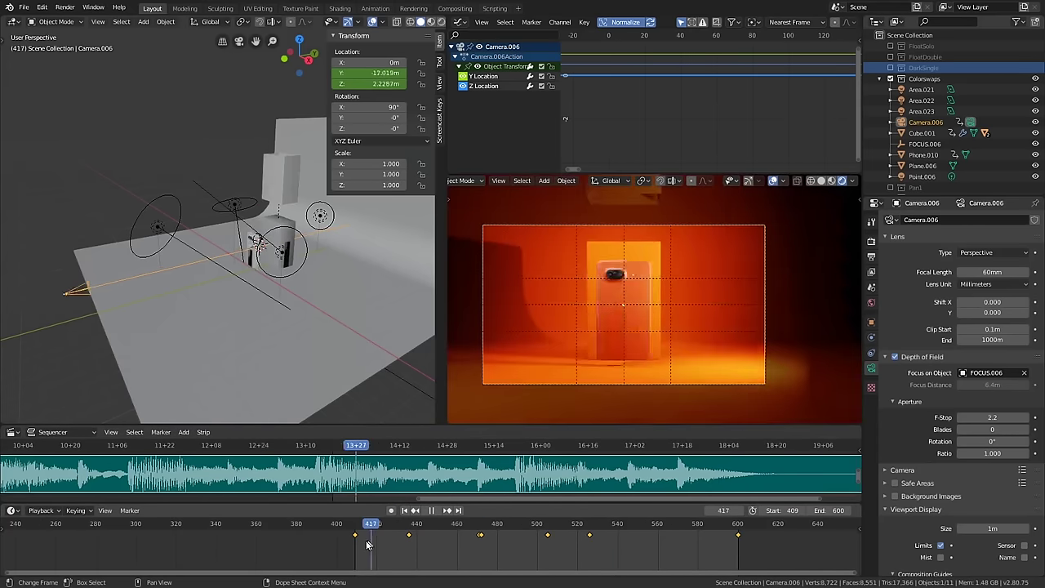
- Scrub back to frame 405, replay the shot against the music, and set the playhead to frame 479
left_click_drag(449, 546, 347, 555)
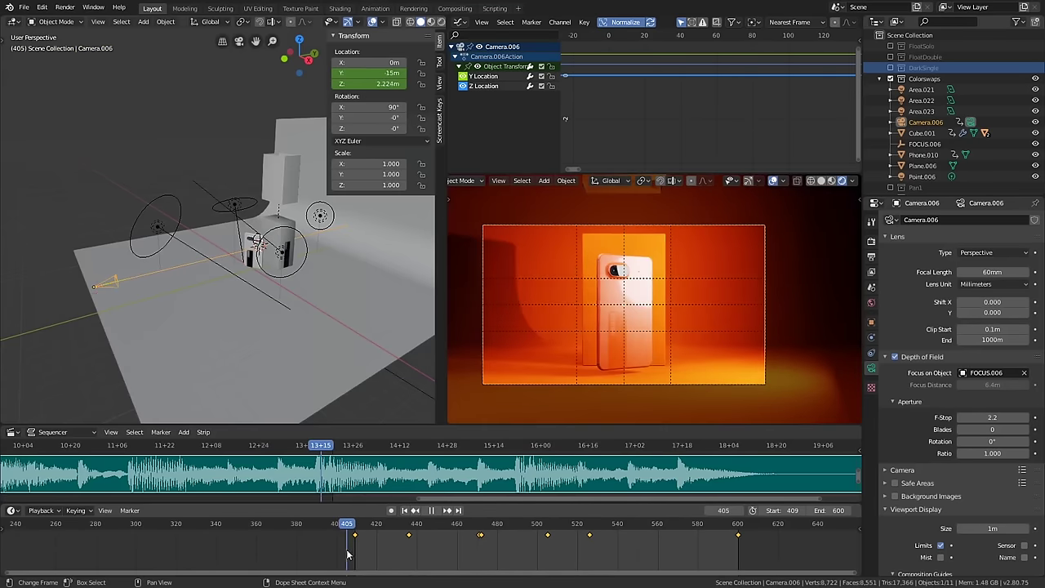
key("space")
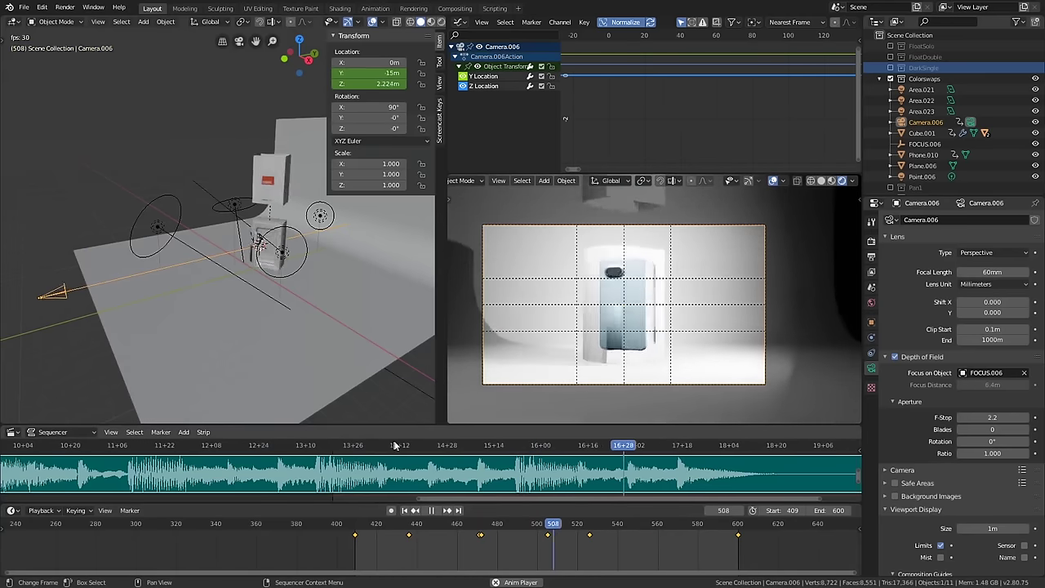
key("space")
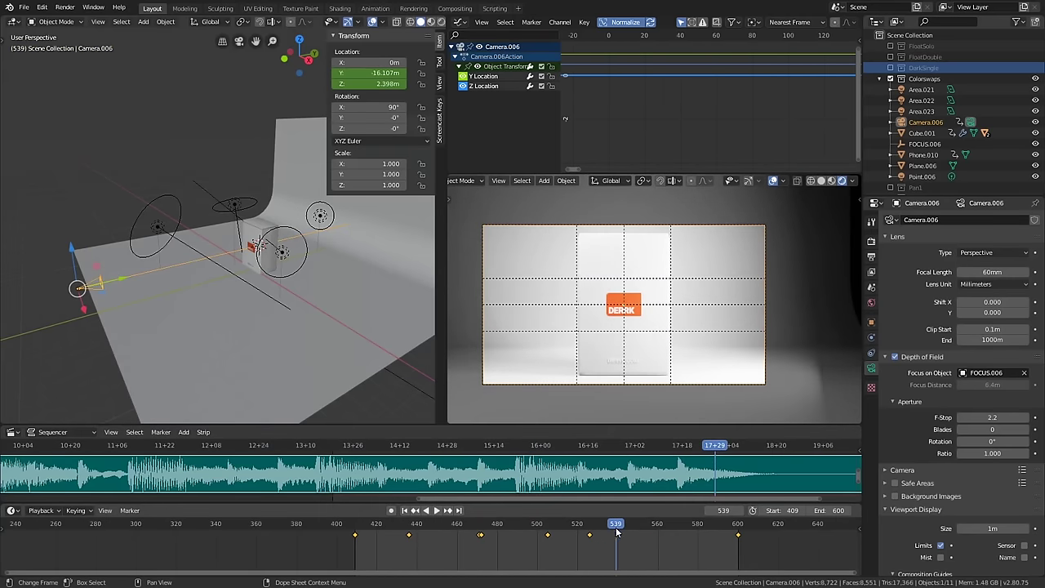
left_click_drag(659, 536, 495, 553)
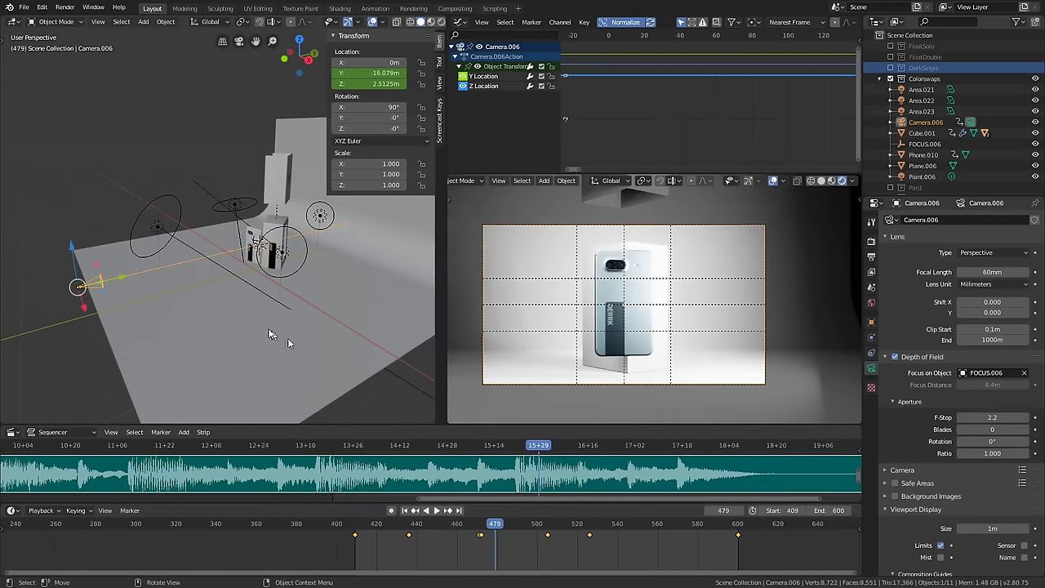
- Select Phone.010 in the 3D view and fit its location and rotation curves in the graph editor
middle_click_drag(250, 340, 203, 361, "shift")
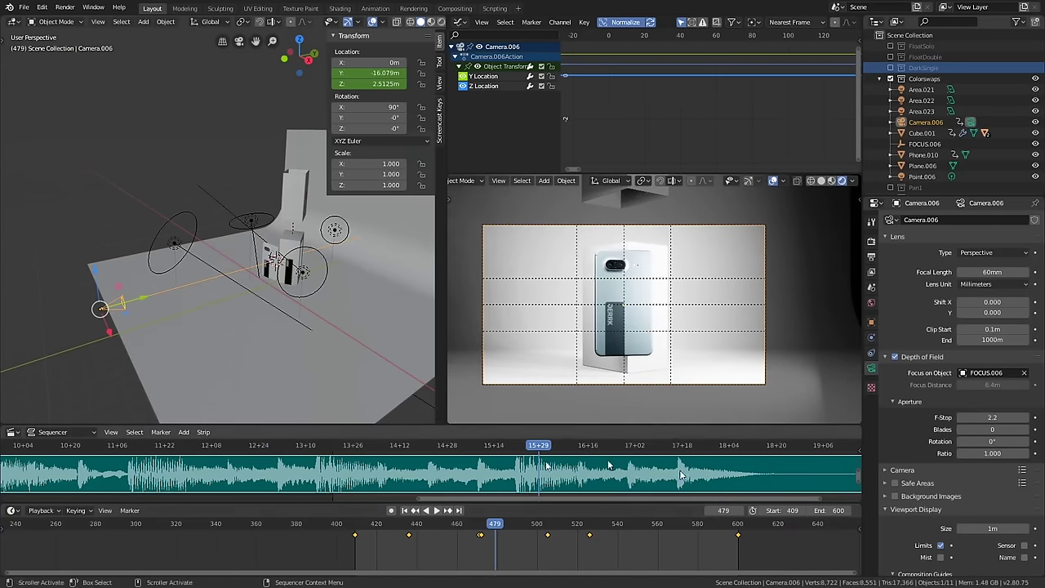
middle_click_drag(205, 333, 245, 360)
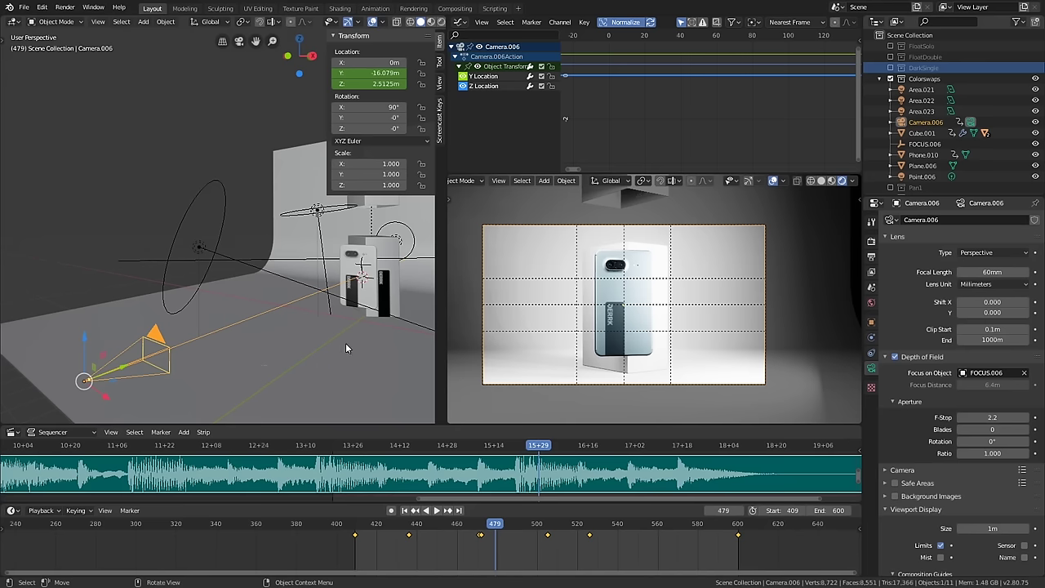
left_click(364, 283)
middle_click_drag(266, 311, 286, 346)
left_click(251, 347)
scroll(294, 307, "up", 4)
left_click(320, 300)
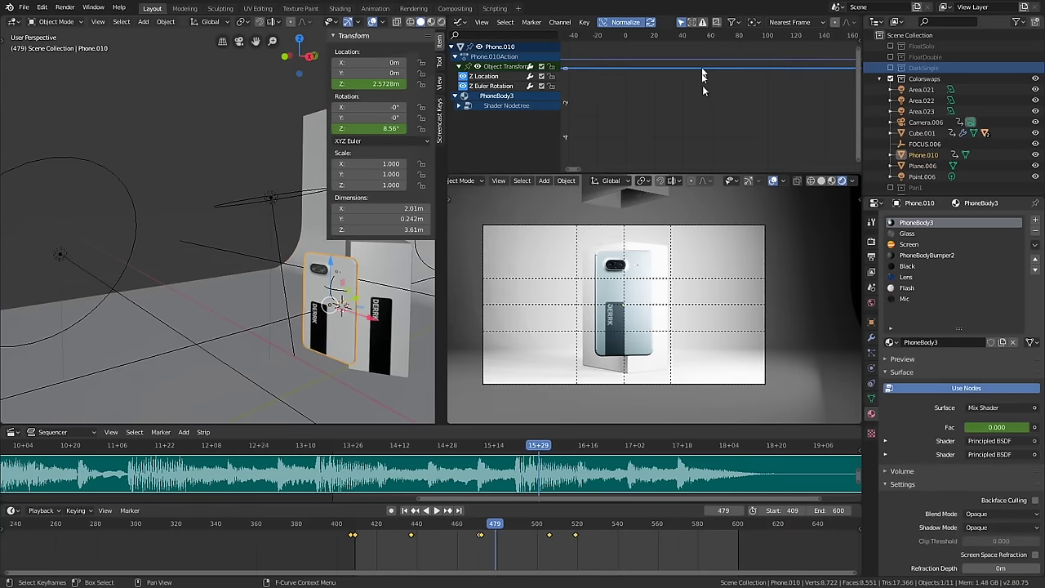
key("Home")
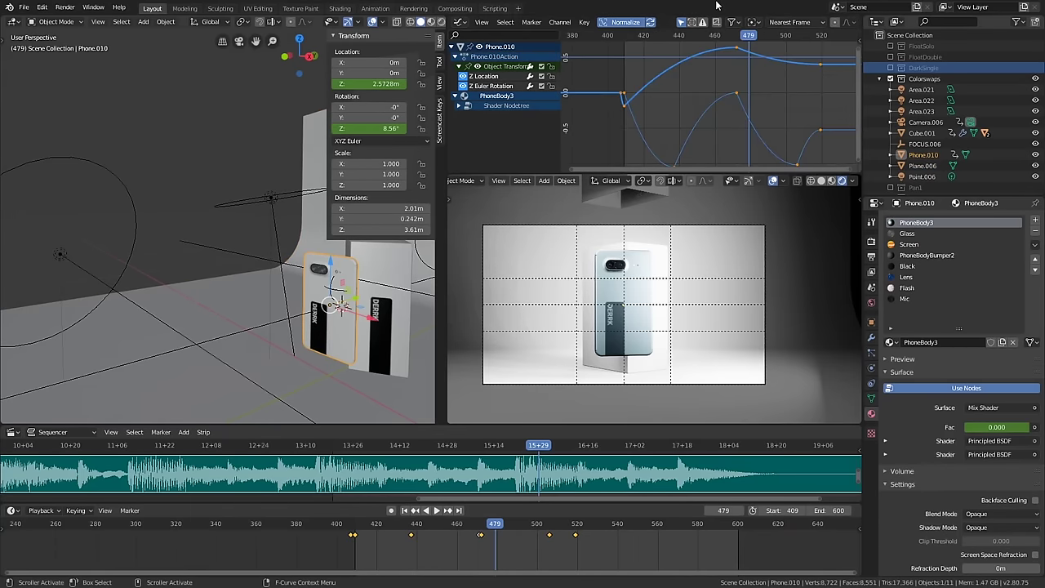
scroll(702, 81, "down", 2)
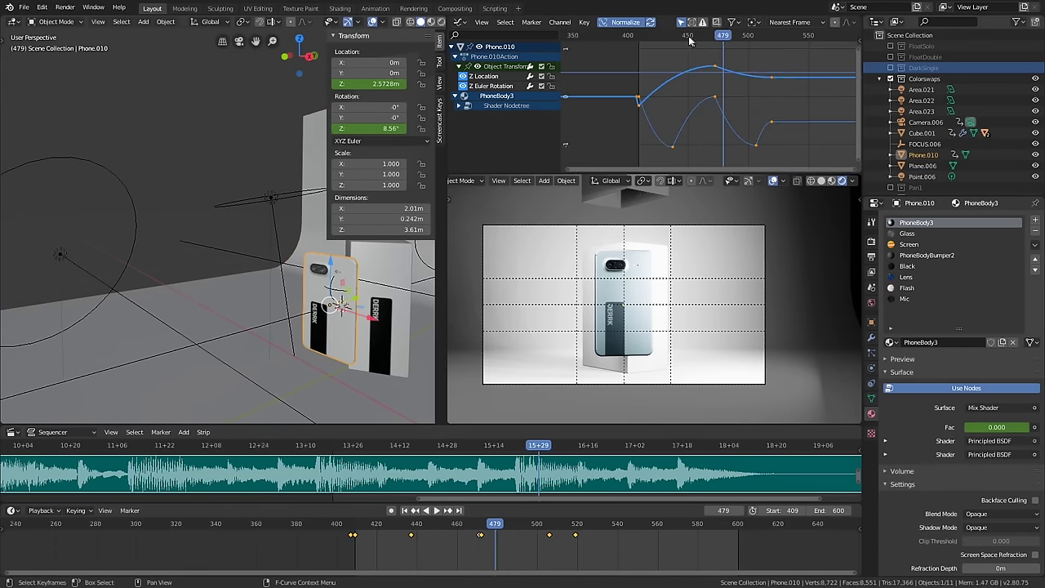
- Play Phone.010's animation from near the shot's start to compare its motion with the curves, stopping at frame 480
left_click(649, 37)
key("space")
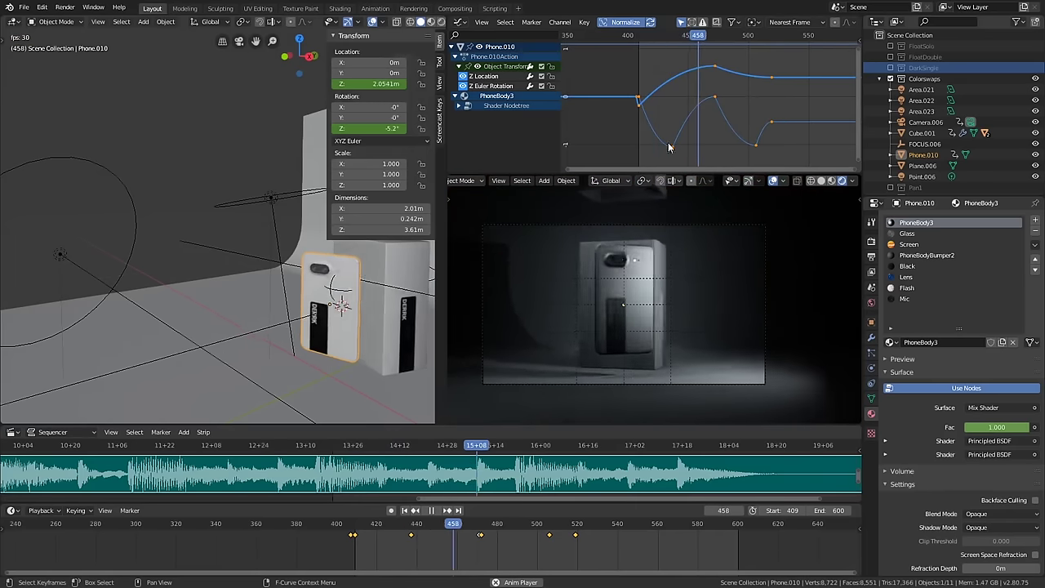
key("space")
key("space")
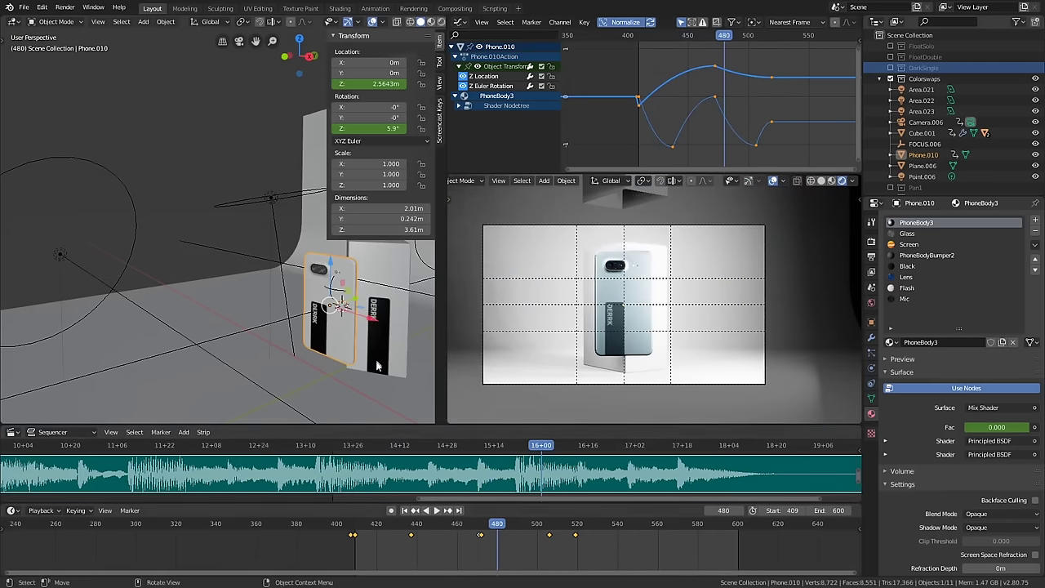
- Scrub along the soundtrack waveform to frame 520 to compare the beats with the phone and box movement
scroll(356, 391, "down", 3)
scroll(319, 379, "down", 1)
scroll(513, 482, "up", 3)
scroll(519, 484, "up", 3)
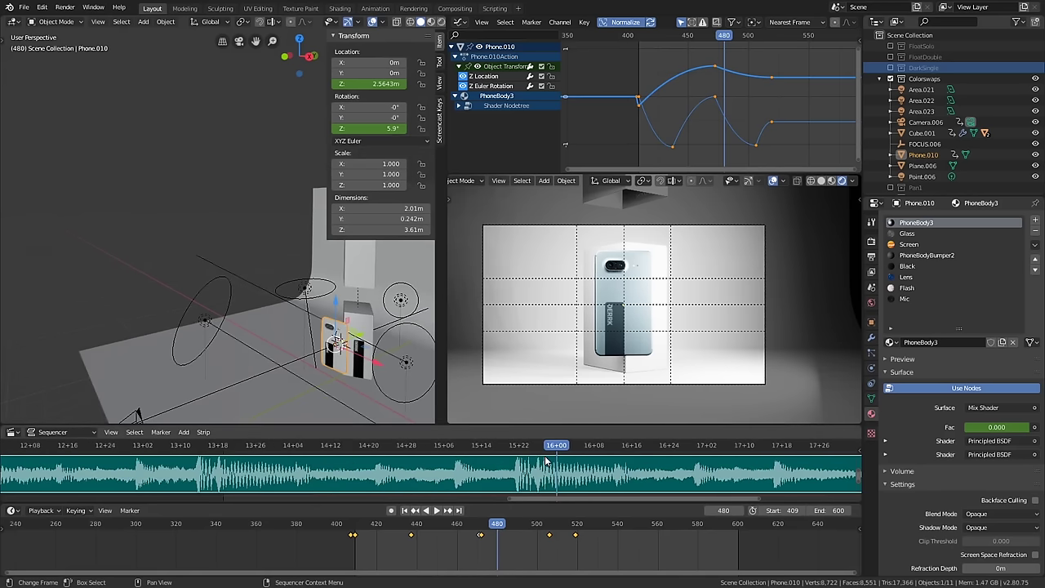
left_click_drag(559, 449, 742, 477)
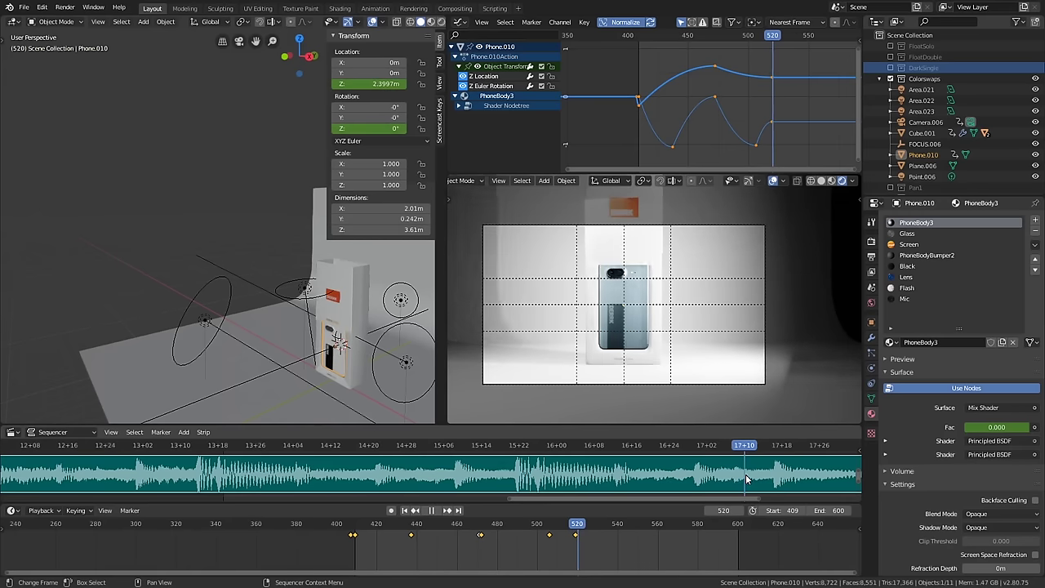
- Select the logo box Cube.004 and play its drop over the phone against the soundtrack
left_click(343, 296)
middle_click_drag(343, 292, 299, 296, "shift")
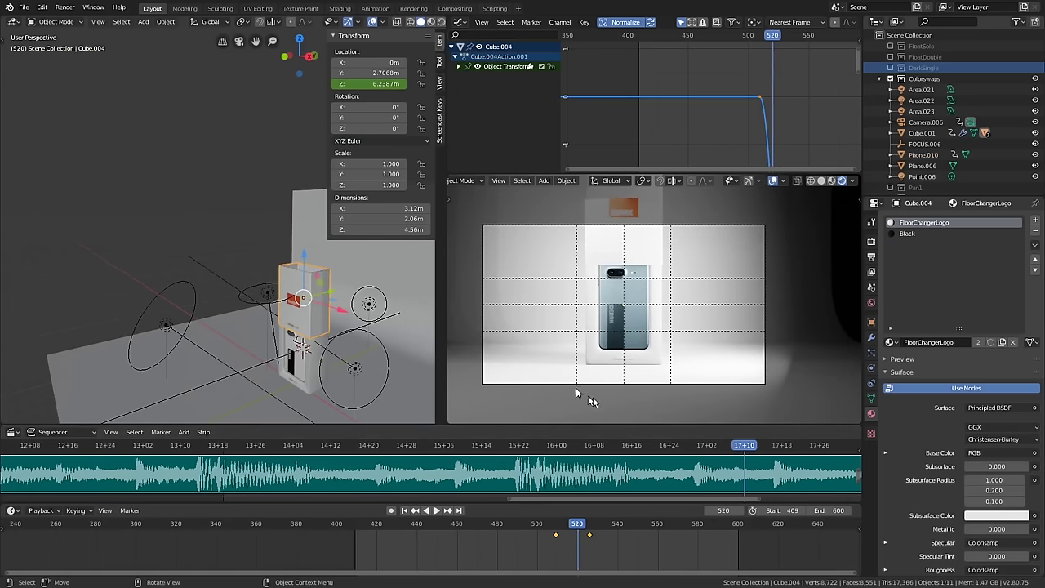
scroll(768, 475, "up", 3)
middle_click_drag(776, 478, 620, 472)
mouse_move(600, 451)
left_mouse_down()
mouse_move(628, 444)
mouse_move(621, 453)
left_mouse_up()
key("space")
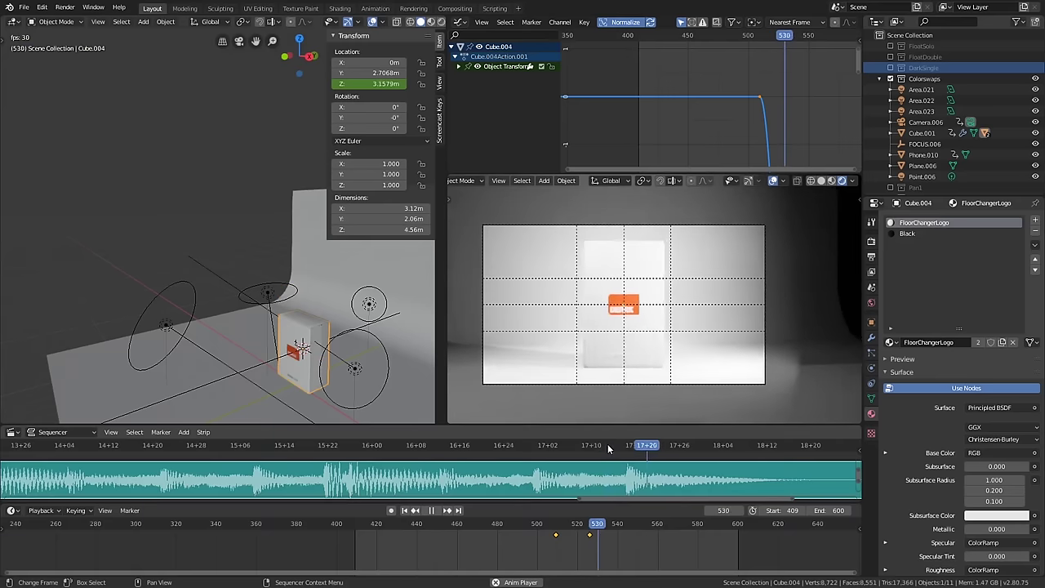
key("space")
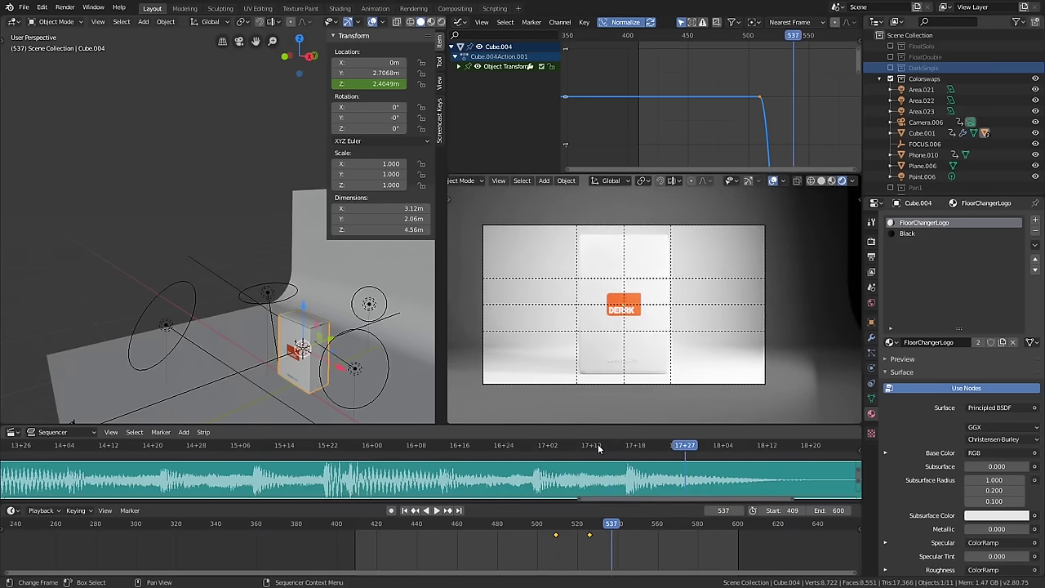
- Scrub through the logo box's drop at frames 523 and 548, and set the playhead to frame 483
left_click(608, 445)
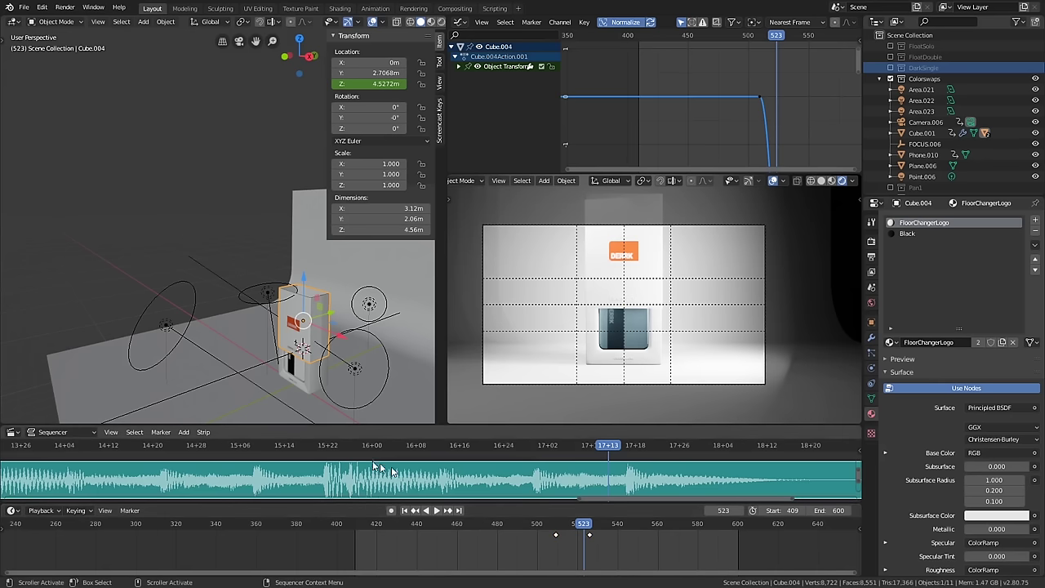
left_click_drag(573, 525, 641, 514)
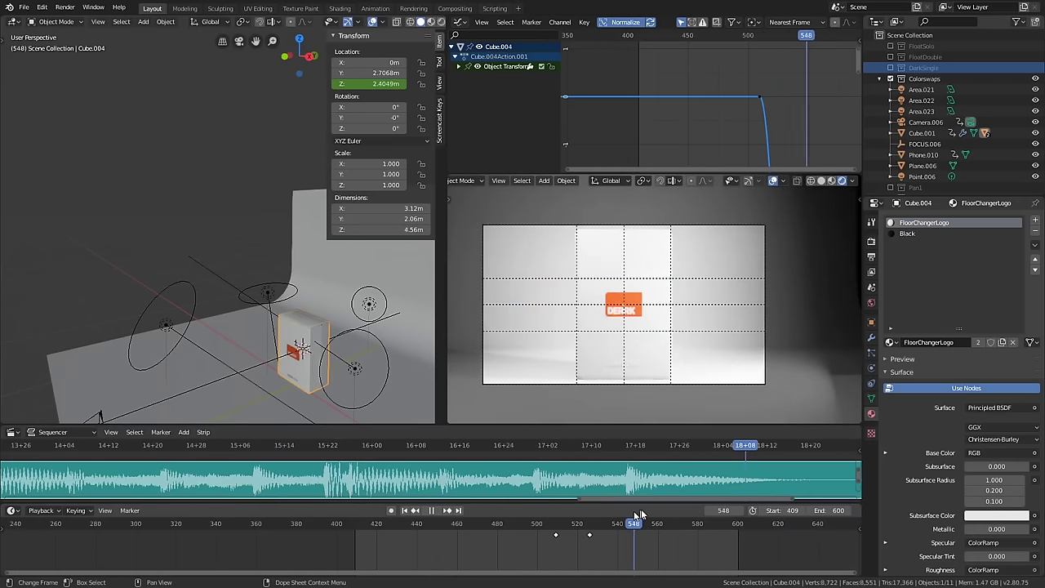
left_click_drag(717, 514, 502, 500)
scroll(361, 297, "down", 2)
scroll(280, 347, "up", 3)
scroll(247, 376, "down", 1)
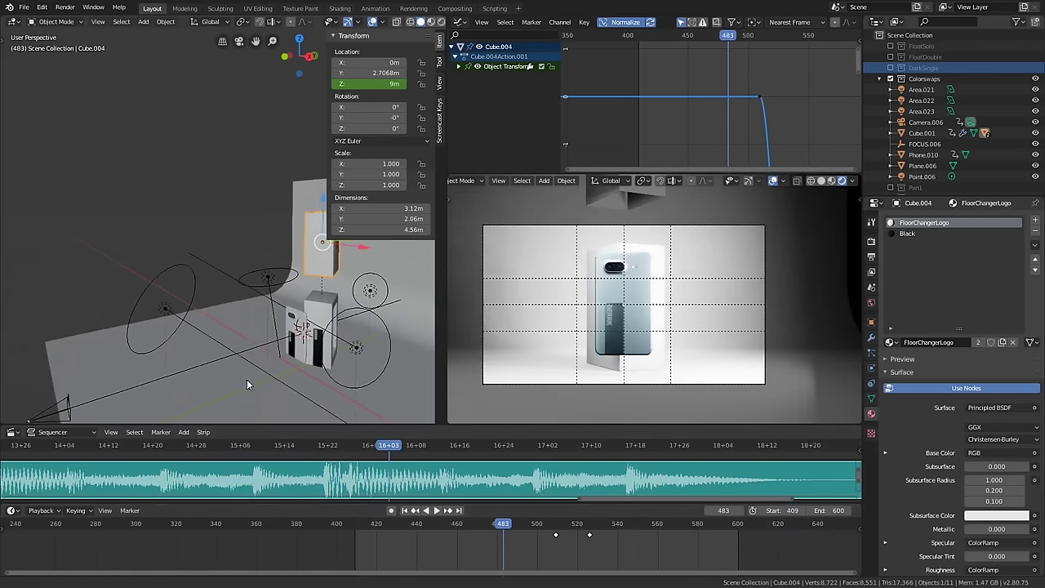
- Switch the graph editor to the Shader Editor and examine the logo box's FloorChangerLogo node setup
left_click(458, 23)
left_click(483, 96)
scroll(552, 122, "down", 9)
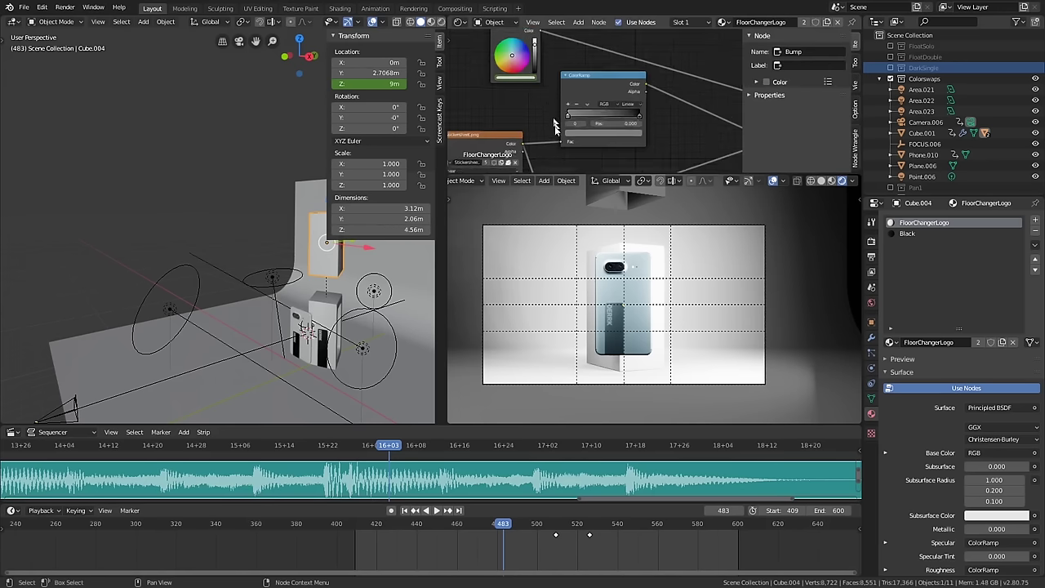
middle_click_drag(597, 140, 626, 103)
scroll(360, 352, "down", 4)
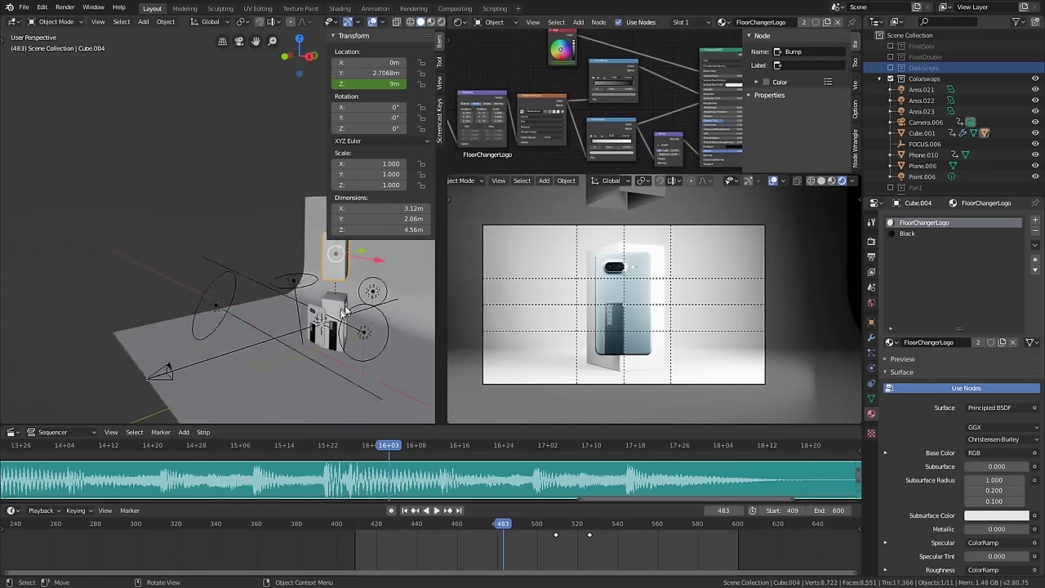
- Select the backdrop Plane.006 and examine the RGB node feeding its FloorChanger material
middle_click_drag(359, 353, 316, 333, "shift")
left_click(390, 314)
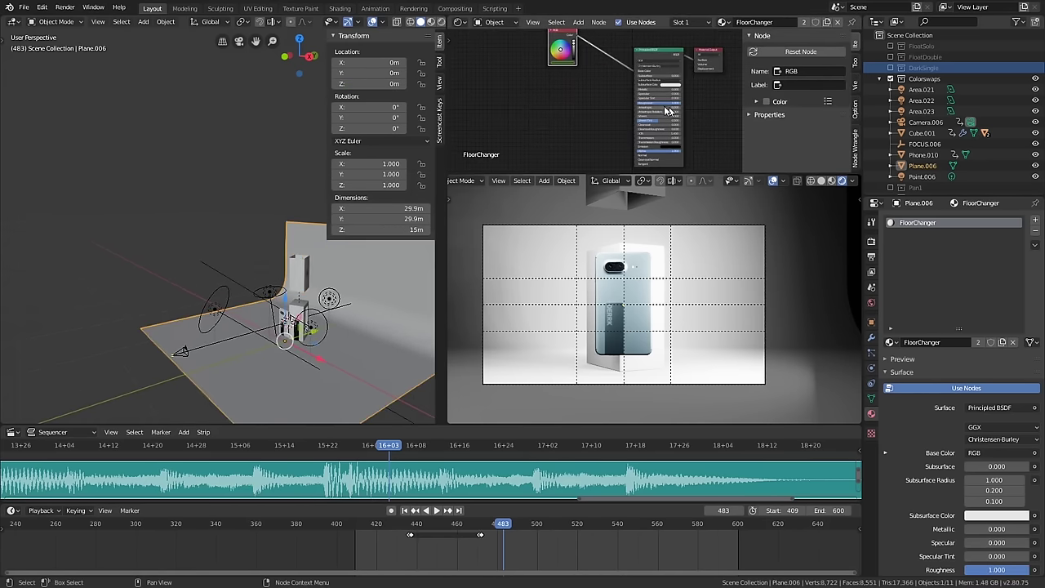
scroll(569, 95, "up", 3)
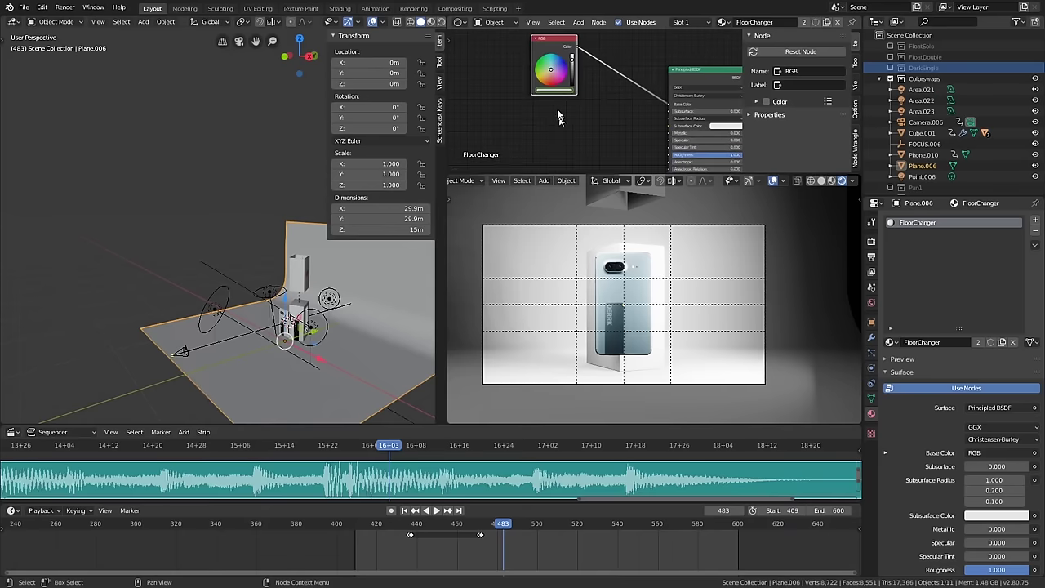
- Move the playhead between frames 435, 436 and 437 and examine the FloorChanger RGB node's first keyframed colour swap
scroll(538, 114, "up", 5)
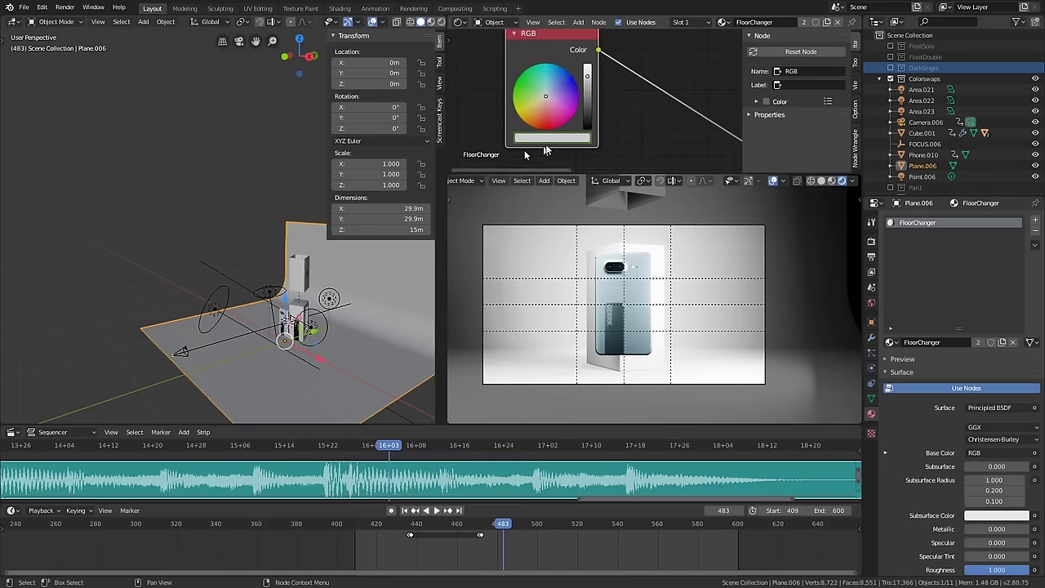
left_click(410, 531)
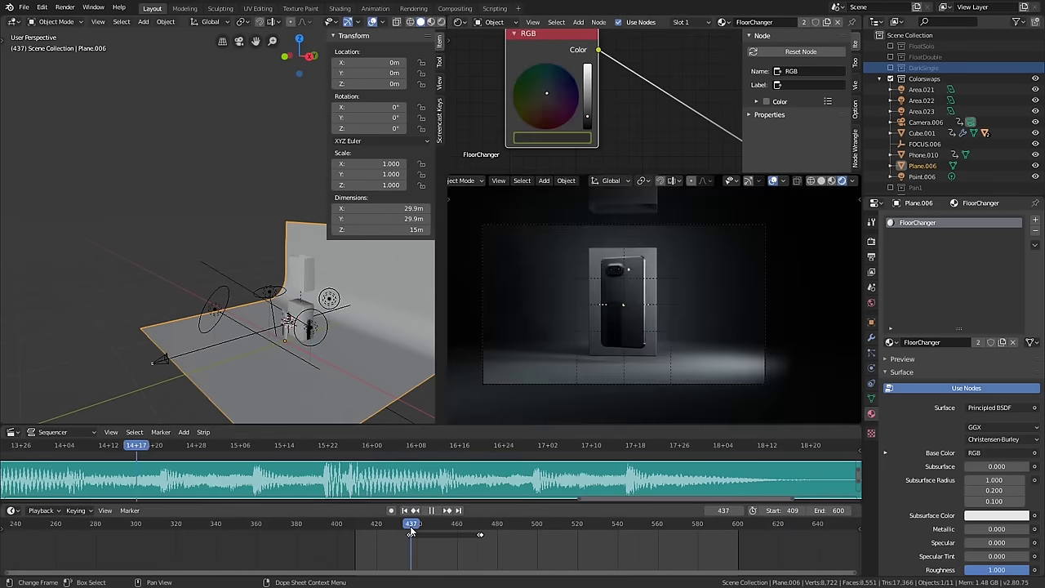
key("space")
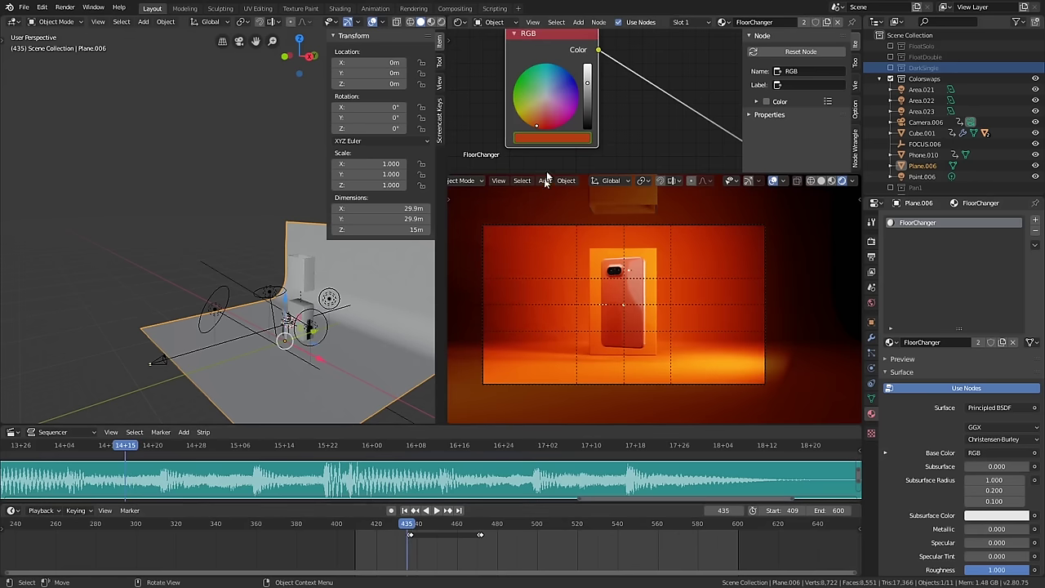
scroll(547, 163, "up", 2)
key("Escape")
scroll(415, 538, "up", 3)
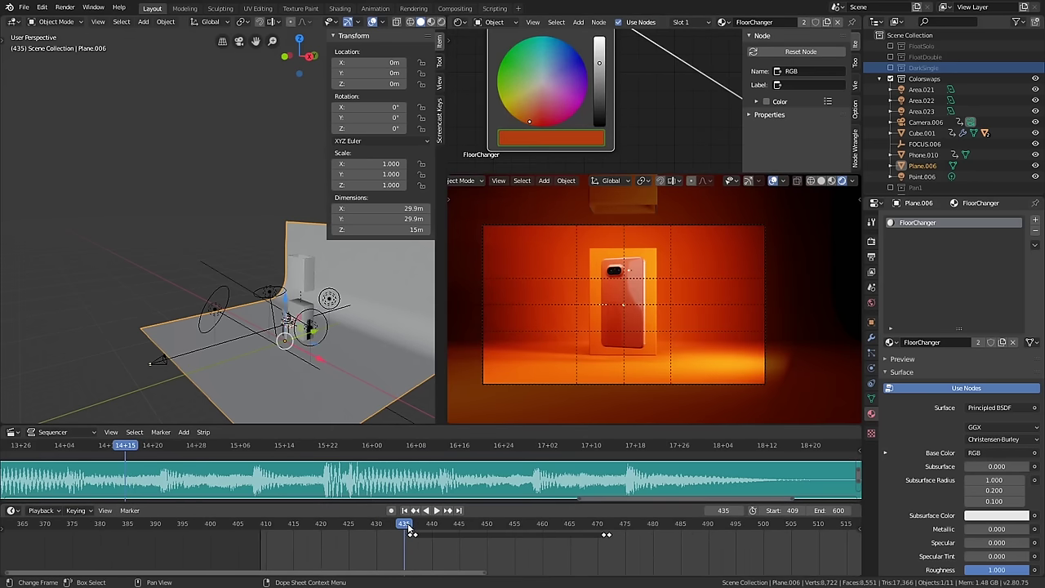
key("space")
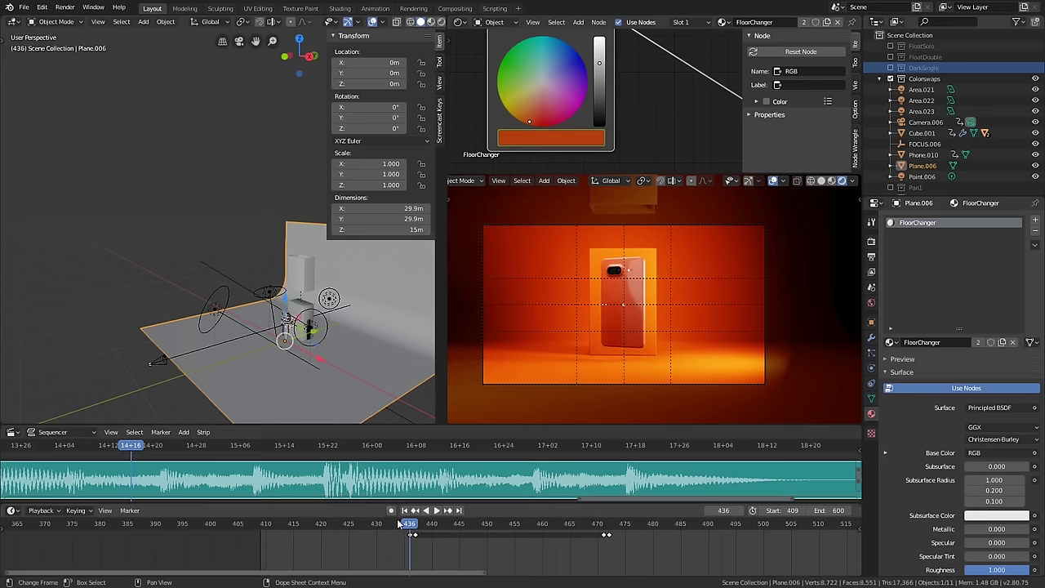
left_click(413, 528)
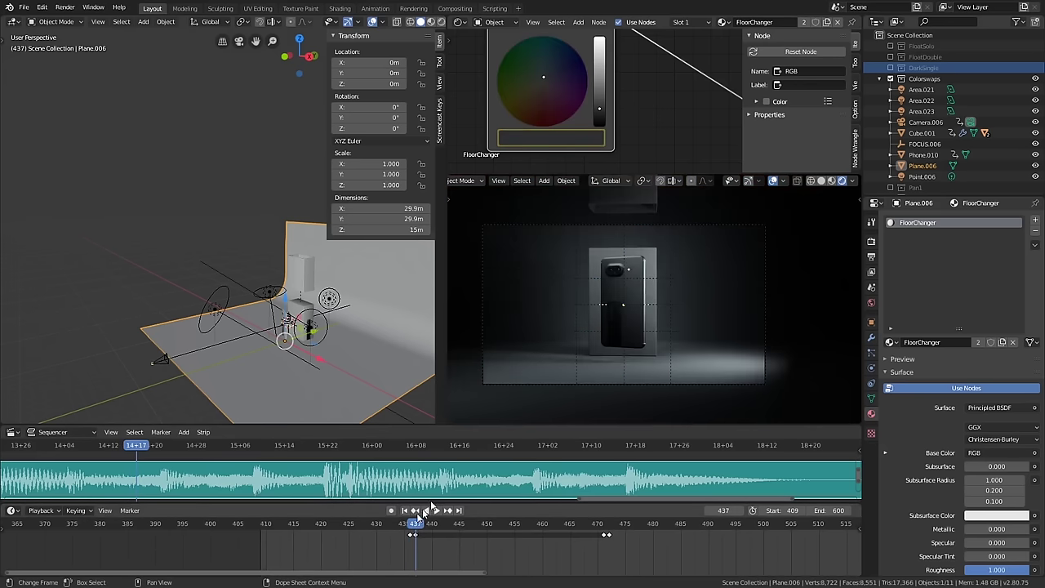
key("space")
- Compare the backdrop's RGB colour at frames 471 and 472, and view the node's link into the Principled BSDF
left_click_drag(576, 534, 603, 544)
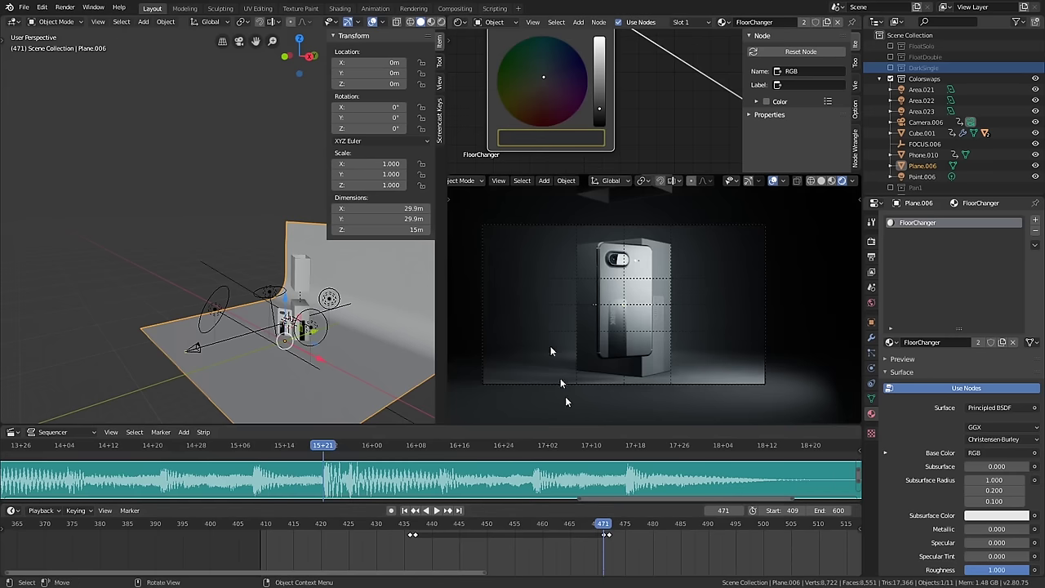
left_click_drag(605, 532, 608, 533)
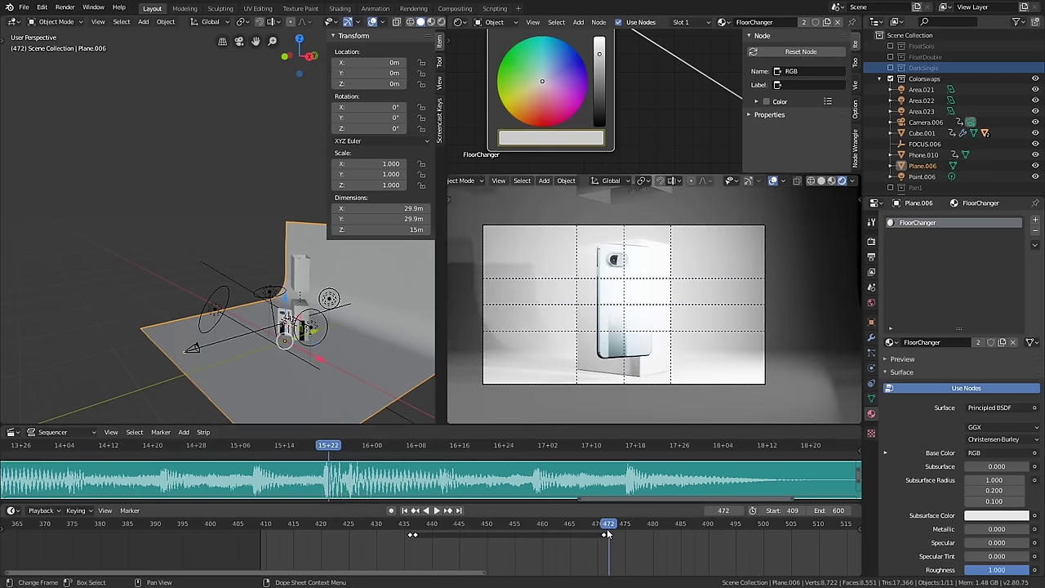
scroll(553, 166, "down", 5)
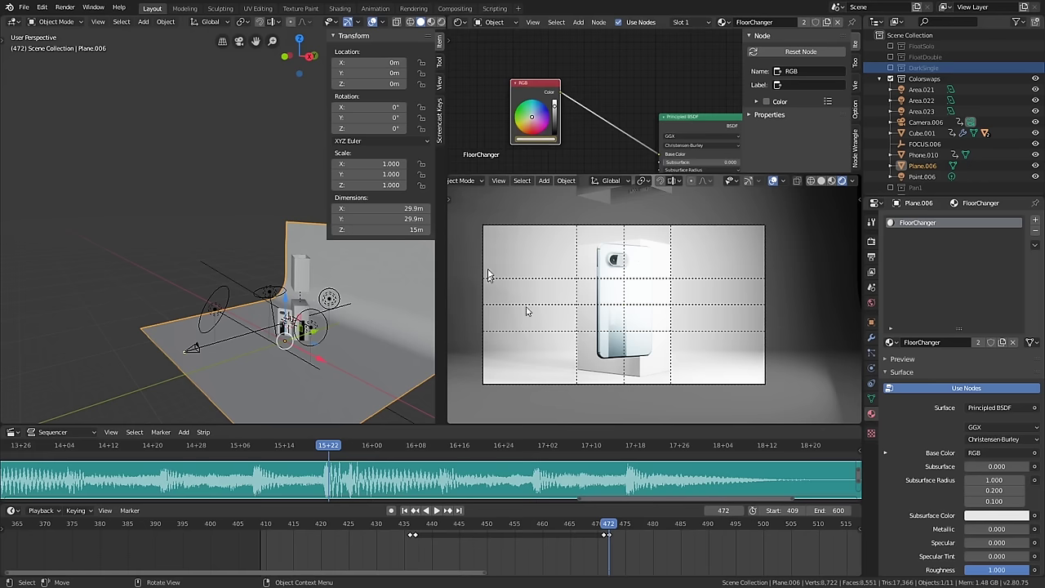
- Select the box Cube.001 behind the phone and examine its FloorChangerLogo material from several angles at frame 446
scroll(290, 305, "up", 5)
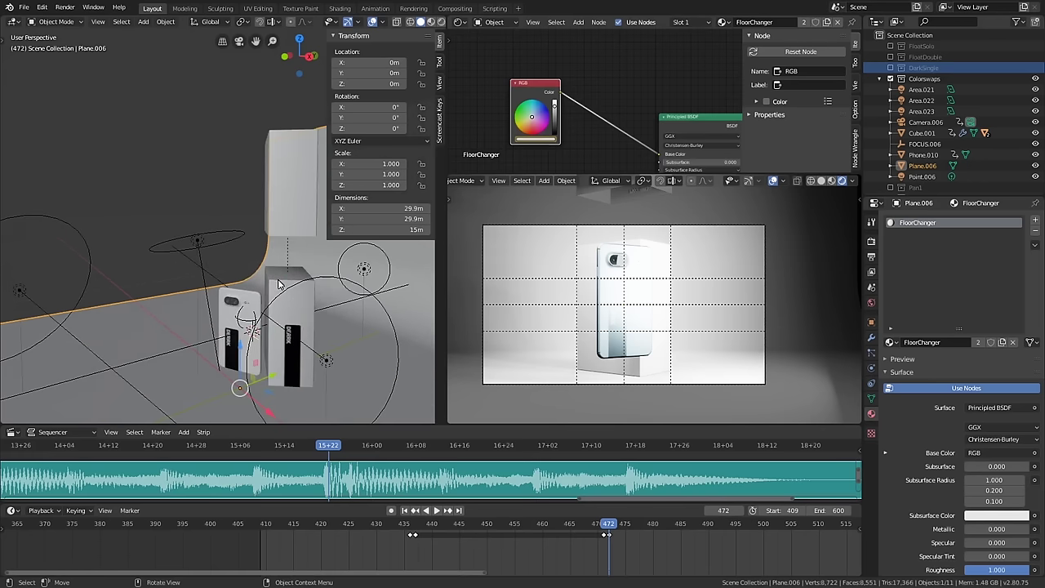
left_click(277, 283)
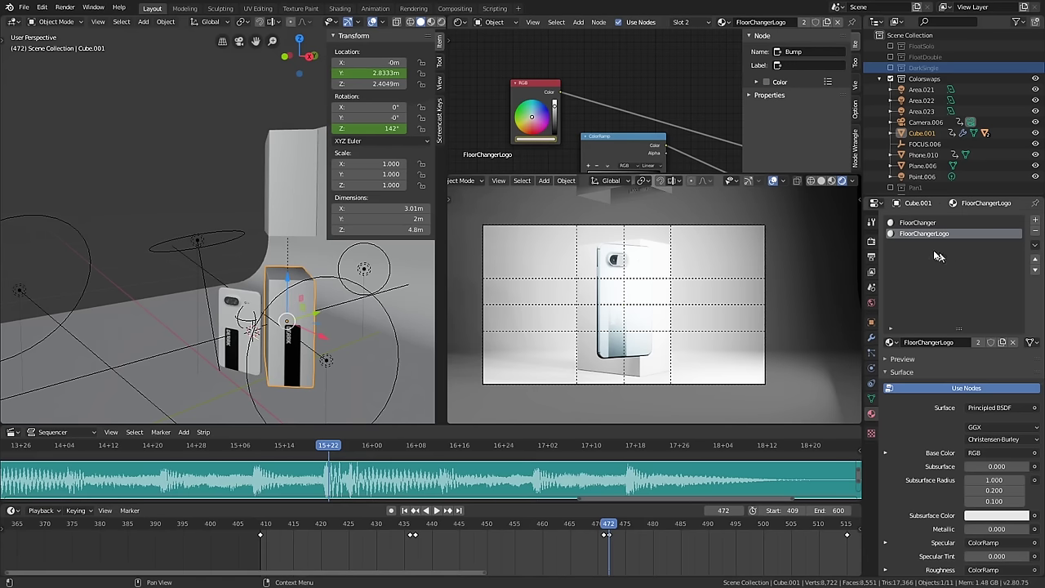
middle_click_drag(647, 305, 687, 343)
left_click_drag(514, 524, 465, 525)
middle_click_drag(620, 335, 581, 308)
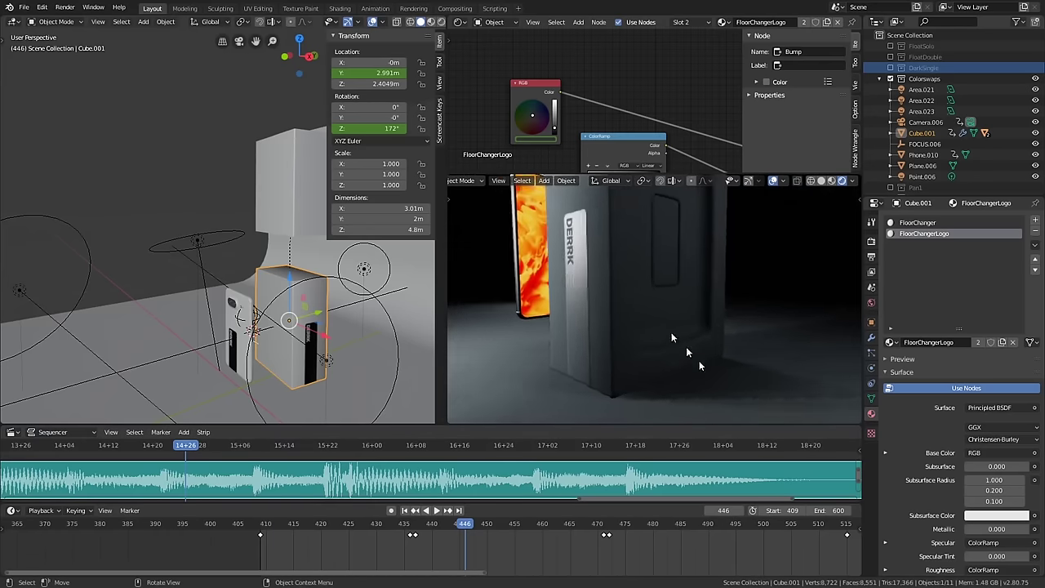
middle_click_drag(606, 348, 684, 286)
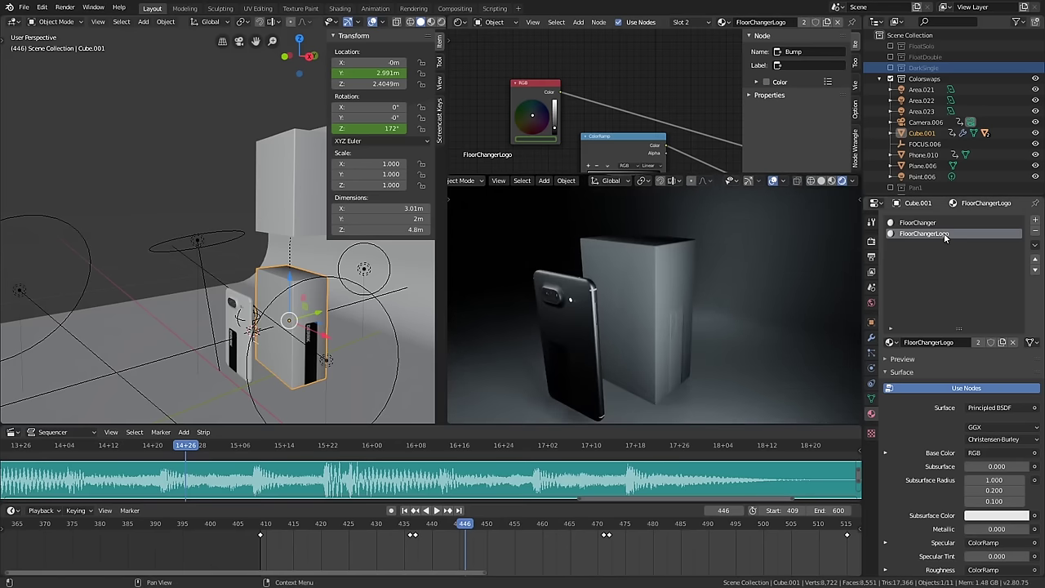
- Select Phone.010, set the playhead to frame 429, and view its PhoneBody3 material on the back of the phone
scroll(252, 318, "up", 3)
left_click(245, 323)
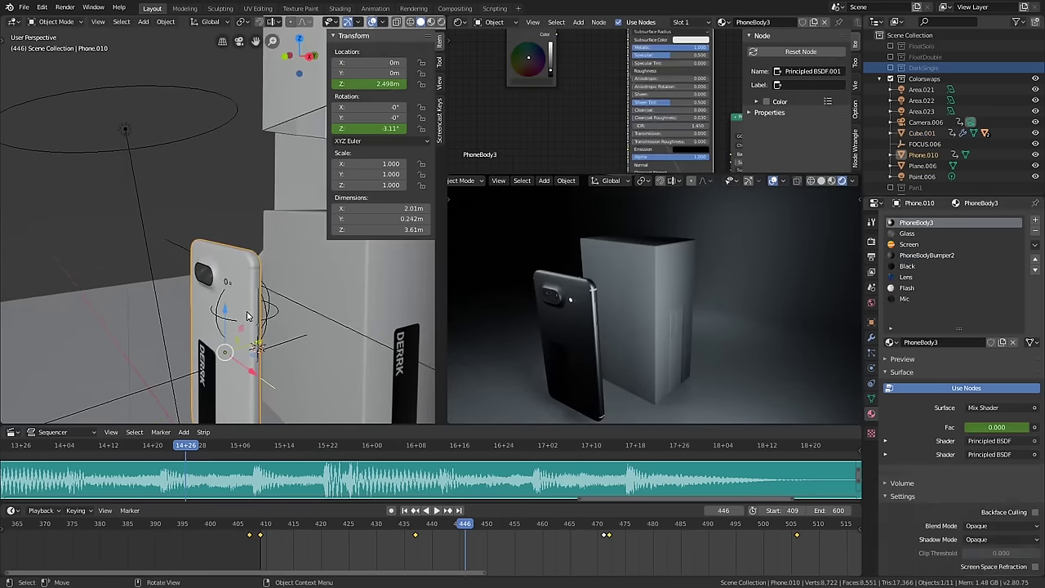
scroll(586, 102, "down", 5)
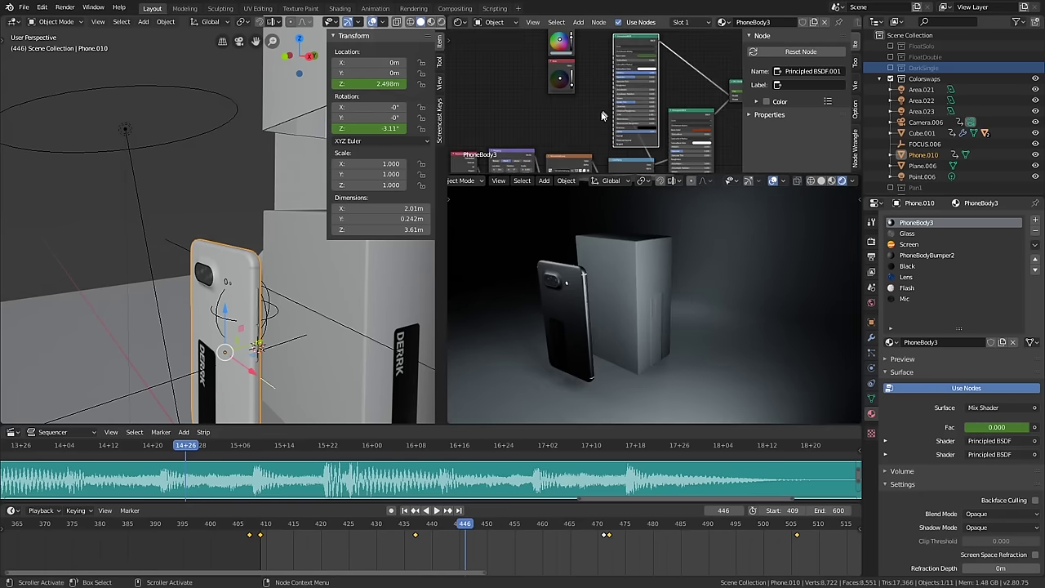
left_click_drag(449, 523, 373, 535)
middle_click_drag(648, 91, 589, 173)
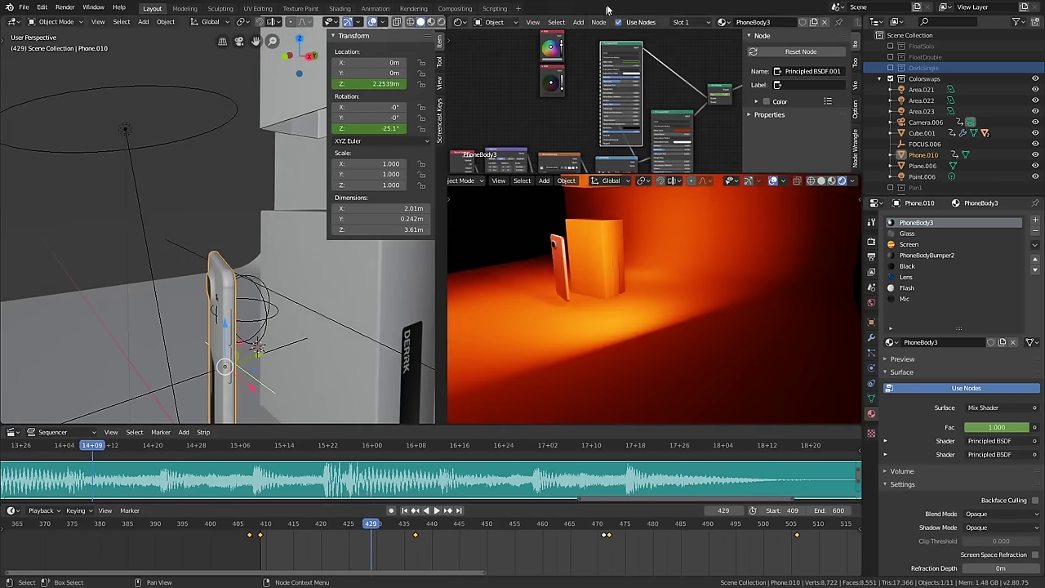
middle_click_drag(576, 238, 547, 240)
scroll(547, 240, "up", 4)
scroll(547, 240, "down", 6)
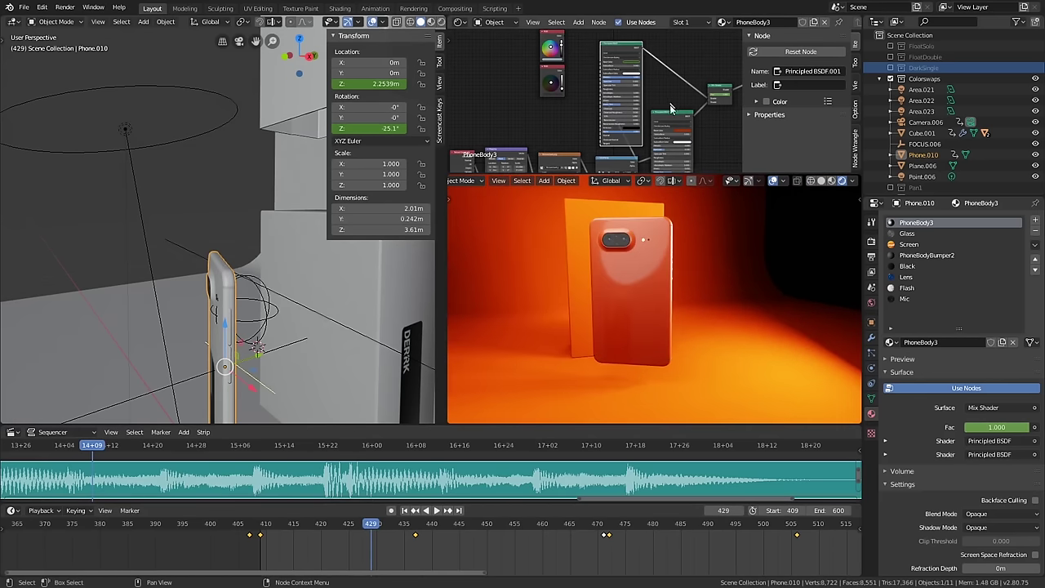
- Examine the two Principled BSDF nodes and the Mix Shader that combines them in the PhoneBody3 material
middle_click_drag(667, 103, 663, 72)
scroll(663, 71, "up", 4)
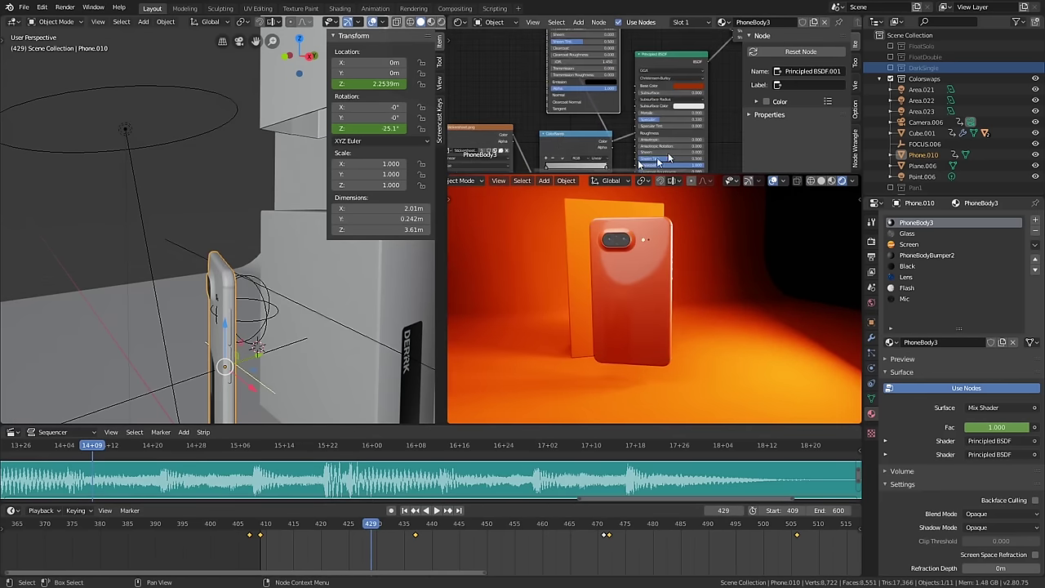
scroll(649, 128, "up", 1)
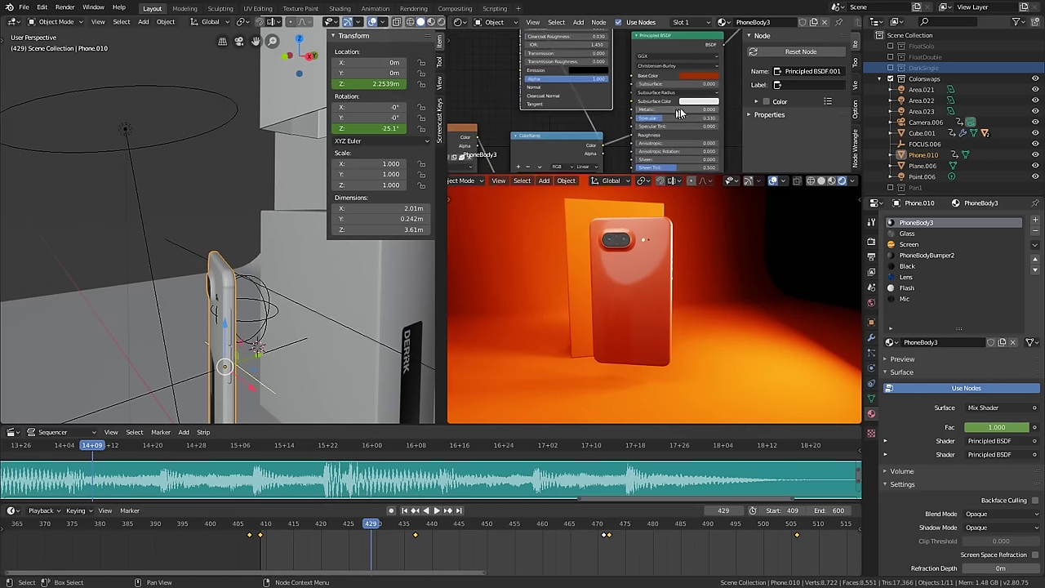
middle_click_drag(676, 101, 676, 117)
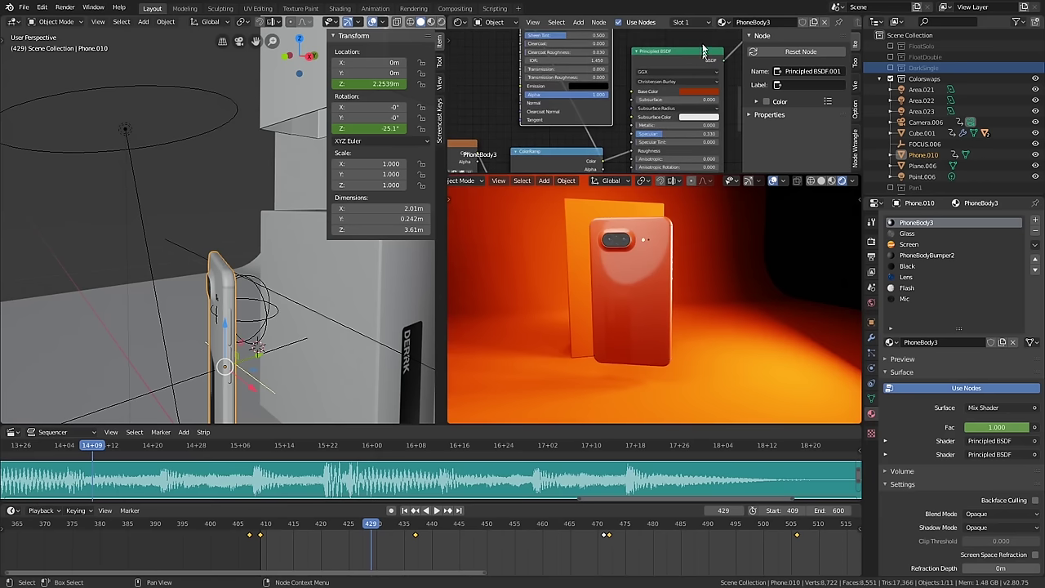
scroll(608, 112, "down", 2)
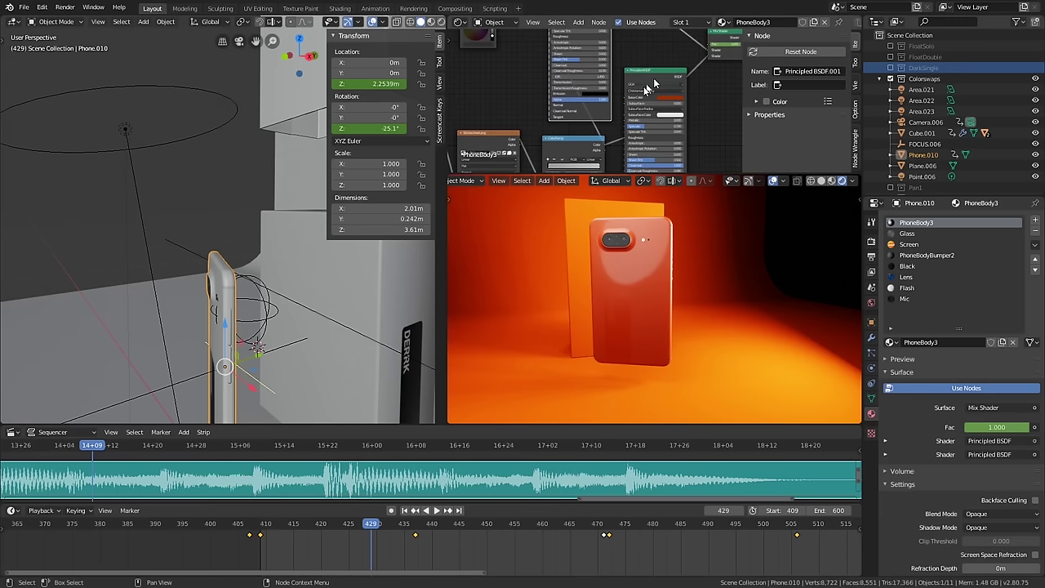
middle_click_drag(645, 84, 596, 153)
scroll(661, 146, "up", 5)
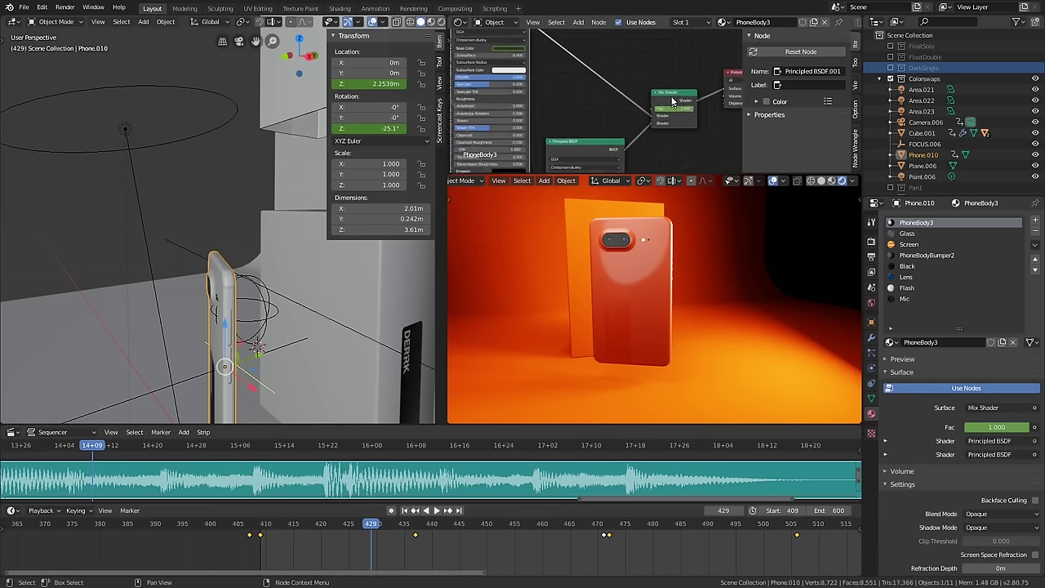
middle_click_drag(636, 125, 632, 120)
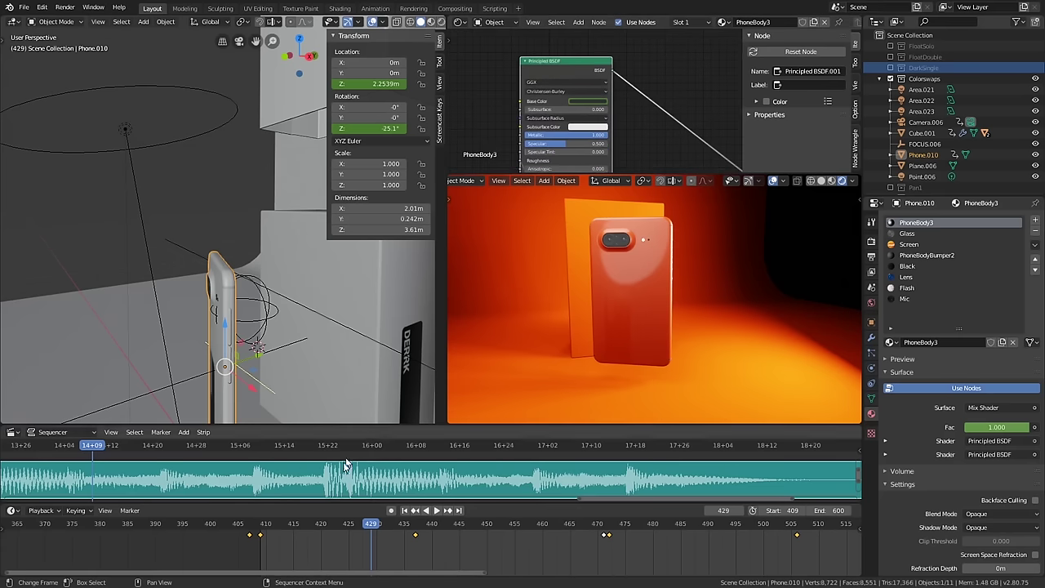
- Advance the animation to frame 484 and examine the Base Color of the phone's metallic Principled BSDF
key("space")
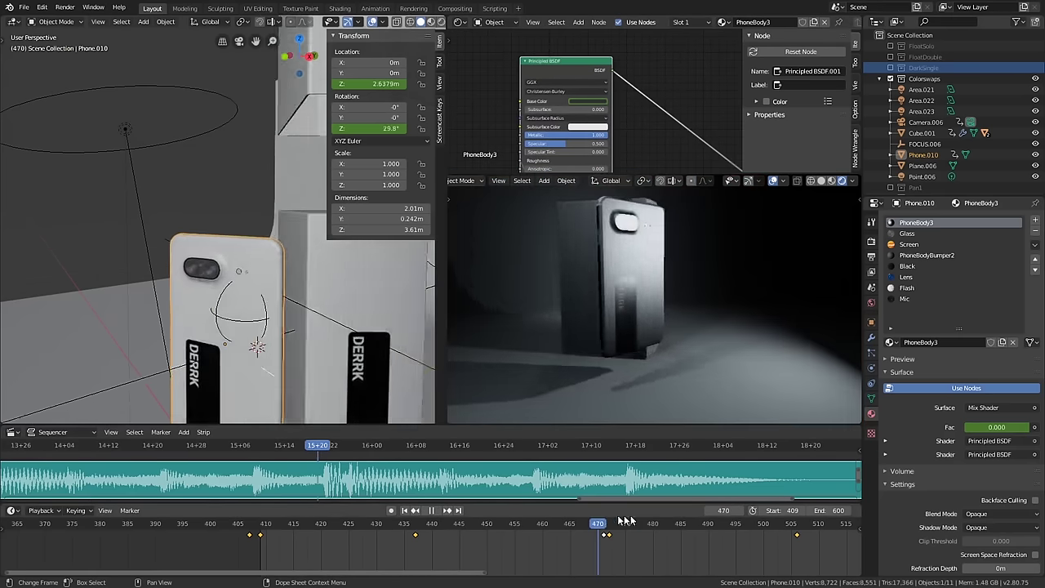
key("space")
middle_click_drag(584, 110, 653, 87)
scroll(671, 106, "up", 4)
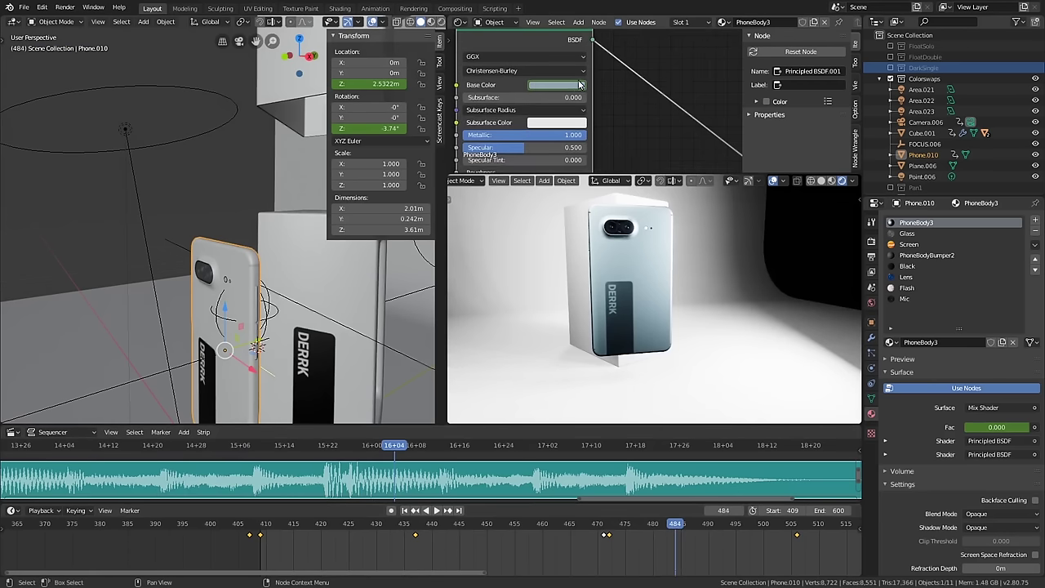
scroll(551, 94, "down", 5)
scroll(553, 88, "down", 1)
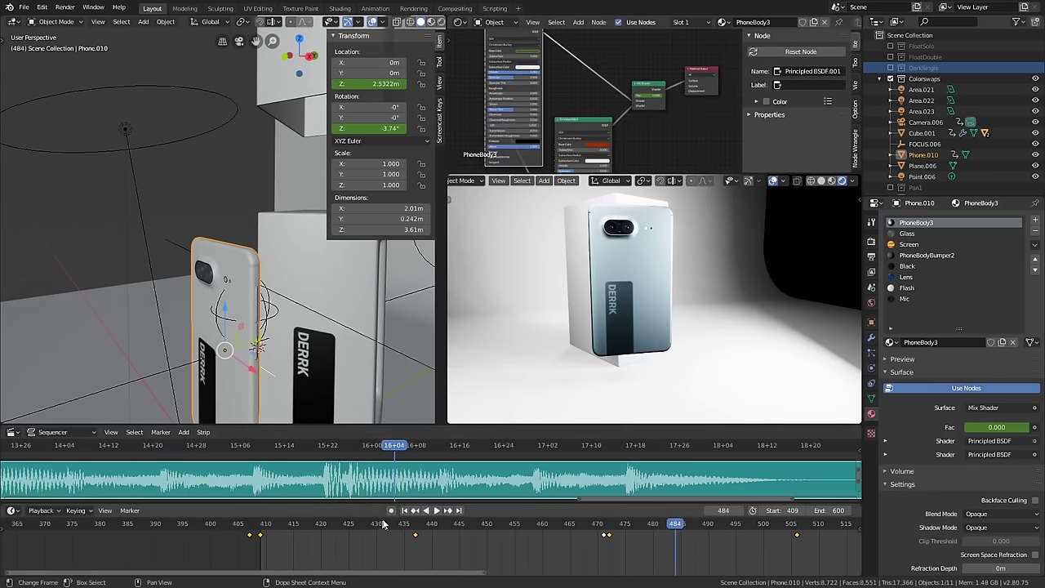
- Compare the phone material's Mix Shader Fac at frames 436 and 438
left_click_drag(383, 524, 409, 527)
scroll(671, 120, "up", 4)
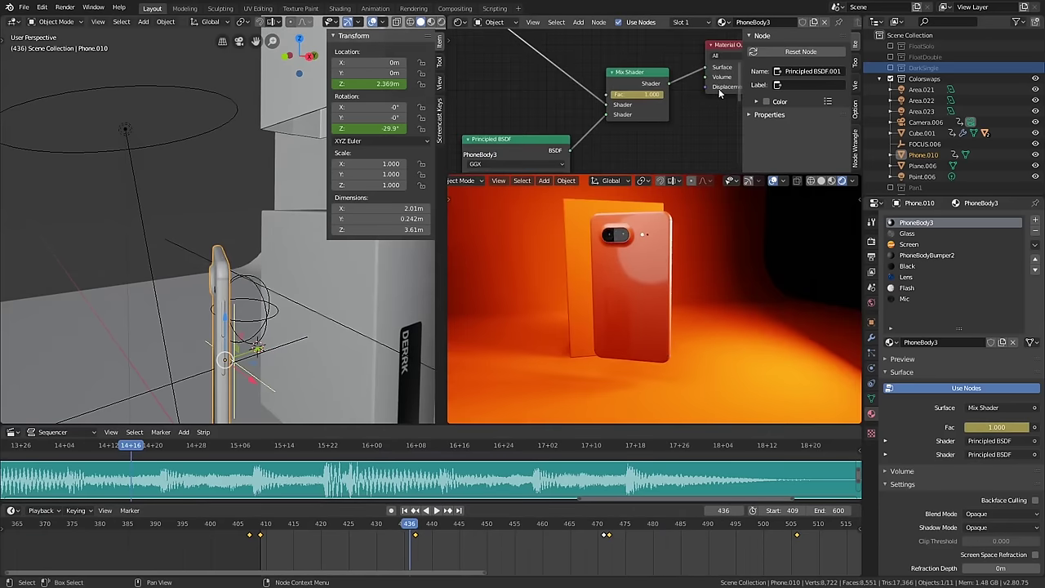
middle_click_drag(620, 110, 627, 101)
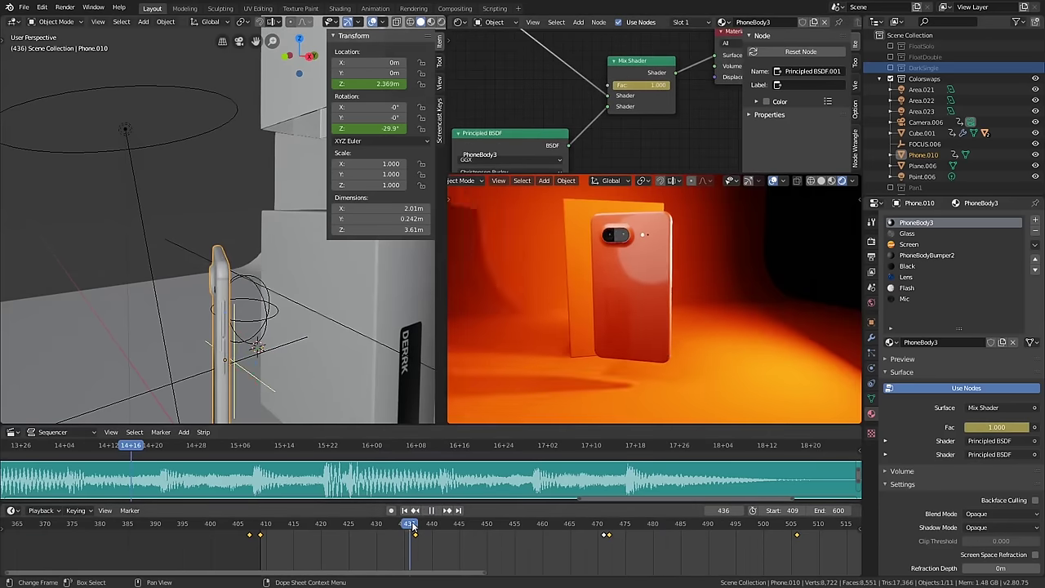
key("space")
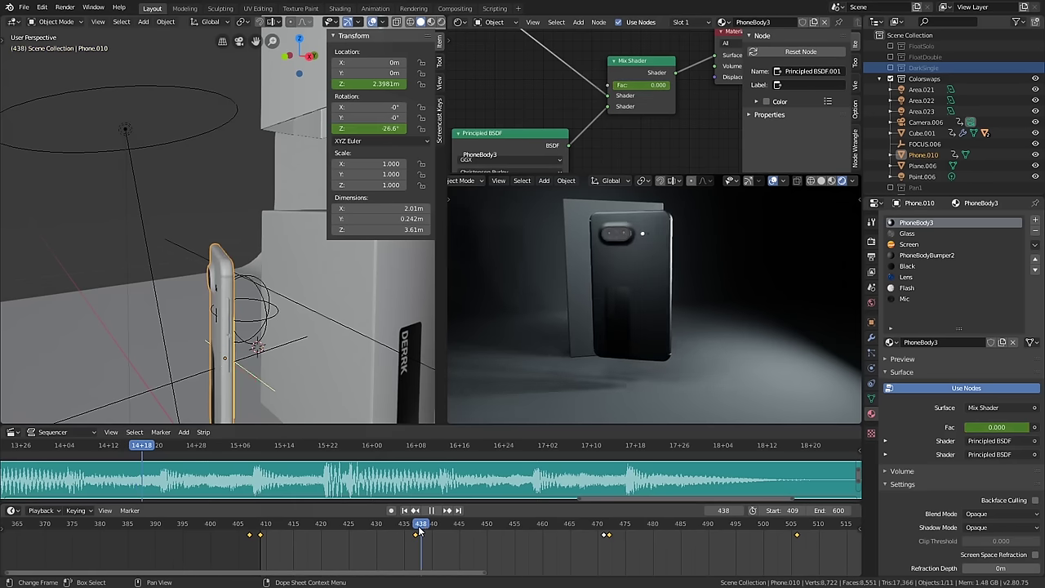
key("space")
- Bring the metallic Principled BSDF into view and watch its Base Color while advancing from frame 438 to 471
middle_click_drag(650, 102, 676, 170)
scroll(677, 38, "down", 2)
middle_click_drag(467, 62, 579, 70)
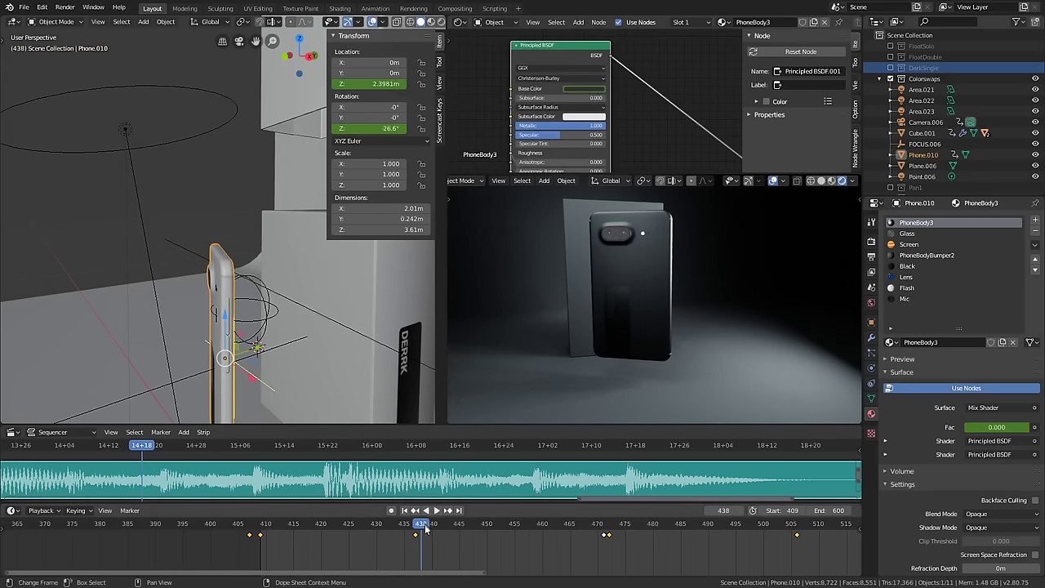
key("space")
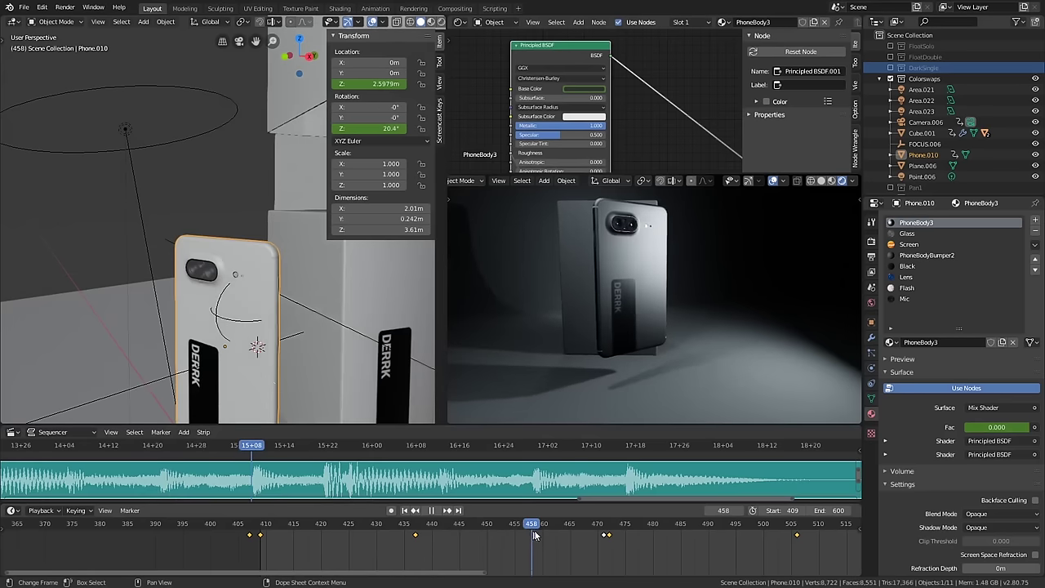
key("space")
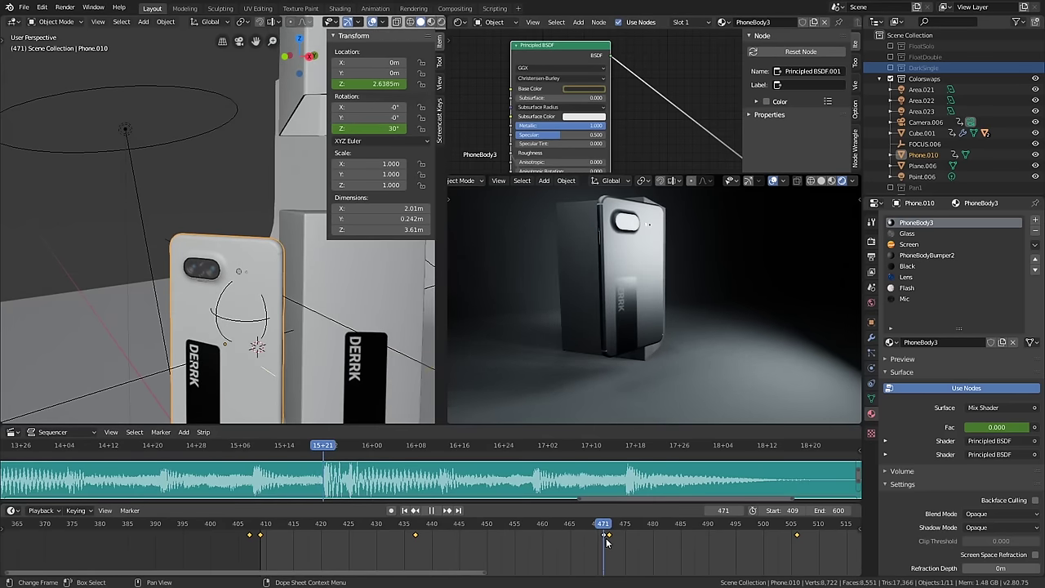
- Set the playhead to frame 514 and examine how the phone lines up with the box behind it
left_click_drag(612, 525, 841, 523)
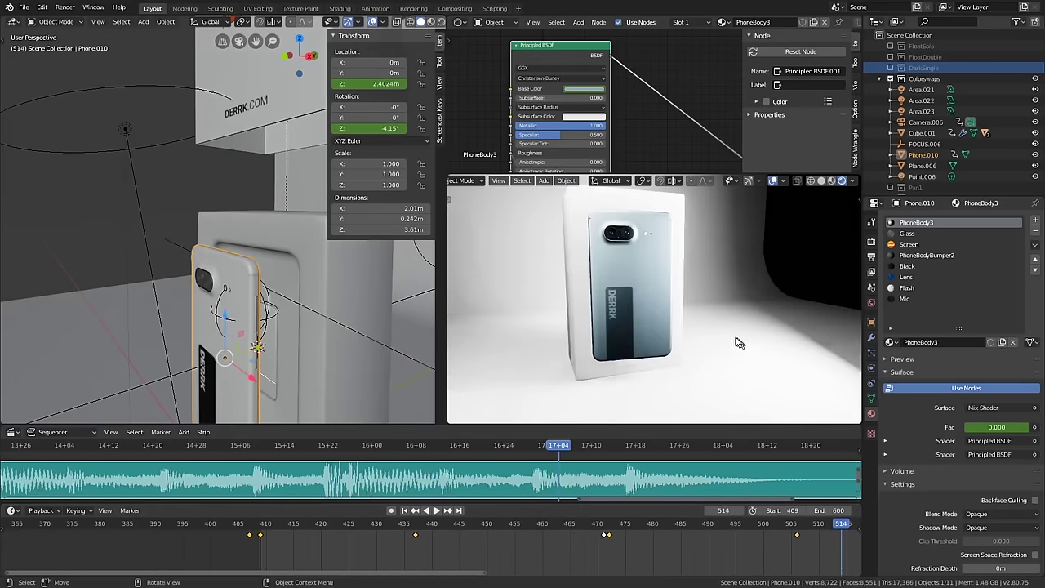
scroll(735, 342, "down", 5)
mouse_move(725, 338)
middle_mouse_down()
mouse_move(678, 342)
mouse_move(735, 329)
middle_mouse_up()
scroll(705, 335, "up", 4)
- Select the box behind the phone and examine its recessed face from several angles at frame 514
middle_click_drag(322, 334, 281, 380)
scroll(717, 325, "up", 2)
left_click(291, 327)
scroll(268, 336, "up", 2)
scroll(227, 294, "up", 1)
scroll(214, 298, "down", 2)
scroll(214, 321, "up", 2)
scroll(206, 301, "down", 4)
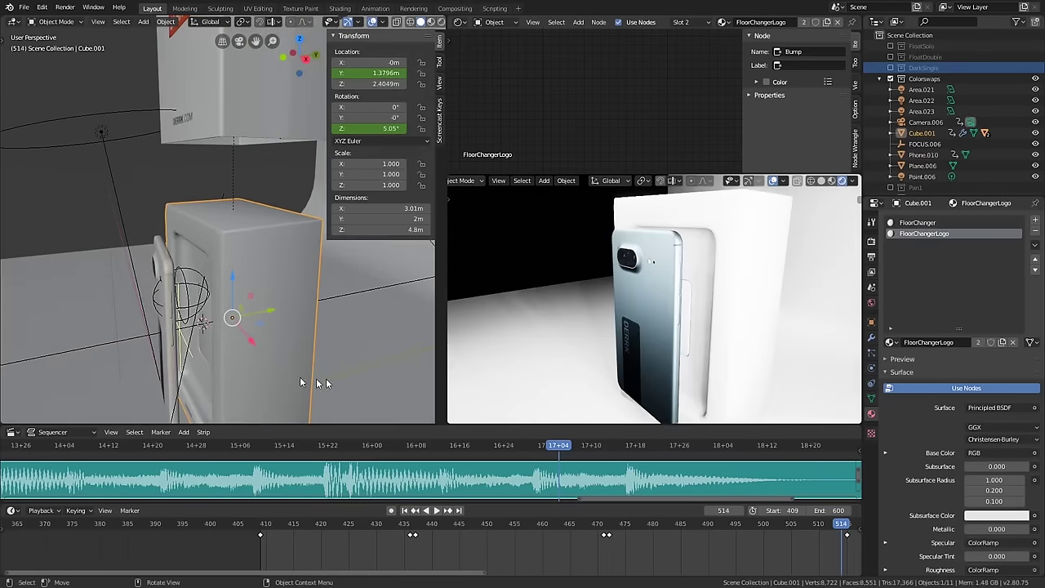
- Move the animation to frame 500 and inspect the box's underlying mesh around the phone recess in Edit Mode
left_click(426, 509)
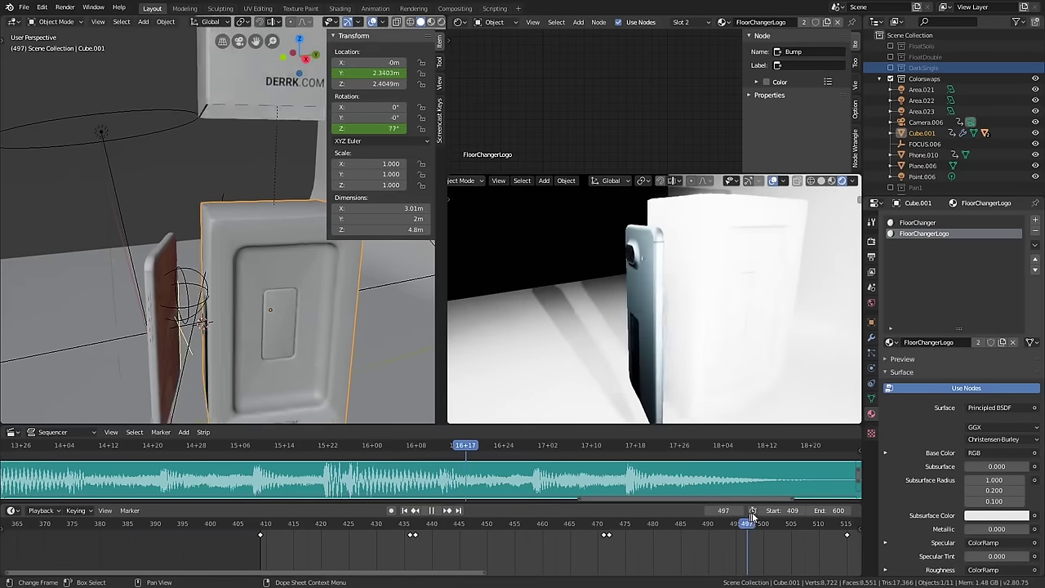
key("space")
key("Tab")
middle_click_drag(350, 277, 308, 301)
key("Right")
key("alt+a")
key("alt+z")
key("a")
key("Tab")
key("alt+z")
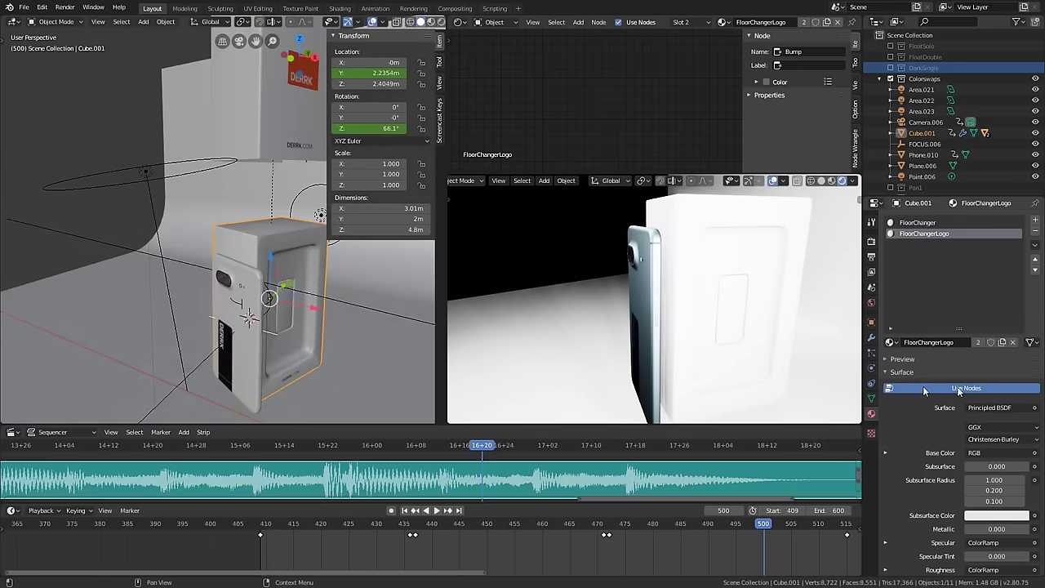
- Show the box's Bevel modifier and compare its weight-limited settings with the rounded edges of the recess
left_click(872, 338)
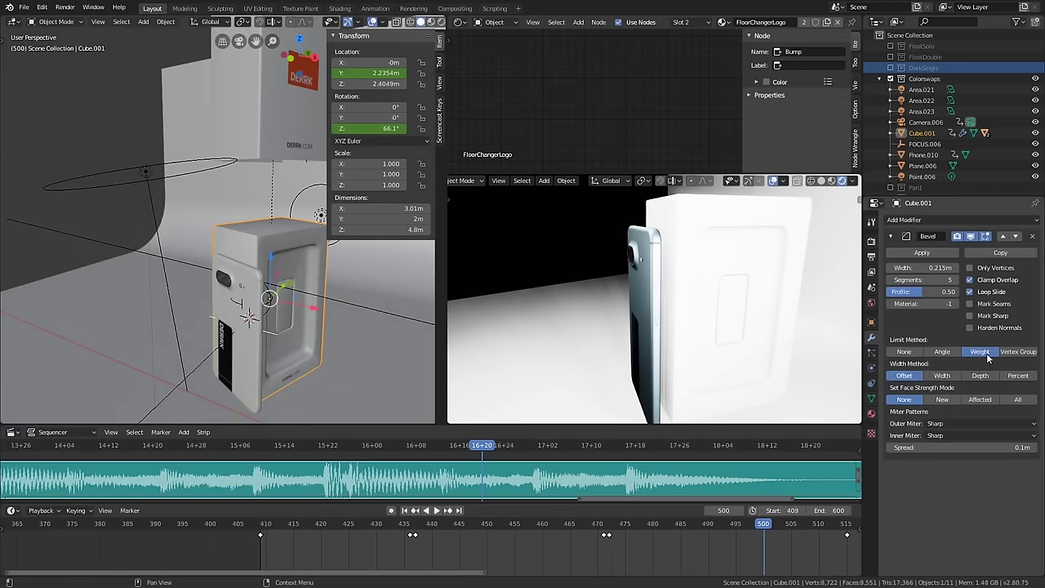
middle_click_drag(317, 327, 297, 330)
middle_click_drag(327, 381, 316, 365)
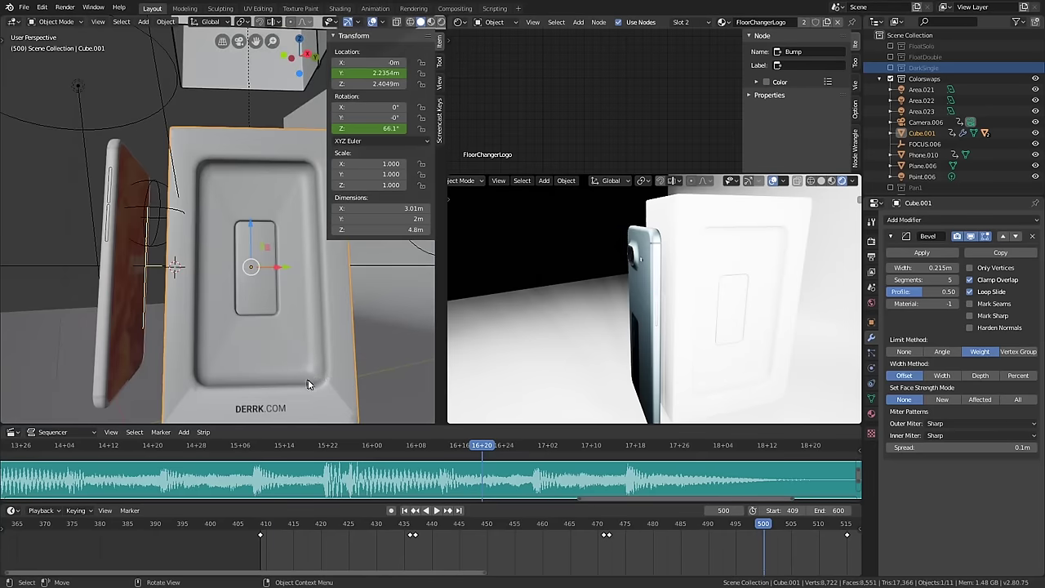
left_click_drag(939, 267, 914, 268)
left_click(439, 61)
middle_click_drag(325, 356, 349, 313)
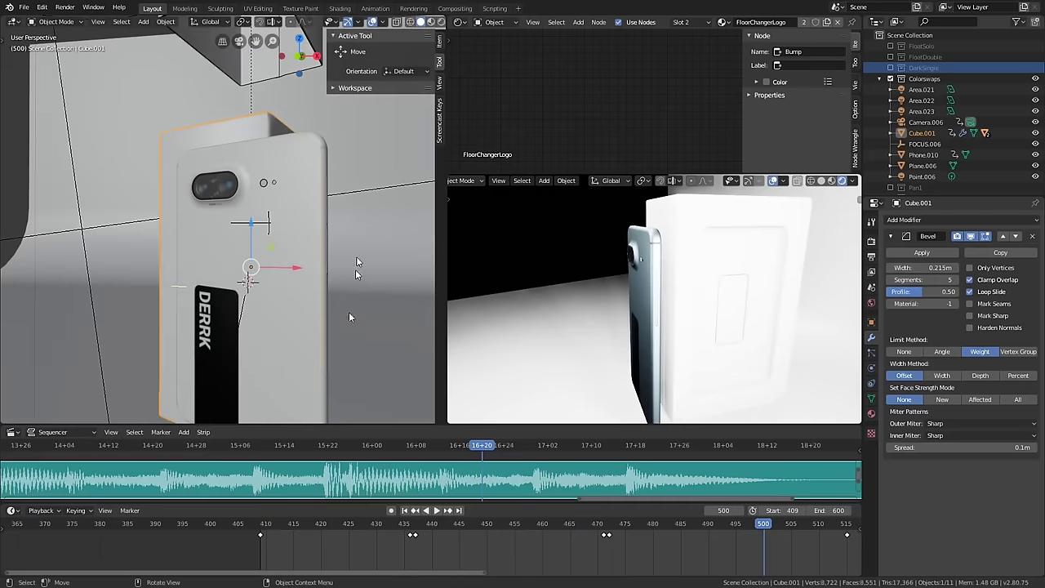
- Play the animation from frame 500 and stop at frame 515 to examine how the phone fits into the box recess
middle_click_drag(354, 175, 323, 206)
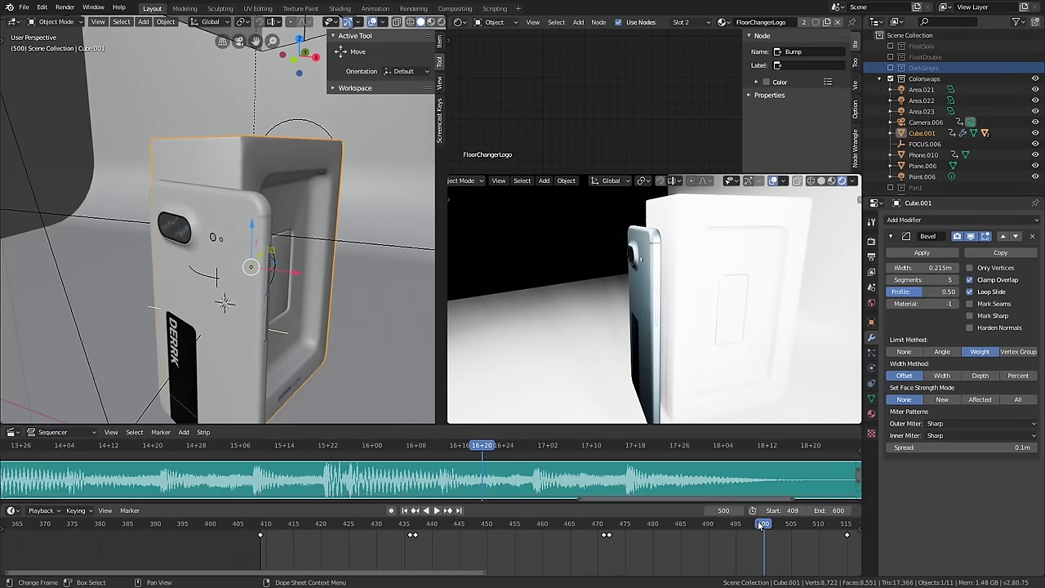
key("space")
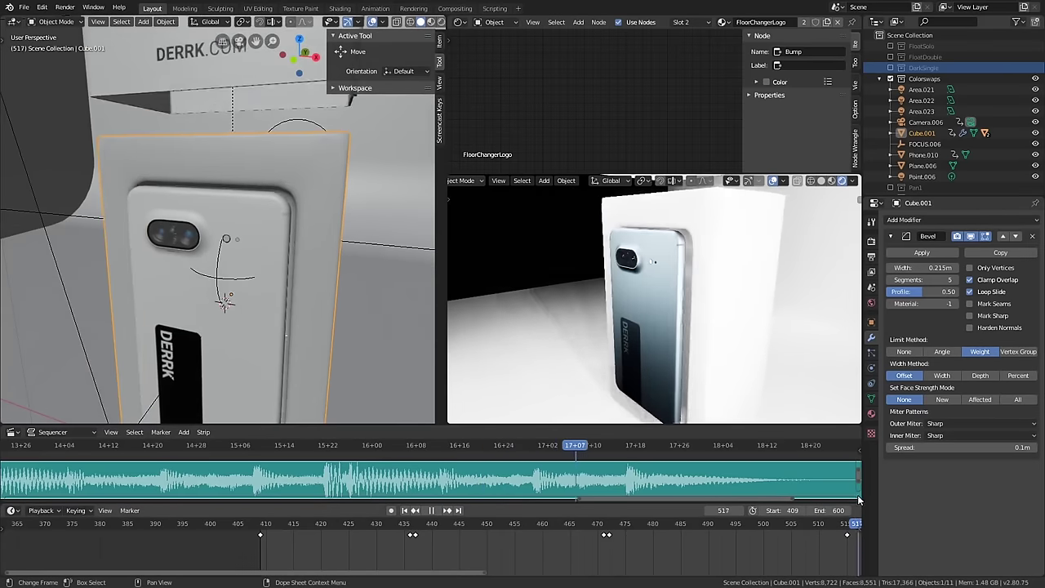
key("space")
middle_click_drag(315, 327, 234, 272)
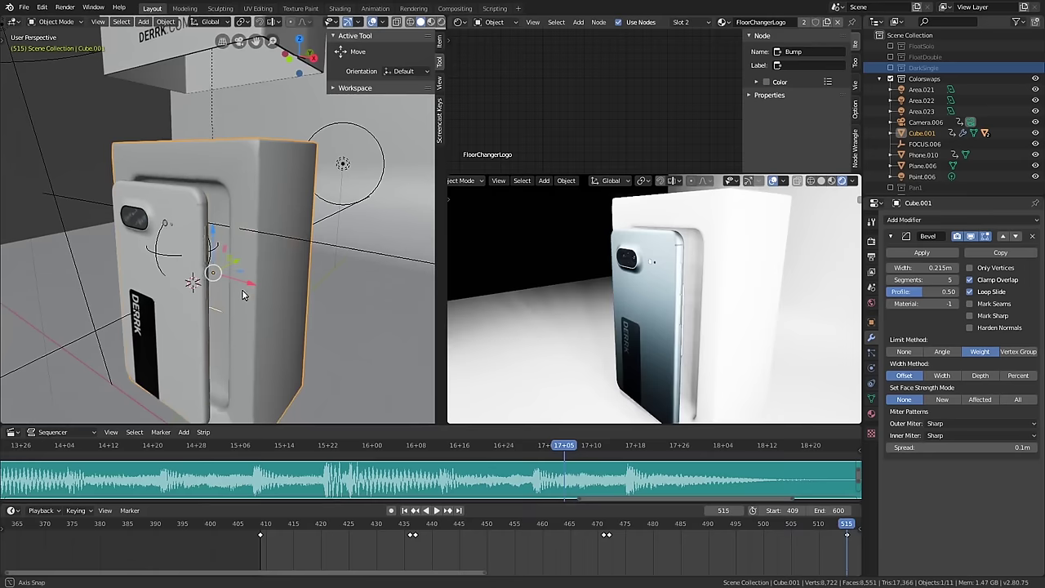
- Select an outer vertical edge of the box in Edit Mode and examine how it is set up for beveling
key("Tab")
scroll(215, 271, "up", 2)
left_click(269, 216)
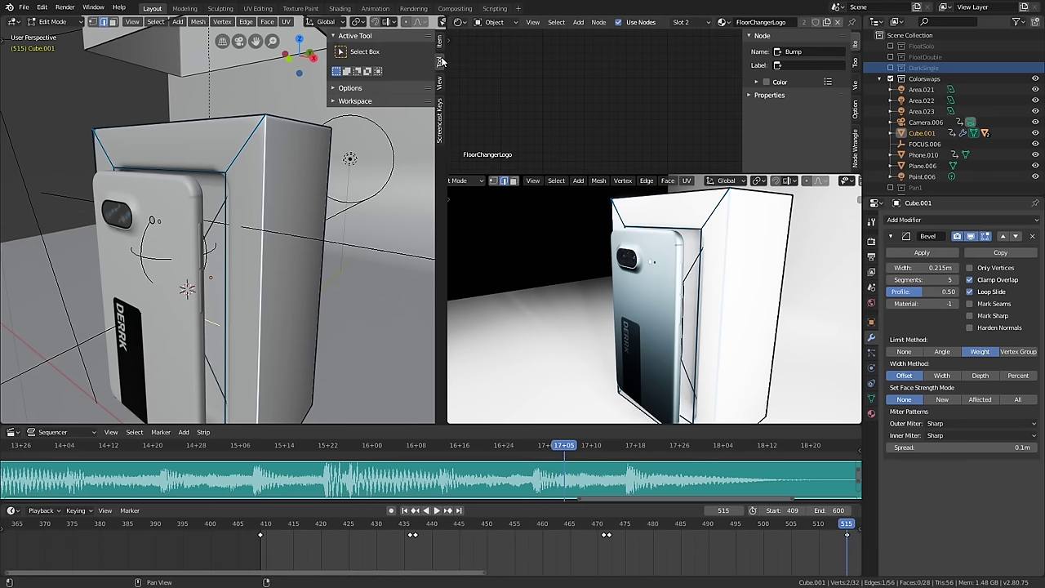
scroll(441, 62, "up", 1)
left_click_drag(381, 144, 412, 144)
middle_click_drag(289, 201, 311, 258)
scroll(259, 234, "down", 1)
key("Tab")
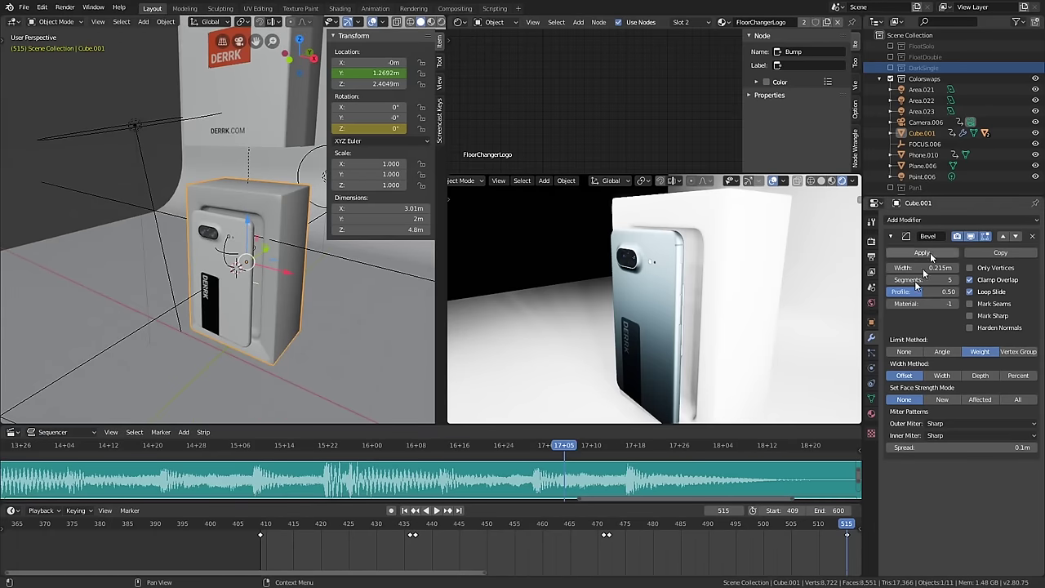
key("Tab")
key("Tab")
- Return the rendered viewport to the camera view and preview the box rotation up to frame 452
scroll(258, 251, "down", 4)
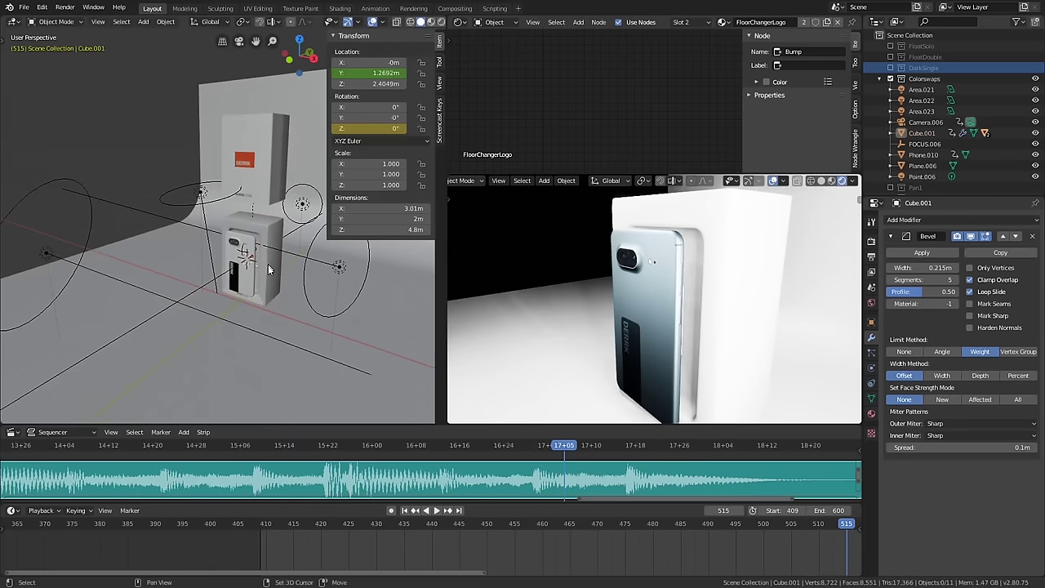
middle_click_drag(268, 264, 262, 295, "shift")
scroll(746, 327, "down", 4)
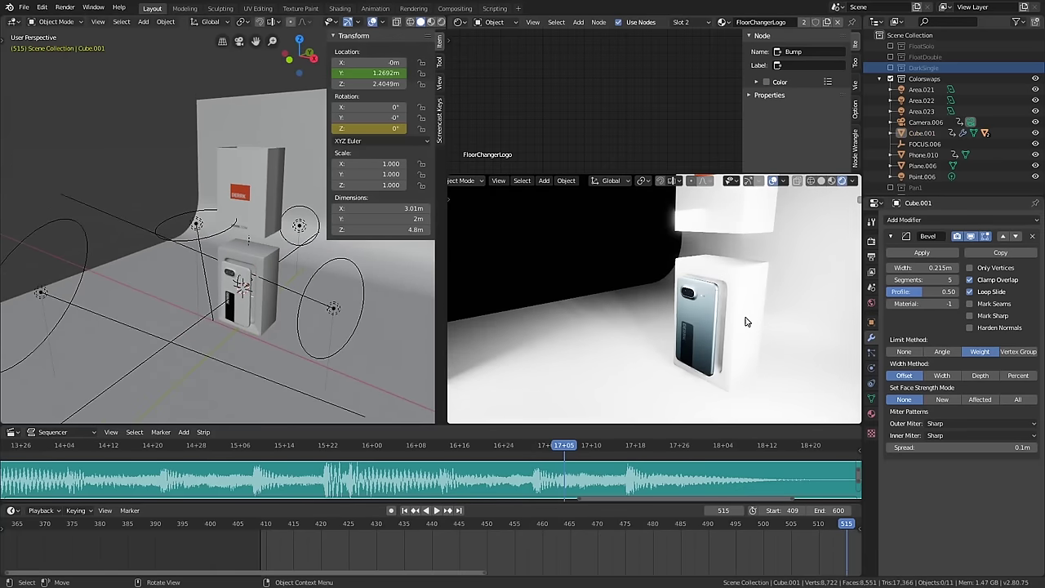
key("KP_0")
scroll(741, 310, "down", 3)
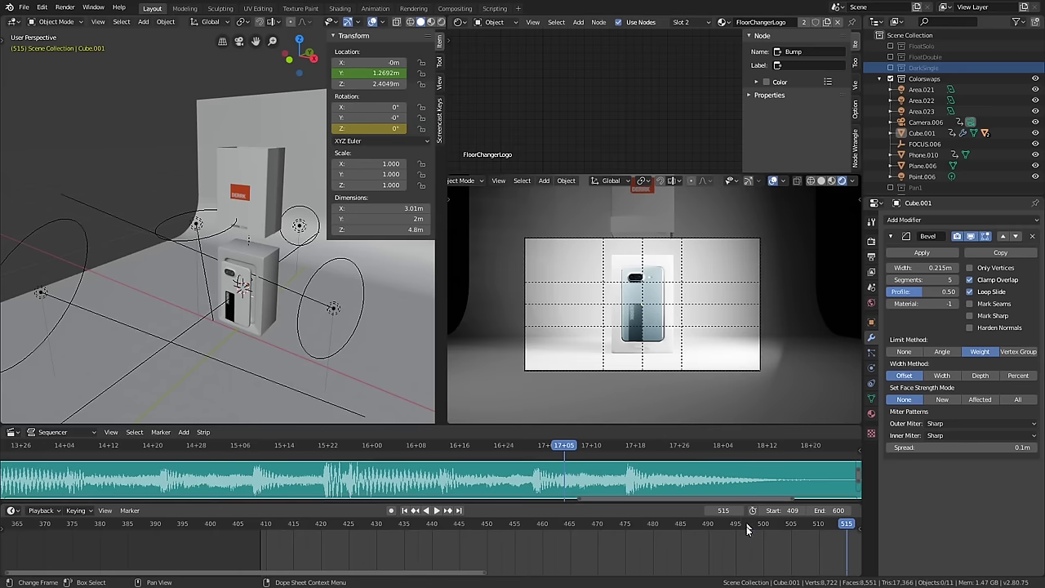
left_click_drag(747, 526, 390, 529)
key("space")
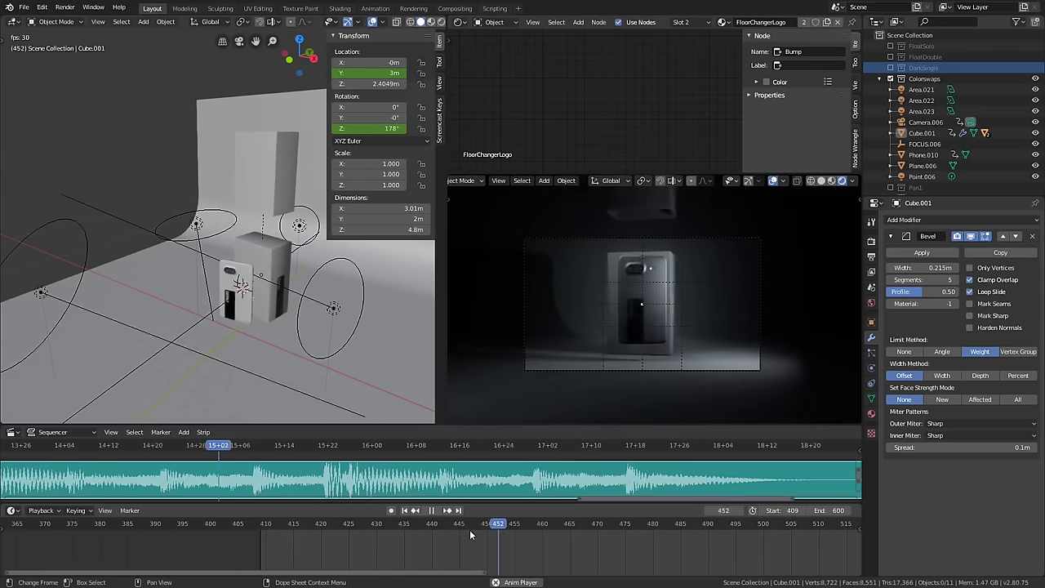
key("Escape")
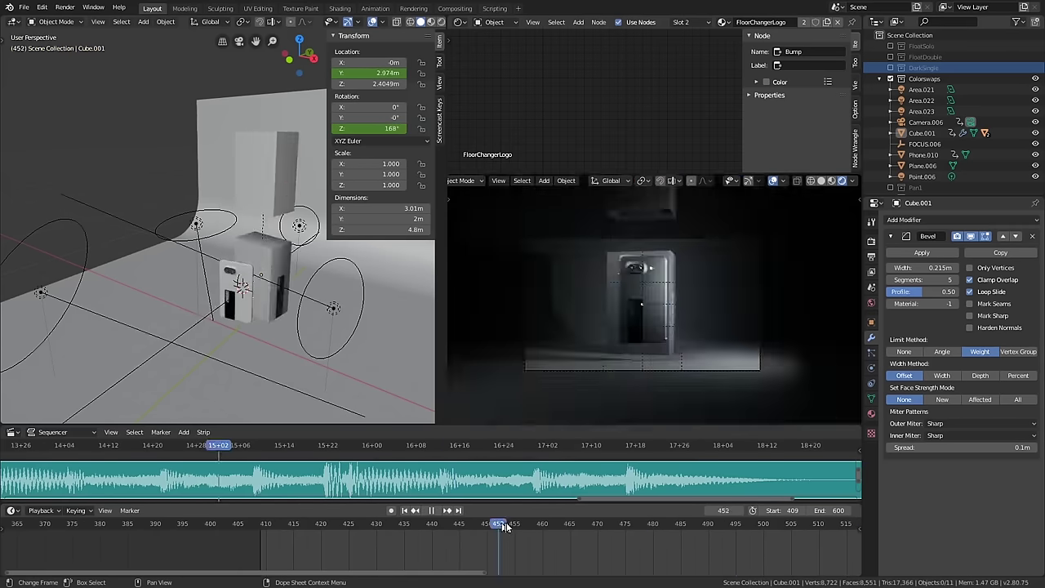
- Select the box lid above the phone and play from frame 456 to 530 to watch its descent
mouse_move(504, 527)
left_mouse_down()
mouse_move(634, 527)
mouse_move(506, 526)
mouse_move(520, 526)
left_mouse_up()
left_click(264, 200)
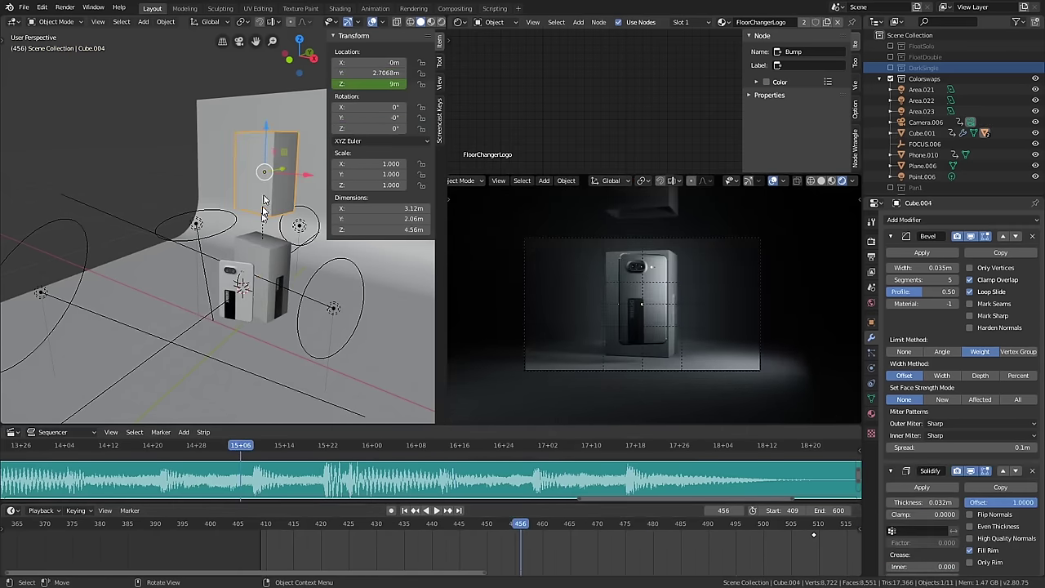
middle_click_drag(264, 200, 295, 215)
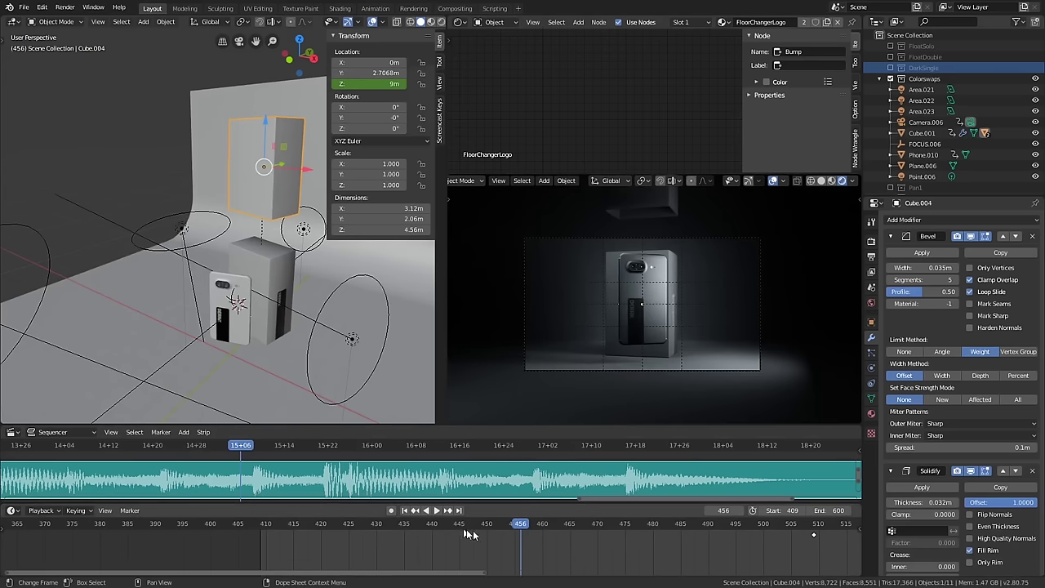
key("space")
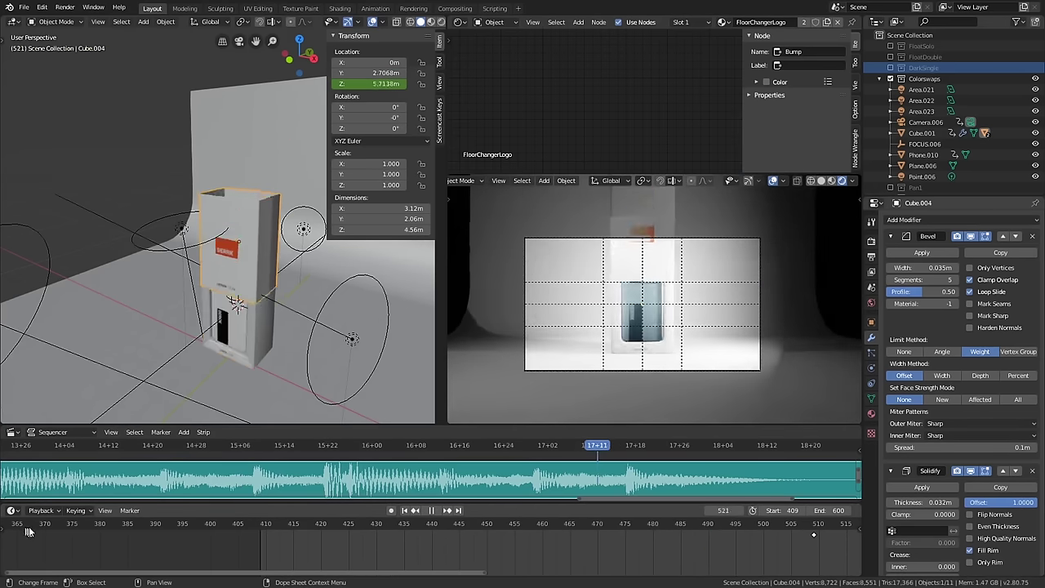
scroll(319, 350, "up", 5)
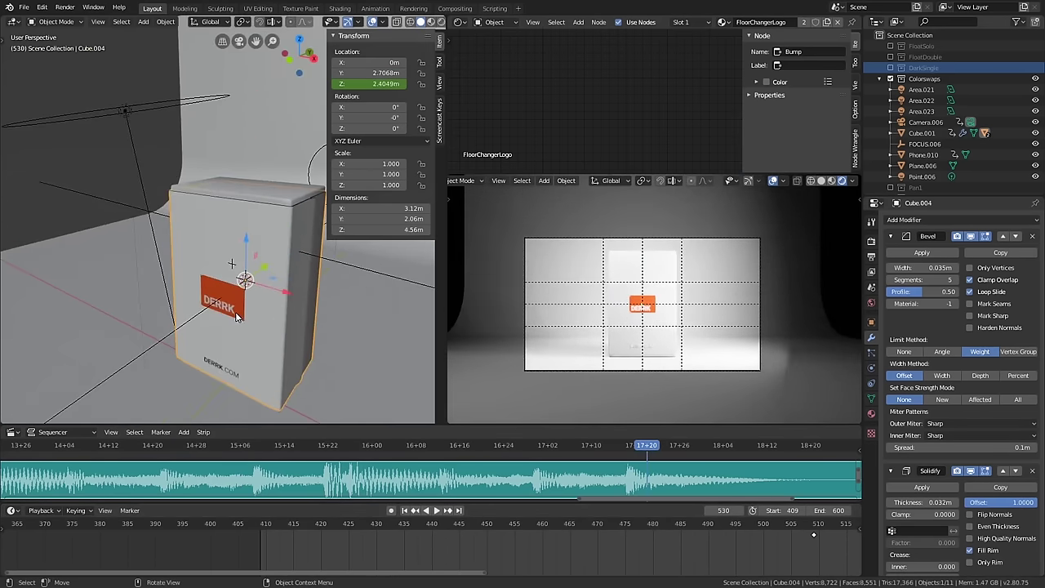
- Select the orange logo on the lid's front and try moving it along the Y axis
left_click(236, 318)
middle_click_drag(236, 318, 279, 321)
key("g")
key("y")
left_click(197, 307)
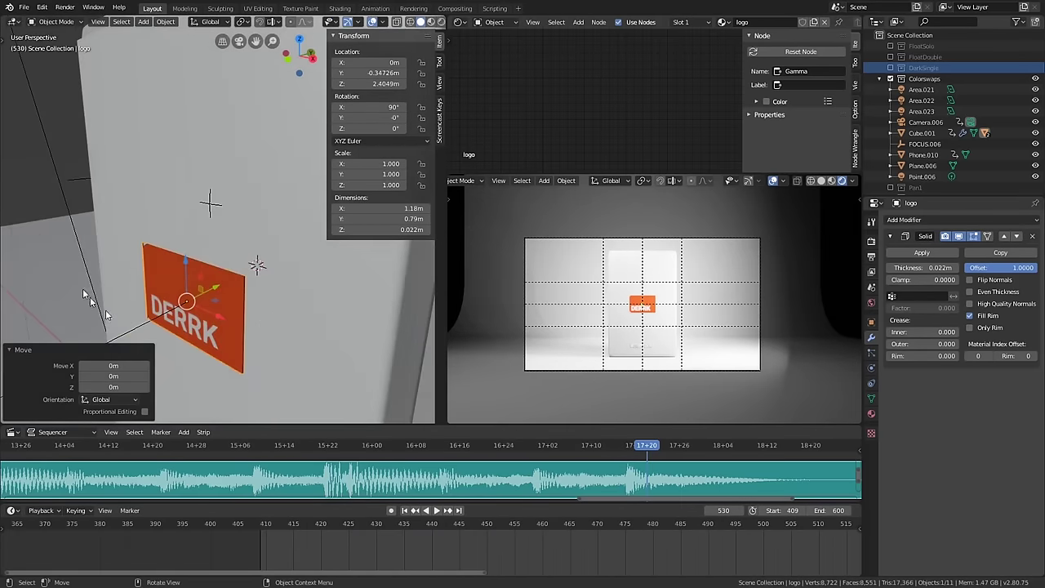
- Show the Images as Planes option for adding an image object, and view the logo on the lid
key("shift+a")
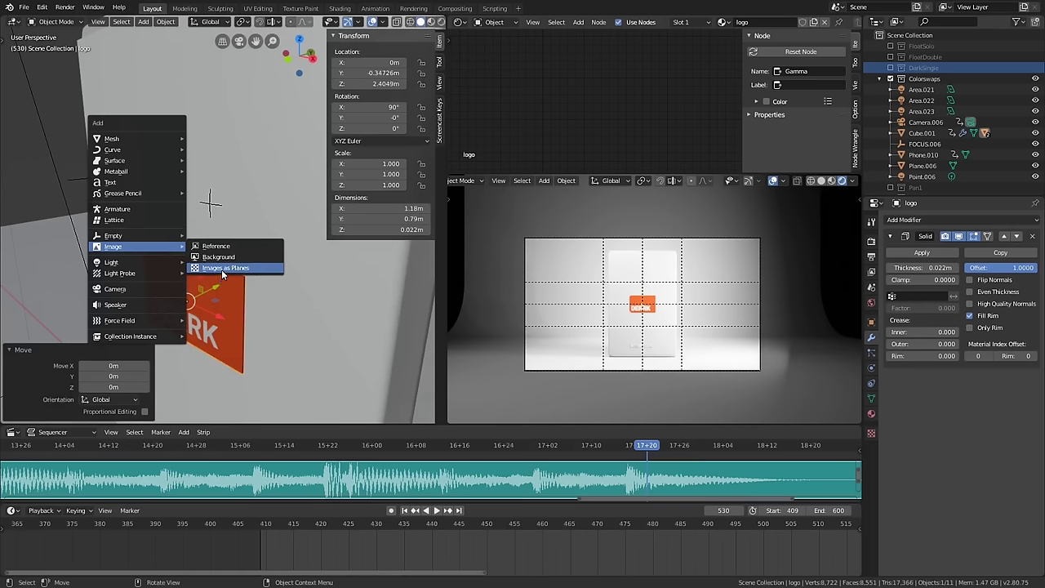
scroll(233, 329, "down", 2)
mouse_move(226, 316)
middle_mouse_down()
mouse_move(280, 305)
mouse_move(265, 297)
mouse_move(235, 321)
middle_mouse_up()
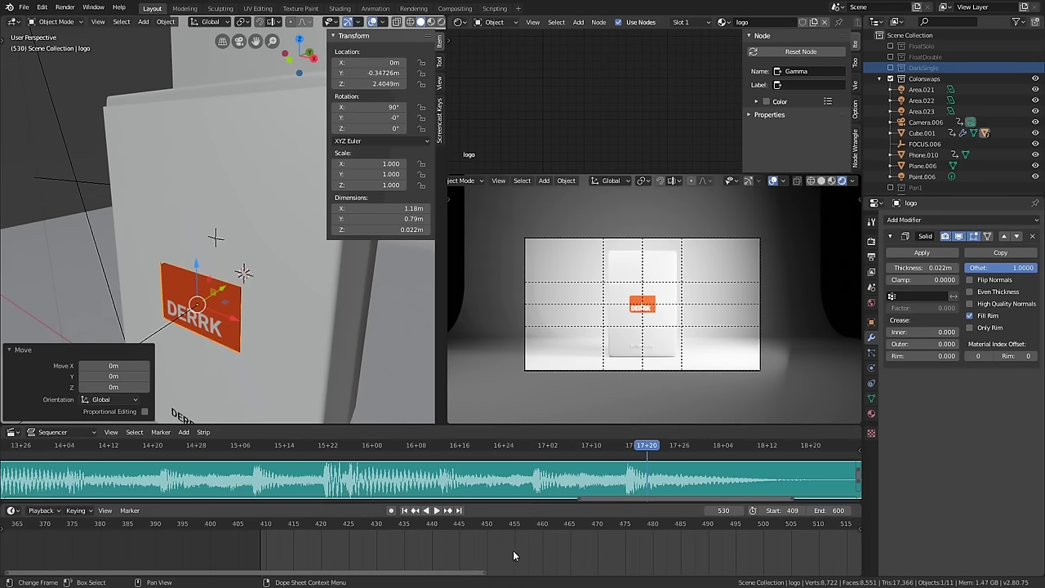
- Scrub the Colorswaps animation from frame 410 to 555 and back to 463 to review the whole shot
middle_click_drag(361, 559, 384, 573)
scroll(345, 550, "down", 6)
left_click(207, 524)
key("space")
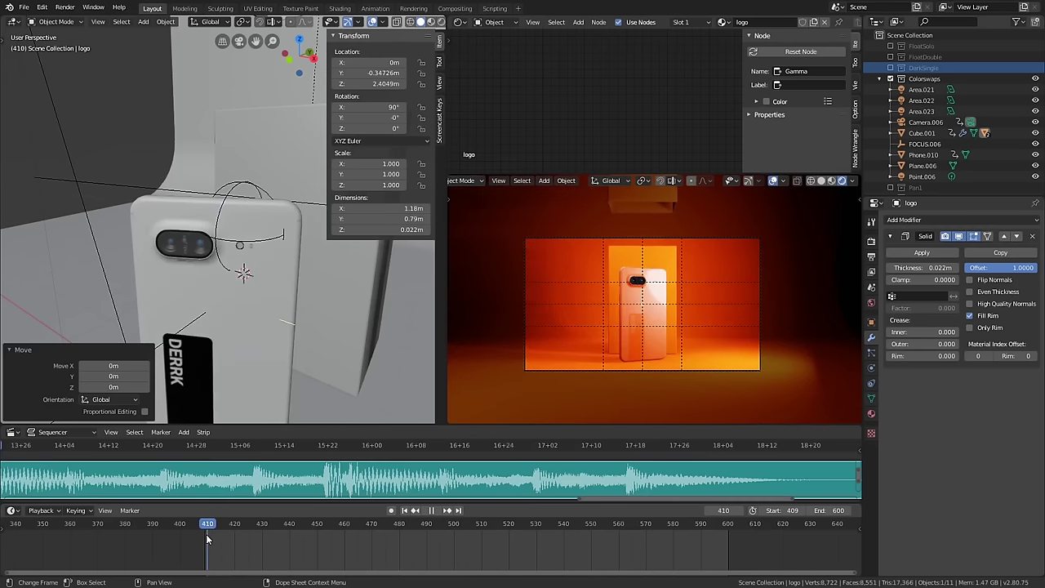
left_click_drag(263, 530, 357, 572)
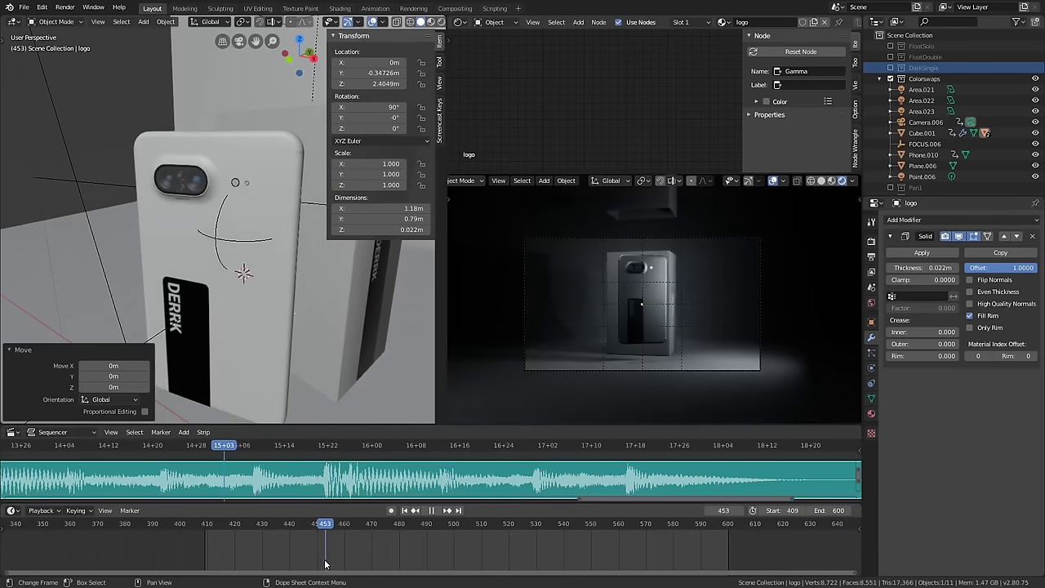
left_click_drag(280, 564, 607, 534)
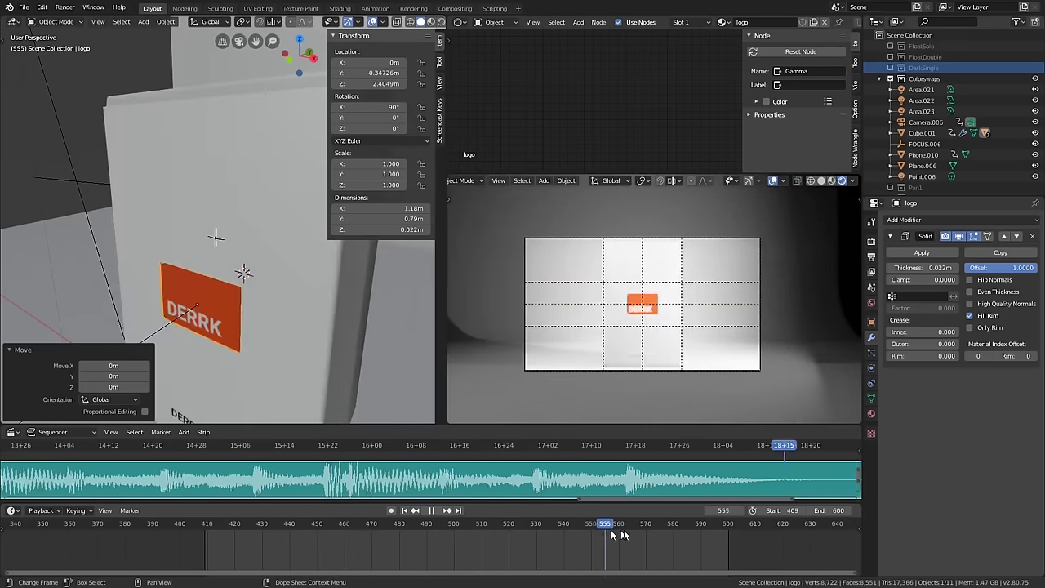
left_click_drag(534, 541, 356, 534)
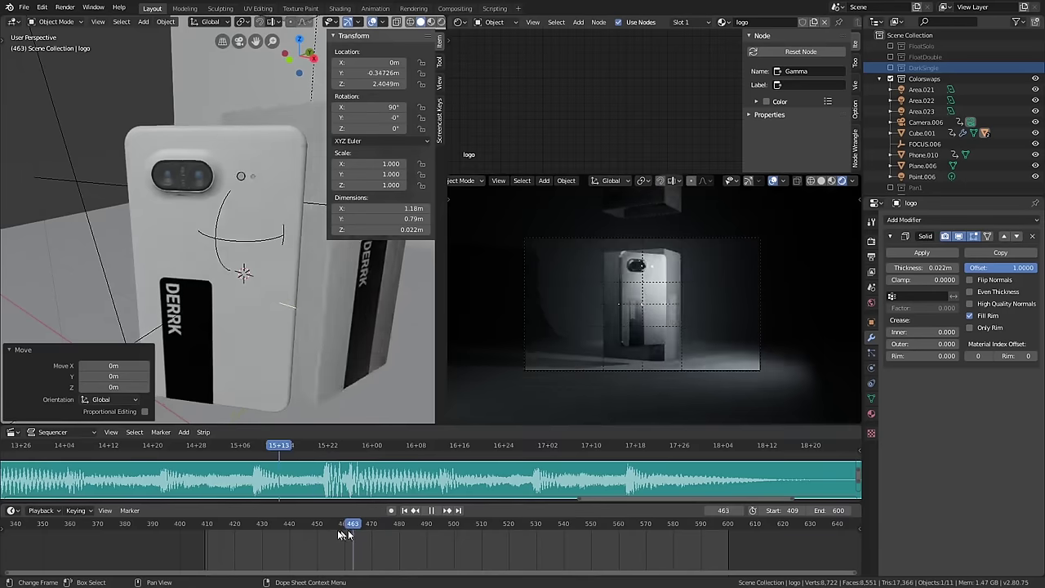
- Review the ending from the phone entering the box around frame 503 to the closed package at frame 583
left_click_drag(229, 531, 463, 531)
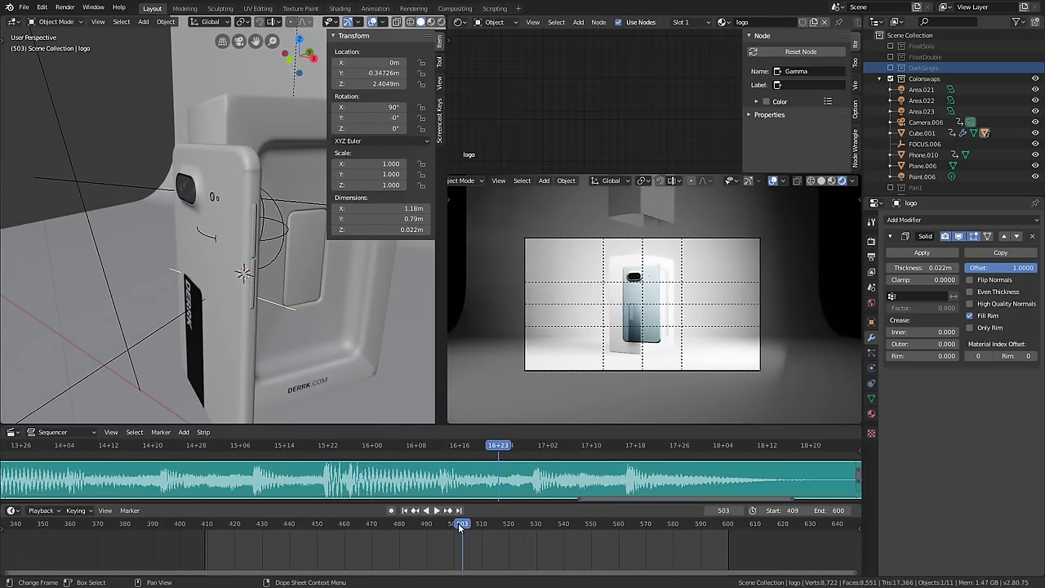
left_click_drag(461, 527, 538, 531)
key("space")
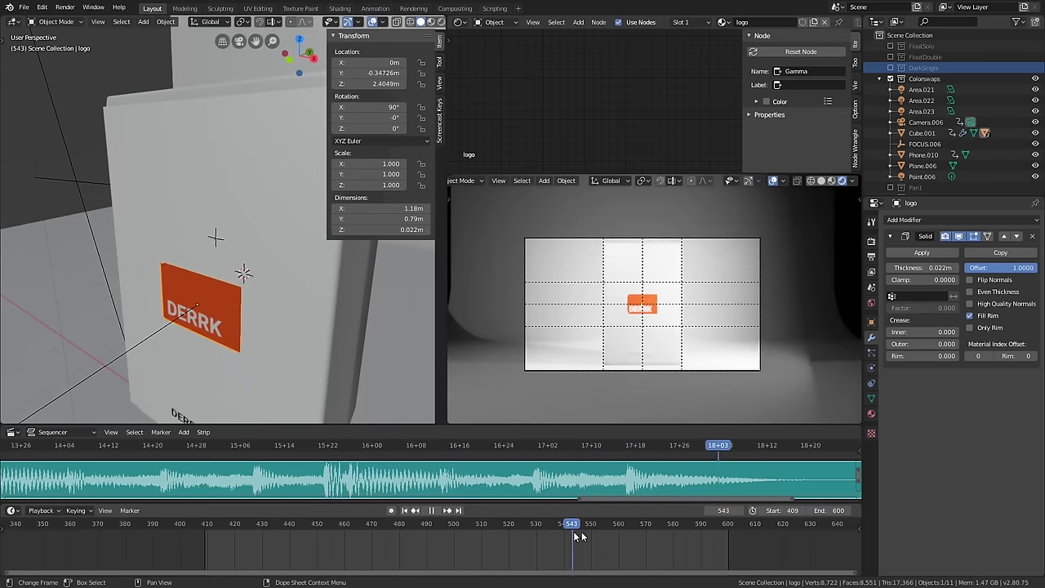
left_click_drag(682, 532, 485, 527)
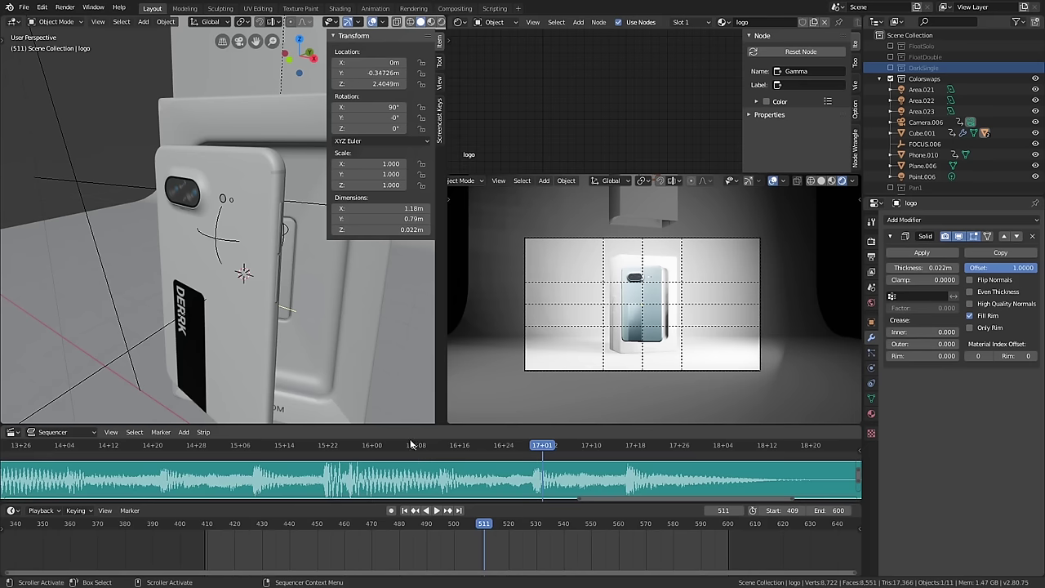
left_click_drag(574, 523, 485, 539)
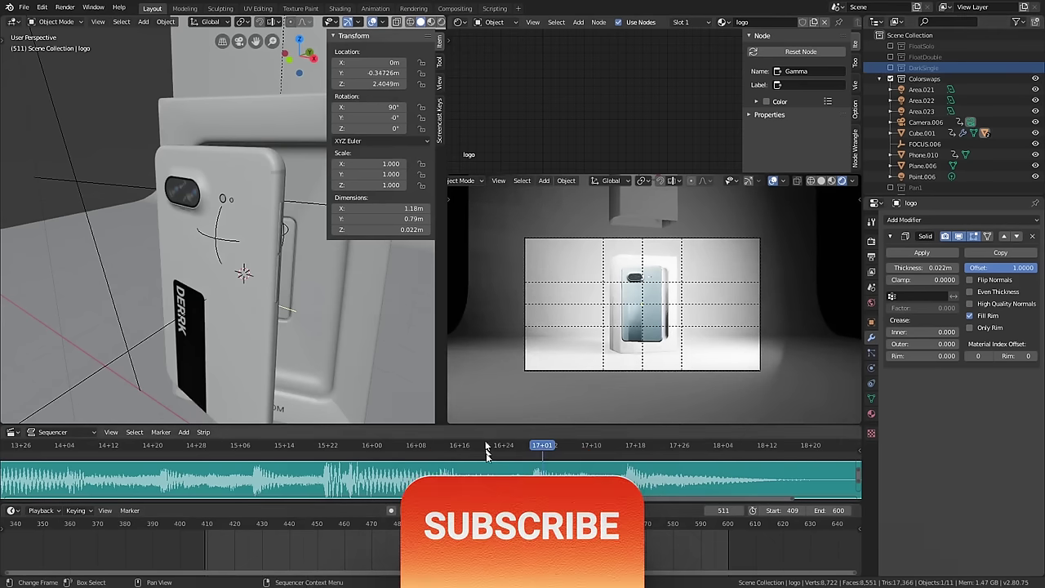
left_click_drag(485, 544, 652, 558)
key("space")
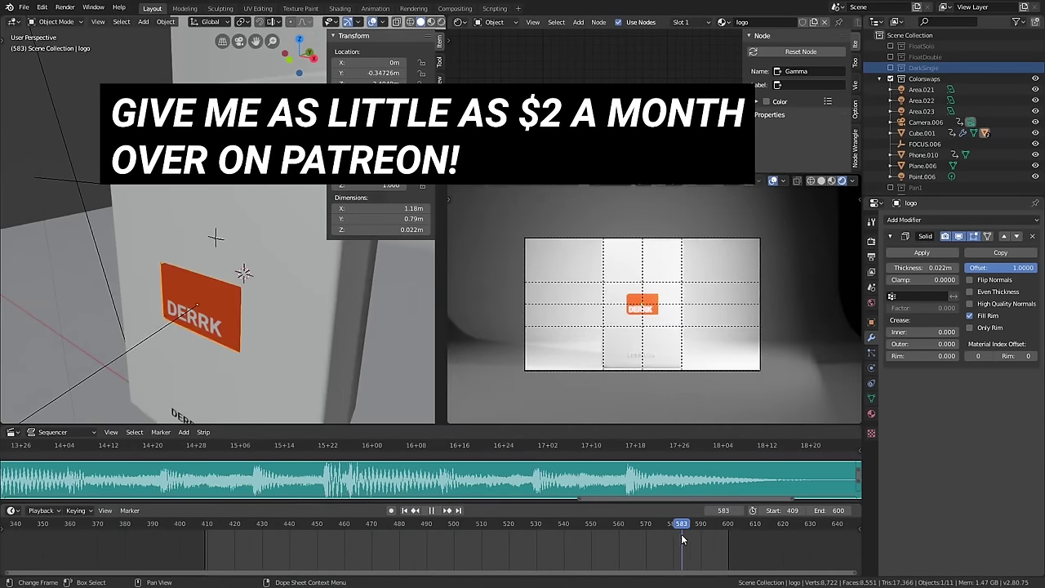